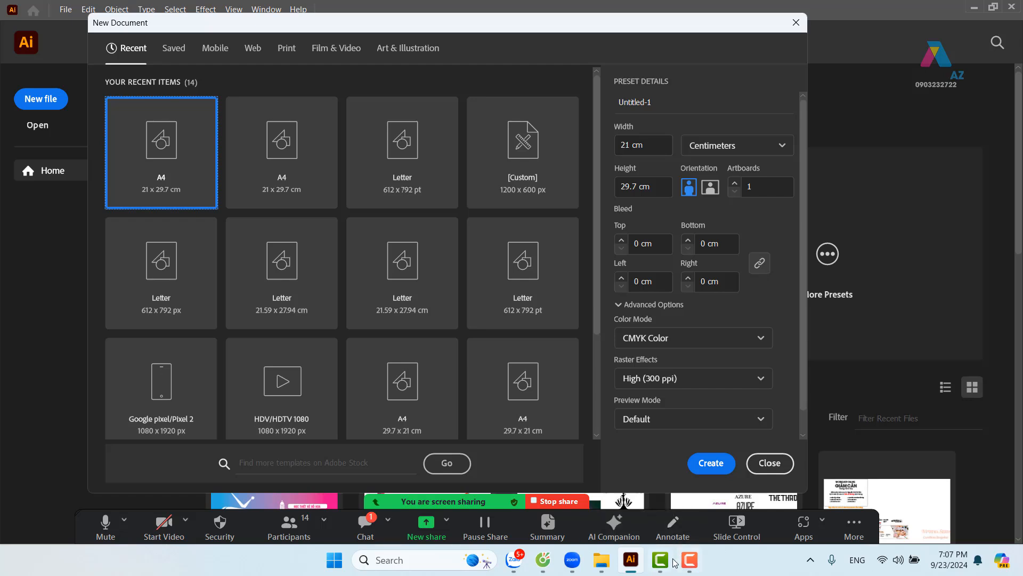
mouse_move(573, 560)
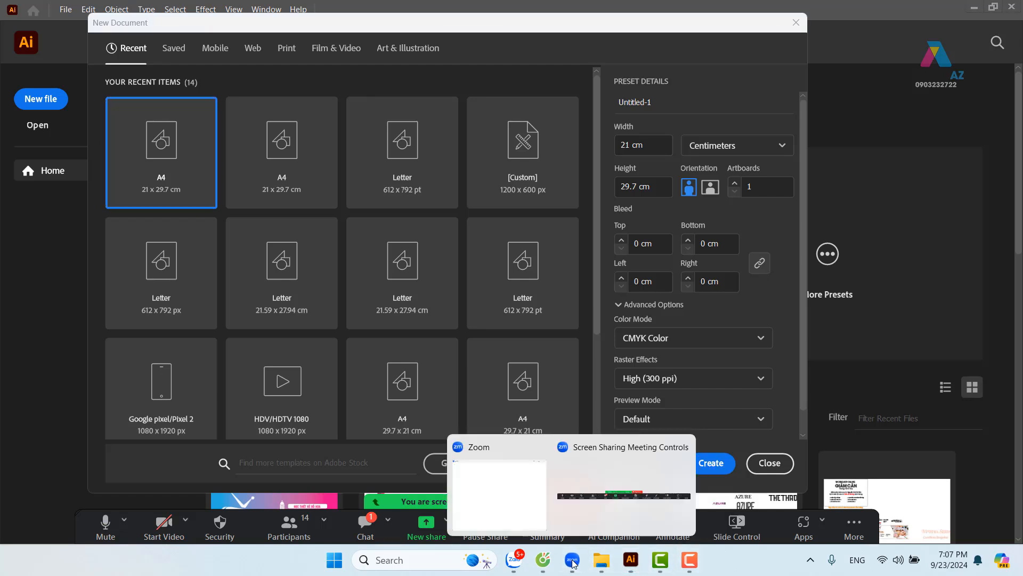
click(689, 559)
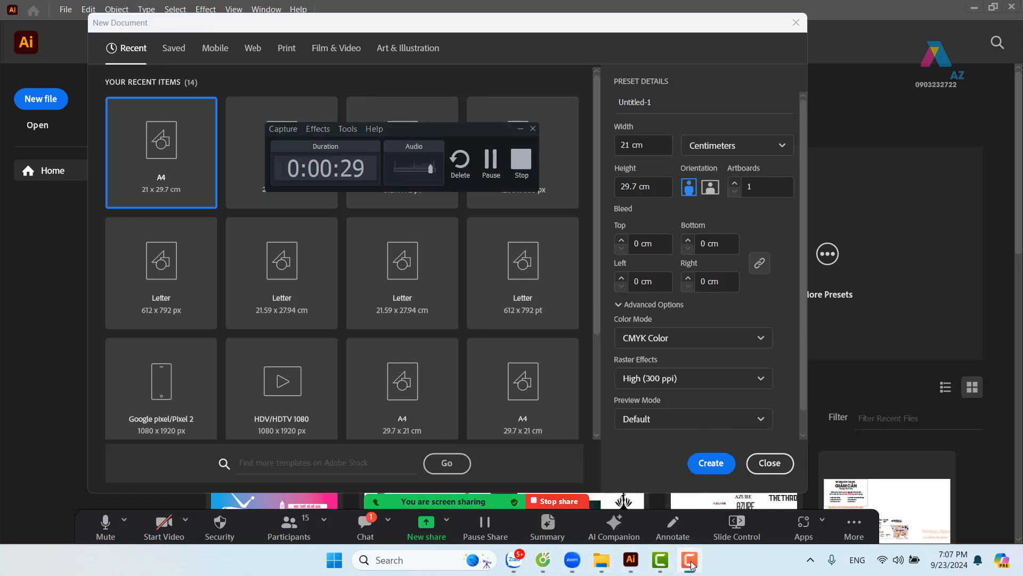
click(520, 165)
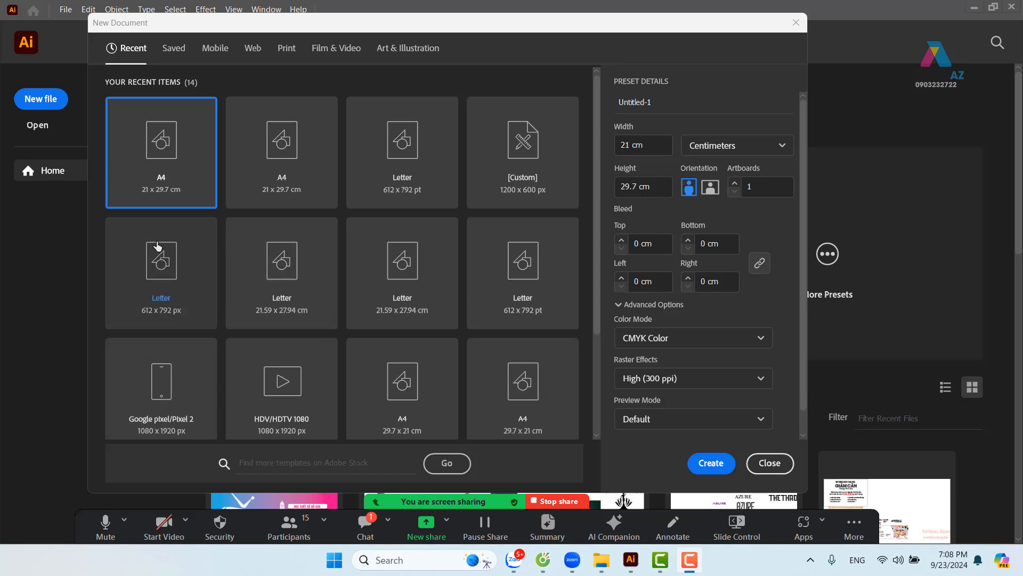
Create a new portrait A4 document, 21 x 29.7 cm, in CMYK at 300 ppi, and minimize the meeting participants' video strip
click(718, 463)
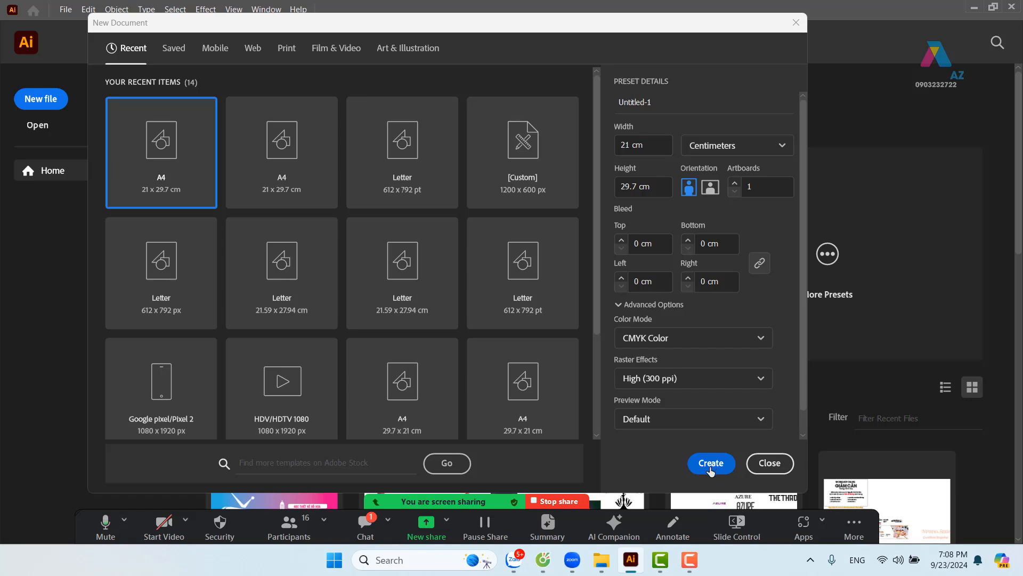
click(710, 464)
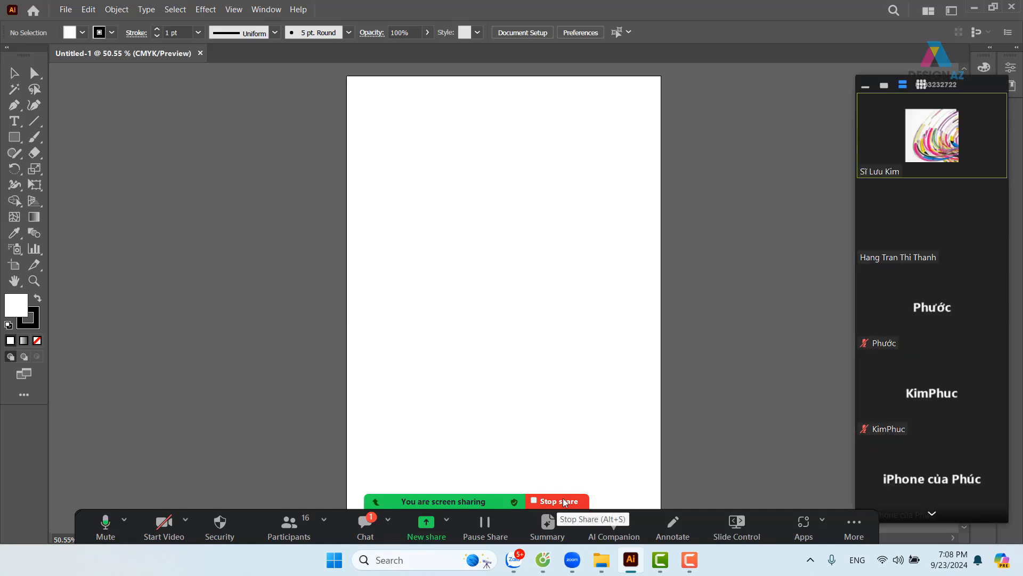
click(866, 85)
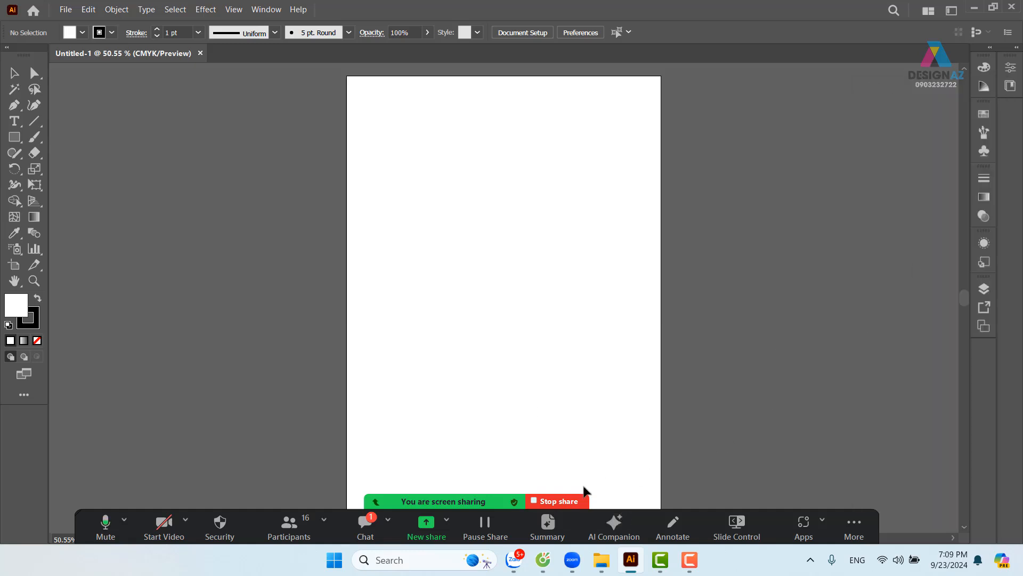
Stop the current screen share, share the Untitled-1 Illustrator window in Zoom instead, and minimize the participants' video strip
click(533, 500)
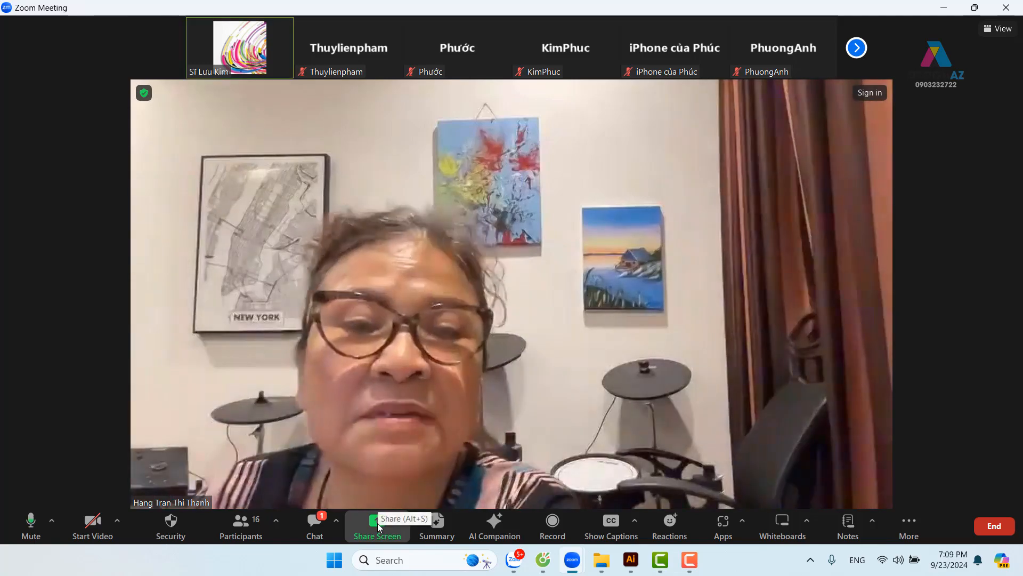
click(377, 524)
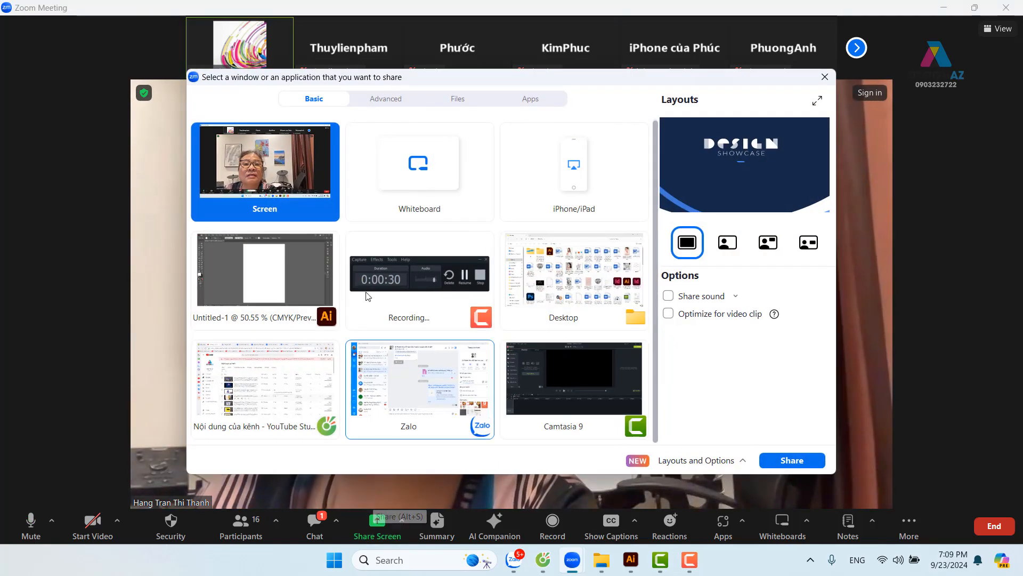
click(265, 280)
click(792, 460)
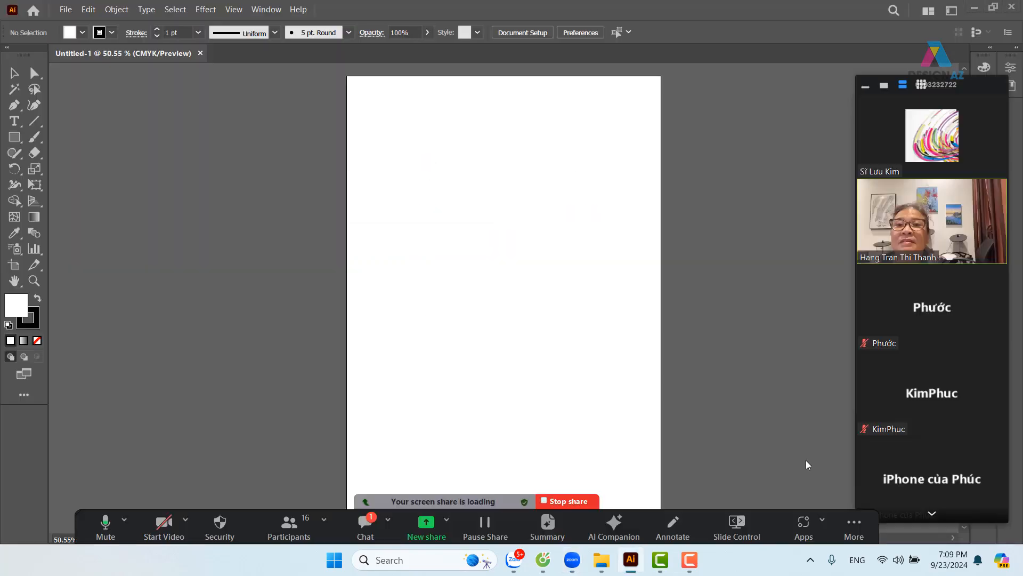
click(865, 86)
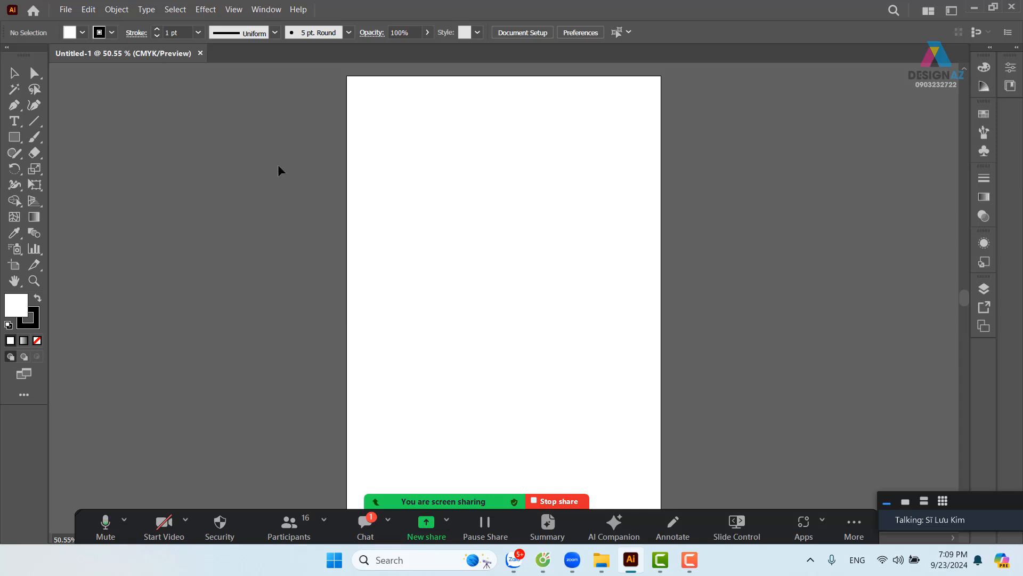
Change the A4 artboard's orientation to landscape and exit artboard editing
click(14, 265)
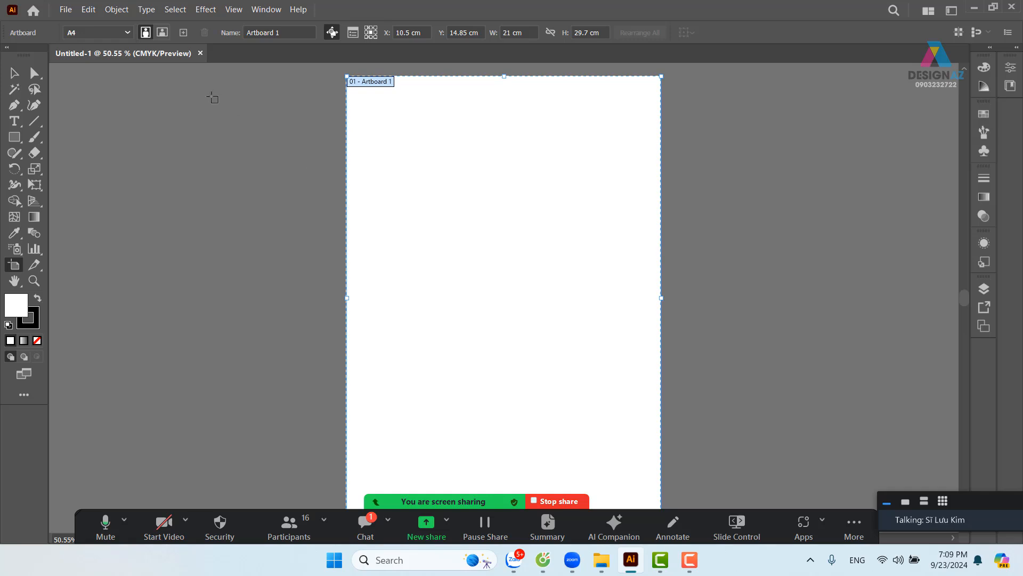
click(162, 33)
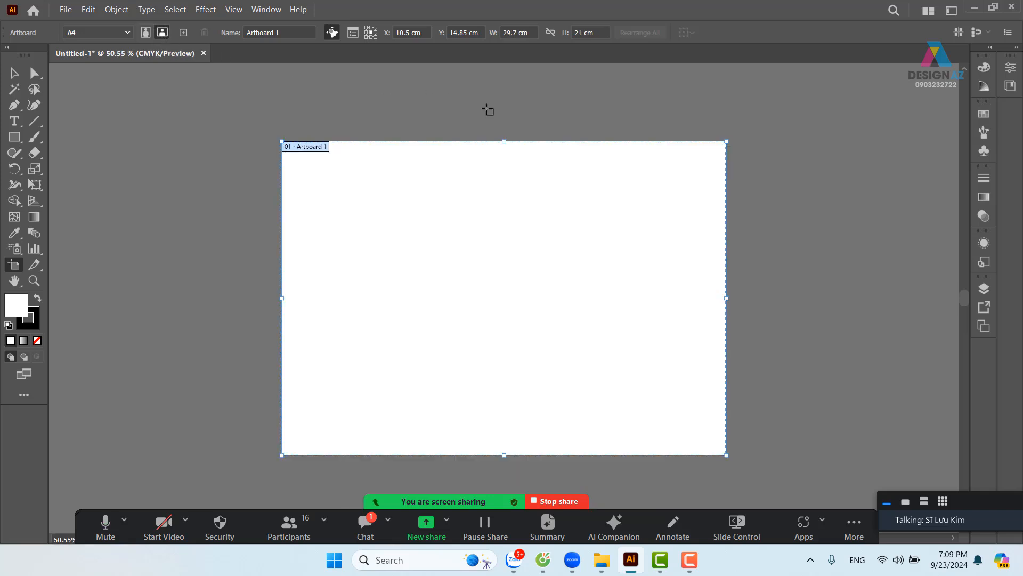
click(14, 73)
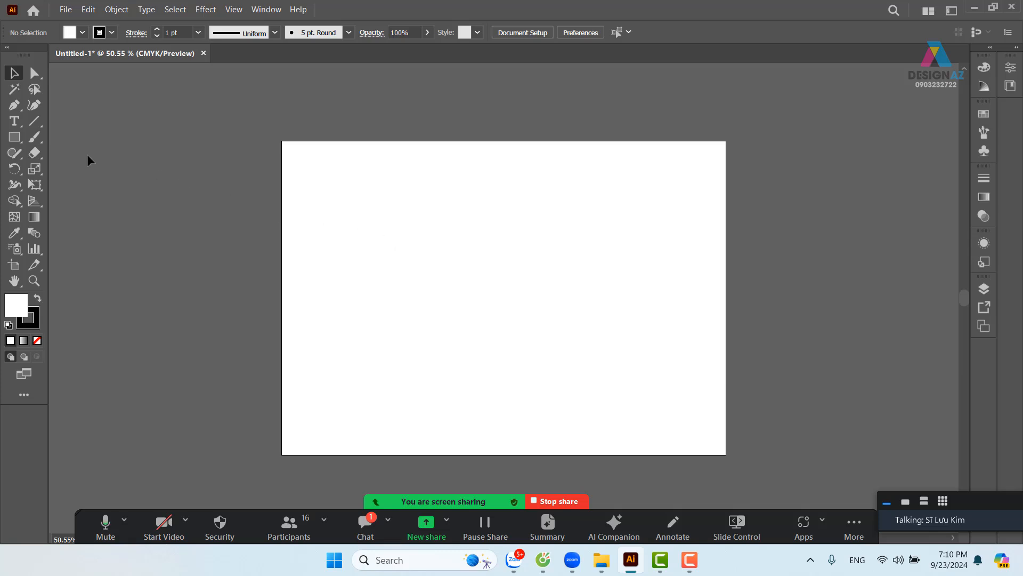
Draw a rectangle about 14.25 x 8.84 cm in the upper part of the artboard and deselect it
click(14, 137)
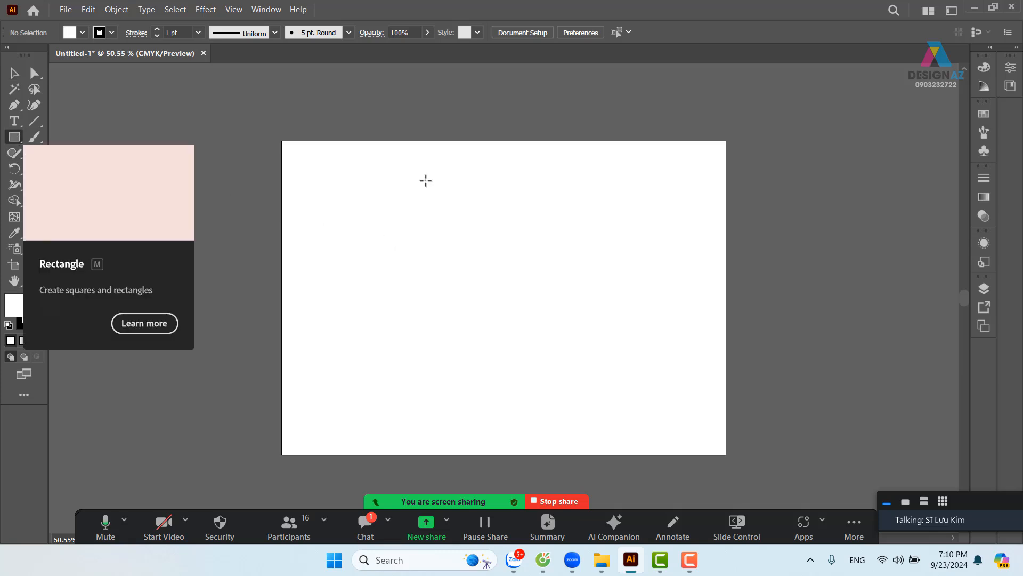
drag(352, 160, 566, 293)
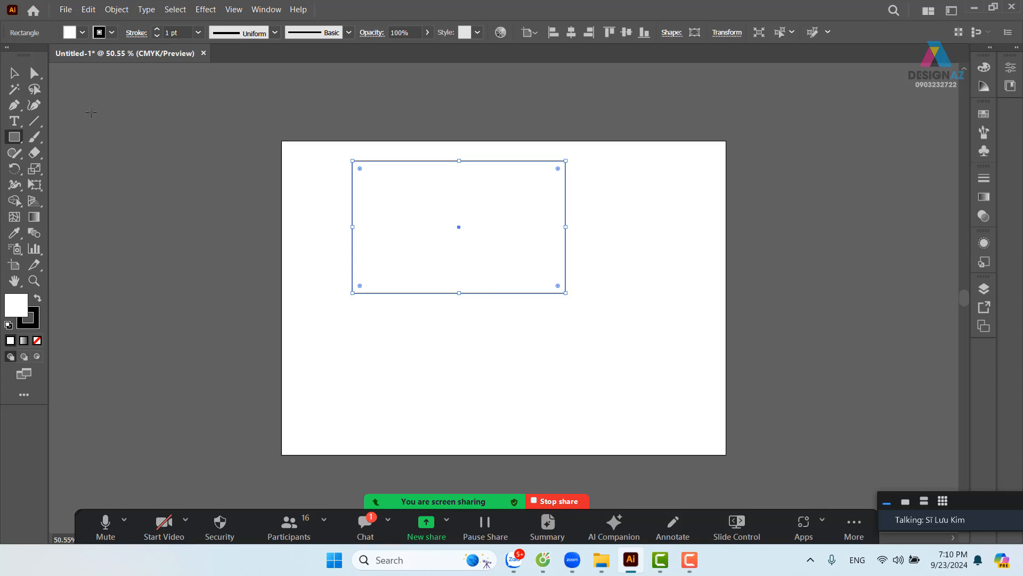
click(18, 79)
click(331, 125)
drag(328, 141, 642, 356)
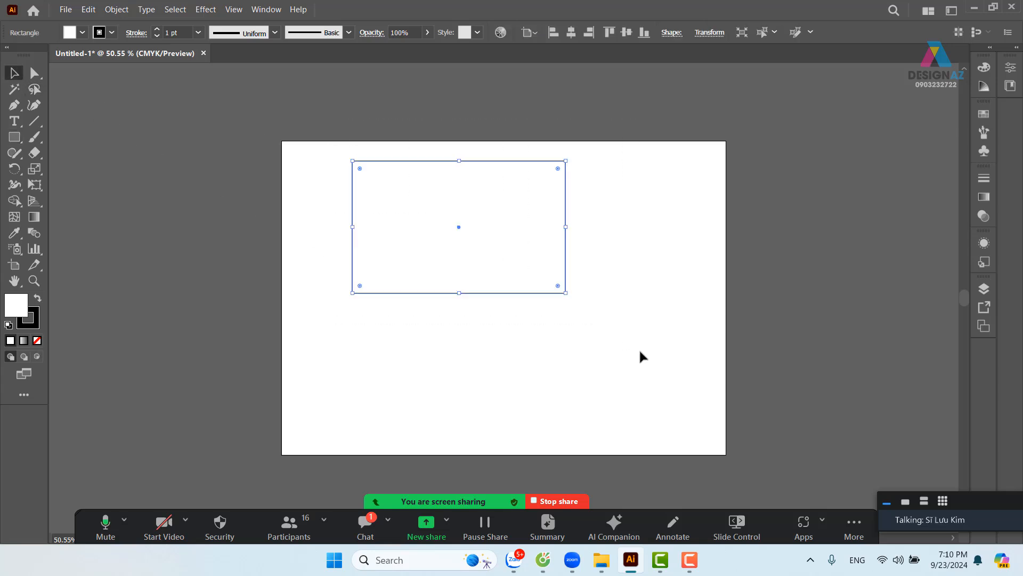
click(302, 110)
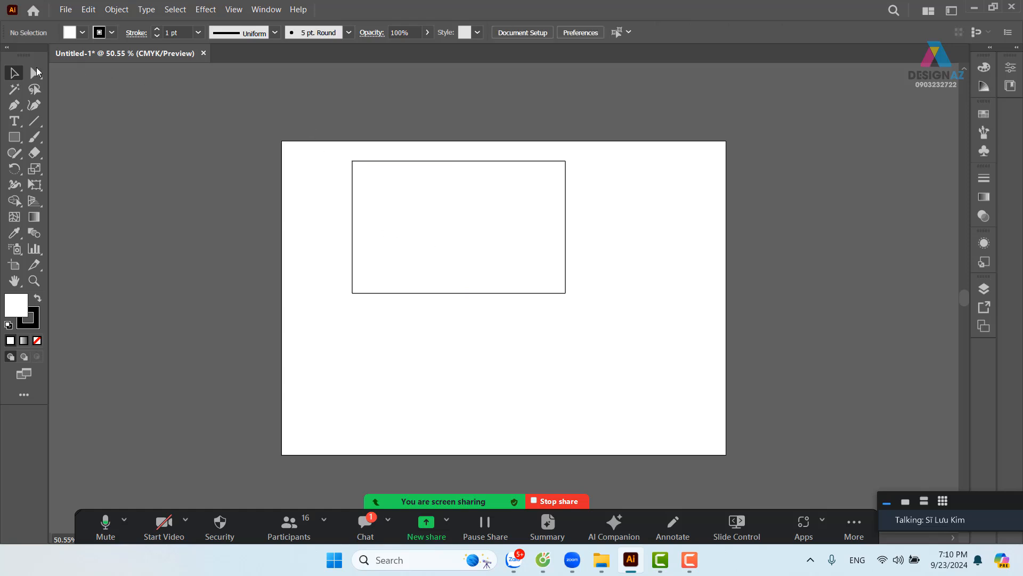
click(35, 72)
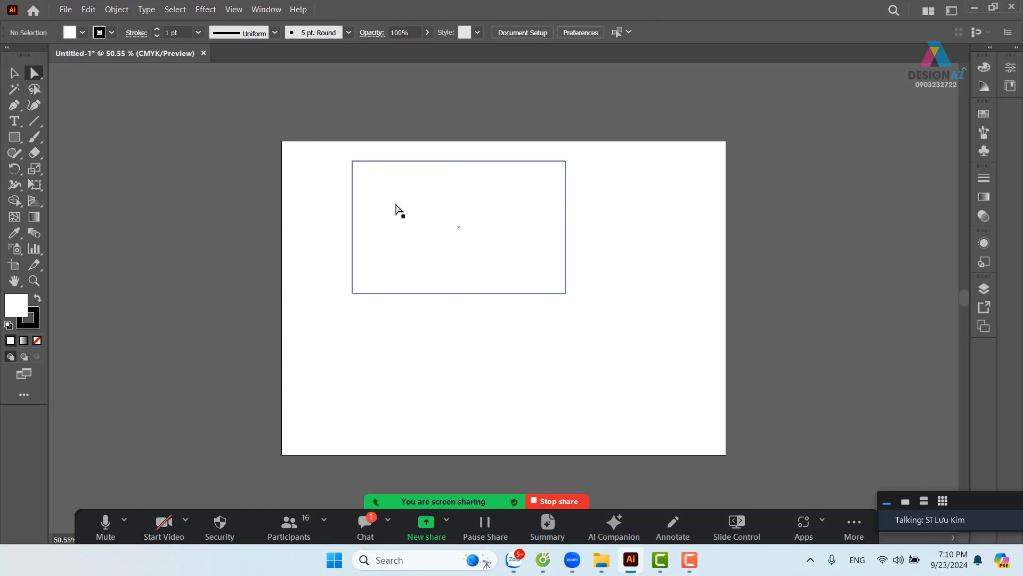
click(14, 73)
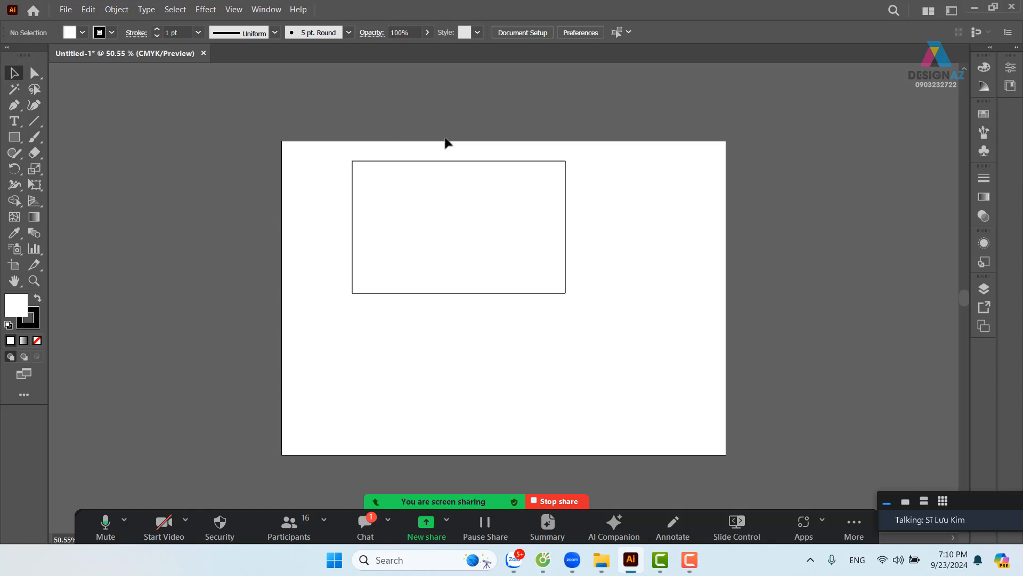
Set the rectangle's width to 29.7 cm with its proportions constrained
click(459, 162)
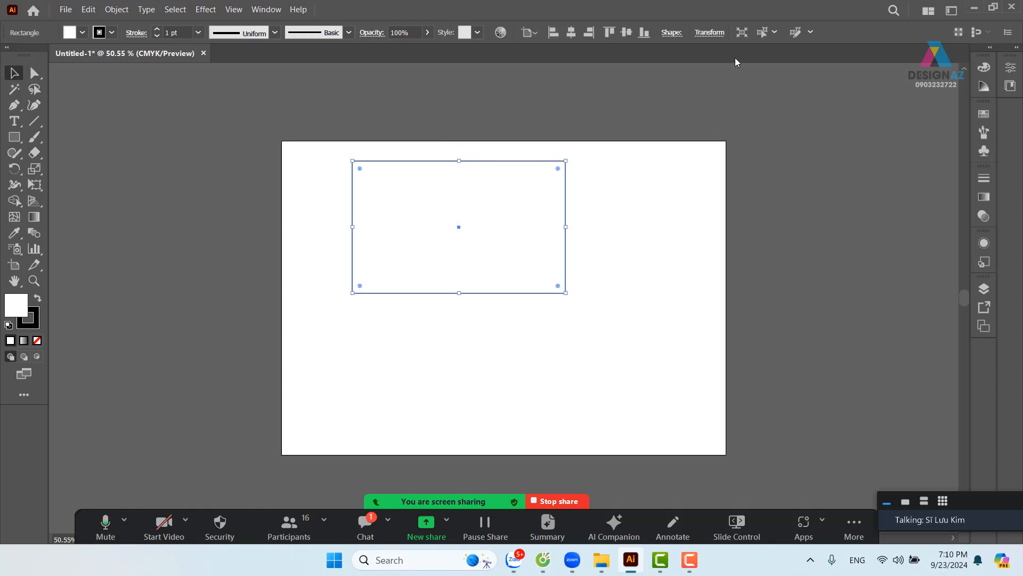
click(710, 33)
click(678, 55)
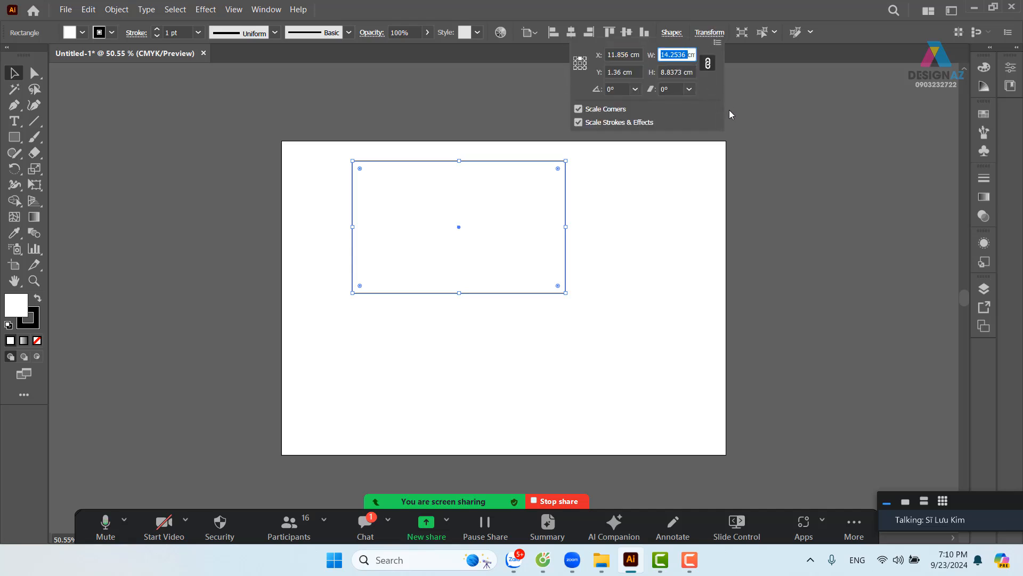
text(29.7)
key(Return)
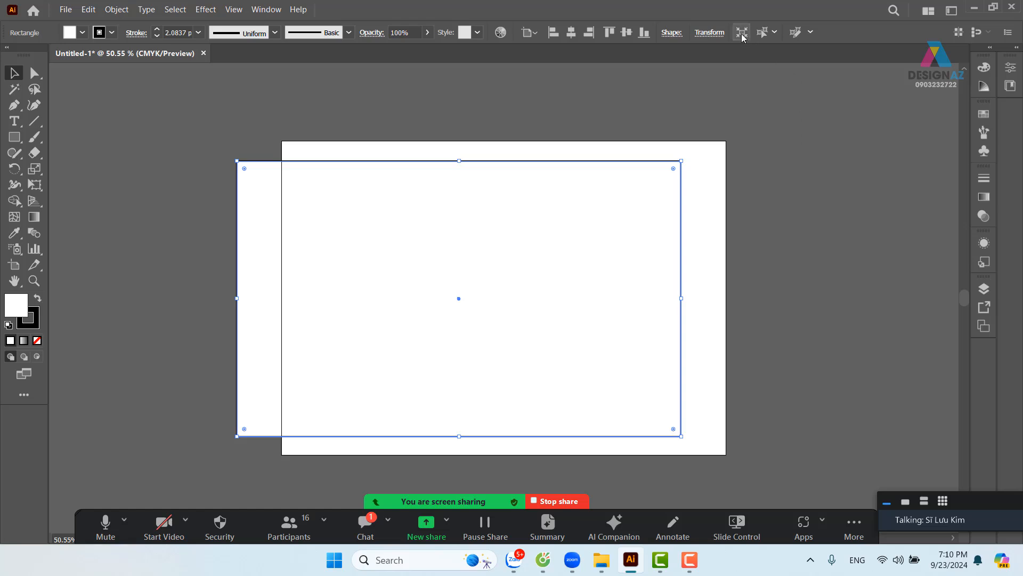
Unlink the rectangle's width and height proportions and set its height to 21 cm
click(718, 34)
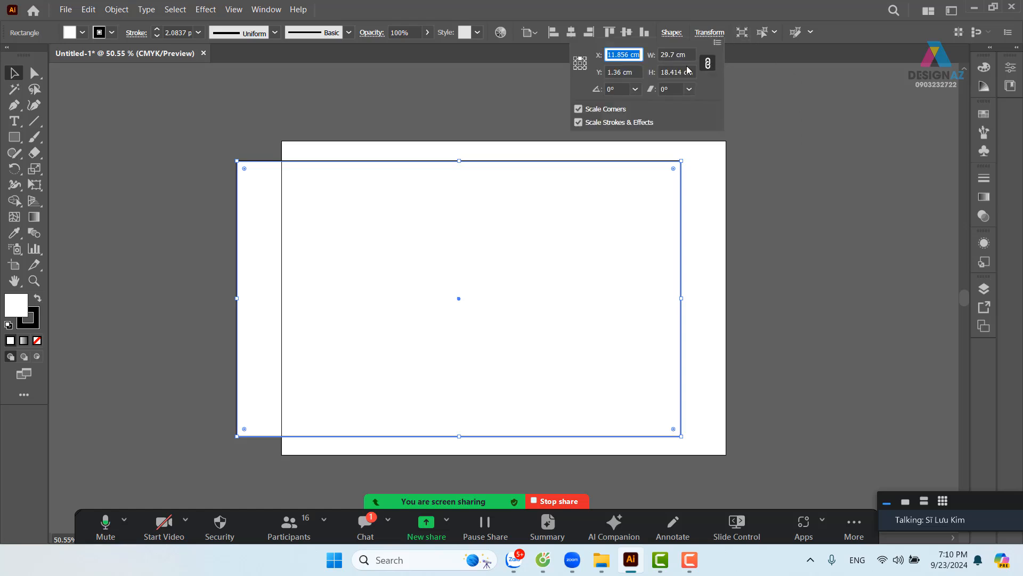
click(708, 64)
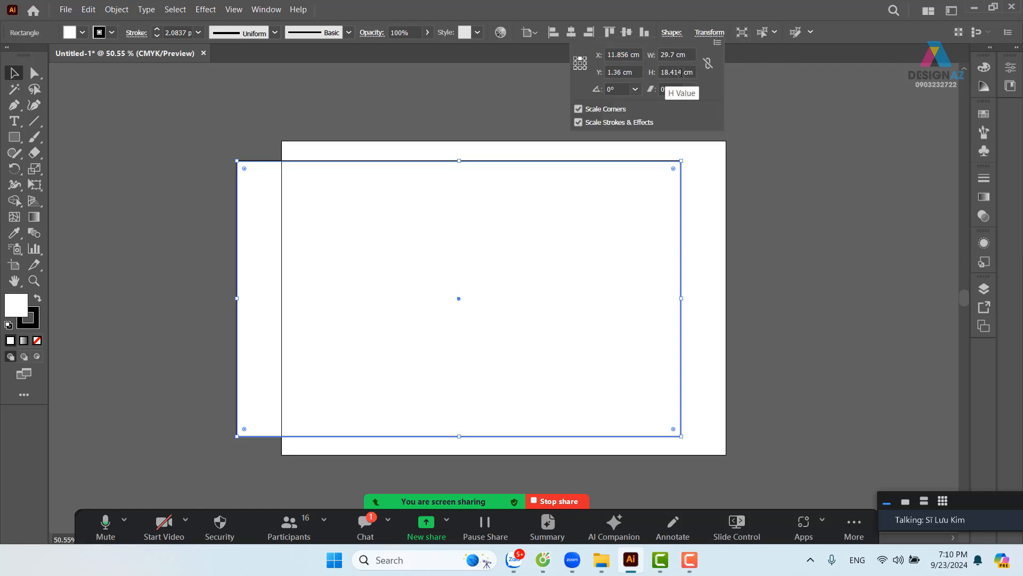
drag(680, 73, 646, 68)
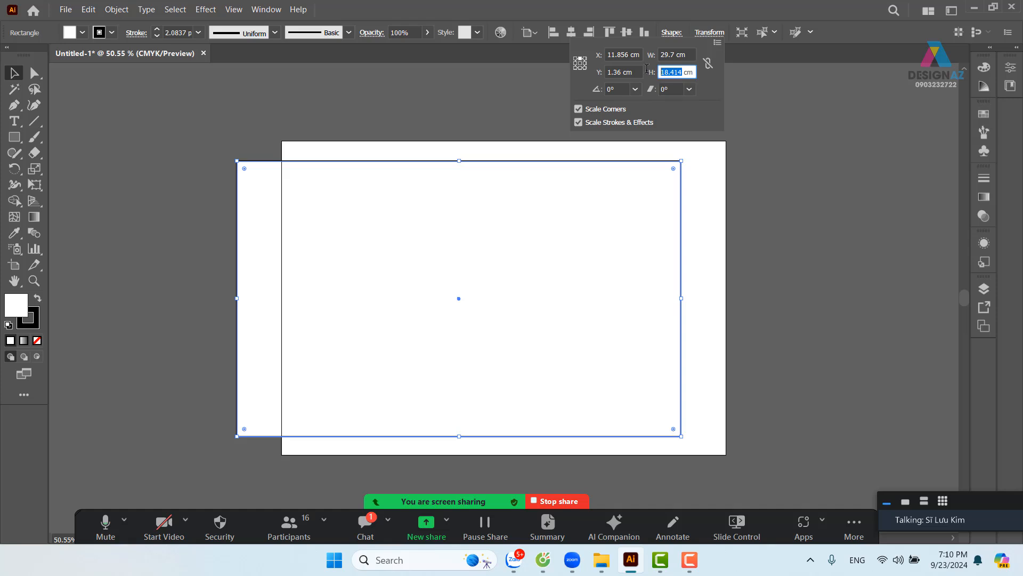
text(21)
key(Return)
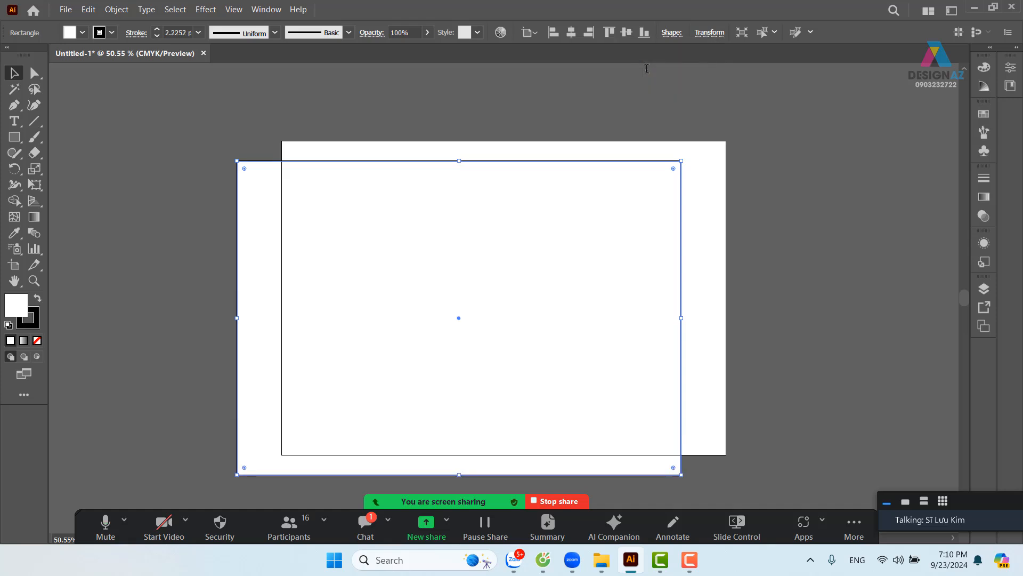
Fill the rectangle with a medium grey swatch and remove its stroke
click(771, 162)
click(574, 271)
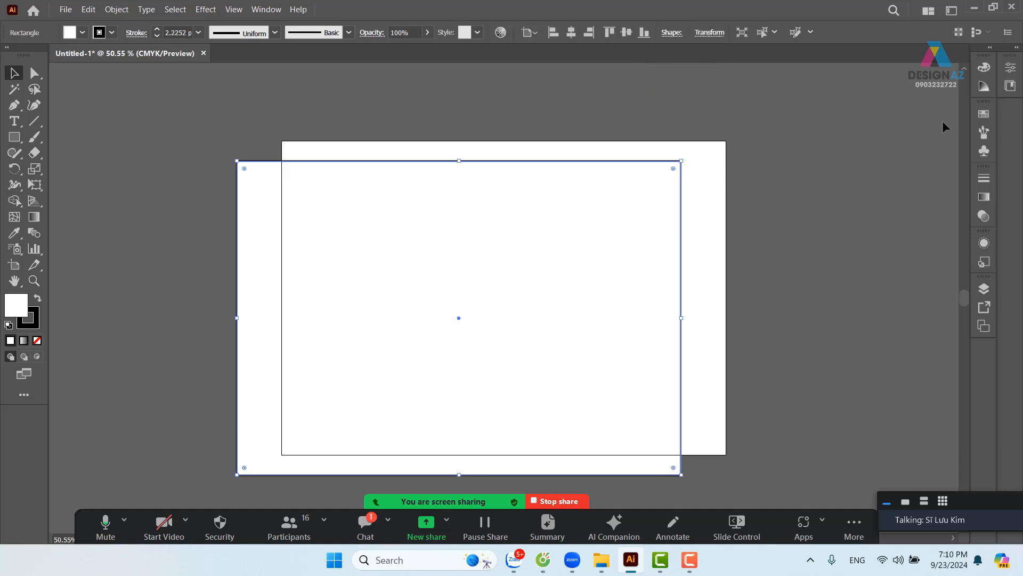
click(984, 114)
drag(864, 188, 472, 287)
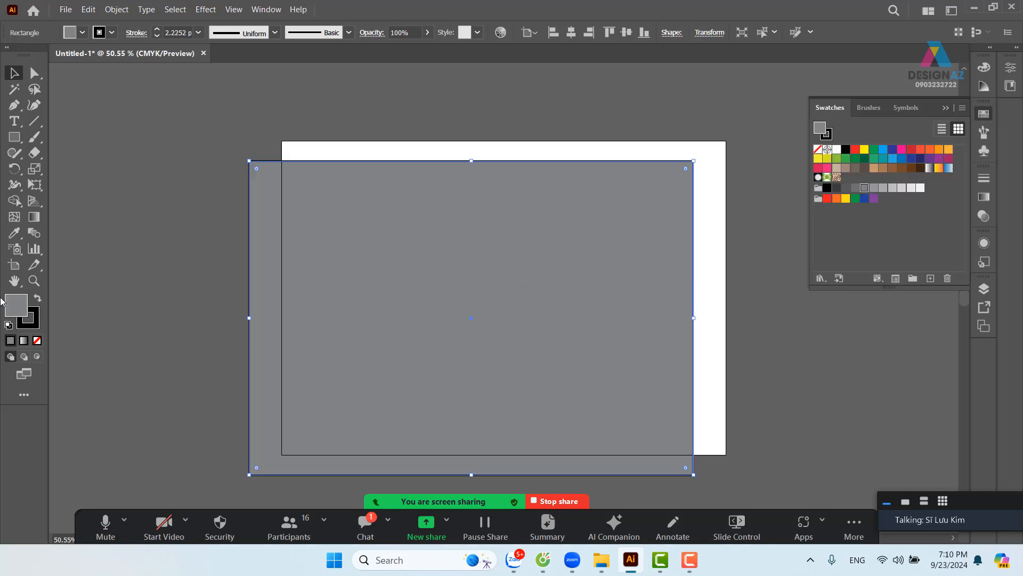
click(32, 326)
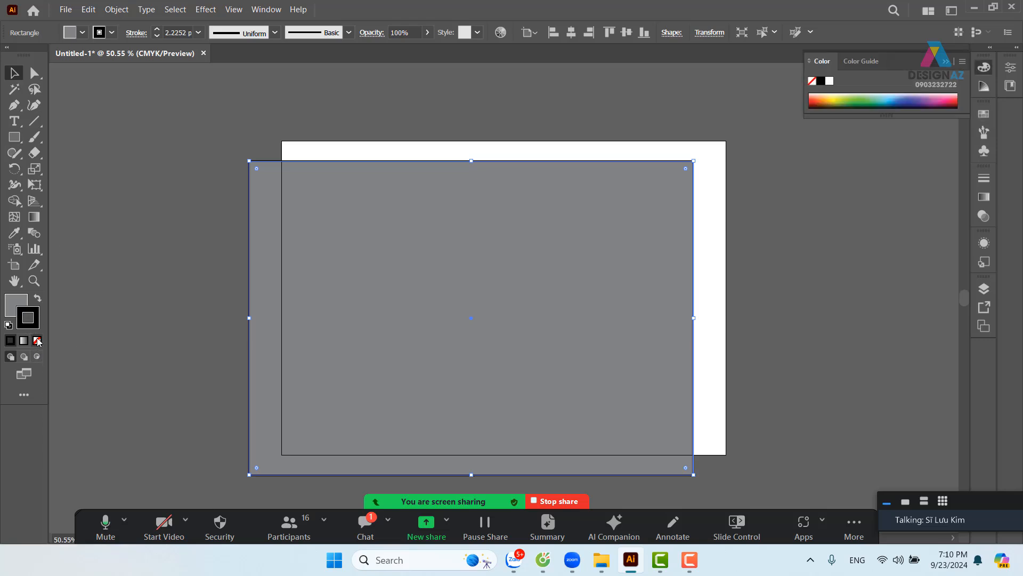
click(38, 340)
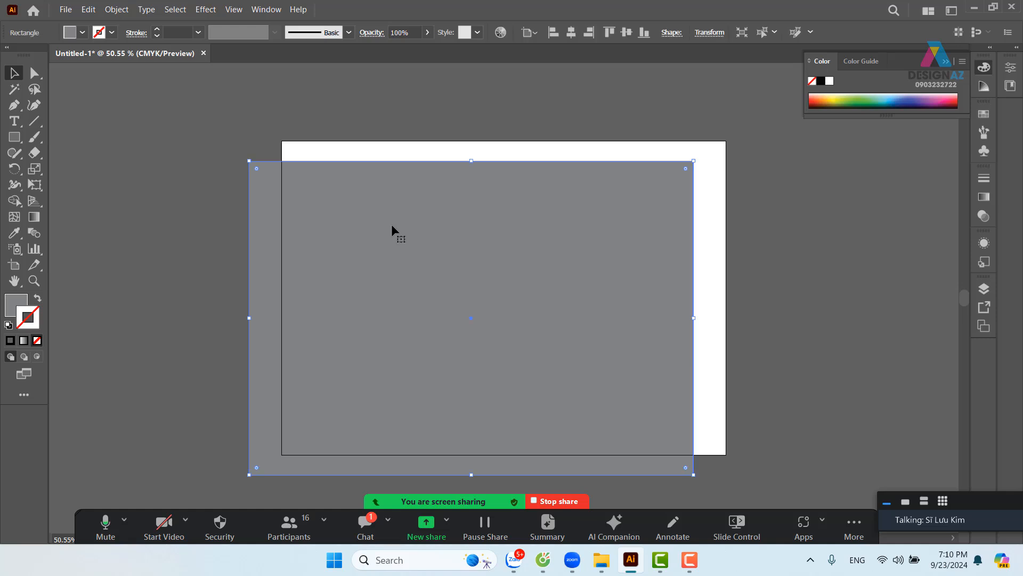
click(489, 122)
Center the grey rectangle horizontally and vertically on the artboard
click(458, 213)
click(574, 36)
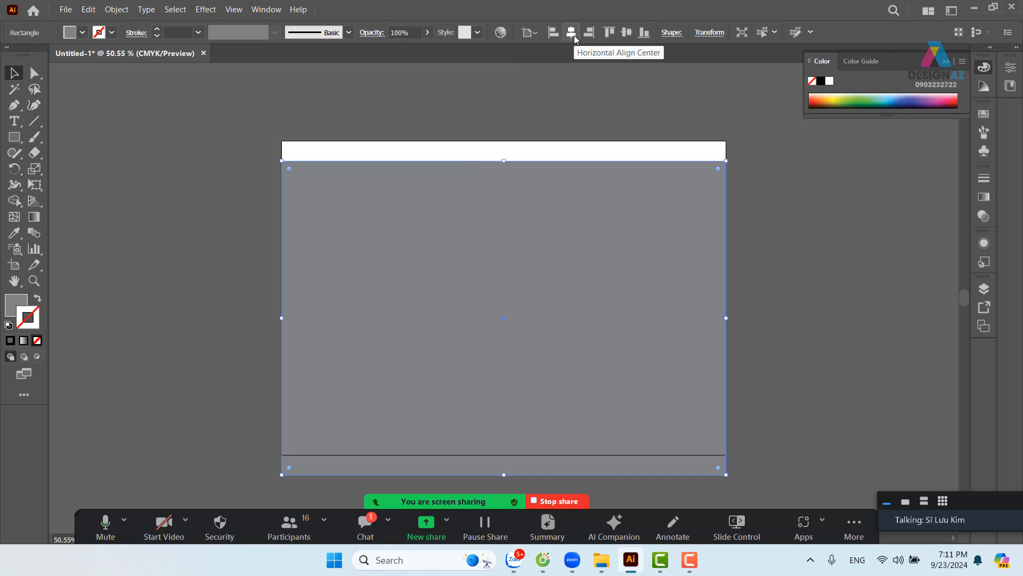
click(623, 34)
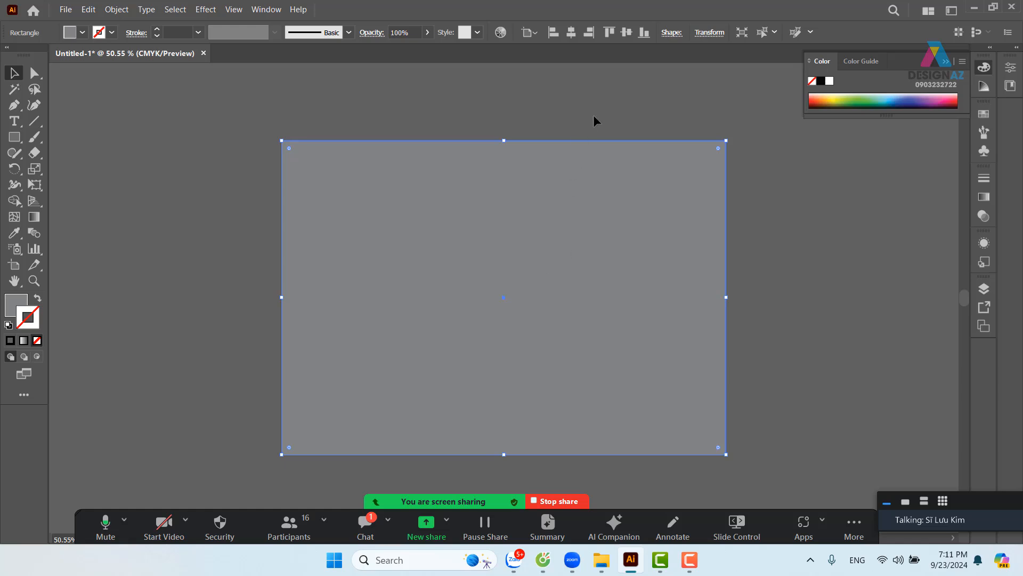
Show the Align options, move the grey rectangle down and left so it is offset from the artboard, and deselect it
key(shift+F7)
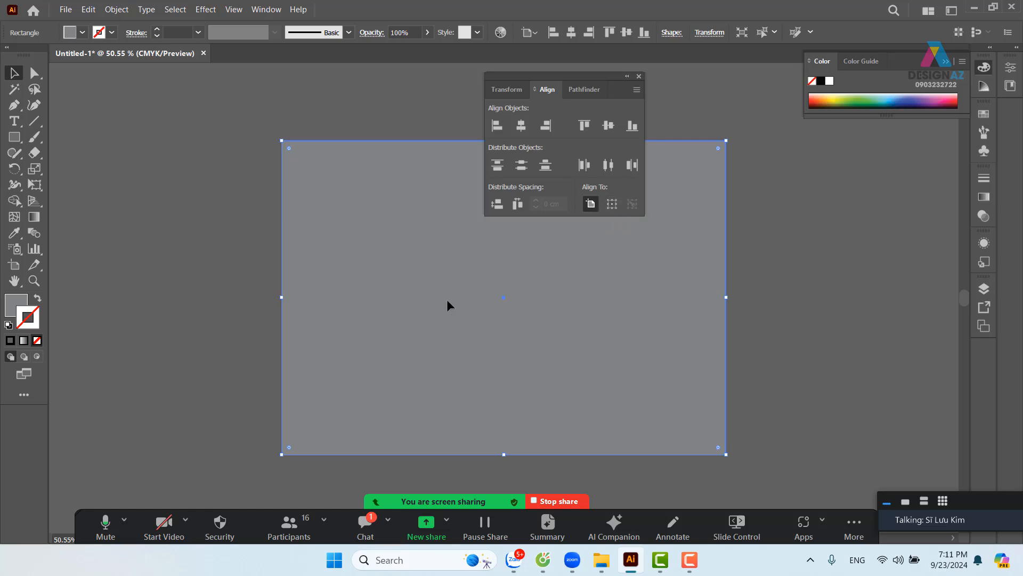
drag(451, 302, 376, 348)
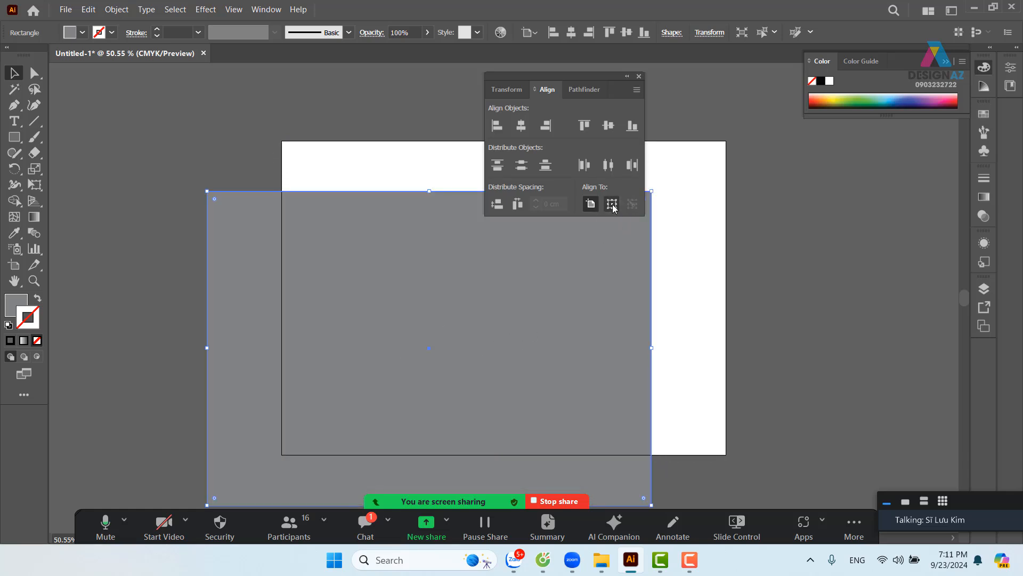
click(771, 229)
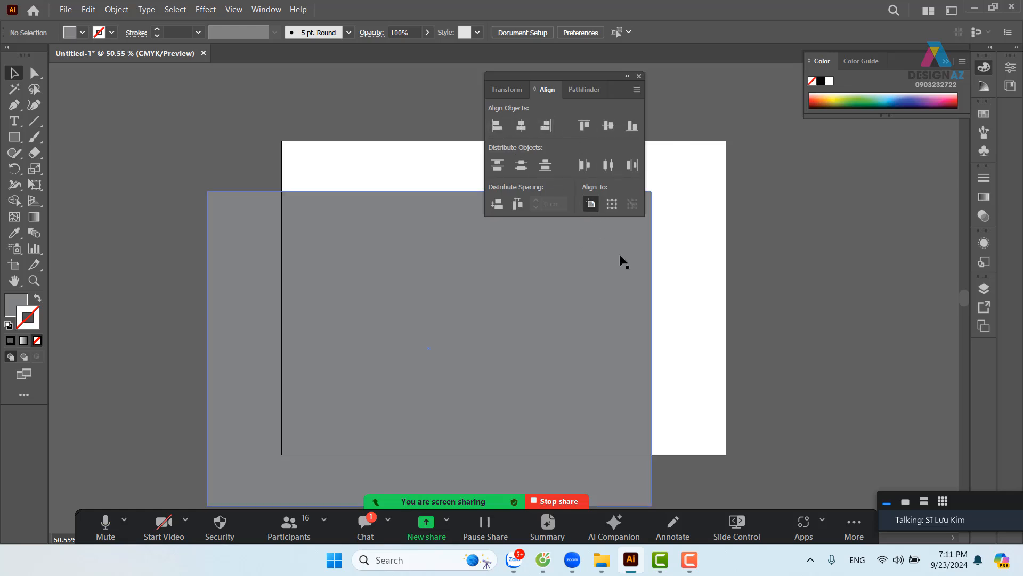
Shift the offset grey rectangle, center it horizontally and vertically on the artboard, and close the Align options
drag(421, 334, 480, 326)
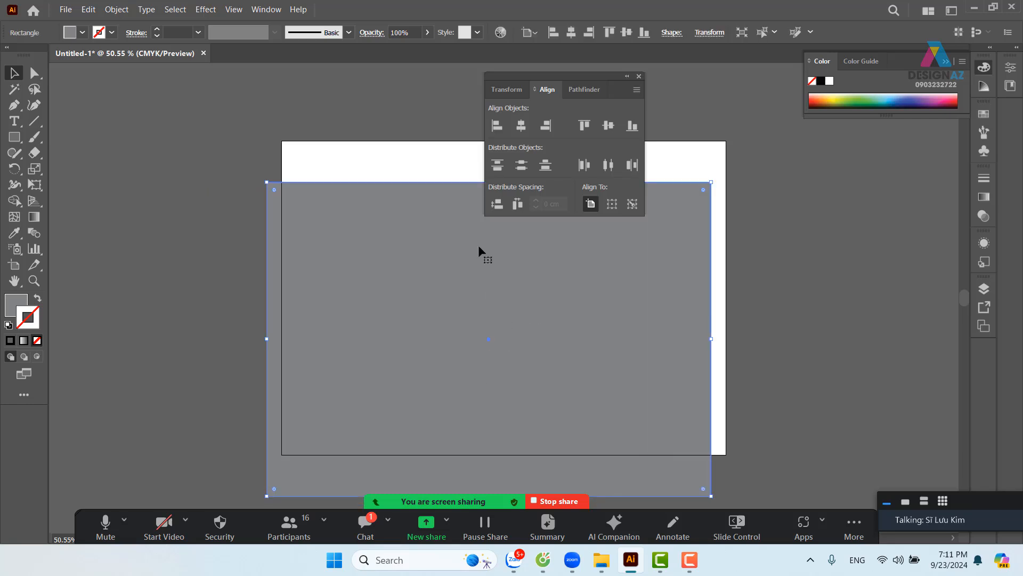
click(521, 126)
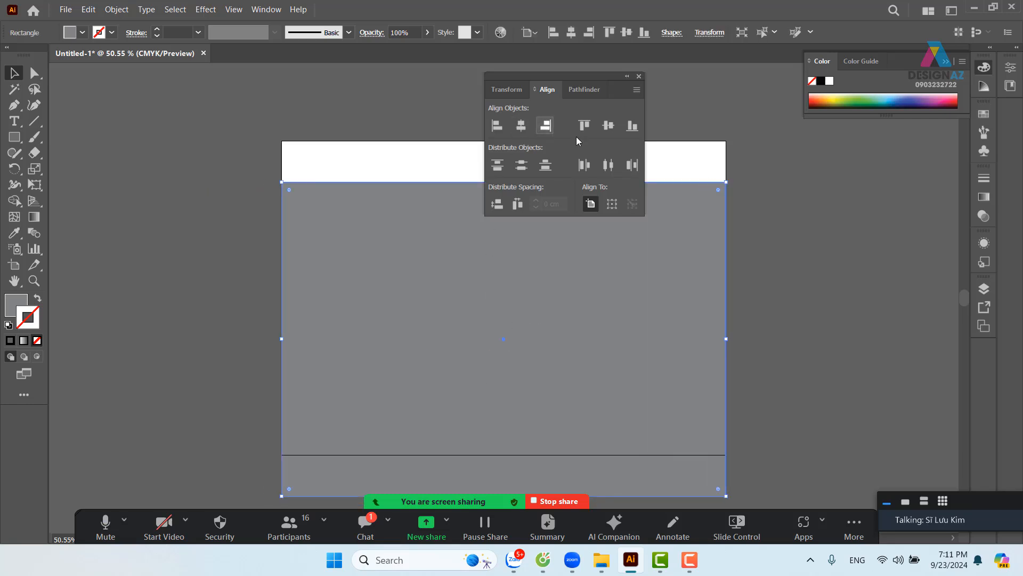
click(608, 128)
click(789, 321)
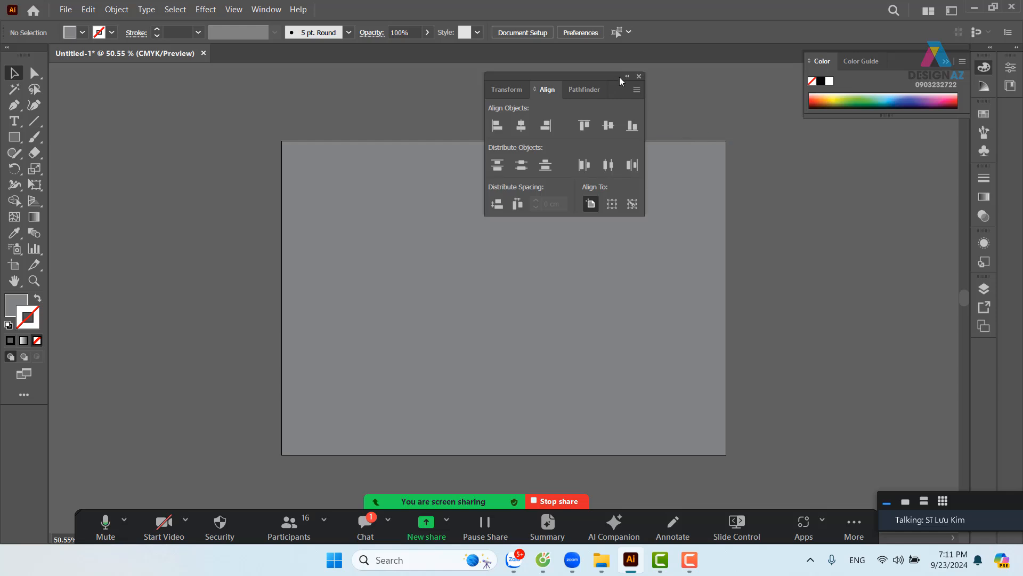
click(639, 76)
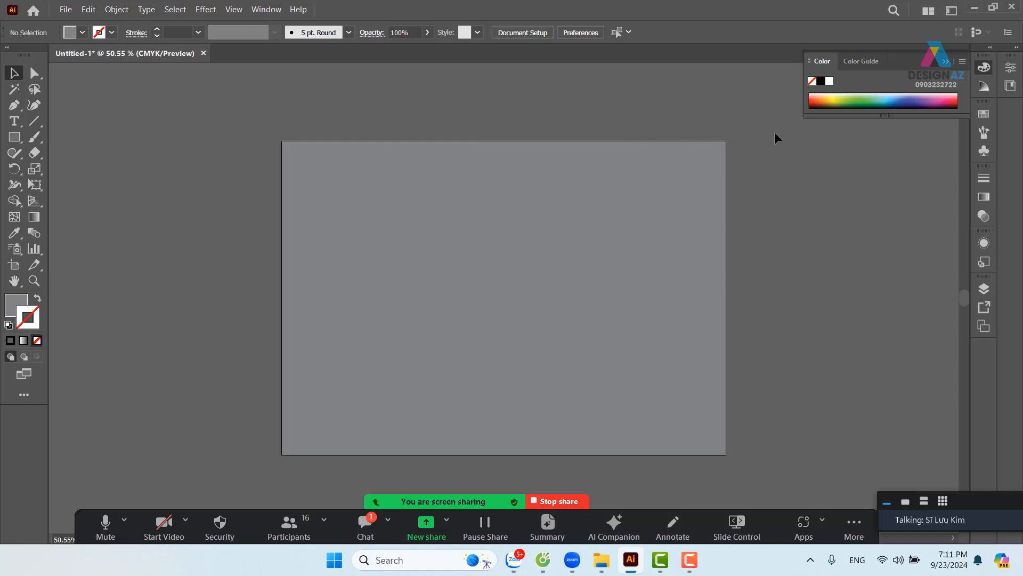
Split the grey rectangle into a grid of 1 row and 3 columns with a 0 cm column gutter, with preview enabled
click(523, 234)
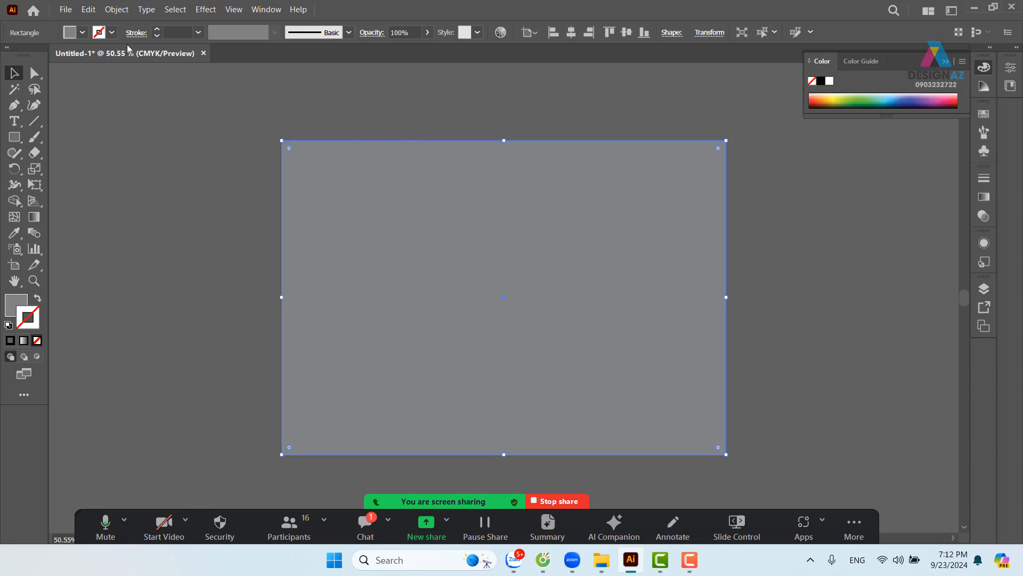
click(118, 11)
mouse_move(224, 318)
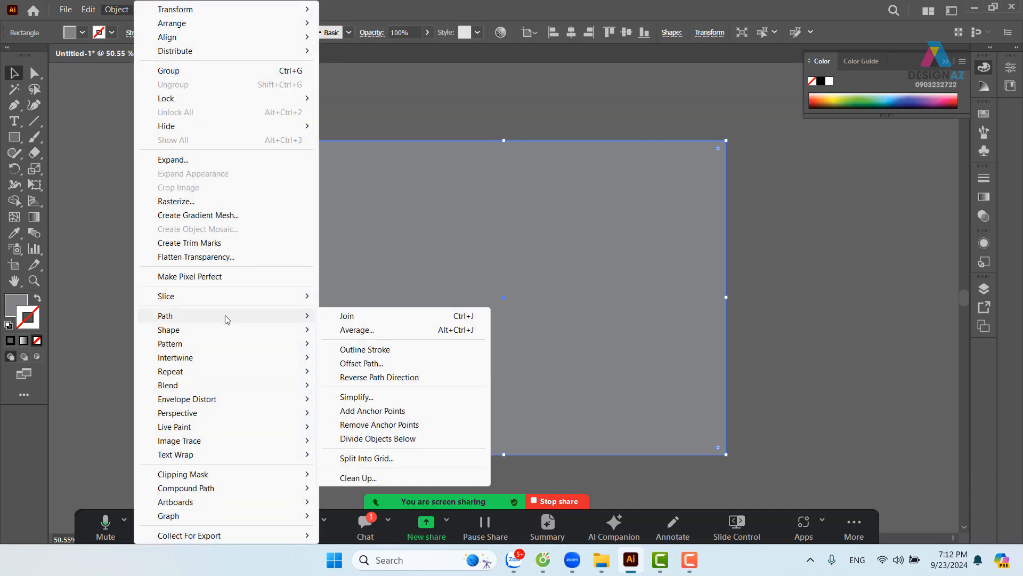
click(412, 463)
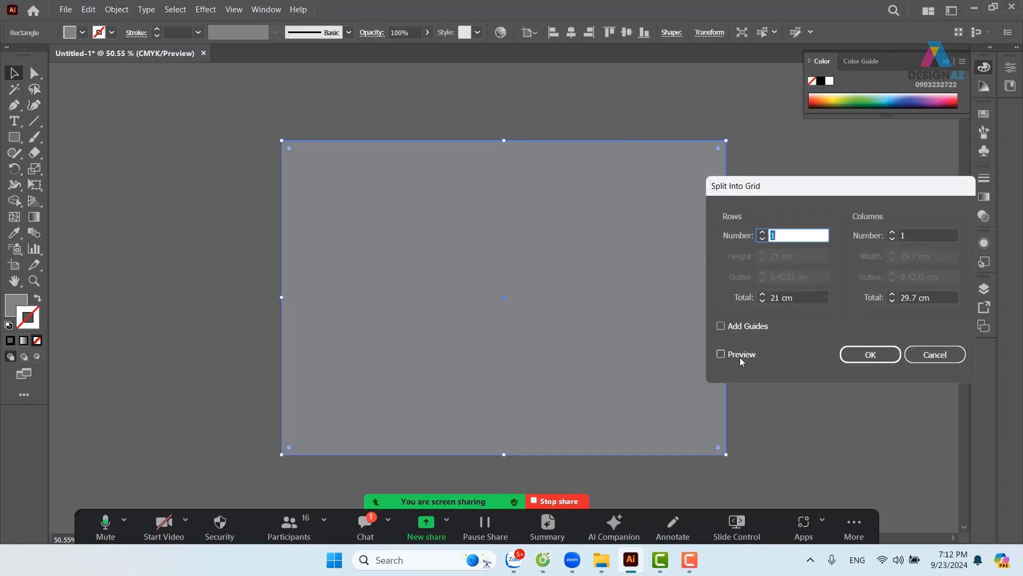
click(894, 233)
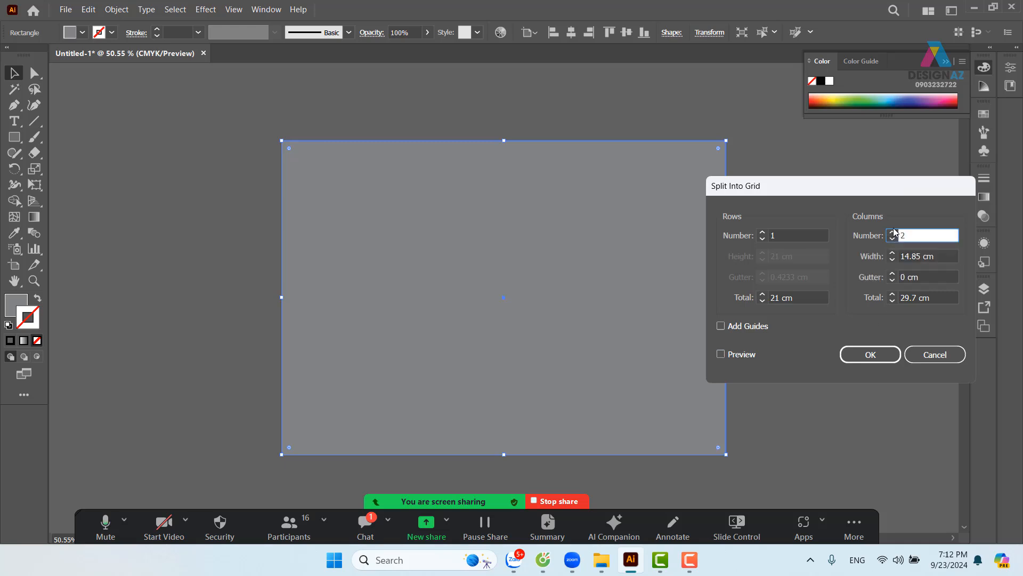
click(744, 355)
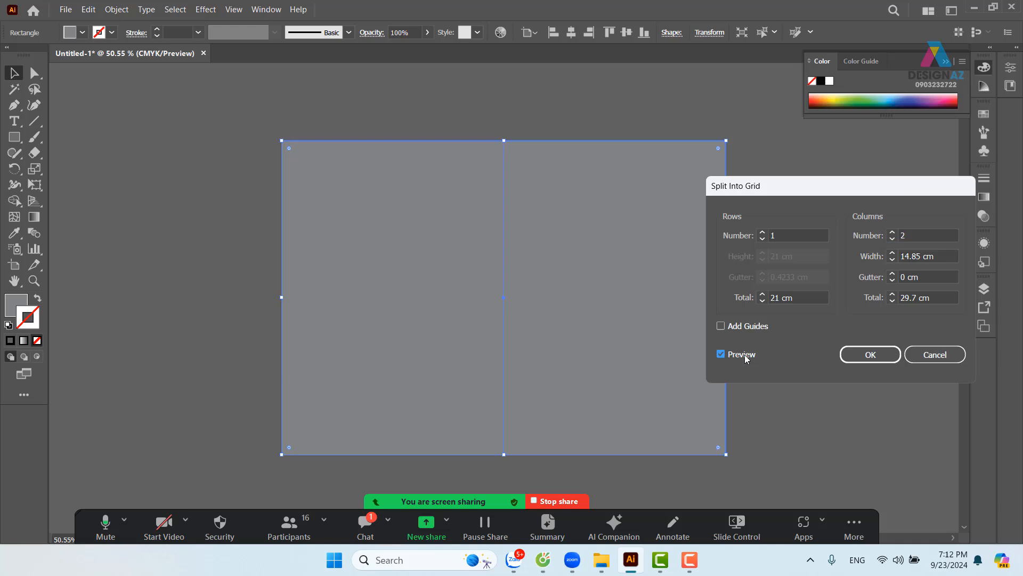
click(893, 232)
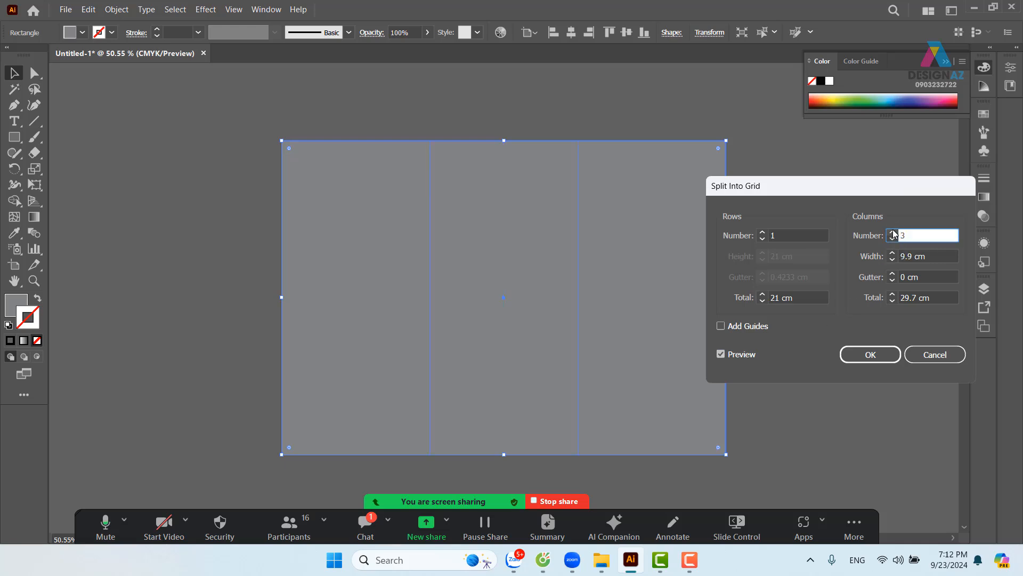
click(870, 355)
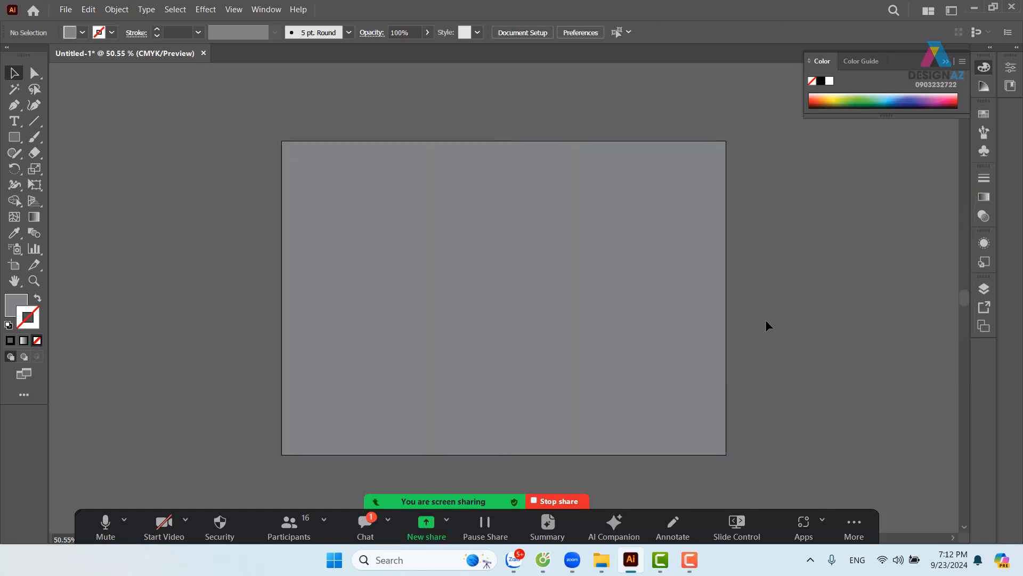
Fill the rightmost of the three columns with a very light grey swatch and no stroke
click(701, 306)
click(984, 114)
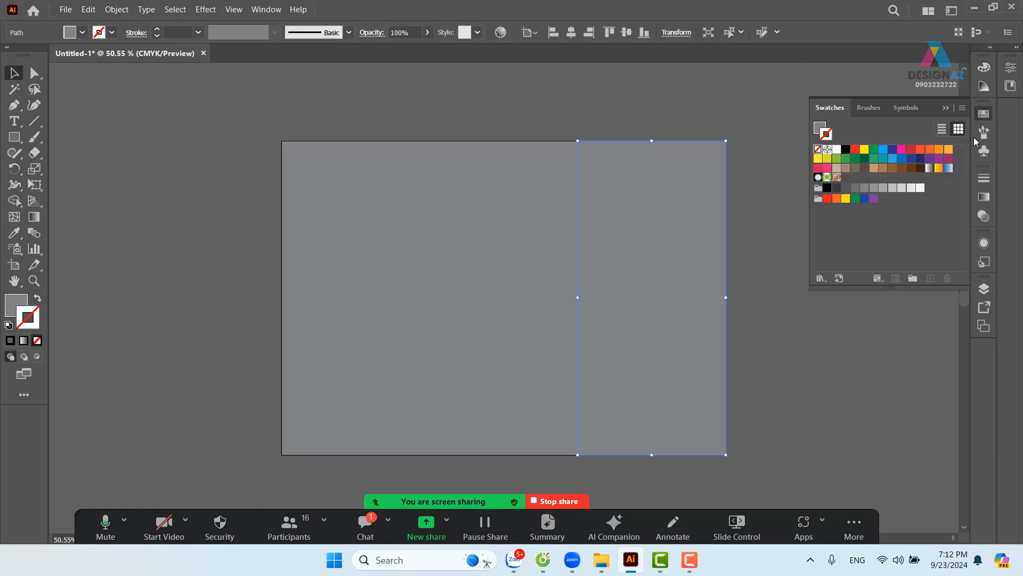
shift+click(527, 250)
shift+click(527, 251)
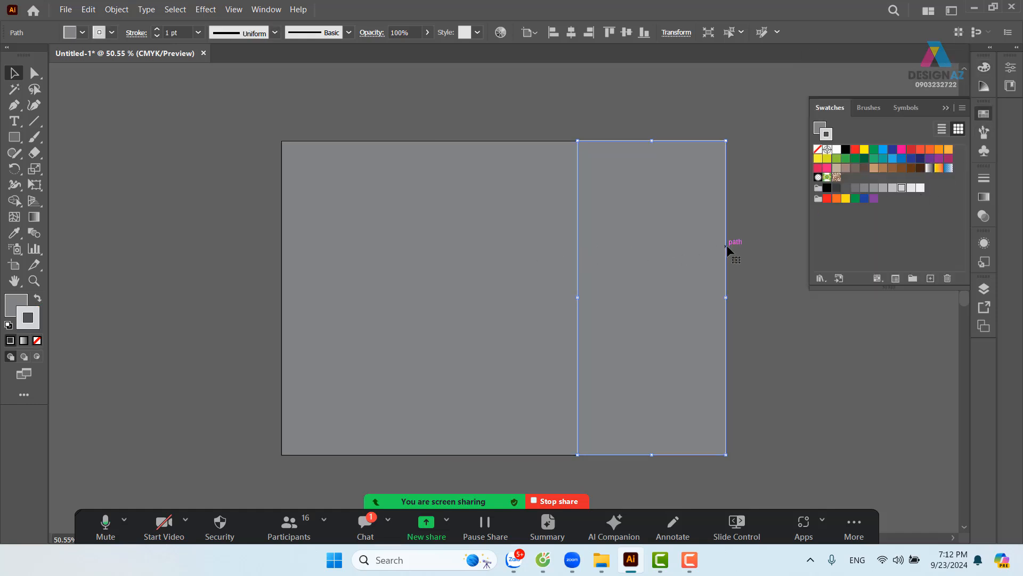
key(/)
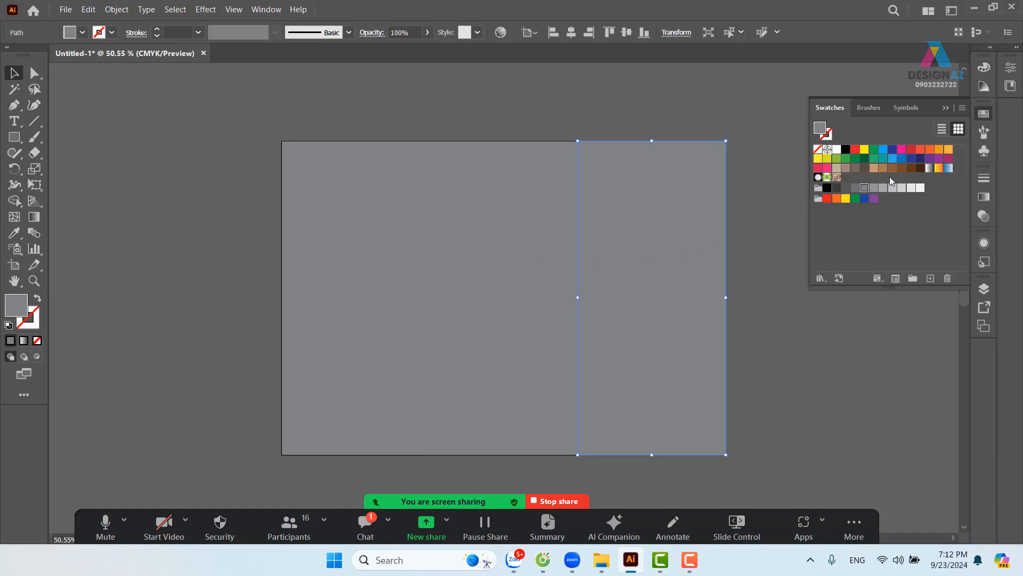
click(912, 187)
Fill the middle column with a grey swatch slightly lighter than the left column and deselect everything
shift+click(529, 230)
shift+click(709, 232)
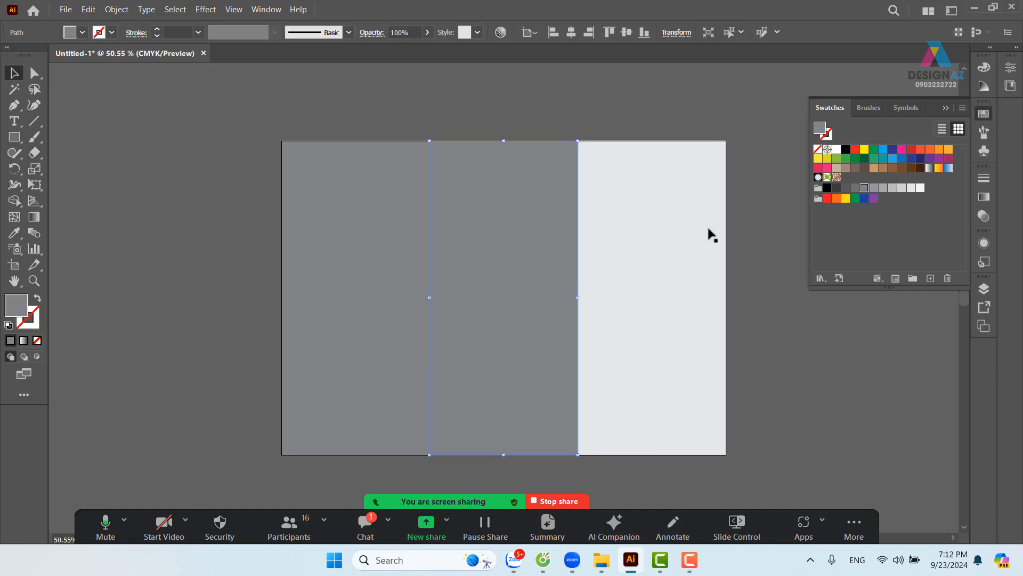
click(880, 189)
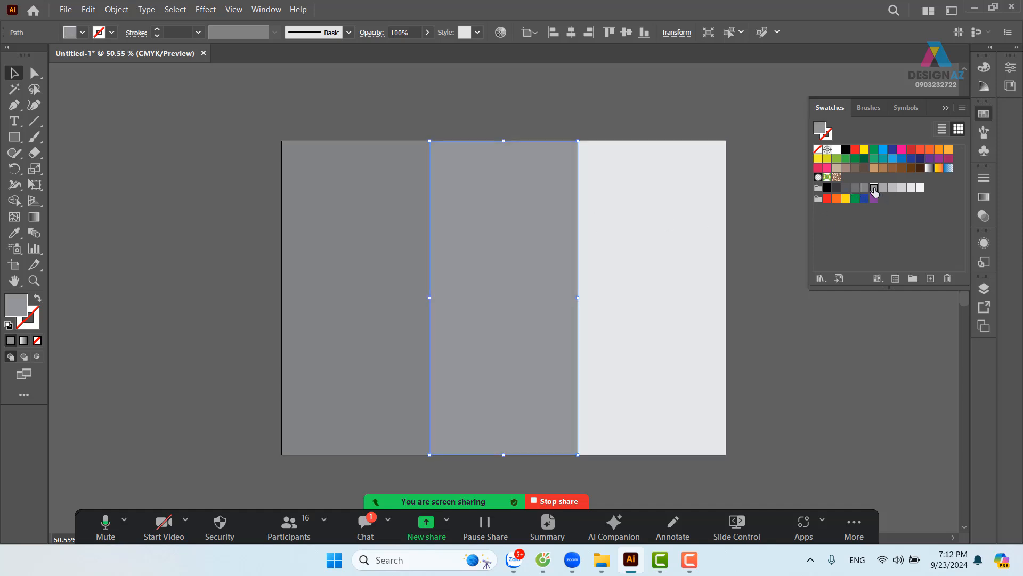
click(370, 217)
click(496, 125)
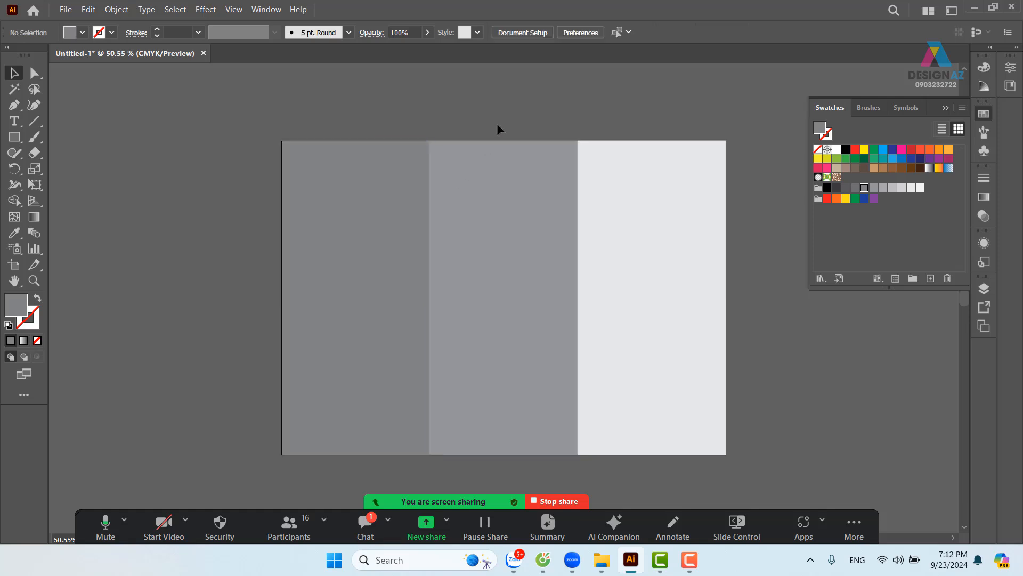
Duplicate all three columns directly below the artboard with a small gap, and deselect the copy
drag(558, 315, 579, 276)
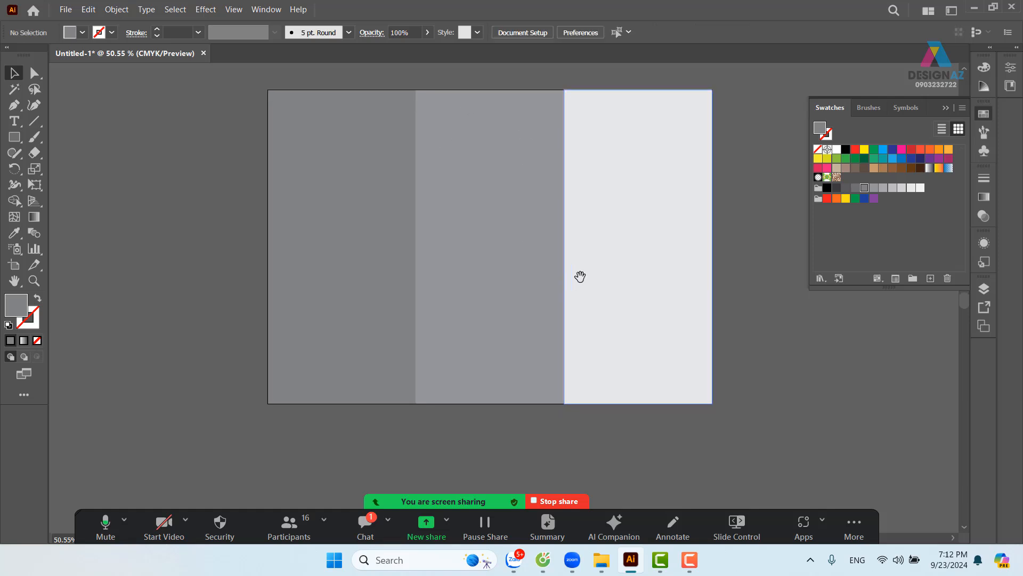
key(ctrl+minus)
key(ctrl+minus)
key(ctrl+minus)
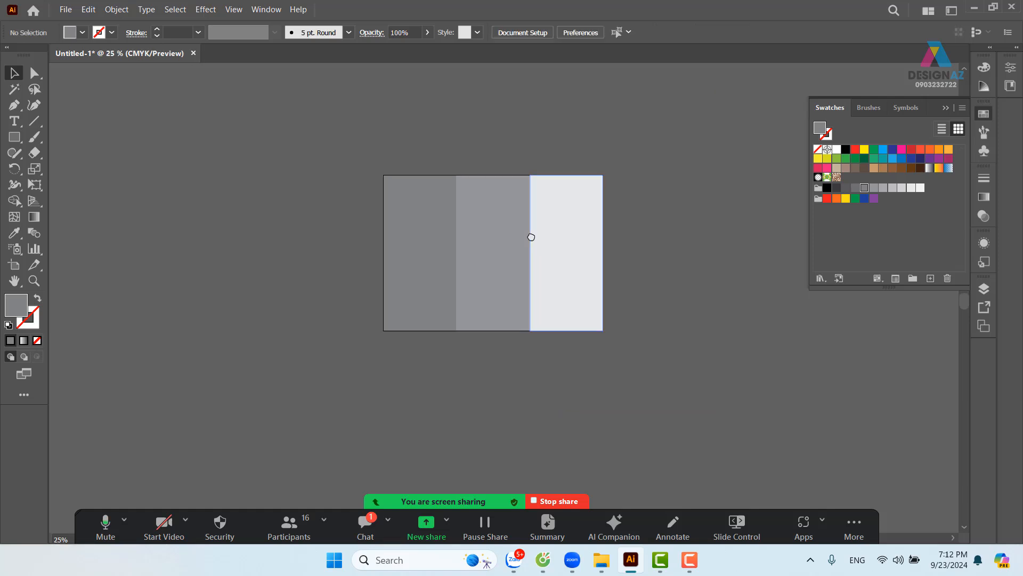
drag(532, 236, 504, 182)
key(ctrl+a)
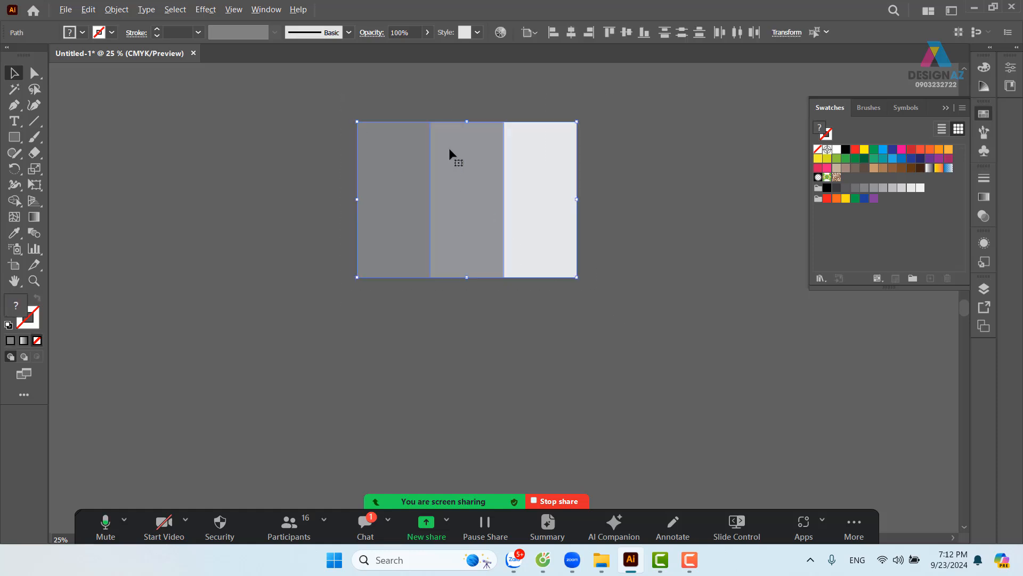
drag(449, 154, 473, 313)
click(651, 256)
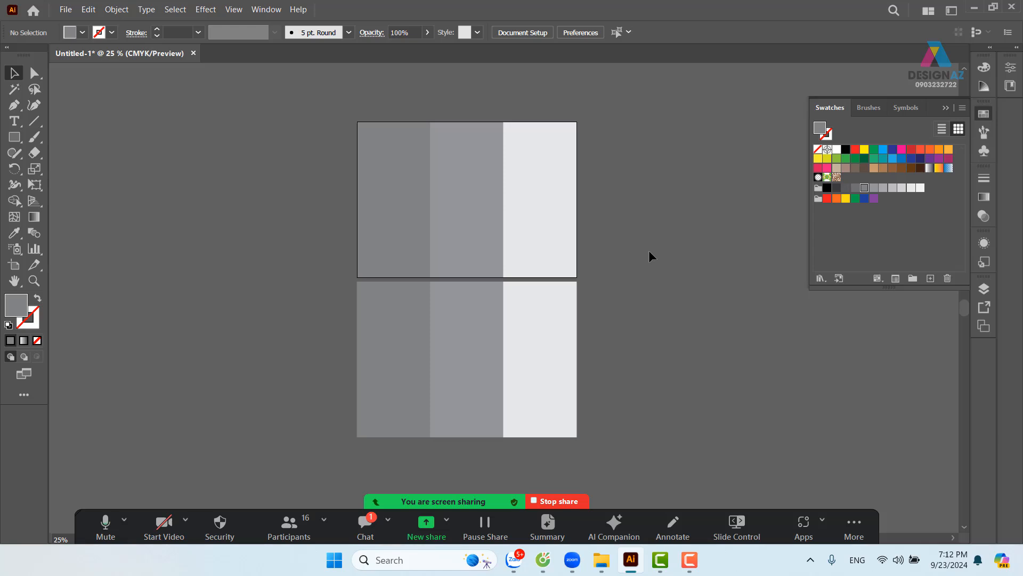
Select the light grey column on the artboard and start placing an external file
click(539, 200)
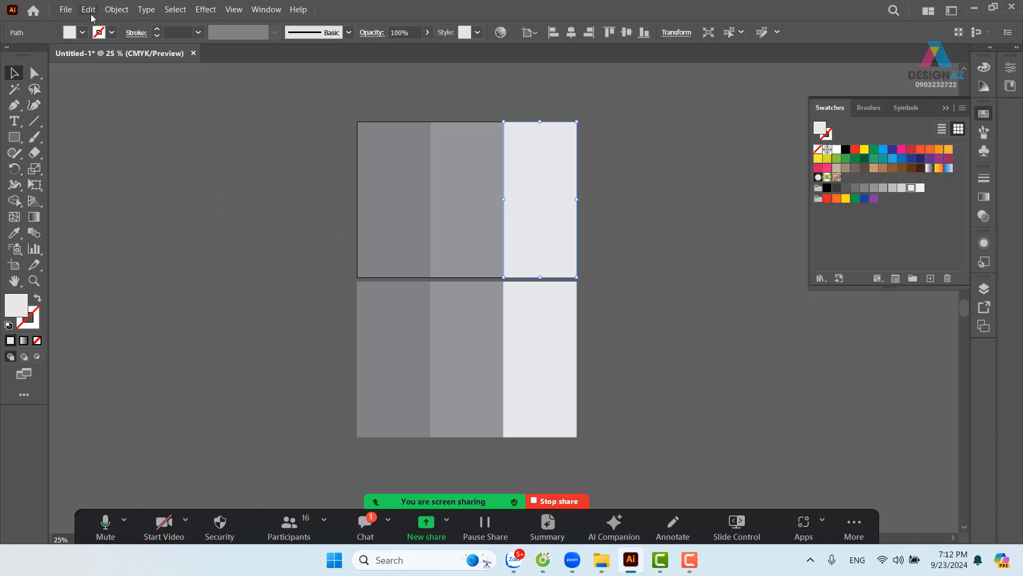
click(66, 12)
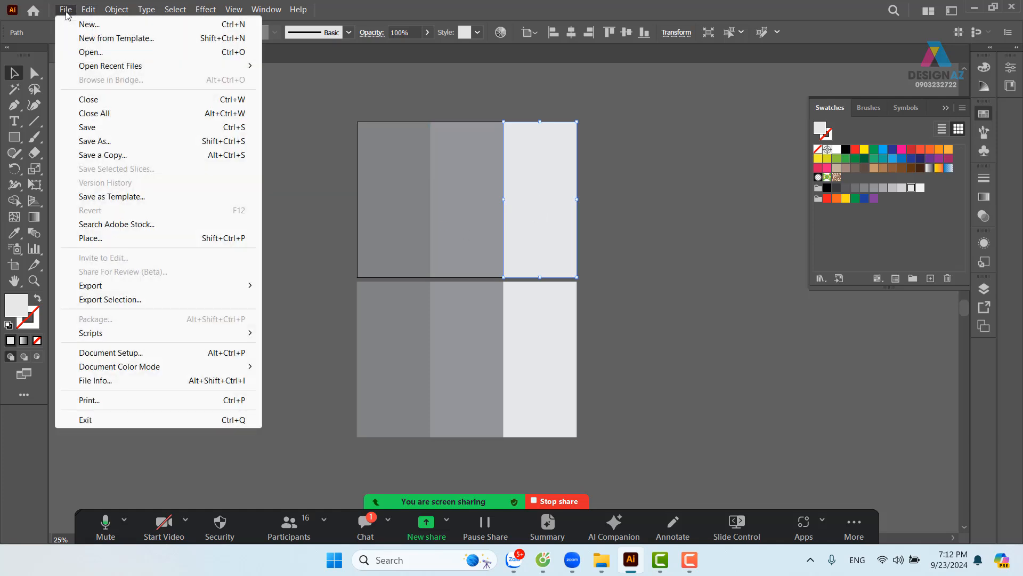
click(118, 241)
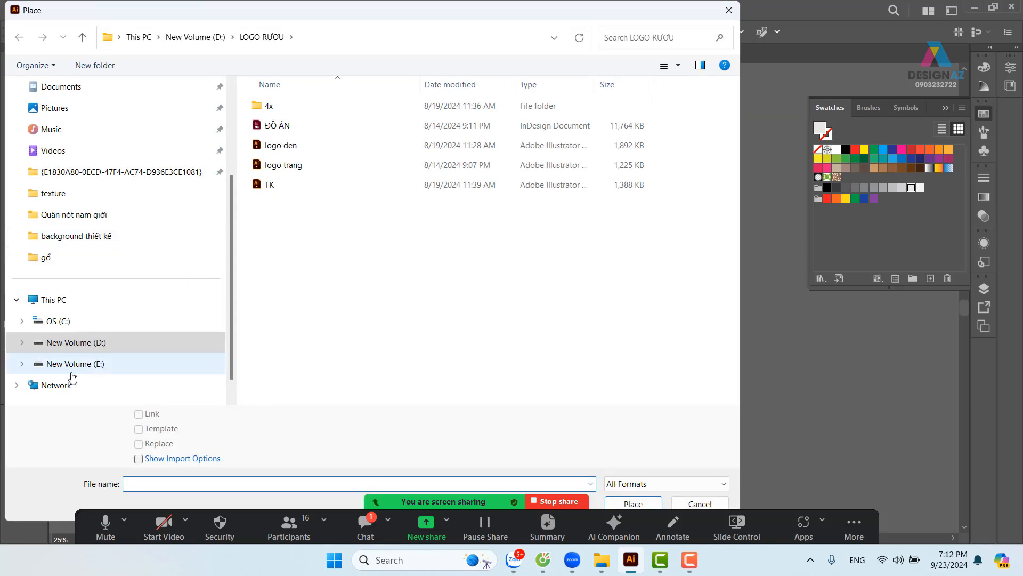
Browse New Volume (D:) to the Giầy thể thao nam folder inside Tư liệu học đồ họa
scroll(99, 346, down, 1)
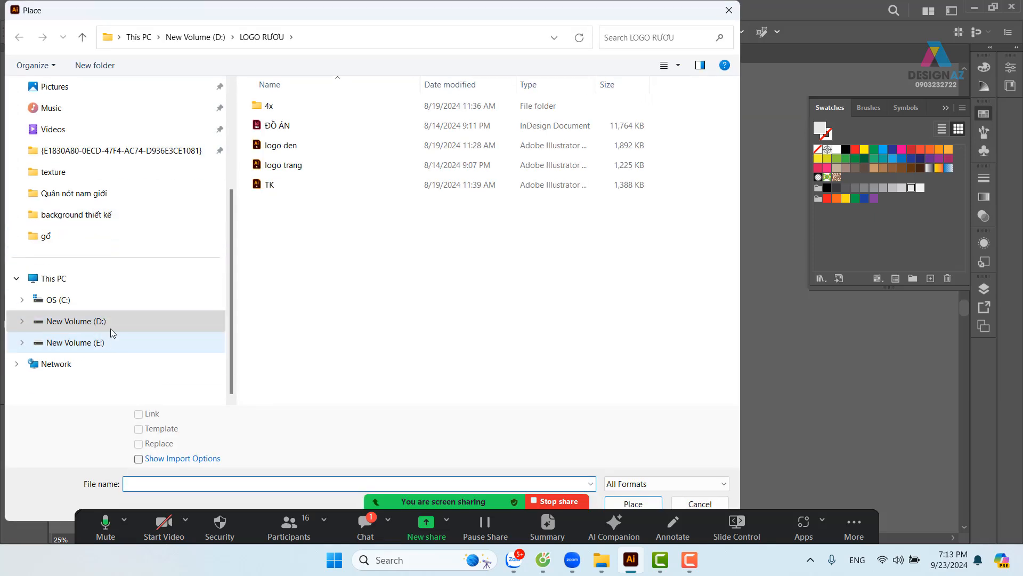
click(112, 320)
scroll(528, 233, down, 15)
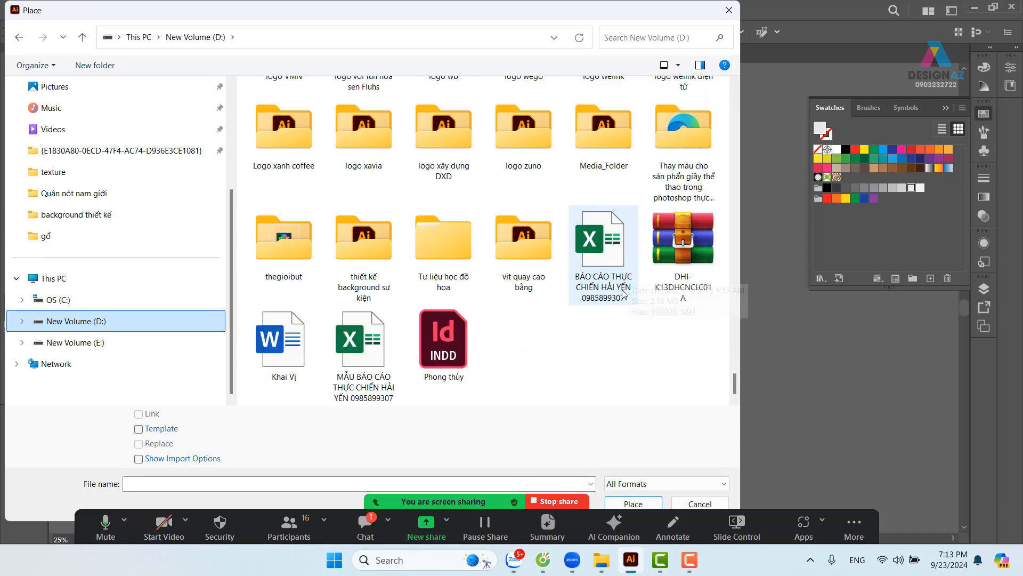
double_click(457, 269)
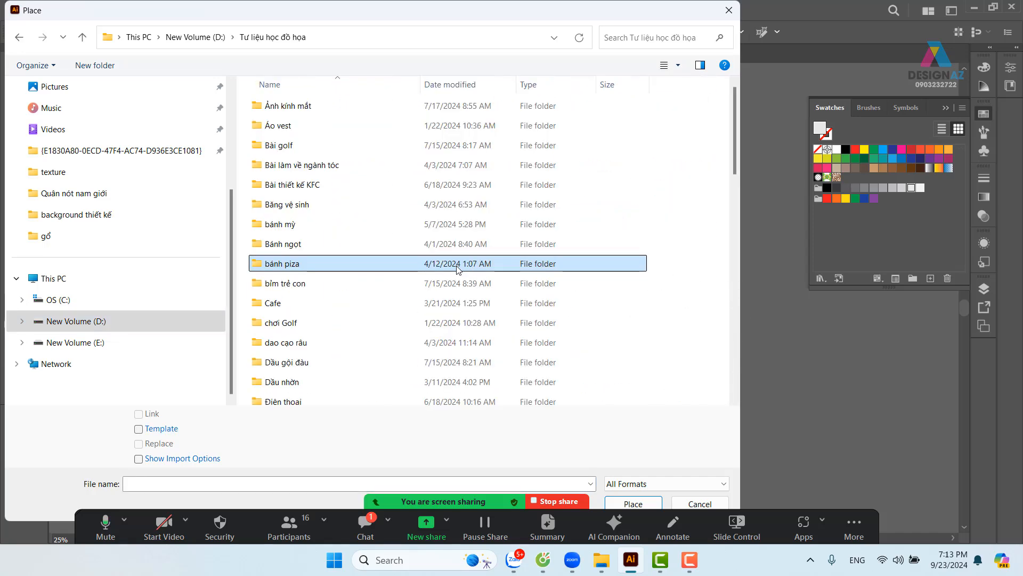
scroll(351, 281, down, 1)
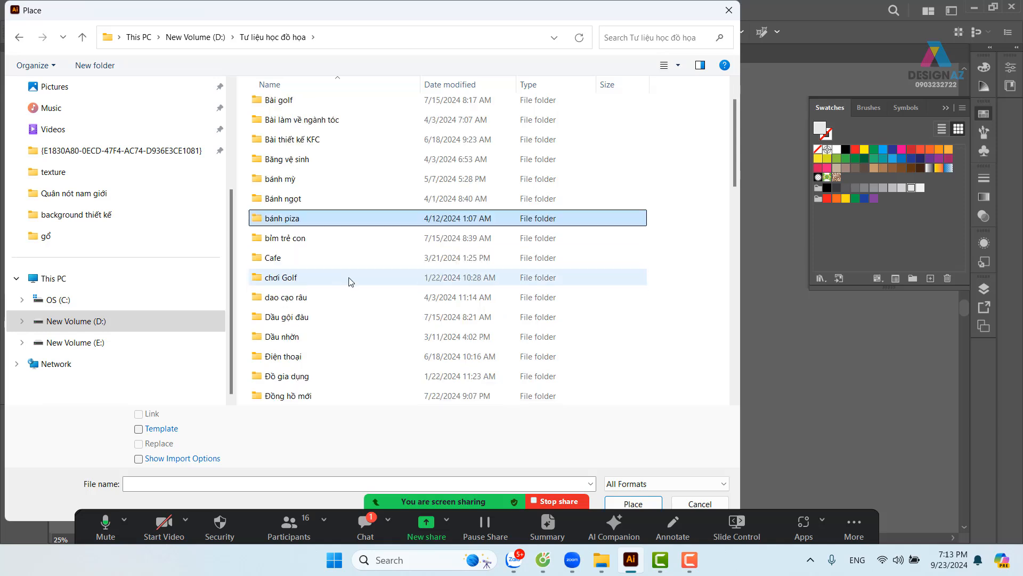
scroll(351, 281, down, 2)
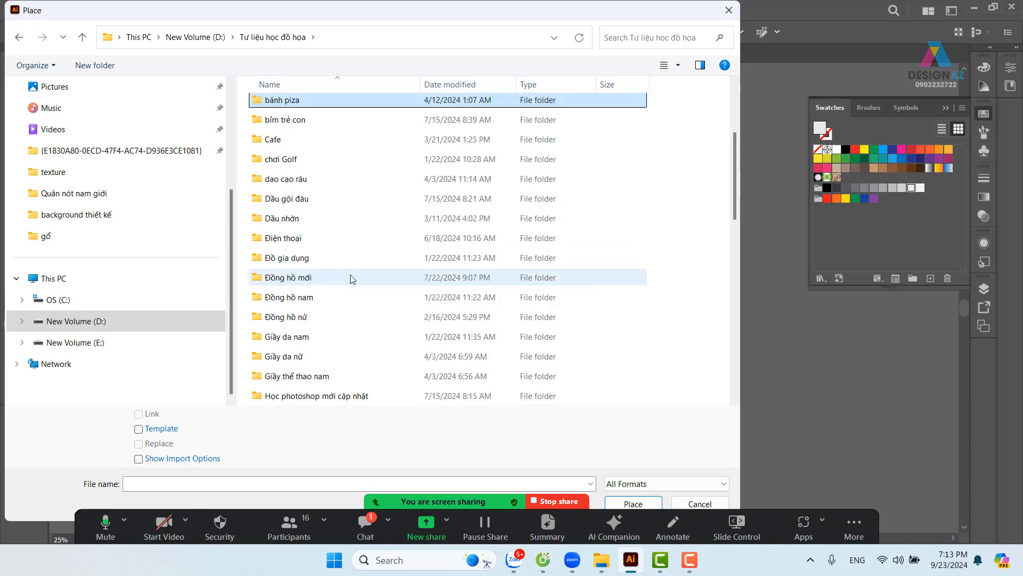
double_click(321, 379)
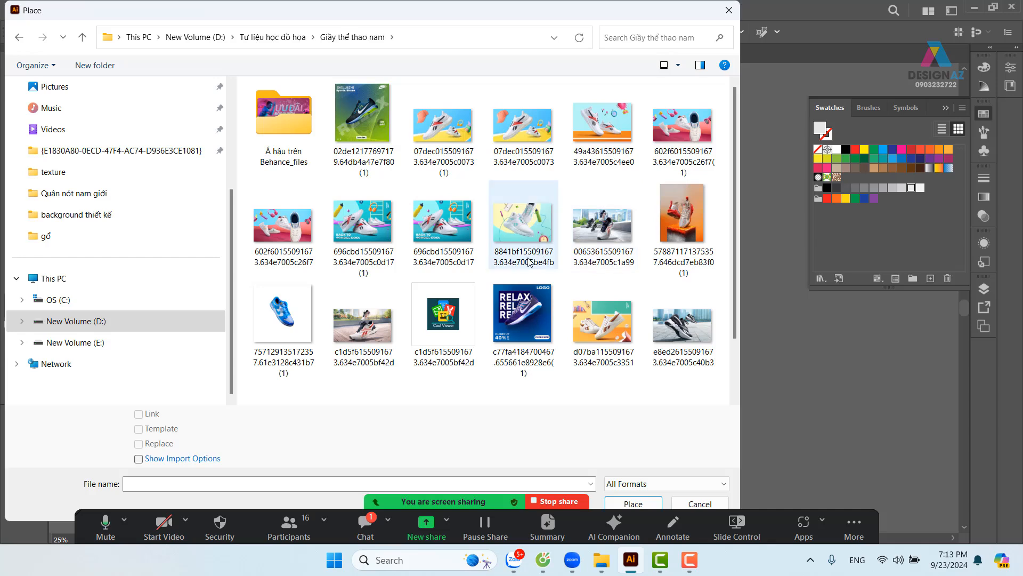
Look through the shoe images and the Á hậu trên Behance_files subfolder for a picture to place
double_click(297, 125)
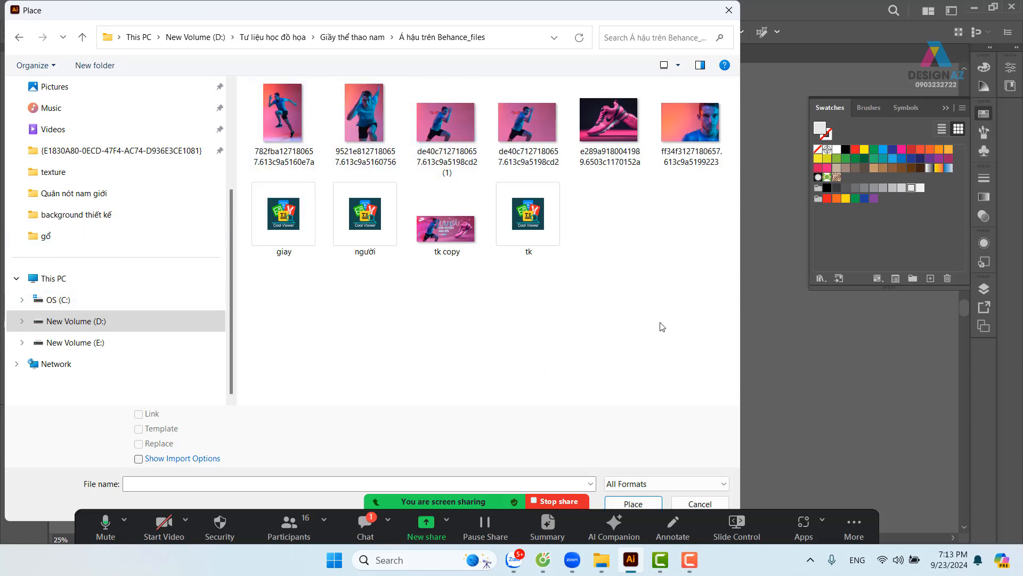
click(20, 38)
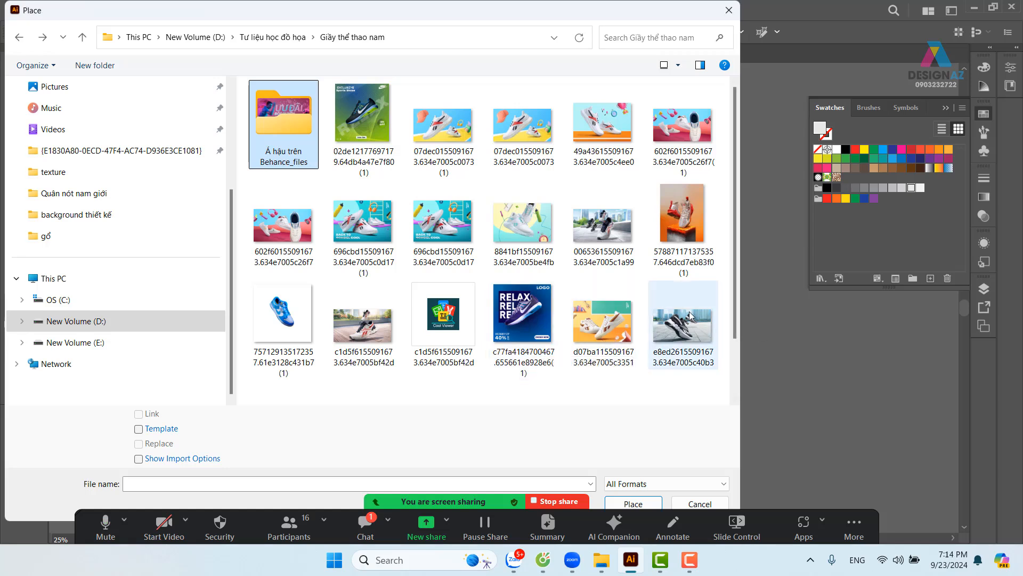
click(614, 231)
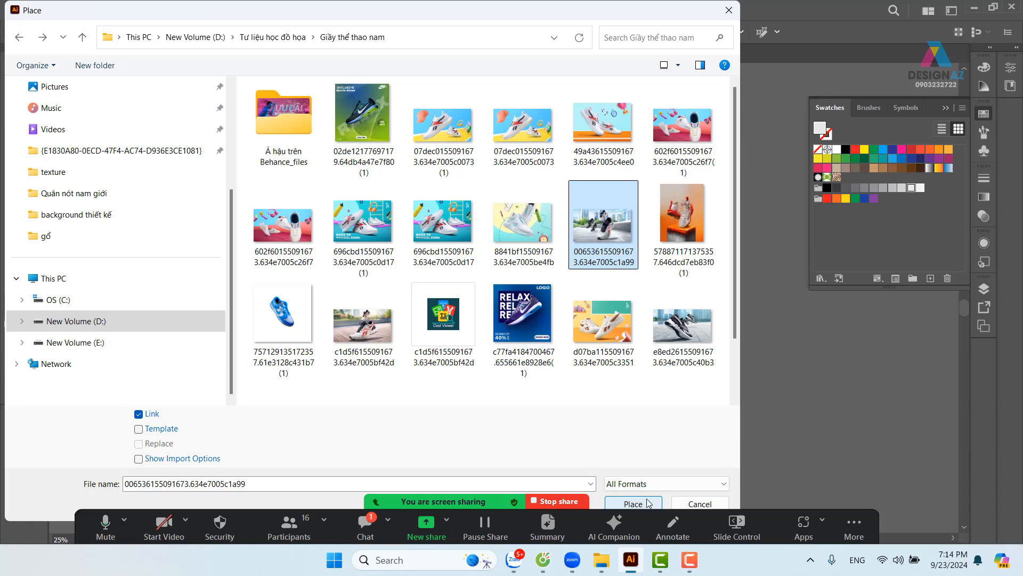
double_click(302, 125)
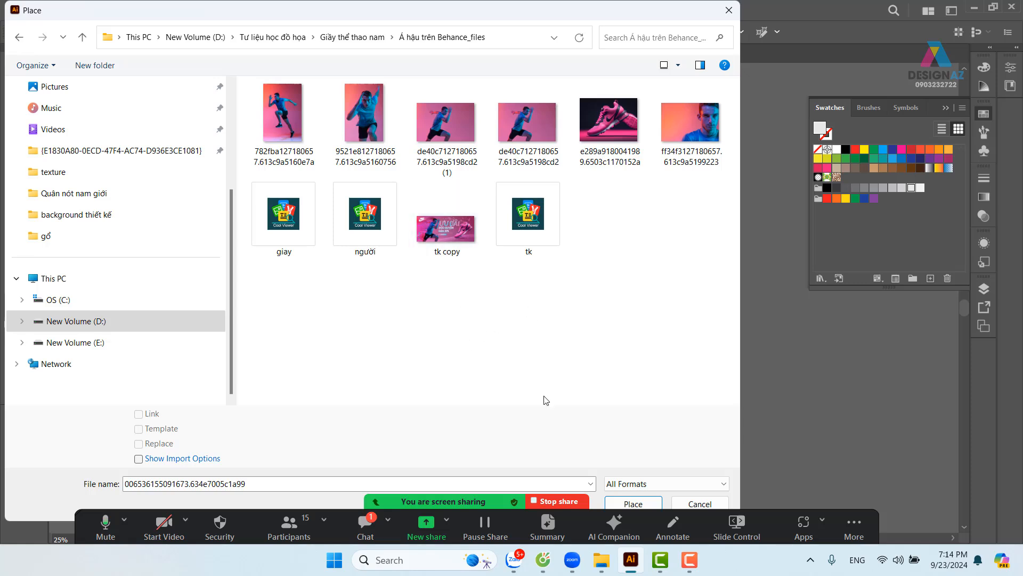
Browse to the nike folder on New Volume (E:)
click(83, 345)
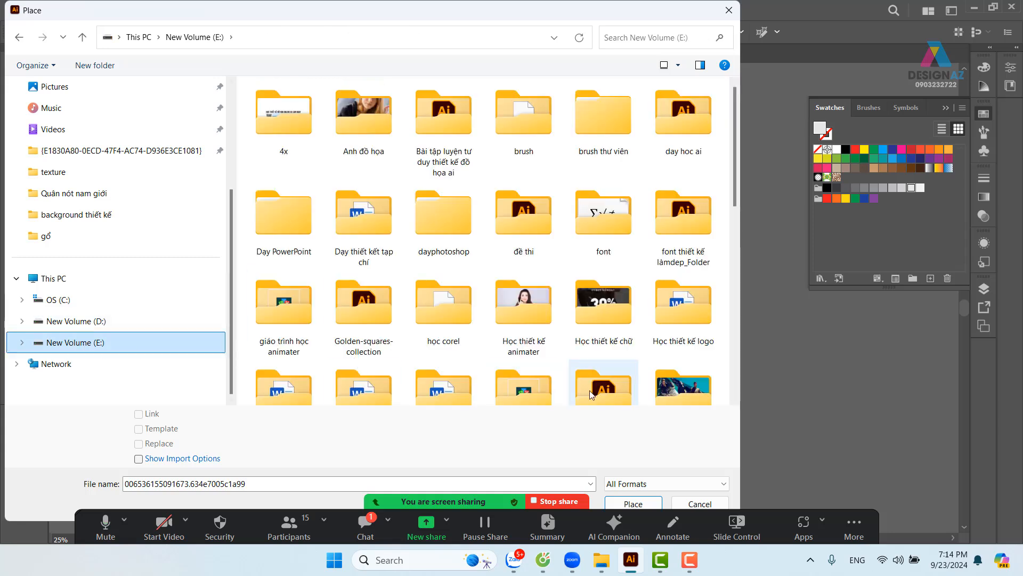
click(508, 318)
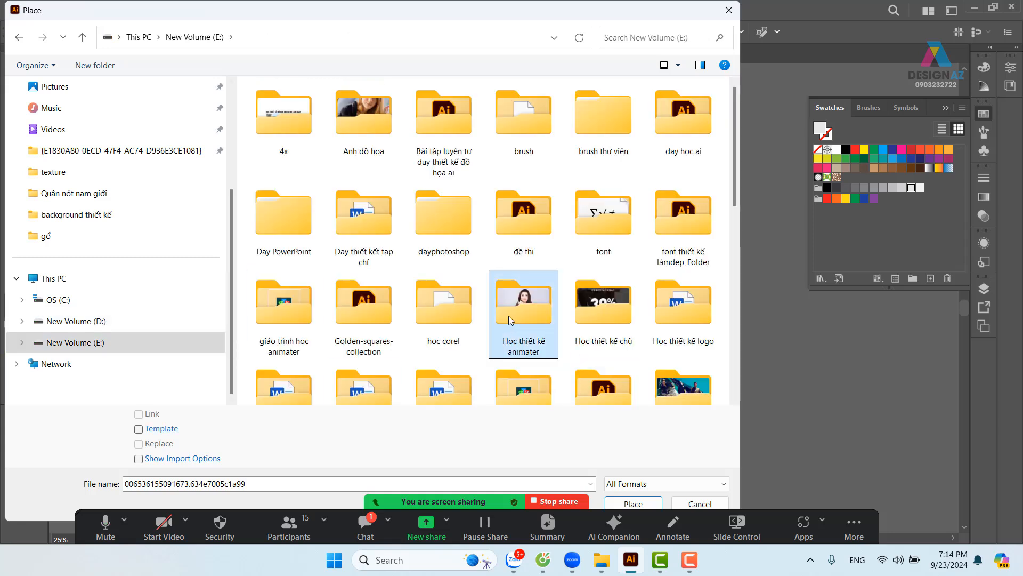
key(n)
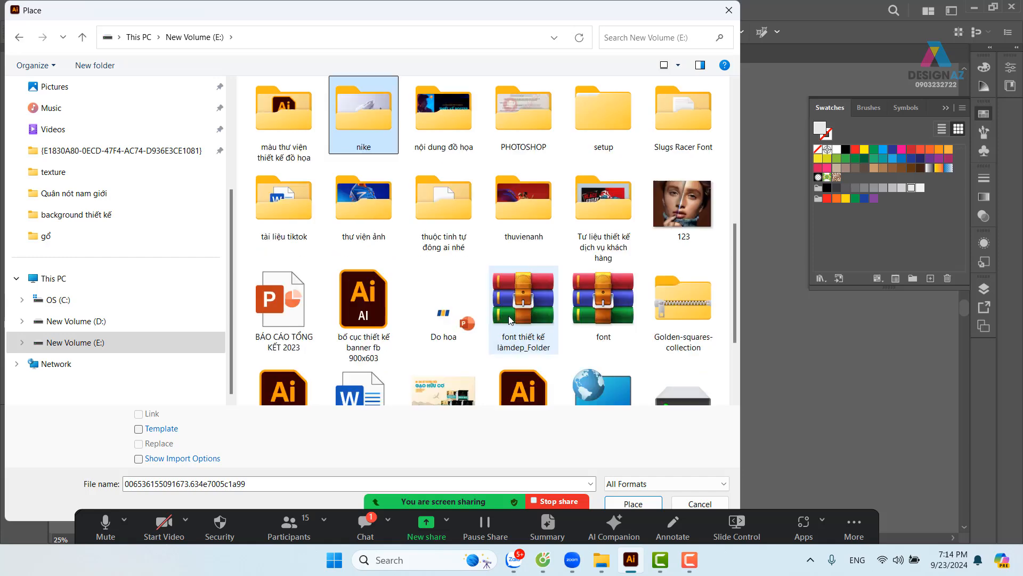
double_click(354, 101)
click(354, 107)
Place the Nike logo image, Nike.png, from the nike folder into the document as a linked file
scroll(547, 226, down, 4)
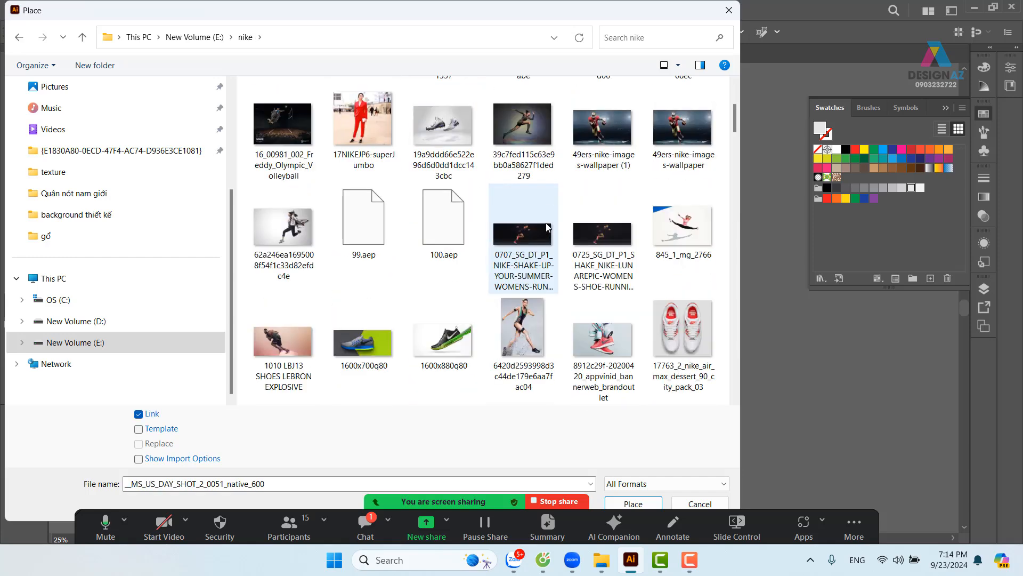
scroll(547, 226, down, 4)
scroll(548, 226, down, 4)
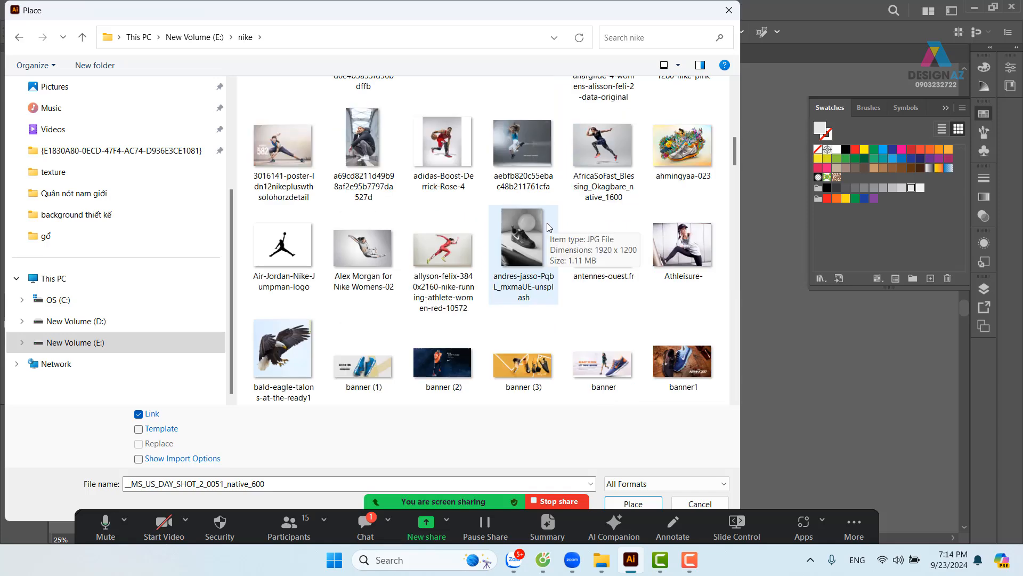
scroll(547, 222, down, 4)
scroll(551, 226, down, 5)
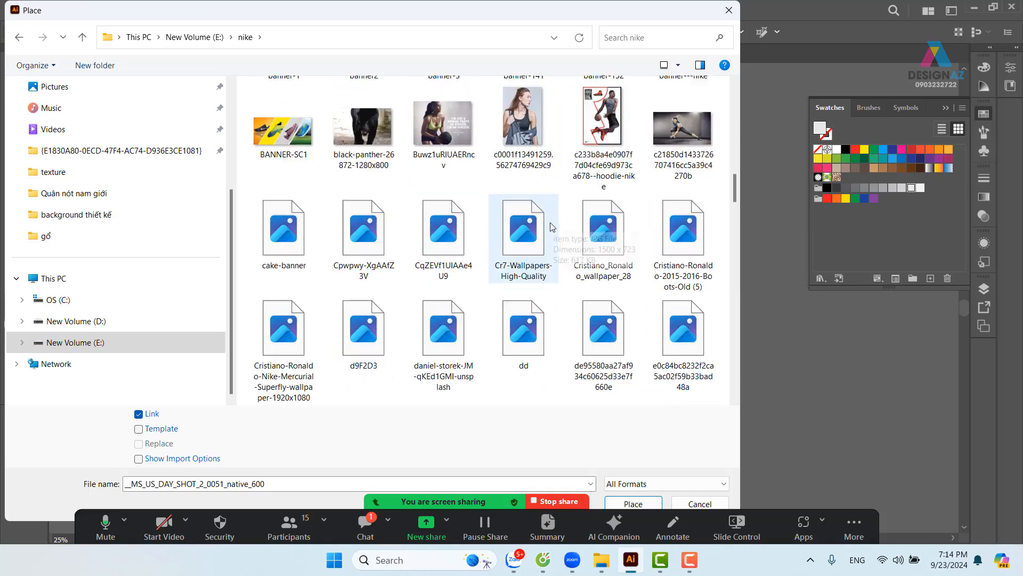
scroll(551, 227, down, 10)
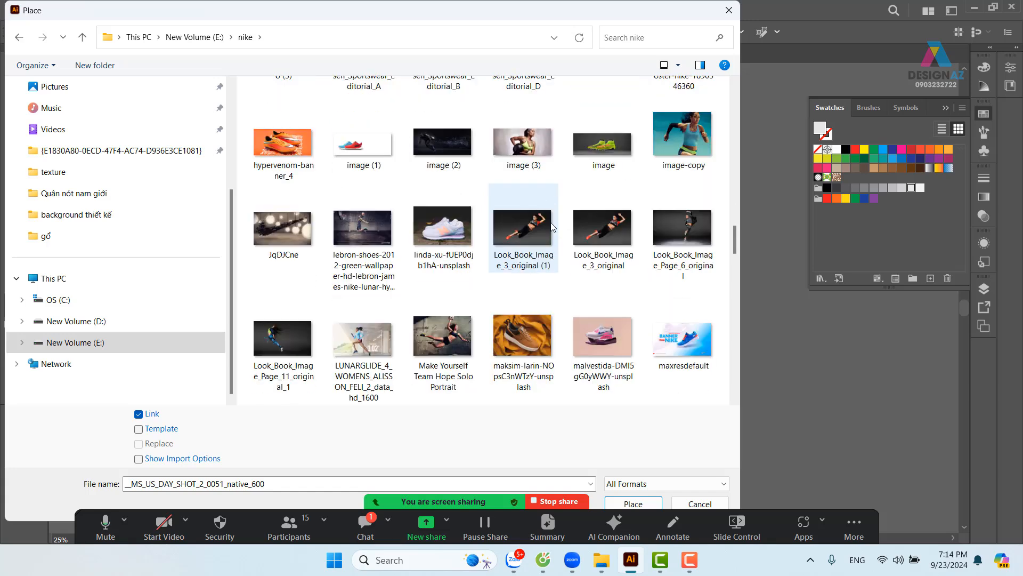
scroll(552, 227, down, 4)
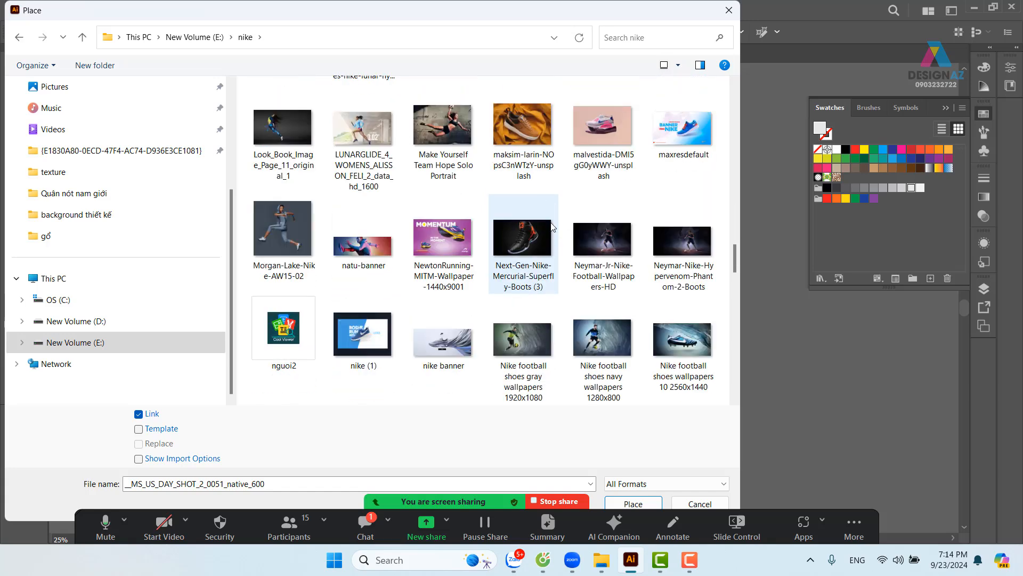
scroll(552, 227, down, 4)
click(282, 341)
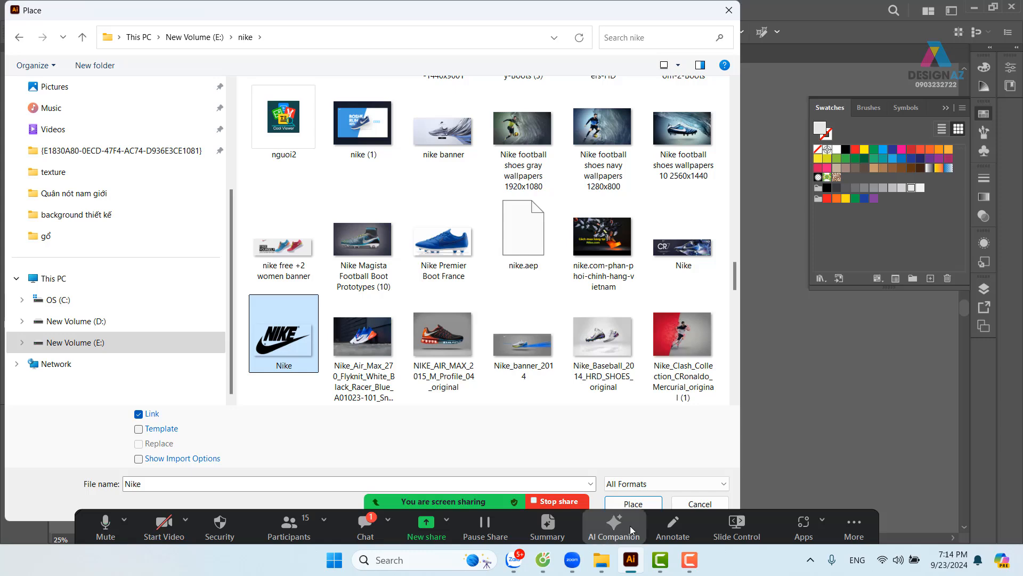
click(633, 503)
click(639, 498)
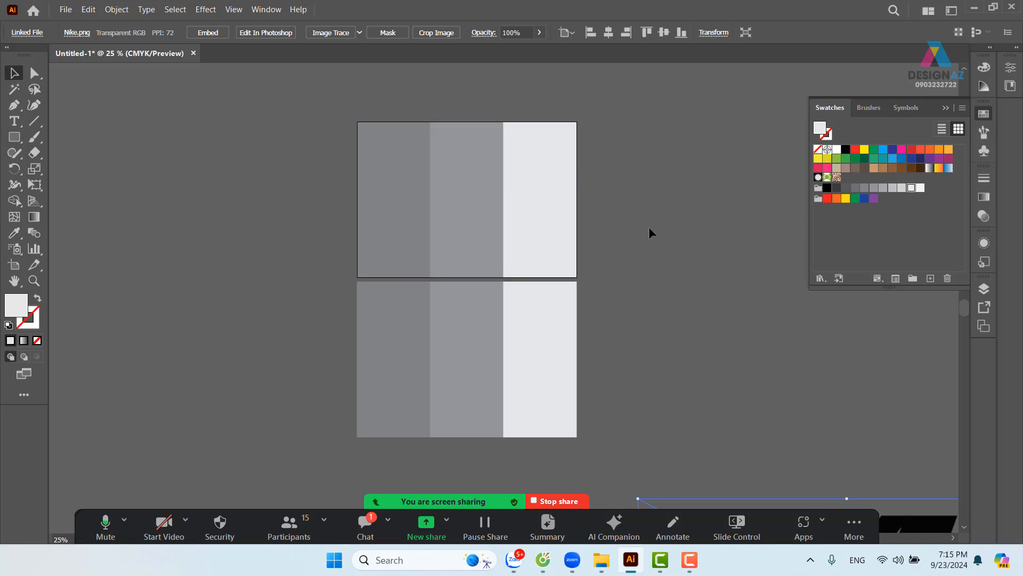
Move the placed Nike logo up onto the empty canvas beside the grey columns
scroll(699, 322, down, 5)
scroll(699, 322, right, 5)
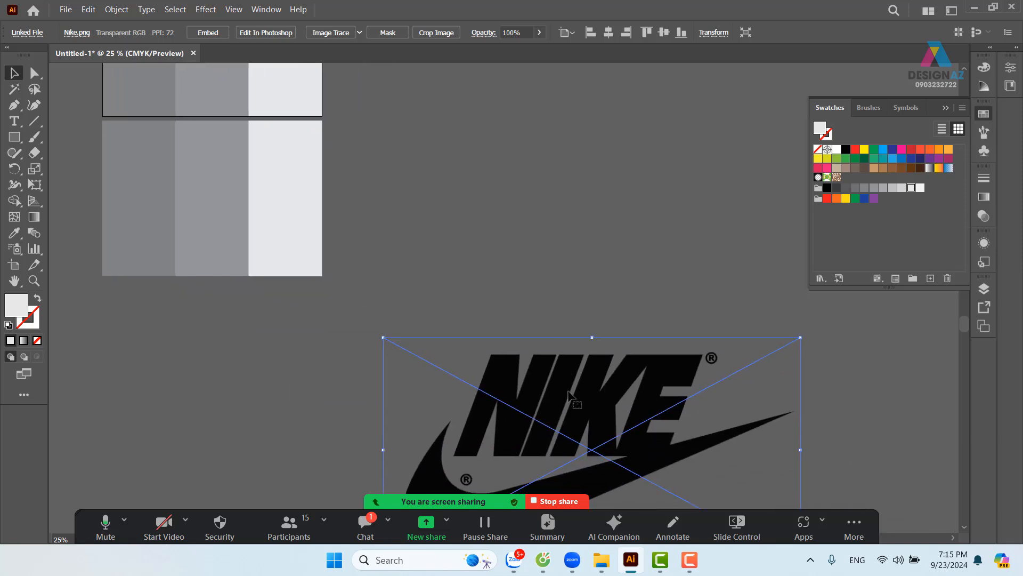
drag(569, 393, 588, 213)
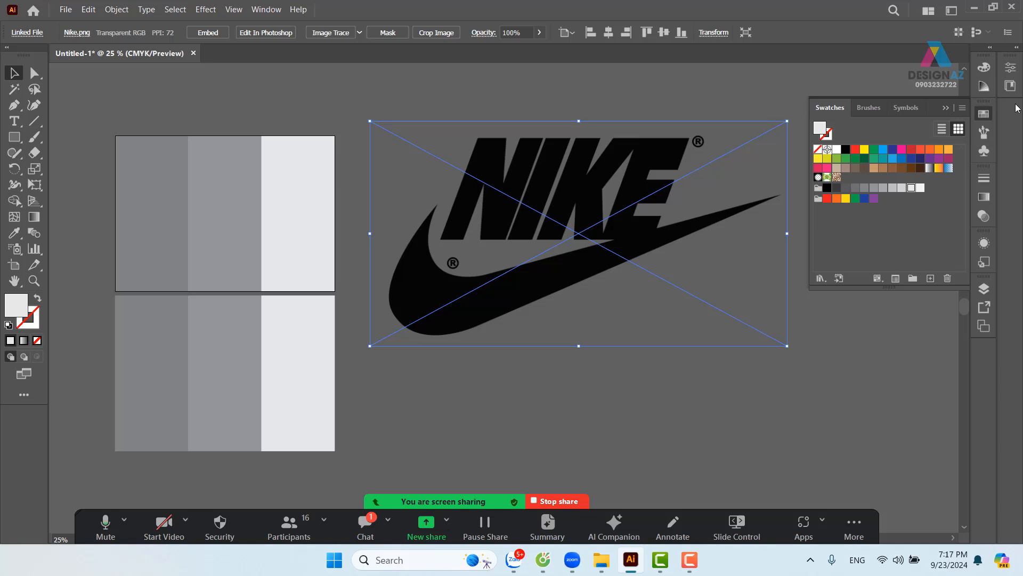
Trace the Nike logo with the Default Image Trace preset and expand the tracing into vector paths
click(673, 94)
click(662, 201)
scroll(660, 201, up, 1)
drag(486, 299, 497, 278)
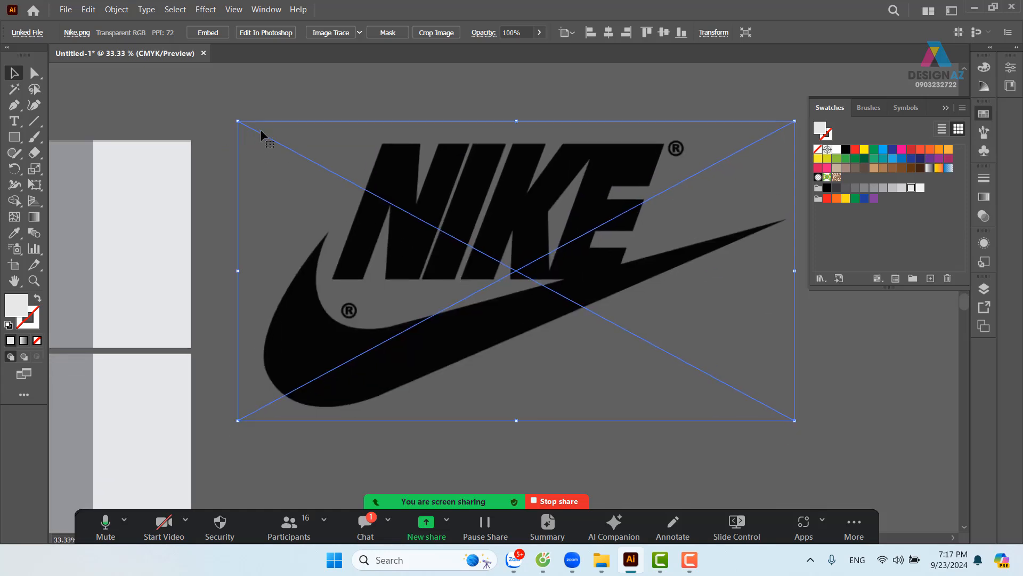
click(341, 35)
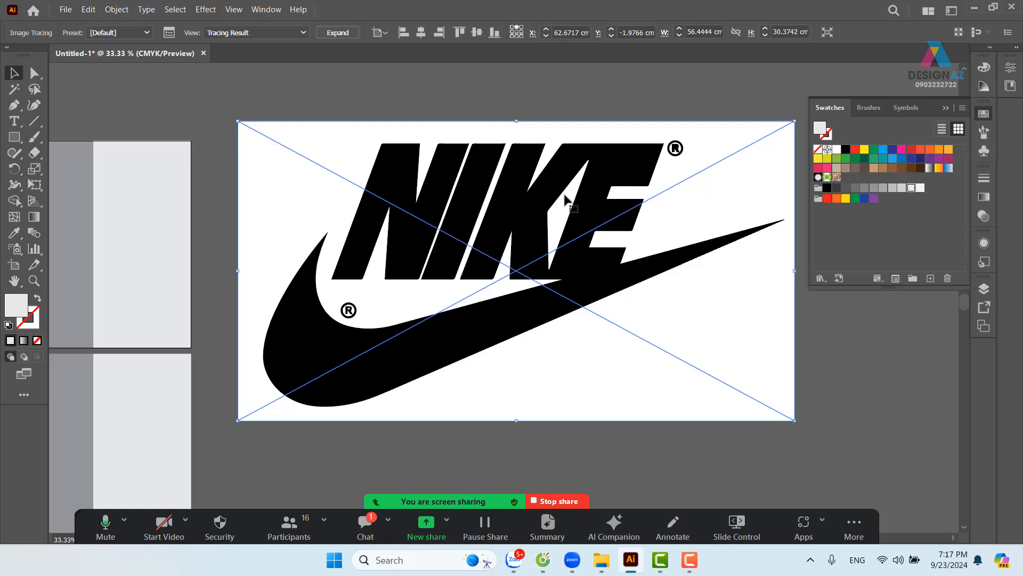
right_click(551, 174)
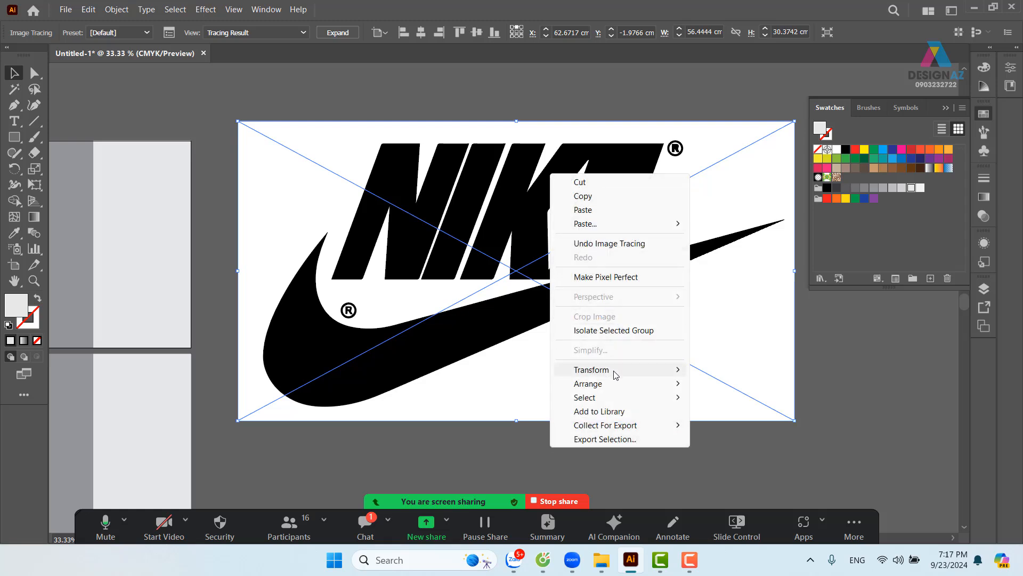
mouse_move(616, 375)
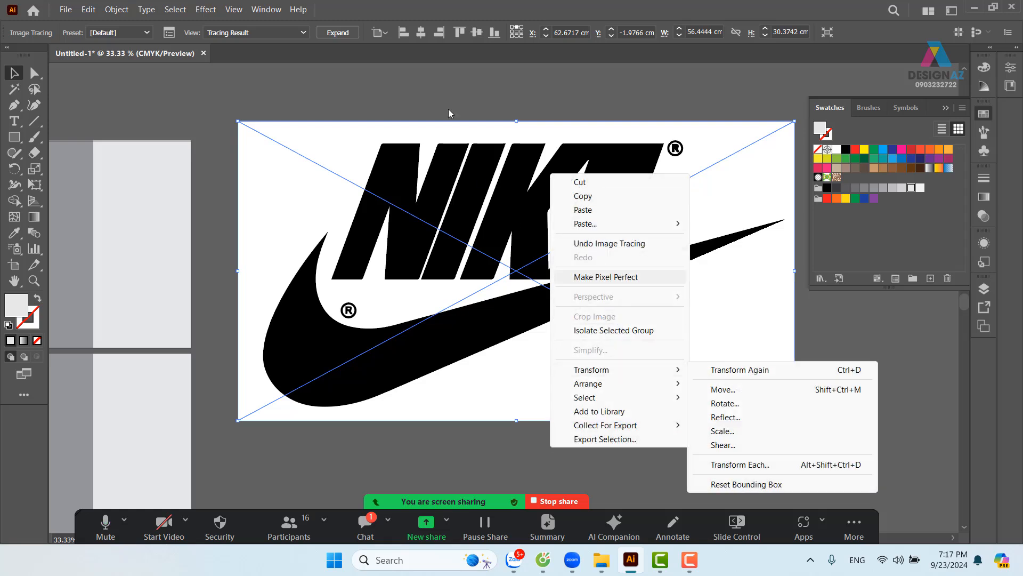
click(338, 33)
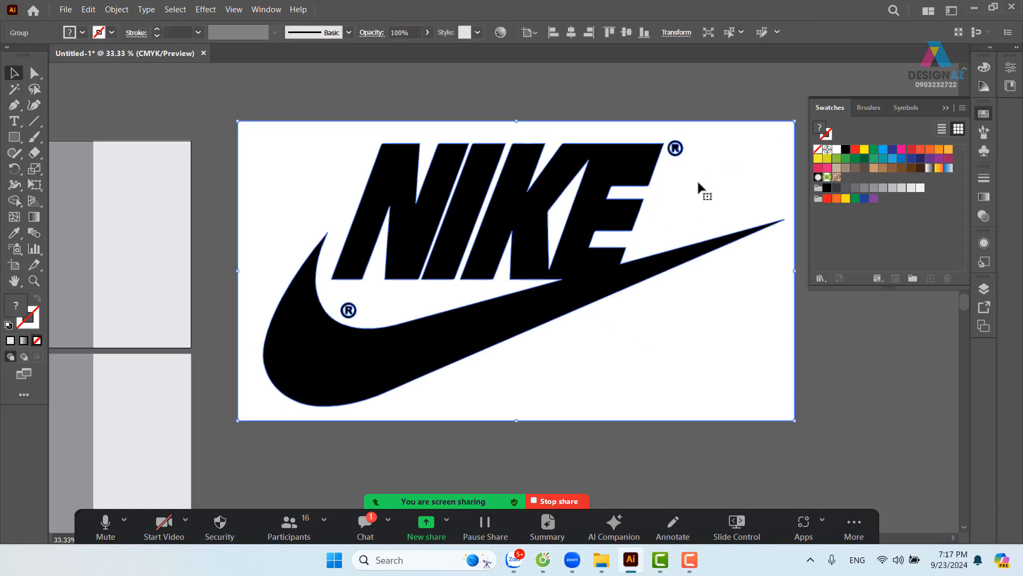
Ungroup the expanded Nike logo and deselect its parts
right_click(692, 167)
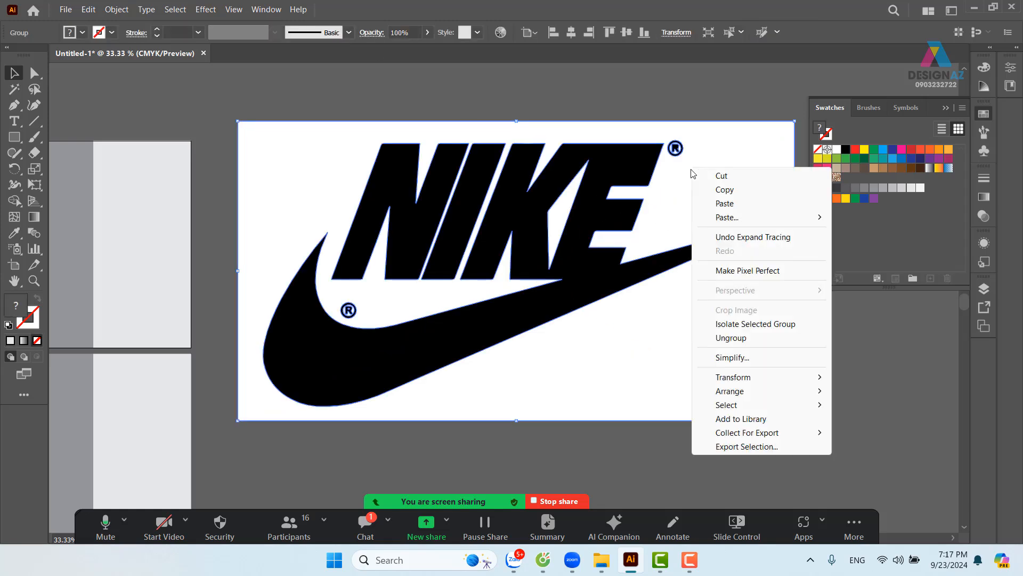
click(719, 339)
click(642, 106)
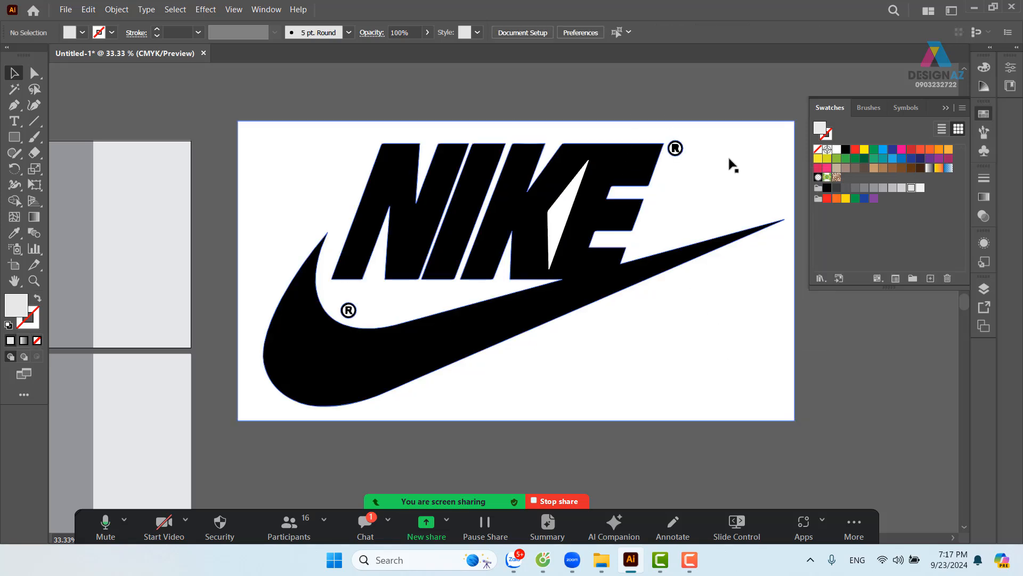
Delete the ® mark beside the letter E together with the logo's white background
key(z)
drag(655, 139, 813, 286)
drag(656, 272, 419, 300)
key(v)
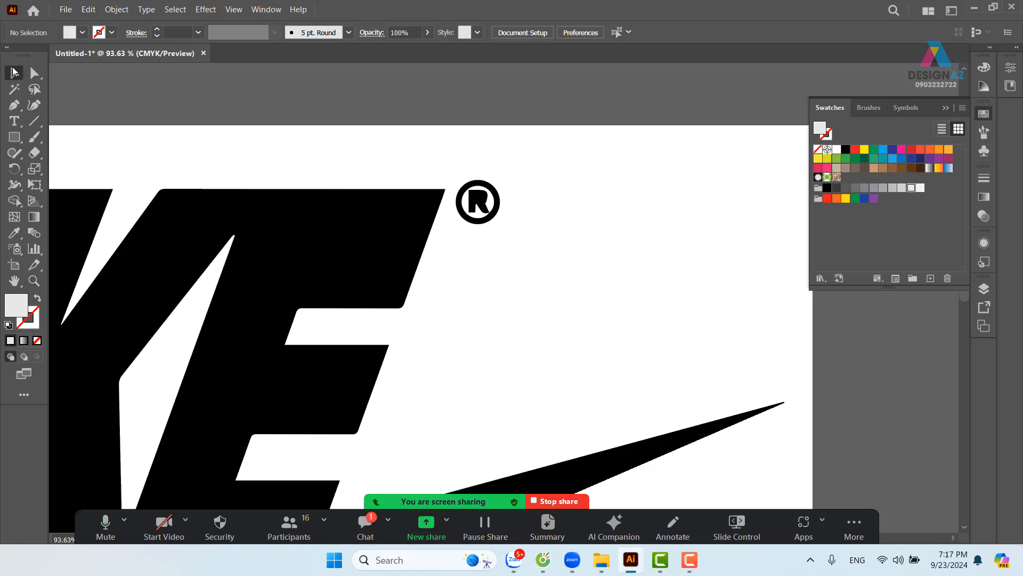
click(482, 209)
drag(484, 208, 507, 194)
key(ctrl+z)
drag(474, 120, 524, 239)
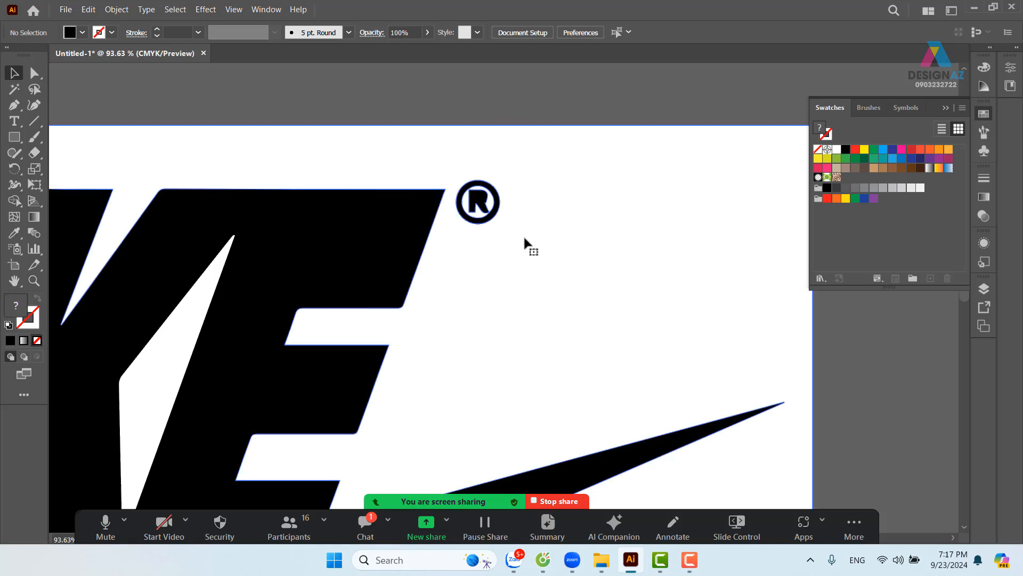
key(Delete)
Delete the white shape enclosed between the letters K and E
mouse_move(441, 273)
mouse_down()
mouse_move(736, 112)
mouse_move(449, 263)
mouse_up()
click(462, 233)
key(Delete)
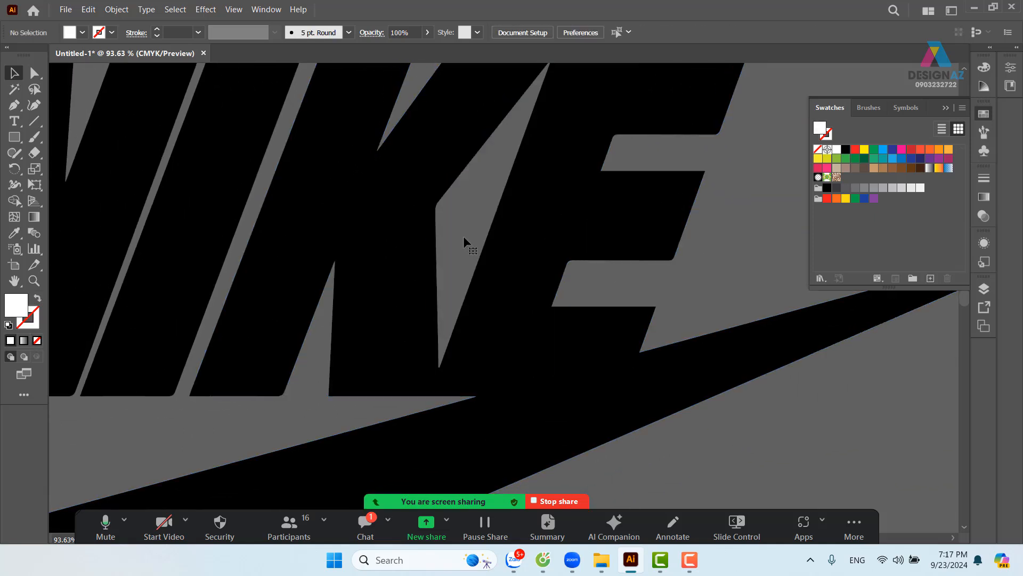
Delete all parts of the remaining ® mark inside the swoosh's curve
drag(381, 382, 651, 162)
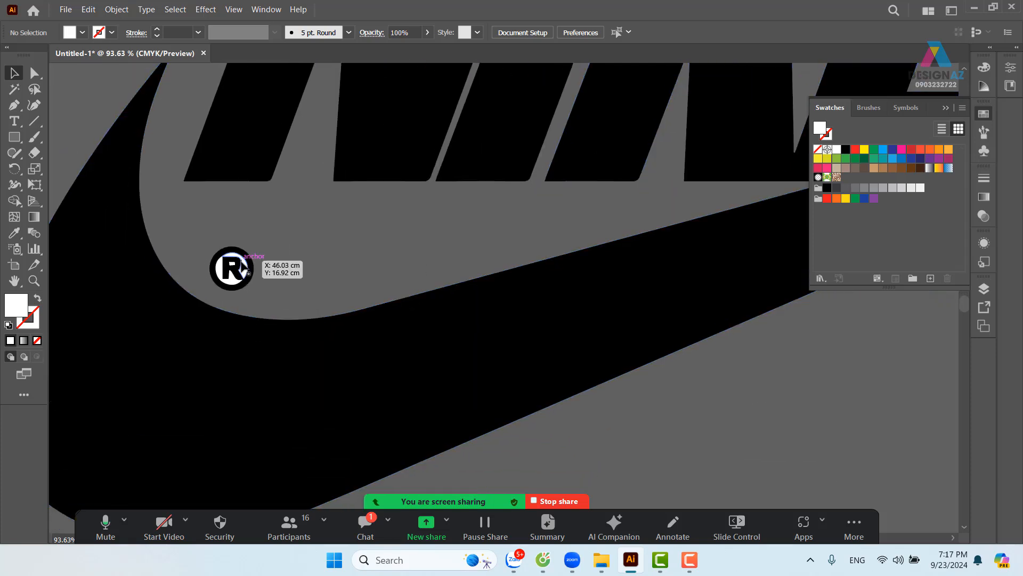
click(252, 272)
key(Delete)
mouse_move(269, 261)
mouse_down()
mouse_move(229, 289)
mouse_move(280, 259)
mouse_up()
key(Delete)
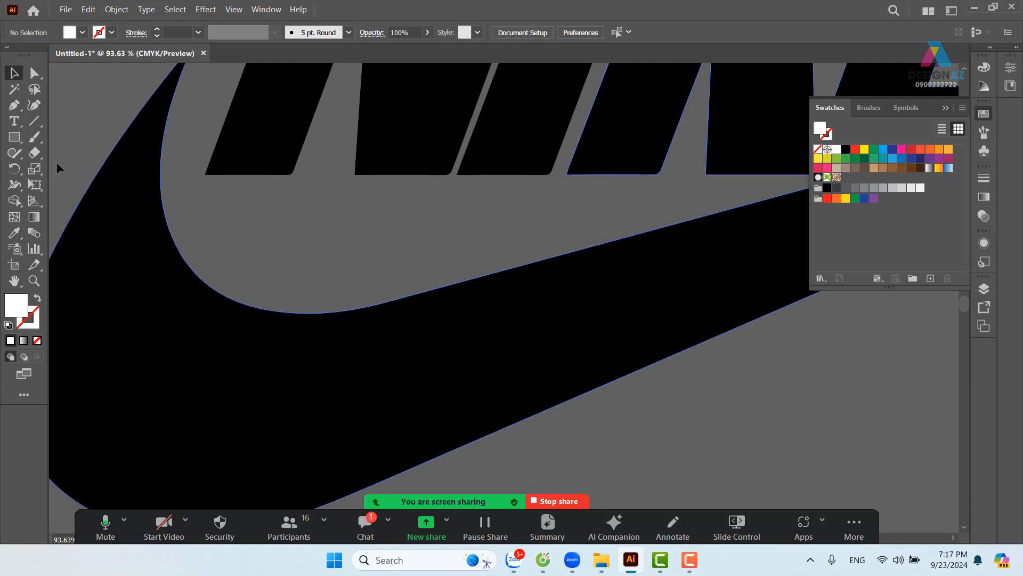
Add a letter R as text inside the swoosh's curve and scale it up to about 47 pt
click(14, 122)
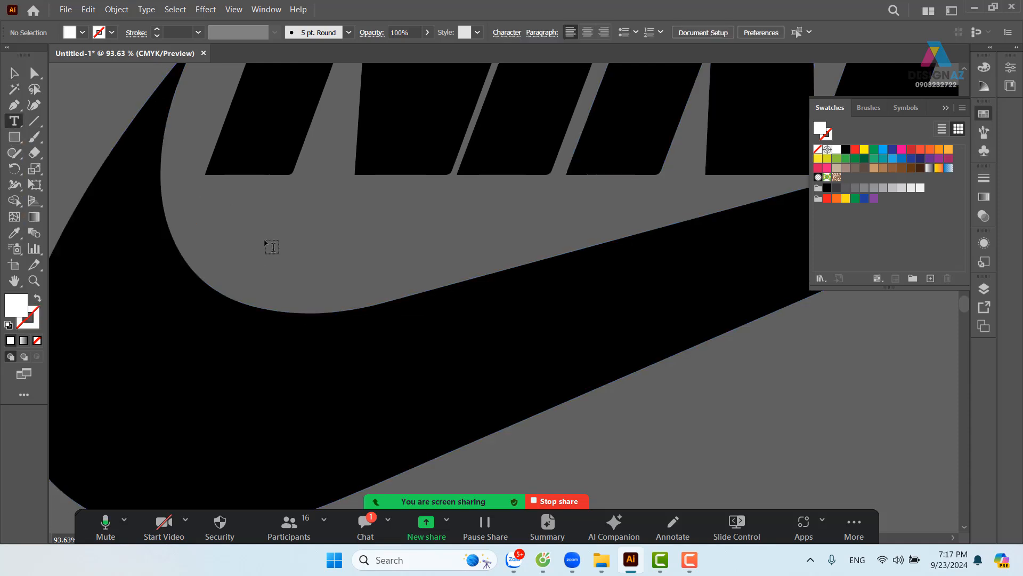
click(268, 241)
text(R)
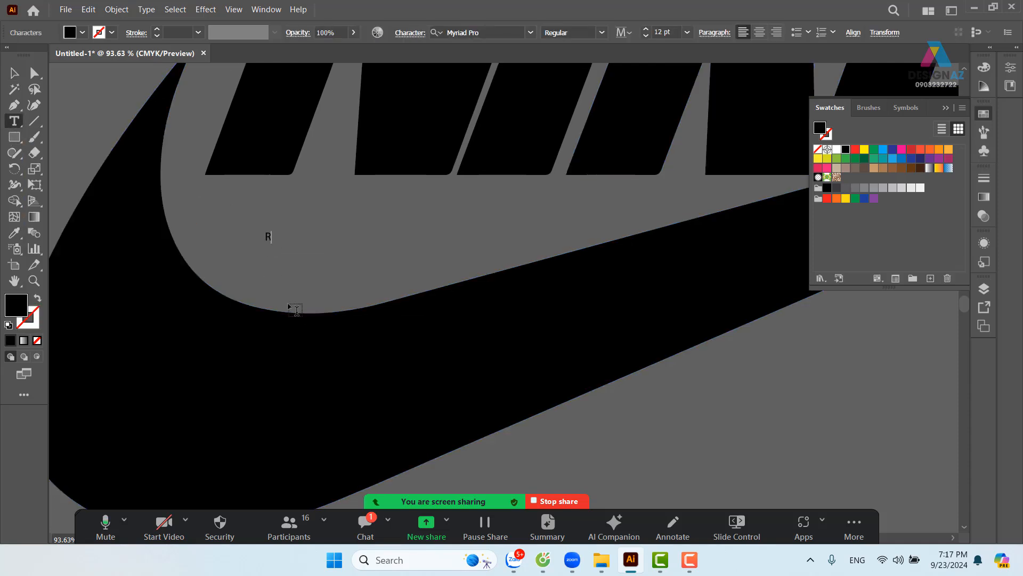
key(Escape)
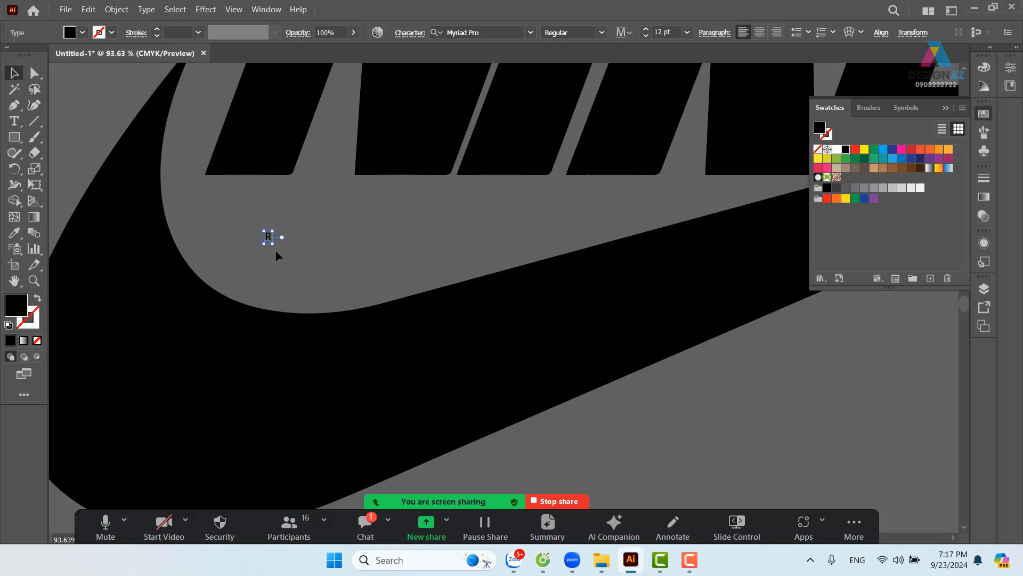
drag(273, 244, 298, 277)
Change the letter R's font to UTM Avo Bold
click(487, 34)
key(BackSpace)
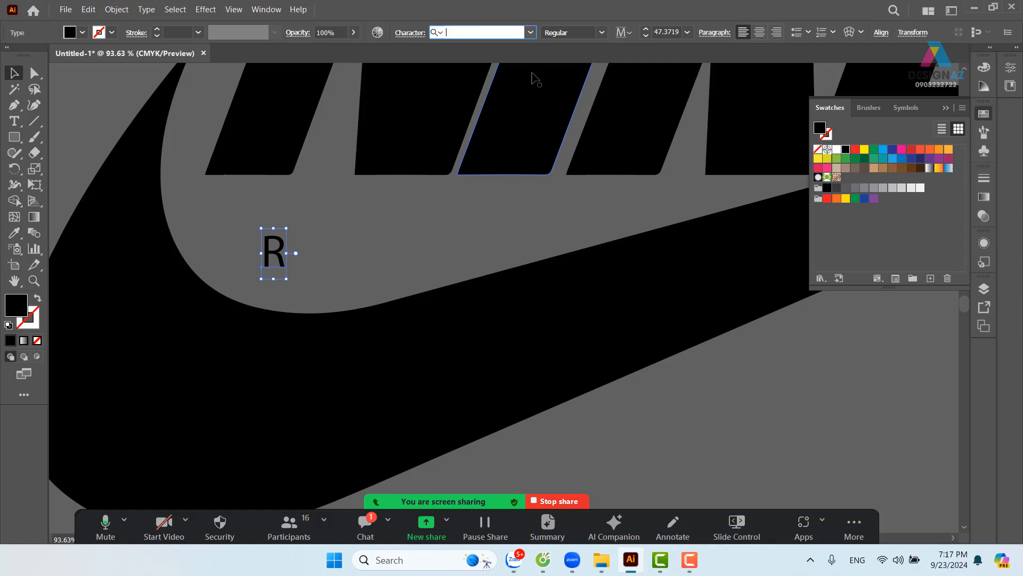
text(utmavo)
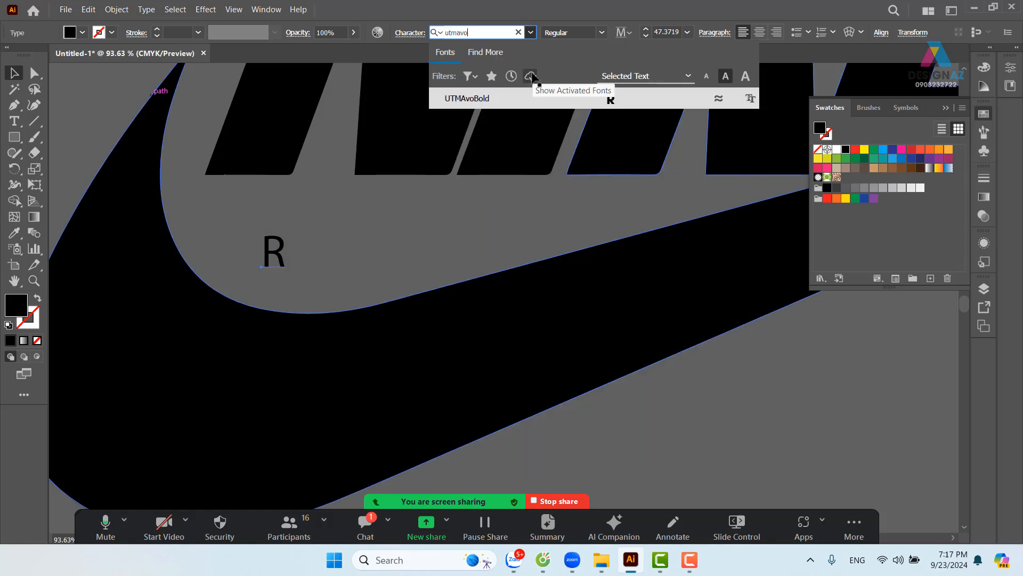
key(Return)
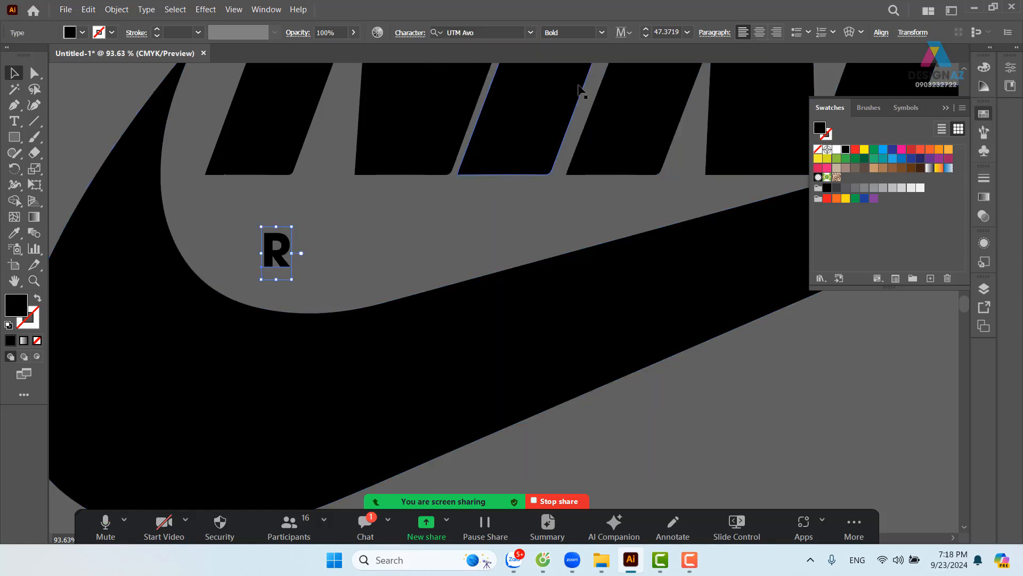
Change the letter R's font to Roboto Bold
click(486, 32)
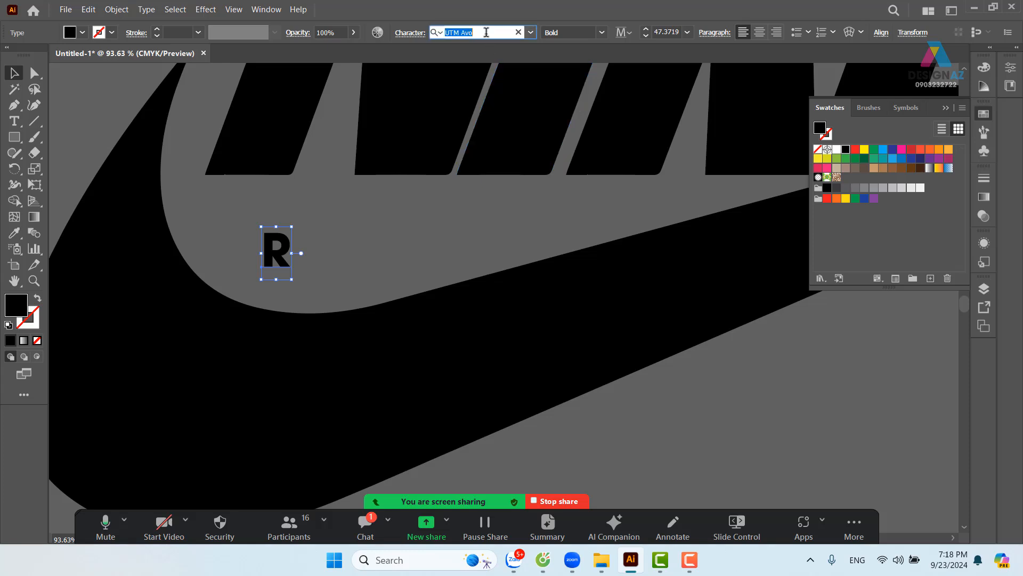
text(robot)
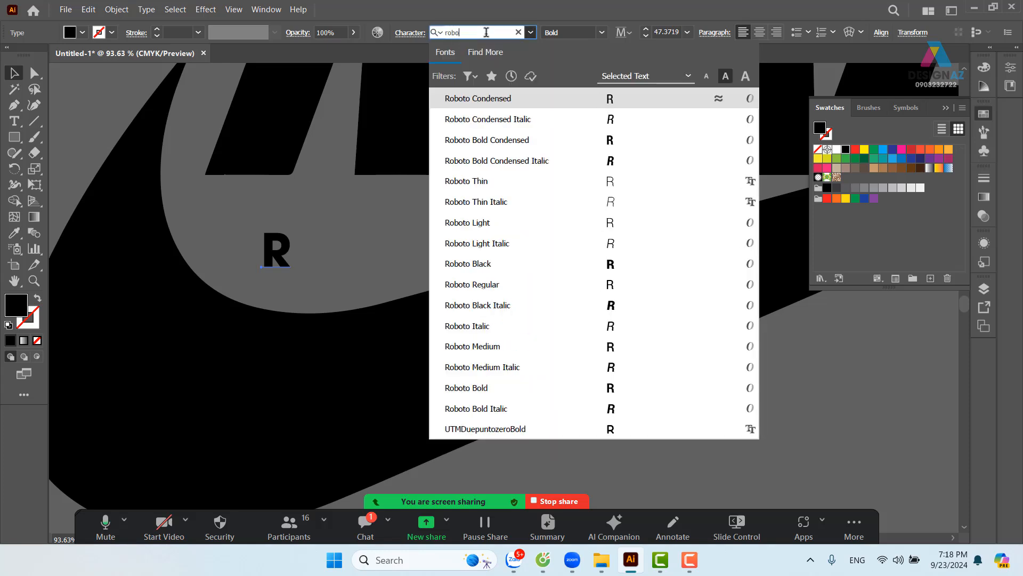
text(o)
key(Return)
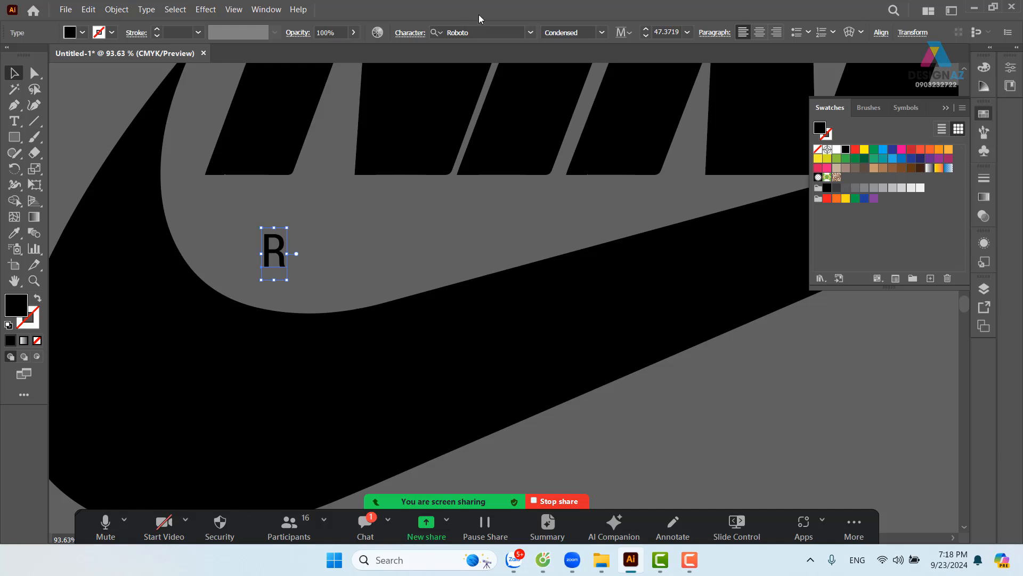
click(602, 33)
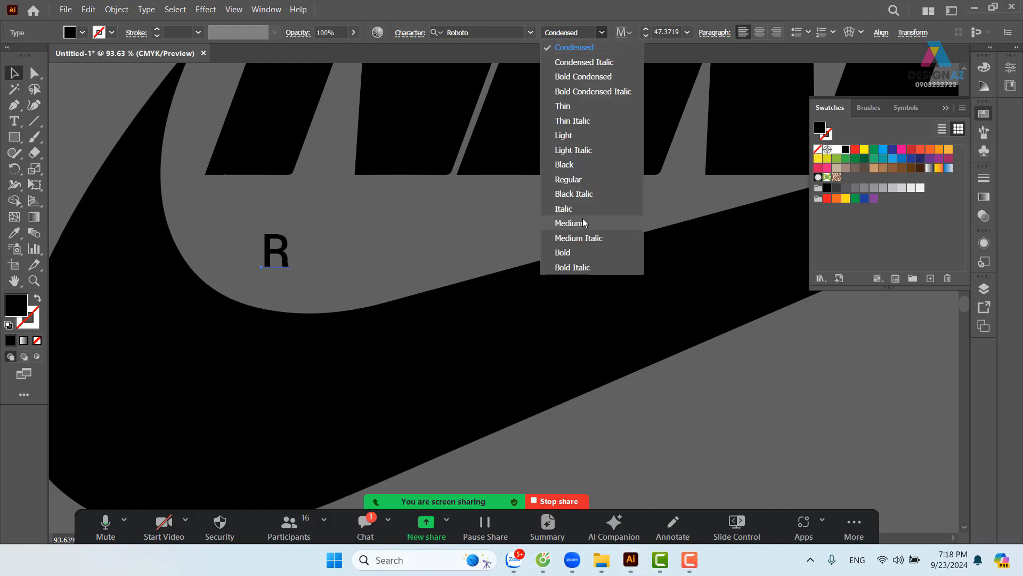
click(314, 254)
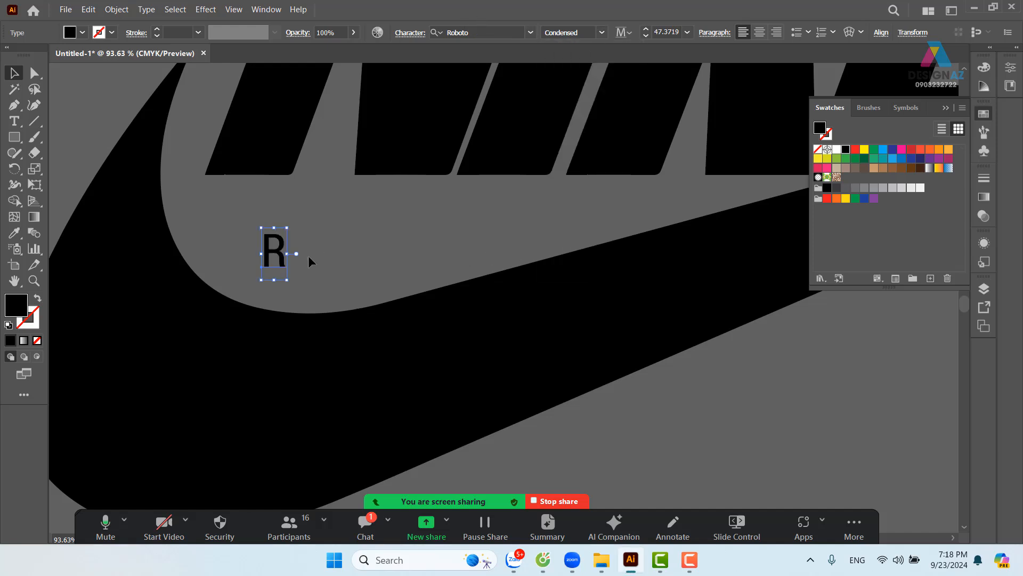
click(602, 33)
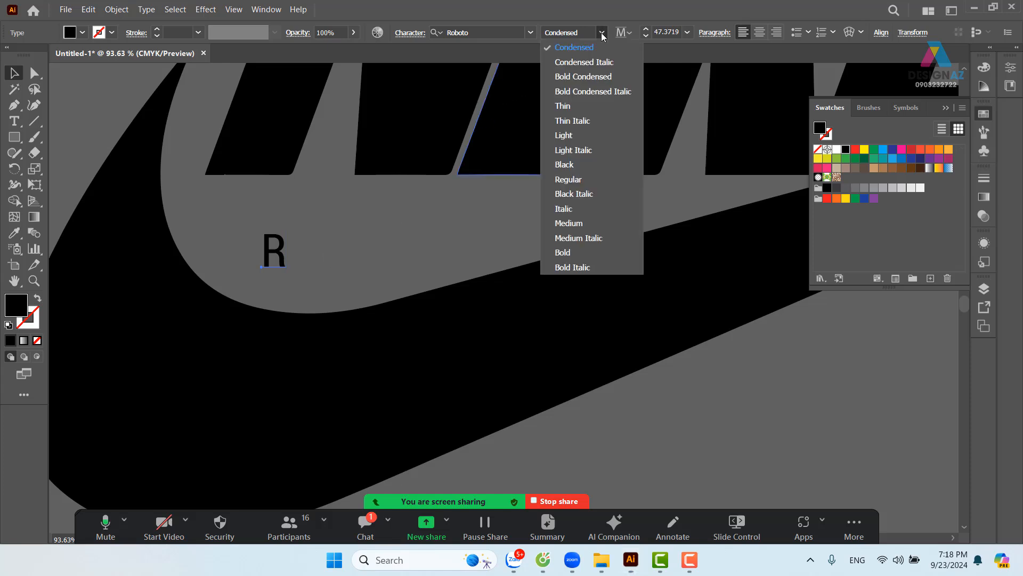
click(569, 257)
click(380, 242)
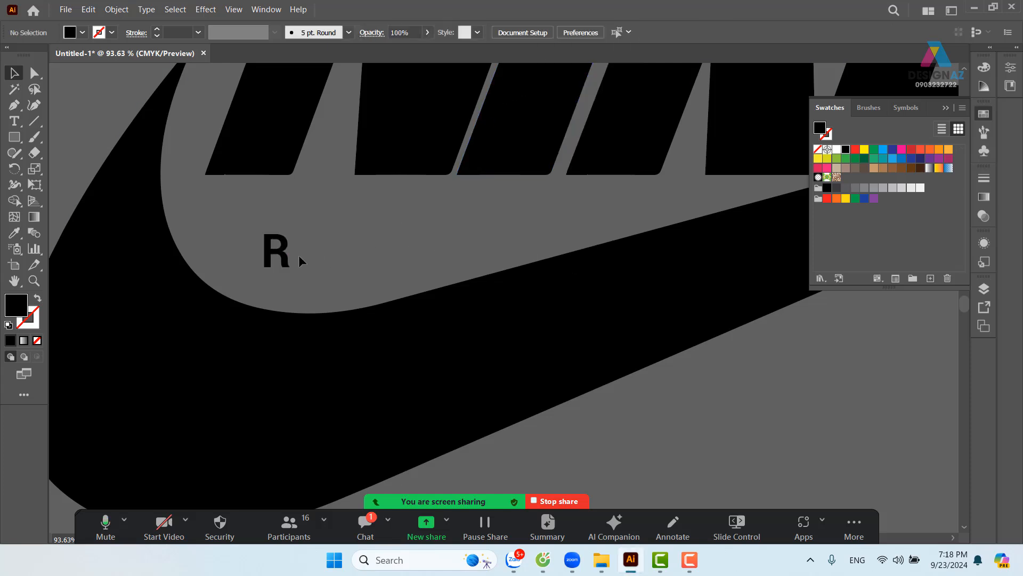
click(284, 263)
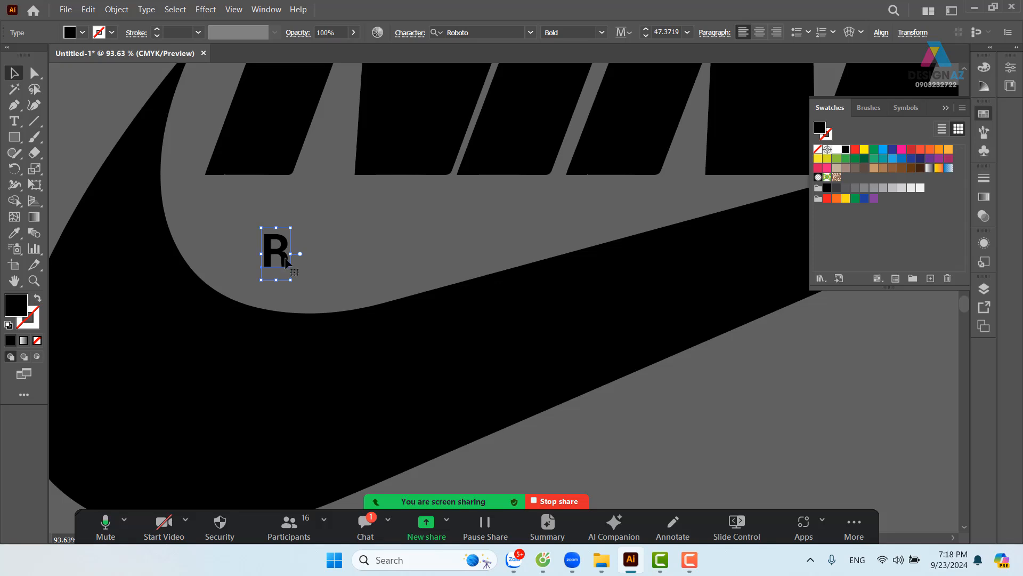
click(147, 10)
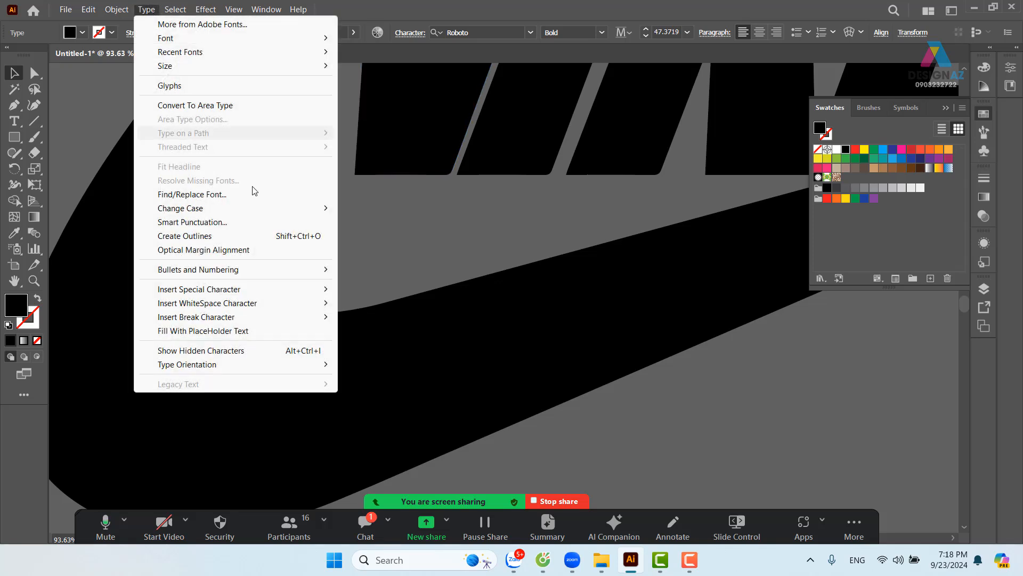
mouse_move(261, 293)
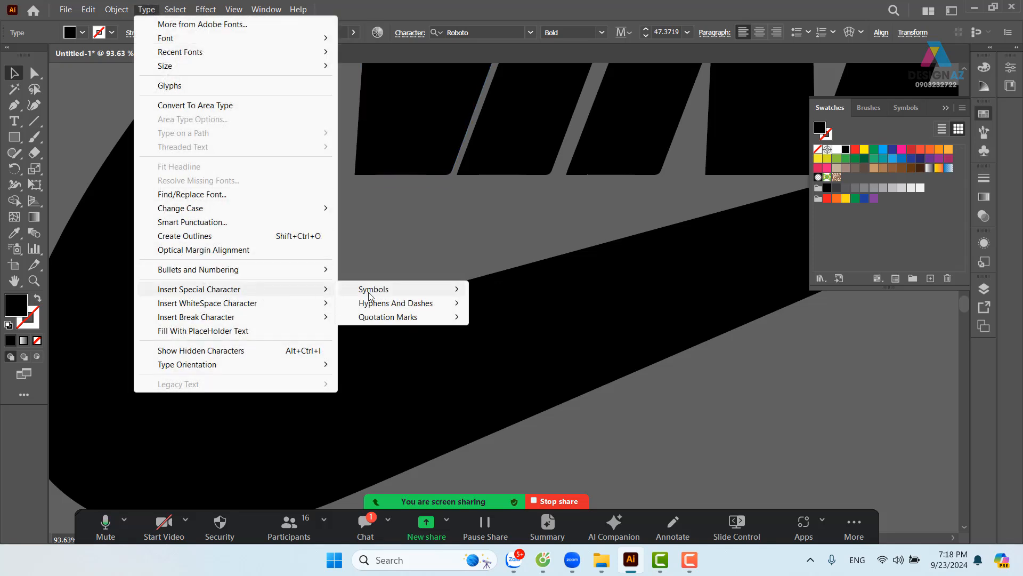
mouse_move(414, 292)
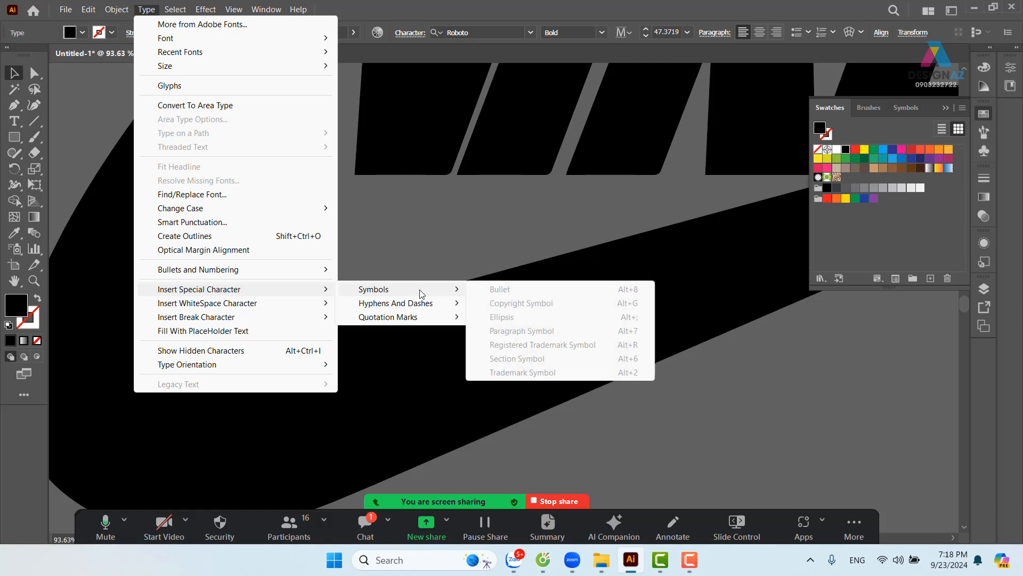
click(379, 226)
Replace the letter R in the text object with the Registered Trademark Symbol
double_click(281, 256)
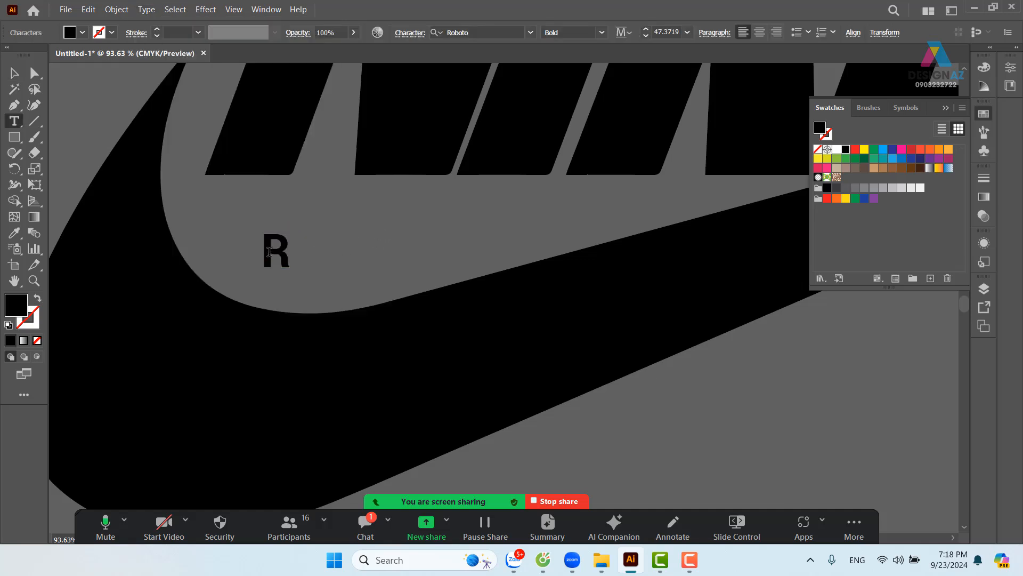
double_click(270, 255)
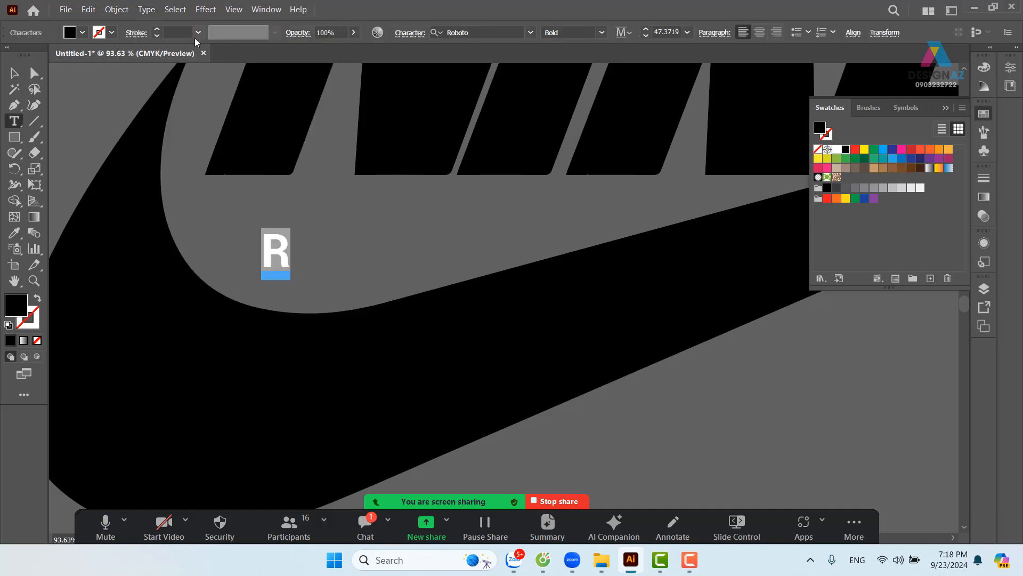
click(147, 9)
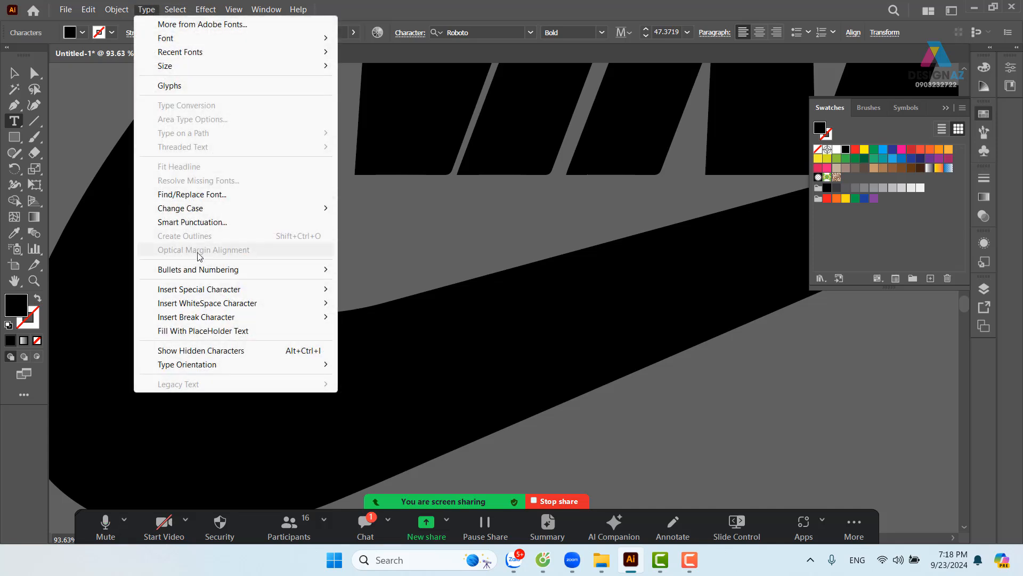
mouse_move(213, 289)
mouse_move(405, 289)
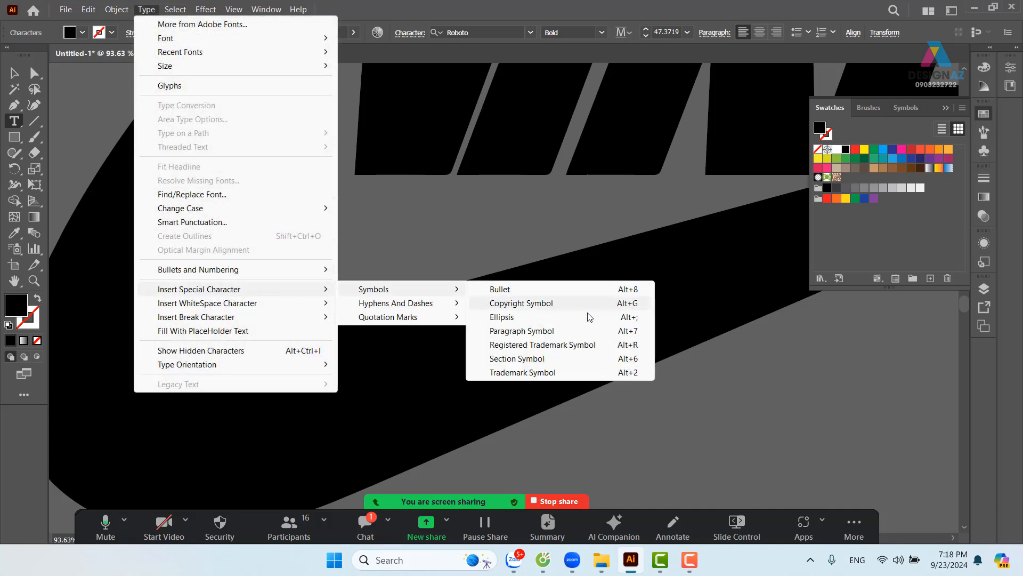
click(543, 345)
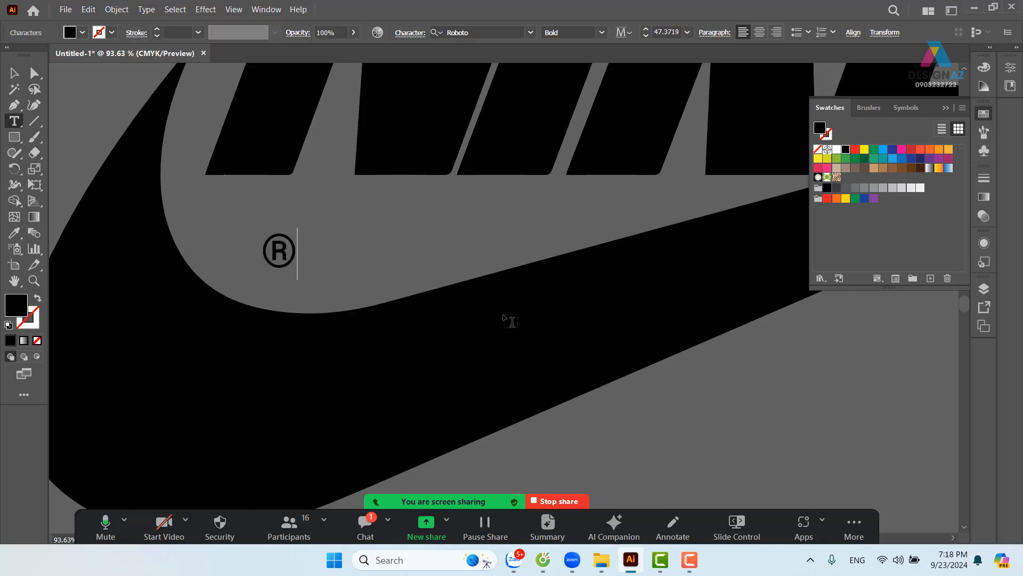
click(15, 74)
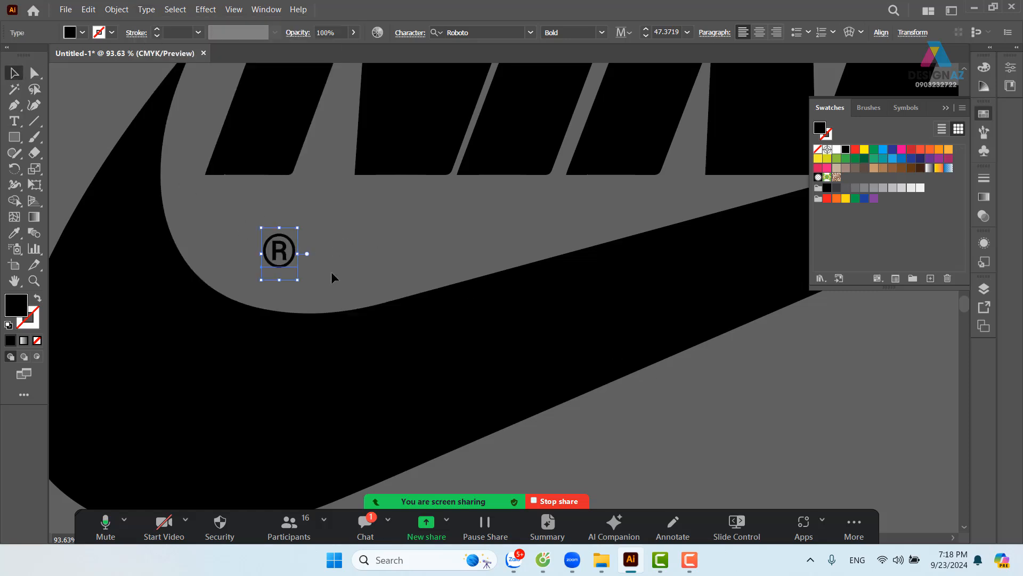
Scale the ® mark inside the swoosh's curve up to about 63 pt
drag(302, 260, 297, 213)
key(ctrl+minus)
key(ctrl+minus)
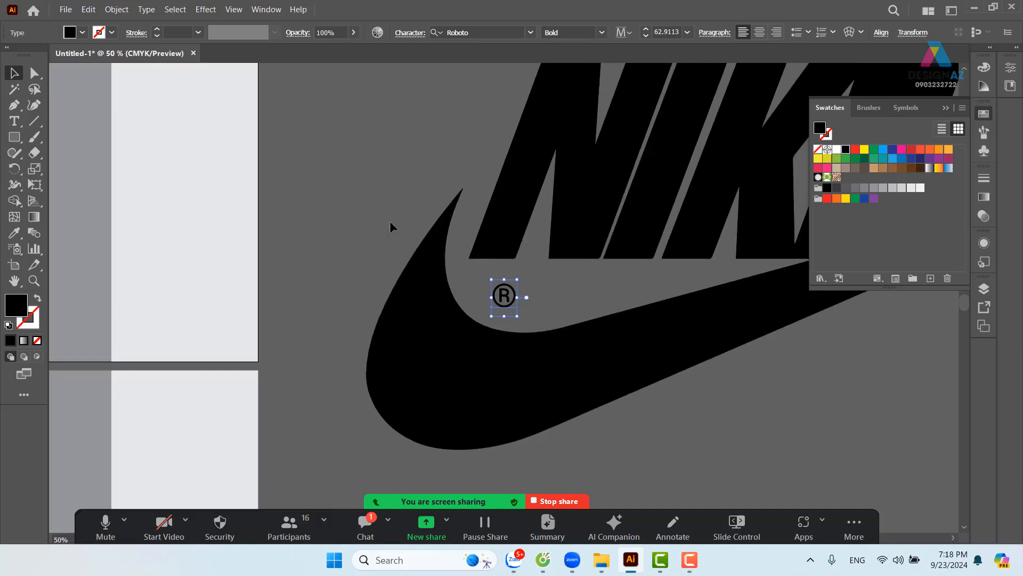
drag(651, 274, 404, 313)
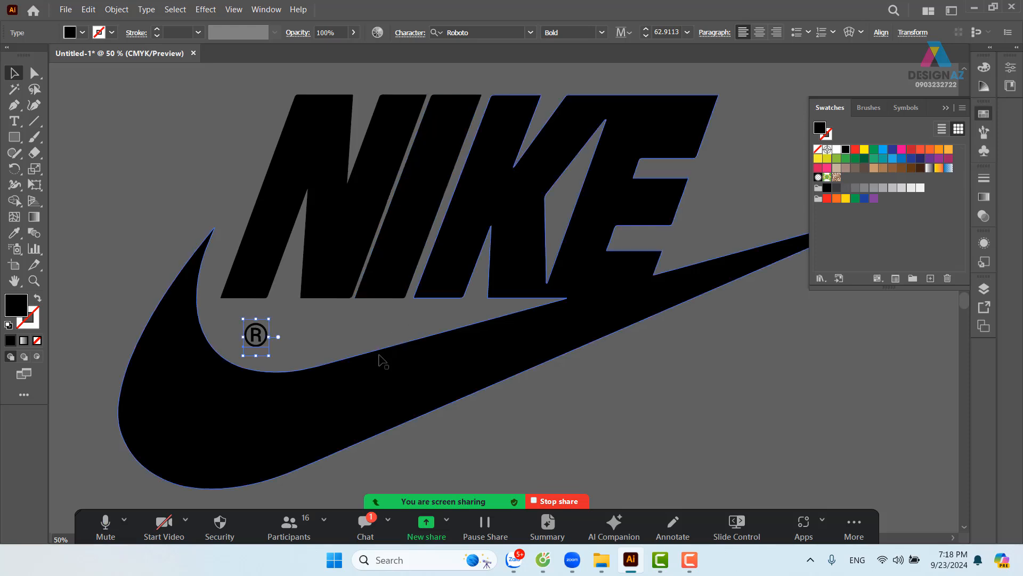
Place a copy of the ® mark just outside the upper-right corner of the letter E
drag(257, 342, 742, 103)
drag(703, 185, 597, 224)
click(668, 235)
Group the Nike wordmark, the swoosh and both ® marks into one object
key(ctrl+minus)
key(ctrl+minus)
key(ctrl+minus)
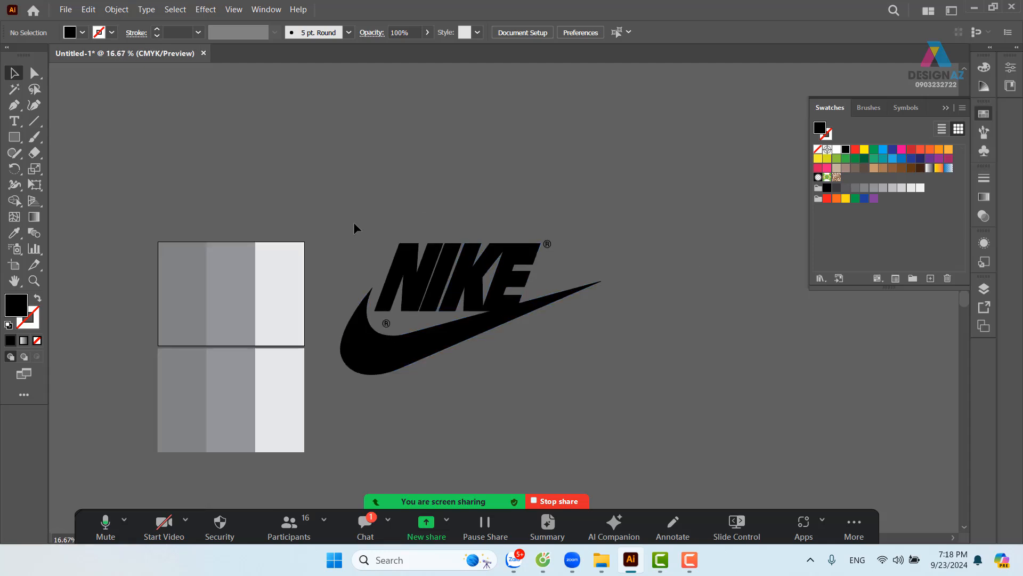
drag(354, 226, 589, 368)
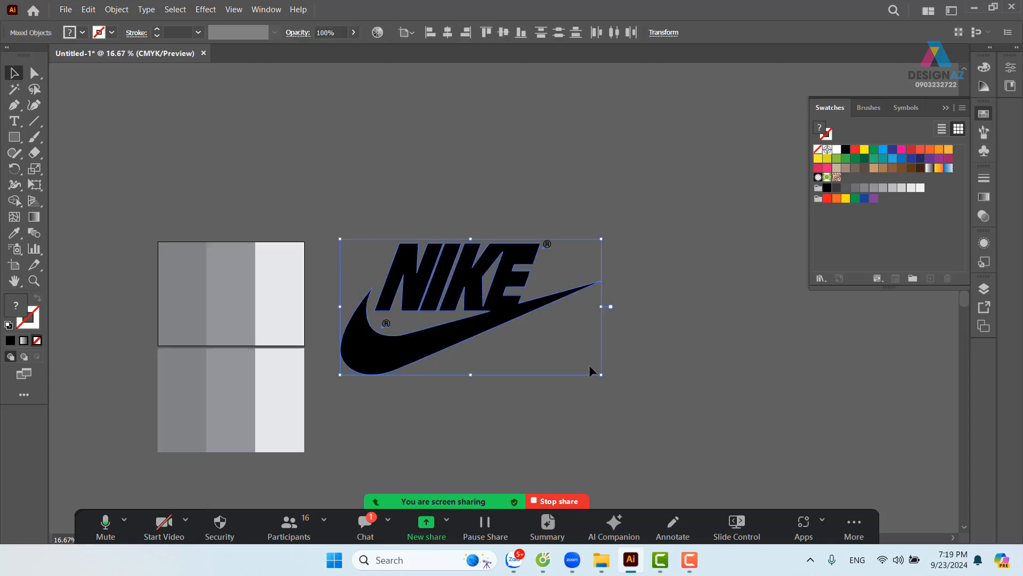
key(ctrl+g)
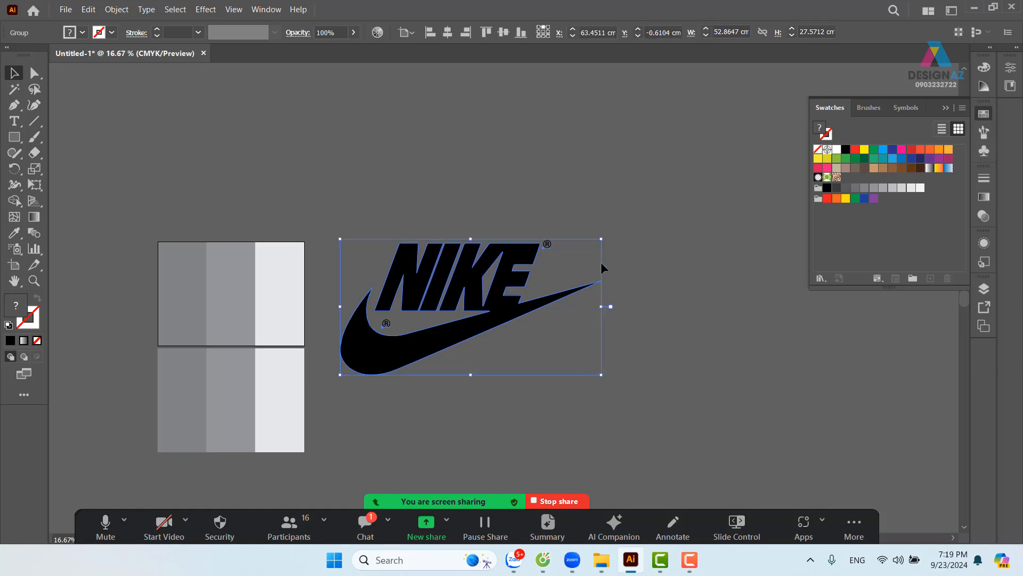
Scale the grouped Nike logo down to about 4.8 cm wide and place it outside the artboard beside the upper page's light column
drag(602, 242, 391, 197)
key(z)
key(space)
key(v)
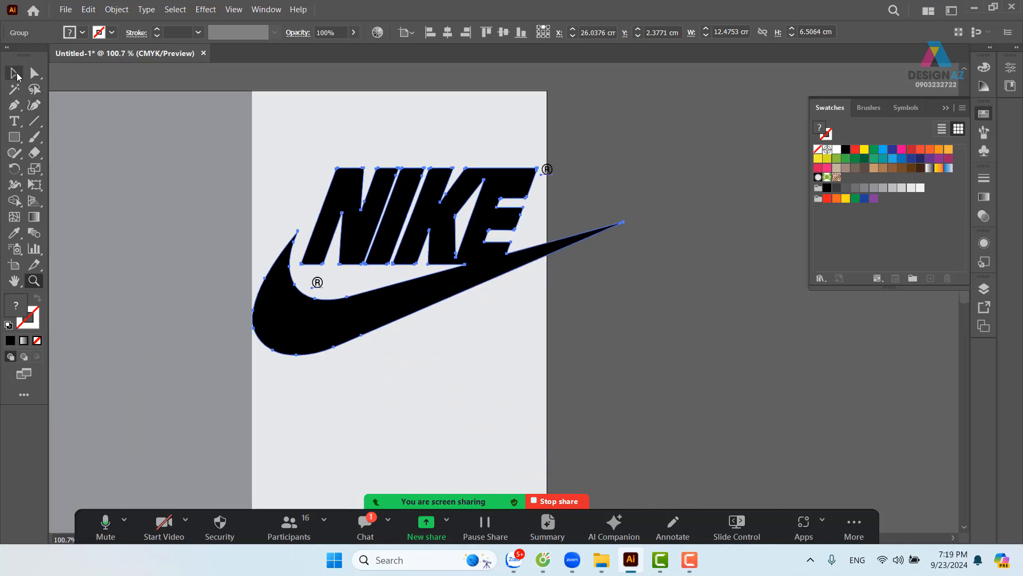
drag(626, 358, 480, 235)
drag(322, 202, 653, 169)
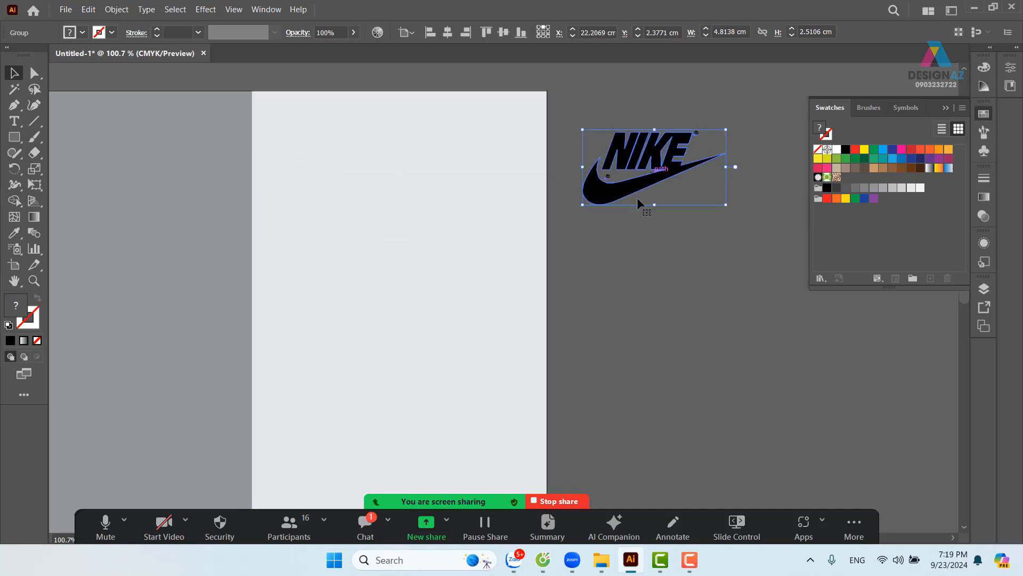
Draw a black square about 1.14 cm wide outside the artboard, below the Nike logo
drag(635, 297, 607, 310)
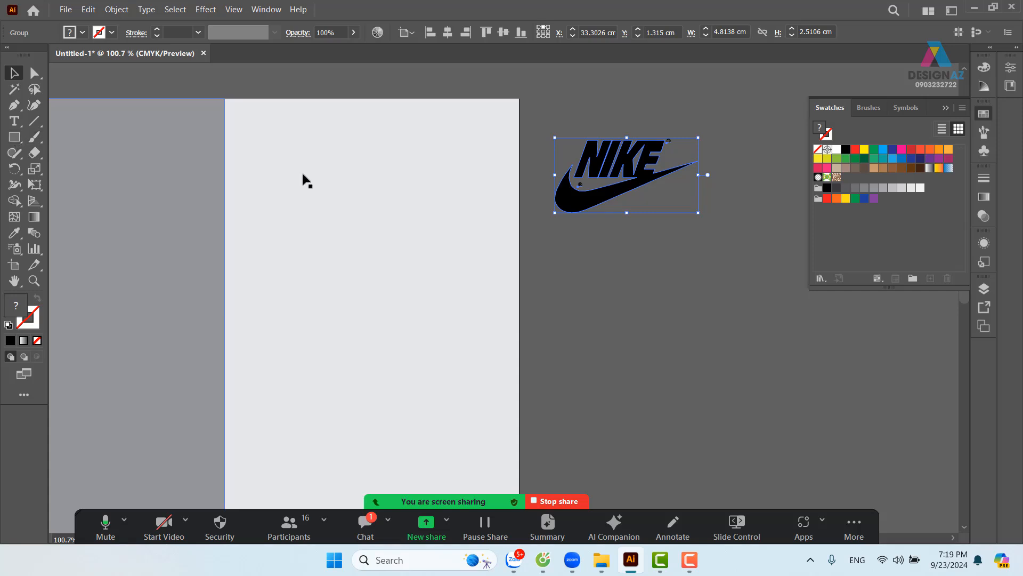
click(14, 138)
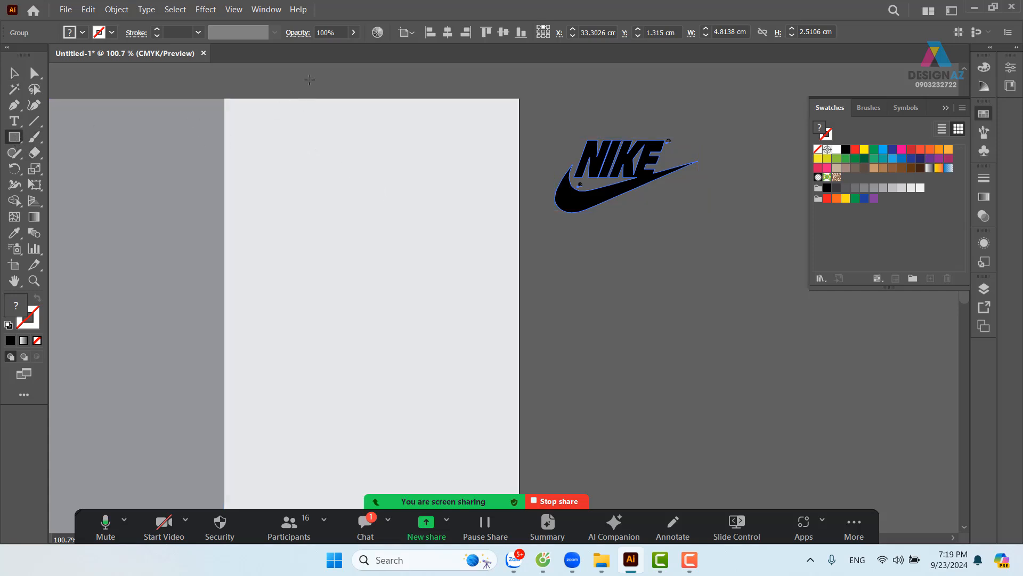
drag(540, 264, 574, 298)
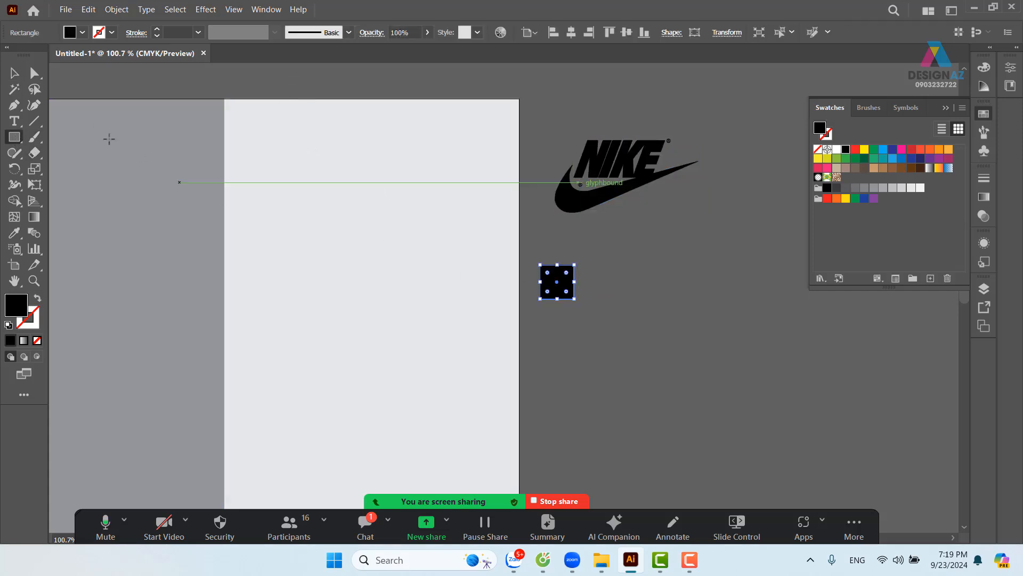
click(14, 73)
click(614, 255)
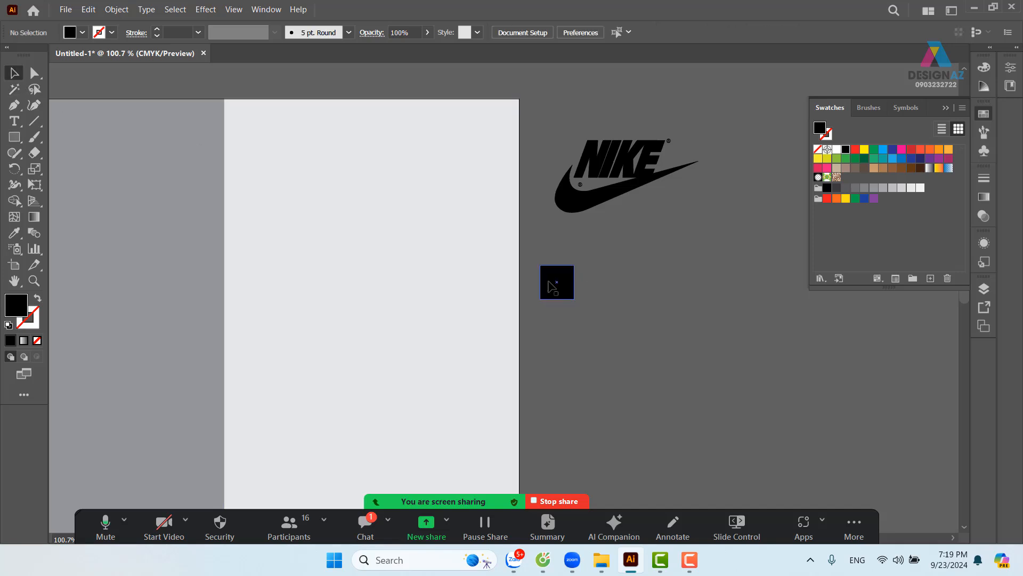
Set the black square's width and height to 0.8 cm and move it into the upper-left corner of the light column
click(552, 285)
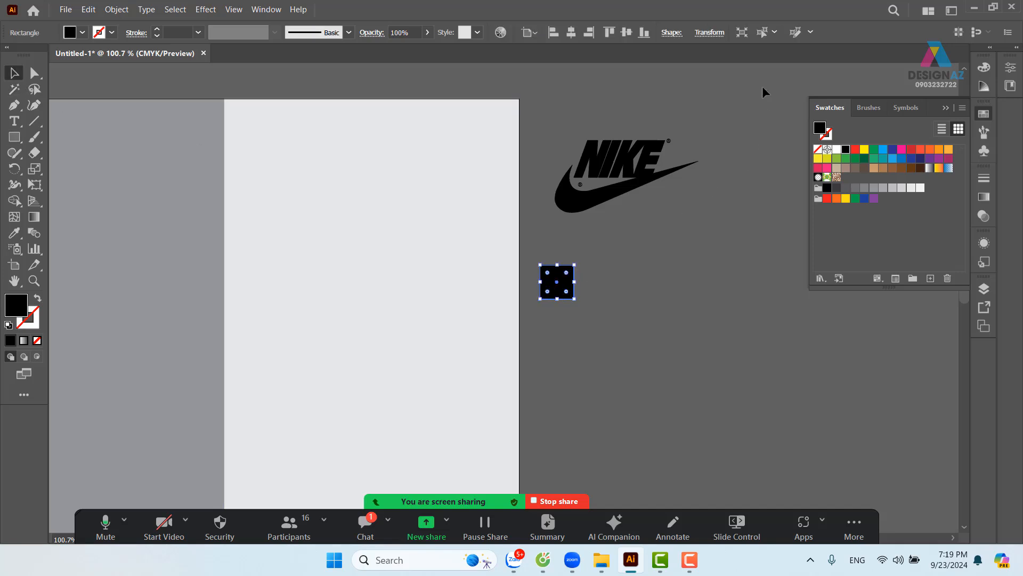
click(711, 33)
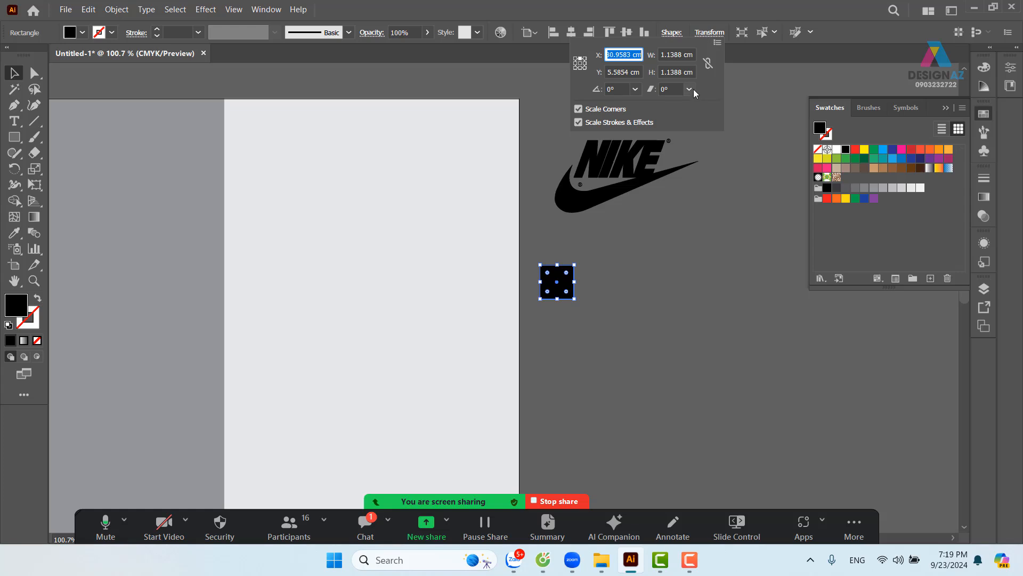
double_click(678, 56)
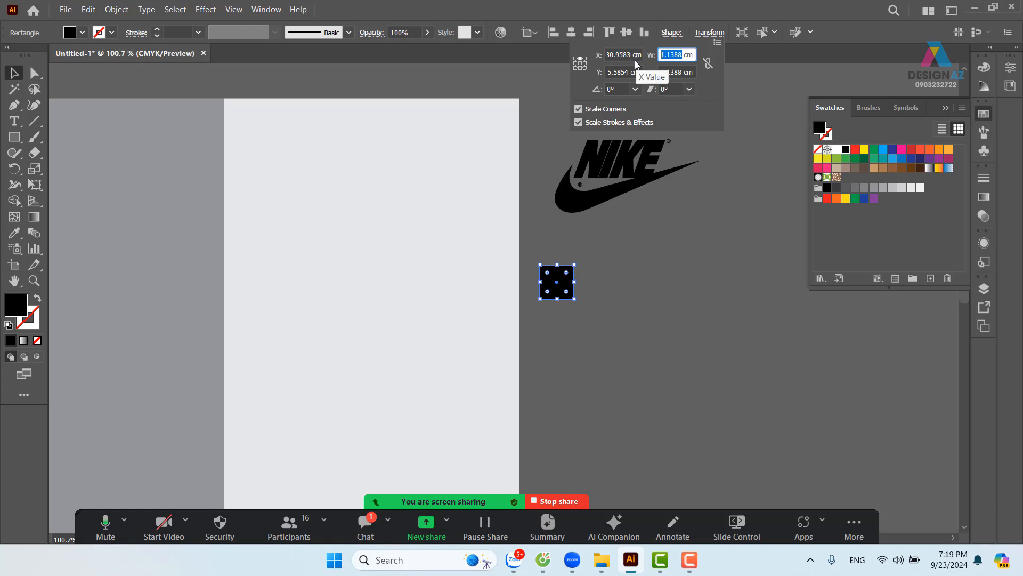
text(0)
double_click(635, 59)
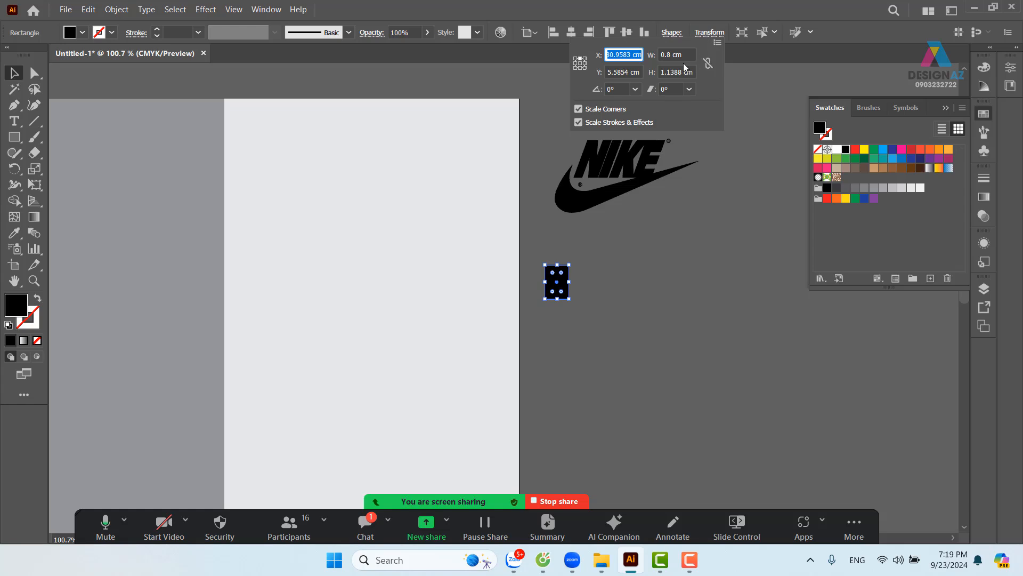
click(690, 72)
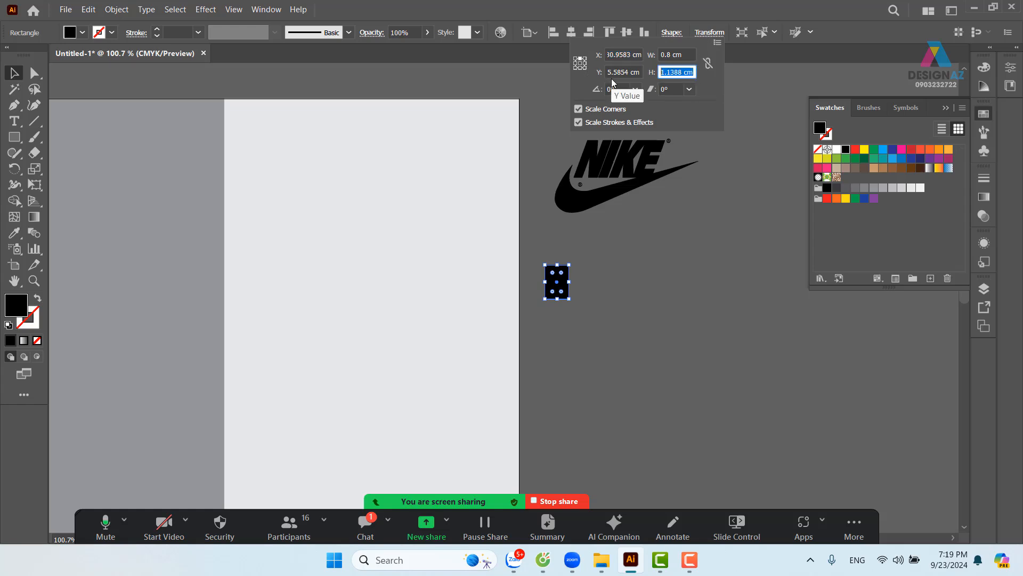
text(0.8)
key(Return)
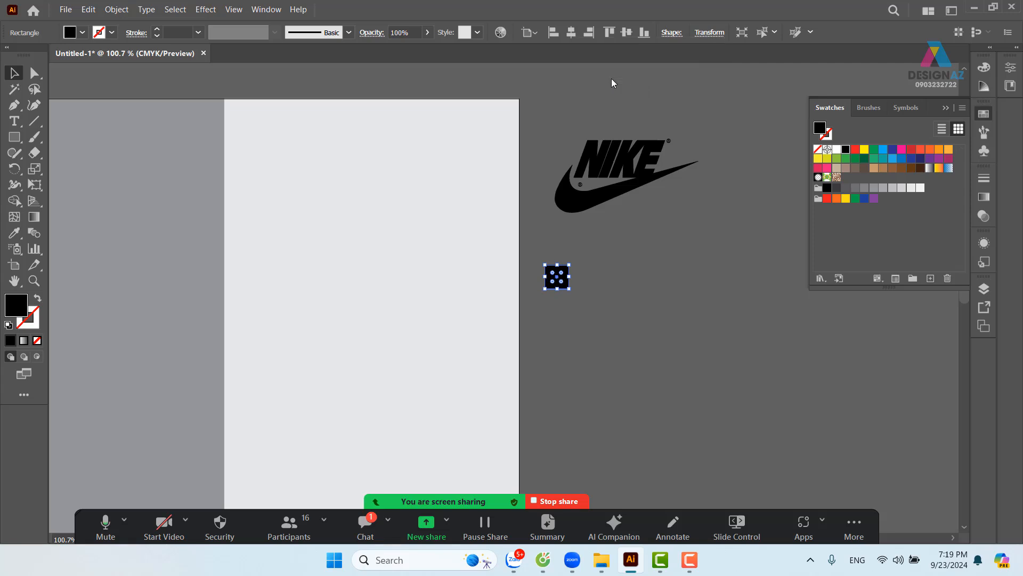
click(661, 347)
drag(559, 282, 240, 117)
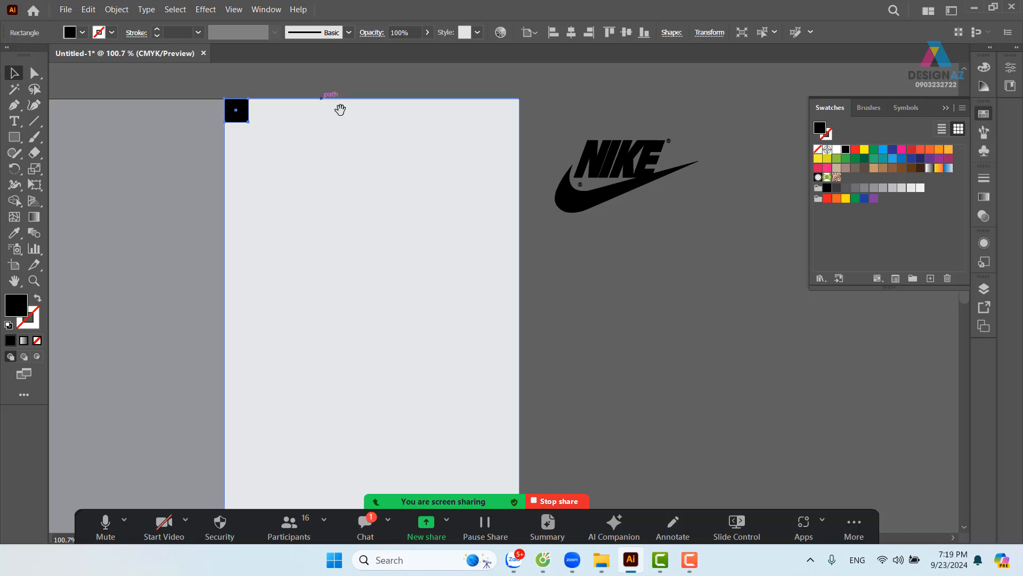
Align the black 0.8 cm square to the left and top edges of the upper page's light column
drag(340, 109, 379, 138)
click(286, 160)
click(287, 150)
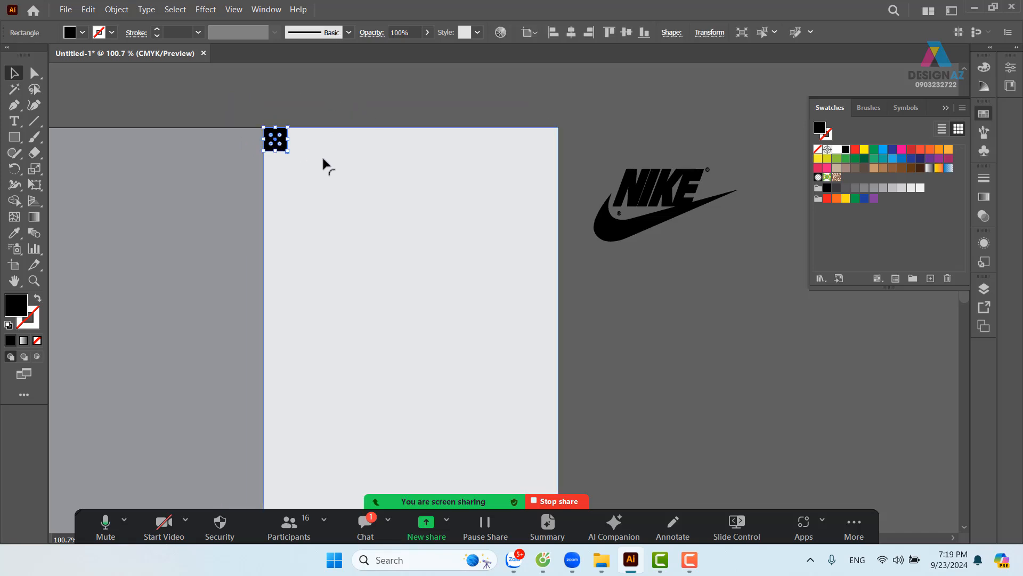
shift+click(322, 162)
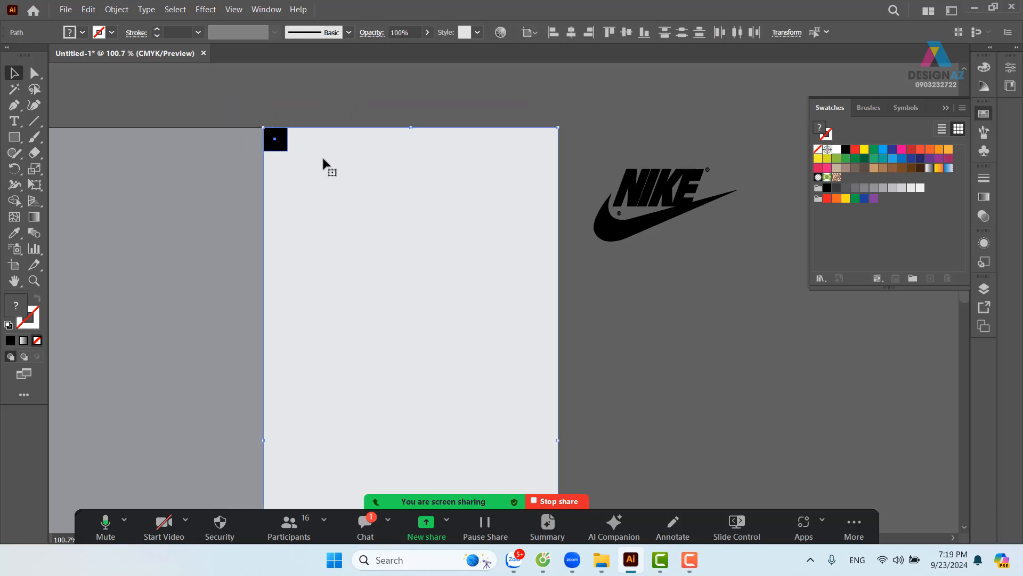
click(322, 162)
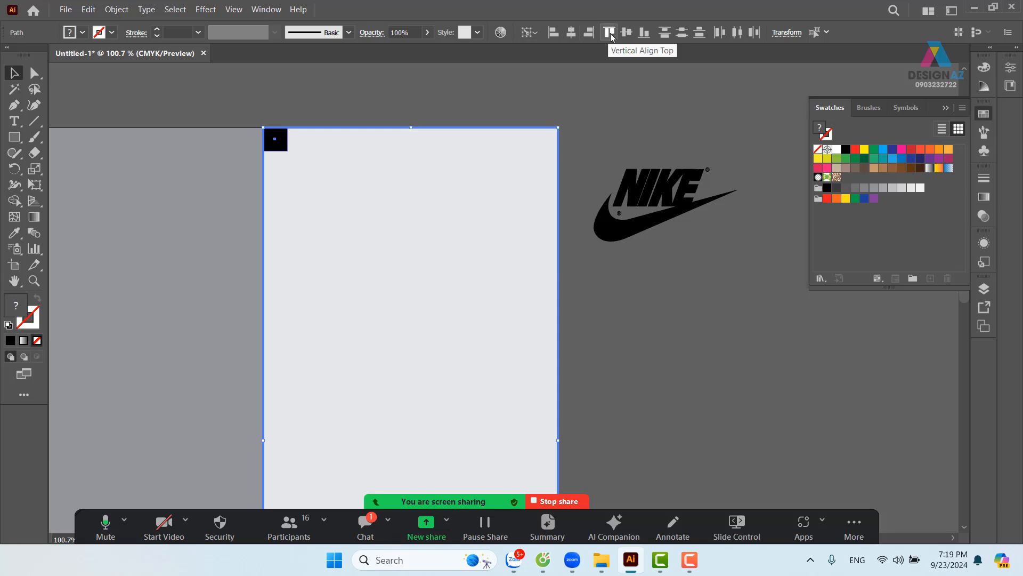
click(368, 109)
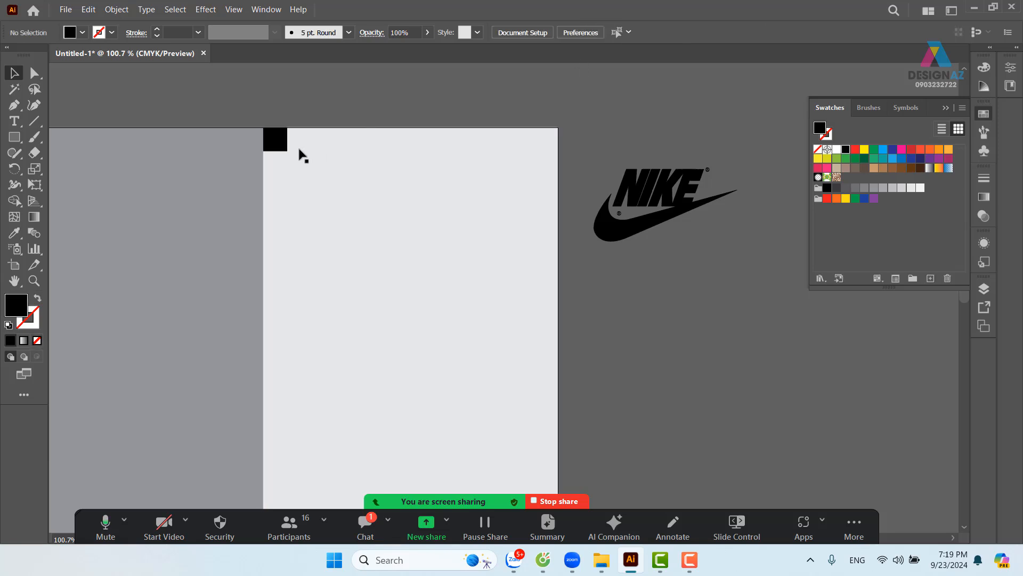
Copy the black square across the light column's top edge and align the copy to the column's right edge
drag(280, 151, 516, 151)
shift+click(539, 203)
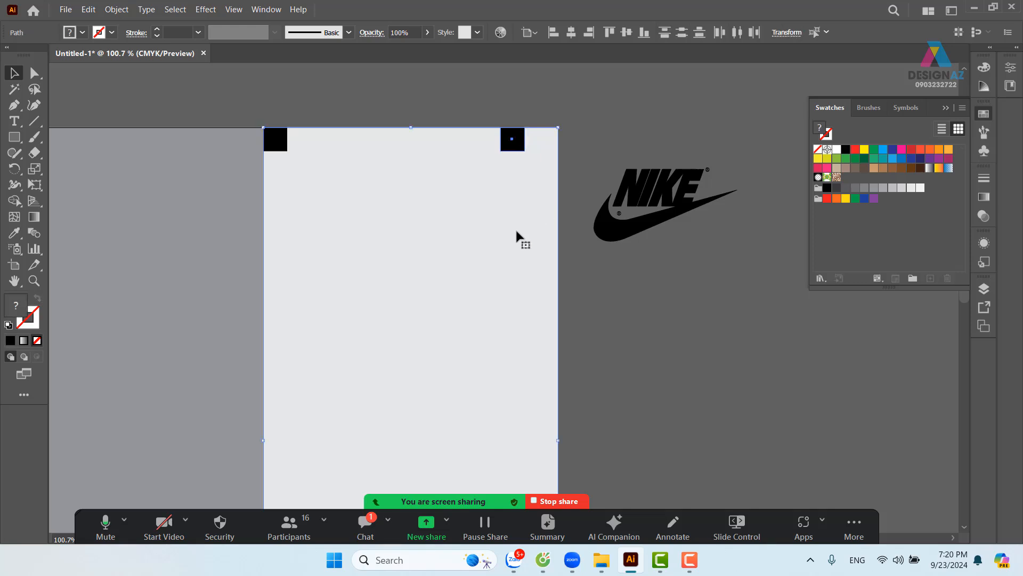
click(589, 33)
click(633, 110)
Copy both top corner squares and align the copies to the bottom edge of the light column
scroll(477, 173, down, 2)
scroll(478, 174, left, 2)
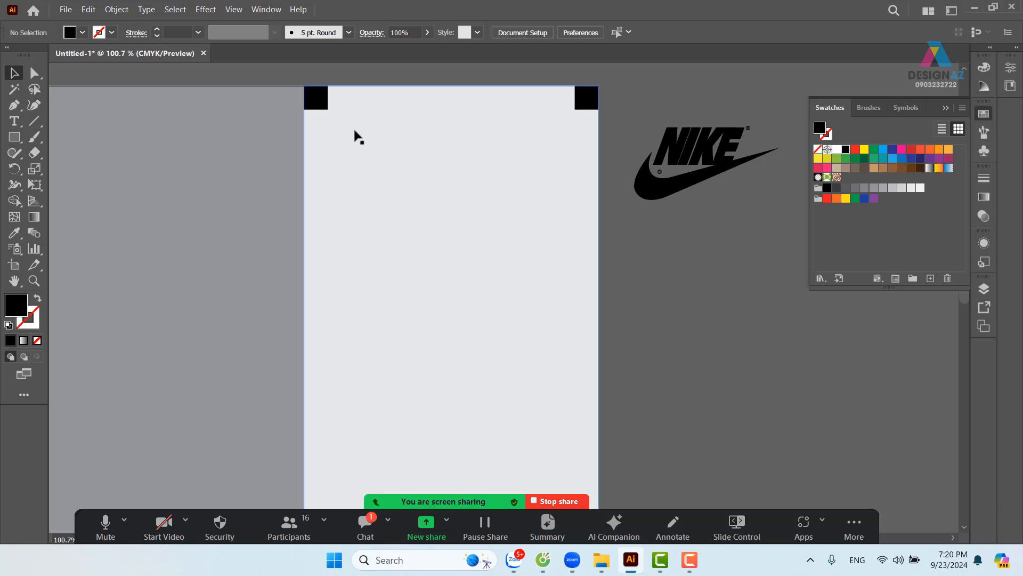
click(320, 101)
shift+click(587, 99)
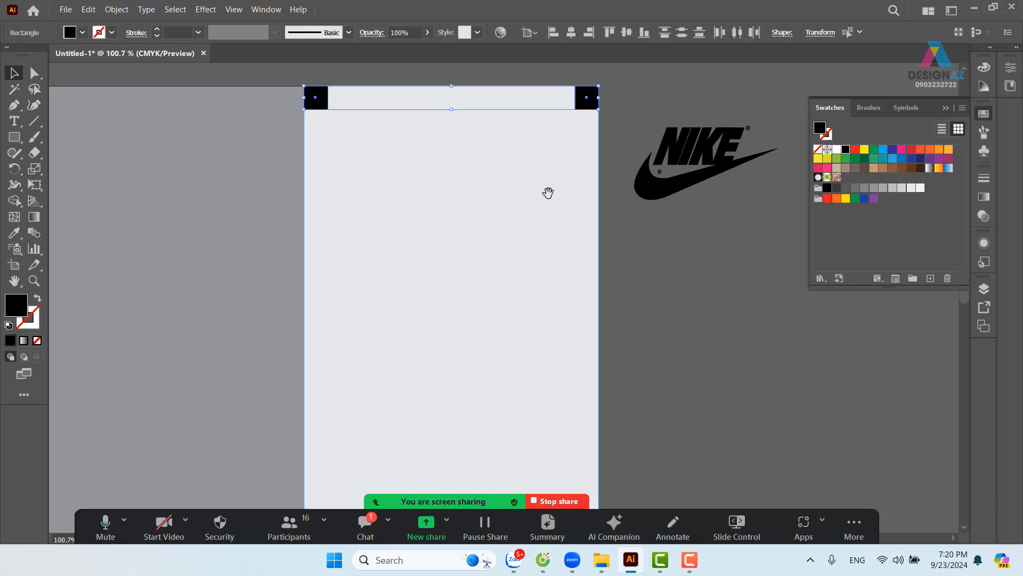
drag(548, 193, 516, 169)
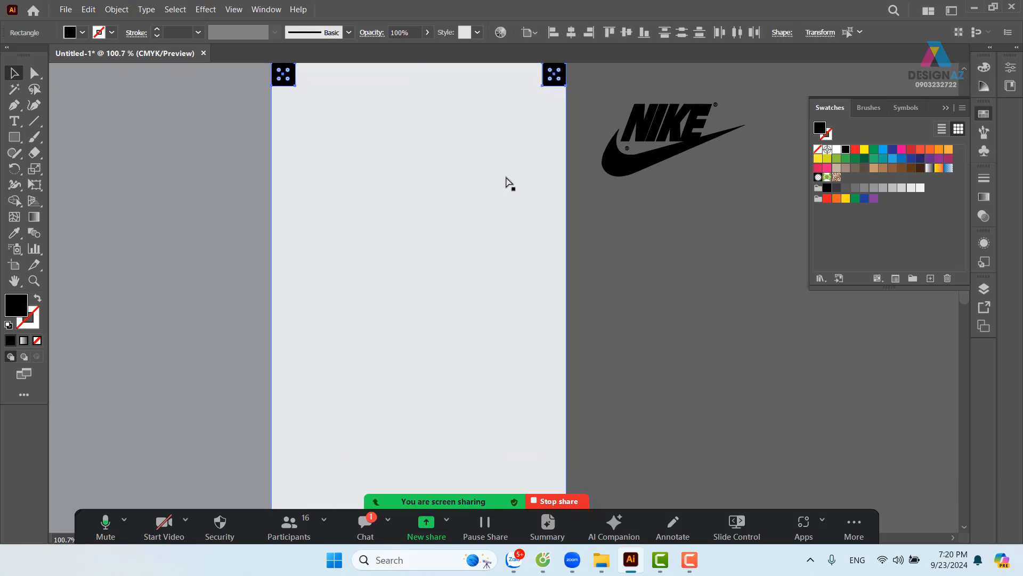
drag(483, 280, 470, 155)
shift+click(496, 271)
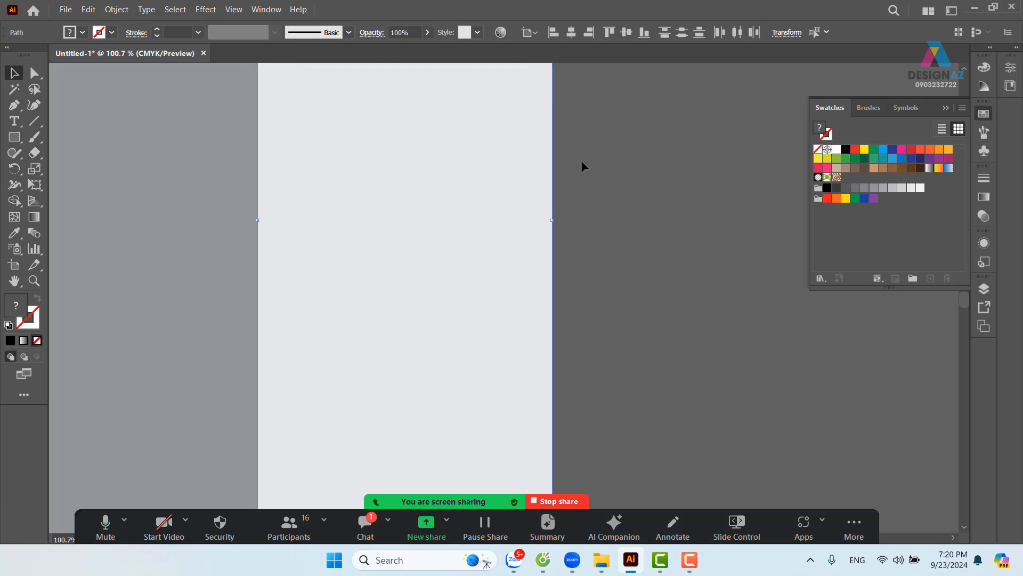
click(644, 34)
drag(429, 381, 415, 298)
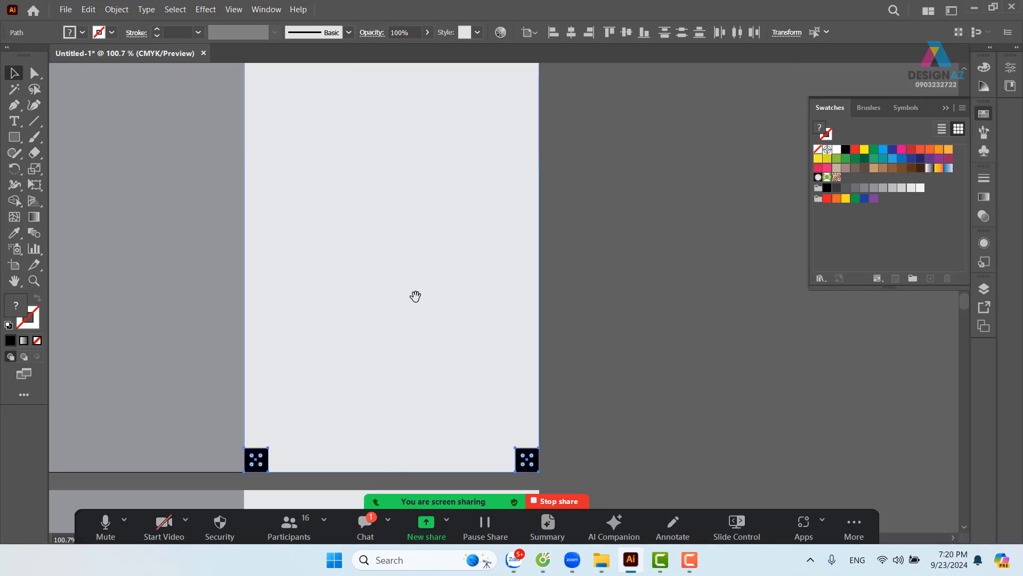
Draw a black rectangle about 8.3 cm by 19.4 cm between the inner corners of the four margin squares
key(ctrl+minus)
key(ctrl+minus)
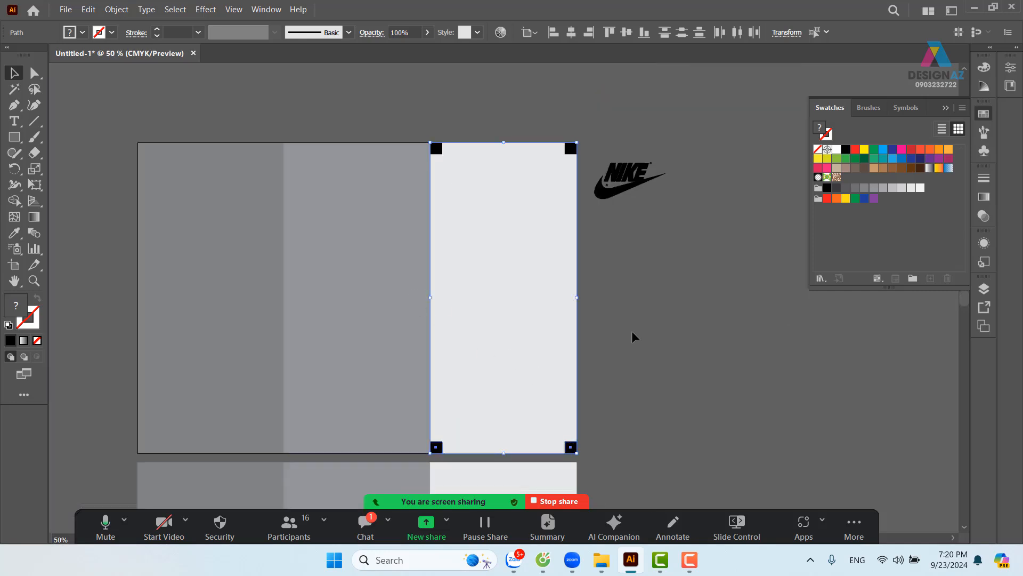
click(632, 332)
drag(656, 339, 619, 304)
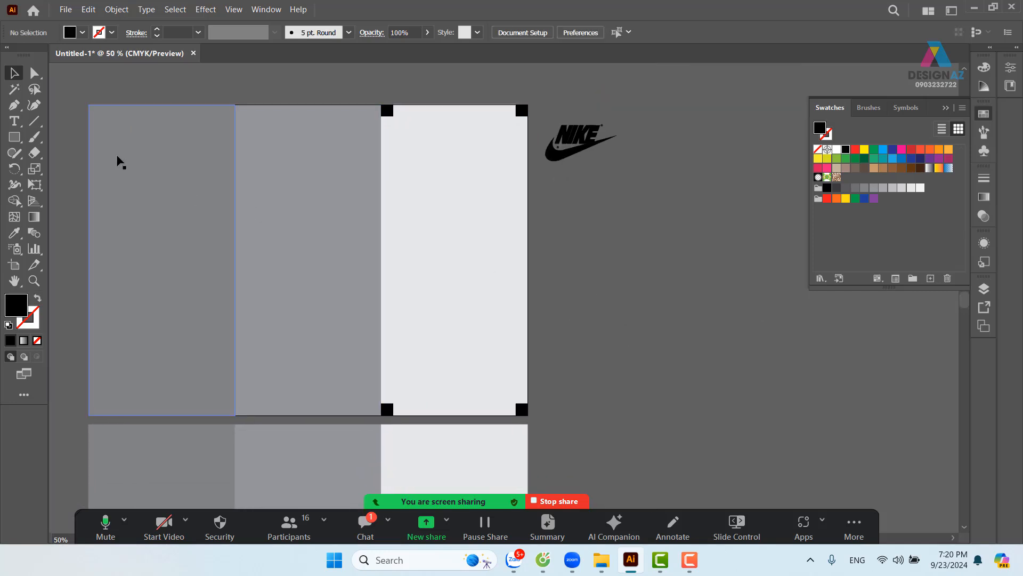
click(14, 137)
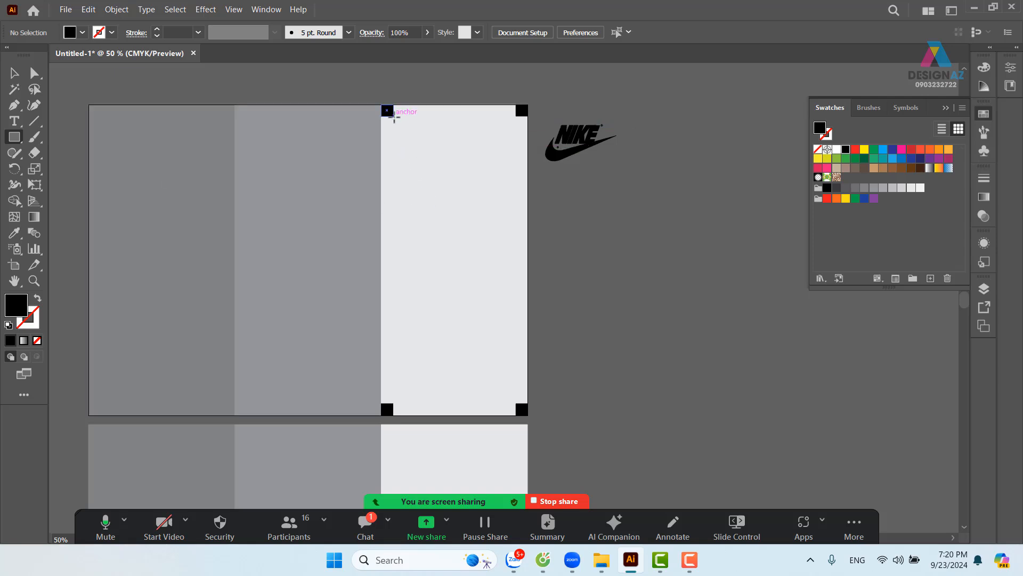
mouse_move(393, 117)
mouse_down()
mouse_move(393, 144)
mouse_move(516, 404)
mouse_up()
click(14, 73)
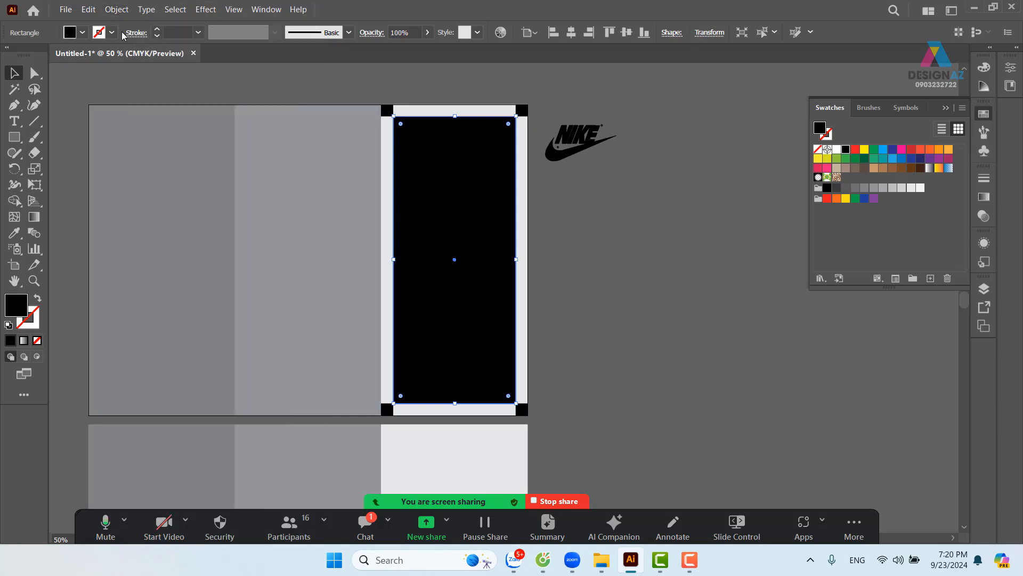
Split the black rectangle into a grid of 1 row and 3 columns with a 0.4 cm column gutter
click(120, 12)
mouse_move(198, 315)
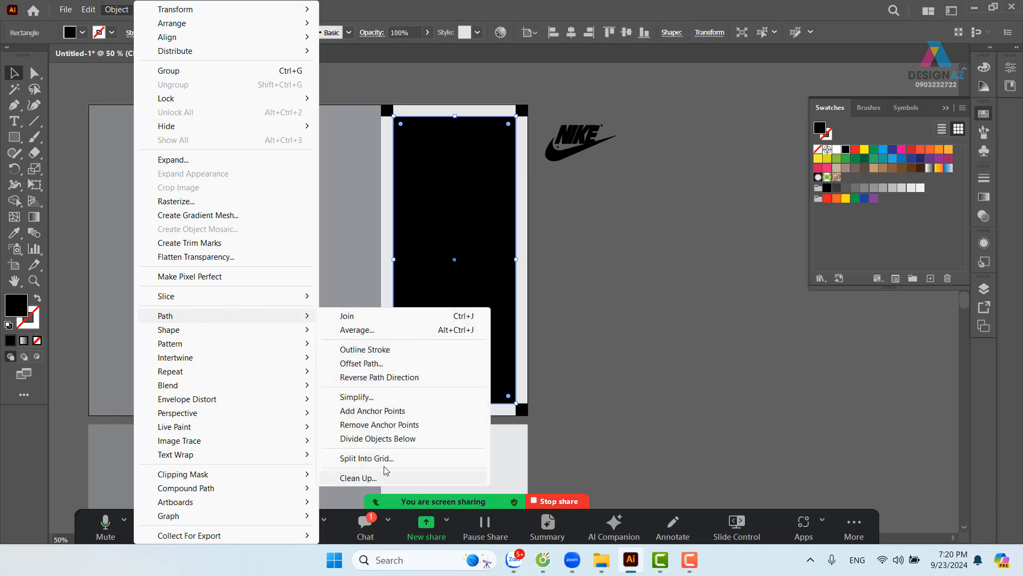
click(366, 458)
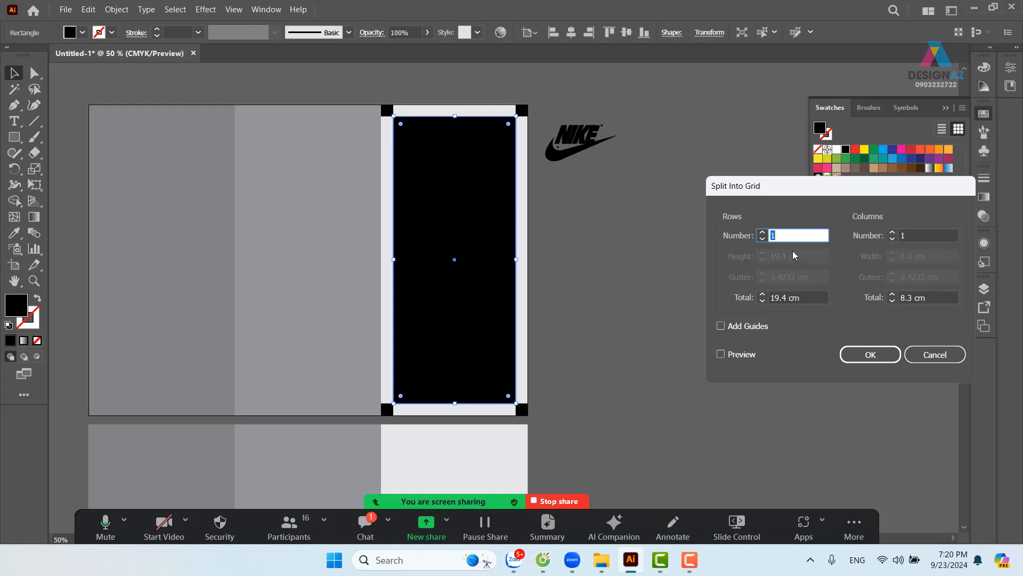
click(746, 357)
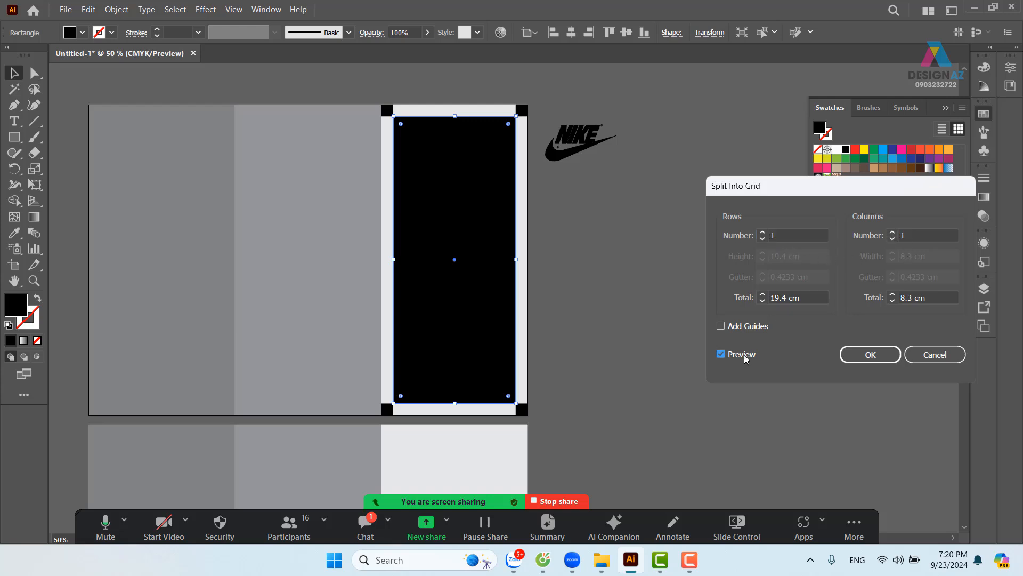
click(893, 235)
click(893, 235)
click(893, 236)
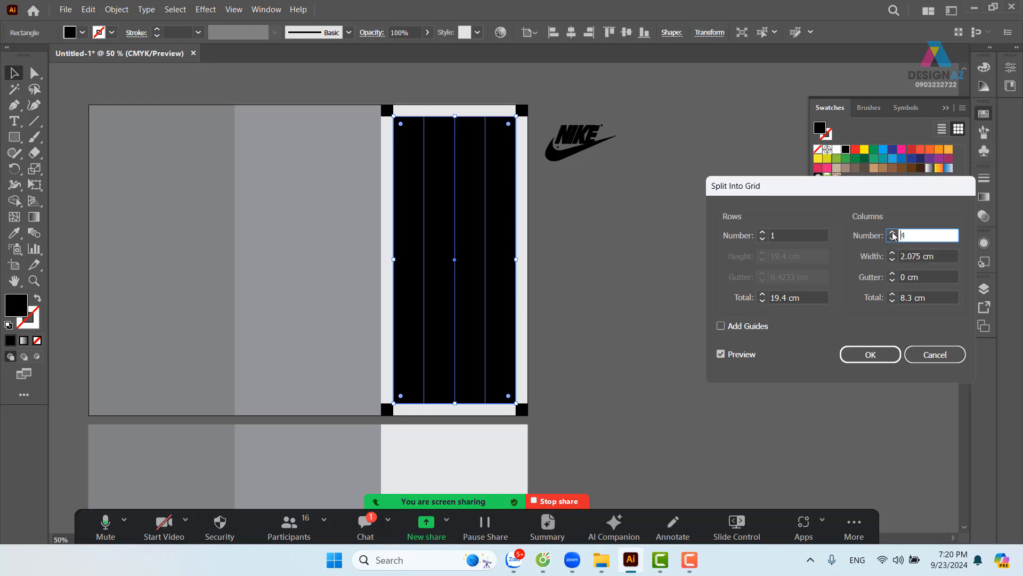
click(893, 239)
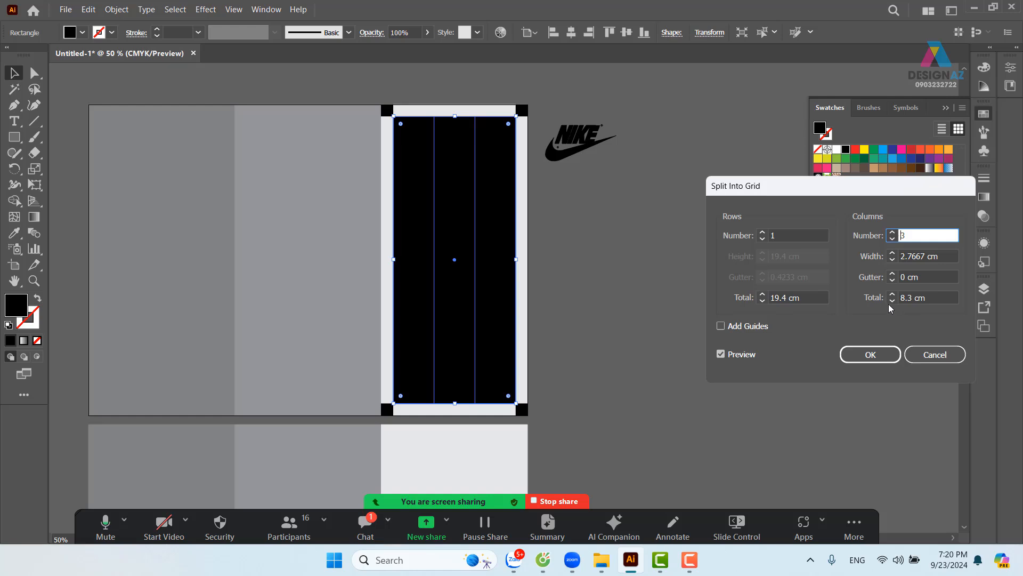
click(893, 274)
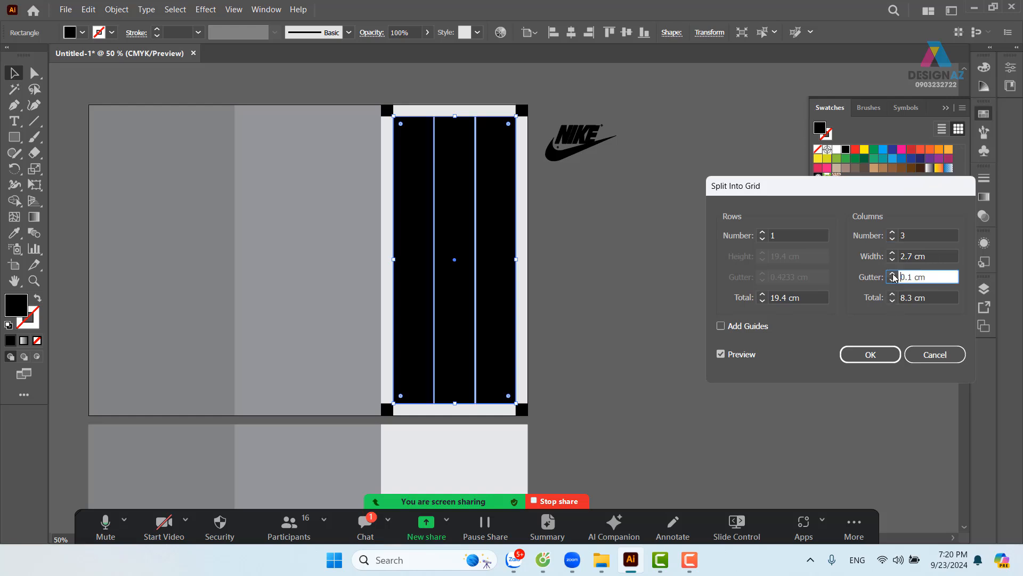
click(893, 274)
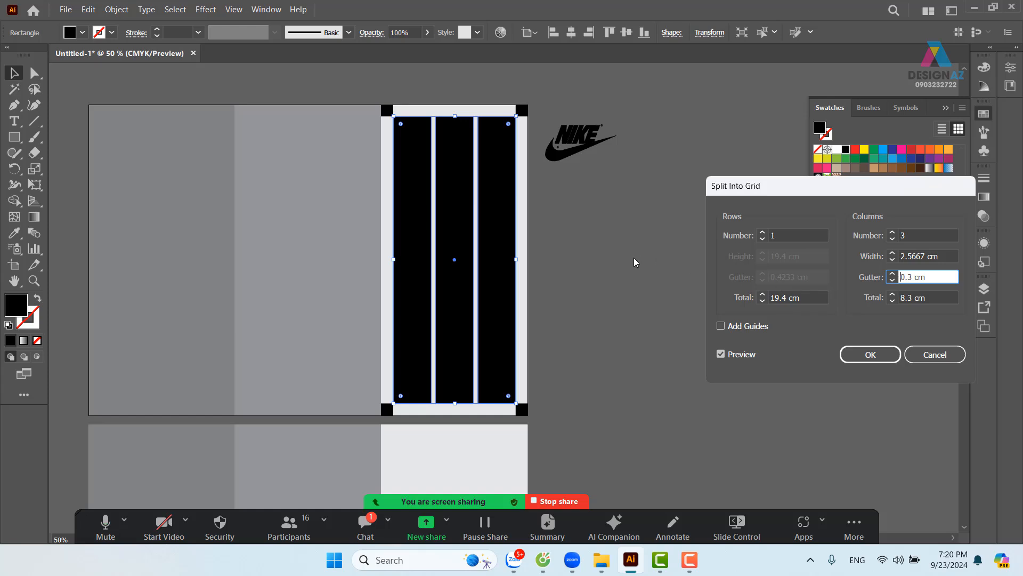
click(892, 274)
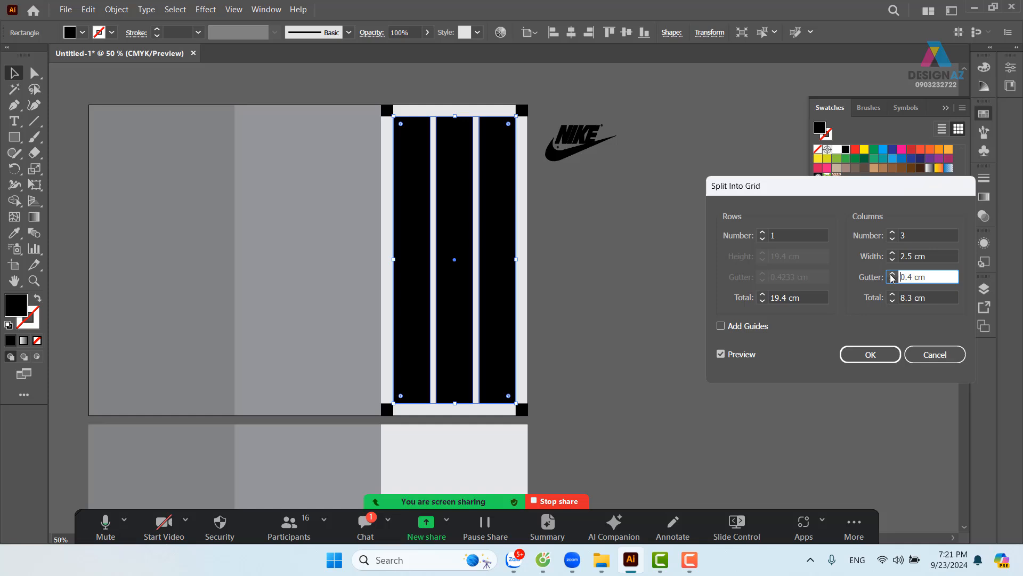
click(870, 355)
click(695, 288)
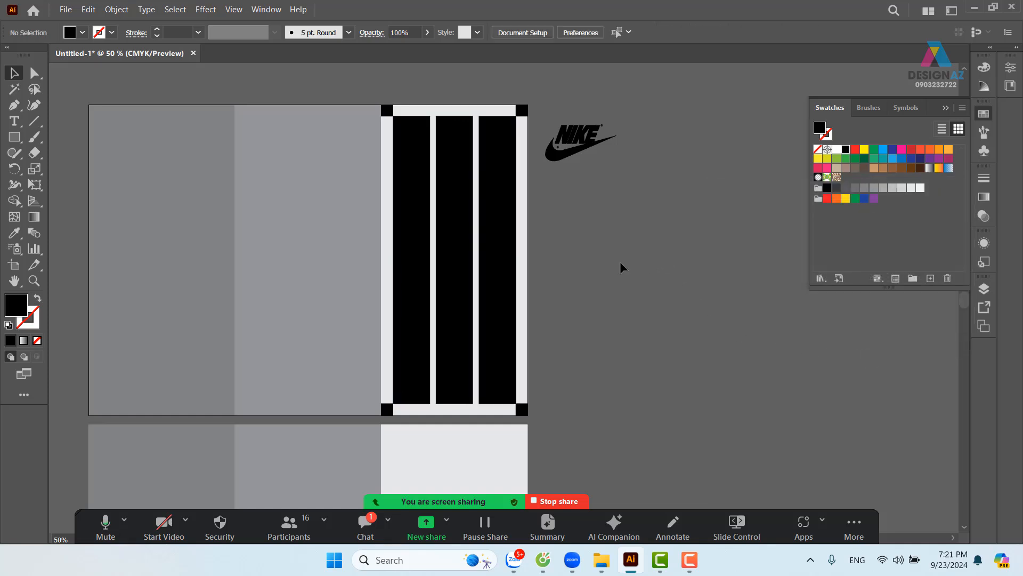
Group the three black grid columns with the four corner squares, leaving out the light background column
drag(401, 149, 520, 418)
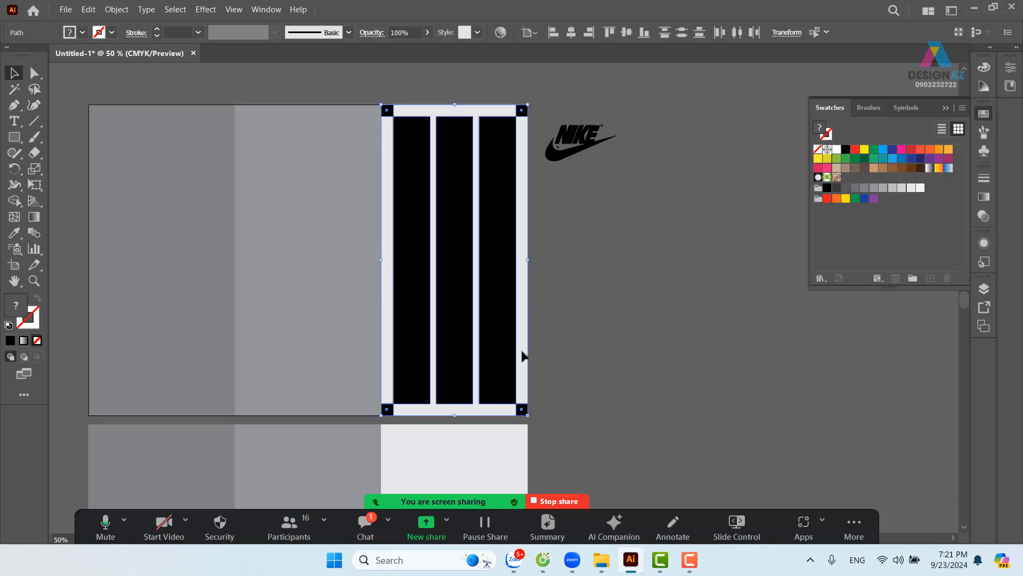
shift+click(524, 358)
drag(506, 355, 684, 351)
key(ctrl+z)
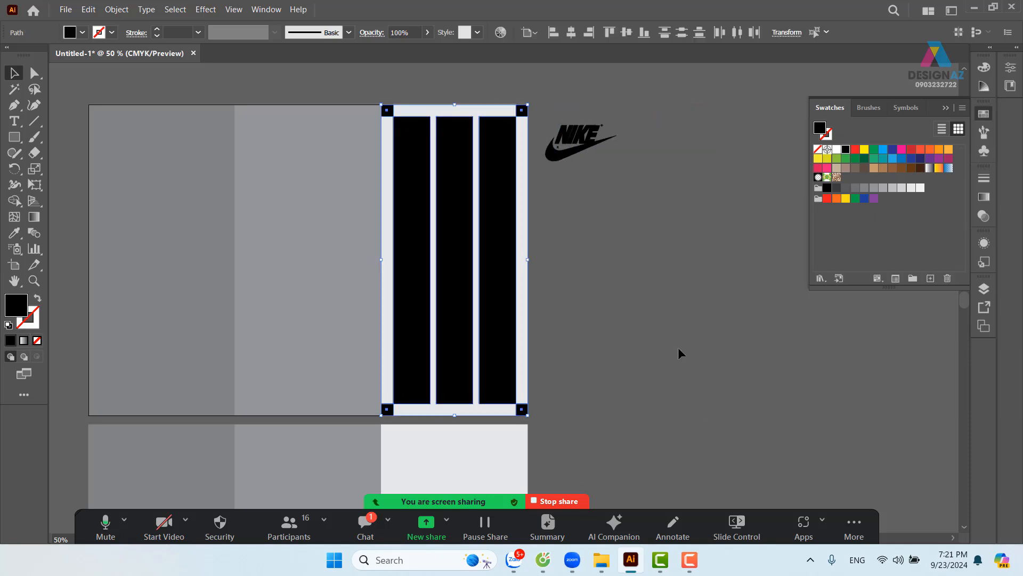
key(ctrl+g)
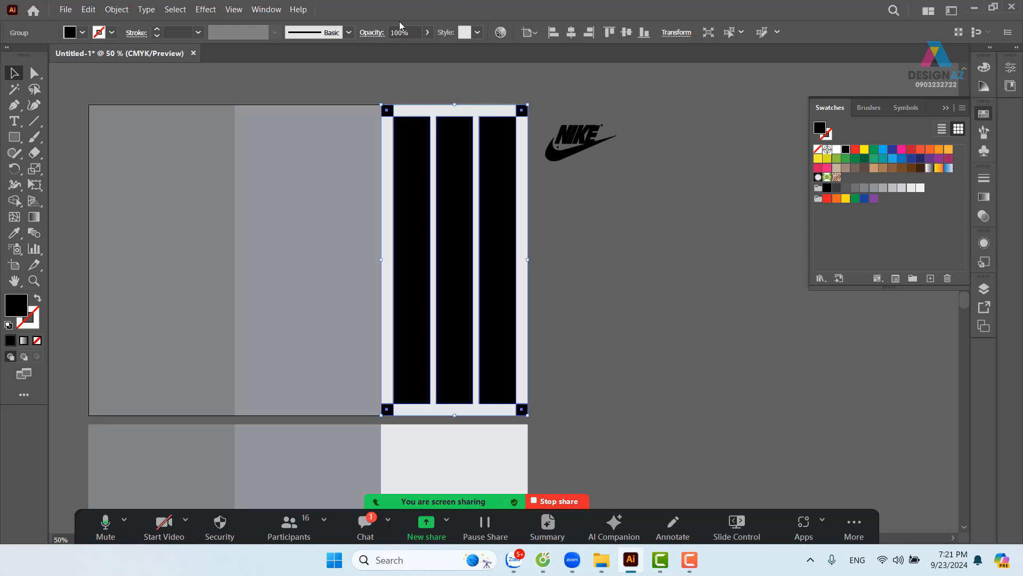
Set the opacity of the grouped grid and corner squares to 30%
click(412, 33)
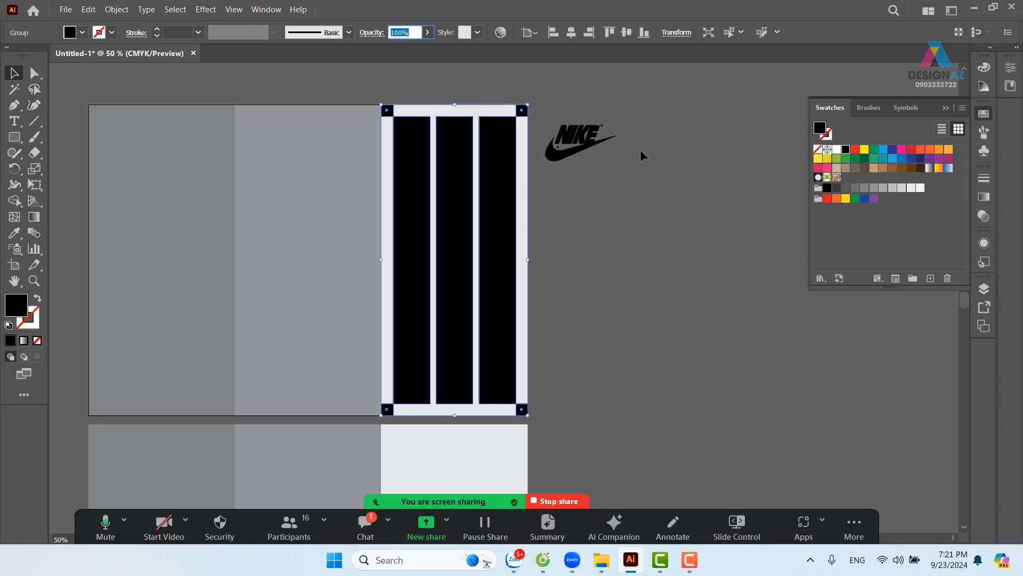
key(Return)
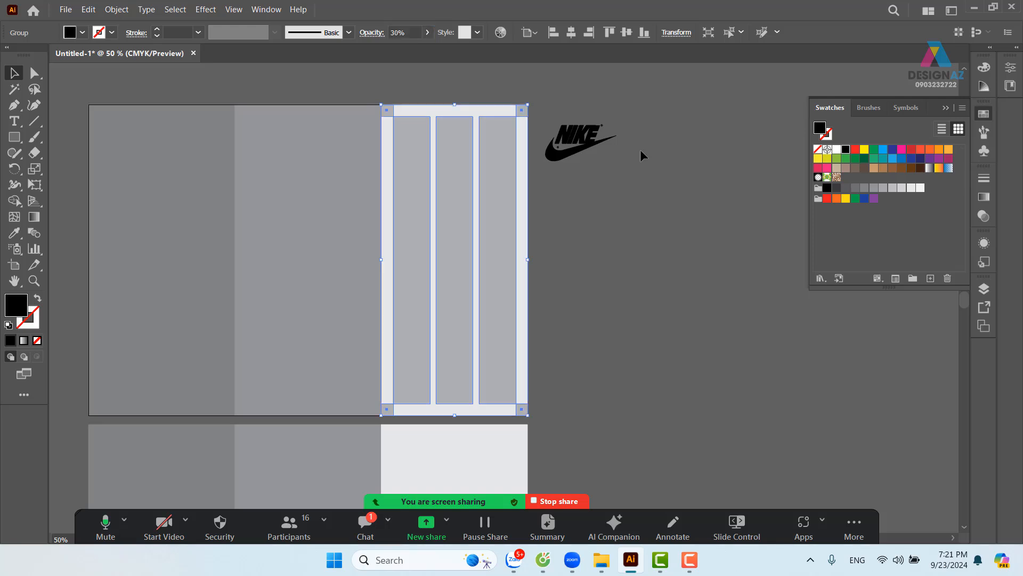
click(628, 288)
drag(628, 285, 609, 268)
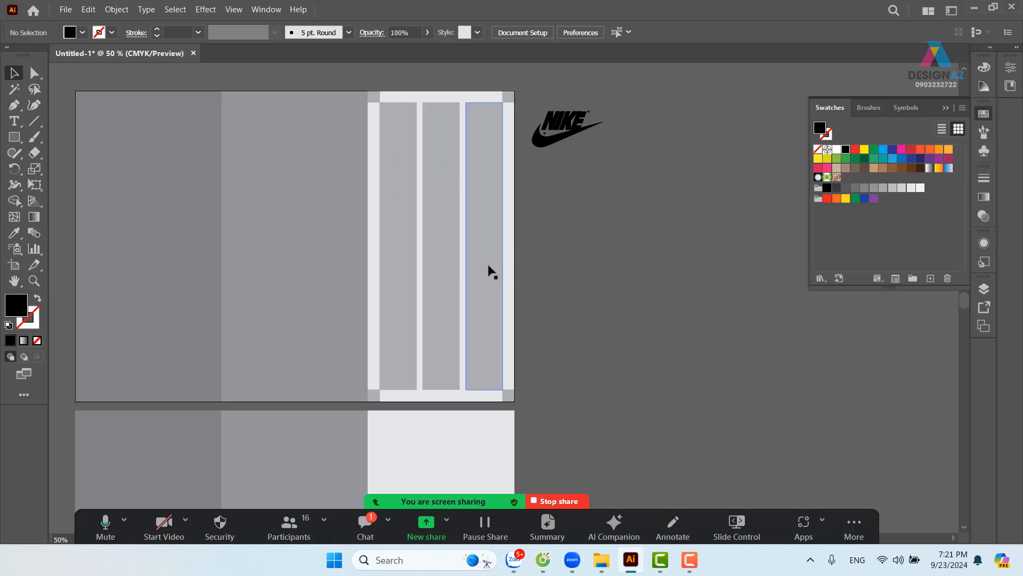
Set the opacity of the grouped grid and corner squares to 15%
click(493, 171)
click(403, 33)
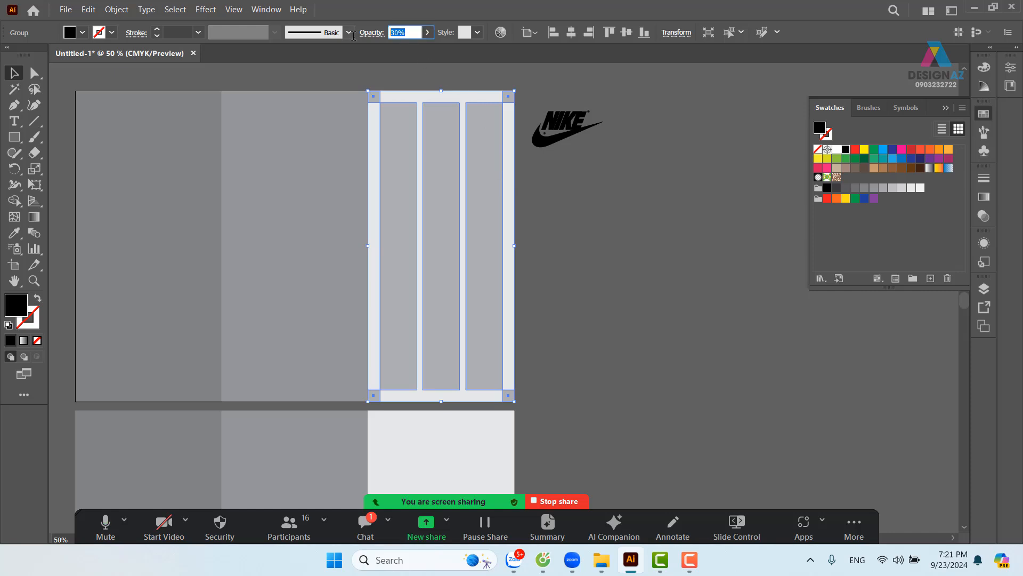
text(15)
key(Return)
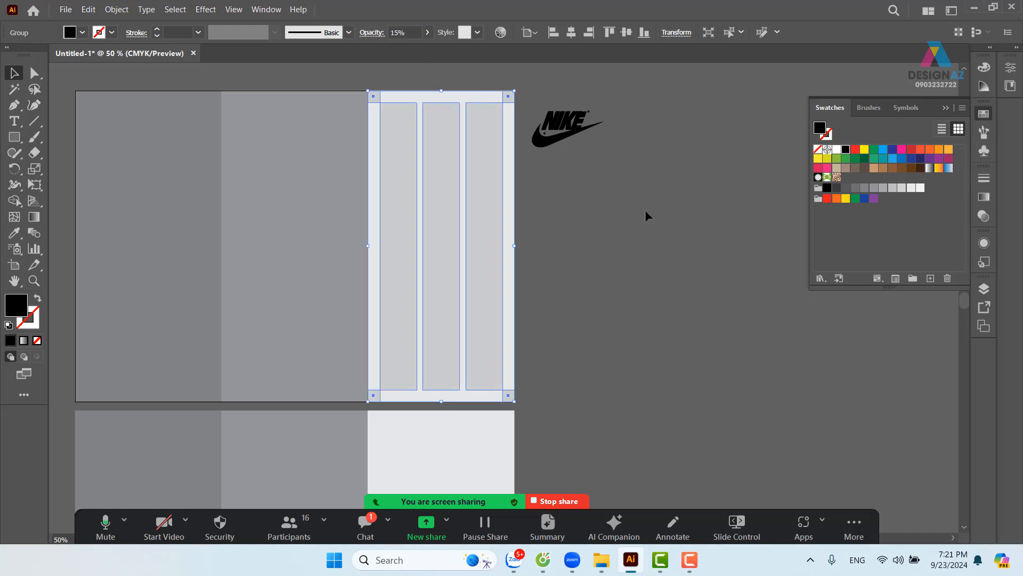
click(655, 269)
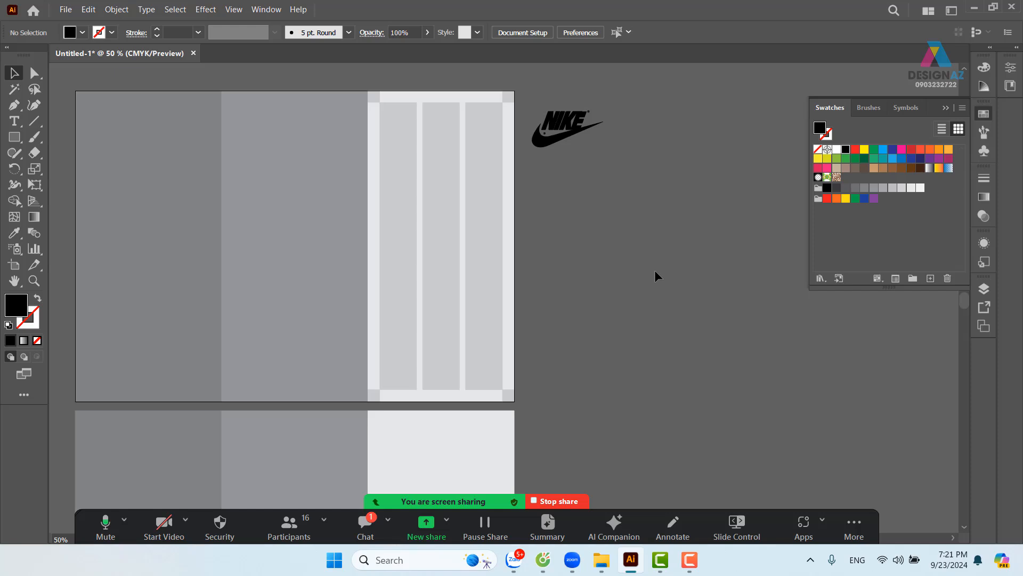
Move the Nike logo into the light column, centered horizontally with its top against the grid's upper margin
drag(567, 133, 438, 123)
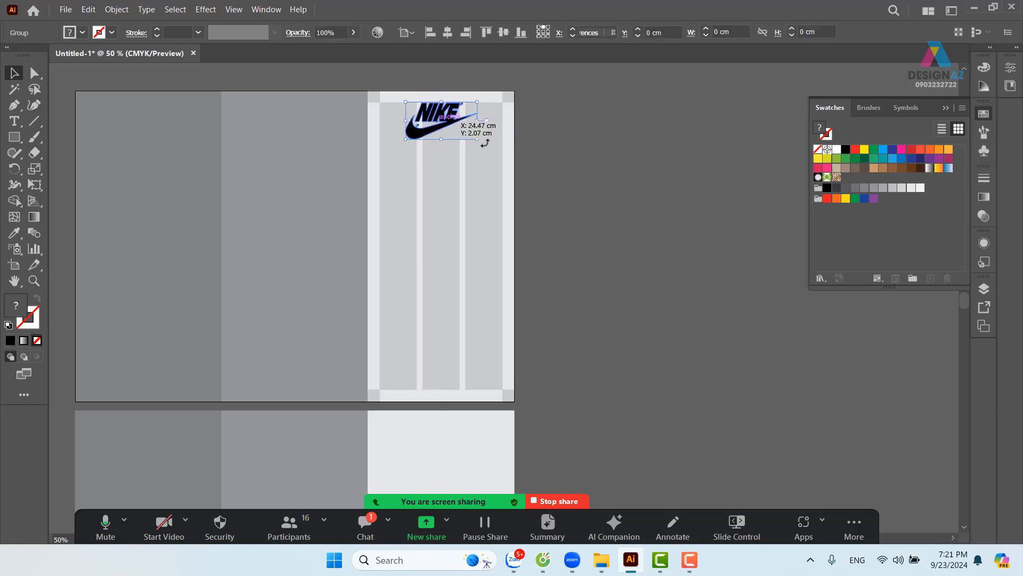
drag(475, 152, 521, 231)
click(622, 222)
key(z)
drag(458, 179, 505, 212)
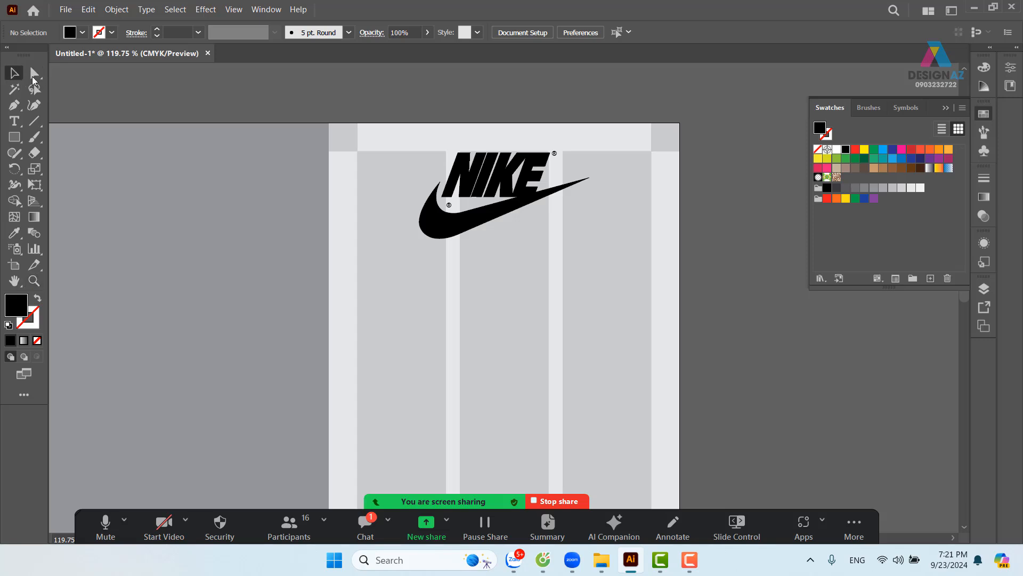
drag(445, 155, 576, 254)
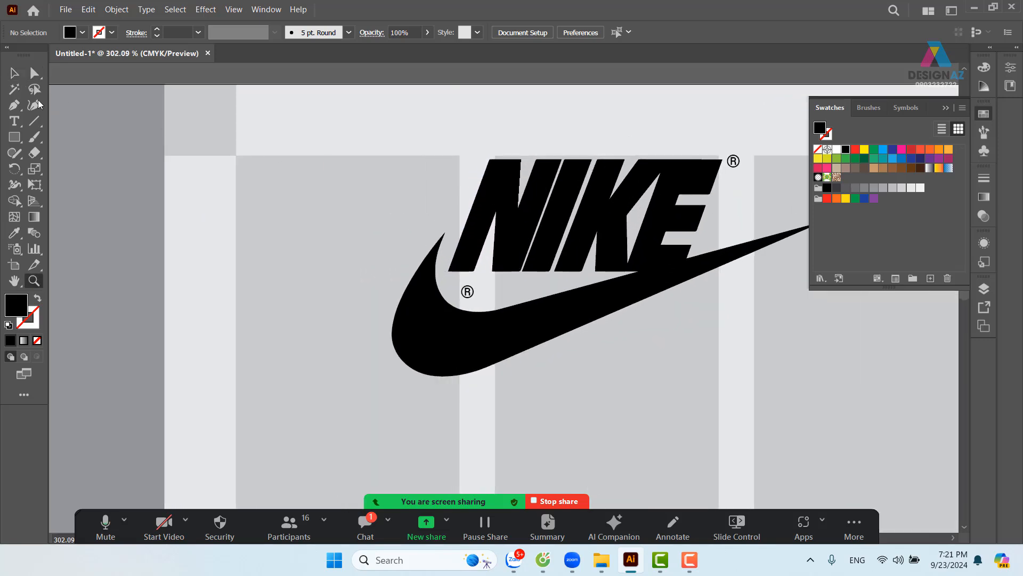
click(14, 72)
drag(564, 203, 573, 204)
key(ctrl+z)
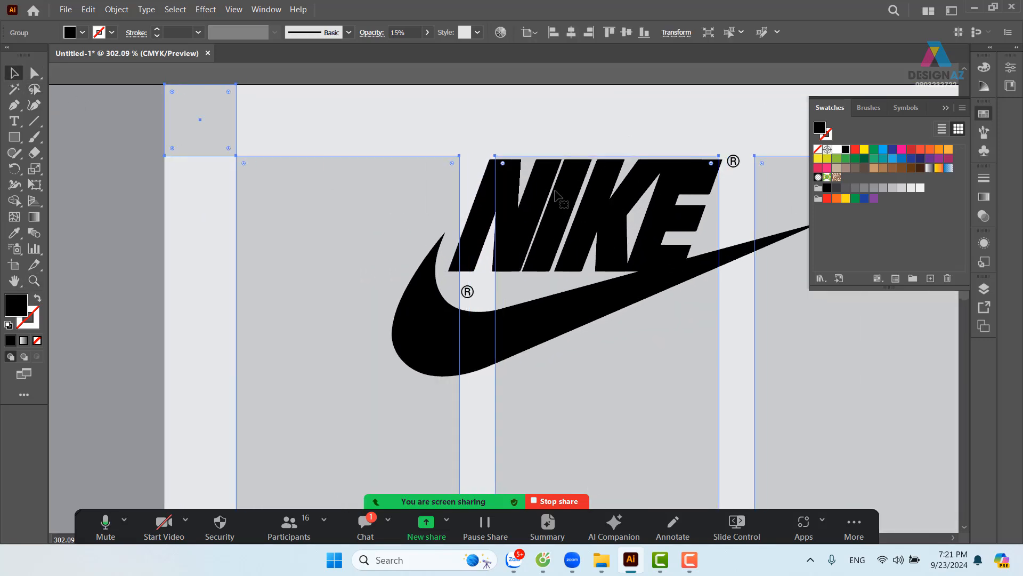
Move the Nike logo slightly so the top of its lettering meets the grid's upper margin
drag(555, 159, 516, 212)
click(539, 111)
click(447, 310)
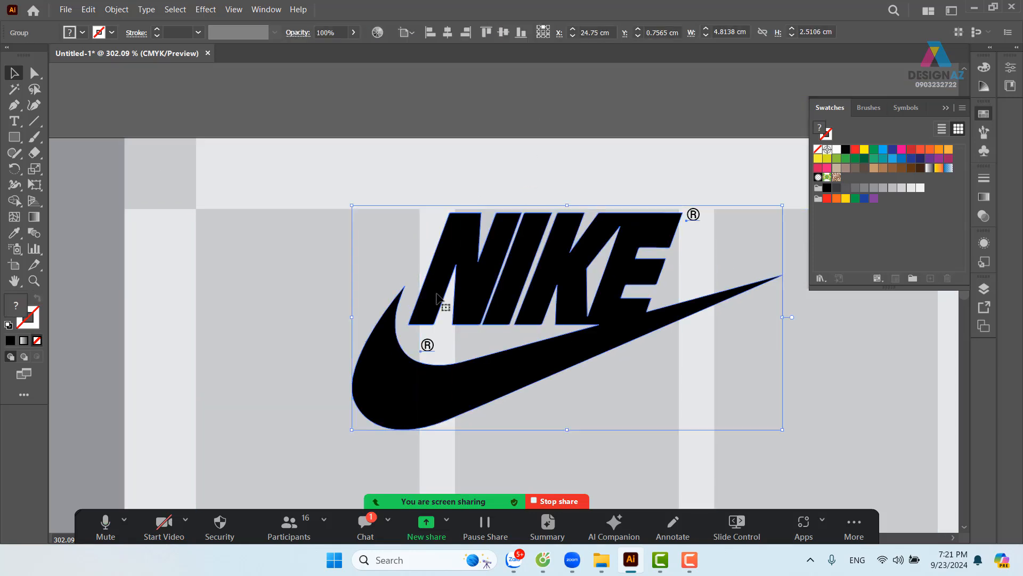
drag(446, 286, 451, 278)
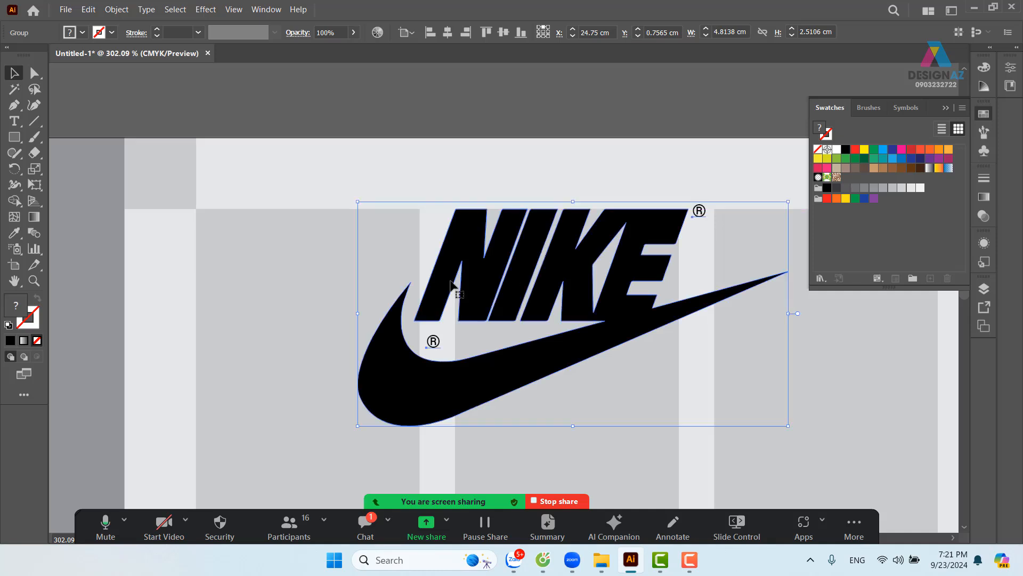
drag(608, 324, 556, 228)
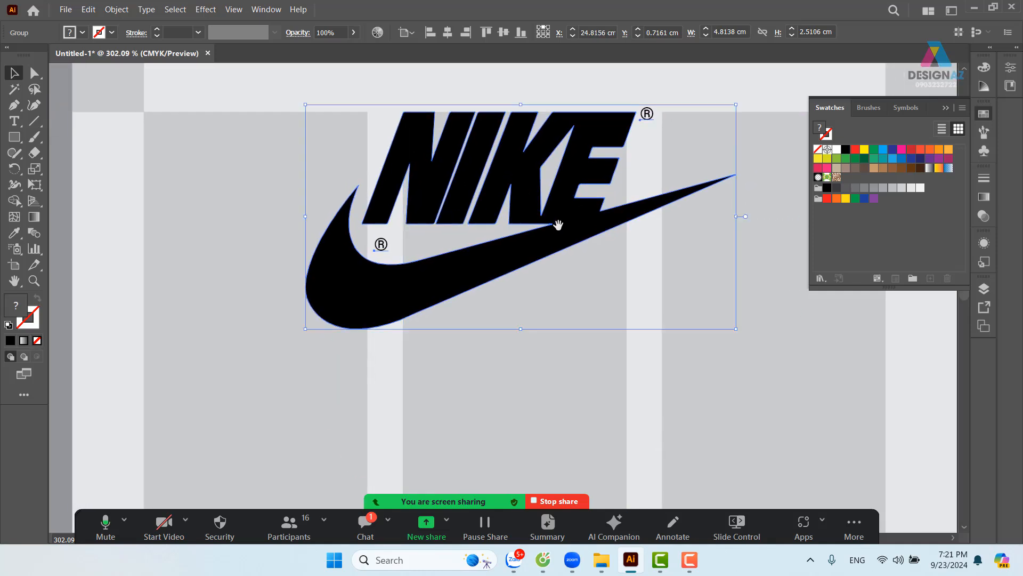
key(ctrl+1)
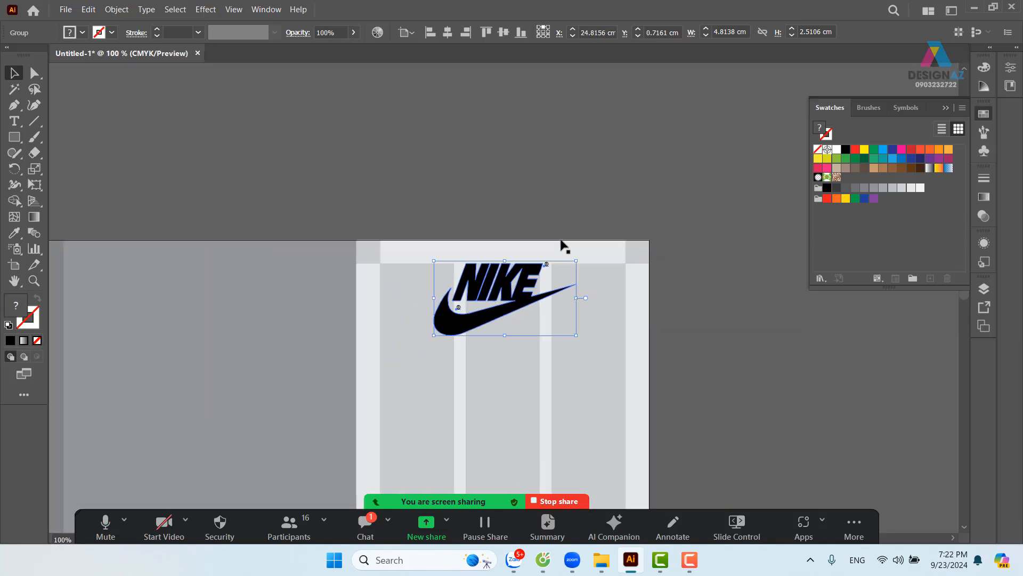
Center the Nike logo horizontally against the light background column
shift+click(565, 246)
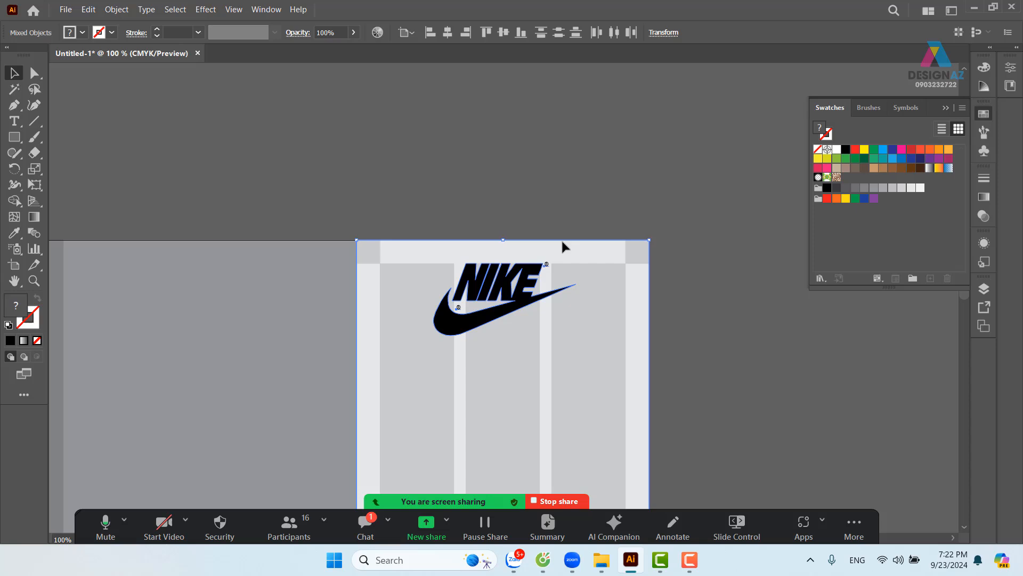
click(449, 35)
drag(670, 309, 644, 159)
key(ctrl+minus)
key(ctrl+minus)
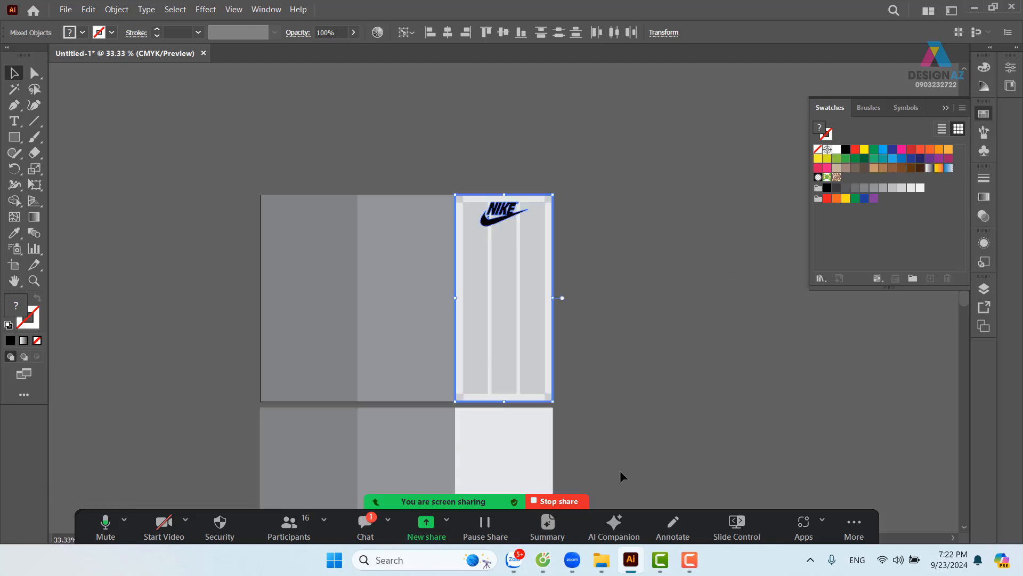
Start placing an image and look through the photos in the nike folder for a suitable picture
click(65, 10)
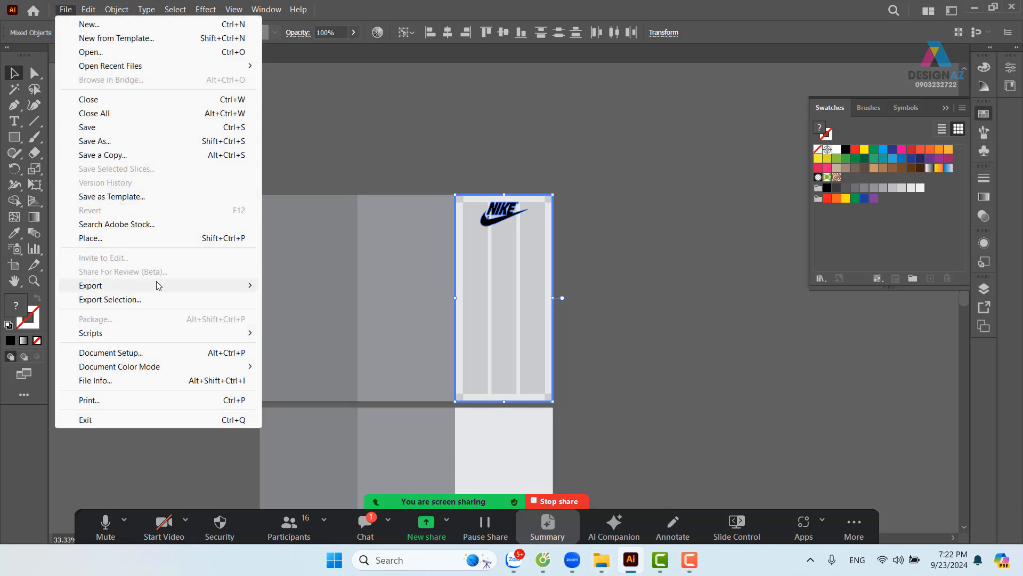
click(183, 238)
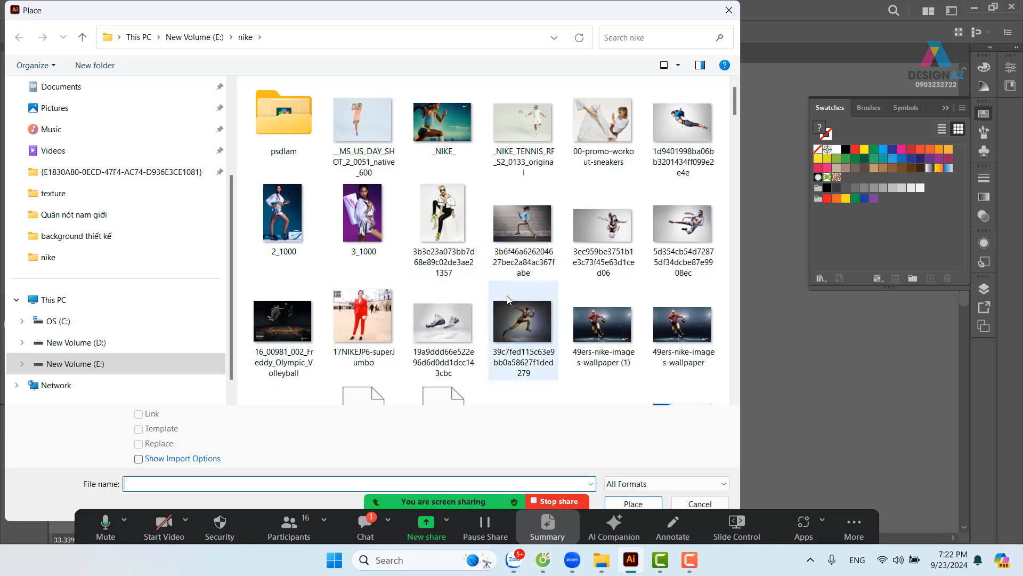
scroll(509, 294, down, 10)
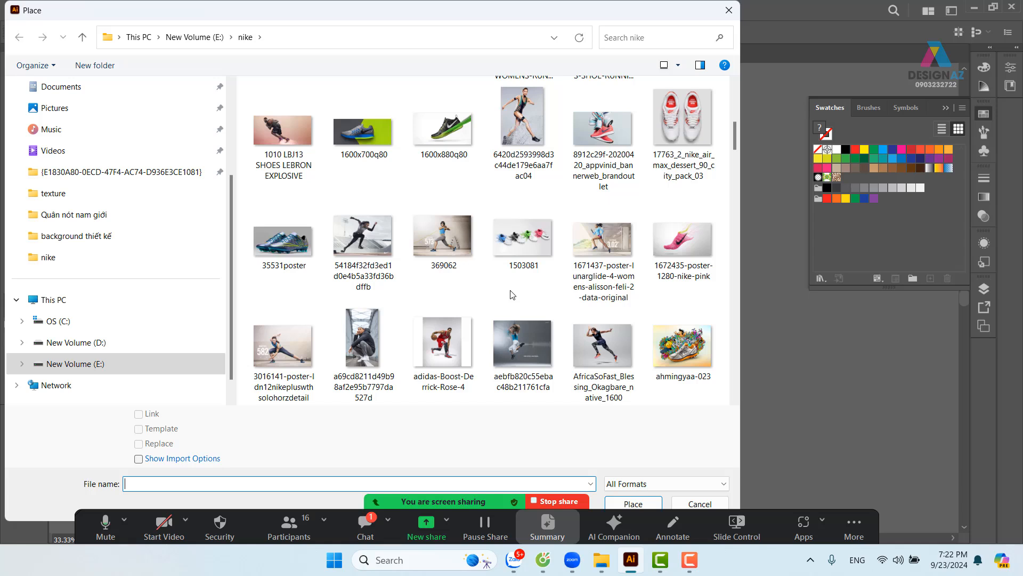
scroll(512, 295, down, 3)
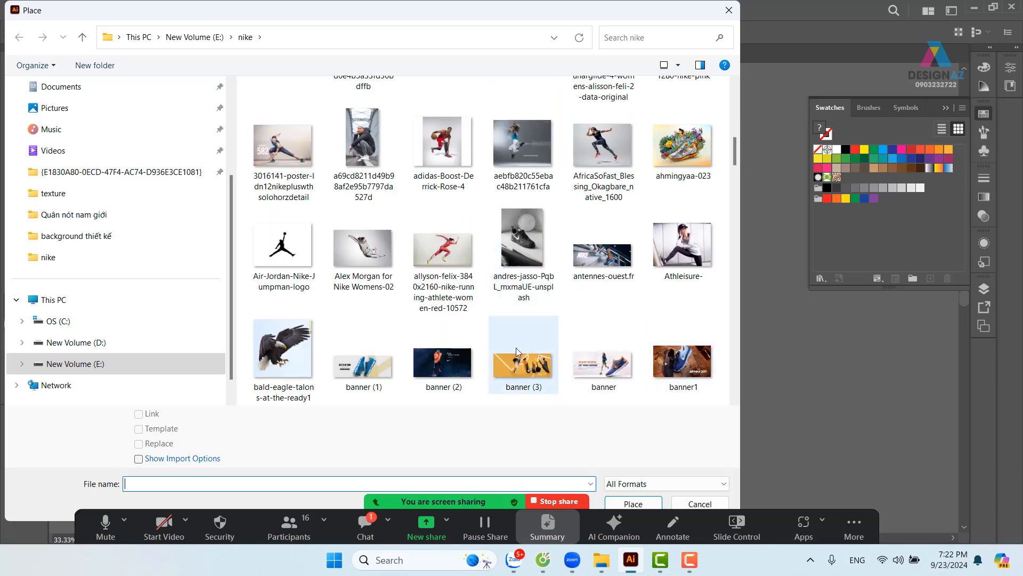
scroll(476, 374, down, 3)
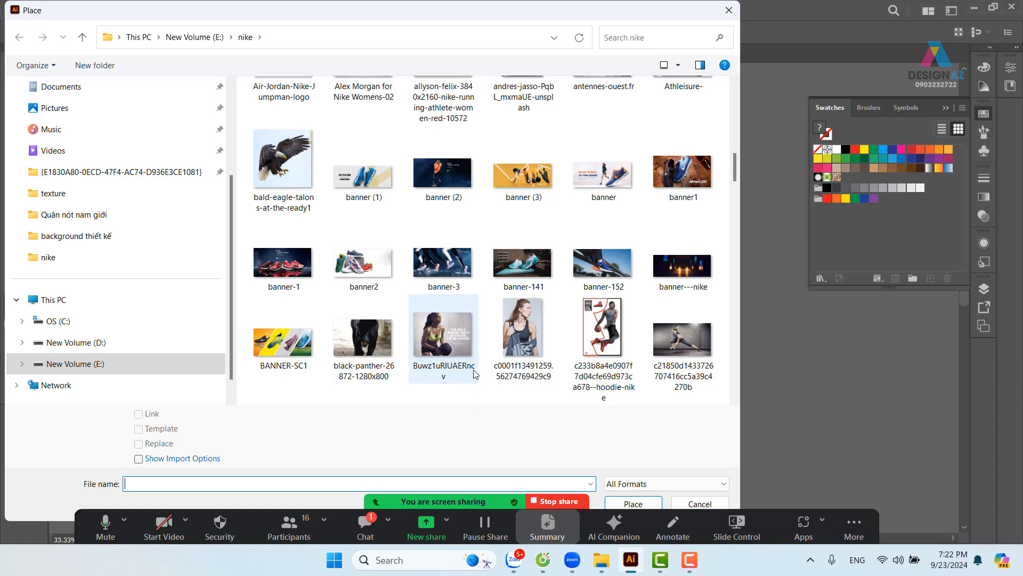
scroll(516, 346, down, 3)
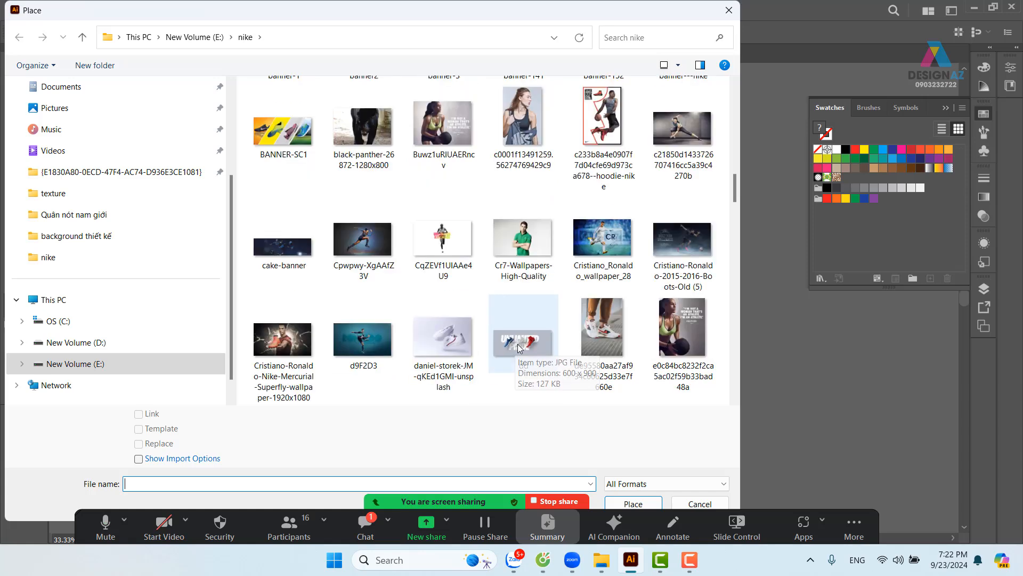
scroll(518, 347, down, 3)
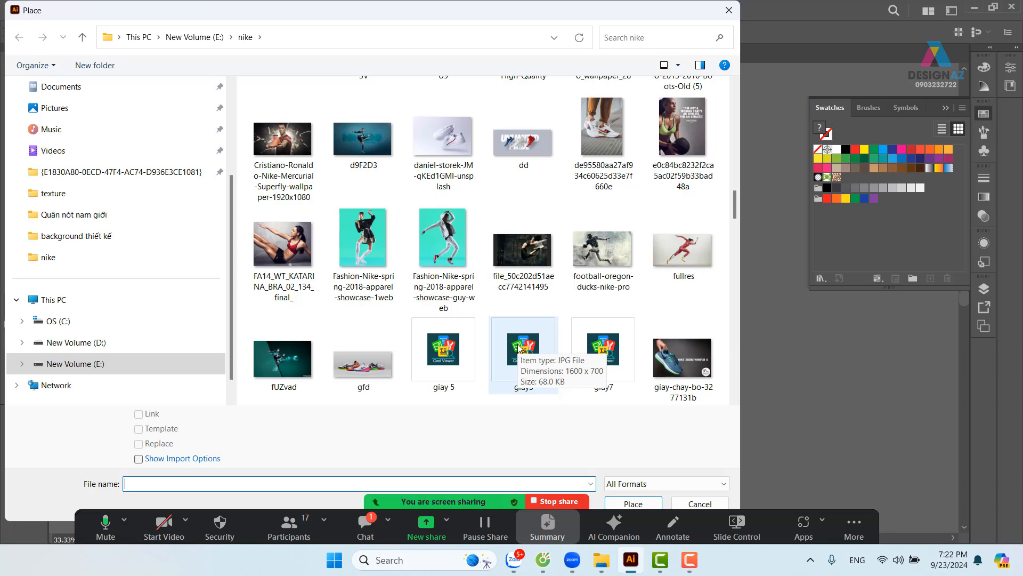
scroll(519, 347, down, 3)
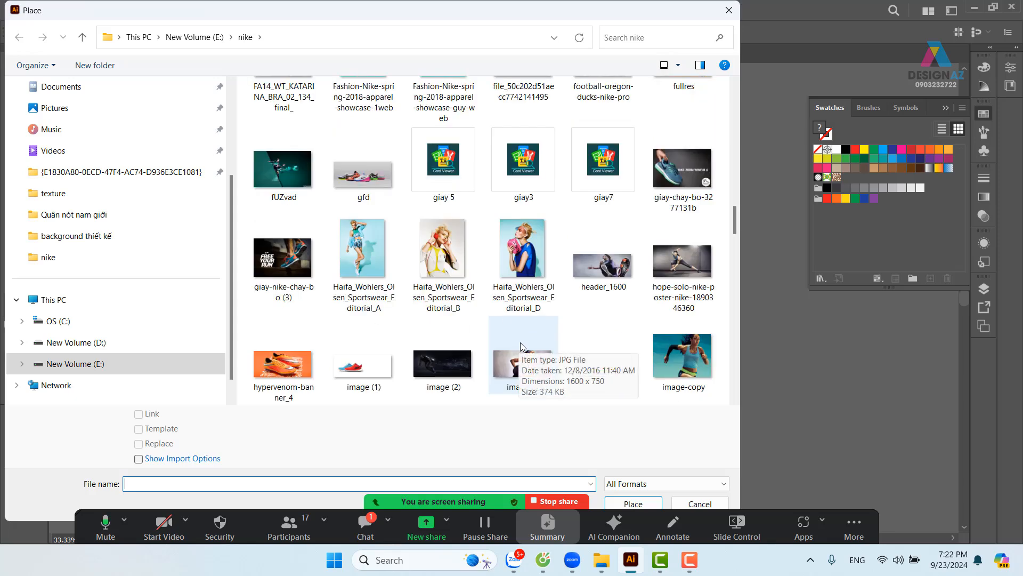
scroll(521, 352, down, 3)
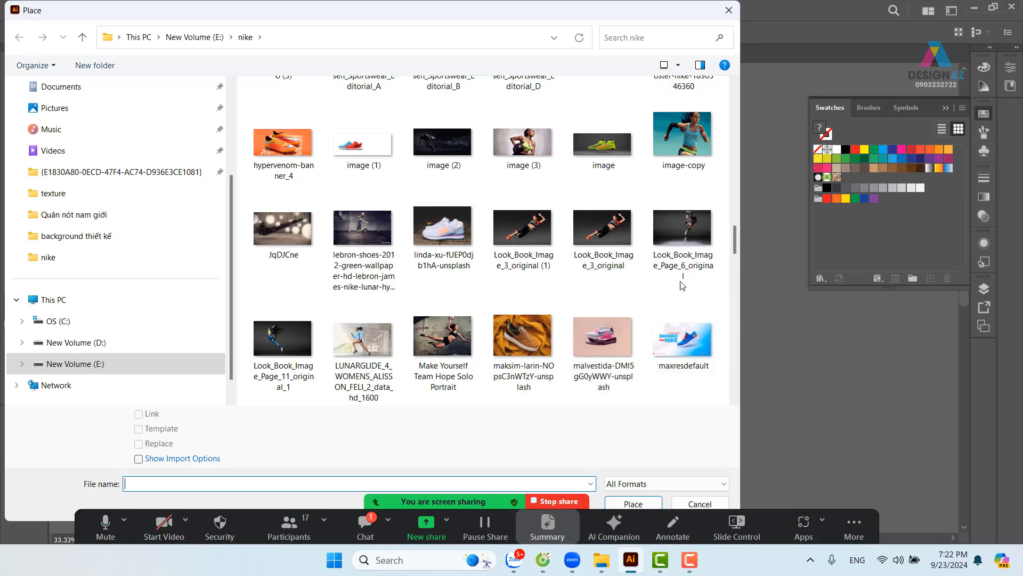
scroll(524, 204, up, 5)
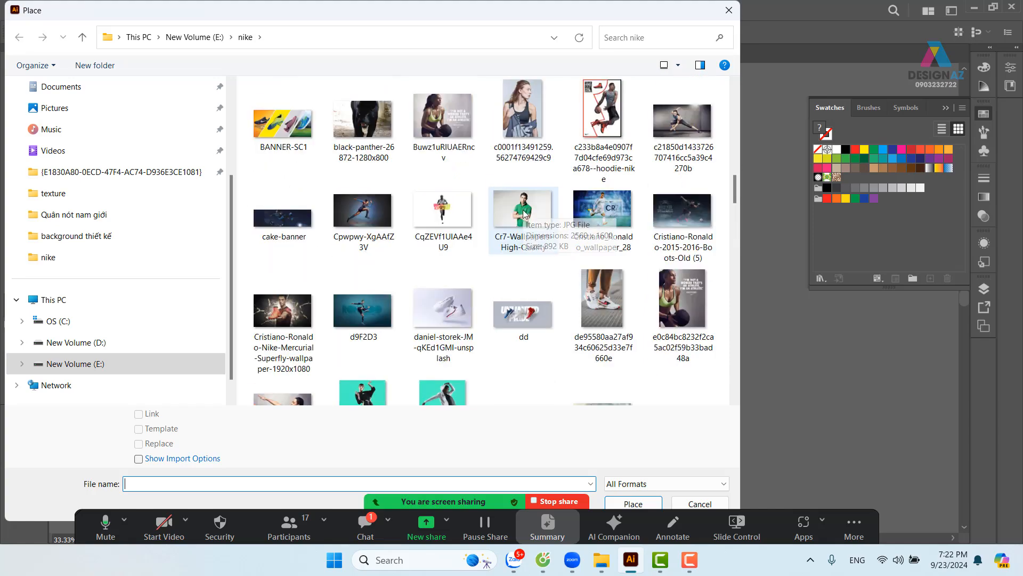
scroll(526, 219, down, 8)
scroll(526, 228, down, 5)
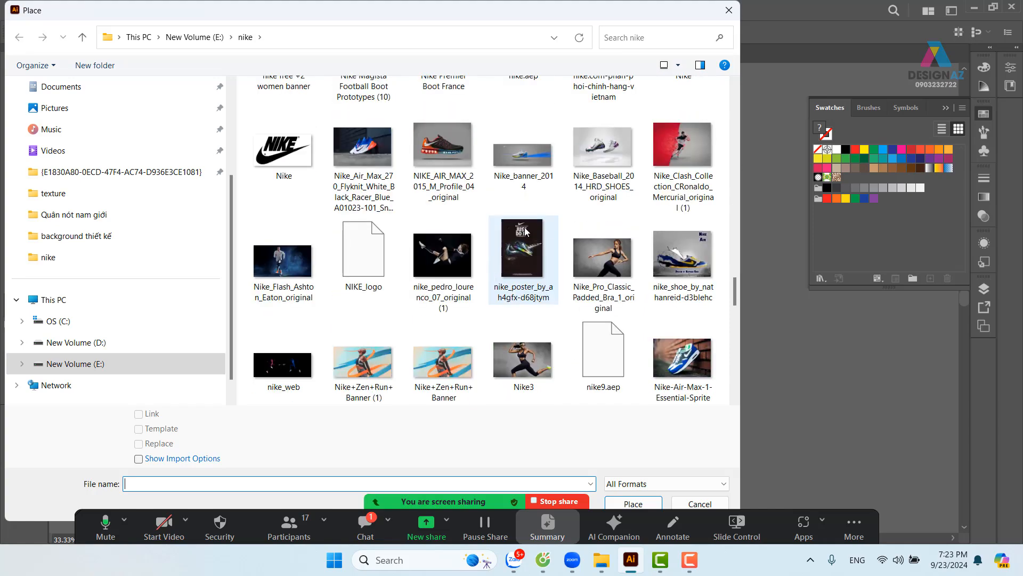
scroll(525, 232, down, 5)
scroll(525, 232, up, 3)
scroll(526, 234, down, 3)
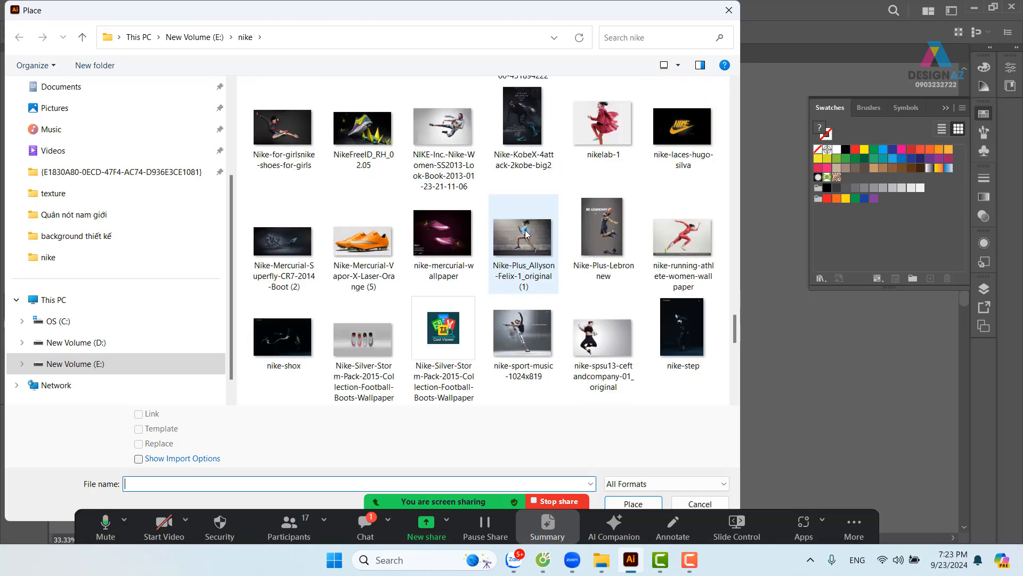
scroll(525, 234, down, 3)
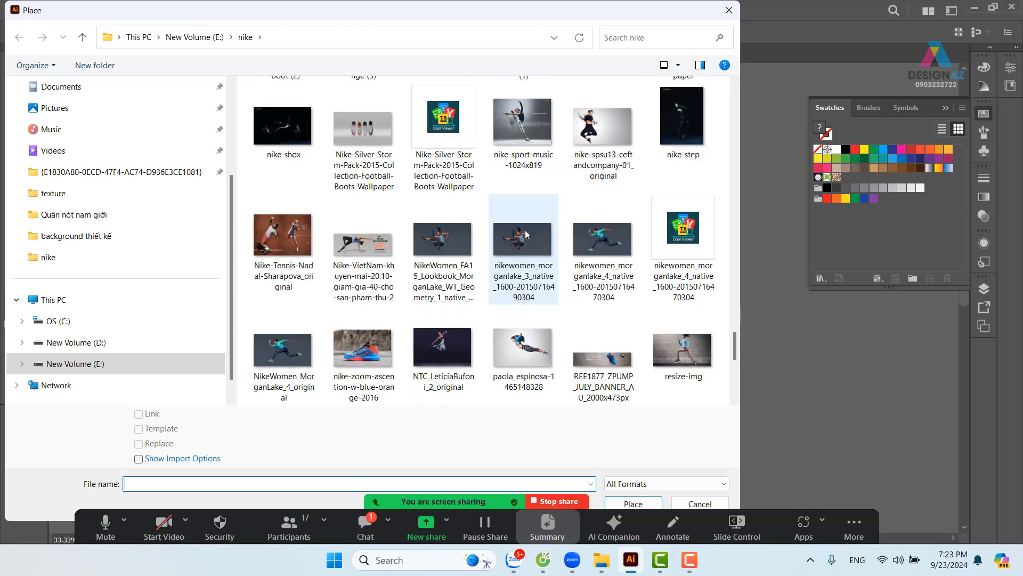
scroll(526, 235, down, 3)
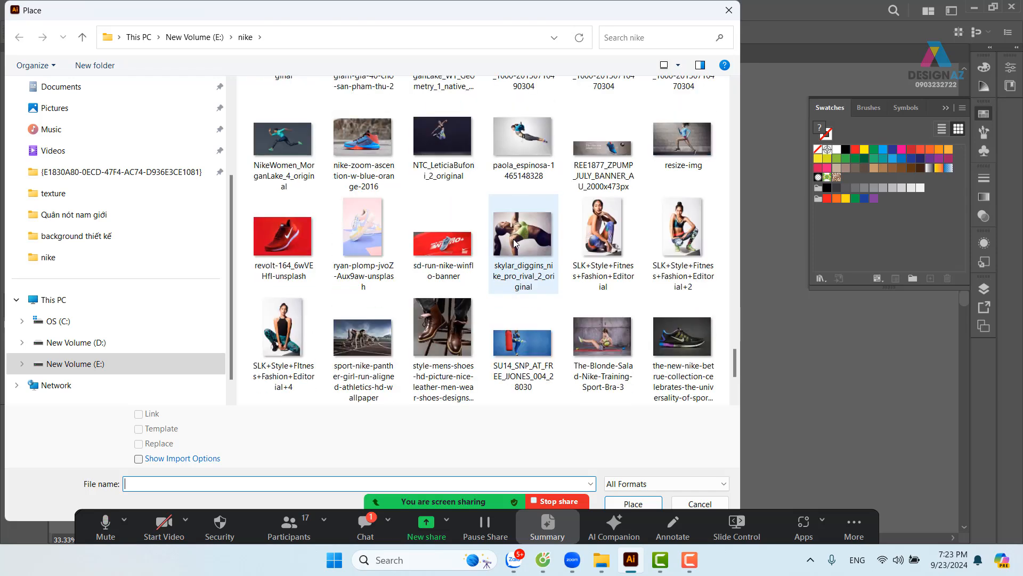
Switch to the Zoom participant list, mute all participants while still allowing them to unmute themselves, and minimize the list
click(301, 537)
click(534, 372)
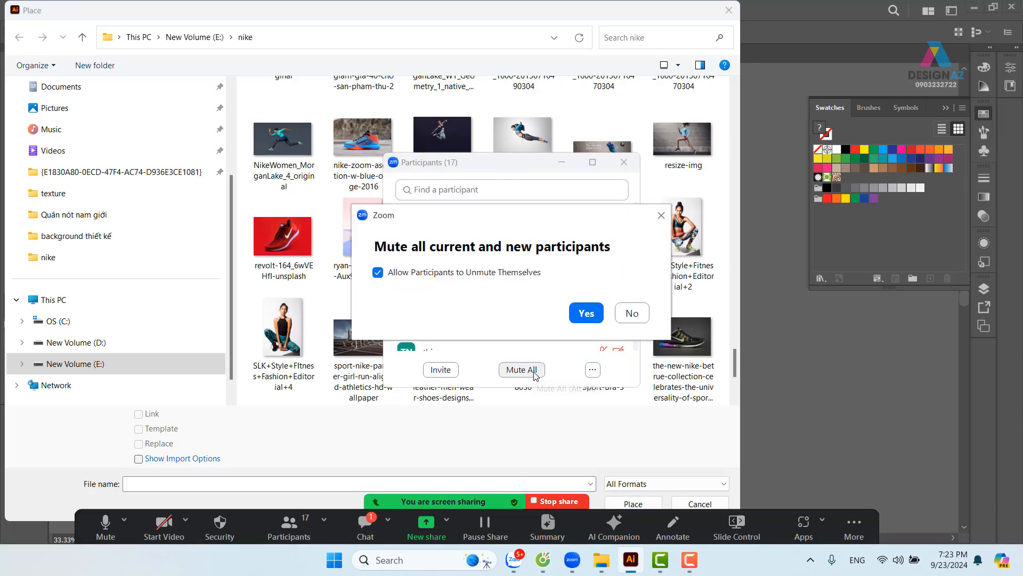
click(586, 313)
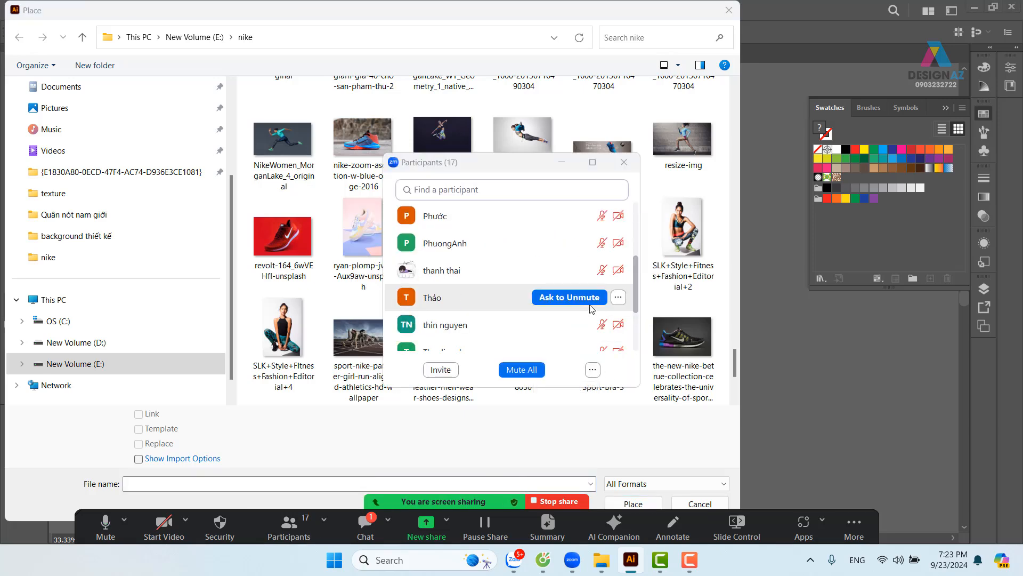
click(563, 163)
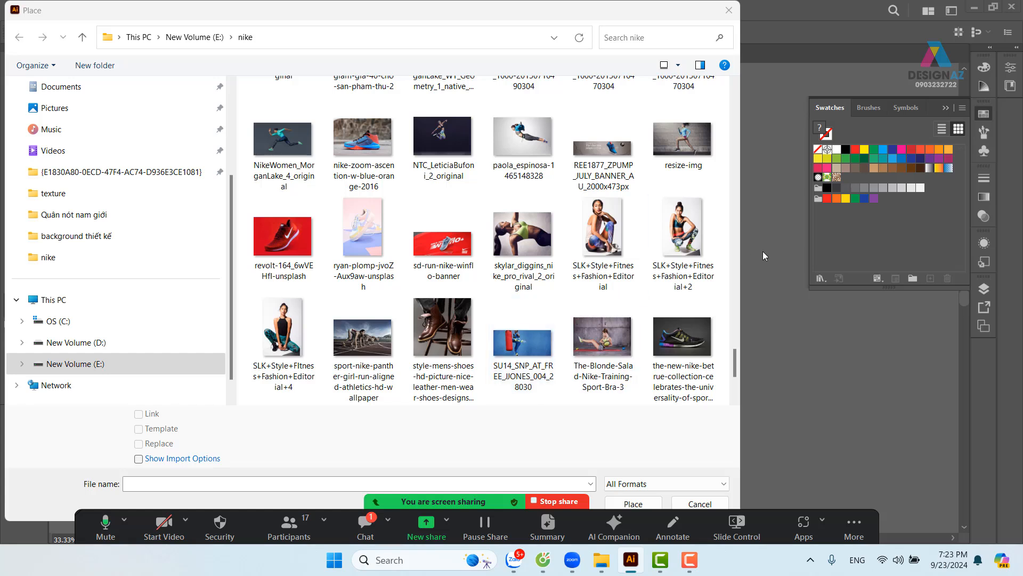
Place the photo SLK+Style+Fitness+Fashion+Editorial as a linked image over the right edge of the upper artboard
click(613, 240)
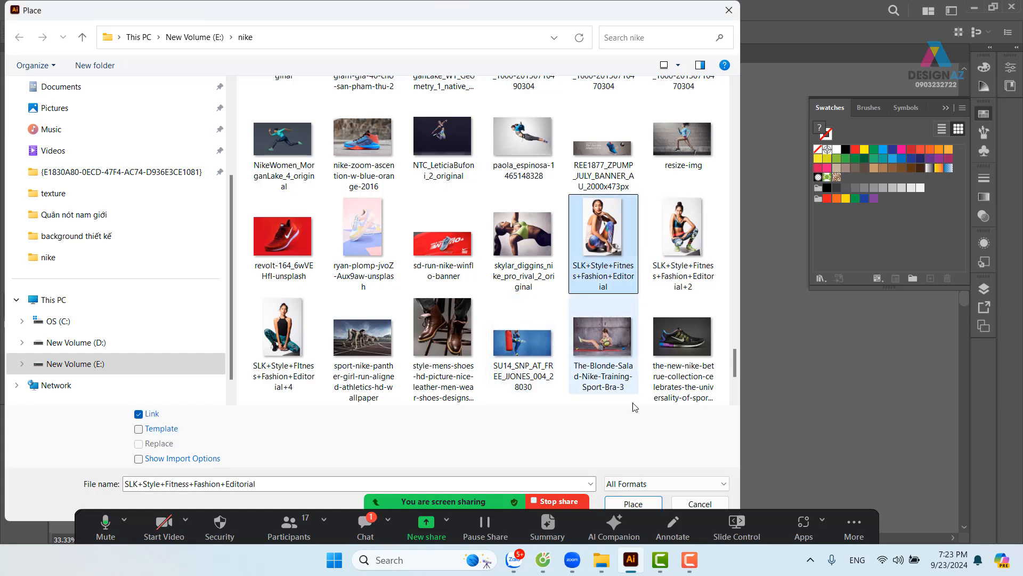
click(633, 503)
drag(704, 352, 671, 312)
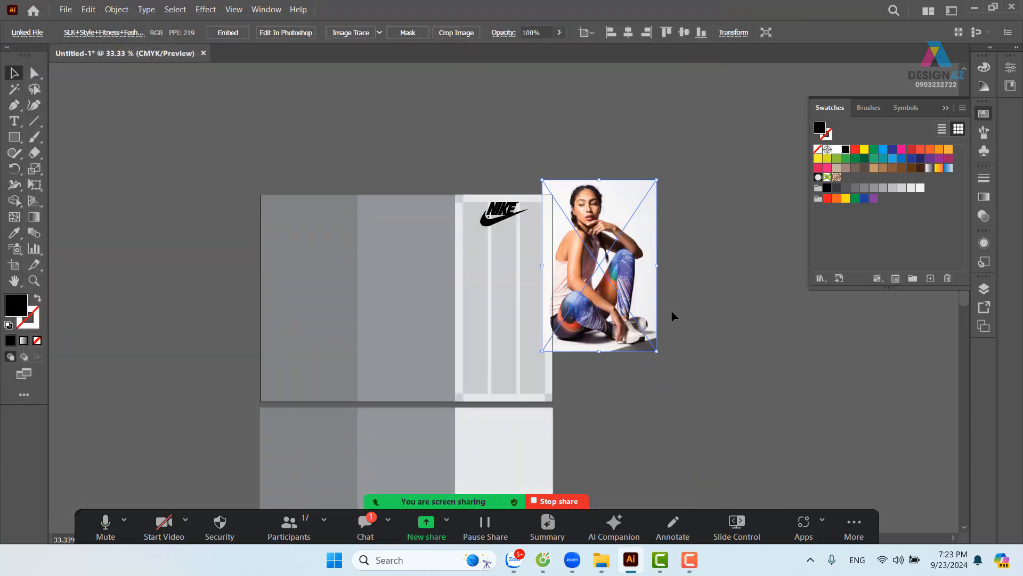
click(693, 272)
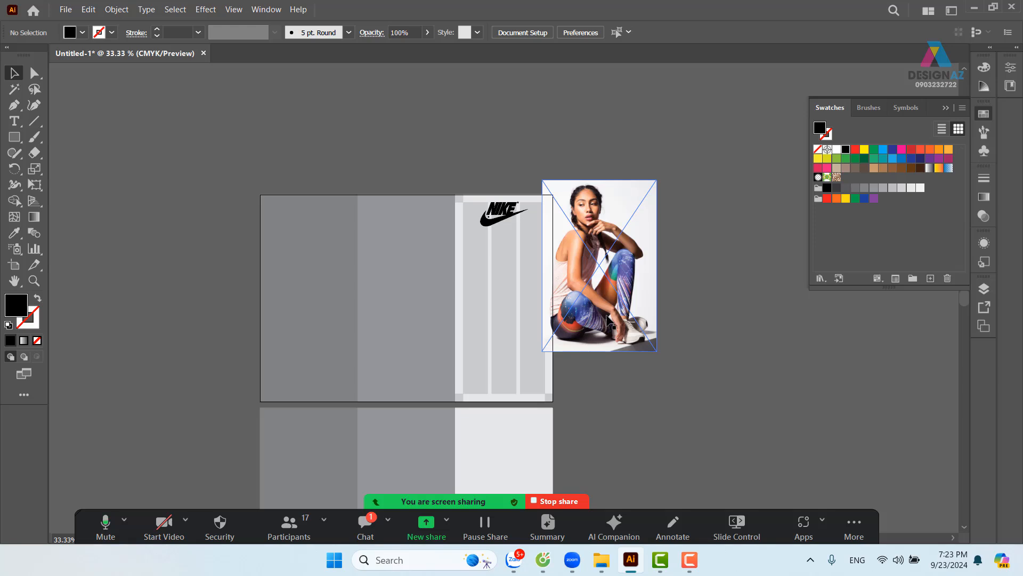
Move the placed photo just outside the upper artboard's right edge, with its top level with the artboard's top
drag(609, 319, 630, 323)
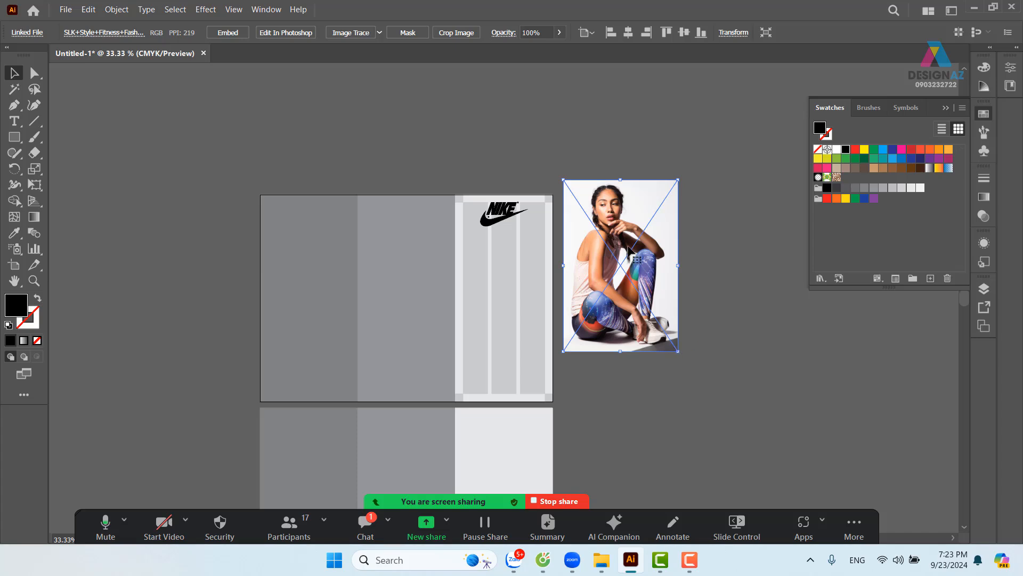
drag(631, 327, 620, 338)
drag(595, 296, 602, 297)
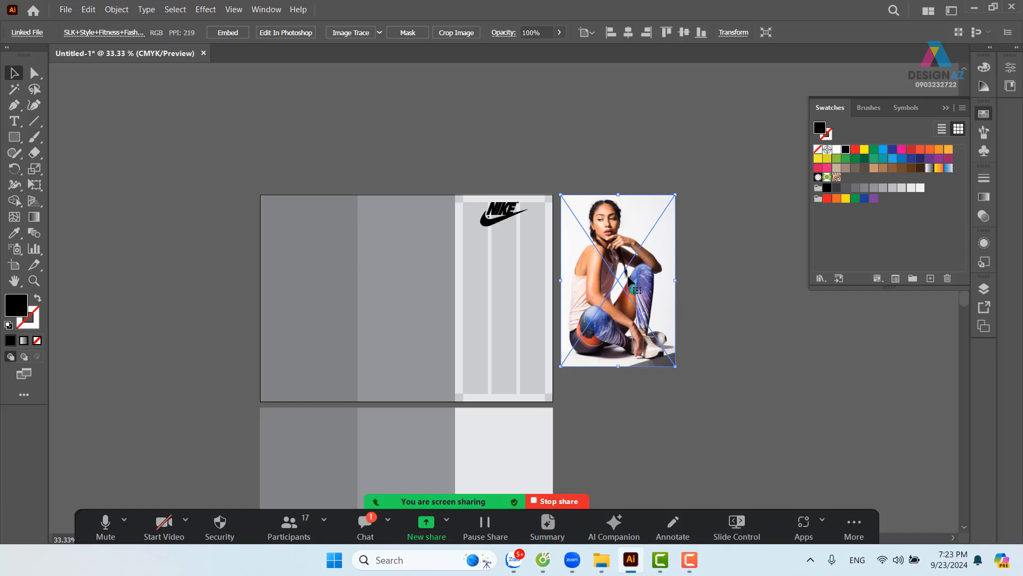
Examine the placed photo's detail at 200% zoom, from the woman's face down to her leggings and shoes
scroll(629, 278, up, 5)
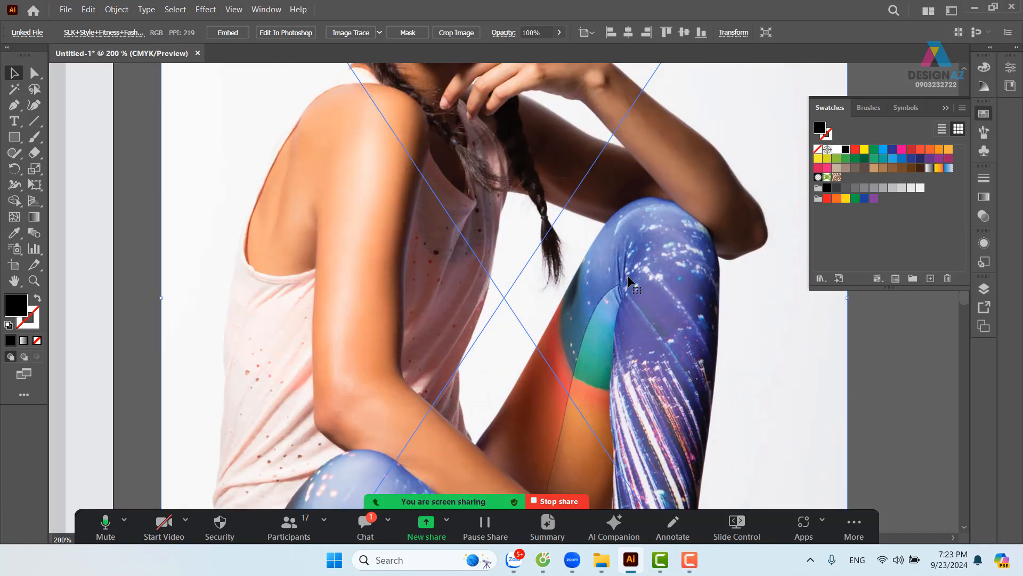
scroll(429, 261, up, 6)
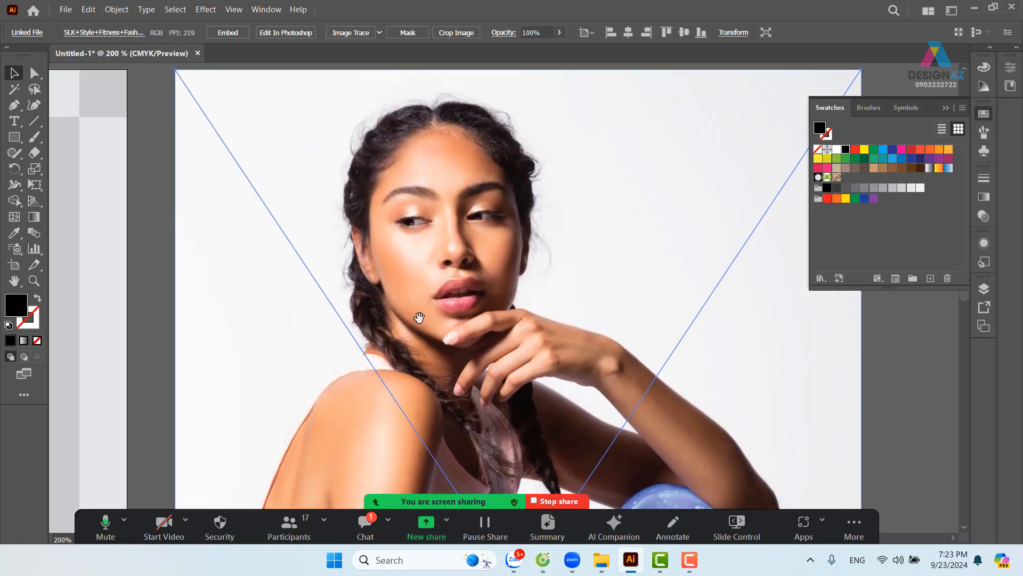
scroll(423, 276, down, 5)
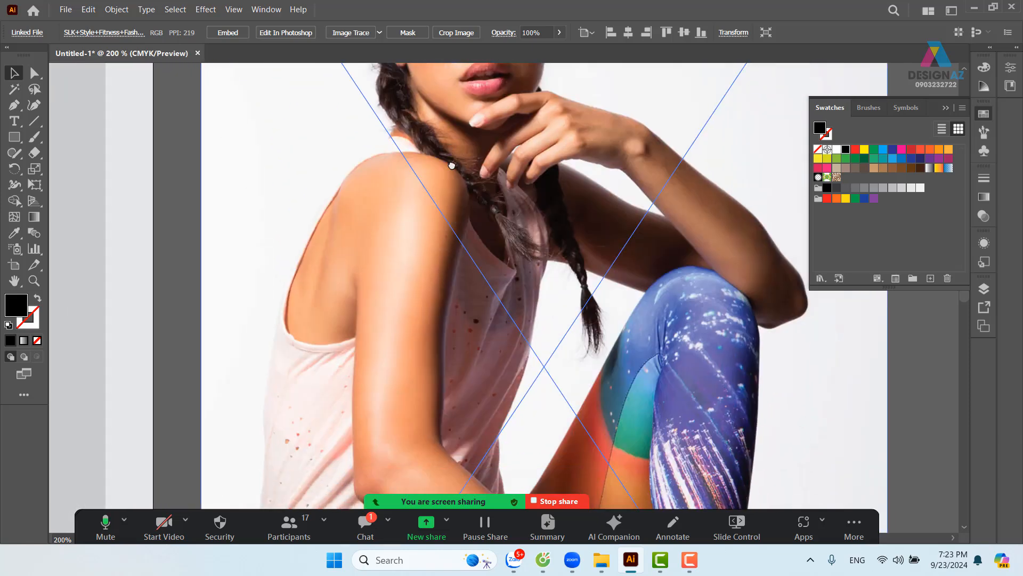
drag(447, 261, 436, 318)
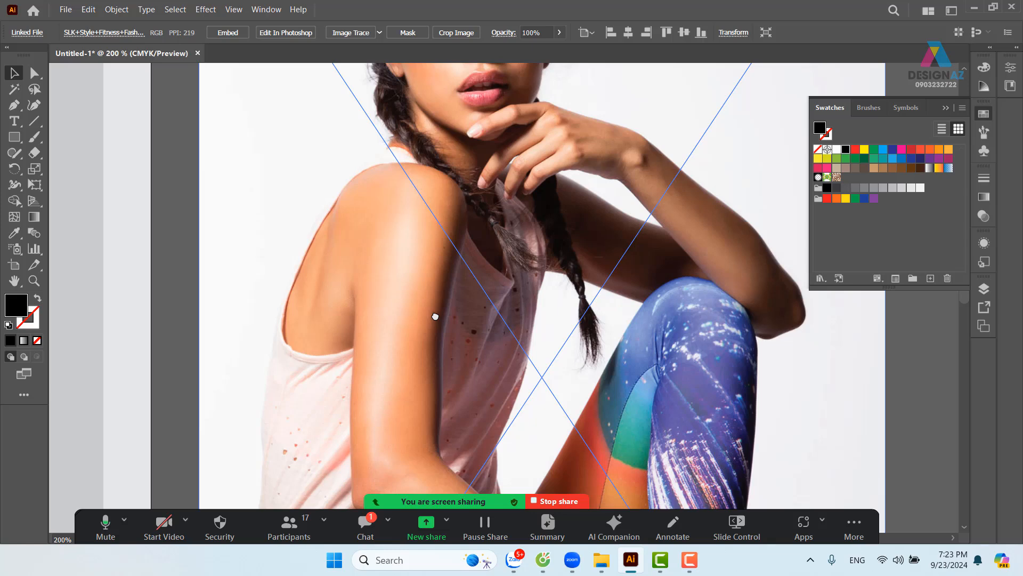
scroll(436, 317, down, 5)
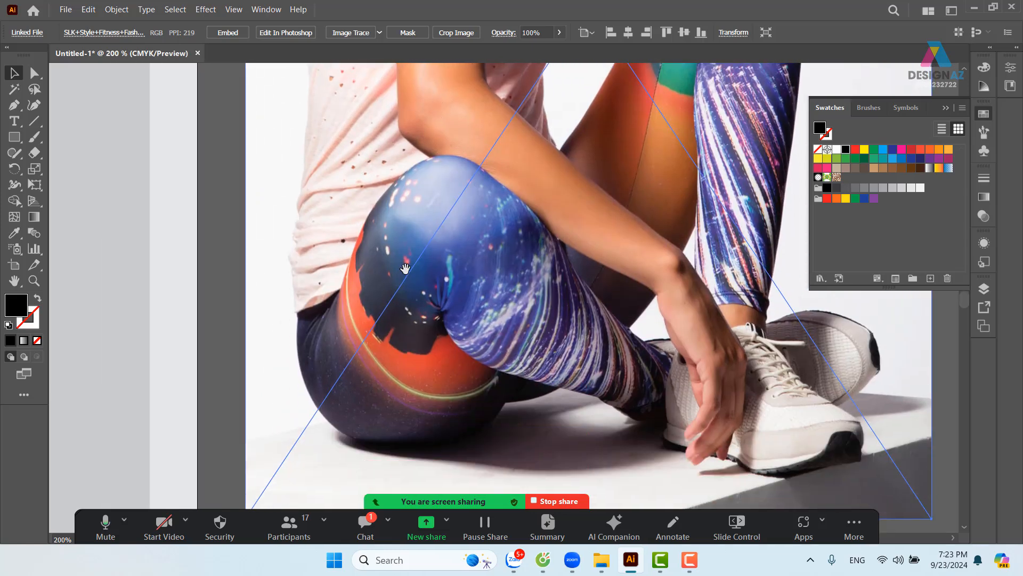
drag(462, 336, 390, 253)
drag(438, 228, 429, 325)
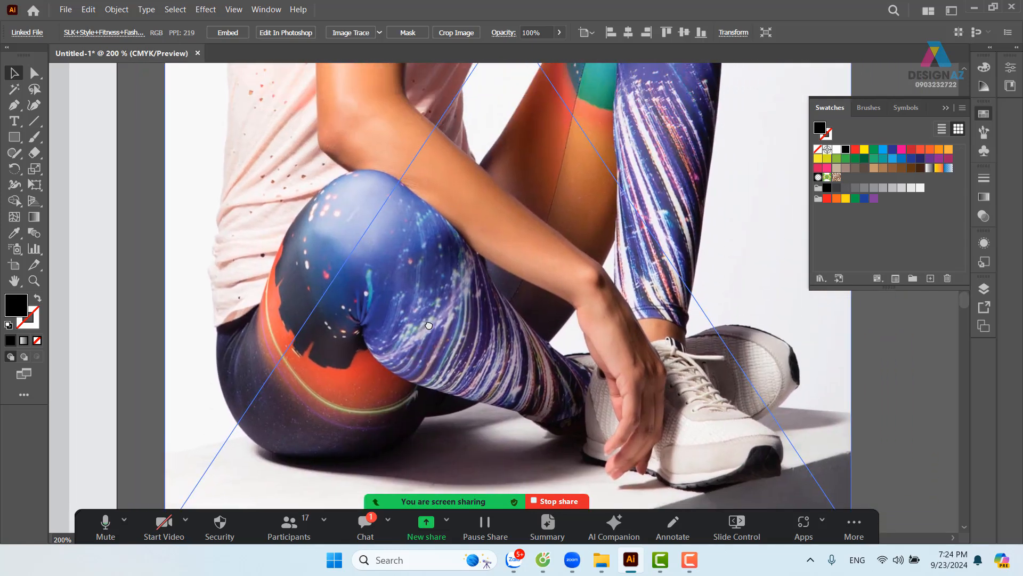
Draw a black rectangle about 13.3 cm tall from the upper artboard's top edge, over the Nike logo in the right column
key(ctrl+minus)
key(ctrl+minus)
key(ctrl+minus)
key(ctrl+minus)
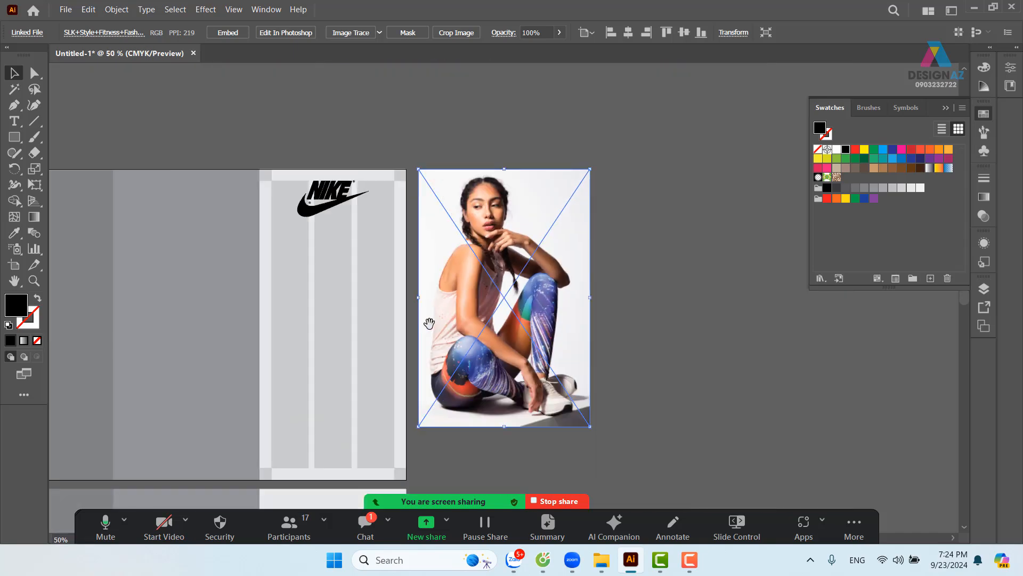
drag(492, 350, 496, 329)
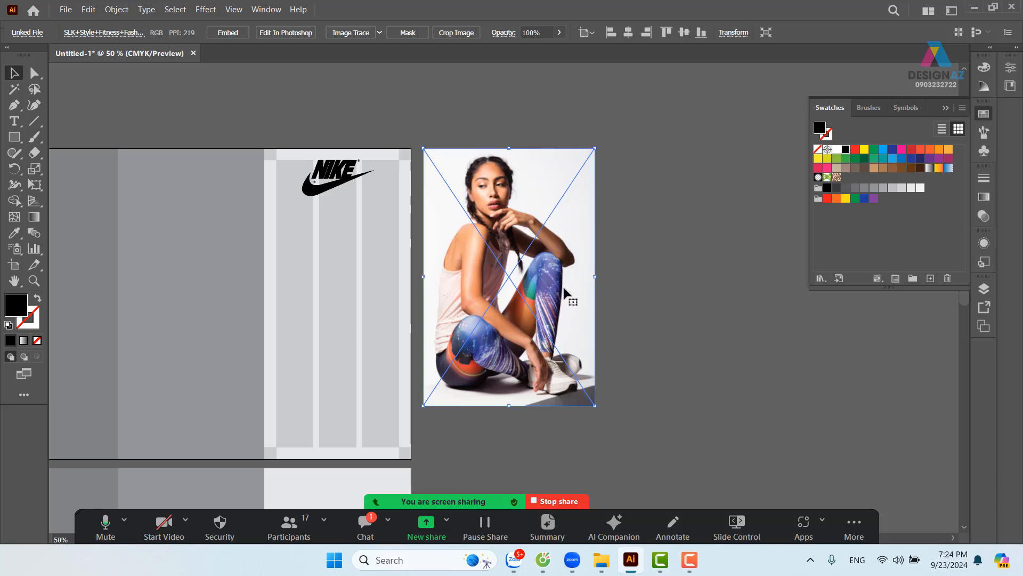
drag(438, 306, 476, 303)
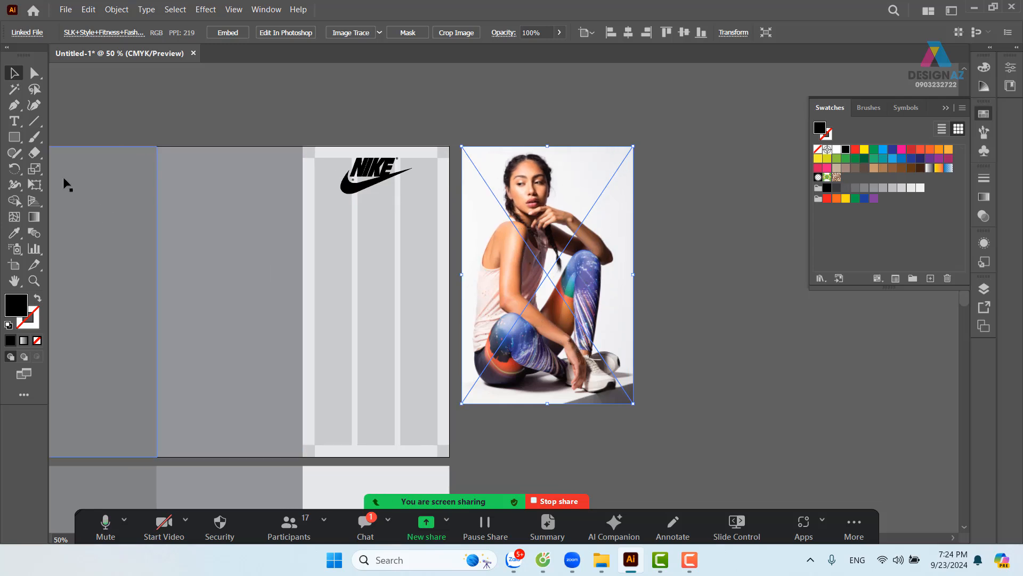
click(15, 137)
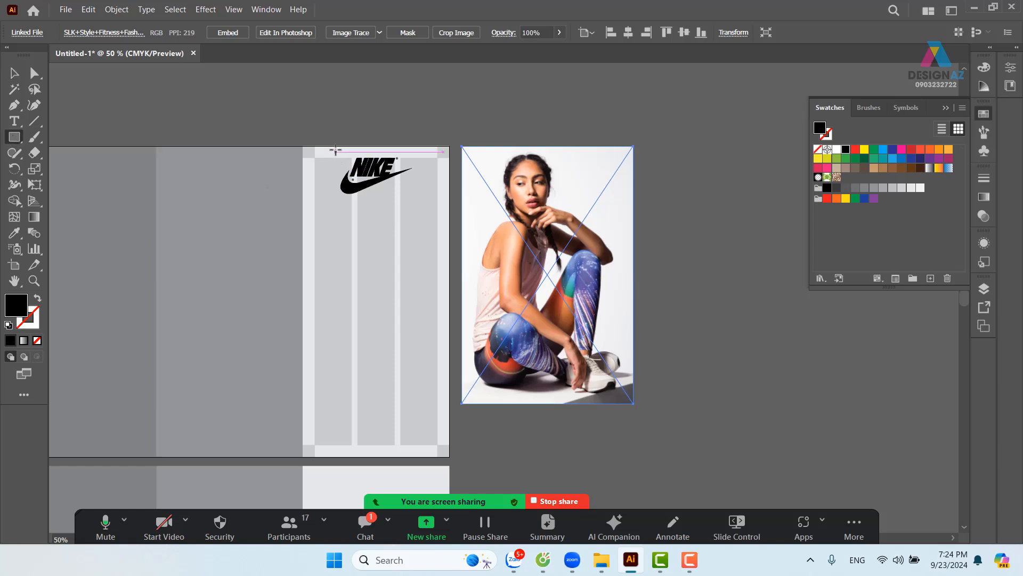
drag(335, 146, 417, 344)
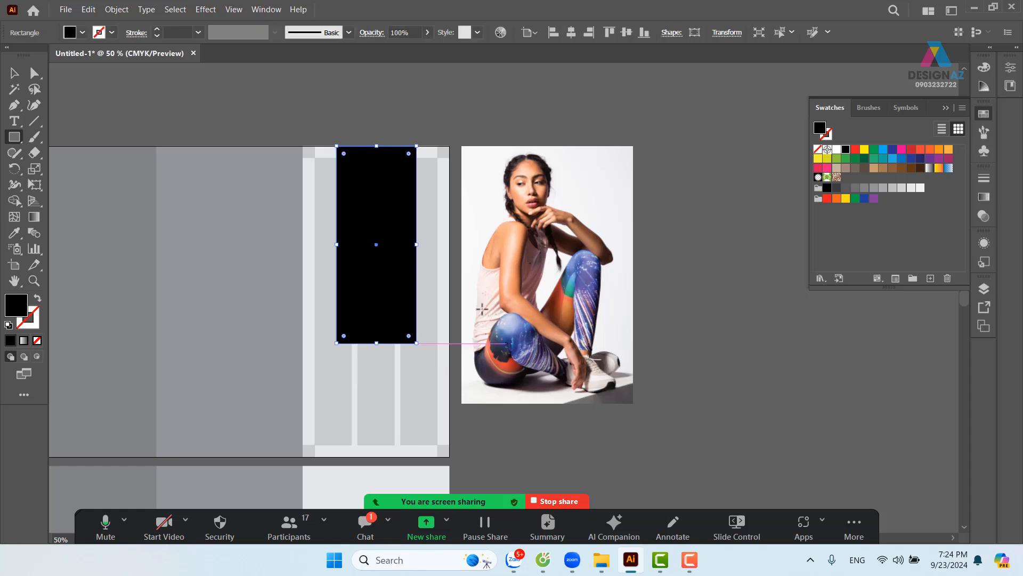
Snap the black rectangle to the right column's left edge and stretch it to the full 9.9 cm column width
key(z)
drag(302, 132, 375, 187)
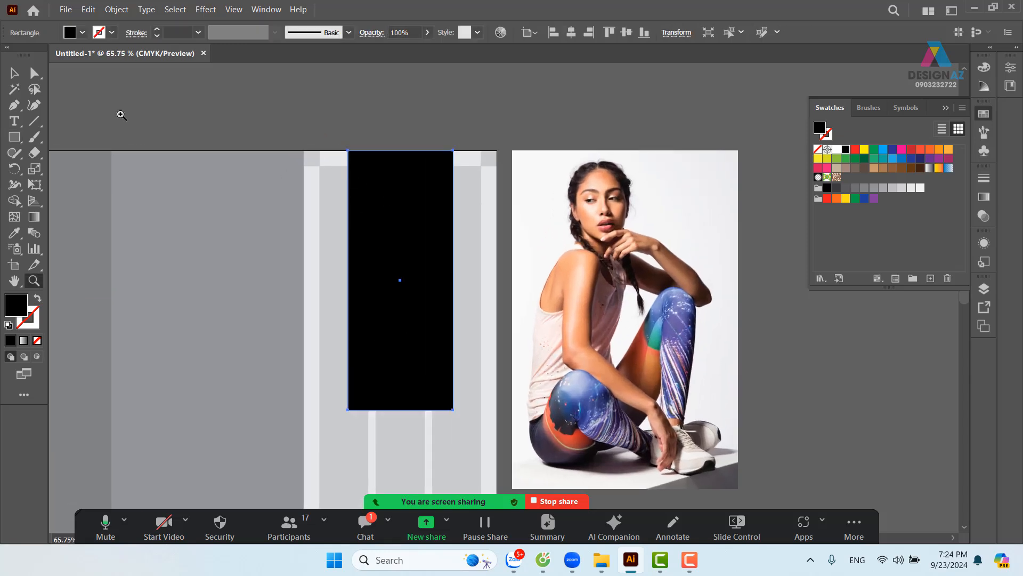
click(17, 75)
click(139, 98)
drag(405, 226, 363, 230)
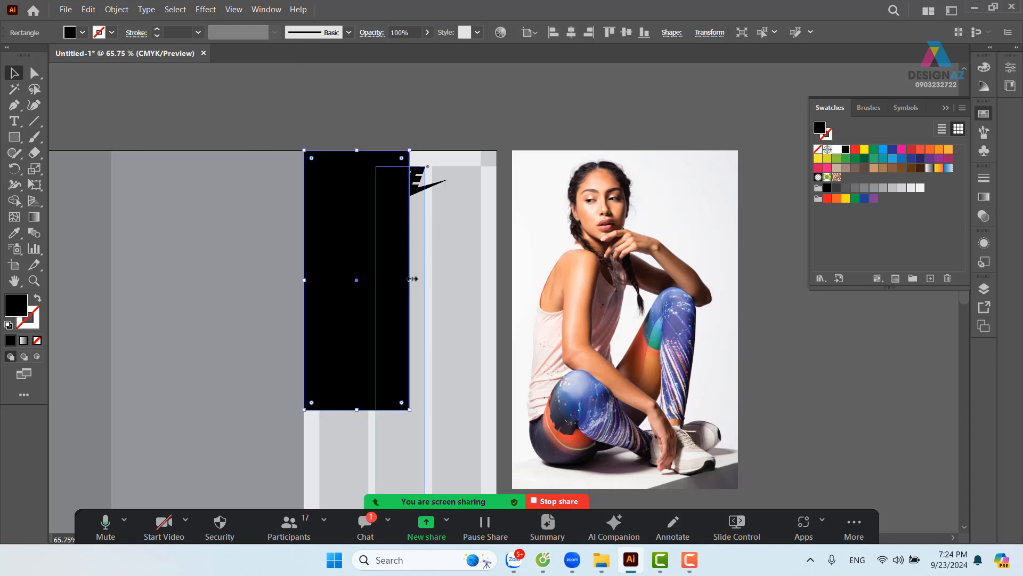
drag(413, 279, 497, 279)
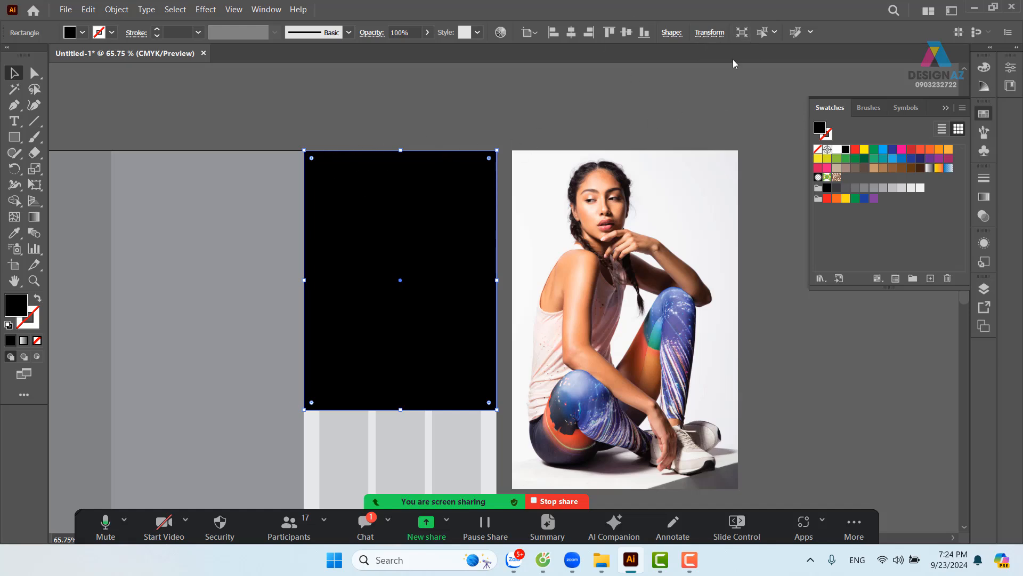
Divide the black rectangle's width by the golden ratio to make it 6.1187 cm wide, centred in the column
click(709, 33)
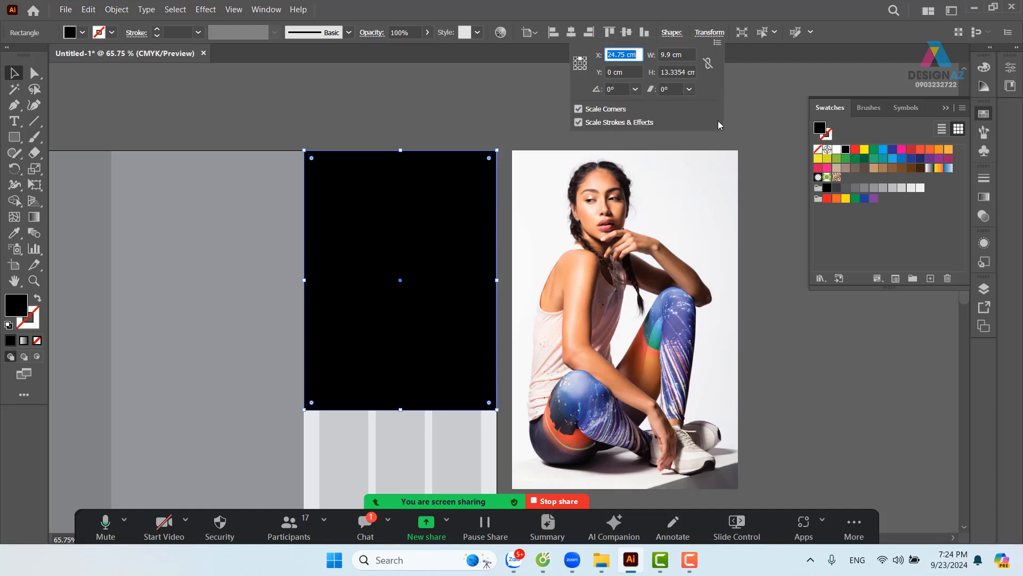
click(691, 55)
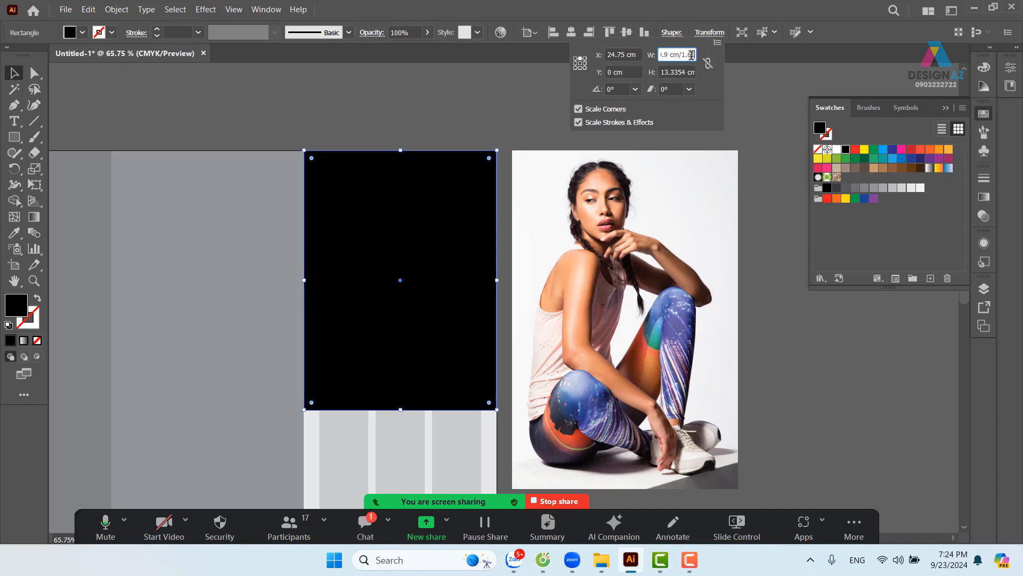
key(Return)
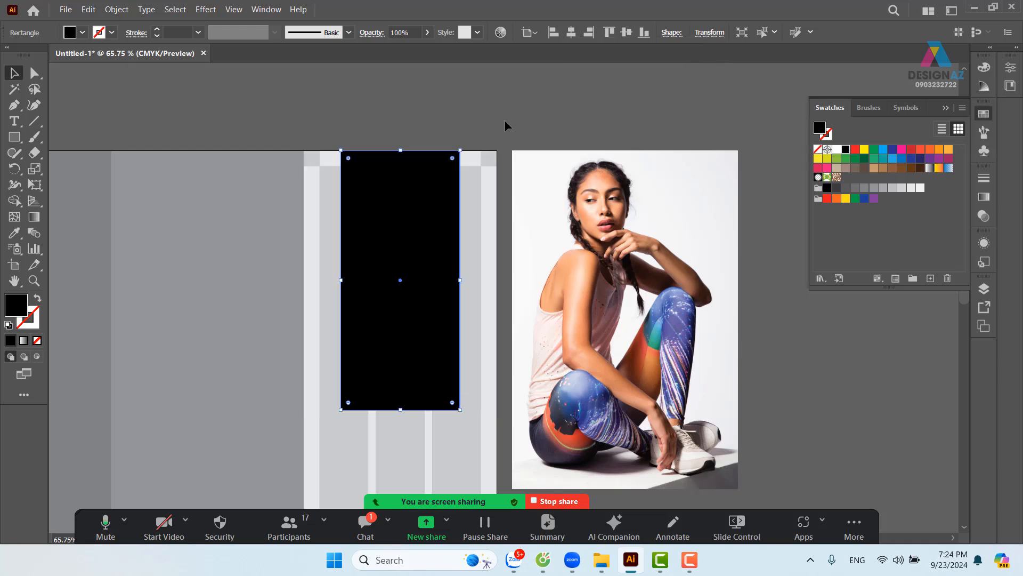
Move the woman's photo onto the right column behind the black rectangle and scale it down proportionally to about 9.4 cm wide
drag(437, 328, 482, 298)
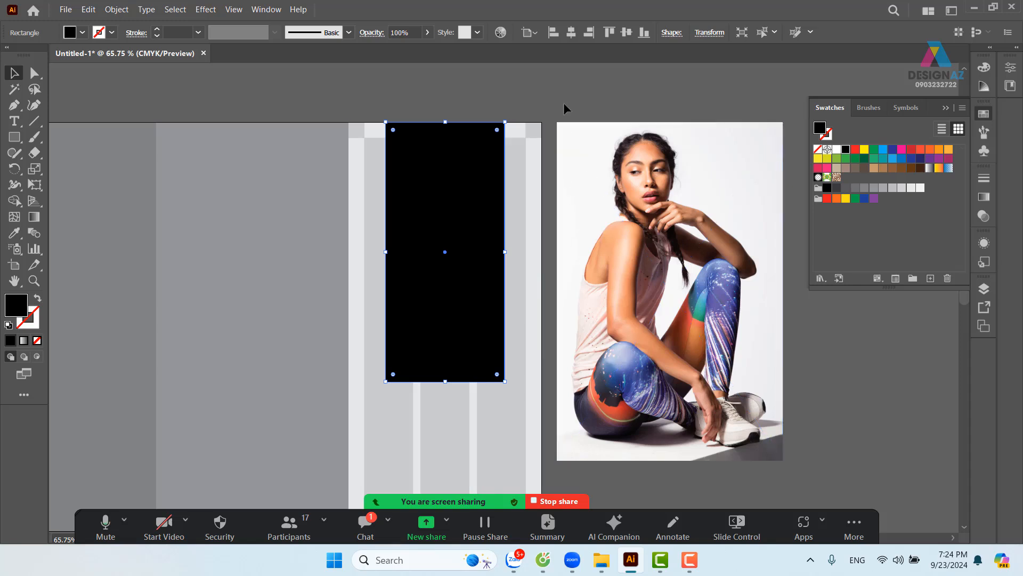
click(610, 88)
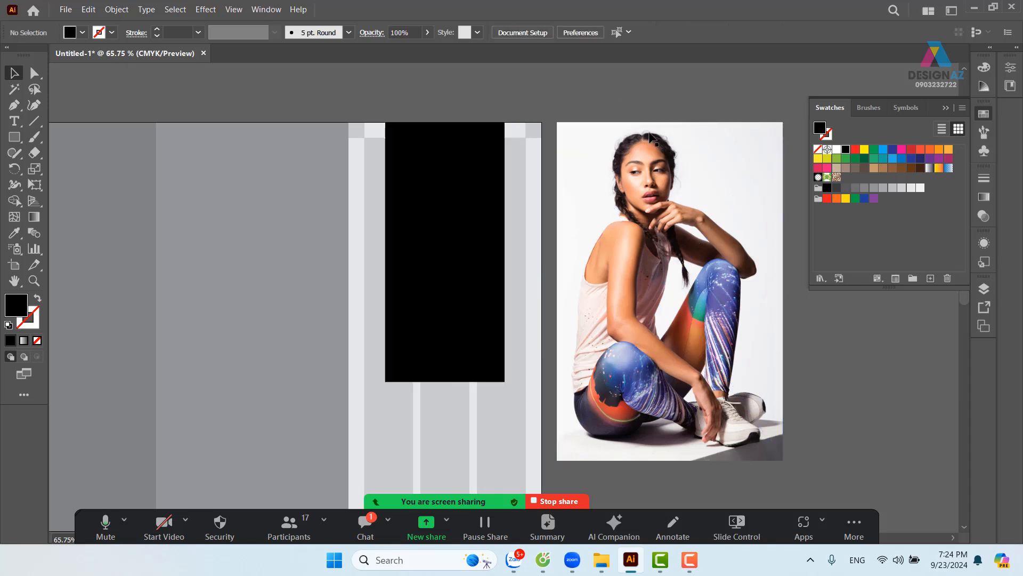
double_click(653, 273)
click(682, 92)
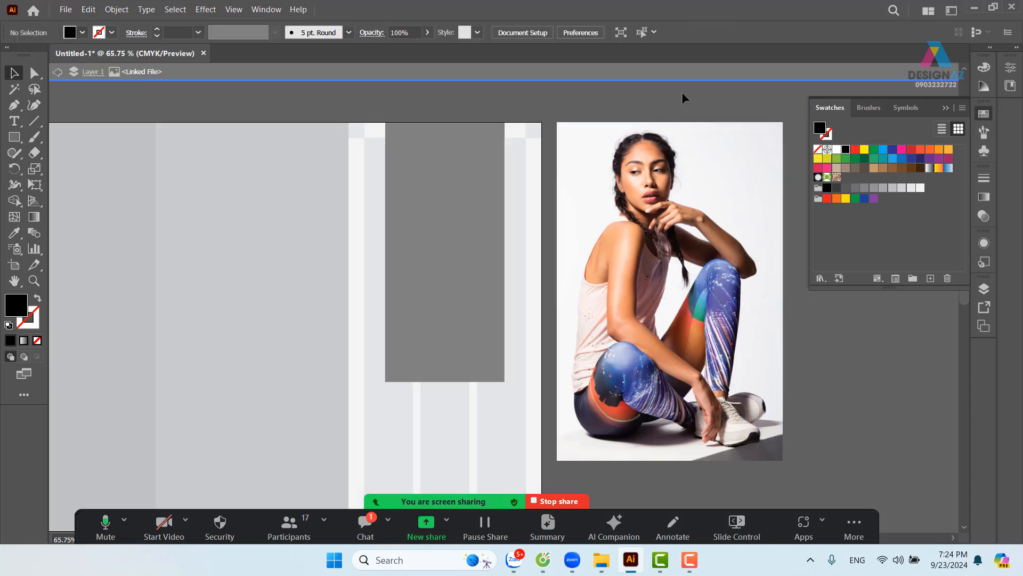
double_click(683, 92)
drag(647, 257, 465, 261)
drag(616, 460, 559, 393)
drag(527, 339, 478, 319)
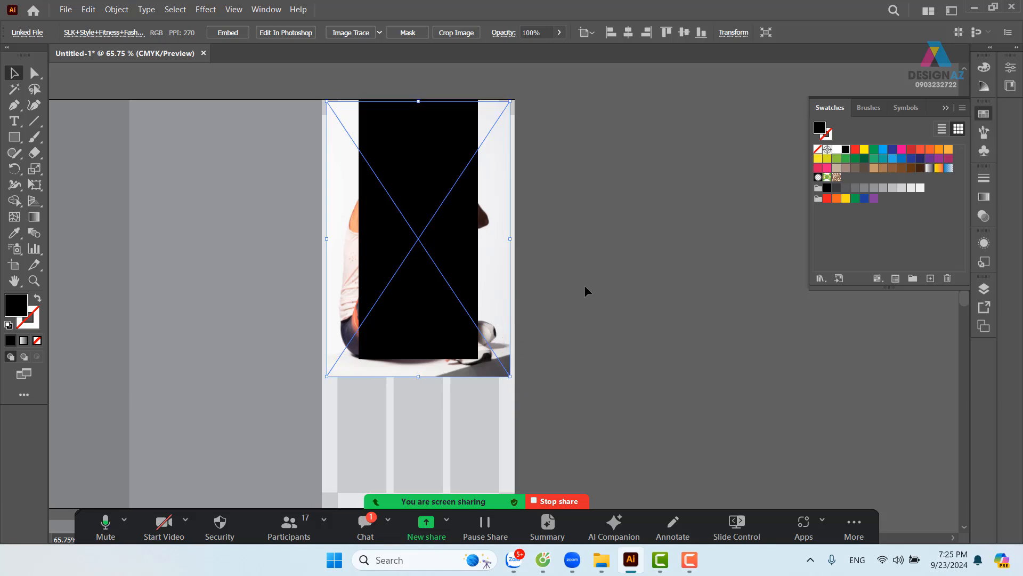
Shorten the black rectangle from its bottom edge to about 12.3 cm tall and align it to the column's grid
click(473, 295)
drag(418, 358, 420, 339)
click(709, 337)
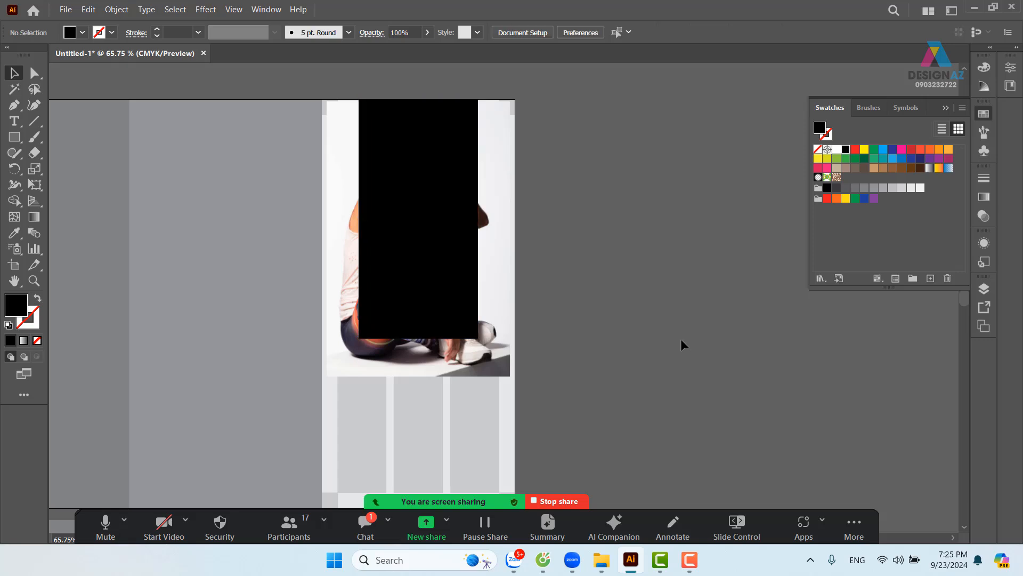
click(448, 250)
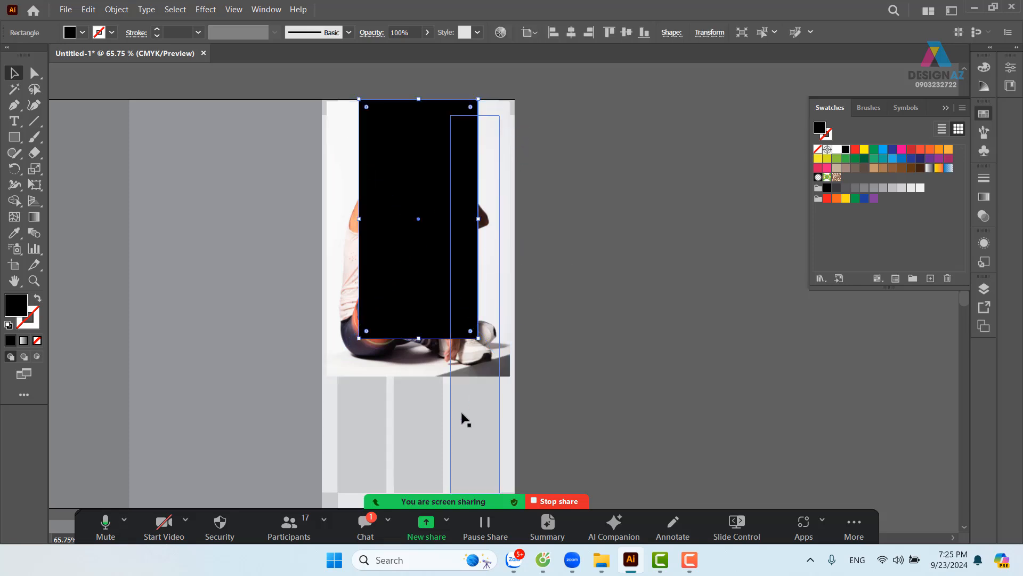
shift+click(495, 423)
click(476, 423)
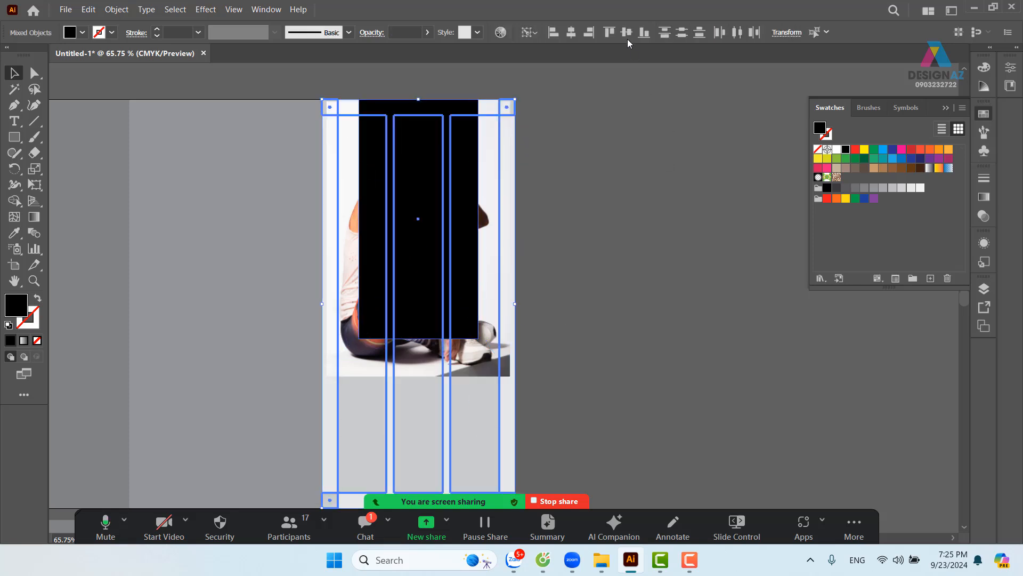
click(459, 169)
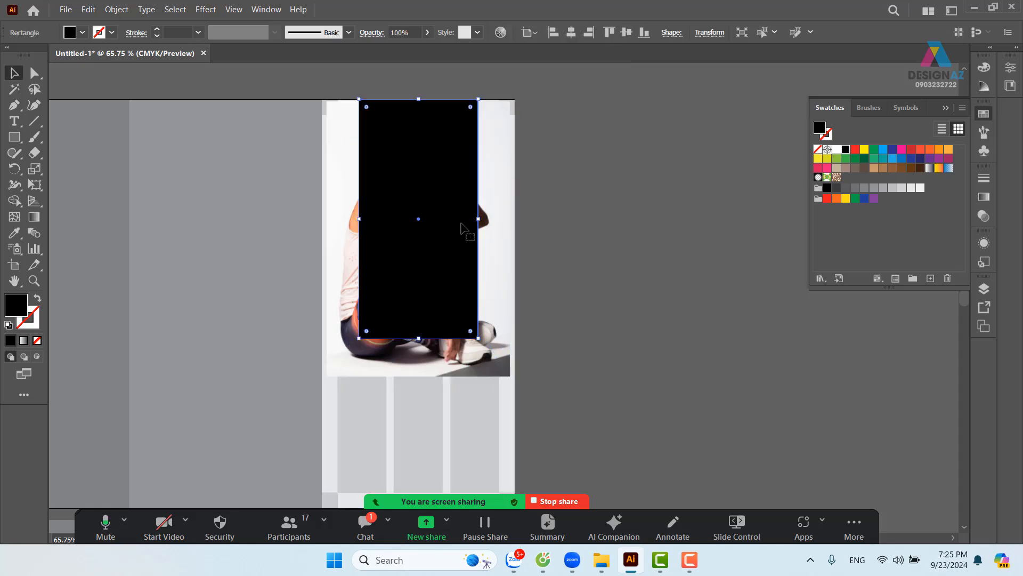
Make a clipping mask that crops the woman's photo to the black rectangle
double_click(461, 354)
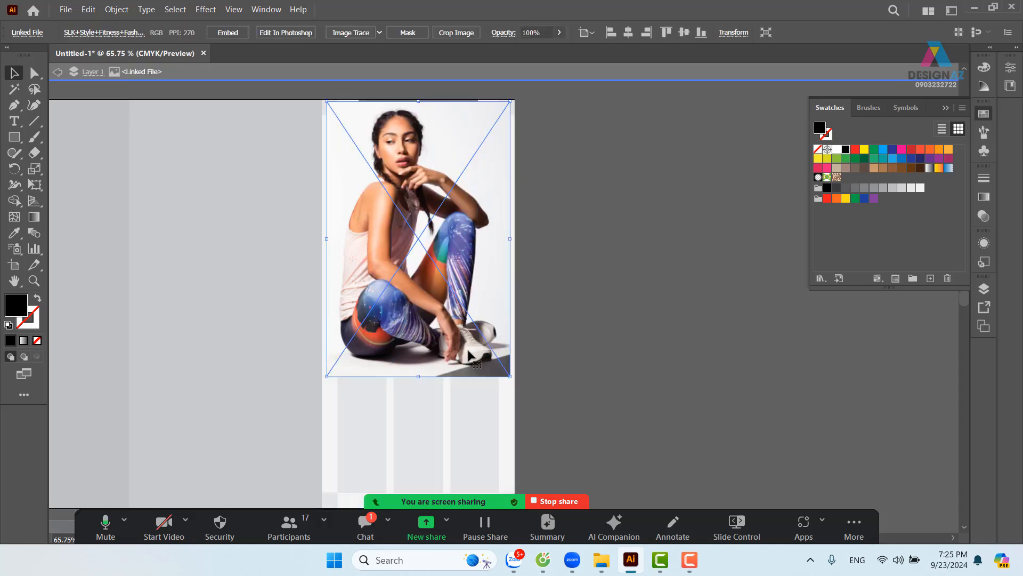
double_click(590, 292)
click(416, 206)
shift+click(453, 370)
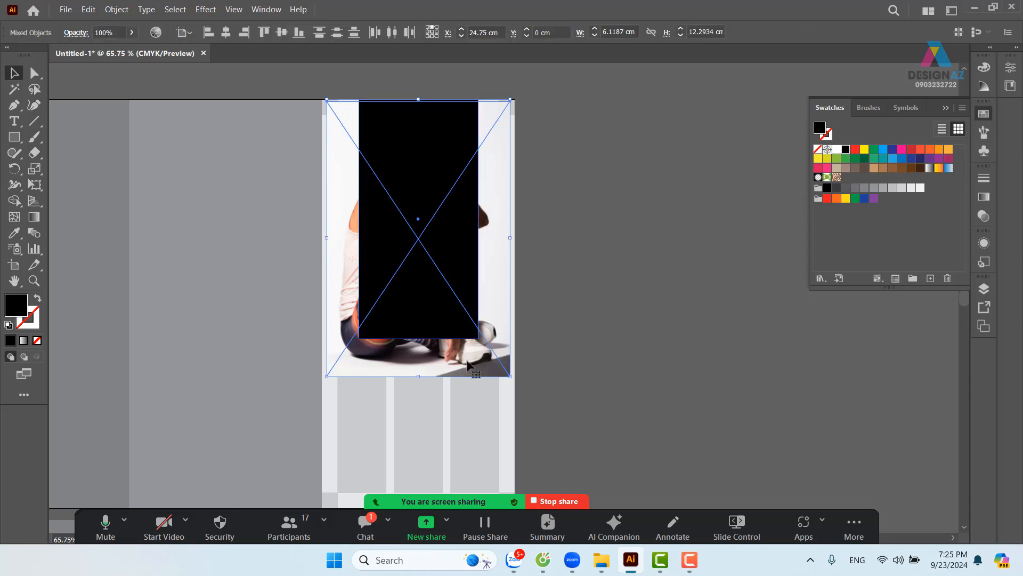
right_click(467, 361)
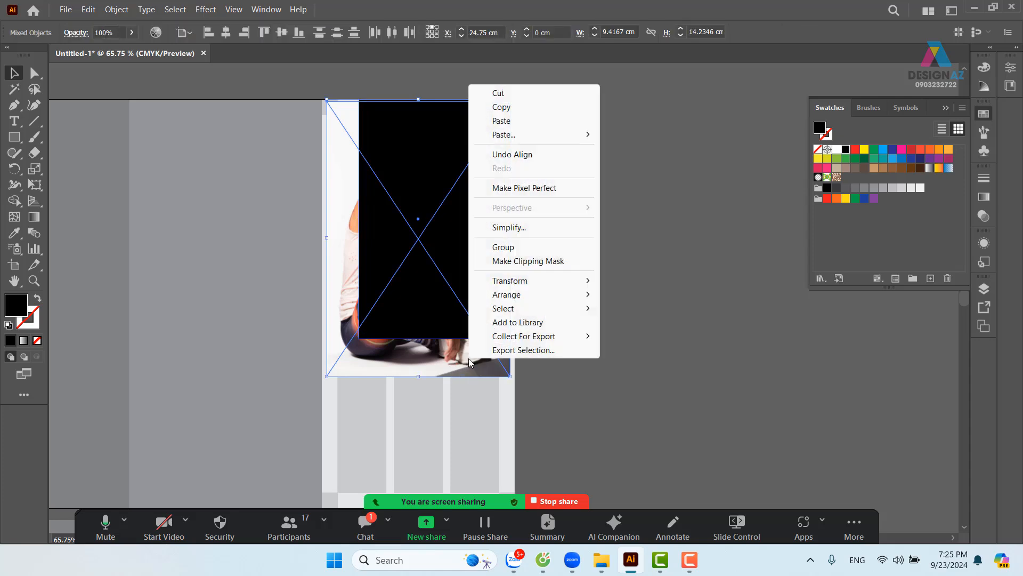
click(553, 266)
click(638, 300)
Delete the margin and three-column grid from the upper artboard's right column
drag(471, 297, 505, 305)
double_click(526, 399)
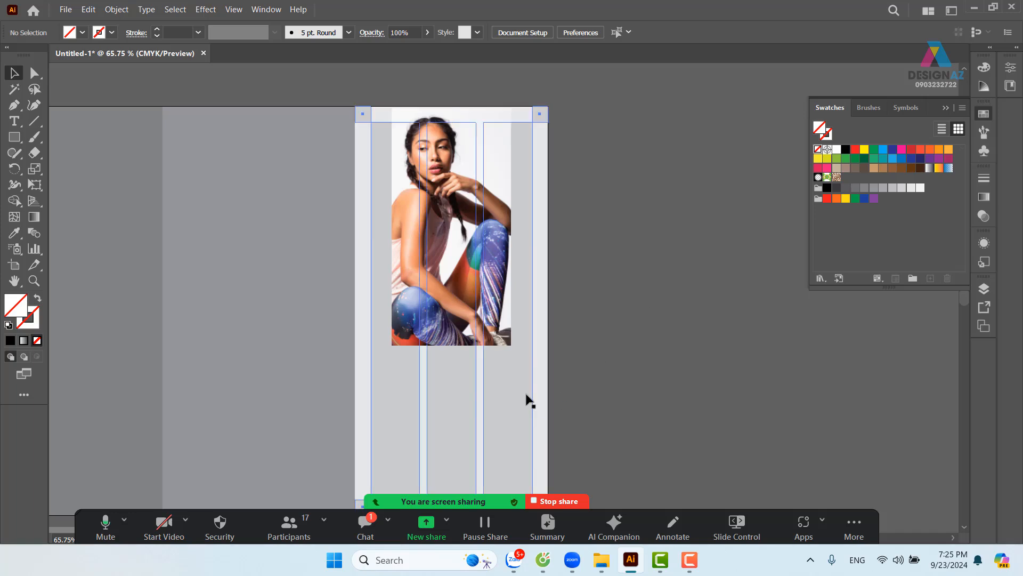
double_click(600, 345)
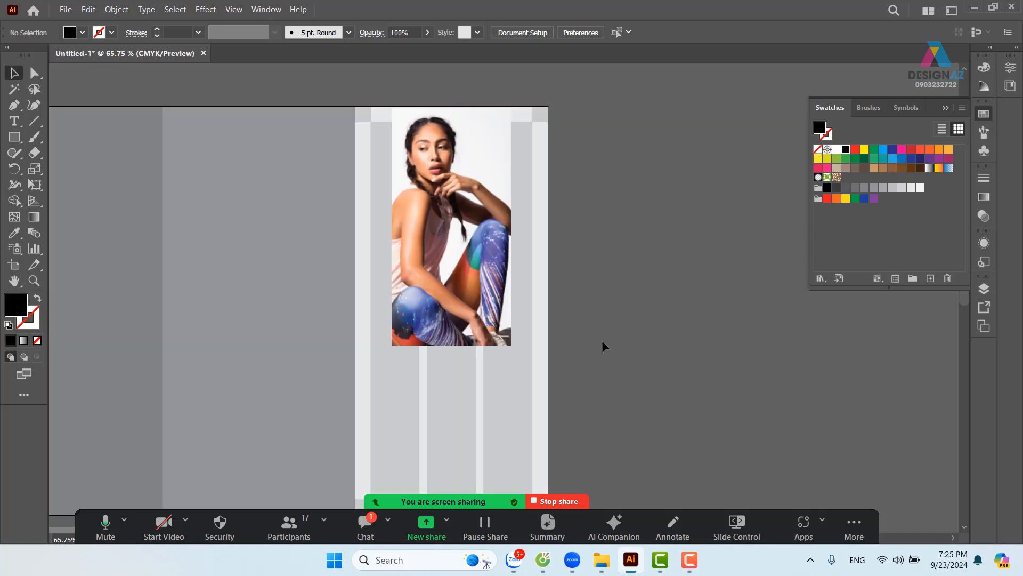
click(513, 409)
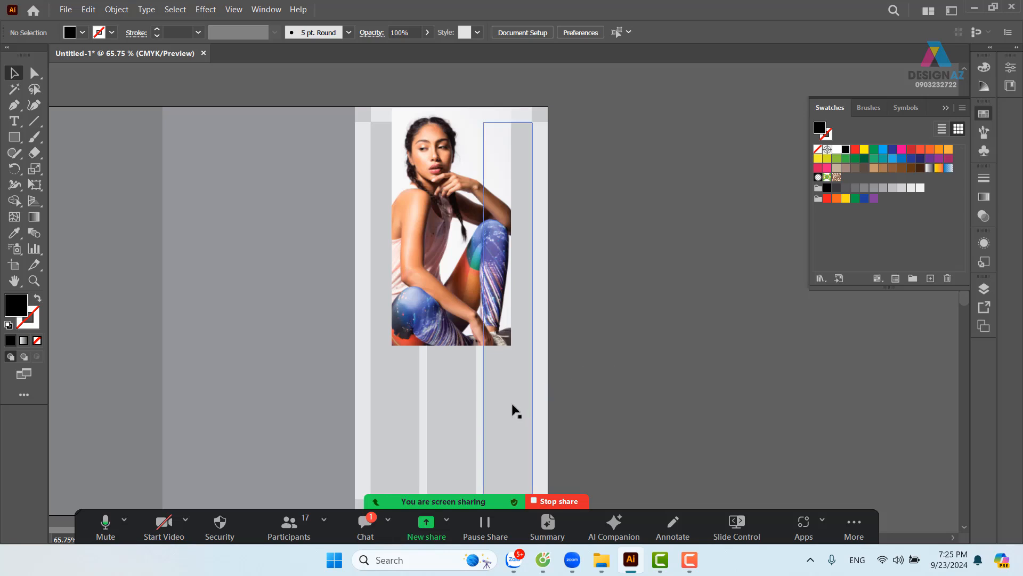
key(Delete)
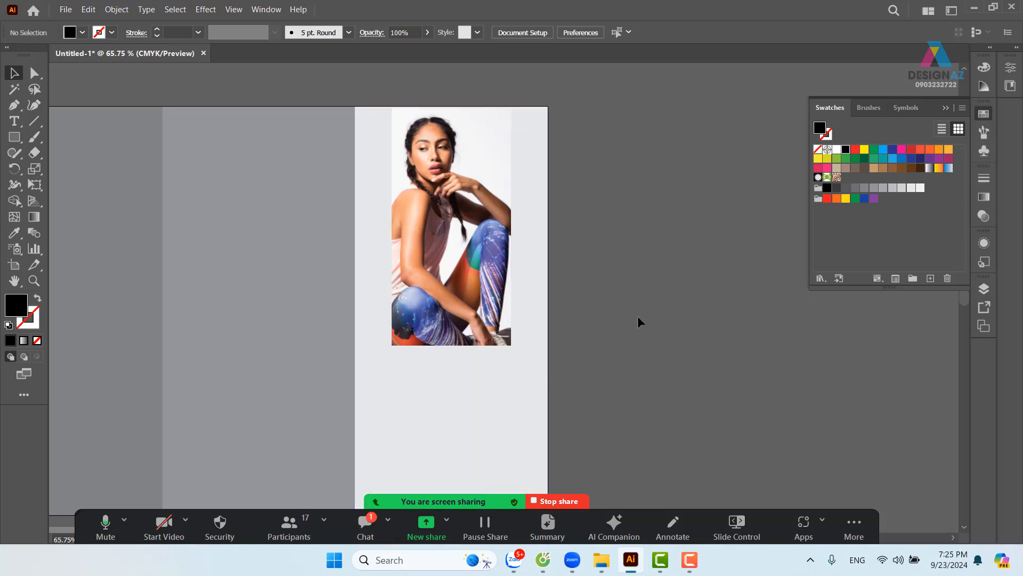
Send the clipped photo behind the Nike logo and move the logo off the artboard's right side
click(509, 298)
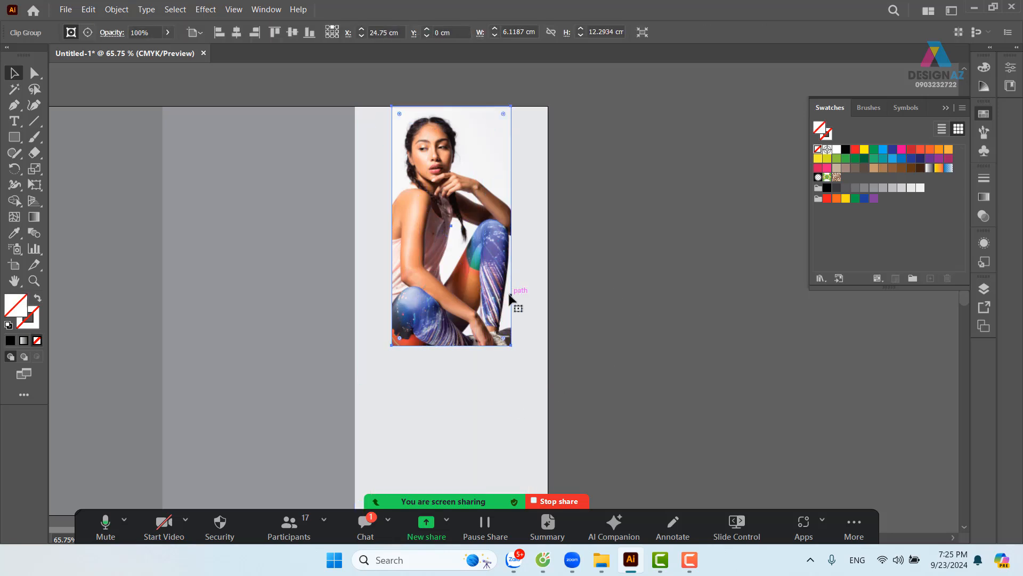
key(ctrl+shift+bracketleft)
click(579, 266)
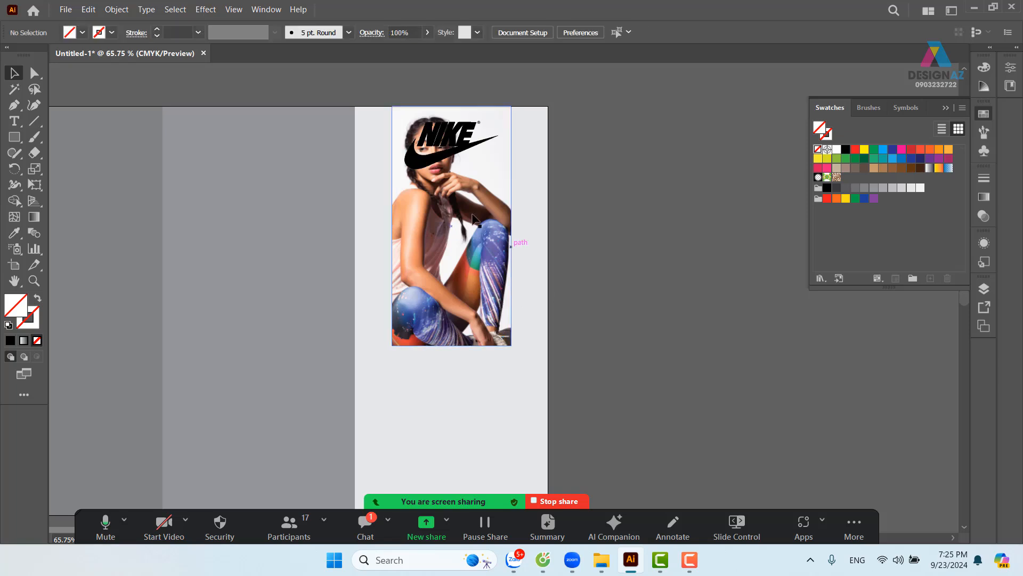
drag(472, 142, 640, 281)
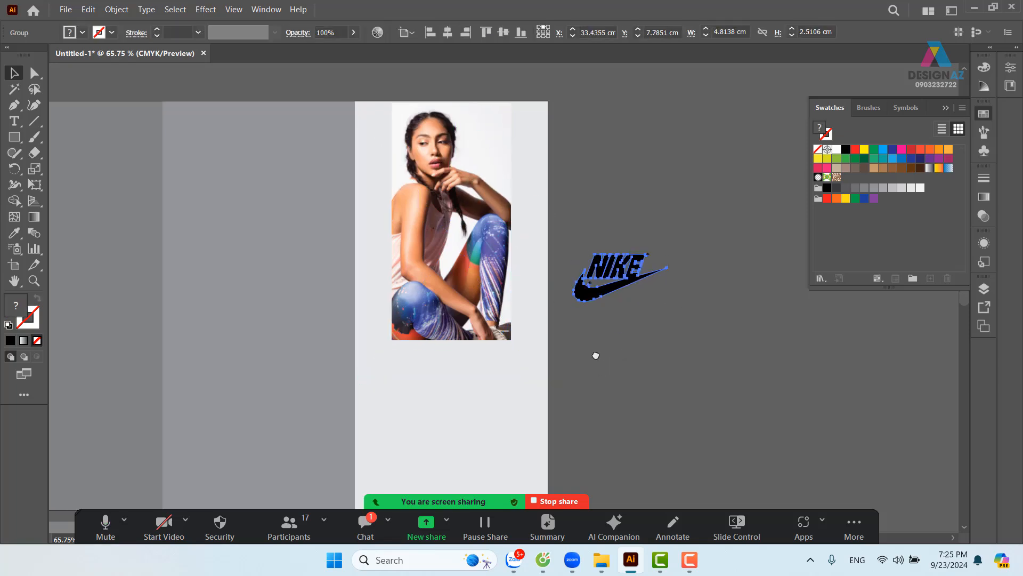
Try lowering the clipping mask's upper-right corner point by about 2.4 cm, undo it, and deselect the photo
click(462, 333)
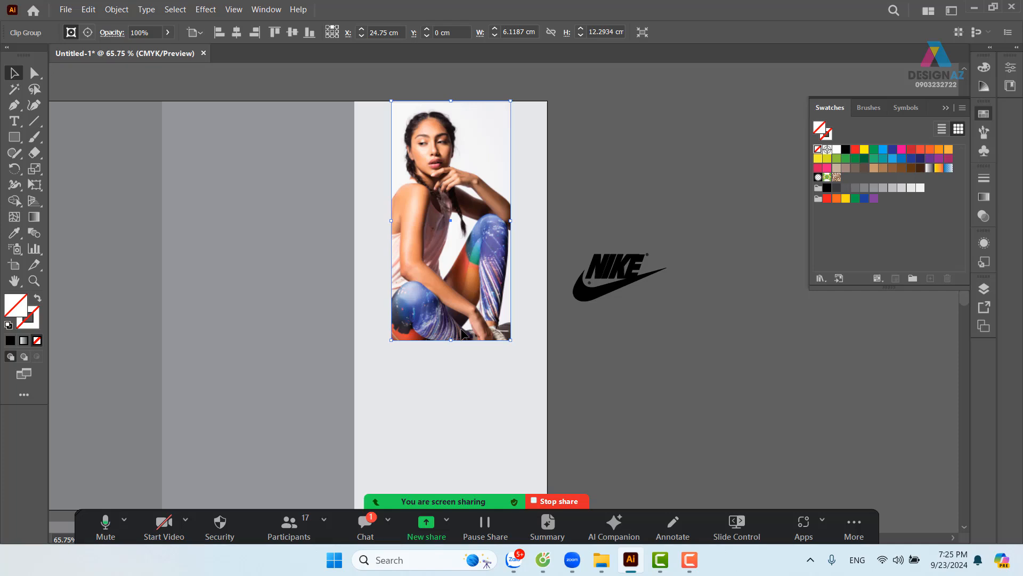
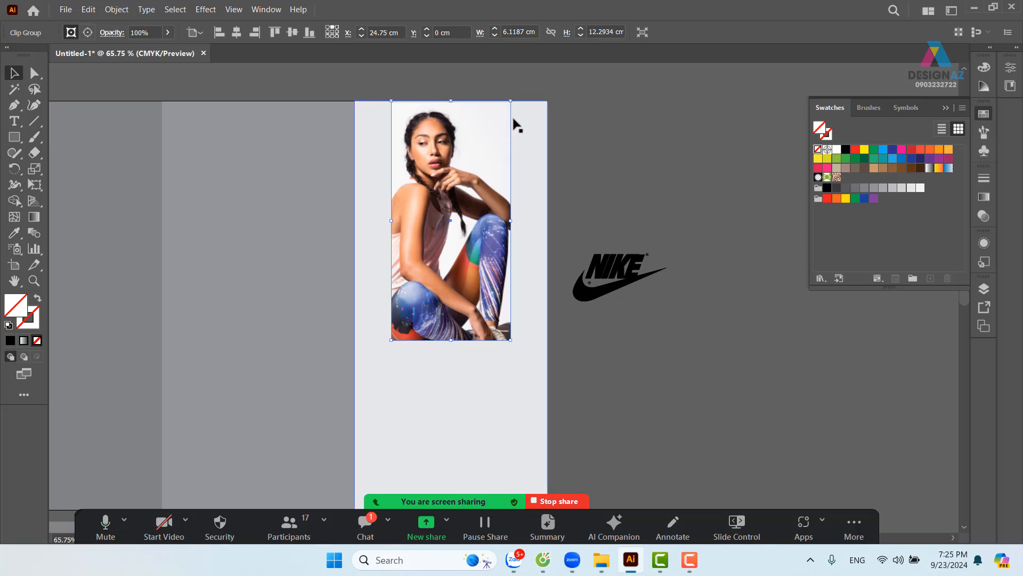
click(35, 73)
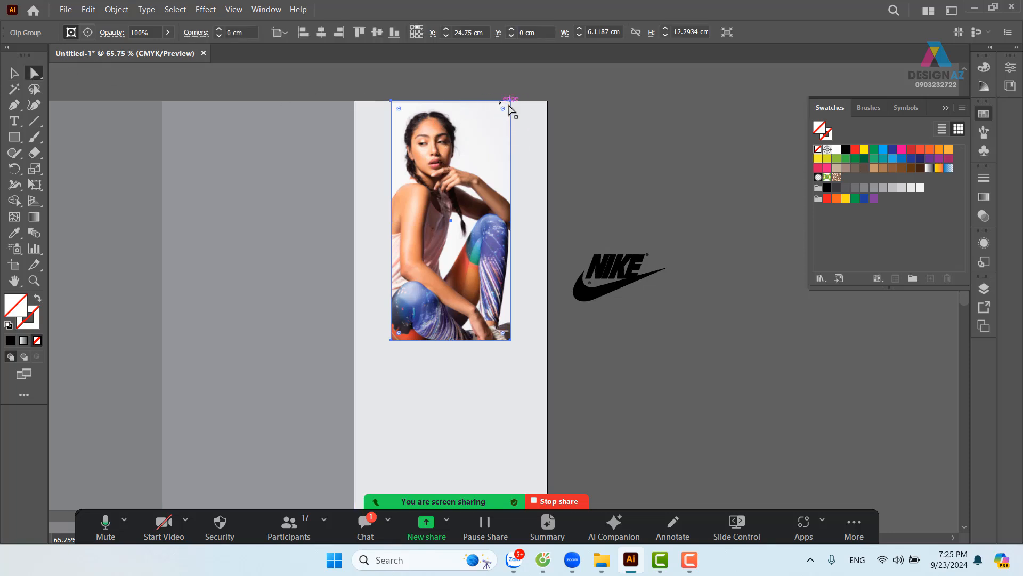
drag(510, 102, 503, 148)
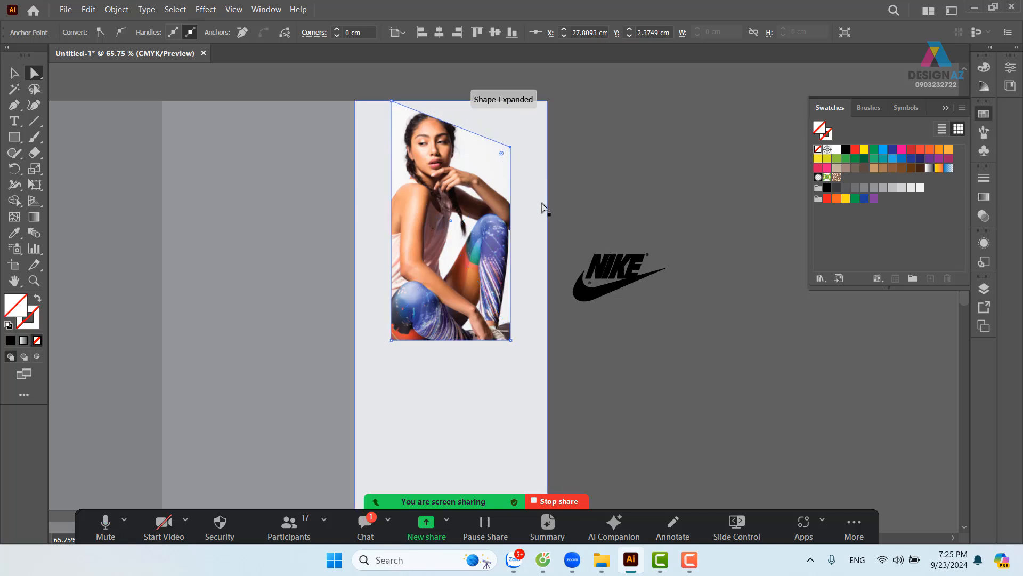
key(ctrl+z)
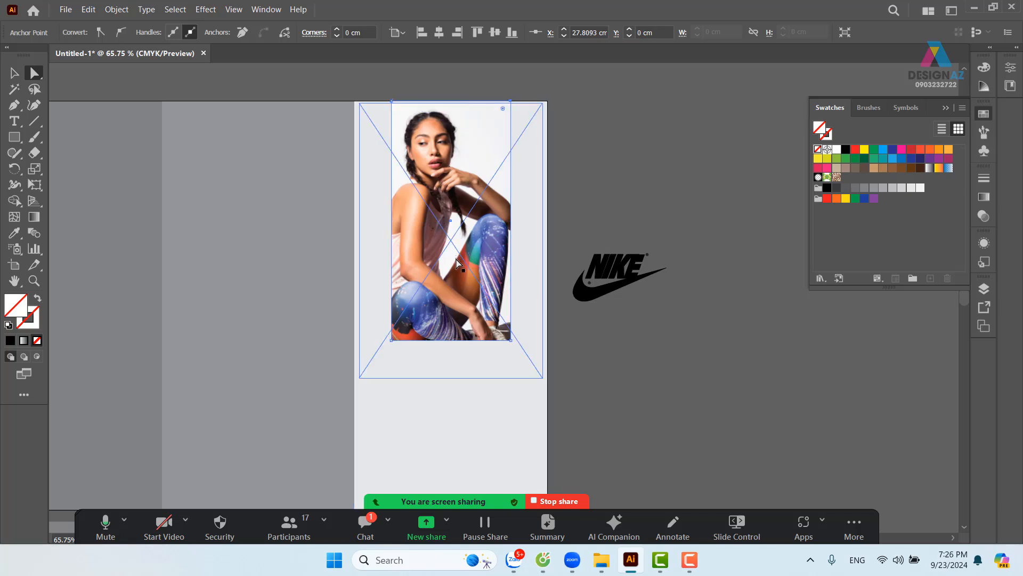
click(14, 73)
click(261, 102)
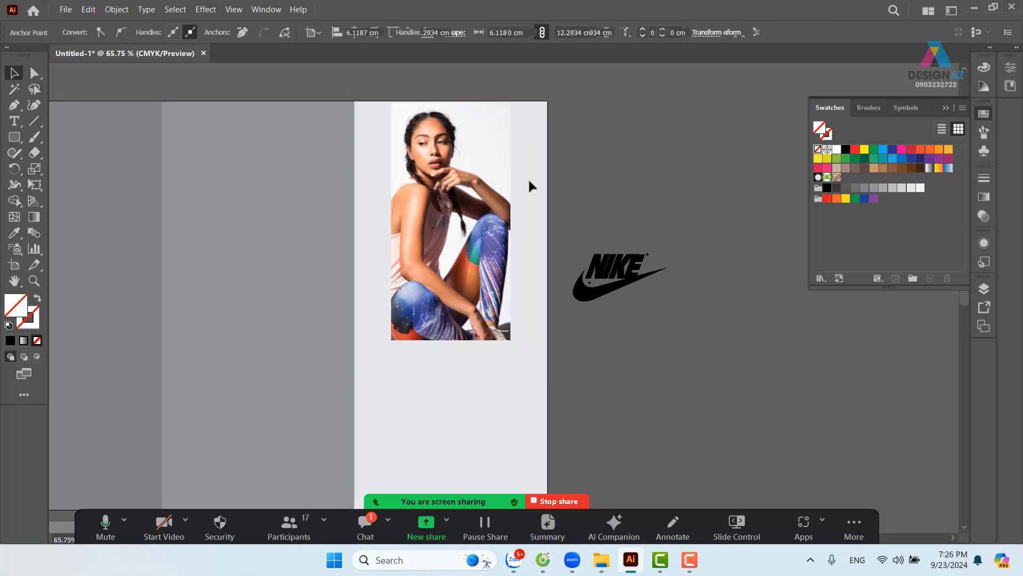
Move the clipped photo down the light column and lower its clipping mask's upper-left corner point by about 3.25 cm, making a slanted edge
drag(483, 198, 484, 233)
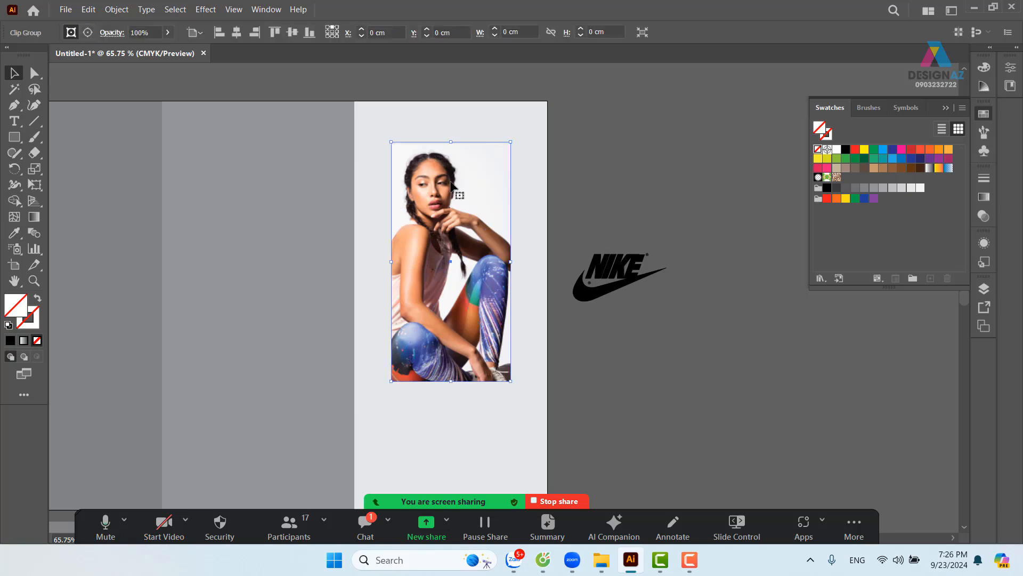
click(34, 73)
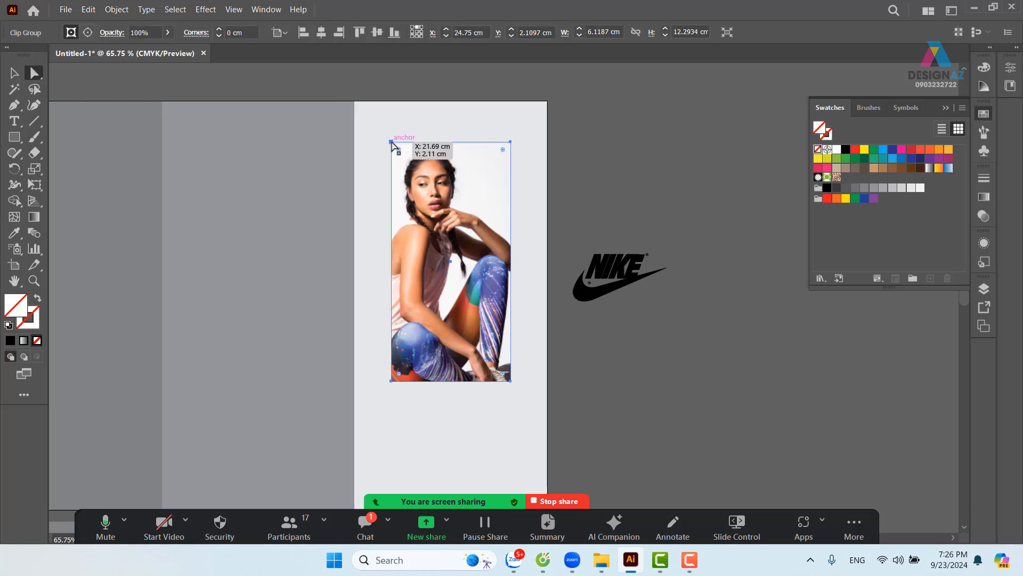
drag(391, 143, 407, 210)
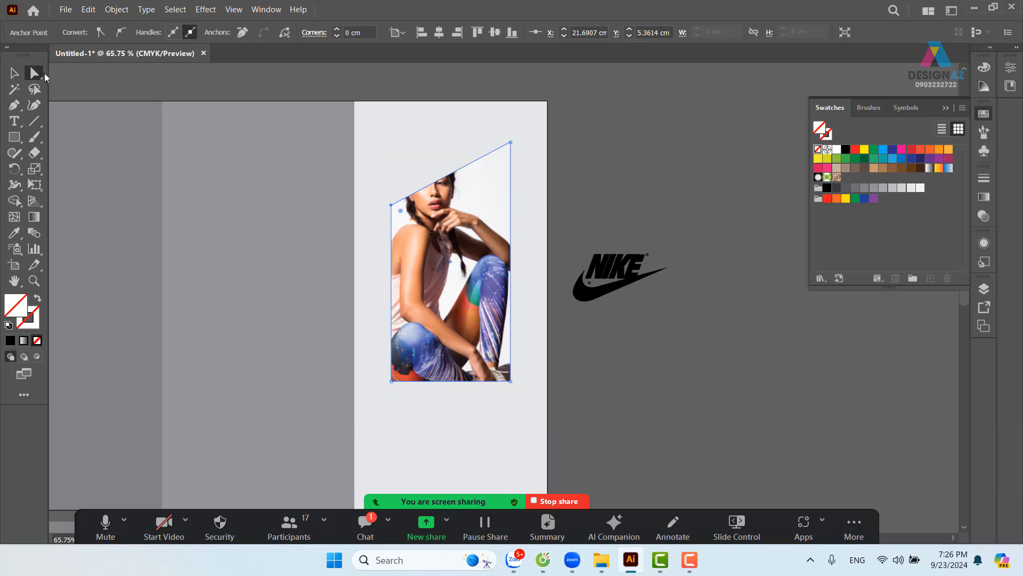
key(v)
click(603, 128)
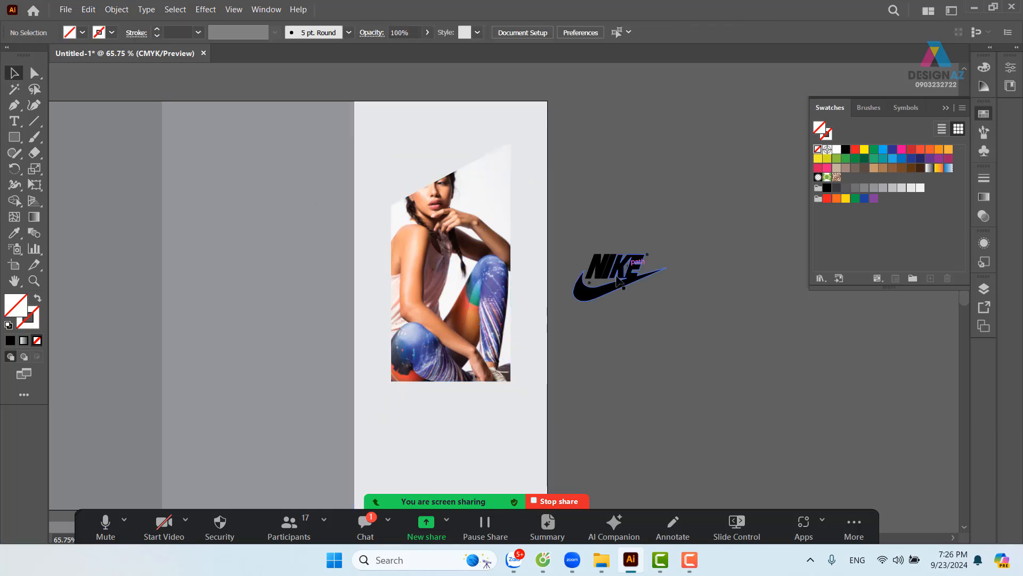
Place the Nike logo in the light column above the photo's slanted edge
drag(616, 266, 518, 185)
key(z)
drag(531, 232, 526, 190)
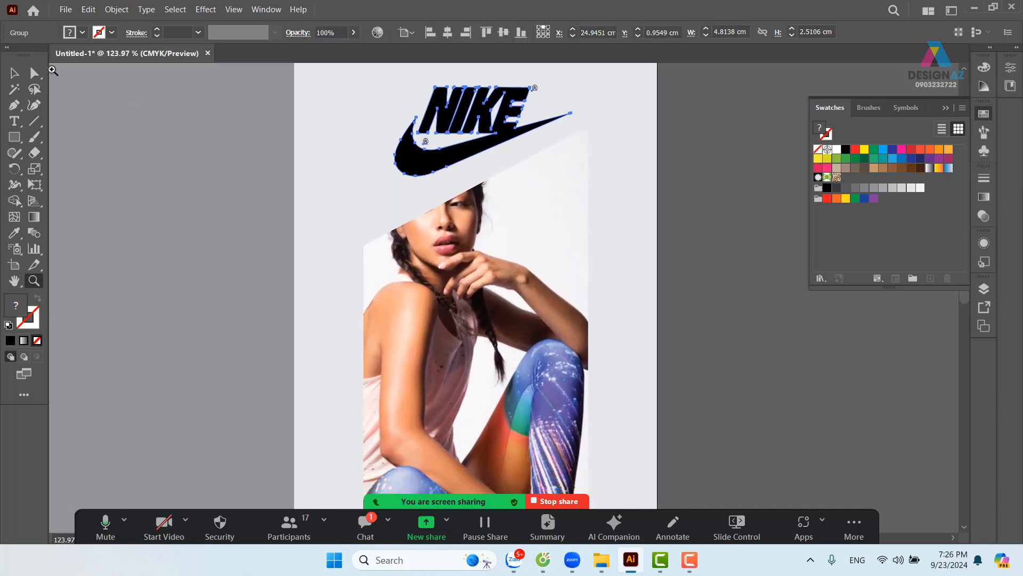
key(v)
scroll(592, 219, up, 2)
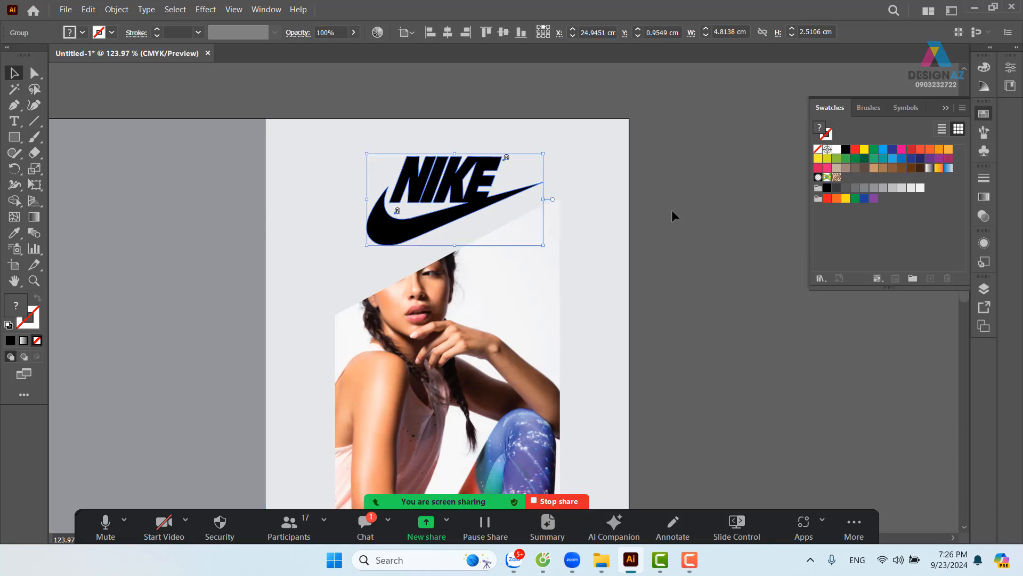
Centre the Nike logo horizontally with the light grey column rectangle
double_click(562, 137)
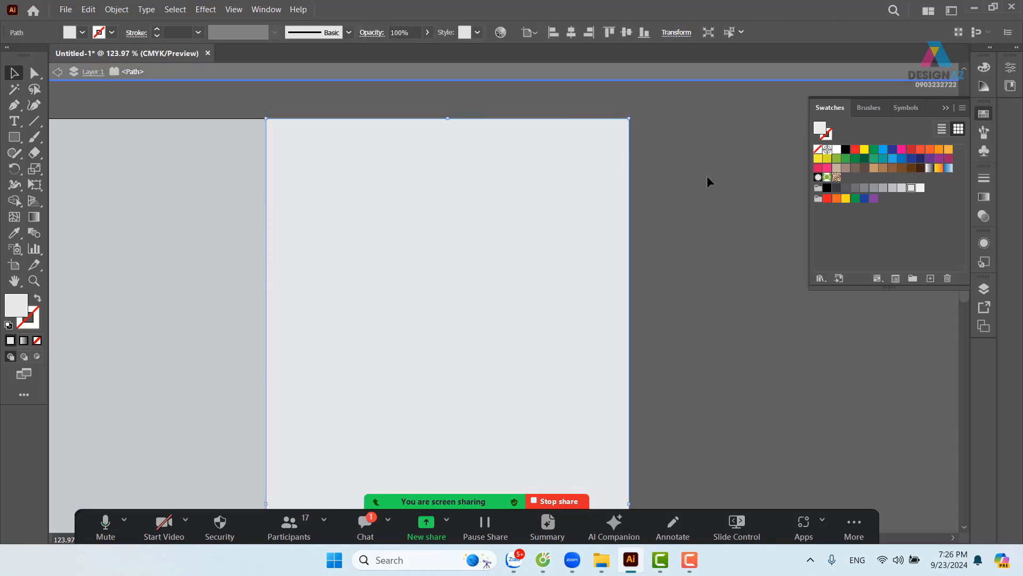
double_click(727, 197)
click(431, 186)
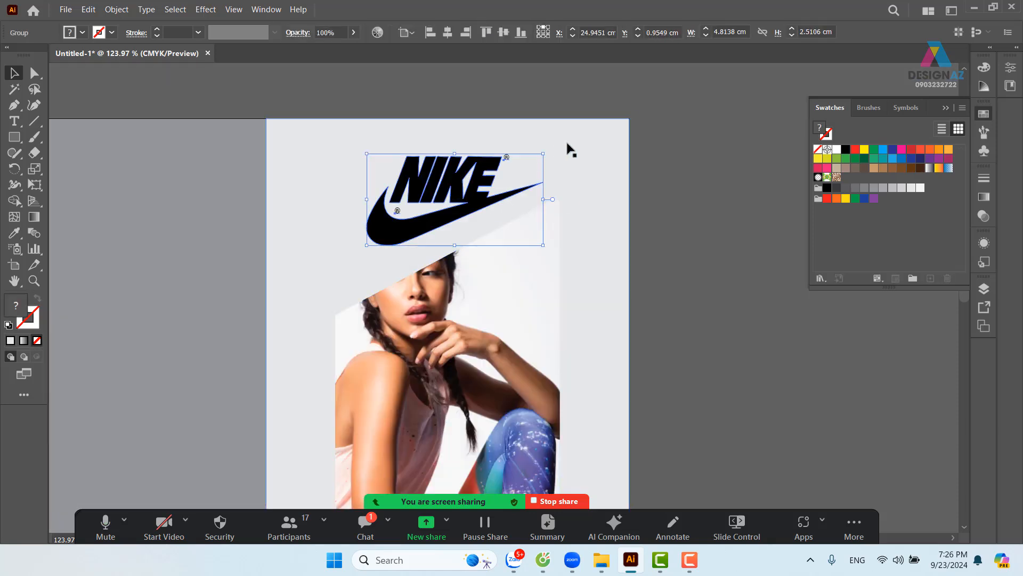
shift+click(581, 167)
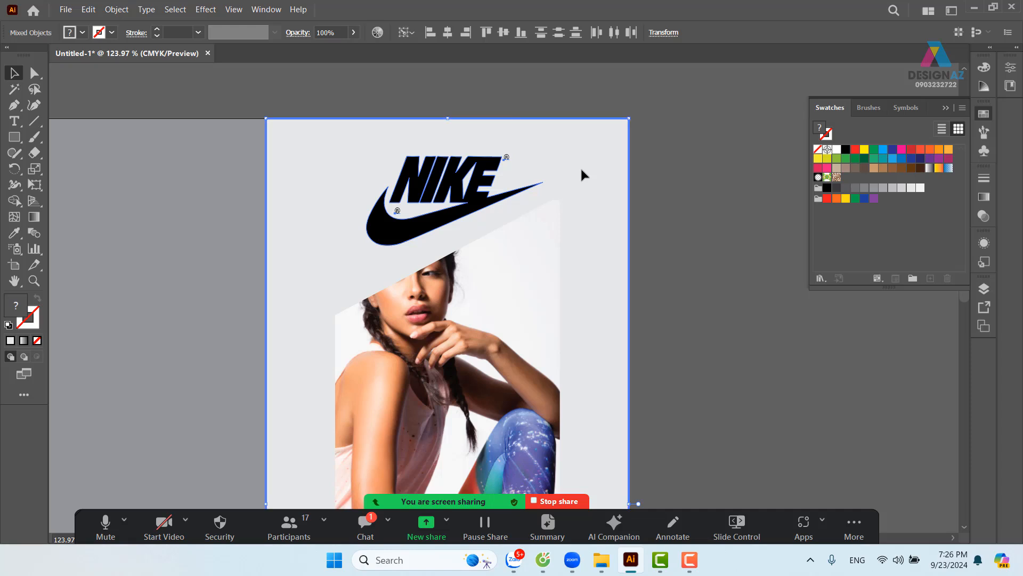
click(448, 33)
click(686, 192)
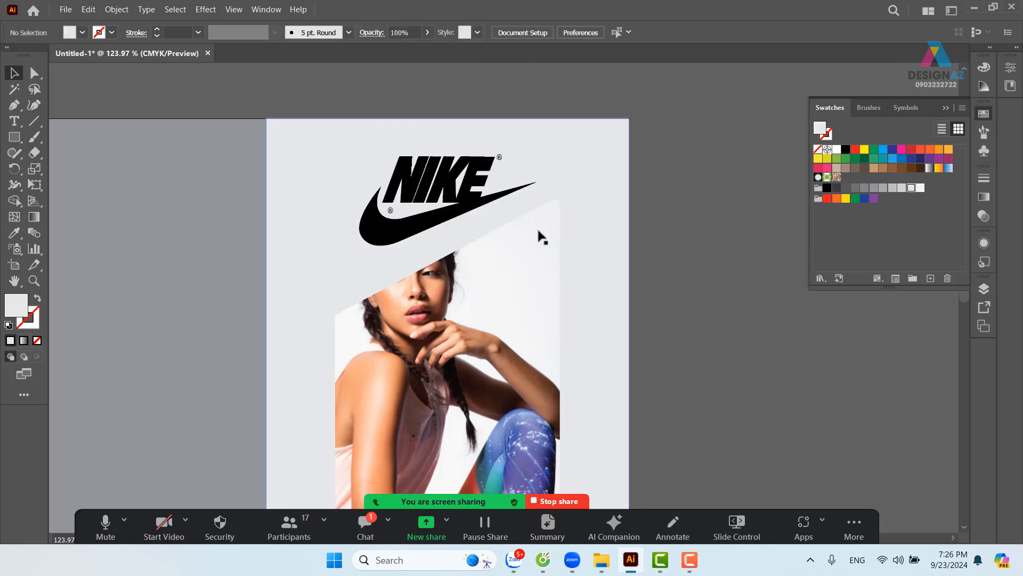
Raise the clipping mask's upper-right corner point straight up by about 0.45 cm
click(525, 235)
click(35, 74)
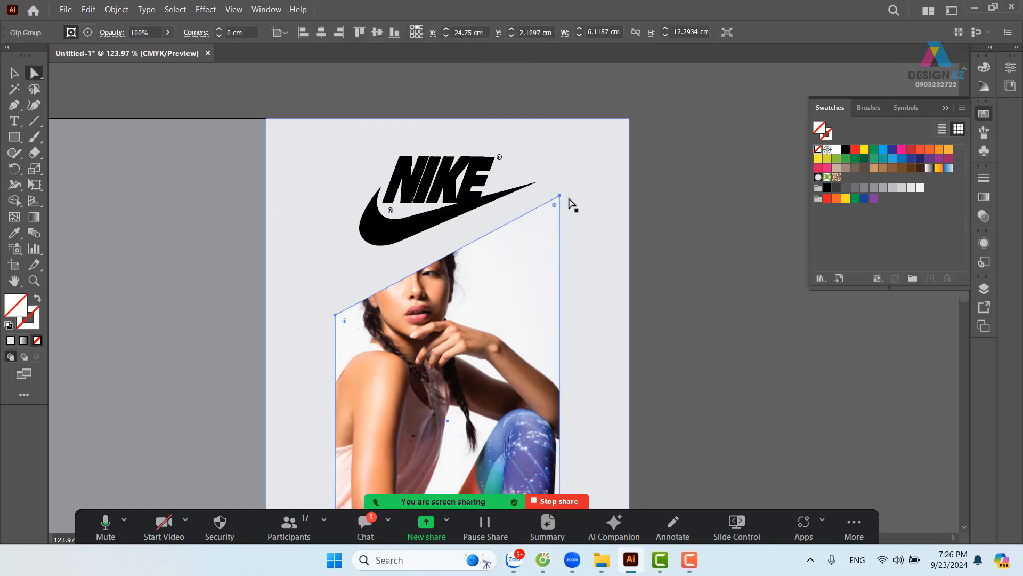
drag(559, 197, 561, 179)
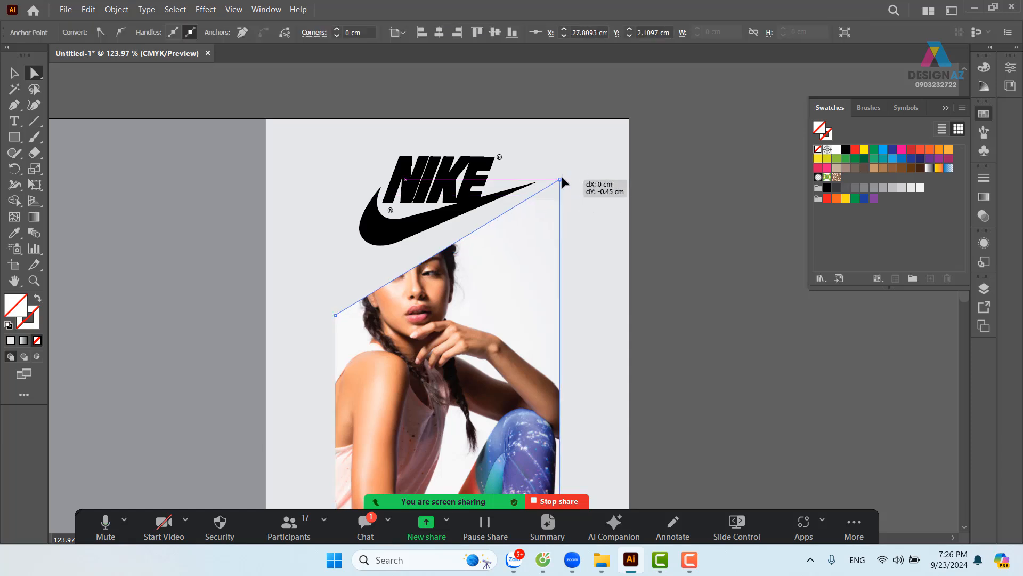
drag(561, 179, 562, 179)
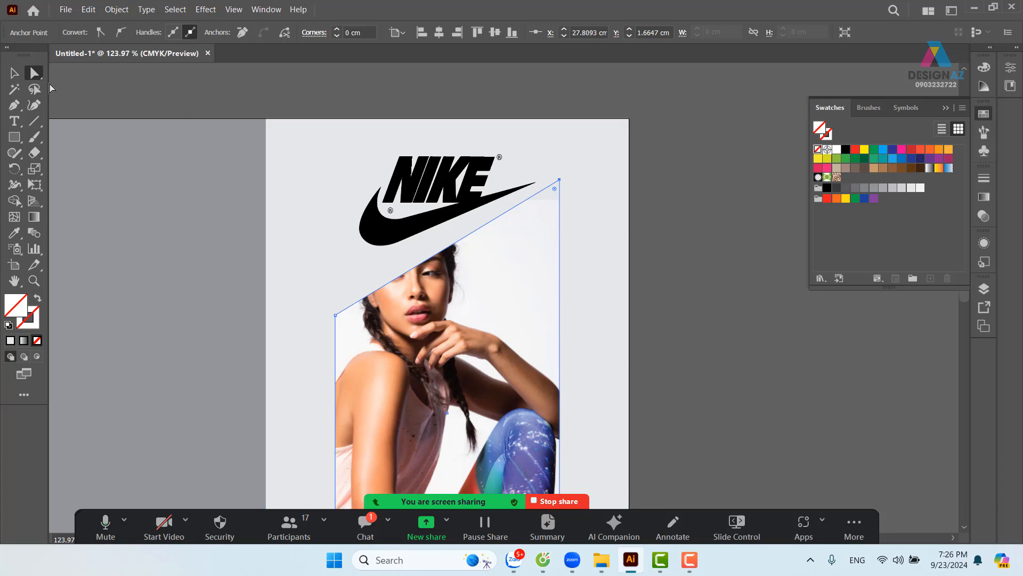
click(15, 74)
click(693, 225)
Fill the photo's clipping mask with the light background colour sampled from the photo with the Eyedropper
drag(626, 248, 630, 207)
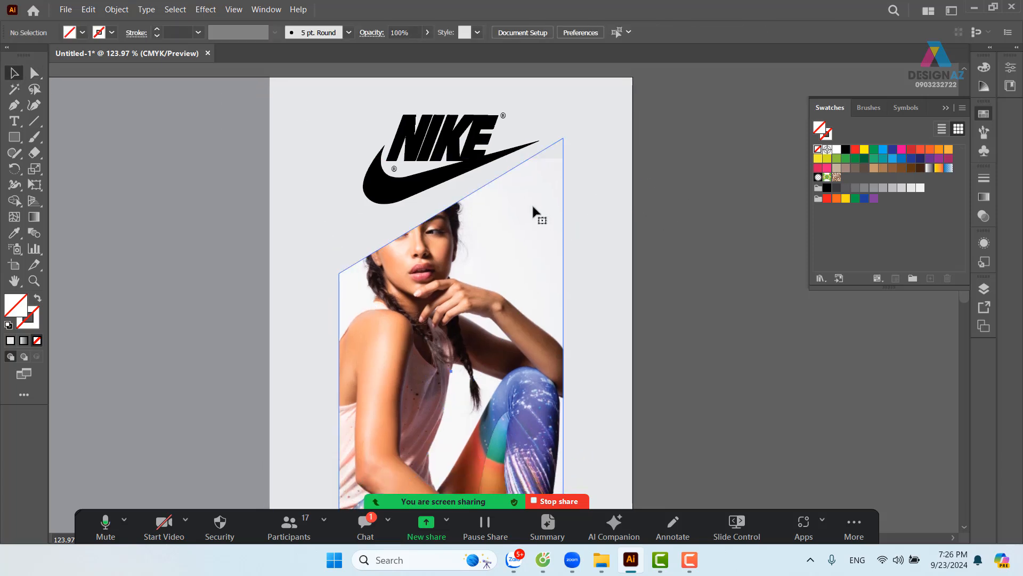
click(533, 207)
click(837, 151)
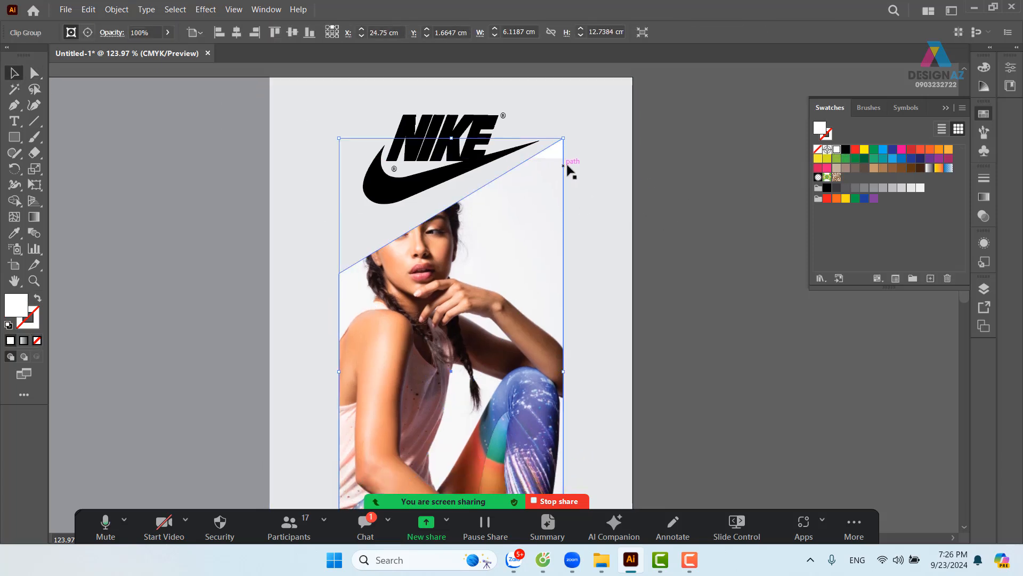
key(i)
click(552, 161)
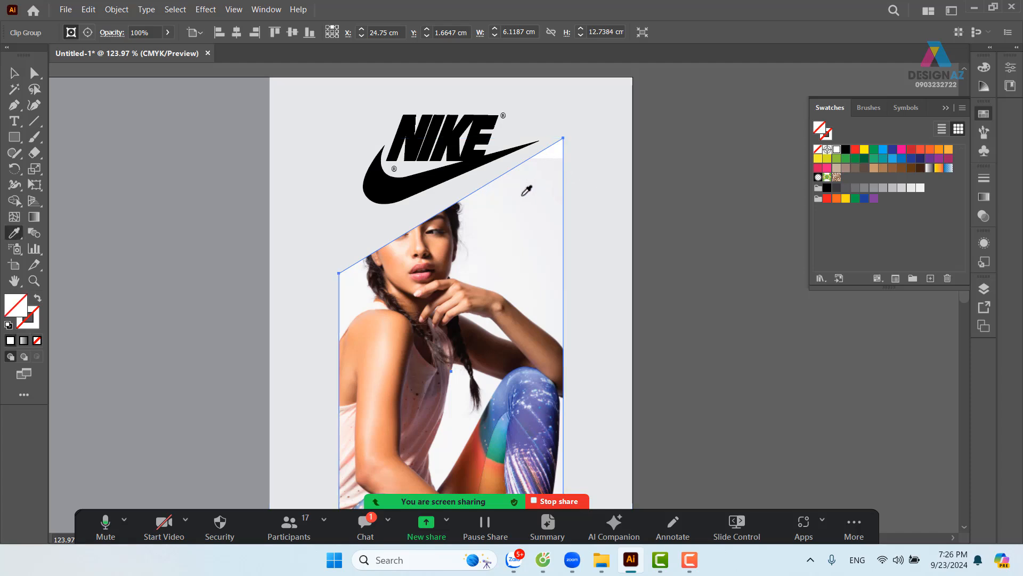
click(537, 171)
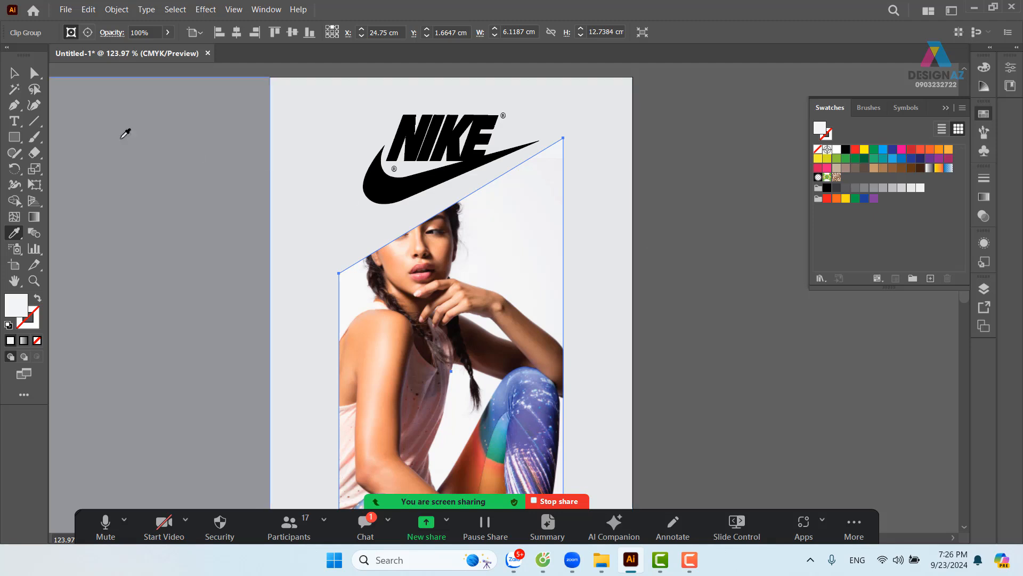
click(14, 75)
click(647, 155)
Copy the full linked photo from inside the clip group and paste it in place in front of the artwork, outside the group
drag(567, 235, 579, 186)
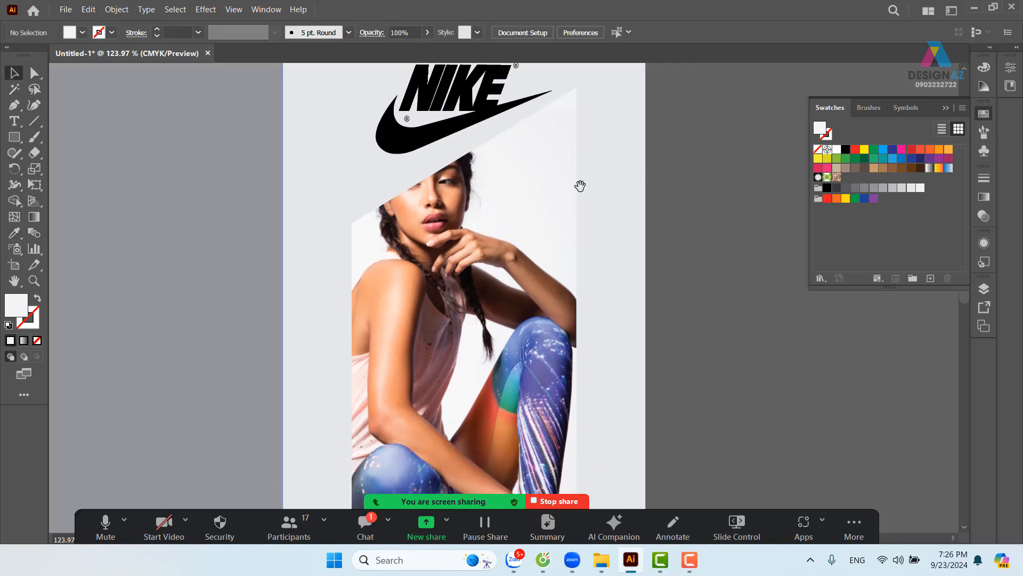
drag(585, 315, 581, 141)
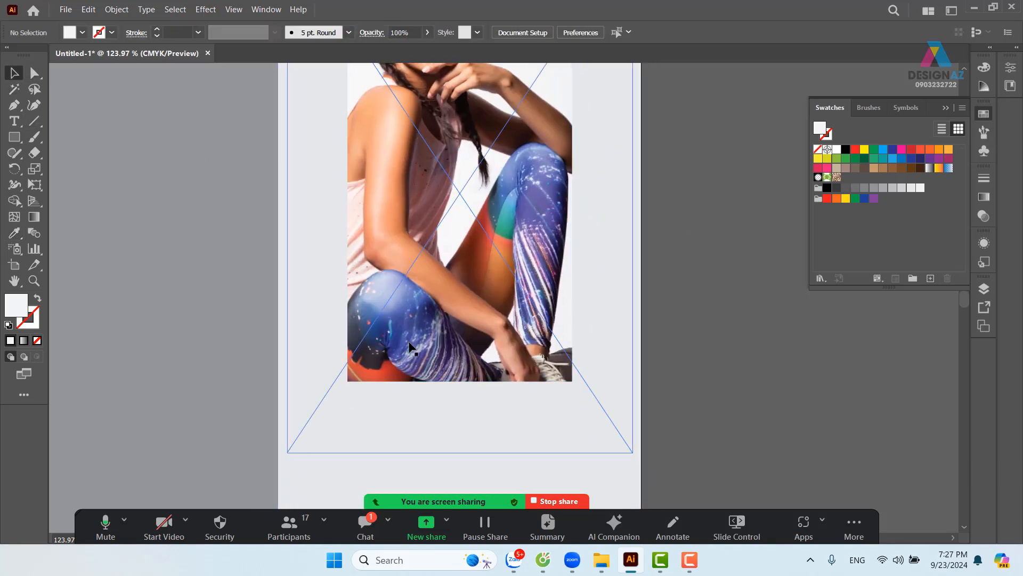
click(482, 310)
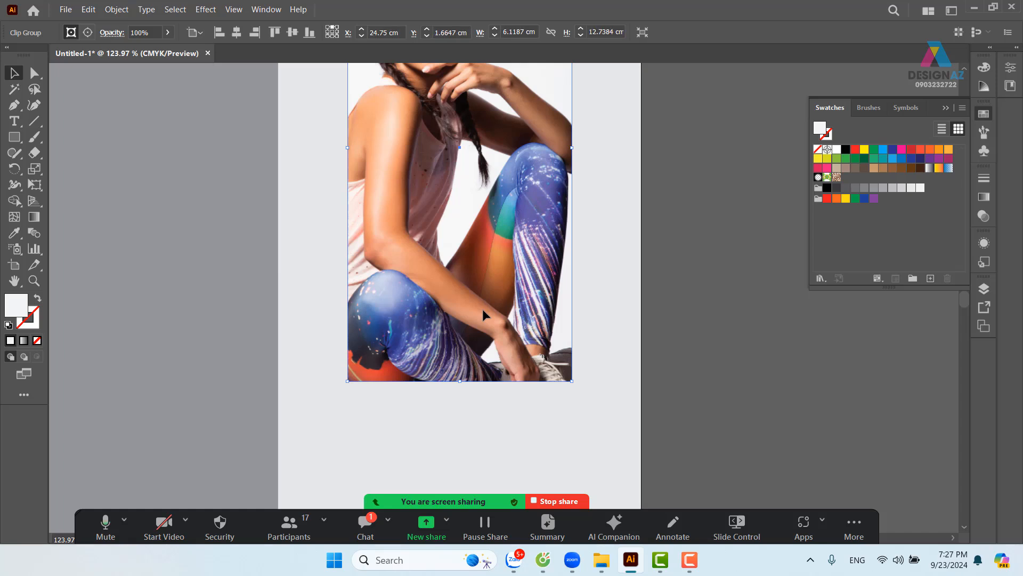
double_click(482, 310)
click(483, 310)
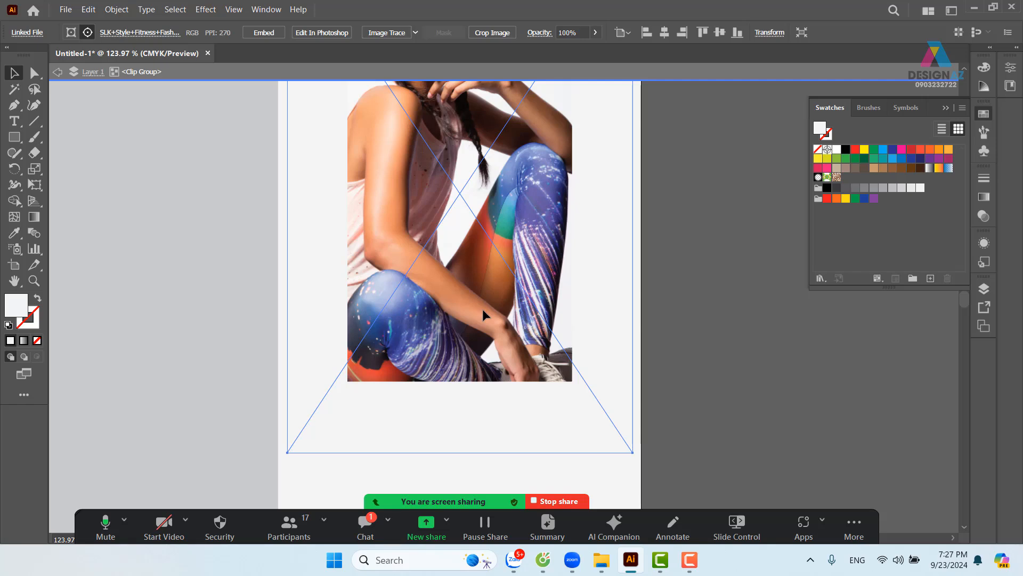
double_click(690, 295)
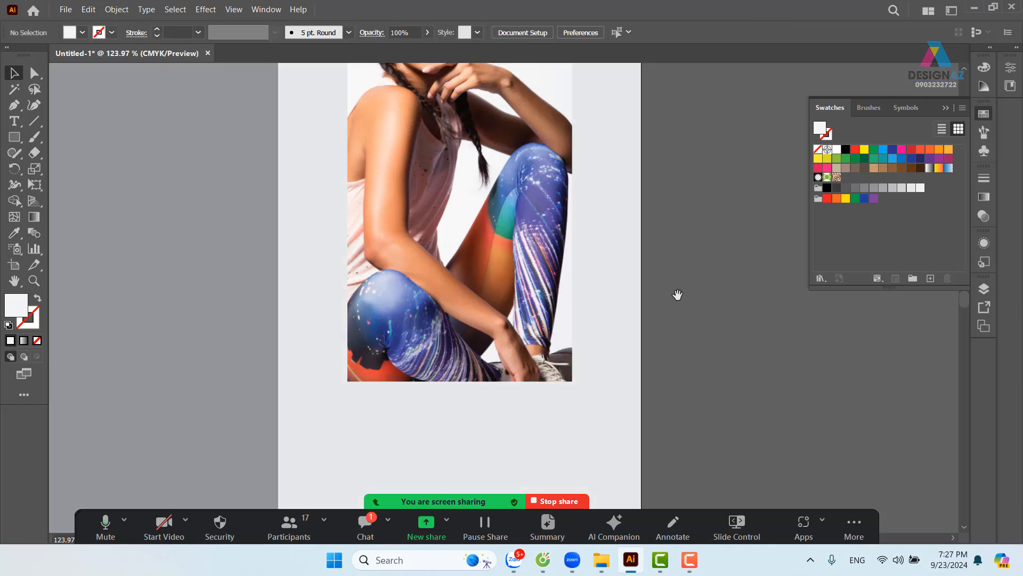
drag(685, 205, 636, 309)
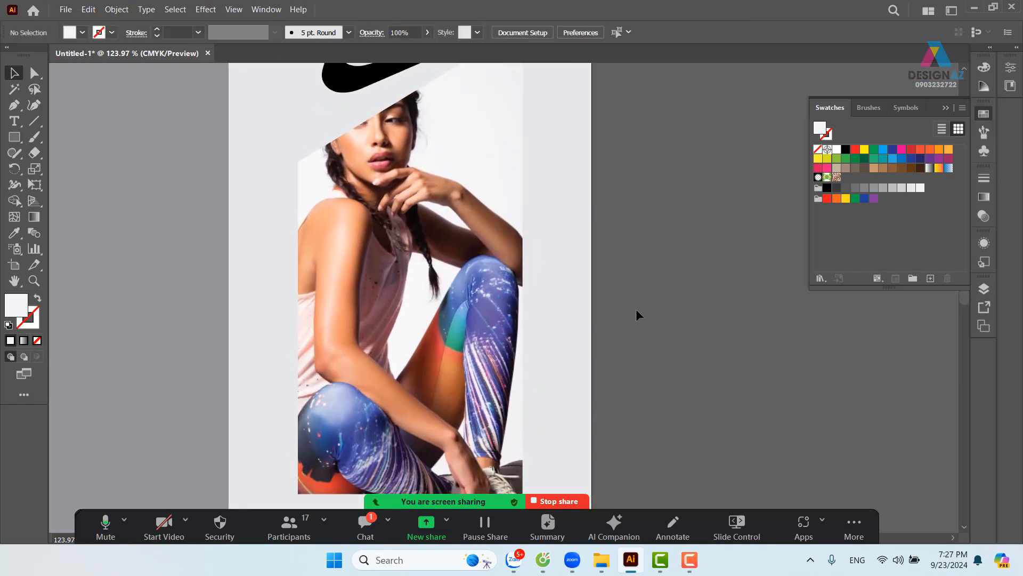
key(ctrl+f)
drag(456, 217, 451, 288)
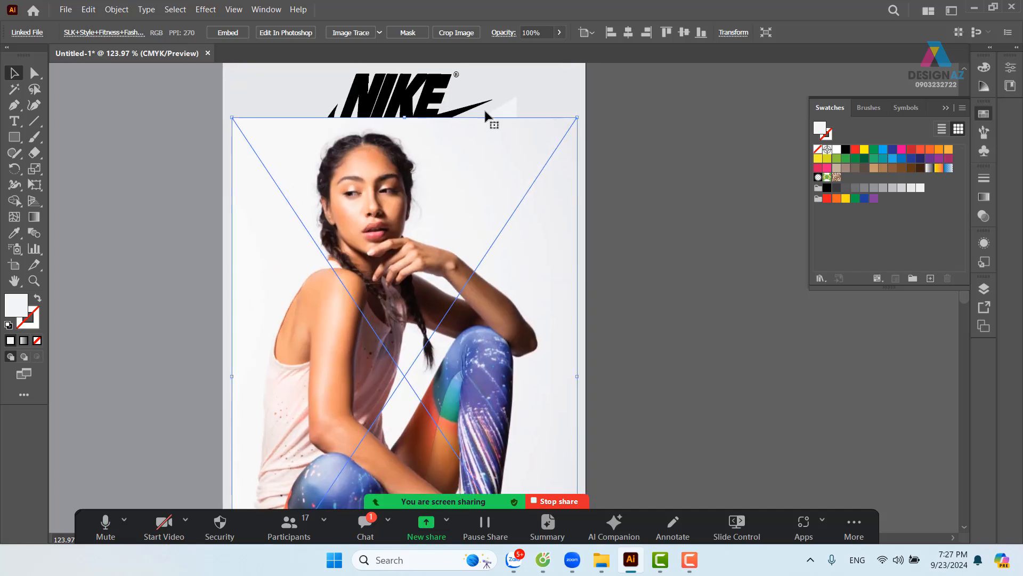
Set the pasted photo copy's opacity to 51% and deselect it
click(562, 35)
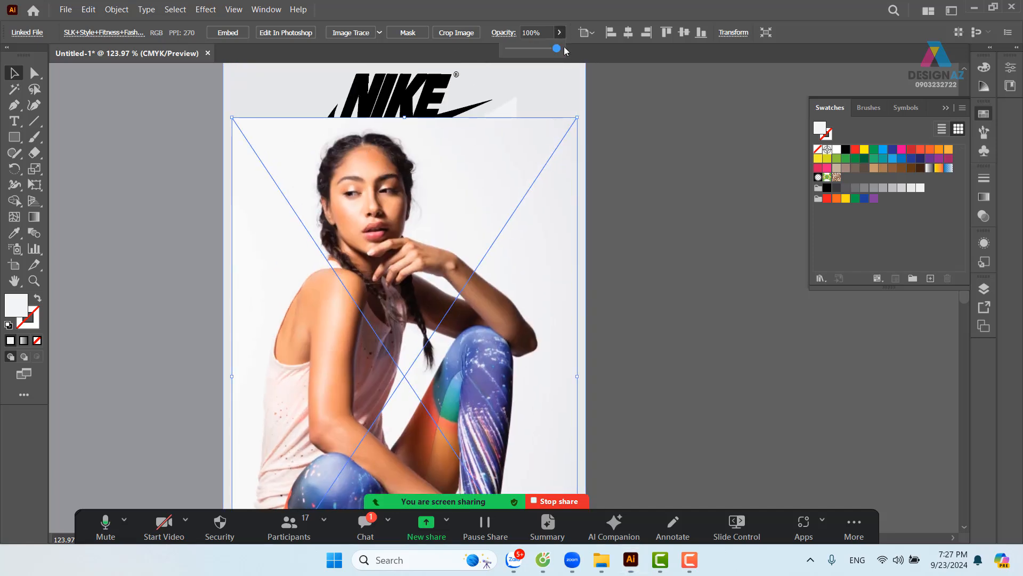
drag(548, 49, 535, 51)
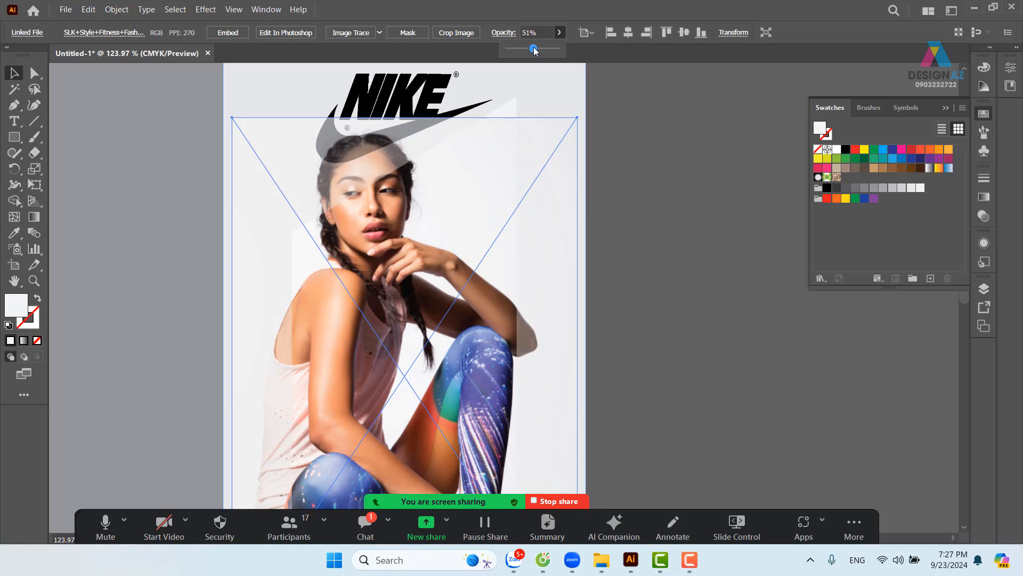
click(608, 157)
Start a Pen tool path at the braid beneath the slanted mask edge and trace the hair outline up past the ear
key(z)
drag(319, 132, 417, 306)
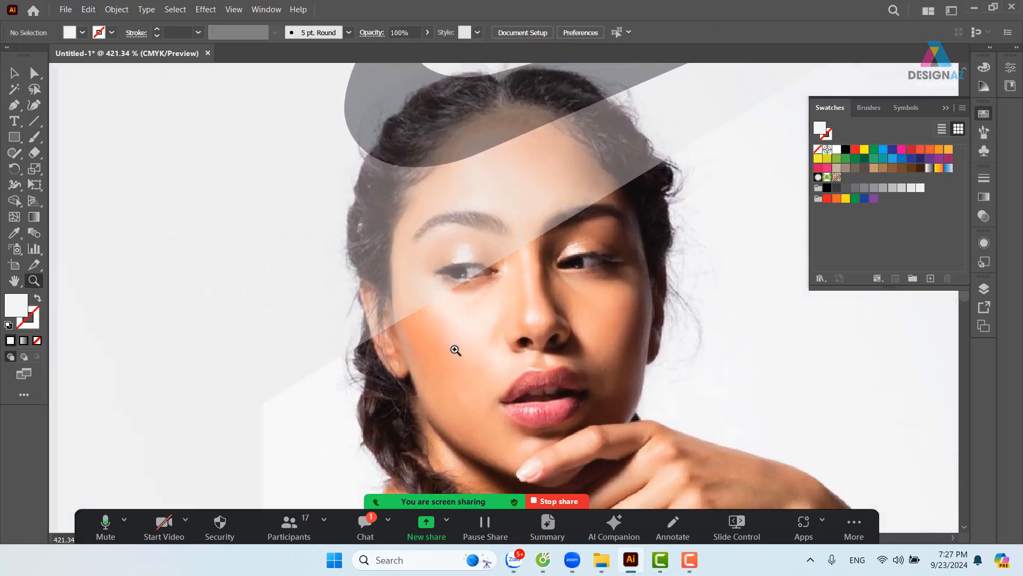
click(454, 348)
click(456, 350)
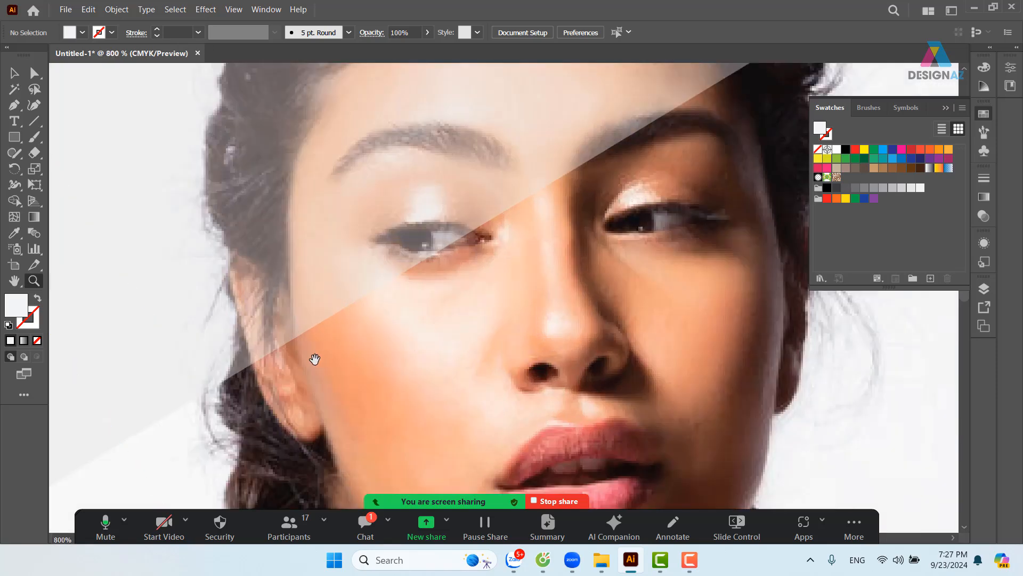
drag(314, 358, 437, 329)
key(p)
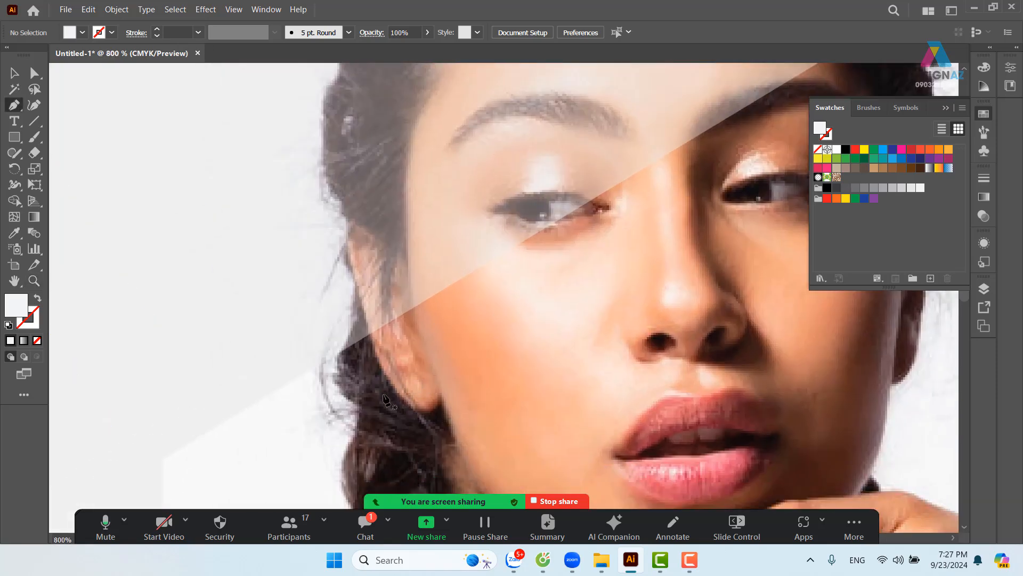
click(341, 386)
drag(346, 343, 361, 329)
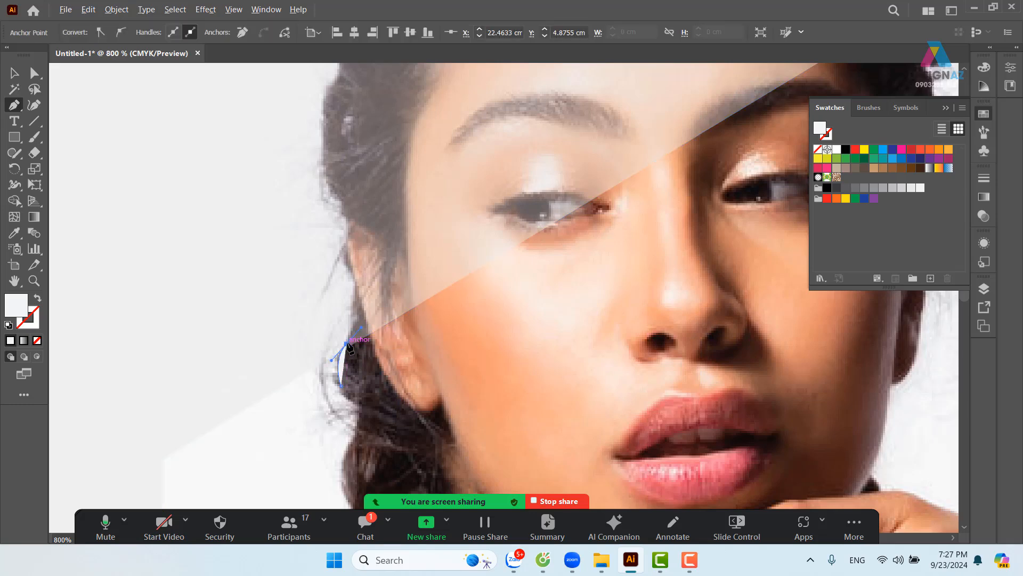
click(354, 279)
mouse_move(347, 233)
mouse_down()
mouse_move(357, 217)
mouse_move(344, 281)
mouse_move(329, 226)
mouse_up()
click(346, 232)
click(346, 220)
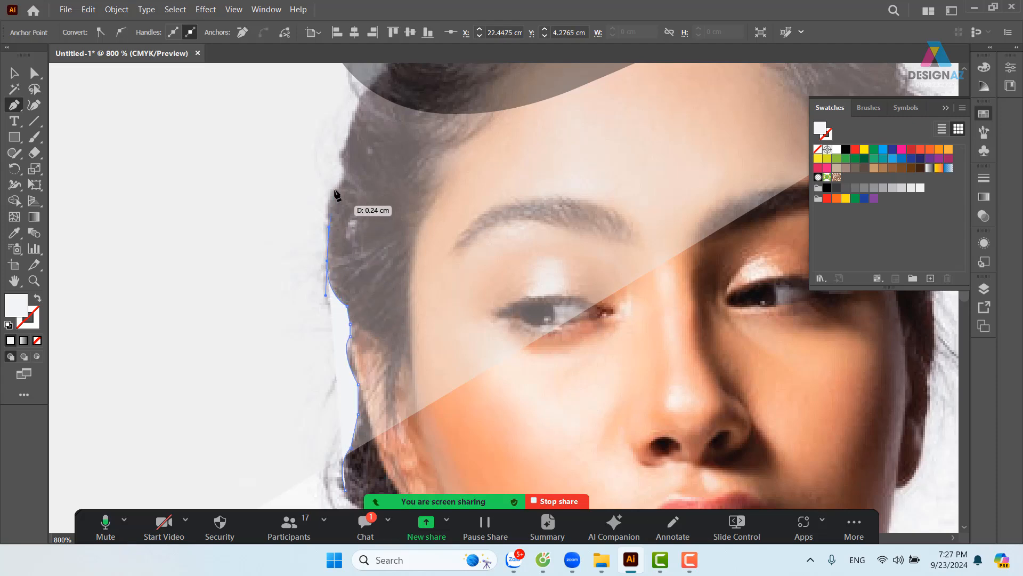
Continue the Pen path up the hair outline and over the first half of the crown to the centre parting
click(331, 193)
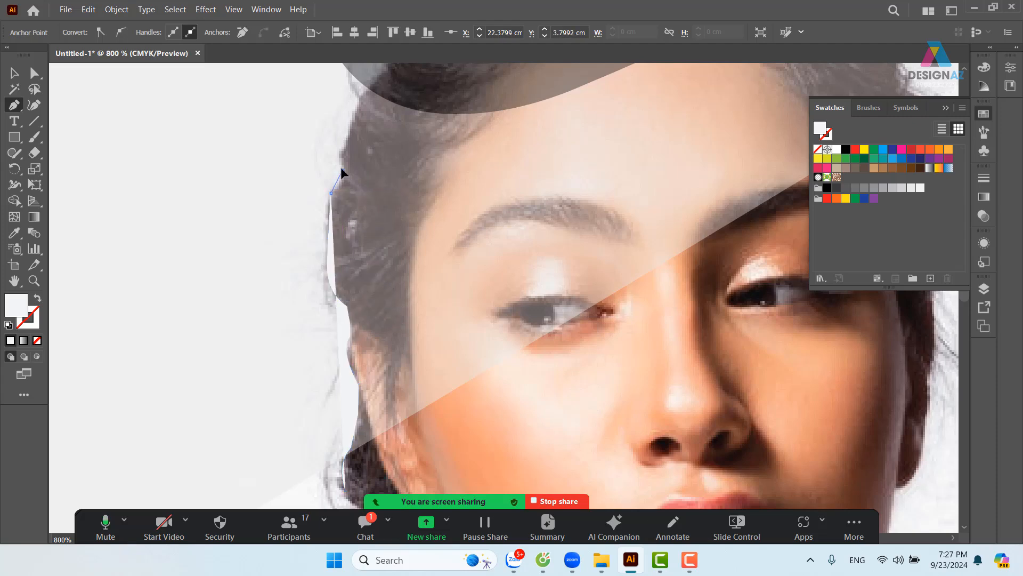
drag(343, 170, 400, 285)
click(343, 205)
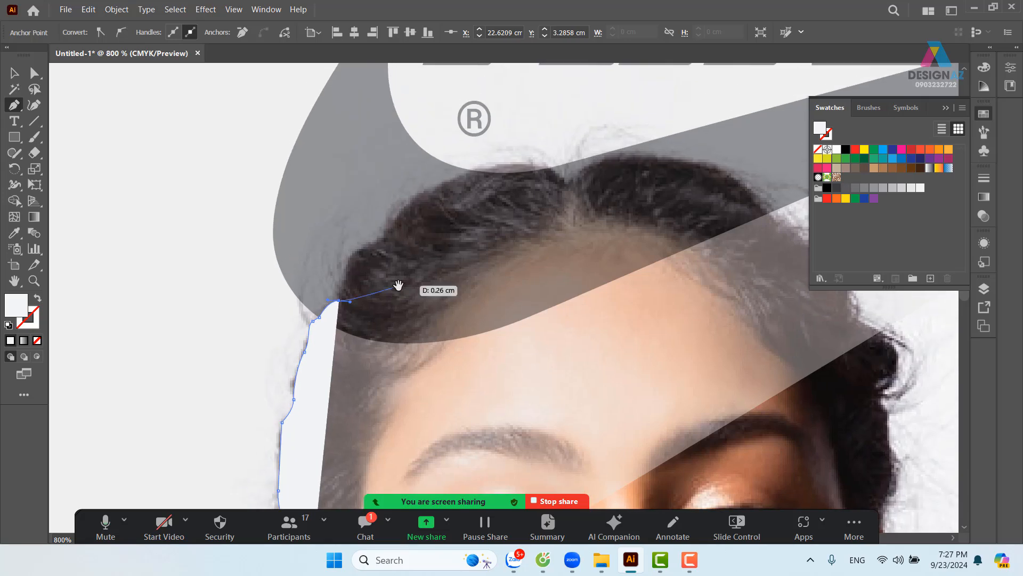
alt+click(339, 301)
drag(352, 262, 546, 168)
click(566, 185)
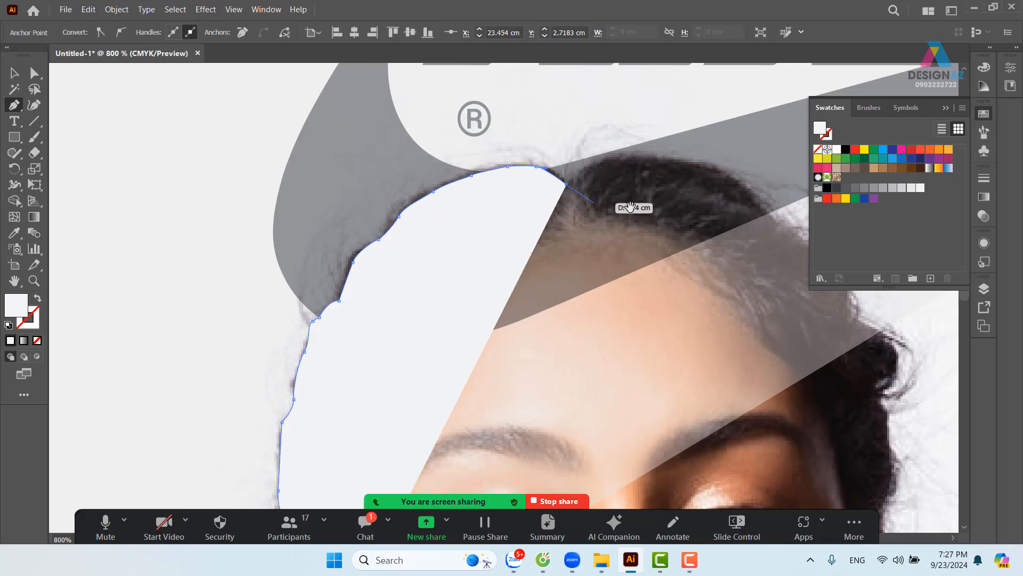
Trace the hair from the centre parting over the other half of the crown down to just above the side curl
key(space)
drag(632, 211, 474, 198)
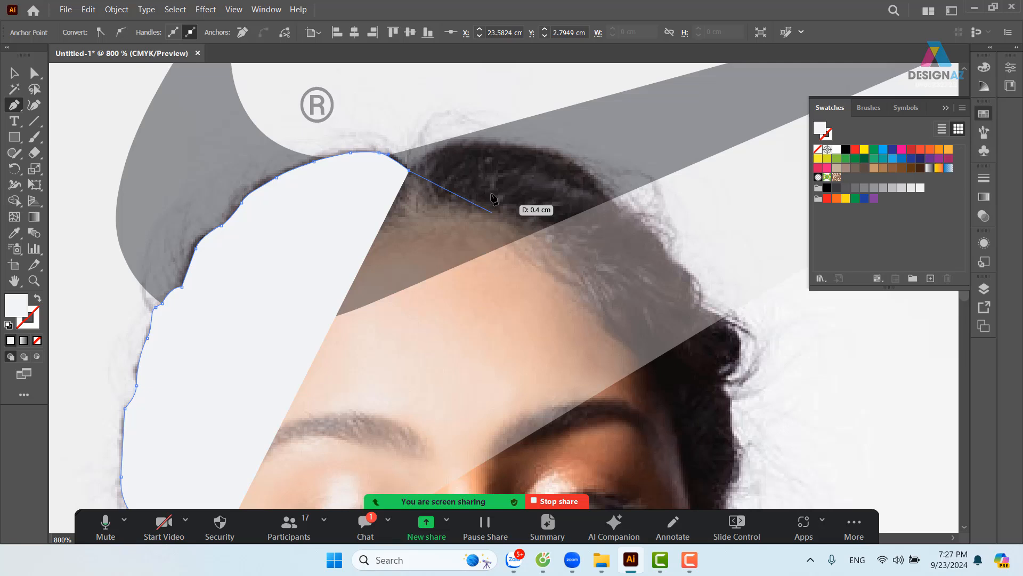
click(438, 156)
click(465, 147)
click(535, 148)
click(607, 191)
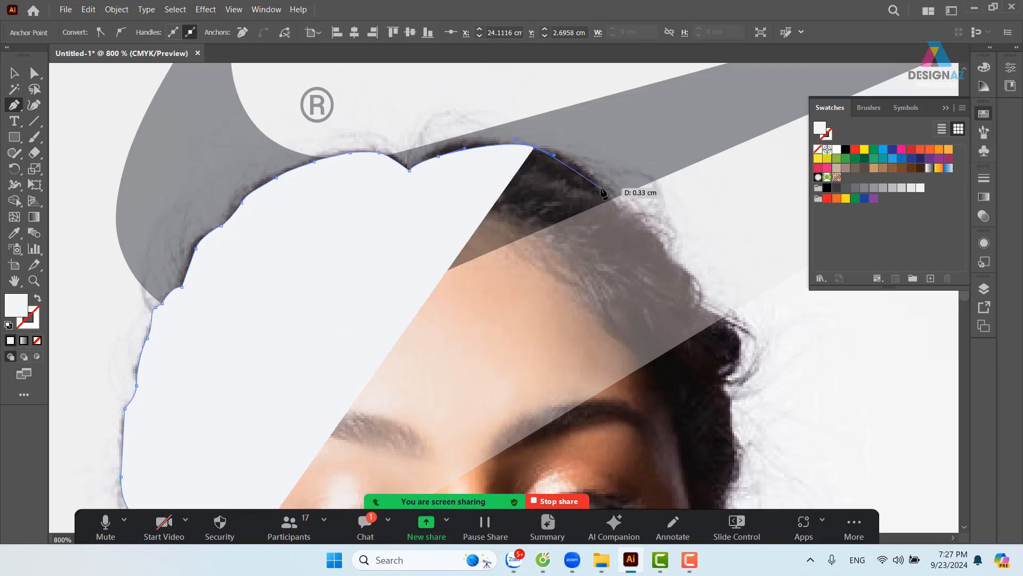
click(623, 211)
click(637, 219)
click(663, 257)
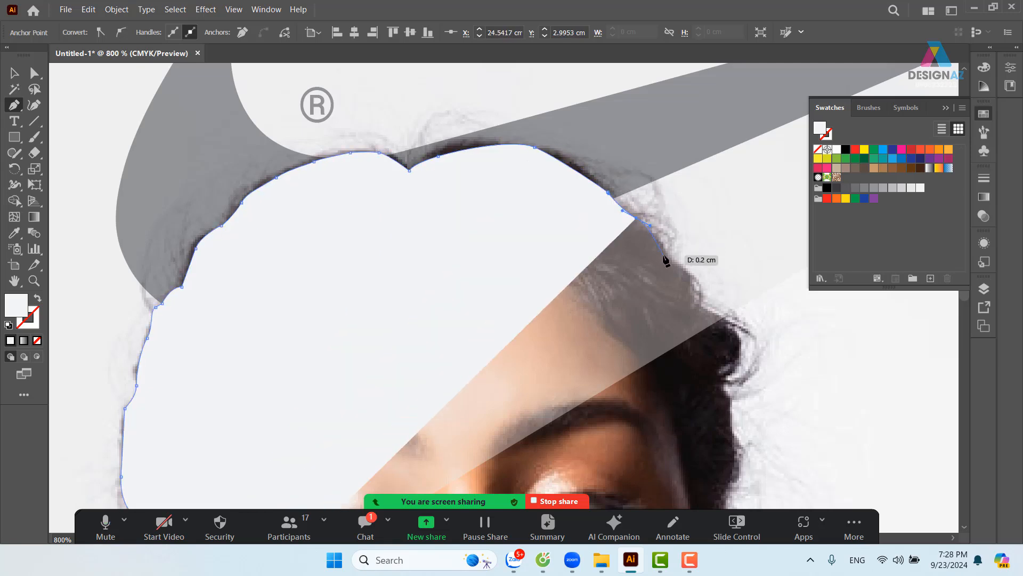
click(702, 295)
click(700, 319)
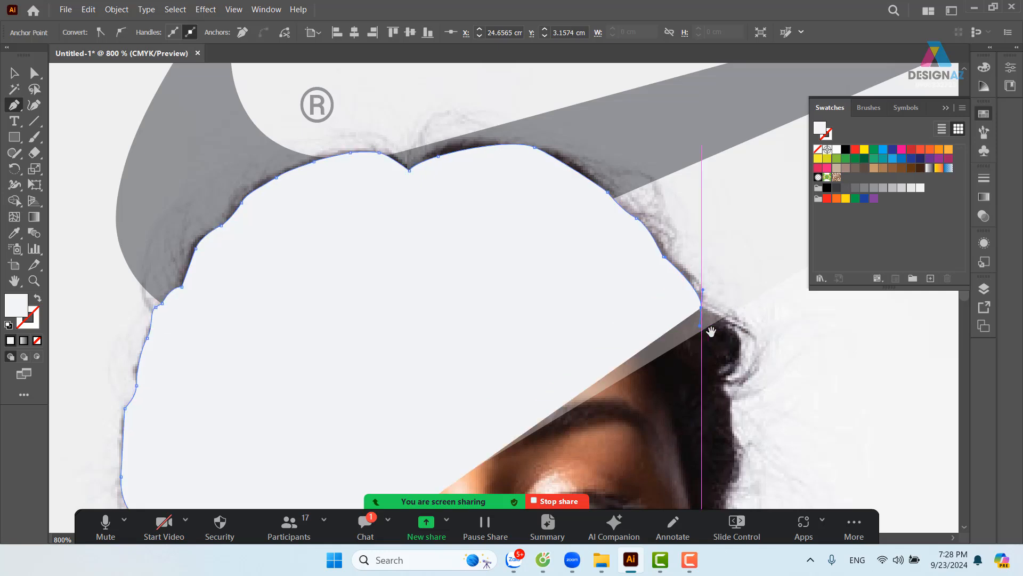
drag(699, 321, 520, 182)
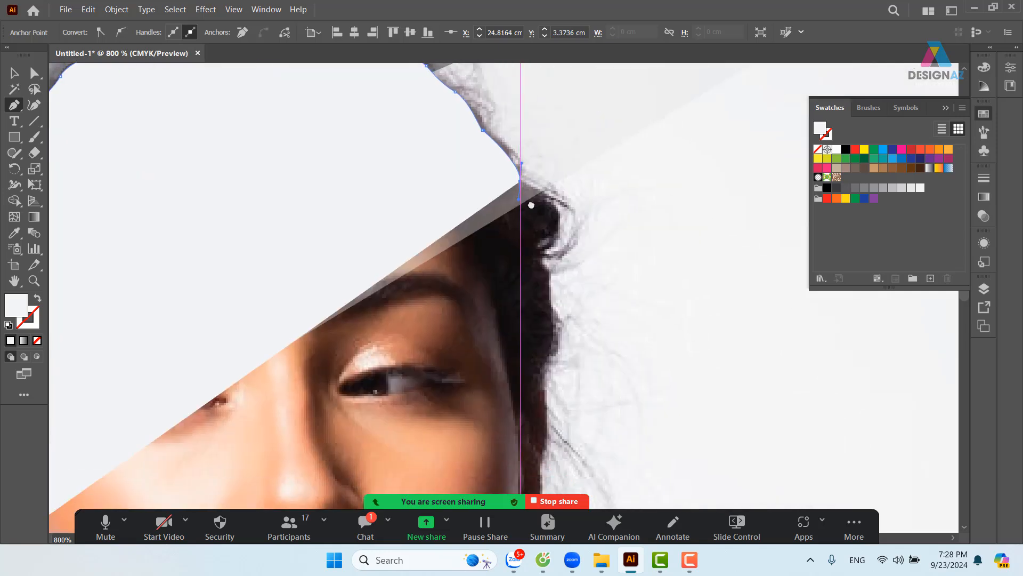
Resume the open head path at its end anchor and trace around the side curl to just inside the slanted mask edge
ctrl+click(561, 226)
ctrl+click(520, 183)
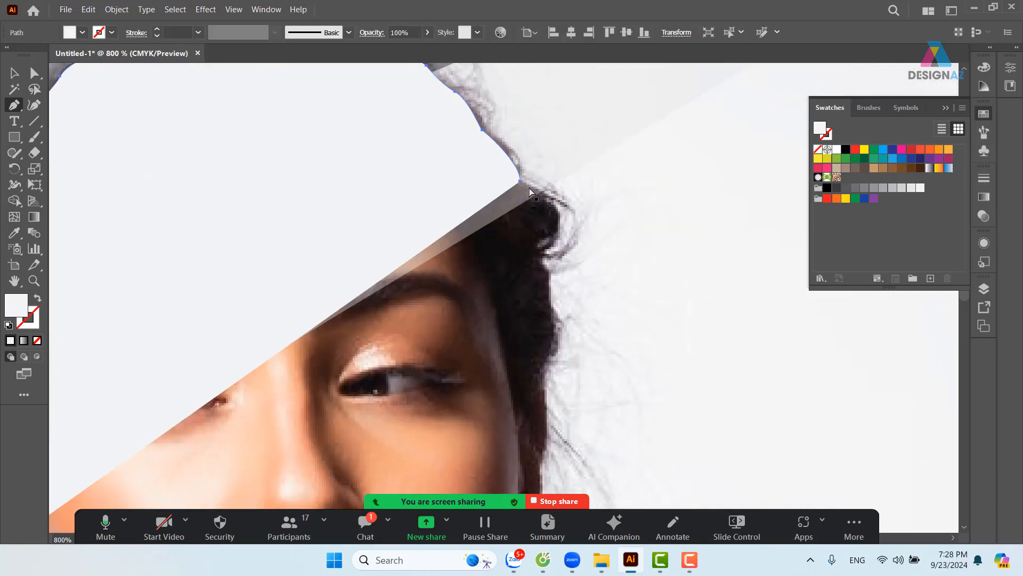
click(560, 216)
click(570, 238)
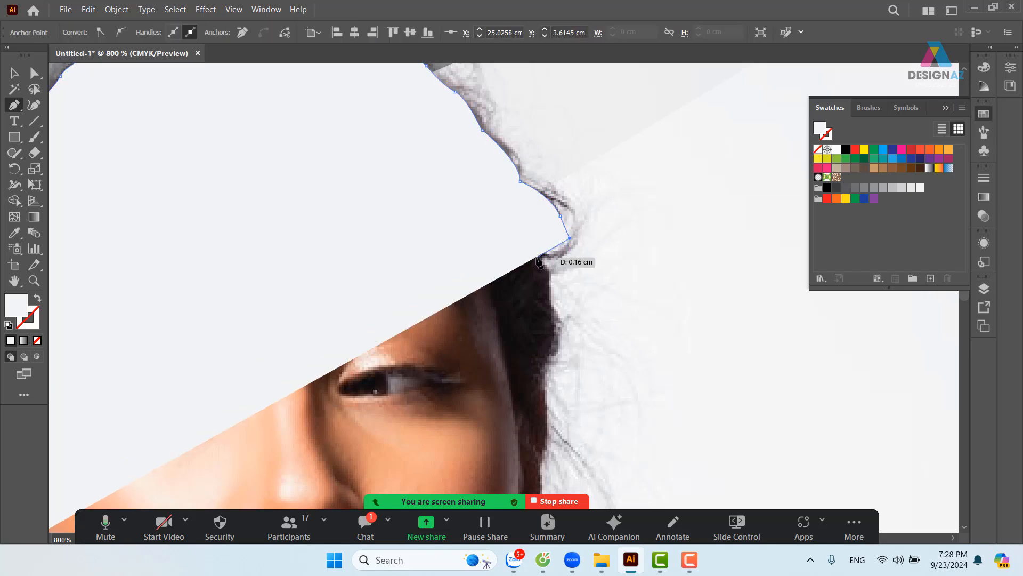
click(540, 257)
Close the head path back across the face and cheek to its starting anchor and fill it with the bright blue swatch
drag(507, 315, 664, 143)
drag(543, 259, 546, 213)
click(224, 349)
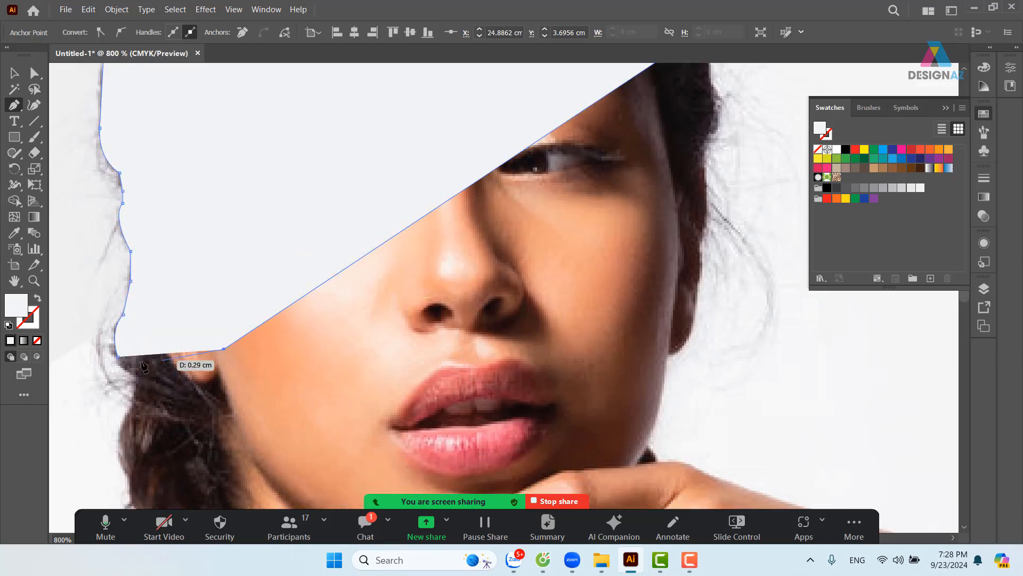
click(118, 357)
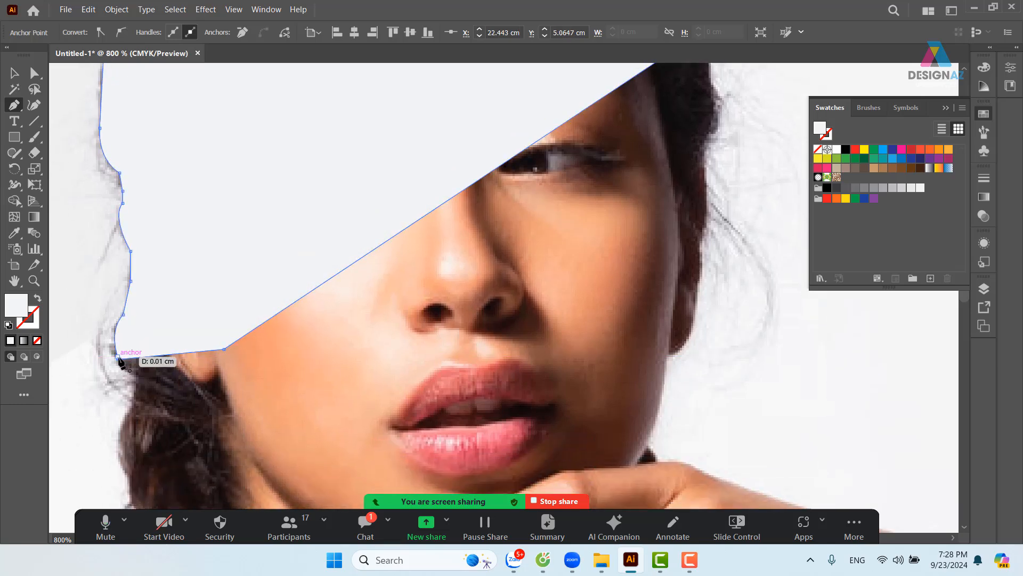
click(893, 159)
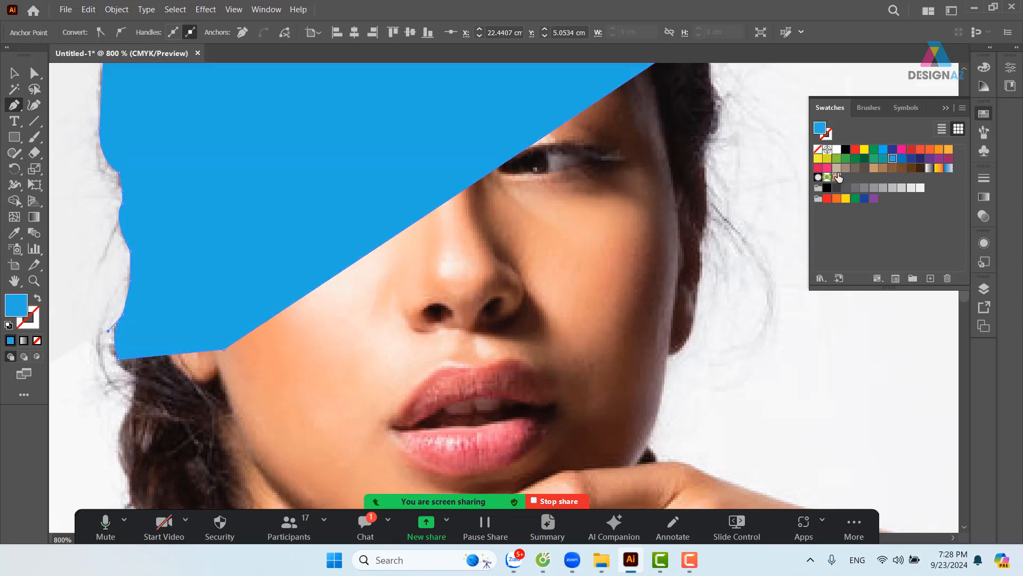
Start a second Pen path on the lower leg inside the mask and trace the leg's underside and the shoe heel to the fingers
drag(467, 350, 470, 113)
drag(610, 423, 578, 122)
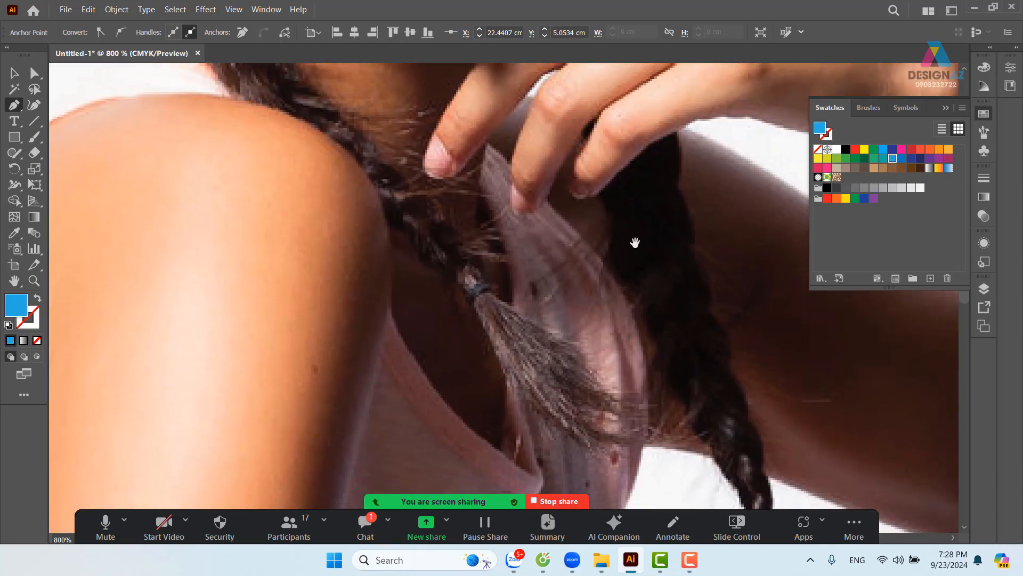
key(ctrl+1)
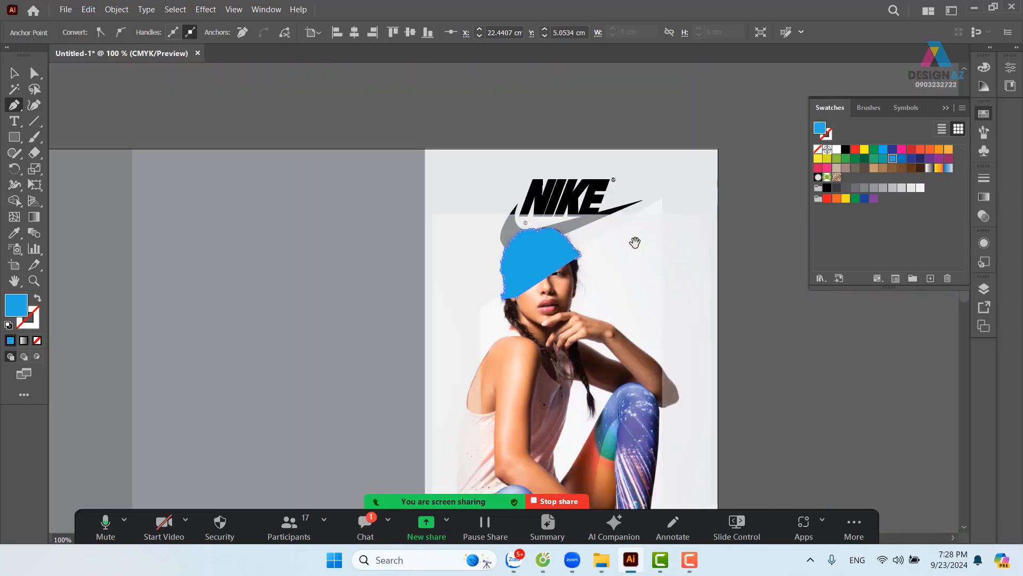
drag(633, 333, 541, 192)
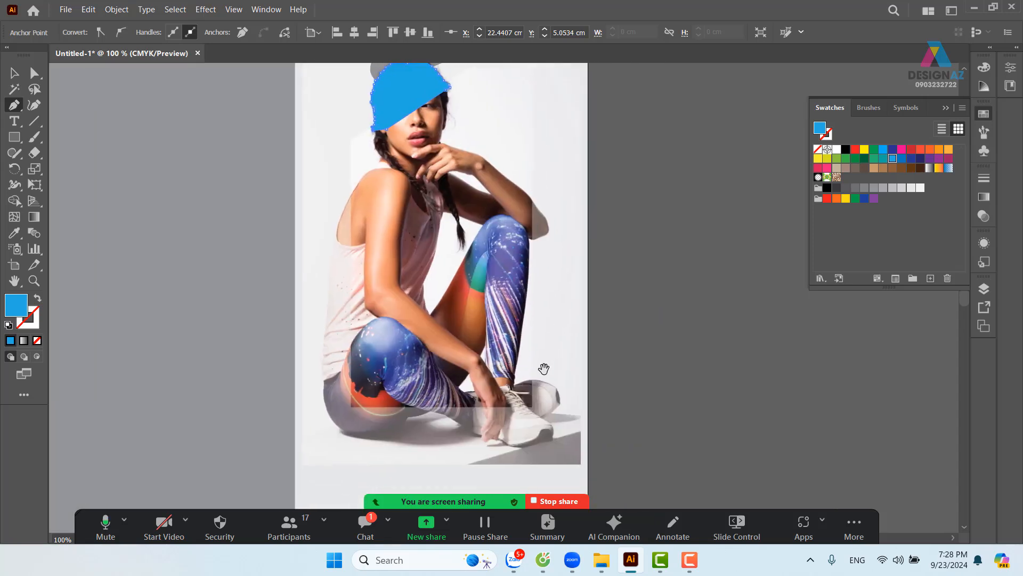
key(z)
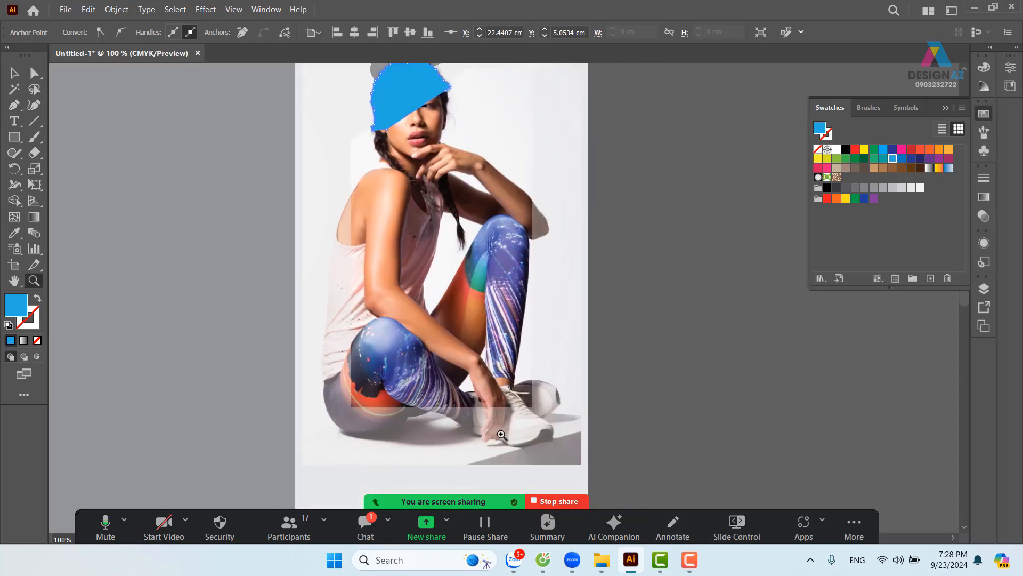
drag(412, 375, 496, 274)
drag(406, 246, 453, 274)
drag(316, 265, 441, 273)
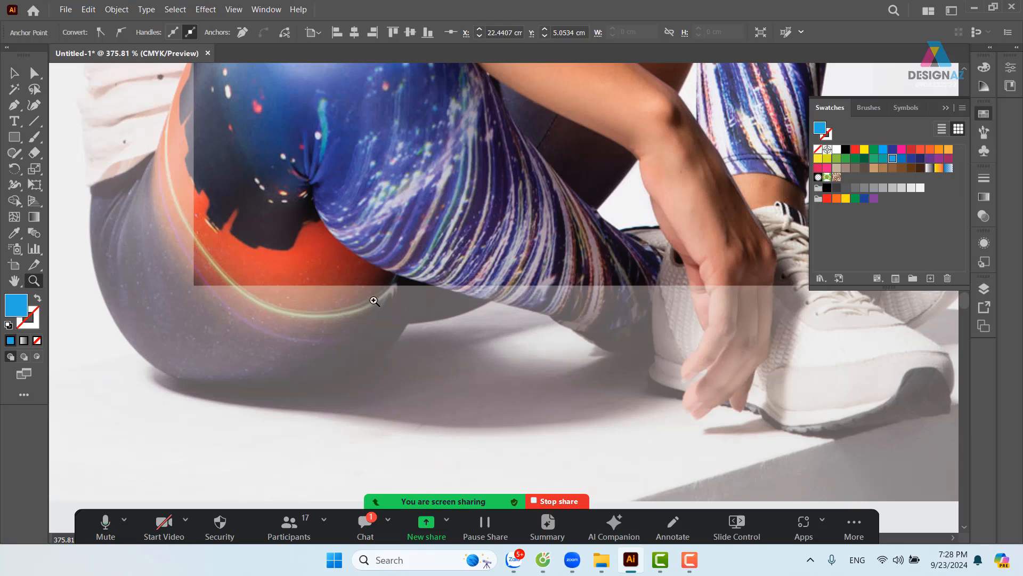
key(p)
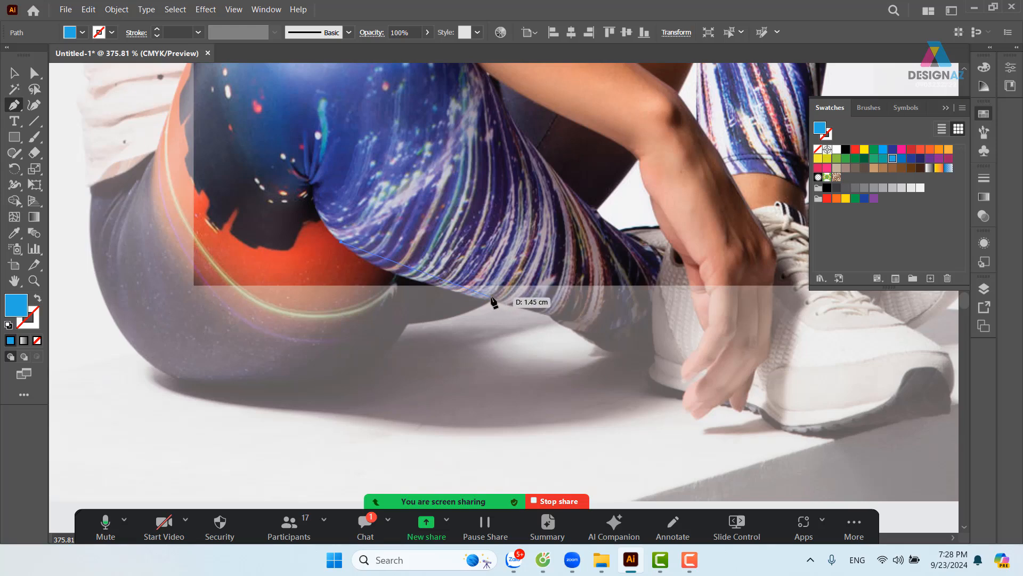
drag(492, 297, 581, 306)
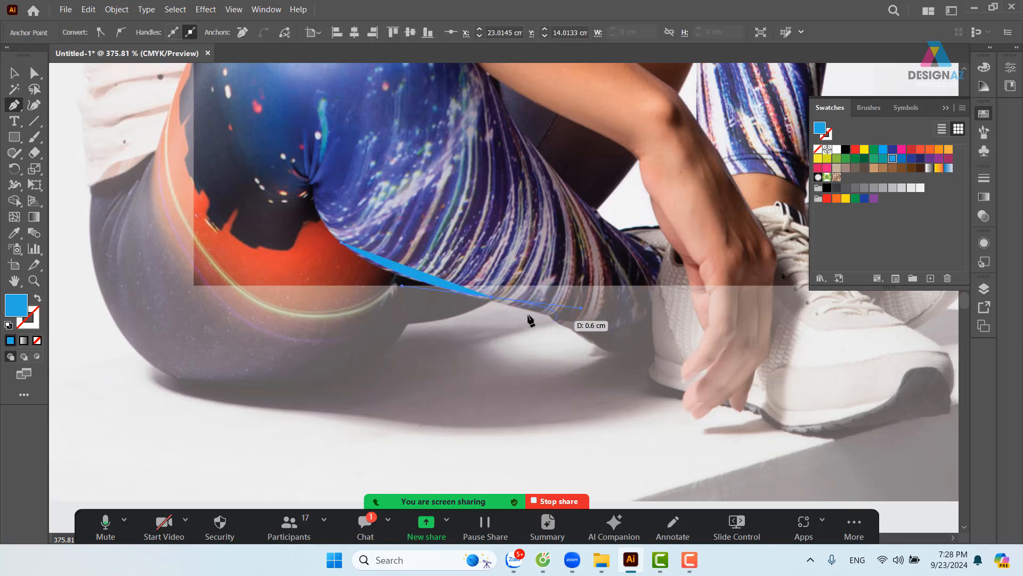
drag(491, 298, 657, 370)
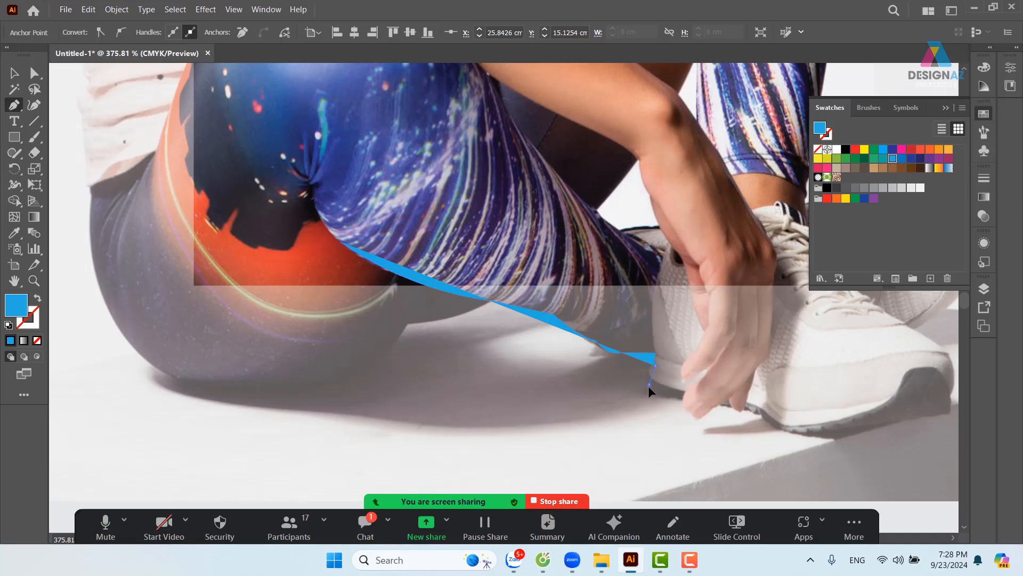
drag(657, 404, 601, 428)
click(685, 398)
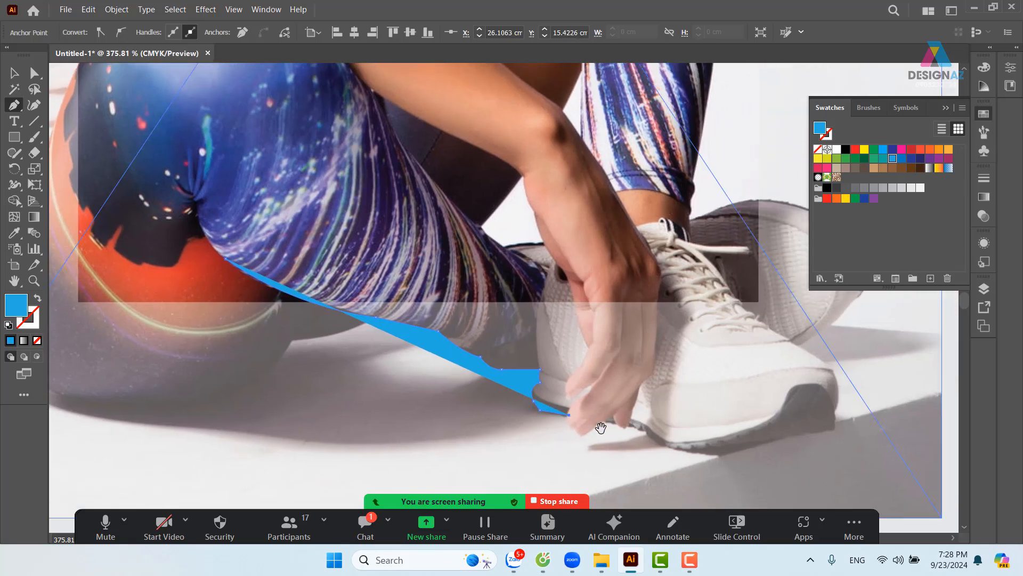
Trace around the fingertips below the mask, following the gap between them to the edge of the front shoe
key(ctrl+plus)
key(ctrl+plus)
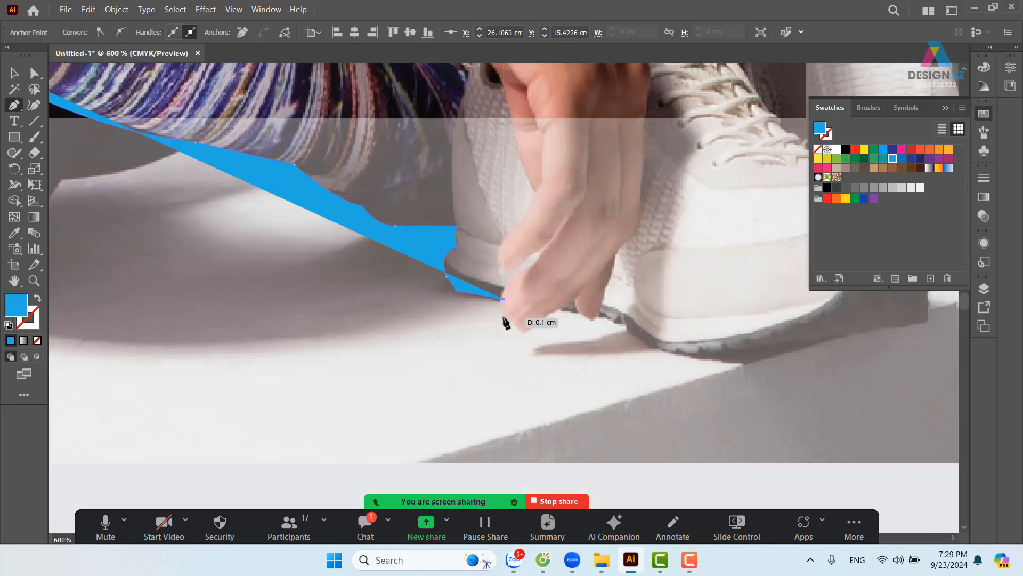
click(506, 315)
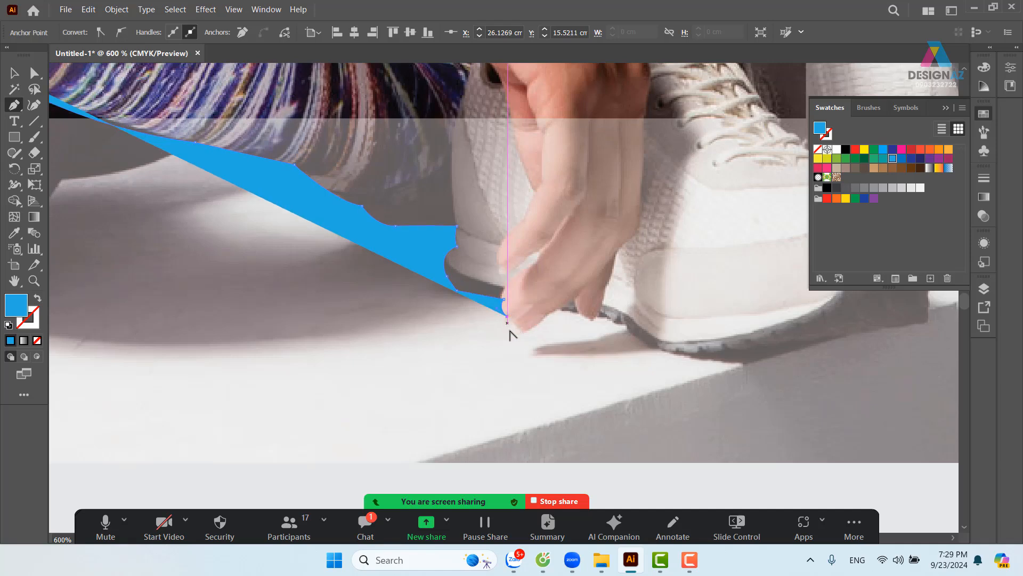
drag(514, 323, 525, 322)
click(515, 323)
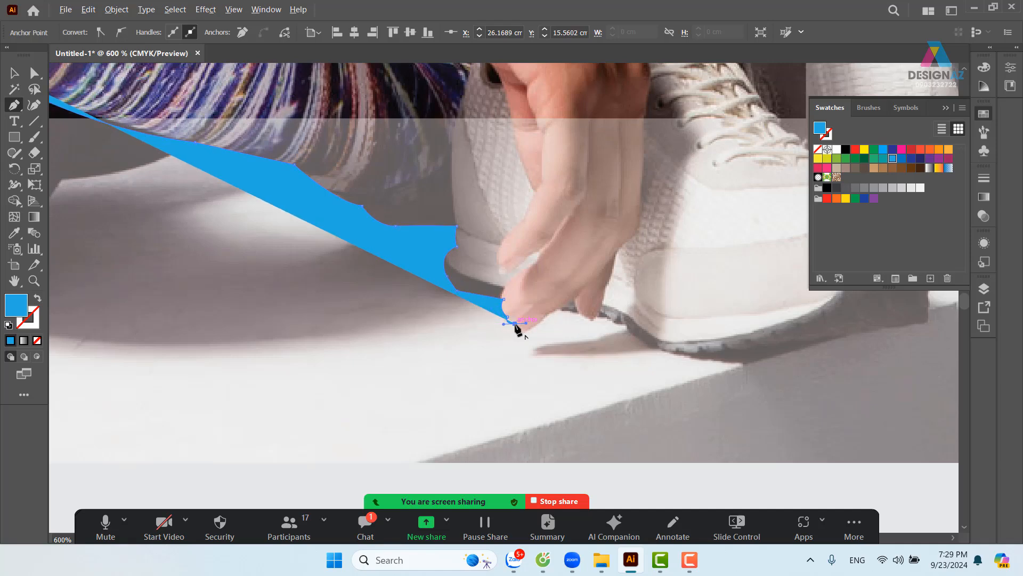
ctrl+click(522, 334)
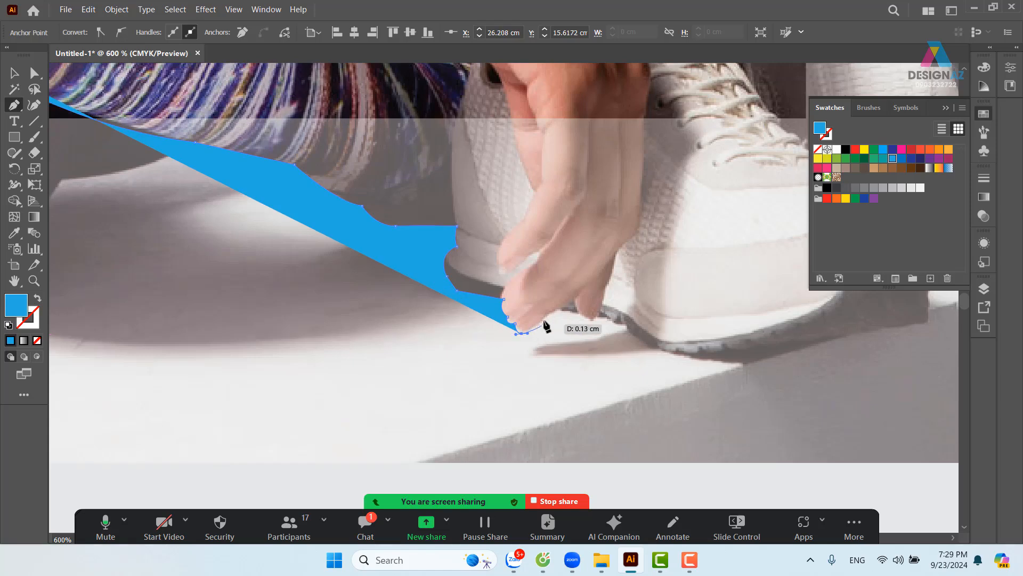
click(549, 314)
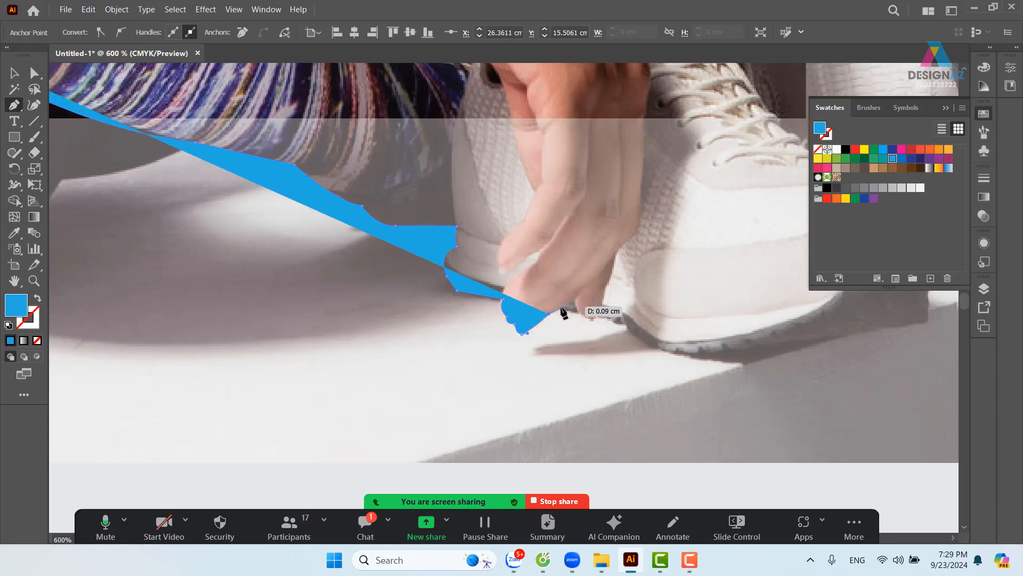
click(562, 308)
click(580, 313)
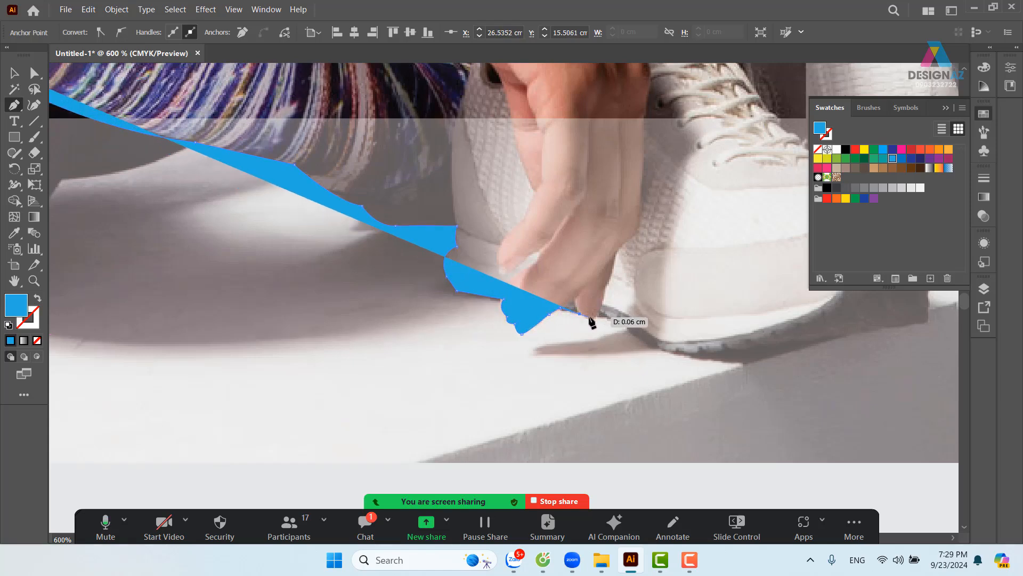
click(600, 320)
click(598, 316)
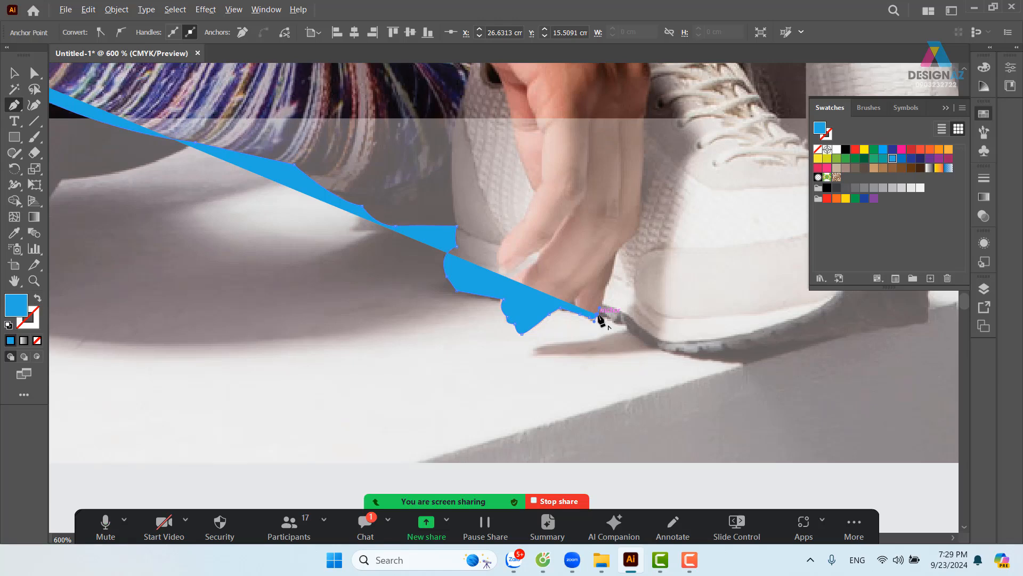
Continue the Pen path along the front shoe's sole and up around its toe cap
click(624, 322)
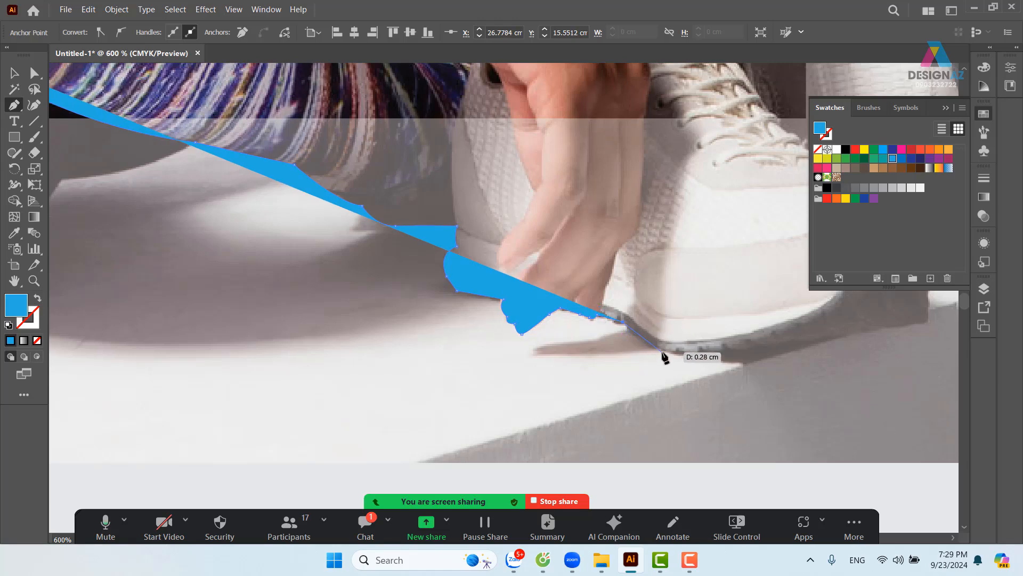
drag(662, 352, 689, 352)
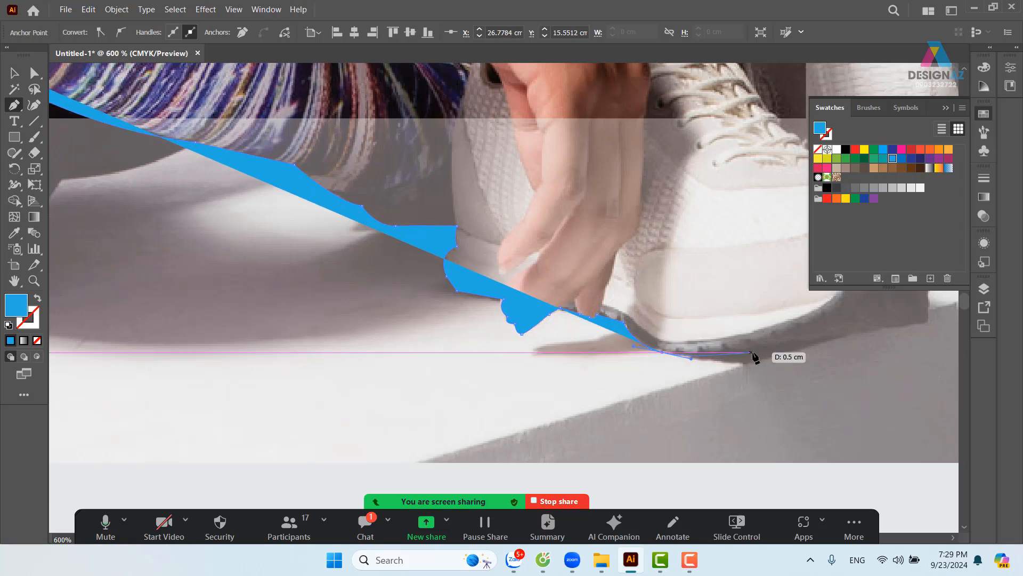
click(766, 347)
drag(810, 326, 571, 359)
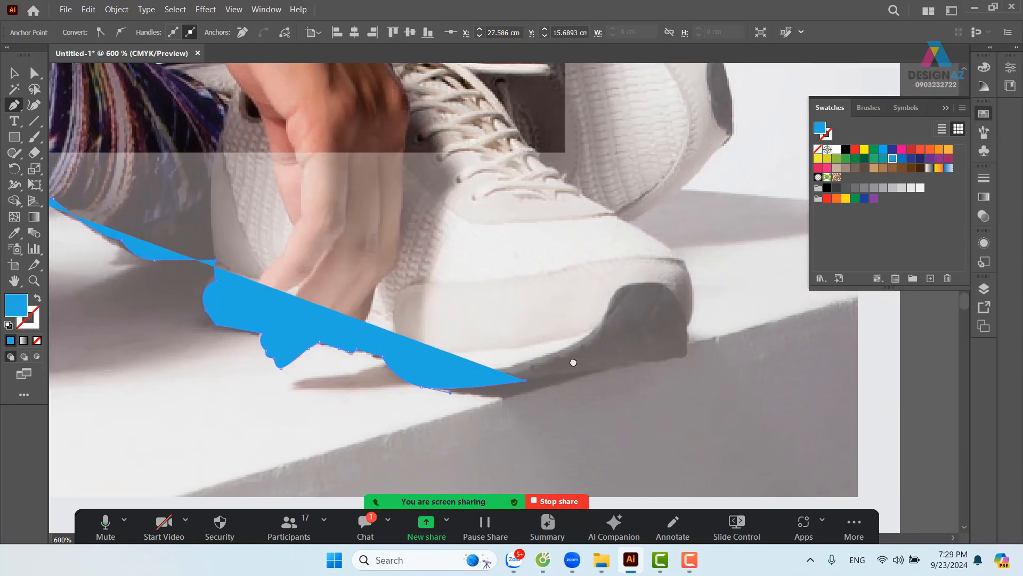
click(688, 357)
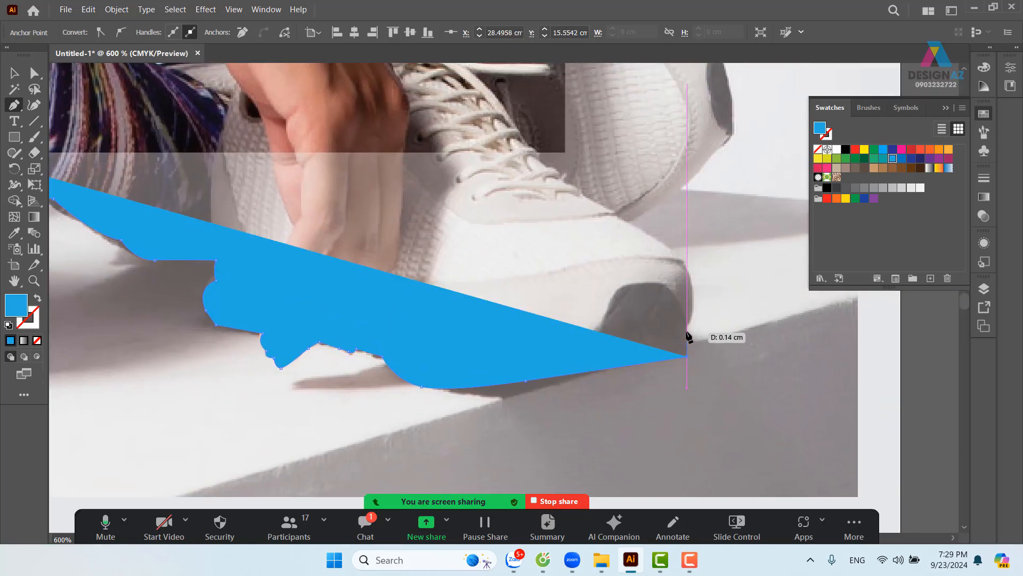
click(679, 321)
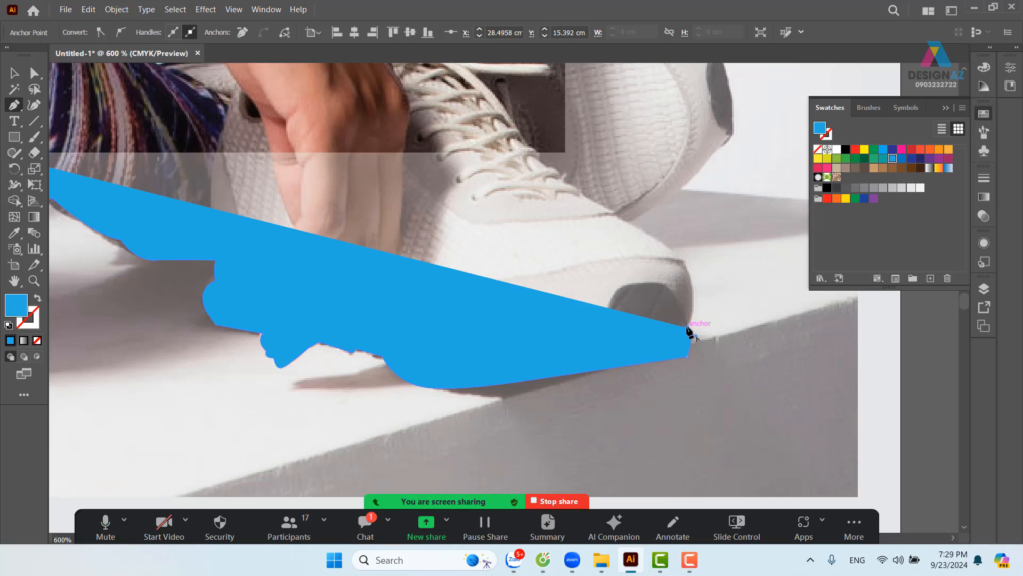
drag(687, 275, 674, 244)
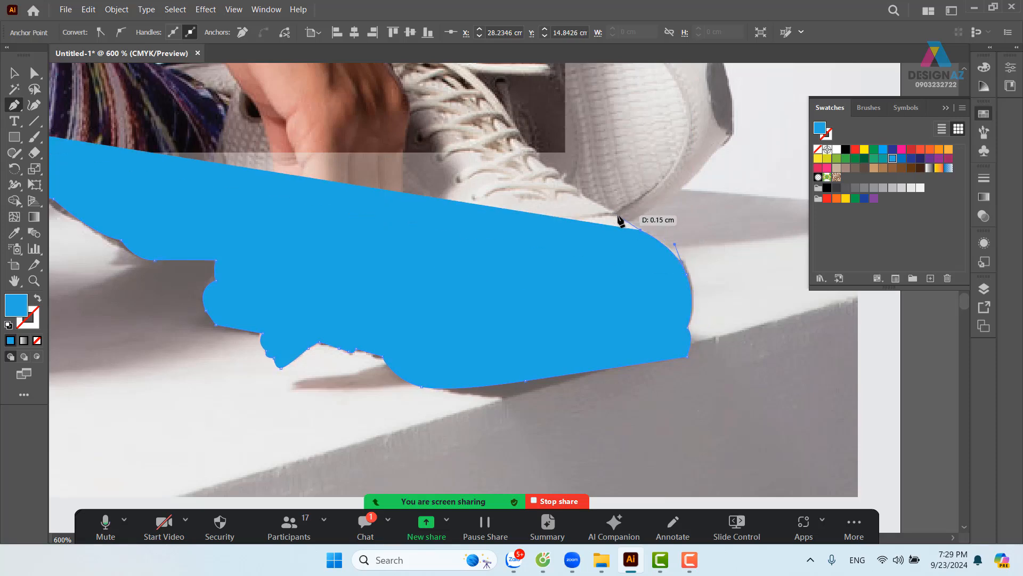
Trace from the notch between the shoes around the rear shoe's toe and over its upper edge
click(618, 216)
key(ctrl+z)
click(626, 220)
click(682, 186)
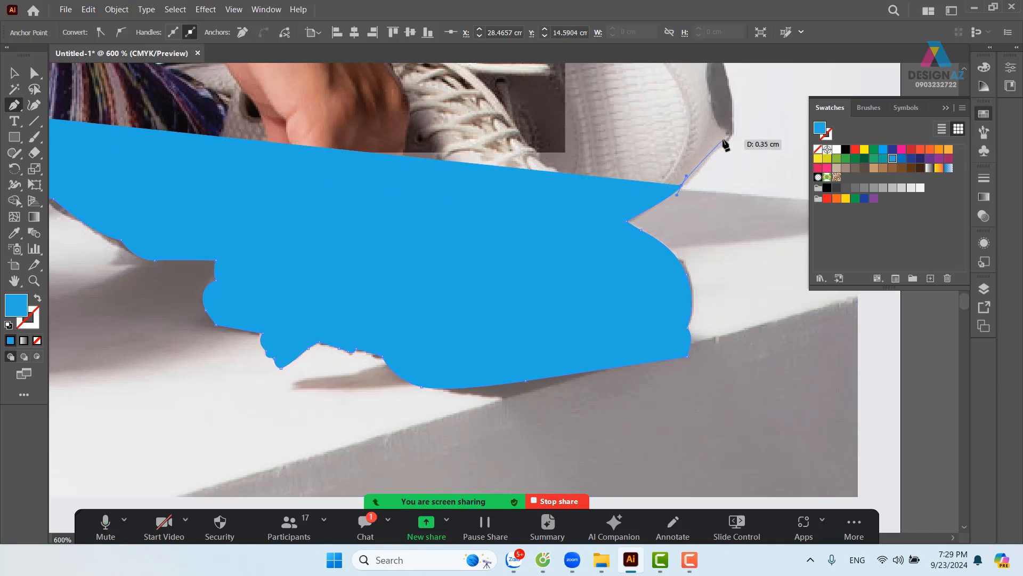
click(728, 141)
drag(730, 133, 735, 122)
scroll(734, 141, up, 3)
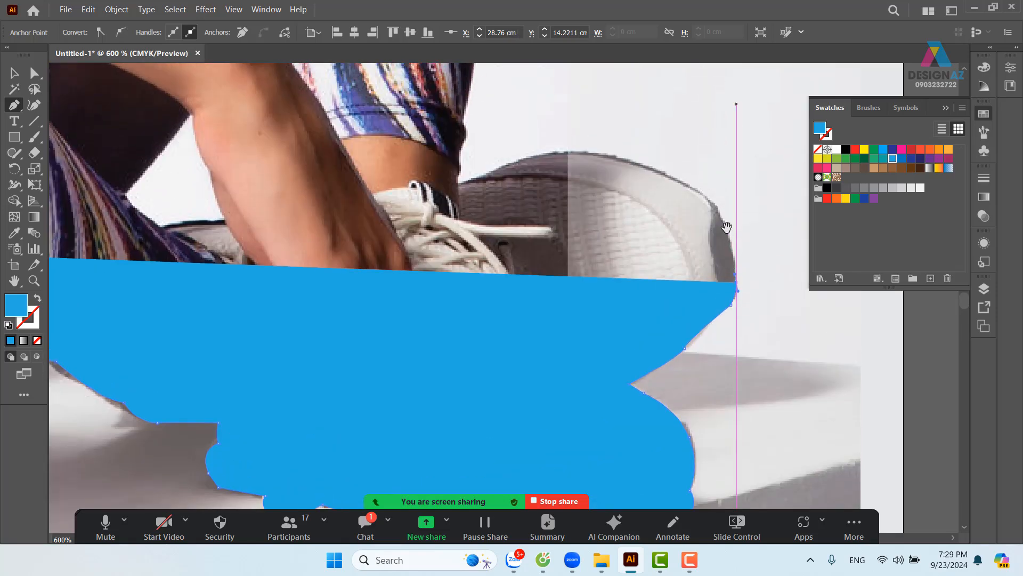
drag(711, 201, 692, 185)
drag(520, 161, 433, 190)
Bring the feet path back across the hand inside the mask and close it at its starting anchor on the leg
scroll(549, 359, up, 5)
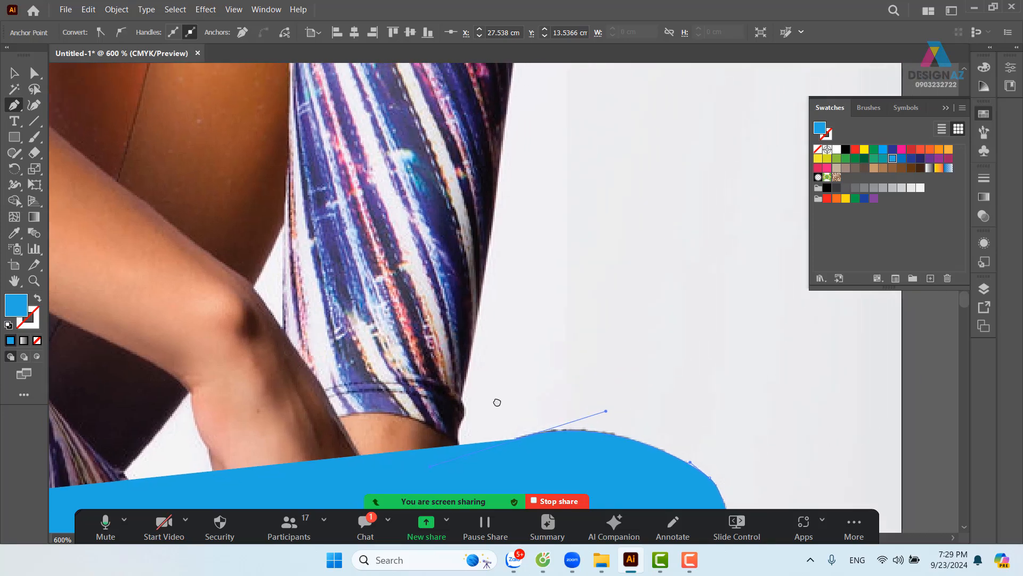
scroll(498, 402, down, 3)
scroll(533, 320, up, 8)
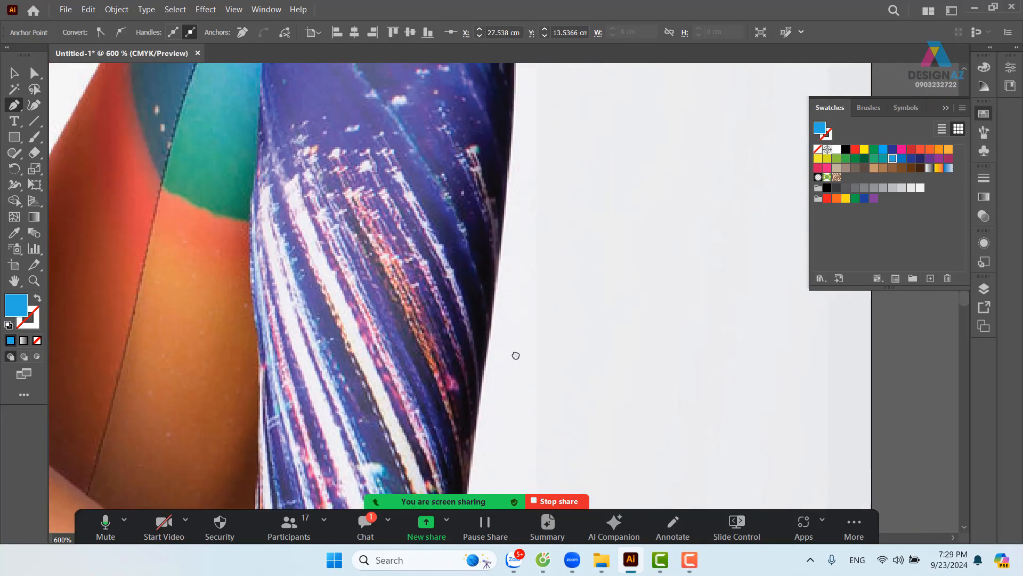
drag(516, 356, 474, 474)
drag(466, 365, 524, 241)
drag(494, 372, 523, 144)
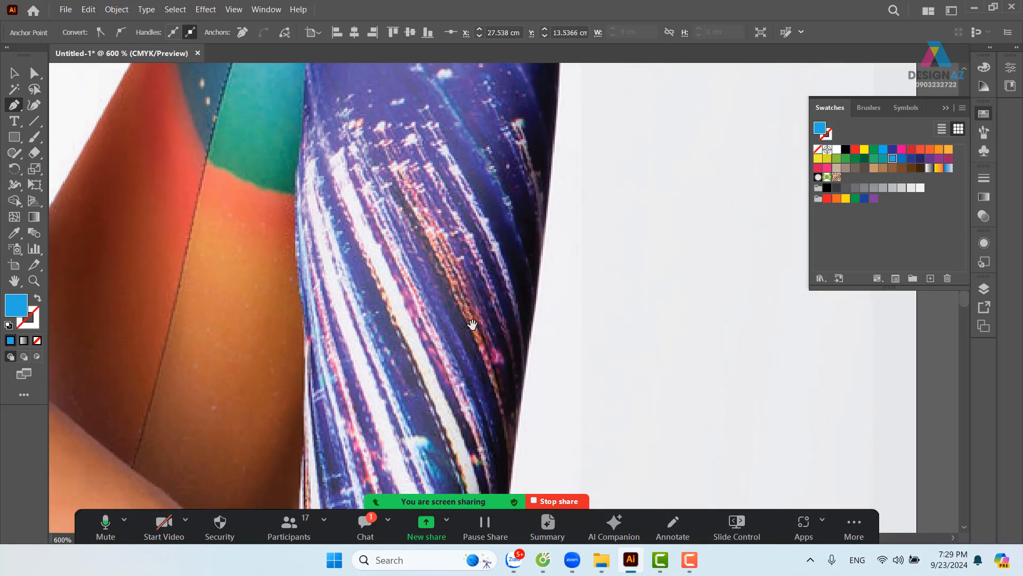
drag(472, 325, 461, 206)
drag(463, 347, 462, 213)
drag(427, 352, 467, 211)
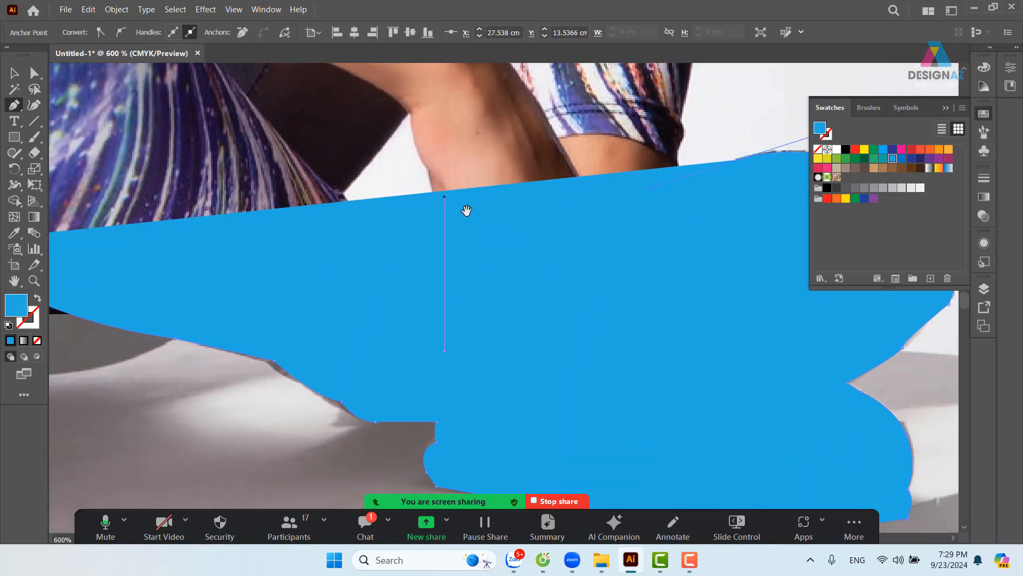
click(498, 126)
scroll(320, 214, left, 5)
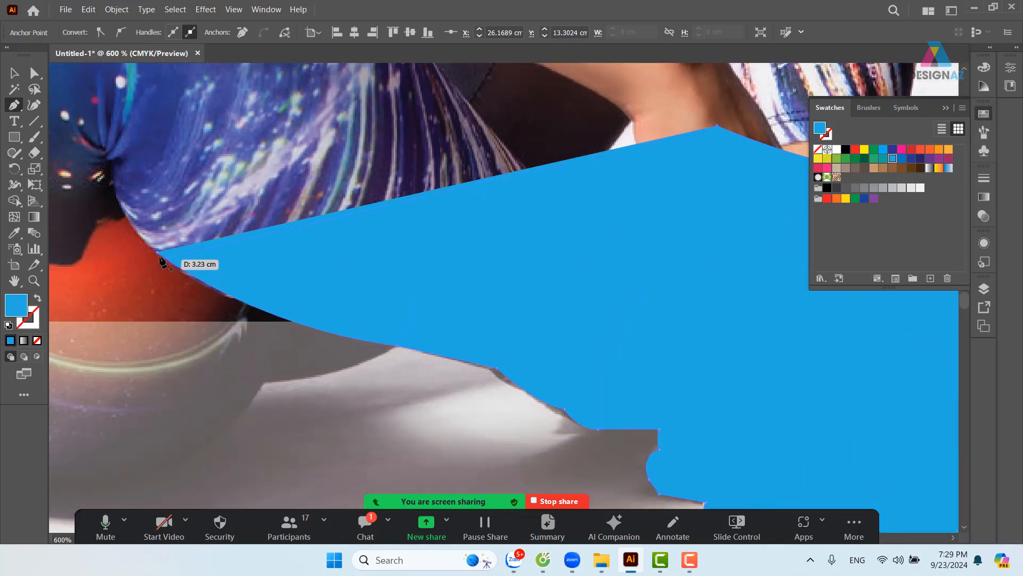
drag(492, 184, 321, 318)
drag(449, 226, 367, 315)
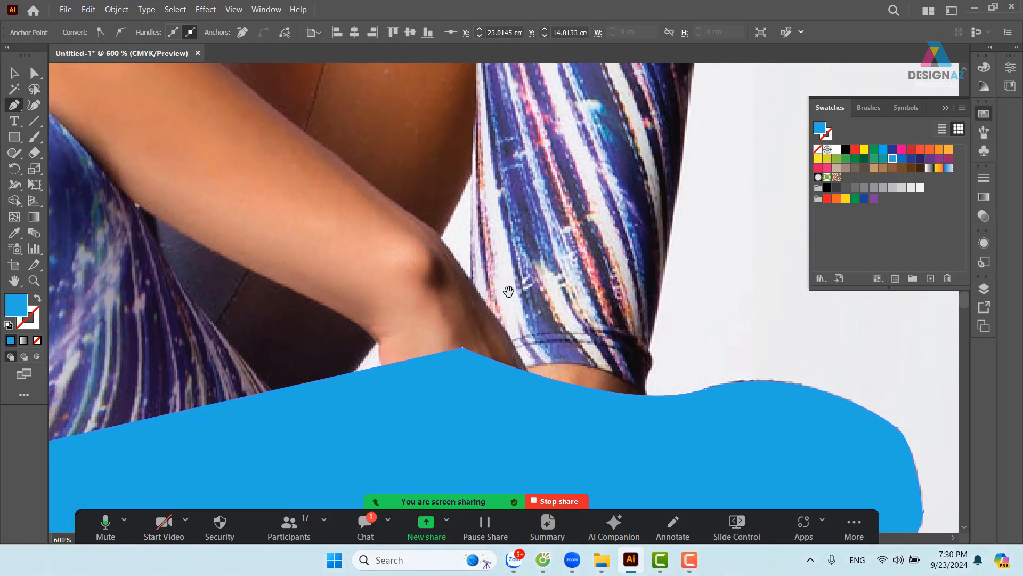
Combine the blue head and feet shapes into one compound path
scroll(572, 288, up, 10)
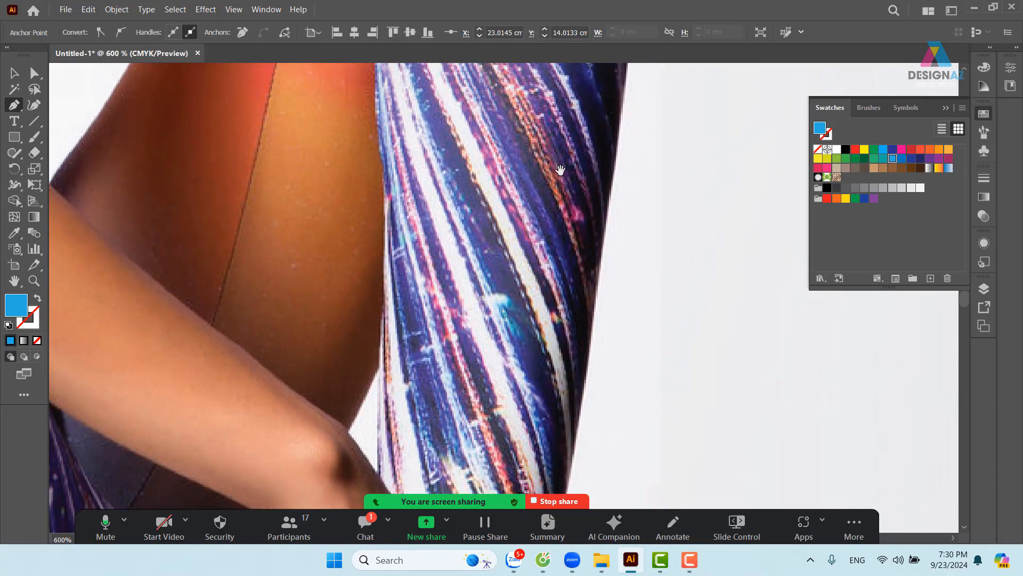
scroll(502, 361, up, 6)
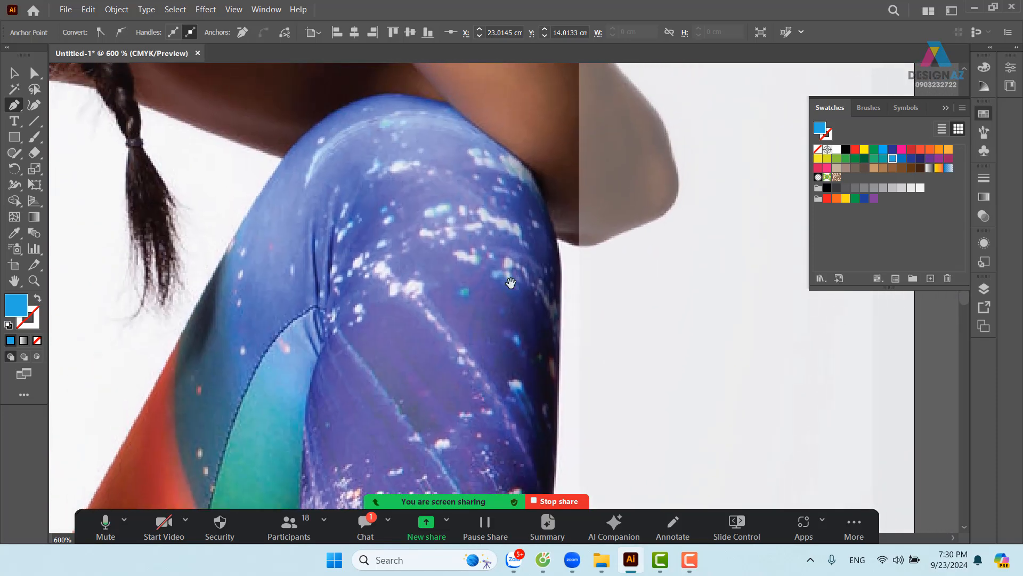
scroll(520, 245, down, 4)
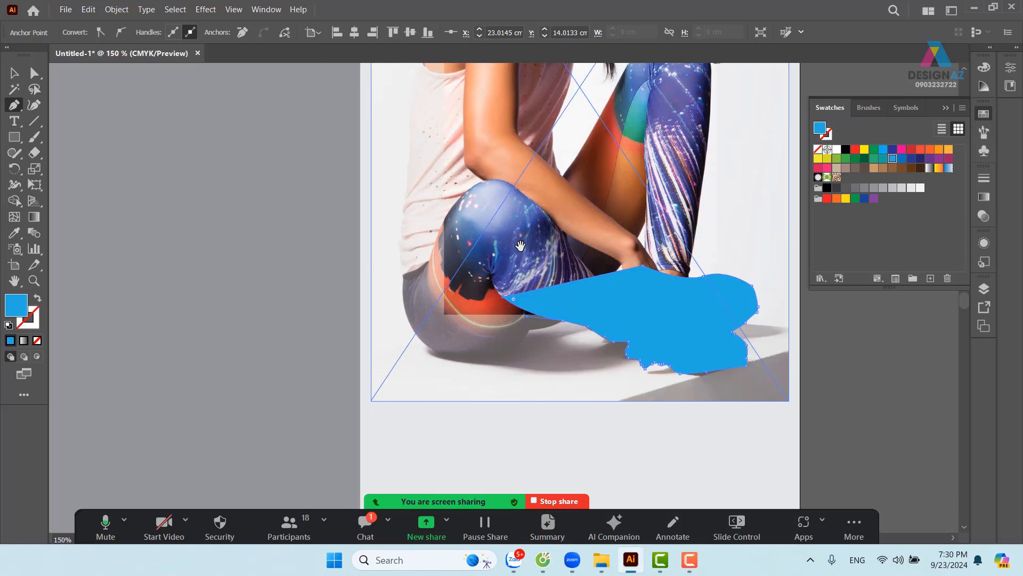
drag(571, 241, 496, 418)
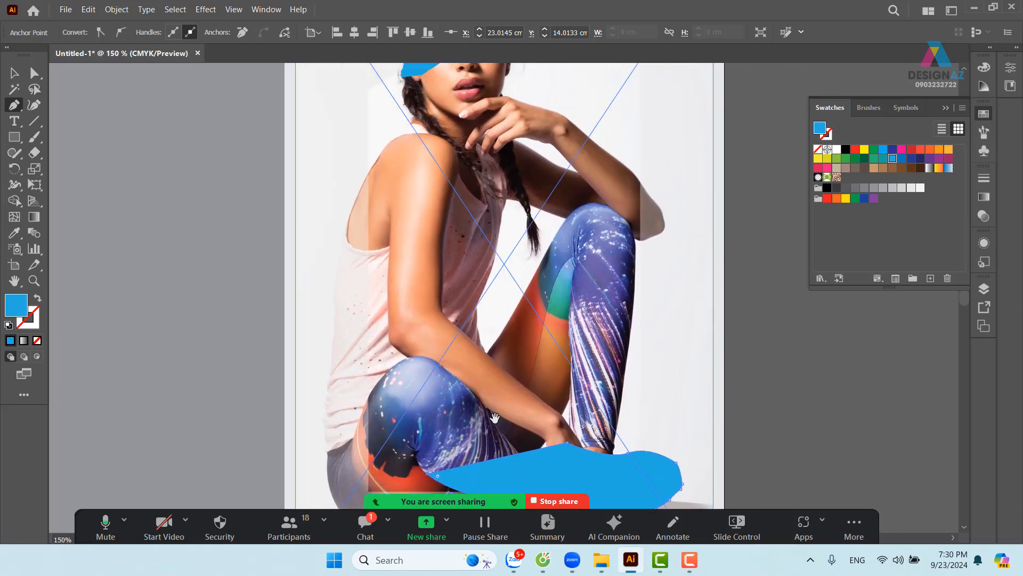
key(ctrl+minus)
key(ctrl+minus)
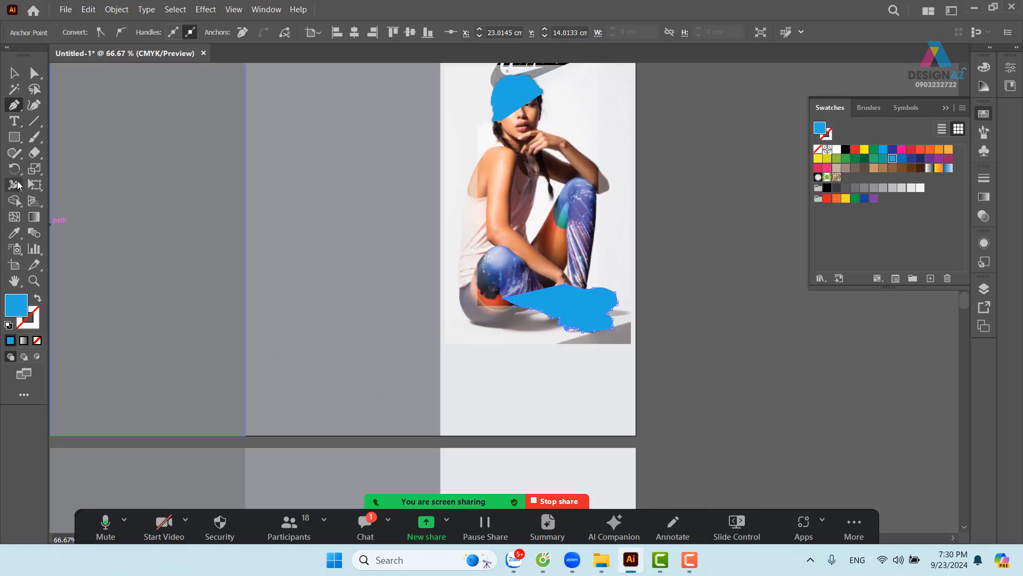
click(14, 73)
click(570, 299)
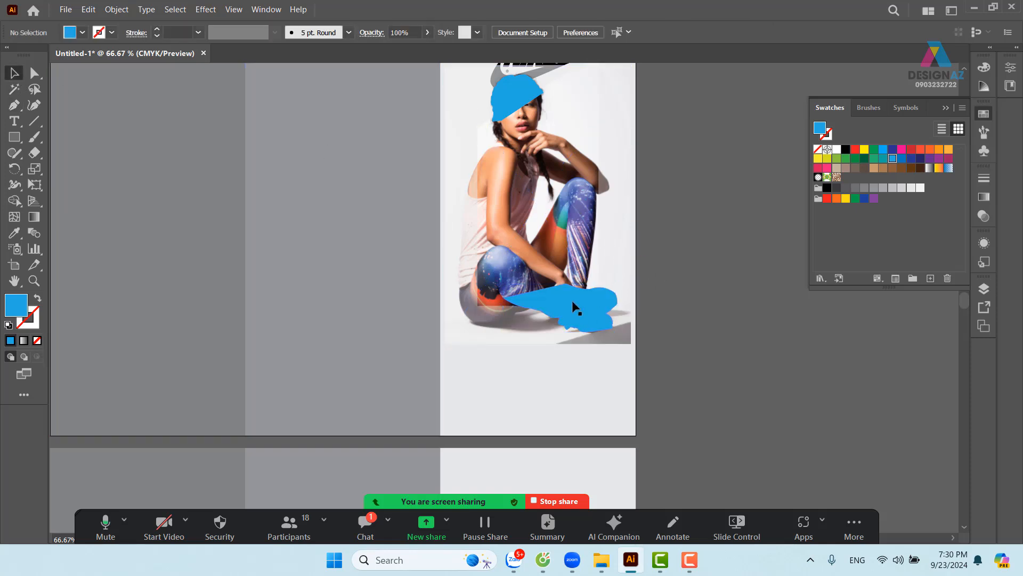
shift+click(525, 107)
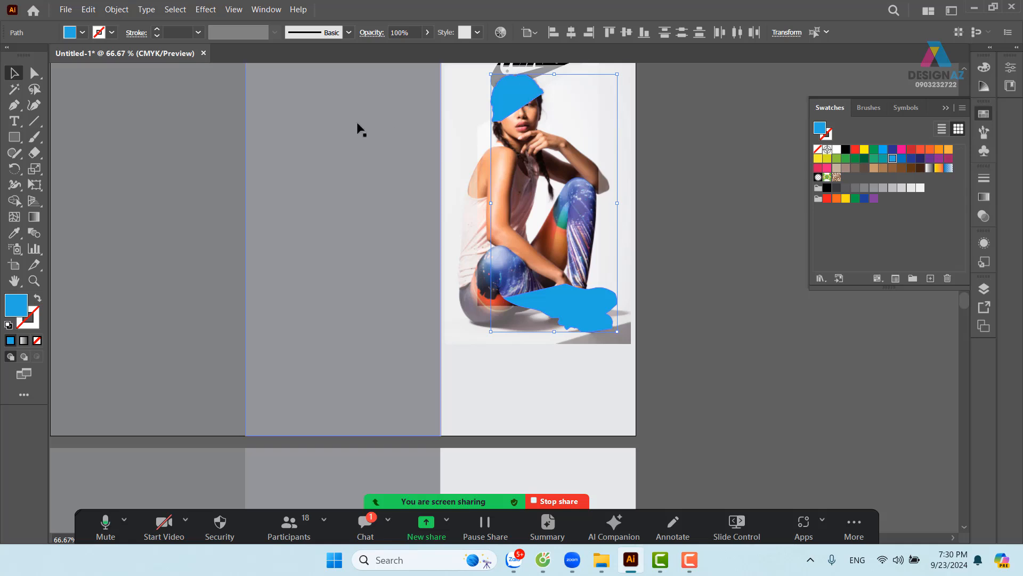
click(116, 9)
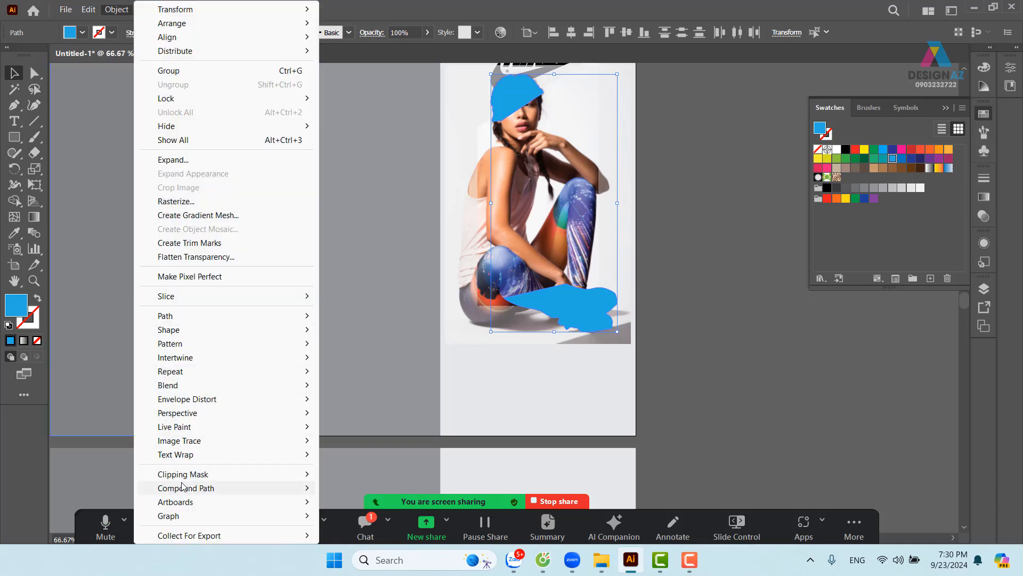
mouse_move(187, 488)
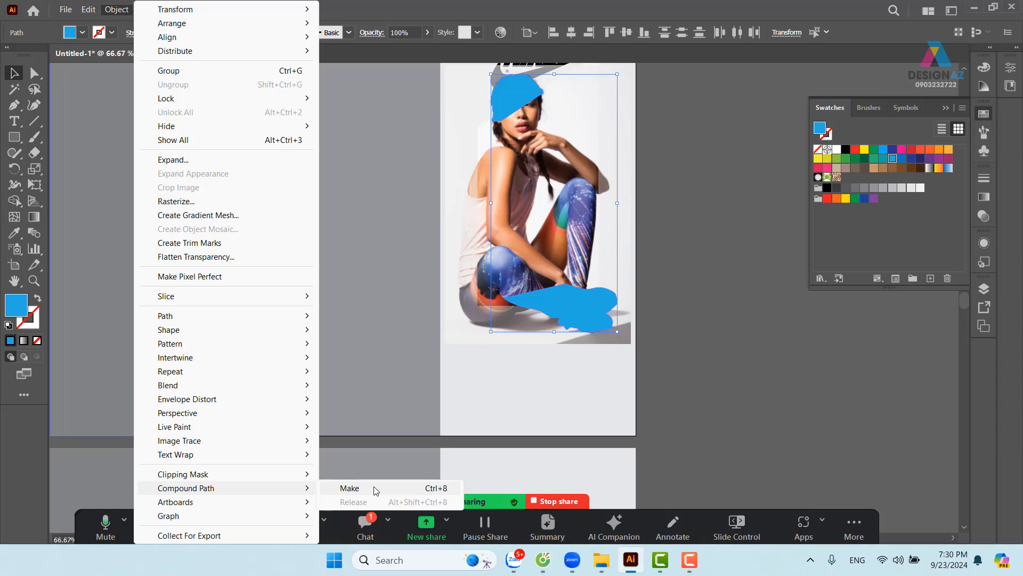
click(376, 488)
click(740, 354)
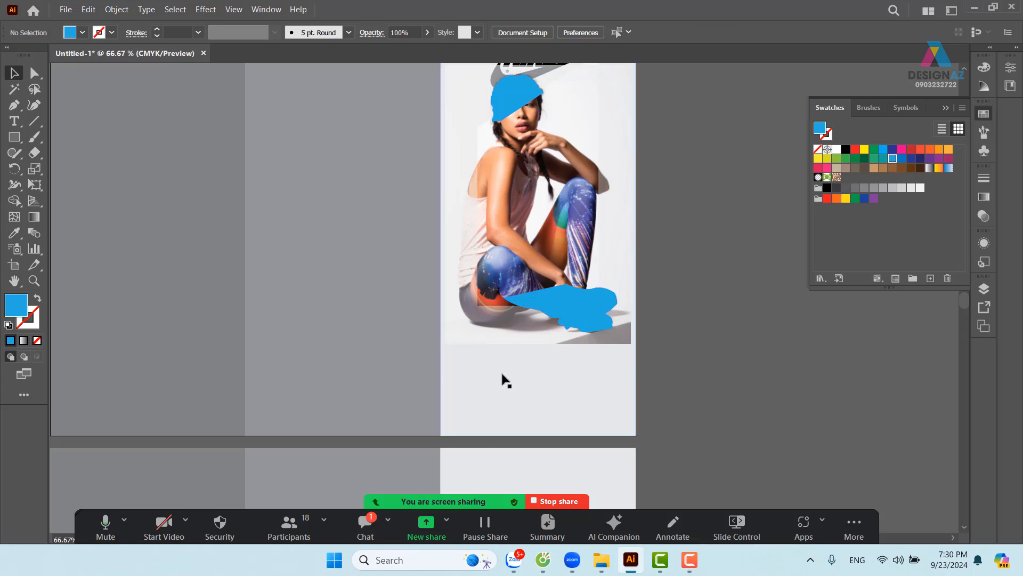
Set the opacity of the faded full photo to 100%
click(483, 292)
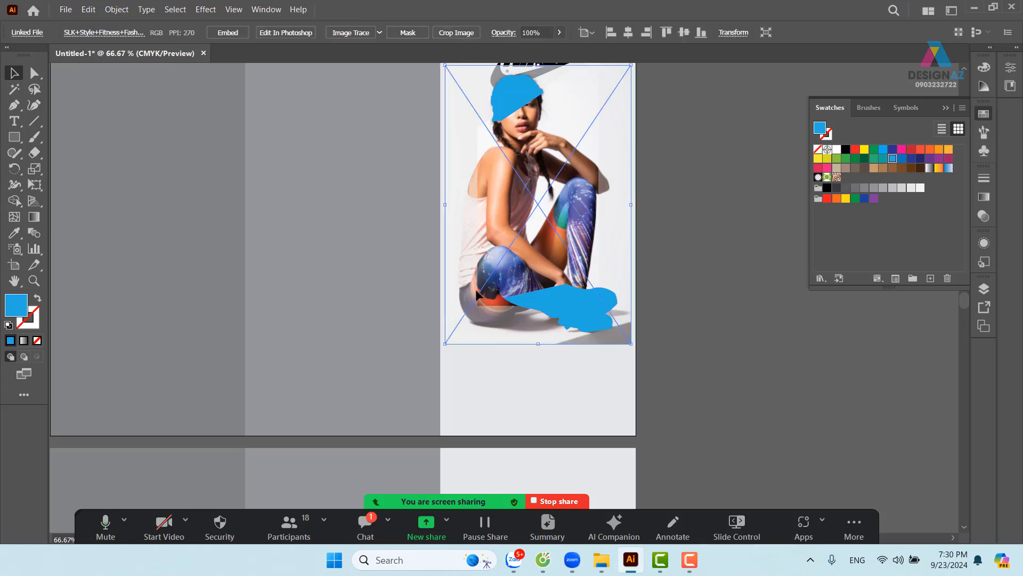
click(543, 32)
text(100)
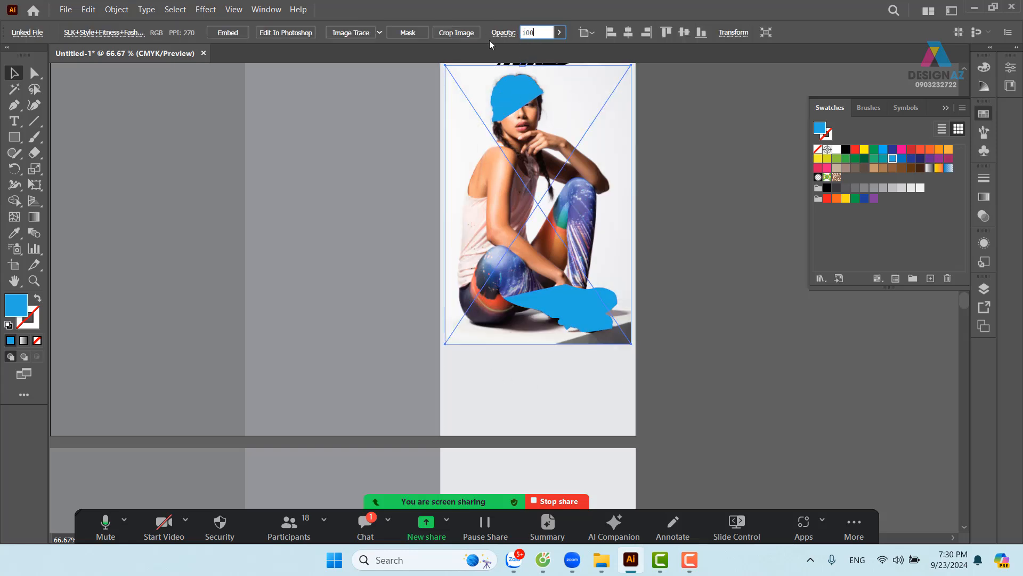
click(737, 212)
Clip the full photo with the head-and-feet compound path using a clipping mask
click(594, 306)
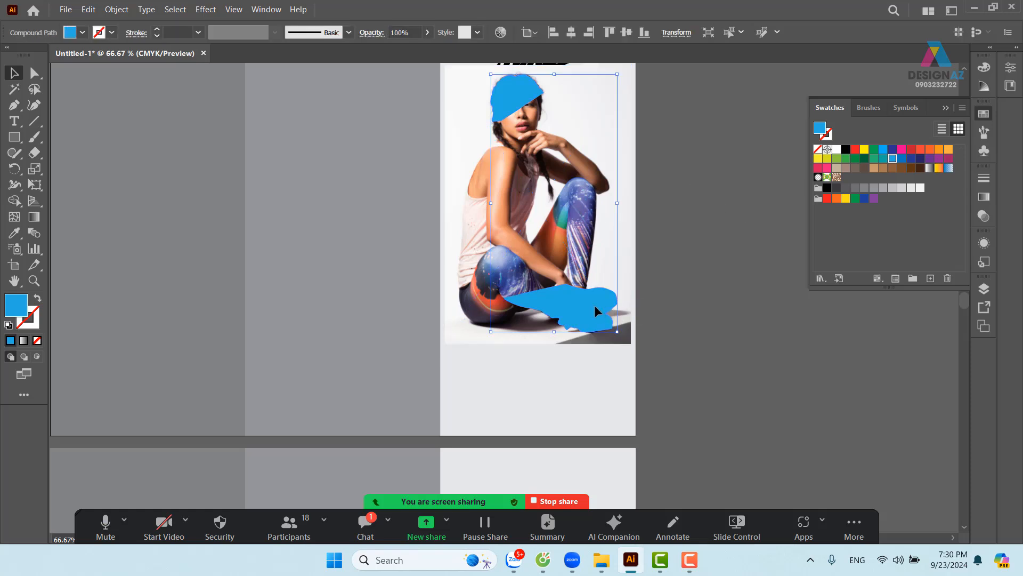
right_click(627, 233)
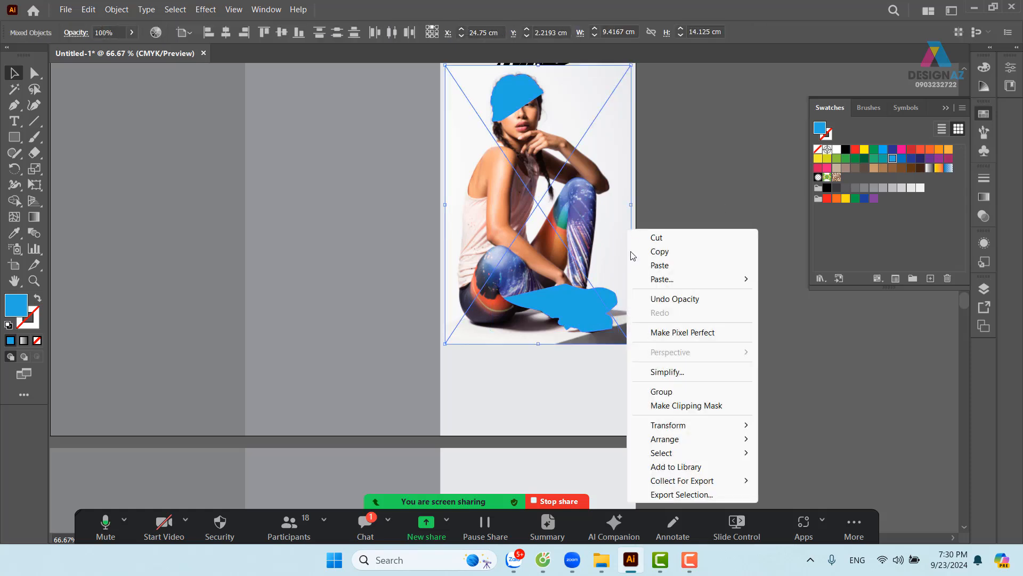
click(684, 406)
click(766, 351)
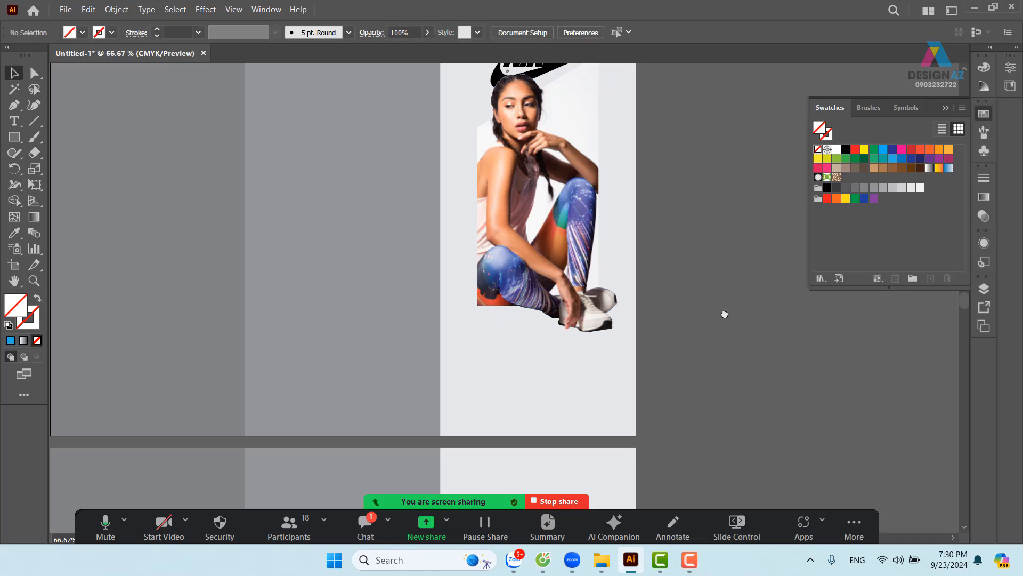
Duplicate the slanted clipped photo onto the empty canvas beside the first artboard
drag(724, 300, 705, 364)
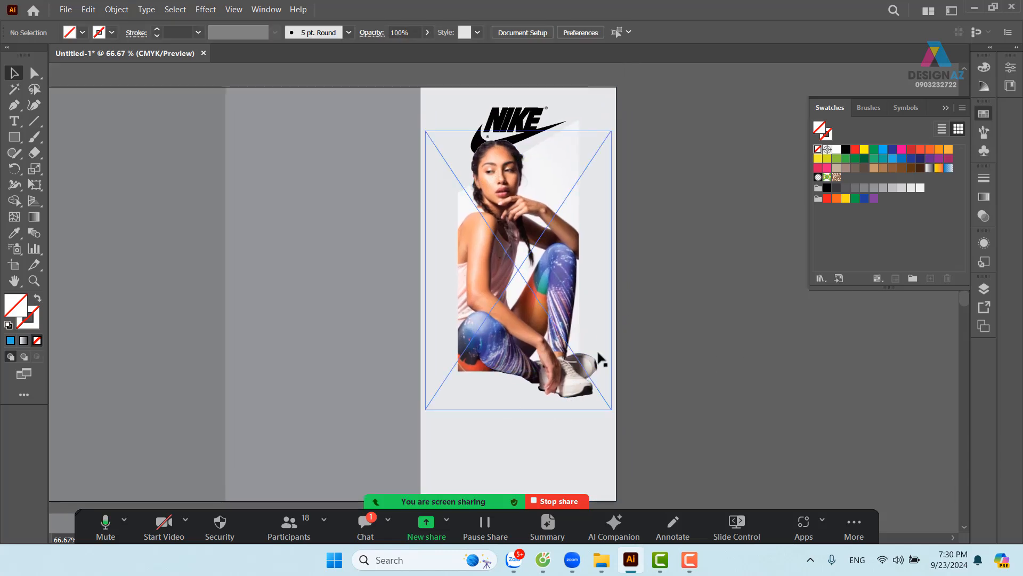
drag(708, 292, 694, 299)
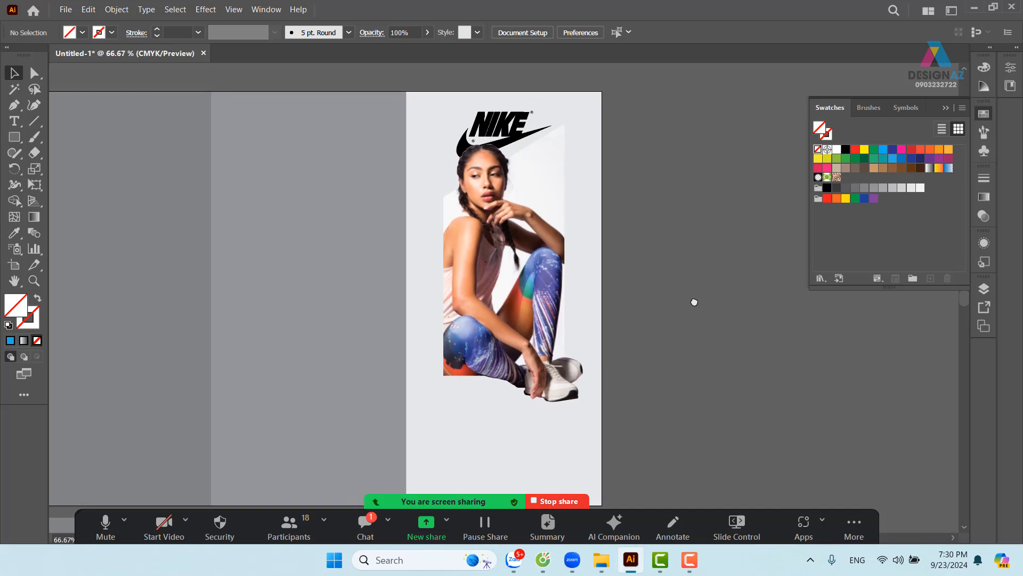
click(562, 189)
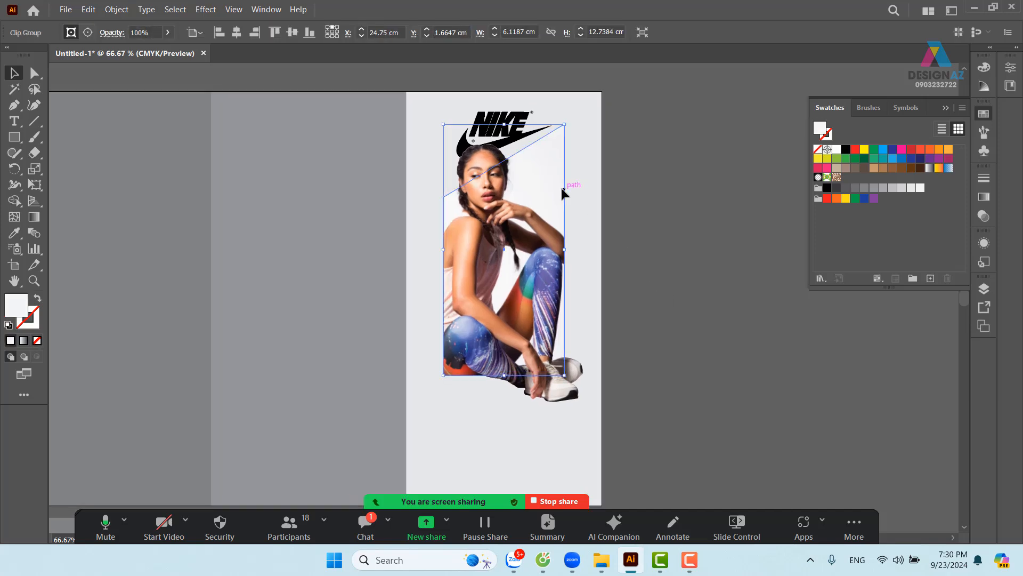
drag(563, 189, 730, 185)
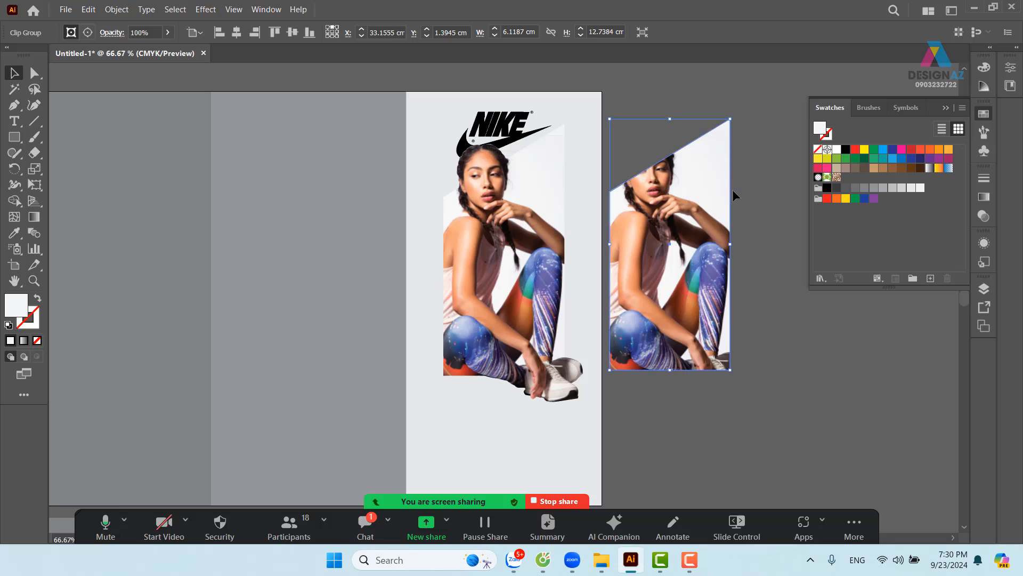
Release the duplicate's clipping mask and select the full photo separately from the slanted shape
right_click(704, 190)
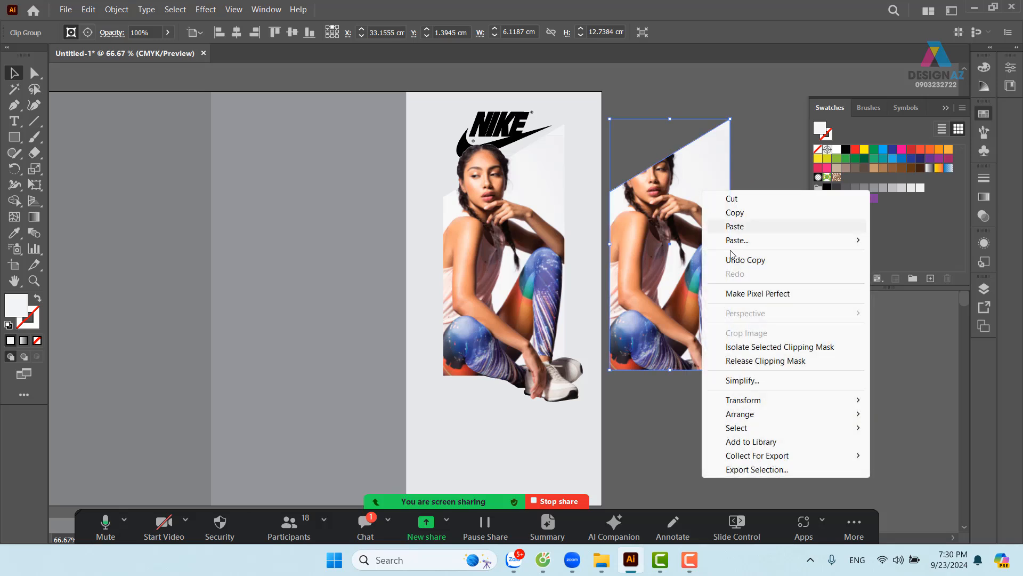
click(766, 361)
click(835, 388)
click(759, 378)
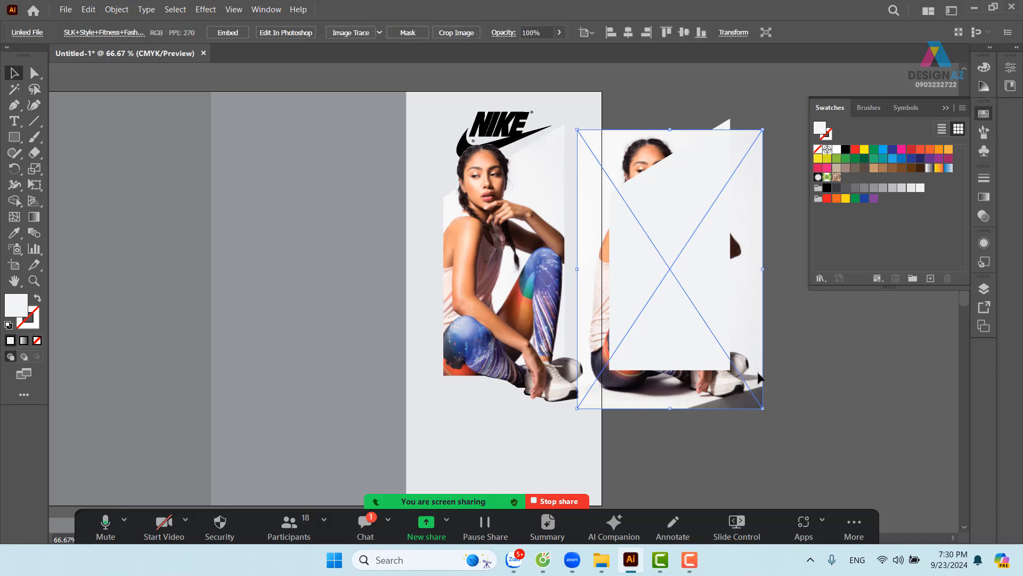
Delete the duplicate's full photo and give the remaining slanted shape a 1 pt blue stroke with no fill
key(Delete)
click(690, 336)
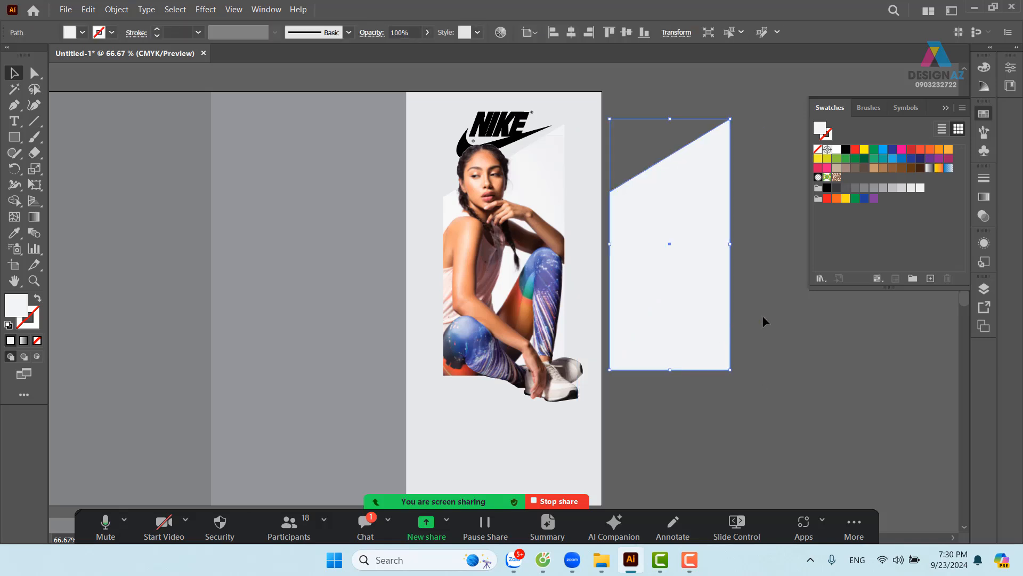
click(901, 159)
key(shift+x)
click(724, 345)
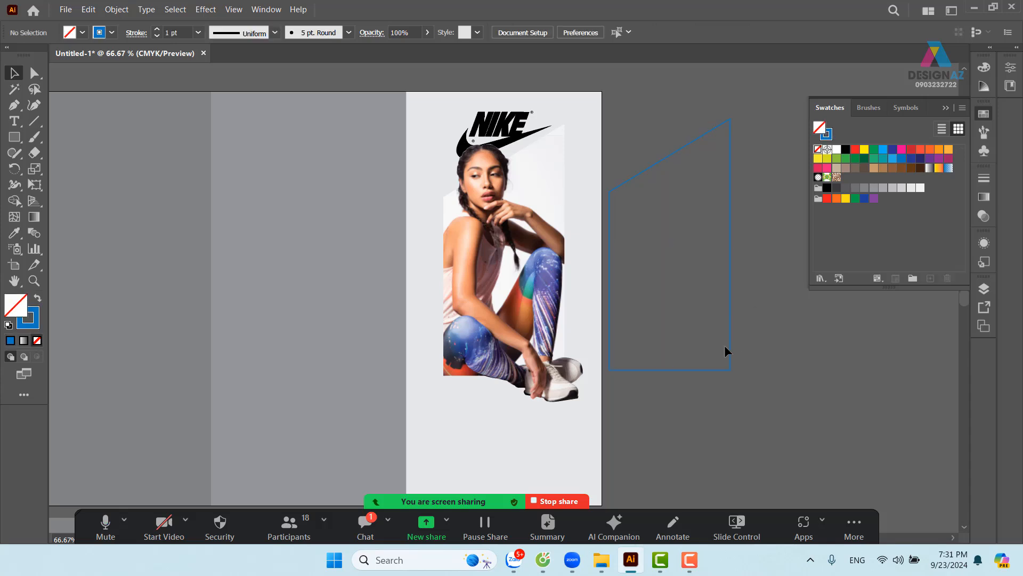
Place the blue slanted outline over the matching edges of the clipped photo on the artboard
drag(730, 346, 564, 358)
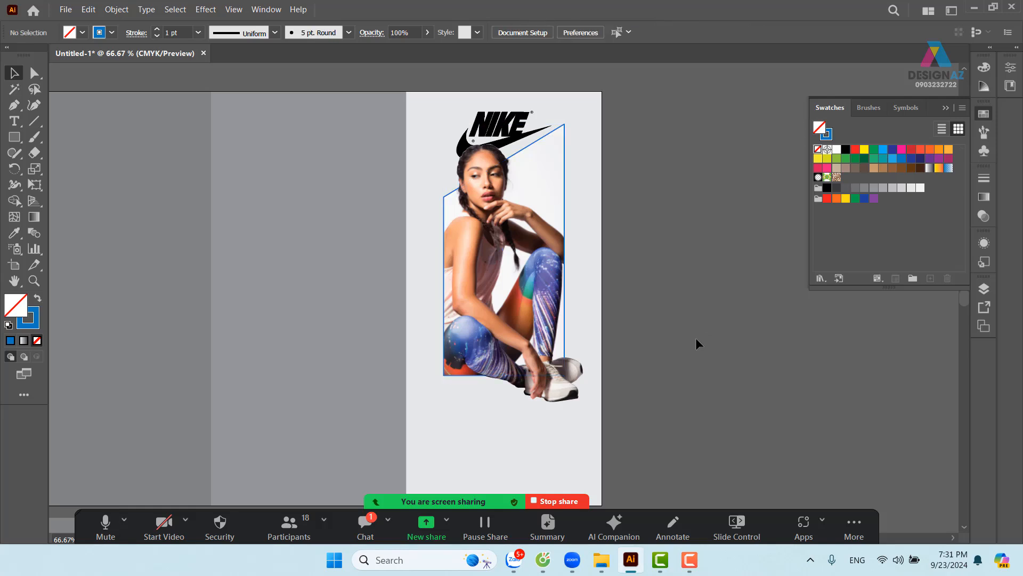
key(z)
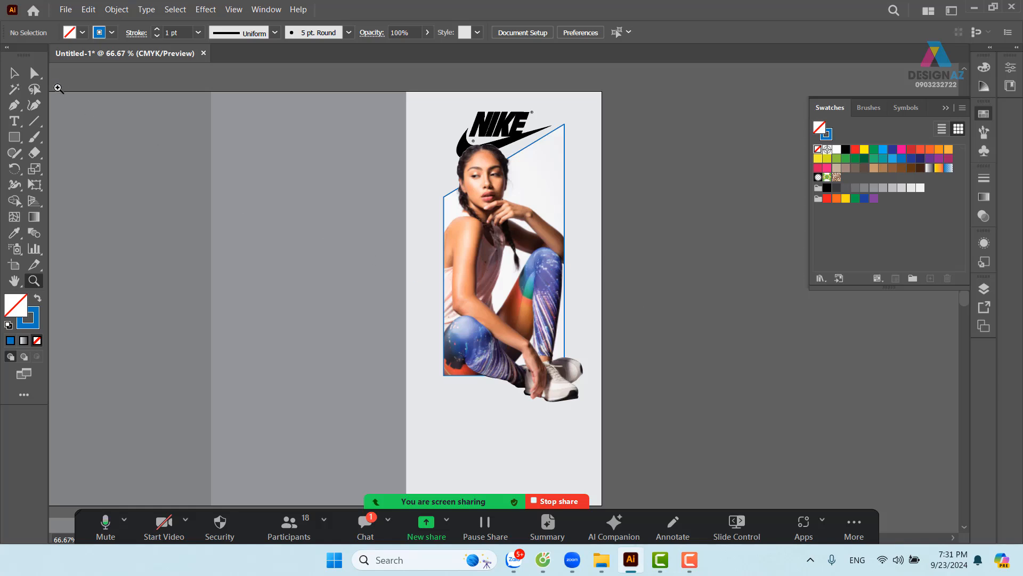
click(14, 72)
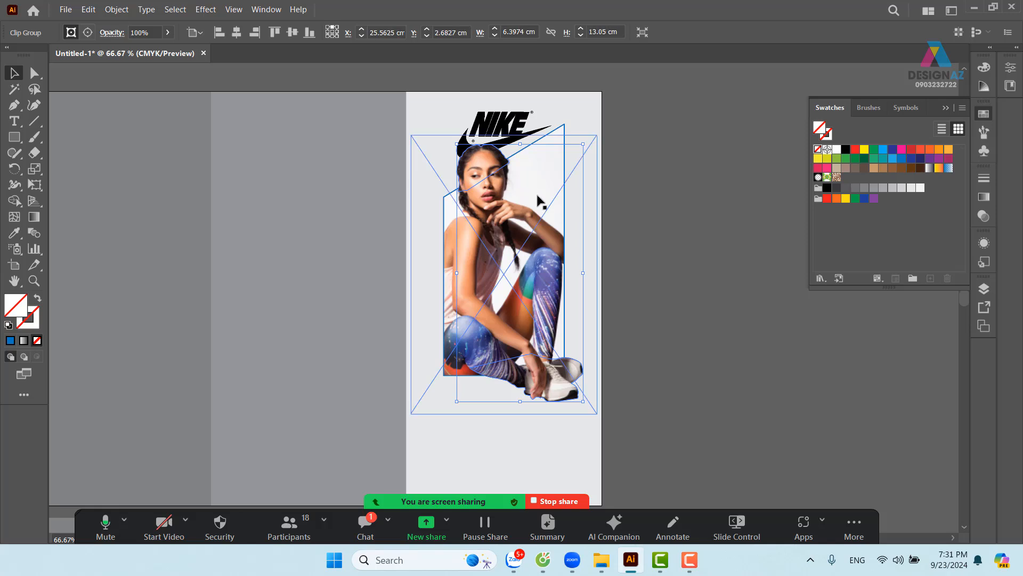
Move both clipped photo groups down clear of the Nike logo and realign the blue outline with them
shift+click(447, 371)
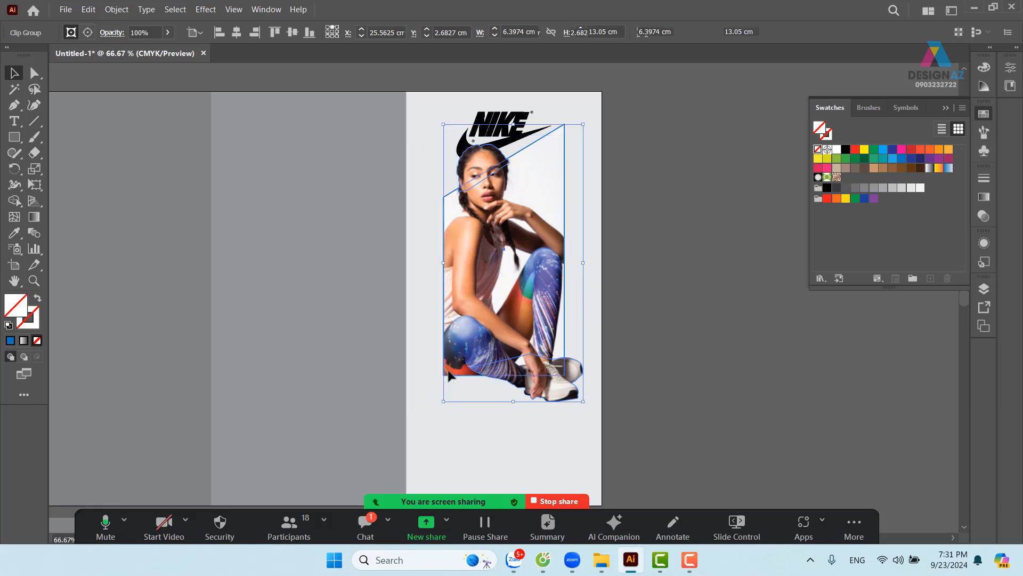
drag(520, 302, 520, 320)
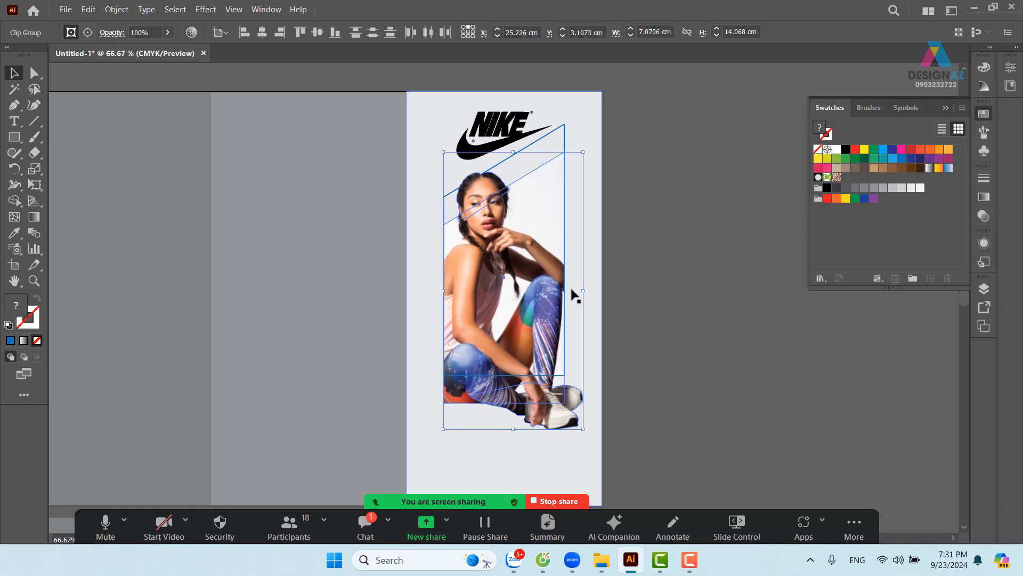
click(590, 166)
click(566, 138)
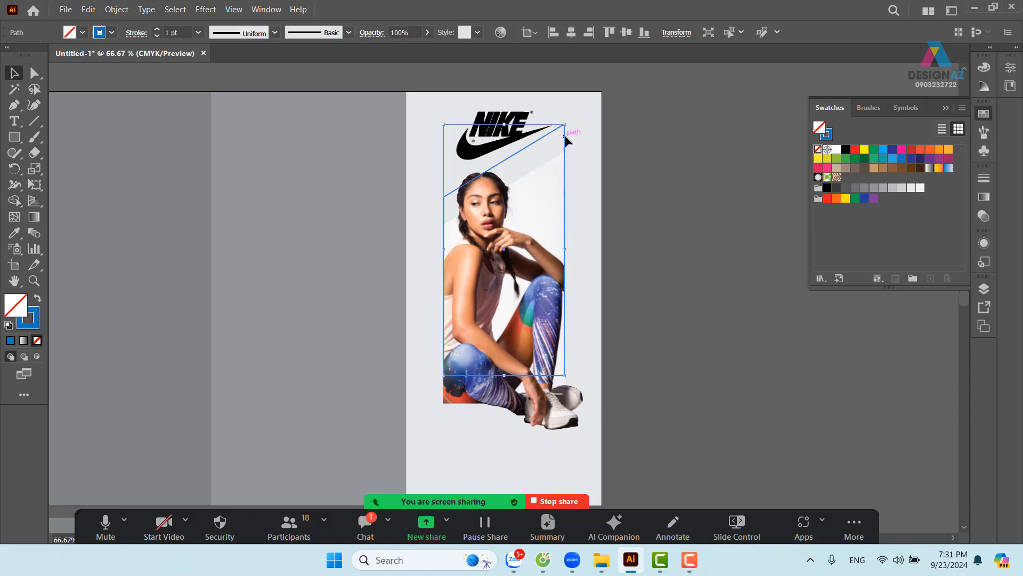
drag(565, 136, 566, 165)
click(644, 197)
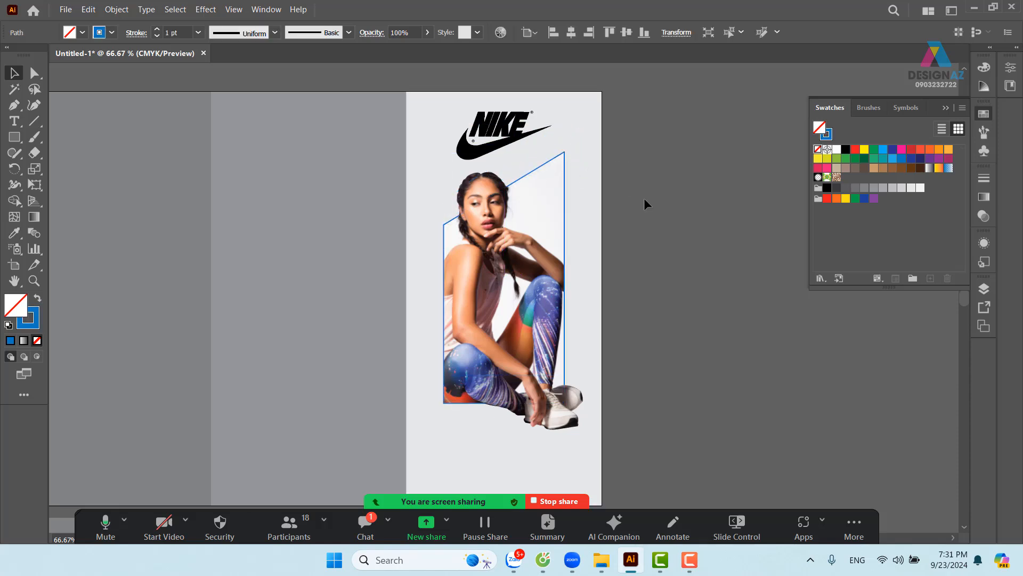
Apply the Orange, Yellow gradient swatch to the stroke of the slanted outline
drag(637, 295, 642, 265)
key(z)
drag(544, 199, 596, 228)
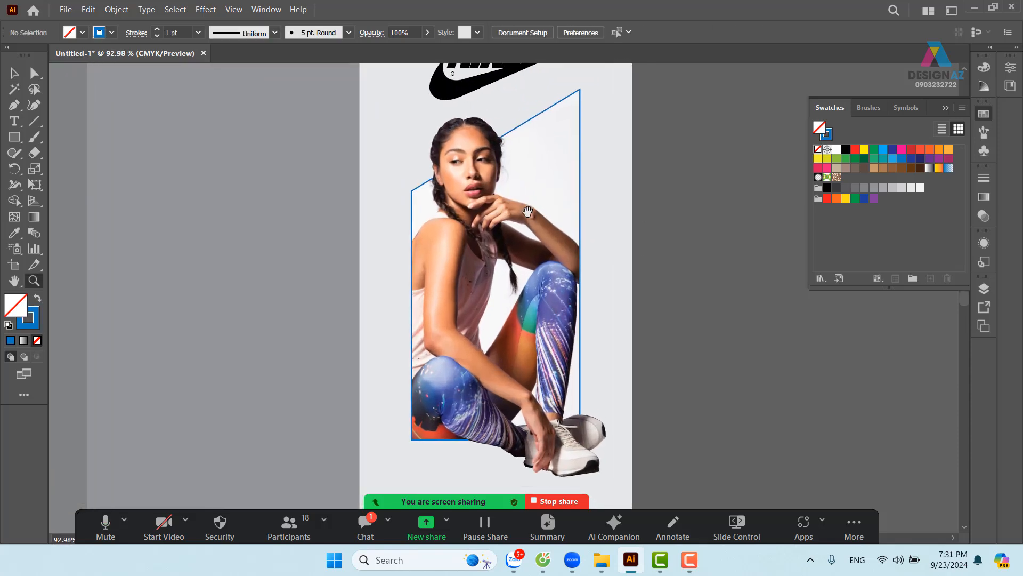
click(15, 73)
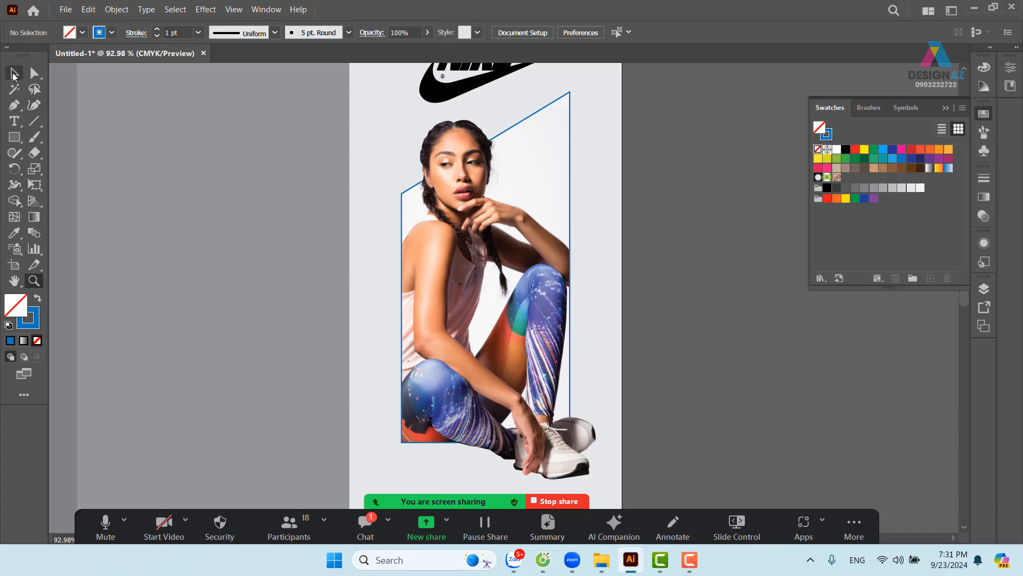
click(513, 128)
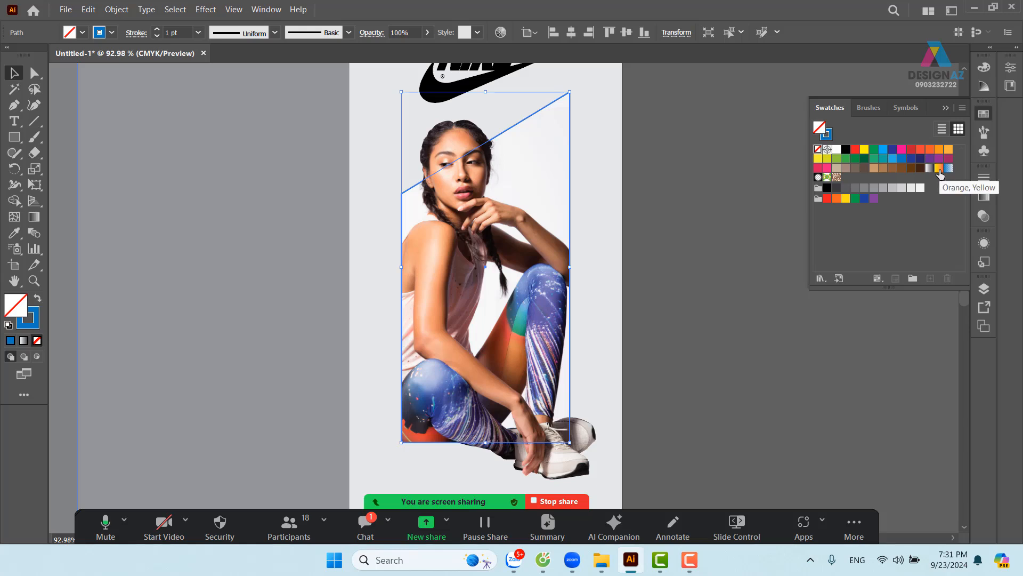
key(x)
click(939, 168)
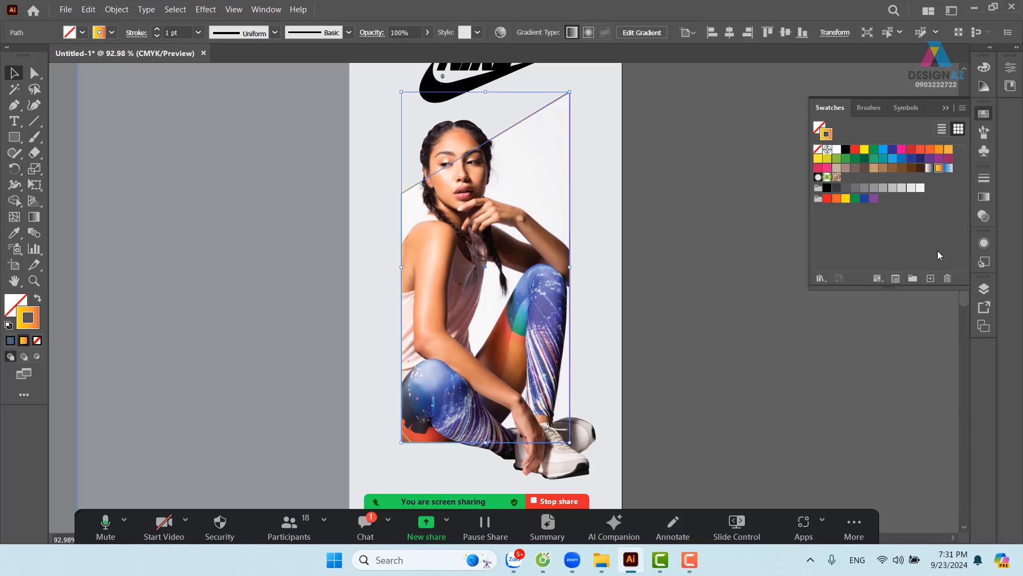
Remove the intermediate colour stops from the stroke gradient, leaving only the two end stops
click(985, 198)
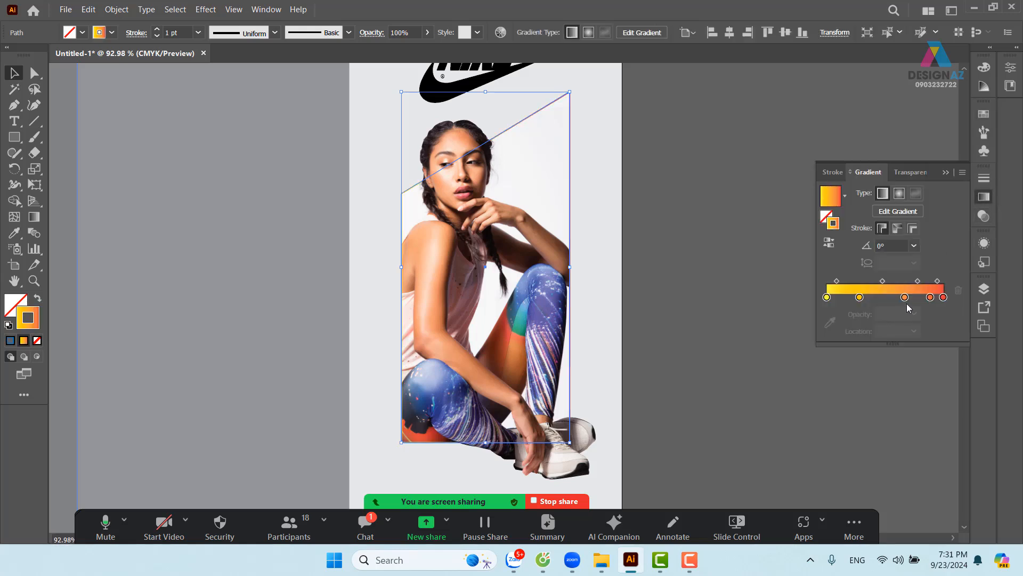
drag(927, 298, 932, 322)
click(862, 297)
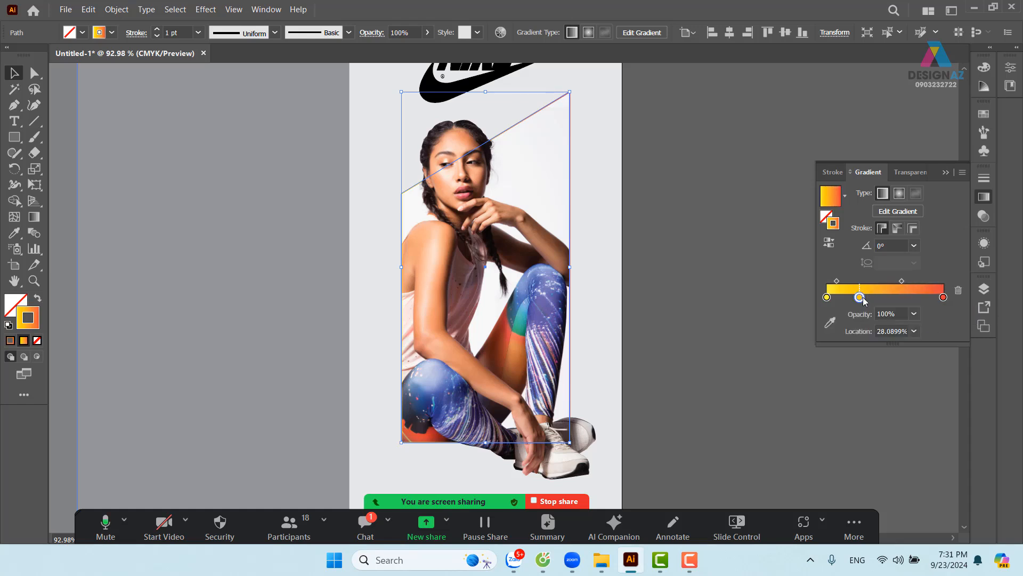
drag(860, 297, 949, 308)
Recolour the stroke gradient with a blue end stop and a pink start stop
double_click(943, 297)
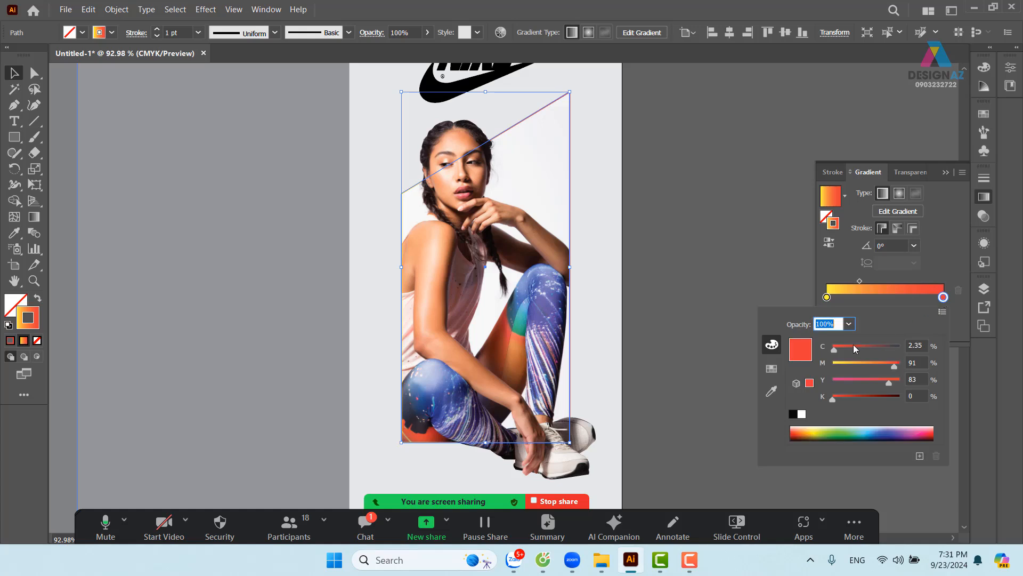
click(846, 349)
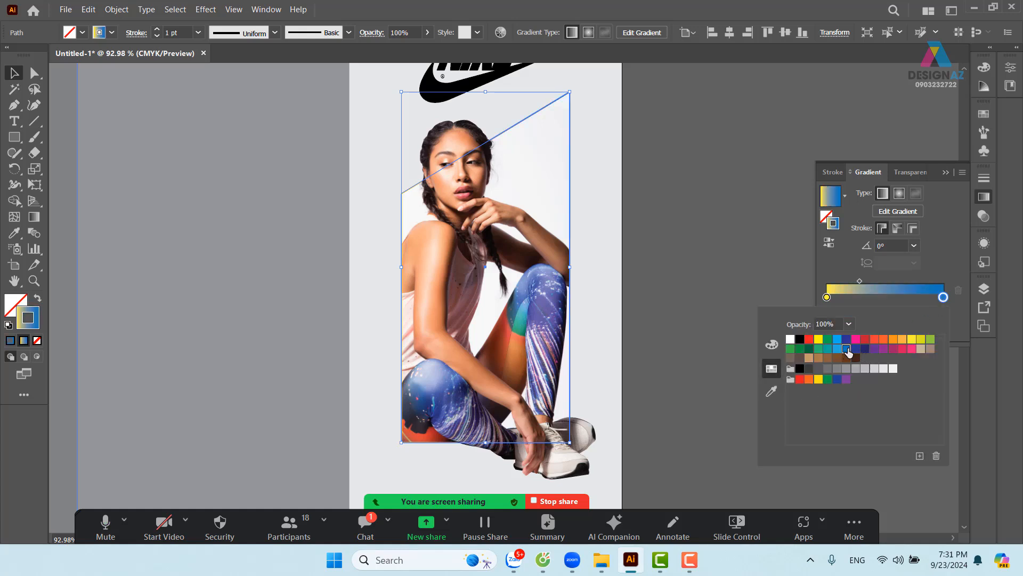
click(827, 297)
double_click(827, 297)
click(912, 348)
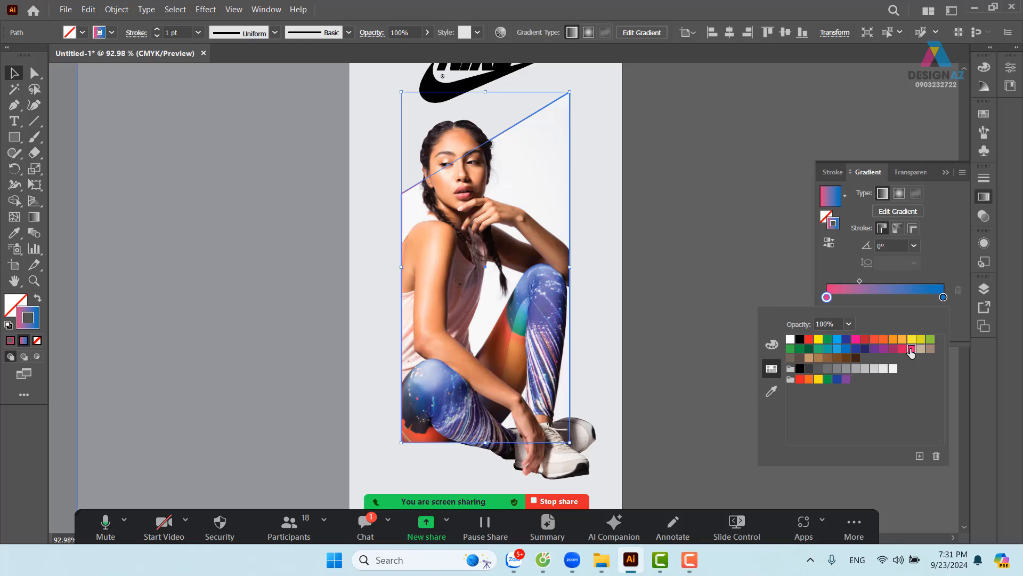
click(709, 162)
click(699, 218)
drag(664, 294, 623, 299)
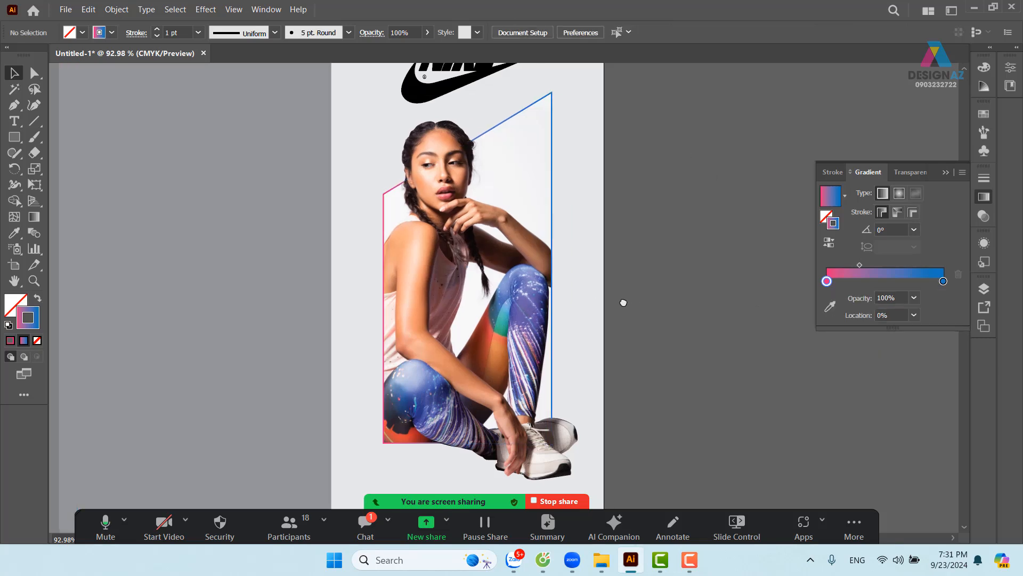
drag(624, 231, 597, 254)
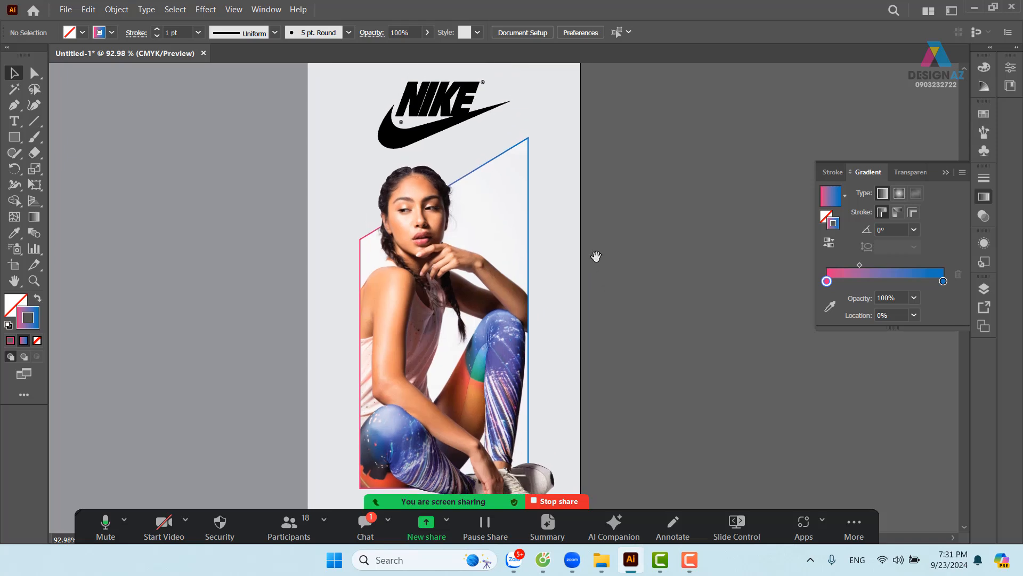
Duplicate the gradient outline and scale the copy up so it extends beyond the original outline
click(527, 210)
drag(540, 202, 509, 210)
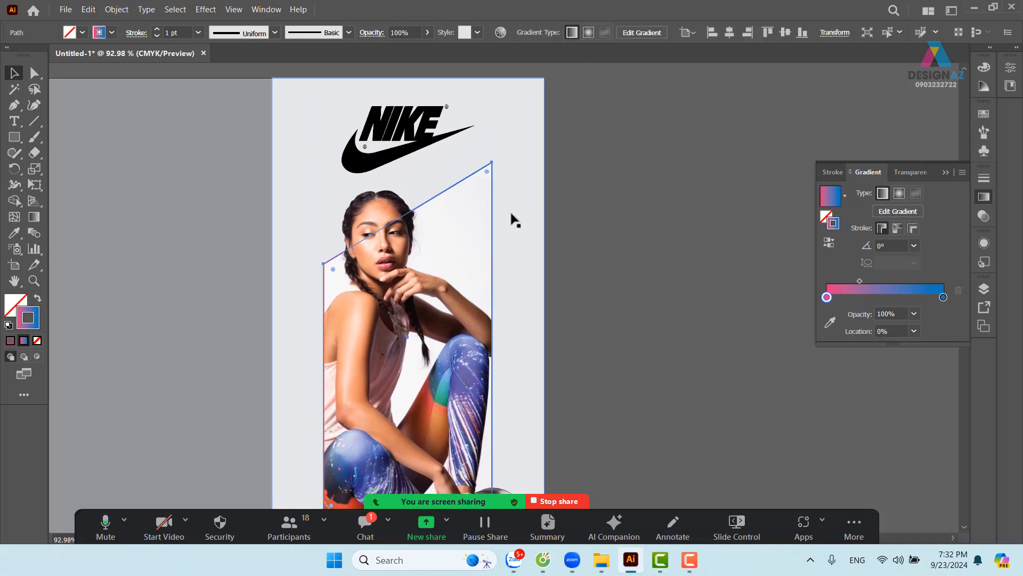
drag(491, 161, 543, 113)
drag(554, 220, 643, 132)
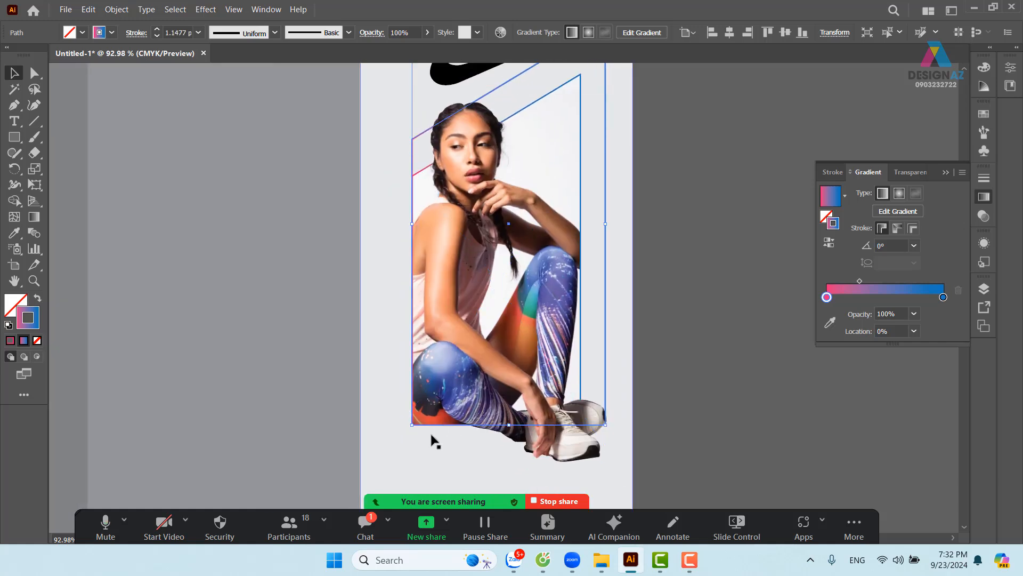
drag(410, 426, 407, 430)
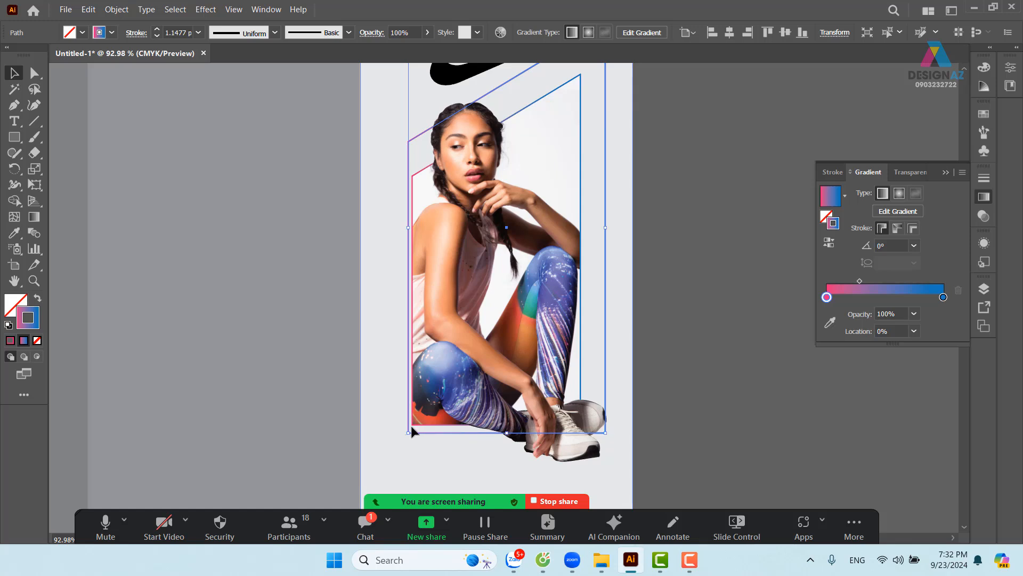
Reposition the larger outline so it surrounds the inner outline on both sides
drag(596, 262, 544, 302)
mouse_move(527, 122)
mouse_down()
mouse_move(545, 105)
mouse_move(547, 123)
mouse_up()
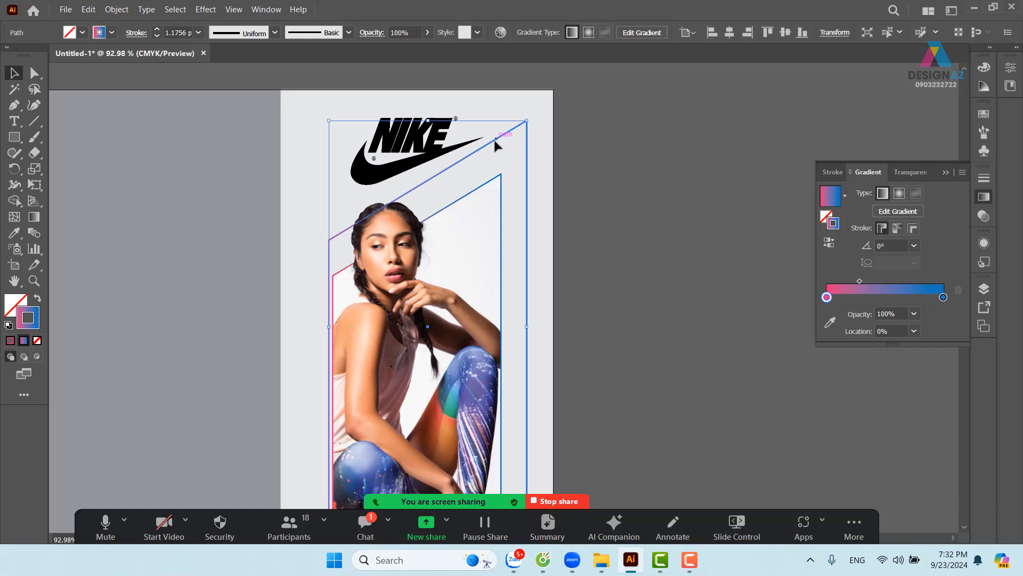
drag(495, 144, 492, 151)
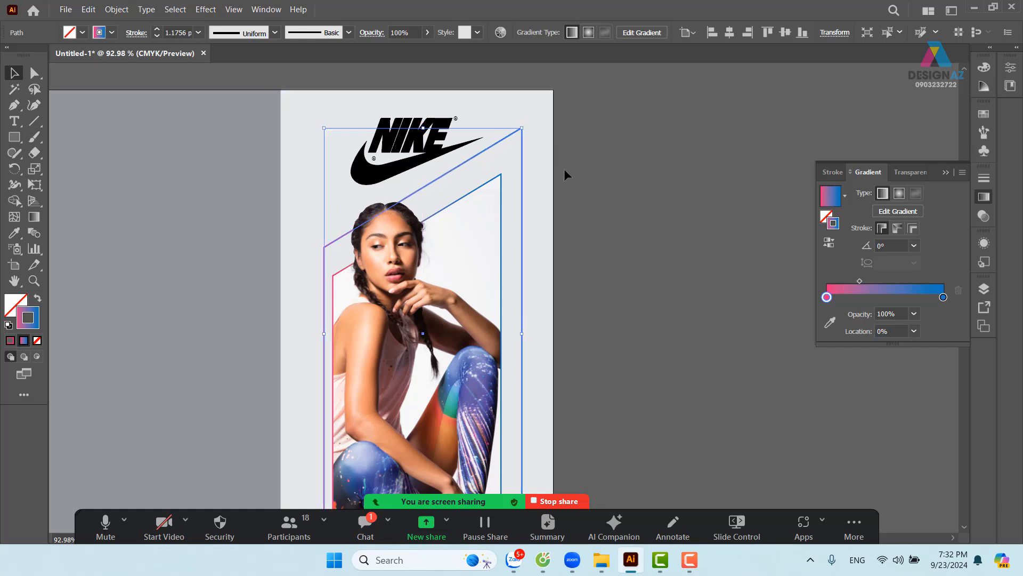
Set the opacity of the larger outer outline to 10%
click(539, 160)
click(524, 163)
click(418, 32)
text(10)
key(Return)
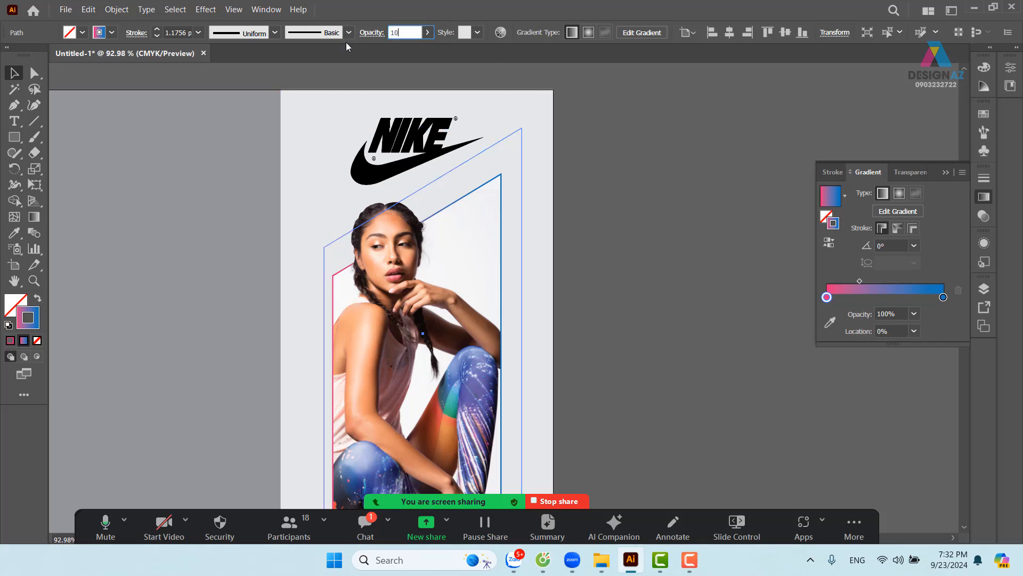
click(557, 181)
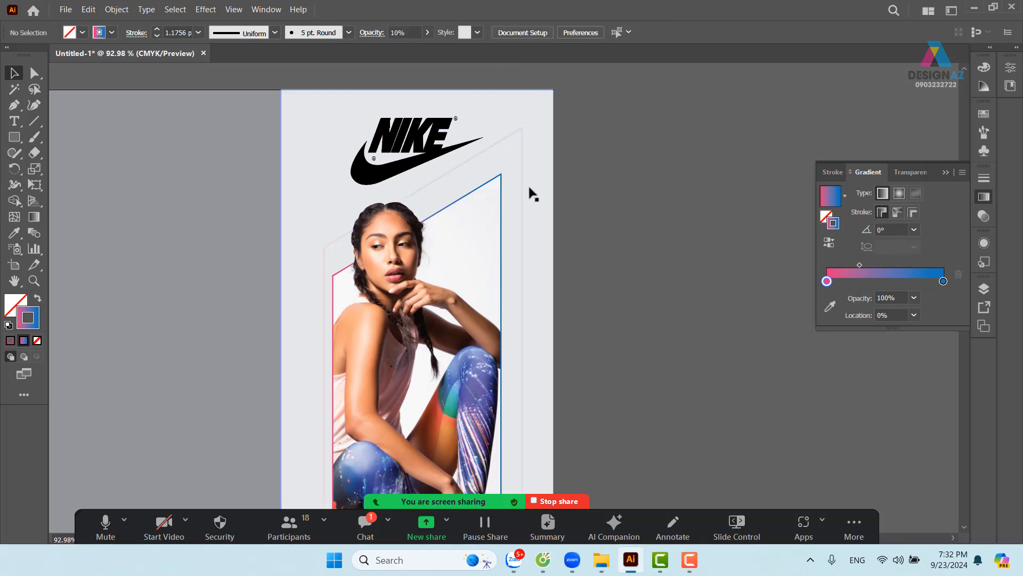
Make a blend between the faded outer outline and the inner gradient outline
click(505, 198)
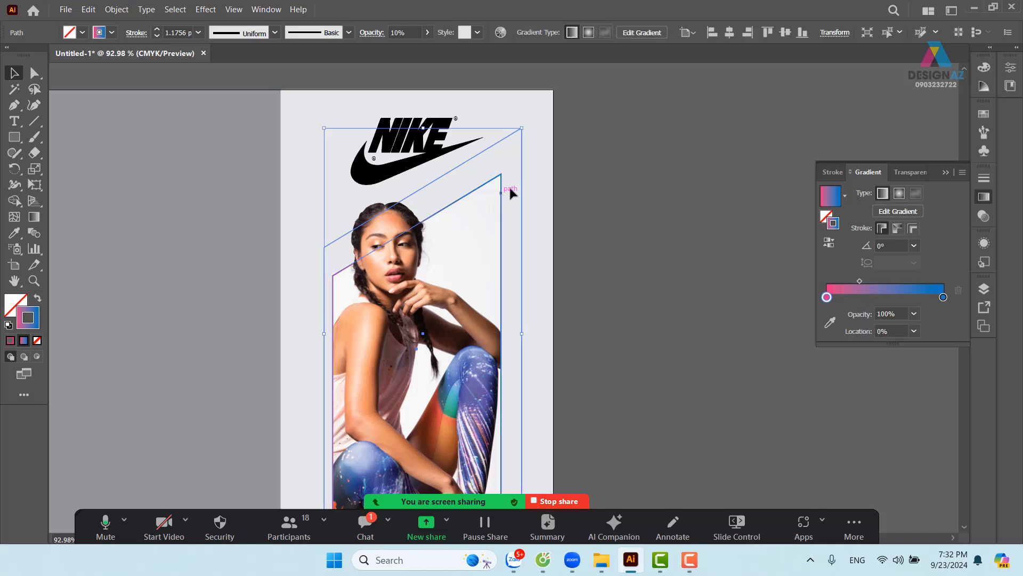
drag(502, 193, 530, 168)
key(ctrl+z)
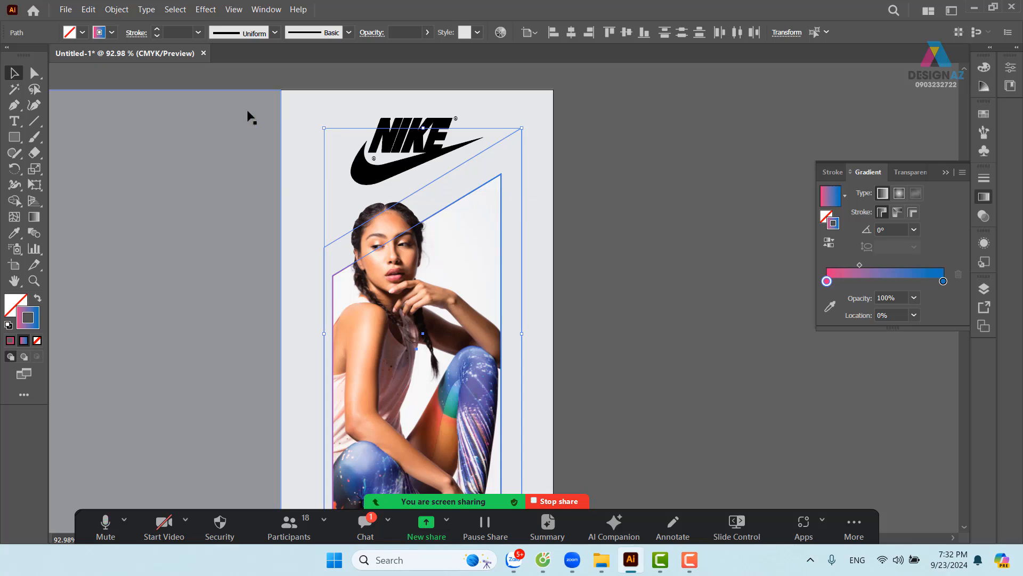
click(117, 11)
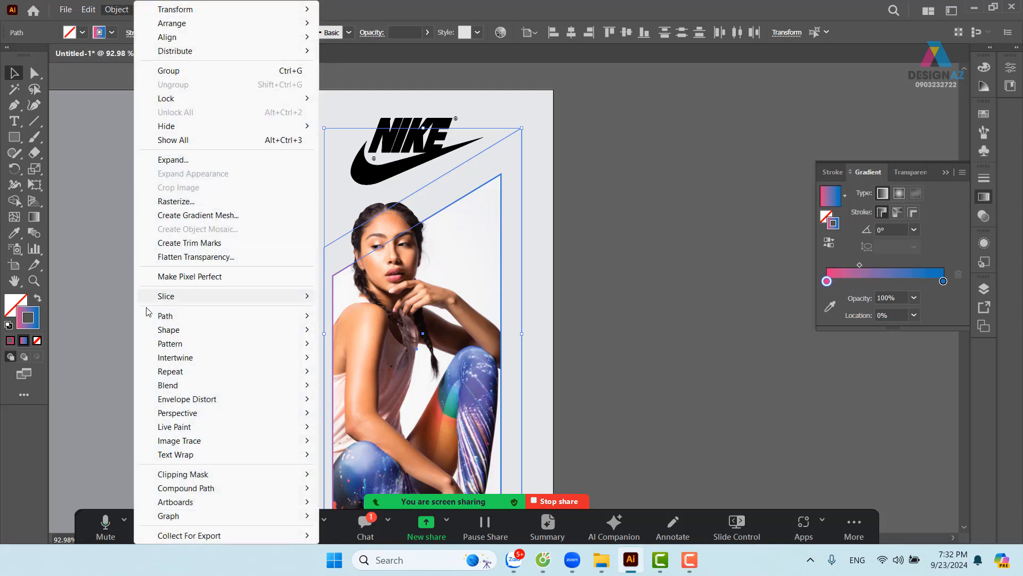
mouse_move(187, 385)
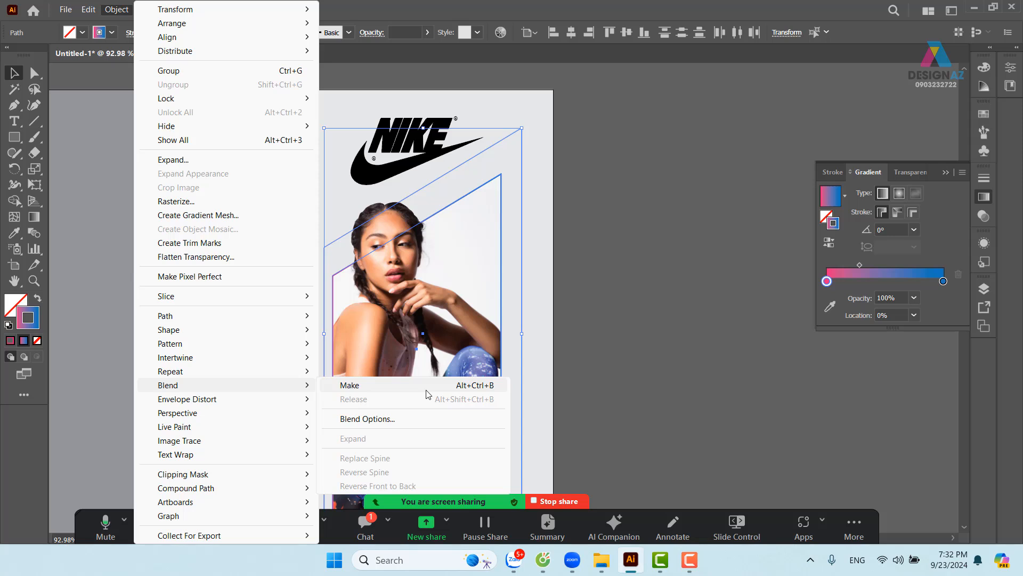
click(487, 388)
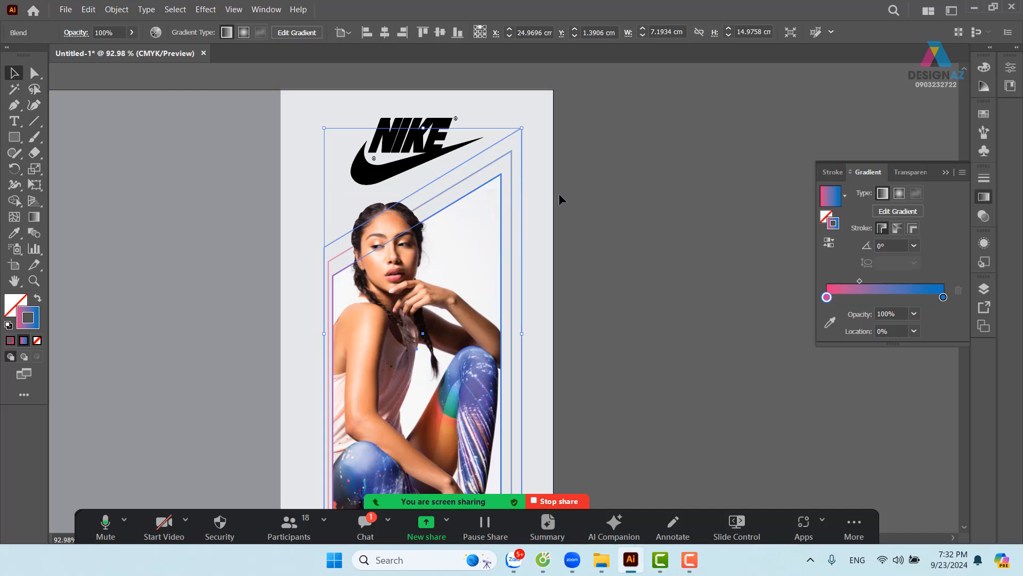
Set the spacing of the outline blend to Specified Steps with 3 steps
click(34, 235)
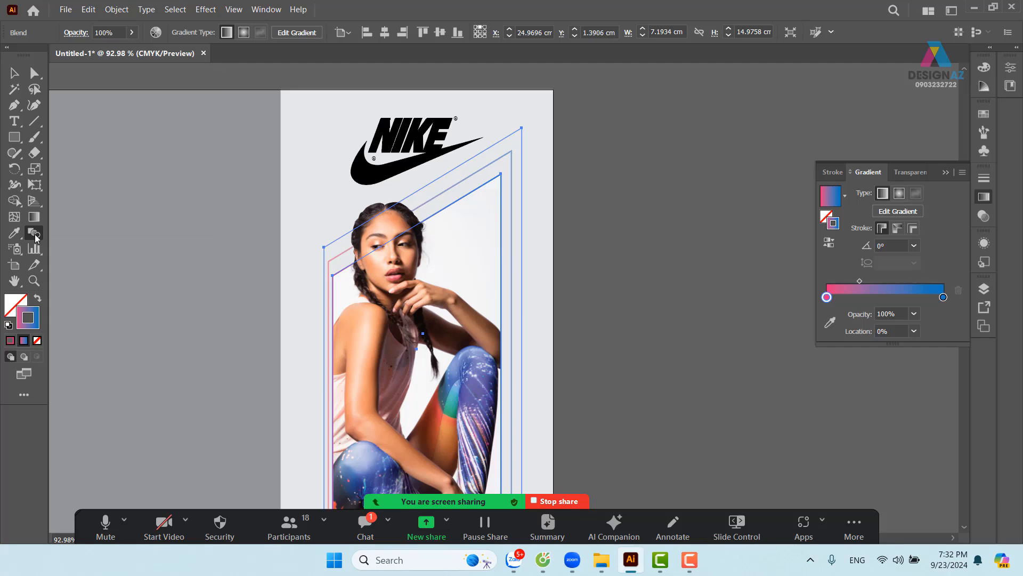
double_click(34, 232)
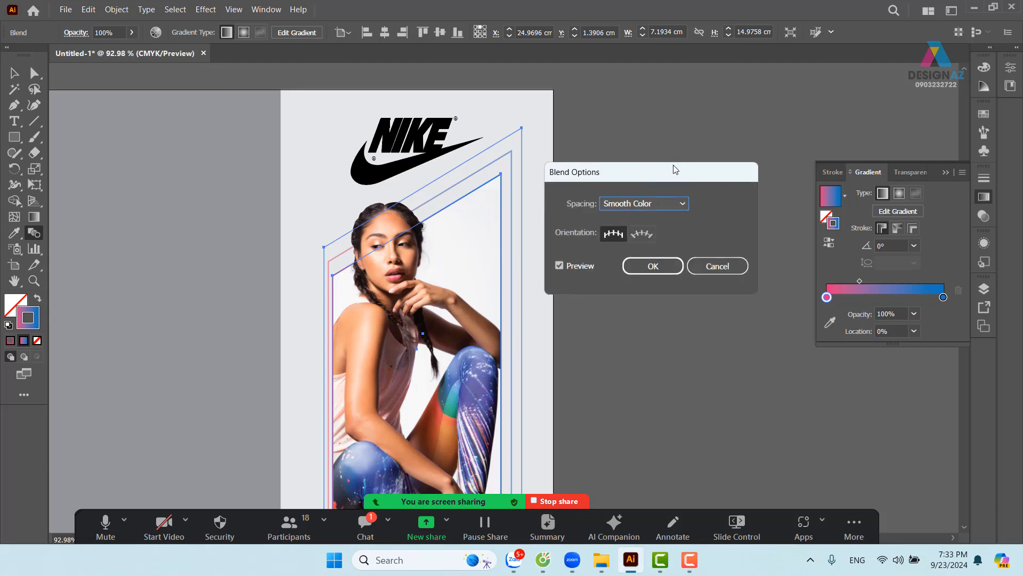
drag(674, 169, 710, 124)
click(707, 159)
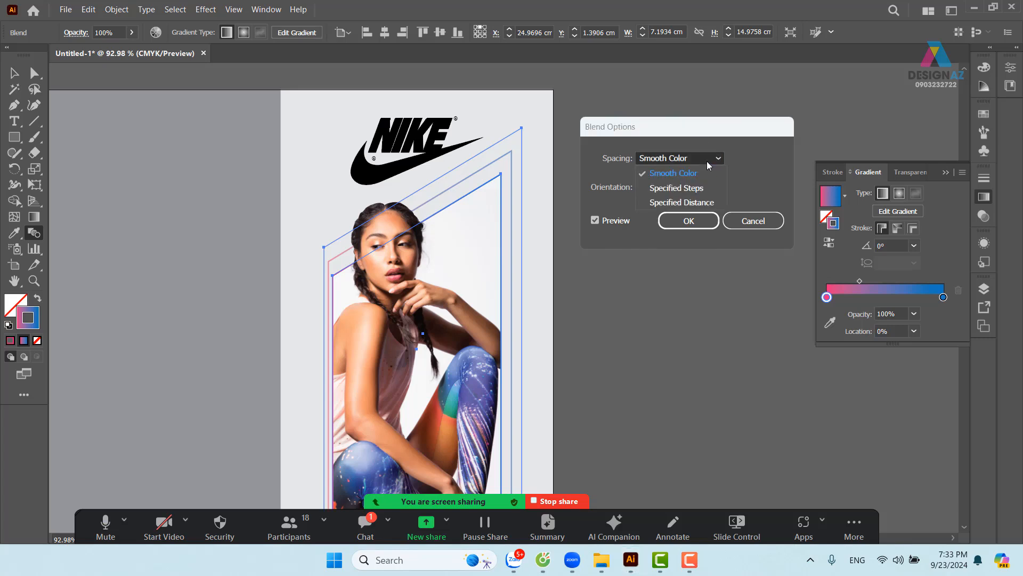
click(692, 189)
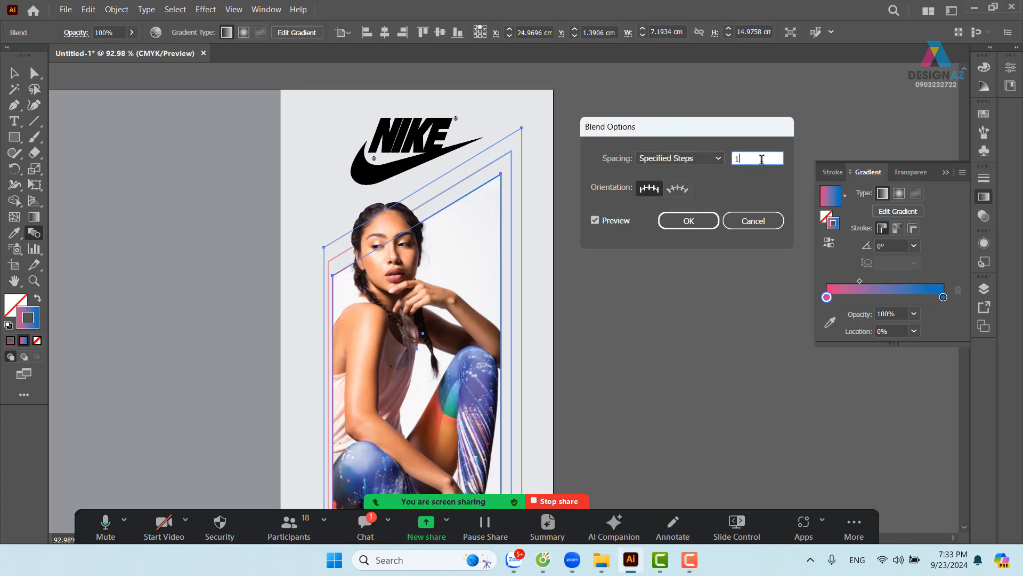
key(Up)
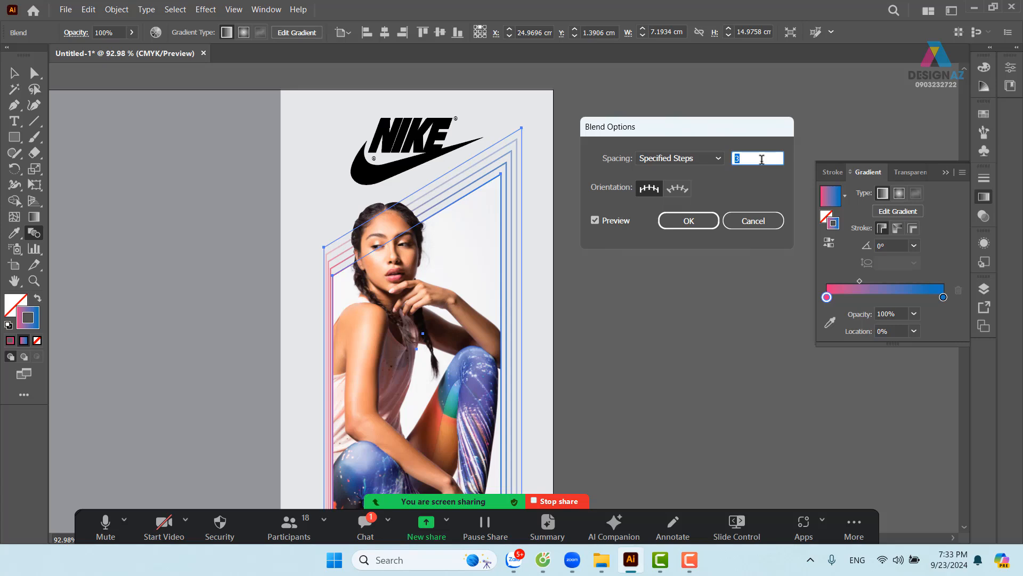
click(699, 223)
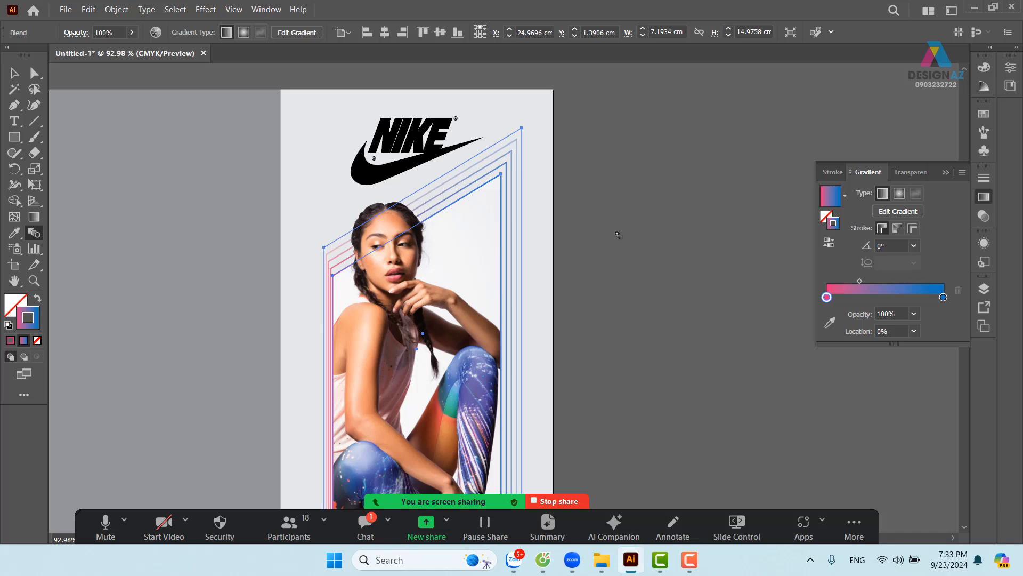
key(v)
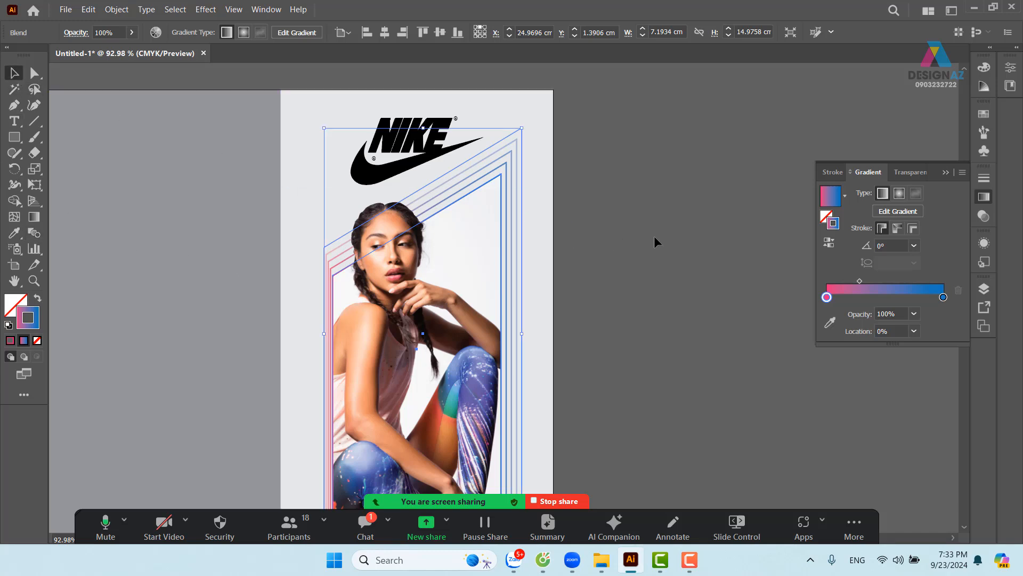
click(654, 237)
drag(623, 330, 659, 259)
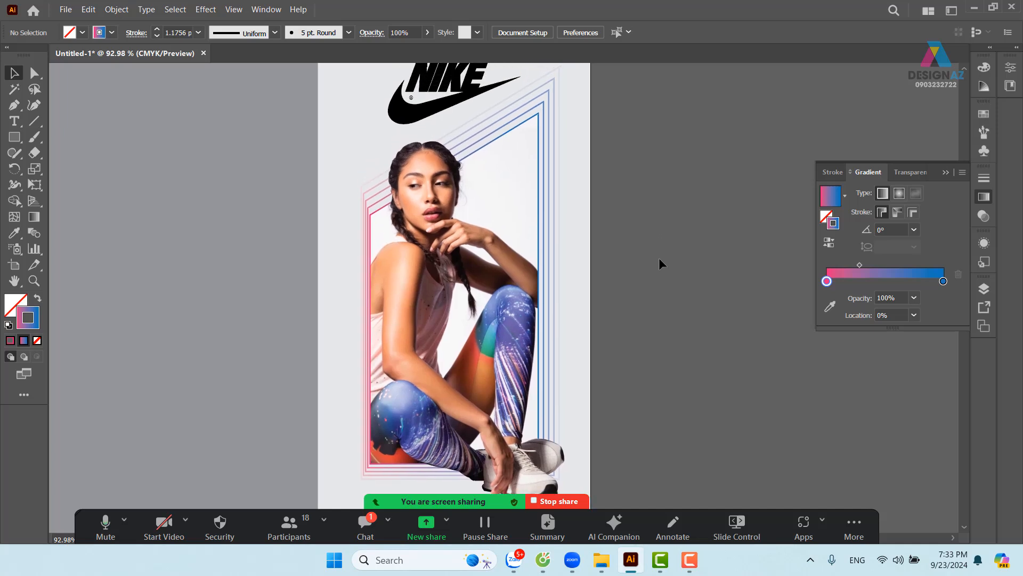
Isolate the outer outline inside the blend and set its stroke gradient angle to 90°
click(559, 112)
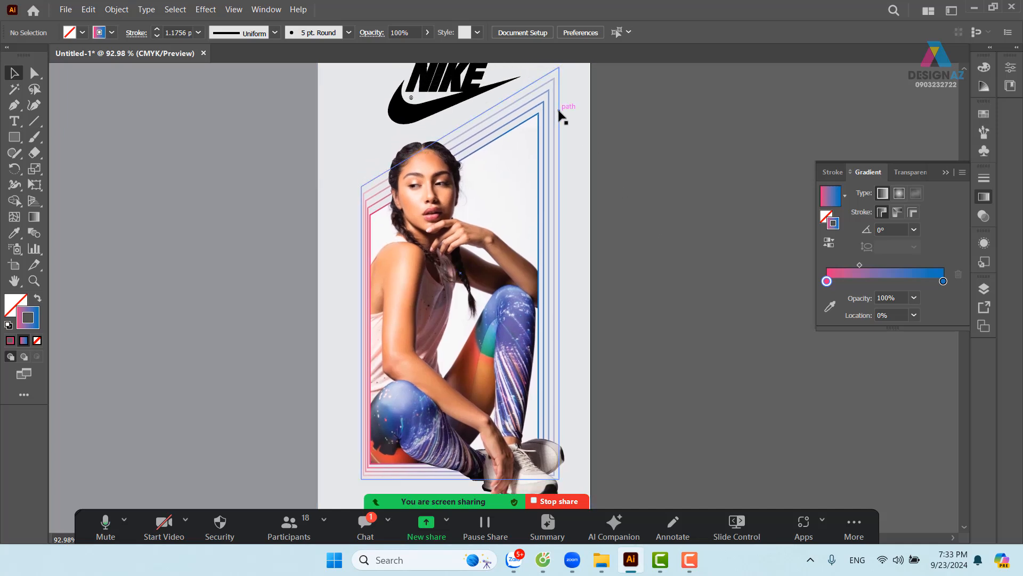
double_click(558, 111)
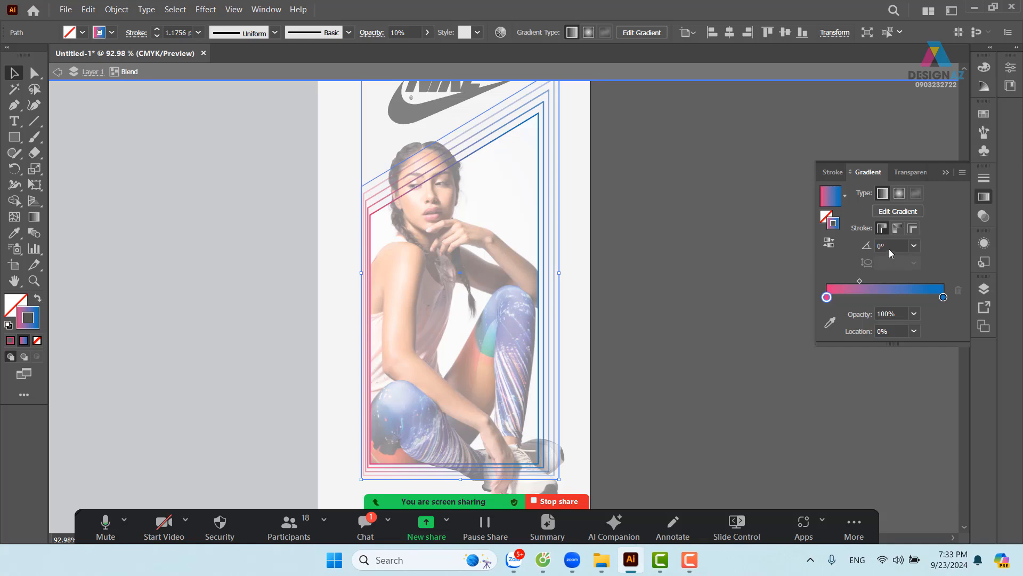
click(862, 241)
key(Return)
double_click(683, 243)
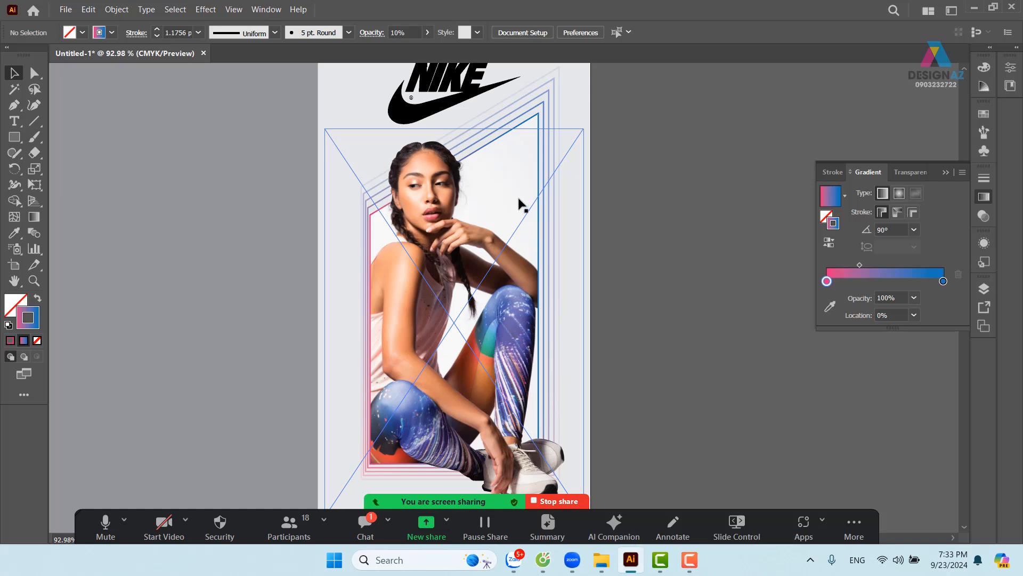
Place a copy of the clipped slanted photo beside the page and release its clipping mask
drag(540, 152, 589, 110)
key(ctrl+z)
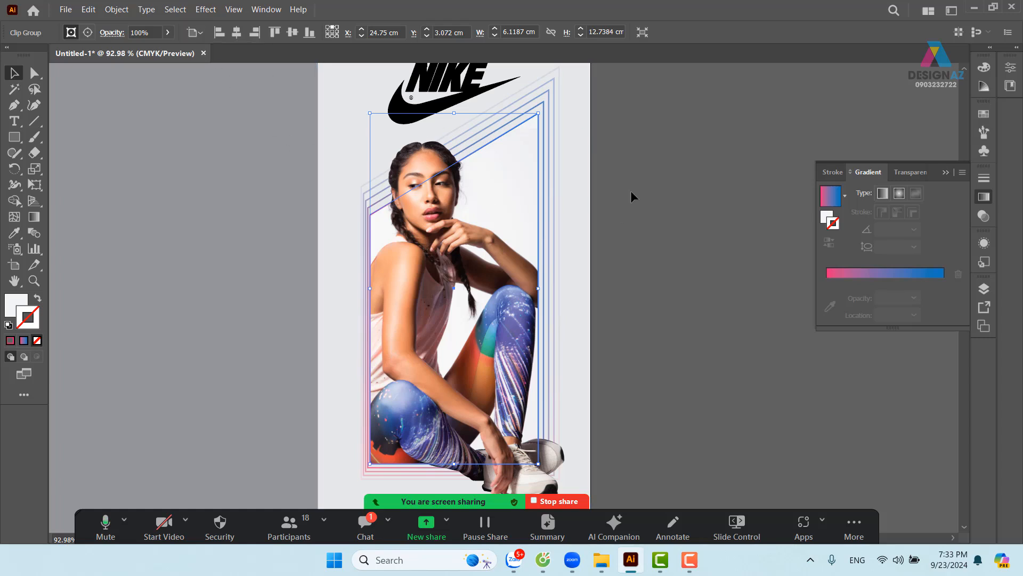
drag(538, 194, 722, 151)
drag(699, 299, 634, 267)
right_click(640, 216)
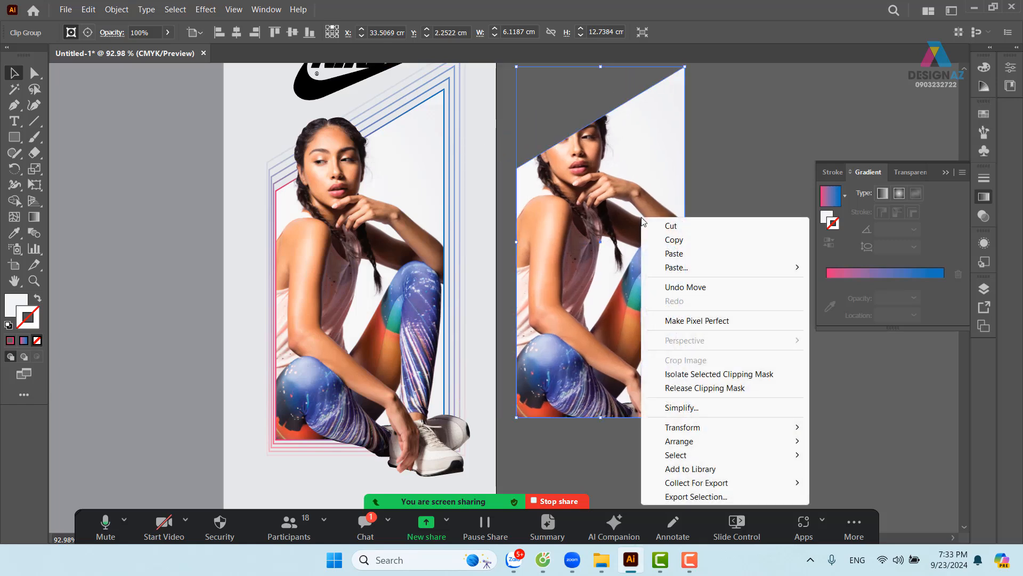
click(704, 387)
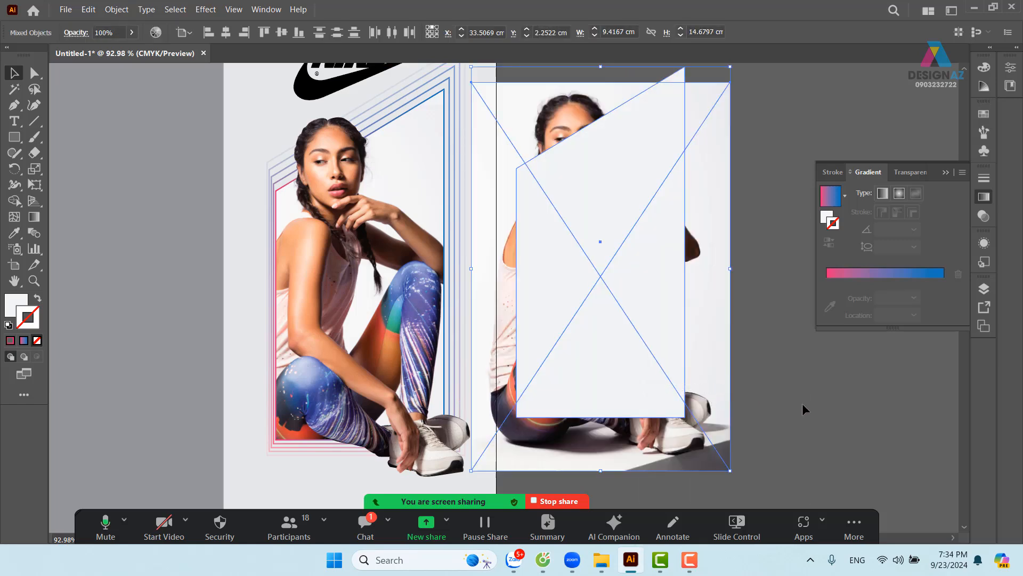
Delete the unclipped photo of the copy, keeping only the slanted mask shape
click(802, 404)
click(707, 410)
key(Delete)
Remove the fill from the slanted mask shape beside the page and delete the shape
click(644, 339)
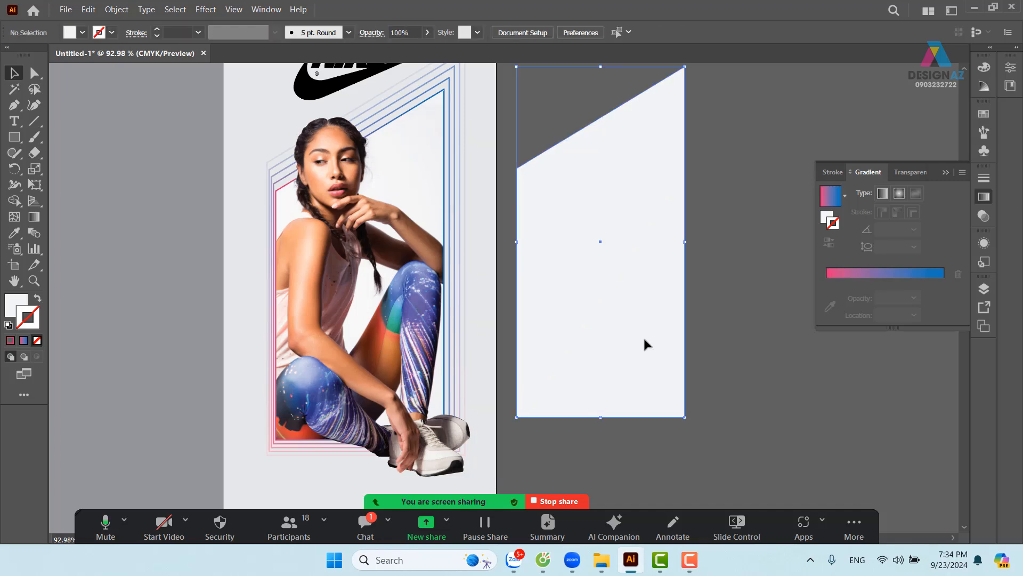
click(16, 300)
click(37, 340)
click(770, 277)
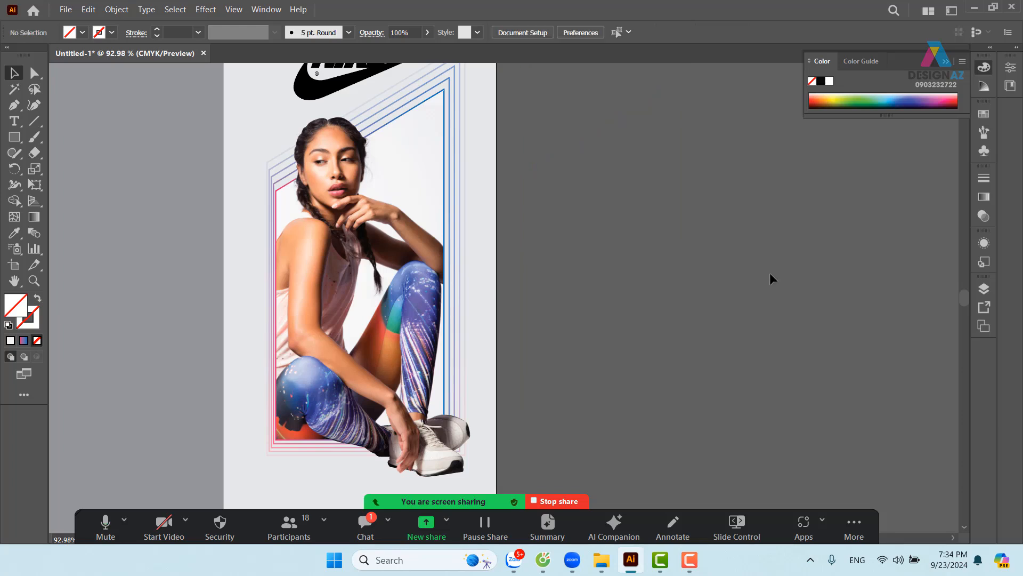
mouse_move(643, 286)
mouse_down()
mouse_move(660, 292)
mouse_move(654, 302)
mouse_up()
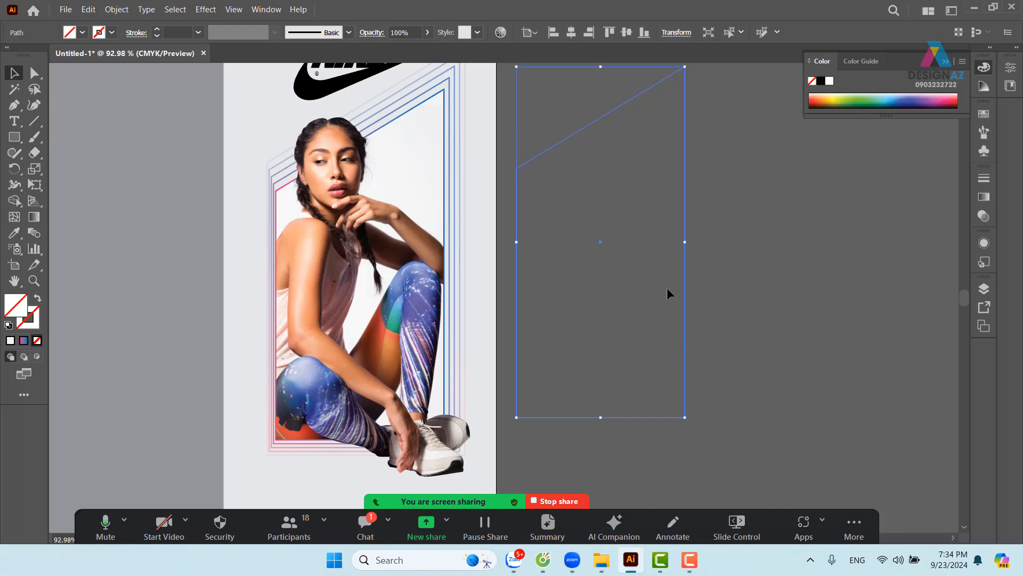
key(Delete)
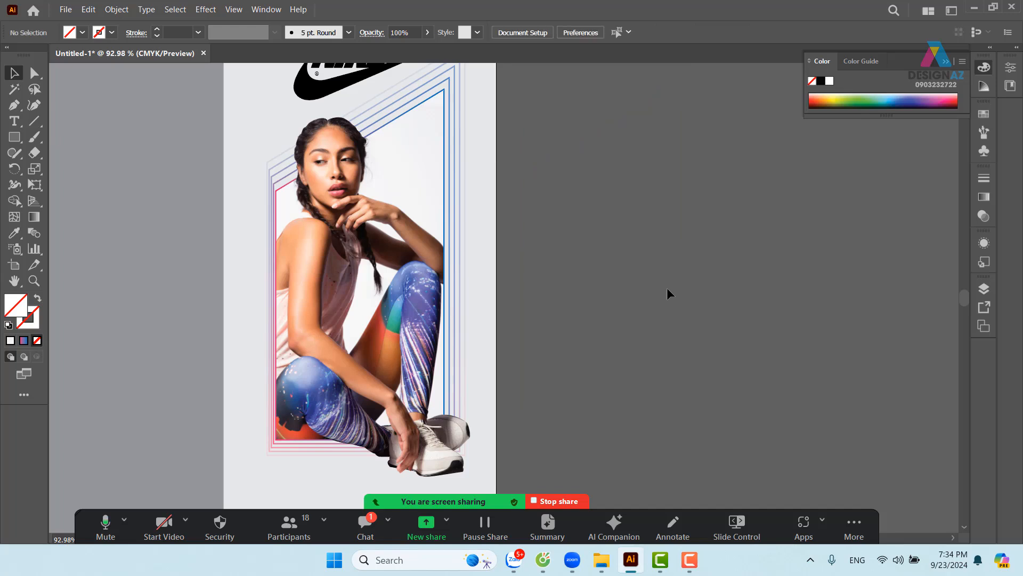
Apply an Inner Glow effect to the clipped slanted photo in Multiply mode with a light grey glow colour
click(435, 100)
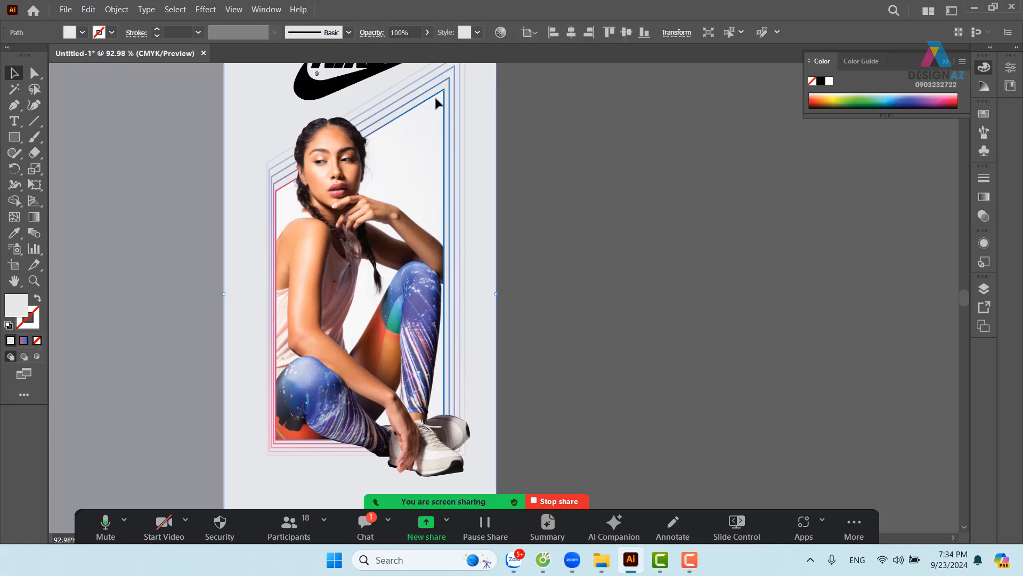
drag(432, 105, 438, 113)
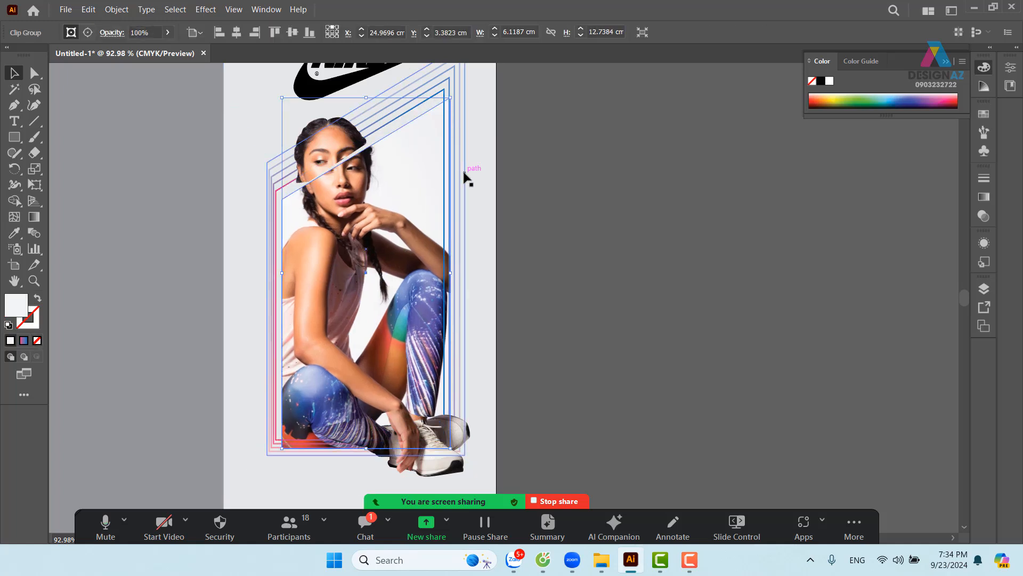
key(ctrl+z)
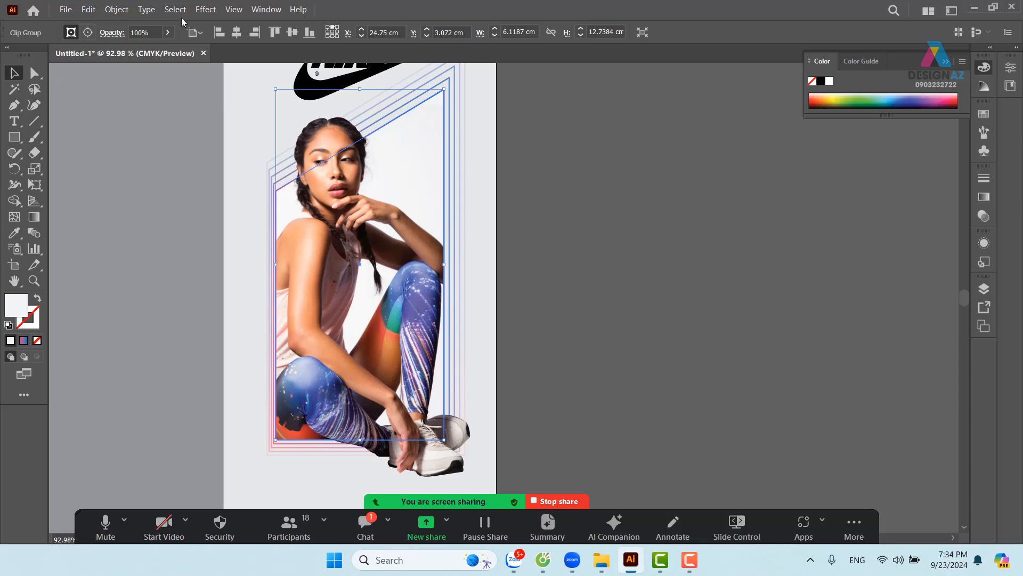
click(180, 11)
mouse_move(206, 11)
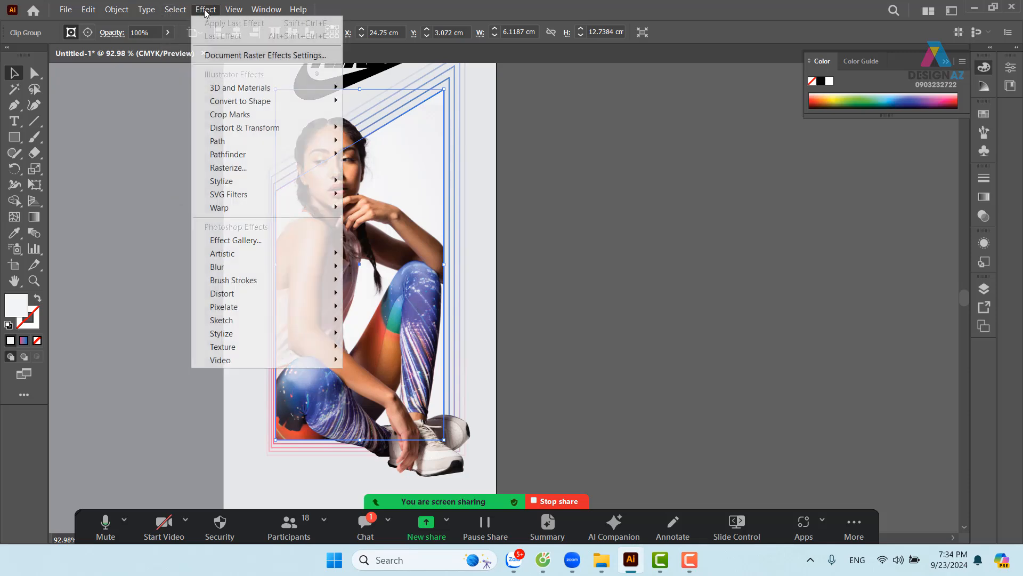
mouse_move(266, 181)
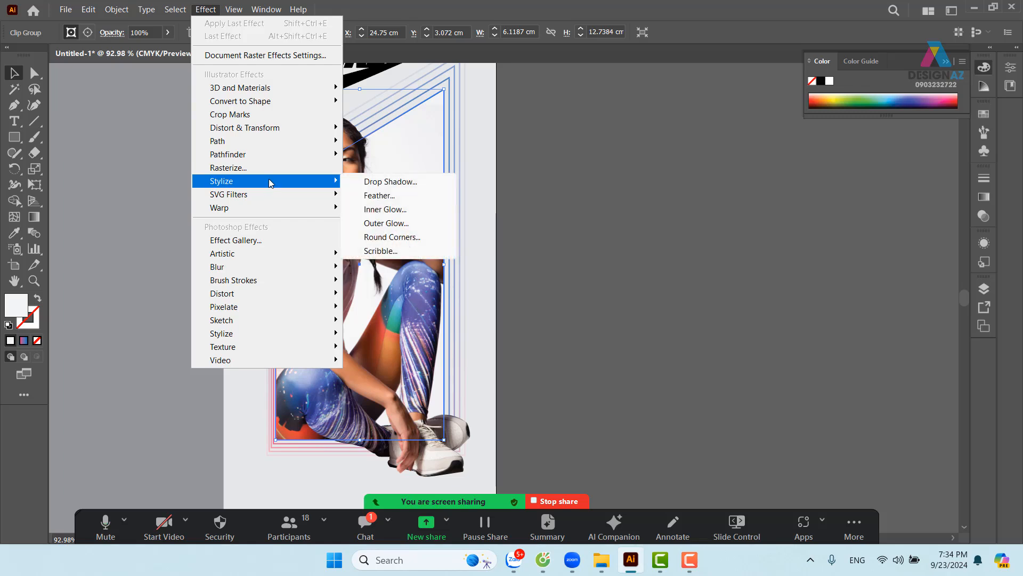
click(385, 210)
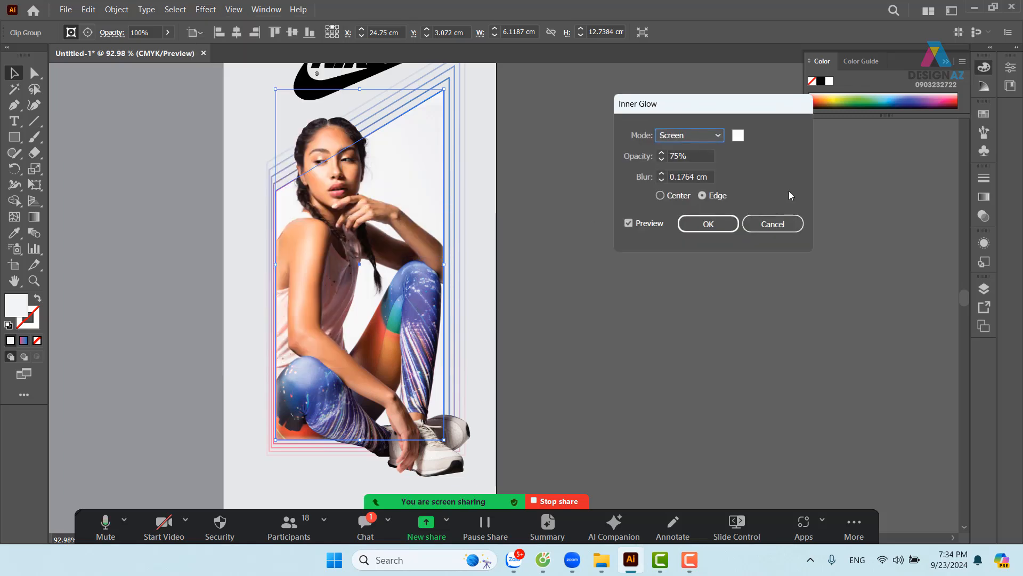
click(718, 137)
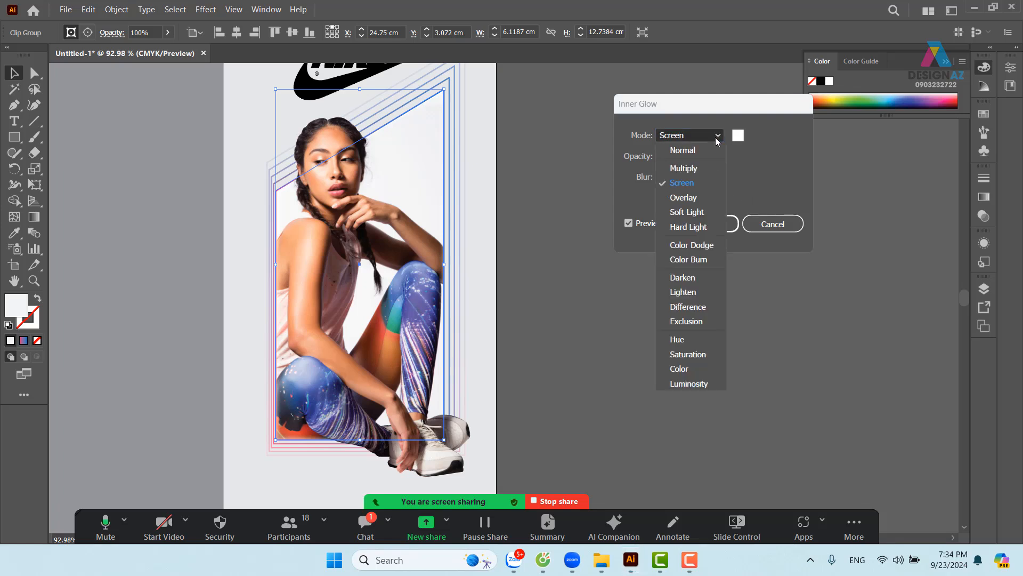
click(684, 168)
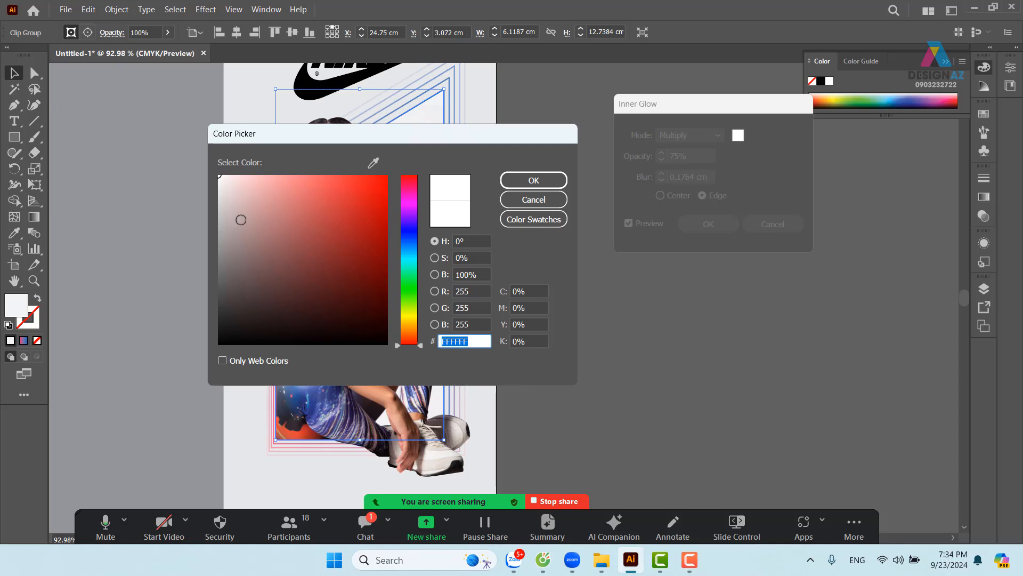
drag(241, 220, 216, 221)
click(555, 181)
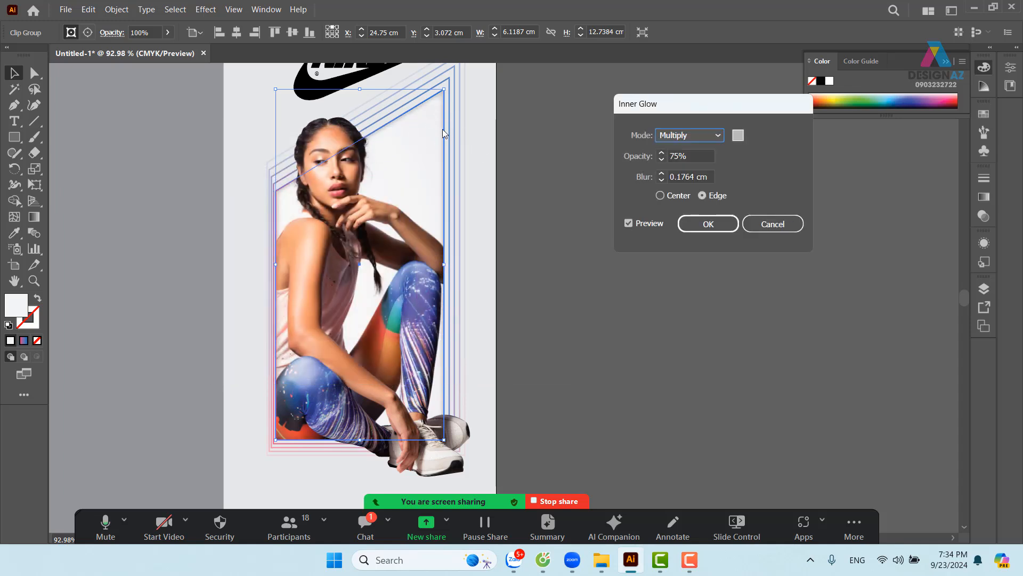
Set the Inner Glow blur to 0.3 cm
click(710, 176)
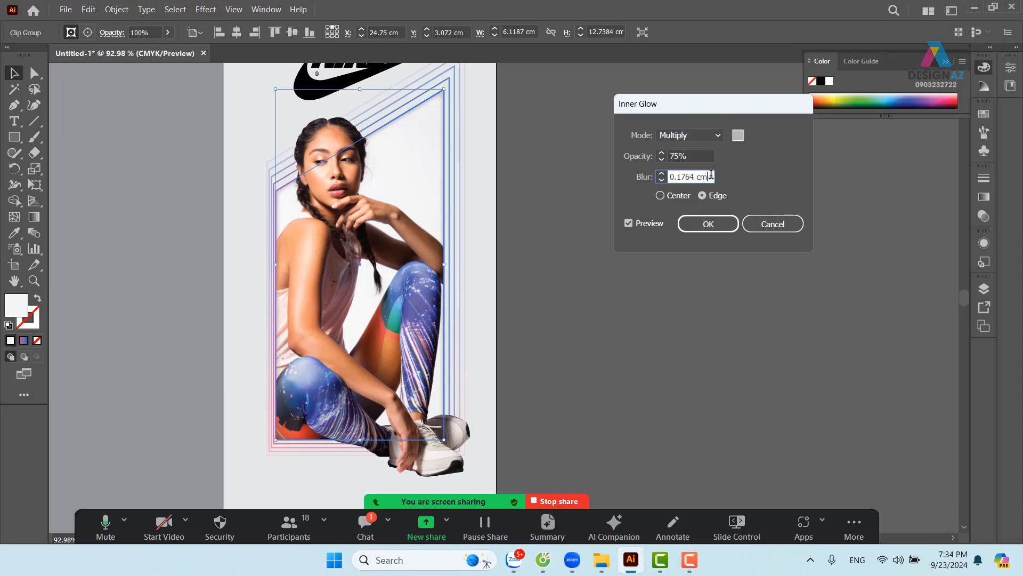
key(Up)
key(Up)
key(Up)
key(Up)
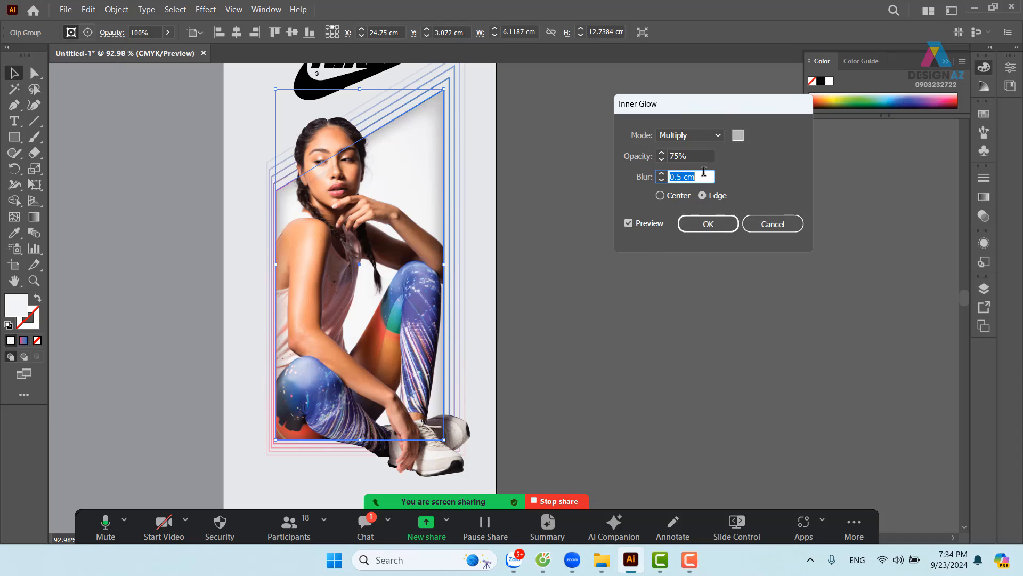
key(Down)
key(Down)
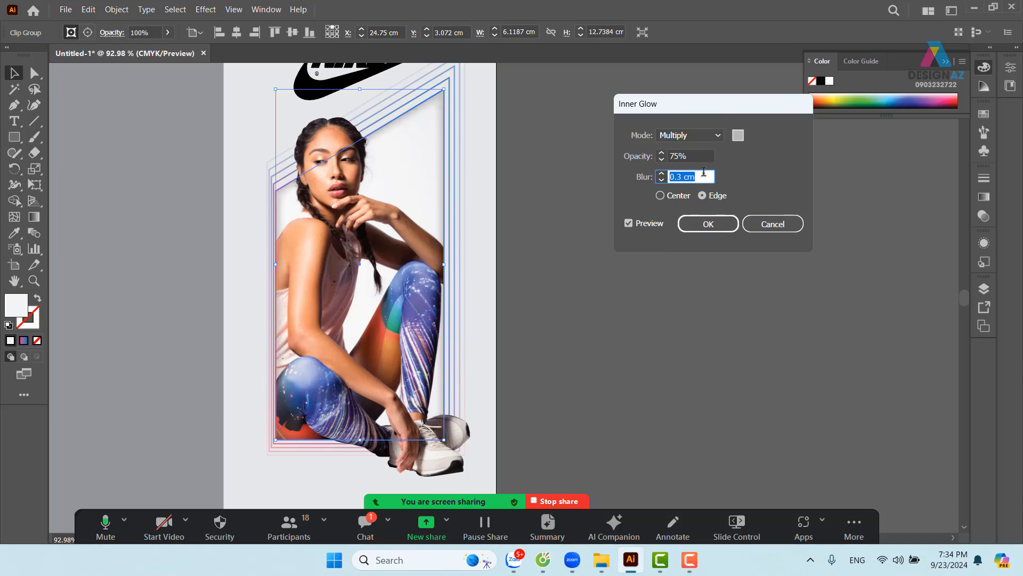
Set the Inner Glow blur to 0.3 cm and apply the effect to the clip group behind the model
key(Up)
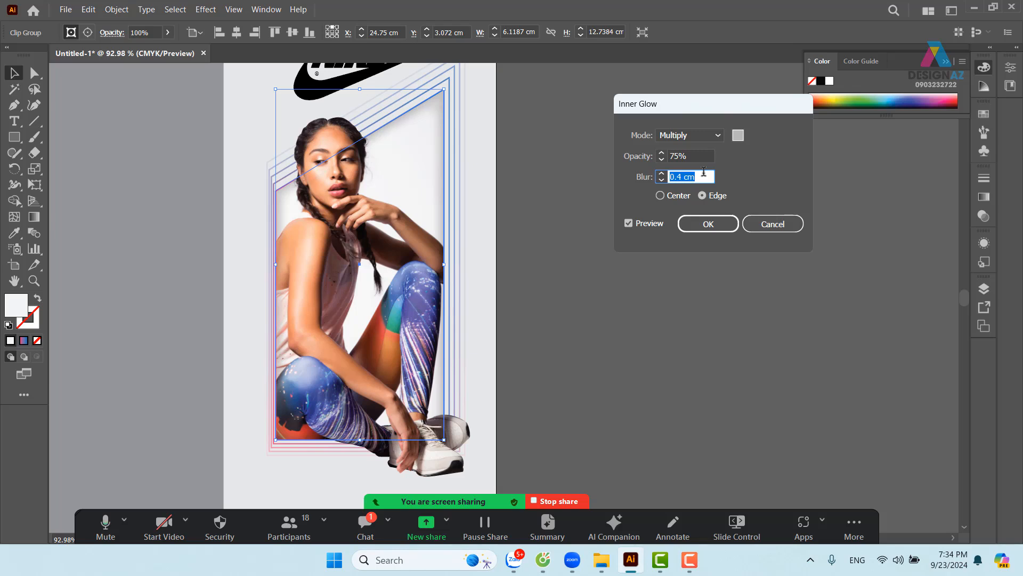
key(Down)
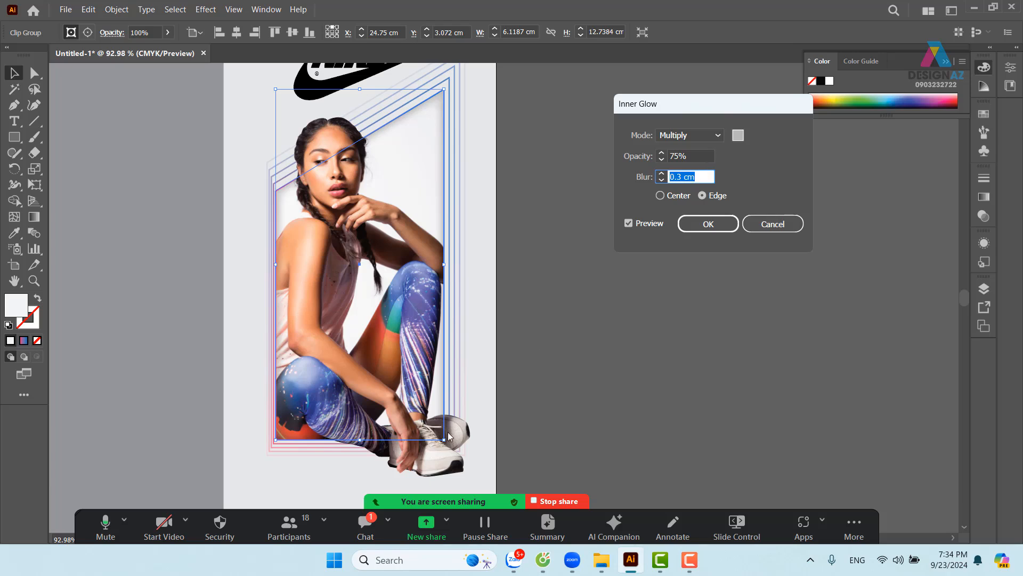
click(710, 226)
click(671, 286)
Draw a flat ellipse about 6.09 cm wide and 0.76 cm high just below the frame, reaching under the model's shoes
drag(546, 375, 588, 340)
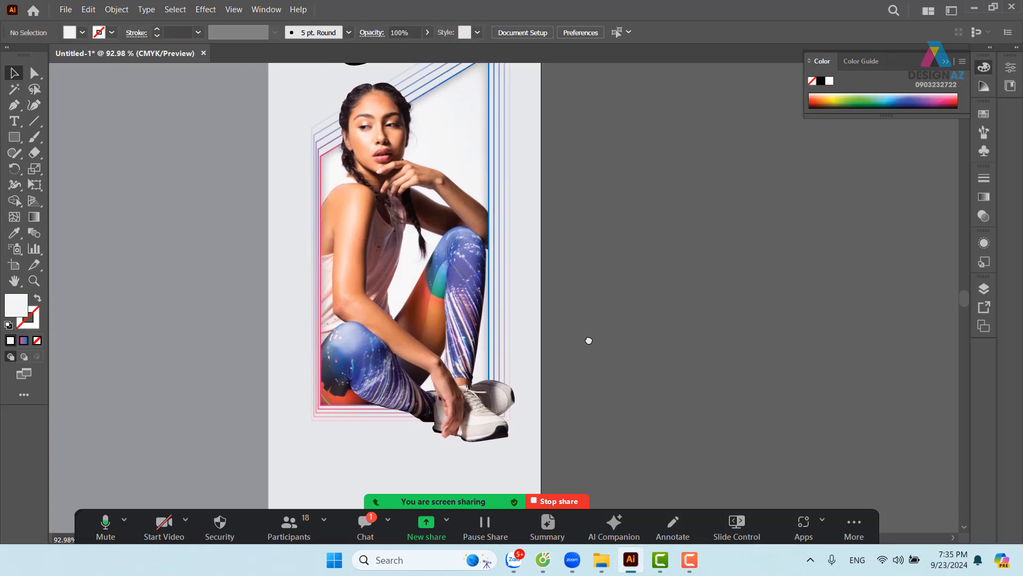
key(ctrl+1)
drag(532, 328, 580, 258)
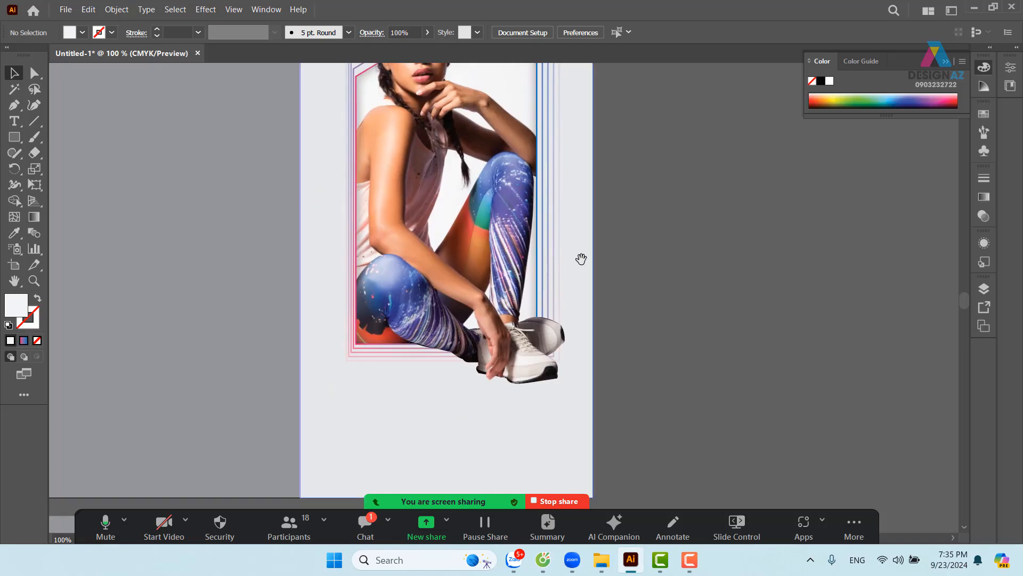
click(15, 138)
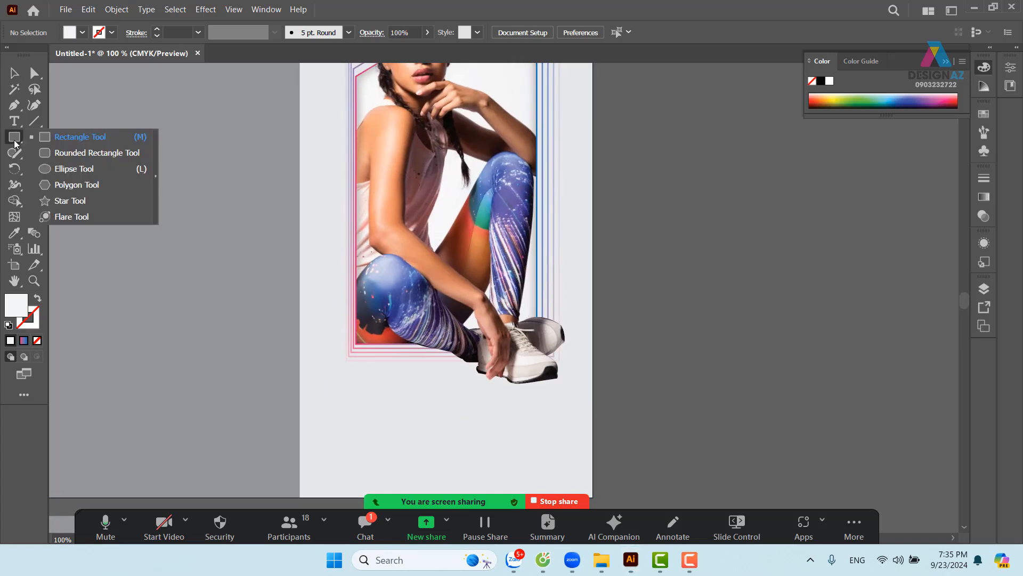
click(66, 168)
drag(372, 364, 554, 387)
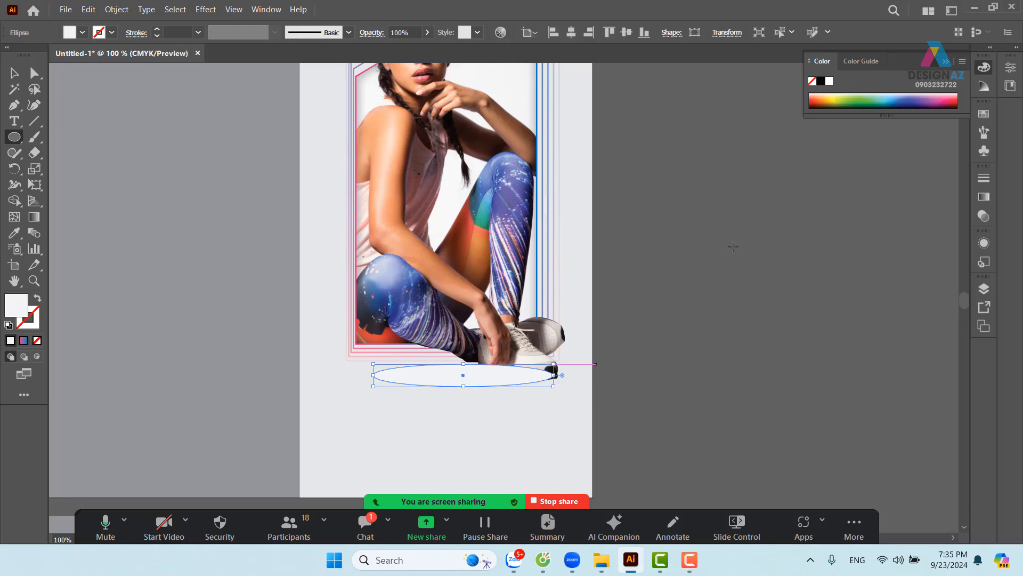
Fill the ellipse with dark grey and send it backward behind the model's shoes and hand
click(986, 116)
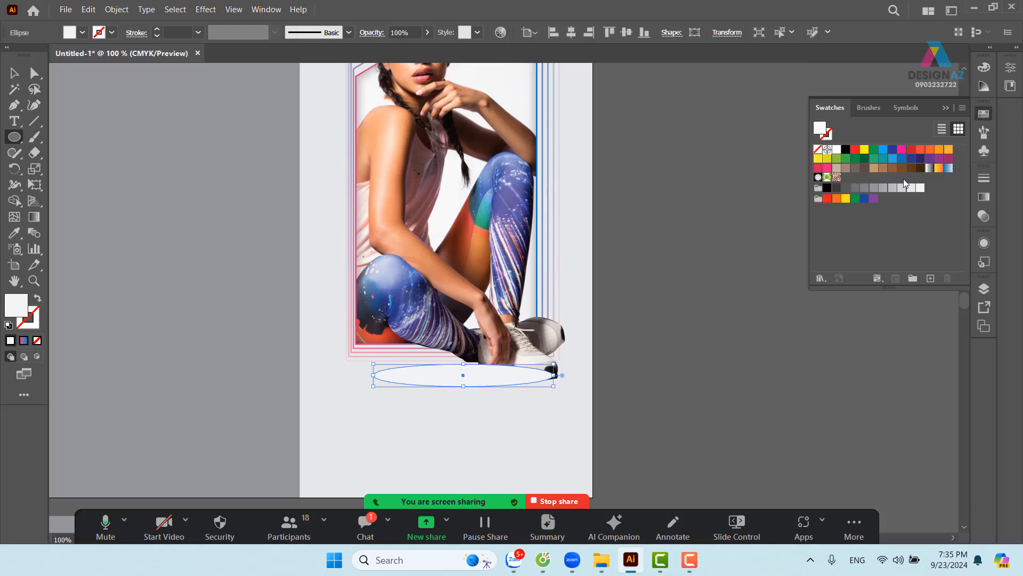
click(846, 187)
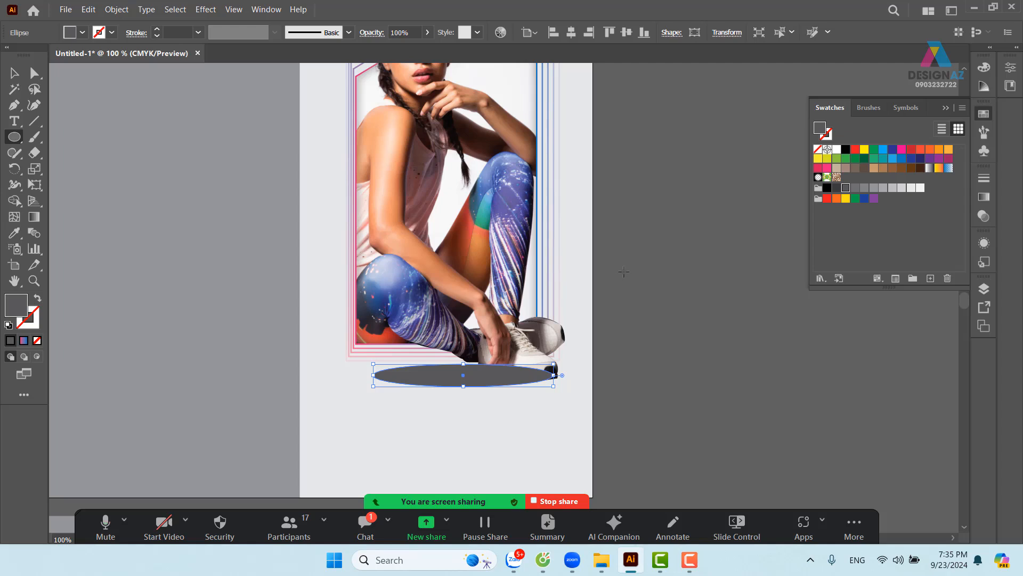
key(ctrl+bracketleft)
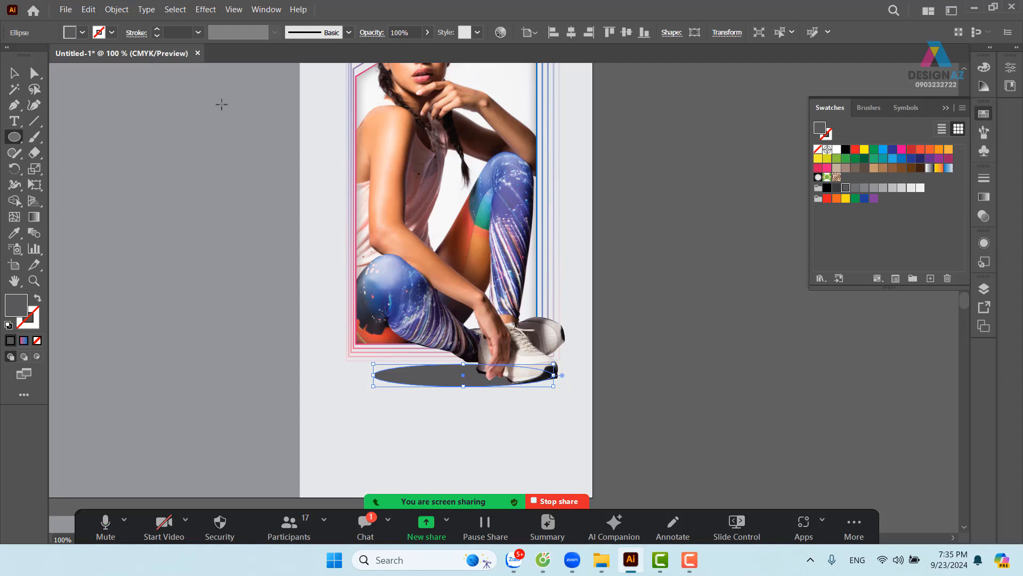
scroll(469, 371, down, 1)
click(14, 72)
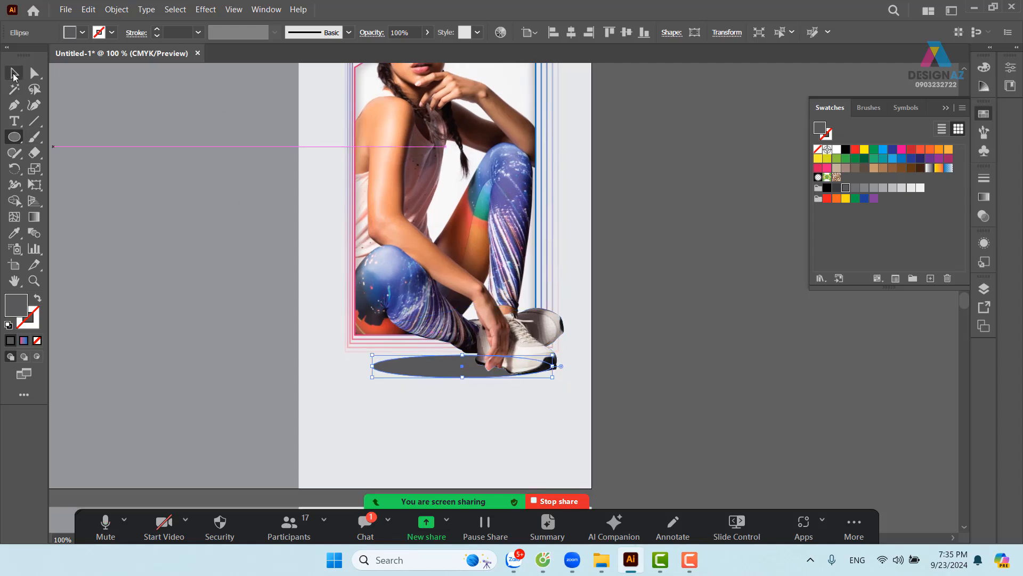
click(660, 314)
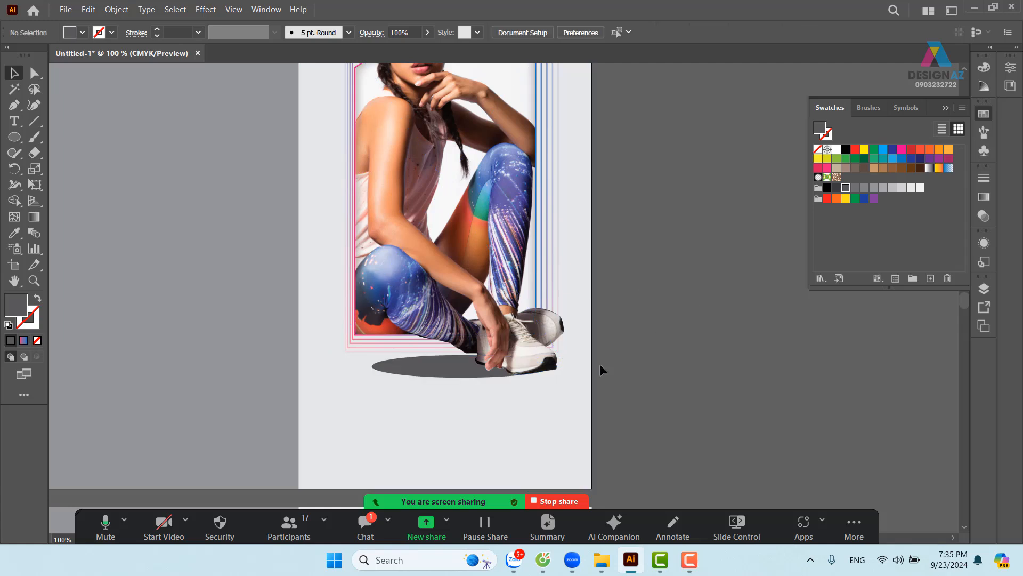
Apply a Gaussian Blur with a 21-pixel radius to the dark grey ellipse
click(463, 376)
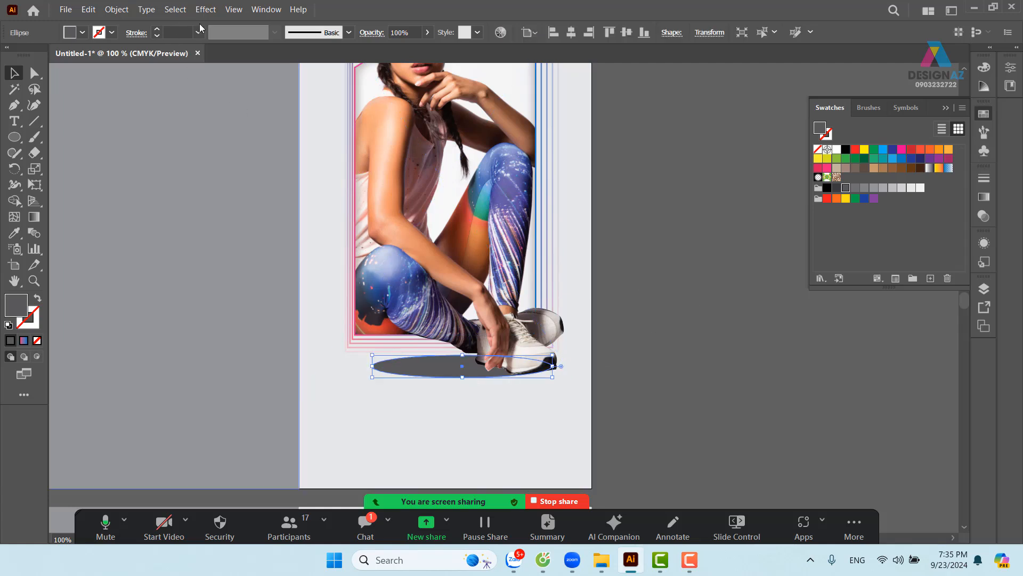
click(205, 9)
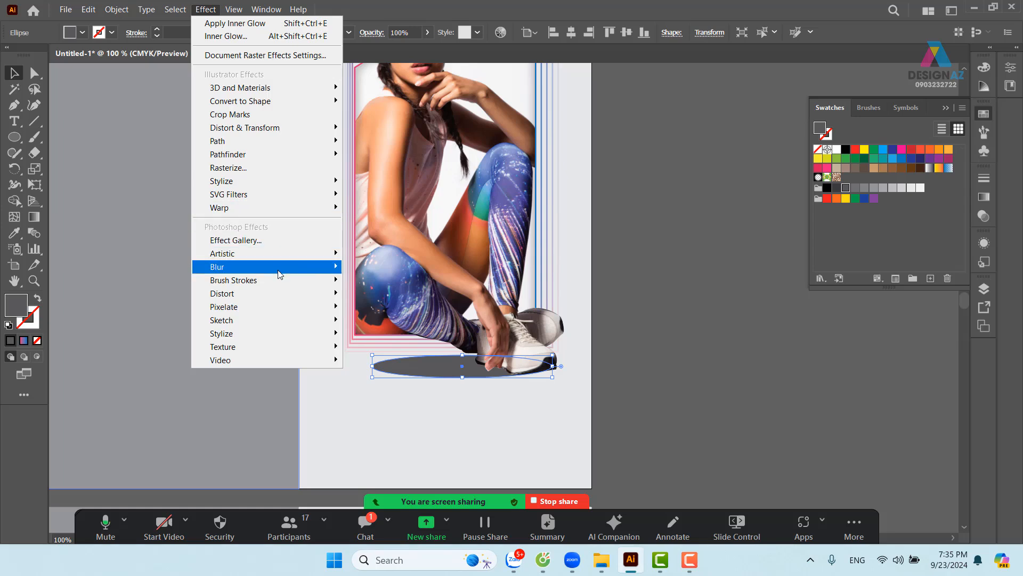
mouse_move(325, 266)
click(417, 268)
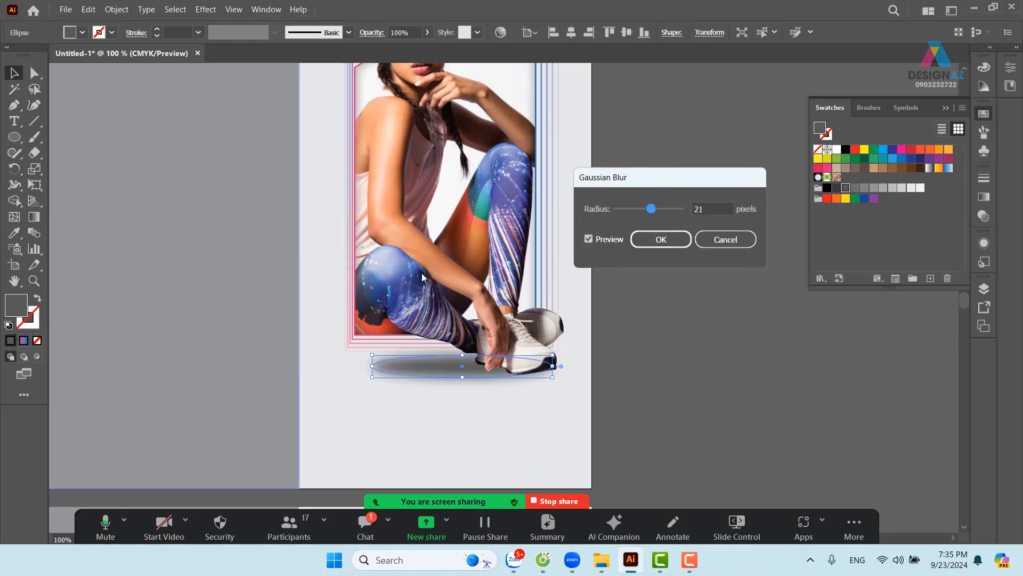
click(660, 239)
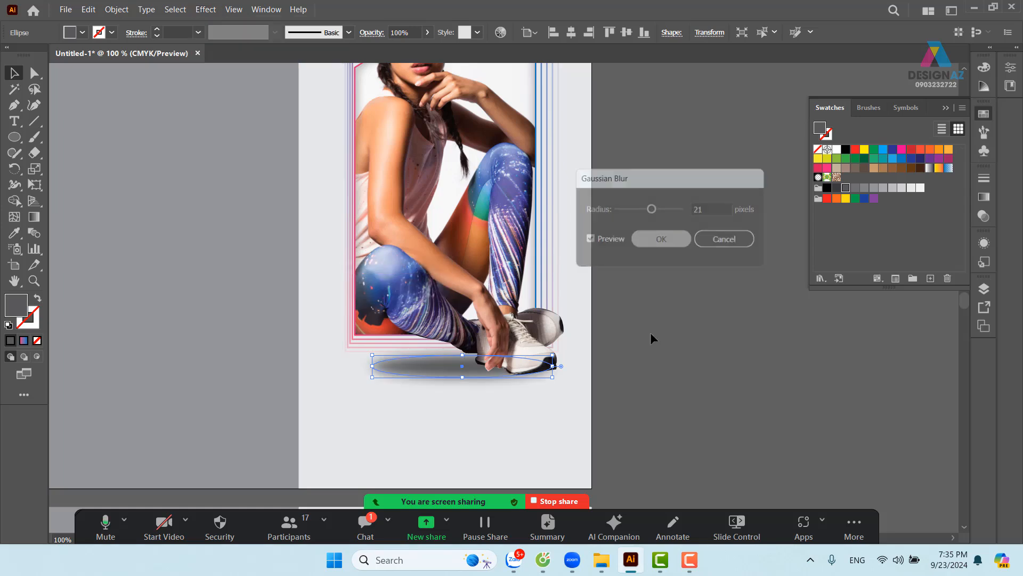
Shift the blurred shadow ellipse slightly to the right beneath the model's shoes
click(706, 336)
drag(470, 375, 485, 375)
click(756, 333)
scroll(719, 368, up, 3)
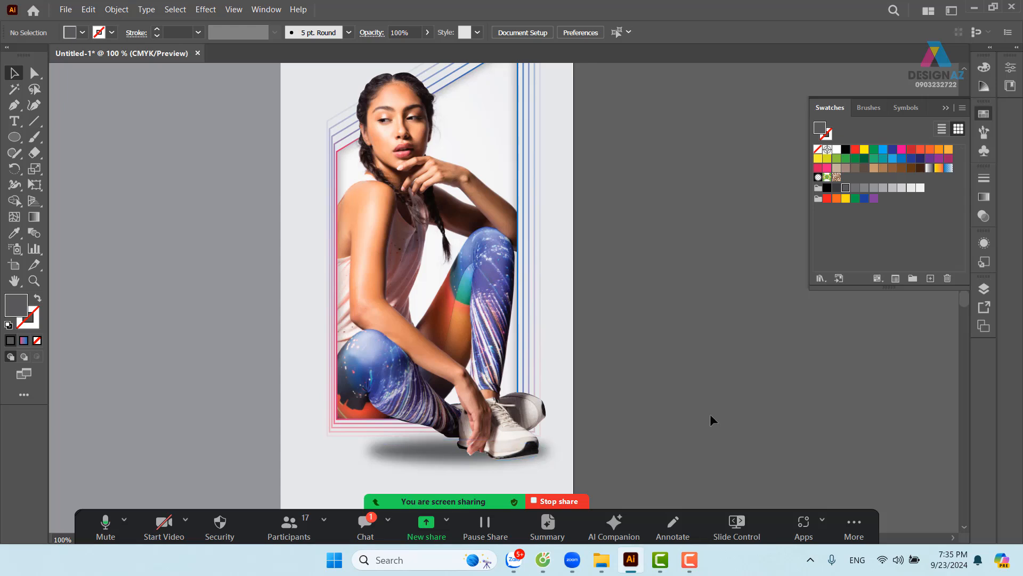
scroll(714, 373, down, 3)
Create an opacity mask on the shadow ellipse and turn off its Clip option
click(425, 388)
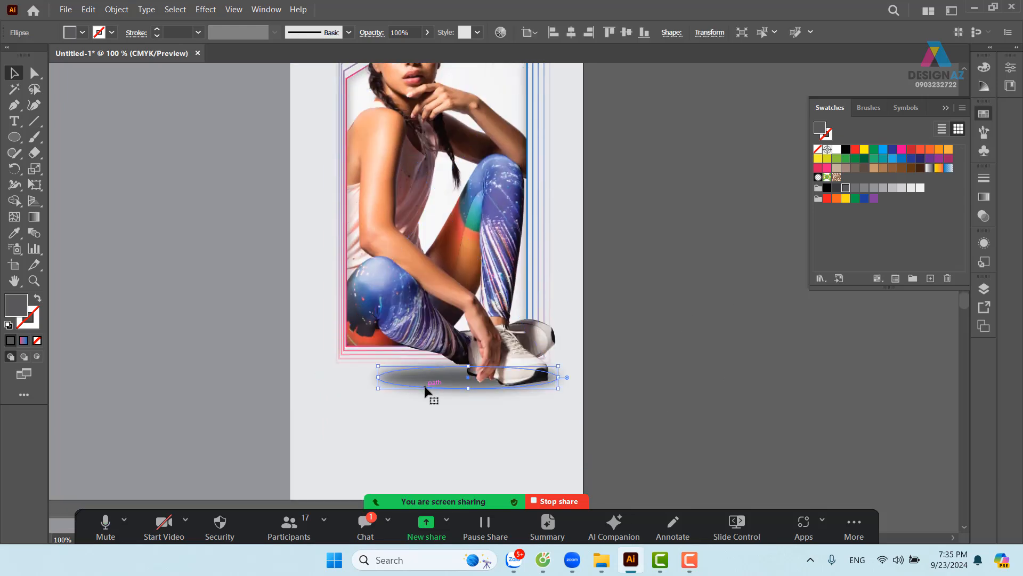
click(983, 217)
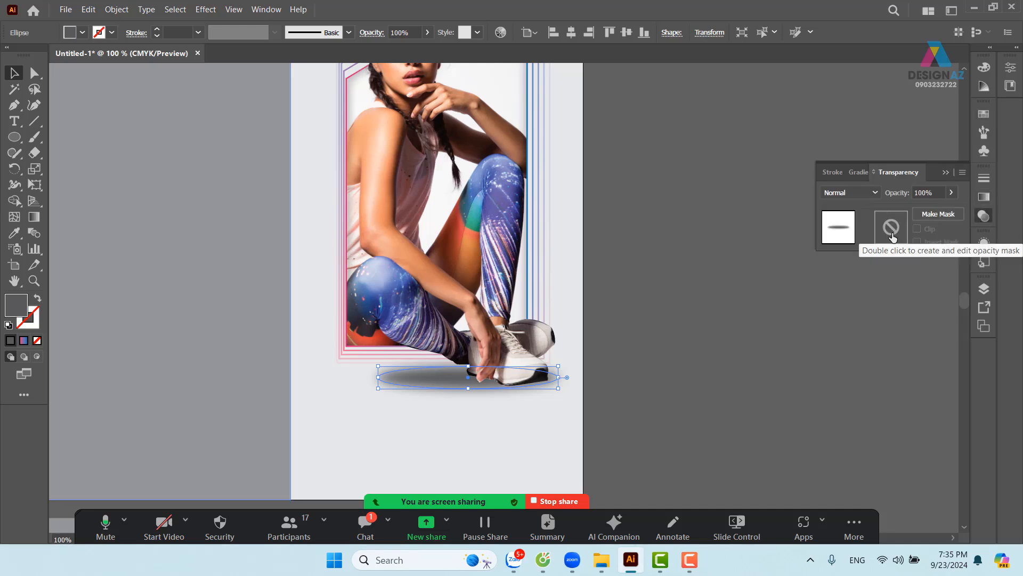
double_click(892, 236)
click(917, 229)
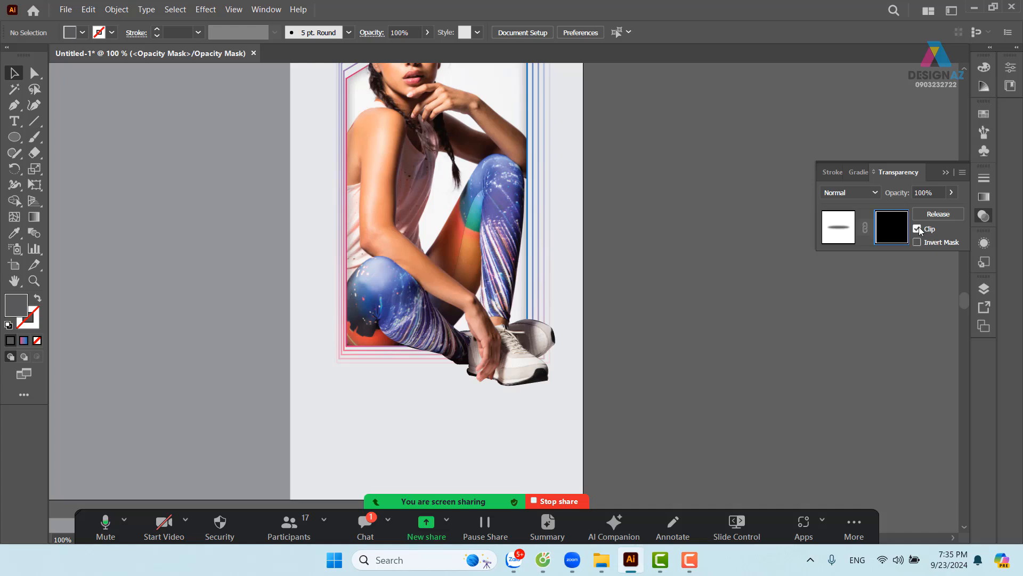
Draw a rectangle covering the whole shadow inside the opacity mask and fill it with the white-to-black gradient
click(17, 138)
drag(17, 138, 47, 137)
mouse_move(349, 350)
mouse_down()
mouse_move(469, 442)
mouse_move(586, 401)
mouse_move(574, 404)
mouse_up()
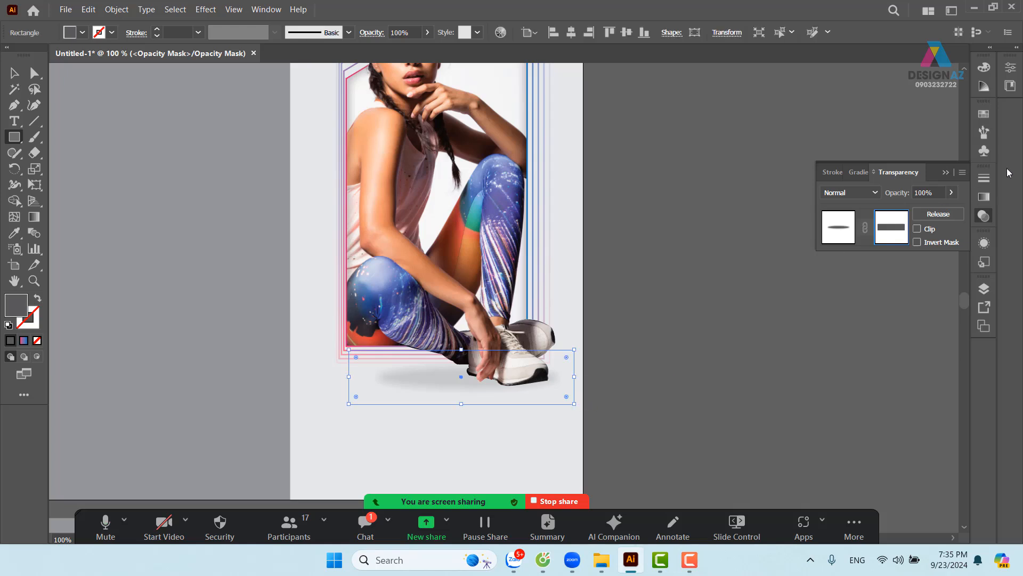
click(982, 116)
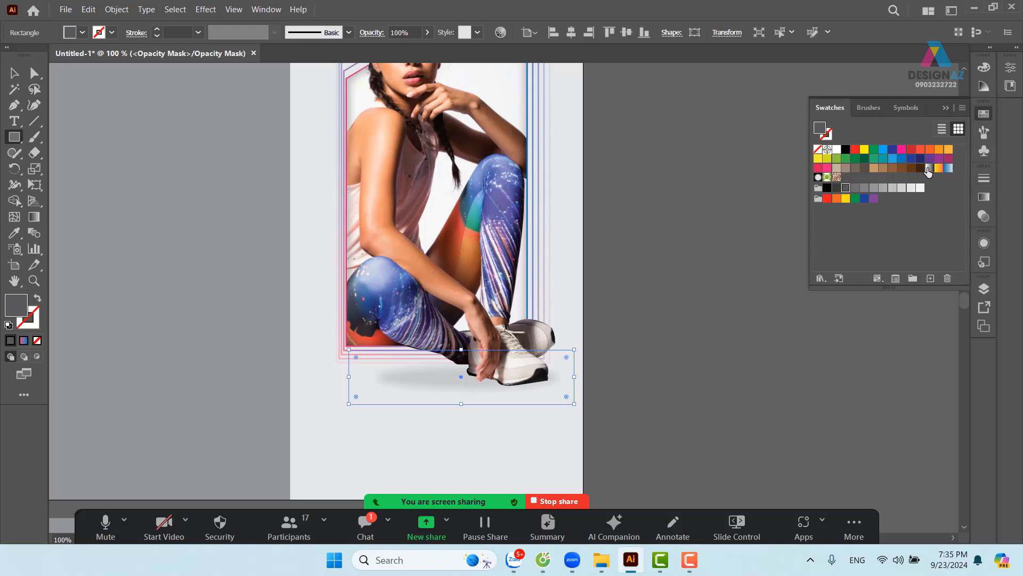
click(928, 168)
Redirect the mask gradient from black on the left to white near the shoes so the shadow fades out leftward
key(g)
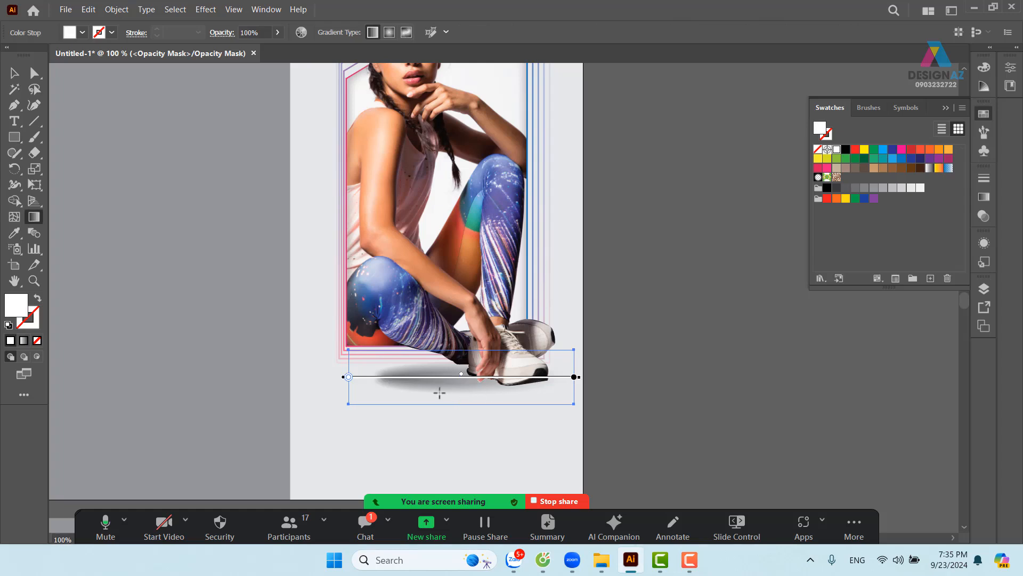
mouse_move(383, 388)
mouse_down()
mouse_move(532, 393)
mouse_move(560, 404)
mouse_move(361, 400)
mouse_up()
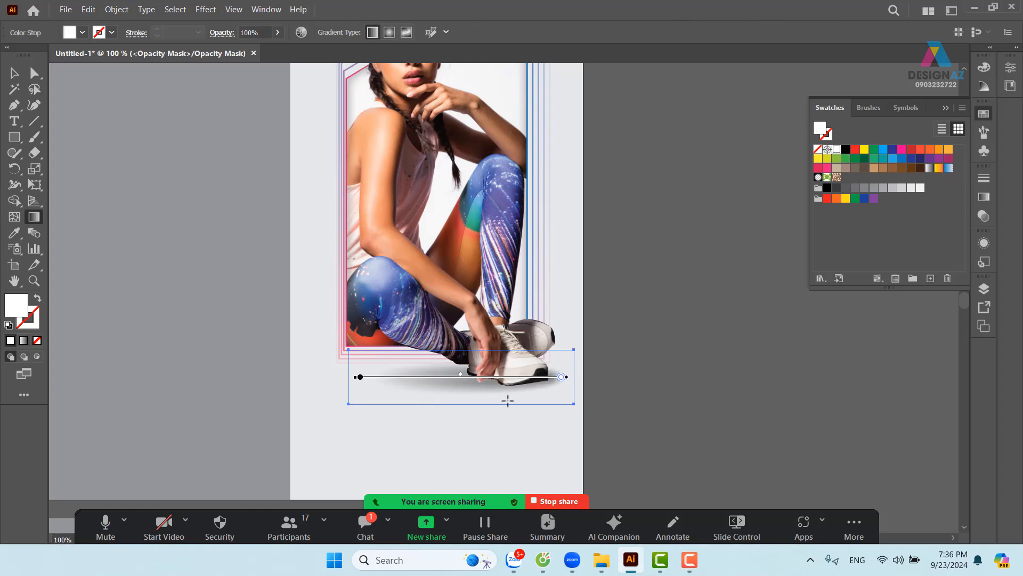
mouse_move(516, 398)
mouse_down()
mouse_move(402, 347)
mouse_move(417, 358)
mouse_move(389, 370)
mouse_move(376, 360)
mouse_up()
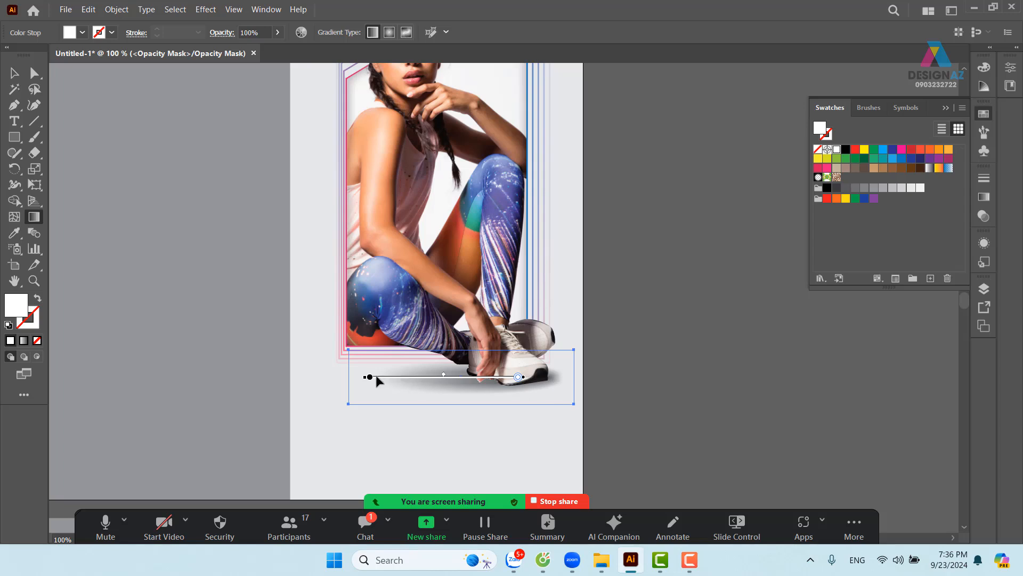
drag(370, 378, 393, 385)
click(14, 72)
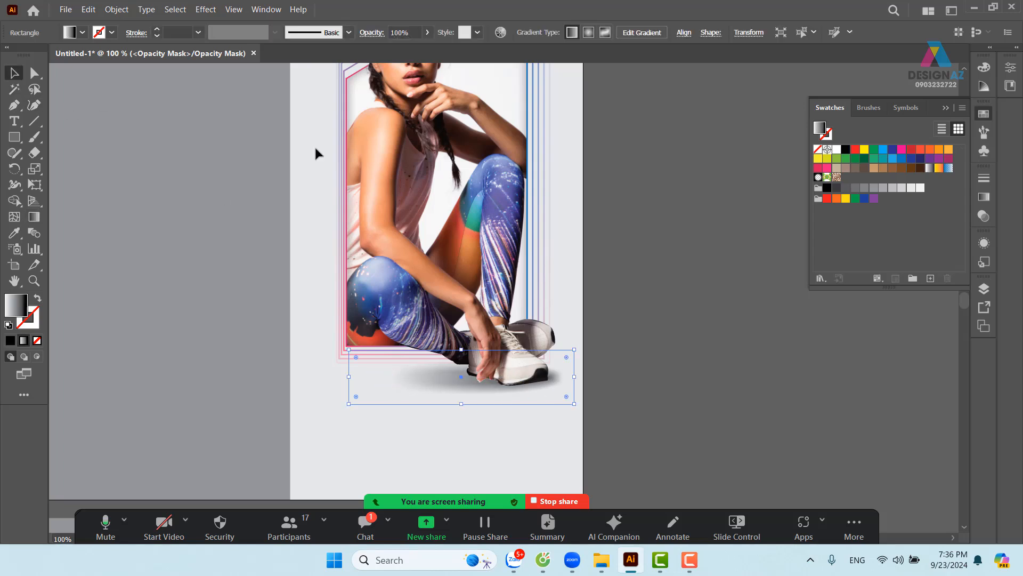
Leave opacity mask editing, return to the shadow ellipse's artwork and deselect it
click(984, 216)
click(846, 237)
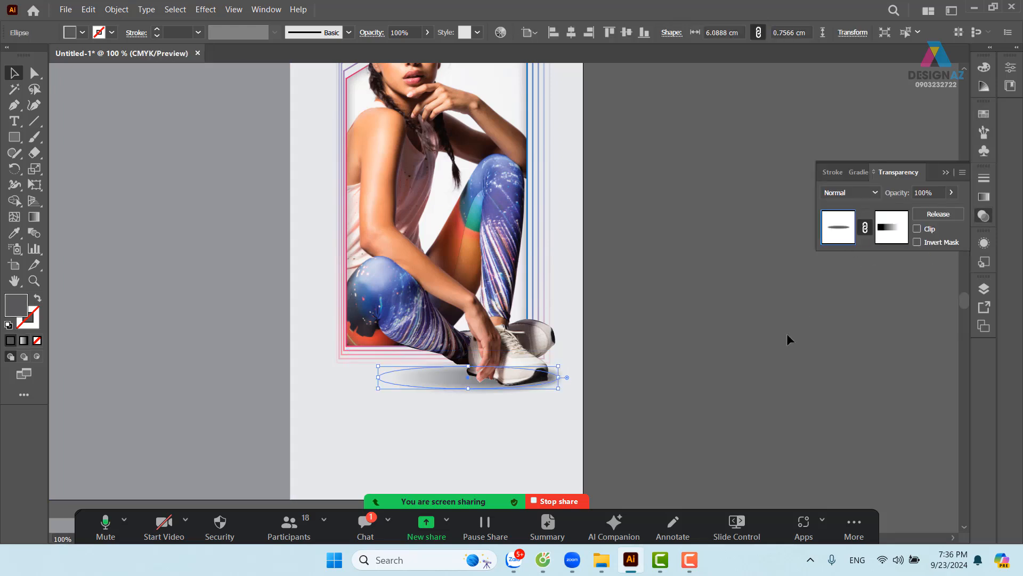
click(785, 337)
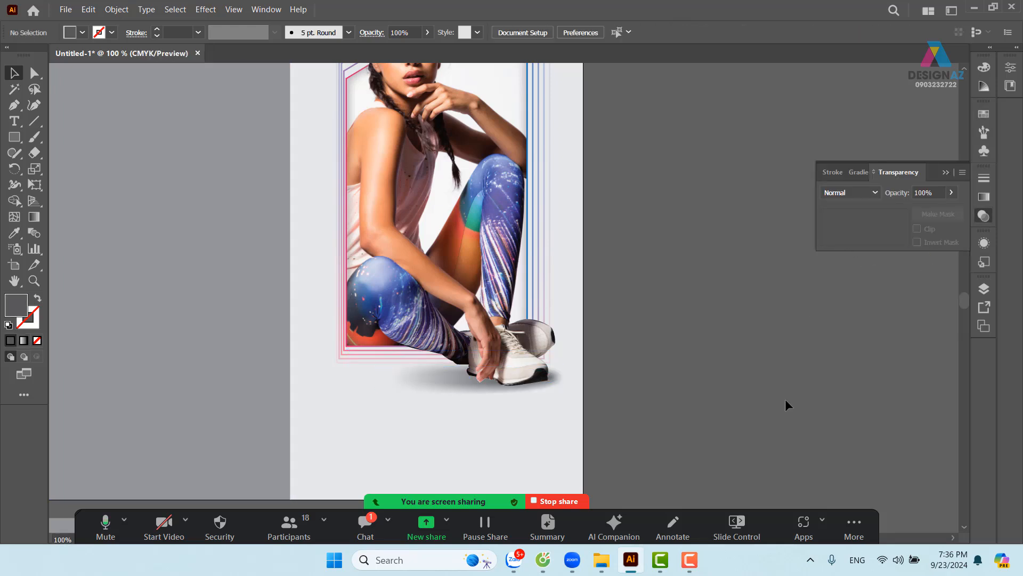
Draw a three-sided polygon with a flat base beside the artboard, to the right of the model
key(ctrl+minus)
key(ctrl+minus)
key(z)
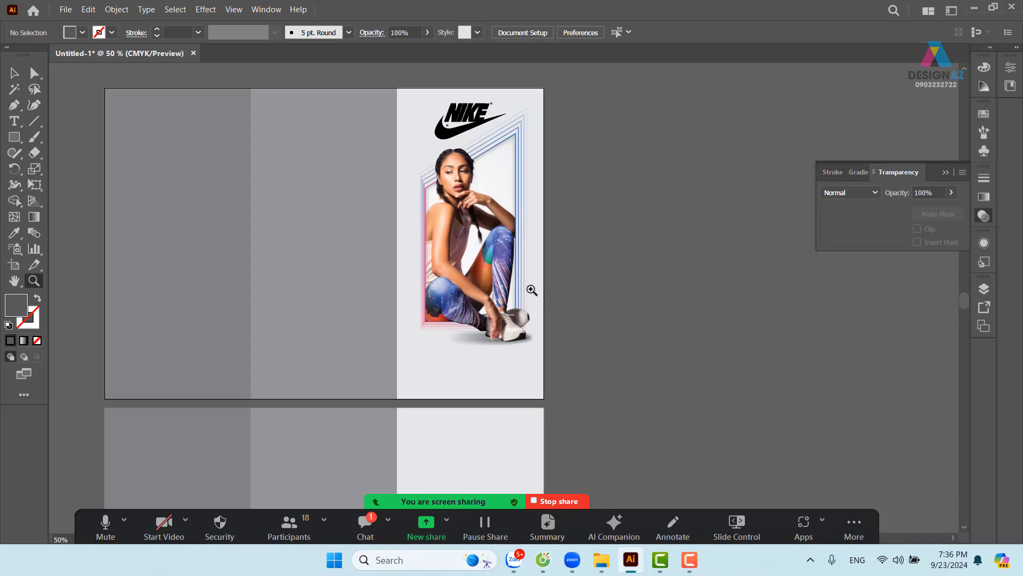
drag(418, 198, 432, 258)
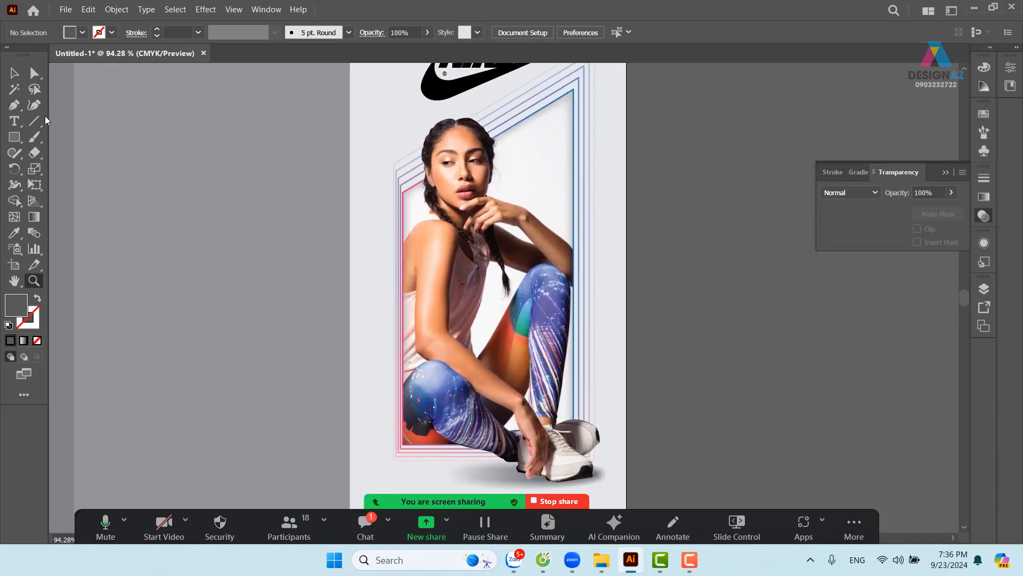
click(14, 137)
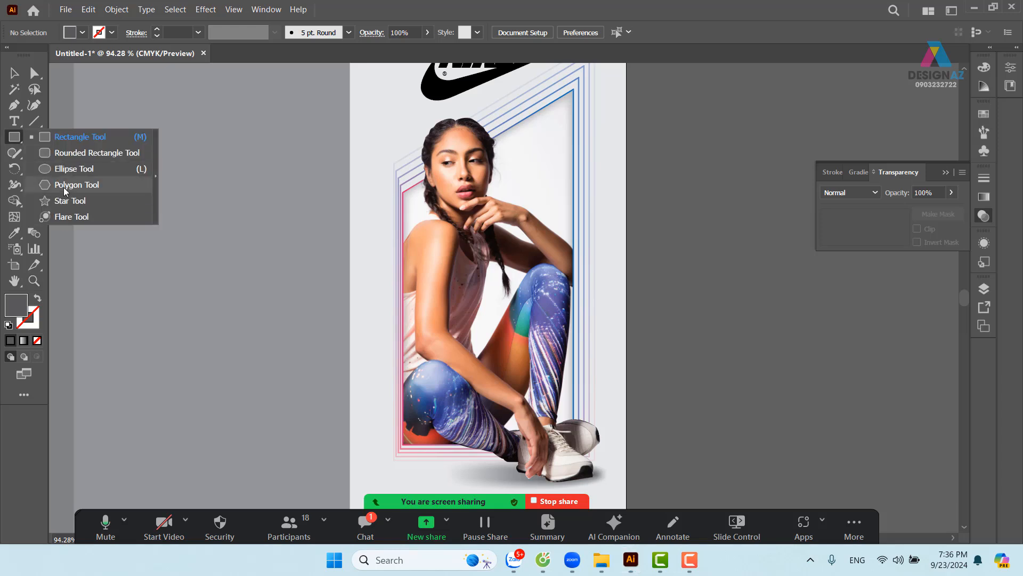
click(64, 191)
drag(669, 232, 709, 254)
key(Down)
key(Down)
key(Down)
click(14, 73)
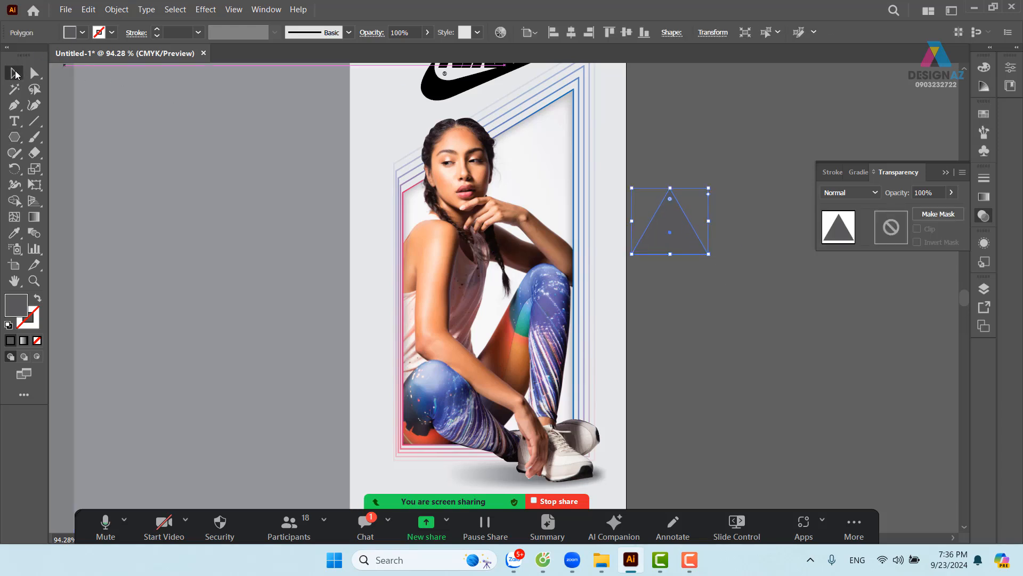
Try to sample a colour from the model's leggings as the triangle's fill with the Eyedropper, and deselect the triangle
key(i)
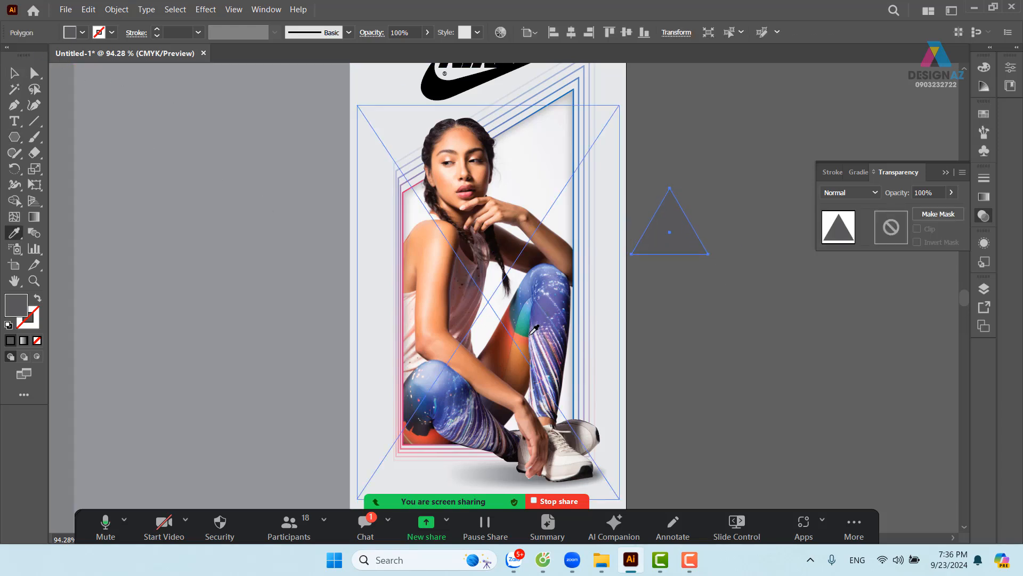
click(531, 320)
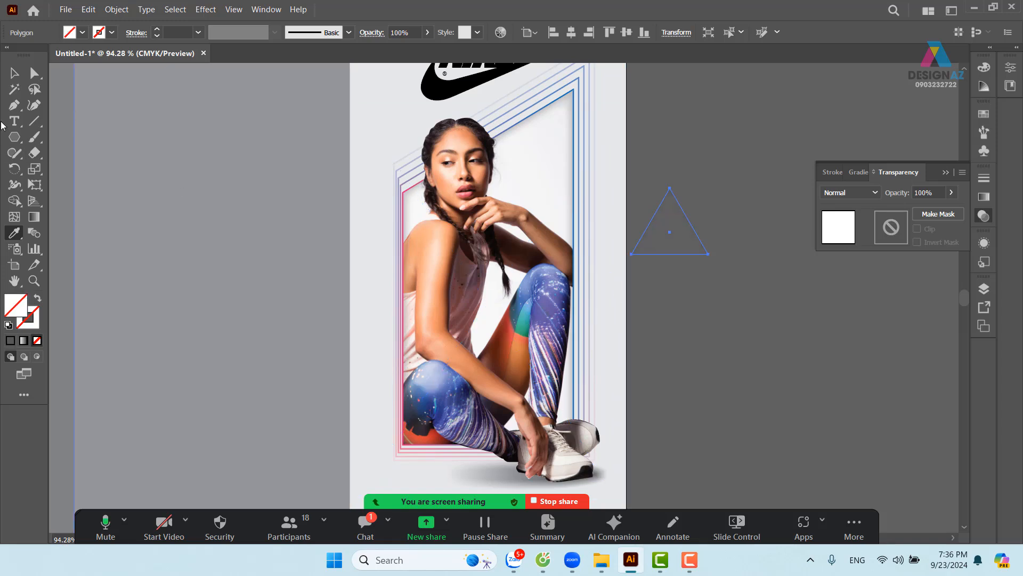
click(20, 75)
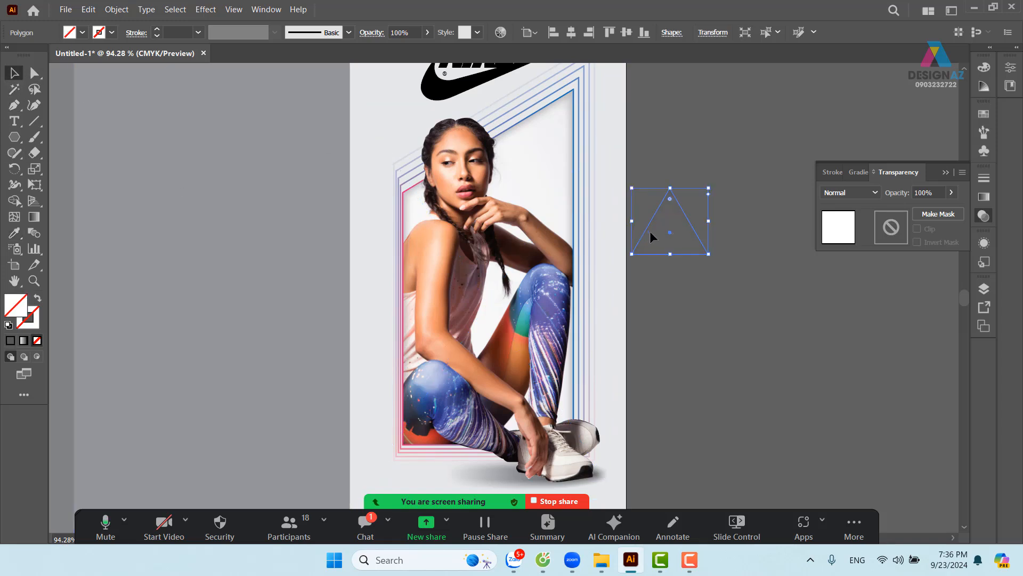
click(710, 248)
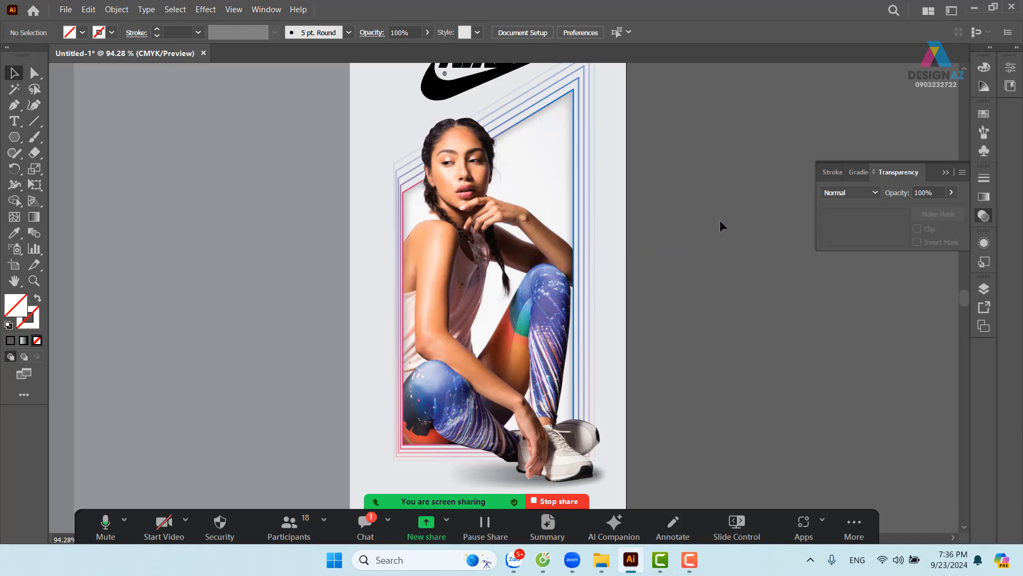
Paste the triangle onto the model photo and fill it with the green sampled from her leggings
drag(719, 220, 693, 276)
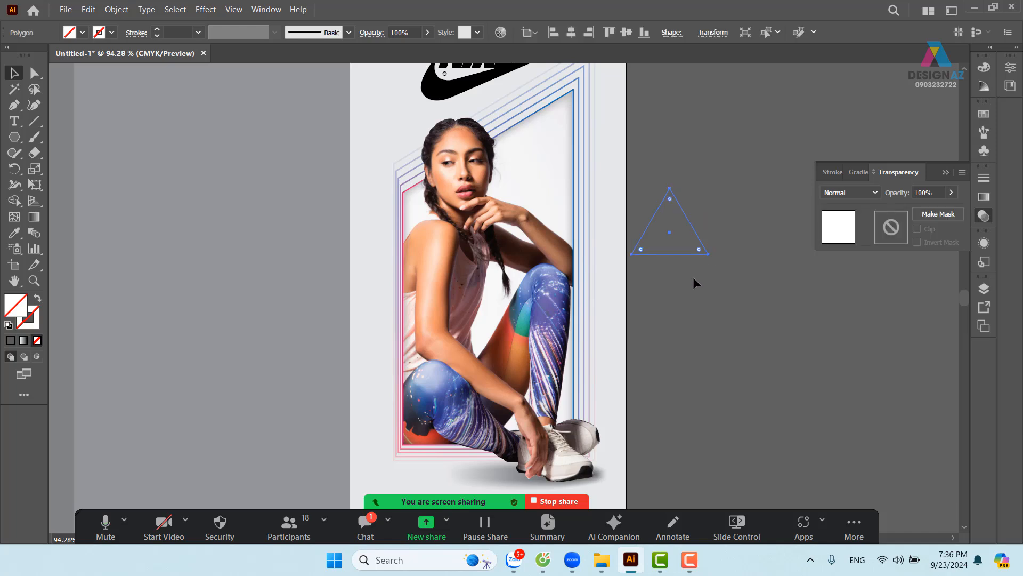
click(692, 276)
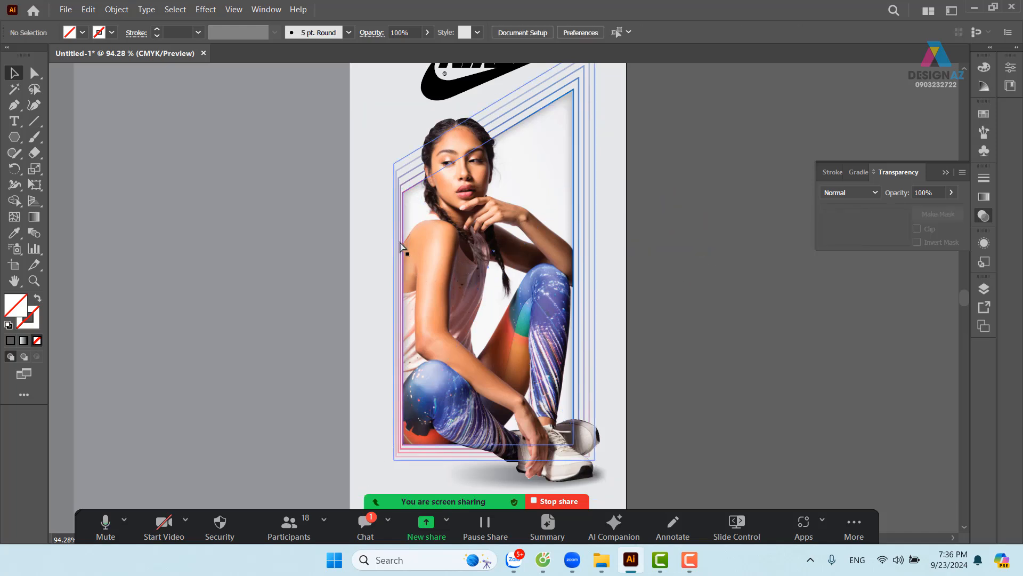
key(ctrl+v)
key(i)
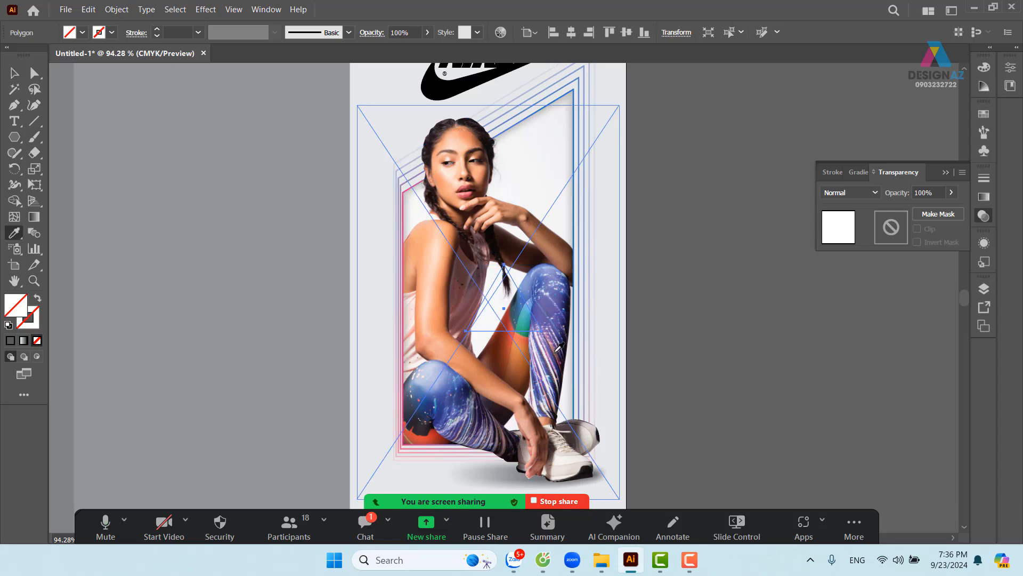
click(528, 321)
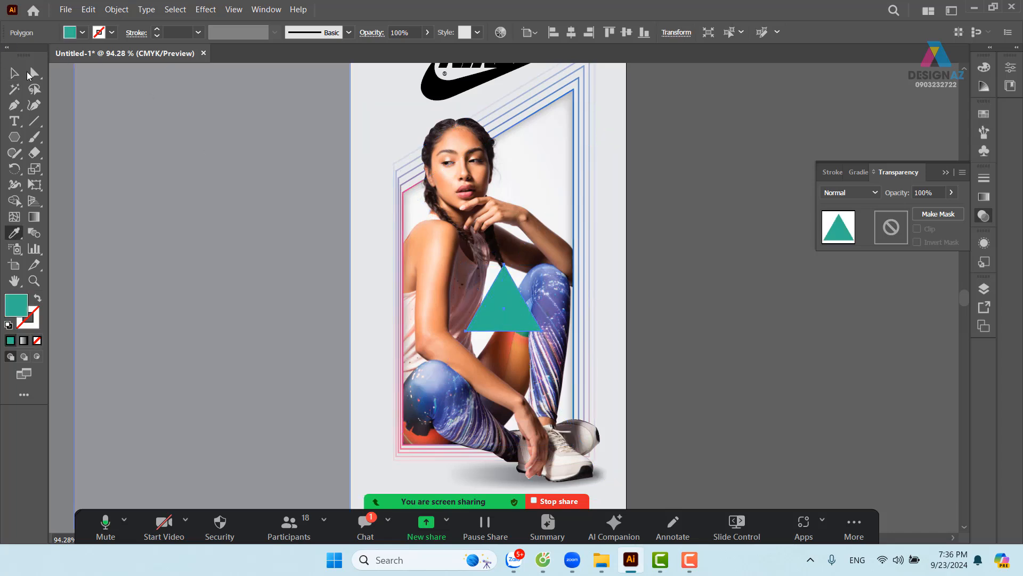
click(21, 77)
click(692, 253)
Rotate the green triangle to point right, scale it down and place it over the frame's edge beside the model's shoulder
drag(518, 326, 409, 282)
drag(433, 221, 428, 323)
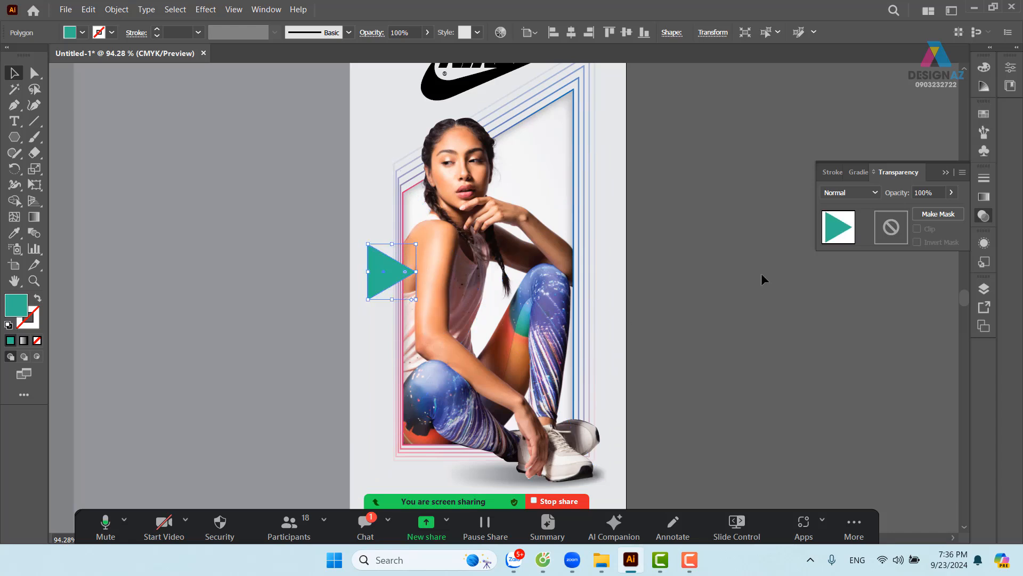
click(762, 276)
drag(370, 275, 379, 244)
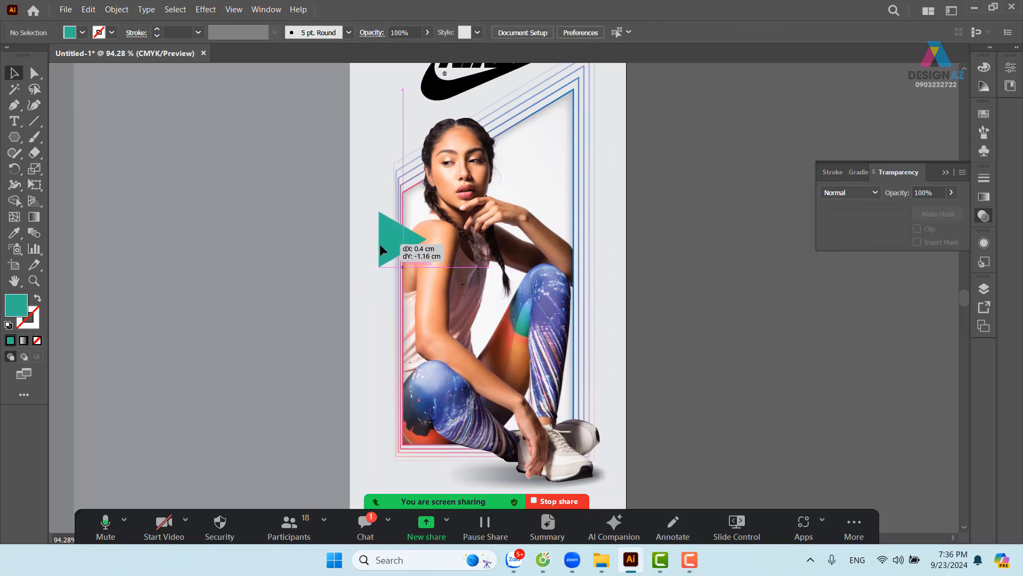
Set the green triangle's opacity to 68%
click(937, 192)
text(86)
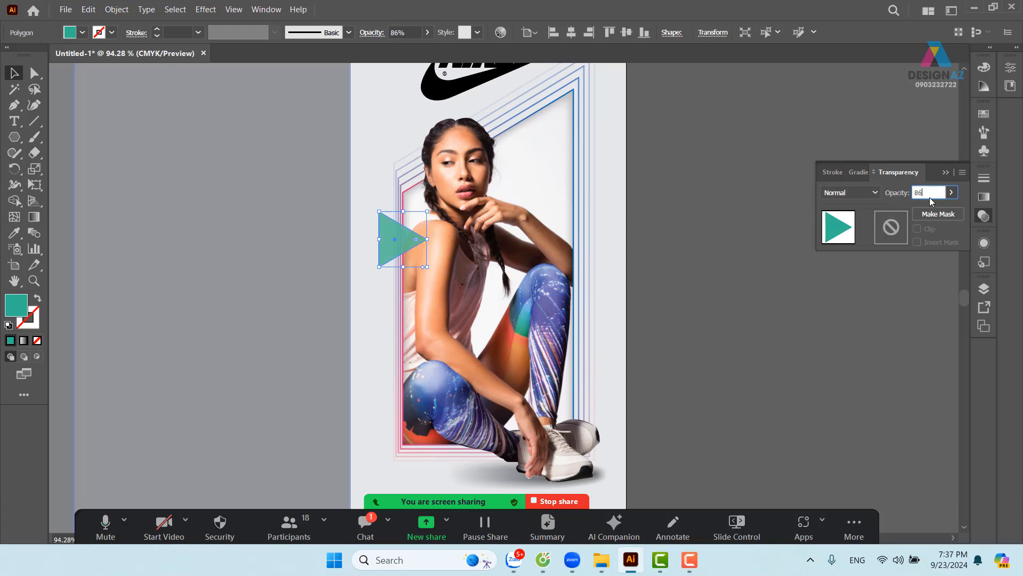
text(68)
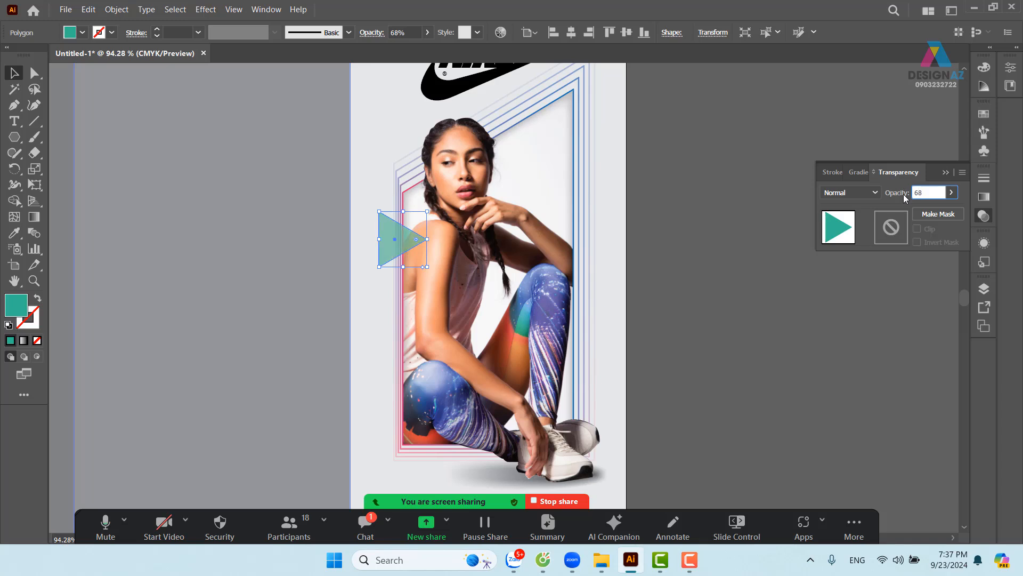
click(727, 270)
Duplicate the green triangle smaller onto the frame's upper right edge and recolour it with purple sampled from the leggings
drag(397, 242, 555, 219)
drag(586, 188, 588, 149)
key(i)
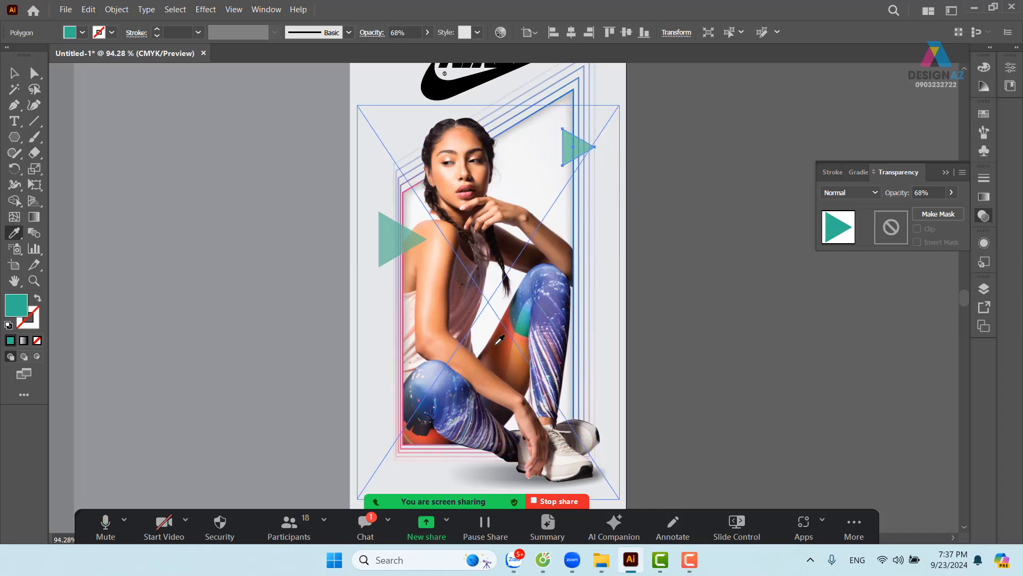
click(551, 302)
key(v)
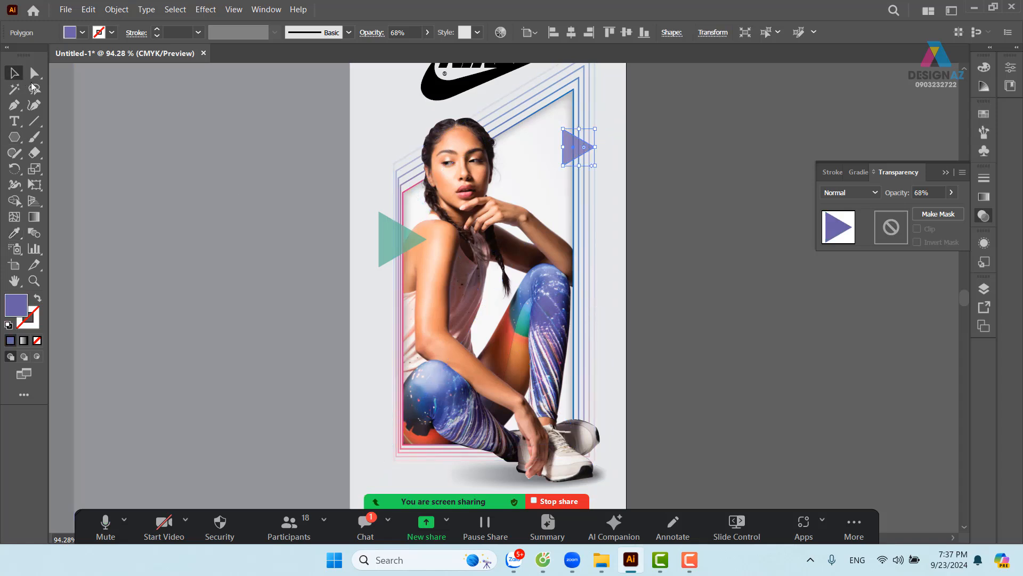
click(667, 241)
Duplicate the purple triangle to the photo's lower left, enlarge it and set it flush with the panel's left edge
click(576, 154)
drag(570, 157, 343, 495)
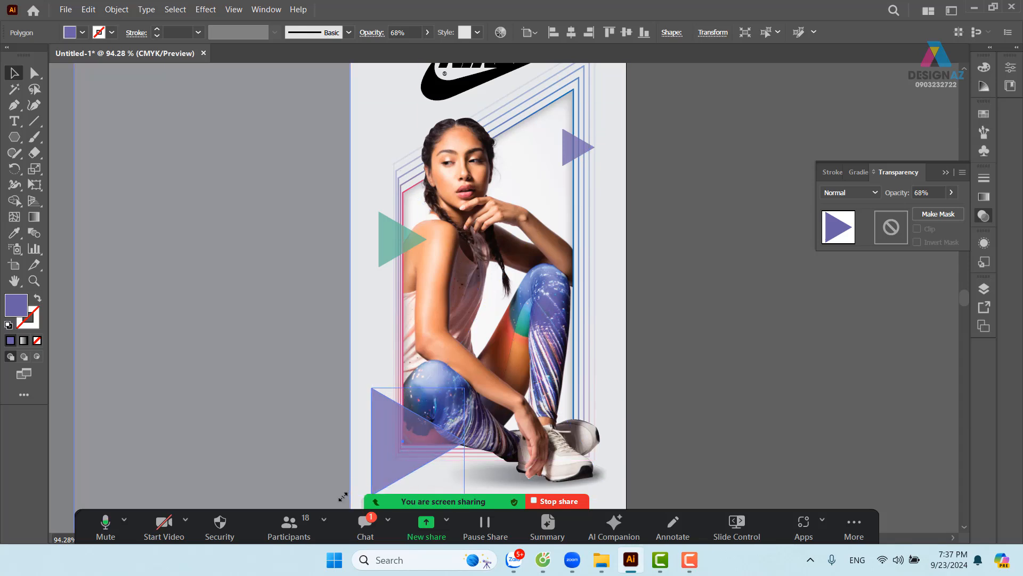
drag(439, 401, 505, 289)
drag(476, 335, 454, 330)
drag(511, 279, 552, 247)
drag(431, 314, 433, 313)
Try centring the large purple triangle horizontally on the panel background, and undo the alignment
shift+click(432, 218)
click(433, 219)
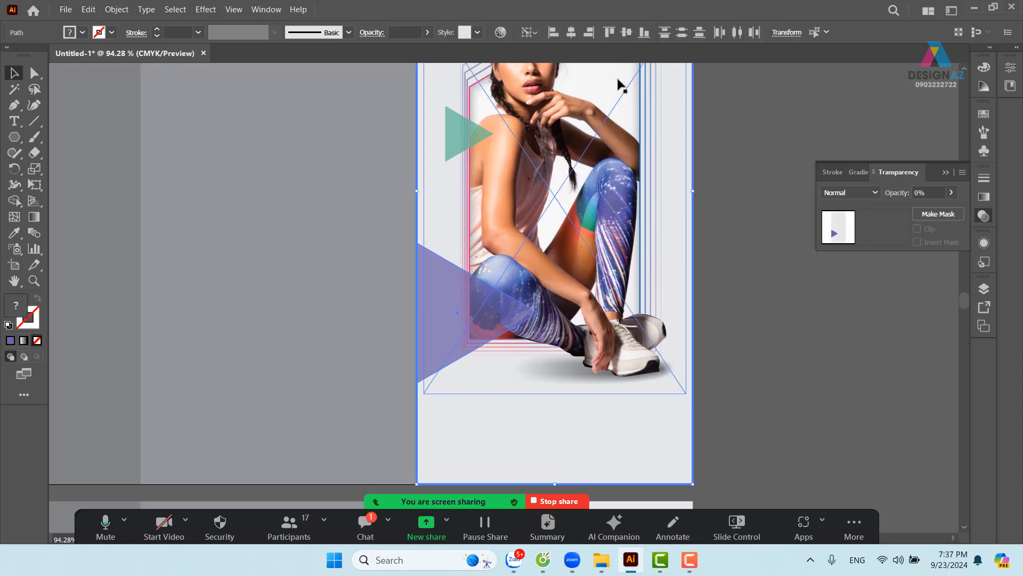
click(570, 32)
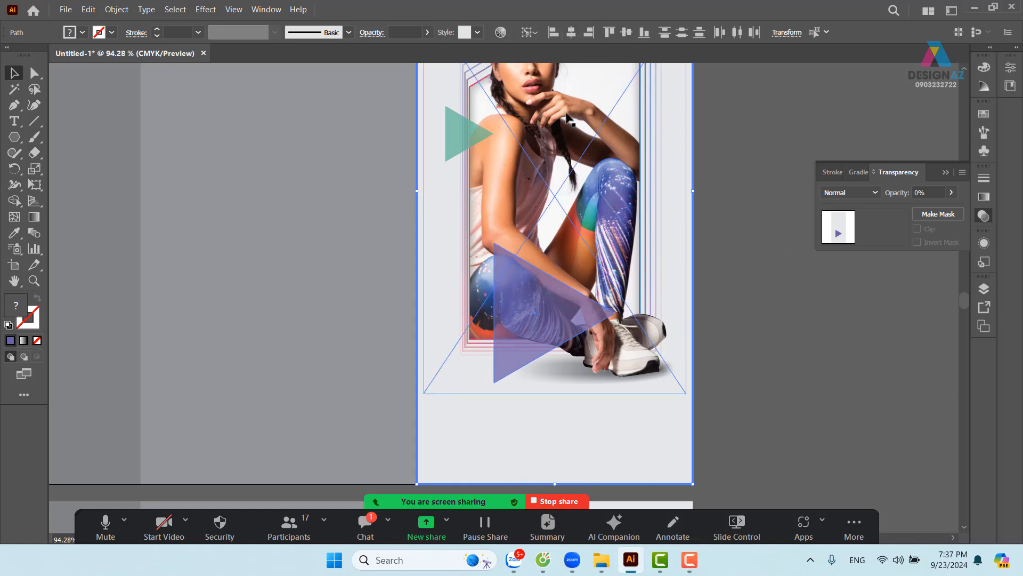
key(ctrl+z)
click(748, 290)
Recolour the large lower triangle with a pink swatch
click(453, 341)
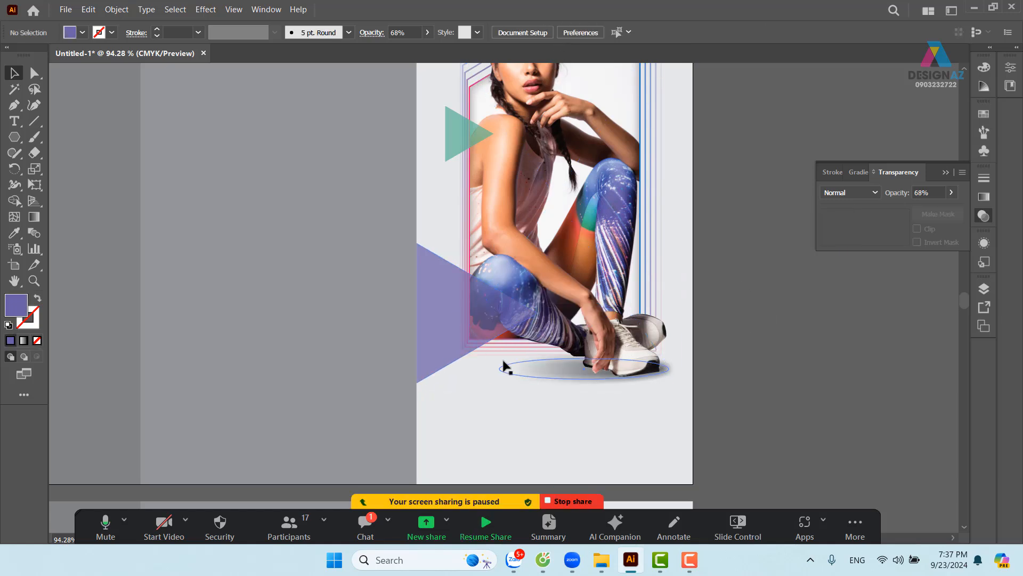
click(983, 115)
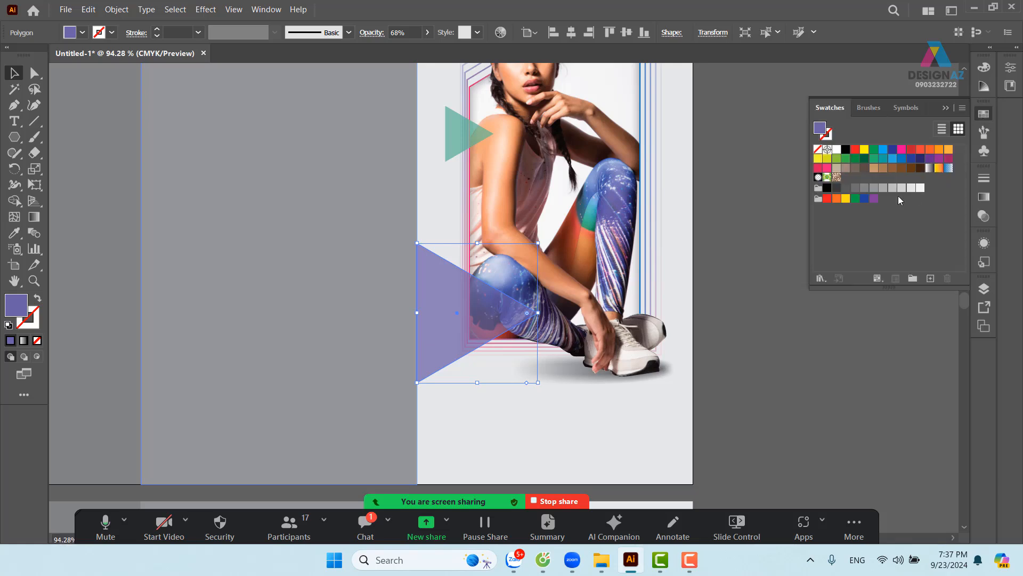
click(827, 167)
click(760, 363)
Duplicate the small purple triangle below itself, enlarge the copy and swap its fill to a purple outline
drag(760, 363, 598, 320)
drag(327, 377, 326, 379)
click(707, 298)
drag(634, 277, 639, 347)
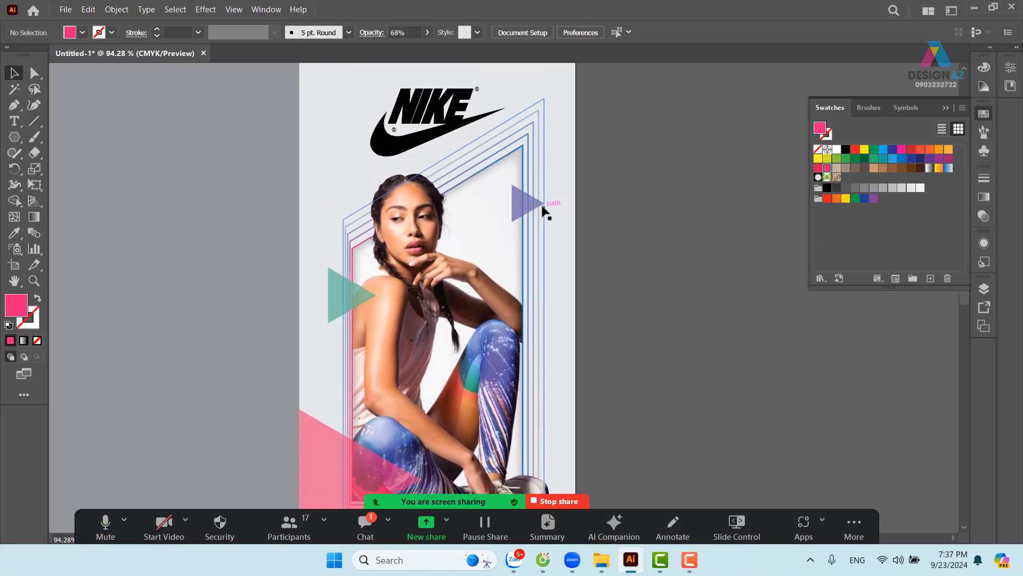
drag(530, 205, 560, 291)
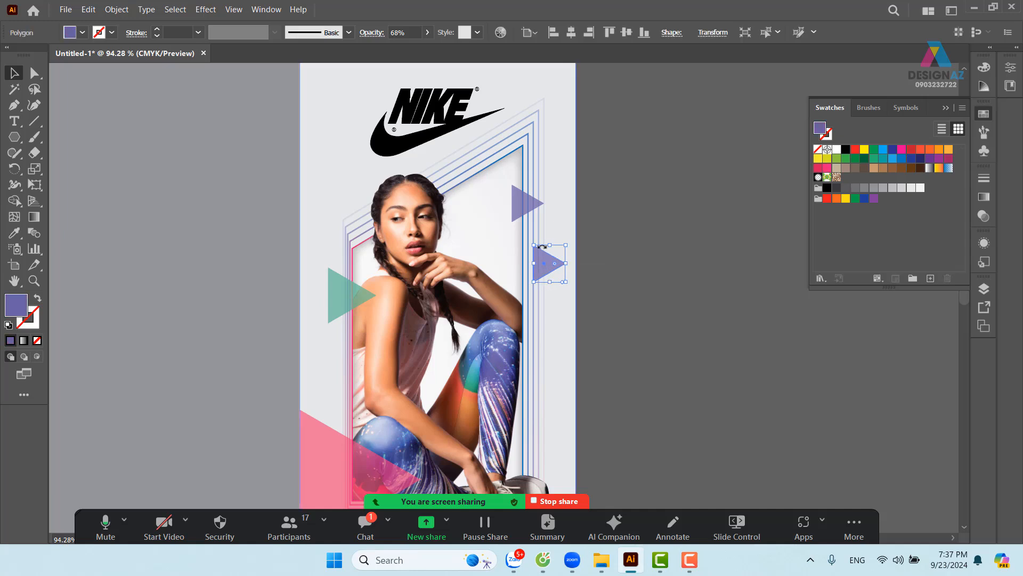
drag(532, 245, 525, 270)
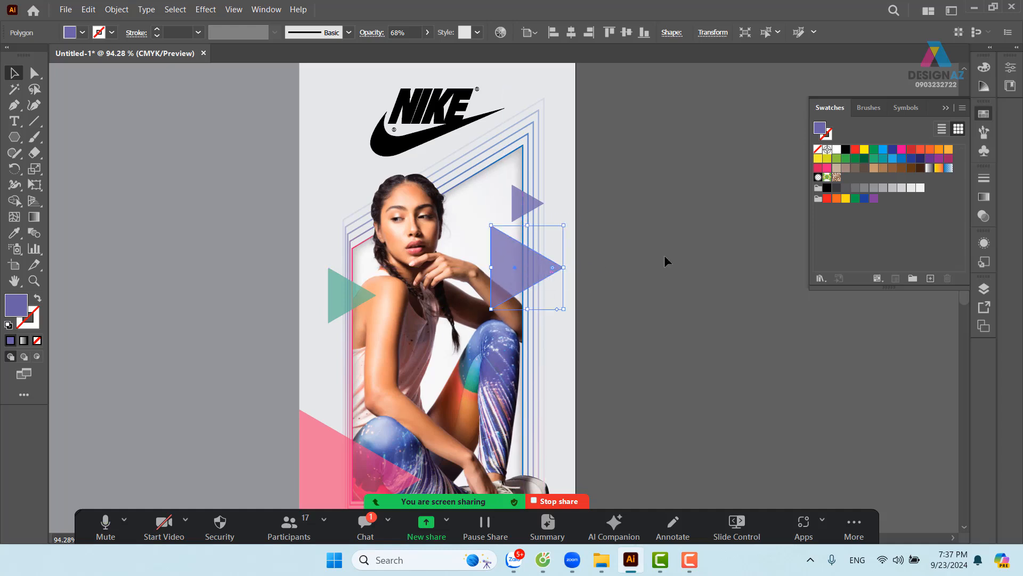
key(shift+x)
click(702, 263)
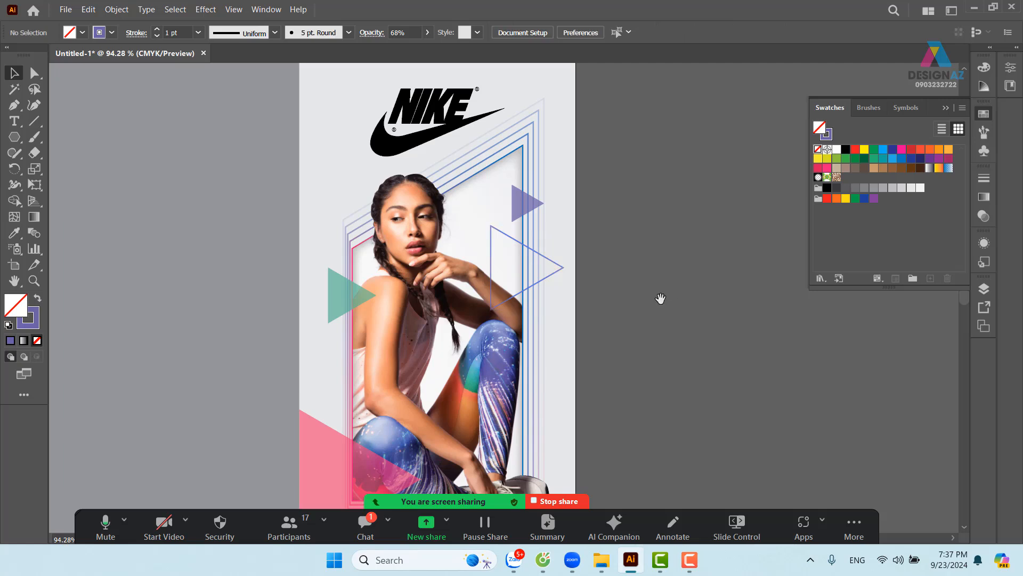
Duplicate and enlarge the green triangle beside the model's head, flush with the panel's left edge, and give it an orange outline without fill
drag(660, 297, 726, 251)
drag(411, 250, 465, 128)
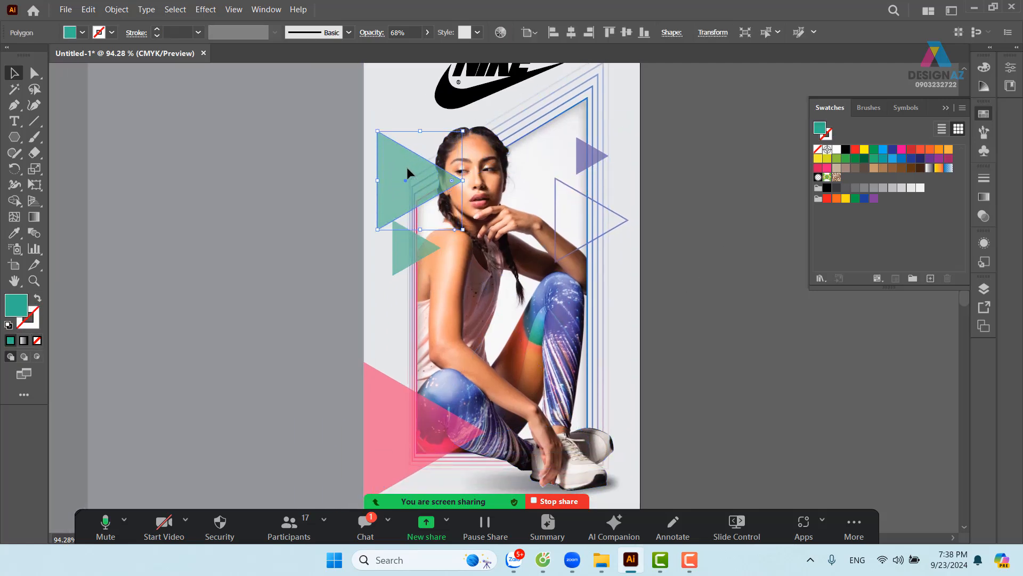
drag(407, 168, 395, 189)
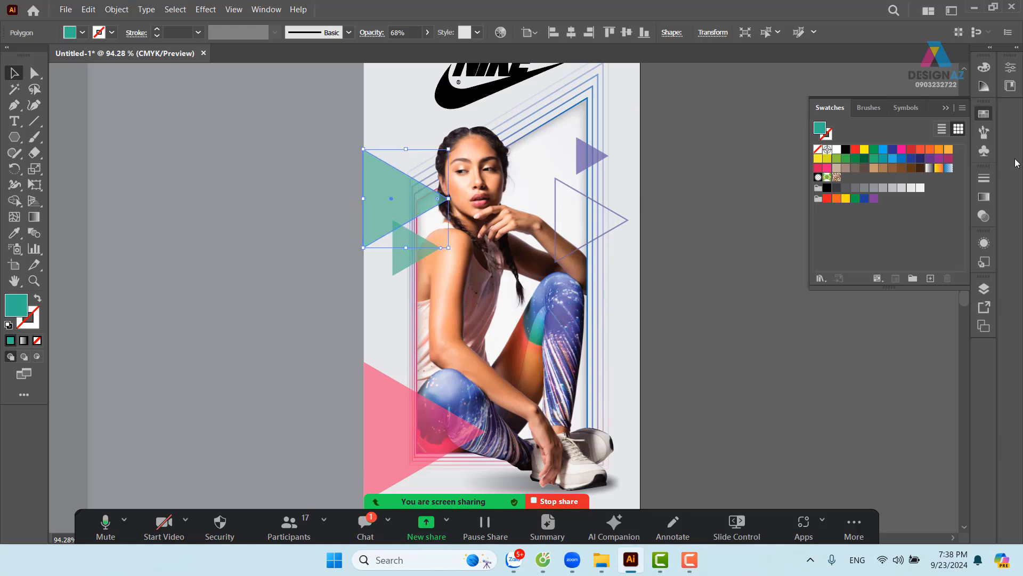
click(921, 149)
key(shift+x)
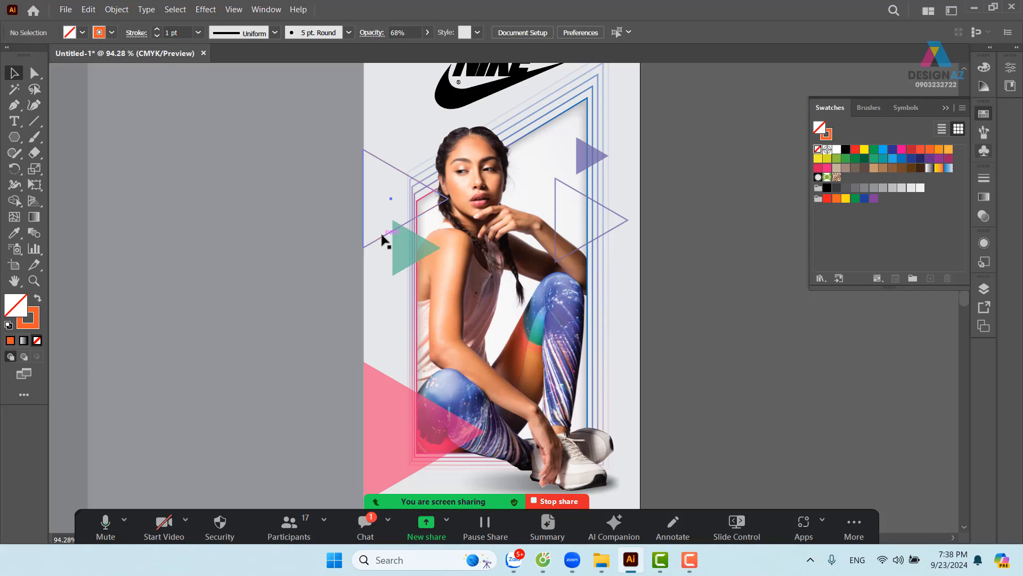
Set the orange outlined triangle's opacity to 30%
click(405, 34)
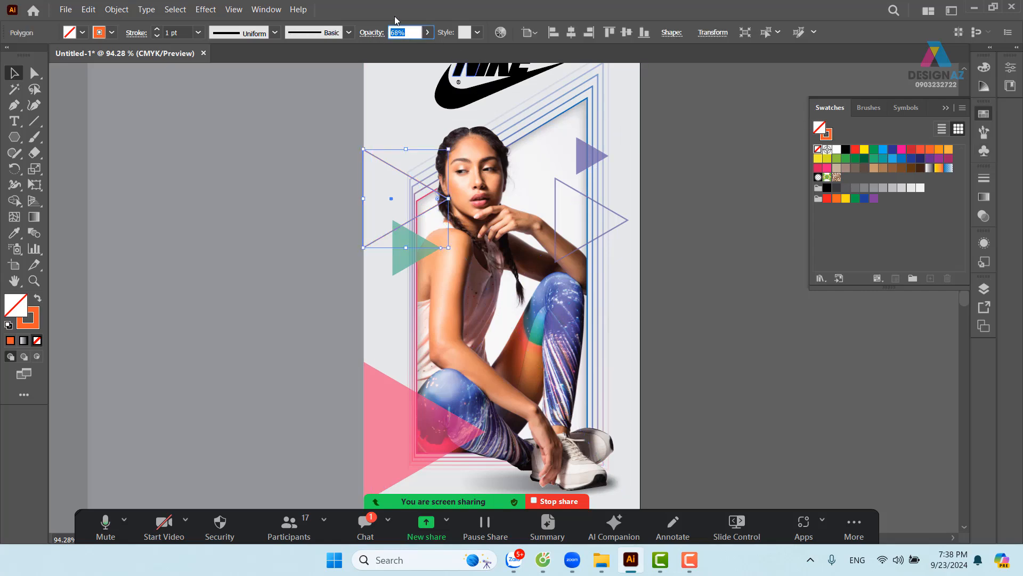
text(30)
key(Return)
click(694, 294)
Duplicate the pink triangle at a smaller size just below the frame's lower left corner and fill it with orange
drag(694, 297, 630, 272)
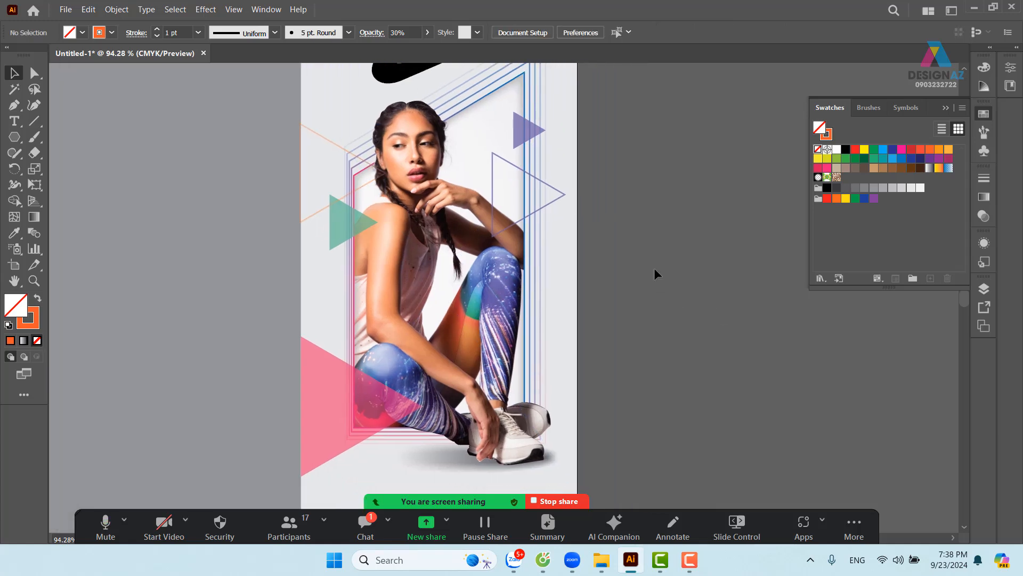
click(346, 412)
drag(347, 430, 421, 394)
drag(496, 294, 387, 348)
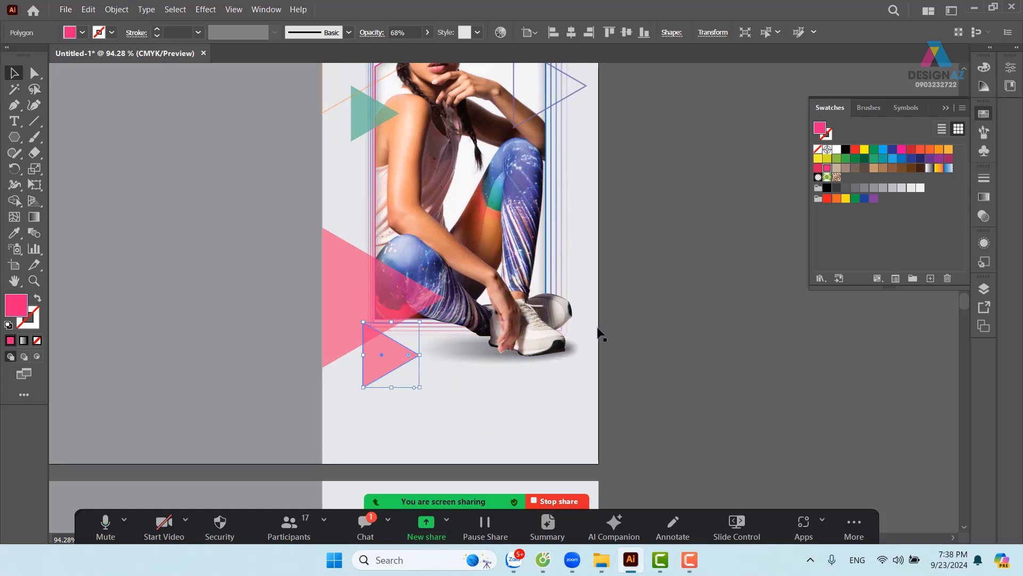
click(932, 151)
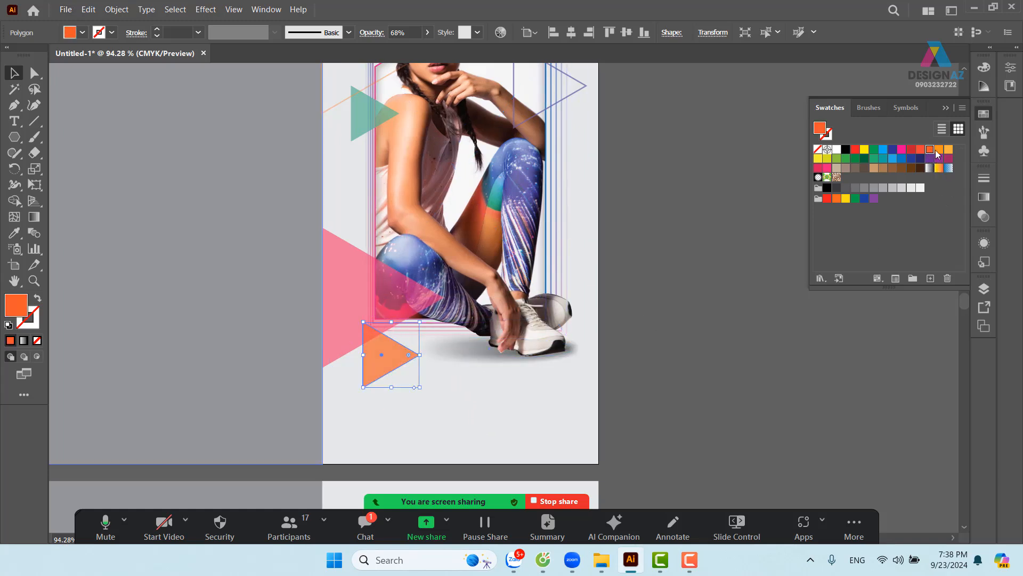
click(754, 283)
Duplicate the orange triangle onto the model's lower leg at the frame's right side, shrink it and fill it with light blue
drag(667, 227, 605, 289)
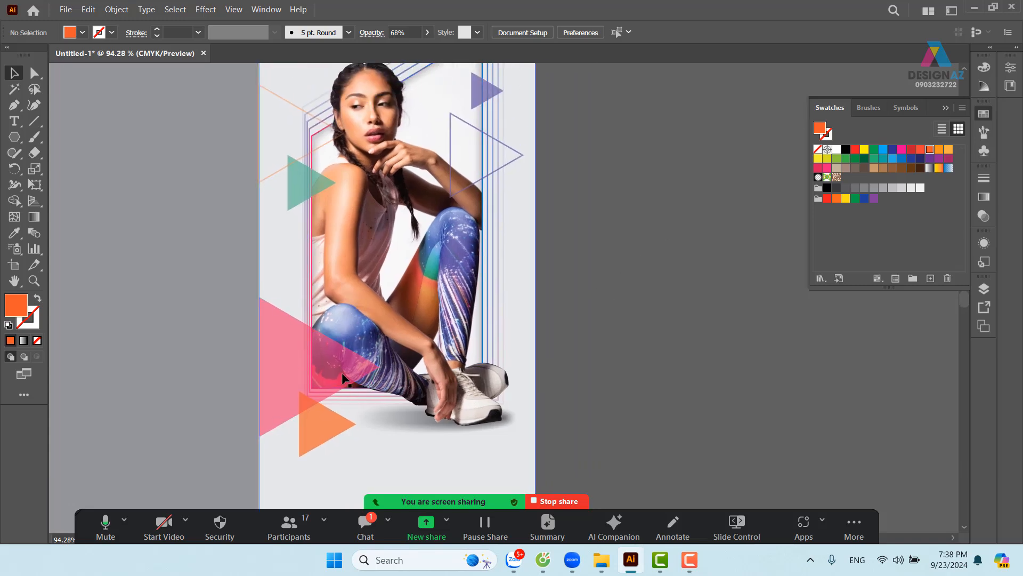
drag(322, 422, 309, 302)
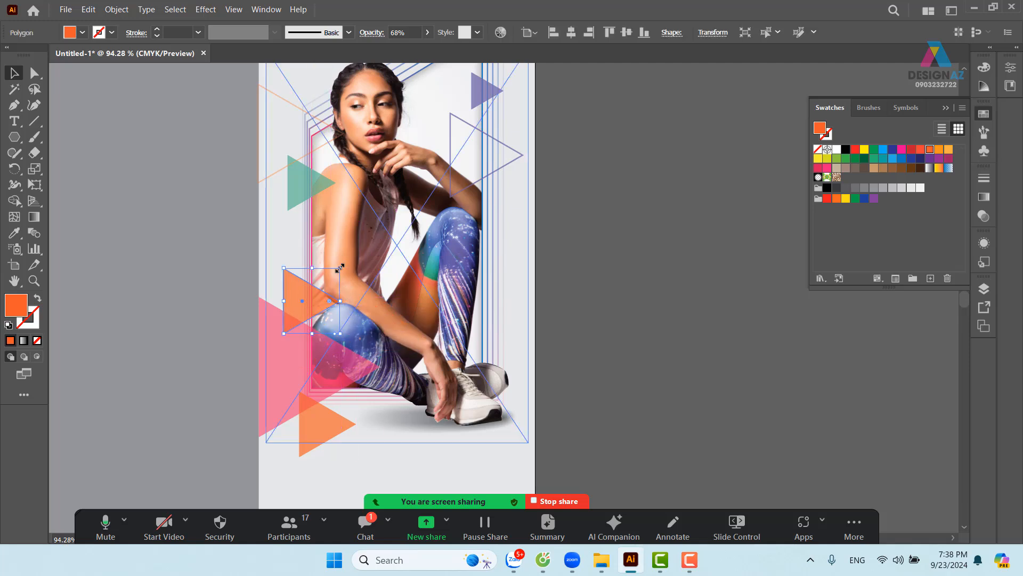
drag(340, 268, 469, 310)
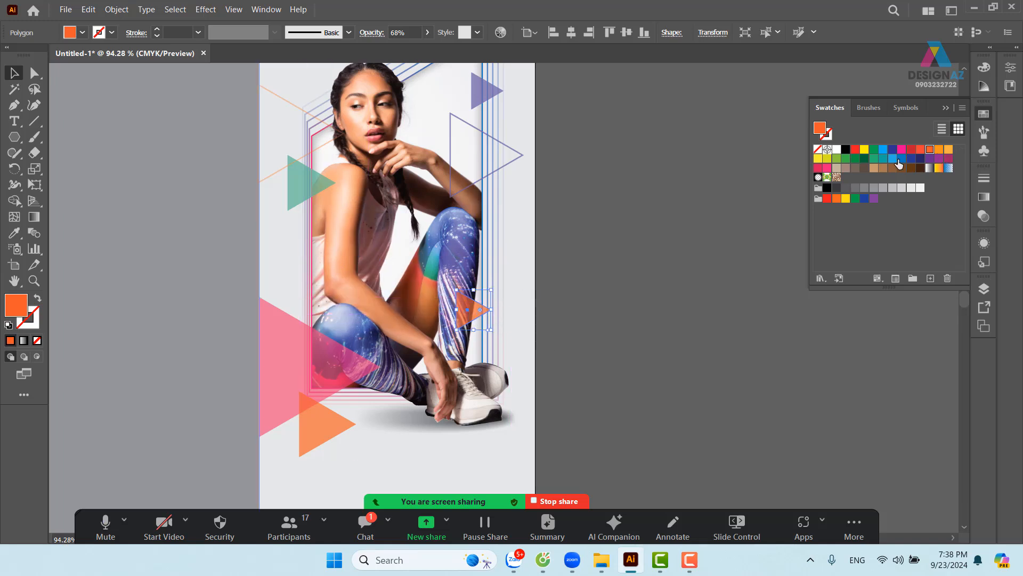
click(673, 352)
Check the arrangement of the triangles across the whole front panel and select the panel's background rectangle
drag(673, 353, 708, 379)
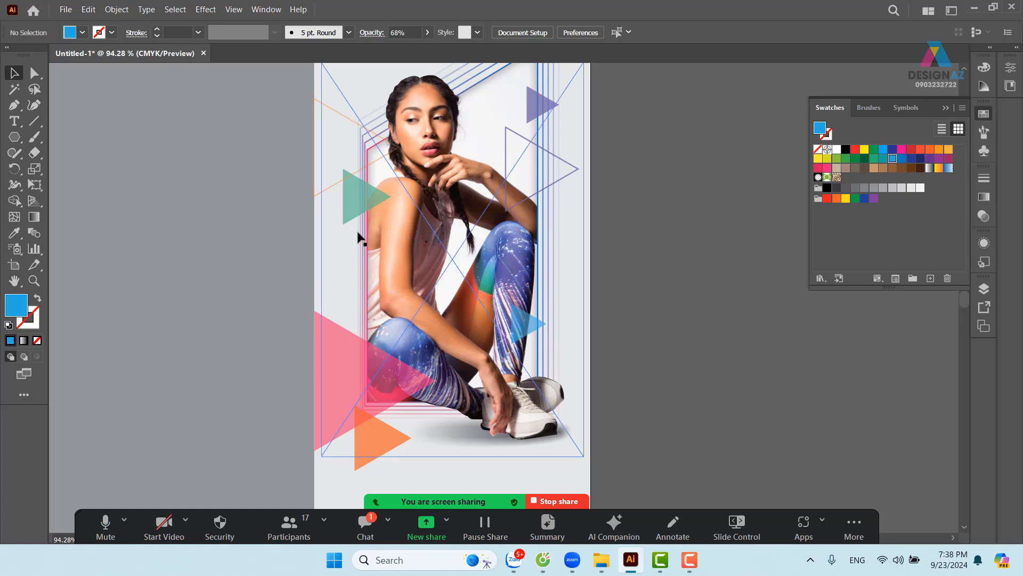
click(330, 192)
drag(642, 197, 528, 173)
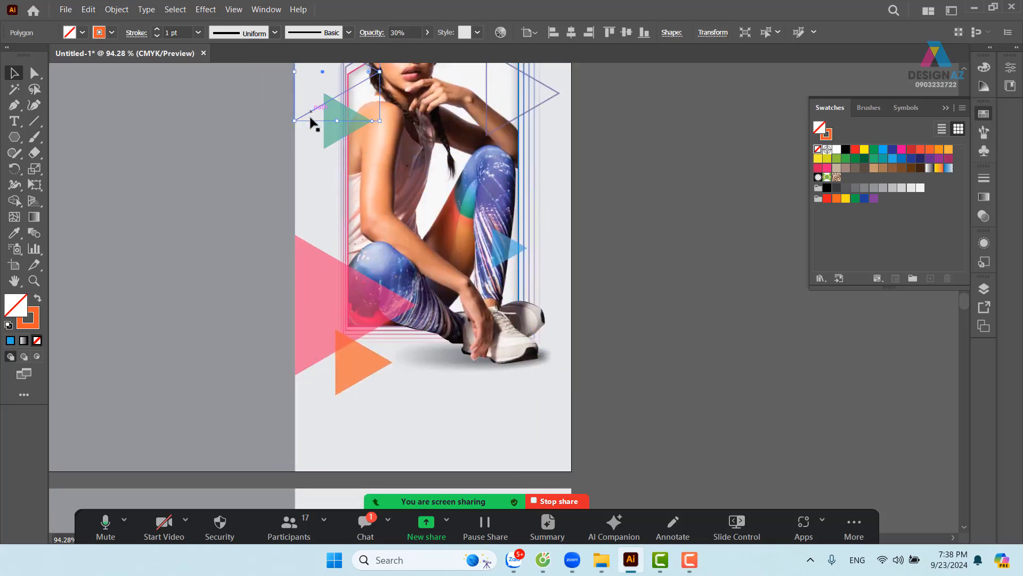
click(669, 291)
drag(672, 302, 624, 340)
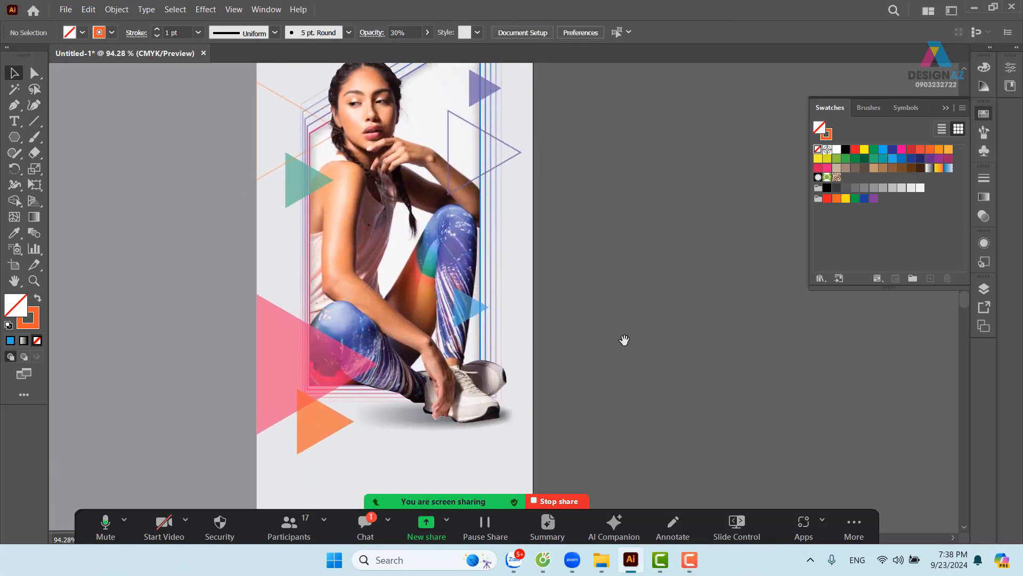
key(ctrl+minus)
key(ctrl+minus)
scroll(568, 316, down, 1)
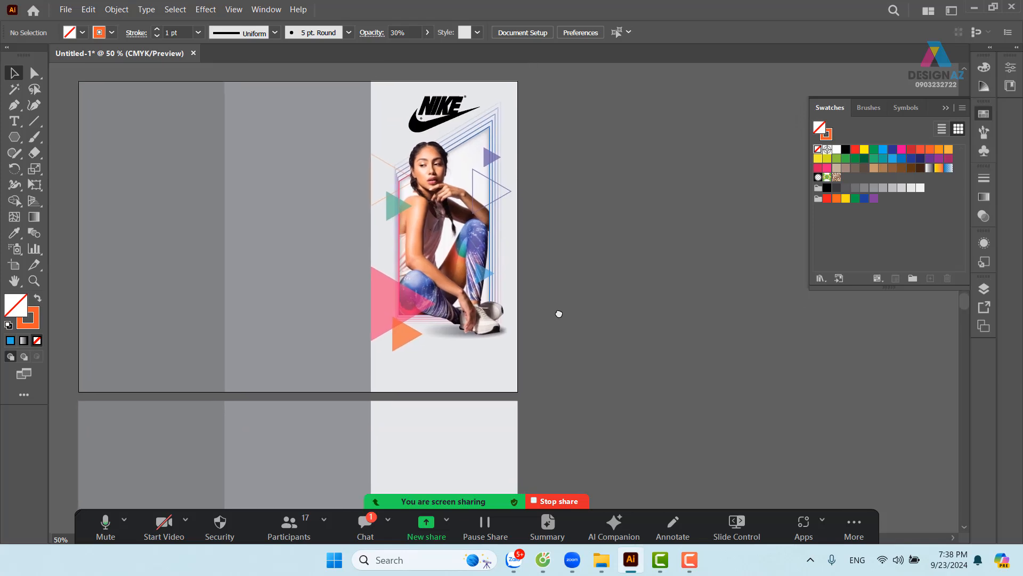
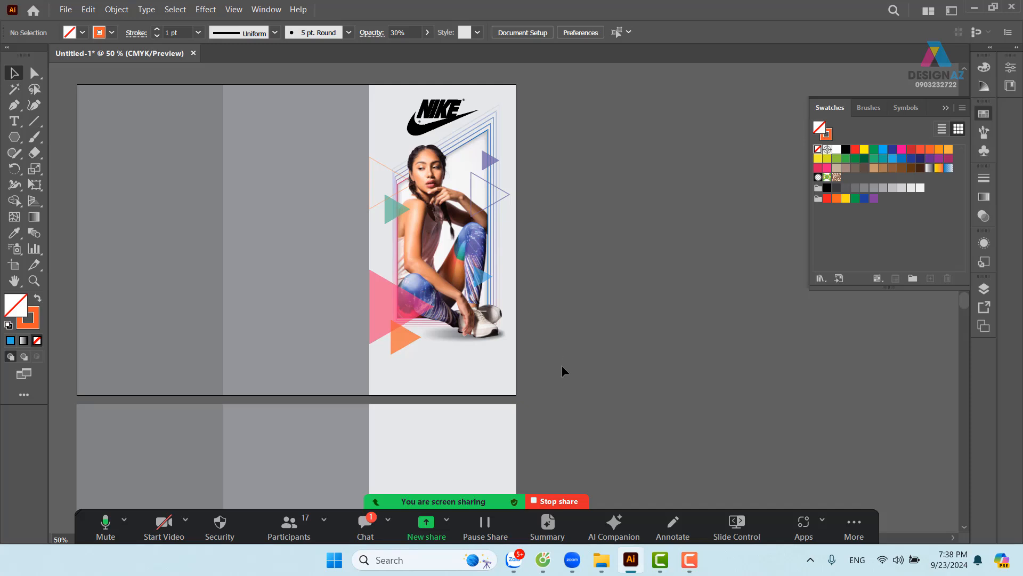
click(512, 251)
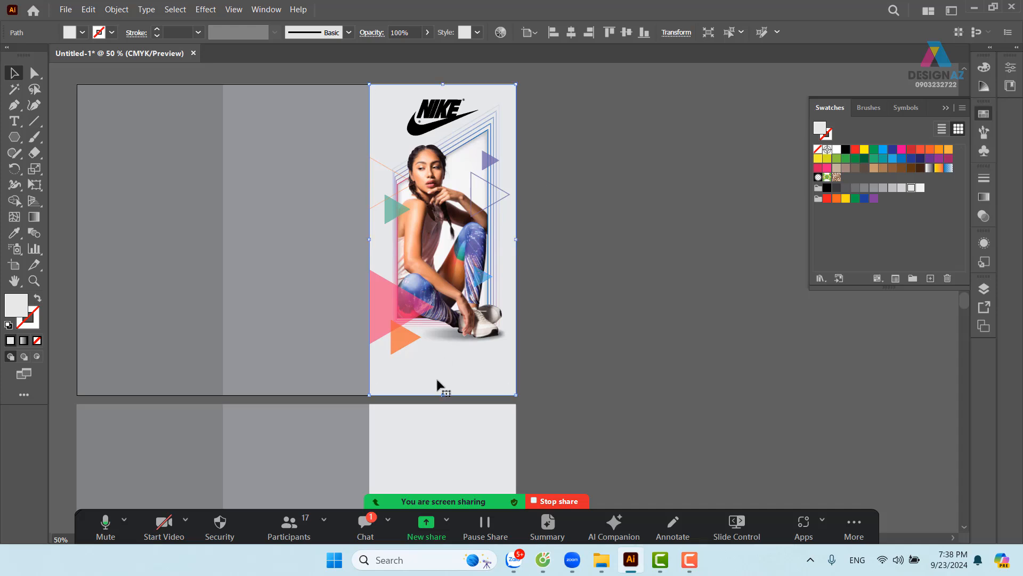
Shorten the duplicated background rectangle to about 12 cm high and raise its lower right corner to about 5.8 cm for a slanted lower edge
drag(446, 397, 460, 263)
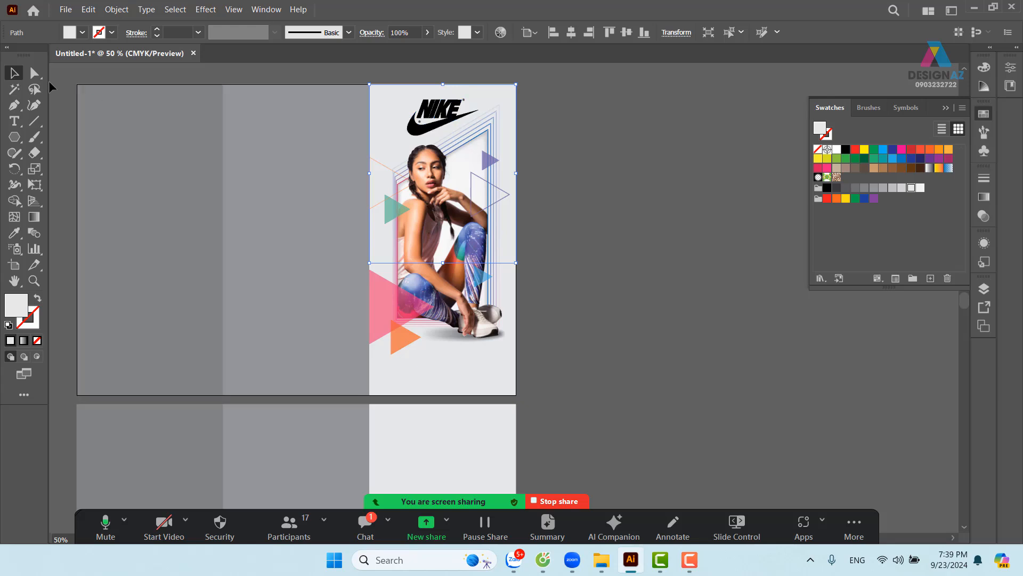
key(a)
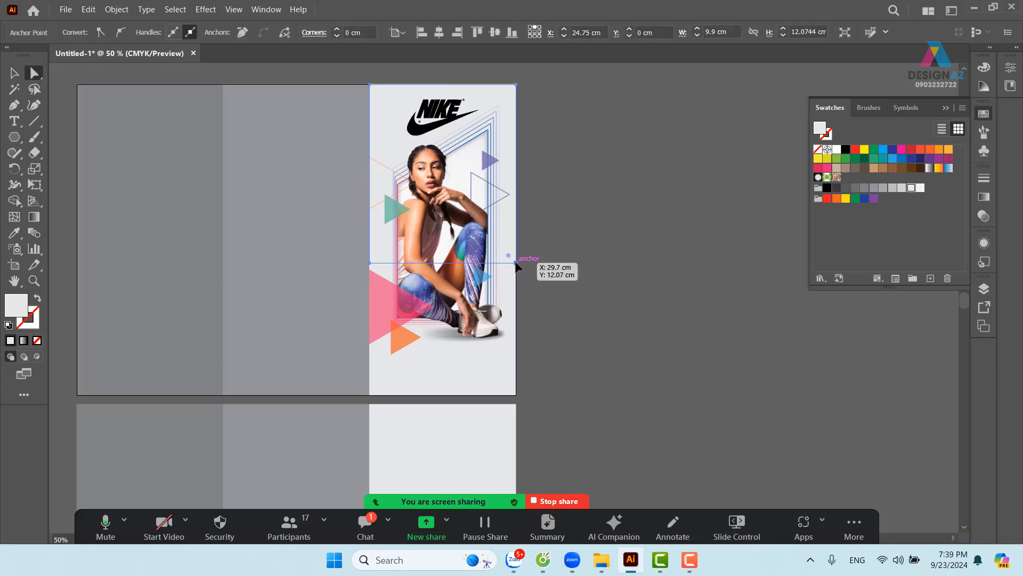
drag(514, 262, 512, 171)
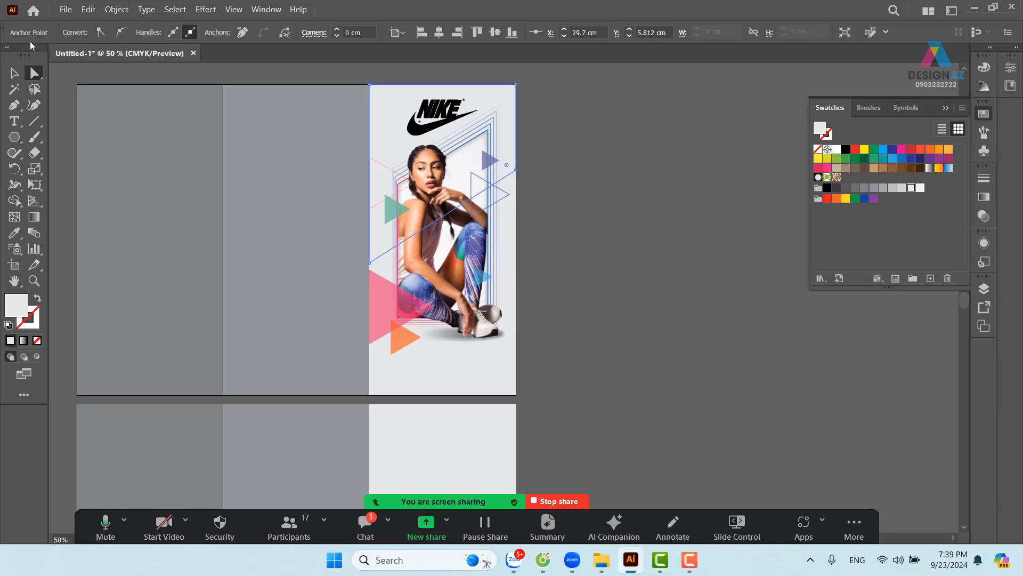
Fill the slanted shape behind the logo and model with the teal swatch, 00A79D
key(v)
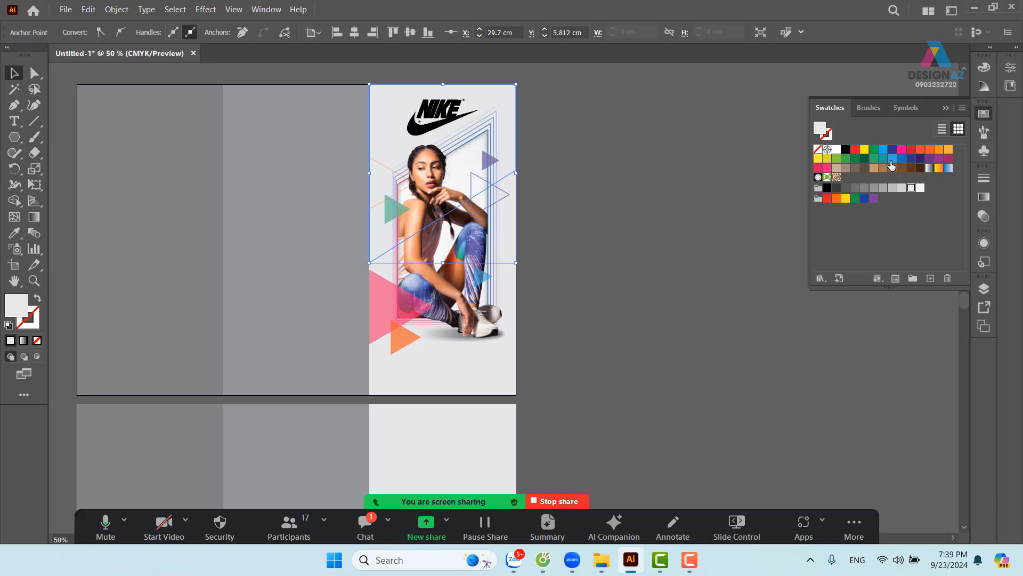
click(881, 159)
click(533, 110)
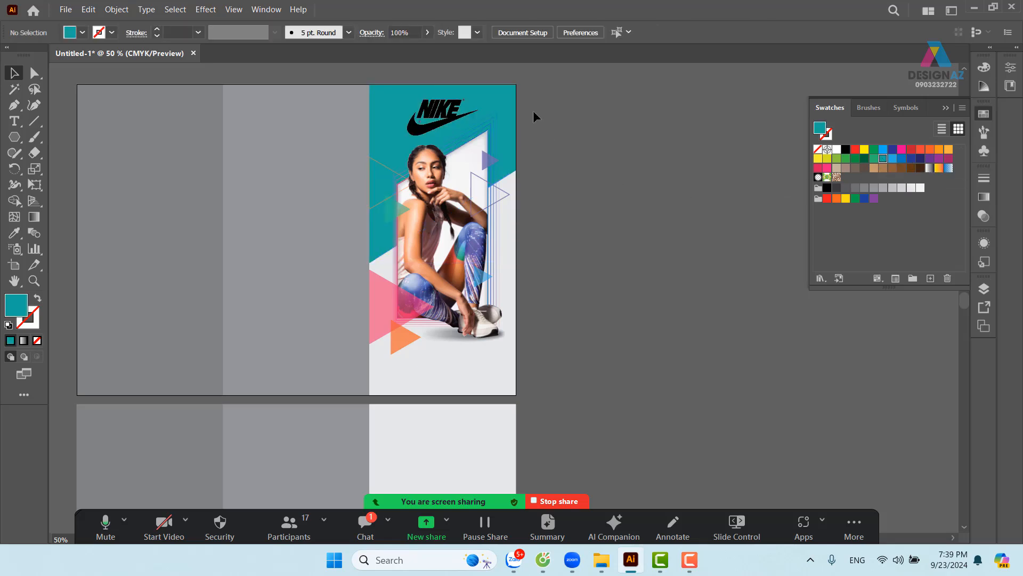
Try a very dark teal fill, 003D34, on the slanted shape
click(505, 107)
double_click(16, 306)
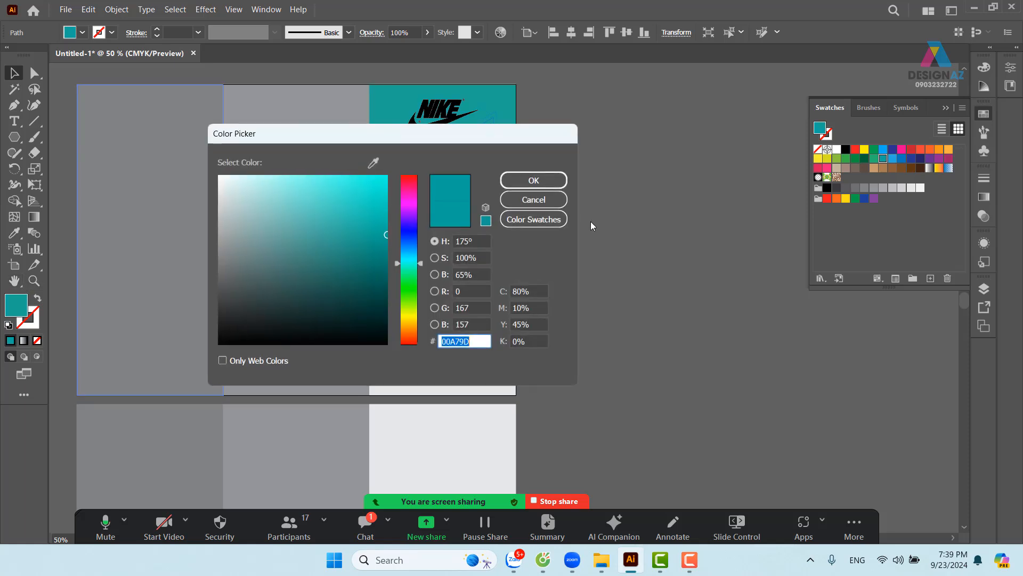
drag(371, 284, 392, 299)
drag(410, 261, 416, 268)
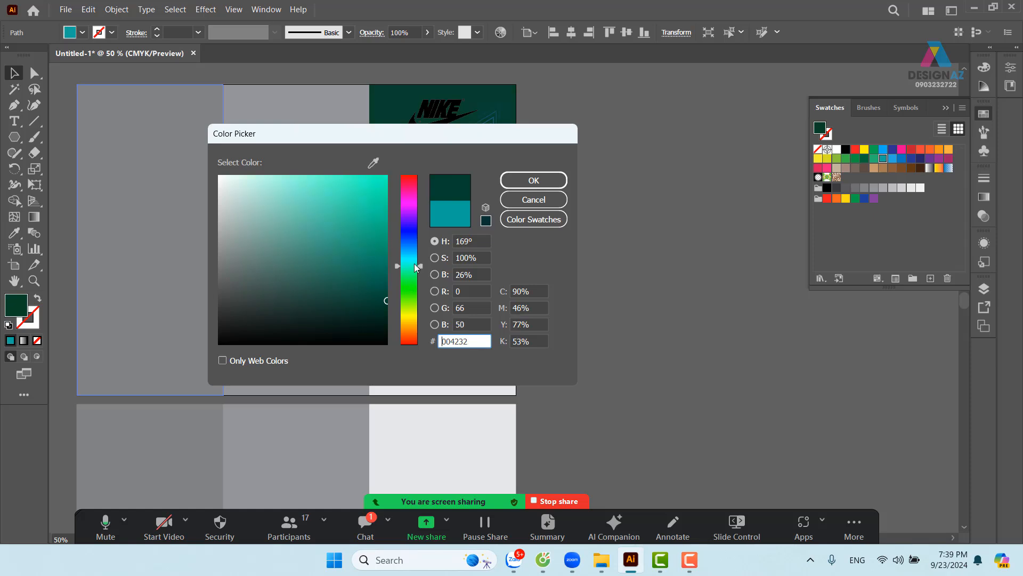
drag(387, 300, 391, 302)
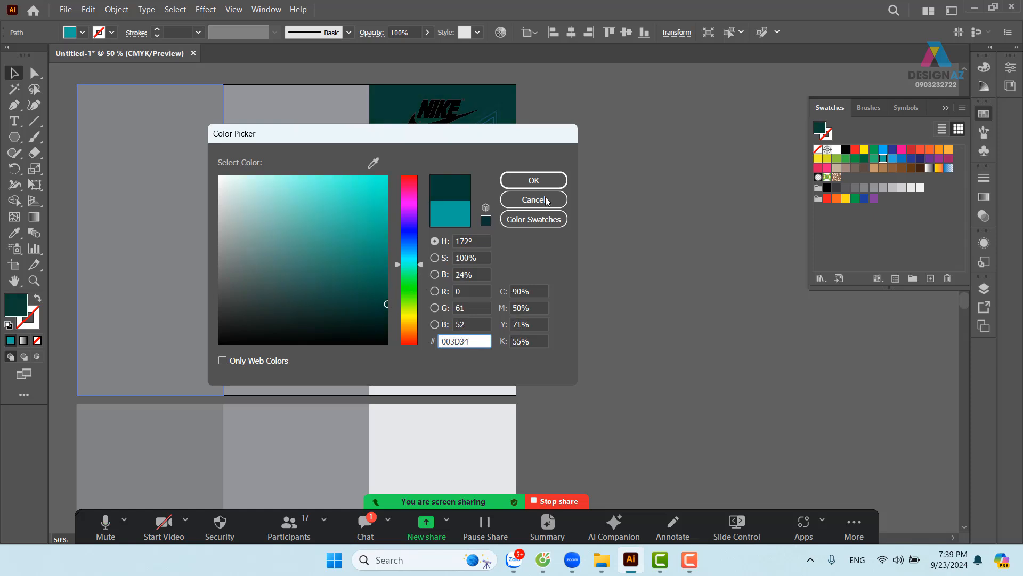
click(560, 180)
click(675, 260)
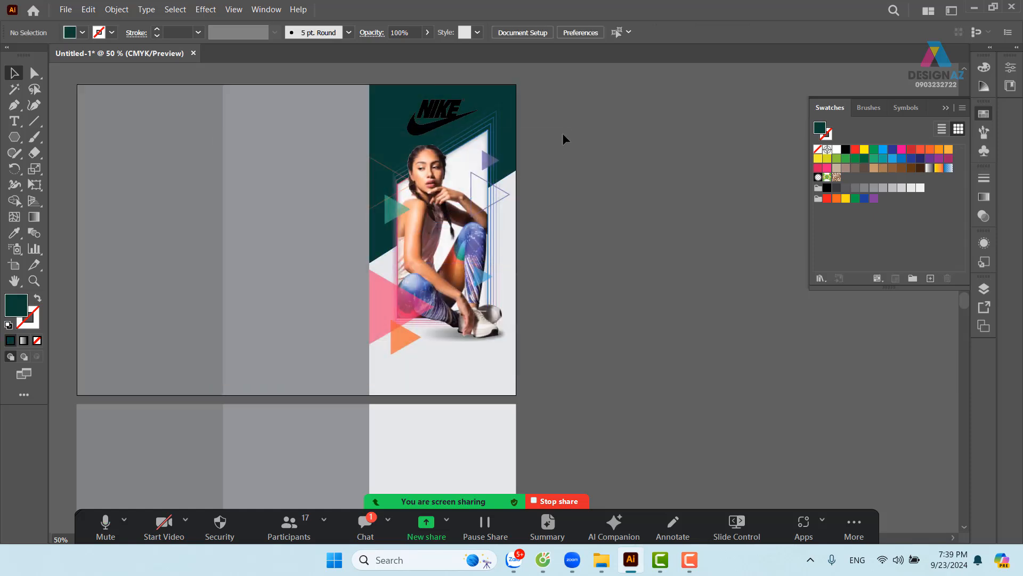
Return the slanted shape to the teal swatch and try a slightly darker shade, 009183
click(513, 109)
click(884, 160)
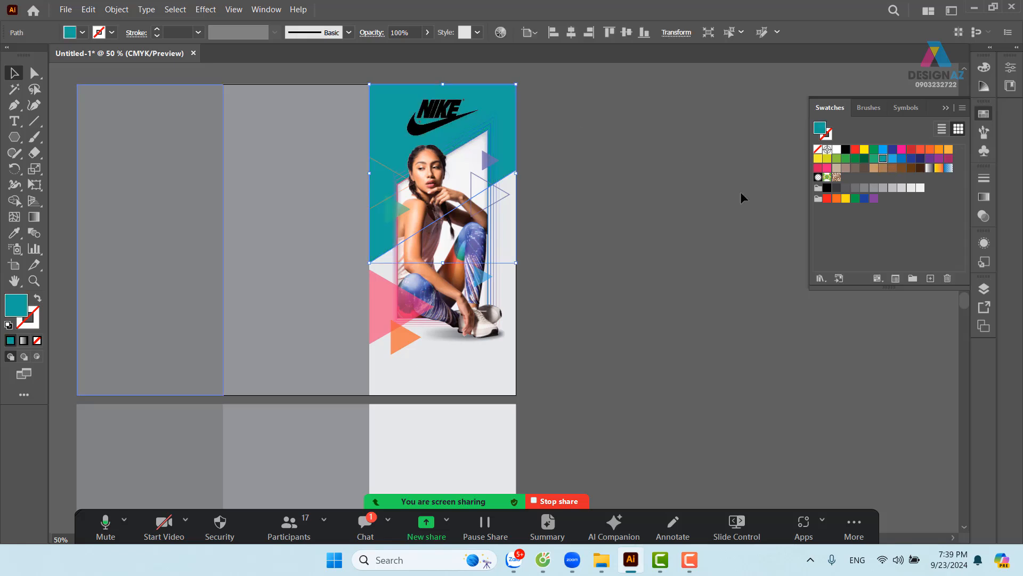
double_click(19, 308)
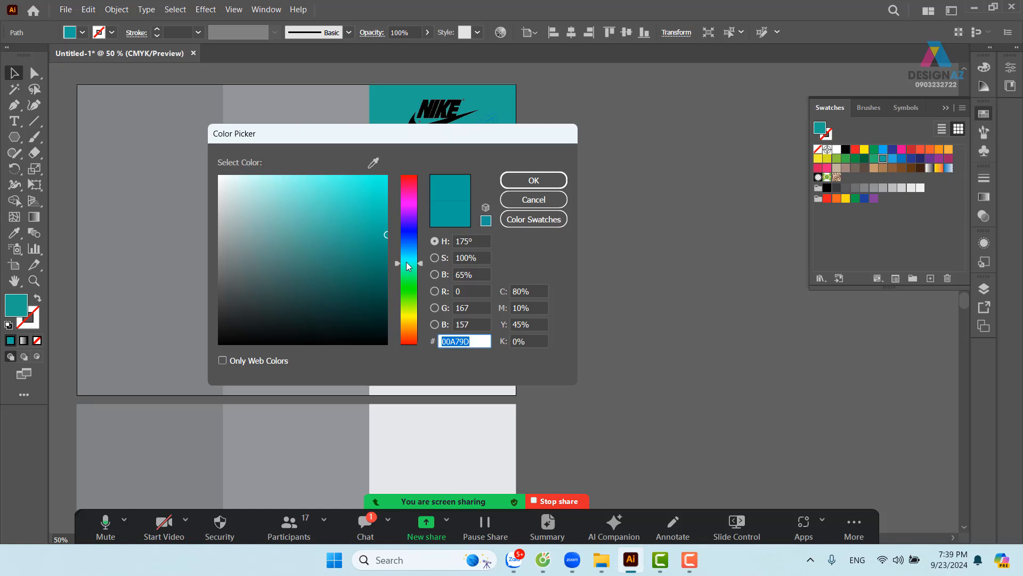
drag(387, 250, 394, 247)
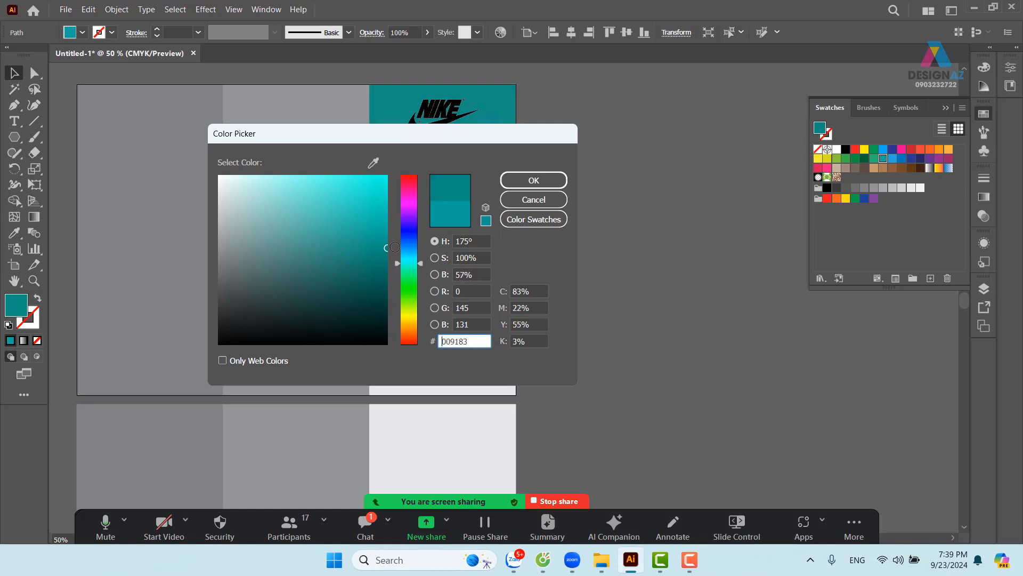
click(515, 182)
click(634, 202)
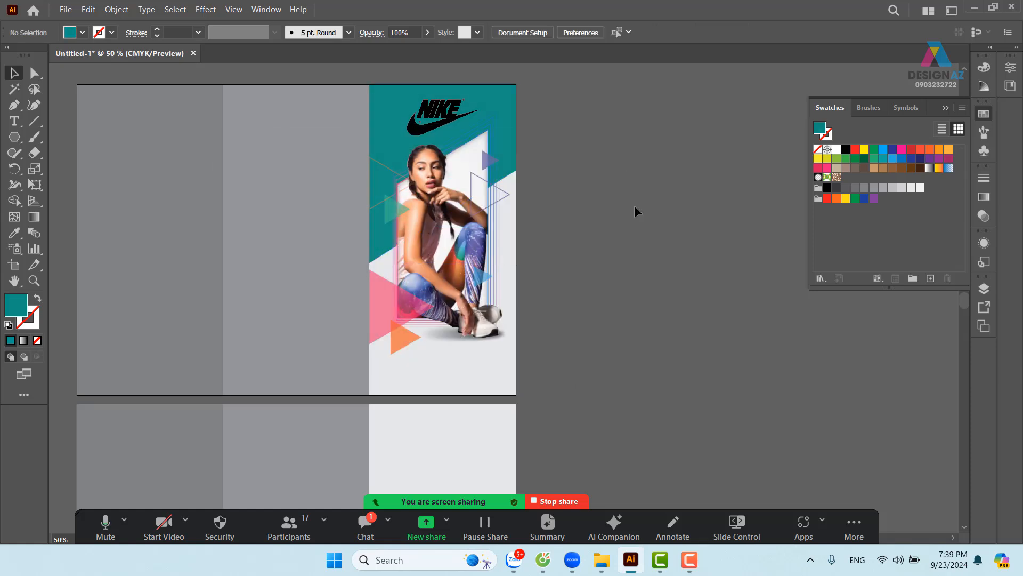
Try a white fill on the Nike logo
click(450, 122)
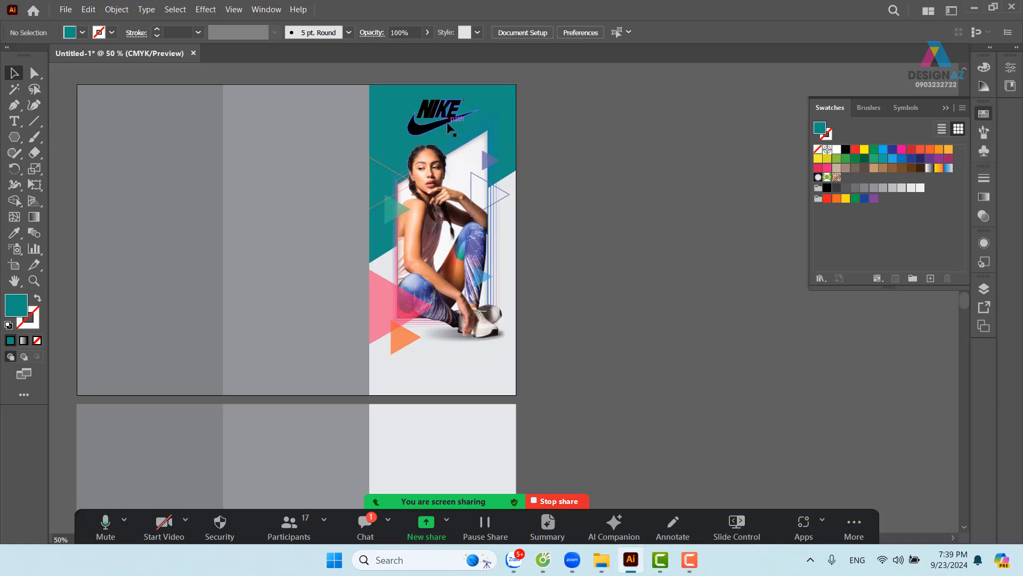
click(837, 151)
click(683, 166)
Undo the white logo fill and the darker fills of the slanted shape, back to the original teal swatch
key(ctrl+z)
key(ctrl+z)
key(ctrl+z)
key(ctrl+z)
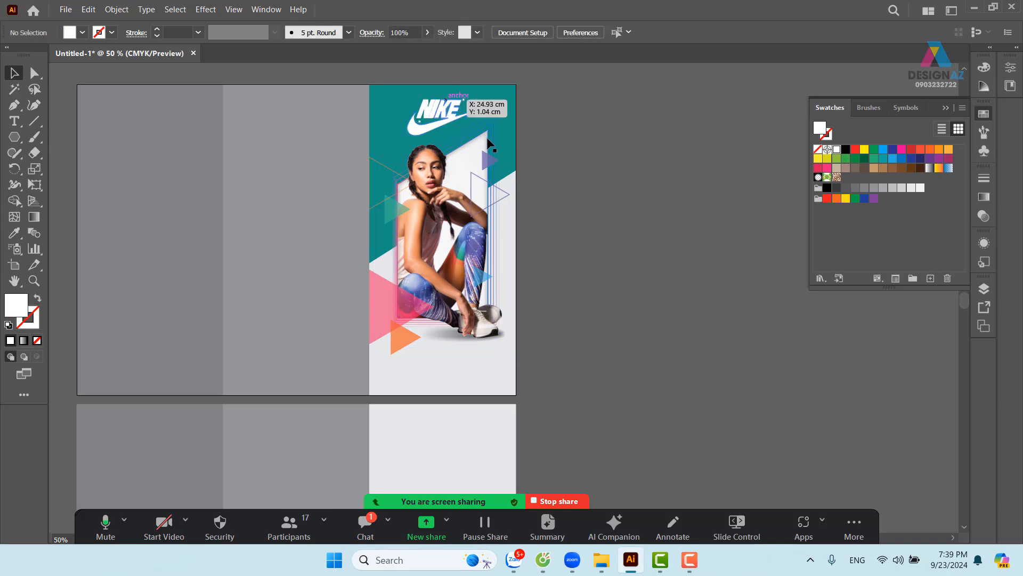
key(ctrl+z)
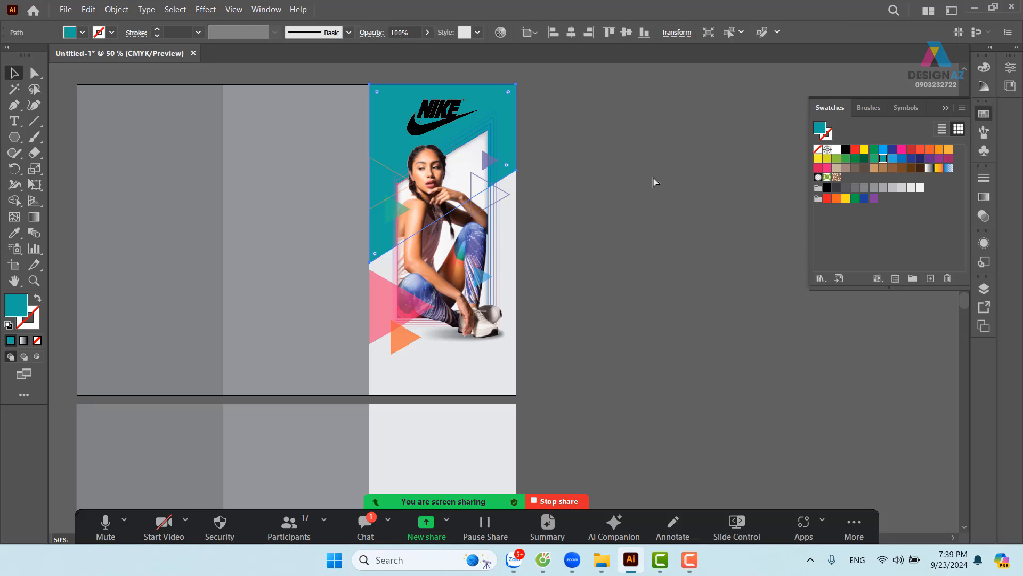
click(658, 176)
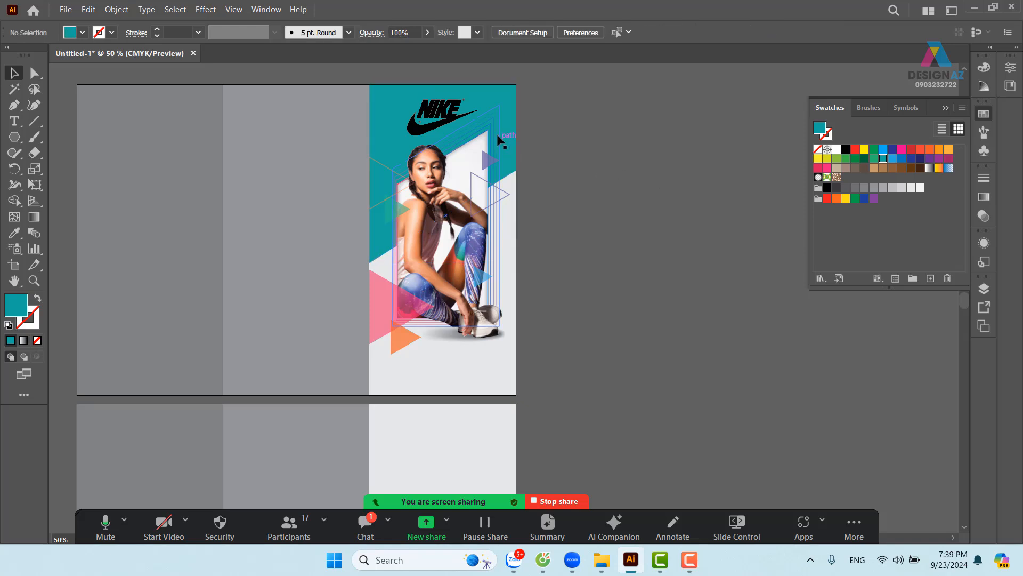
Set the slanted shape's fill to the brighter teal 20BCAD
click(510, 116)
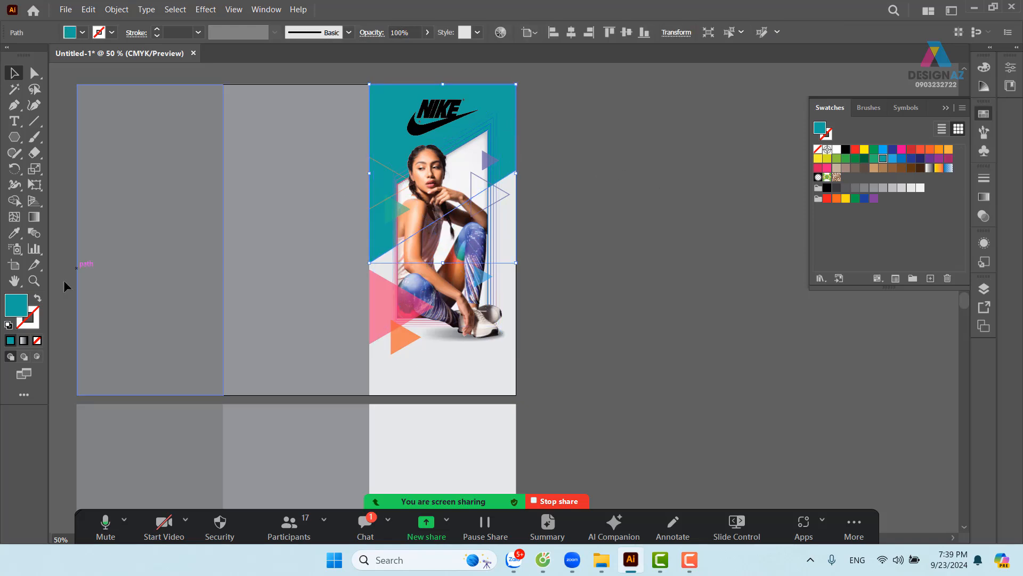
double_click(16, 307)
click(359, 218)
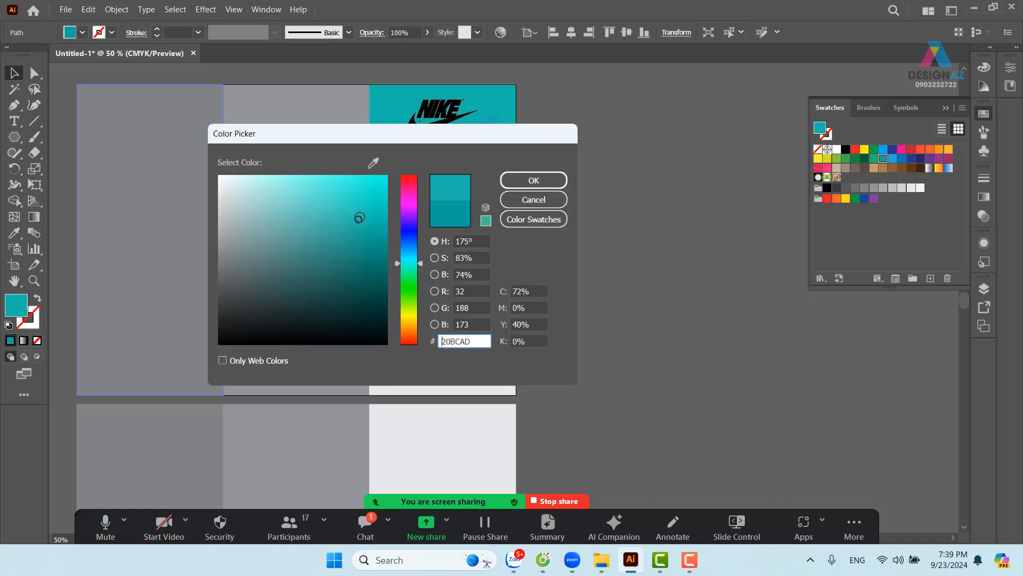
click(539, 181)
click(644, 182)
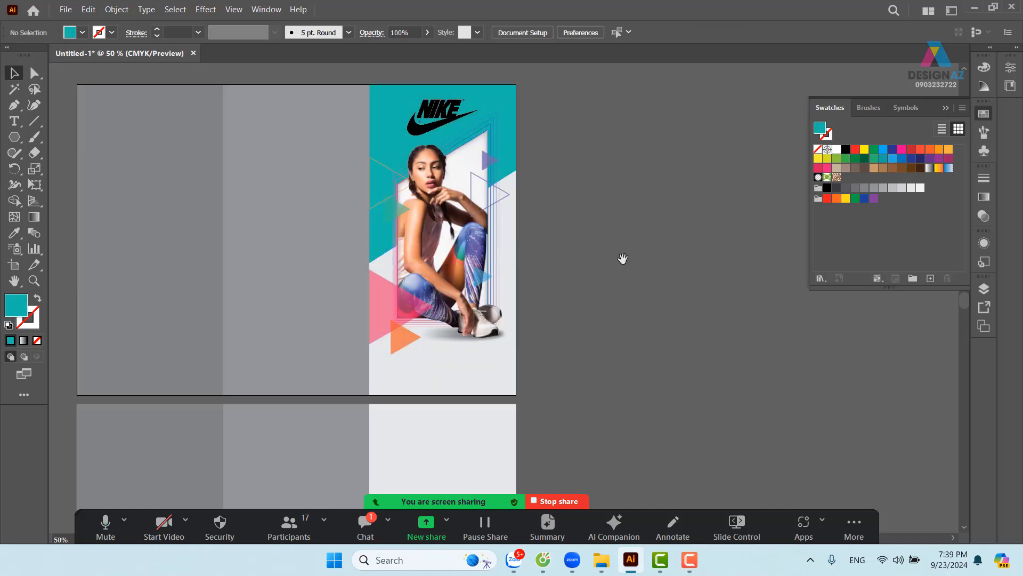
Fill the semi-transparent green triangle beside the model's shoulder with white
drag(622, 258, 634, 245)
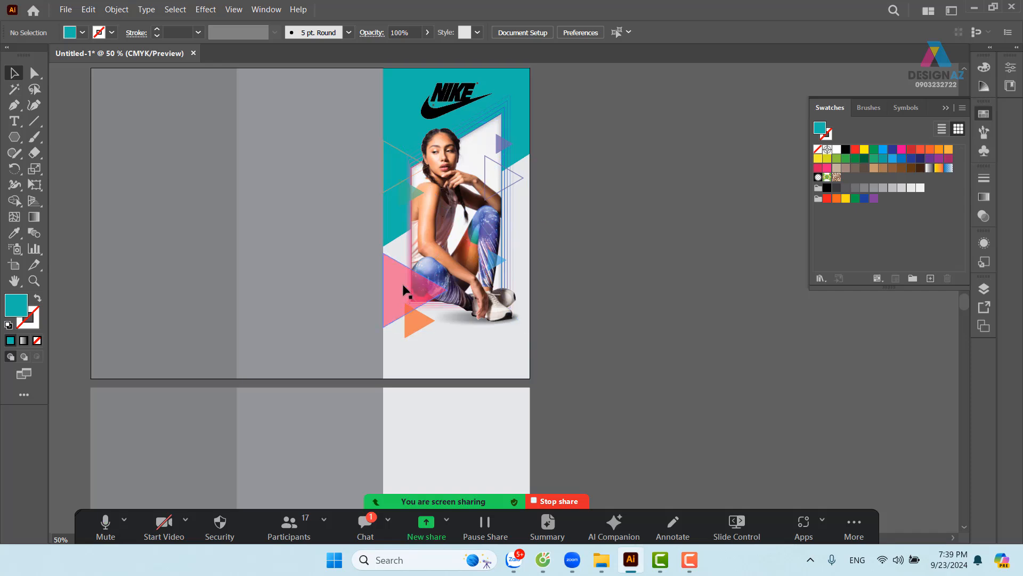
click(420, 226)
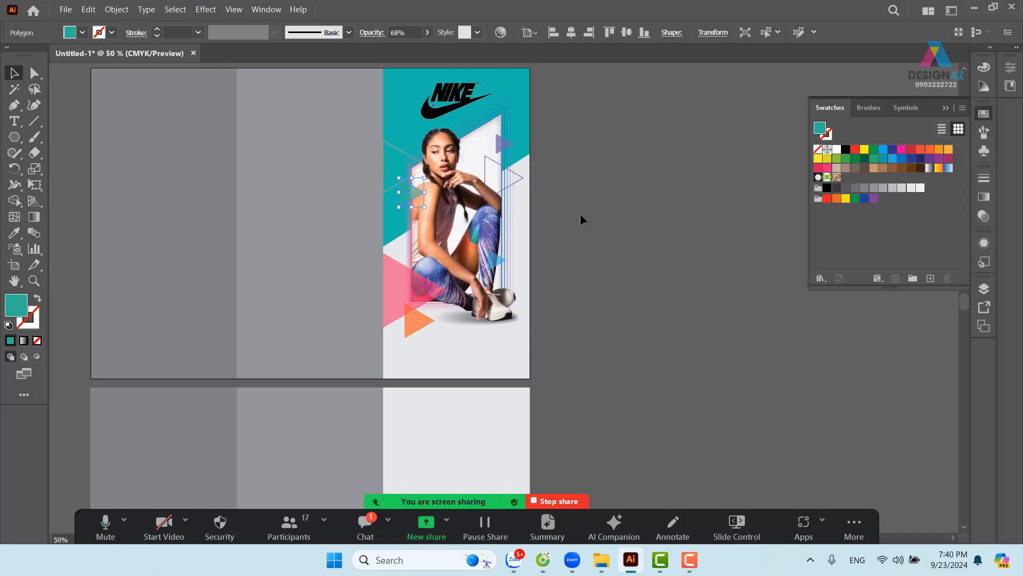
click(835, 150)
click(659, 247)
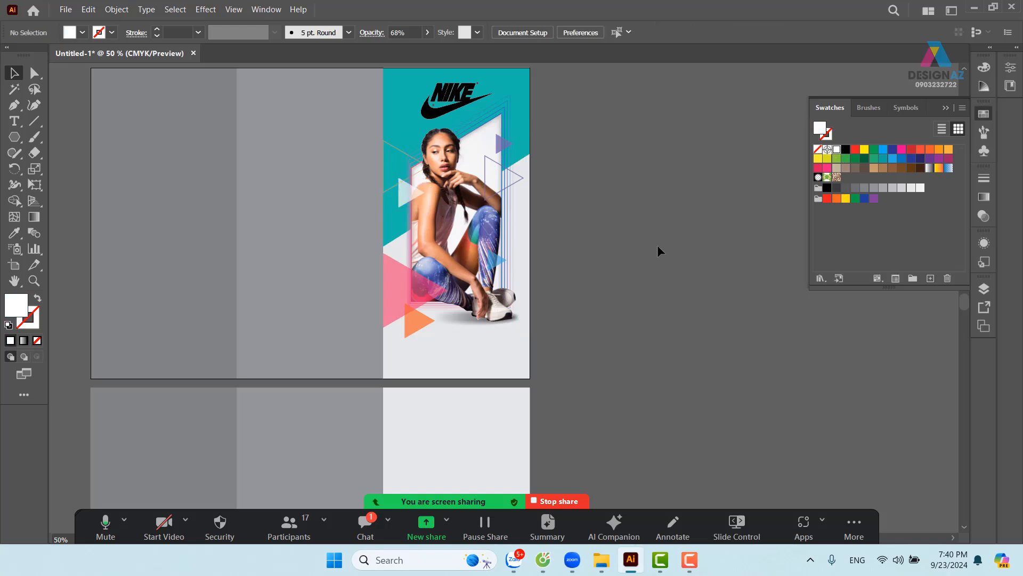
Change the orange outlined triangle's stroke at the panel's left edge to white
click(399, 154)
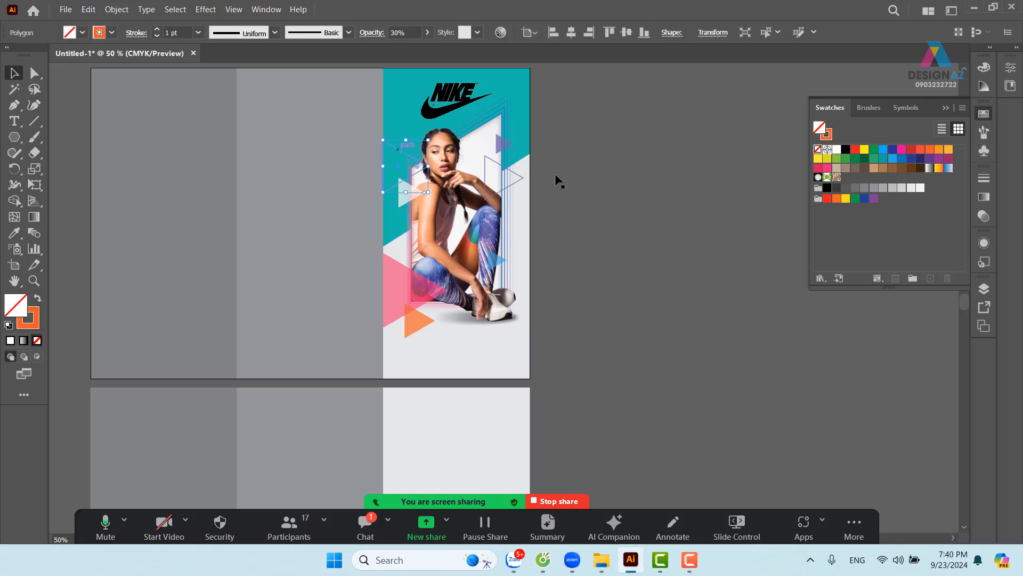
click(838, 151)
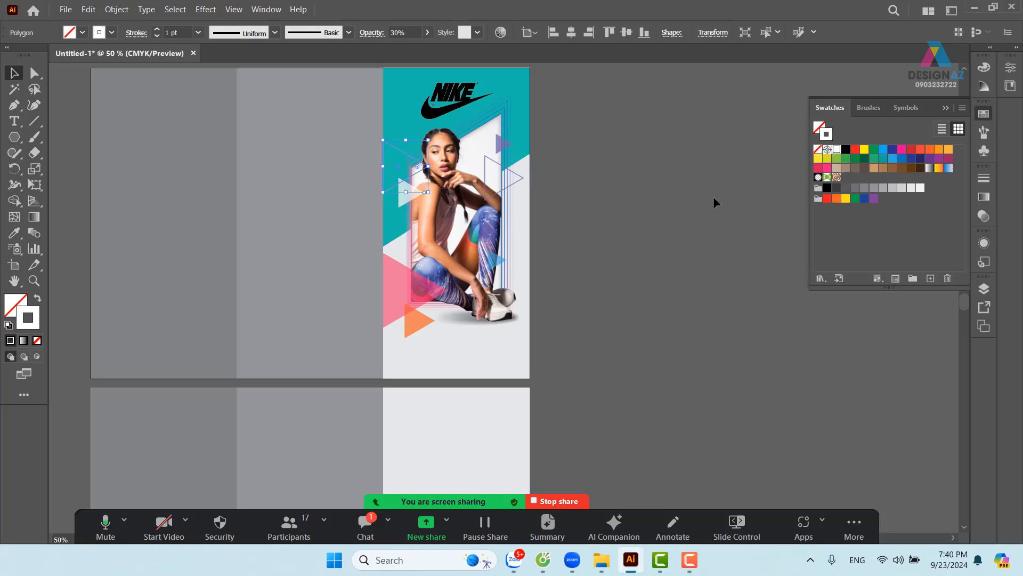
click(709, 210)
Change the stroke of the outlined triangle beside the model's raised hand to the purple swatch
drag(587, 276, 551, 287)
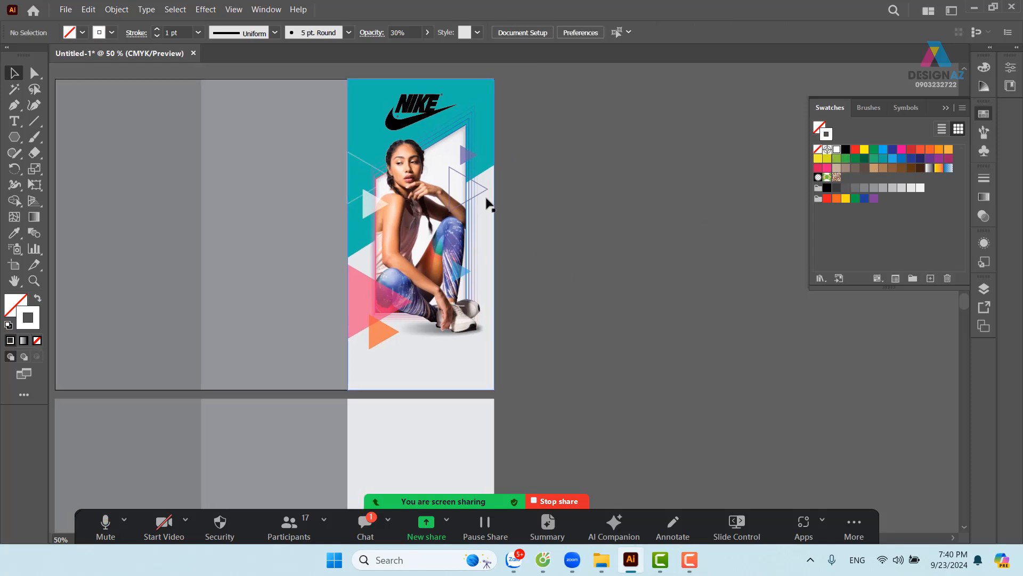
click(478, 198)
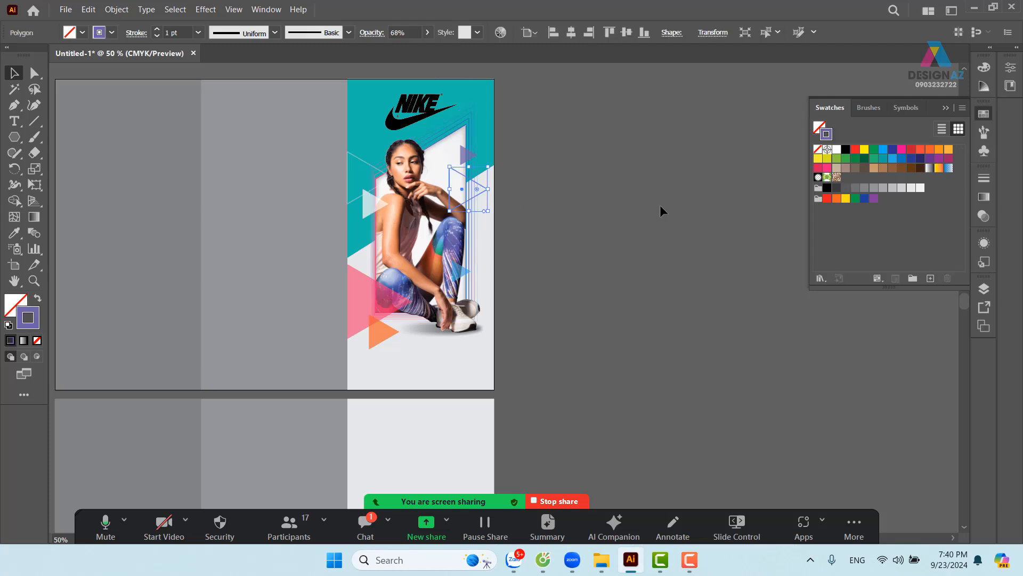
click(938, 158)
click(610, 230)
Draw an unfilled hexagon with a 1 pt purple outline on the empty canvas to the right of the front panel
drag(623, 261, 670, 257)
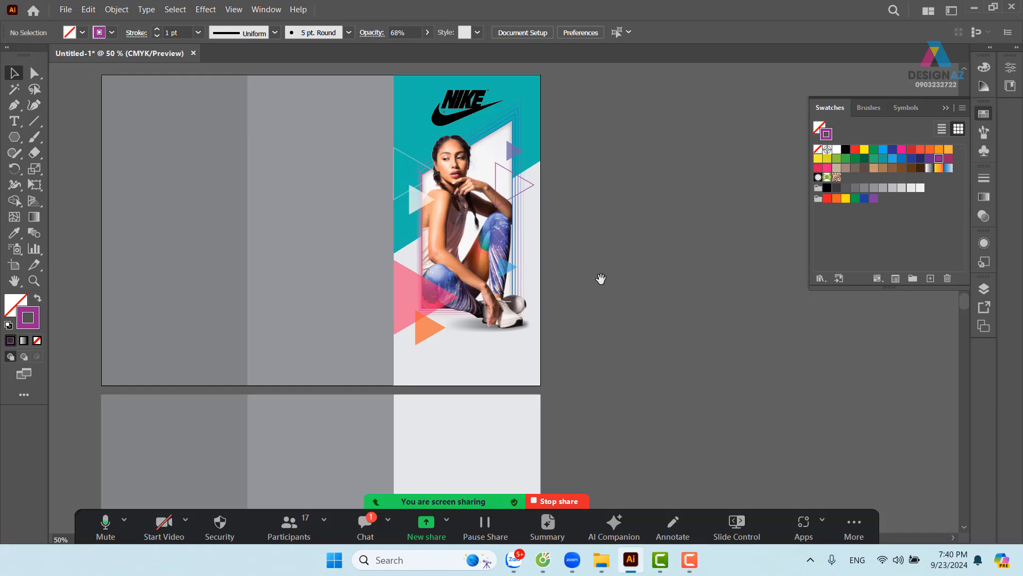
drag(600, 279, 600, 320)
key(ctrl+plus)
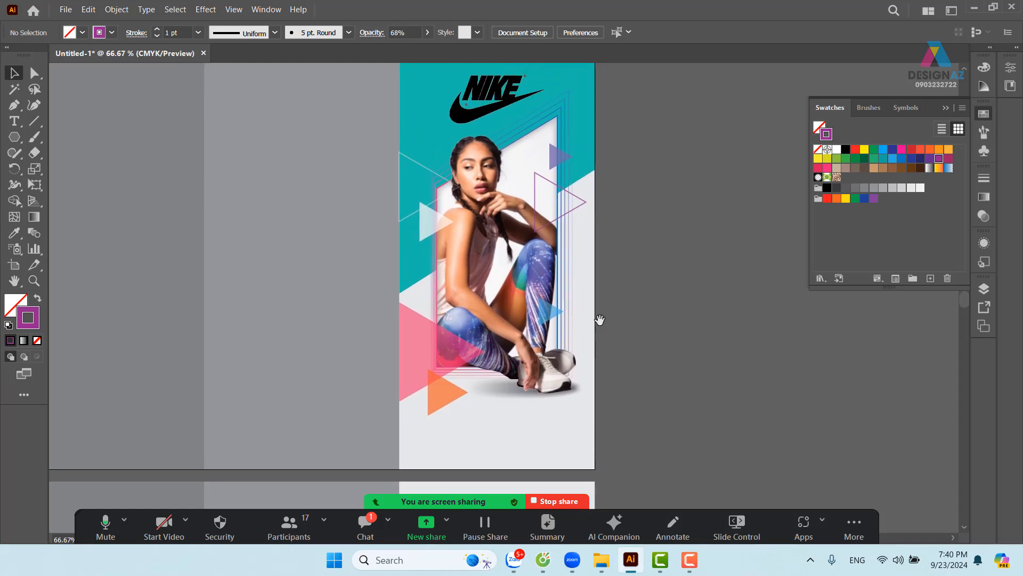
drag(635, 167, 483, 195)
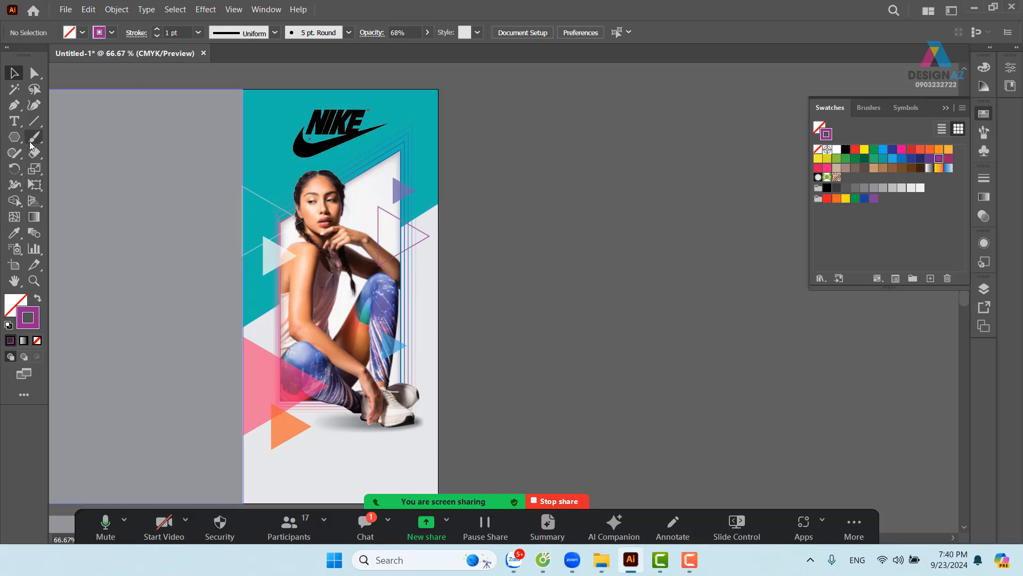
click(15, 137)
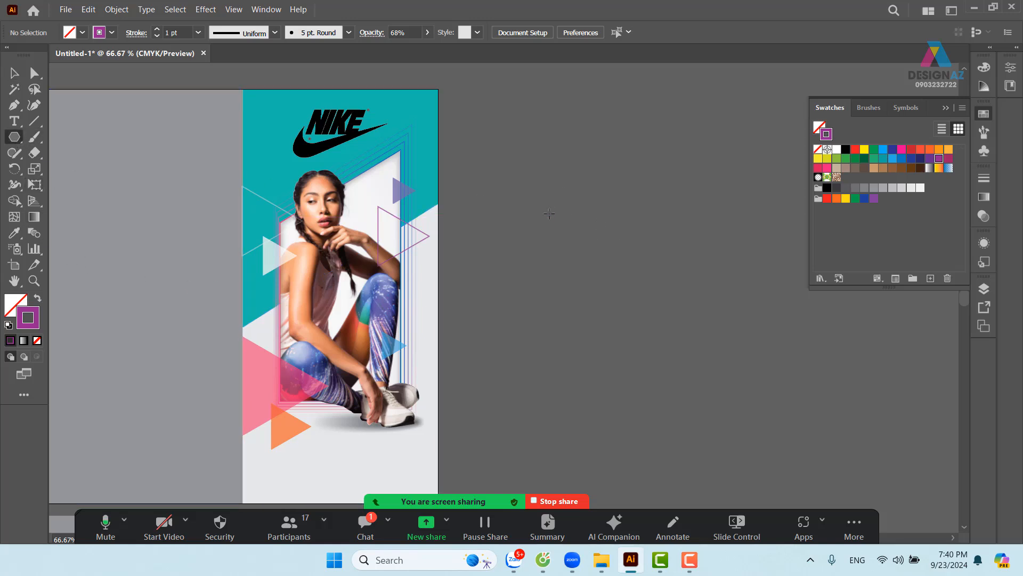
drag(549, 214, 586, 239)
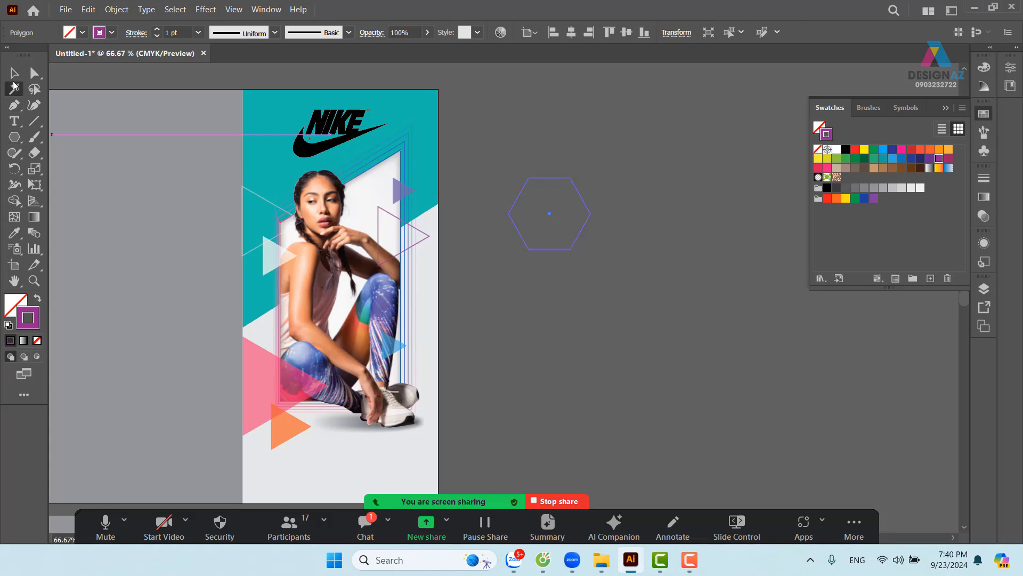
click(648, 163)
click(21, 78)
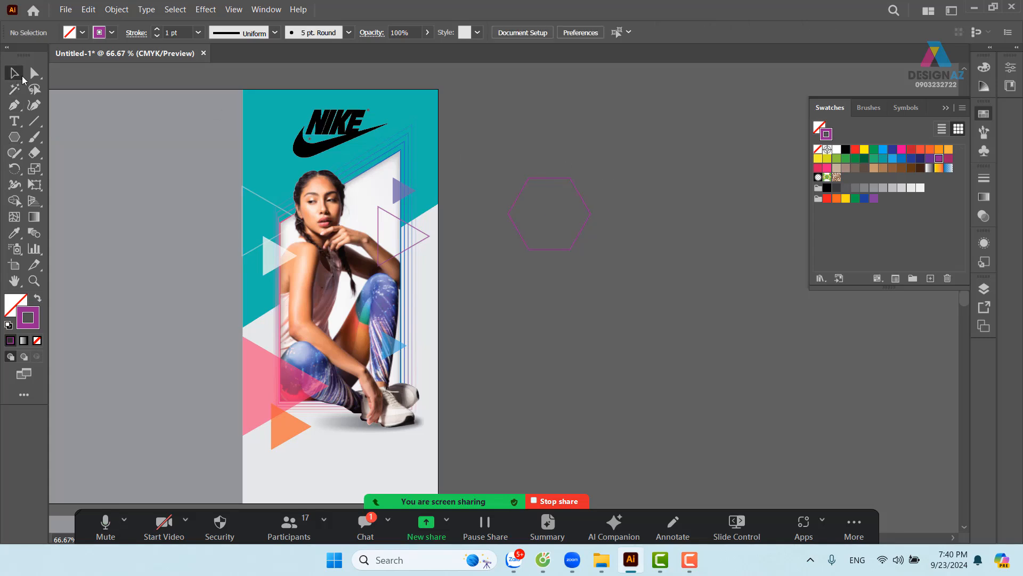
Draw three straight lines joining the opposite corners of the purple outlined hexagon through its centre
drag(602, 264, 648, 274)
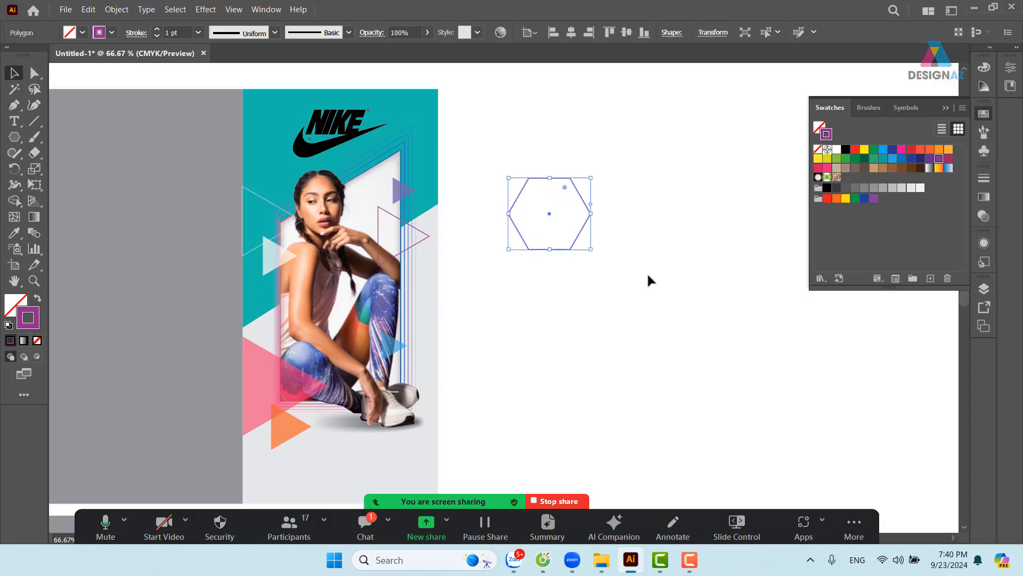
click(634, 282)
key(z)
drag(503, 164, 552, 212)
click(33, 121)
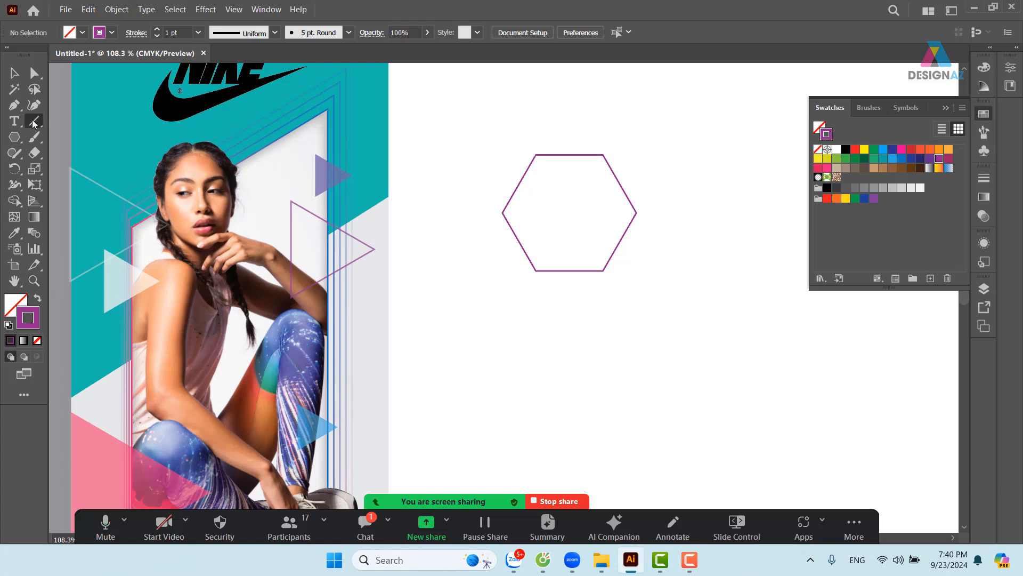
drag(536, 155, 603, 270)
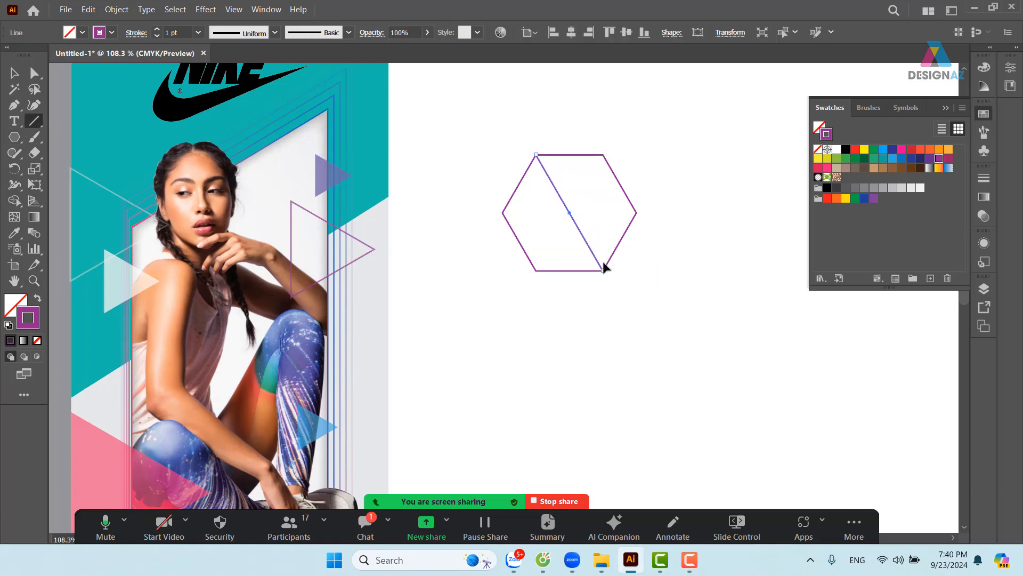
drag(603, 154, 536, 271)
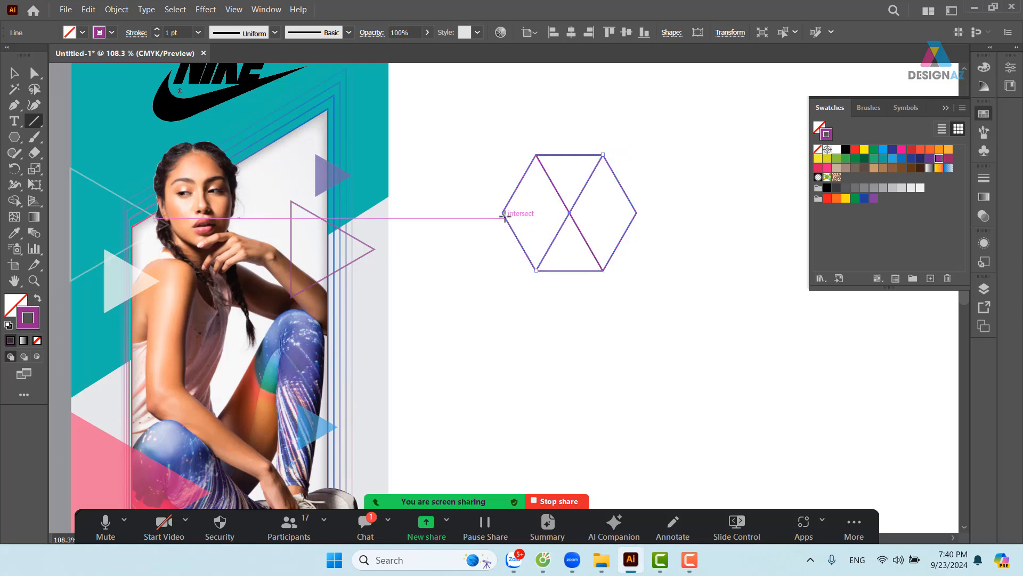
drag(503, 213, 637, 212)
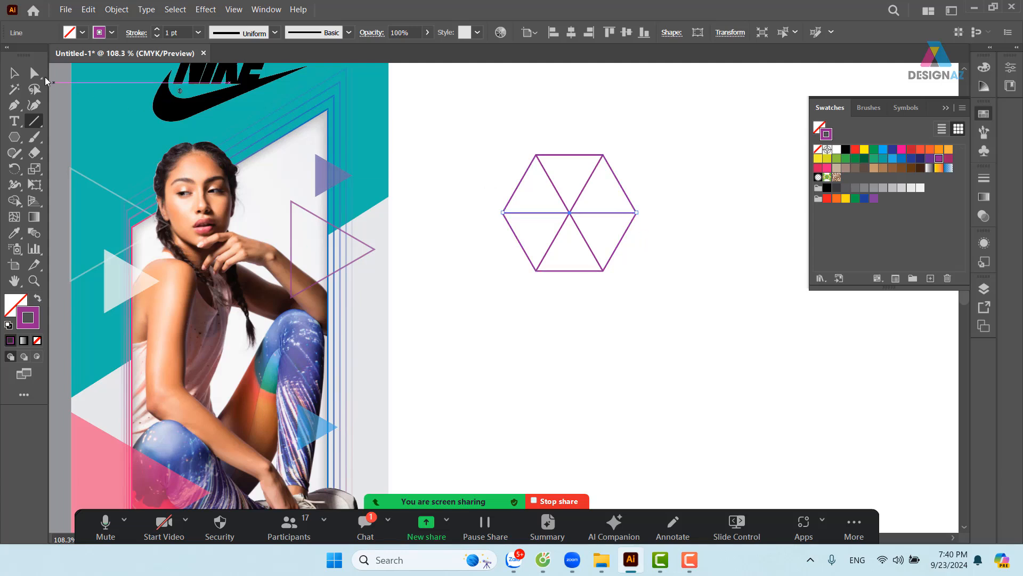
click(14, 73)
click(549, 90)
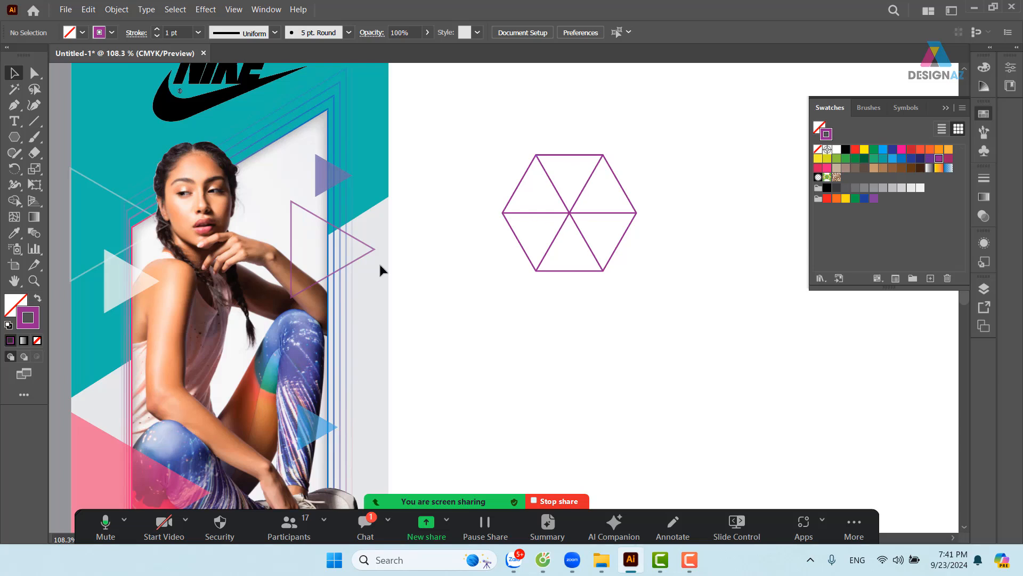
Fill the white semi-transparent triangle beside the model's shoulder with light blue 88E0FF and leave it without a stroke
click(125, 290)
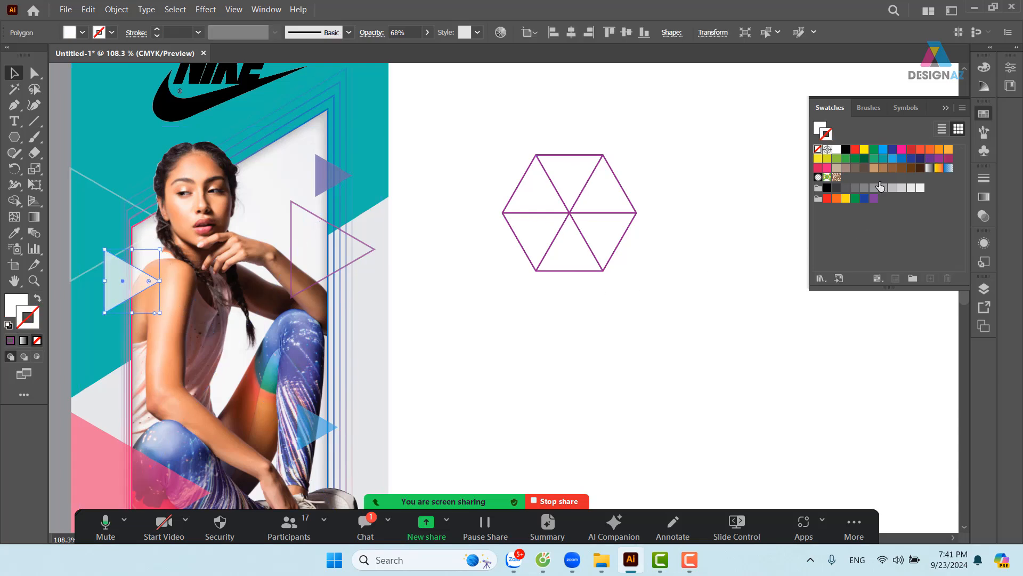
click(892, 159)
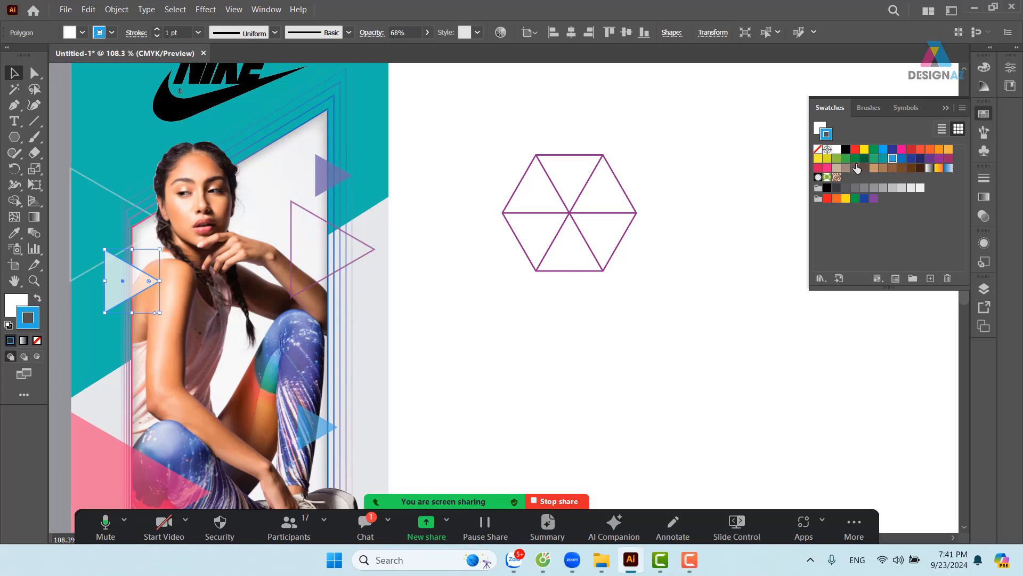
key(slash)
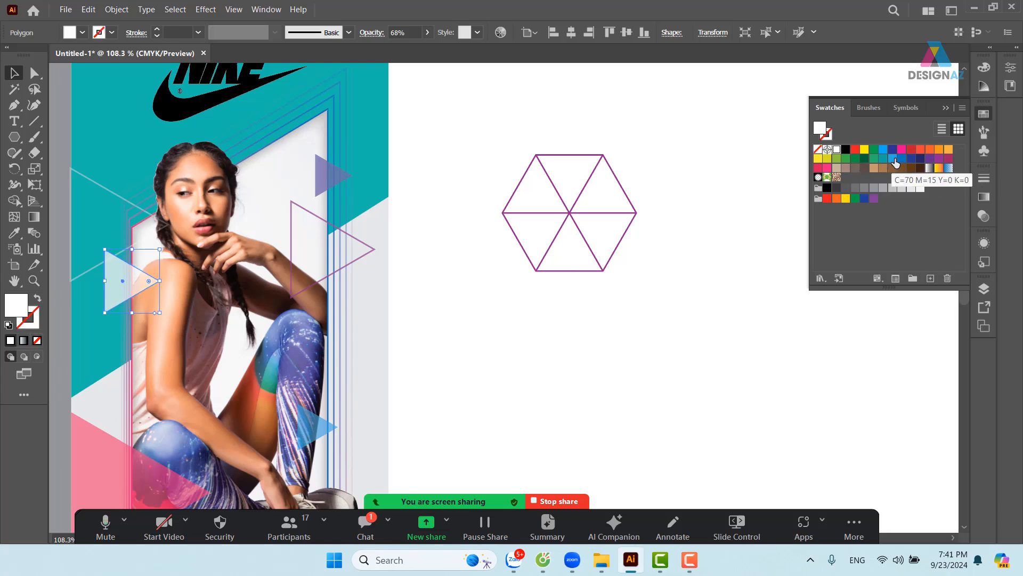
click(894, 159)
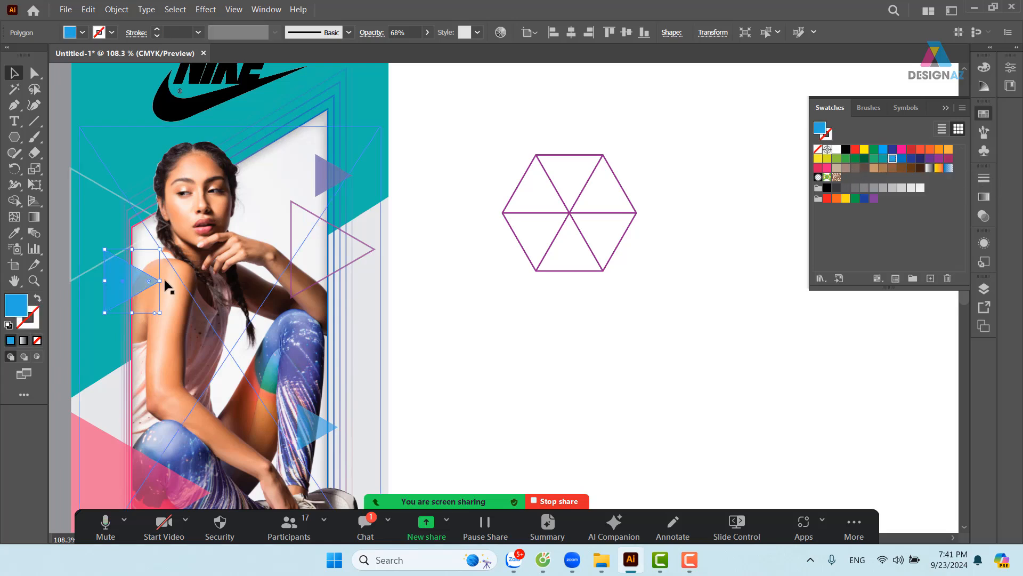
double_click(16, 306)
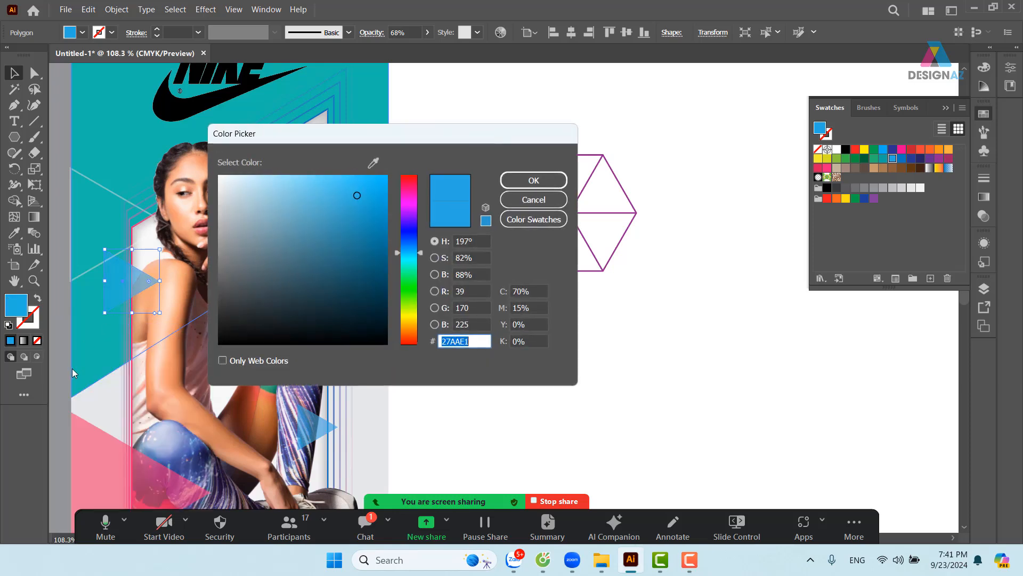
click(299, 176)
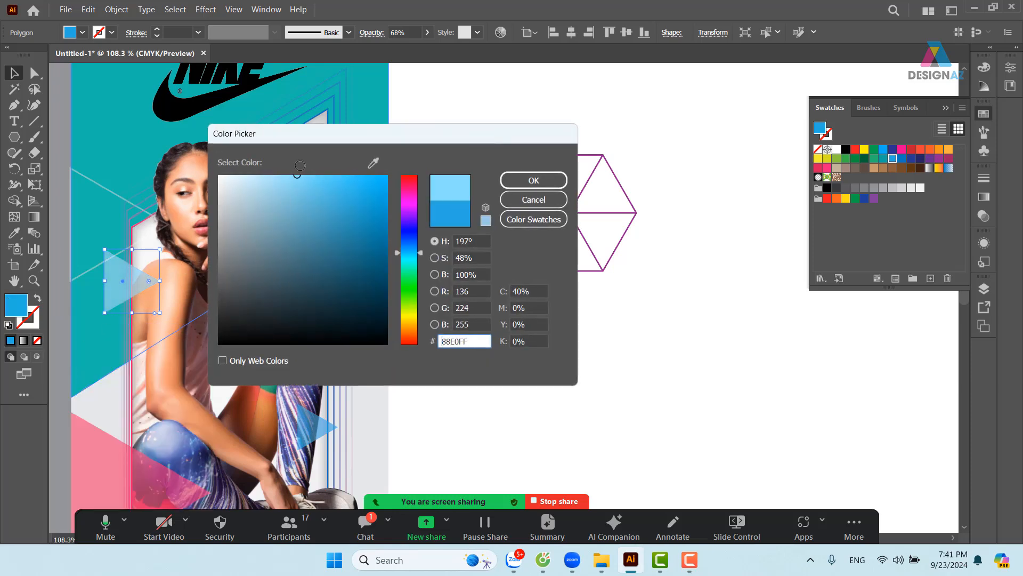
click(533, 180)
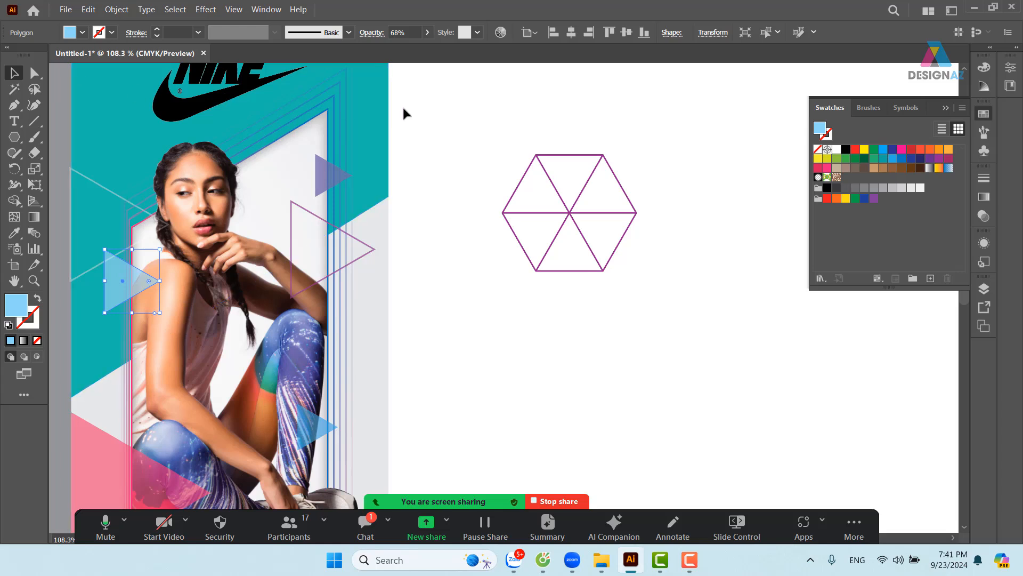
click(426, 113)
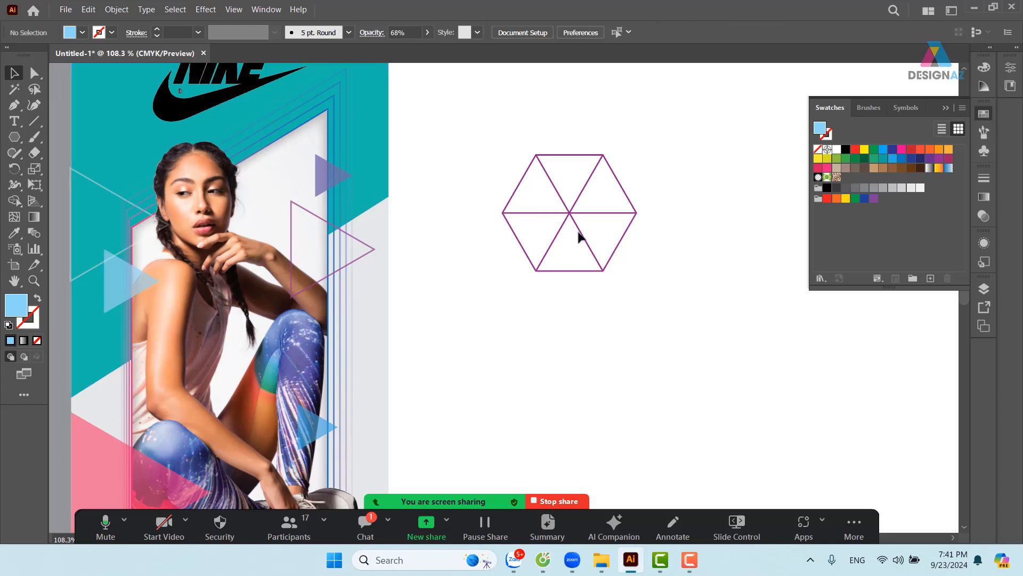
Divide the hexagon along its three diagonals with the Pathfinder Divide operation
drag(482, 135, 717, 356)
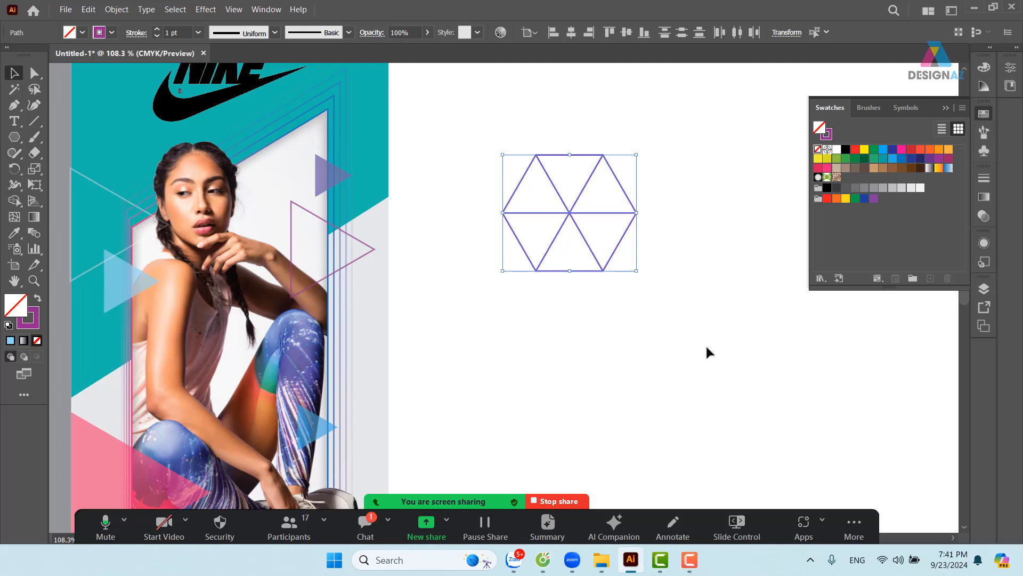
key(shift+F7)
click(582, 90)
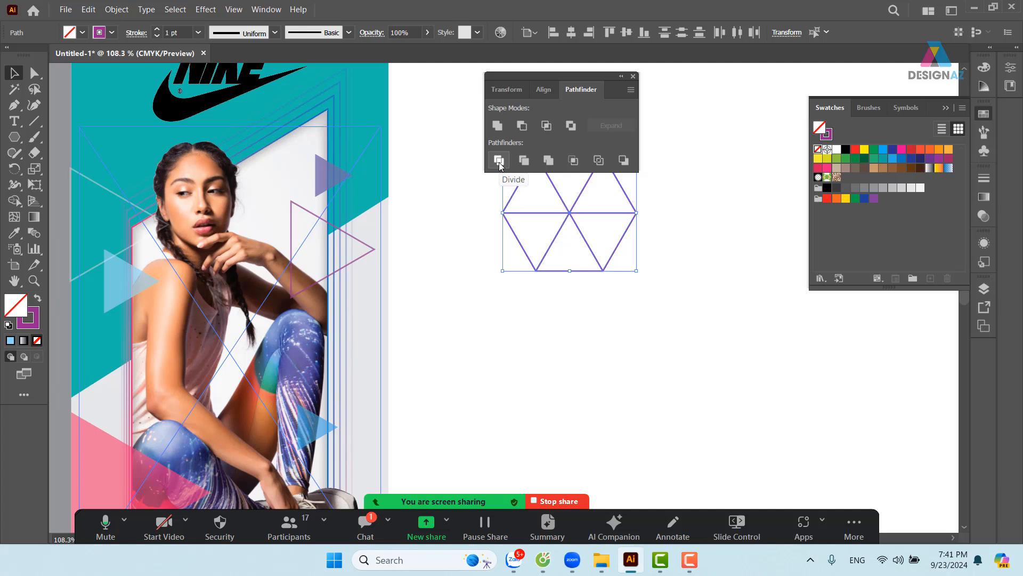
drag(559, 79, 421, 81)
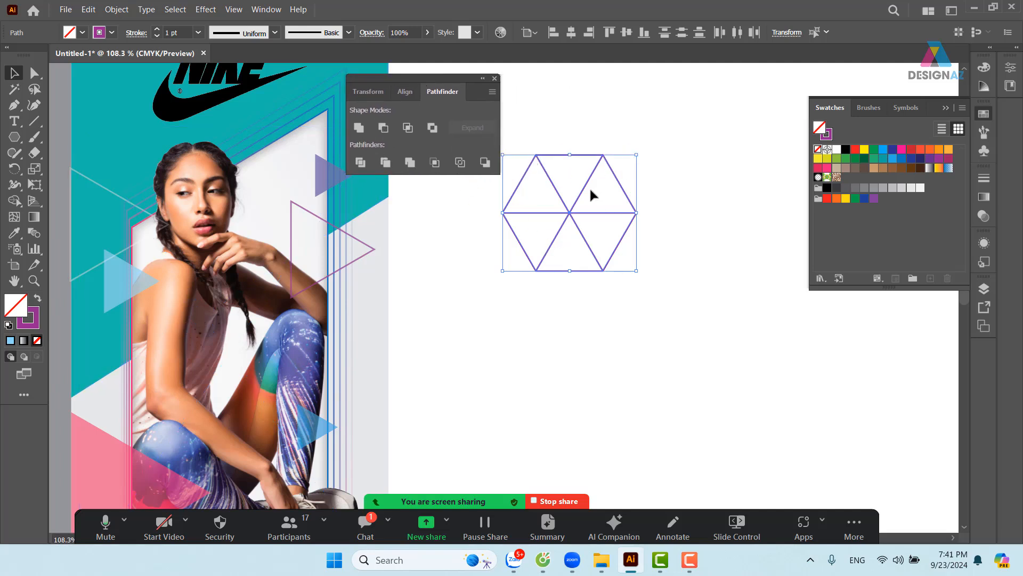
click(360, 162)
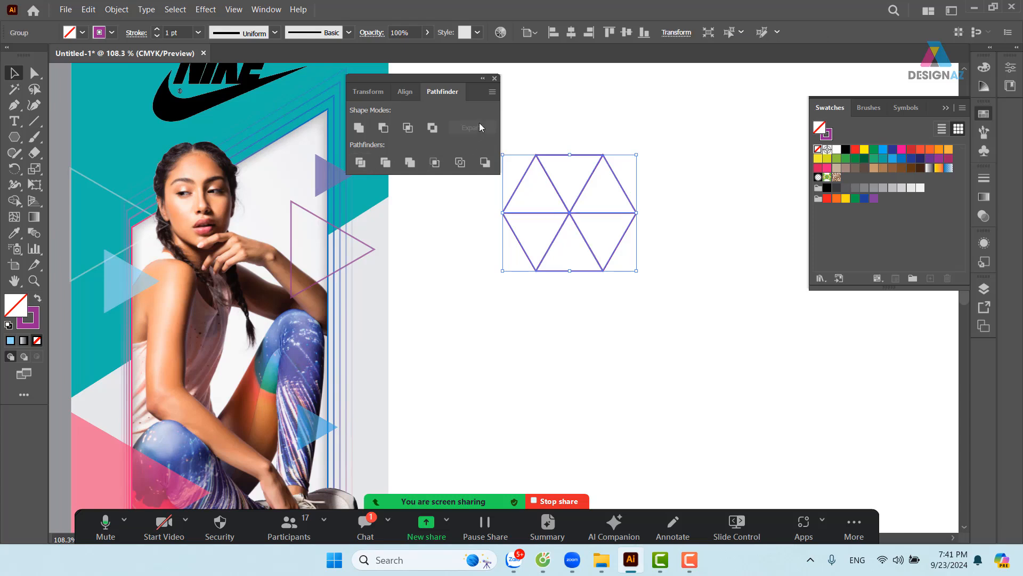
click(495, 78)
Ungroup the divided hexagon into separate triangles
click(640, 100)
right_click(586, 189)
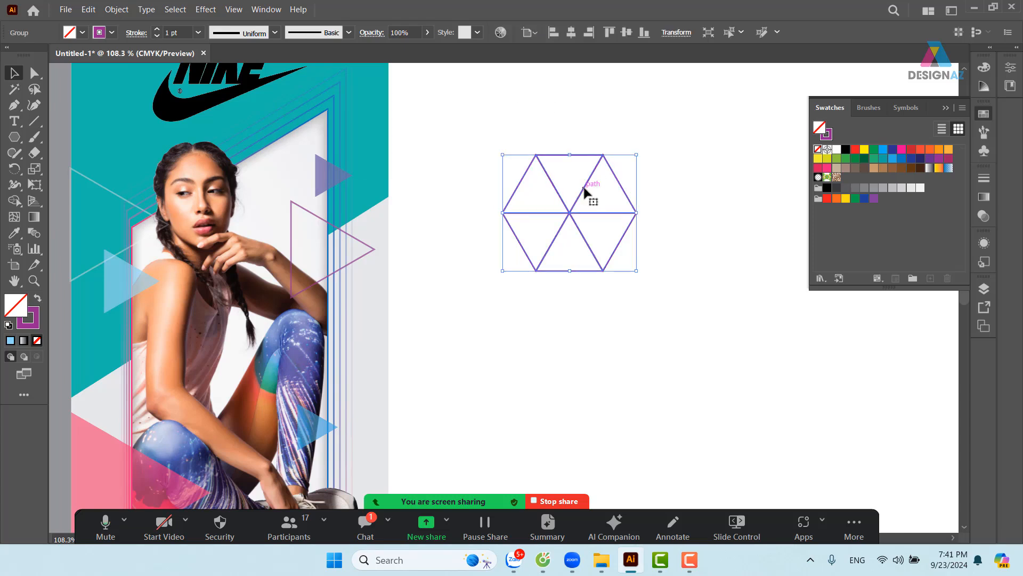
click(647, 359)
click(685, 335)
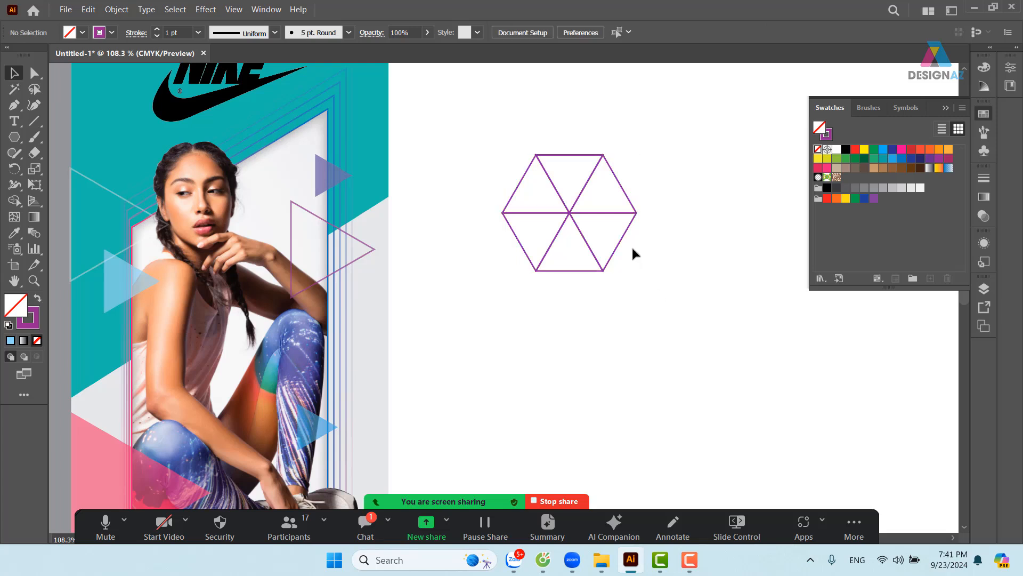
Fill the hexagon's lower three triangles with progressively darker light-grey swatches, going from lower right to lower left
click(618, 241)
click(919, 188)
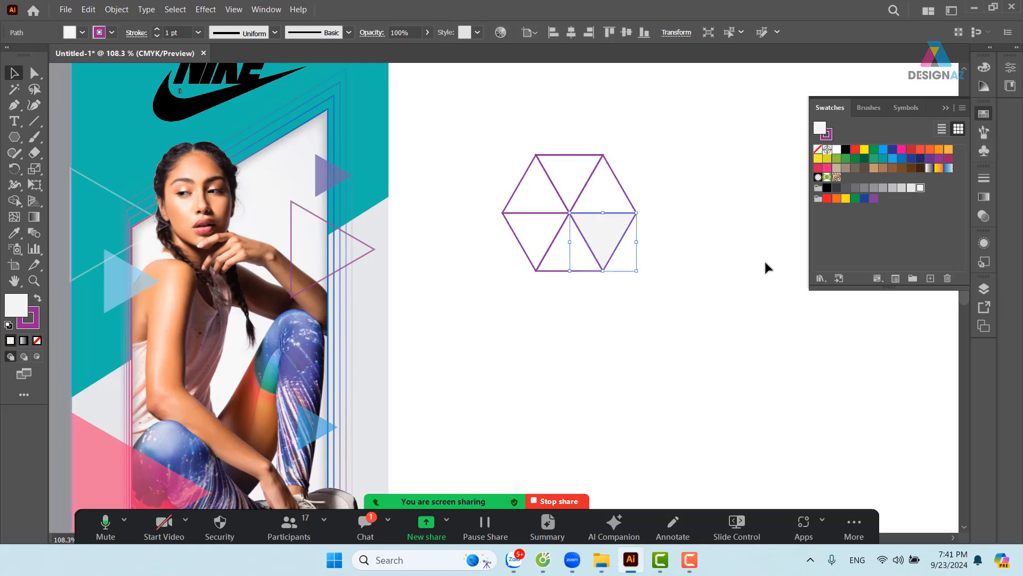
click(571, 307)
drag(574, 266, 575, 265)
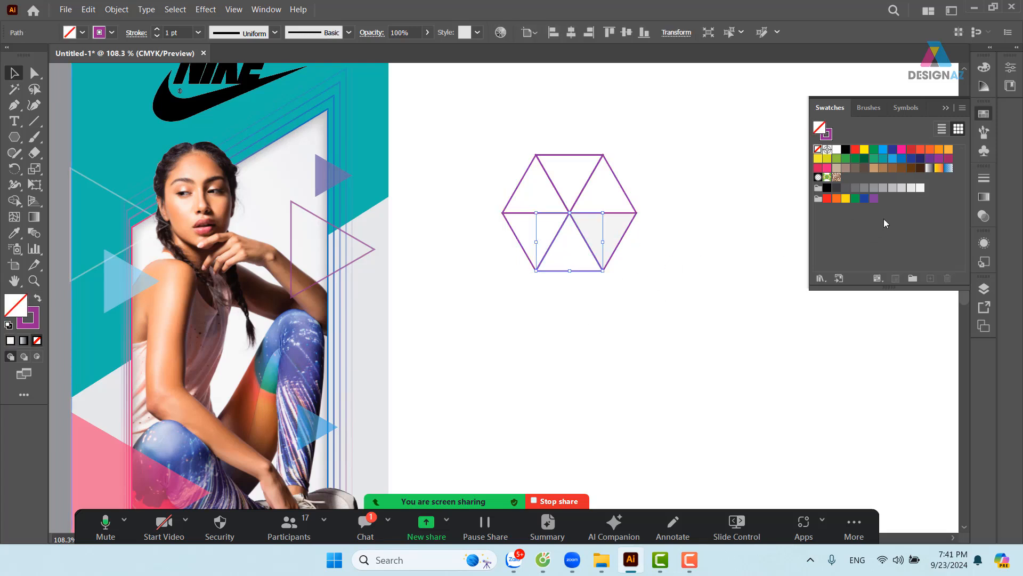
click(901, 190)
click(512, 297)
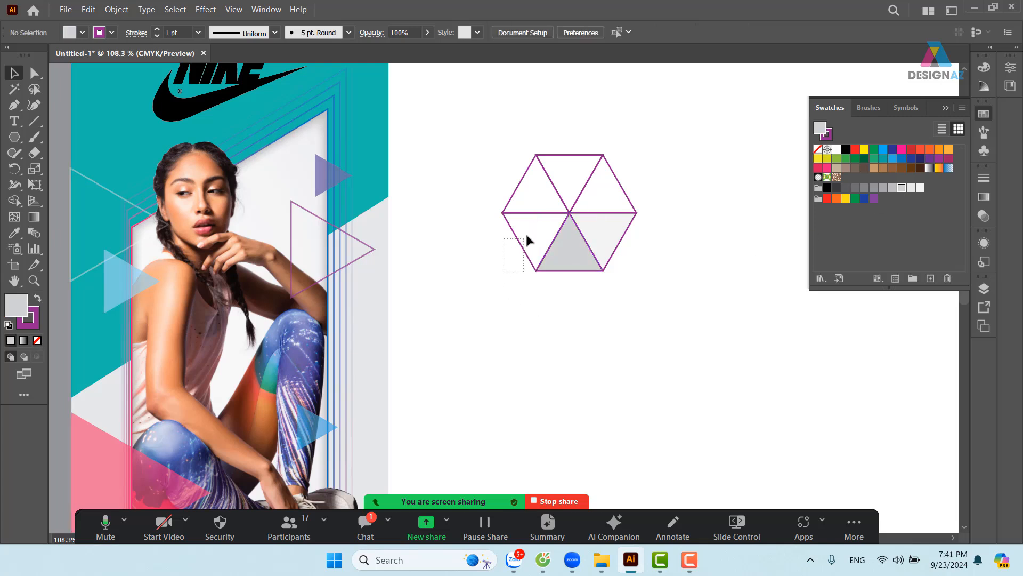
drag(525, 240, 525, 240)
click(892, 187)
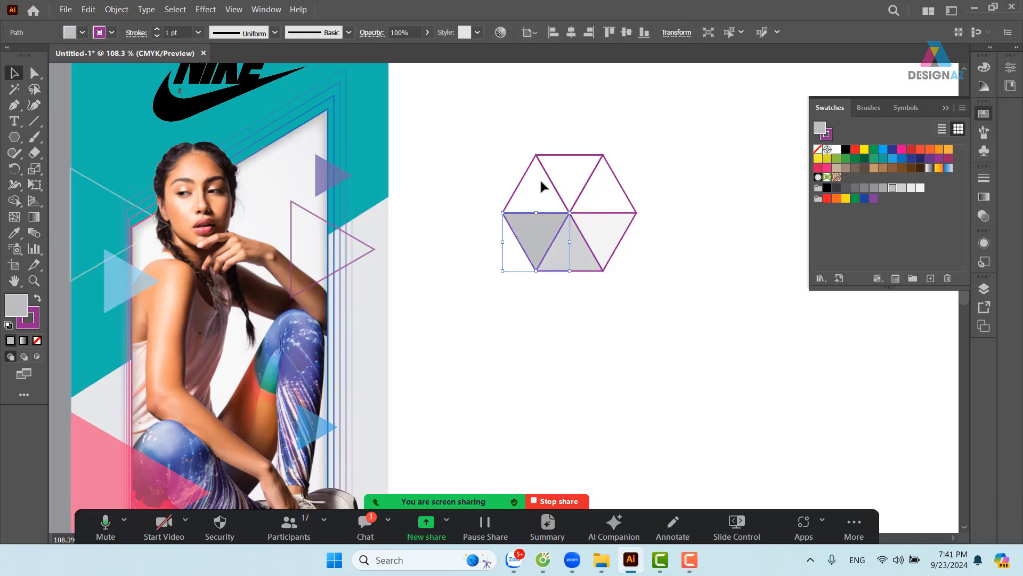
Fill the hexagon's upper three triangles with progressively darker grey swatches, going from upper left to upper right
drag(524, 182, 526, 180)
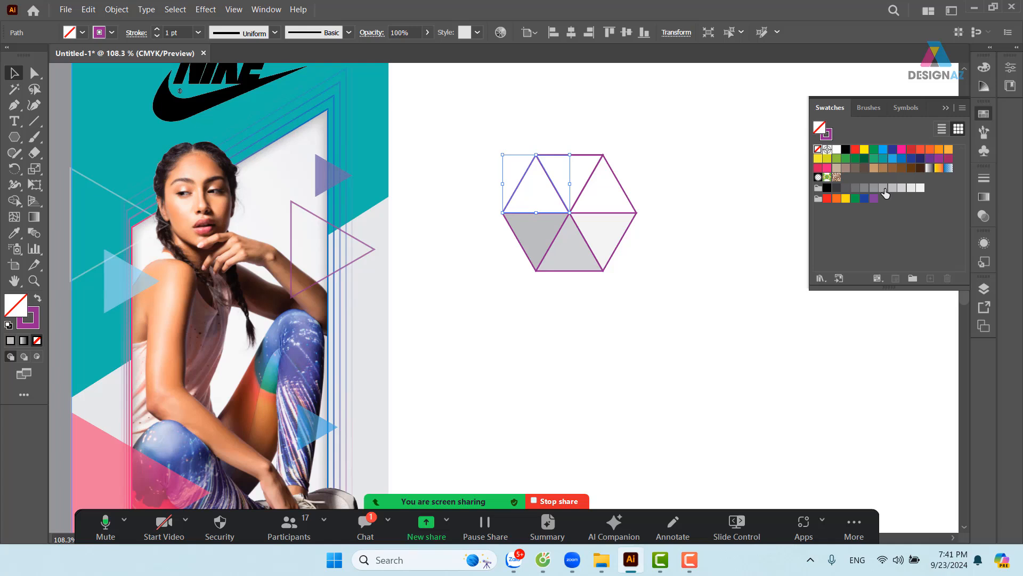
click(883, 188)
click(592, 161)
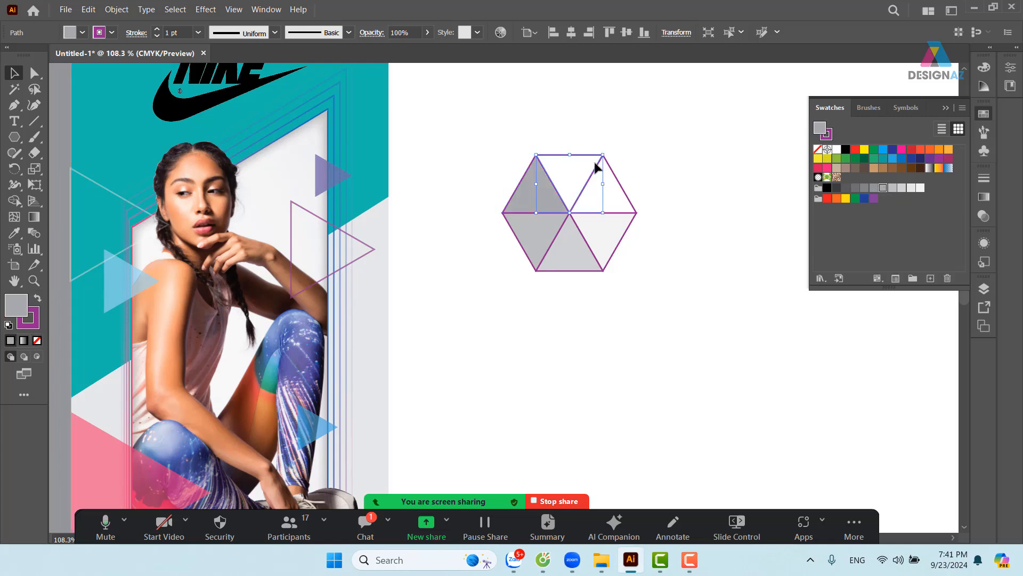
click(865, 191)
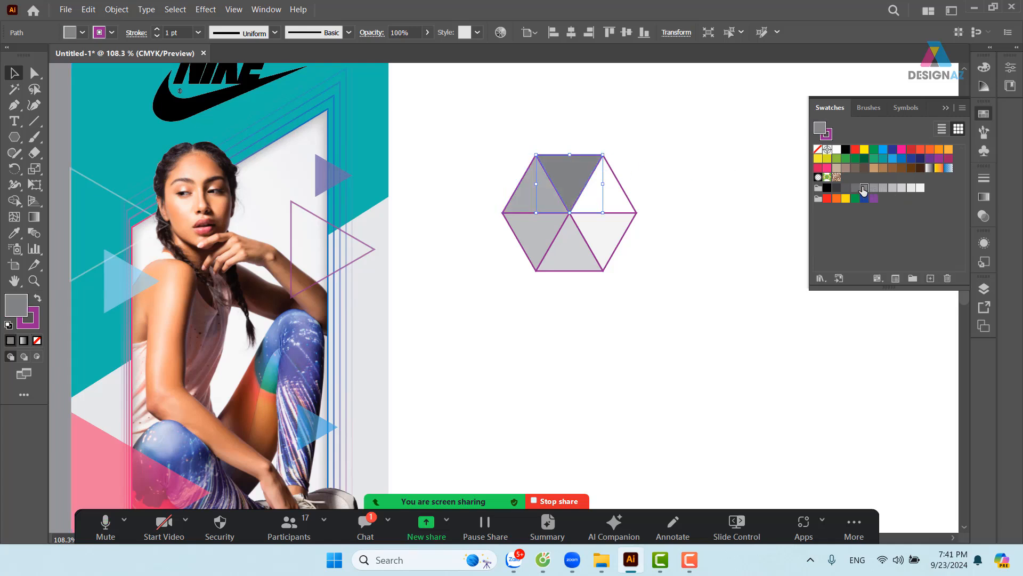
click(626, 199)
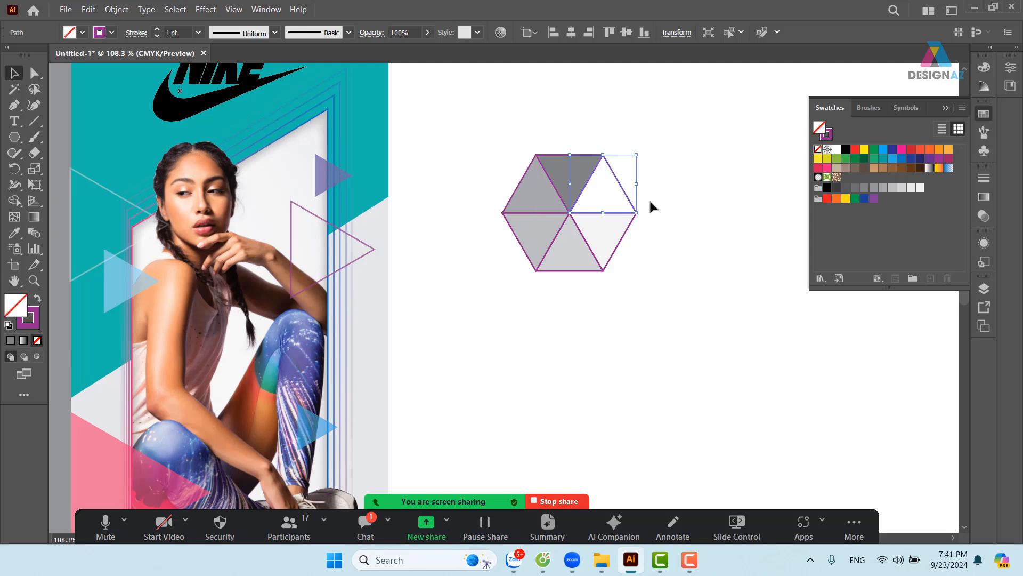
click(855, 188)
click(670, 224)
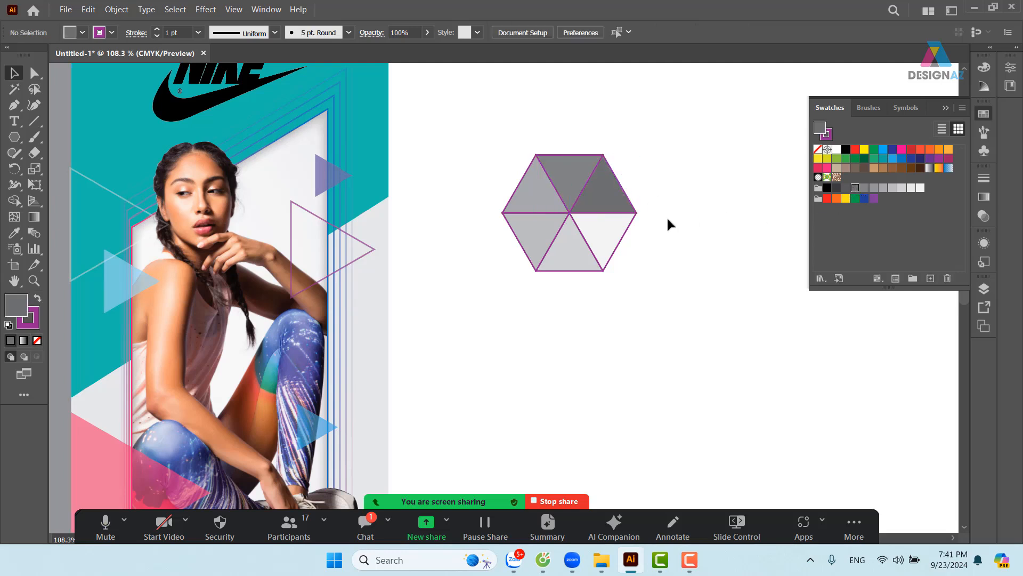
Change the fill of the hexagon's top middle triangle to the next lighter grey swatch
click(566, 183)
click(874, 188)
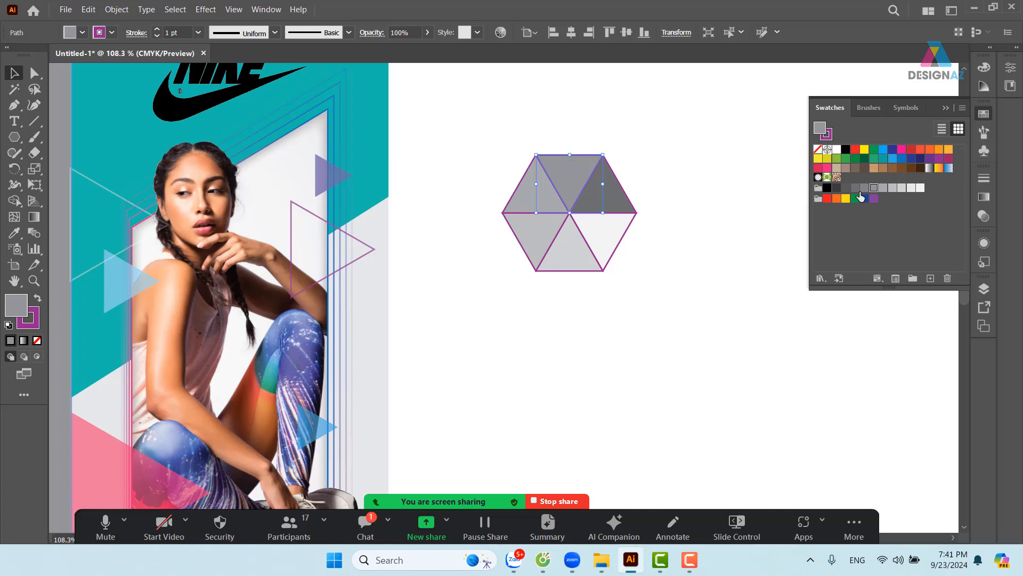
click(711, 176)
Remove the purple stroke from all six triangles of the grey hexagon
drag(498, 141, 638, 271)
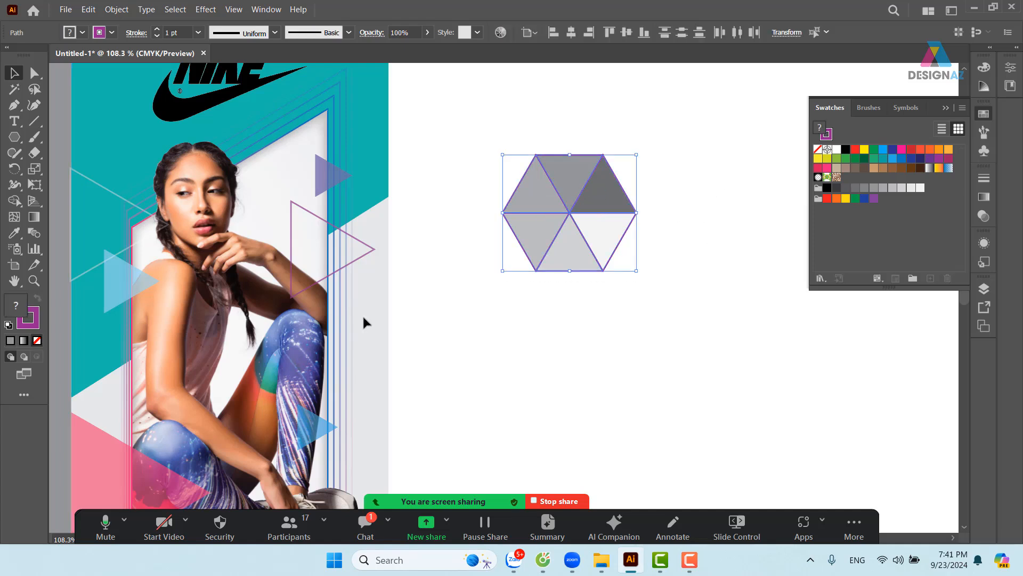
click(37, 340)
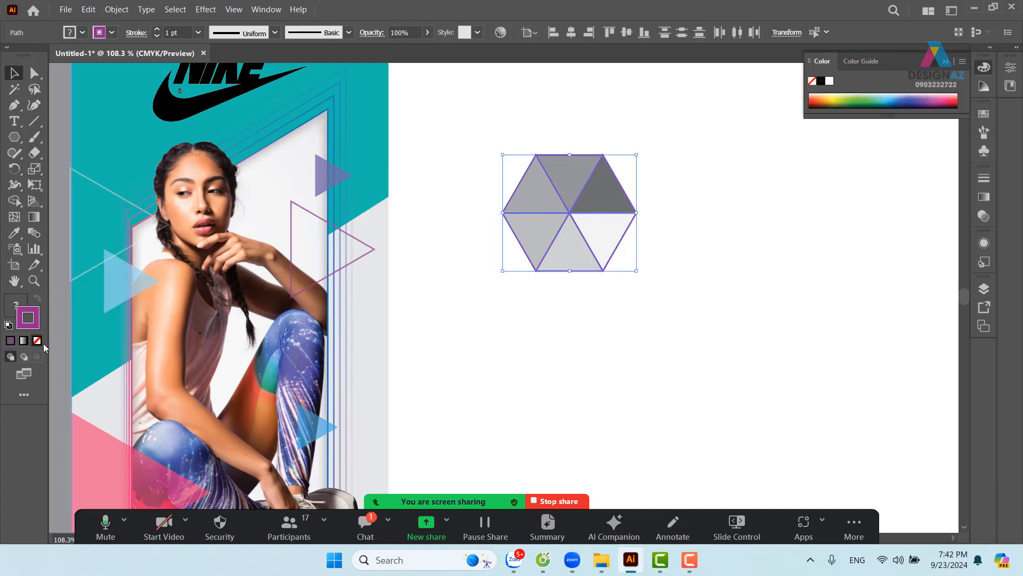
click(718, 266)
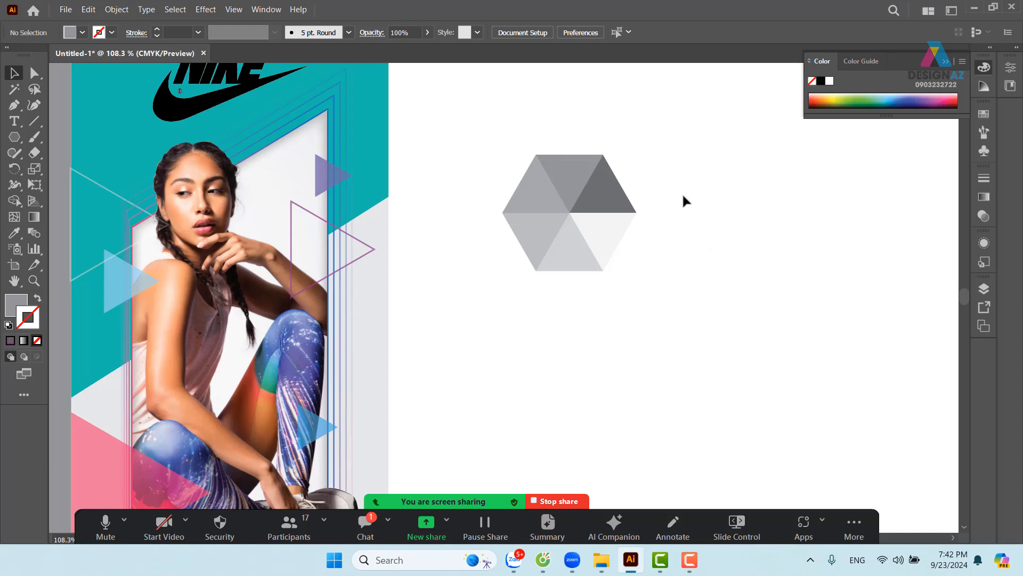
Save the six grey hexagon triangles together as a new pattern swatch
drag(682, 193, 512, 280)
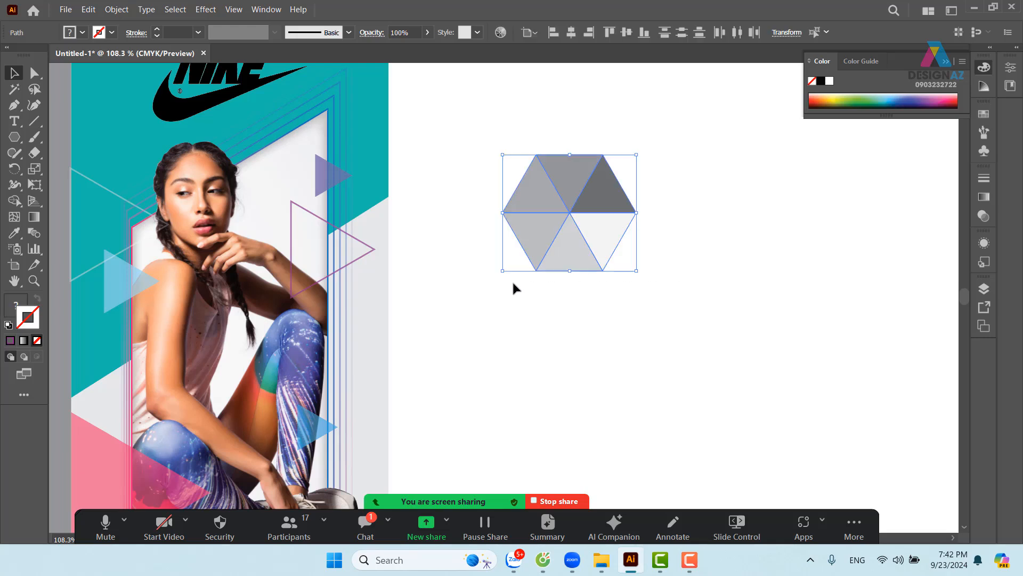
click(983, 115)
drag(631, 223, 881, 265)
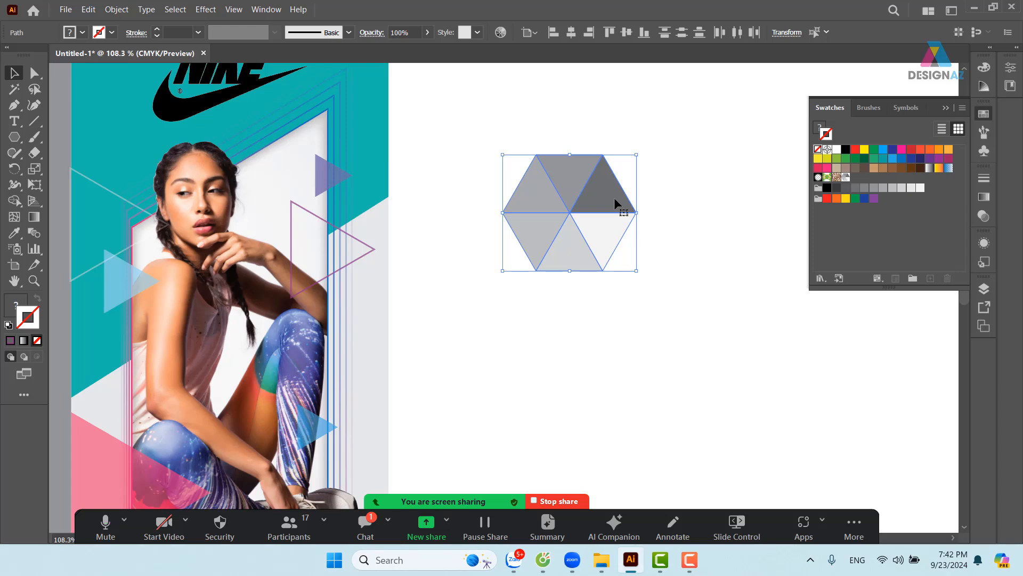
Delete the six loose grey hexagon triangles from the blank canvas beside the panel
key(Delete)
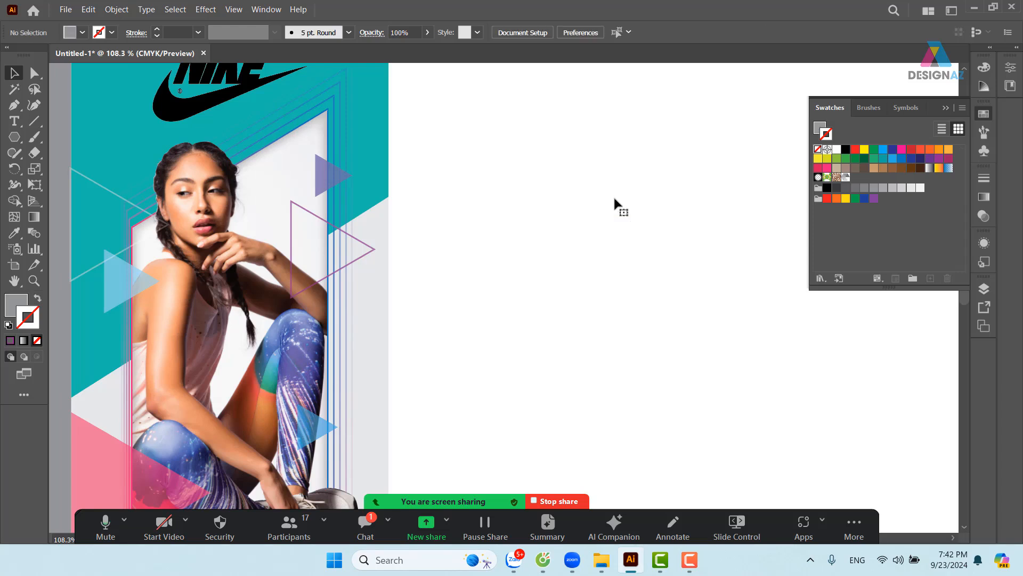
key(ctrl+minus)
key(ctrl+minus)
key(ctrl+minus)
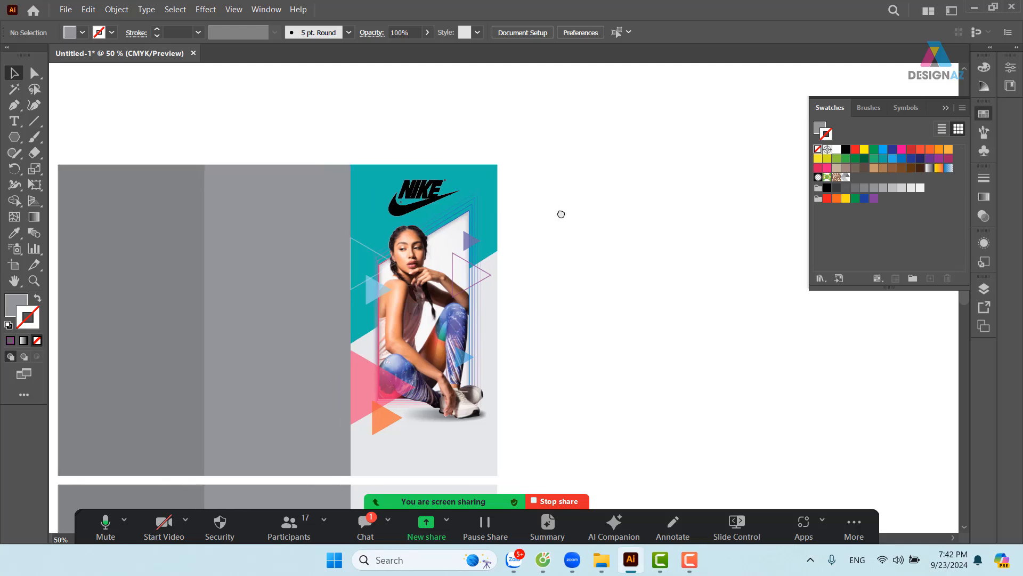
Change the fill of the slanted teal background shape to the dark navy swatch, leaving it without a stroke
click(493, 192)
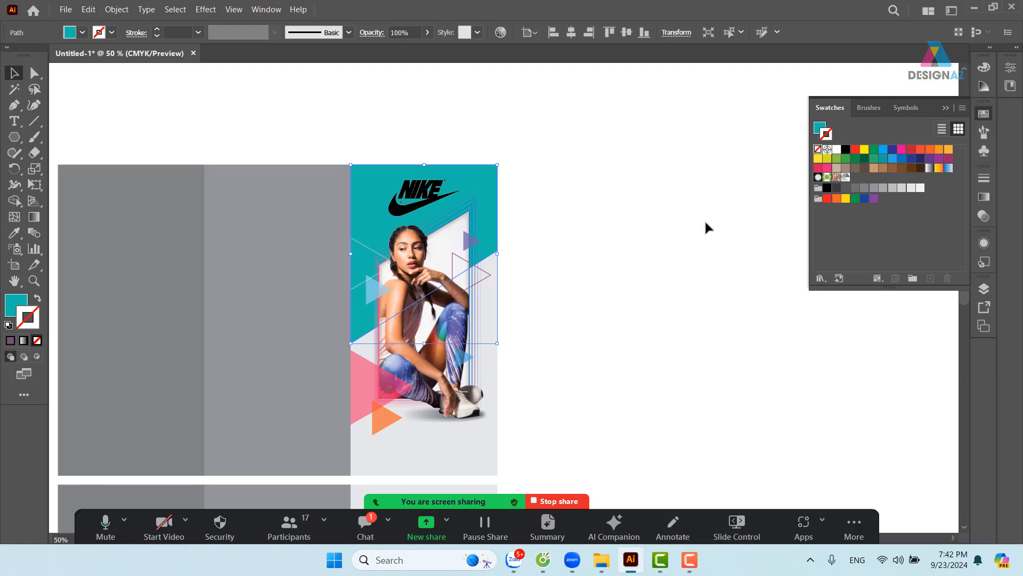
click(920, 158)
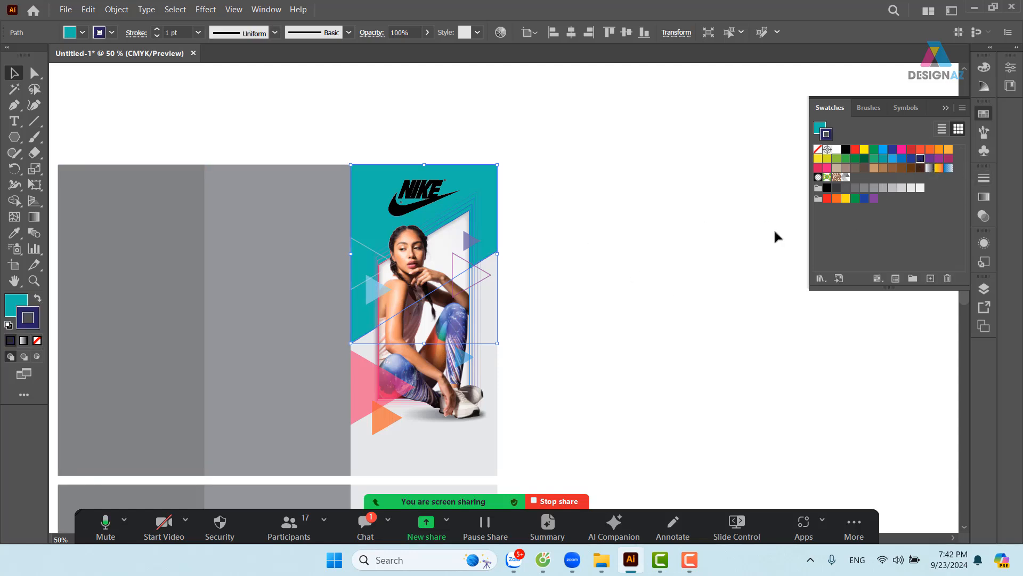
key(ctrl+z)
click(921, 158)
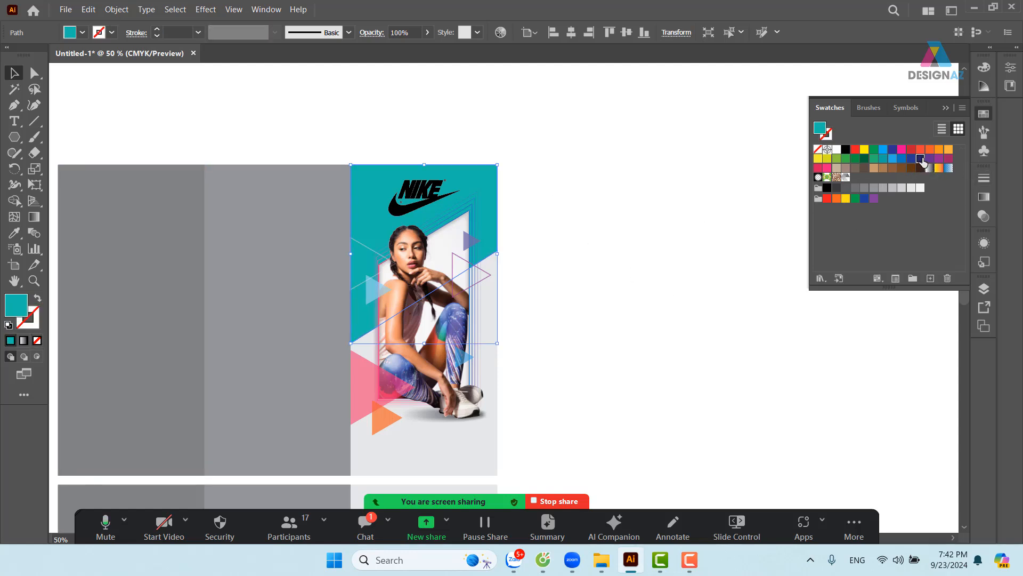
click(713, 240)
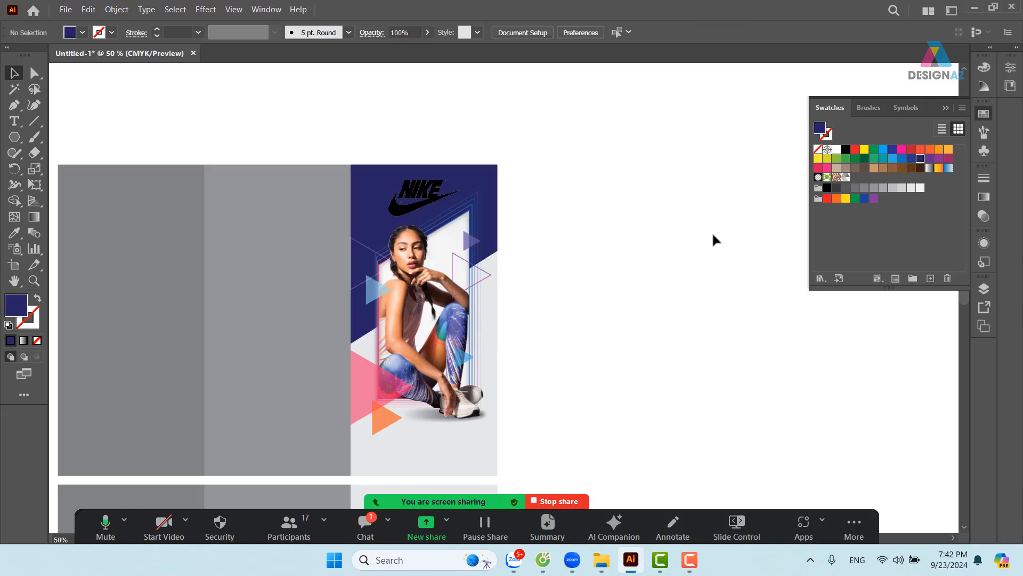
Recolour the light blue triangle beside the model's shoulder with the orange swatch
click(378, 289)
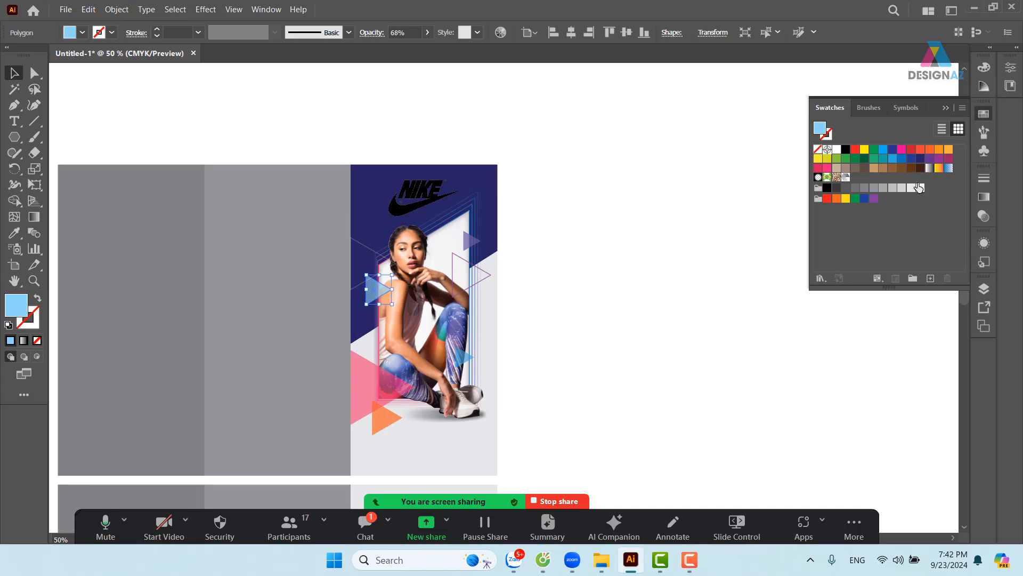
click(938, 153)
click(644, 229)
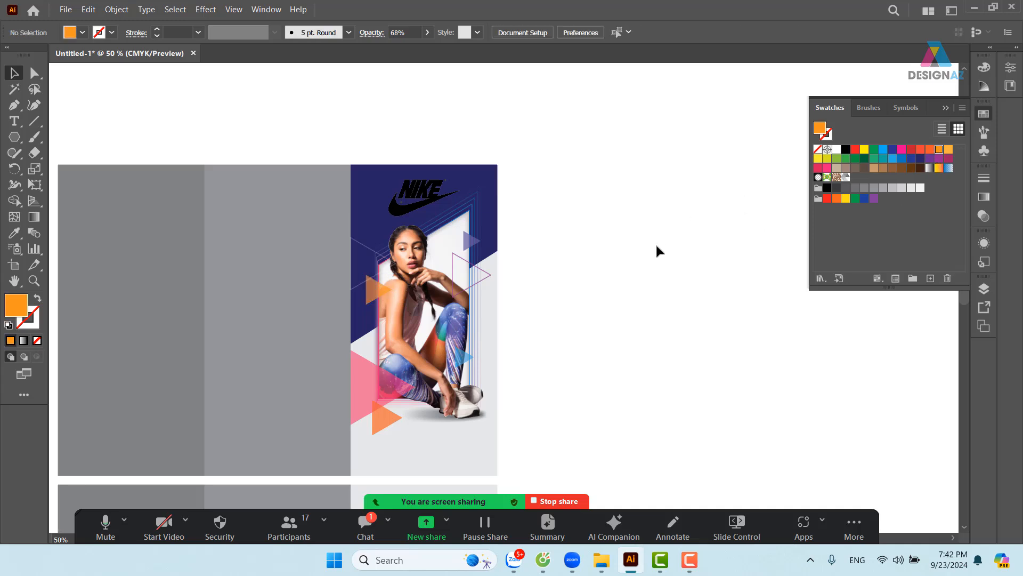
Move the lower orange triangle beside the model's shin, shrunk to about half size, and fill it with the lighter orange swatch
click(368, 406)
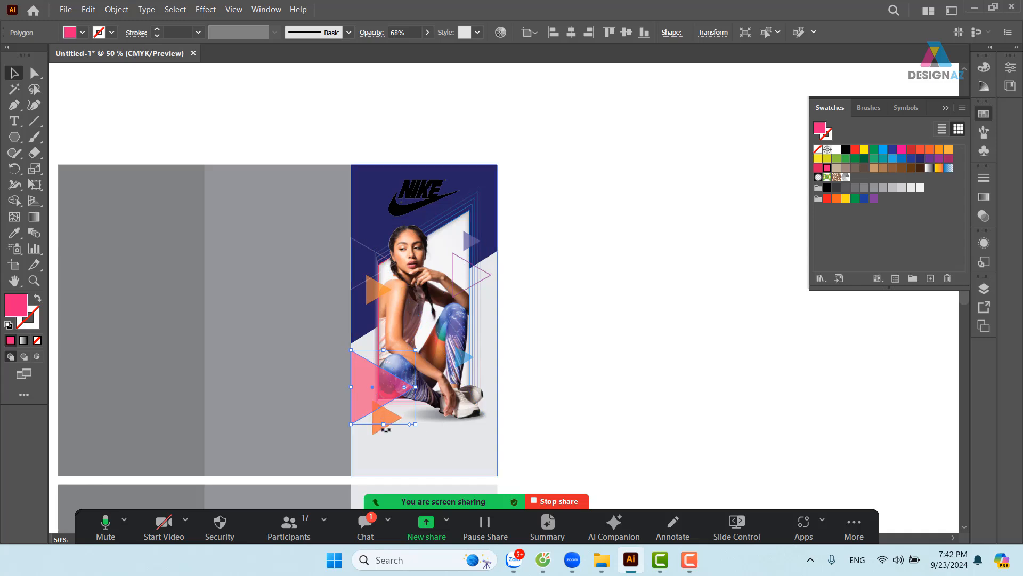
click(625, 418)
drag(383, 422, 487, 339)
click(506, 333)
click(948, 149)
click(557, 311)
click(600, 329)
Set the small light orange triangle's opacity to 30%
click(410, 34)
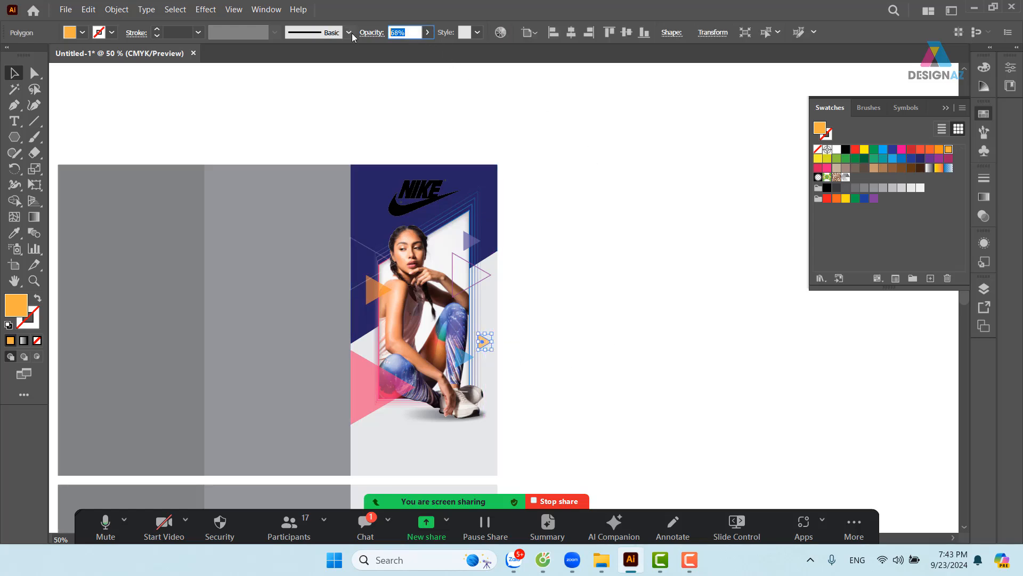
text(30)
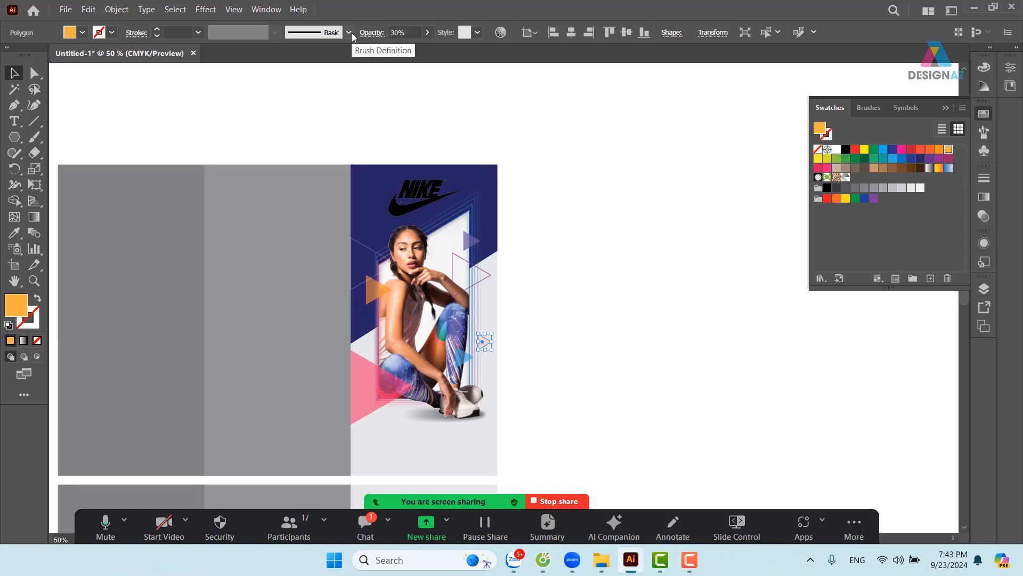
key(Return)
click(621, 263)
Recolour the solid violet triangle above the purple outlined triangle with the magenta-purple swatch
key(ctrl+z)
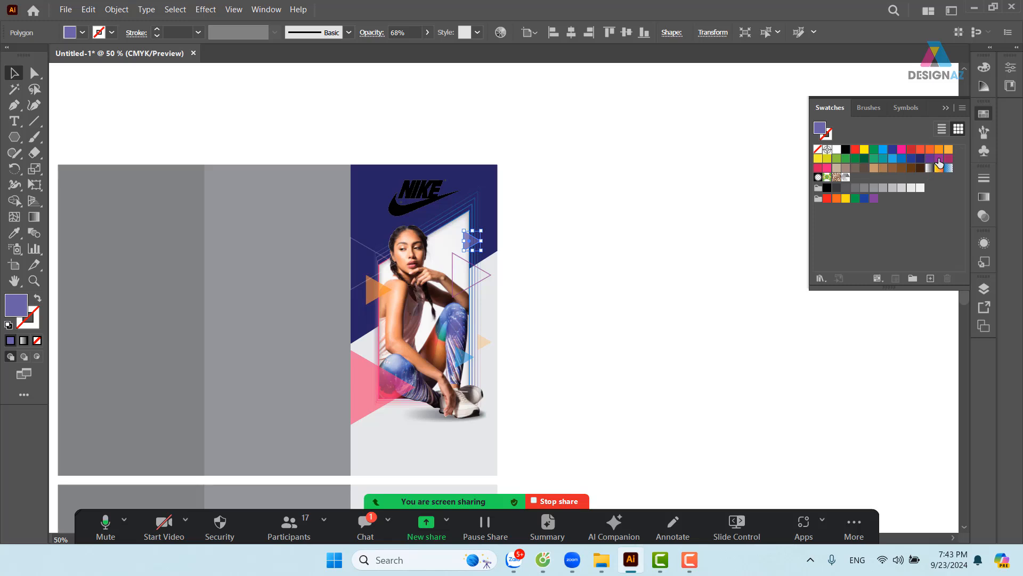
click(939, 158)
click(642, 354)
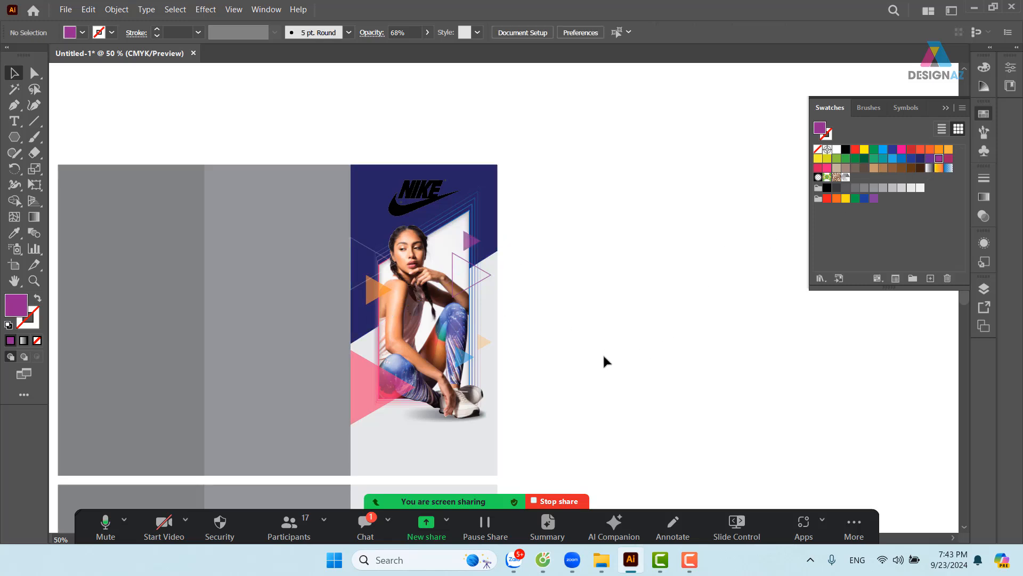
Scale the pink triangle down slightly and move it a little lower along the panel's left edge
scroll(597, 352, down, 2)
scroll(596, 352, left, 1)
click(441, 344)
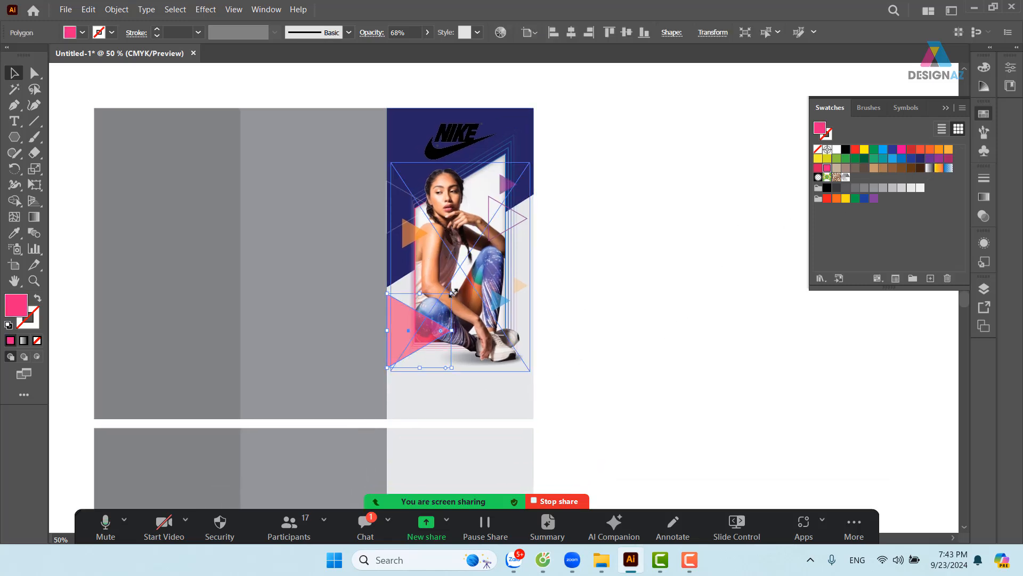
drag(451, 293, 444, 296)
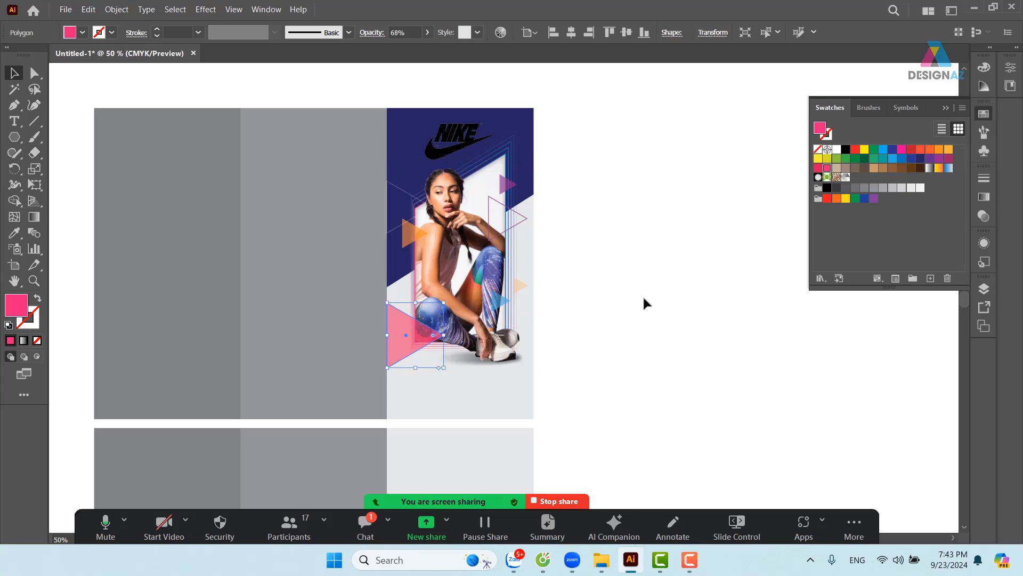
click(643, 299)
scroll(605, 330, right, 1)
drag(382, 355, 393, 366)
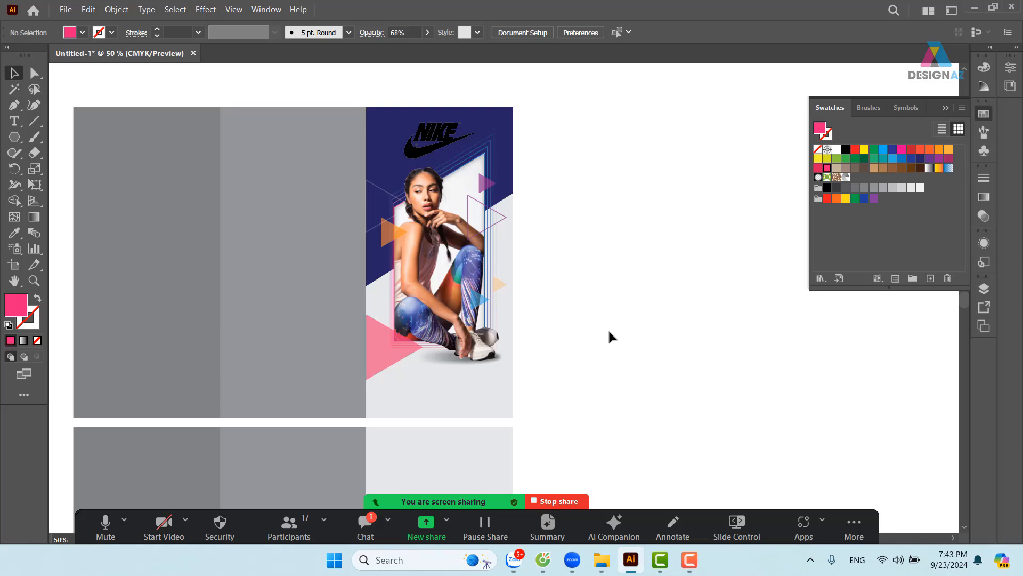
Fill the black Nike logo with the bright light blue swatch
key(ctrl+equal)
key(ctrl+equal)
key(ctrl+equal)
scroll(522, 313, up, 8)
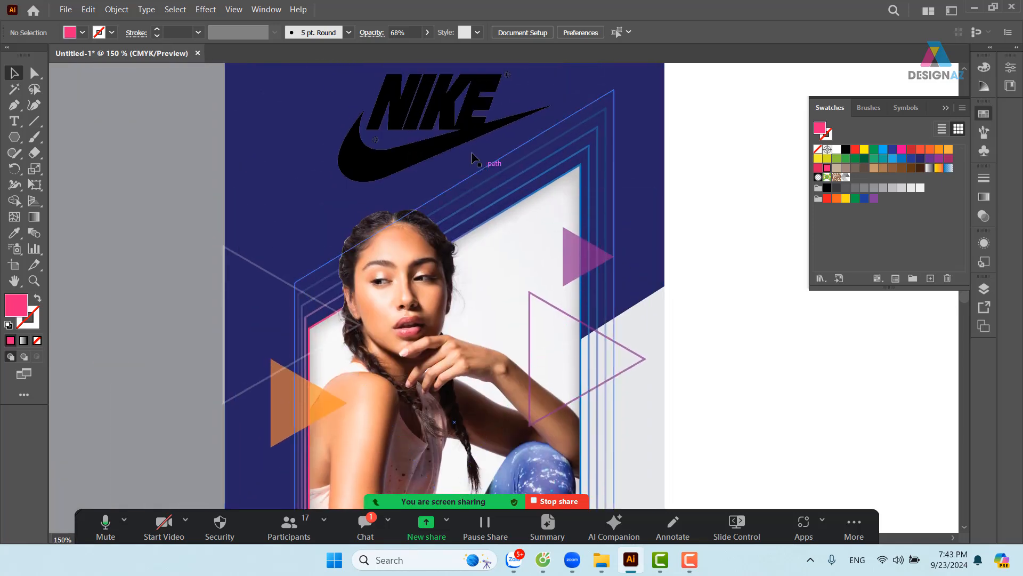
click(464, 140)
click(893, 159)
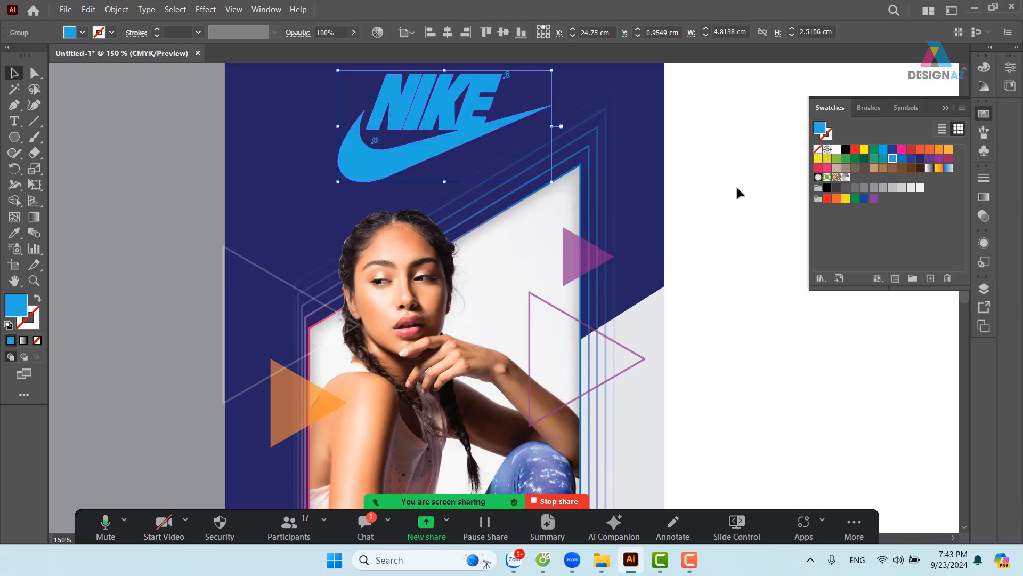
click(725, 174)
drag(705, 162, 684, 197)
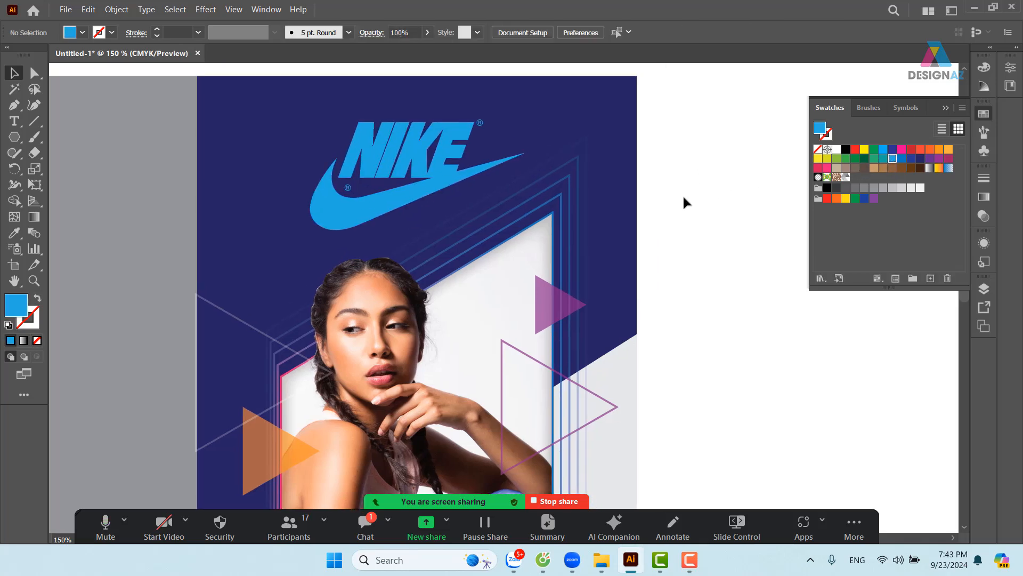
Duplicate the navy background shape in place and fill the copy with New Pattern Swatch 1
key(ctrl+minus)
key(ctrl+minus)
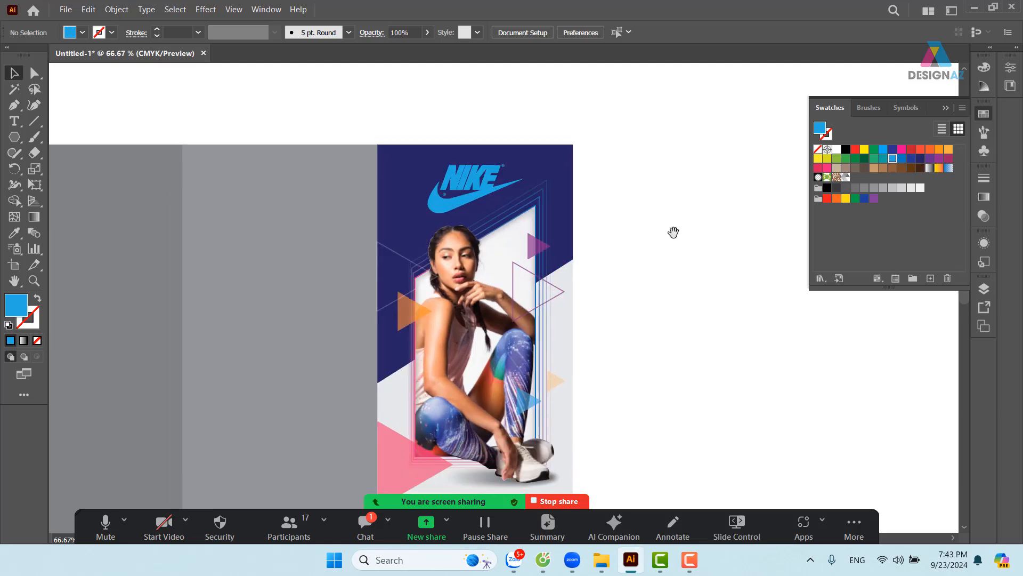
drag(664, 248, 553, 219)
click(438, 160)
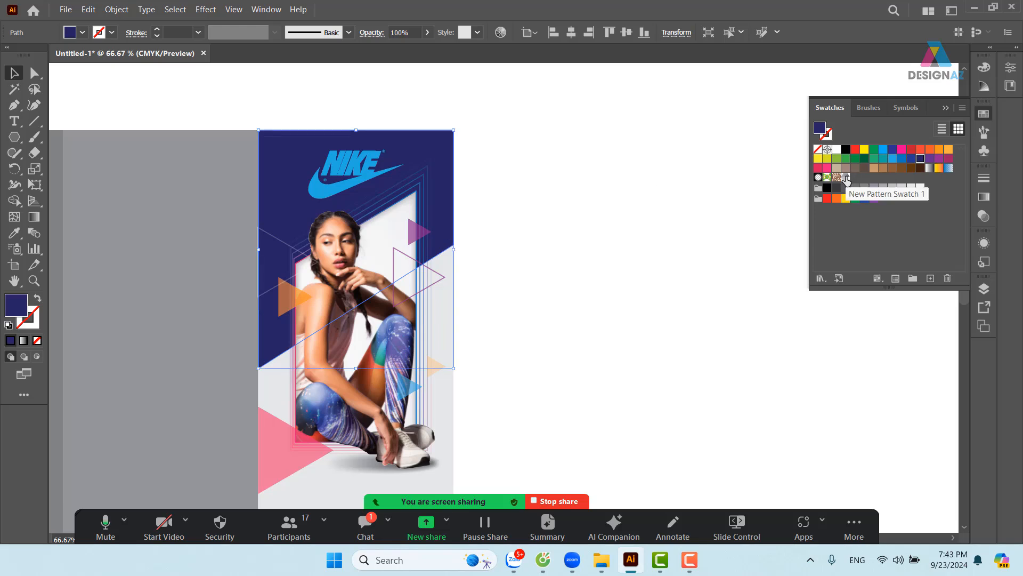
click(581, 185)
drag(437, 160, 516, 151)
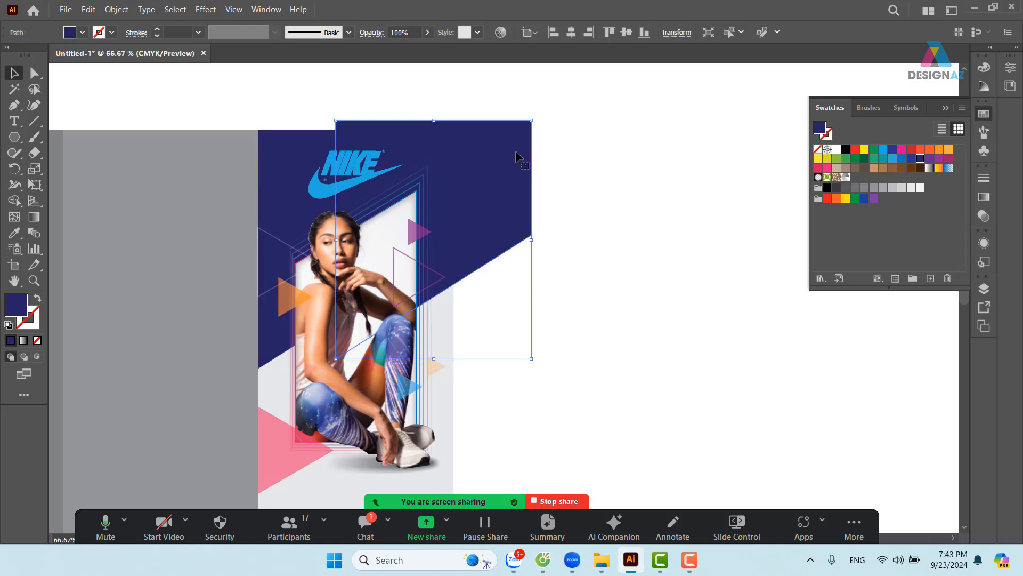
key(ctrl+z)
click(845, 177)
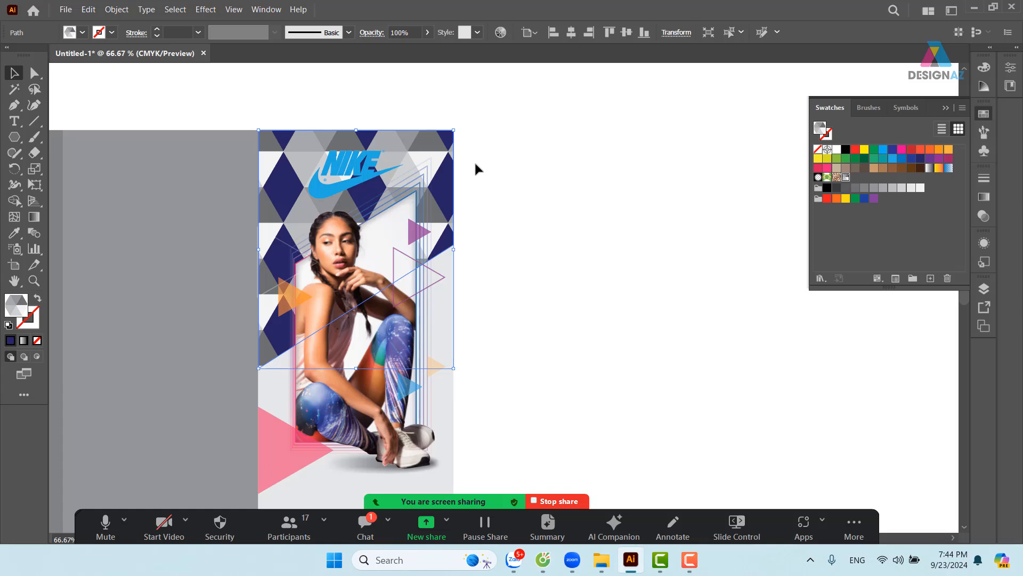
Move the pattern-filled copy horizontally off the panel onto the blank canvas to its right
drag(430, 148, 717, 148)
scroll(666, 256, right, 3)
scroll(666, 255, down, 1)
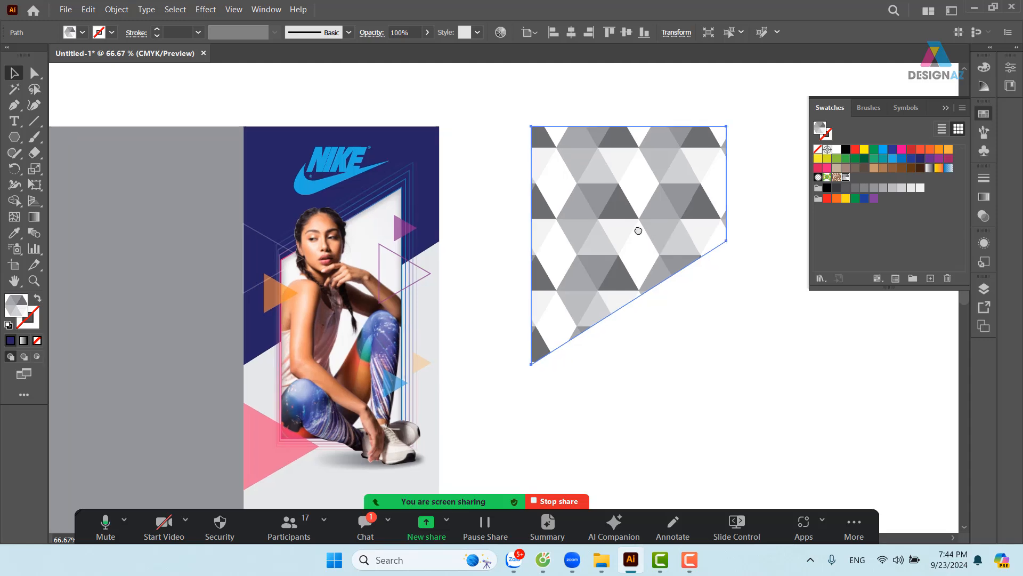
click(686, 287)
Edit New Pattern Swatch 1 to use the Hex by Column tile type, and exit pattern editing
click(629, 235)
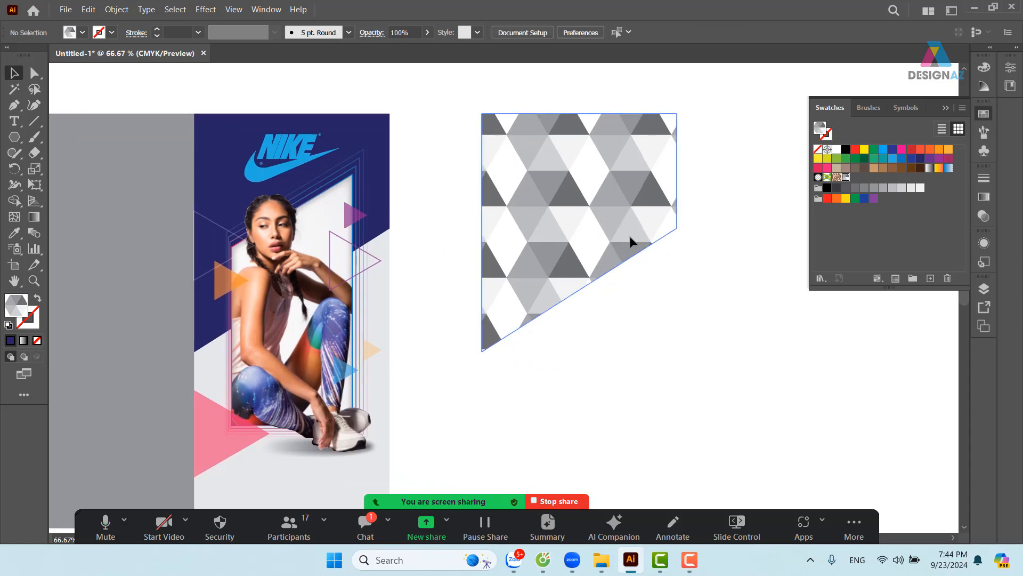
double_click(846, 178)
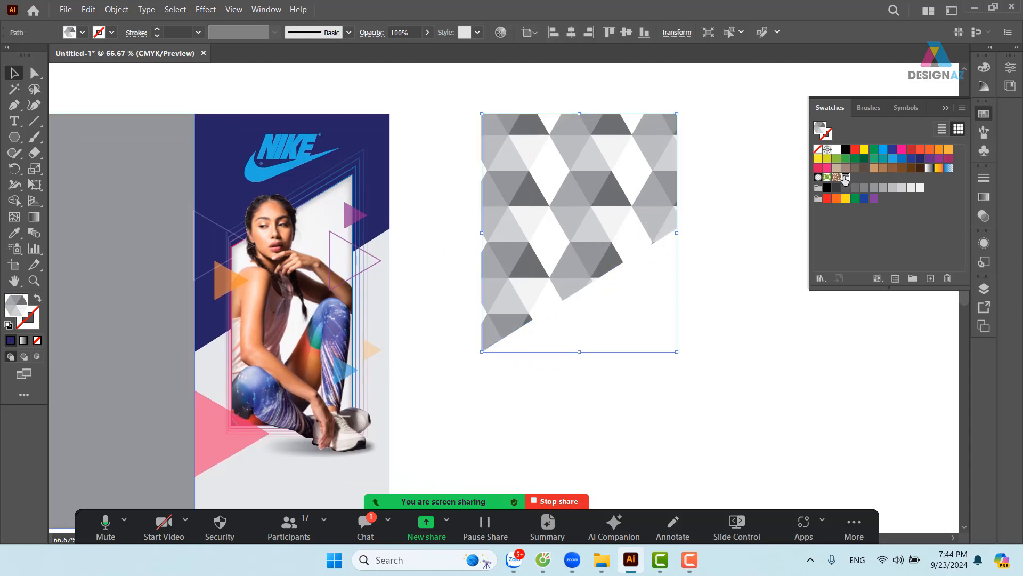
click(155, 182)
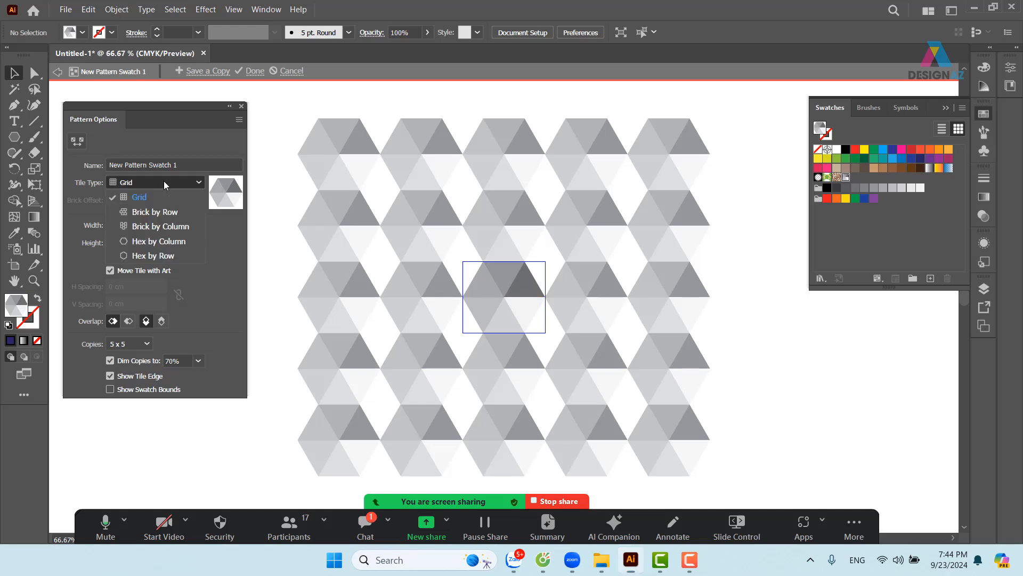
click(153, 246)
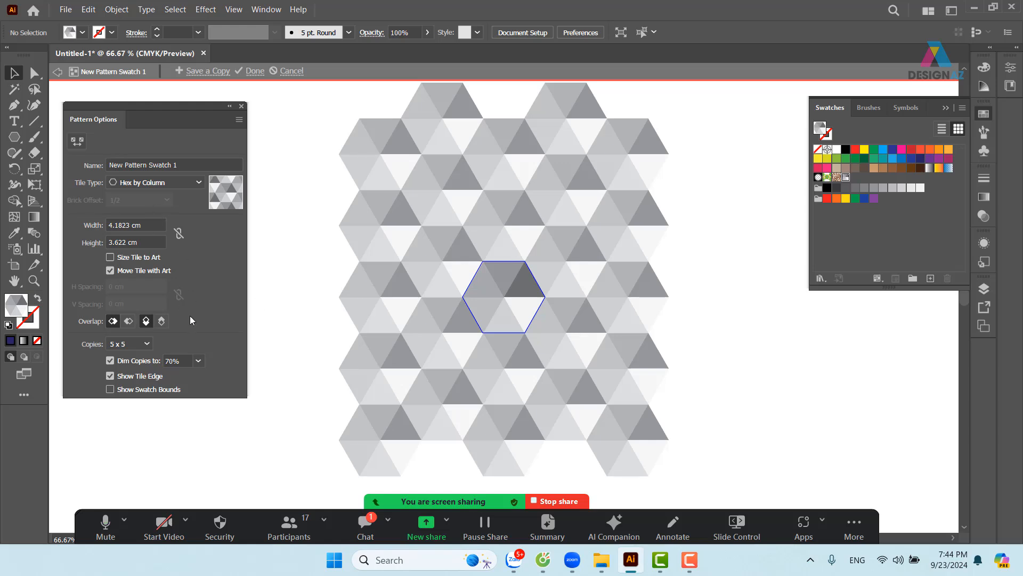
click(242, 108)
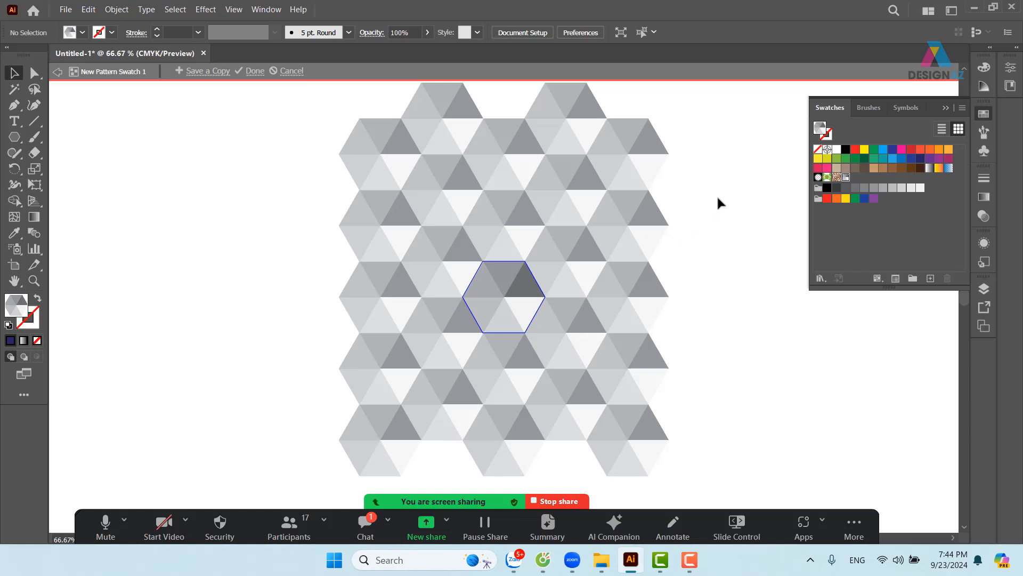
key(Escape)
Shift only the pattern inside the slanted shape 14.8 cm horizontally and 0 cm vertically, with Transform Objects off and Transform Patterns on
click(622, 230)
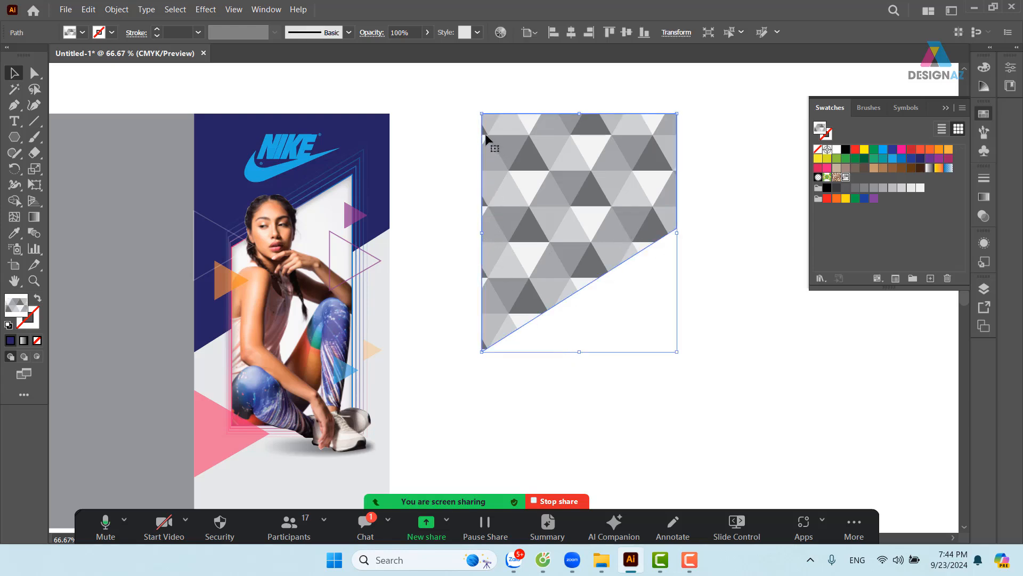
double_click(14, 73)
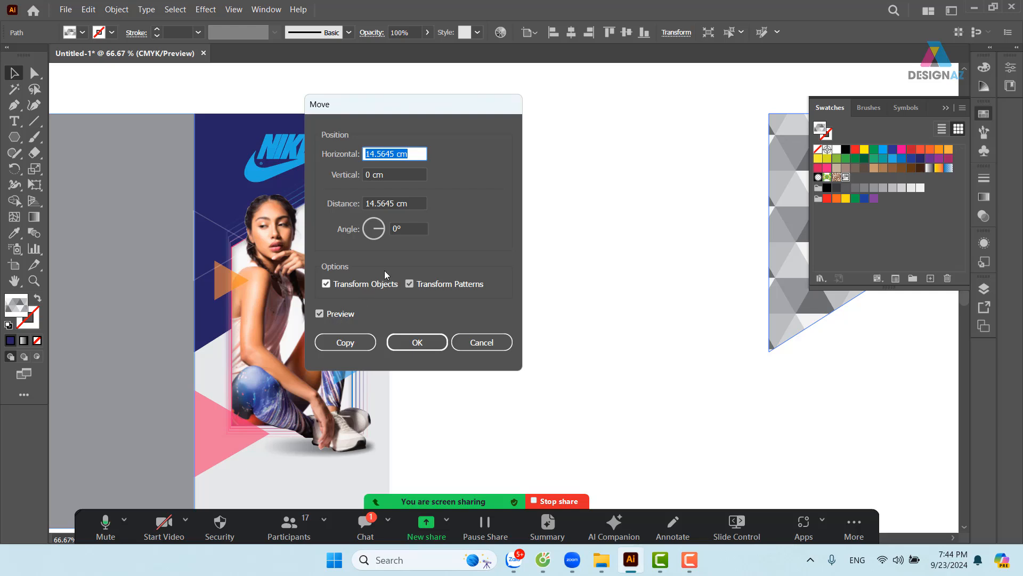
click(326, 283)
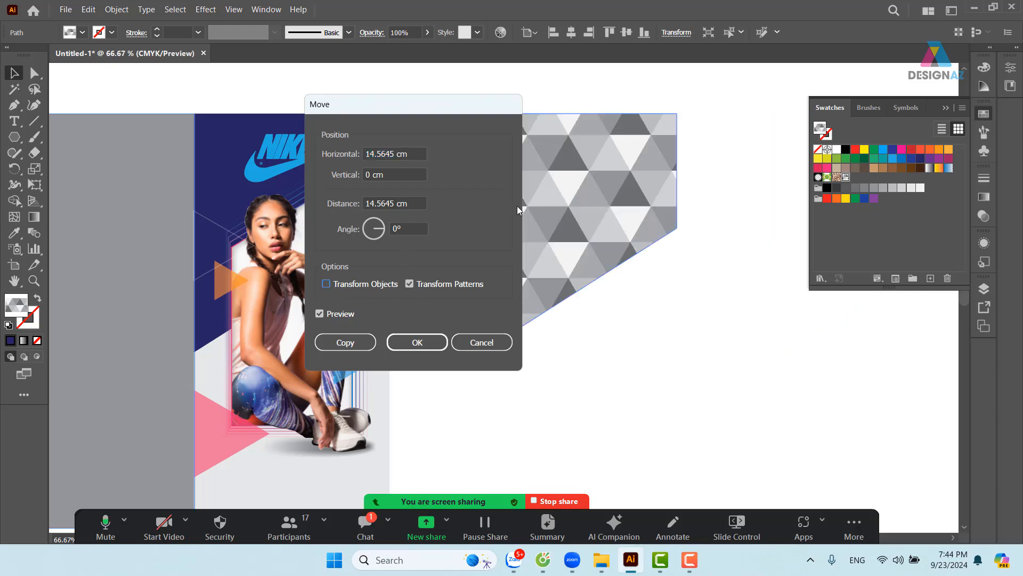
drag(436, 107, 298, 114)
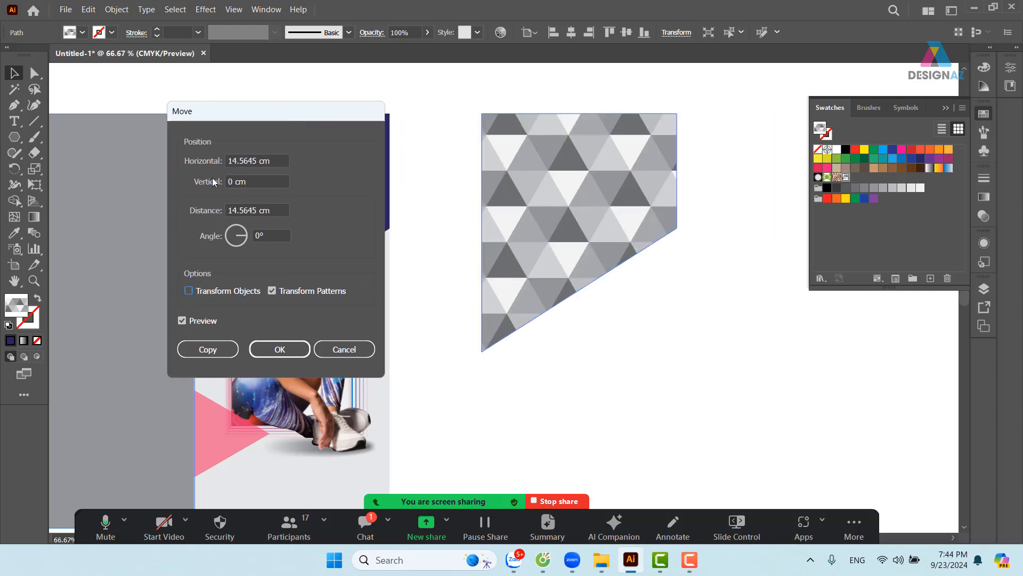
click(279, 160)
scroll(279, 160, up, 3)
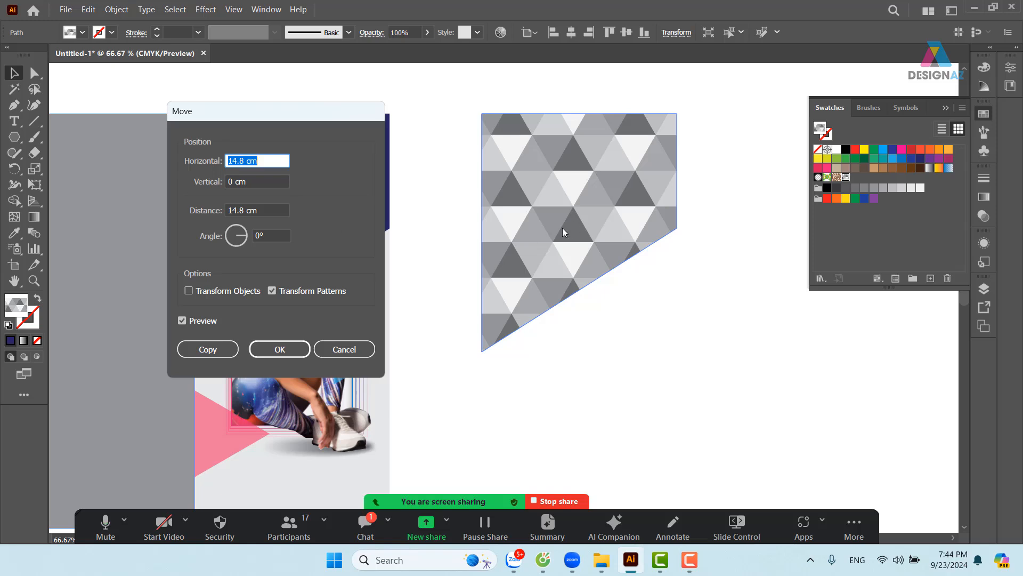
click(290, 353)
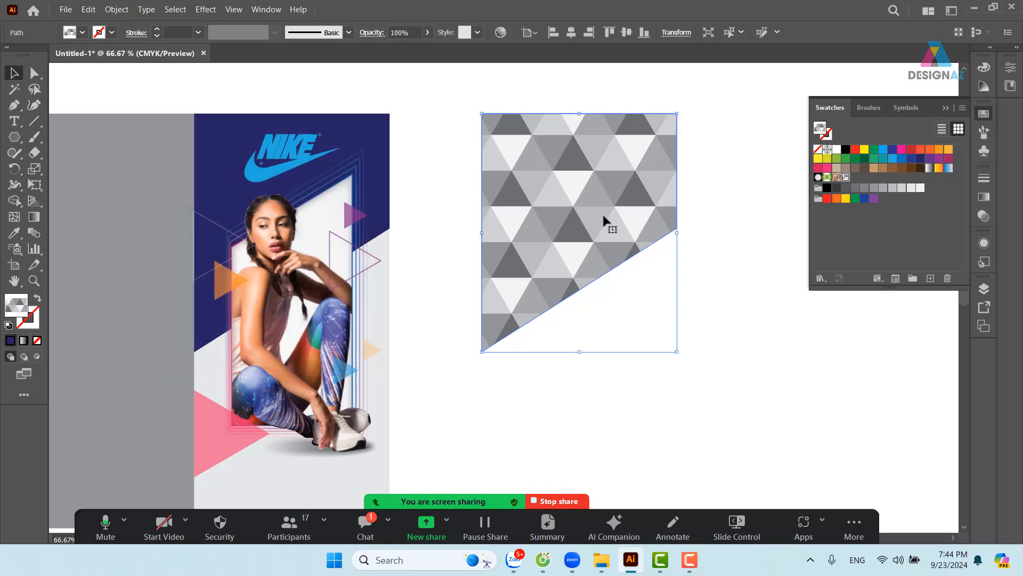
Duplicate the pattern-filled slanted shape, placing the copy diagonally below and to the right of the original
click(721, 253)
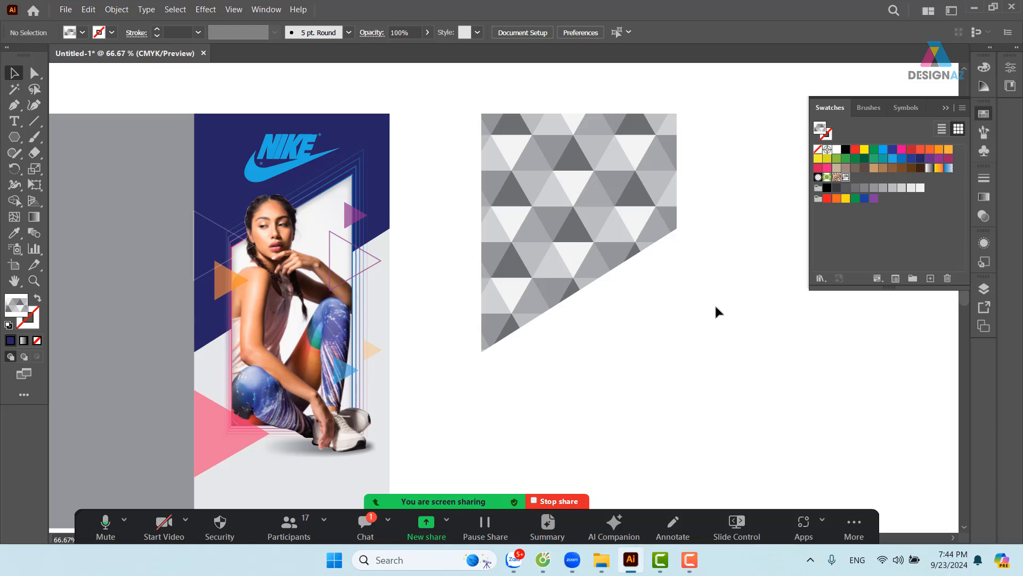
click(622, 226)
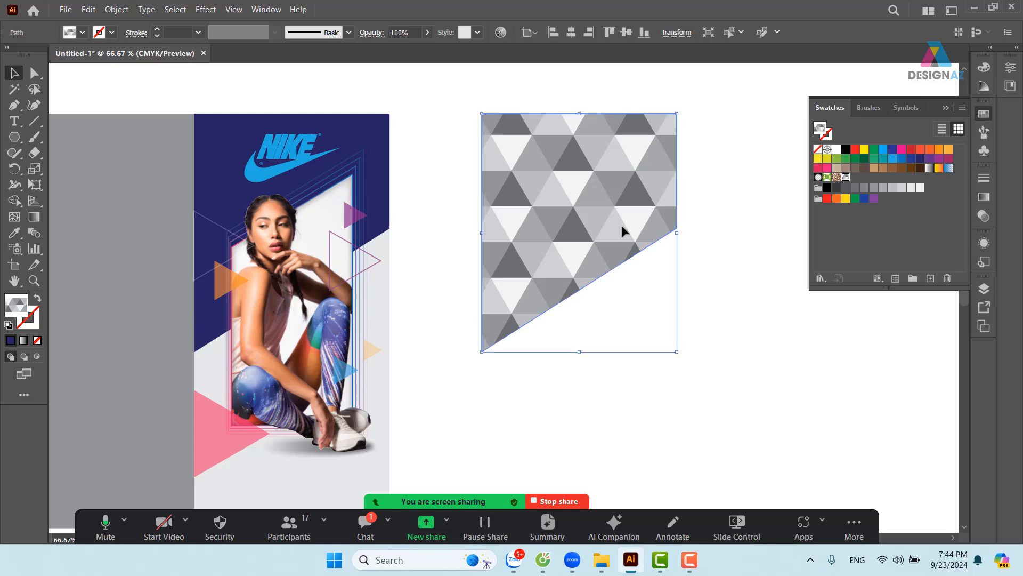
key(ctrl)
drag(564, 215, 670, 291)
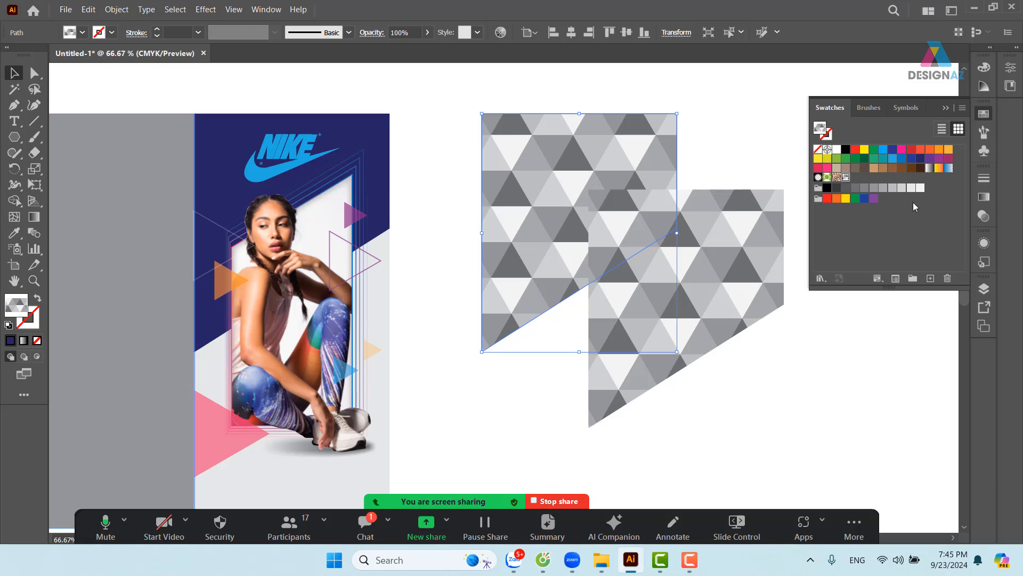
Fill the original slanted shape with a linear gradient running from light blue at the start to pink at the end
click(929, 169)
click(984, 198)
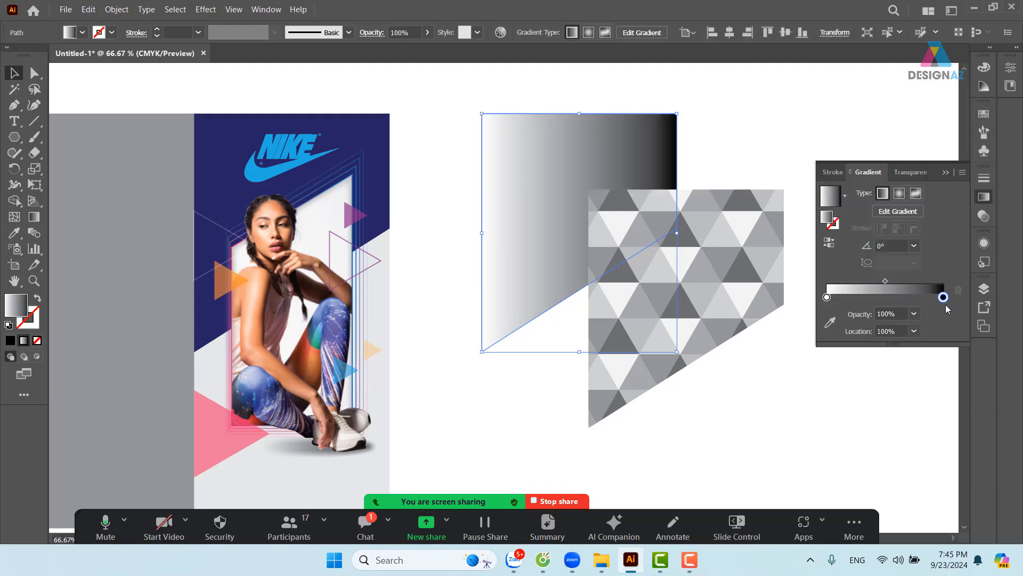
double_click(944, 297)
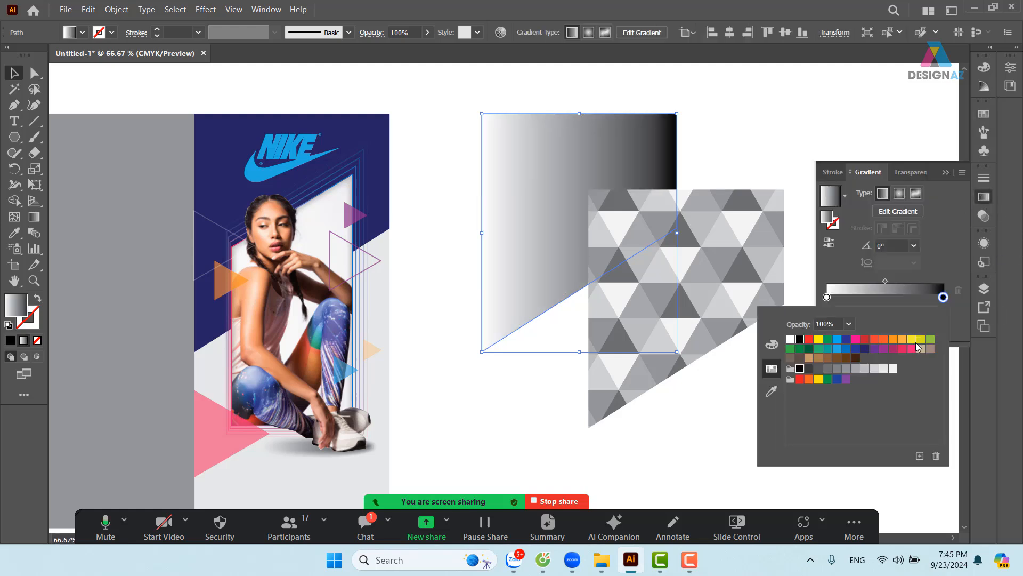
click(913, 348)
click(828, 298)
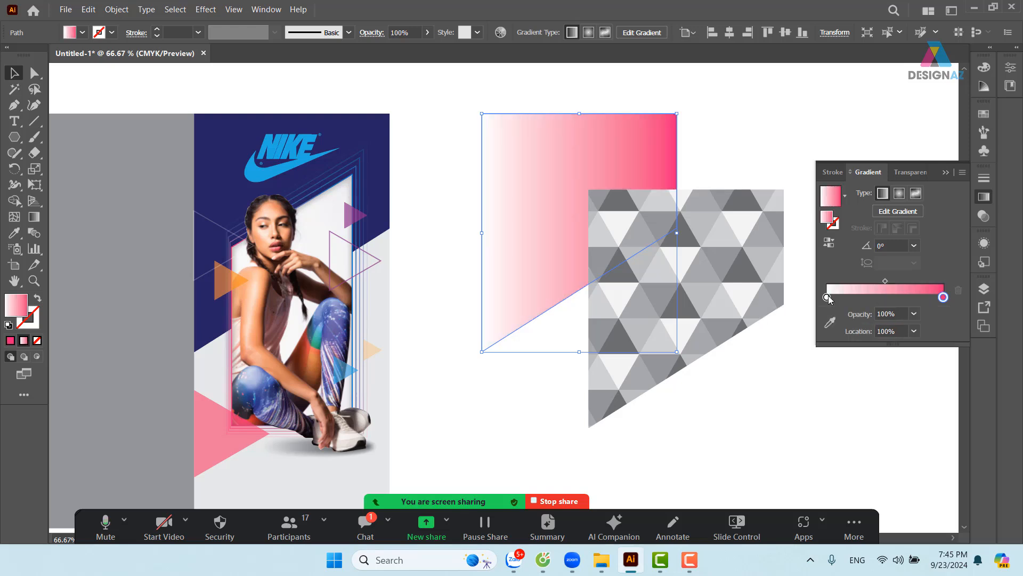
double_click(828, 297)
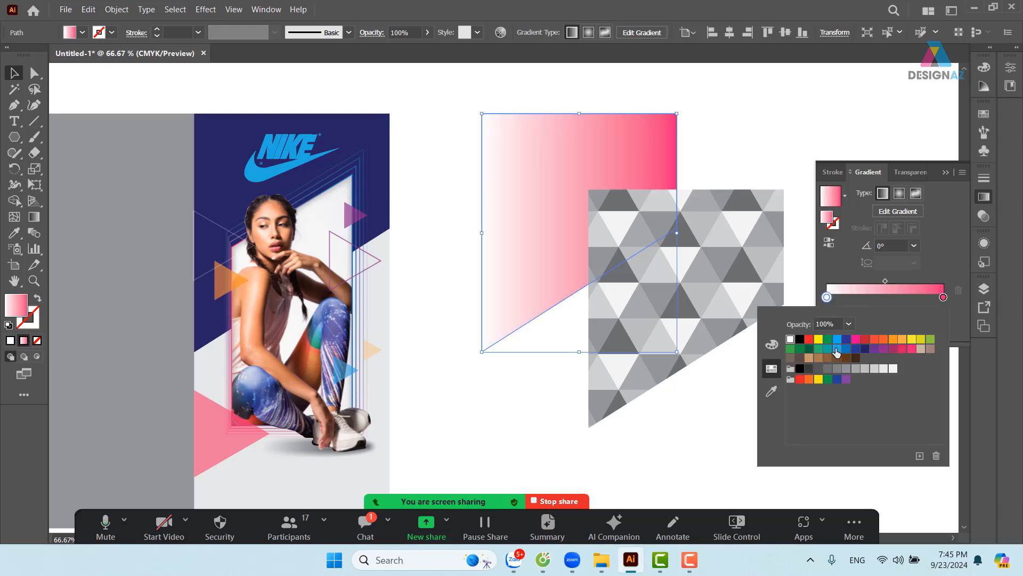
click(836, 349)
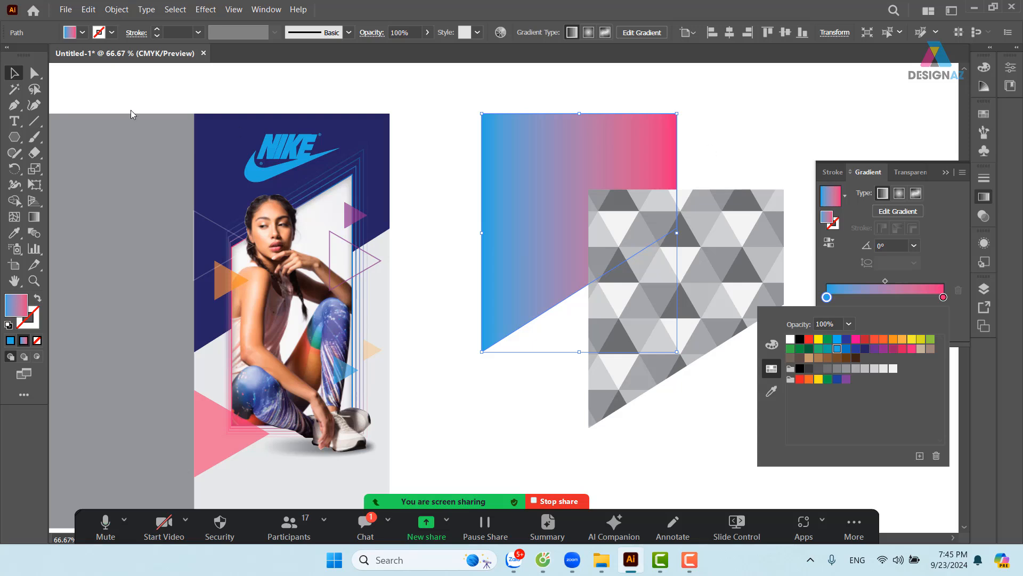
click(756, 159)
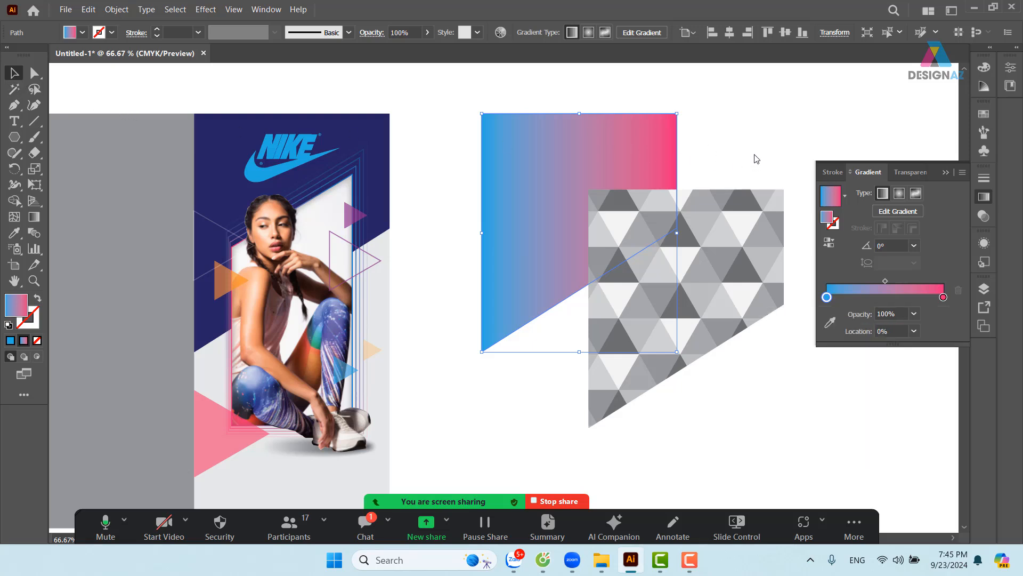
Move the pattern copy over the gradient shape and align both by horizontal centres and top edges
drag(731, 258, 630, 208)
shift+click(634, 123)
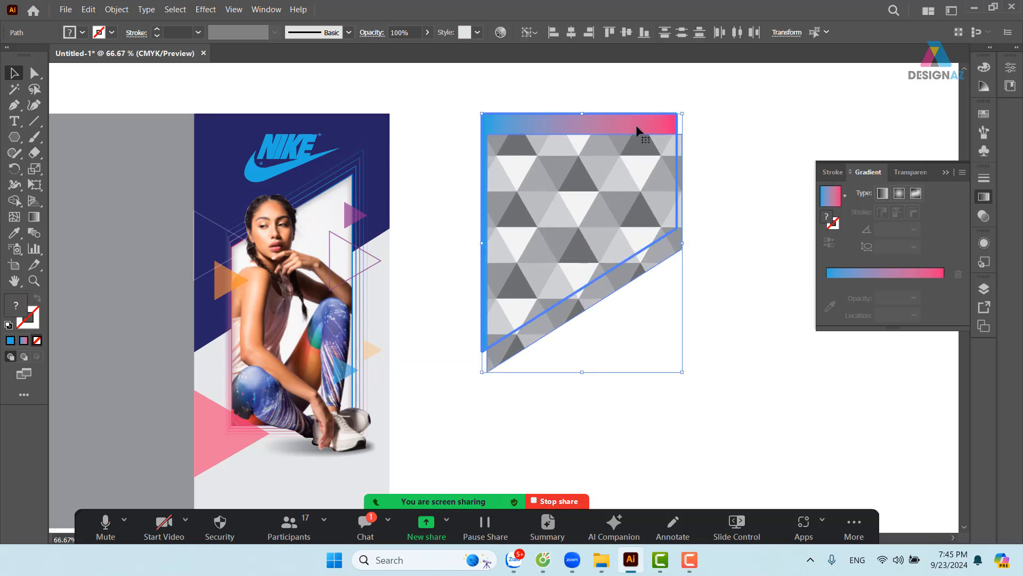
click(570, 37)
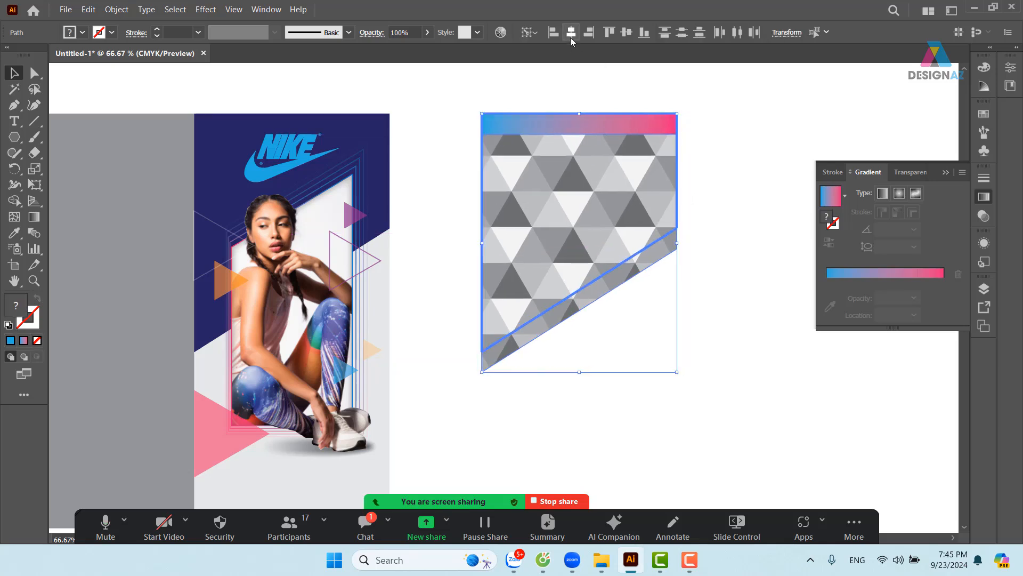
click(611, 32)
click(716, 135)
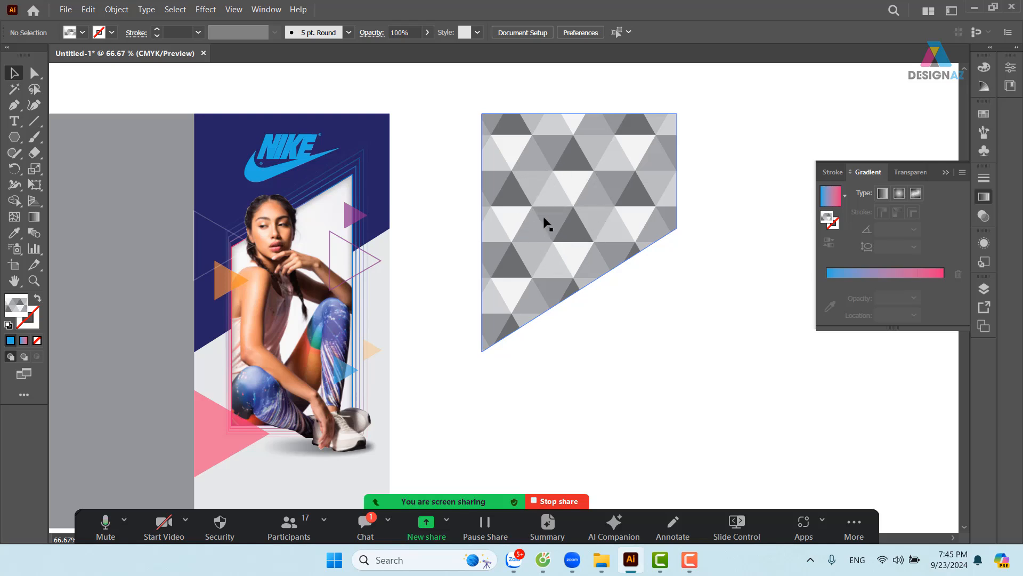
Move the large pink triangle on the brochure panel straight up so it overlaps the slanted edge of the navy background
click(945, 173)
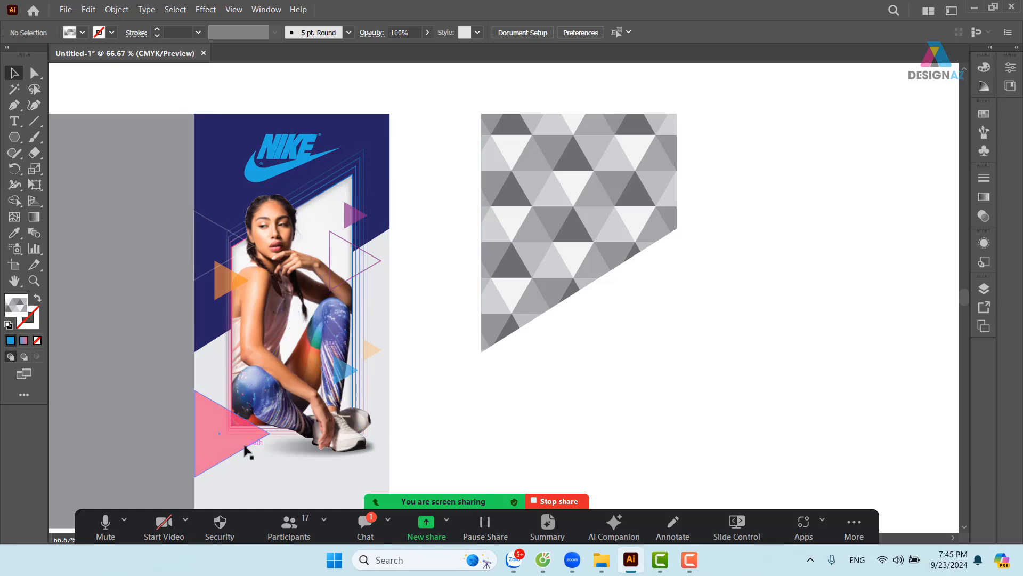
drag(244, 447, 218, 362)
key(ctrl+shift+a)
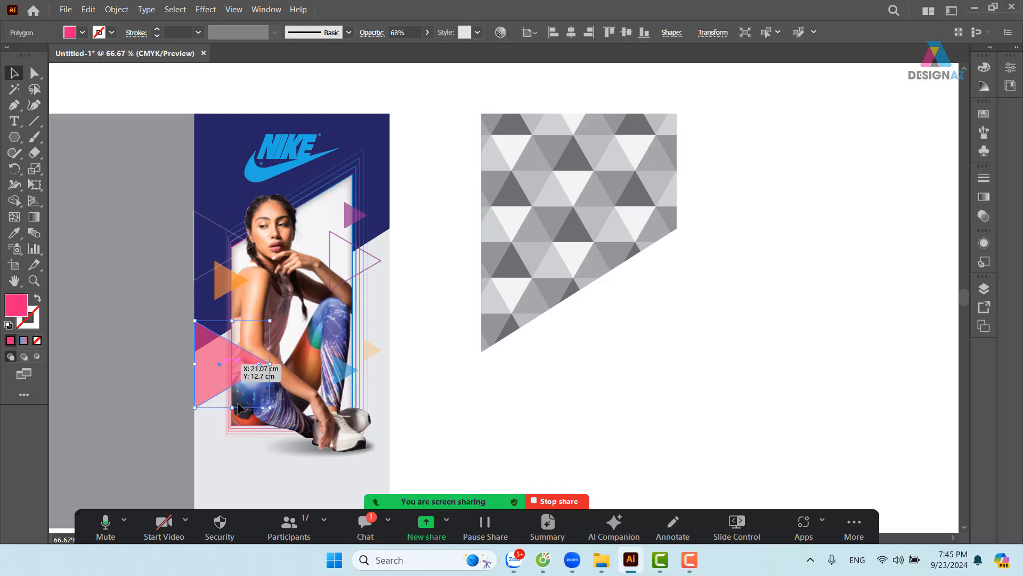
click(670, 414)
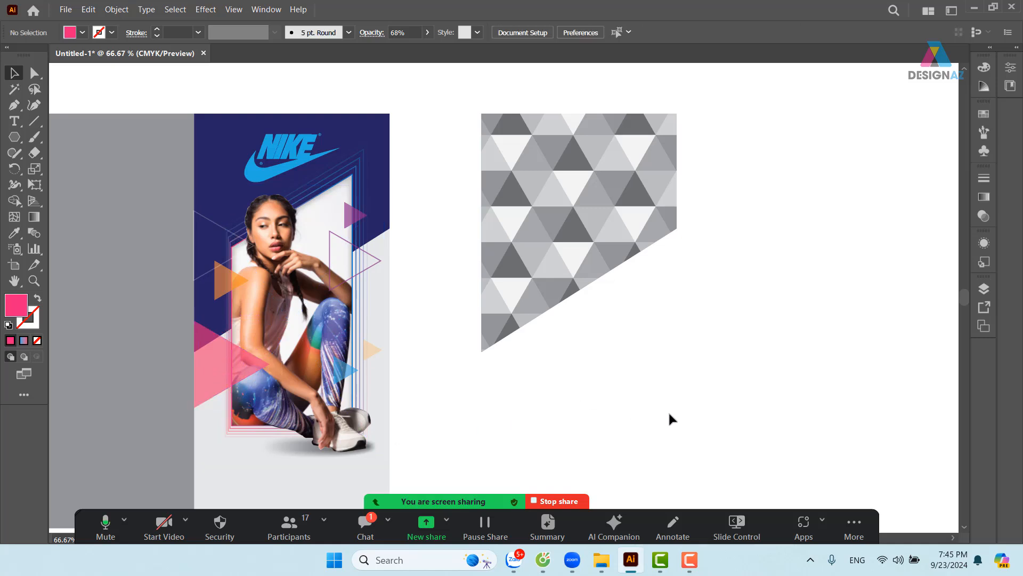
Cut the pattern-filled shape lying on top of the gradient shape to the clipboard
click(623, 208)
click(89, 9)
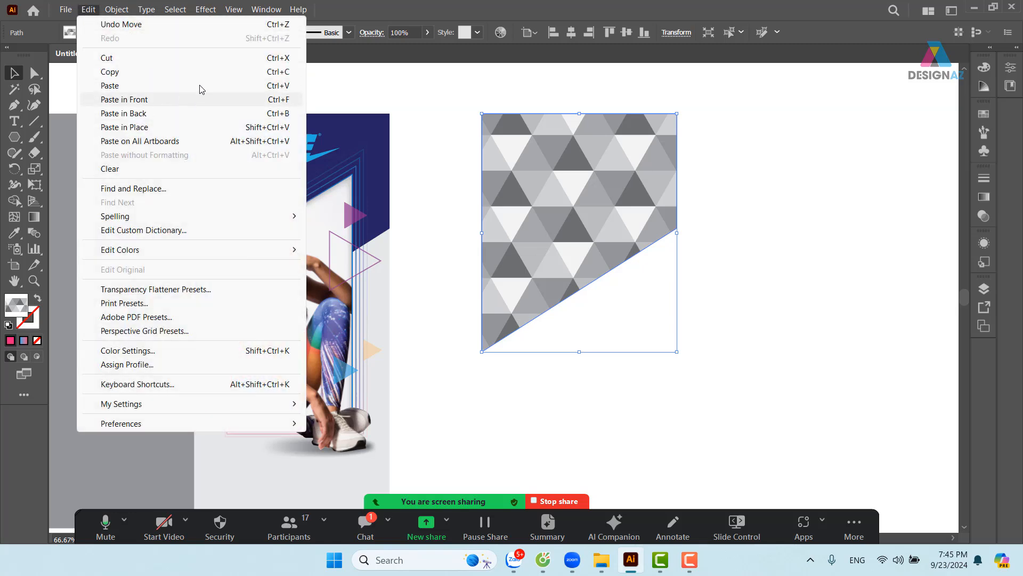
click(228, 59)
Redirect the shape's gradient diagonally, with blue at the upper-left corner and pink towards the slanted edge
click(628, 205)
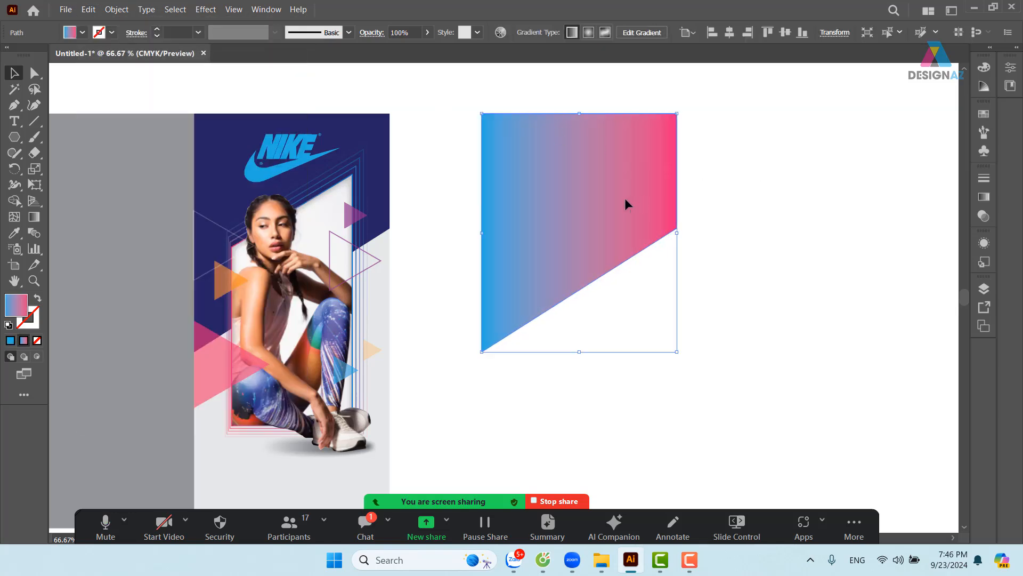
key(g)
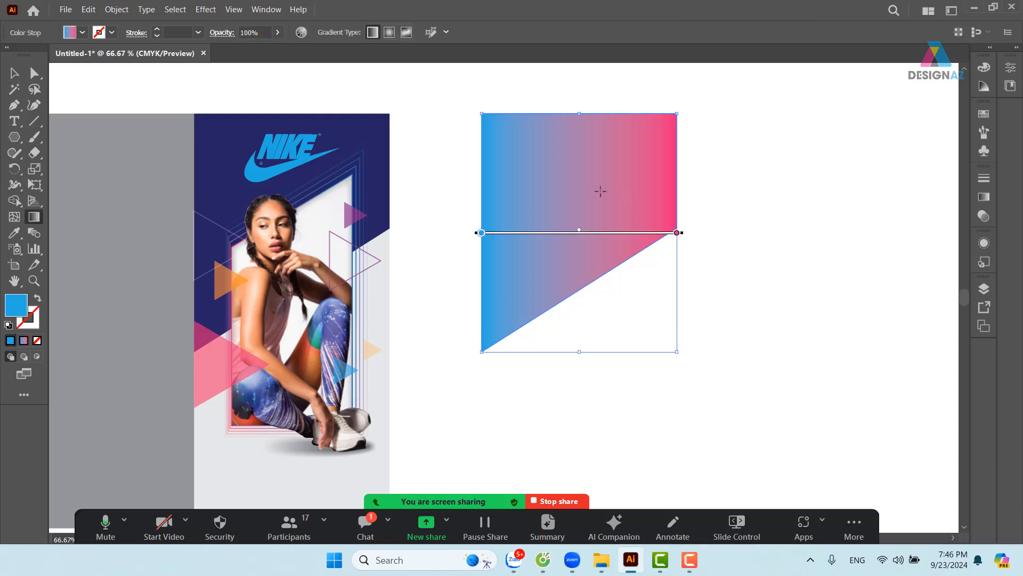
drag(483, 112, 637, 259)
click(14, 73)
click(730, 212)
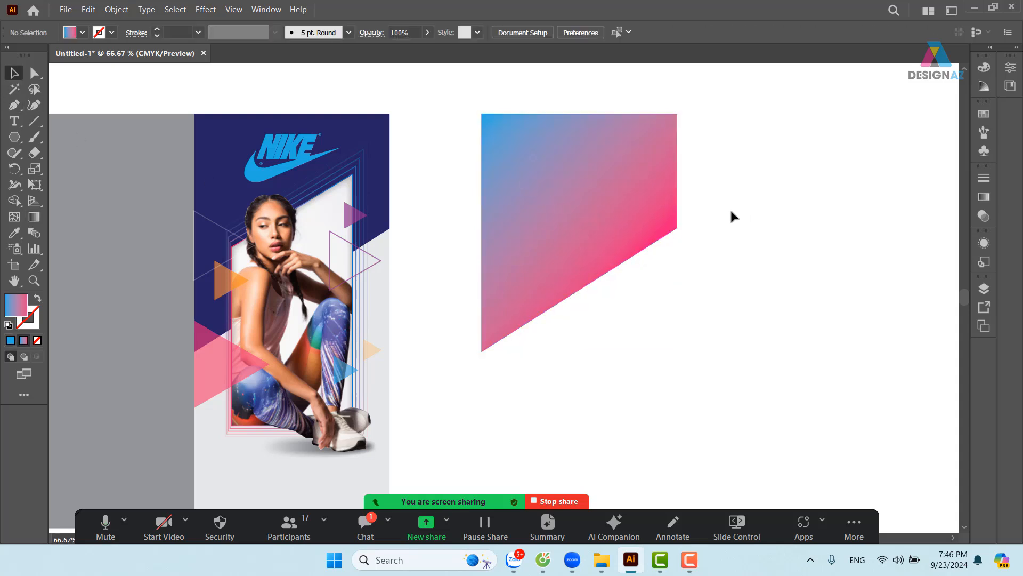
Add an opacity mask to the gradient shape with Clip off, and paste the cut pattern in front inside the mask
click(612, 201)
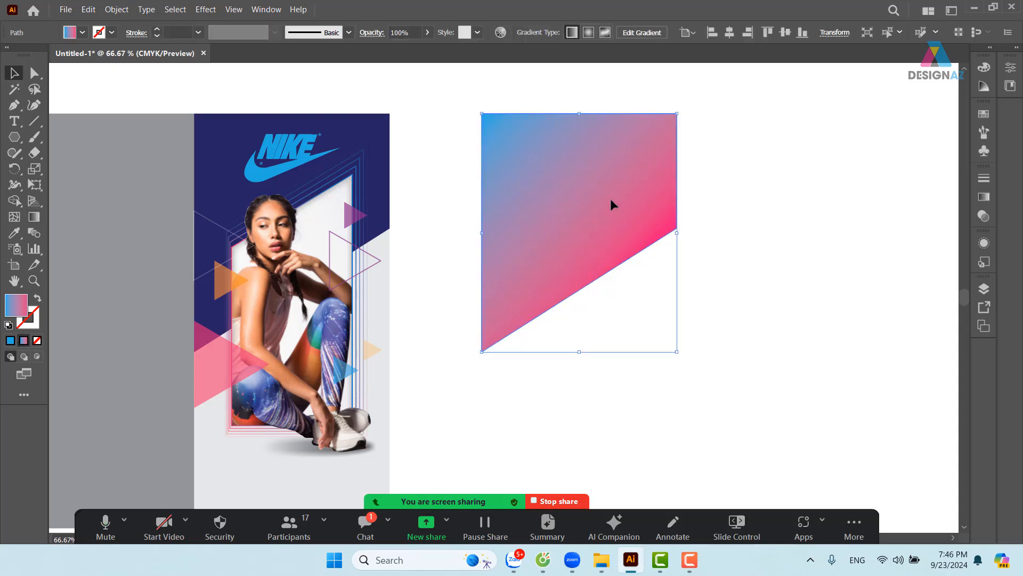
click(984, 216)
click(888, 229)
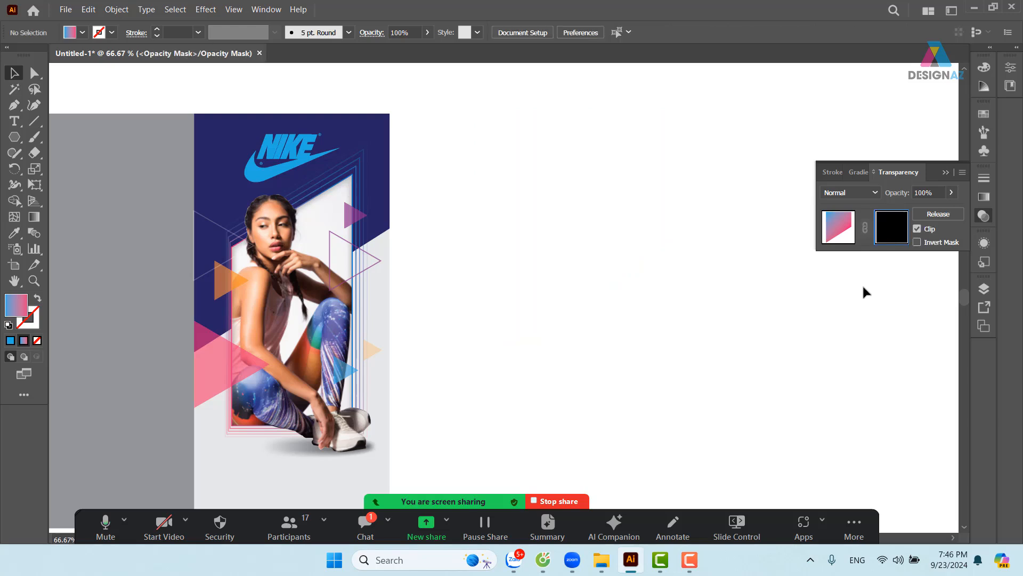
click(917, 229)
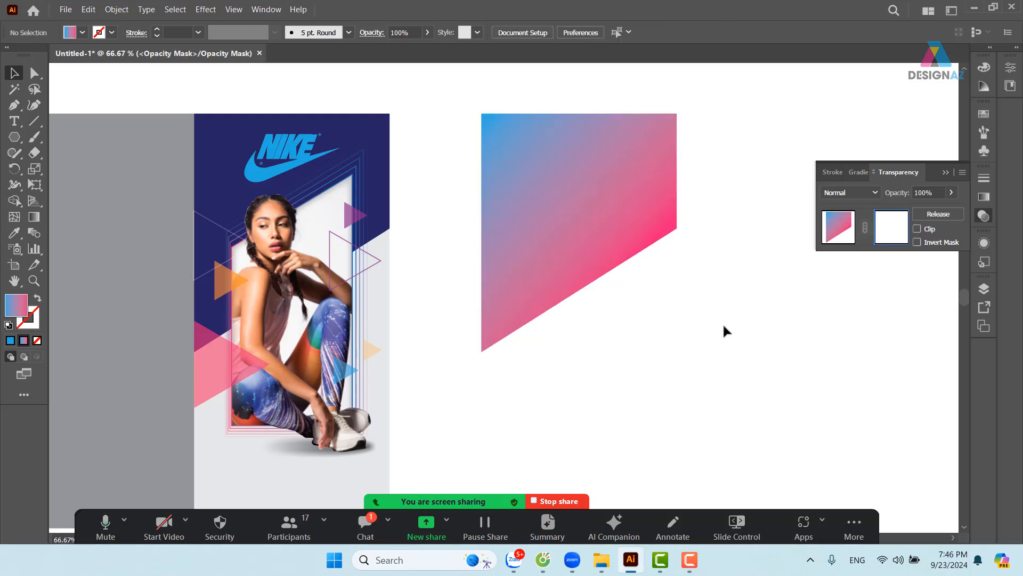
key(ctrl+f)
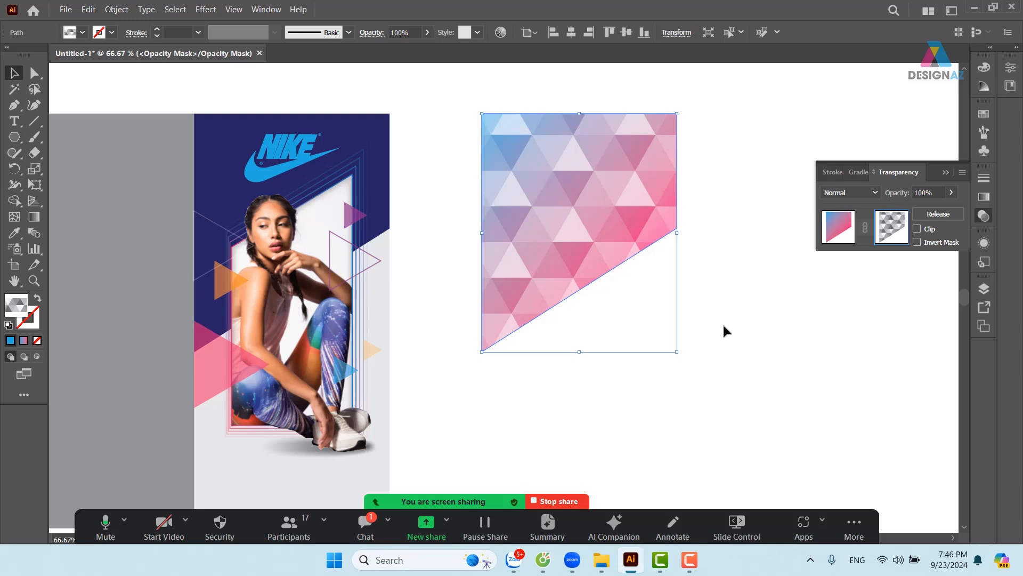
Exit mask editing and move the masked gradient shape onto the panel, exactly covering the navy slanted background
click(841, 233)
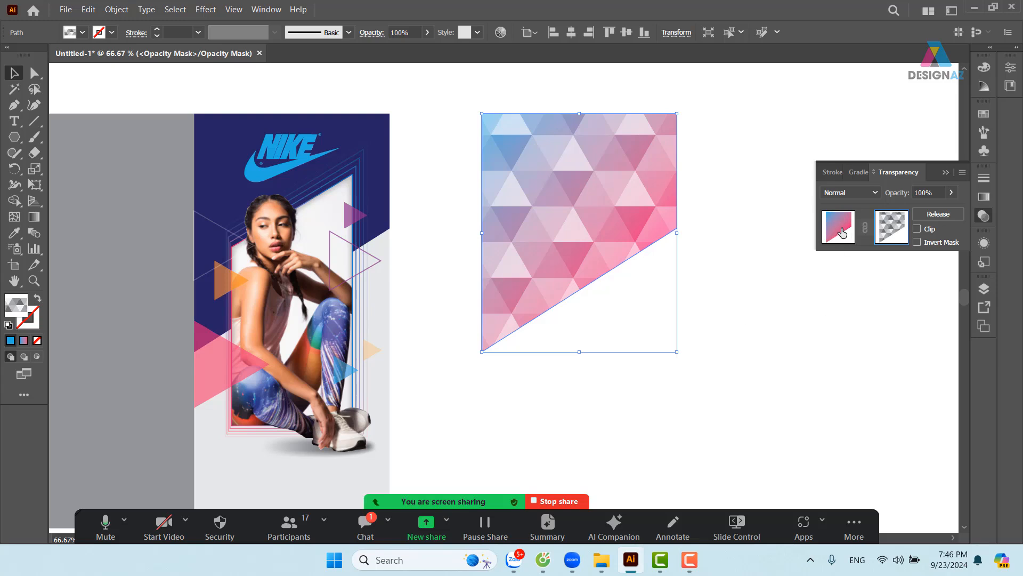
click(740, 262)
drag(635, 222, 346, 218)
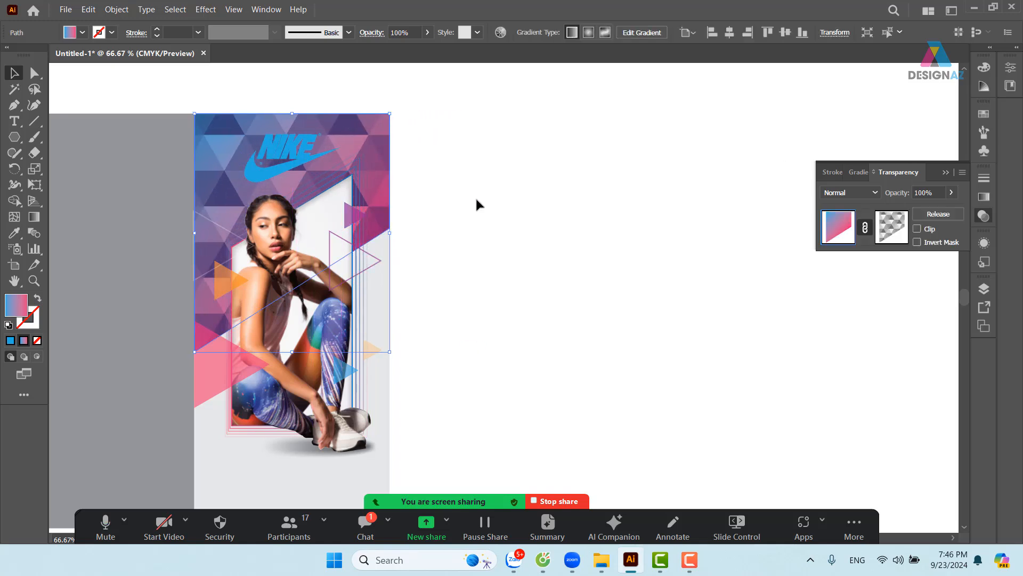
click(476, 198)
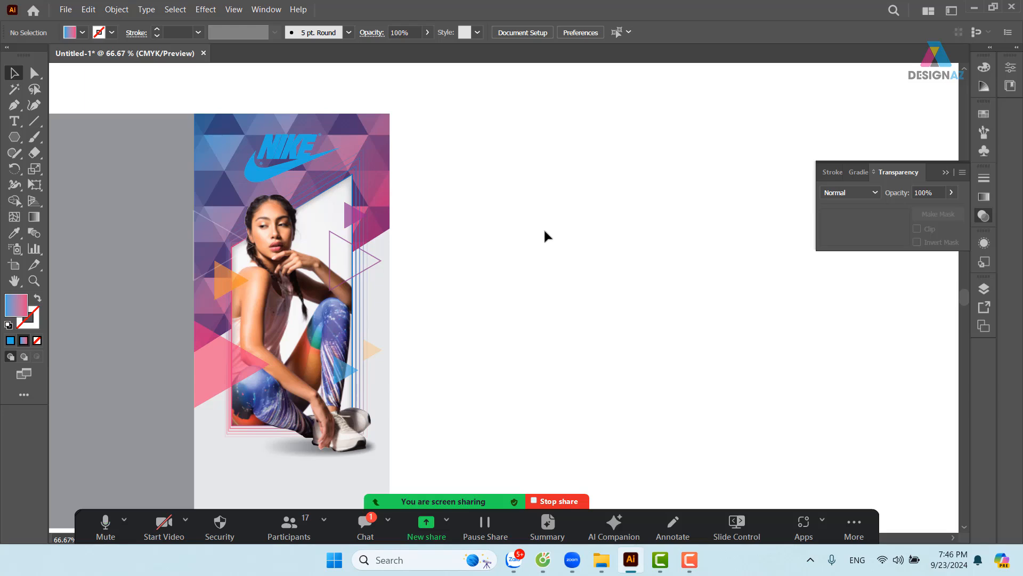
Rotate the small solid purple triangle to point downward and move it slightly left over the photo frame's upper-right area
key(ctrl+plus)
drag(364, 217, 624, 231)
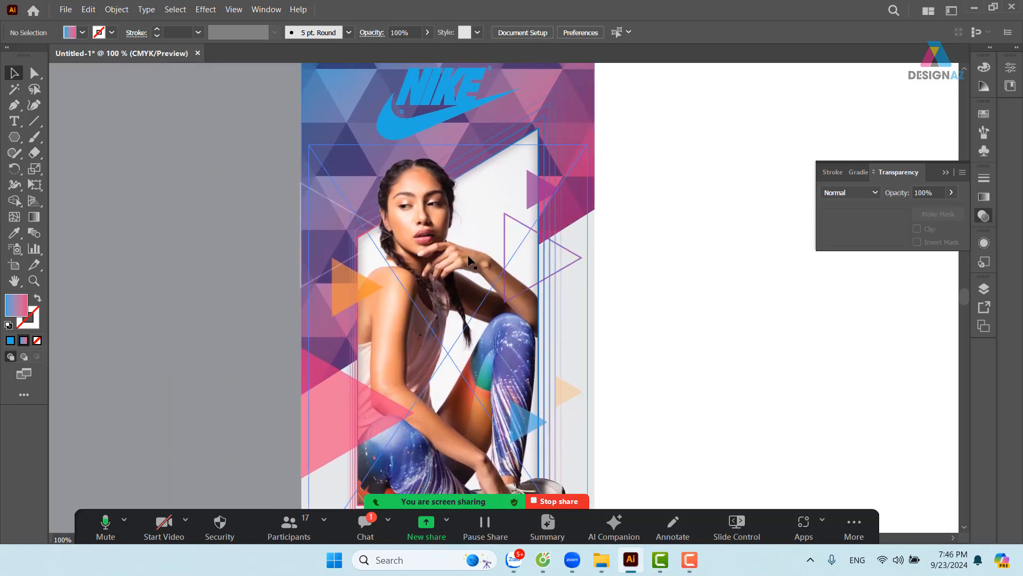
click(536, 190)
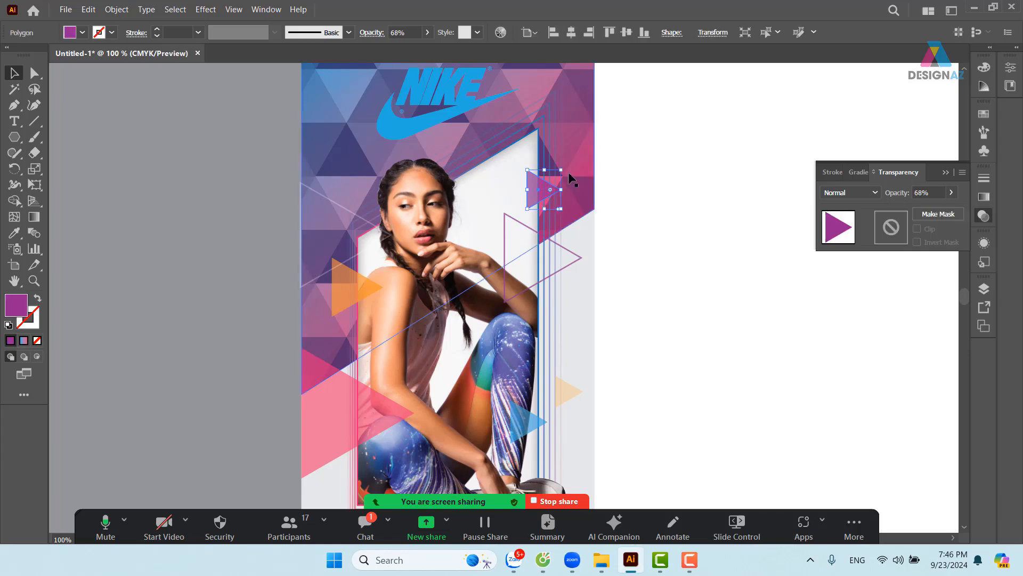
drag(565, 169, 575, 229)
click(711, 221)
mouse_move(542, 197)
mouse_down()
mouse_move(517, 208)
mouse_move(564, 182)
mouse_move(524, 204)
mouse_up()
Fill the downward-pointing triangle with pink and set its opacity to 100%
click(985, 114)
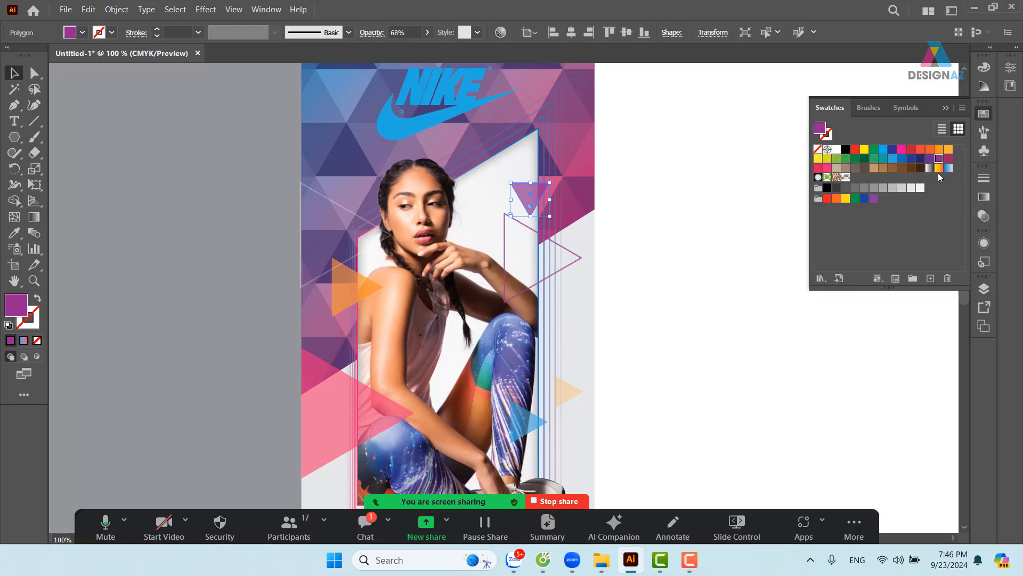
click(827, 168)
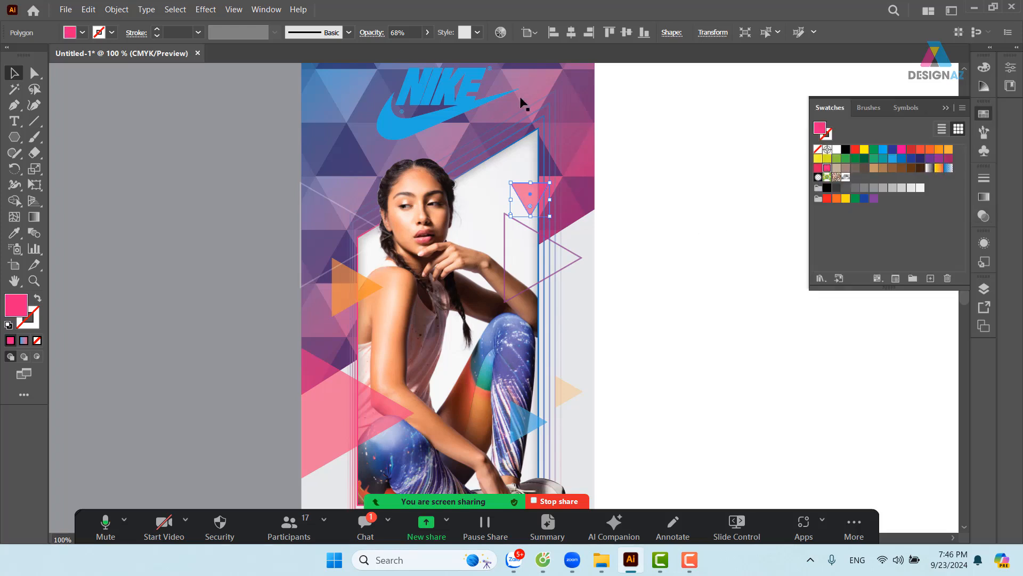
click(410, 33)
text(100)
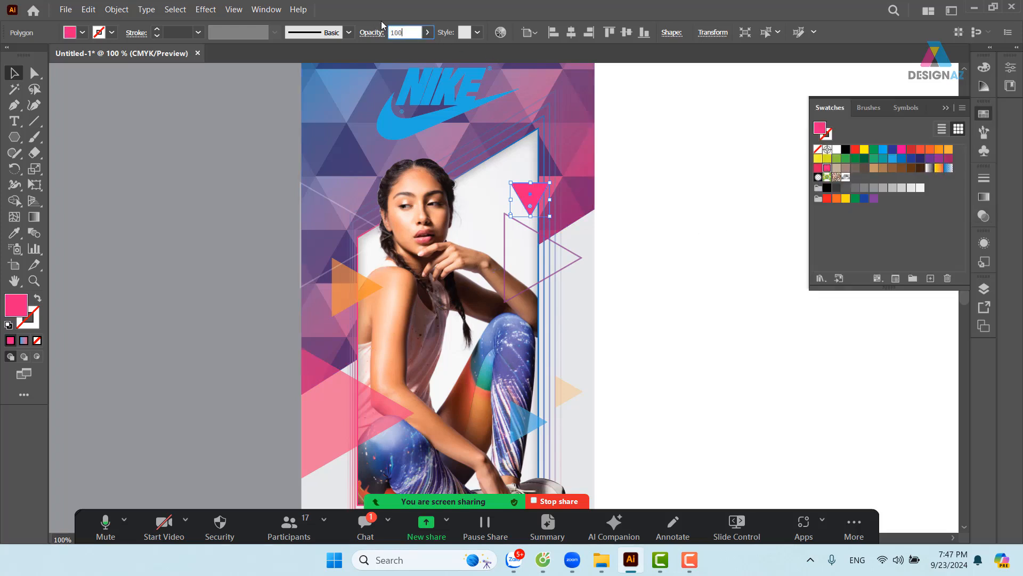
click(680, 199)
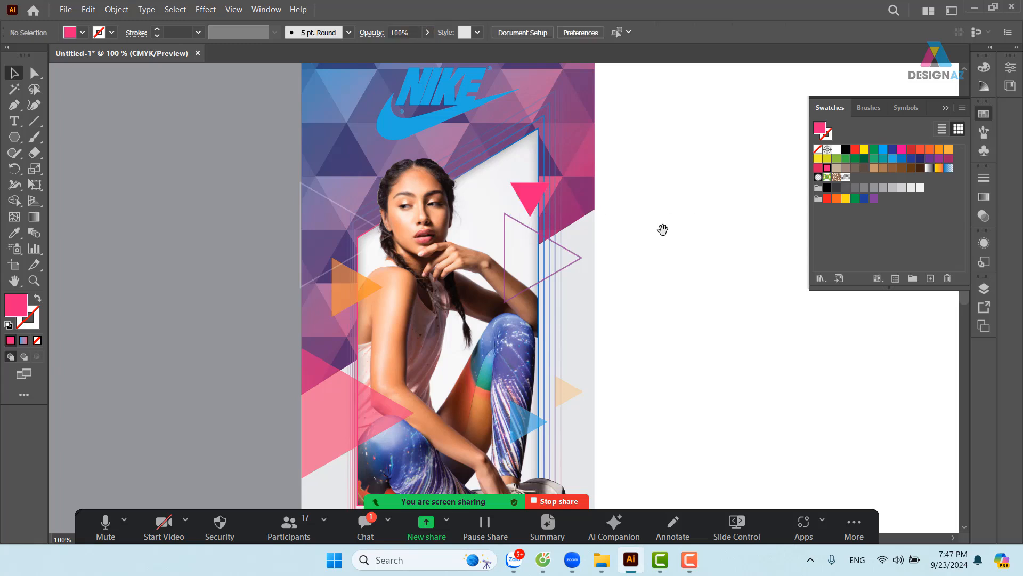
Try rotating the orange triangle to point downward and moving it up beside the model's neck
drag(663, 228, 678, 201)
click(372, 269)
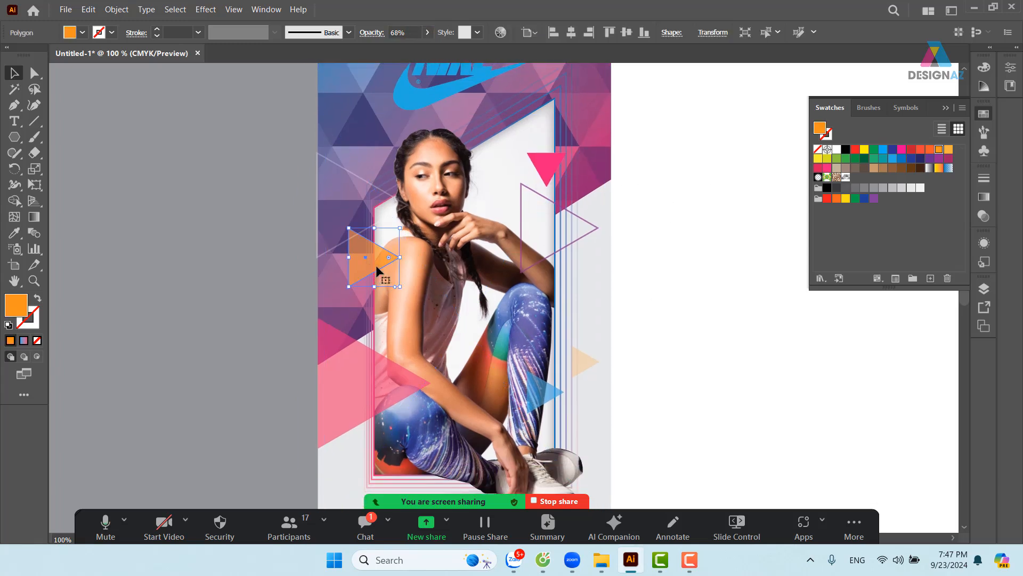
drag(405, 227, 398, 292)
drag(372, 260, 366, 203)
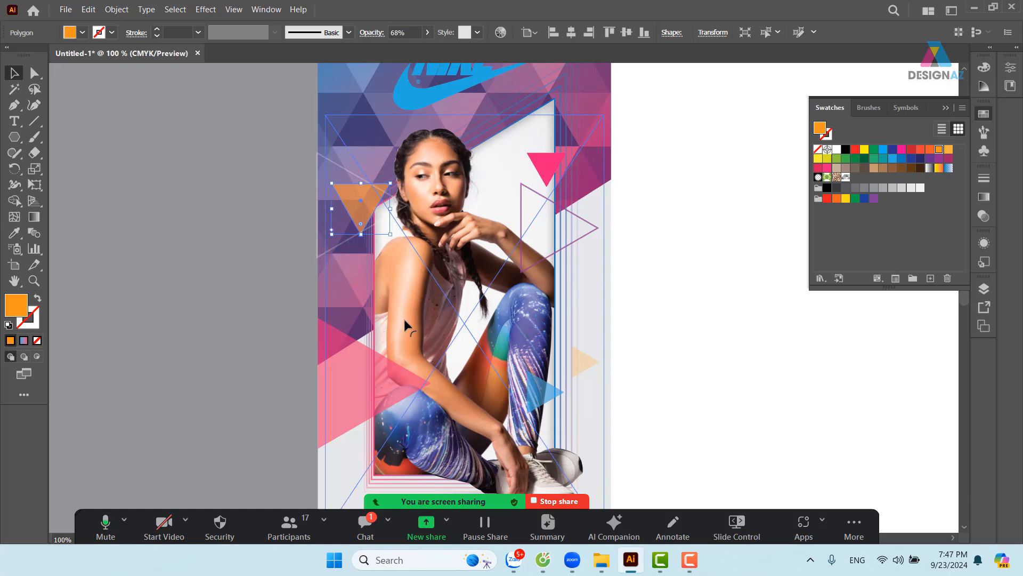
Undo the orange triangle's move and rotation, and the pink triangle's opacity change
key(ctrl+z)
key(ctrl+z)
key(ctrl+z)
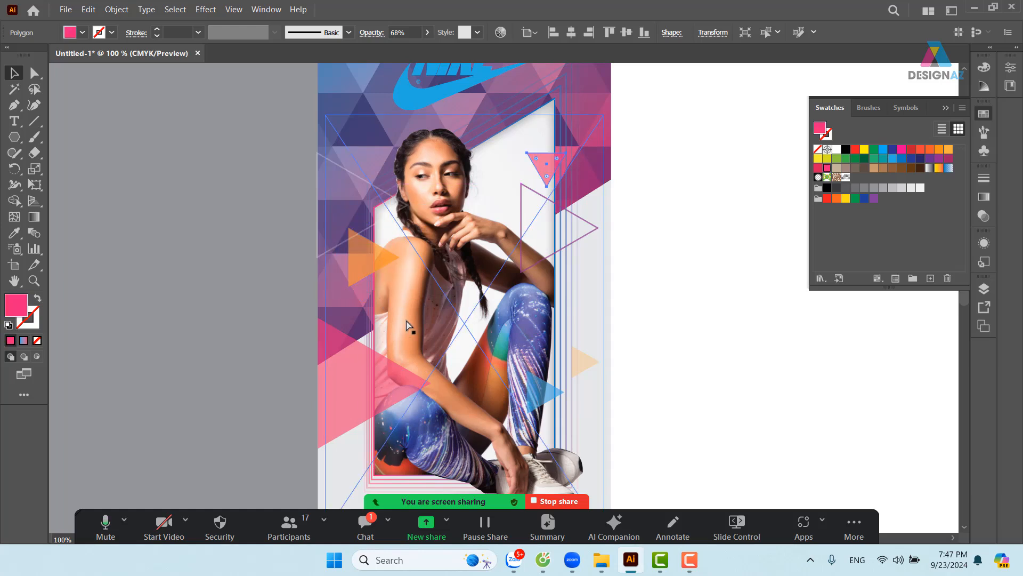
Undo the small triangle's pink fill and rotation and the placement of the patterned gradient overlay on the panel
key(ctrl+z)
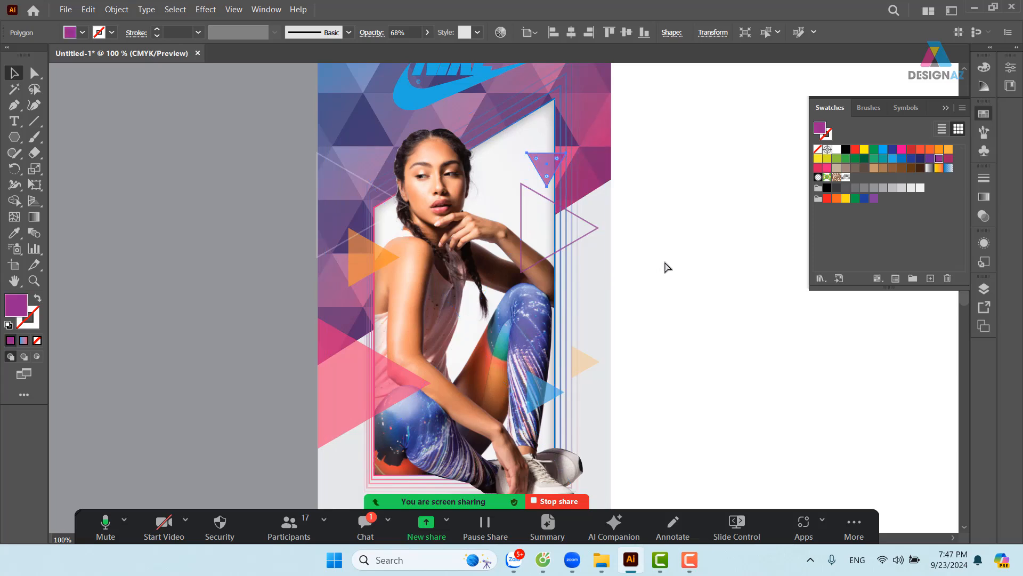
key(ctrl+z)
key(ctrl+z)
key(ctrl+z)
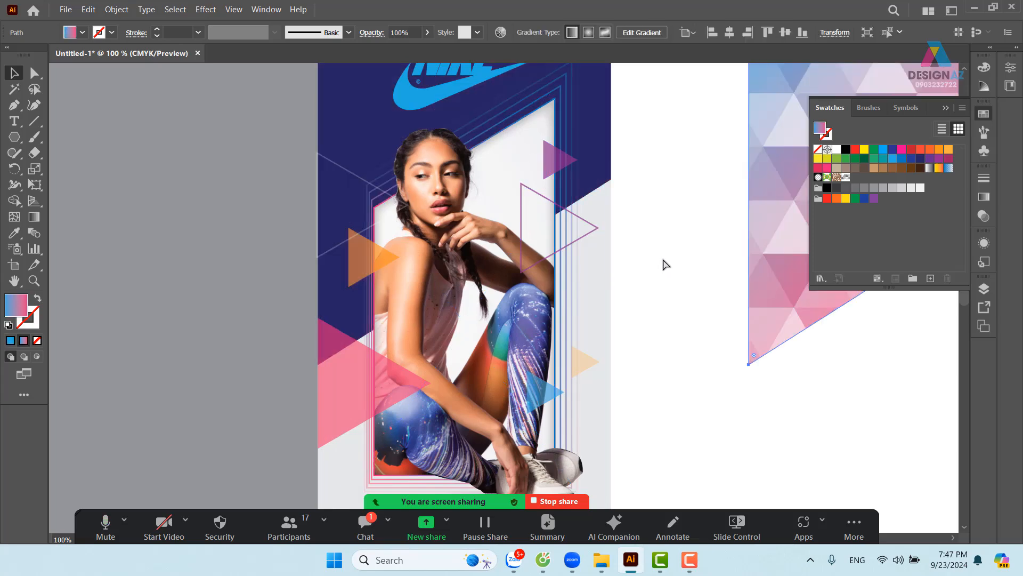
drag(689, 270, 544, 317)
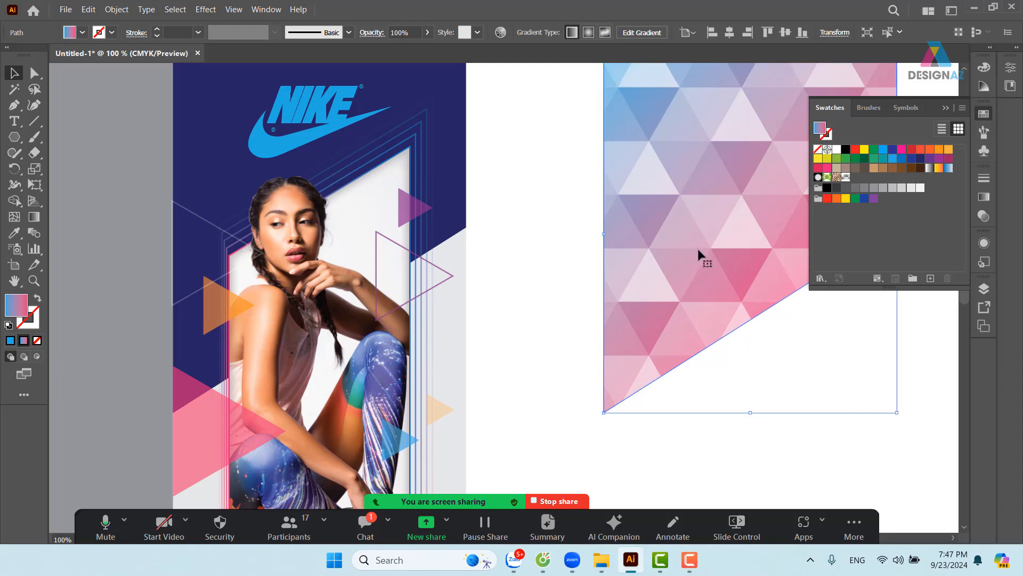
In the gradient shape's opacity mask, rotate only the faceted pattern fill by 30°, leaving the object itself untransformed
click(986, 215)
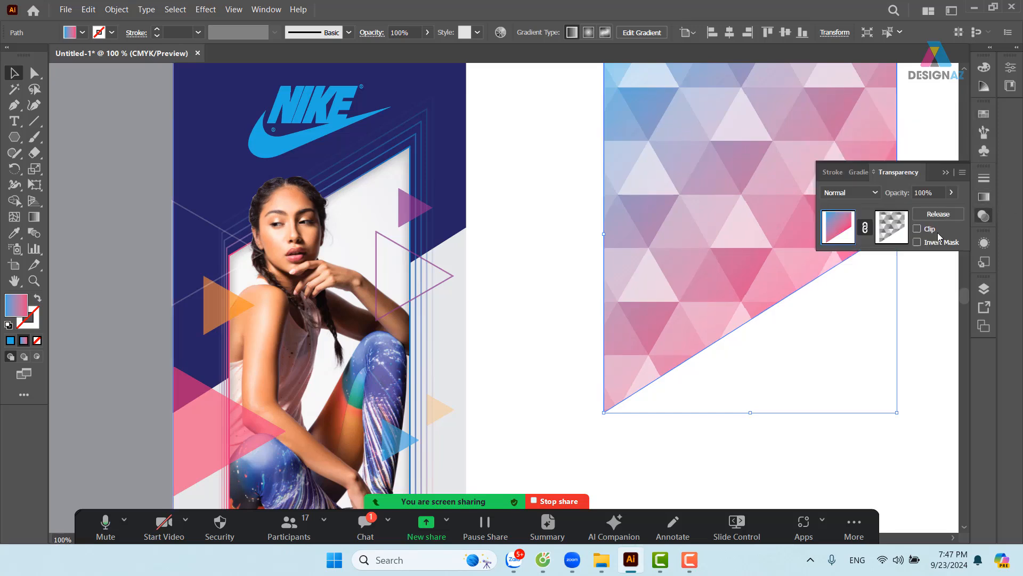
click(892, 226)
drag(729, 266, 575, 297)
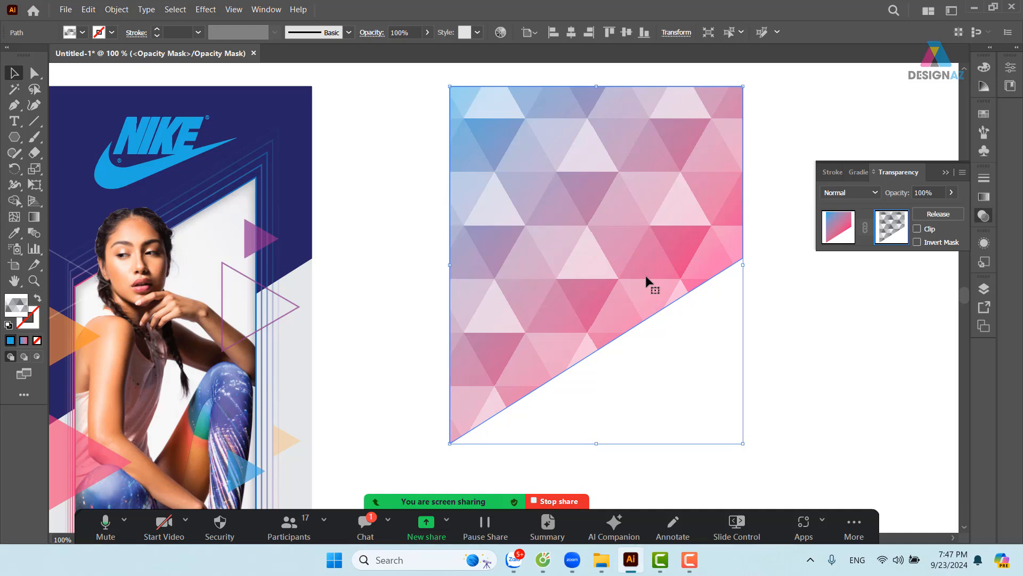
key(r)
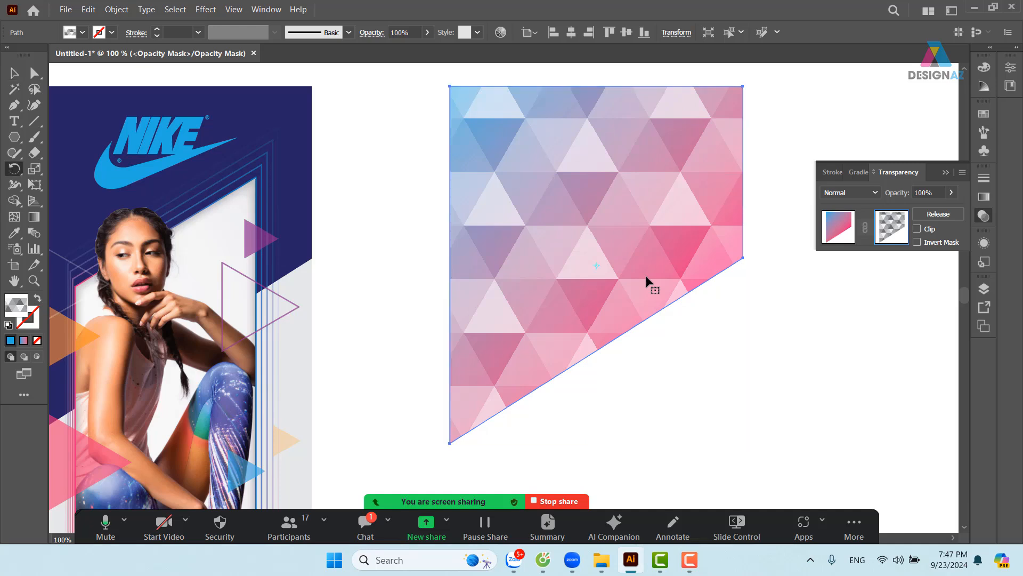
double_click(14, 170)
drag(650, 102, 413, 93)
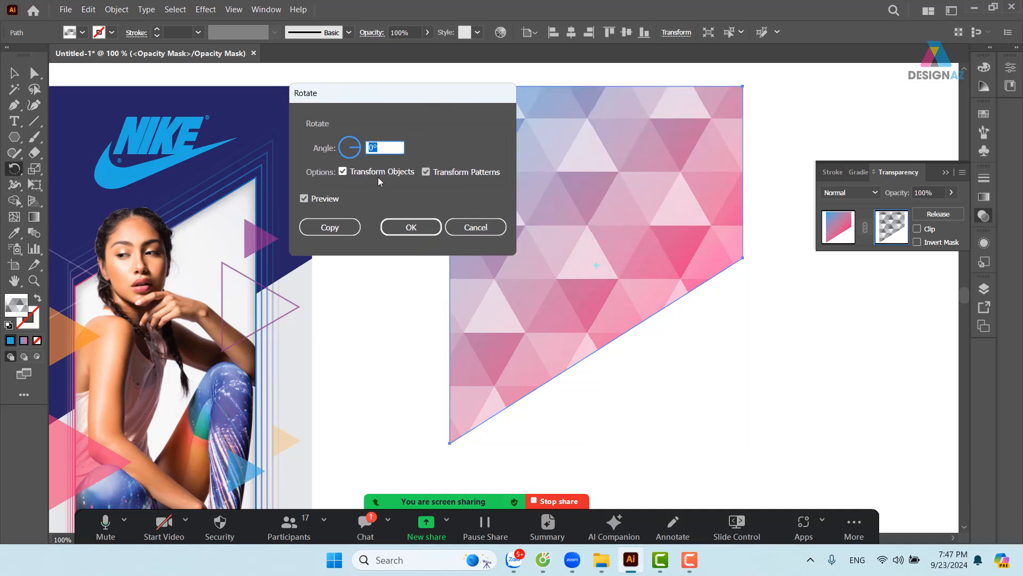
click(346, 173)
click(382, 145)
key(shift+Up)
key(shift+Up)
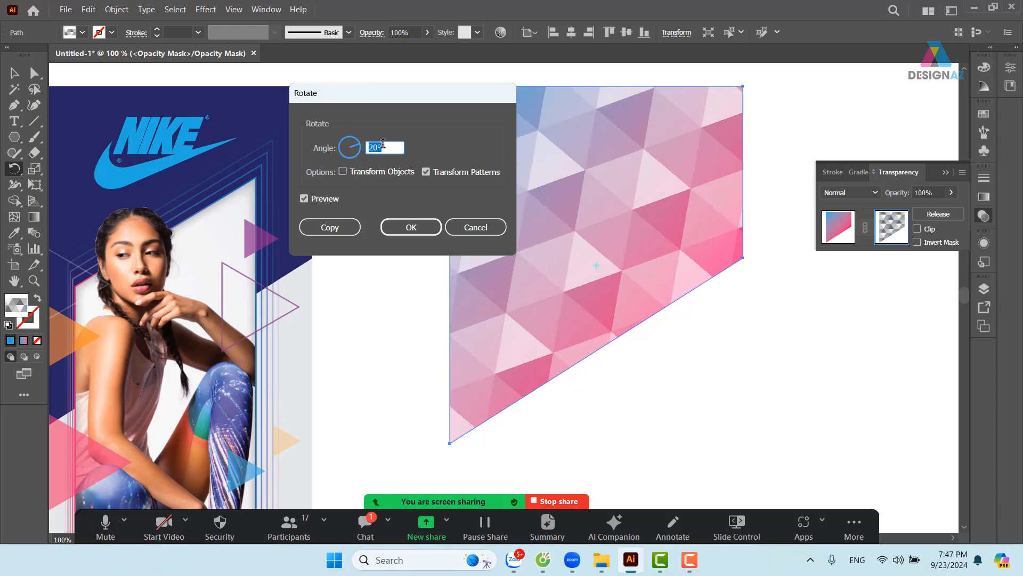
key(shift+Up)
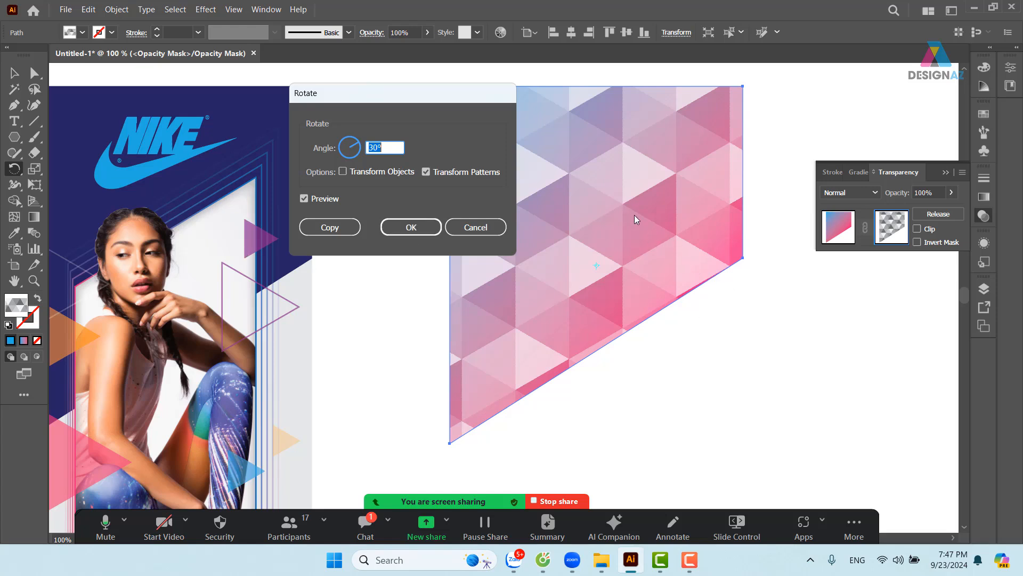
click(406, 228)
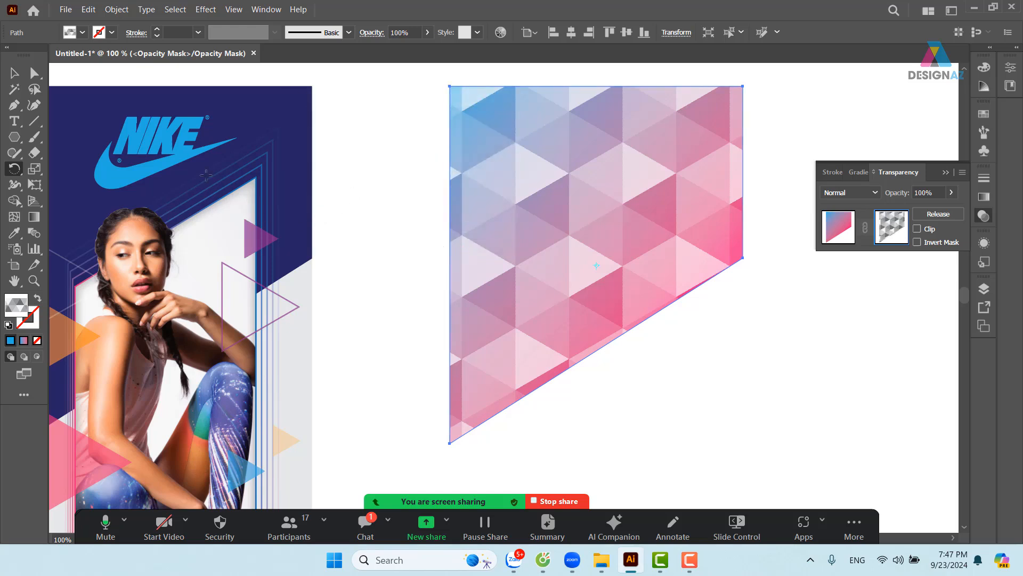
Shift only the mask's pattern by -14 cm horizontally and 0.2 cm vertically
click(13, 73)
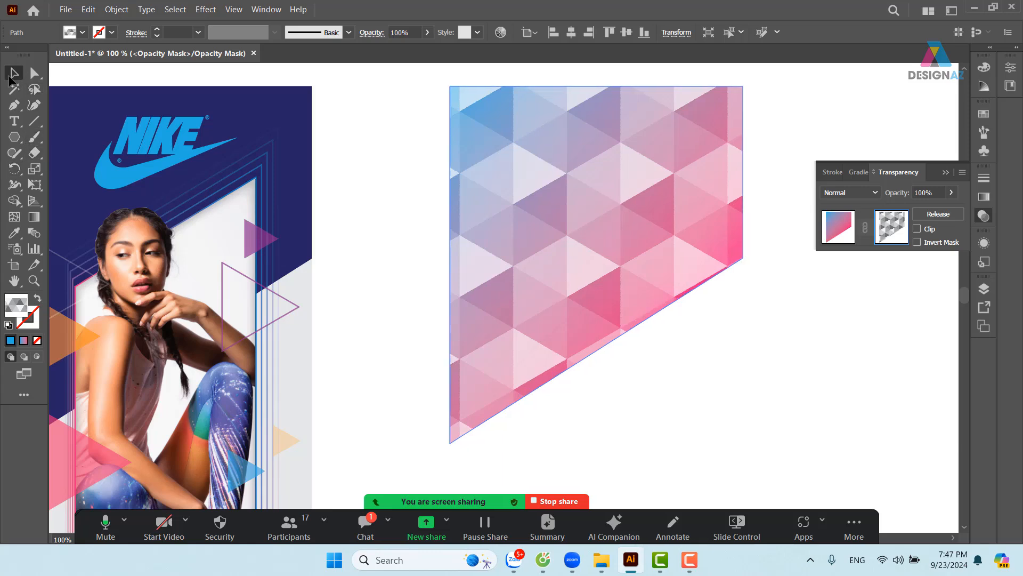
key(Return)
text(-14)
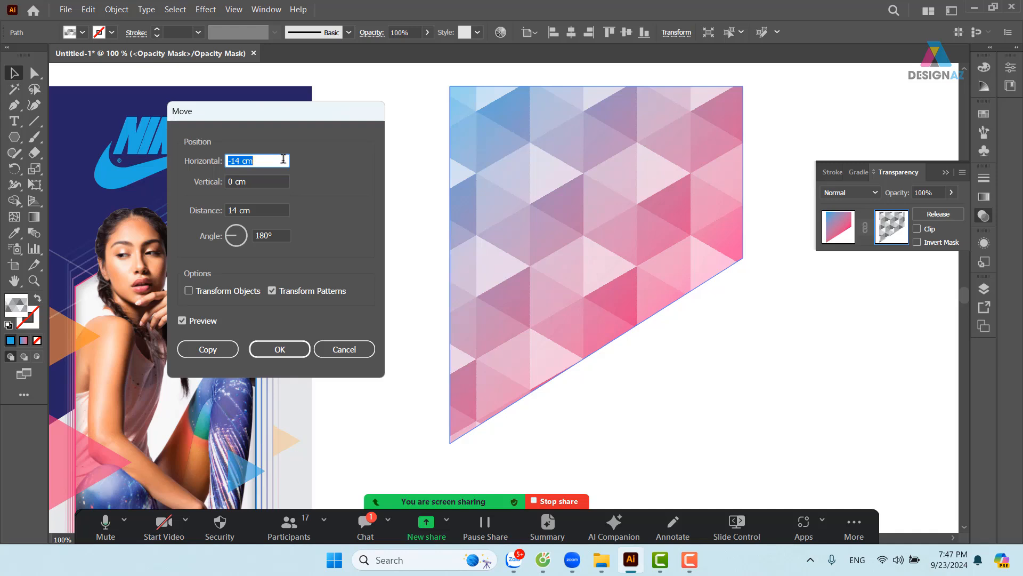
click(277, 177)
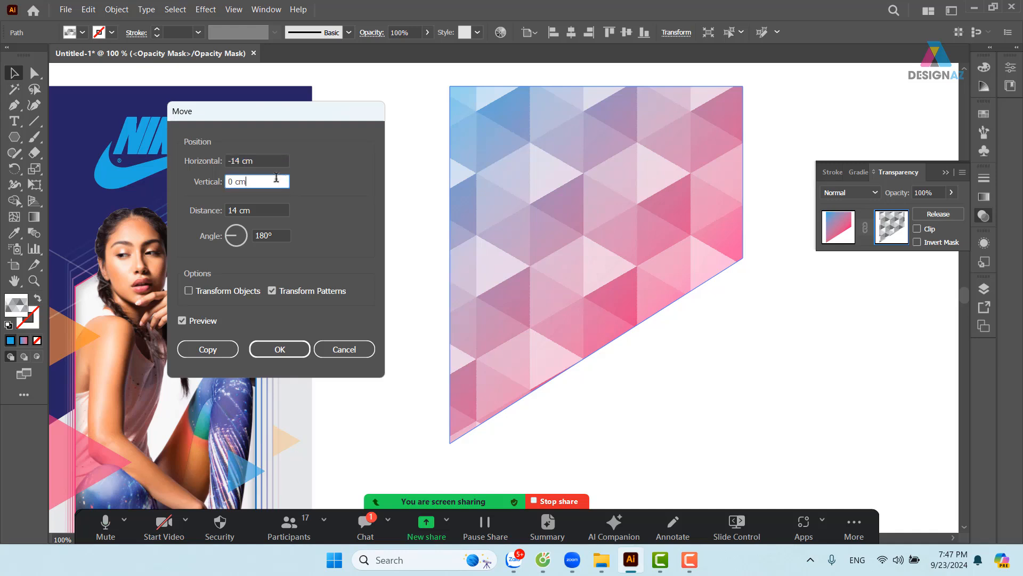
key(Up)
key(Up)
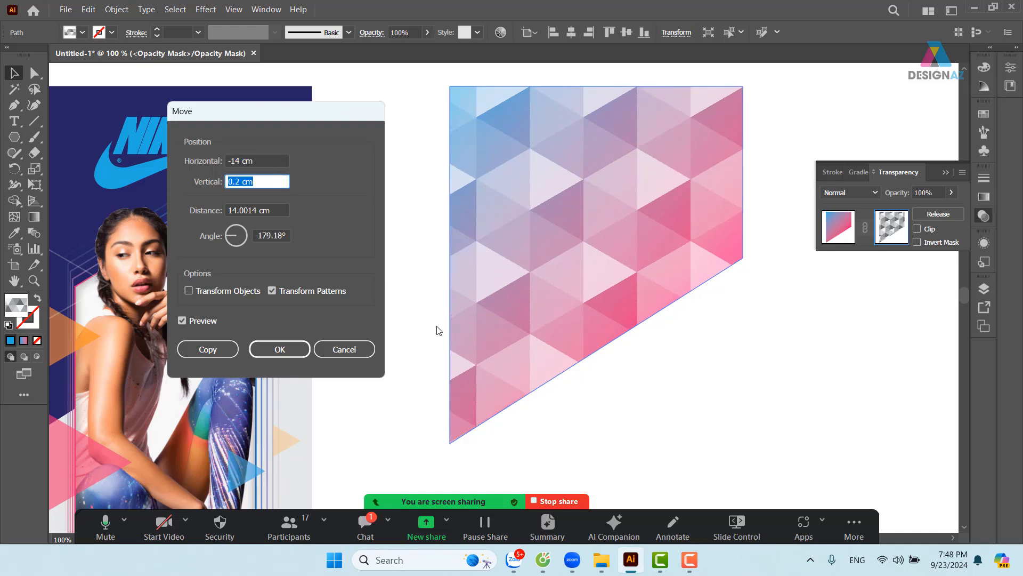
click(288, 356)
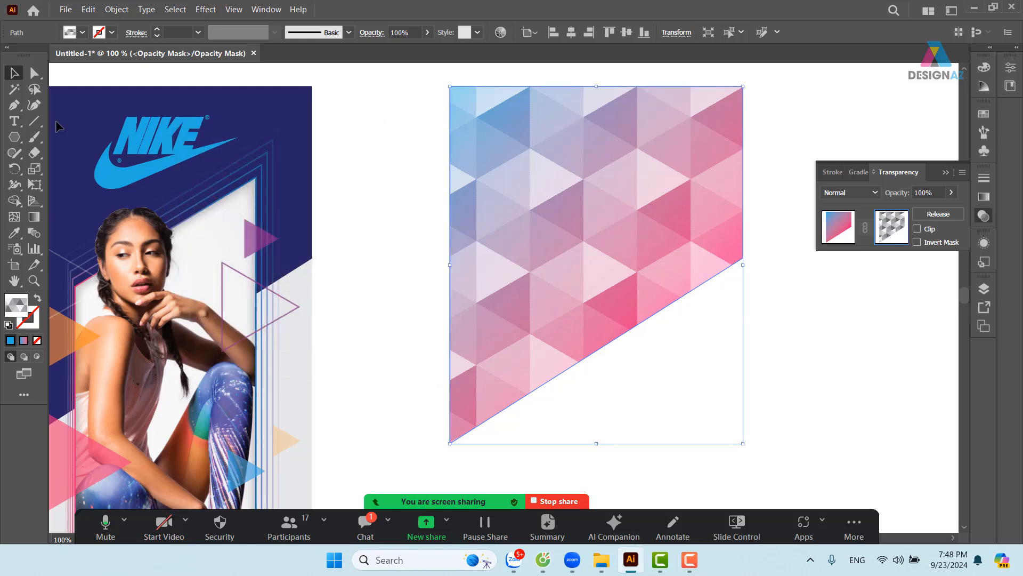
click(346, 124)
Exit mask editing and place the gradient shape over the navy background, aligning both by horizontal centre and top edge
drag(422, 189, 556, 208)
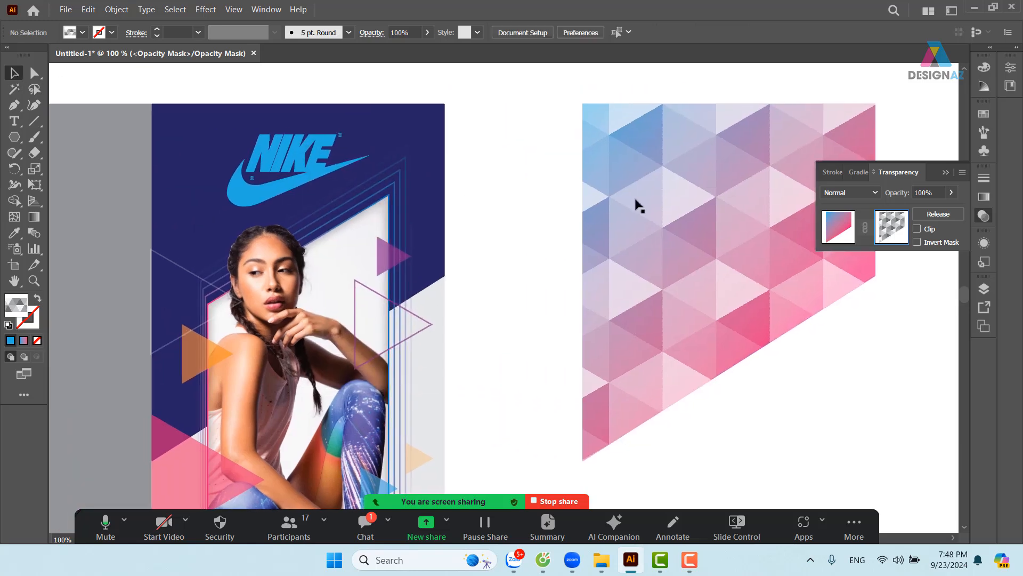
click(637, 201)
click(849, 236)
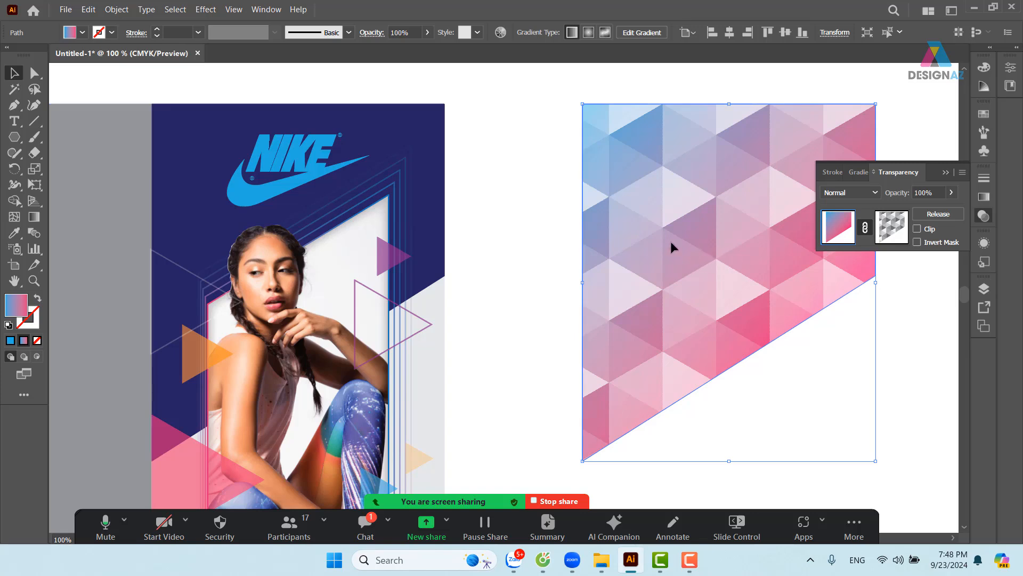
drag(670, 241, 309, 257)
shift+click(175, 138)
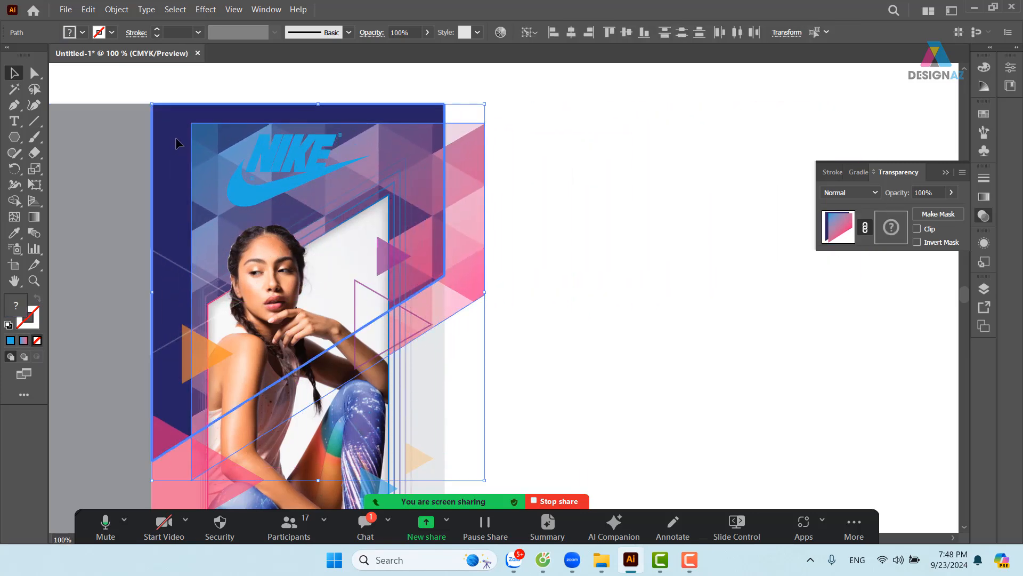
click(572, 32)
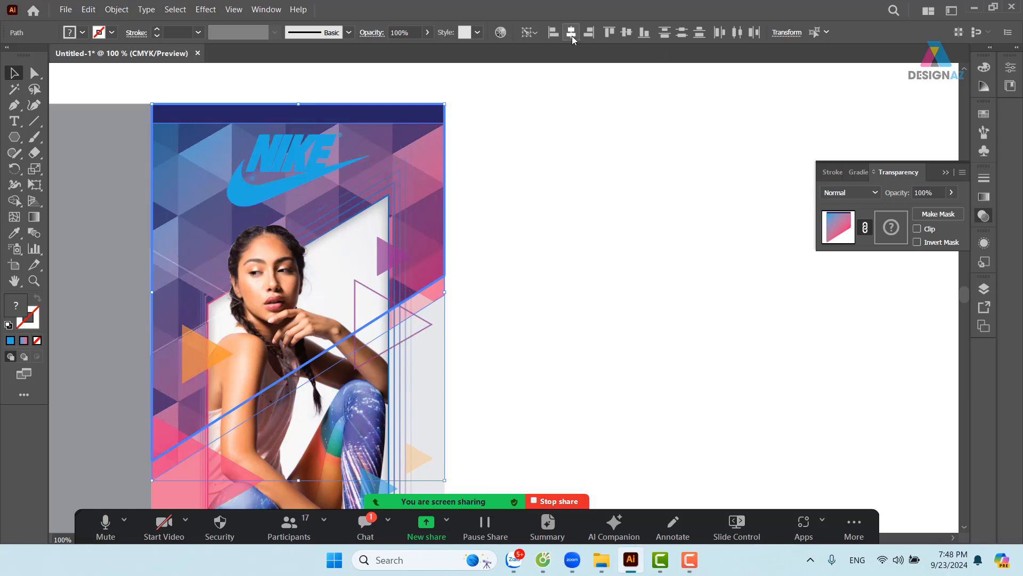
click(603, 34)
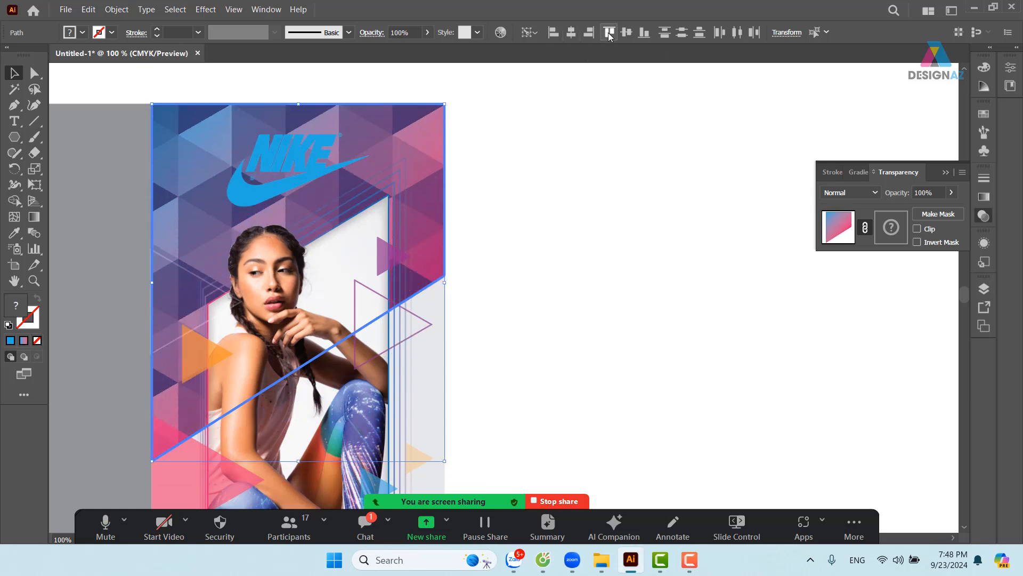
click(623, 148)
Fill the small purple triangle at the photo frame's upper-right edge with pink
drag(576, 270, 549, 242)
click(468, 239)
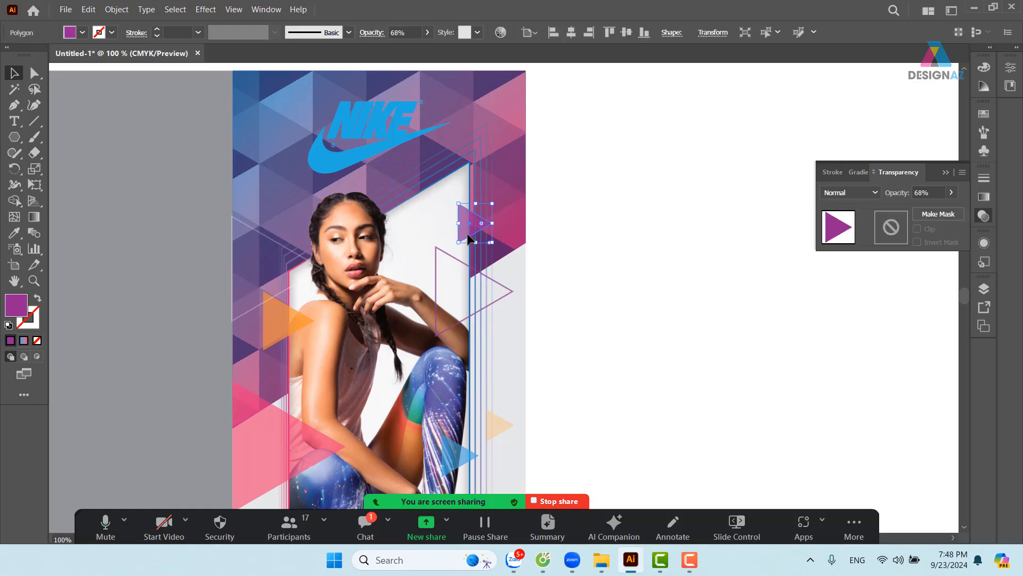
click(983, 114)
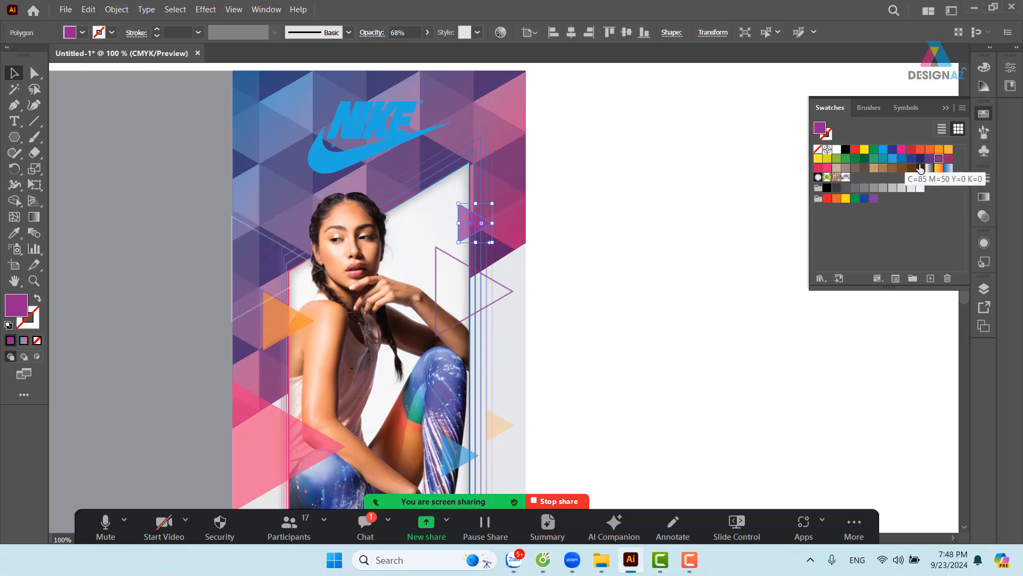
click(825, 169)
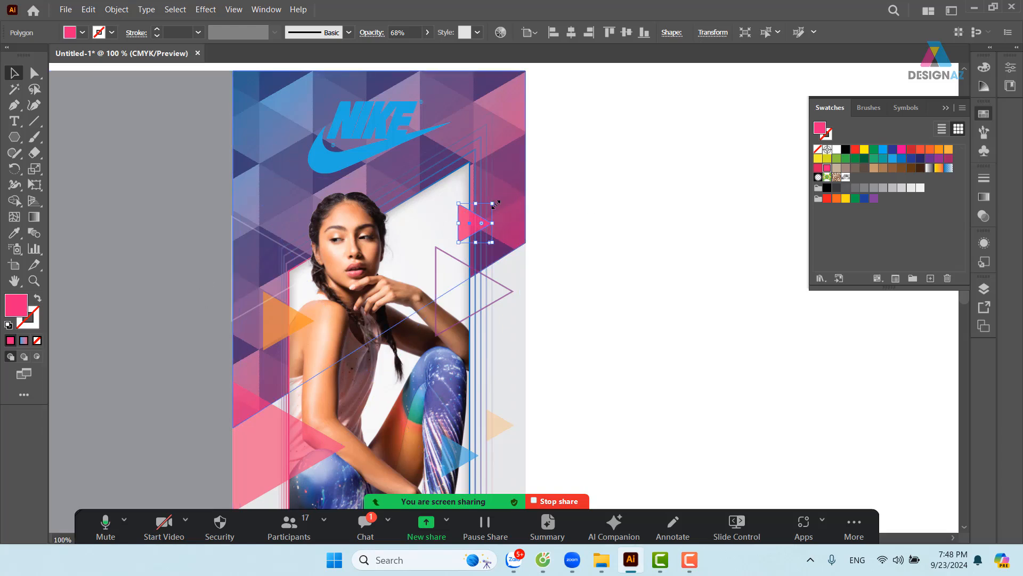
Add a slightly enlarged white copy of the small pink triangle behind it as a border
drag(496, 204, 506, 194)
click(837, 149)
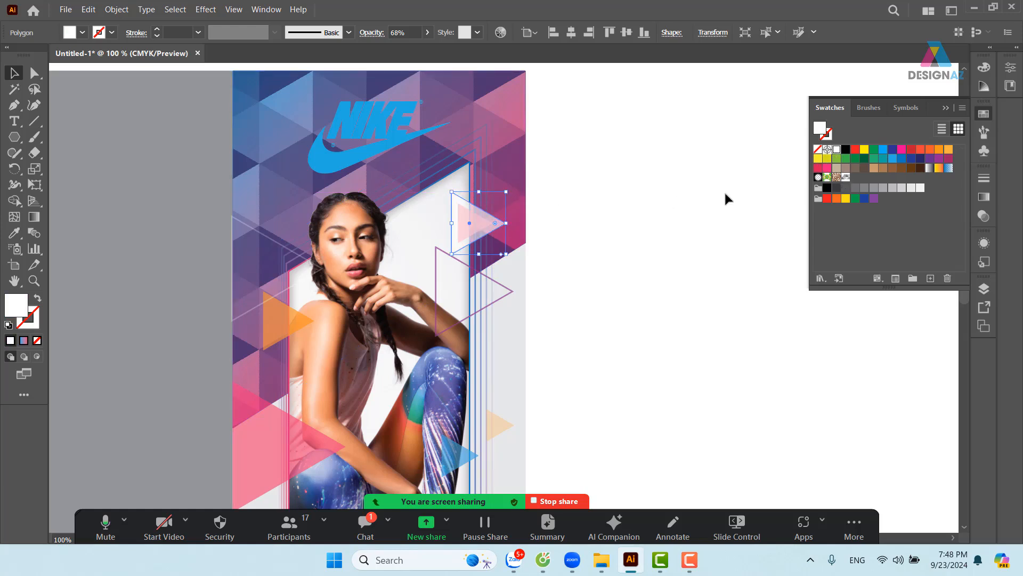
key(ctrl+z)
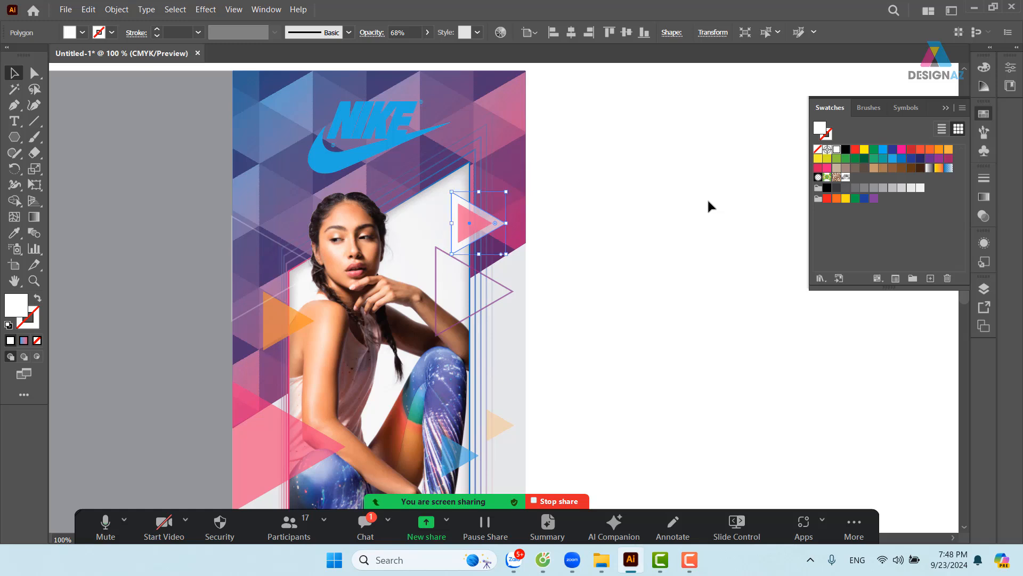
click(654, 234)
Add a slightly enlarged white copy behind the orange triangle beside the model's shoulder as a border
drag(607, 271, 647, 270)
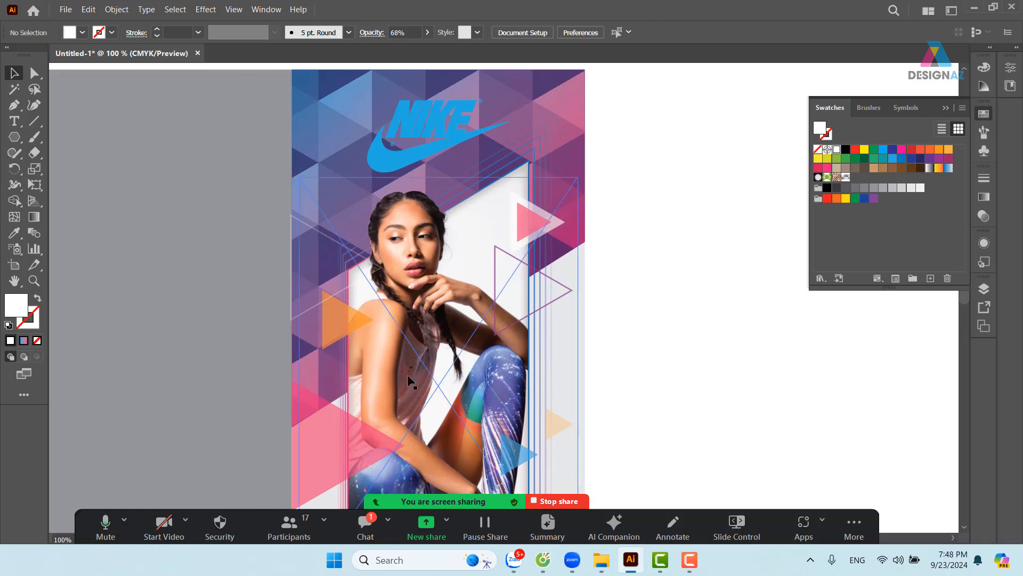
click(349, 330)
key(ctrl+c)
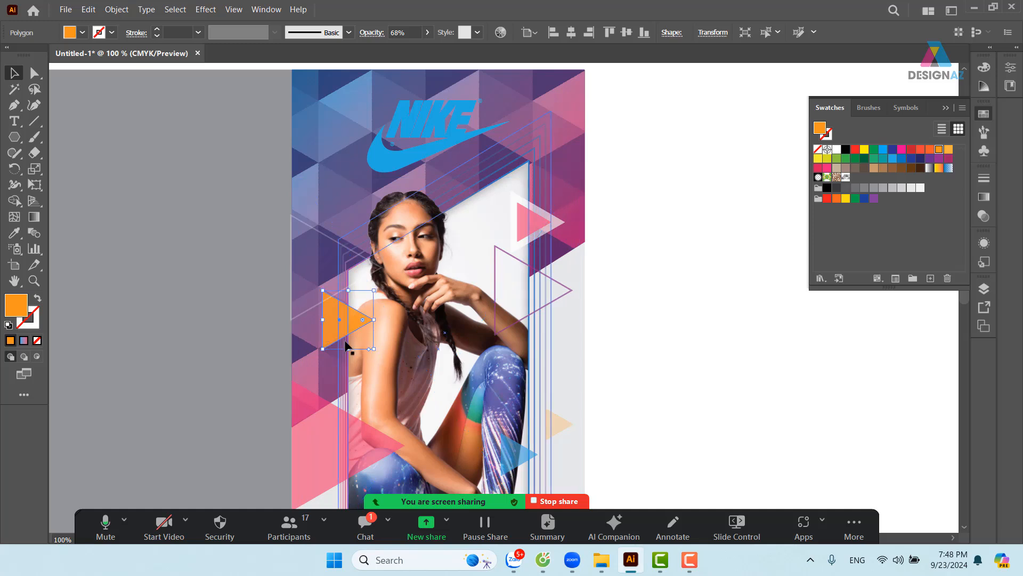
drag(373, 291, 387, 278)
click(836, 150)
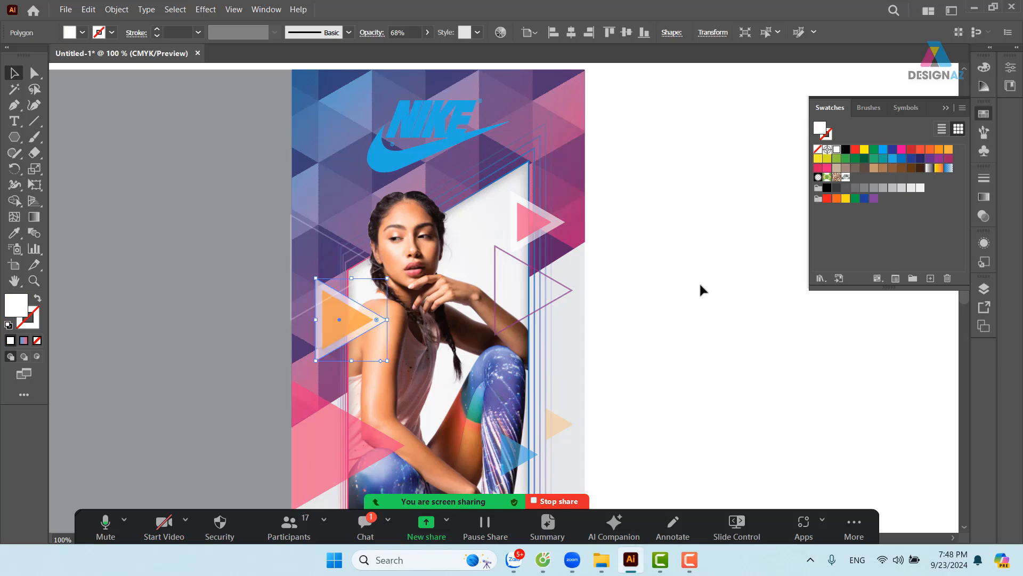
click(699, 283)
Make an enlarged copy of the large pink triangle behind it, keeping the panel's edge as the anchor, and fill it white
drag(685, 340, 703, 244)
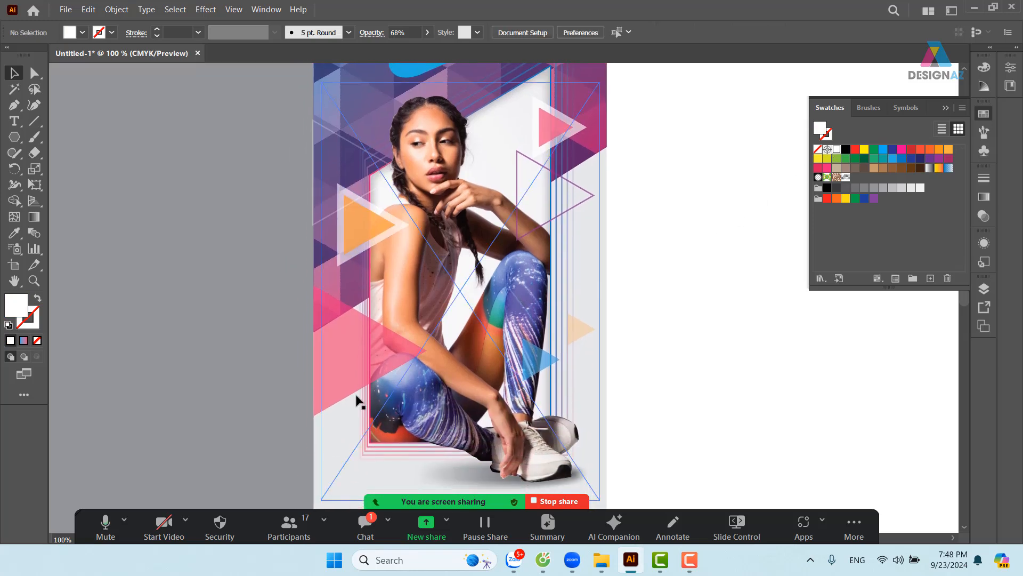
click(376, 355)
click(376, 351)
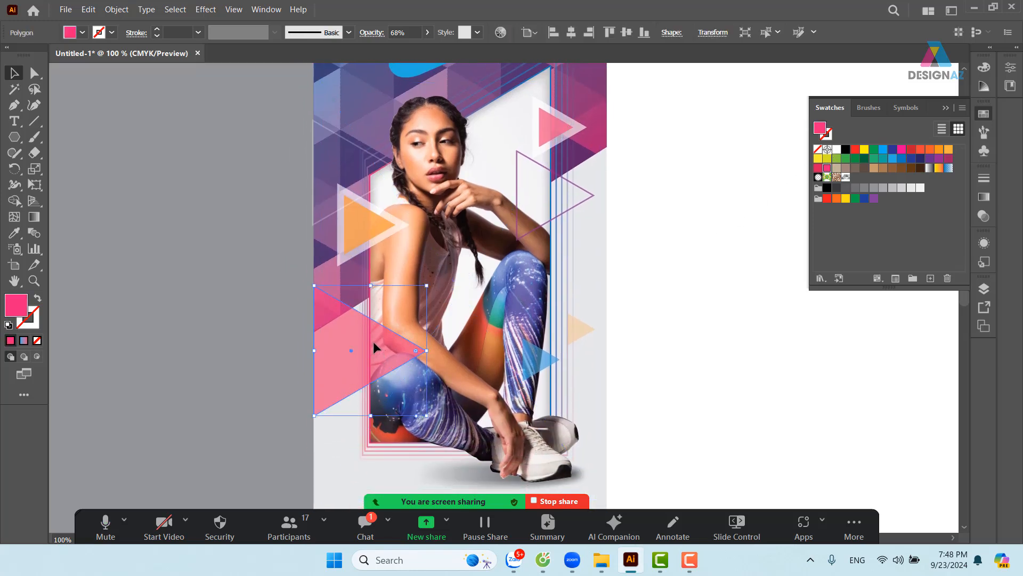
key(ctrl+shift+b)
key(ctrl+shift+b)
shift+click(441, 298)
drag(429, 284, 453, 272)
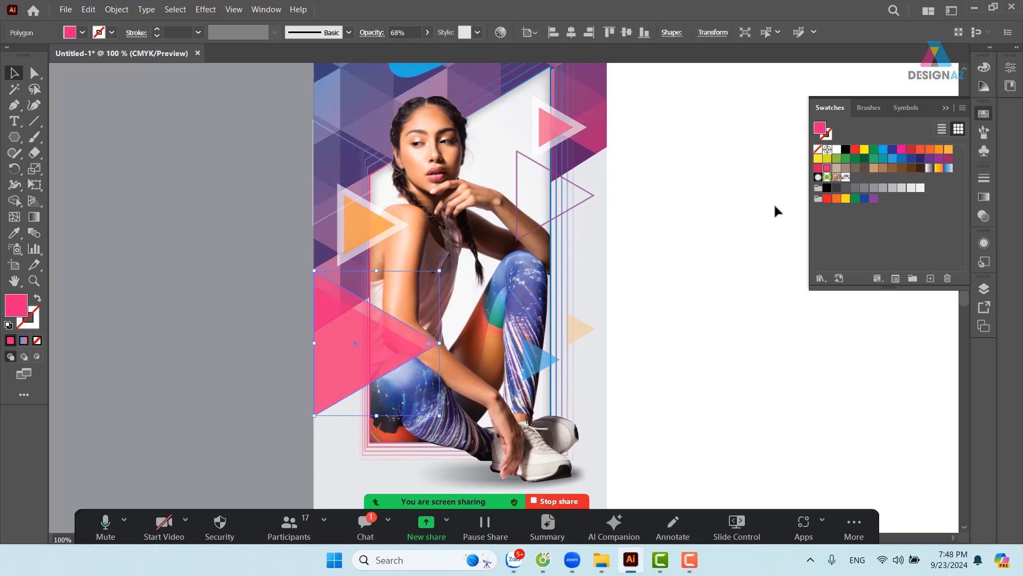
click(837, 149)
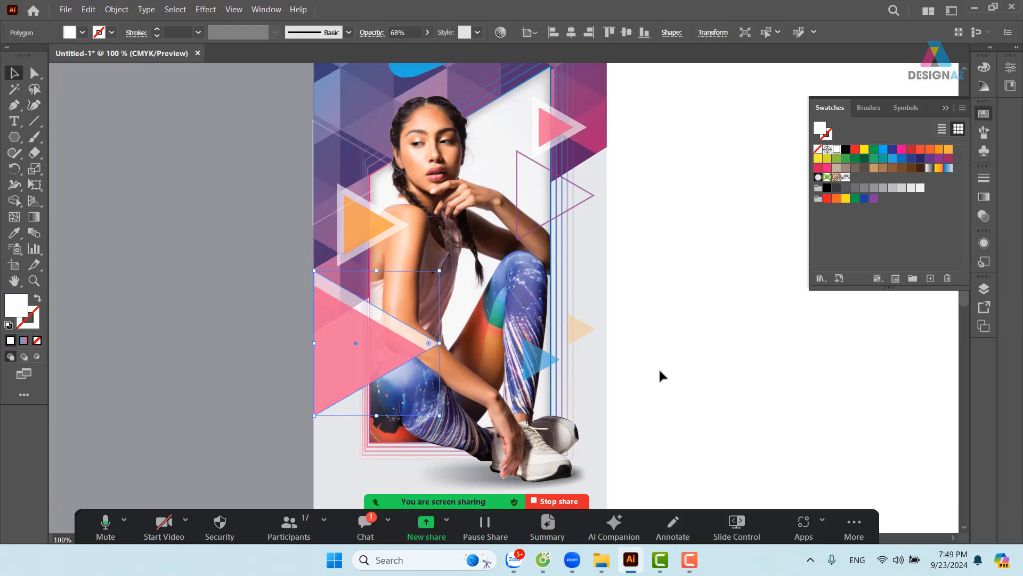
Nudge the large white triangle down so it borders the large pink triangle evenly above and below
key(shift+Down)
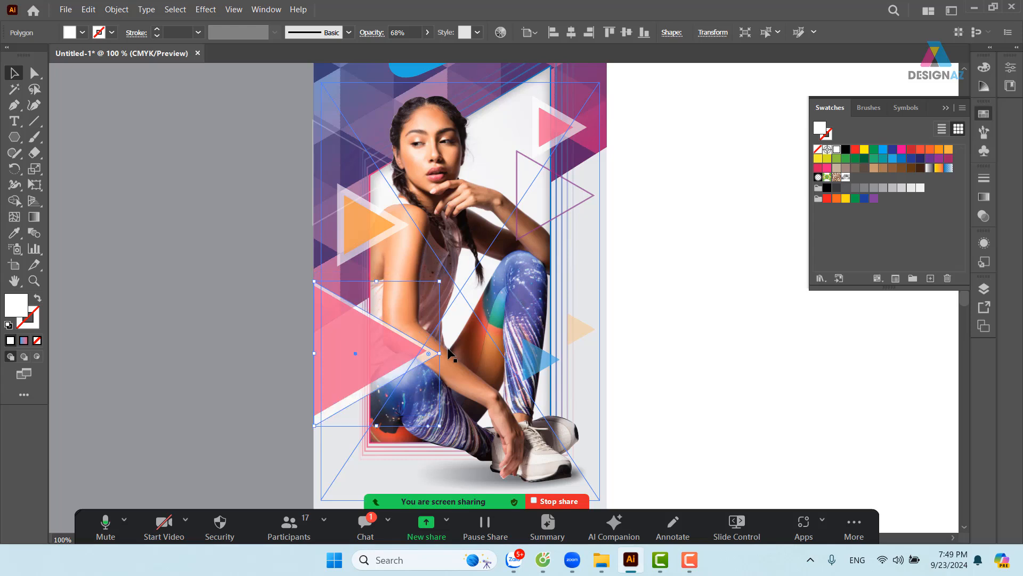
key(Up)
key(Up)
key(Up)
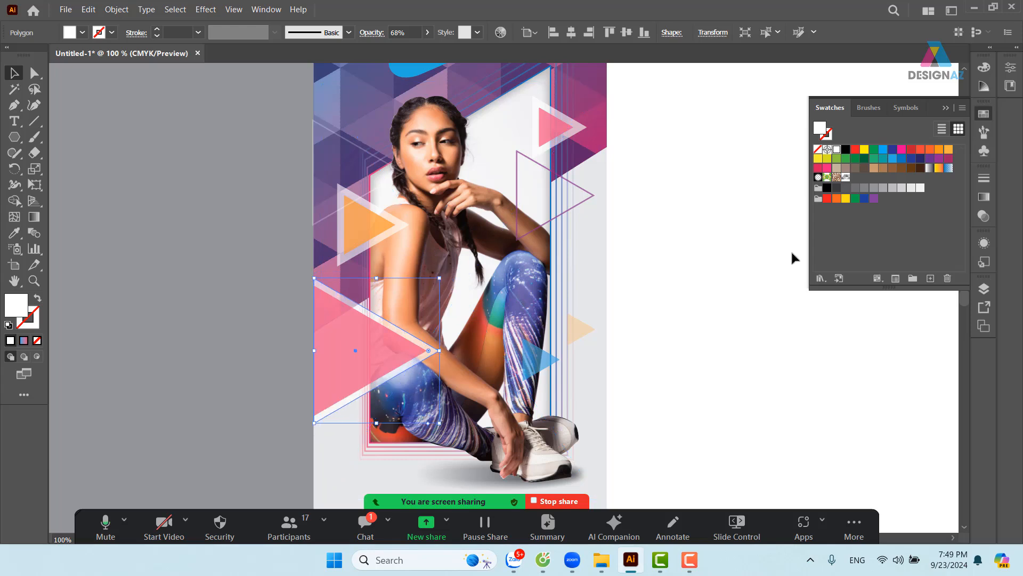
click(710, 260)
Set the opacity of the white border triangle behind the orange triangle to 100%
click(354, 263)
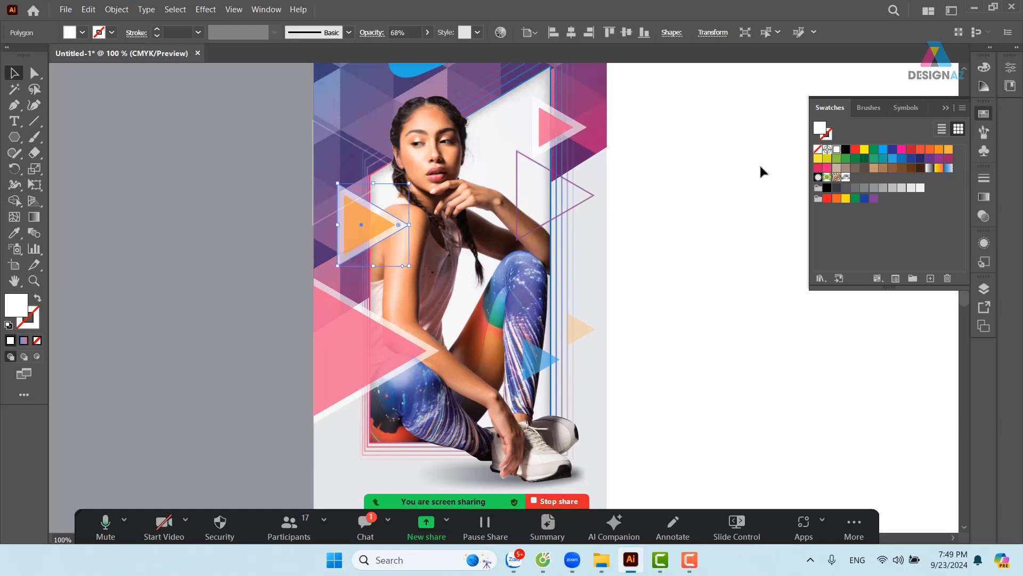
click(338, 32)
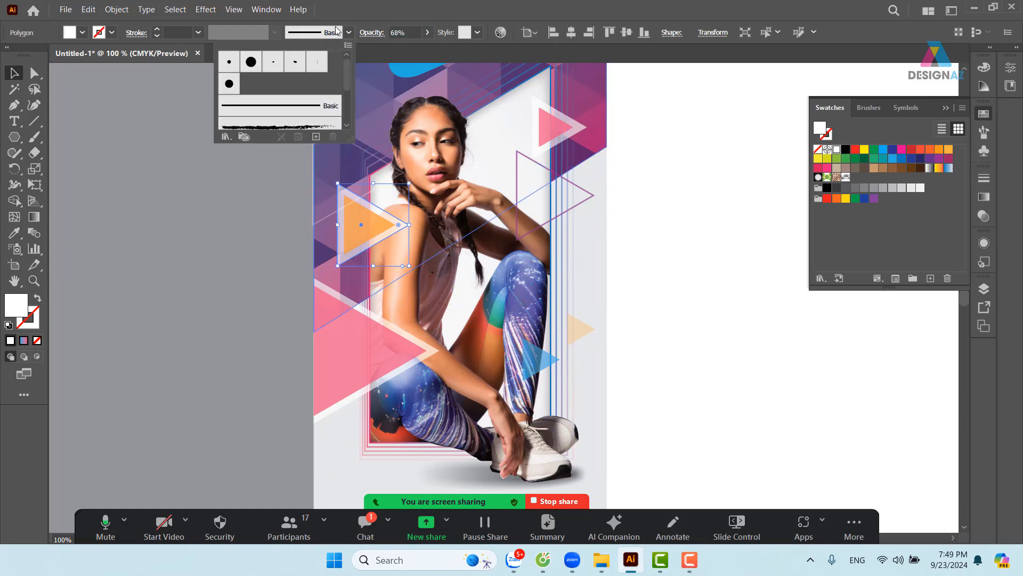
click(337, 31)
key(p)
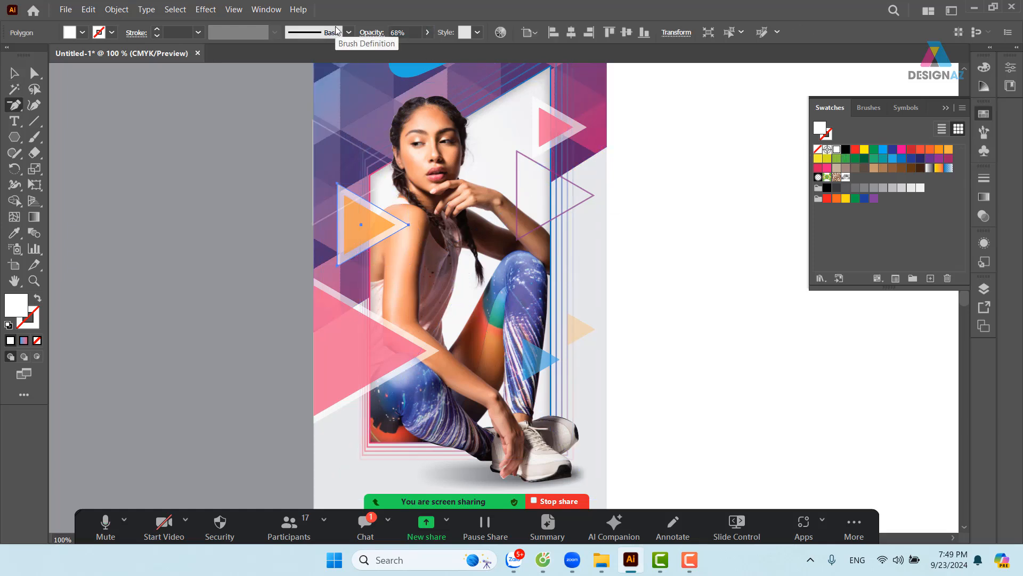
click(403, 32)
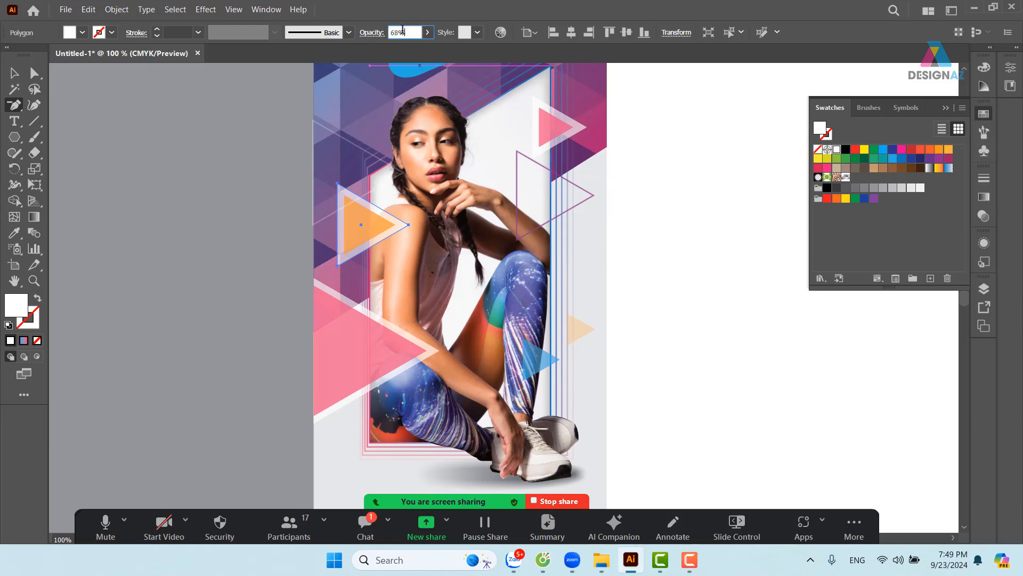
text(100)
key(Return)
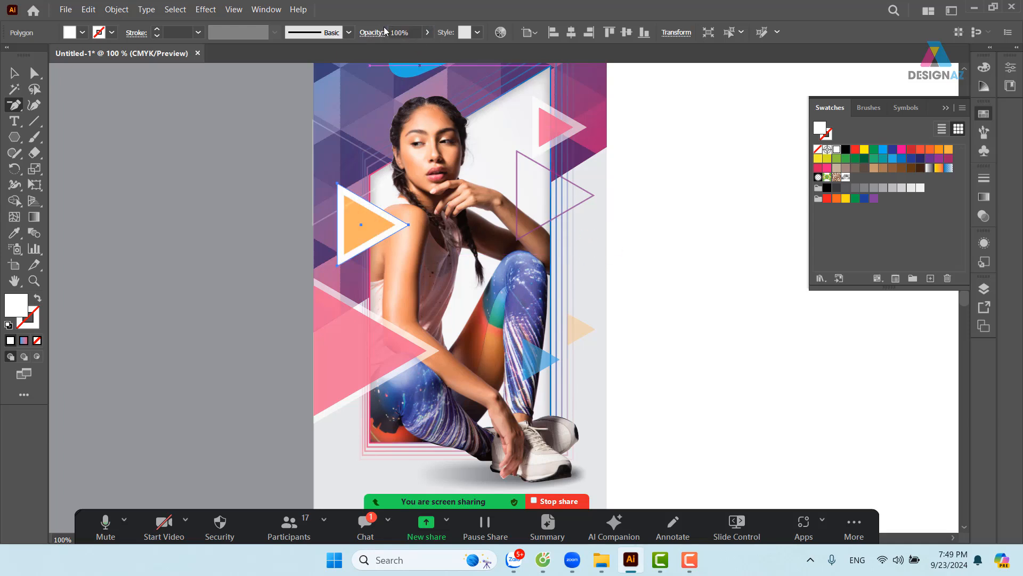
click(616, 353)
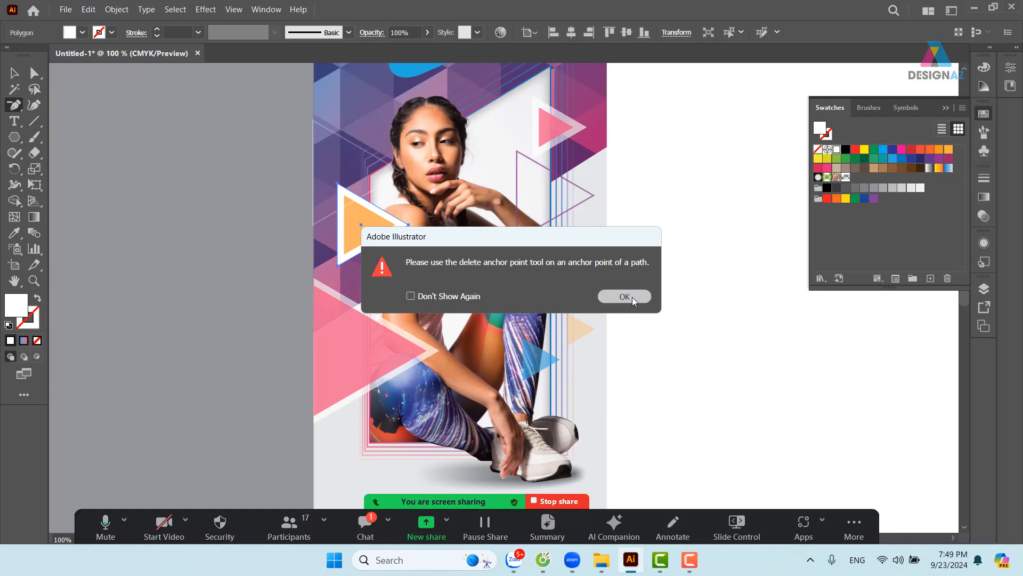
click(632, 296)
key(v)
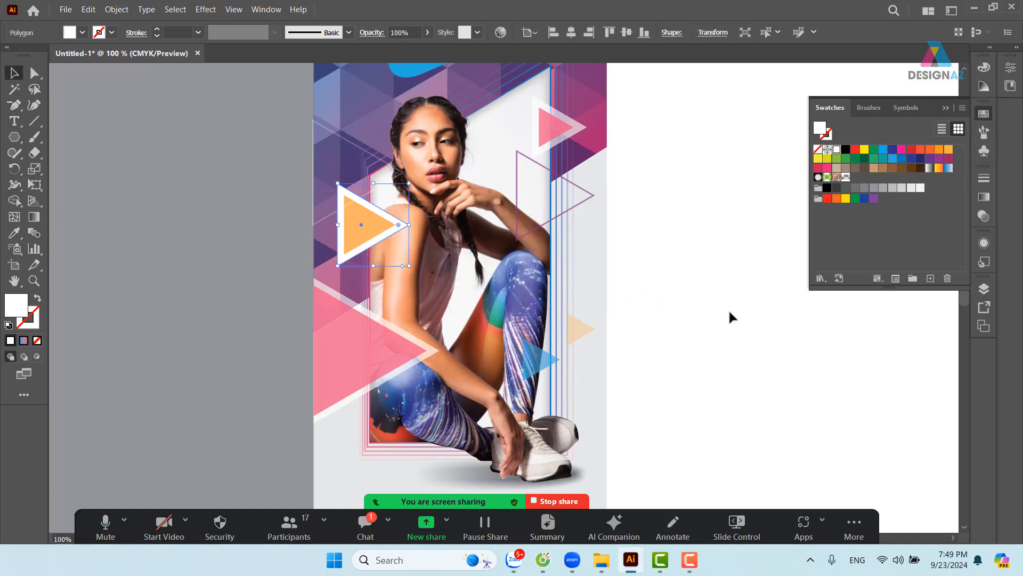
Make a slightly enlarged copy of the blue triangle by the model's leg, fill it white and place it behind as a border
click(541, 360)
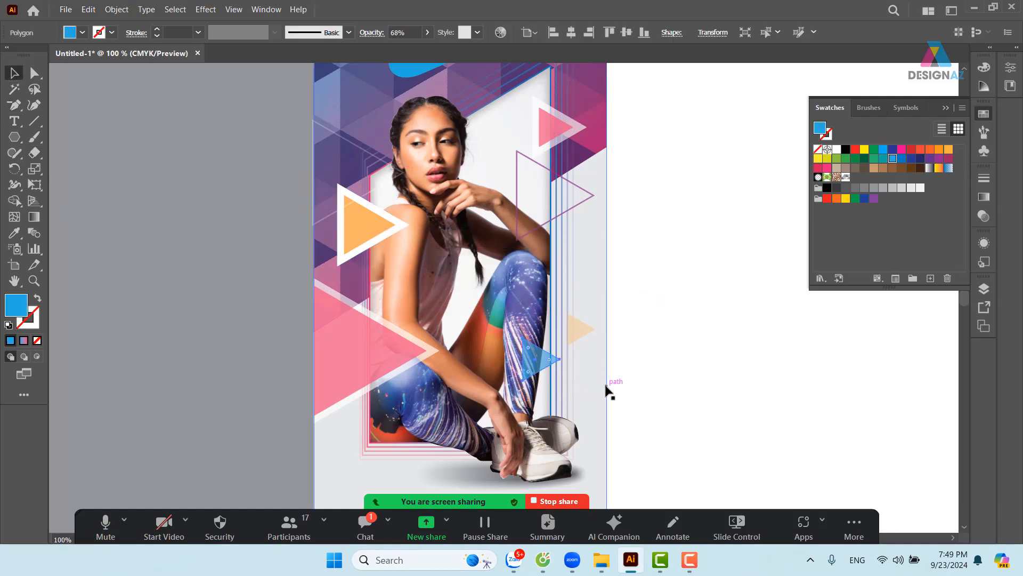
drag(558, 337, 572, 326)
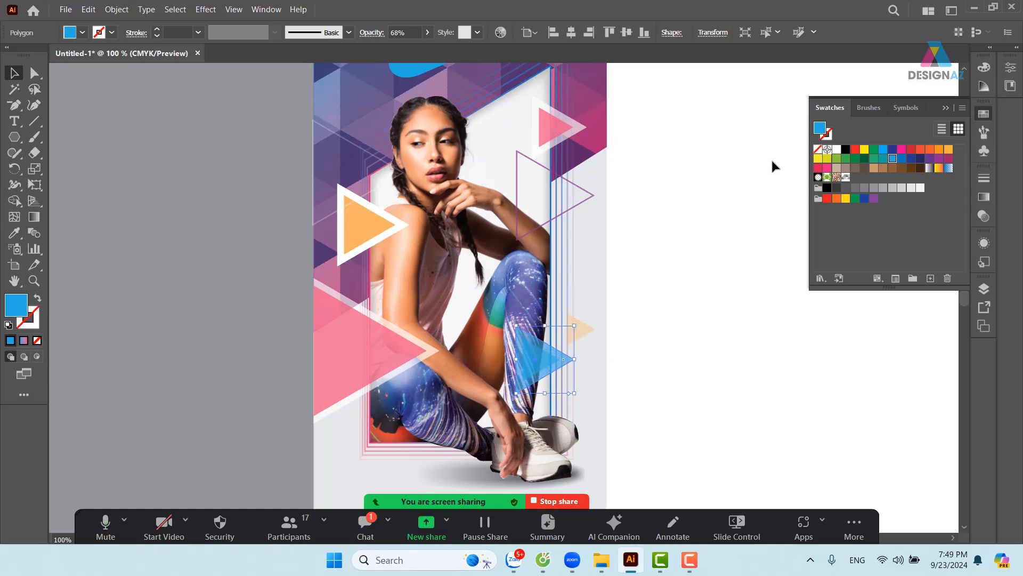
click(836, 149)
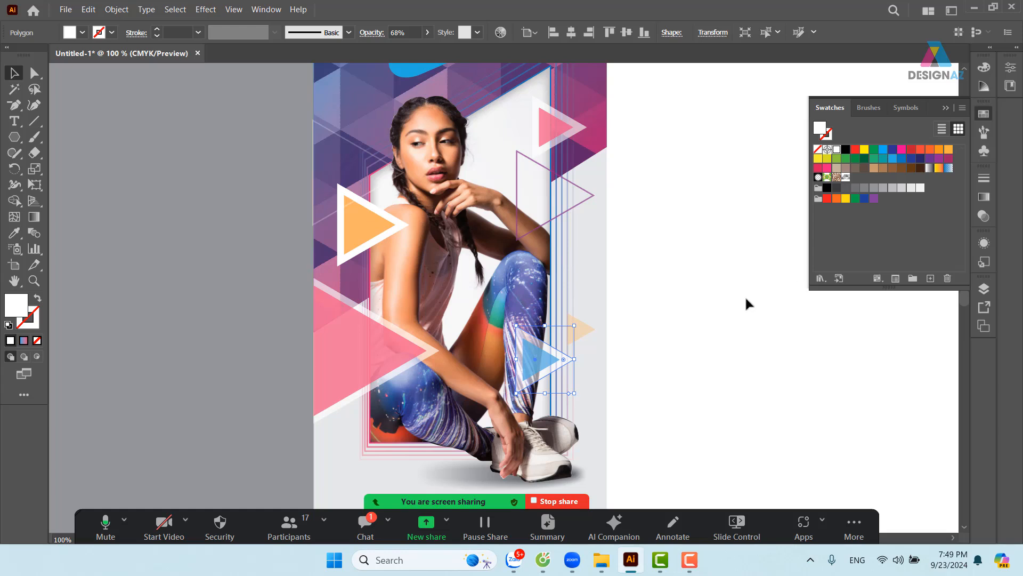
key(ctrl+shift+b)
key(ctrl+shift+b)
Set the opacity of the white border triangle behind the blue triangle to 100%
click(336, 32)
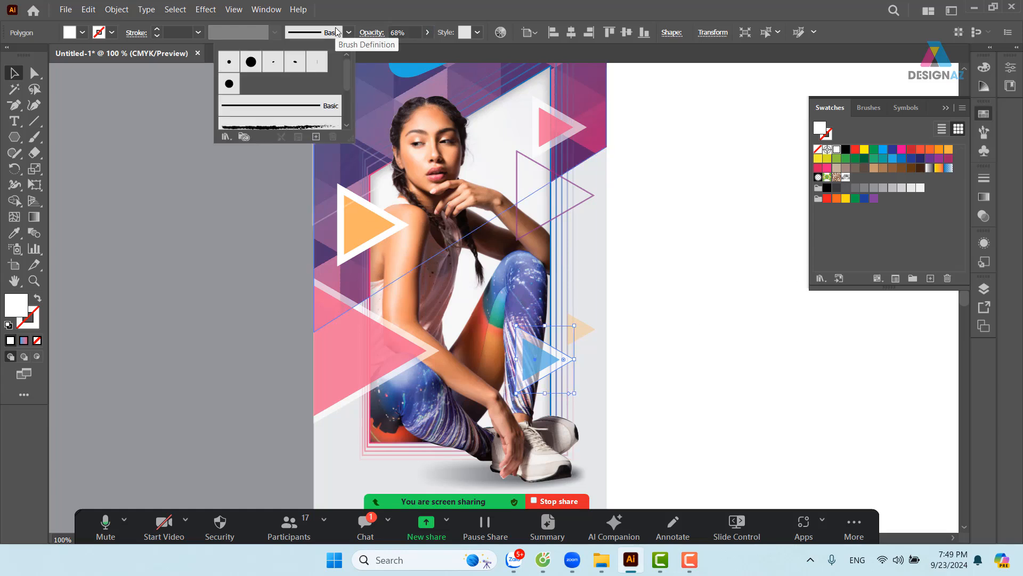
key(Escape)
key(p)
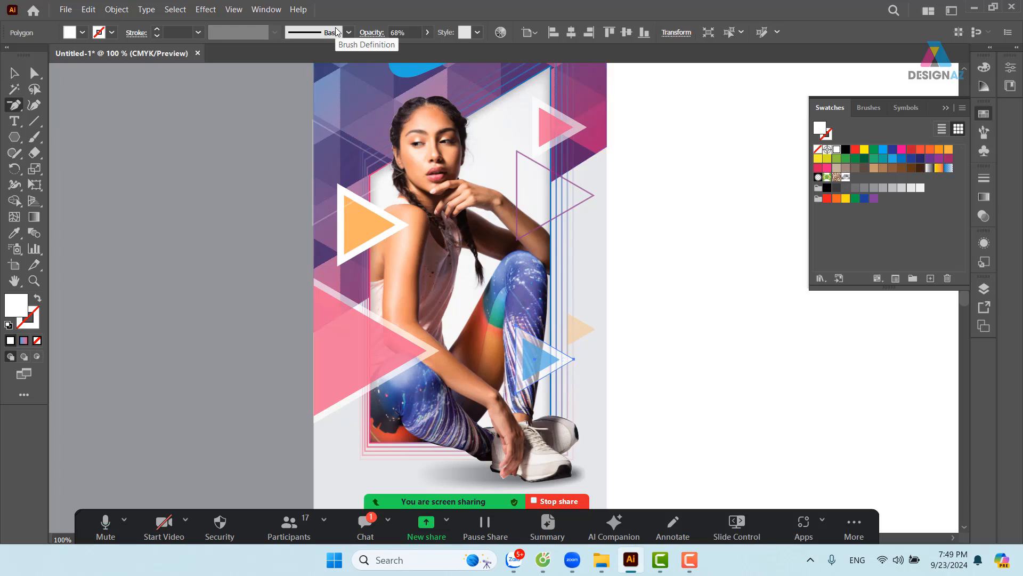
click(404, 32)
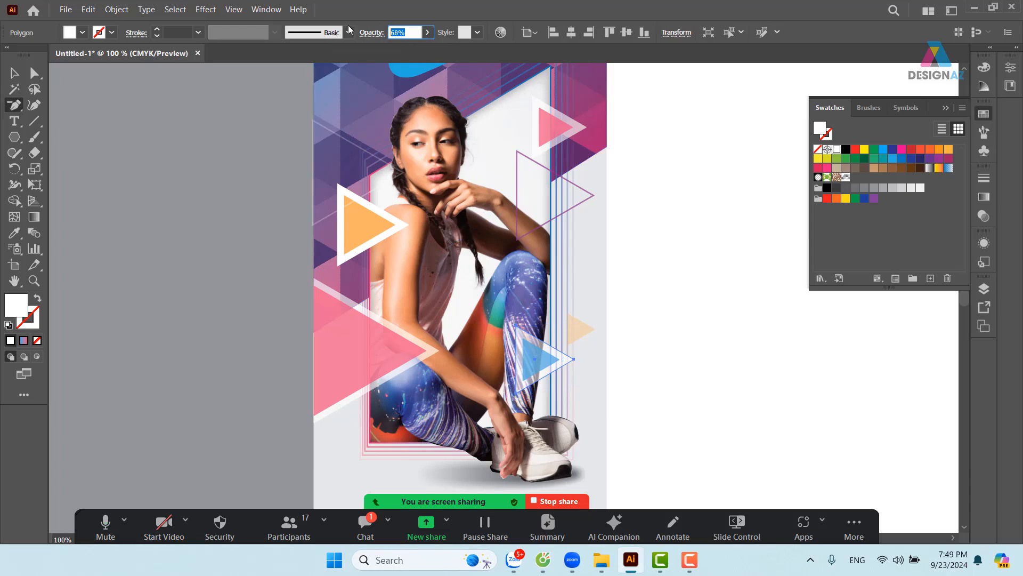
text(100)
key(Return)
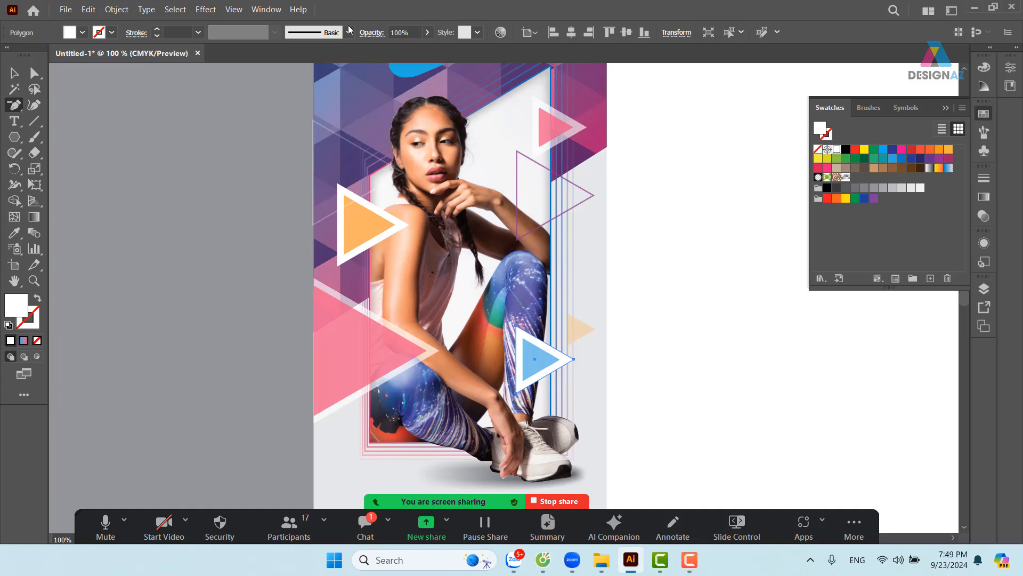
click(14, 73)
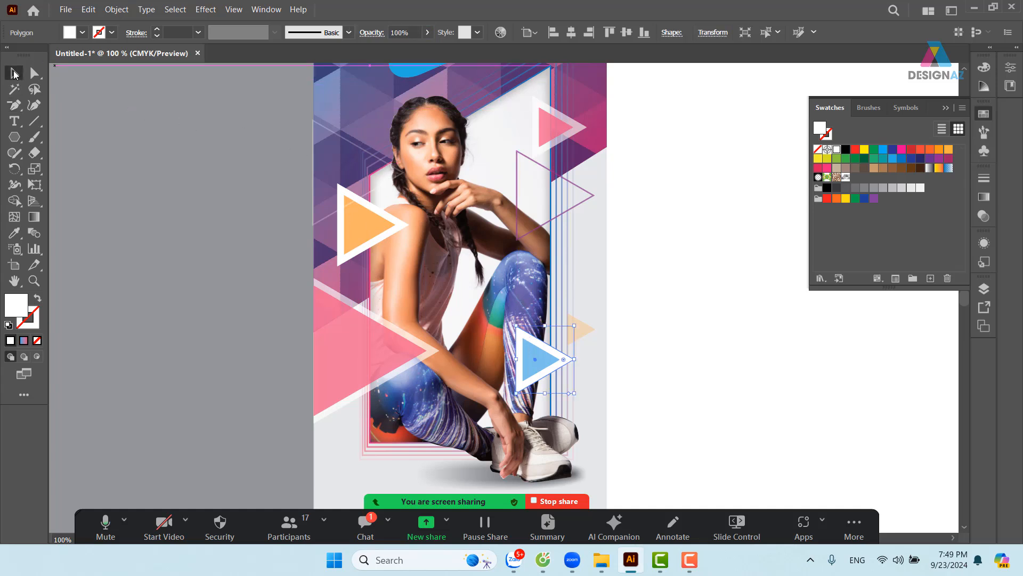
click(651, 269)
Raise the opacity of the white outlined triangle above the orange triangle to 69%
drag(638, 337, 577, 391)
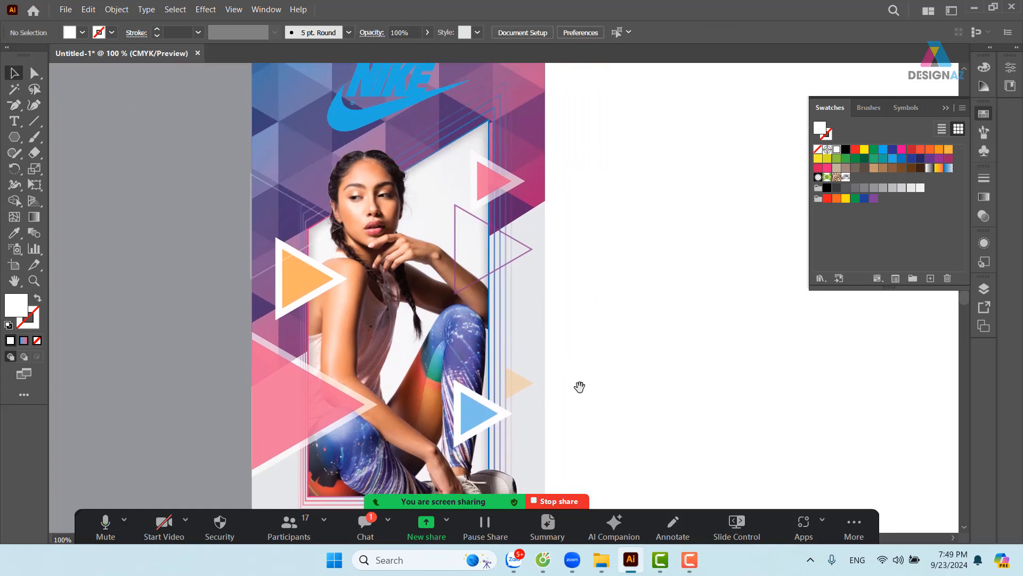
key(ctrl+minus)
scroll(479, 330, up, 1)
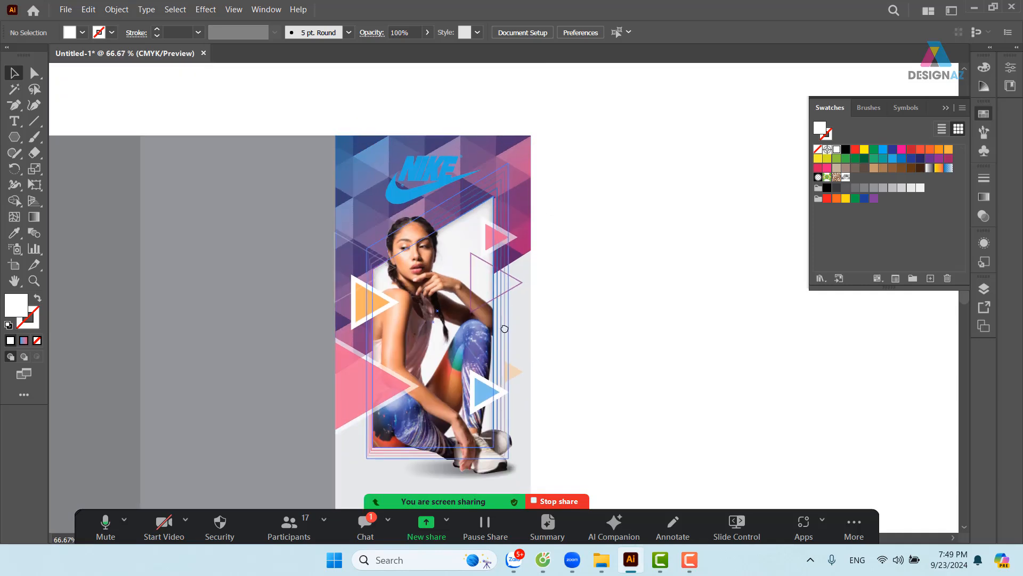
click(350, 298)
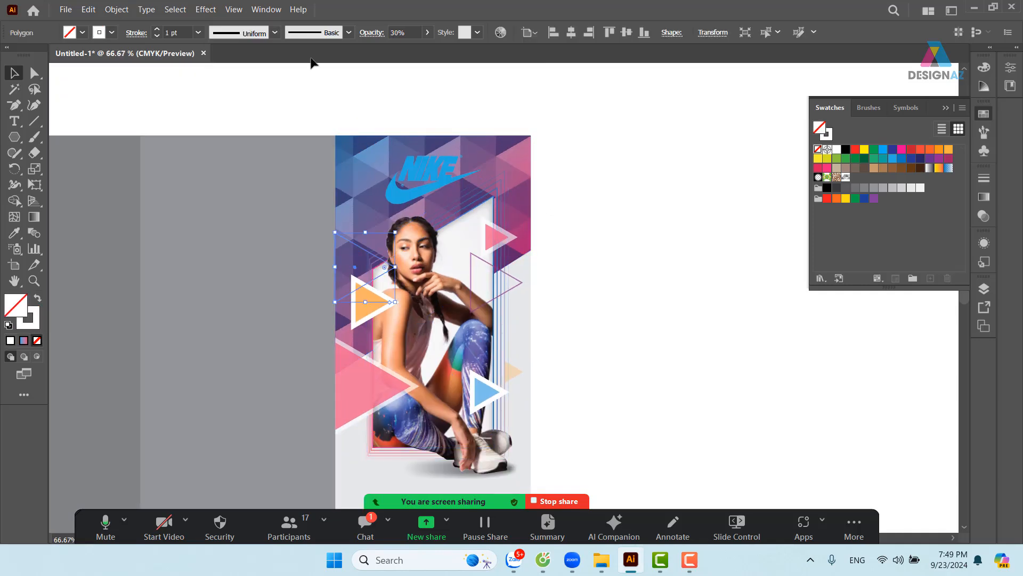
click(427, 33)
click(412, 49)
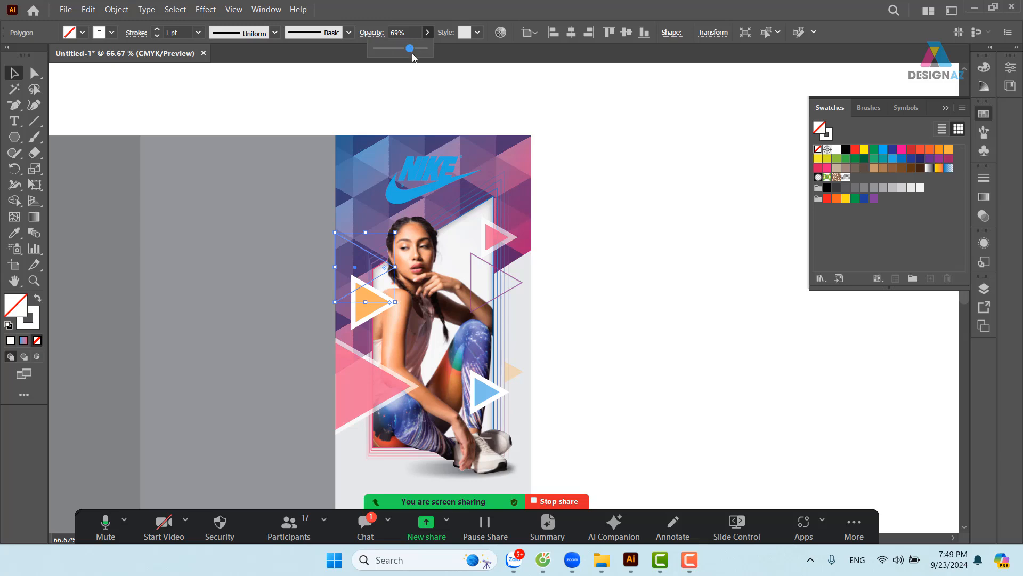
click(584, 204)
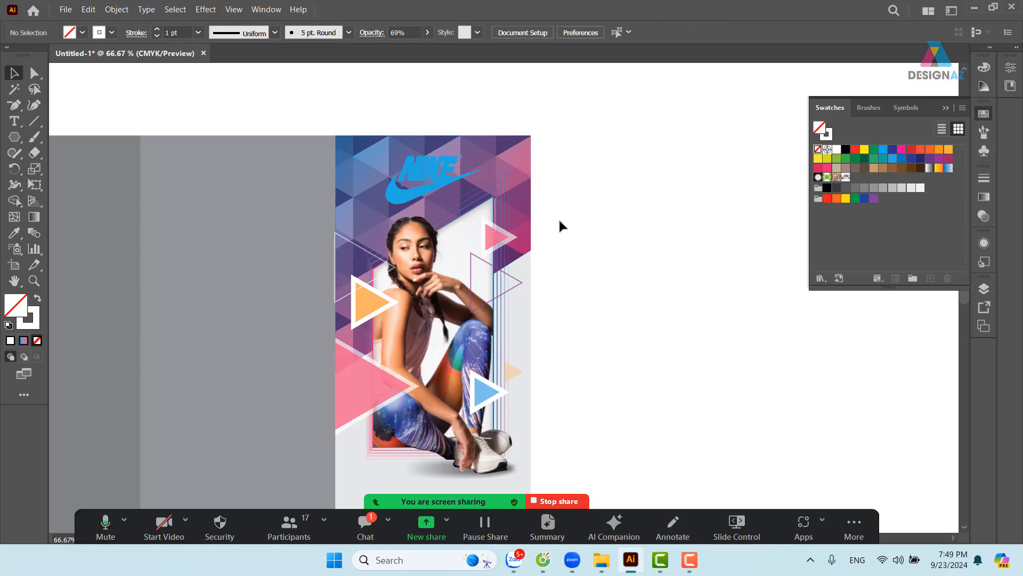
Try the Overlay and Screen blend modes on the blended frame lines around the model and undo both changes
click(502, 190)
click(568, 287)
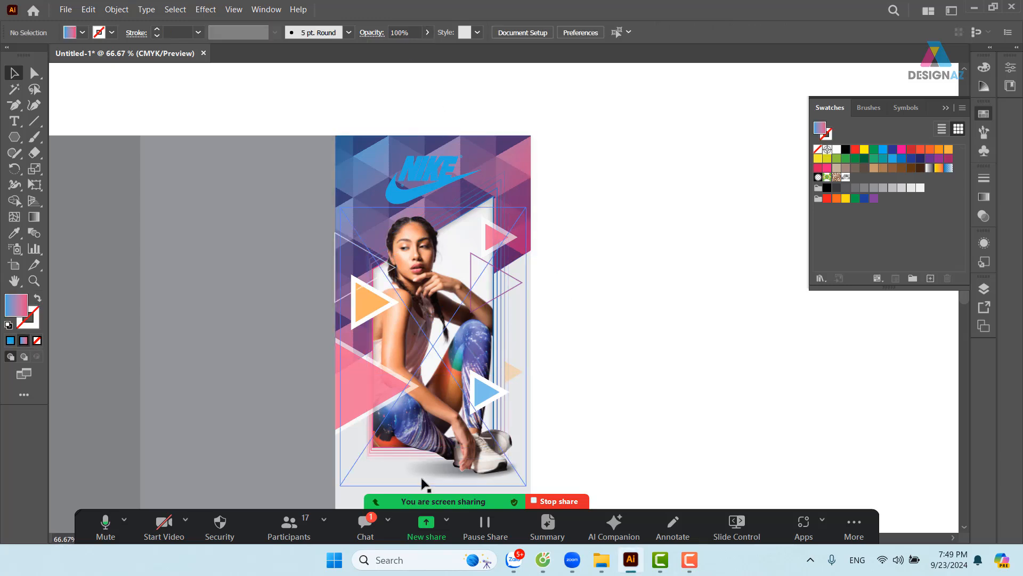
click(396, 457)
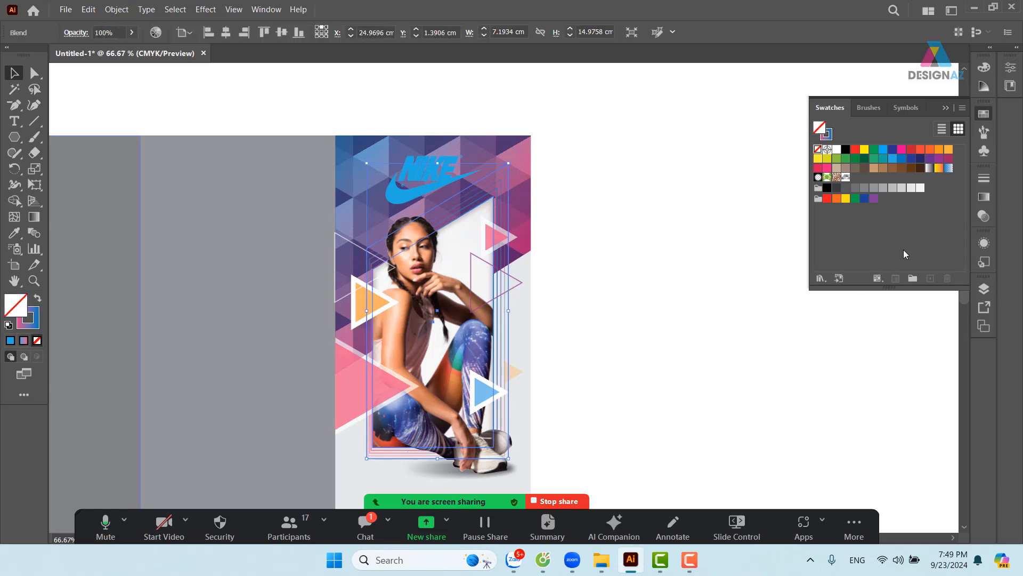
click(985, 217)
click(849, 192)
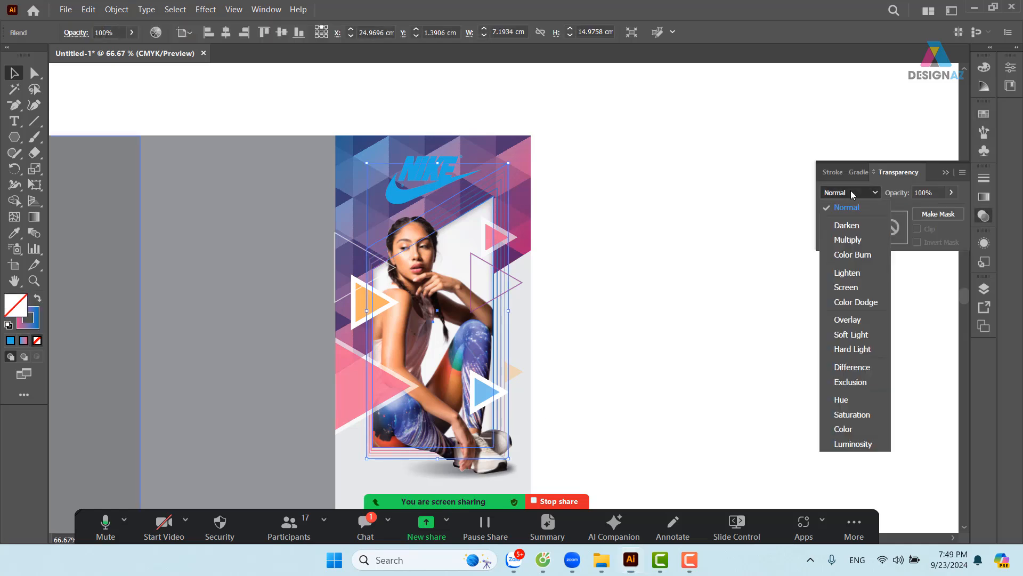
click(855, 322)
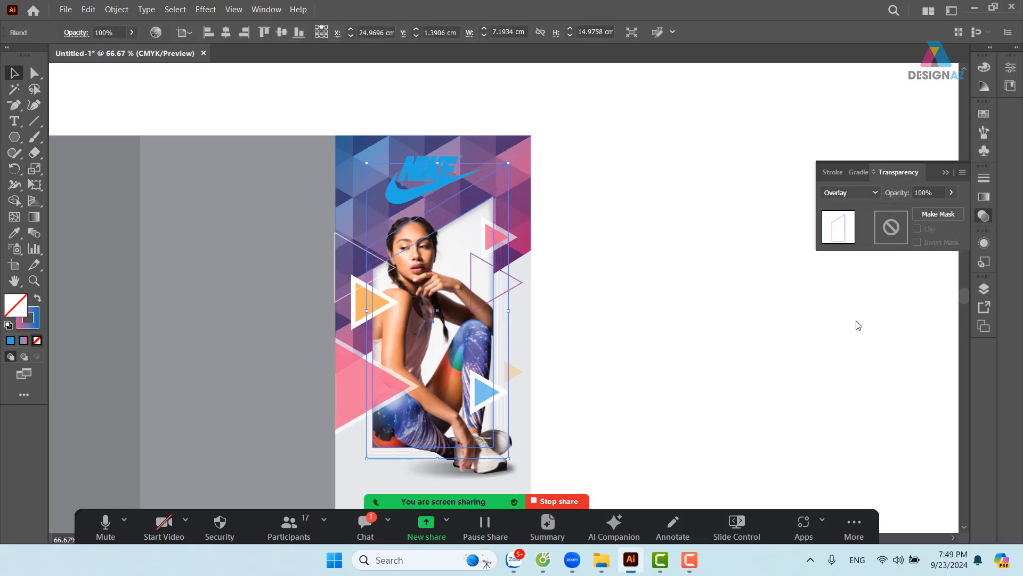
click(850, 193)
click(853, 288)
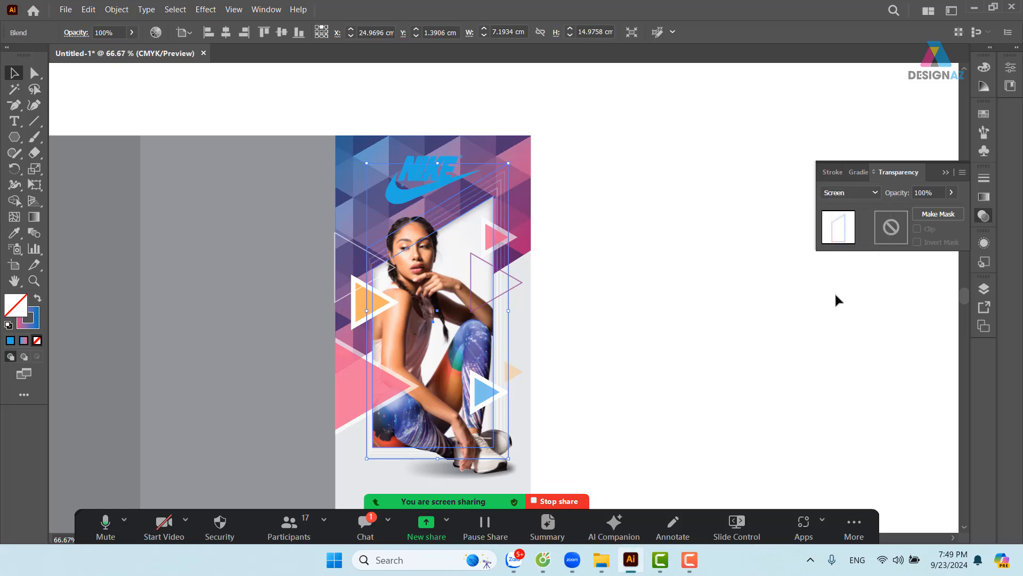
click(730, 313)
drag(704, 359, 708, 332)
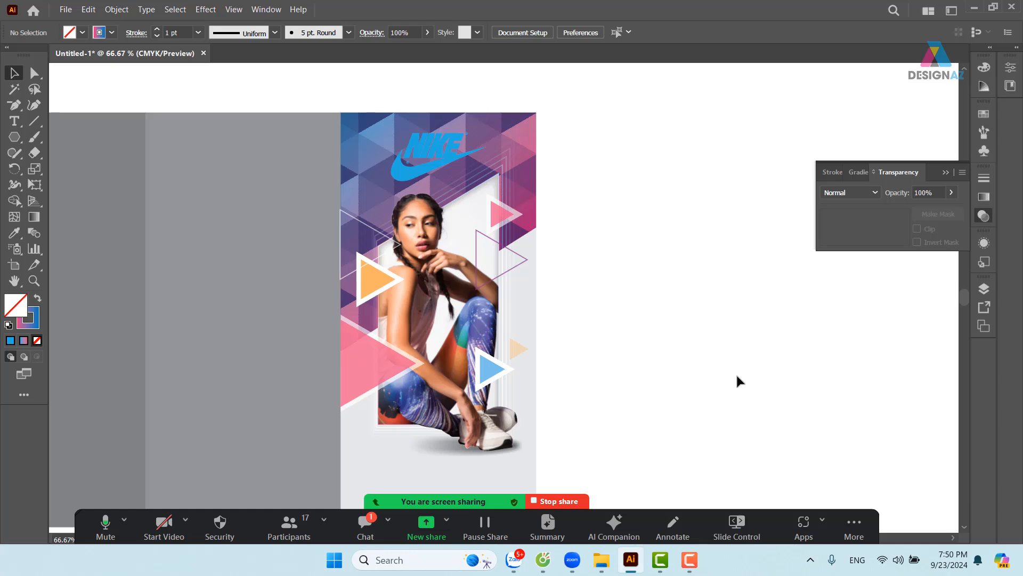
key(ctrl+z)
key(ctrl+z)
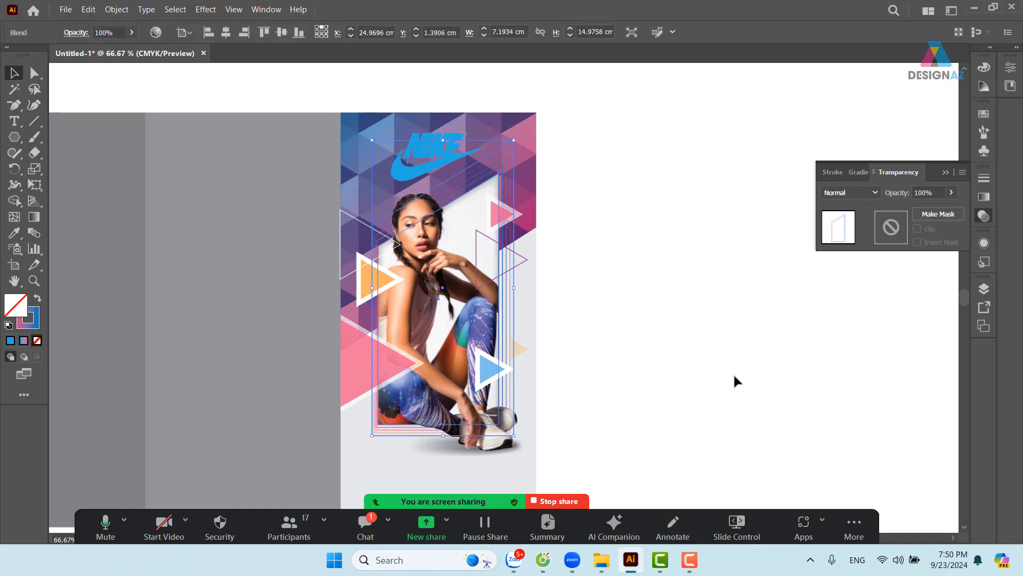
click(708, 221)
Nudge the Nike logo down slightly to a Y position of about 1.17 cm
click(480, 151)
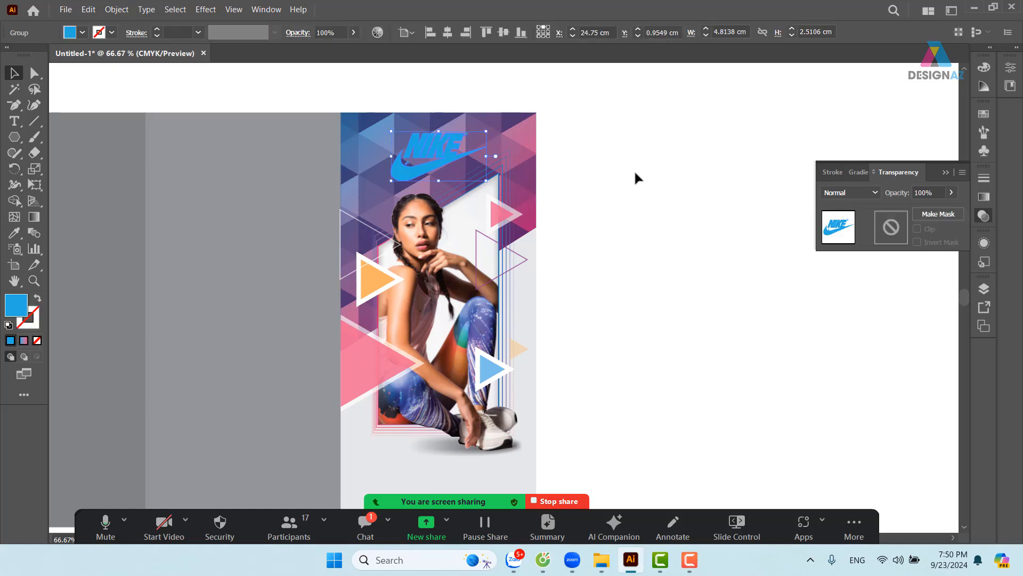
key(Down)
key(Down)
key(Down)
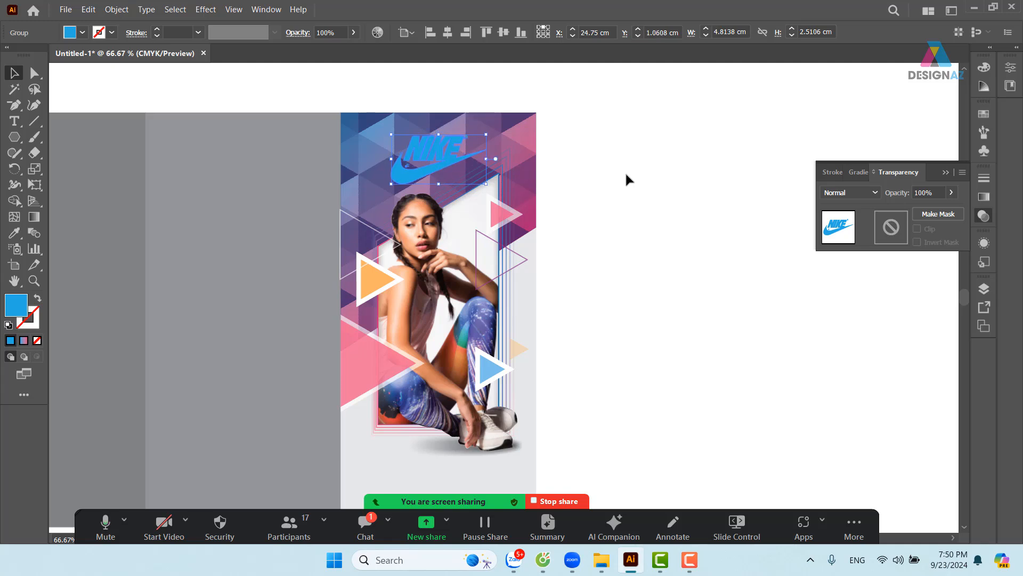
key(Down)
key(Down)
click(606, 153)
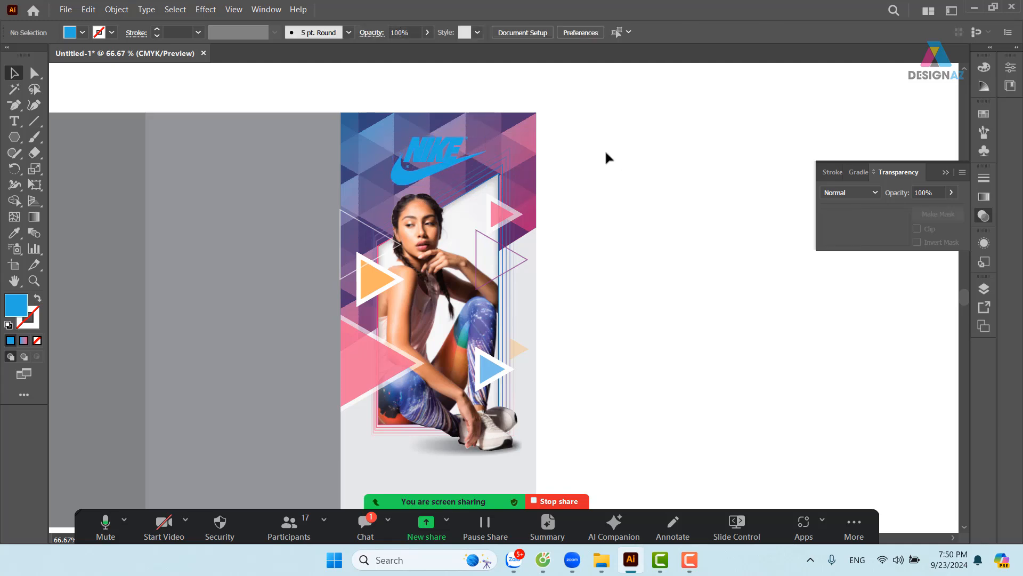
Start an Inner Glow effect on the Nike logo and set its glow colour to white, FFFFFF
key(ctrl+equal)
drag(525, 122, 588, 226)
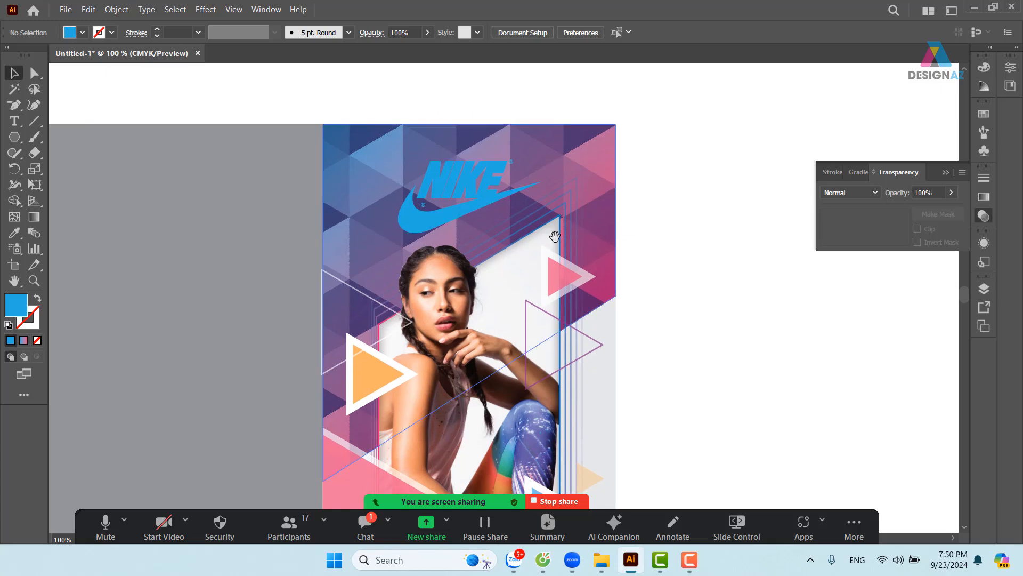
click(473, 190)
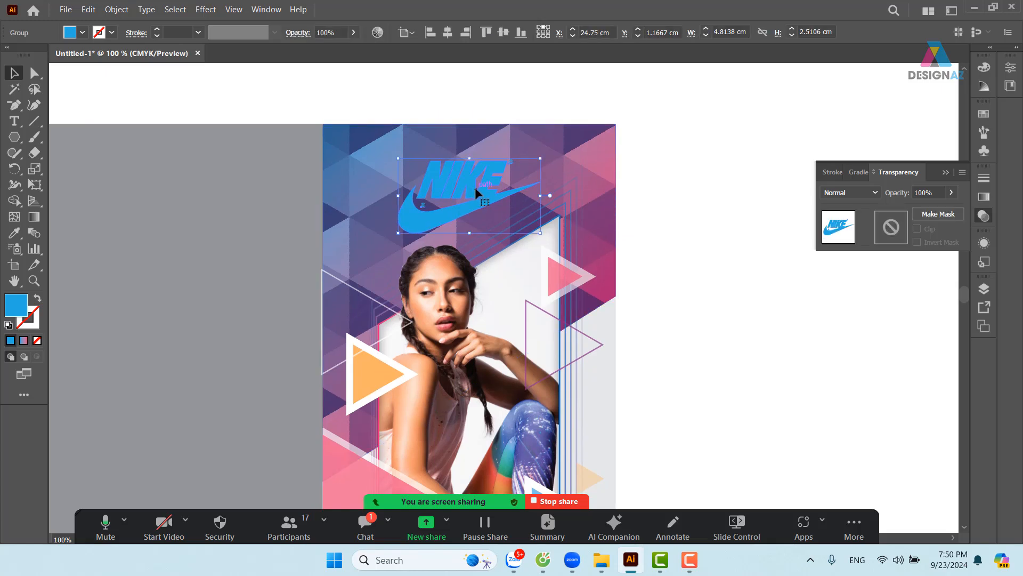
click(206, 9)
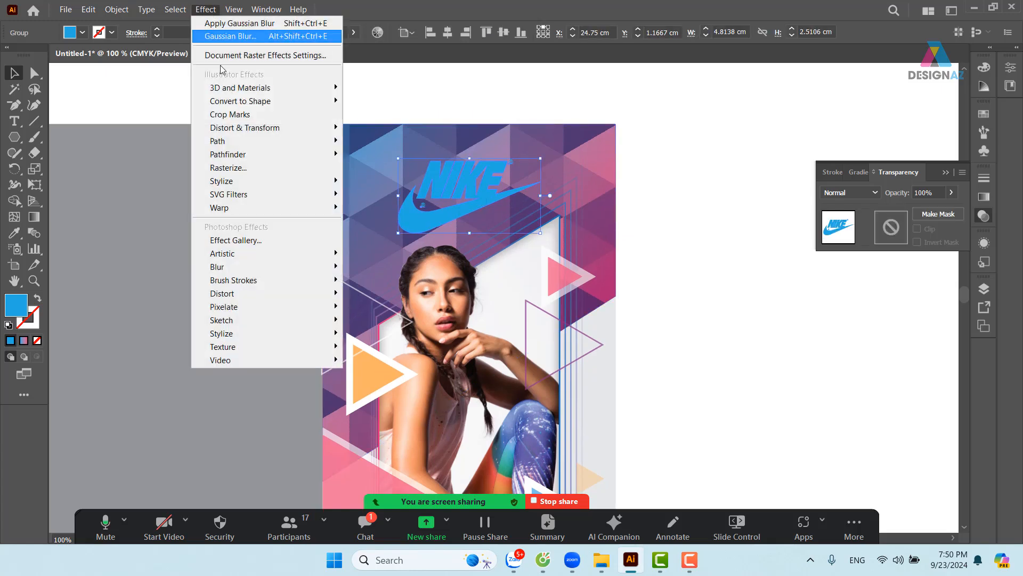
mouse_move(249, 184)
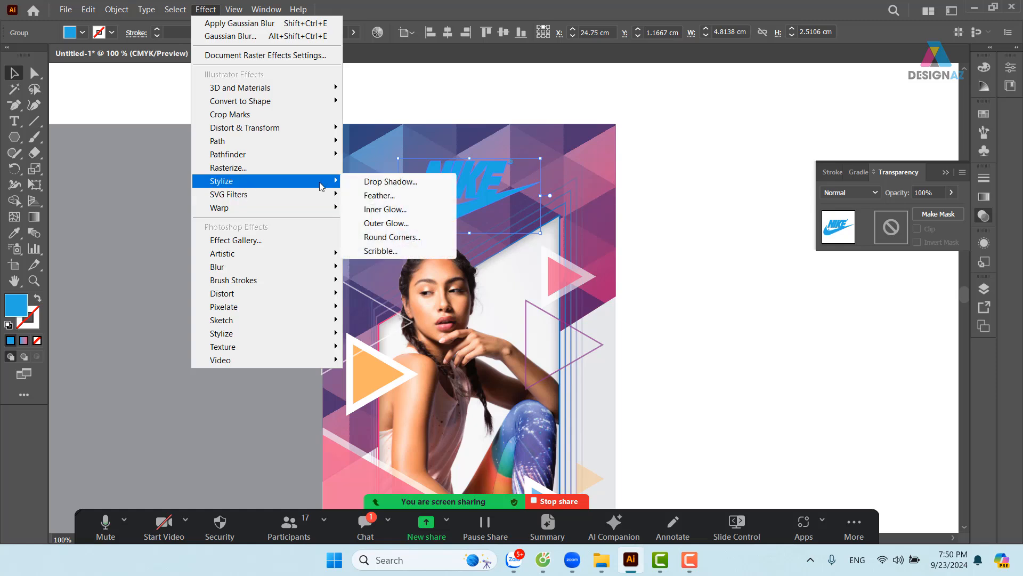
click(384, 209)
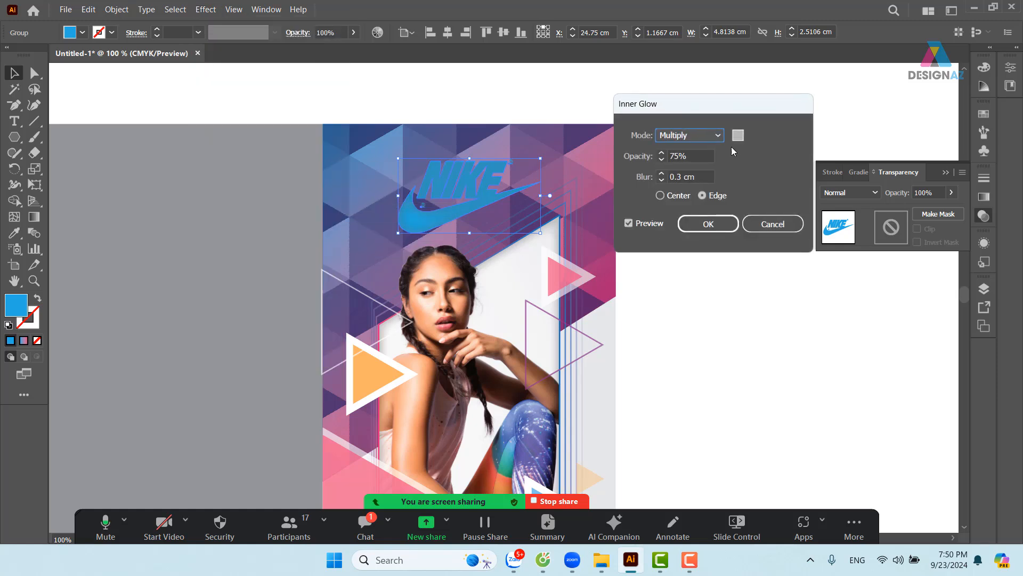
click(737, 135)
text(FFFFFF)
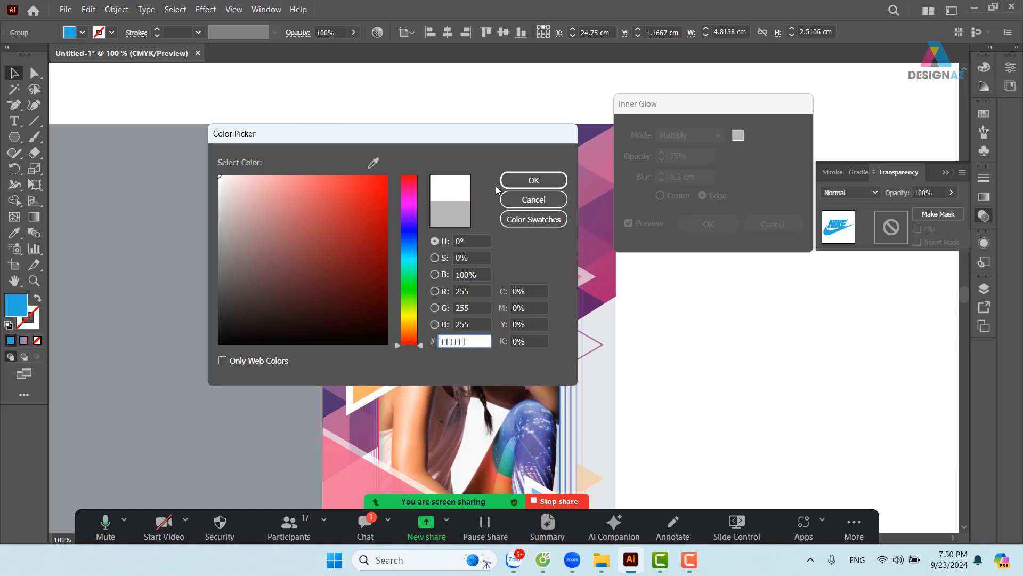
click(512, 181)
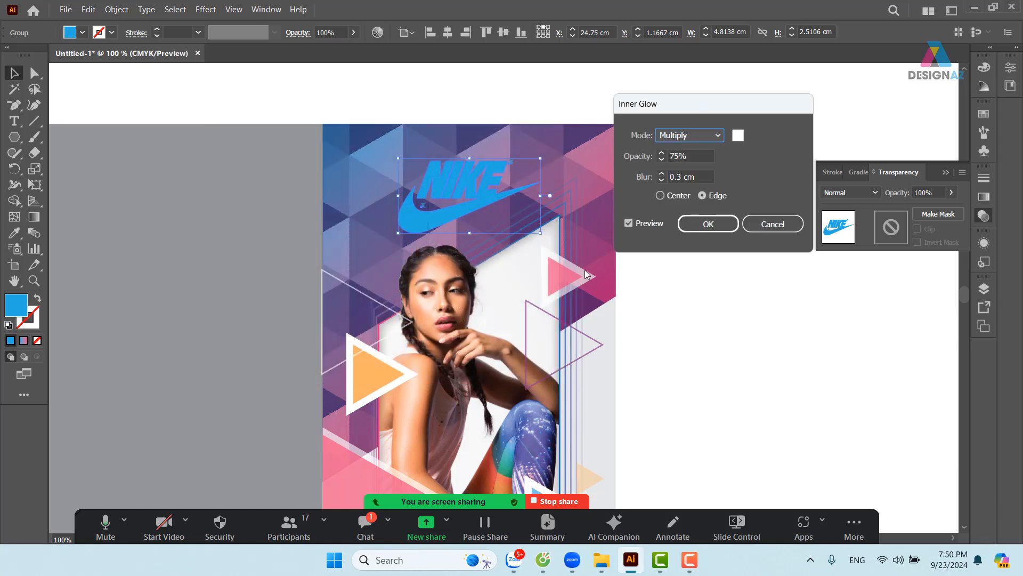
Set the logo's inner glow to a 0.2 cm blur, 100% opacity and Screen mode
click(708, 177)
key(Down)
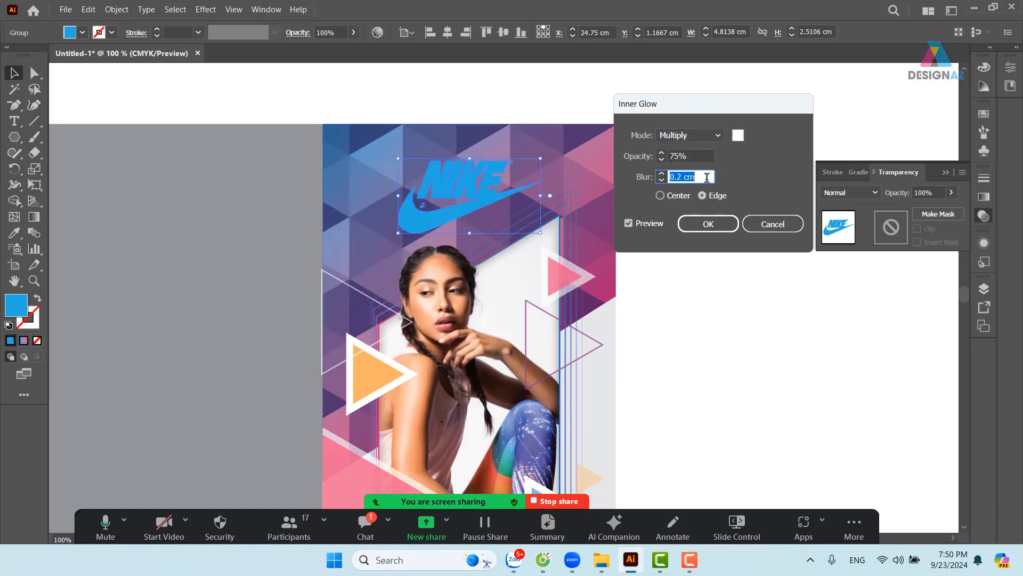
click(689, 156)
text(100)
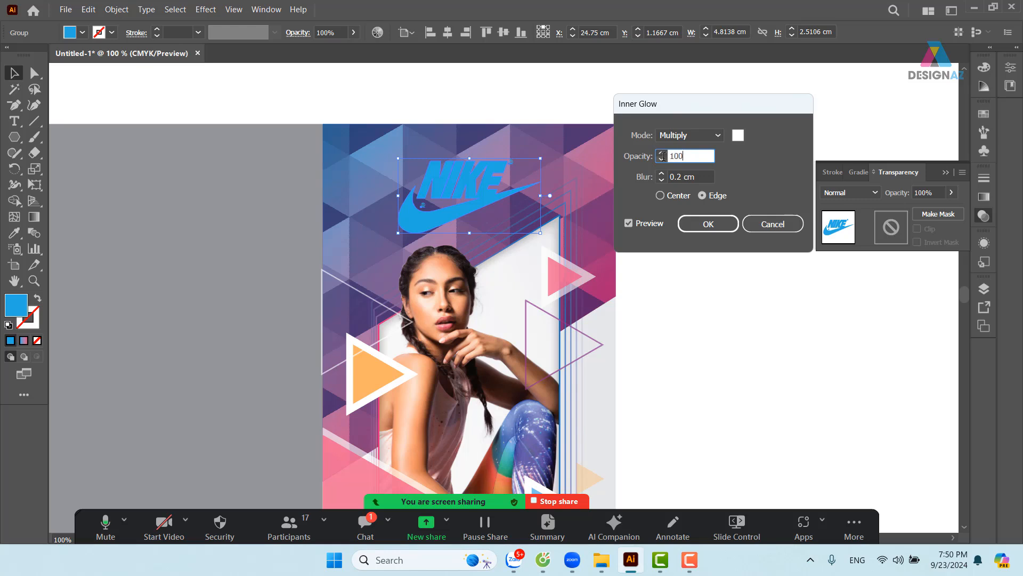
click(719, 135)
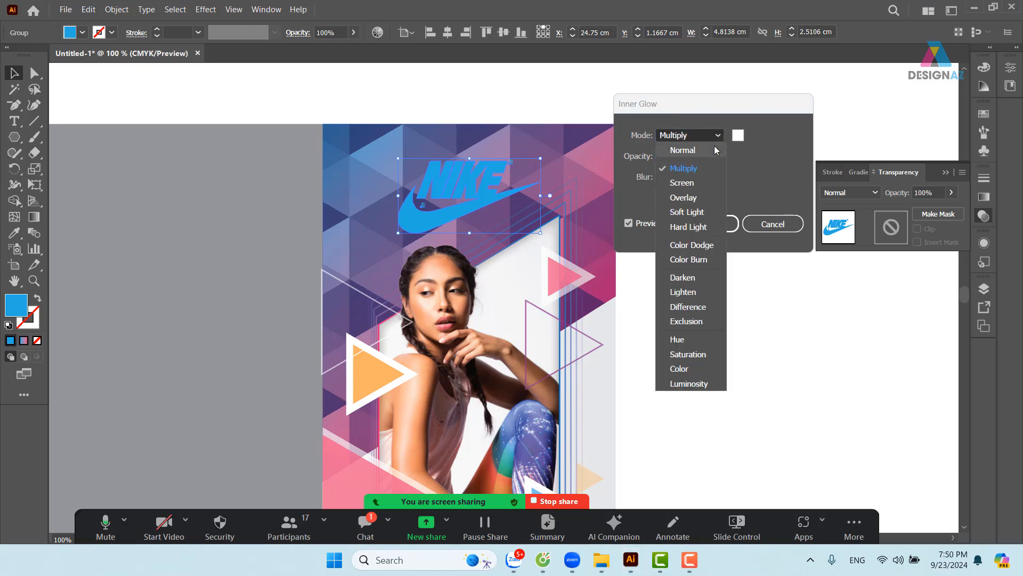
click(701, 184)
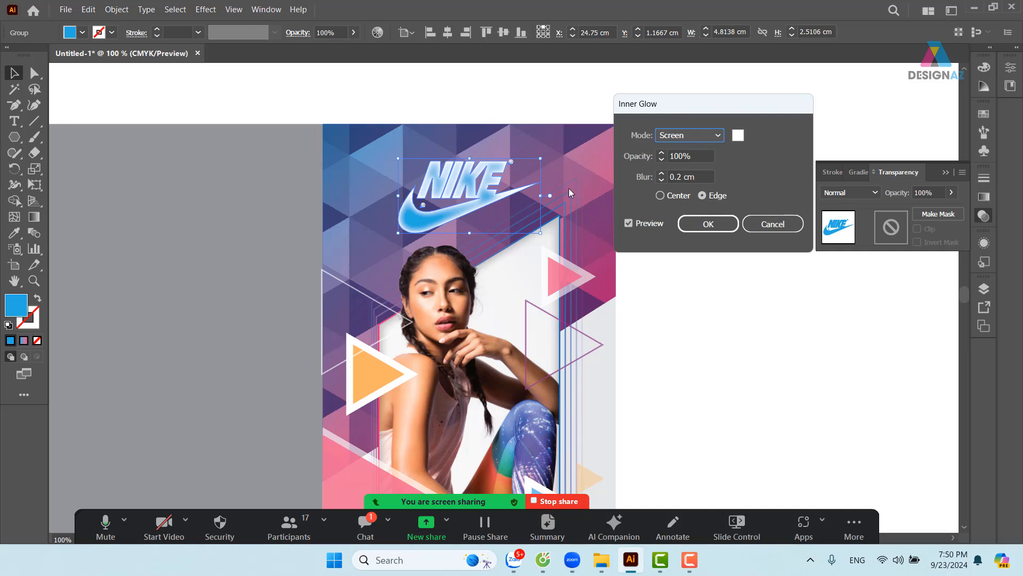
Try inner glow blur values of 0.1, 0.02, 0.2, 0.15 and 0.17 cm on the Nike logo
click(702, 177)
key(Down)
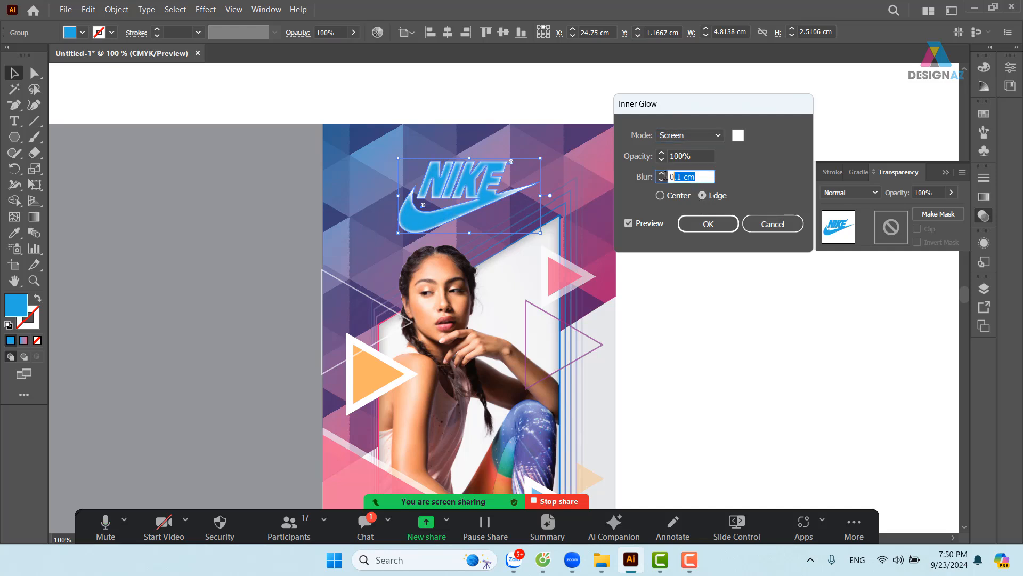
text(0.02)
click(682, 175)
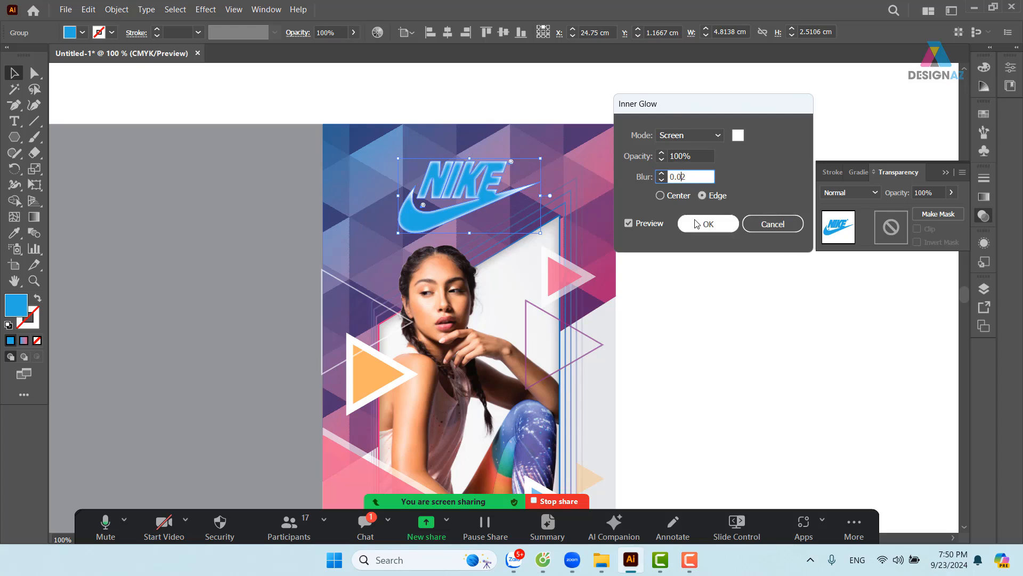
key(BackSpace)
click(703, 159)
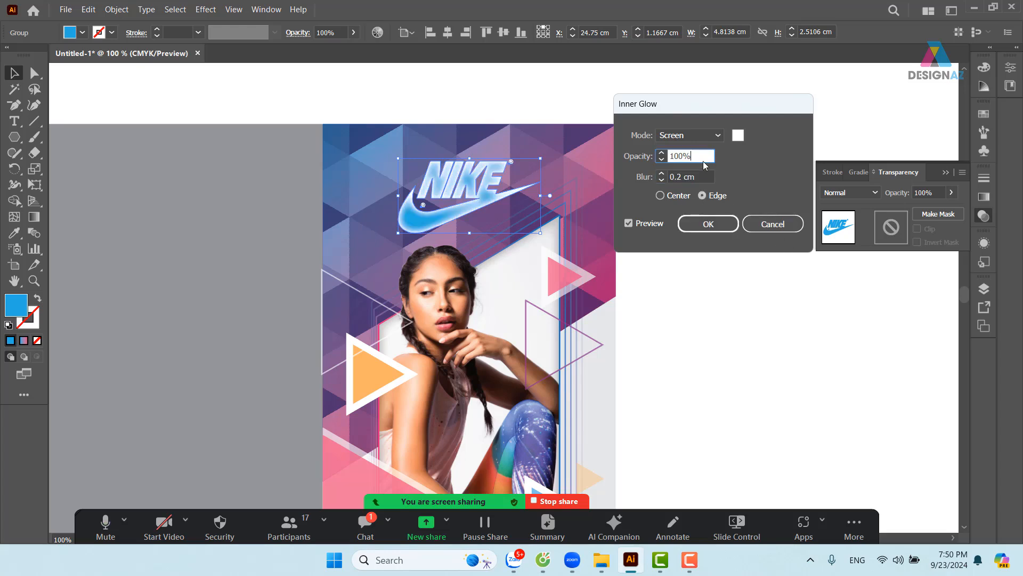
click(685, 177)
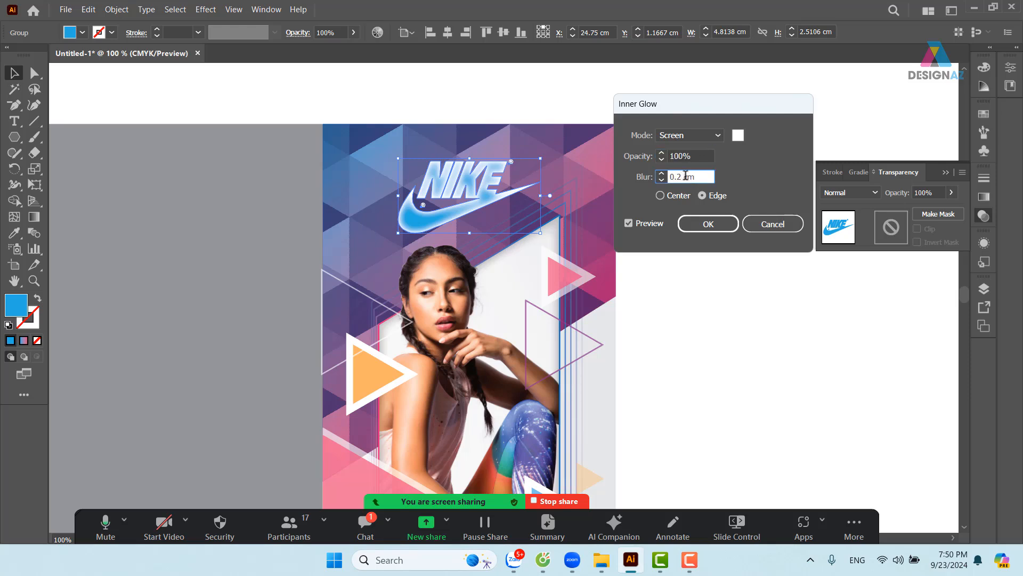
drag(682, 176, 679, 176)
text(15)
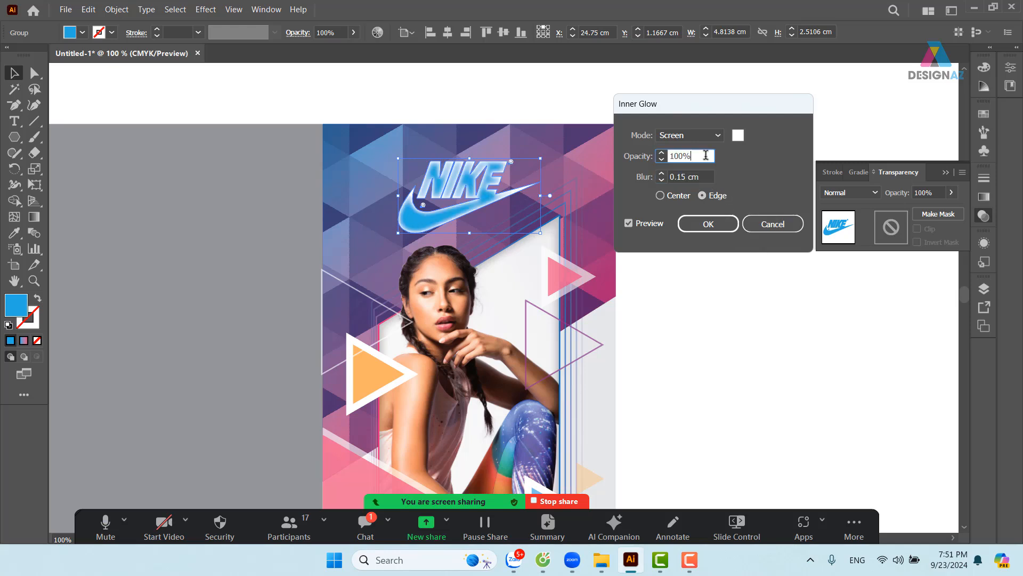
key(shift+Tab)
drag(681, 177, 687, 176)
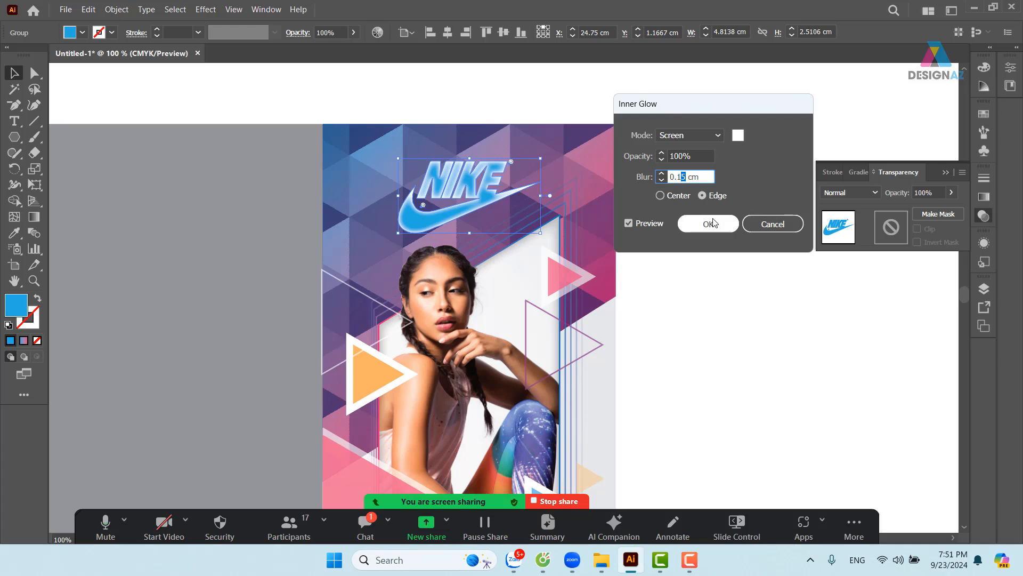
text(7)
click(698, 155)
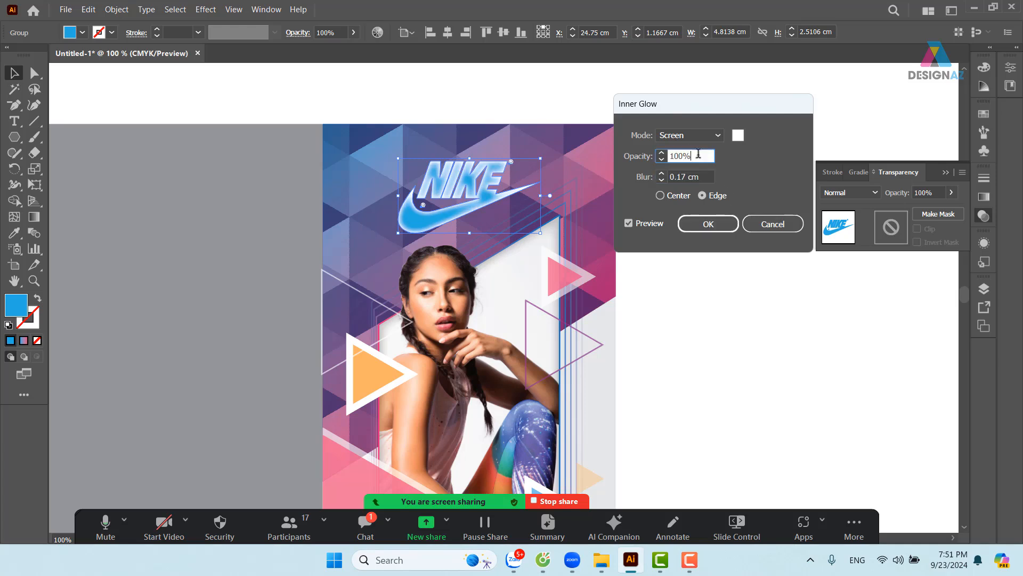
Set the inner glow's blur to 0.1 cm and its mode to Overlay, and apply the effect to the logo
drag(685, 176, 681, 176)
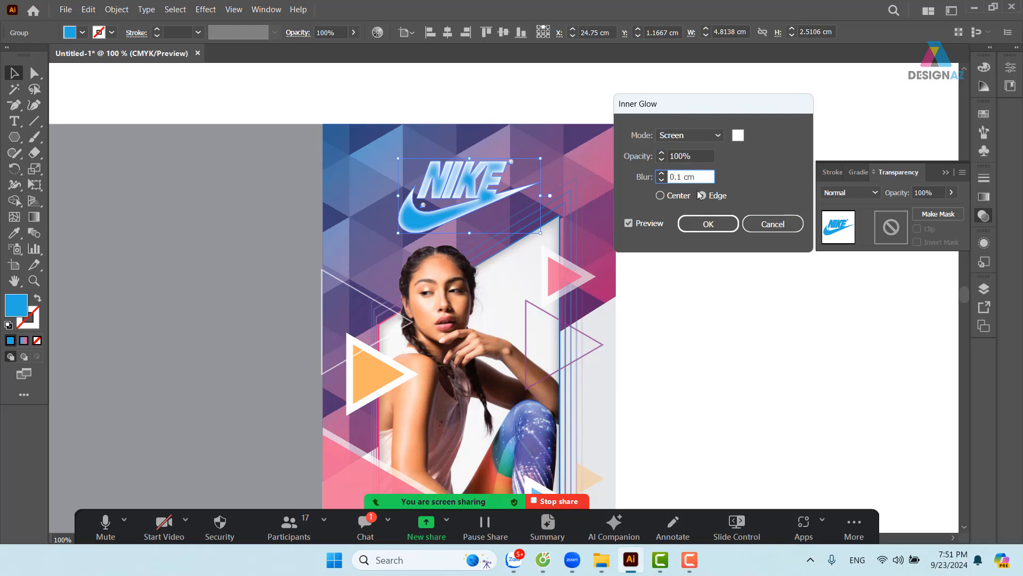
click(698, 156)
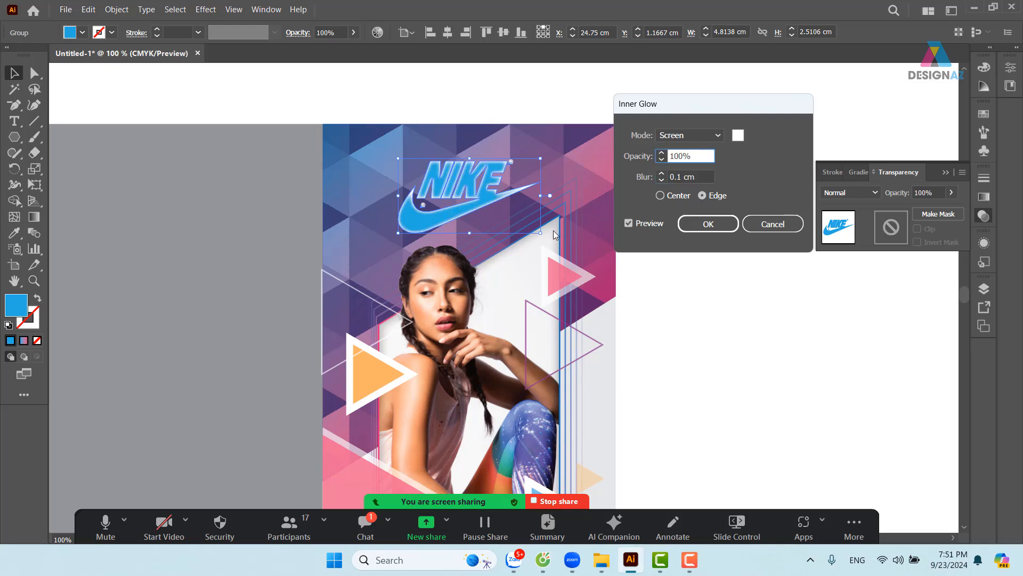
click(715, 135)
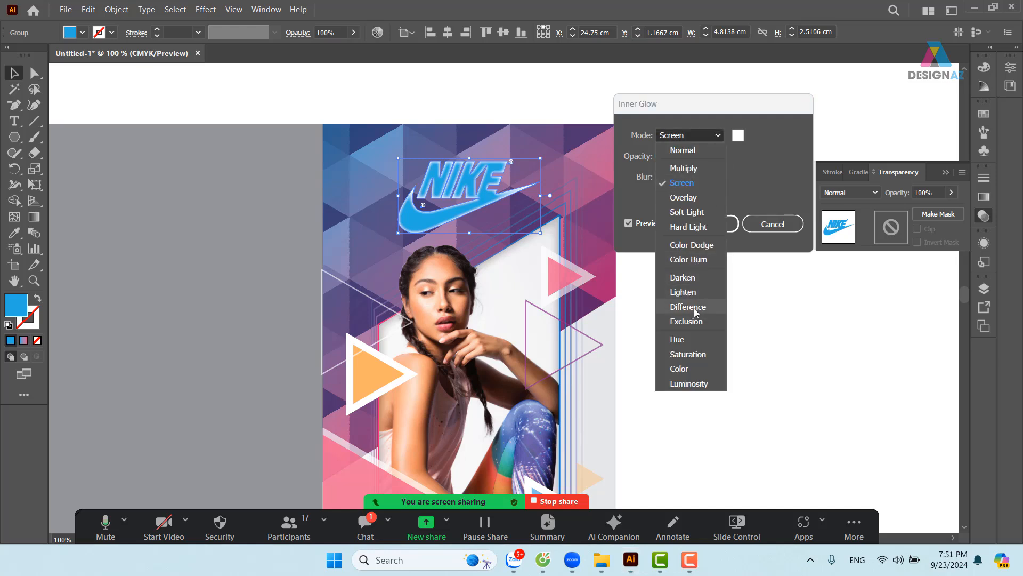
click(691, 197)
click(714, 225)
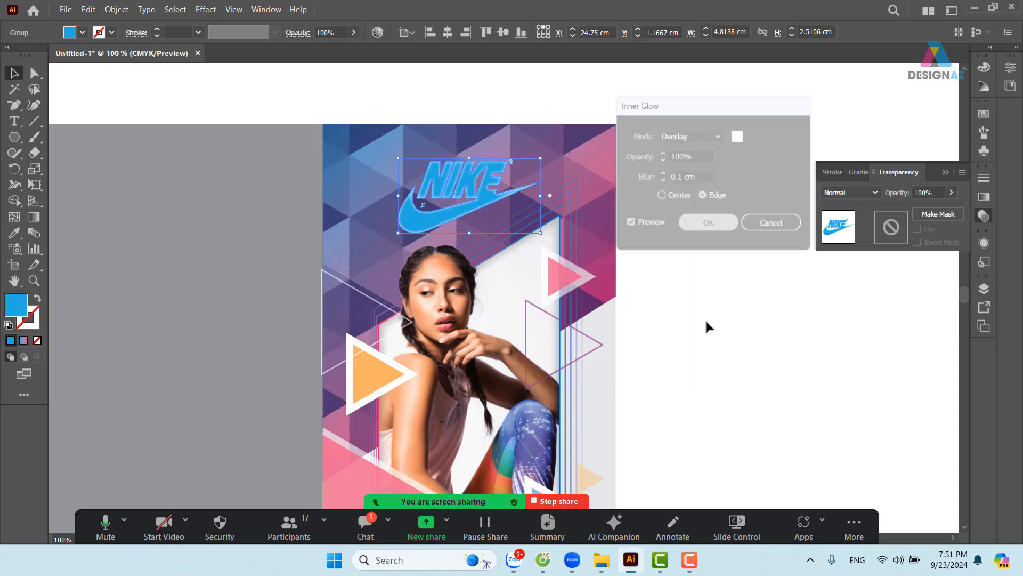
click(708, 336)
Fill the Nike logo with the white-to-black linear gradient swatch
key(z)
drag(421, 178, 579, 245)
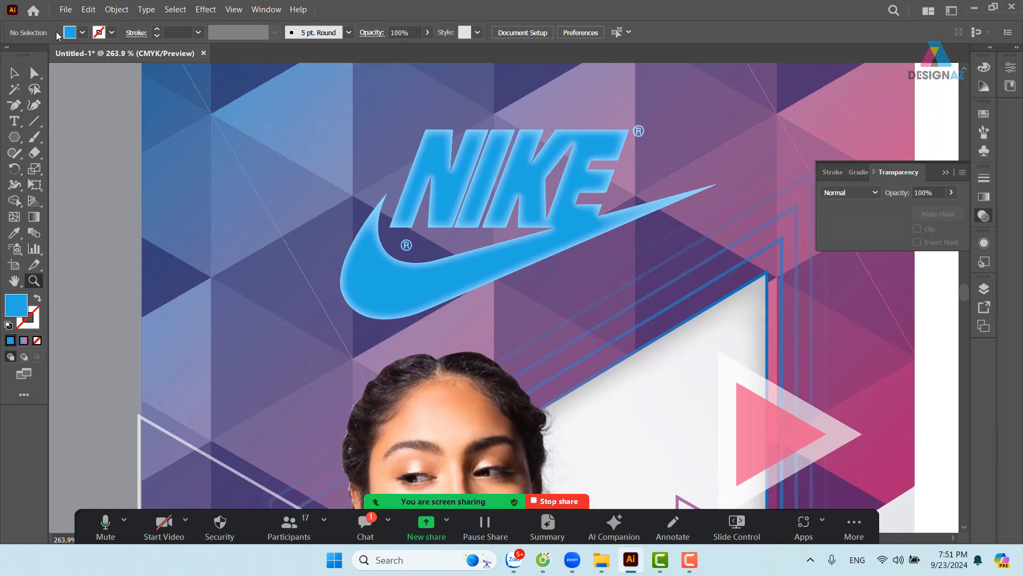
click(15, 73)
click(541, 245)
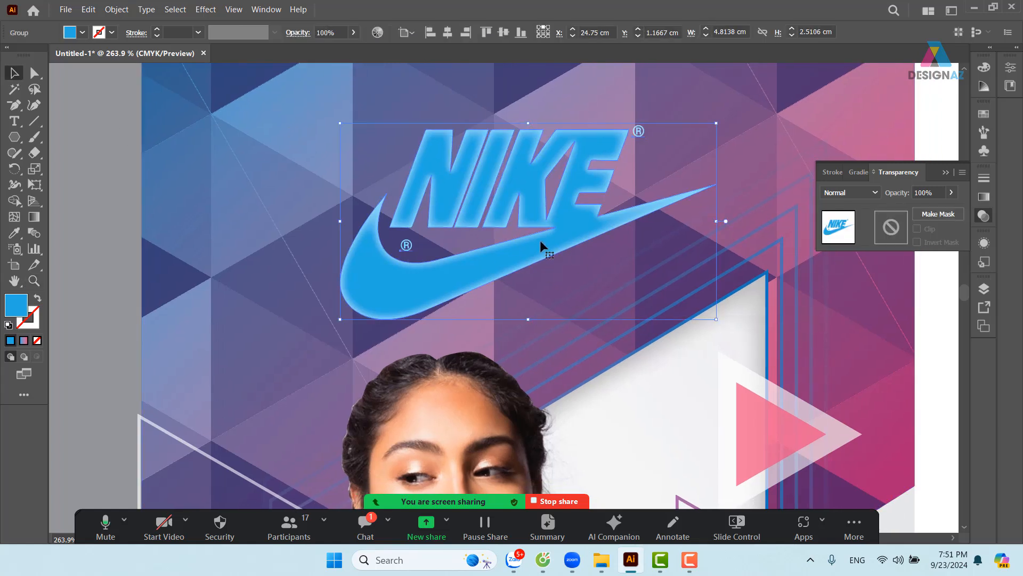
click(984, 113)
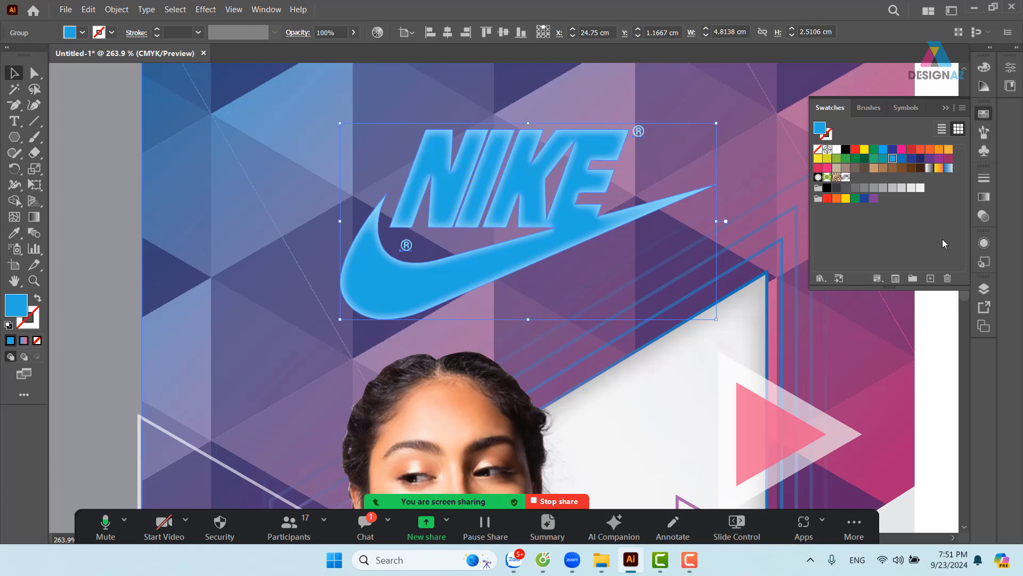
click(929, 168)
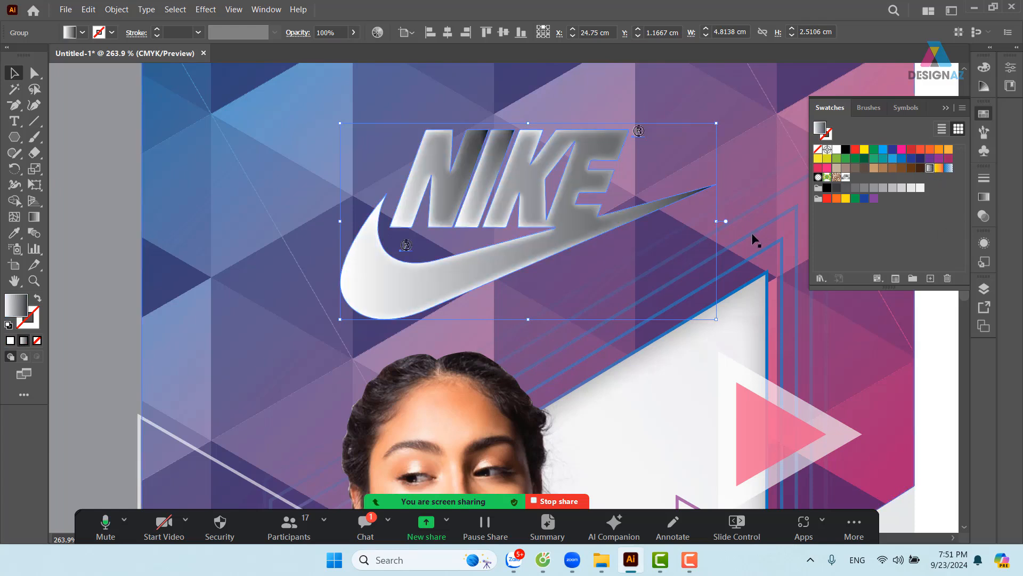
Recolour the black end stop of the logo's gradient to light blue and deselect the logo
click(984, 197)
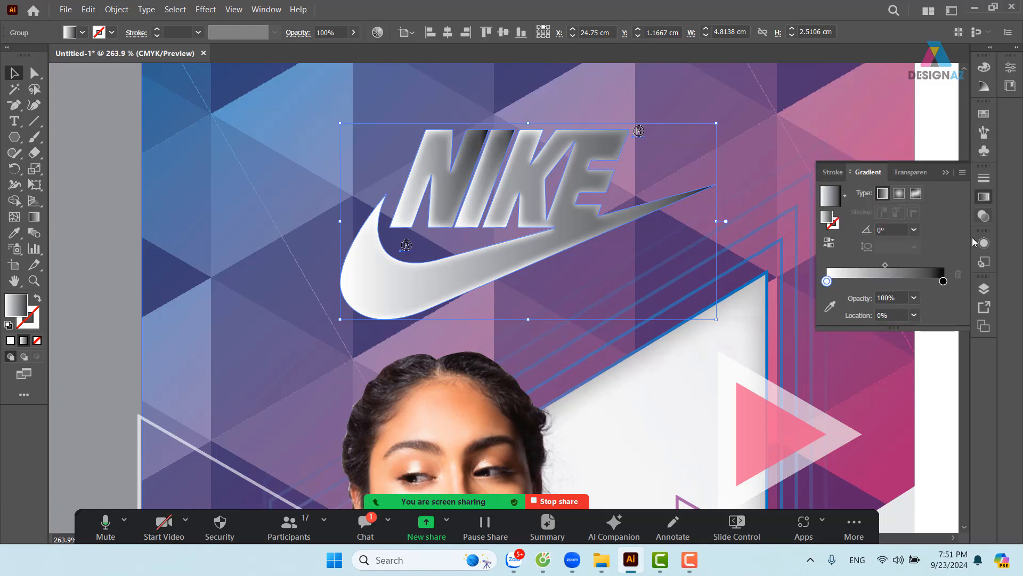
double_click(944, 281)
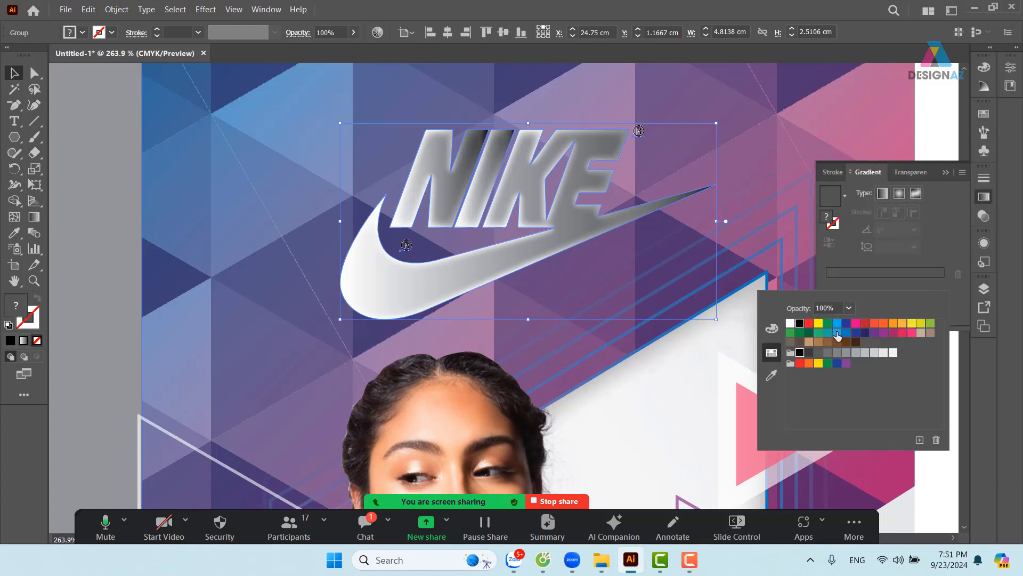
click(837, 332)
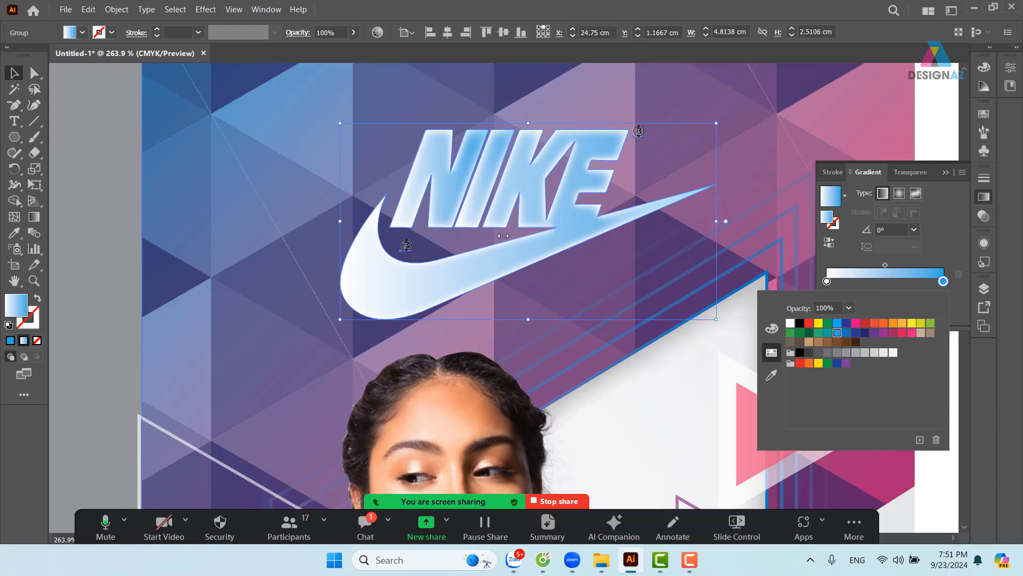
click(15, 74)
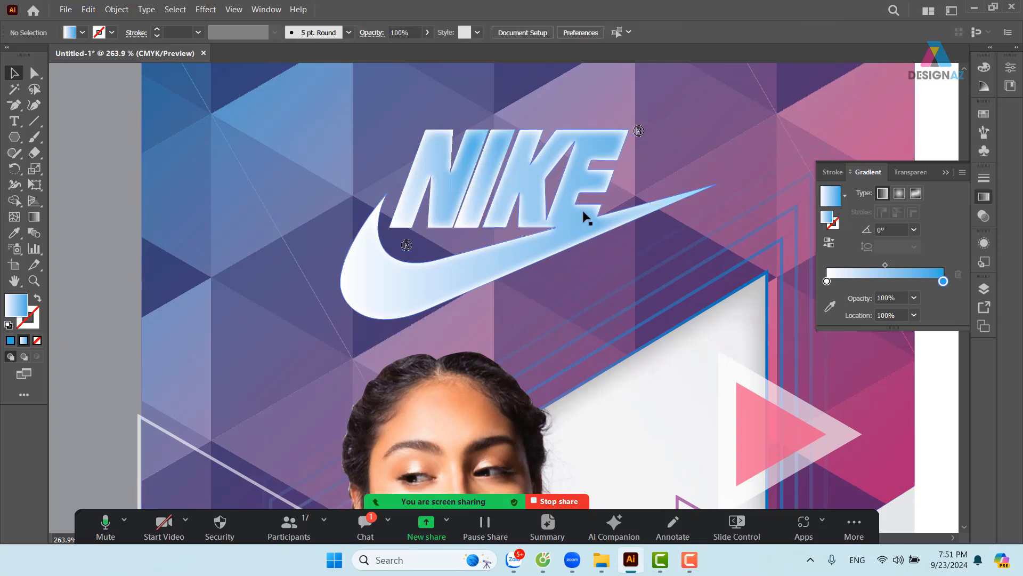
Start a Drop Shadow effect on the Nike logo
key(ctrl+minus)
key(ctrl+minus)
key(ctrl+minus)
key(ctrl+minus)
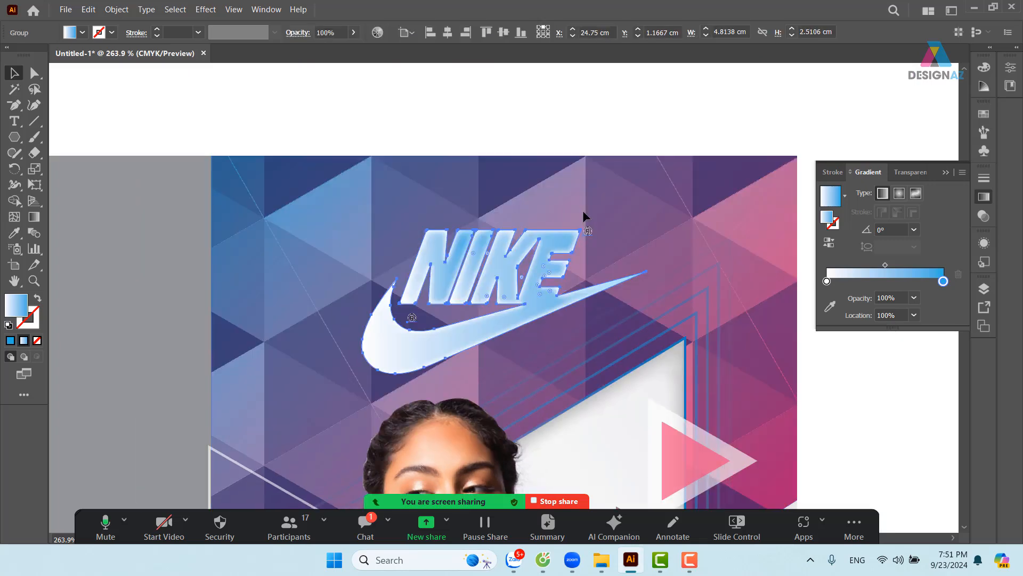
click(681, 226)
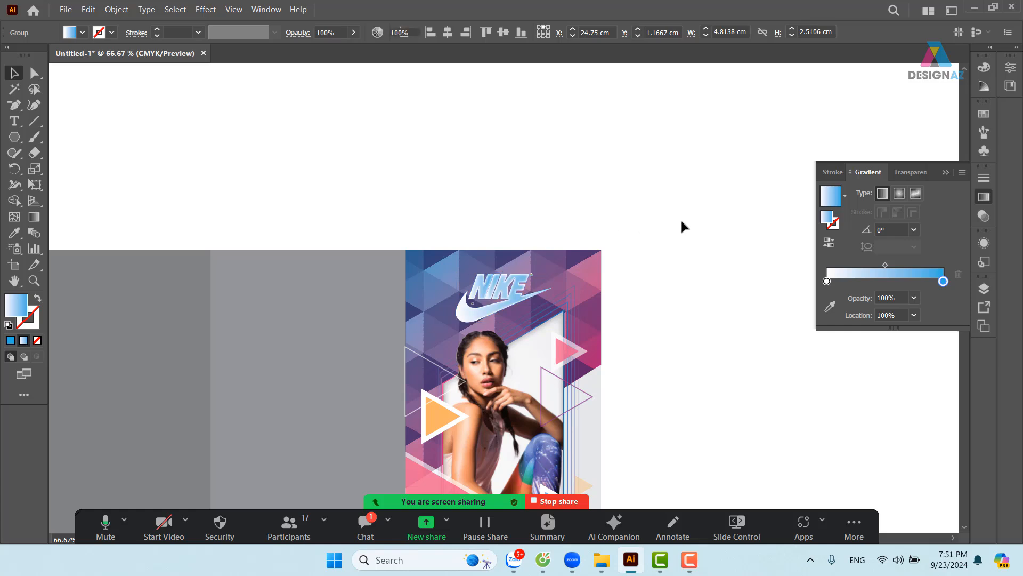
key(ctrl+1)
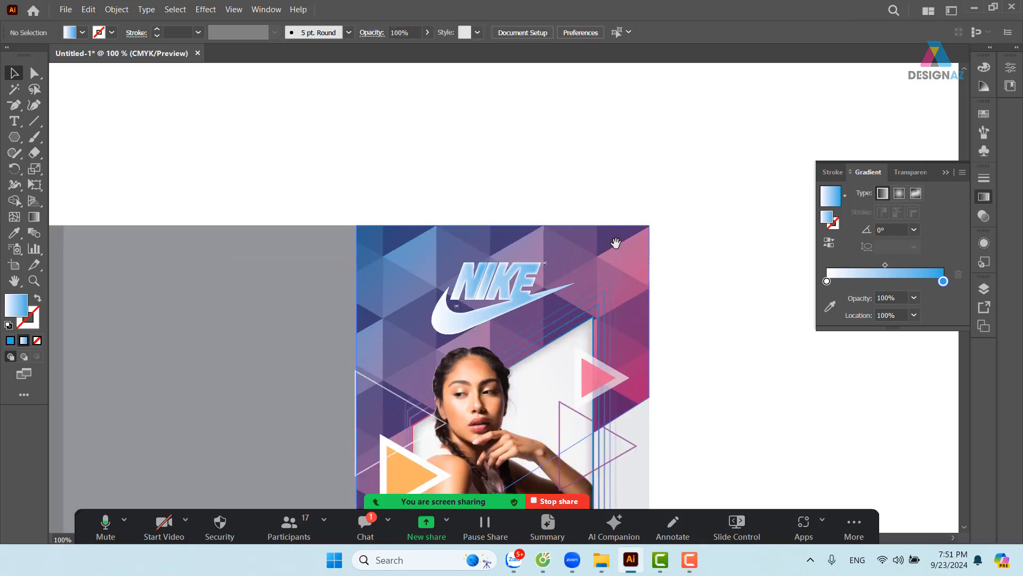
drag(616, 243, 557, 144)
click(475, 187)
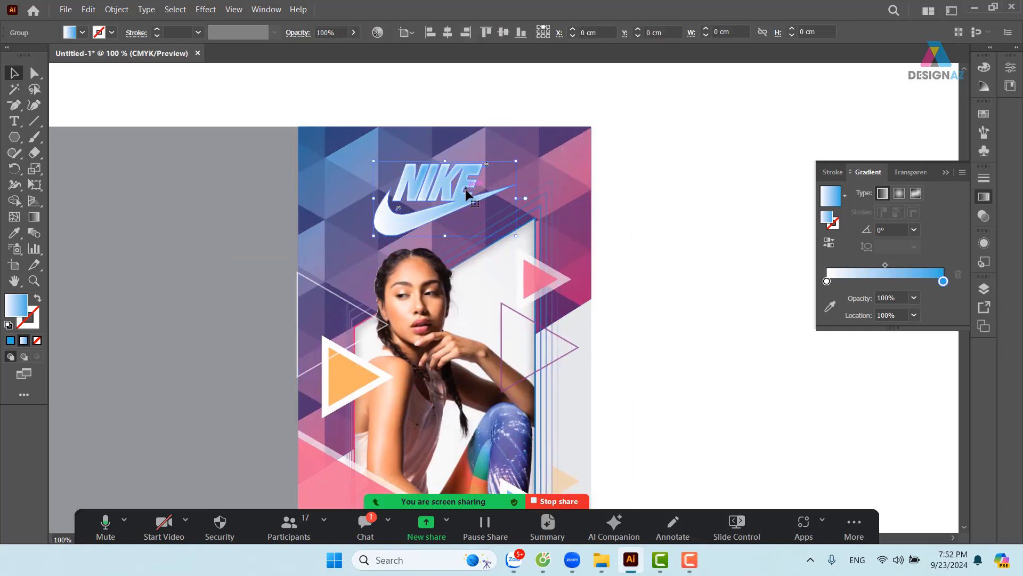
click(206, 10)
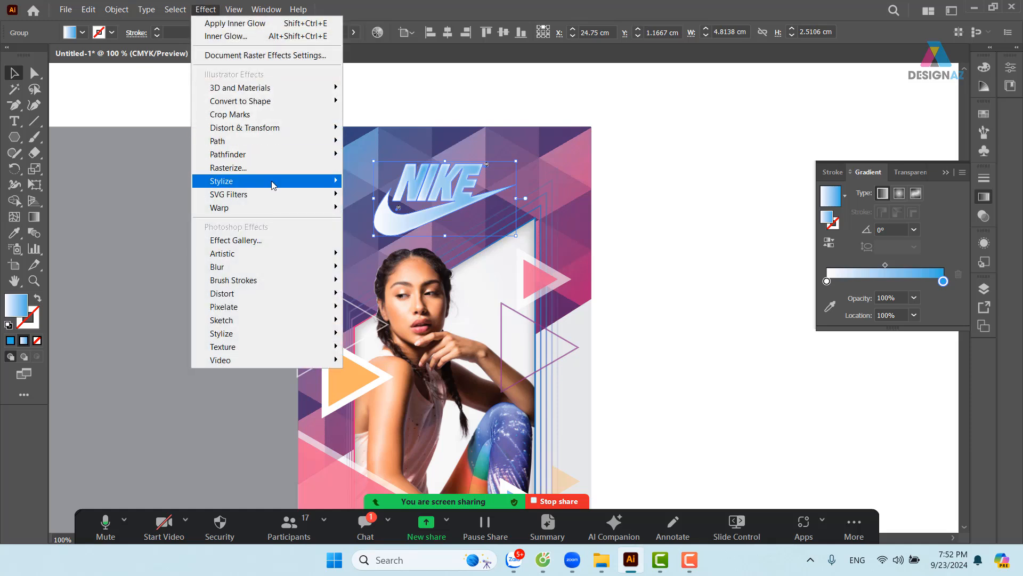
mouse_move(279, 182)
click(390, 182)
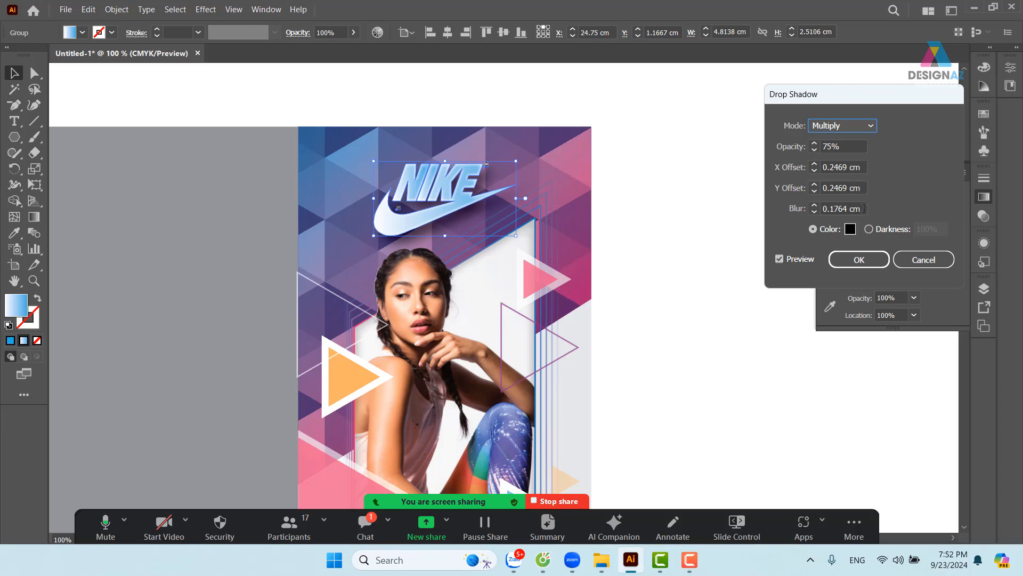
Set the logo shadow's X and Y offsets to 0 cm, apply the effect and deselect the logo
drag(858, 167, 826, 167)
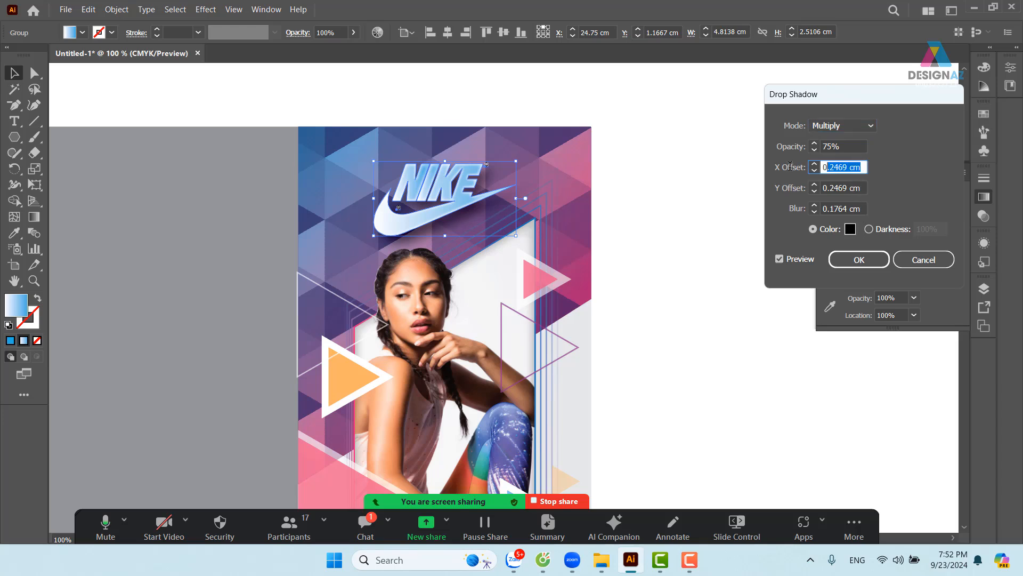
text(0)
key(Tab)
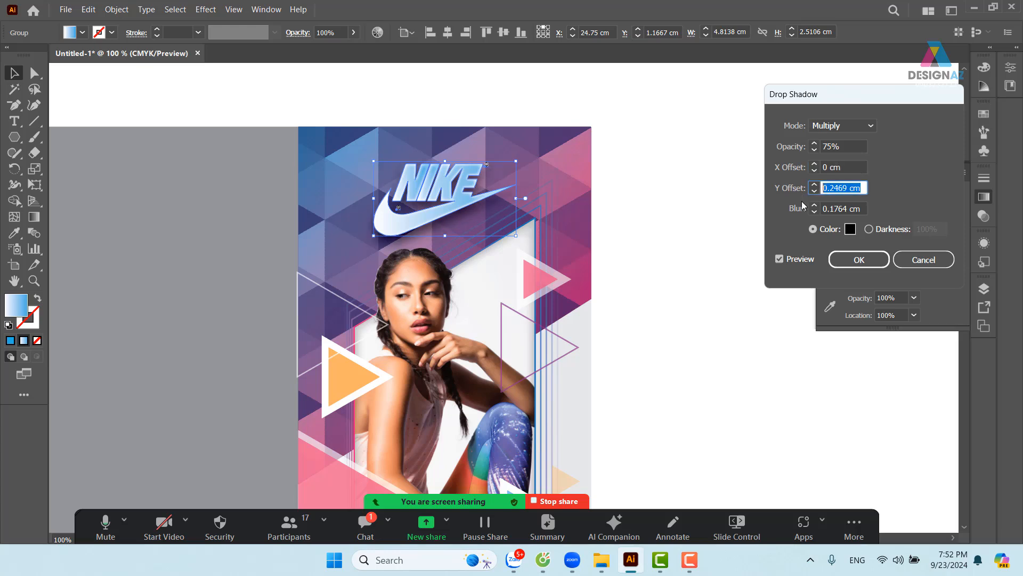
text(0)
click(864, 262)
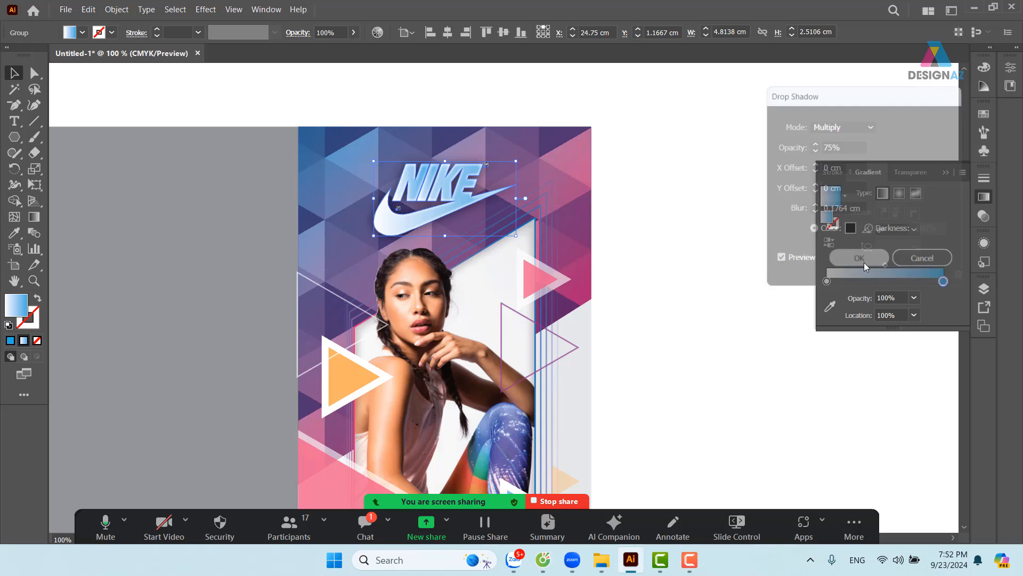
click(687, 249)
scroll(653, 210, down, 2)
scroll(645, 220, up, 1)
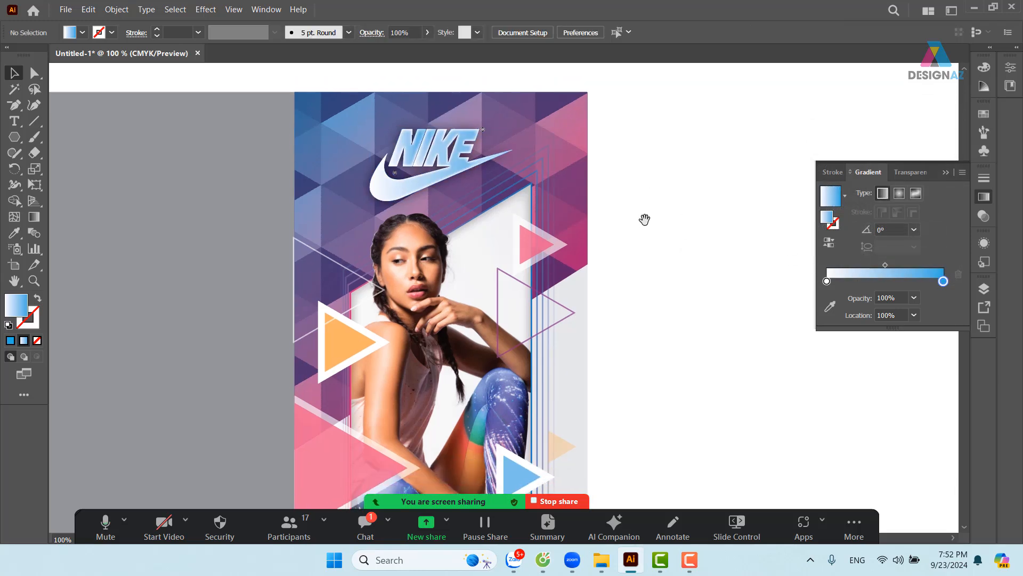
Edit the Nike logo's existing drop shadow, changing its colour from black to dark navy blue, and deselect the logo
click(457, 172)
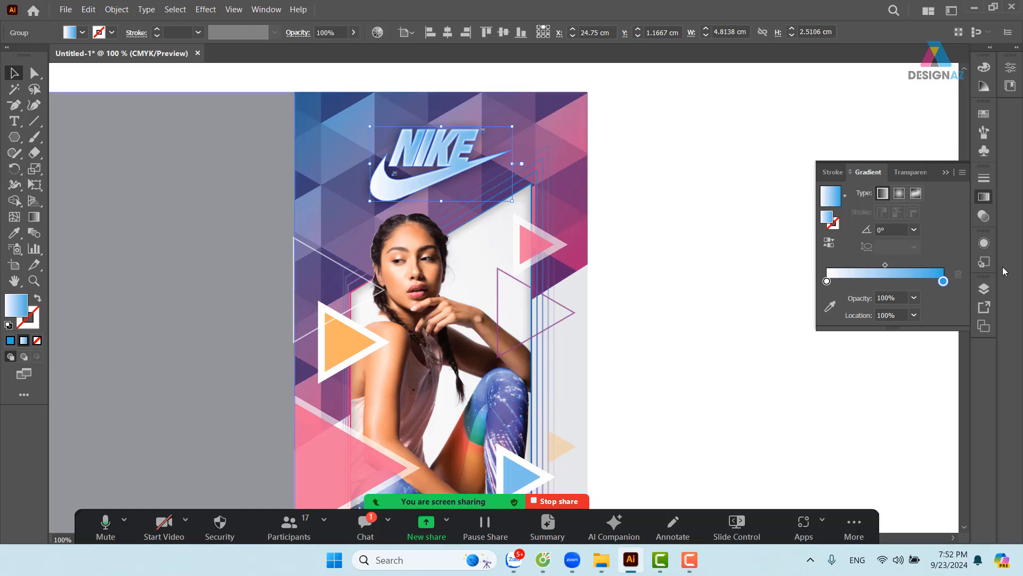
click(983, 243)
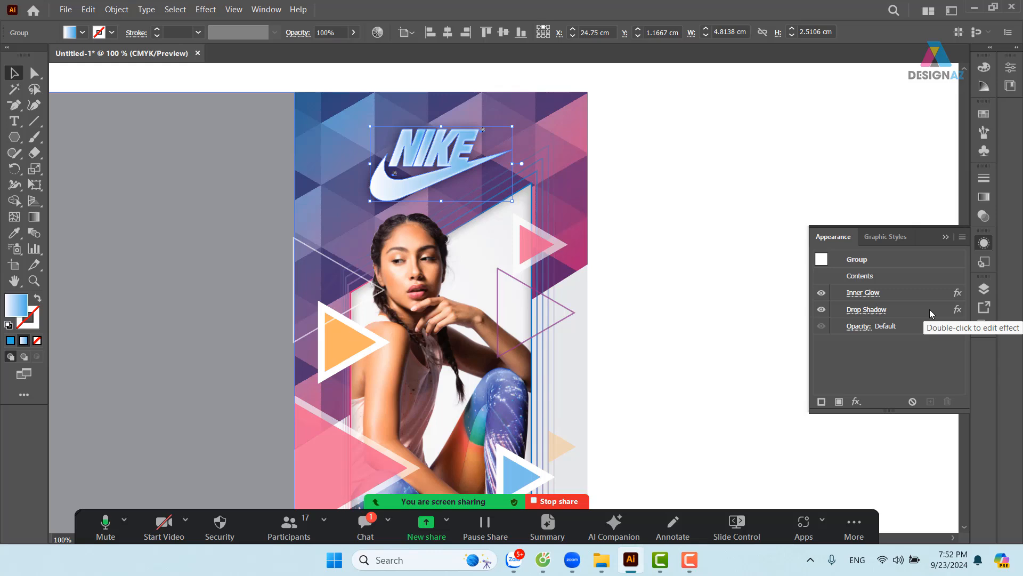
double_click(929, 309)
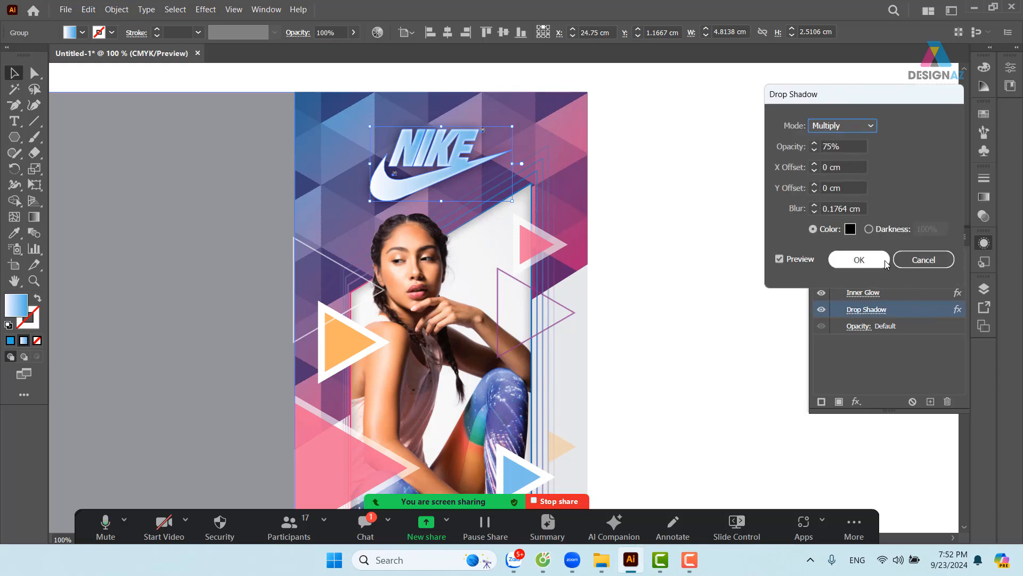
click(850, 229)
click(404, 240)
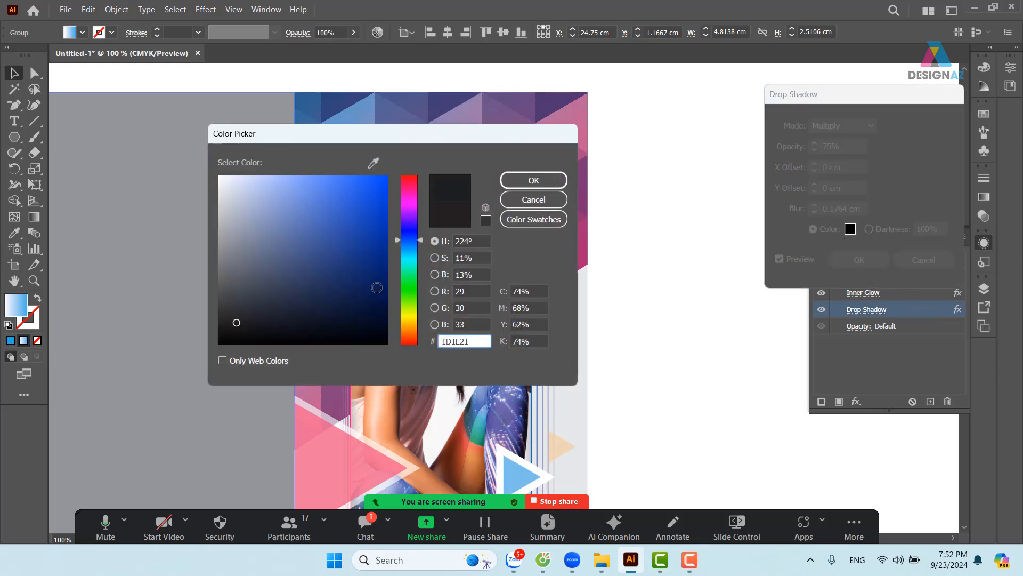
drag(377, 288, 397, 304)
click(534, 180)
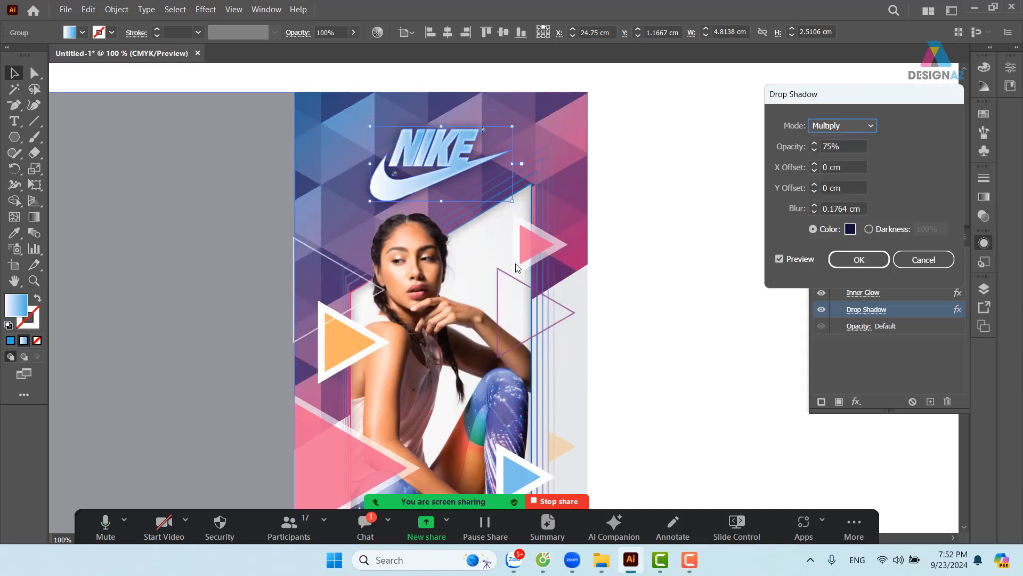
click(858, 260)
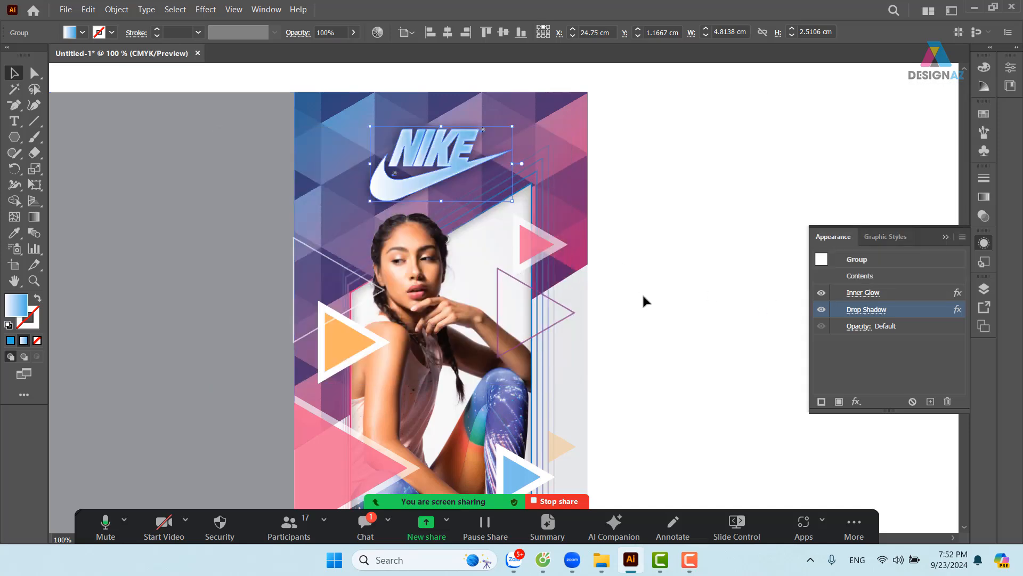
click(641, 293)
Add a "Lorem ipsum" point-text placeholder on the empty canvas beside the brochure's front panel
key(ctrl+minus)
key(ctrl+minus)
key(ctrl+minus)
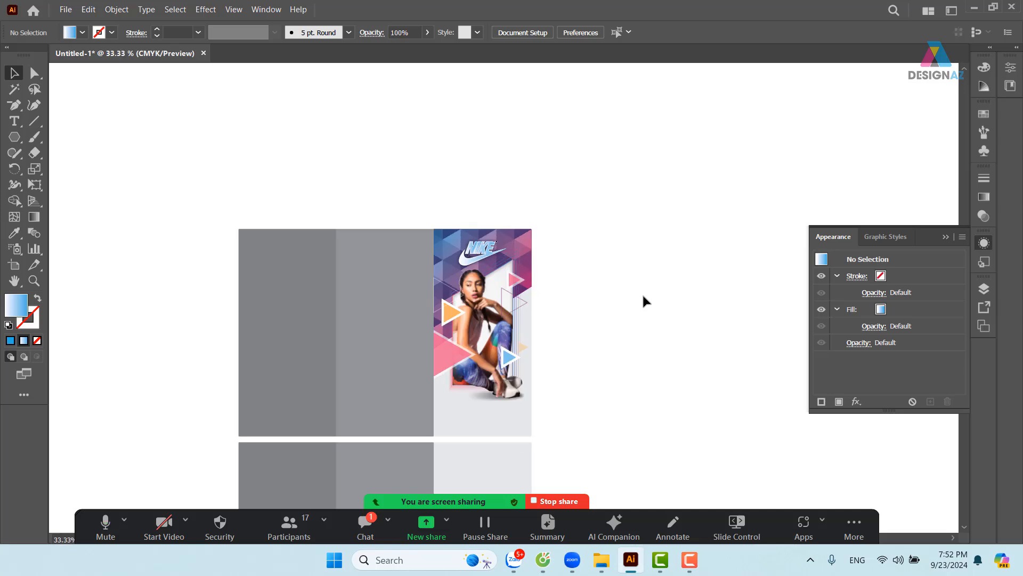
key(z)
drag(483, 313, 537, 294)
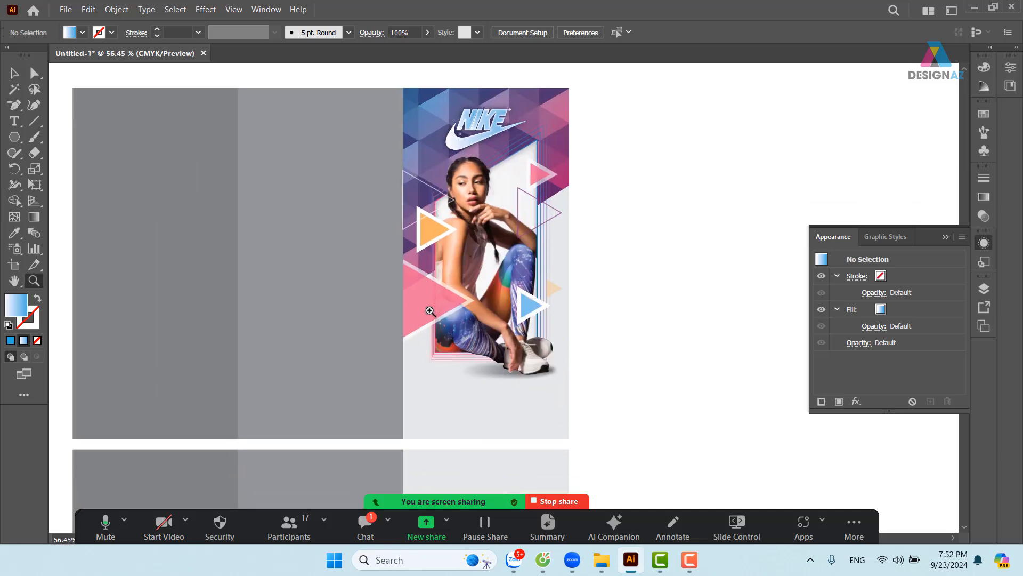
drag(432, 299, 516, 297)
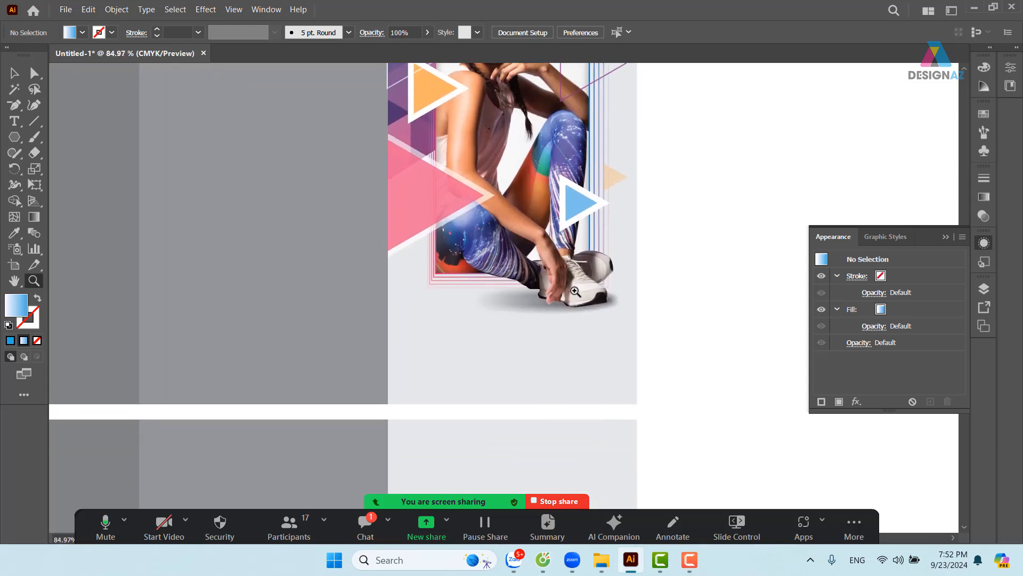
scroll(577, 304, up, 5)
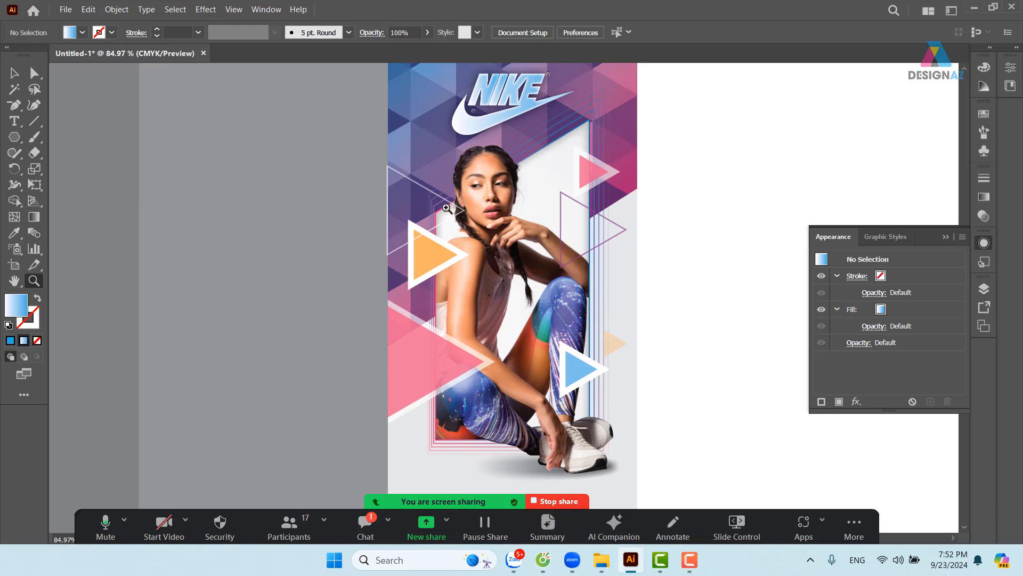
click(14, 121)
click(709, 191)
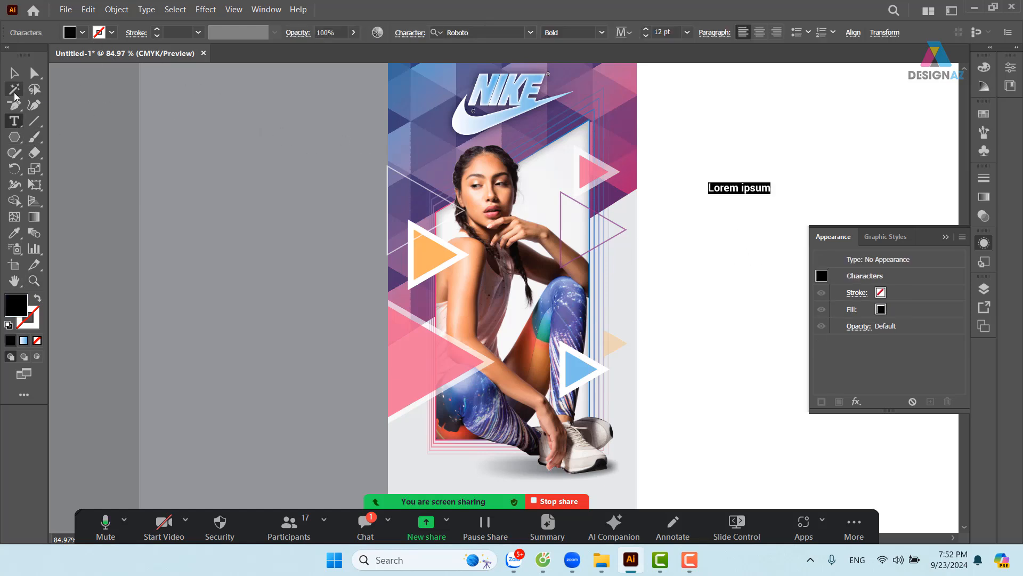
Enlarge the "Lorem ipsum" text to about 25 pt and move it closer to the panel
click(14, 72)
drag(771, 195, 839, 224)
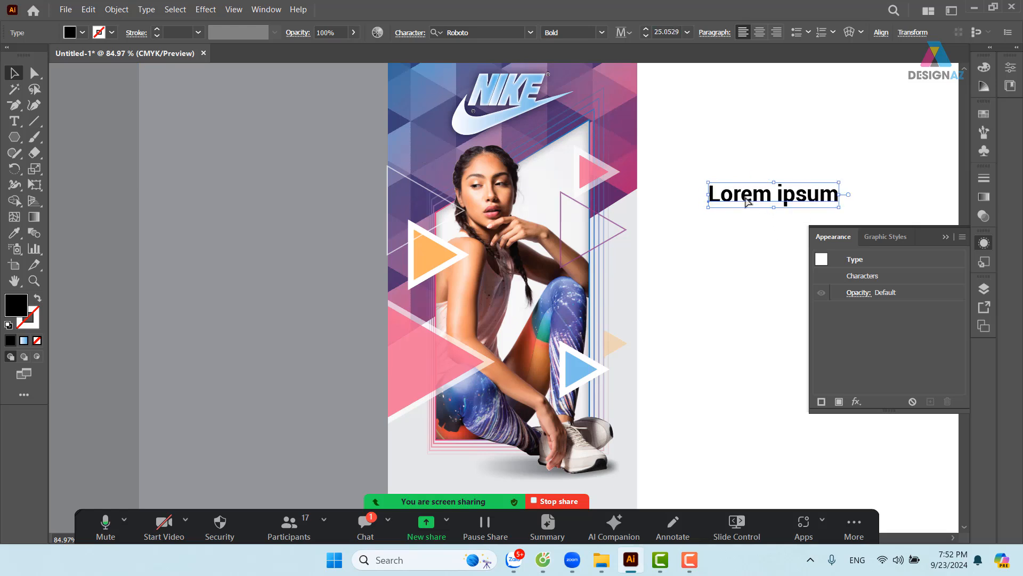
drag(719, 216, 669, 245)
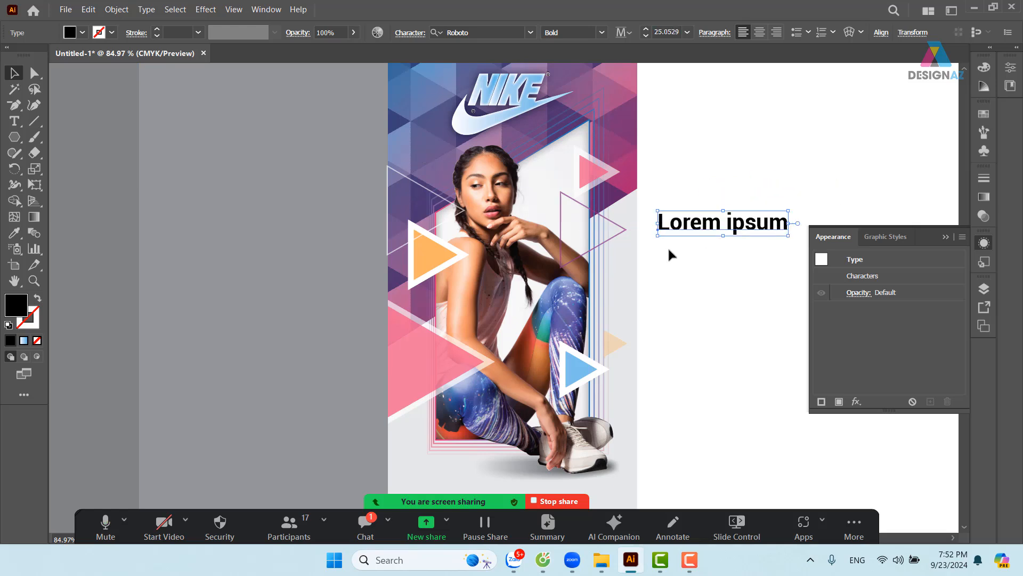
Search the fonts for "spor" and set the placeholder text in Race Sport
click(483, 29)
key(BackSpace)
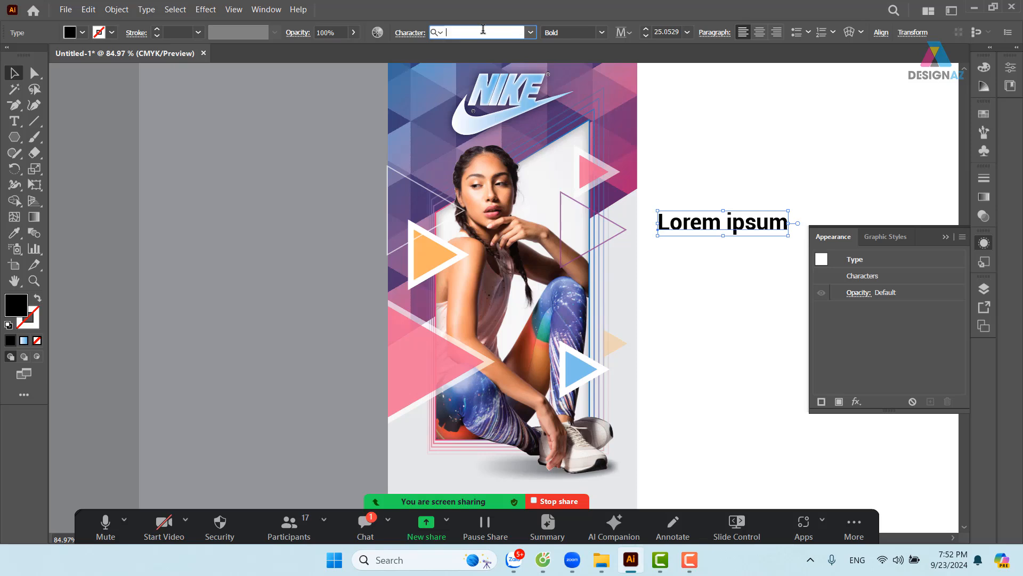
text(spo)
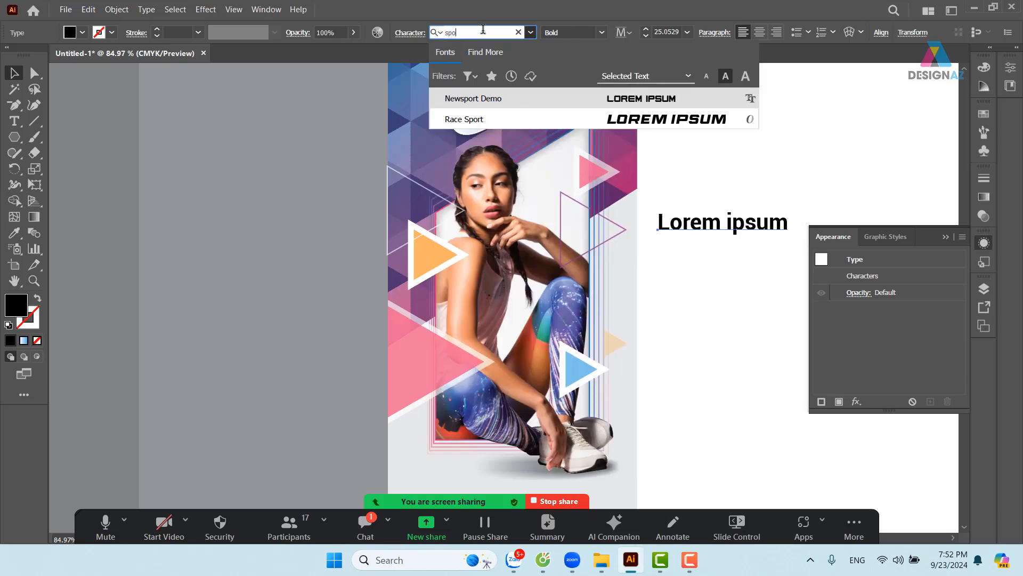
text(r)
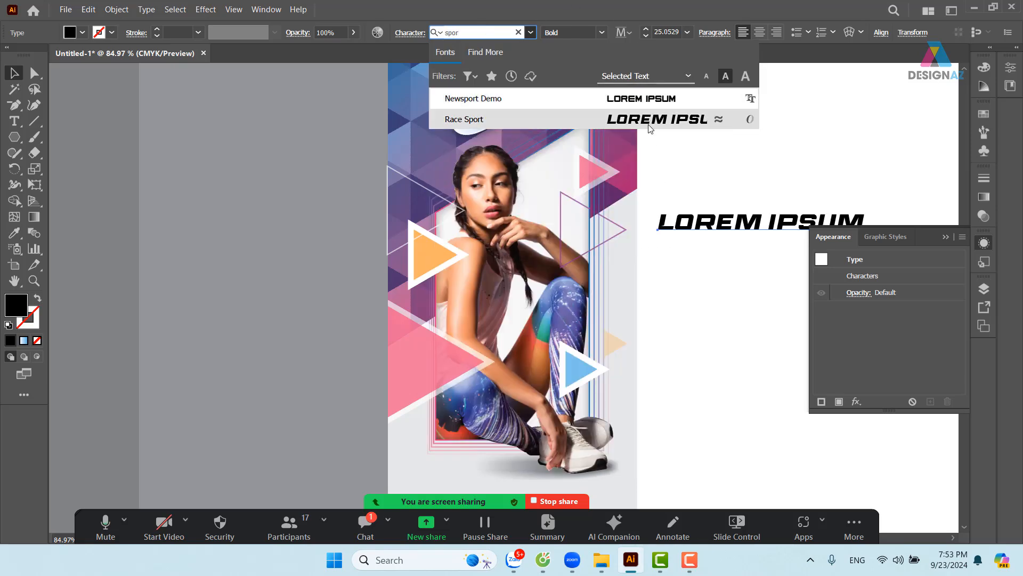
click(646, 118)
drag(745, 256, 594, 222)
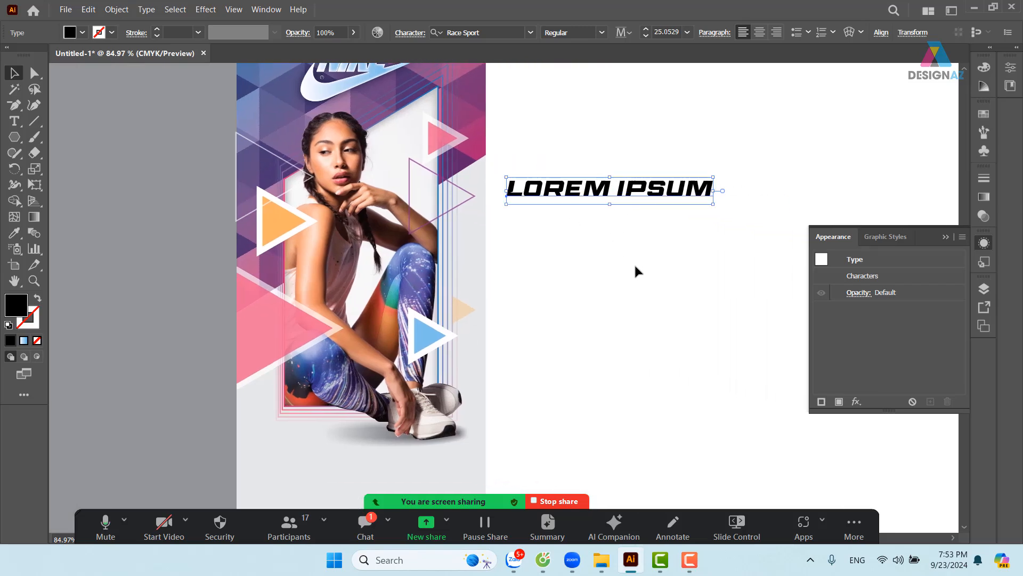
Replace the word LOREM in the placeholder text with GIAY
click(65, 10)
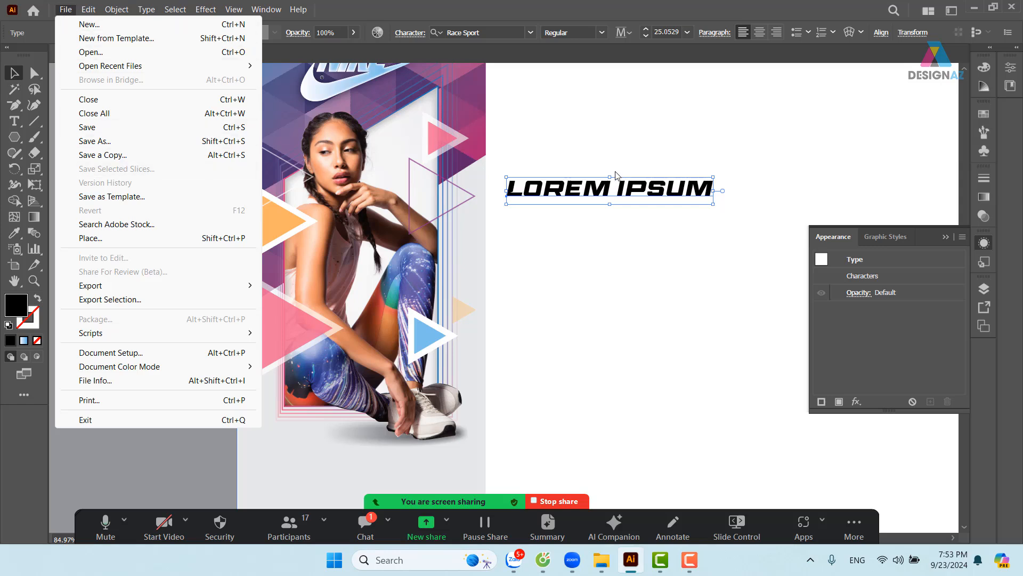
double_click(612, 196)
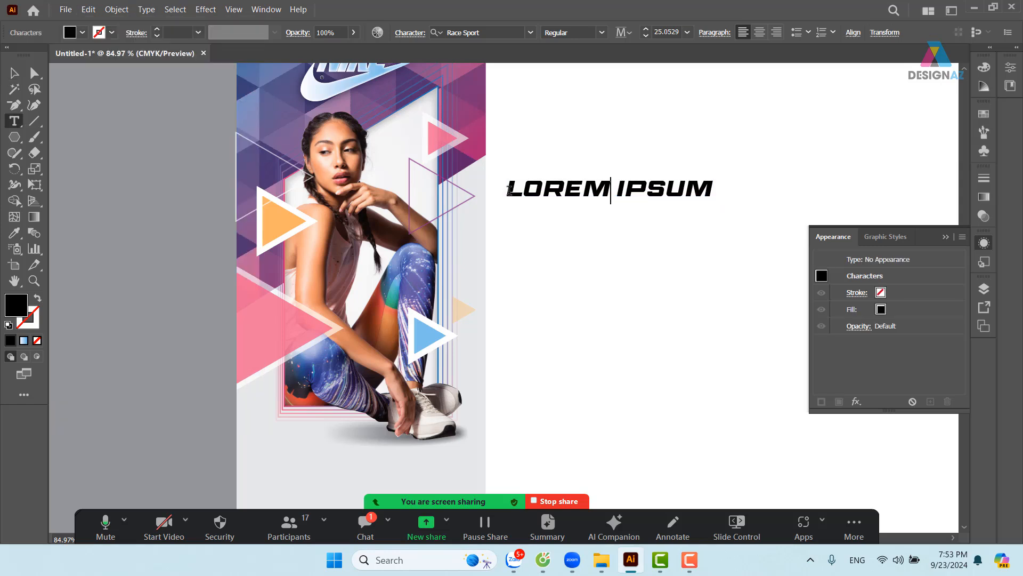
drag(508, 190, 610, 185)
text(GIA)
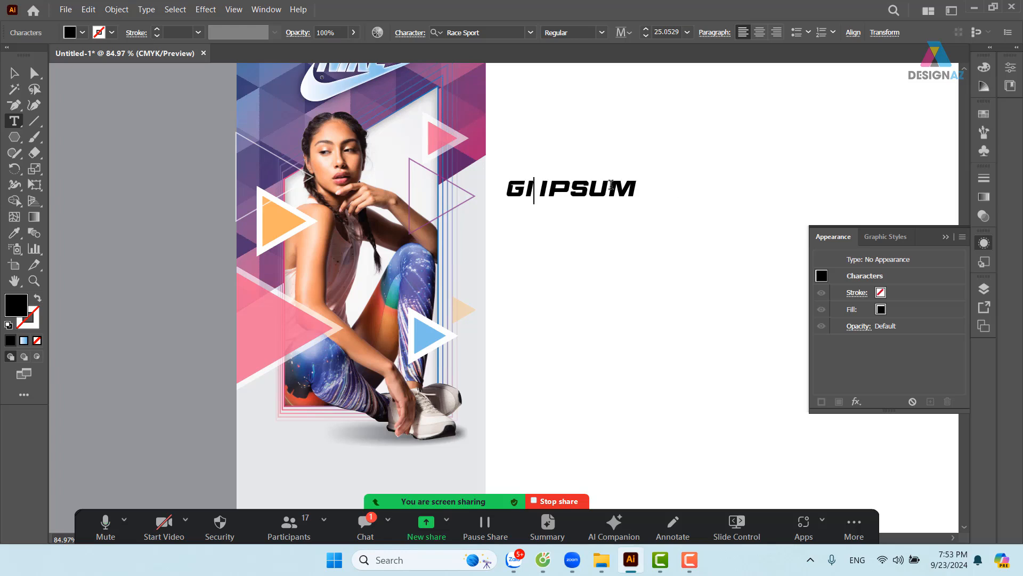
text(Y)
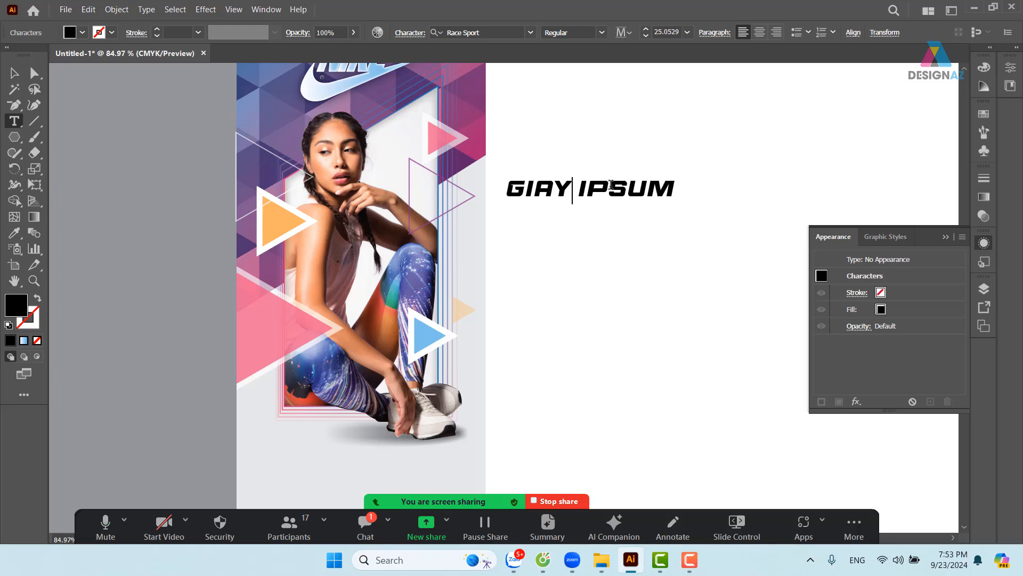
key(Escape)
Remove IPSUM from the GIAY text and recreate it as a separate text object just below
double_click(600, 193)
drag(578, 188, 708, 191)
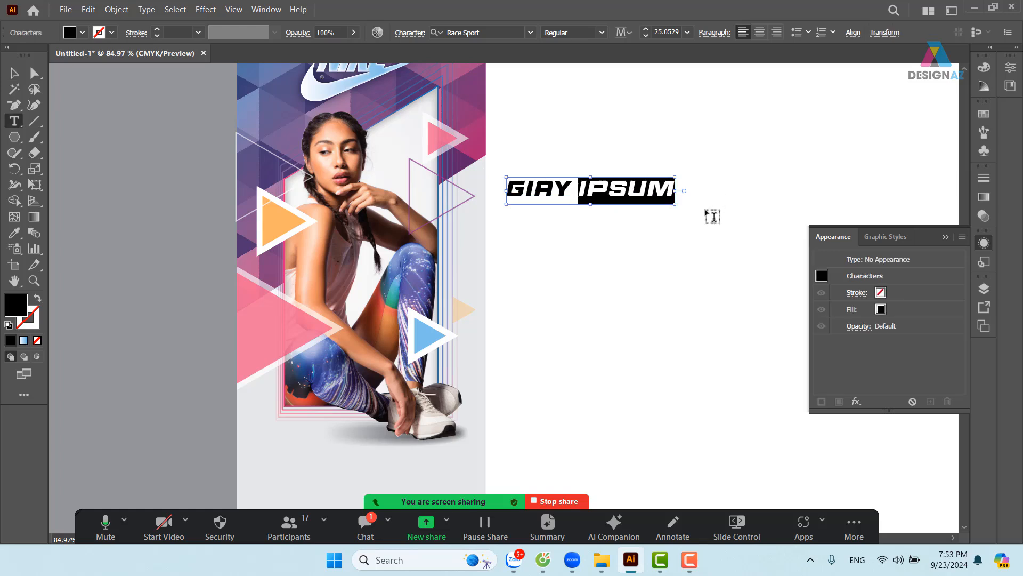
key(BackSpace)
key(Escape)
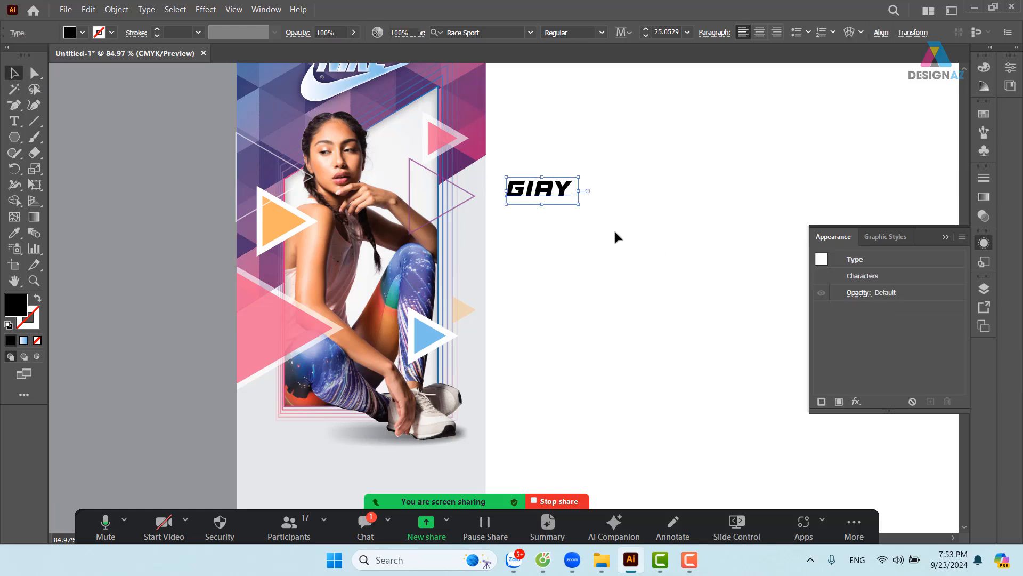
click(616, 236)
key(t)
click(550, 227)
text(IPSUM)
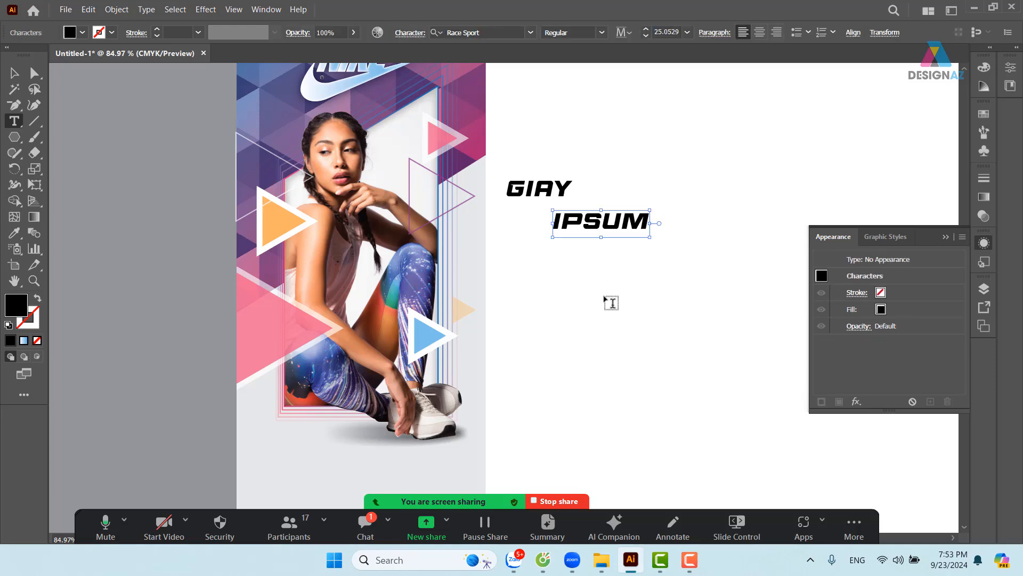
Enlarge the IPSUM text to about 59 pt and position it directly beneath GIAY
click(14, 73)
drag(599, 221, 728, 263)
click(647, 152)
drag(596, 215, 596, 216)
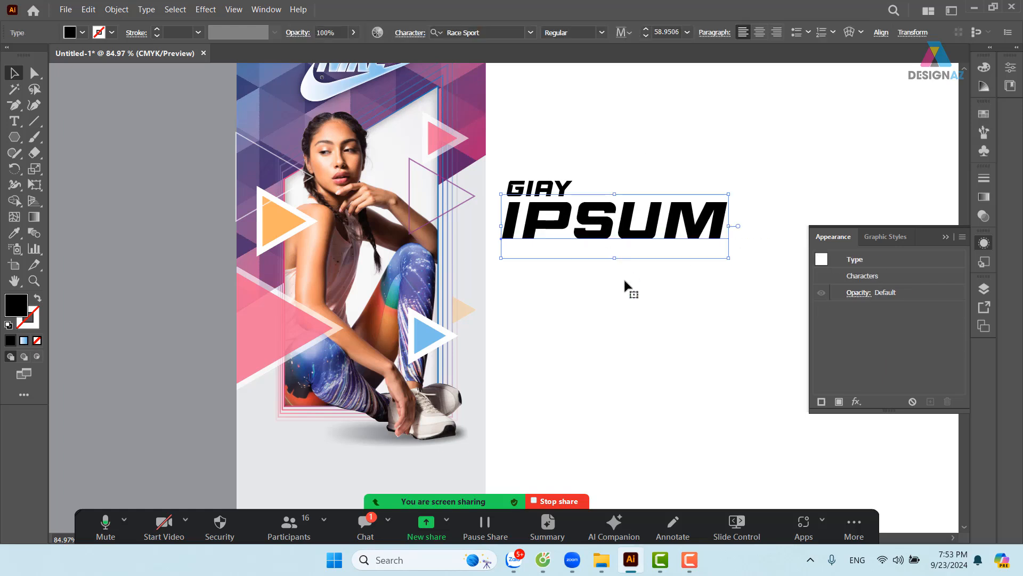
Fill the GIAY text with blue
click(612, 187)
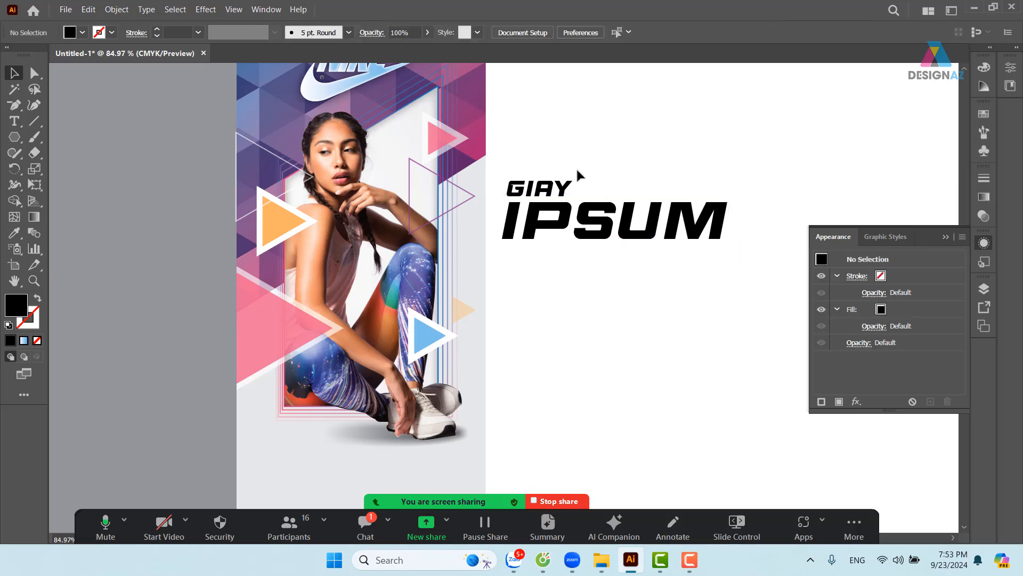
click(562, 190)
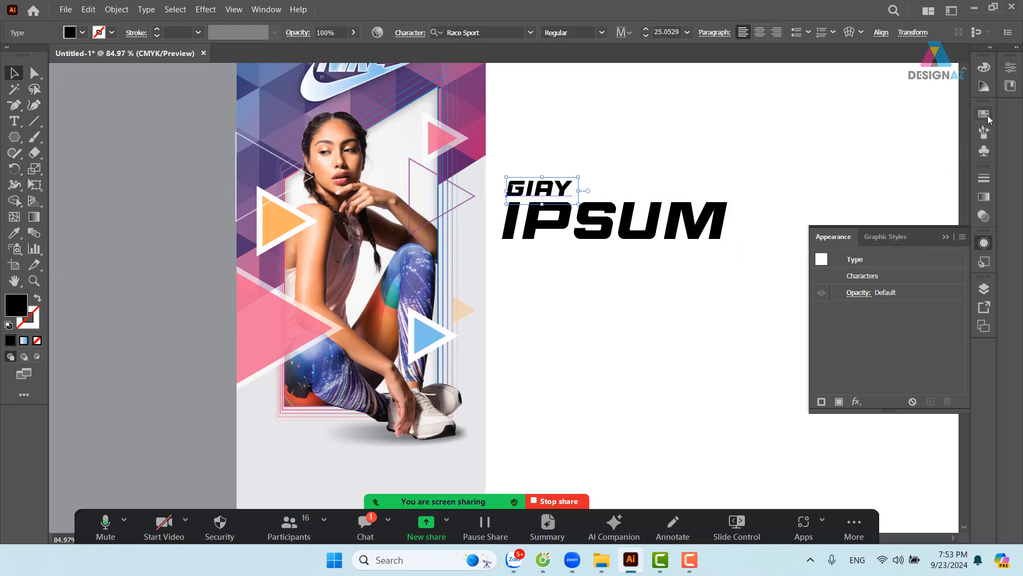
click(986, 114)
click(902, 158)
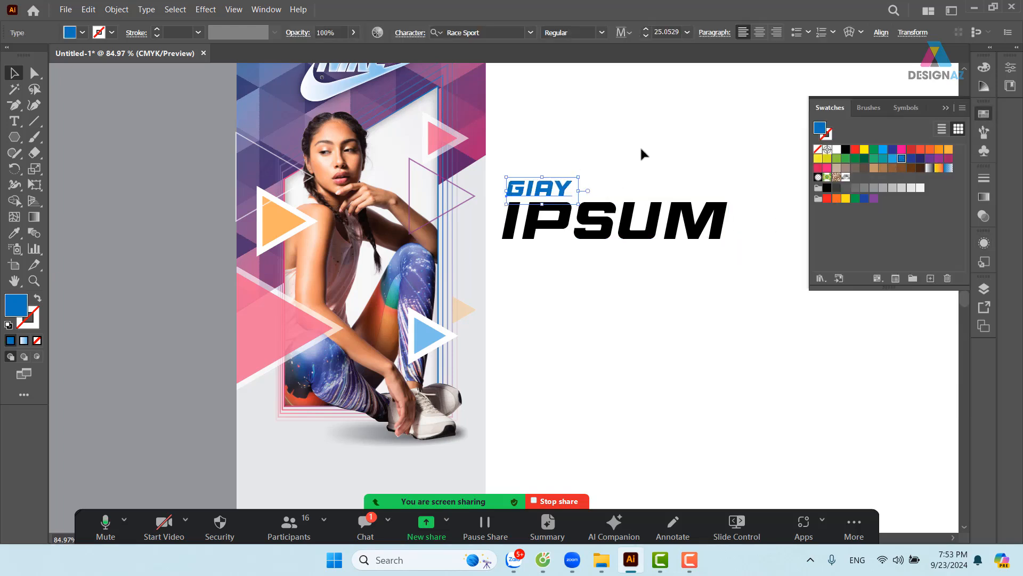
click(641, 146)
Colour the letter I of IPSUM red and the letter P green
click(605, 229)
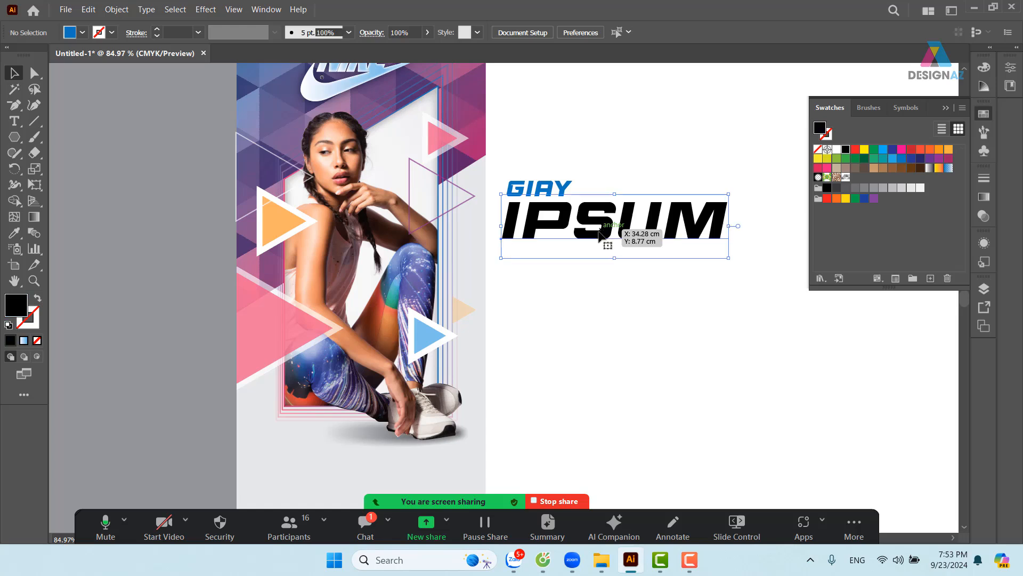
double_click(516, 235)
drag(519, 220, 509, 223)
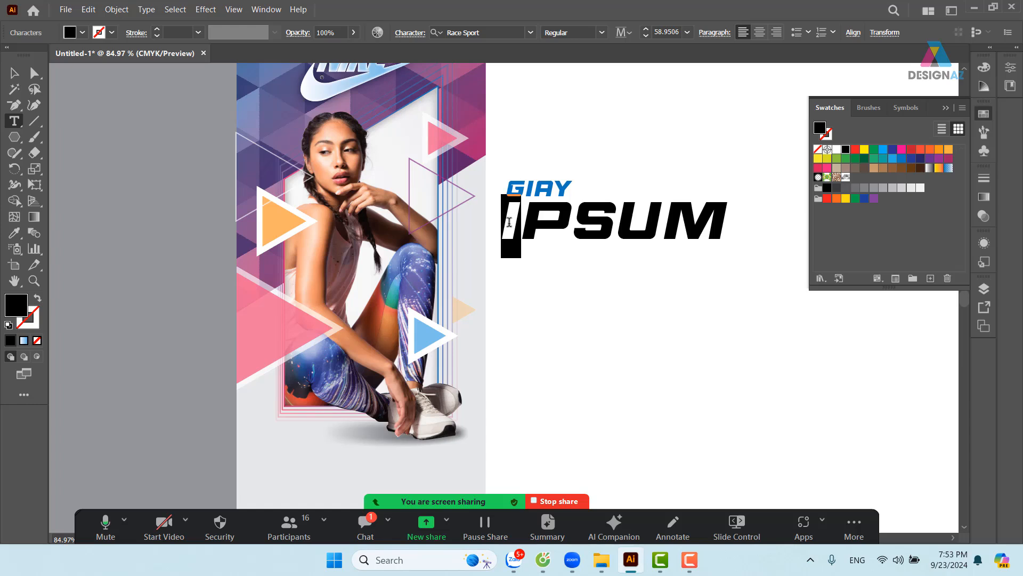
click(856, 150)
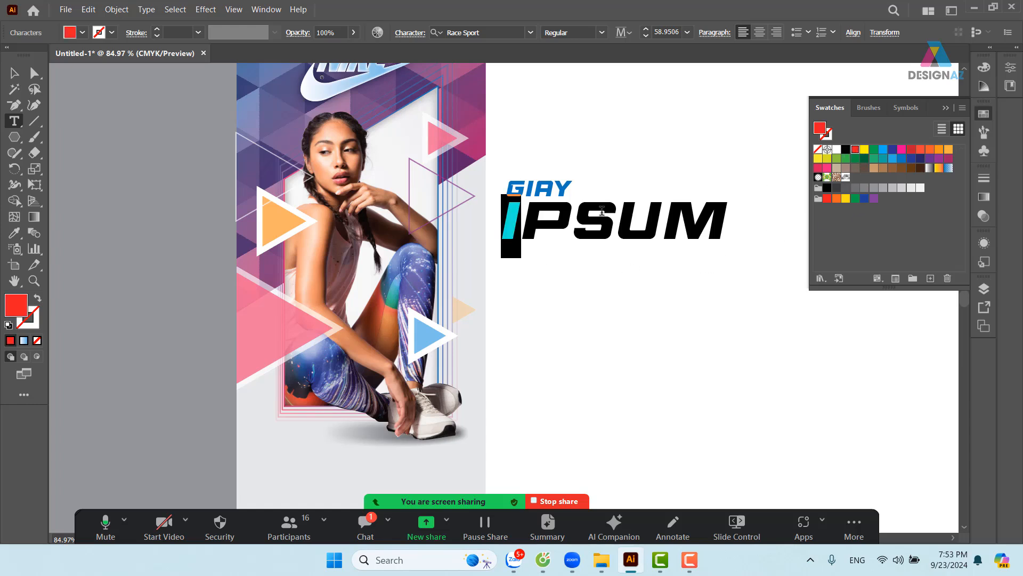
key(Right)
key(shift+Right)
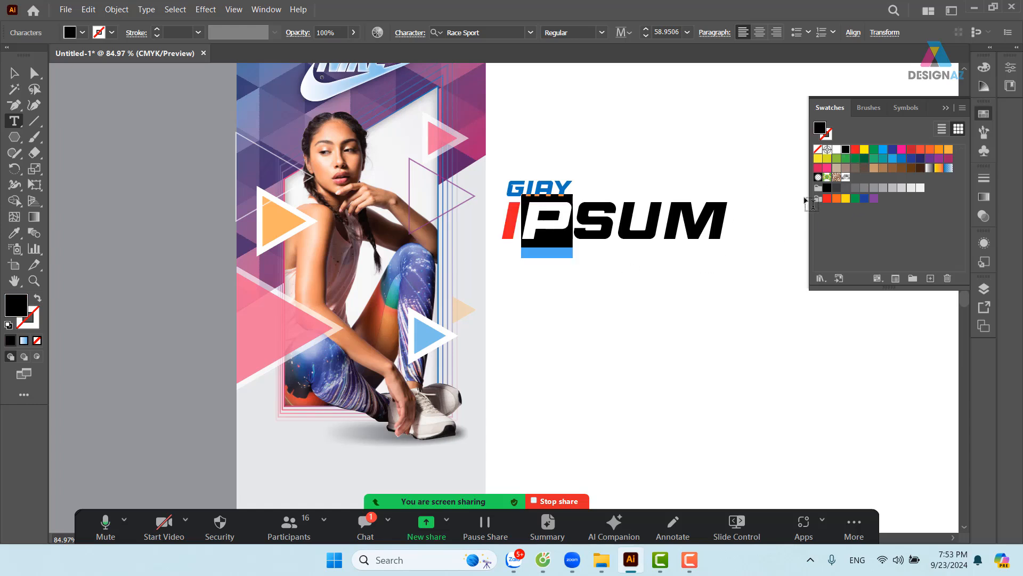
click(846, 158)
Colour the remaining IPSUM letters individually: S orange, U light blue and M purple
click(599, 218)
key(shift+Left)
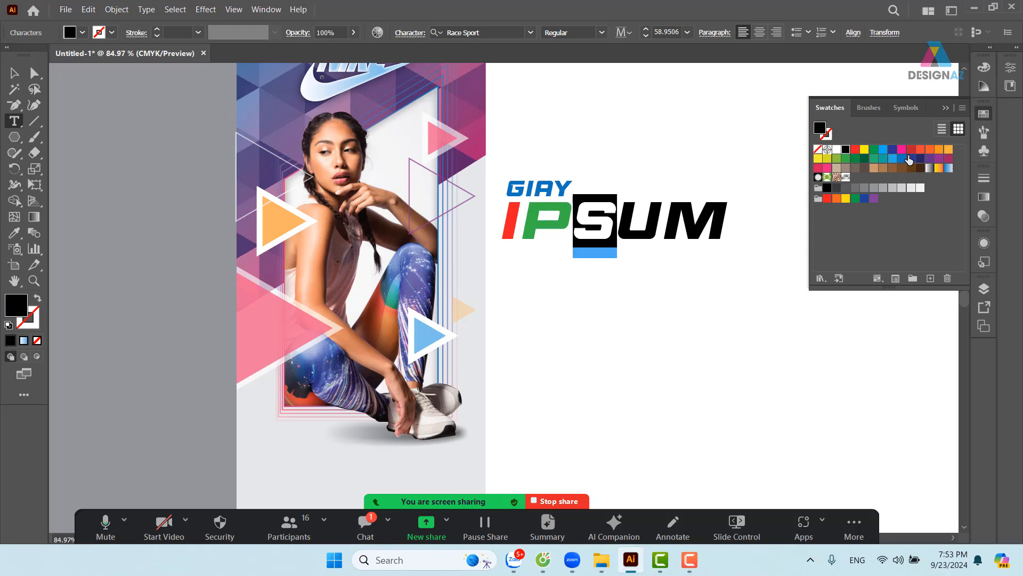
click(939, 149)
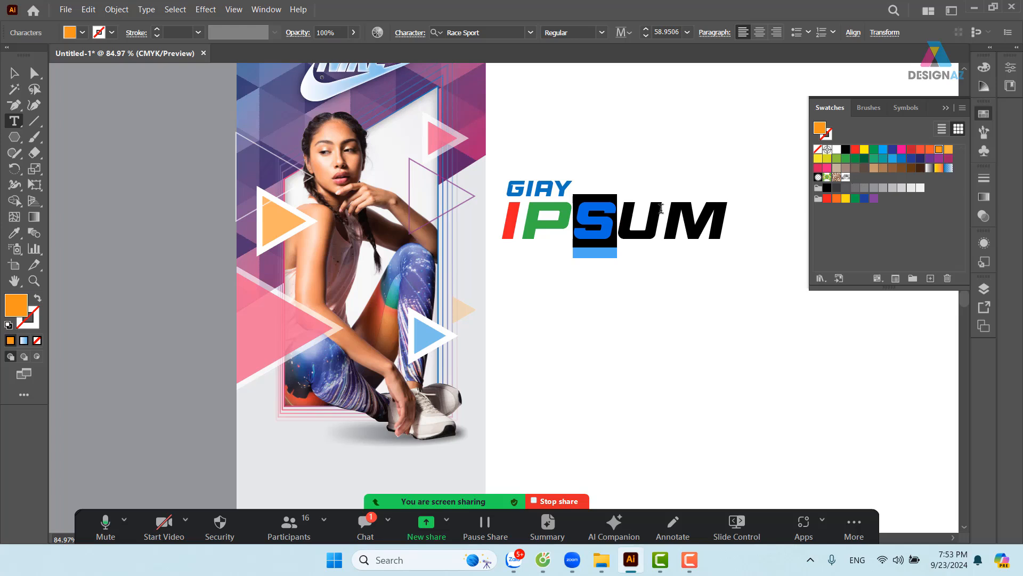
drag(628, 205, 739, 237)
click(892, 158)
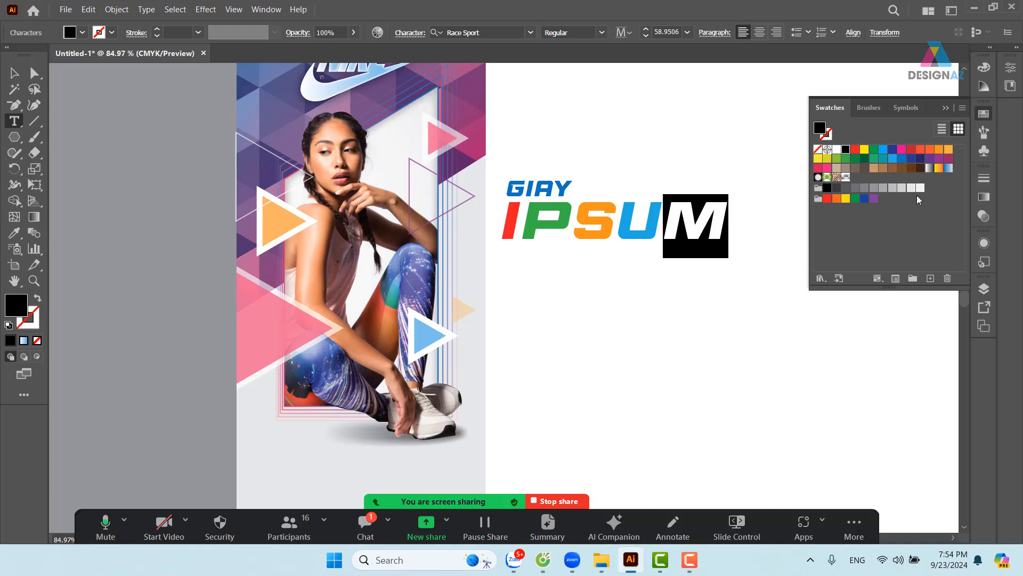
click(939, 160)
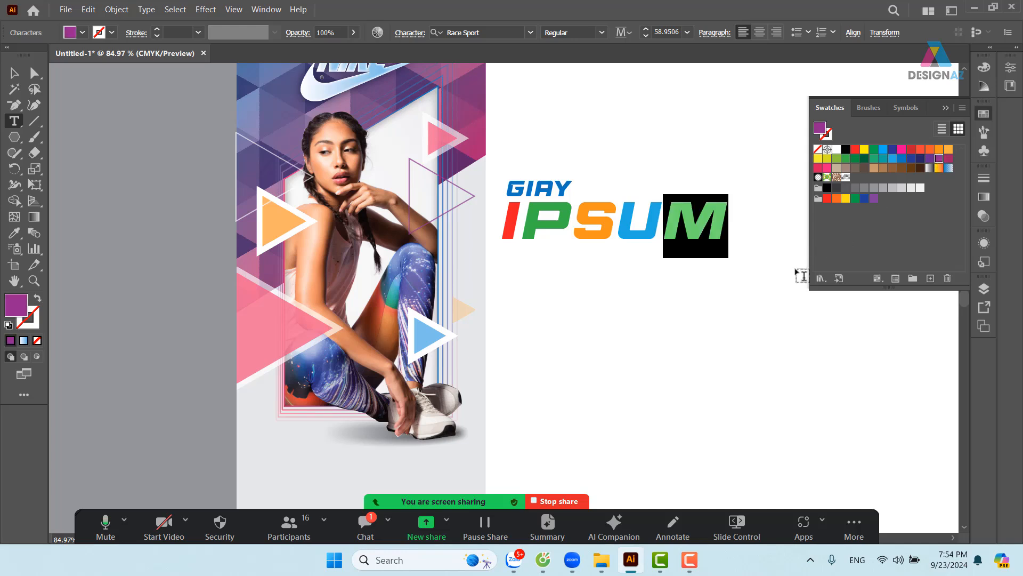
click(12, 73)
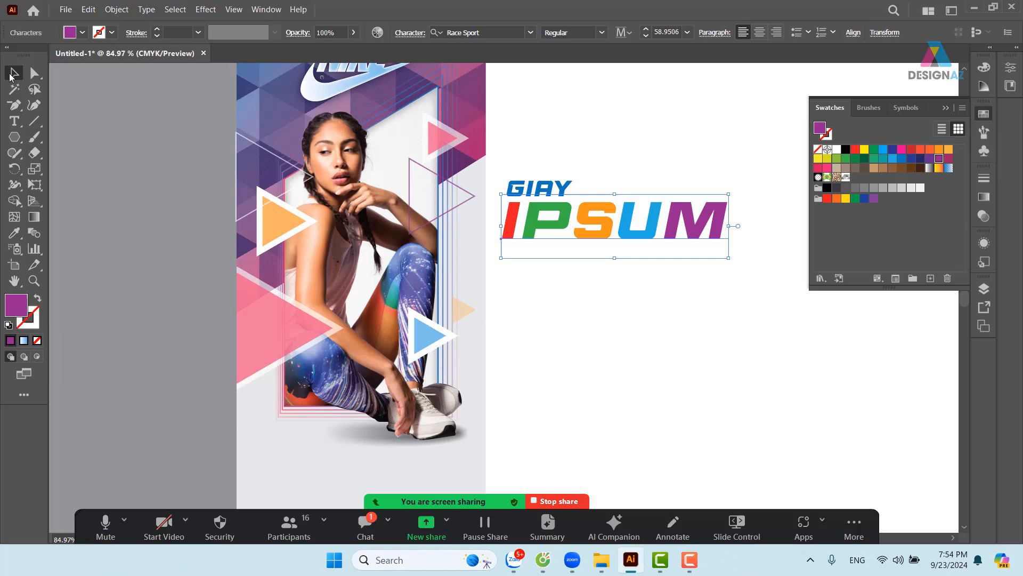
click(623, 293)
Apply the Hard Mix pathfinder effect to the multicoloured IPSUM text as a live appearance effect
key(z)
drag(498, 183, 560, 218)
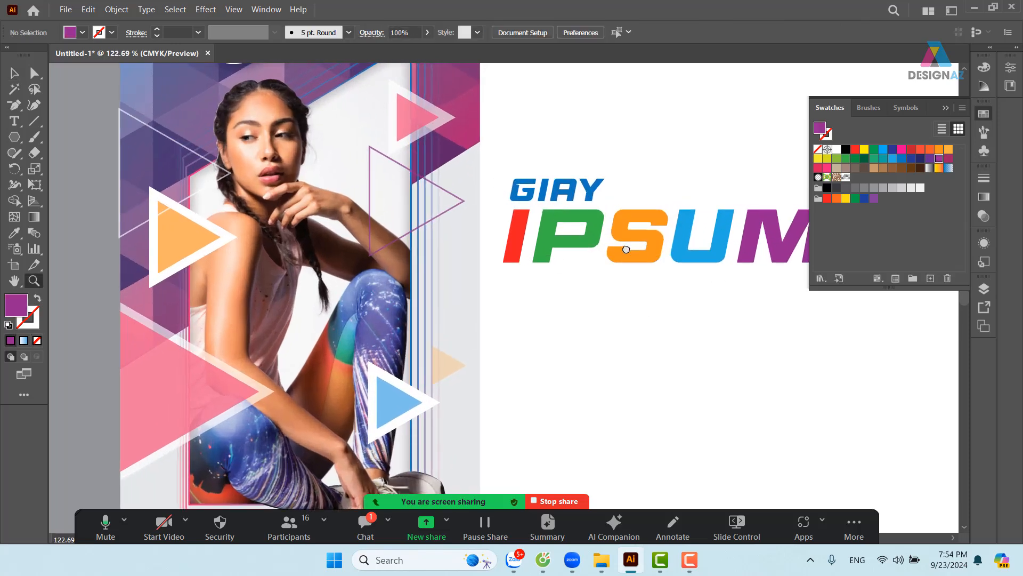
drag(627, 247, 513, 238)
click(13, 74)
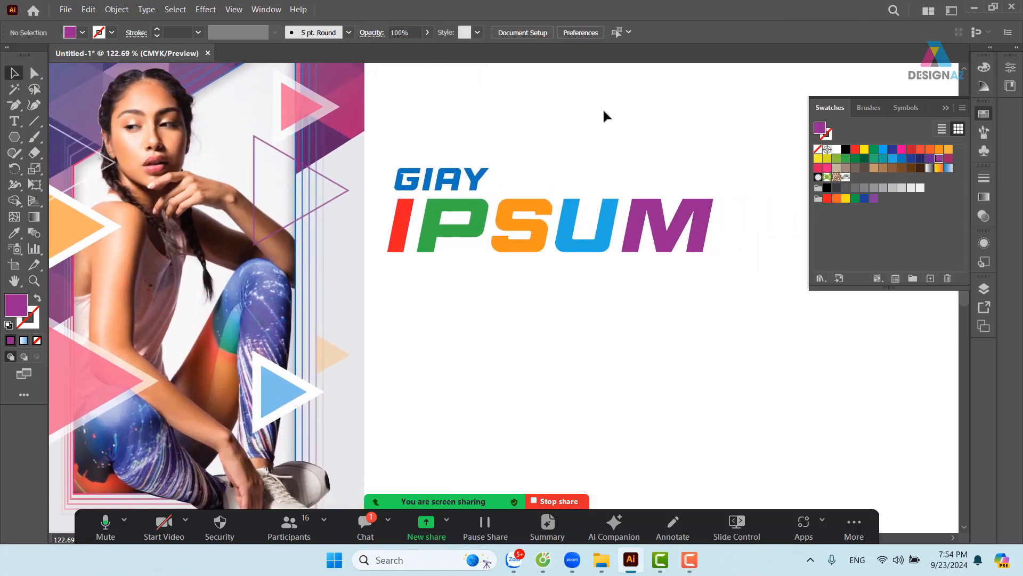
scroll(565, 264, down, 1)
click(590, 235)
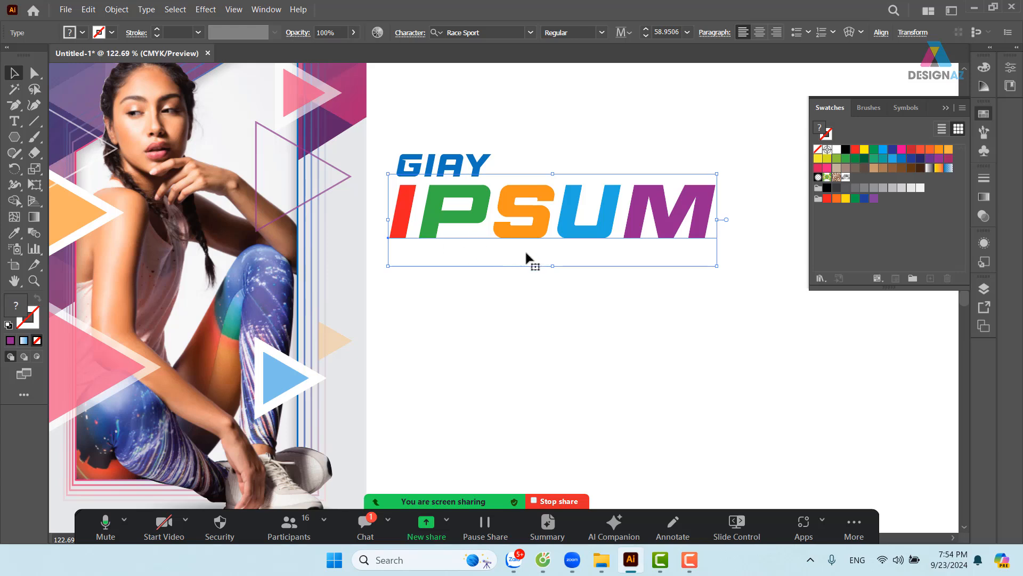
click(985, 246)
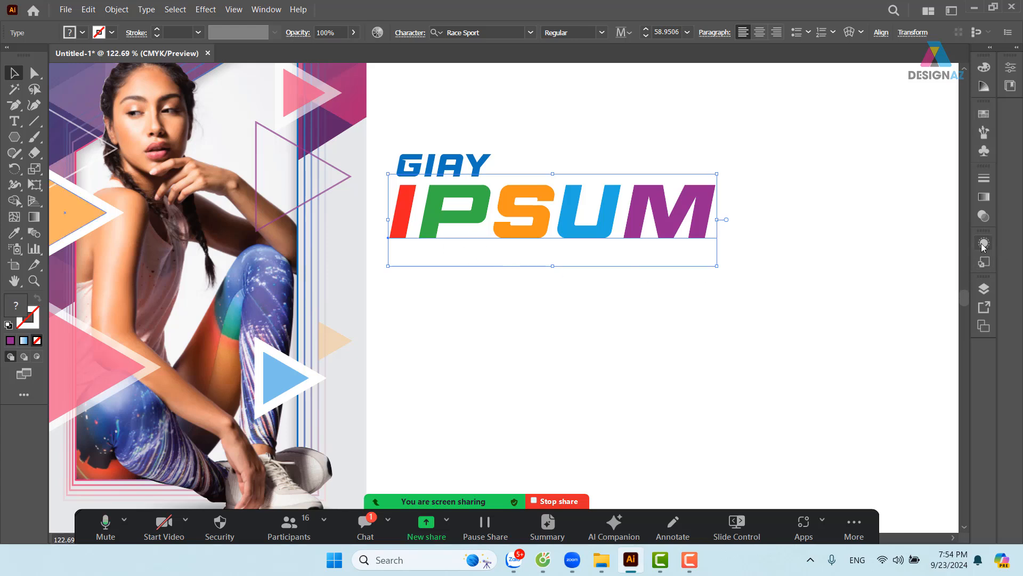
click(984, 244)
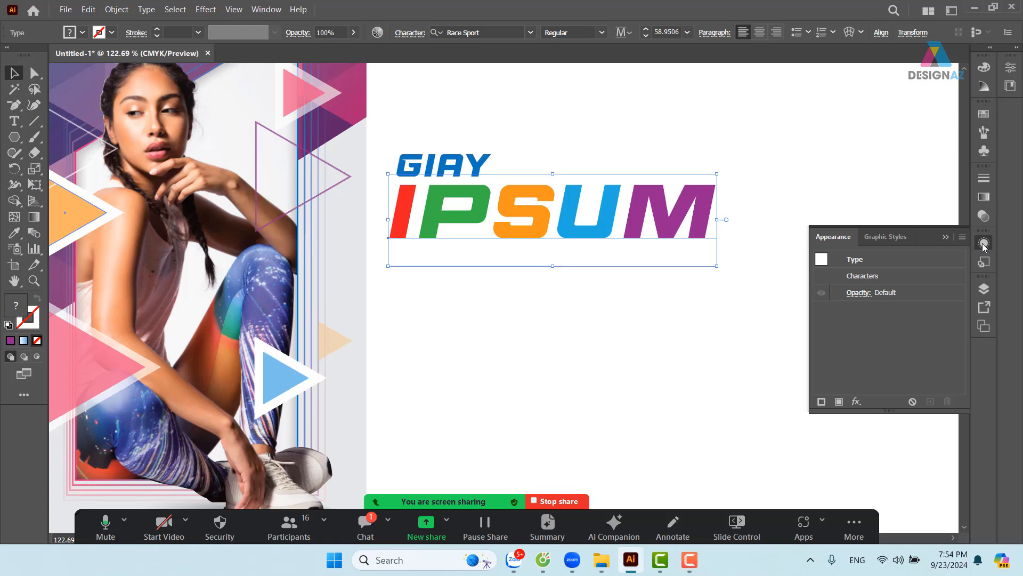
click(857, 402)
mouse_move(901, 177)
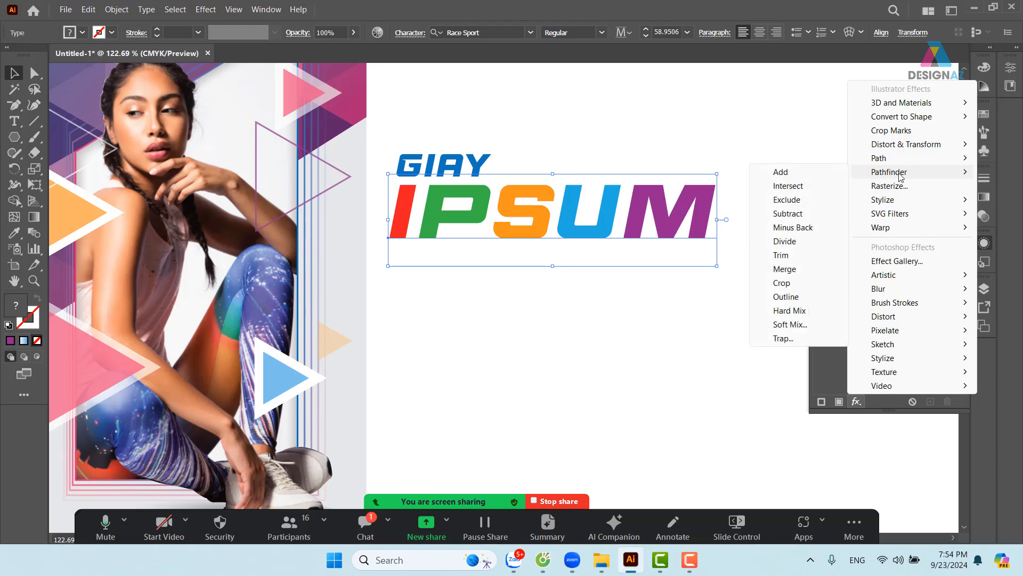
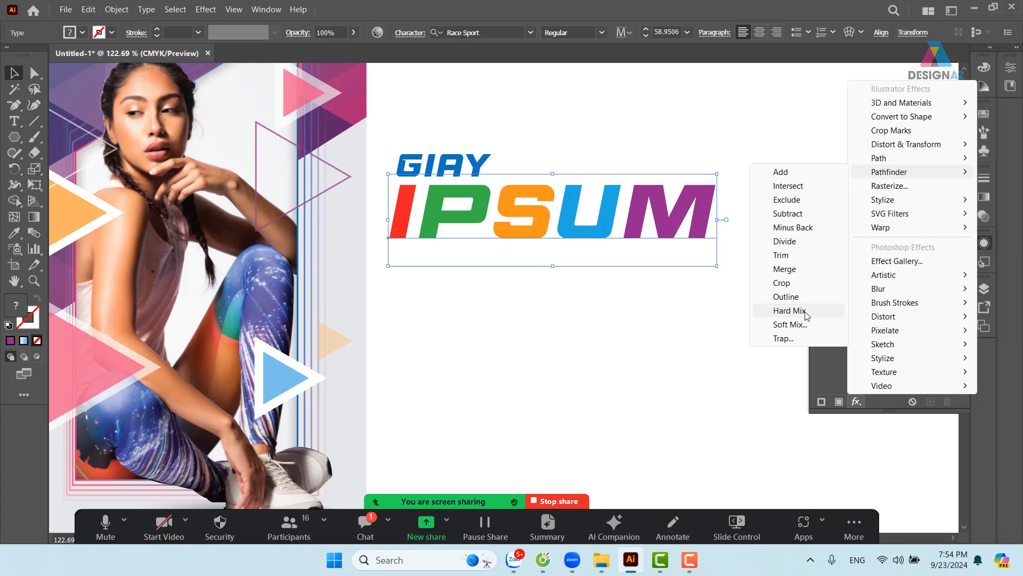
click(807, 315)
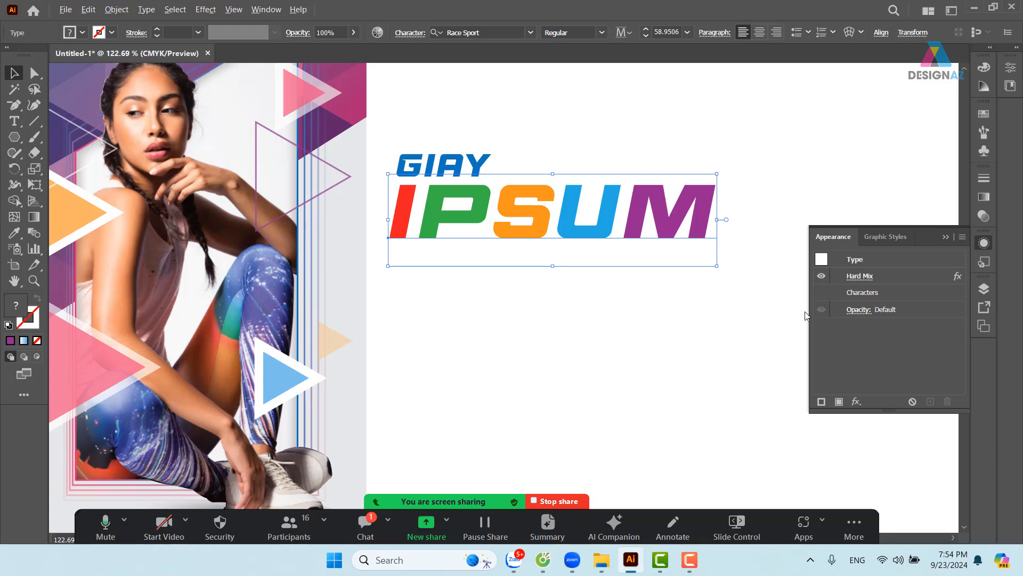
Tighten the tracking of the IPSUM text until neighbouring letters overlap heavily and their colours blend
key(alt+Left)
key(alt+Left)
key(alt+Left)
key(alt+Left)
key(alt+Left)
key(alt+Left)
key(alt+Left)
key(alt+Left)
key(alt+Left)
key(alt+Left)
key(alt+Left)
key(alt+Left)
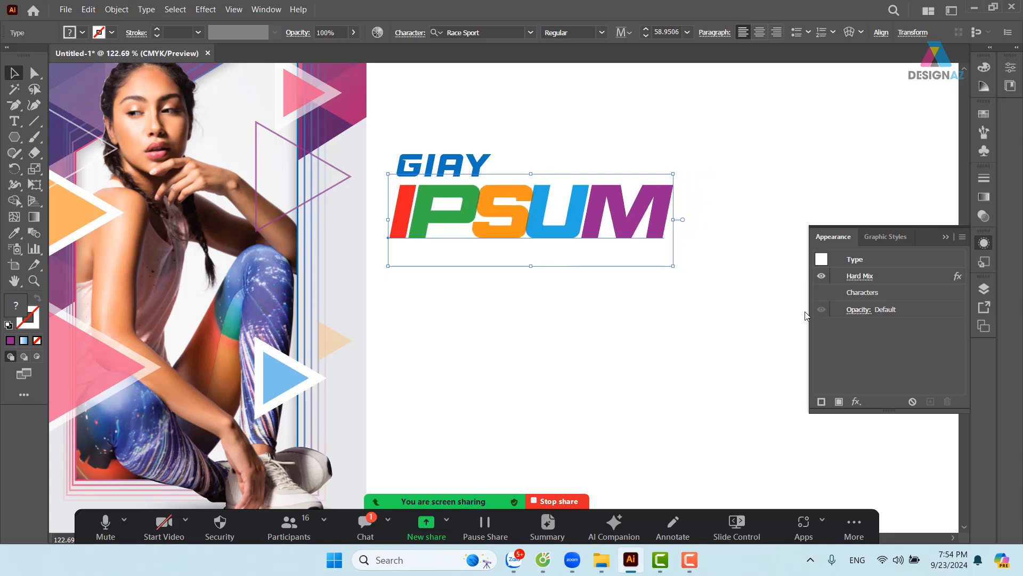
key(alt+Left)
key(alt+Left)
key(alt+Left)
key(alt+Left)
key(alt+Left)
key(alt+Left)
key(alt+Left)
key(alt+Left)
key(alt+Left)
key(alt+Left)
key(alt+Left)
key(alt+Left)
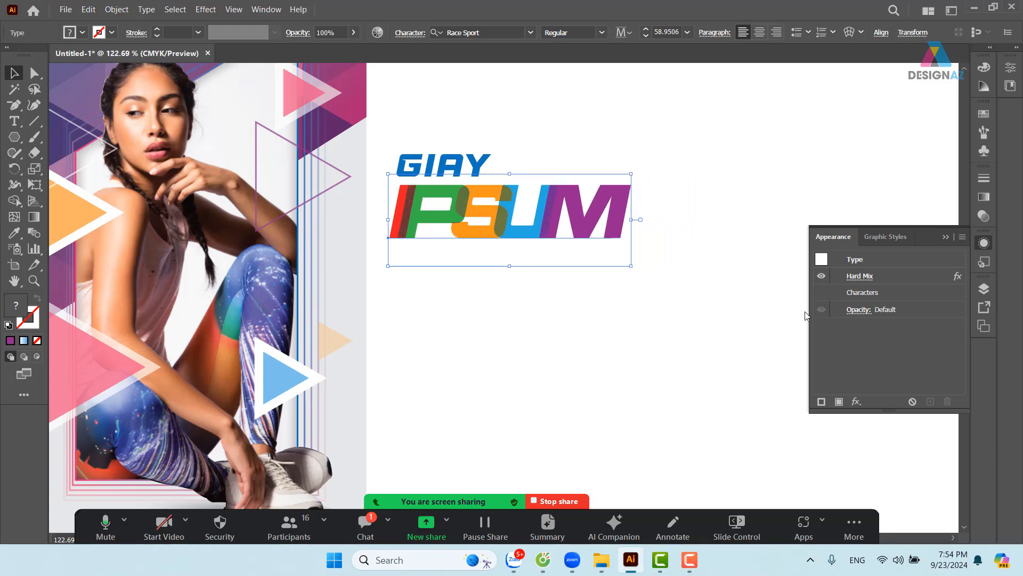
key(alt+Left)
key(alt+Left)
key(alt+Left)
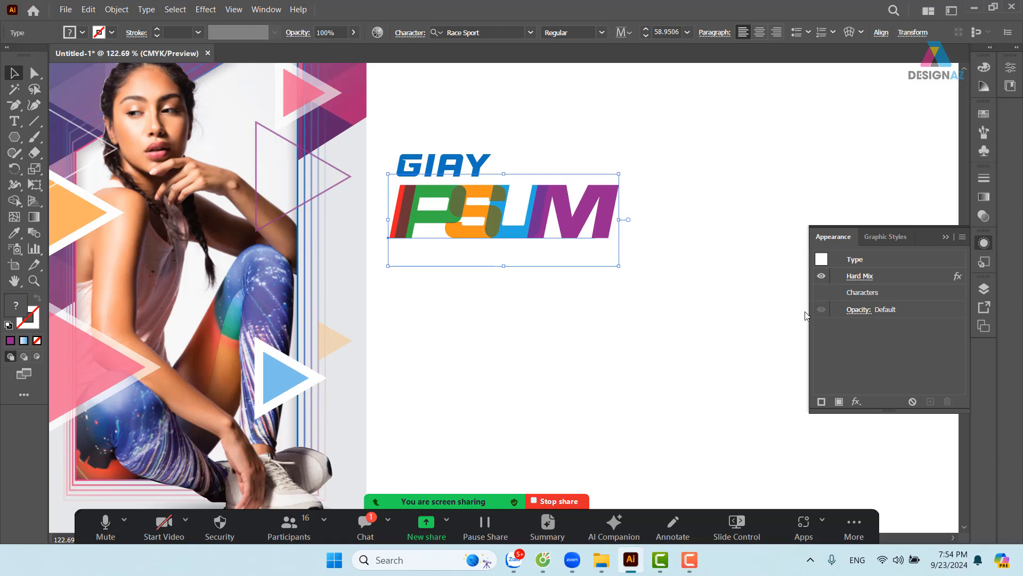
key(alt+Left)
key(alt+Left)
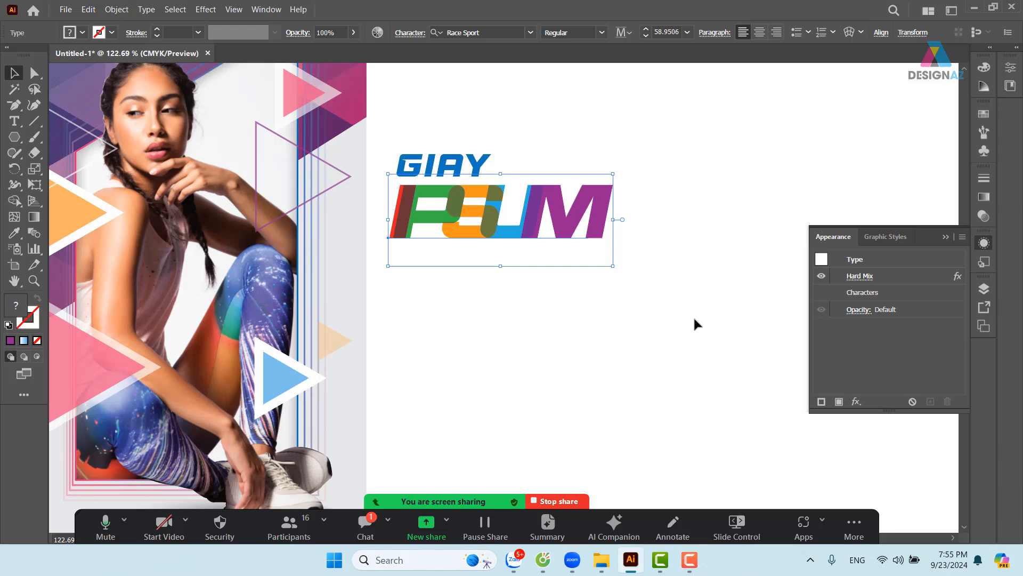
Try red on the GIAY text, then fill it with medium grey instead
click(541, 348)
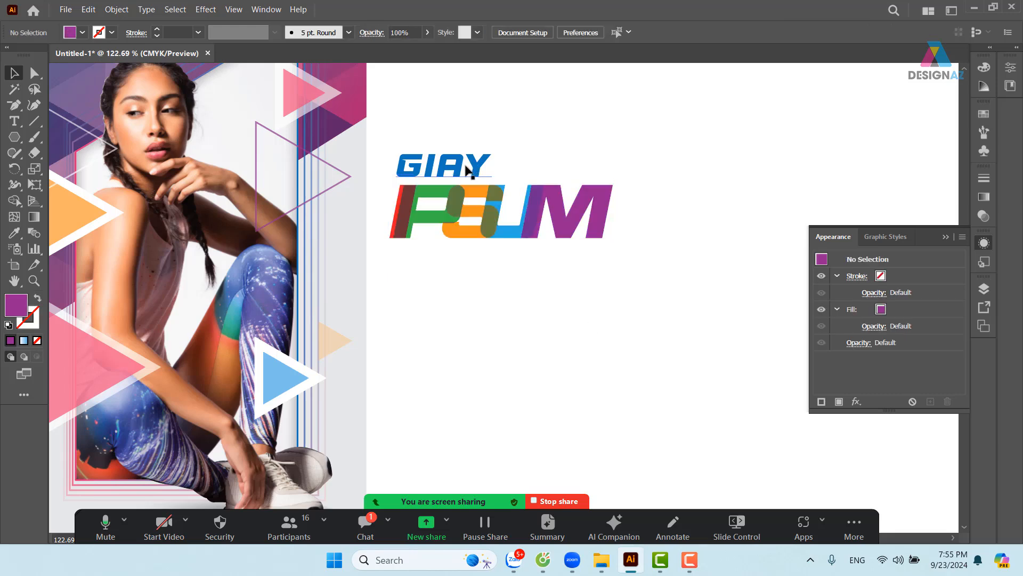
click(468, 170)
click(983, 114)
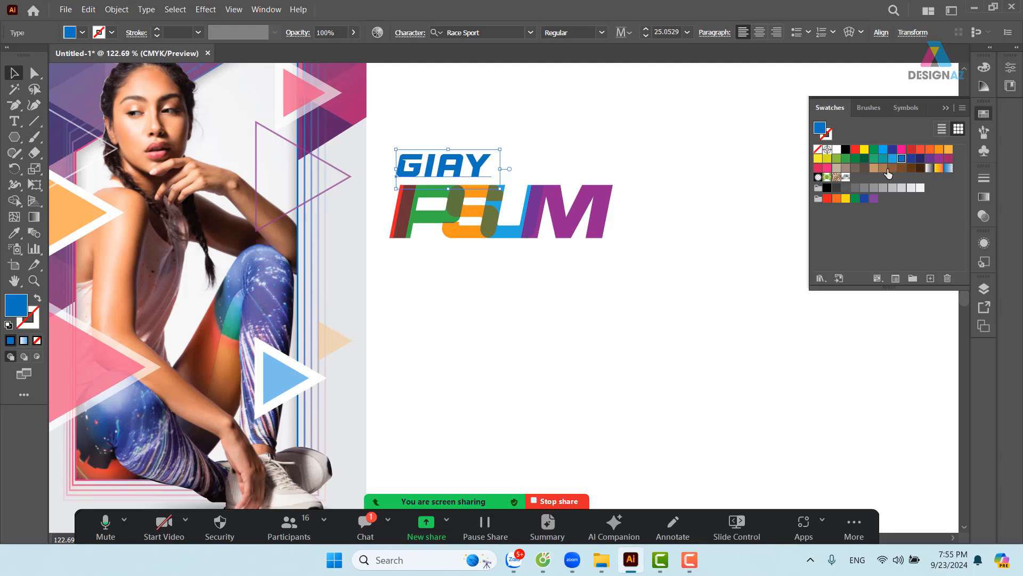
click(856, 150)
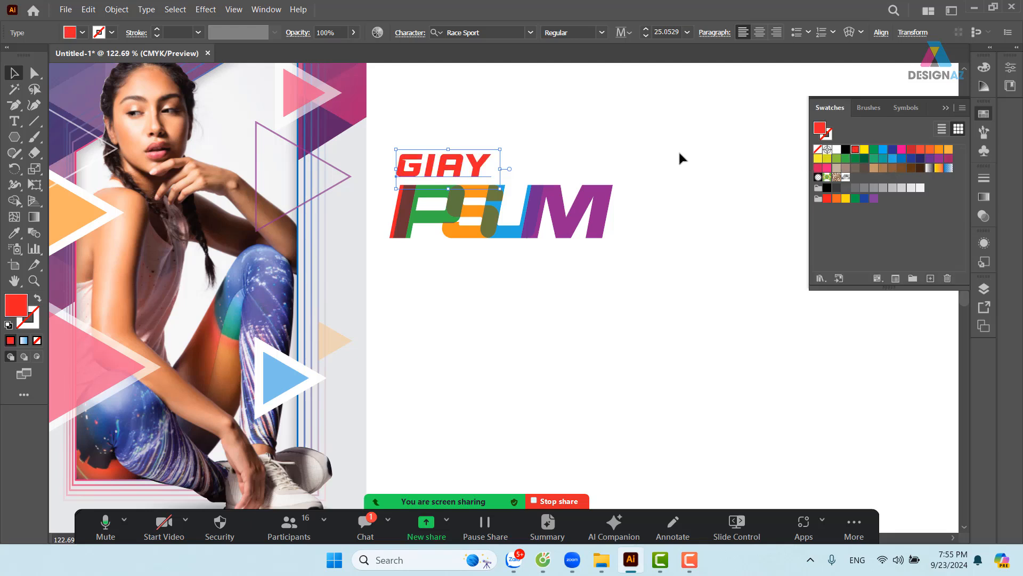
click(866, 189)
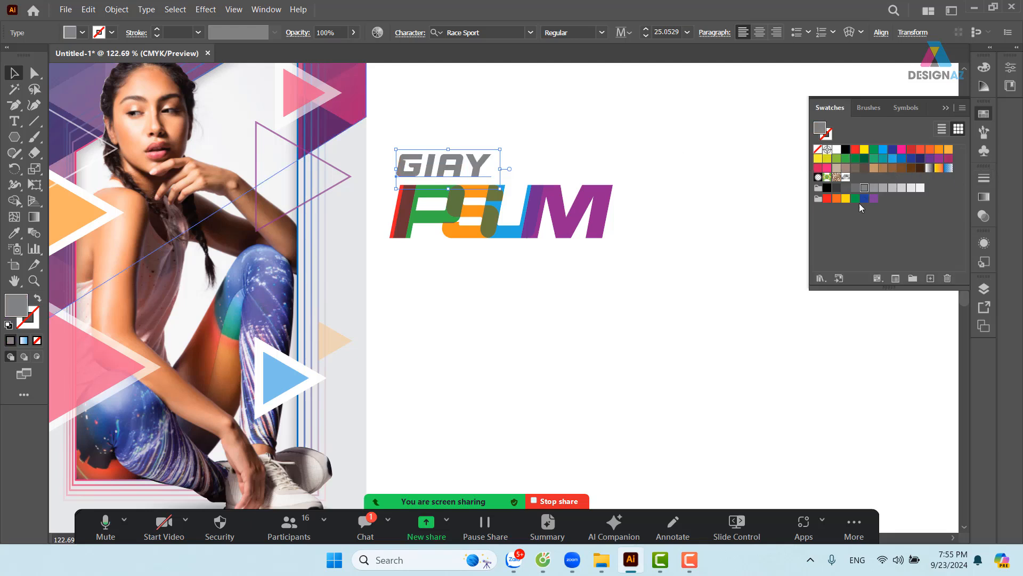
click(696, 174)
Move both headline lines onto the brochure panel below the model's shoes and enlarge them together, with IPSUM at about 66 pt
drag(681, 297, 804, 320)
drag(541, 170, 690, 281)
scroll(690, 281, down, 4)
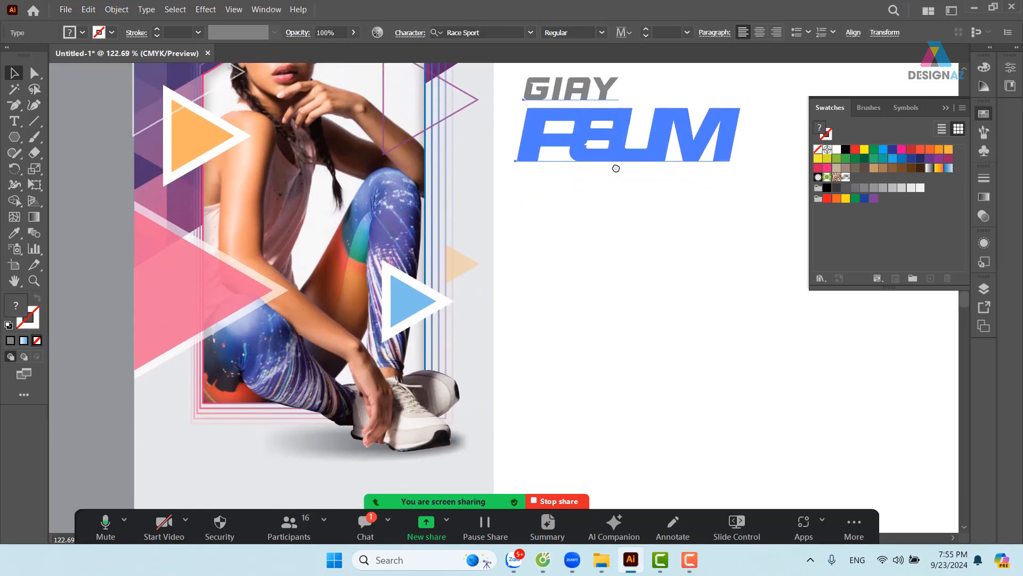
drag(611, 124, 265, 462)
drag(266, 462, 362, 344)
drag(503, 392, 529, 407)
drag(496, 366, 495, 372)
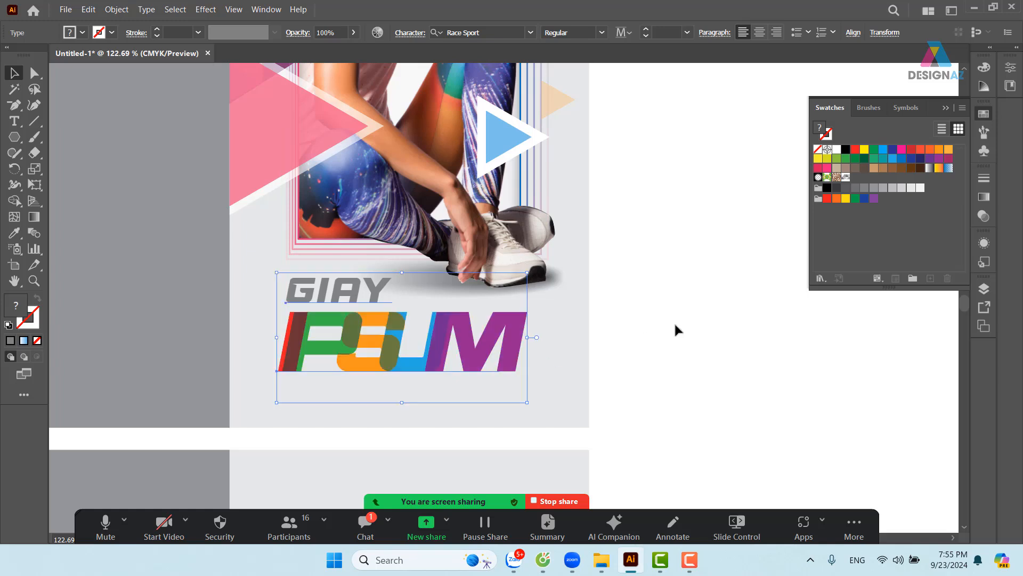
click(676, 324)
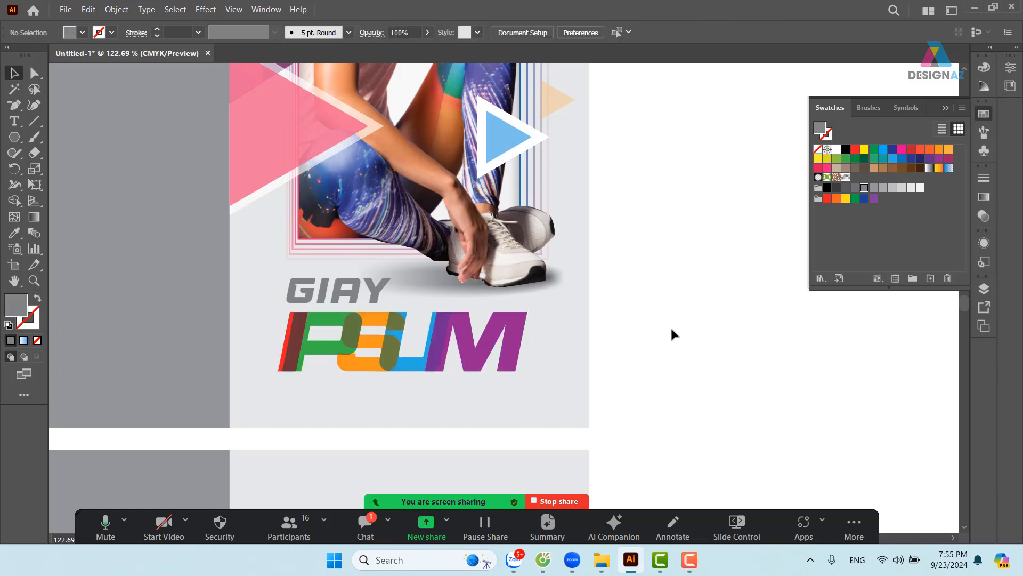
scroll(644, 302, down, 1)
scroll(643, 302, left, 1)
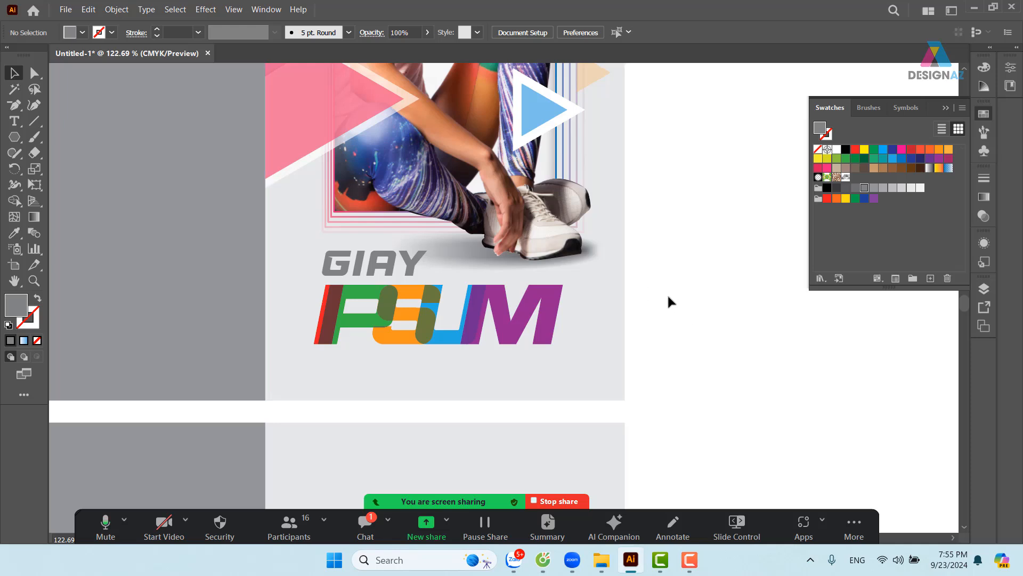
click(525, 332)
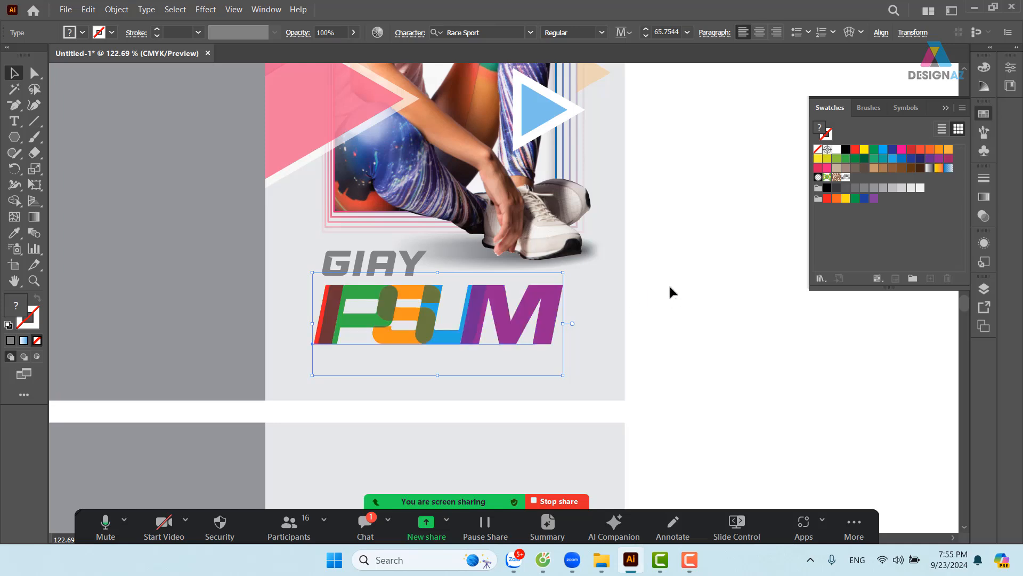
click(670, 290)
click(538, 323)
click(704, 305)
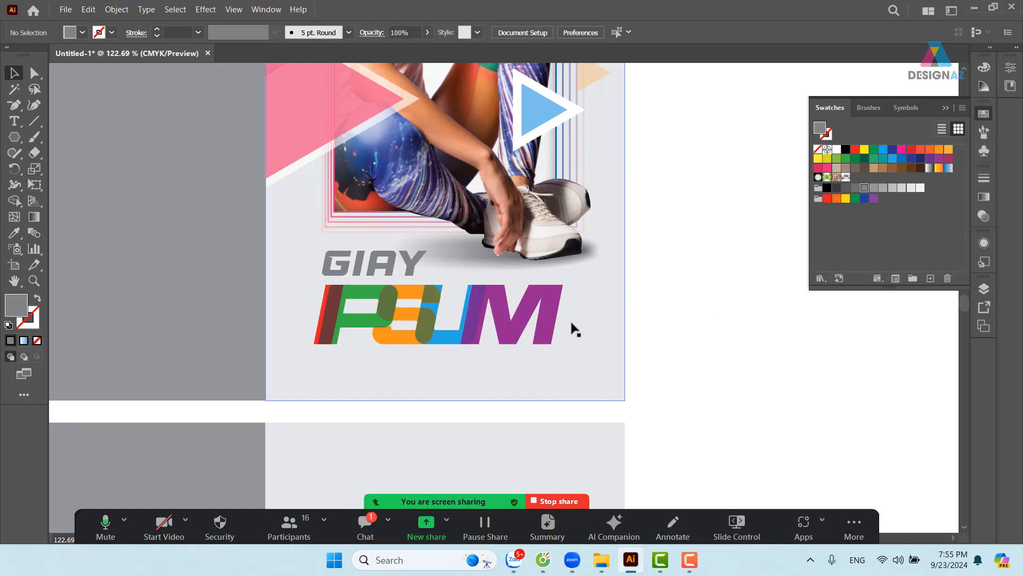
click(551, 326)
click(663, 336)
drag(651, 333, 667, 324)
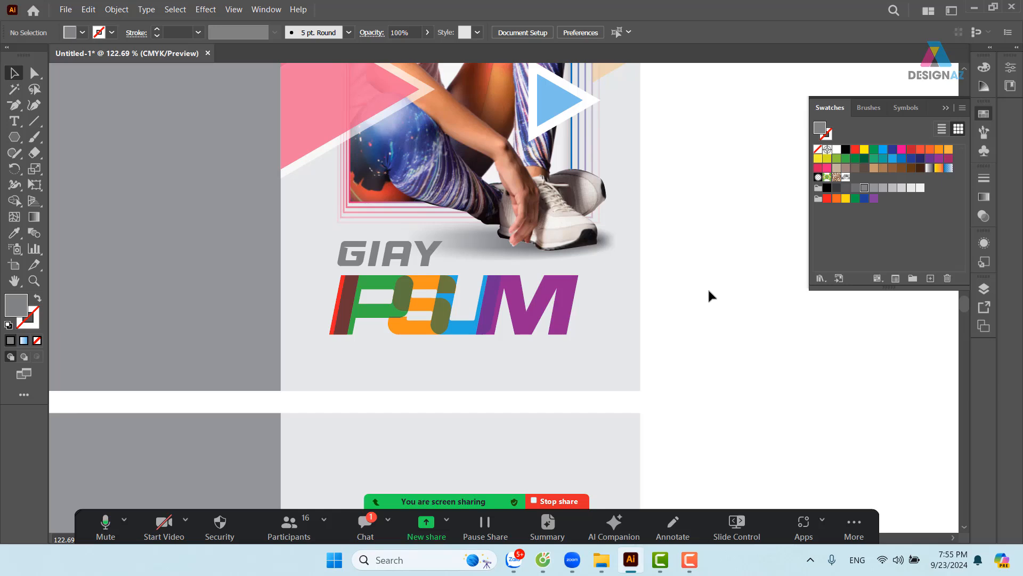
Start opening another document and browse on drive E: to the Học thiết kế web folder
key(ctrl+o)
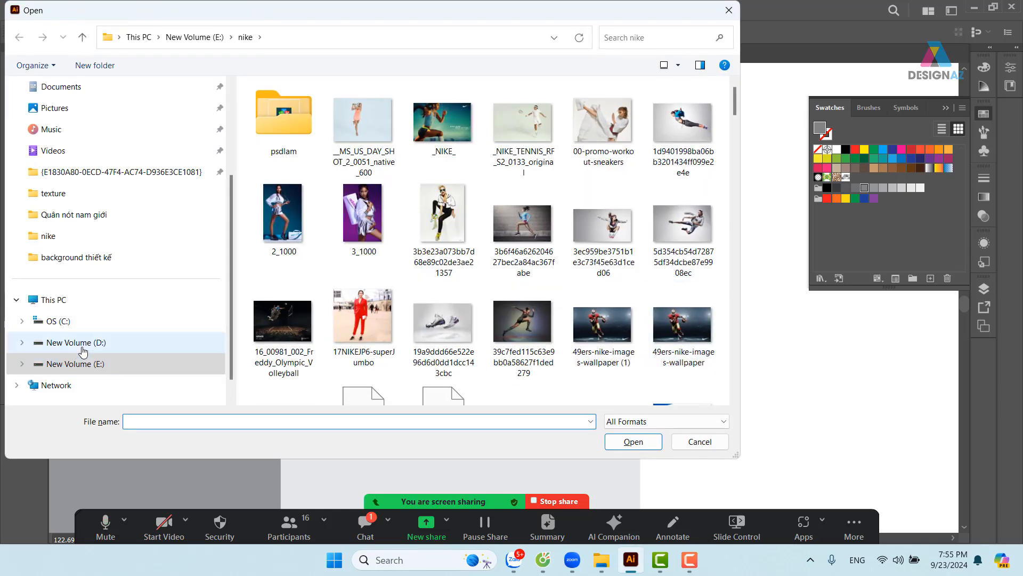
click(75, 363)
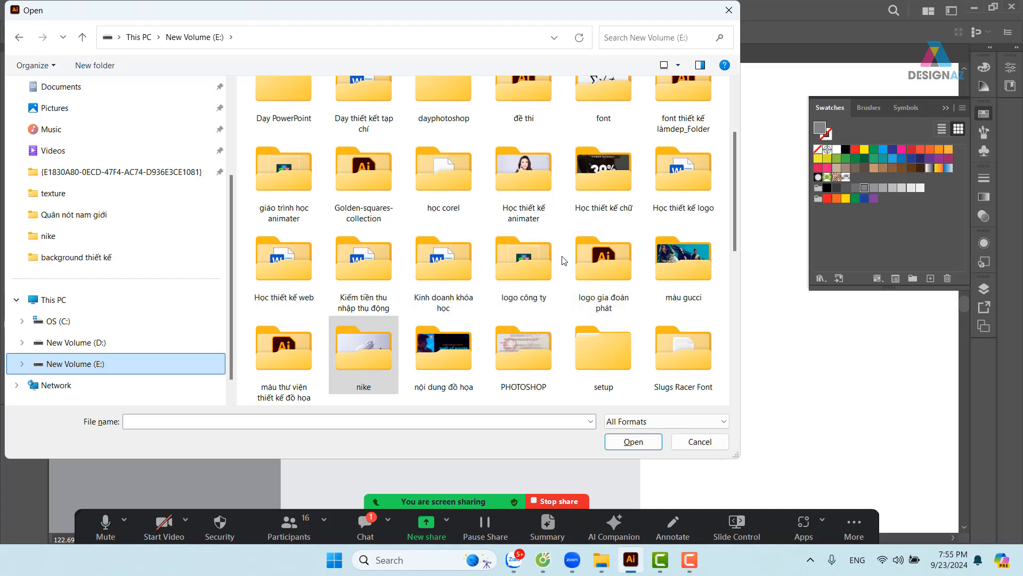
scroll(566, 261, down, 3)
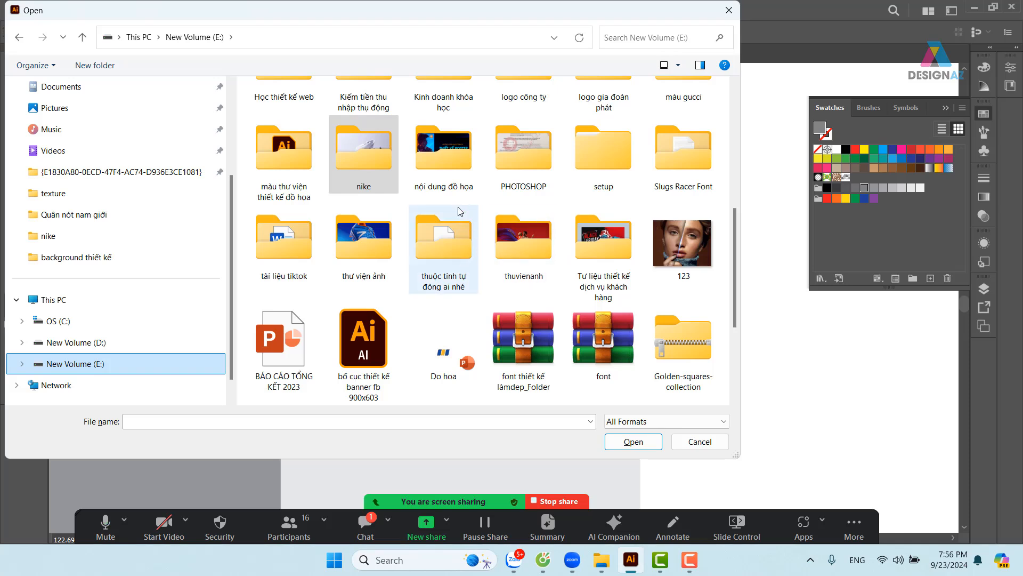
scroll(486, 200, up, 2)
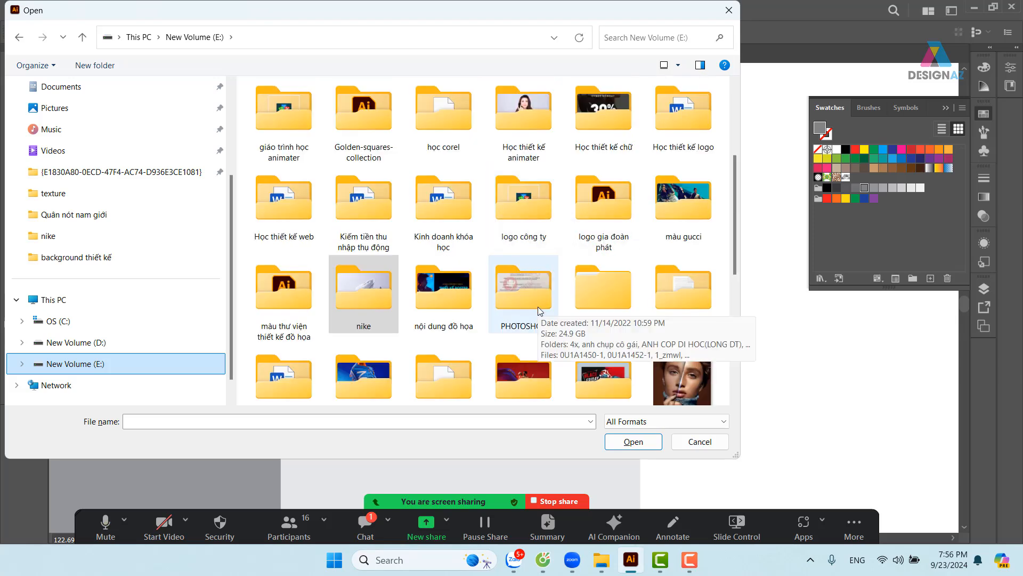
double_click(286, 209)
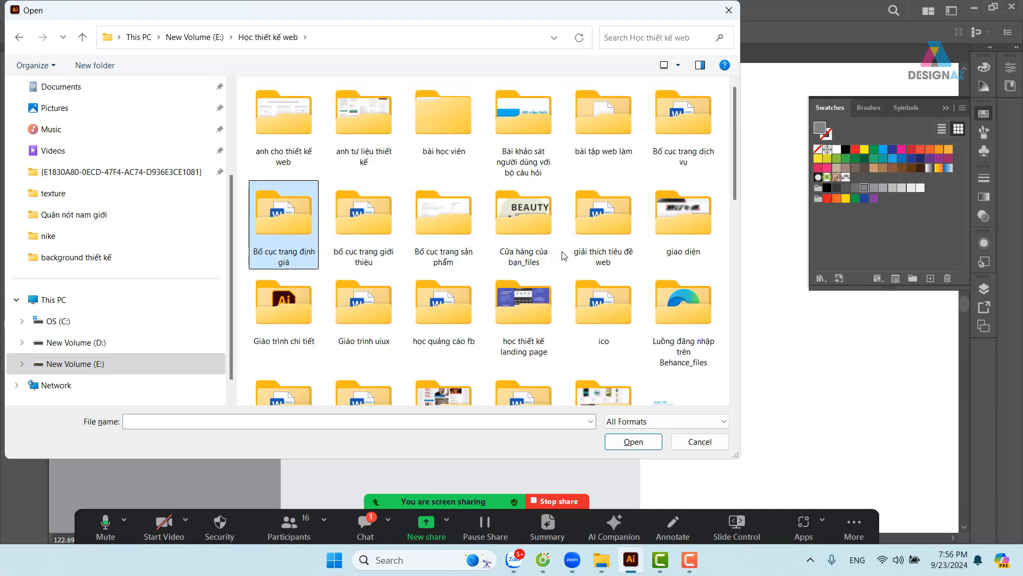
Look through the anh tư liệu thiết kế subfolder for usable artwork and return to its parent folder
click(371, 122)
double_click(370, 120)
scroll(500, 221, down, 5)
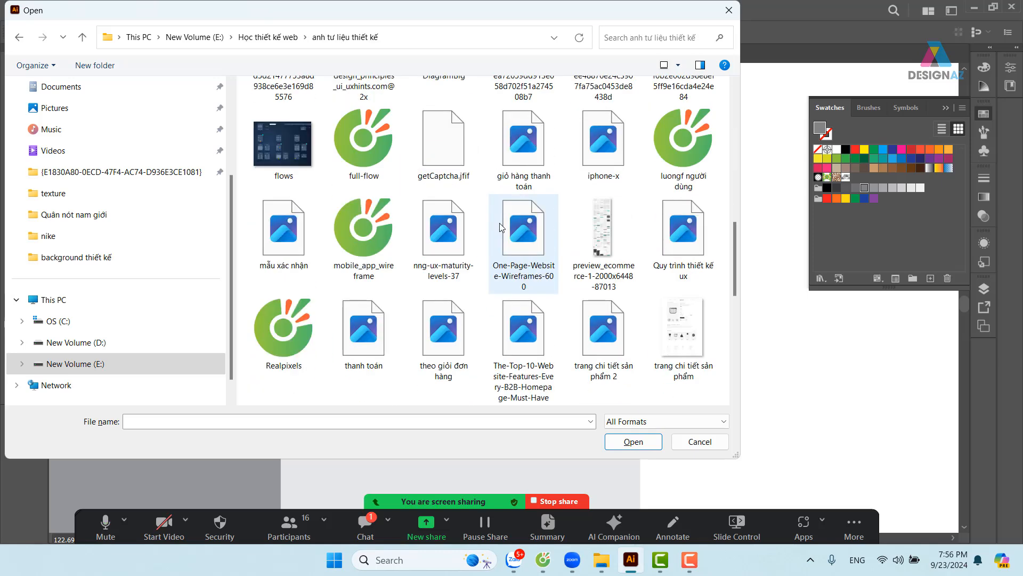
scroll(499, 223, down, 5)
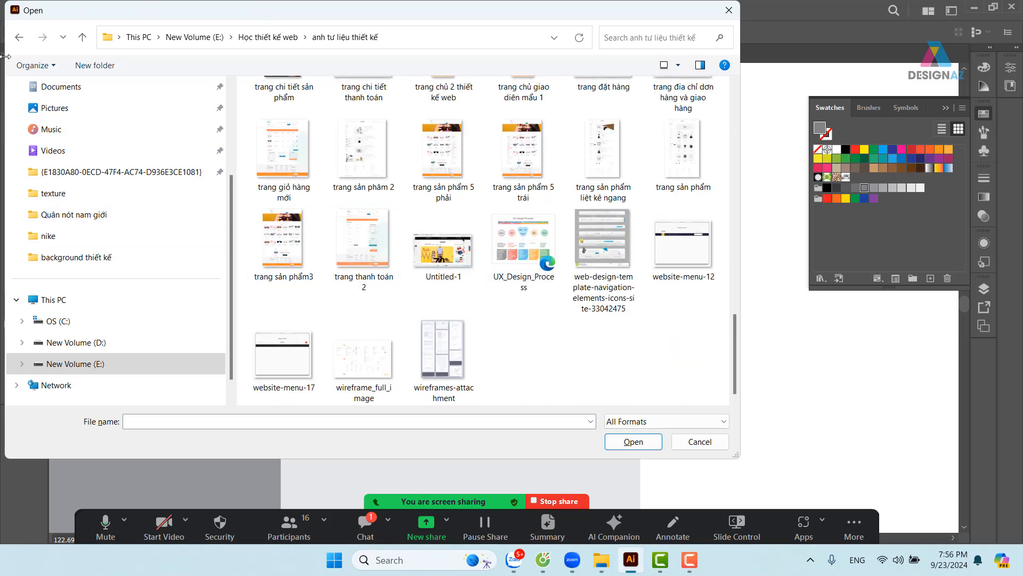
click(19, 36)
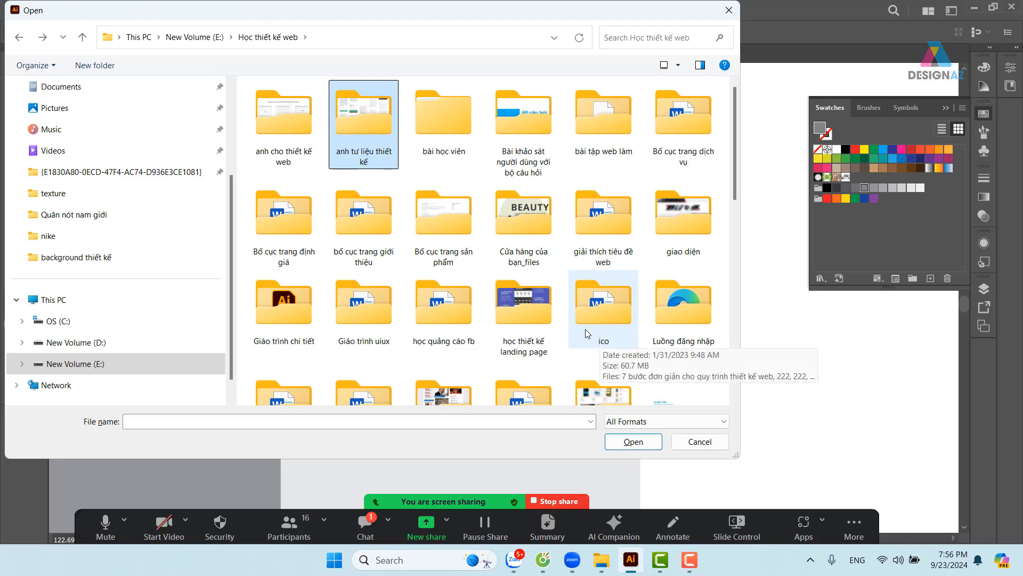
Open hỗ trợ.ai from the Học thiết kế web folder and look over its contact and social media icons
scroll(586, 330, down, 3)
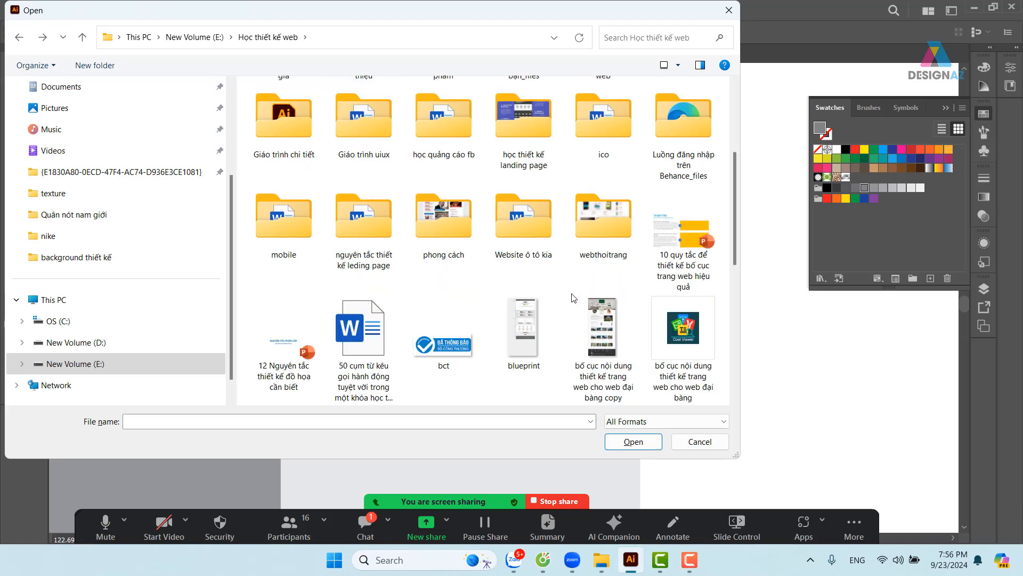
scroll(573, 298, down, 3)
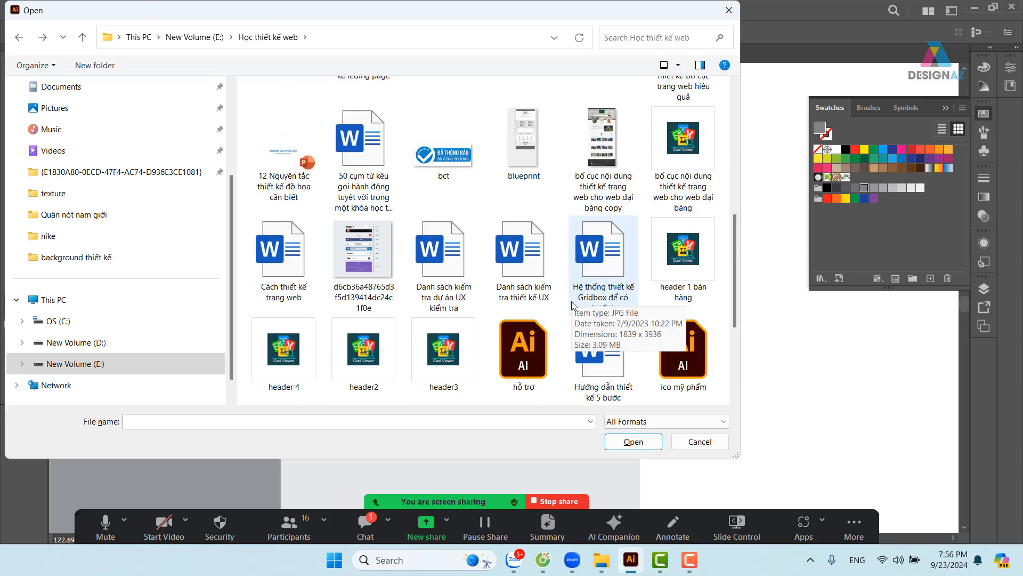
double_click(522, 346)
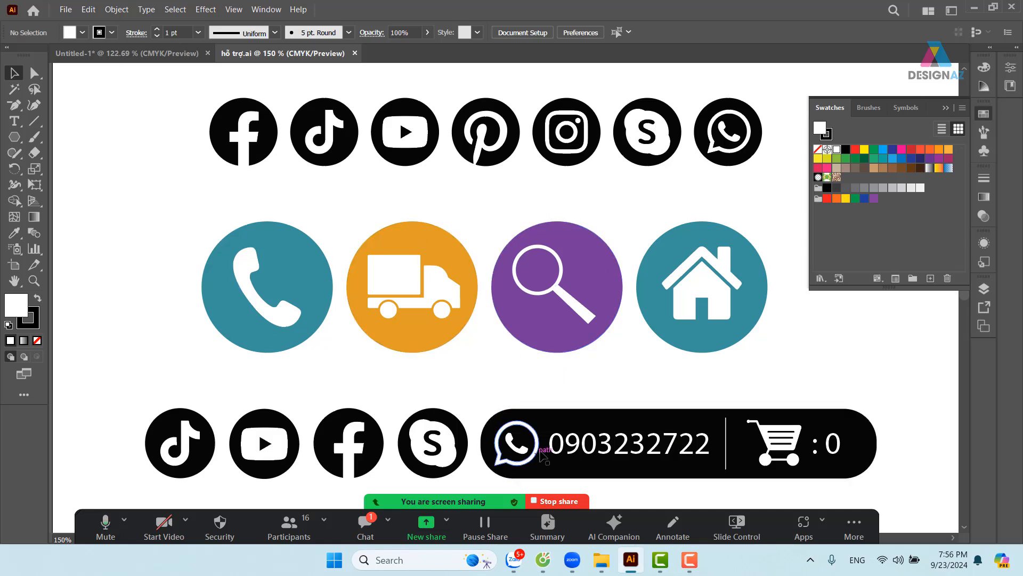
drag(613, 403, 596, 306)
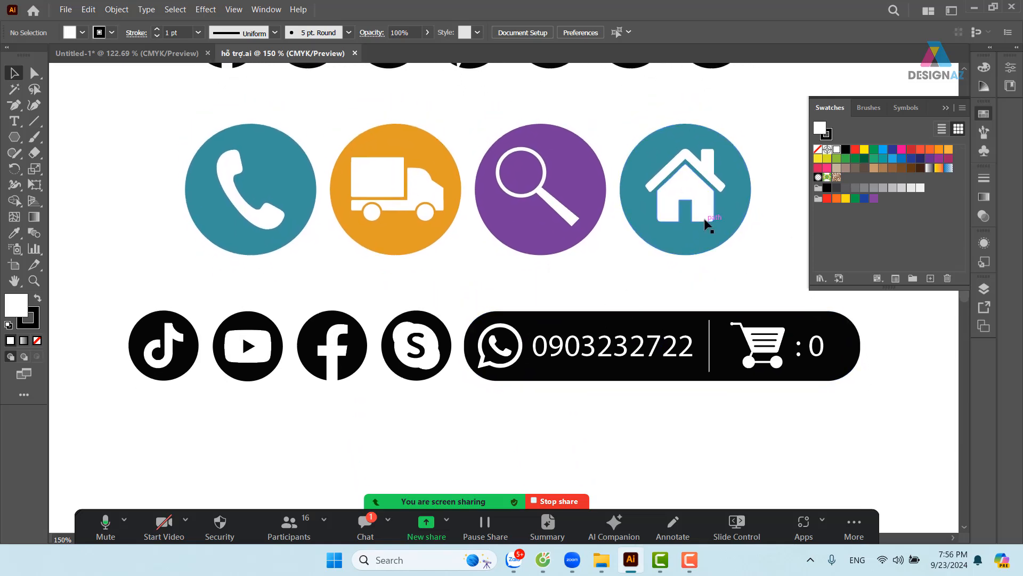
drag(552, 345, 564, 253)
drag(513, 359, 534, 405)
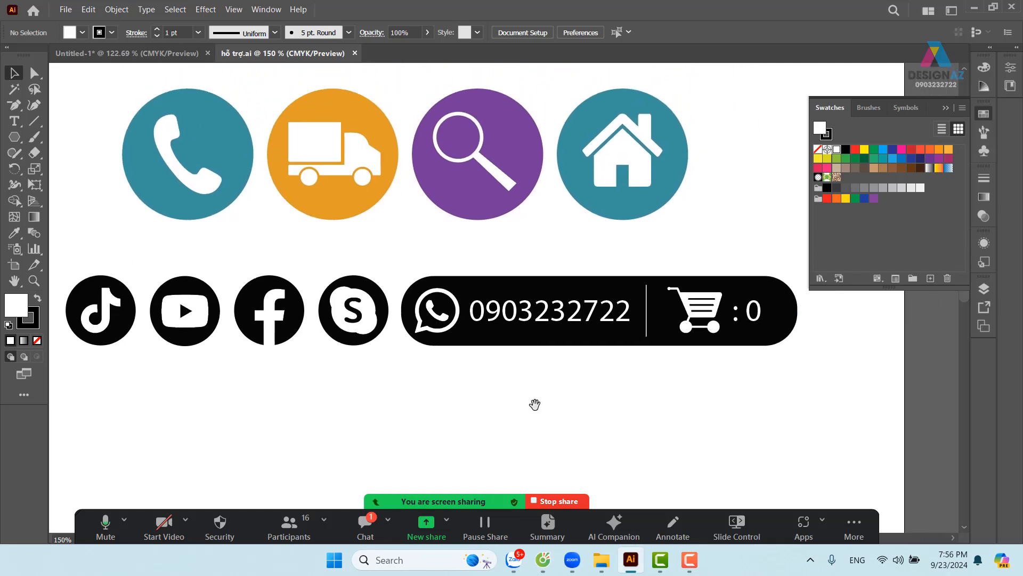
Start opening a further document and browse on drive E: to the nội dung đồ họa folder
key(ctrl+o)
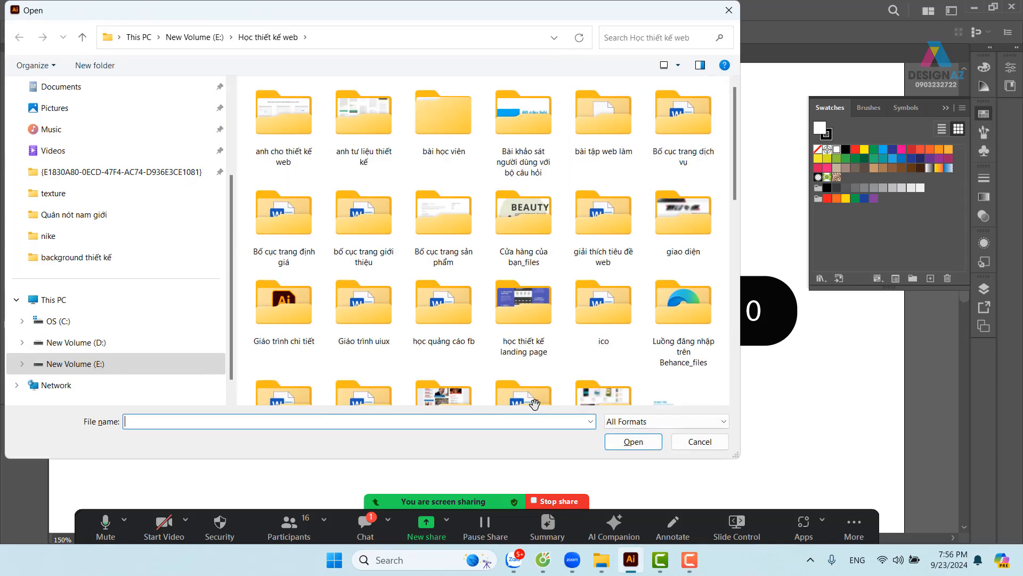
click(85, 368)
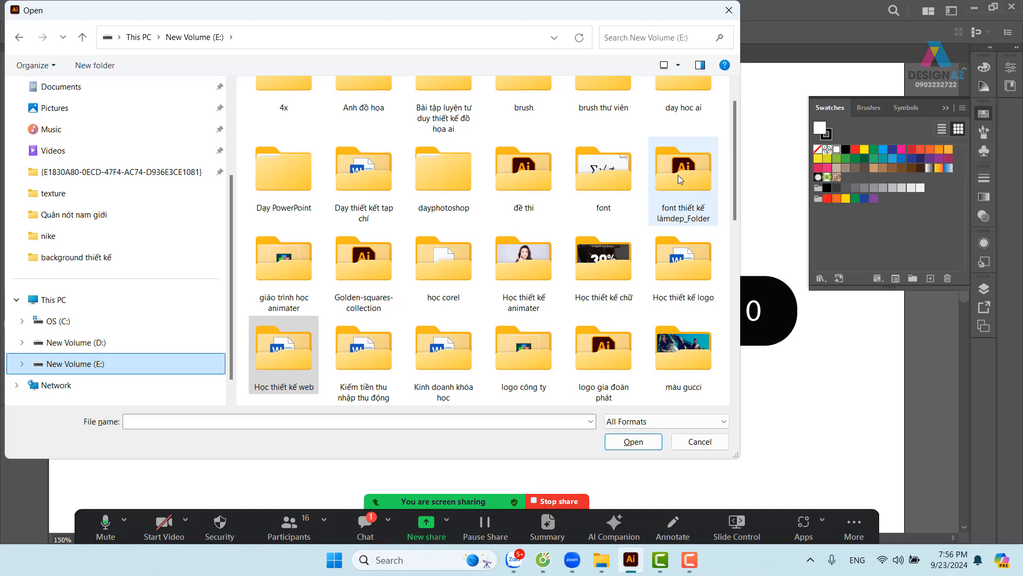
scroll(640, 210, up, 1)
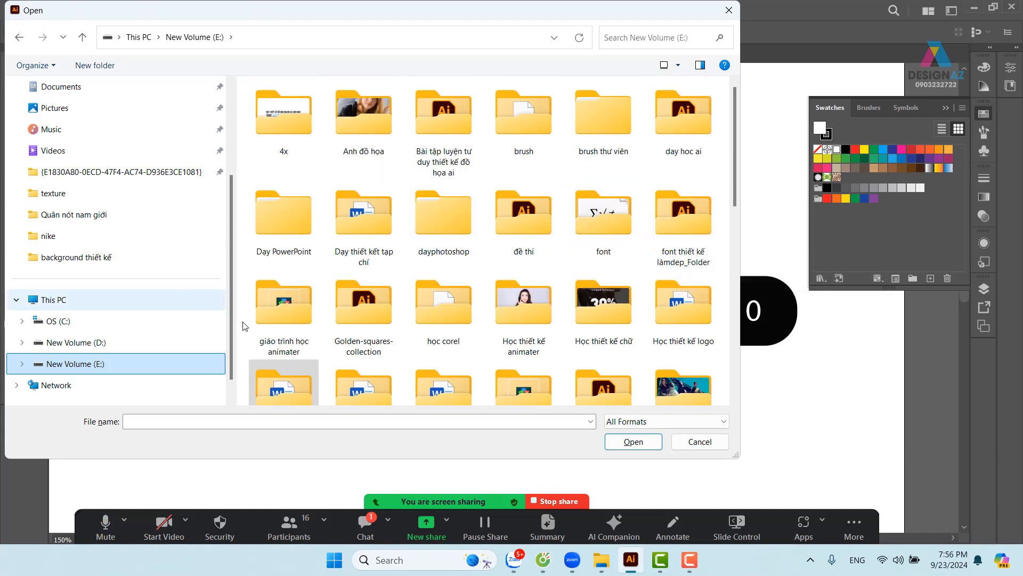
scroll(456, 299, down, 5)
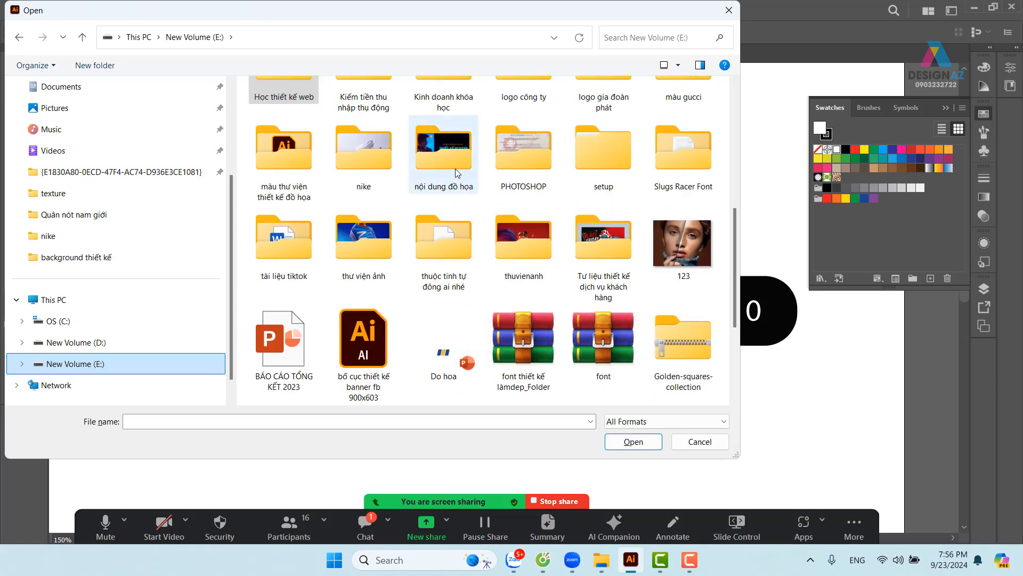
double_click(445, 146)
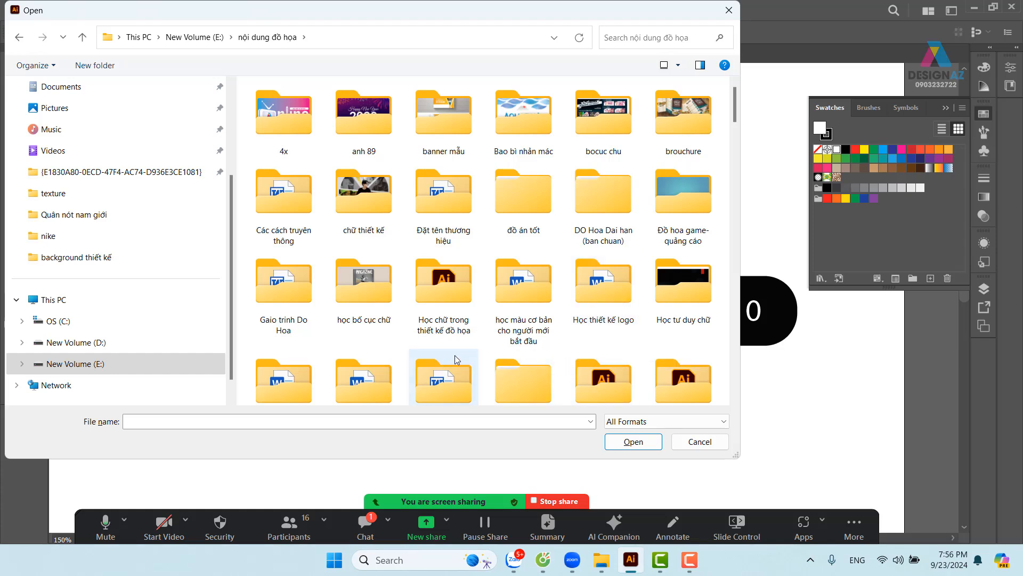
Open Bộ nhận diện thương hiệu văn phòng mẫu from the Mẫu bộ nhận diện thương hiệu folder without replacing the missing font
scroll(476, 336, down, 3)
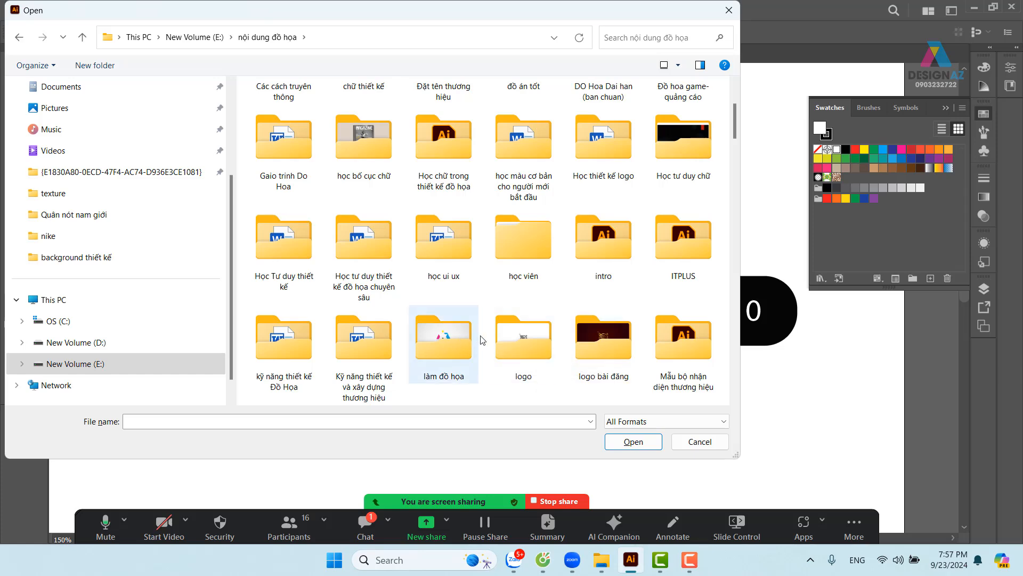
double_click(685, 339)
click(373, 262)
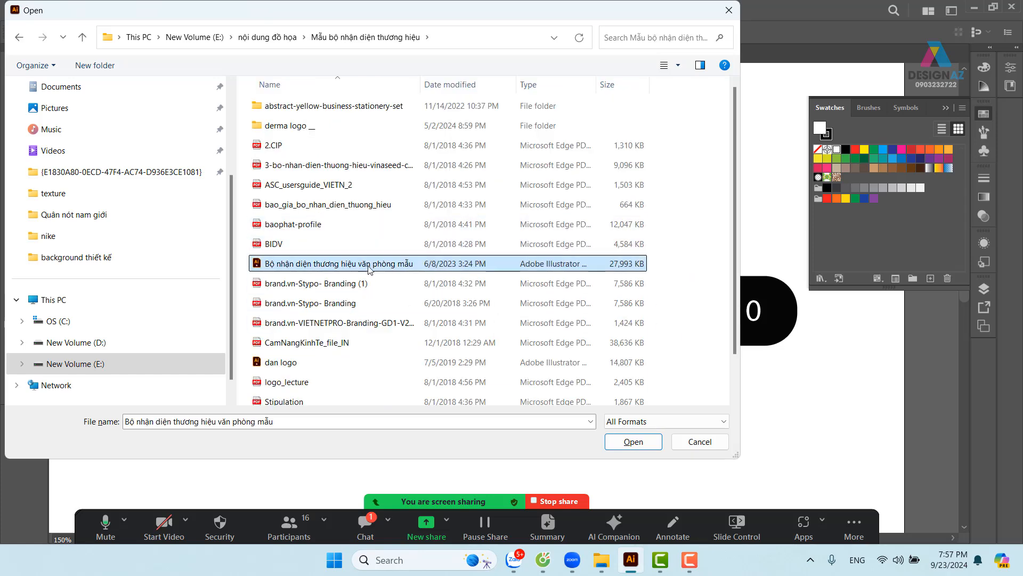
click(632, 441)
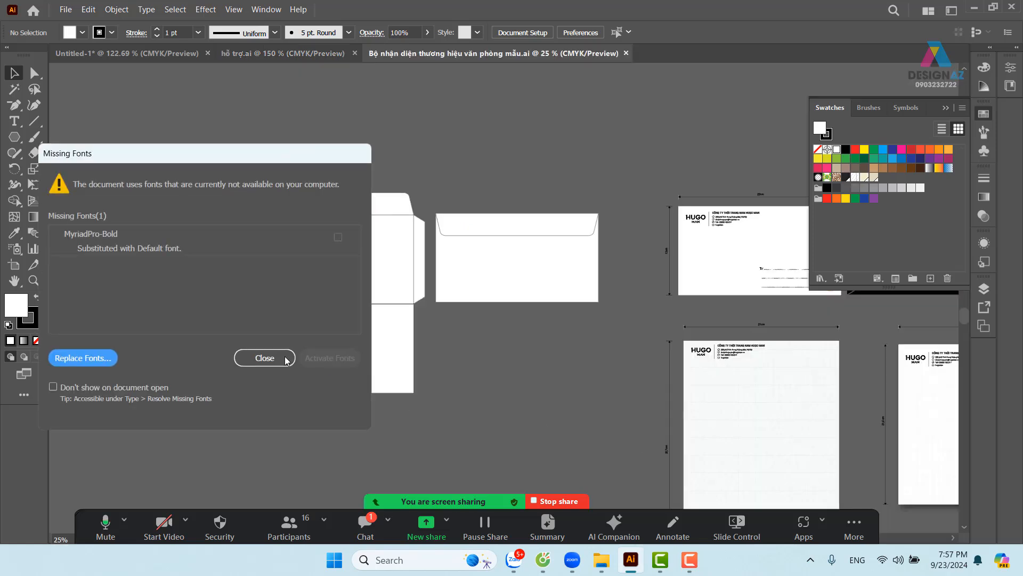
click(286, 361)
Examine the HUGO stationery layouts around the business cards up close for reusable contact icons
drag(660, 264, 453, 256)
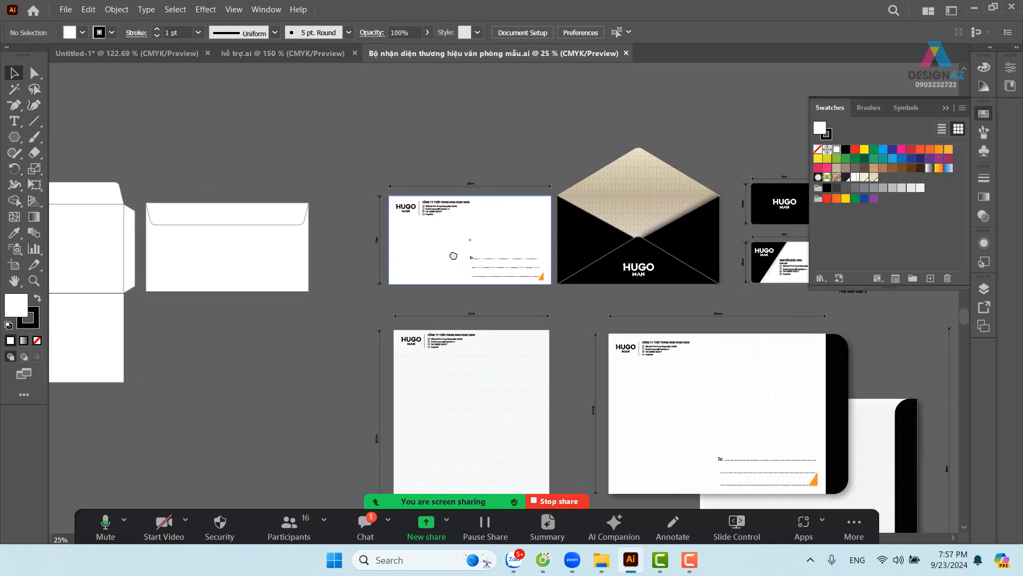
drag(692, 306, 449, 281)
key(z)
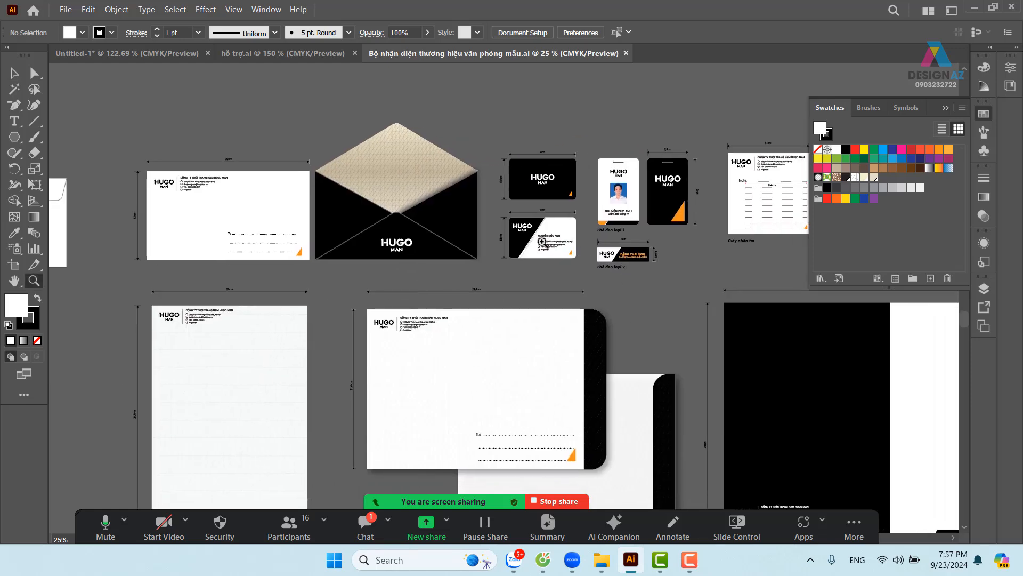
Copy the contact details group from the business card in the brand identity file and close the hỗ trợ.ai document
drag(542, 241, 604, 299)
drag(554, 261, 486, 302)
click(14, 74)
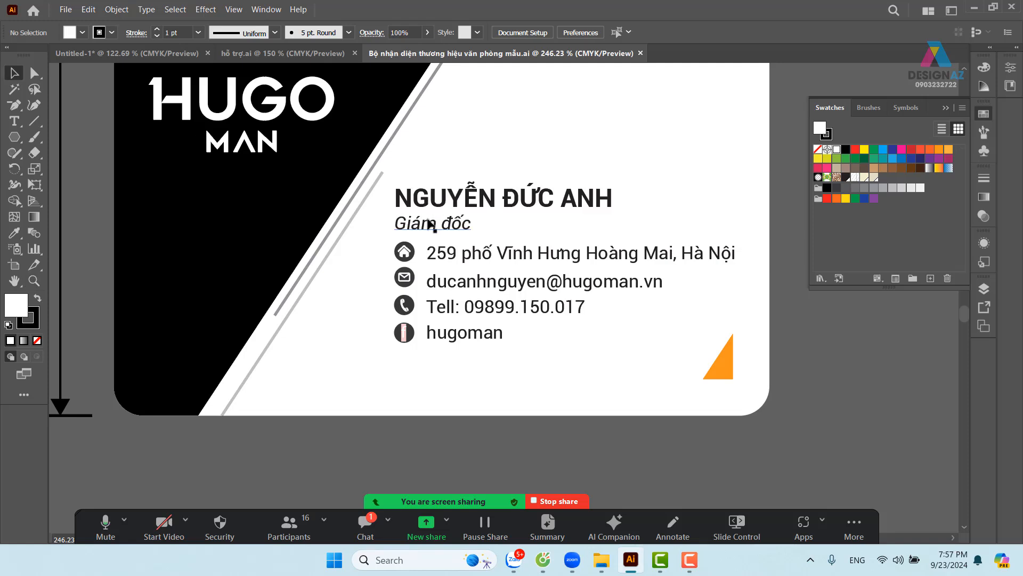
click(468, 263)
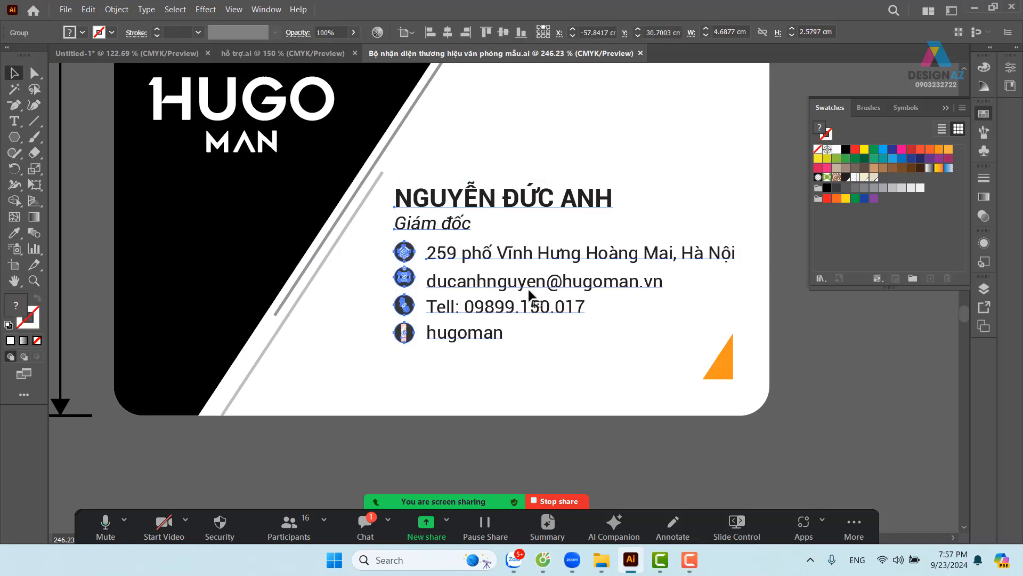
click(270, 56)
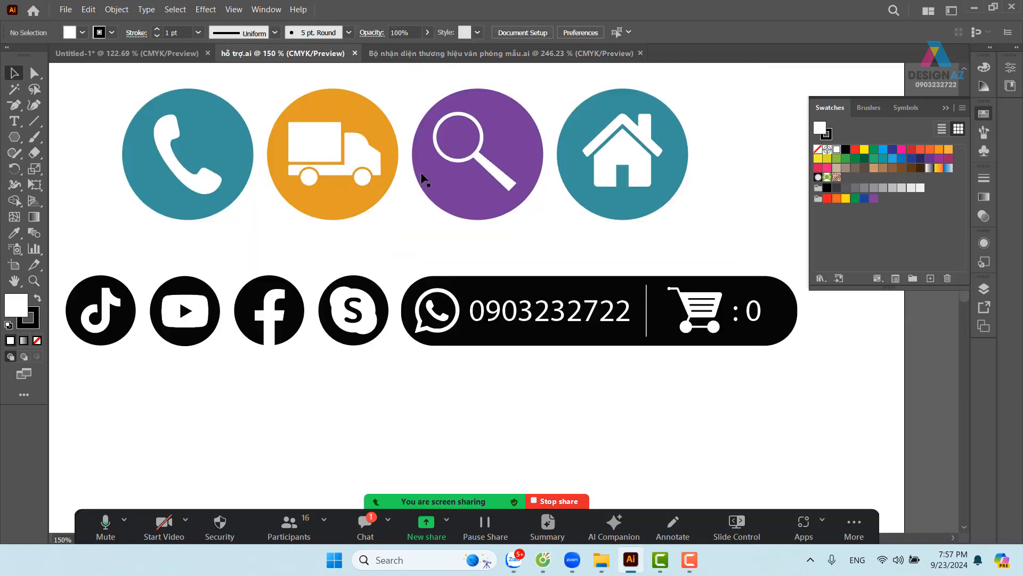
click(355, 53)
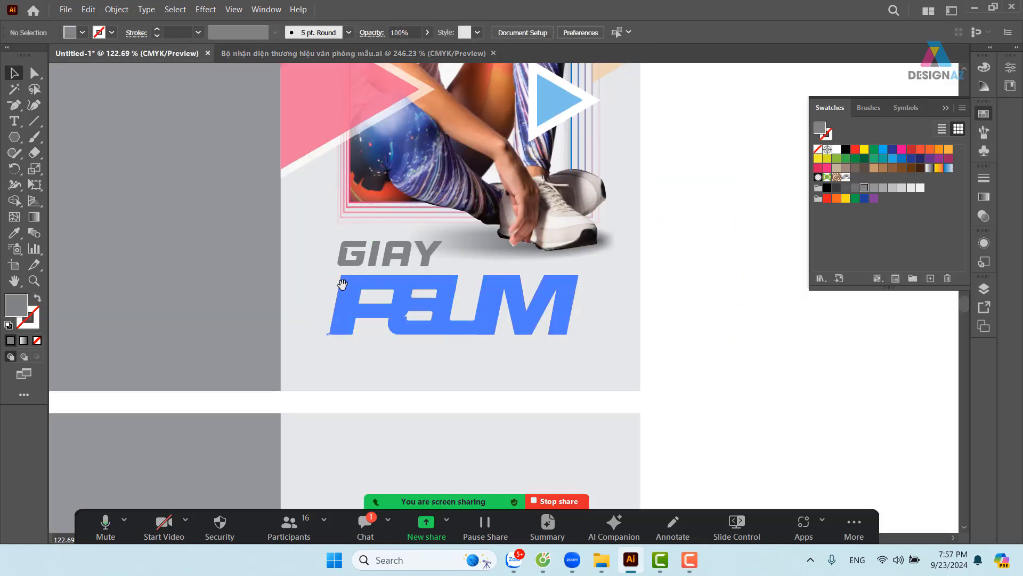
Paste the contact details group into the Untitled-1 poster document and place it on the blank area beside the artboards
drag(345, 285, 398, 184)
key(ctrl+v)
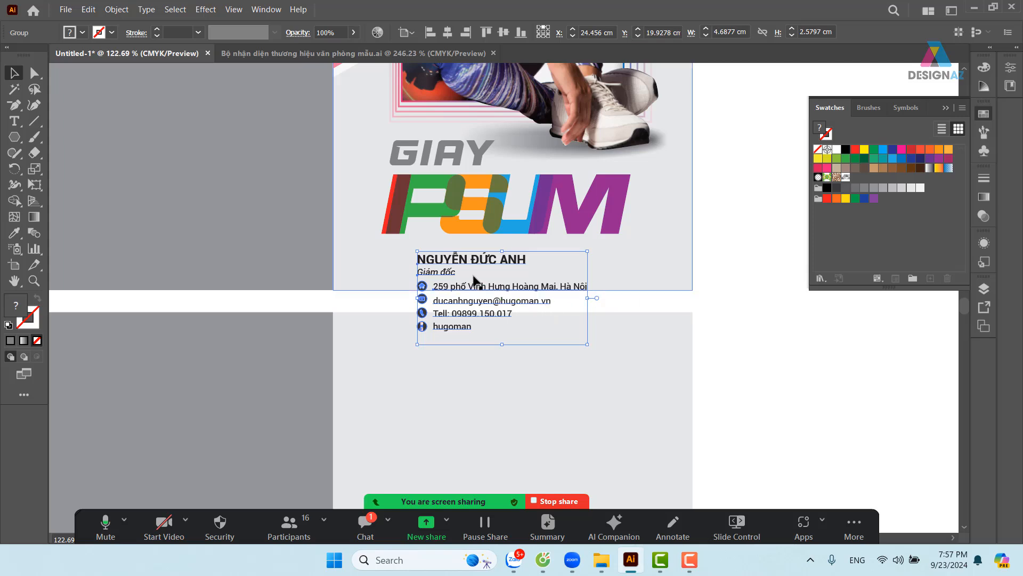
drag(480, 261, 789, 340)
drag(775, 342, 562, 278)
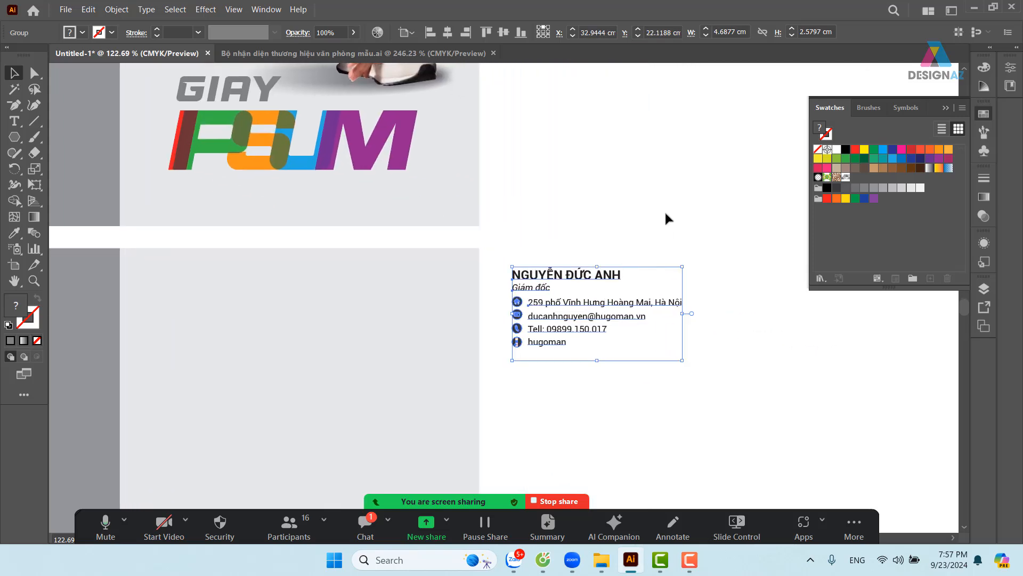
click(664, 203)
Ungroup the pasted contact details so the name, job title, contact lines and icons can be edited separately
click(558, 277)
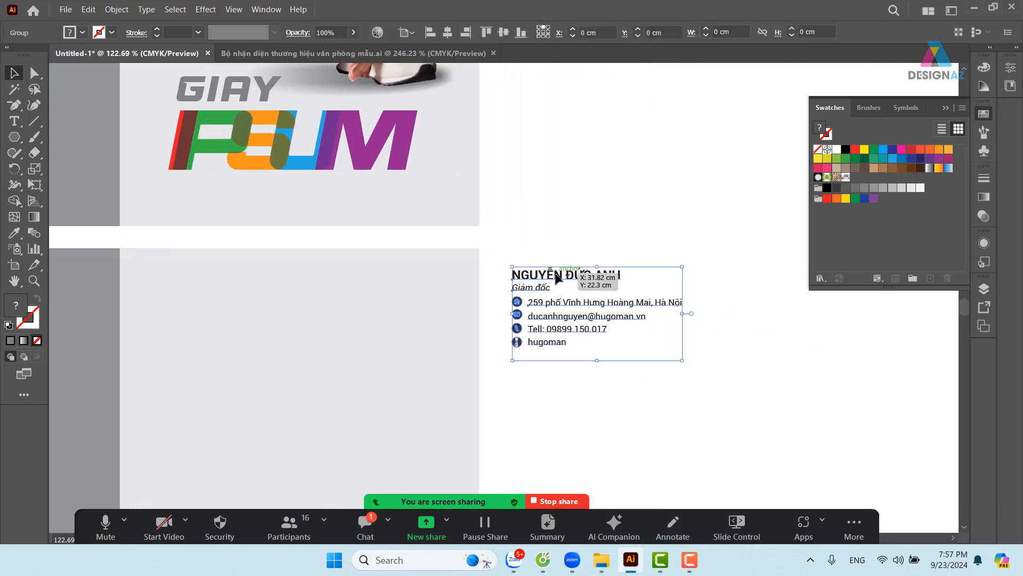
right_click(572, 279)
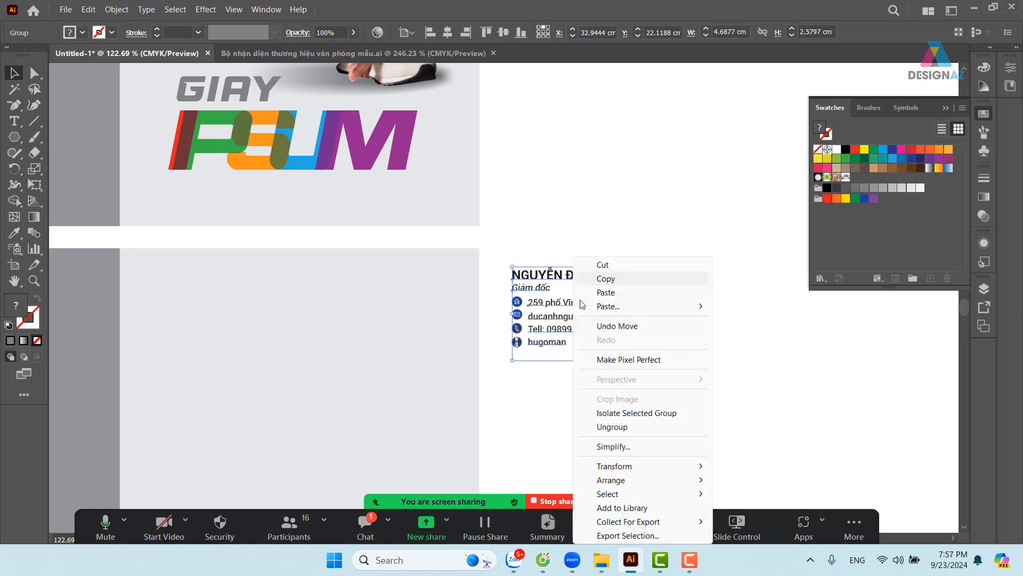
click(611, 426)
click(779, 422)
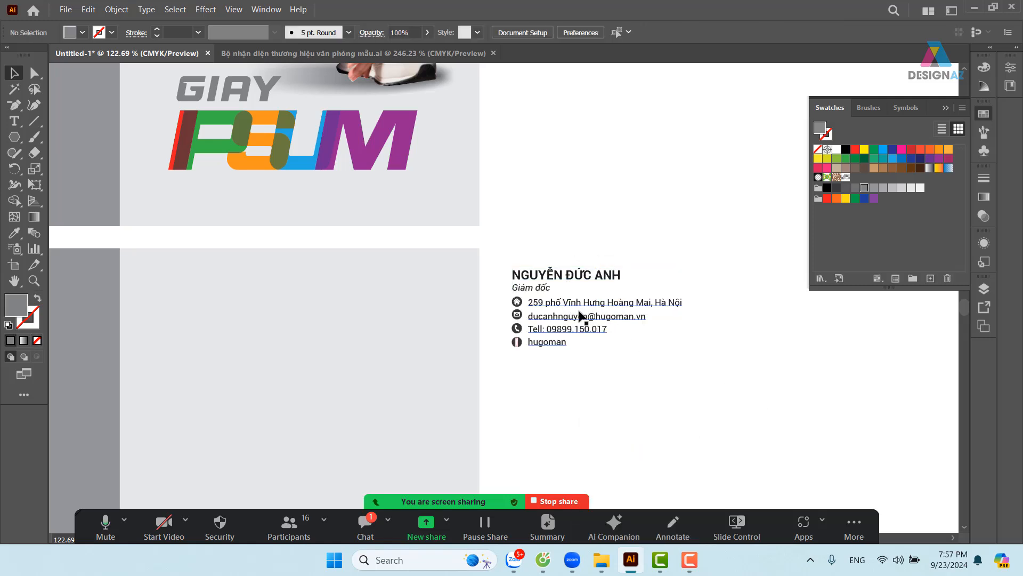
click(588, 305)
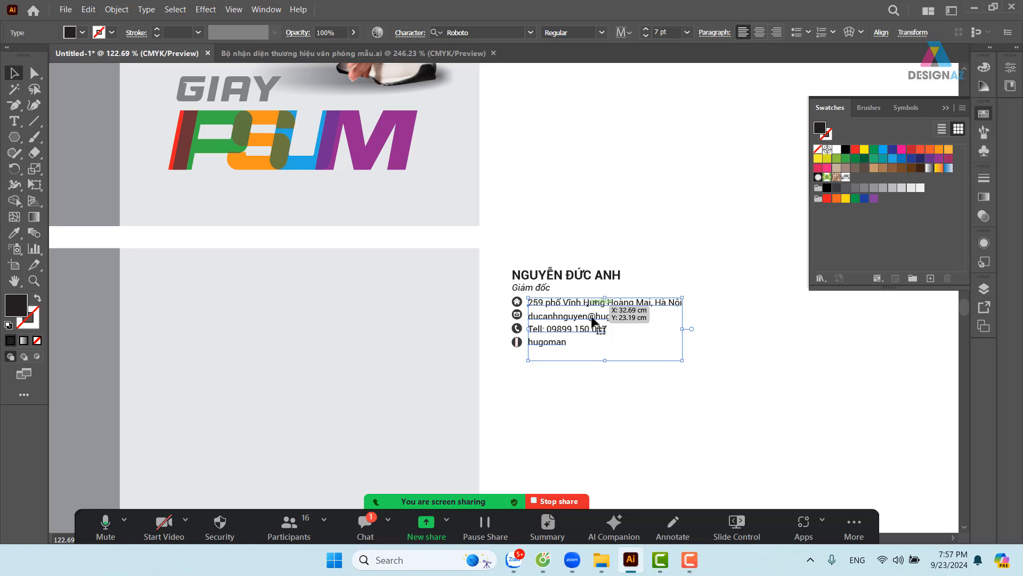
click(715, 349)
drag(681, 370, 649, 373)
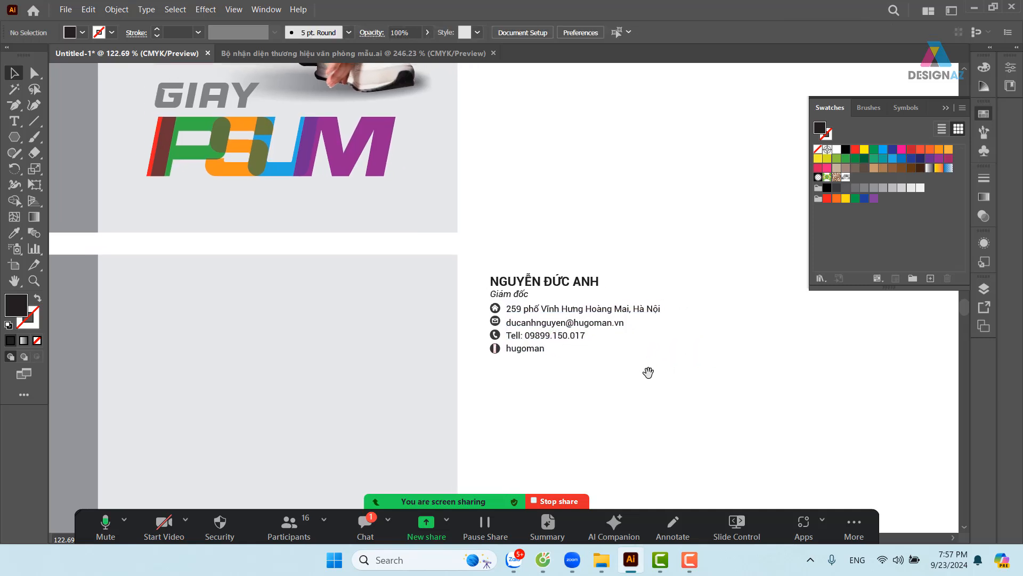
click(520, 363)
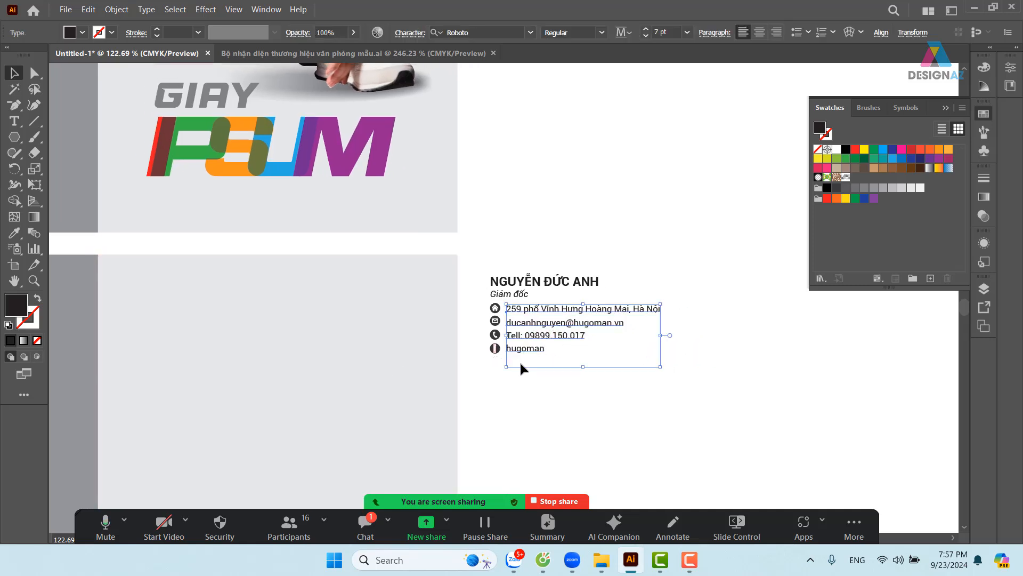
click(604, 388)
Ungroup the column of contact icons and ungroup the Facebook icon to separate its letter from the circle
key(z)
drag(469, 315, 563, 273)
click(13, 72)
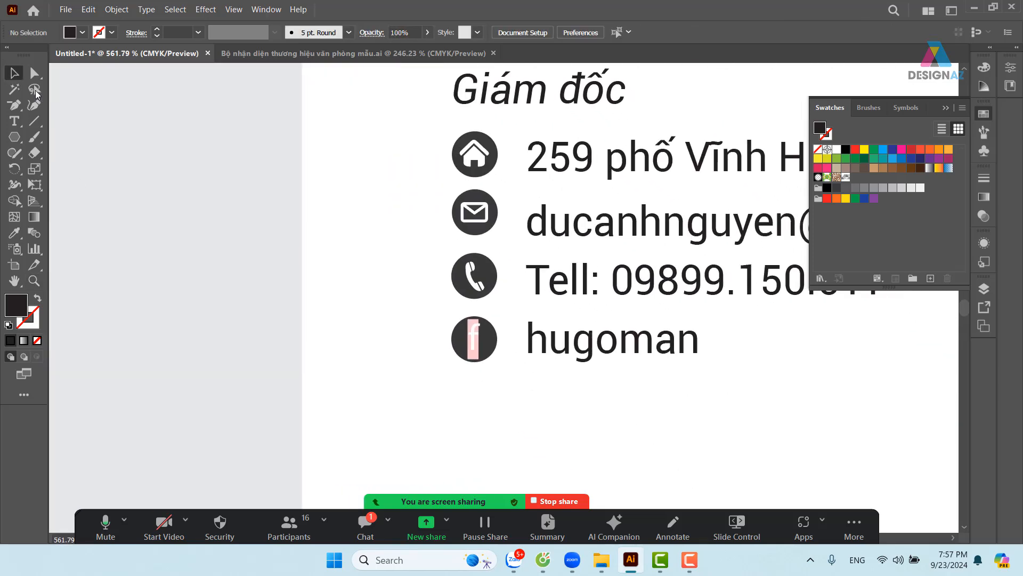
click(486, 344)
right_click(475, 342)
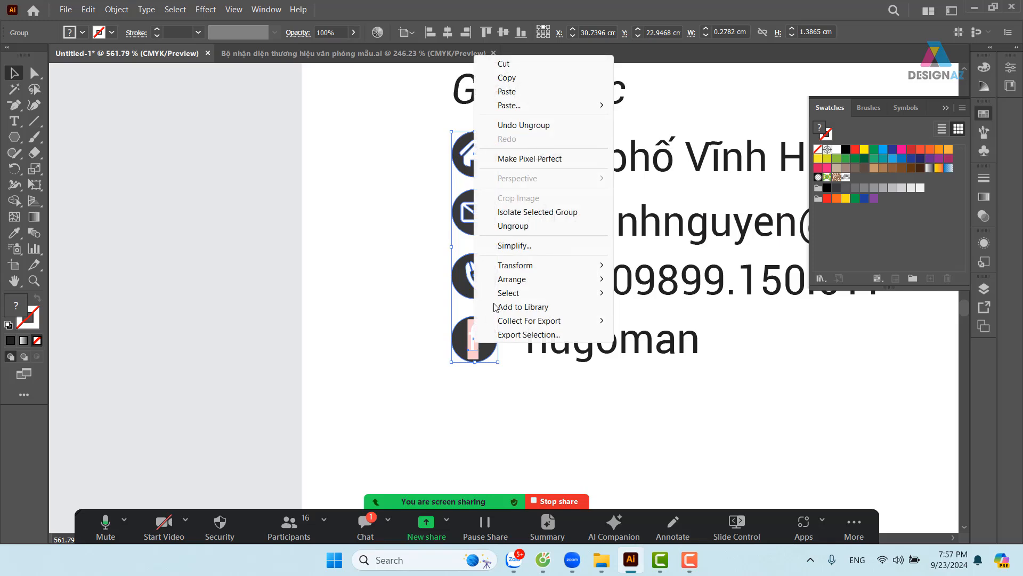
click(506, 227)
click(508, 249)
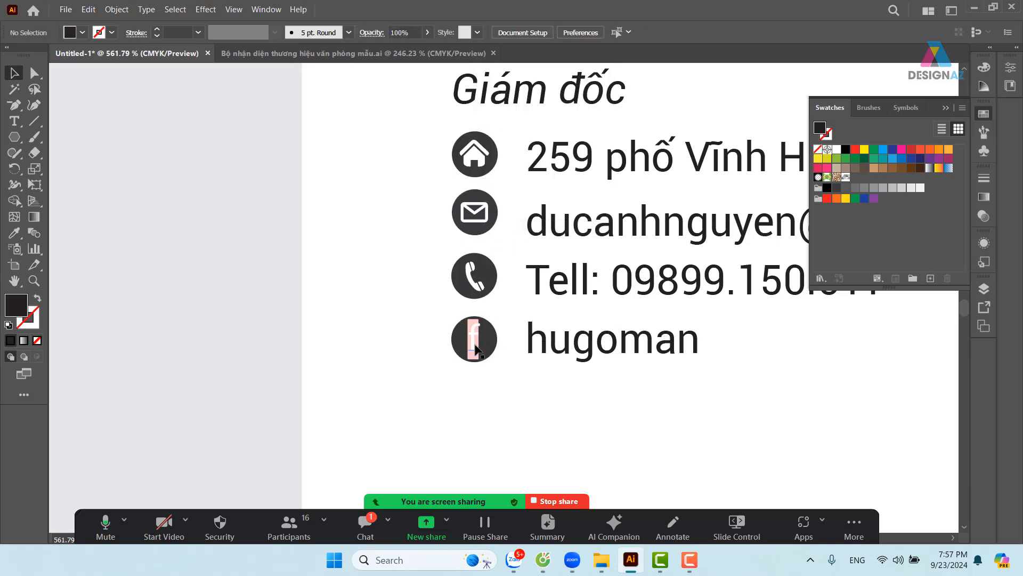
click(475, 347)
right_click(474, 341)
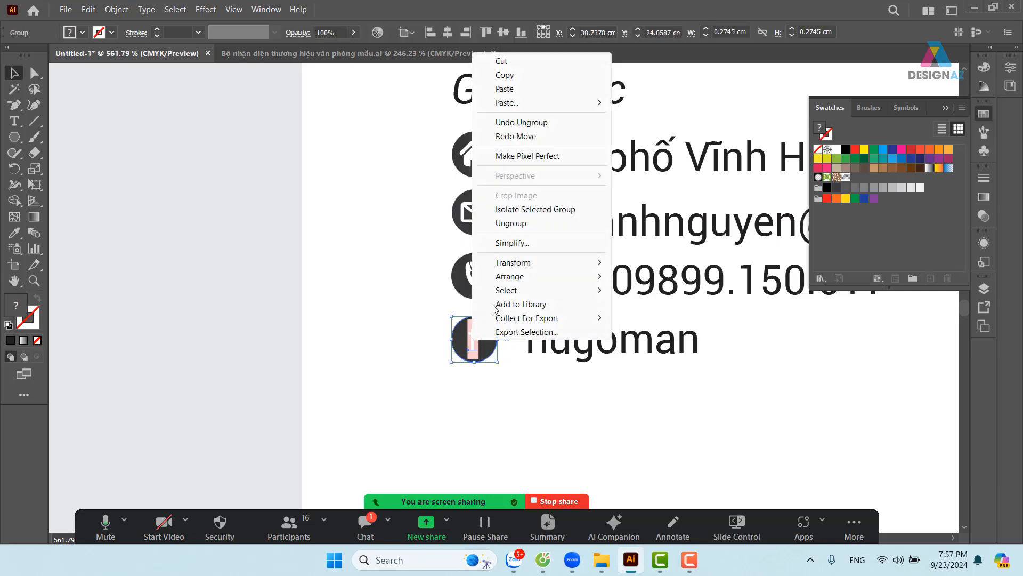
click(511, 223)
click(340, 312)
Set the letter f of the Facebook icon to the Roboto font in a bolder style
drag(476, 334, 491, 333)
key(ctrl+z)
click(496, 33)
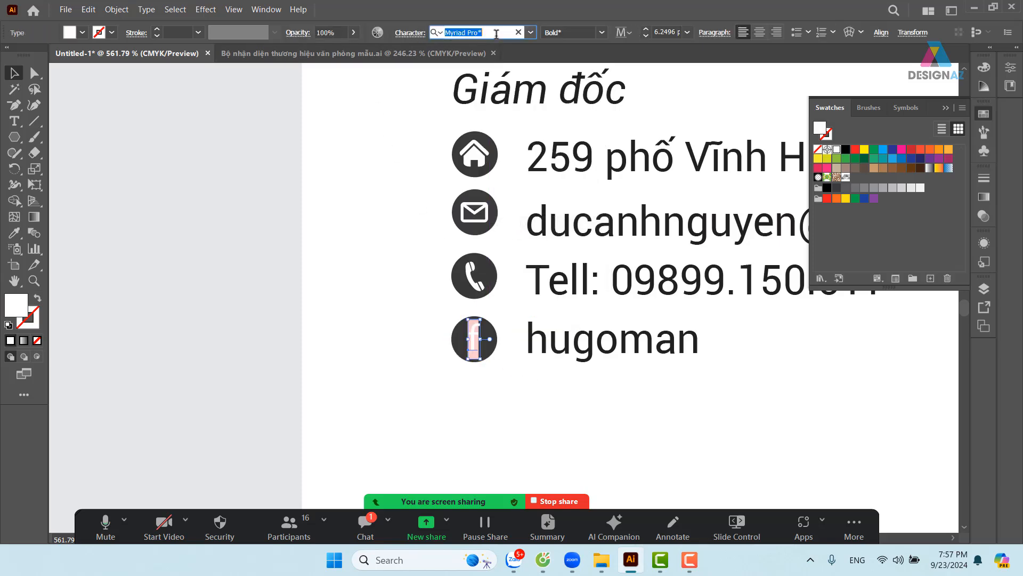
key(BackSpace)
text(b)
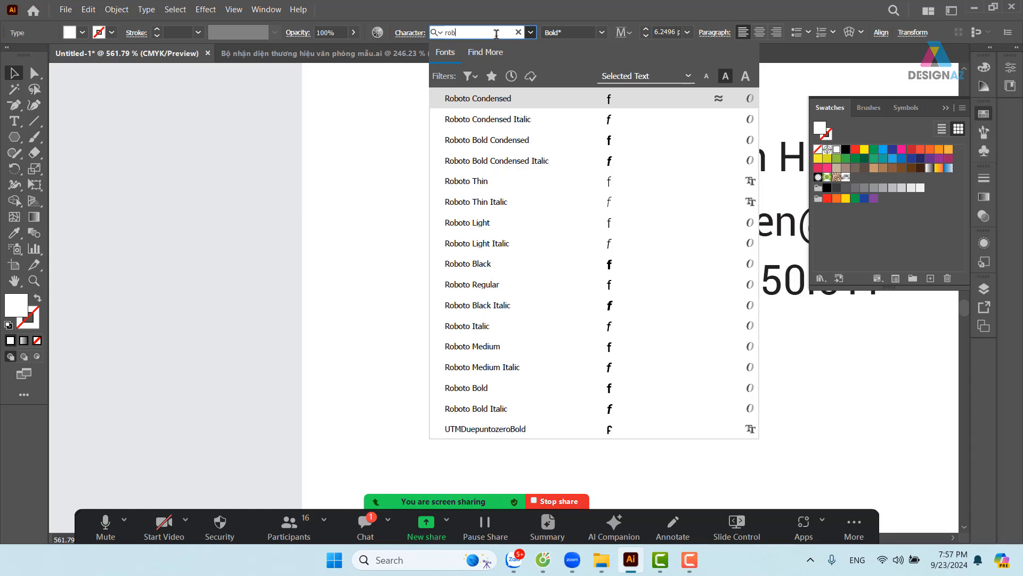
text(o)
key(Return)
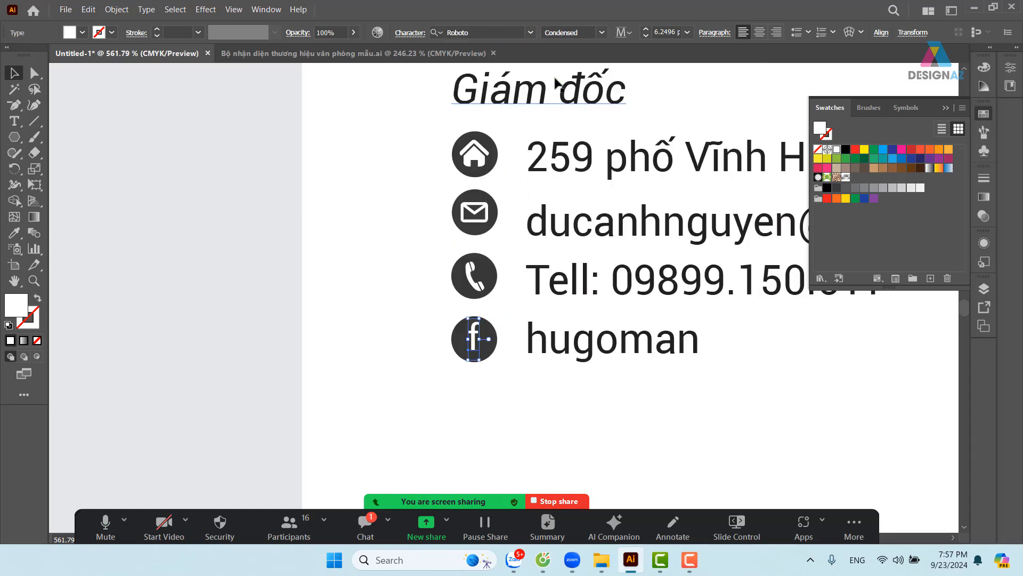
click(603, 32)
click(583, 253)
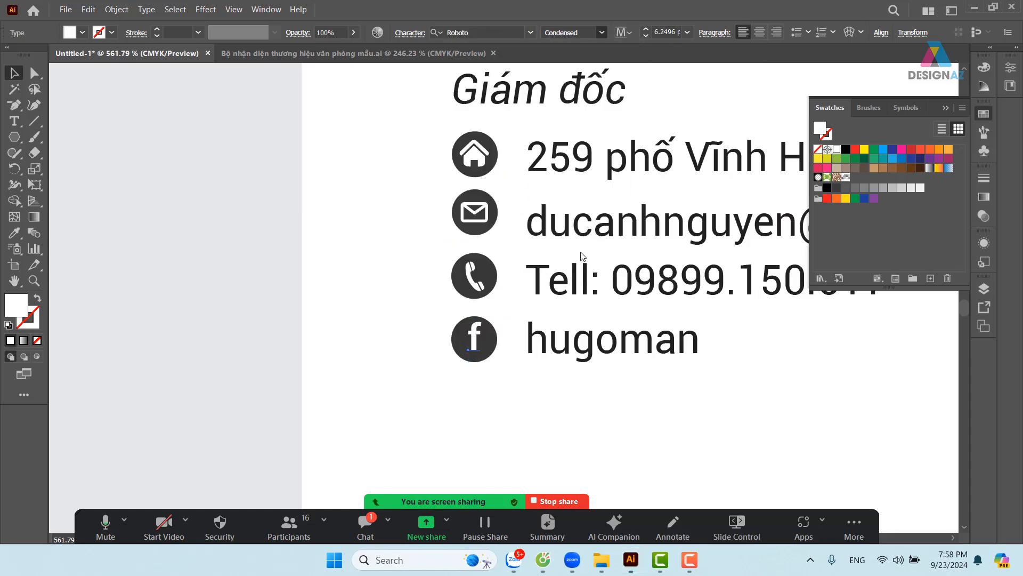
Move the letter f slightly to centre it within the Facebook icon's circle
click(494, 360)
drag(475, 335, 472, 338)
click(515, 397)
Replace the text "hugoman" beside the Facebook icon with "Designaz"
drag(454, 382, 712, 337)
double_click(543, 343)
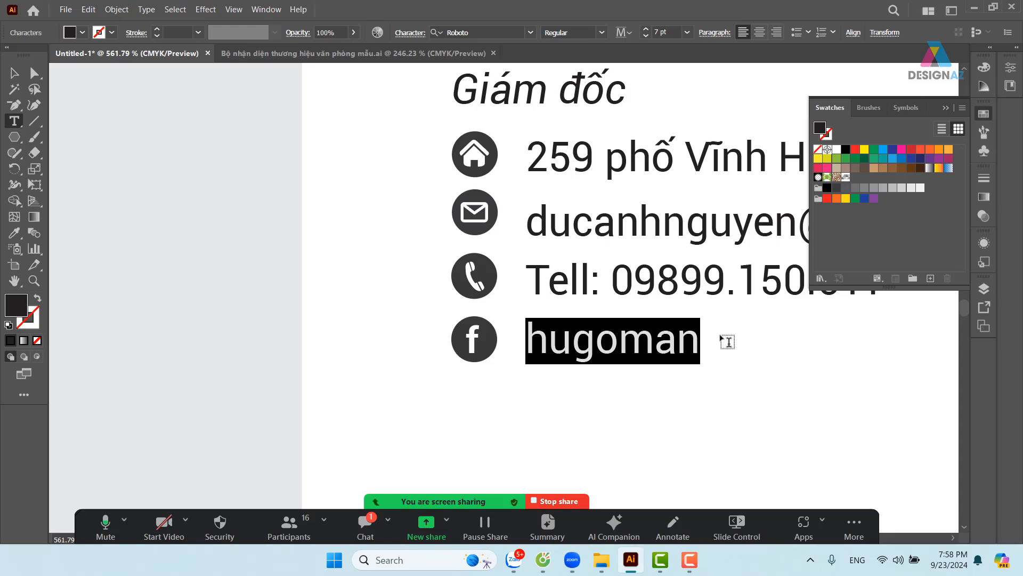
key(BackSpace)
text(Des)
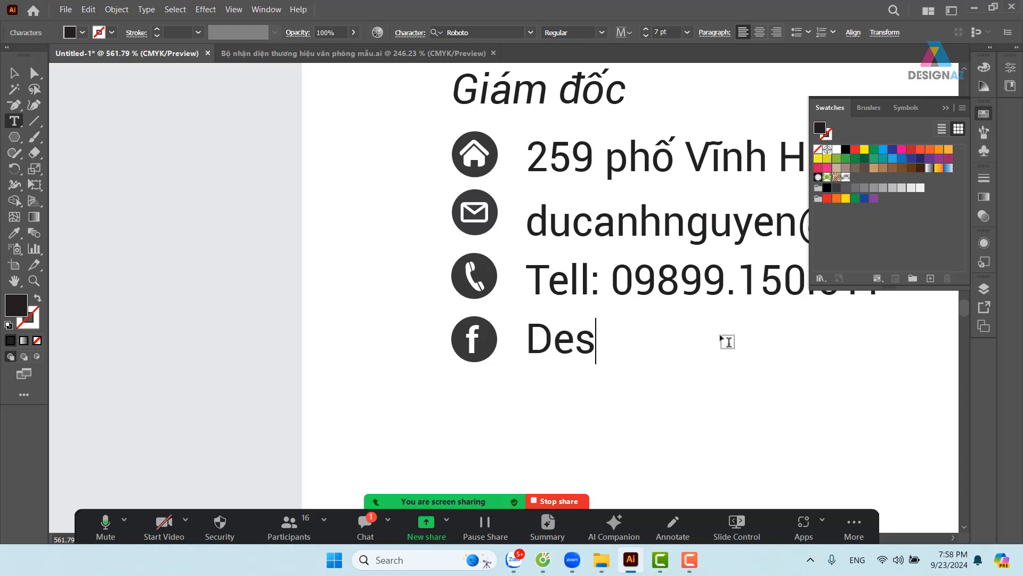
text(ignaz)
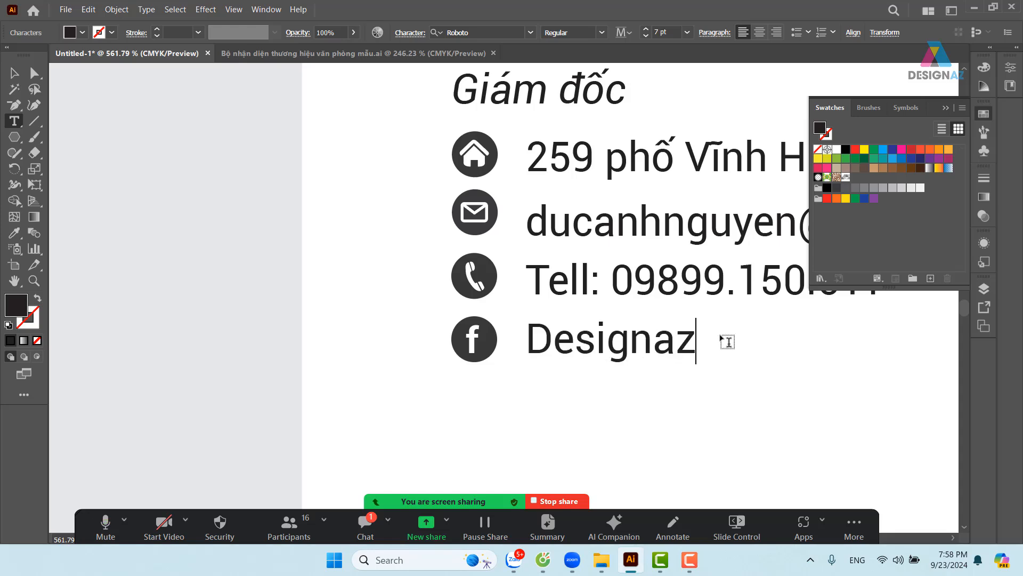
click(14, 73)
click(608, 437)
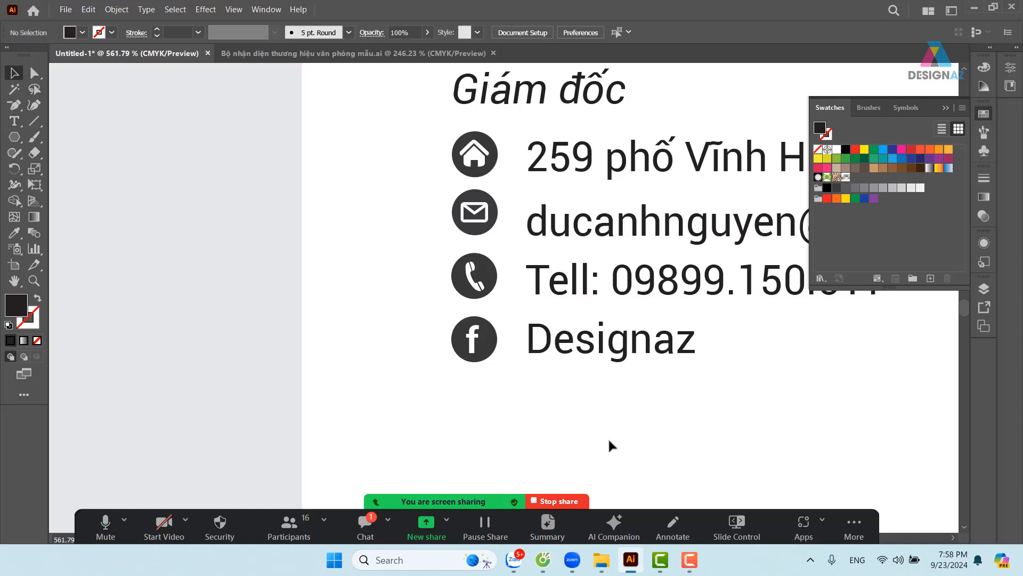
Cut the phone line and the Designaz line out of the contact text block
drag(624, 389, 426, 386)
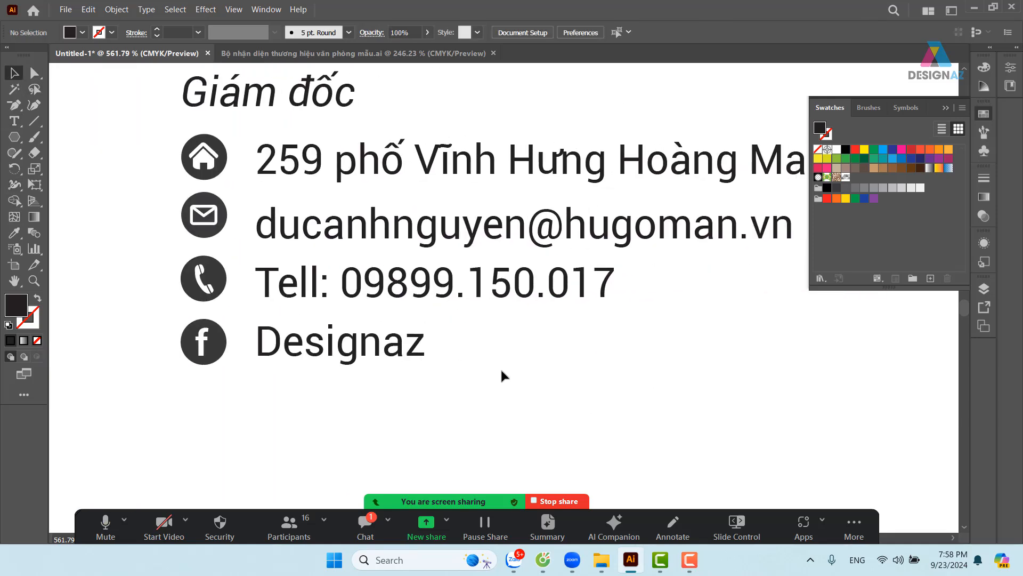
key(ctrl+minus)
key(ctrl+minus)
drag(500, 367, 430, 355)
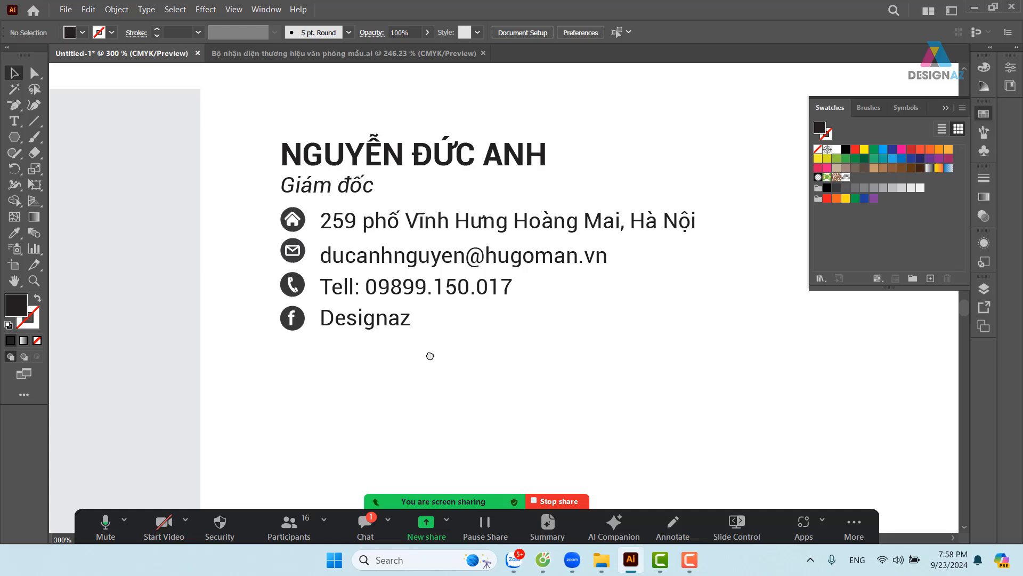
double_click(397, 323)
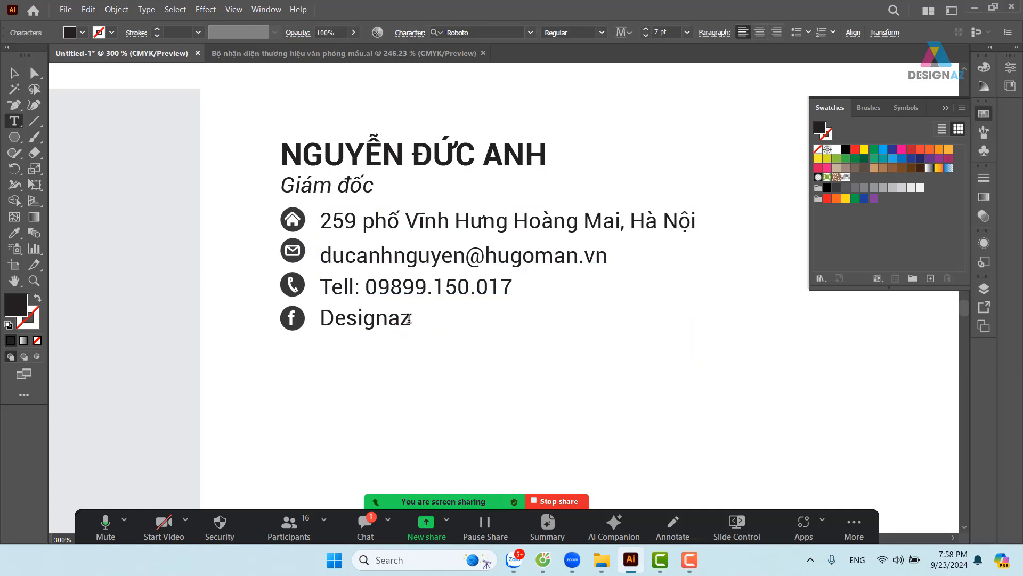
drag(410, 320, 320, 291)
key(ctrl+c)
key(BackSpace)
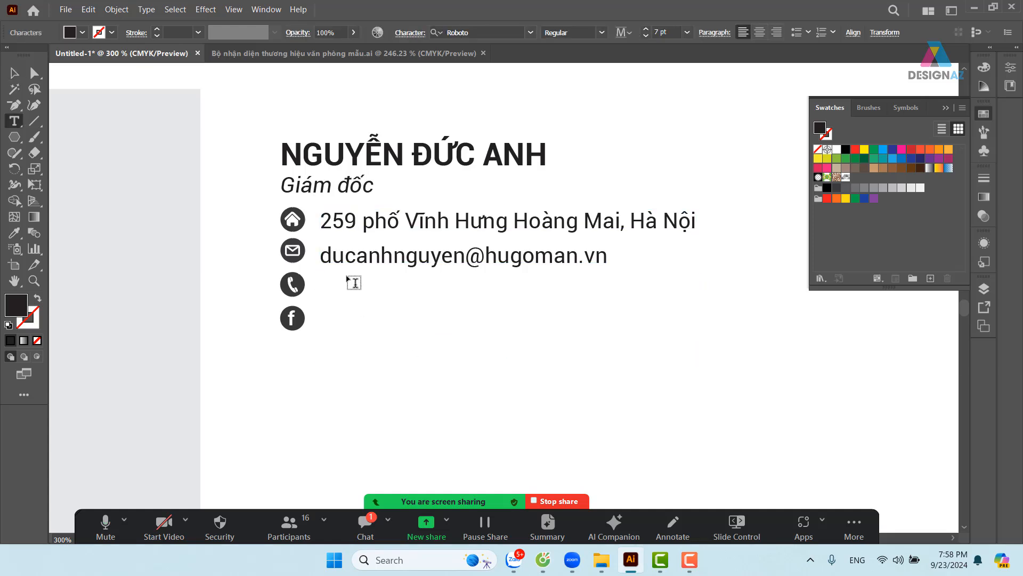
key(Escape)
Paste the phone and Designaz lines as a new point text object to the right of the address text
scroll(446, 260, right, 3)
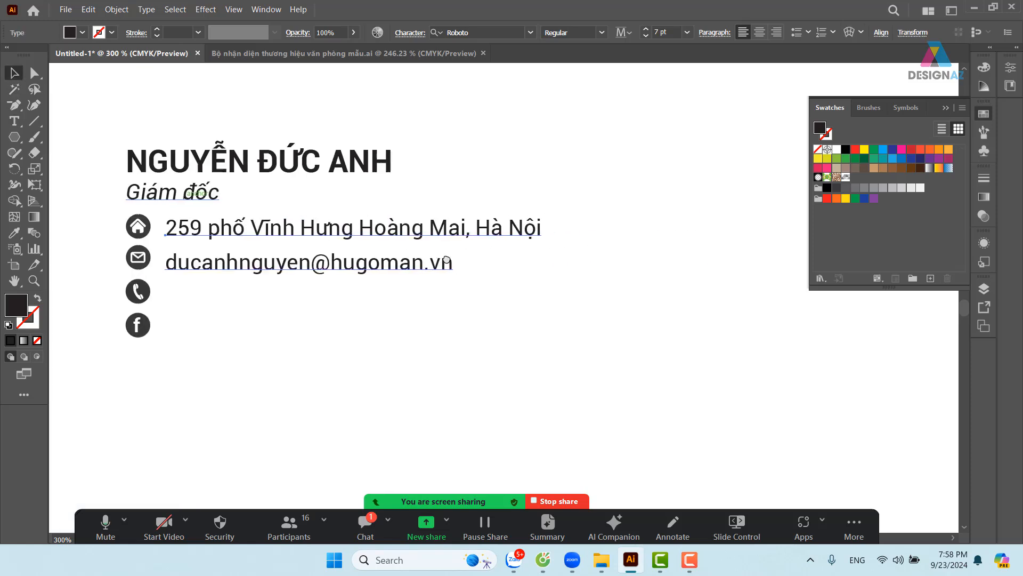
click(621, 296)
key(t)
click(621, 229)
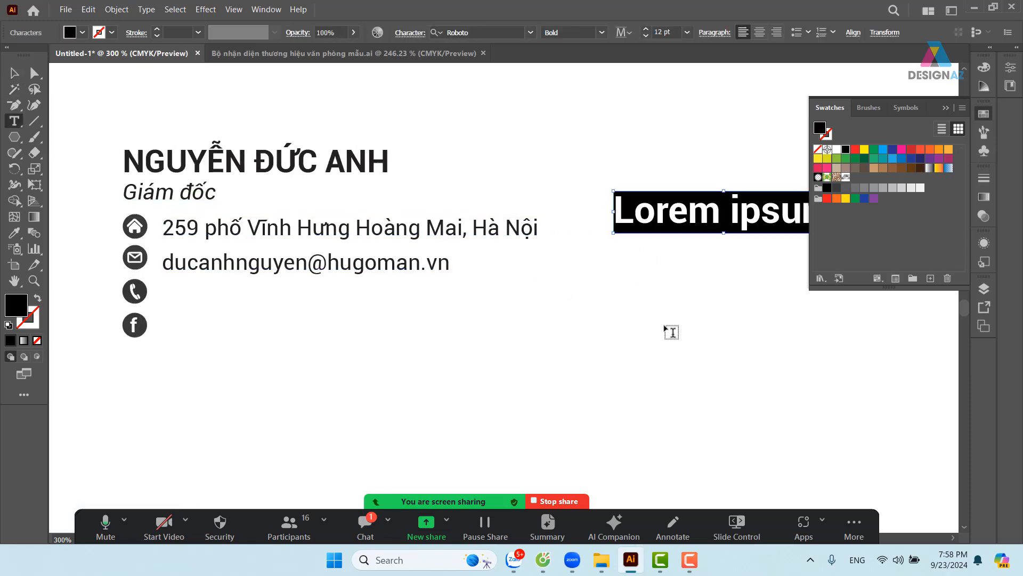
key(ctrl+v)
click(16, 75)
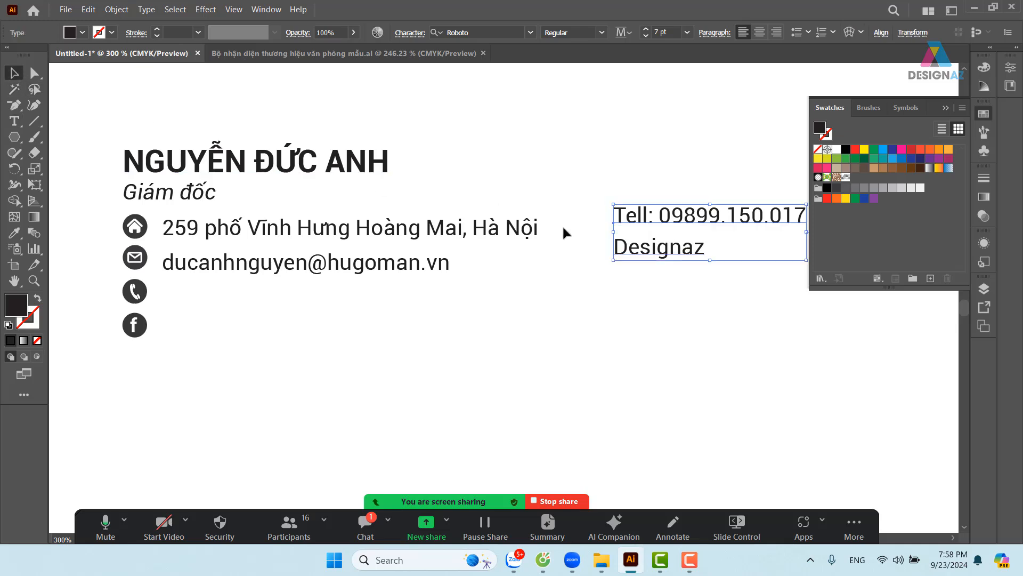
Line up the new text object with the address line and move the phone and Facebook icons in front of its lines
drag(632, 227, 621, 238)
drag(129, 371, 143, 291)
drag(138, 292, 584, 234)
click(621, 342)
click(674, 235)
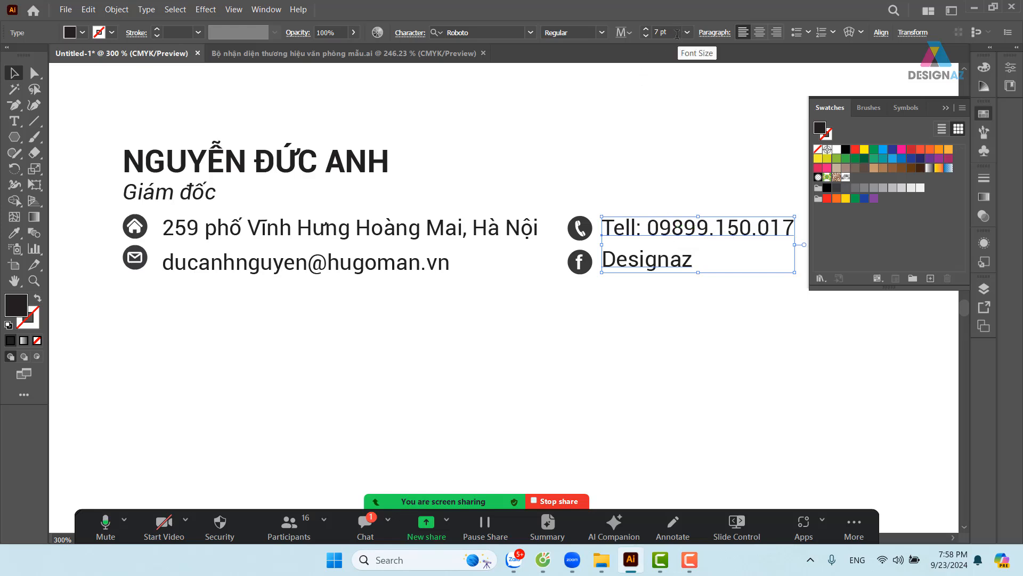
click(582, 324)
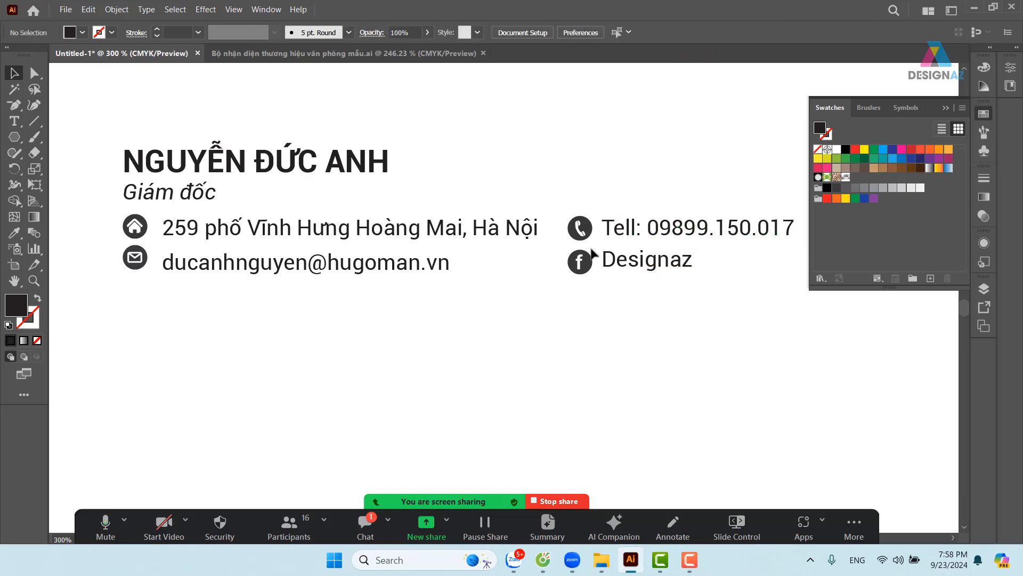
click(586, 230)
shift+click(589, 263)
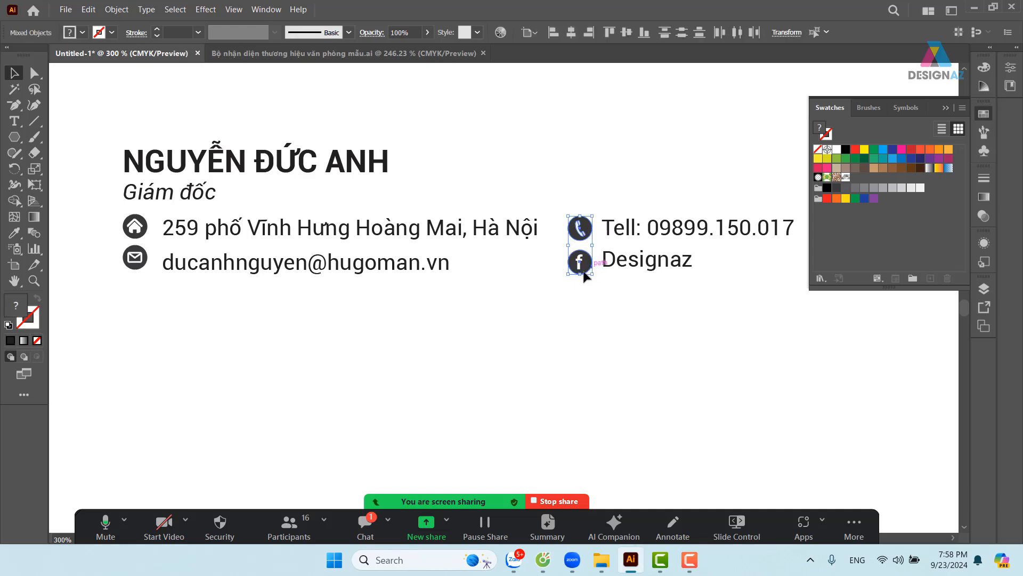
shift+click(147, 257)
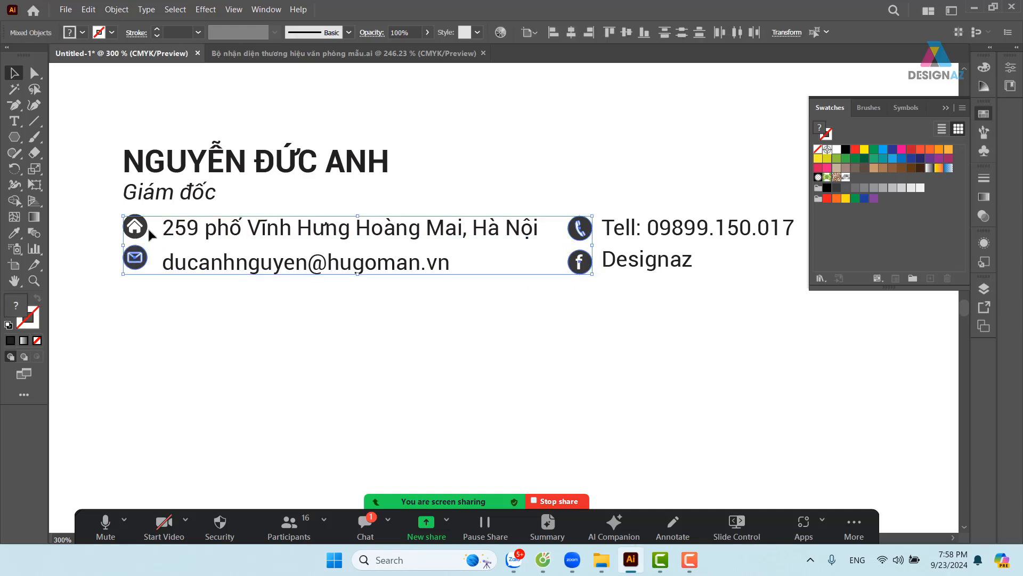
shift+click(149, 229)
click(469, 298)
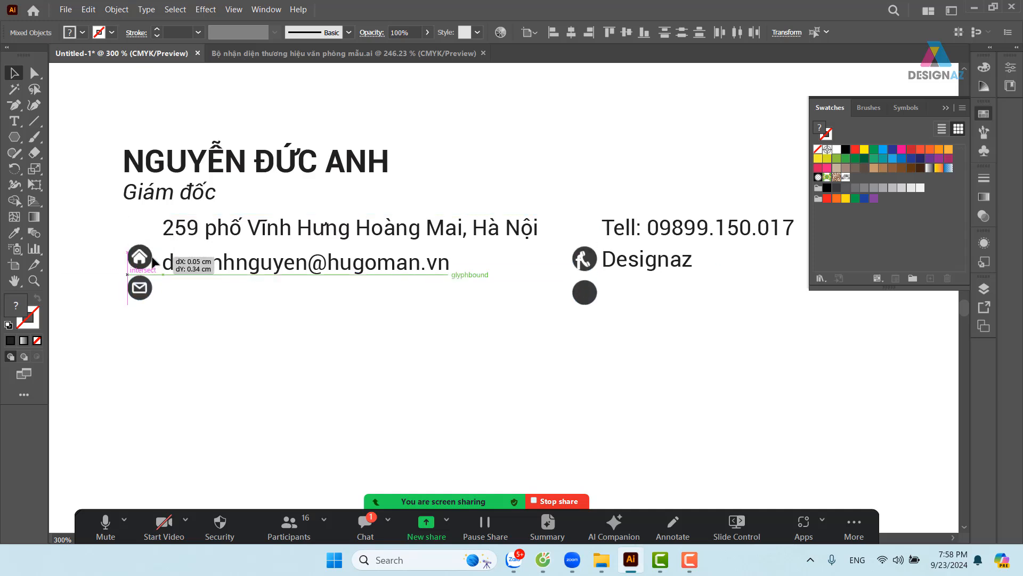
Select the circles of all four contact icons with the Magic Wand and fill them with medium blue
click(593, 231)
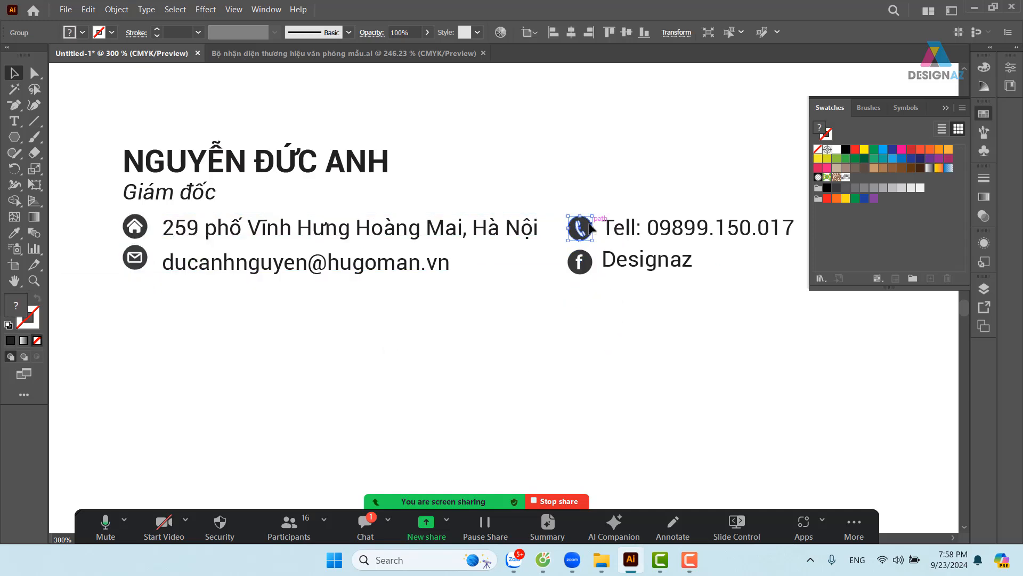
click(15, 89)
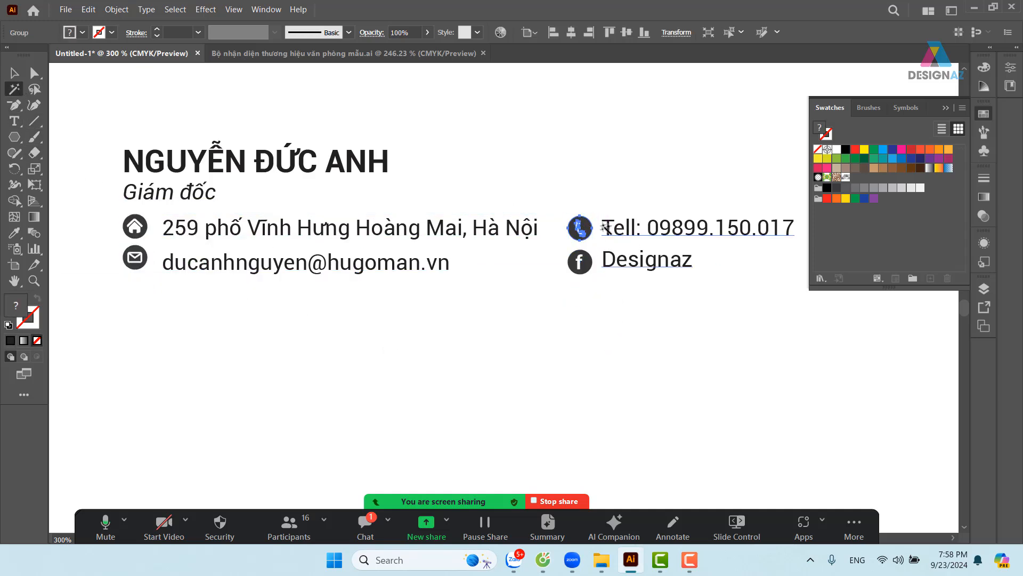
click(605, 196)
click(590, 224)
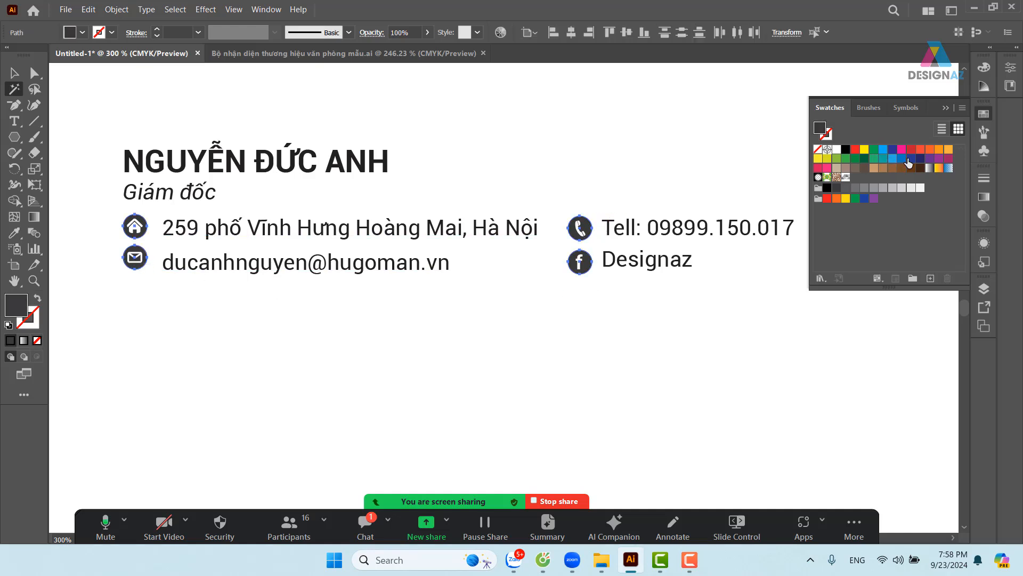
click(910, 158)
click(900, 159)
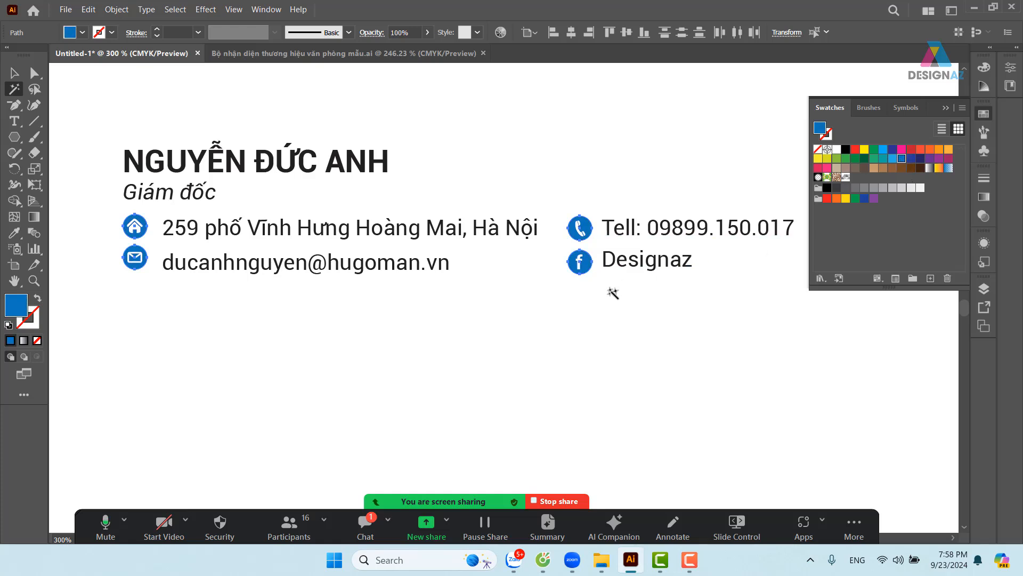
key(v)
click(373, 229)
click(590, 159)
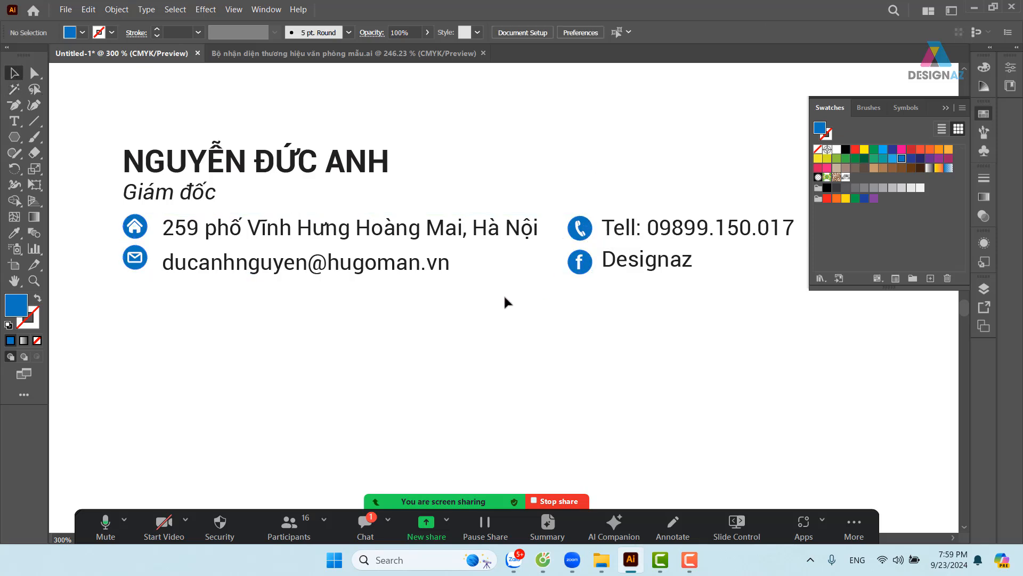
Replace the person's name in the heading above the contact lines with "Shop giay the thao"
click(301, 169)
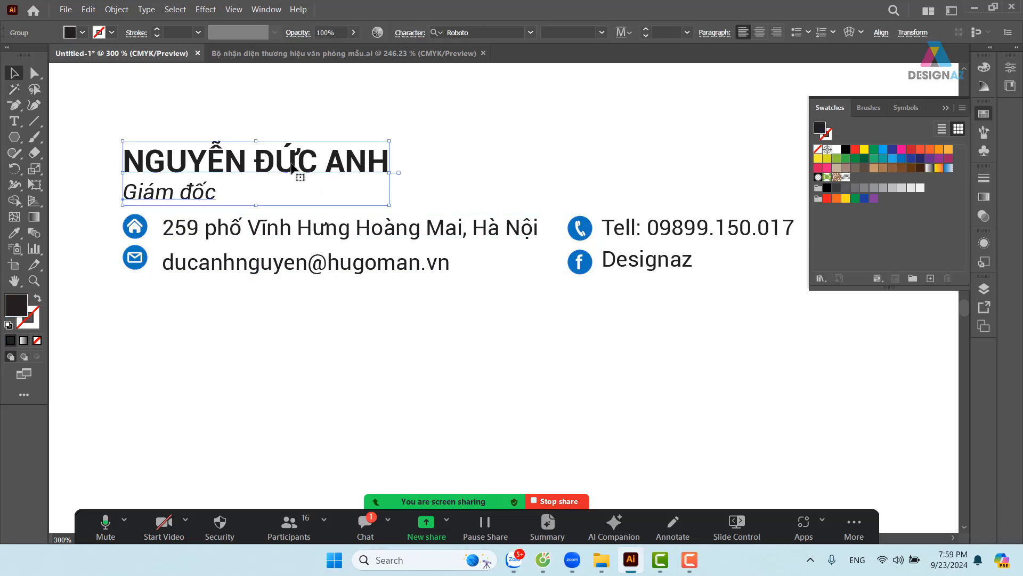
double_click(300, 169)
double_click(178, 169)
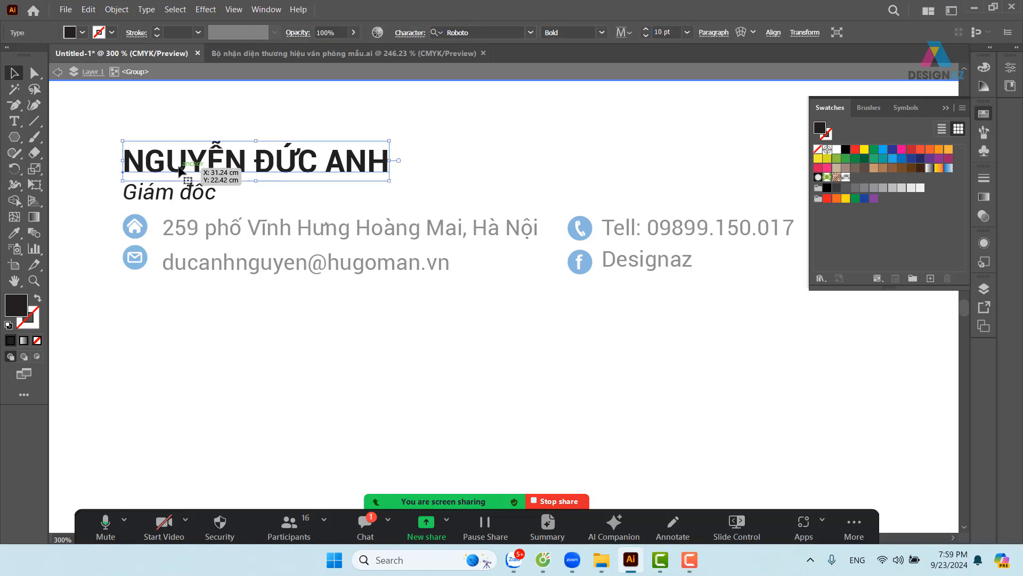
drag(140, 158, 519, 158)
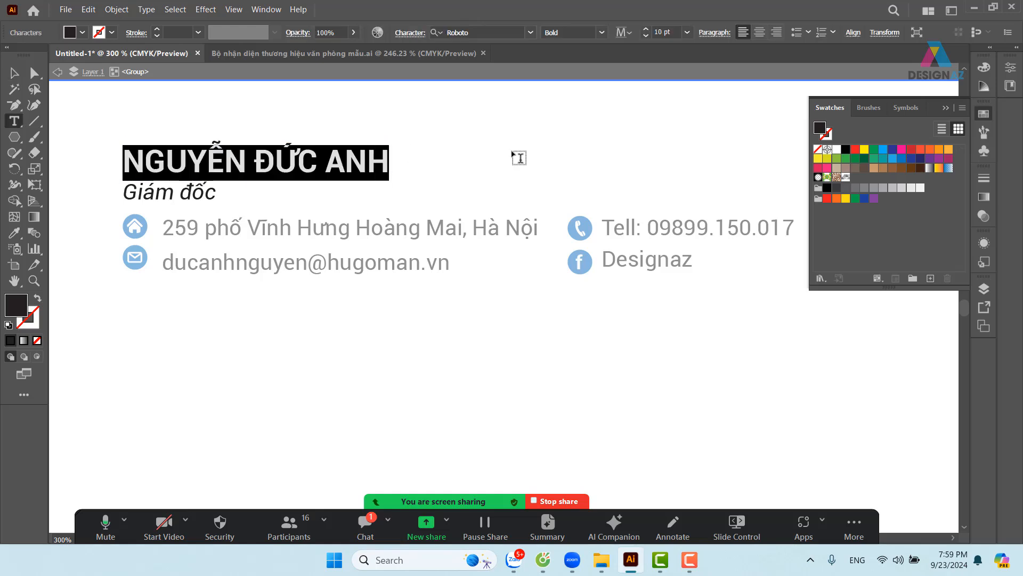
key(BackSpace)
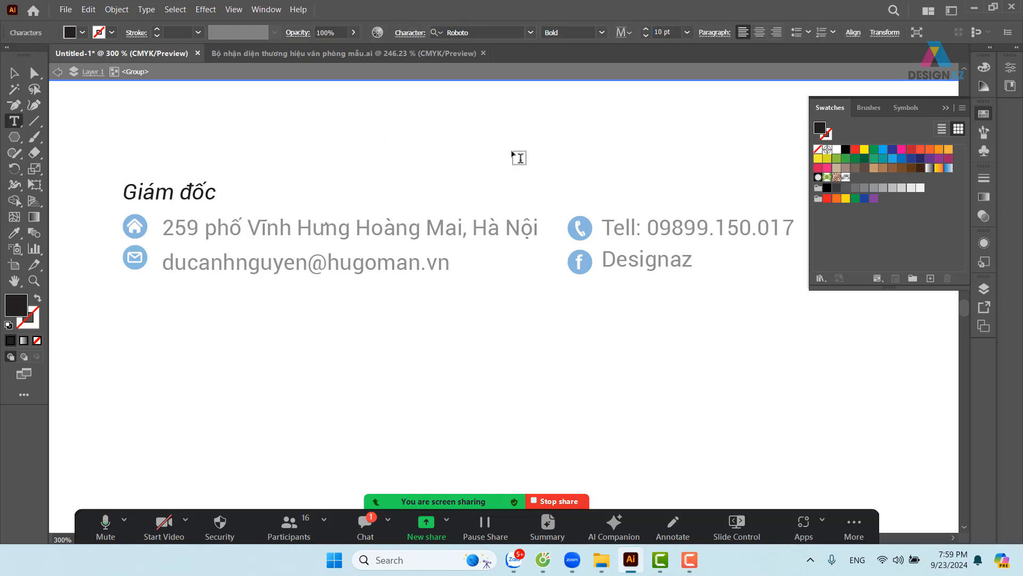
text(Sho)
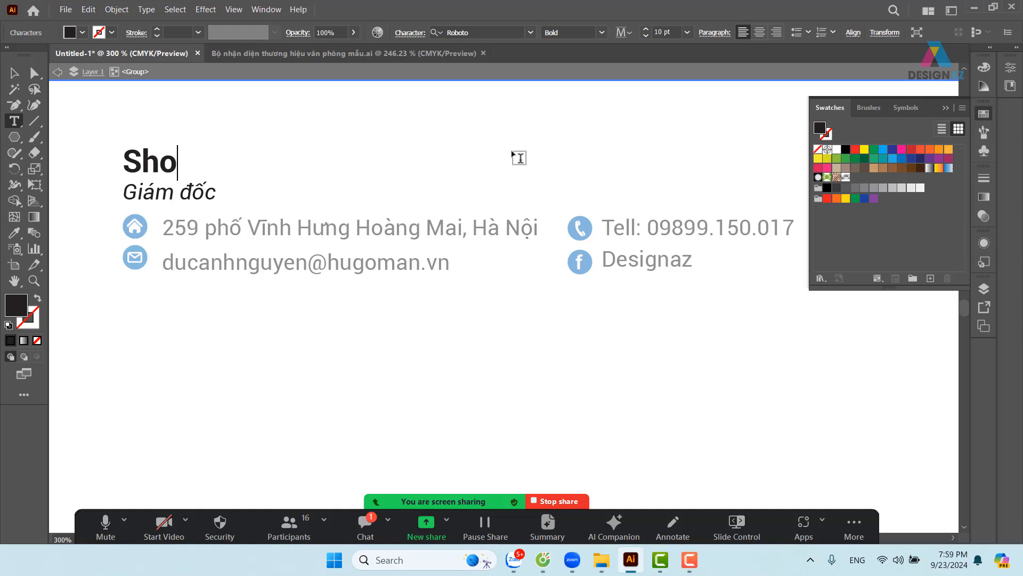
text(p giau)
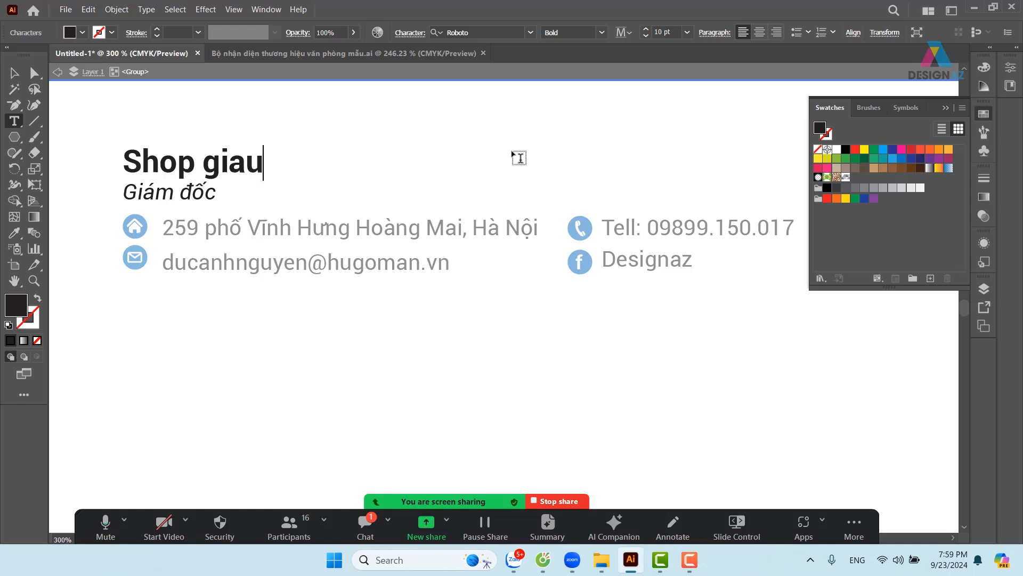
key(BackSpace)
text(y the)
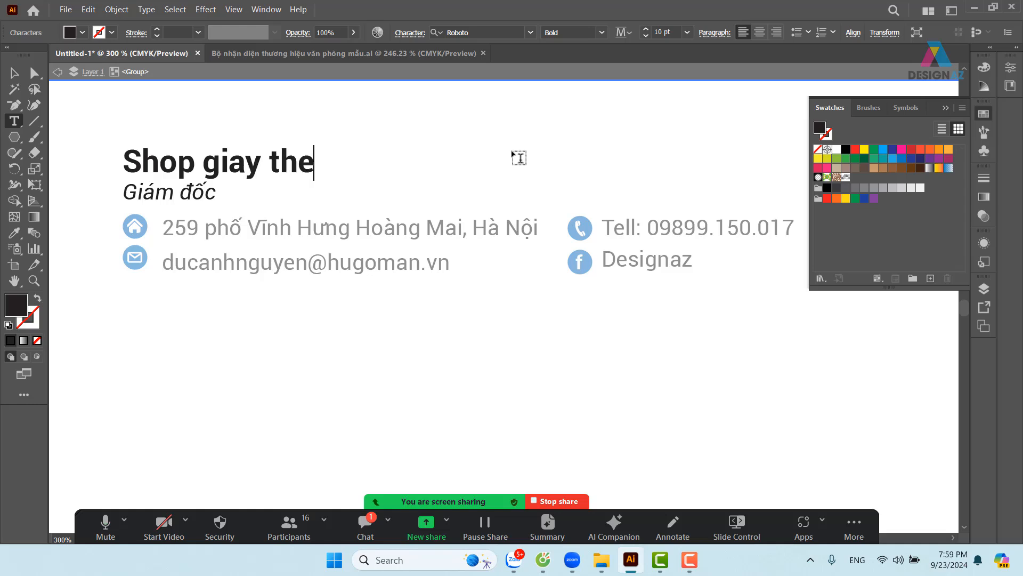
text( thao)
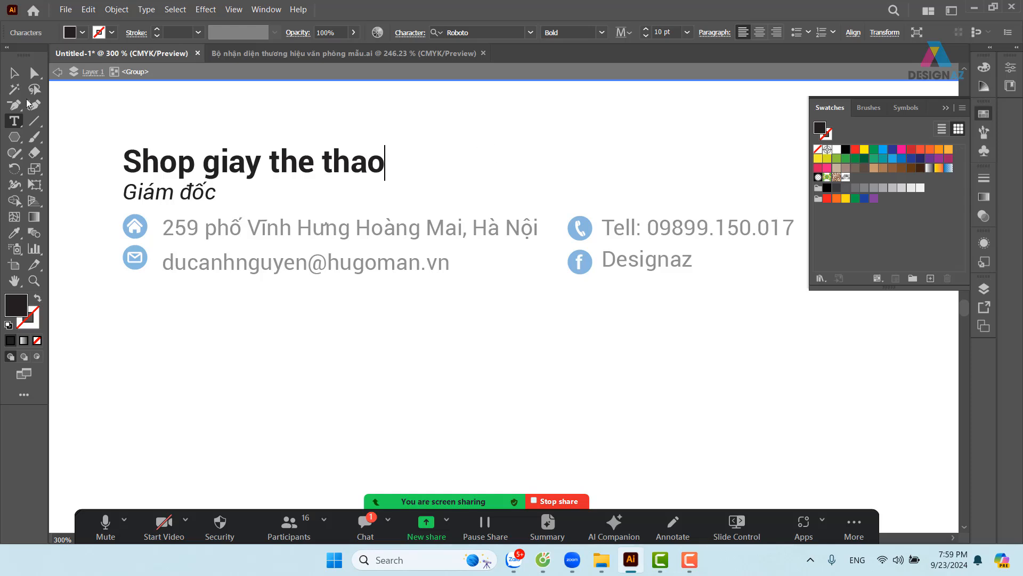
key(Escape)
click(484, 170)
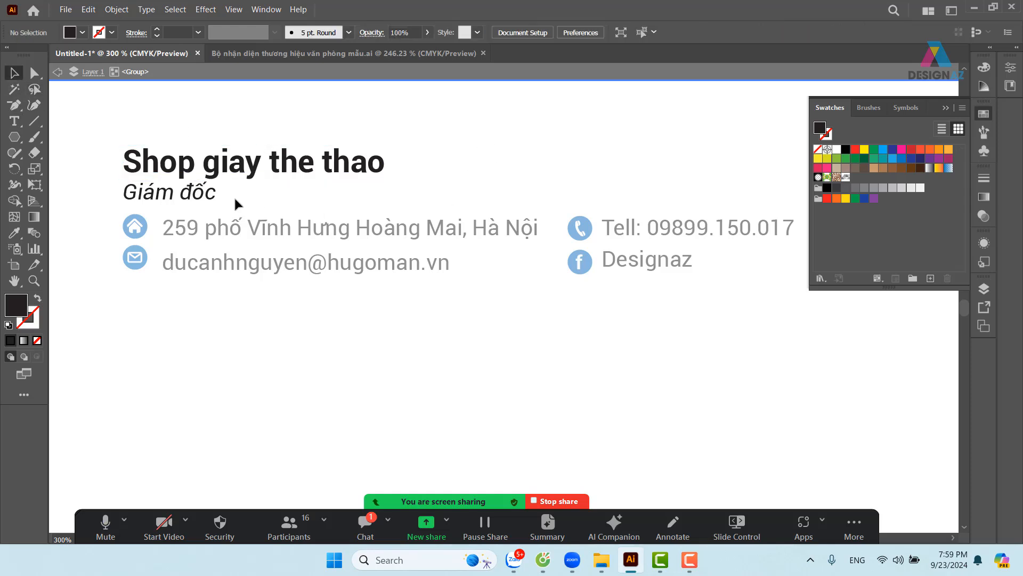
Delete the job title line "Giám đốc" beneath the shop heading
click(201, 196)
key(Delete)
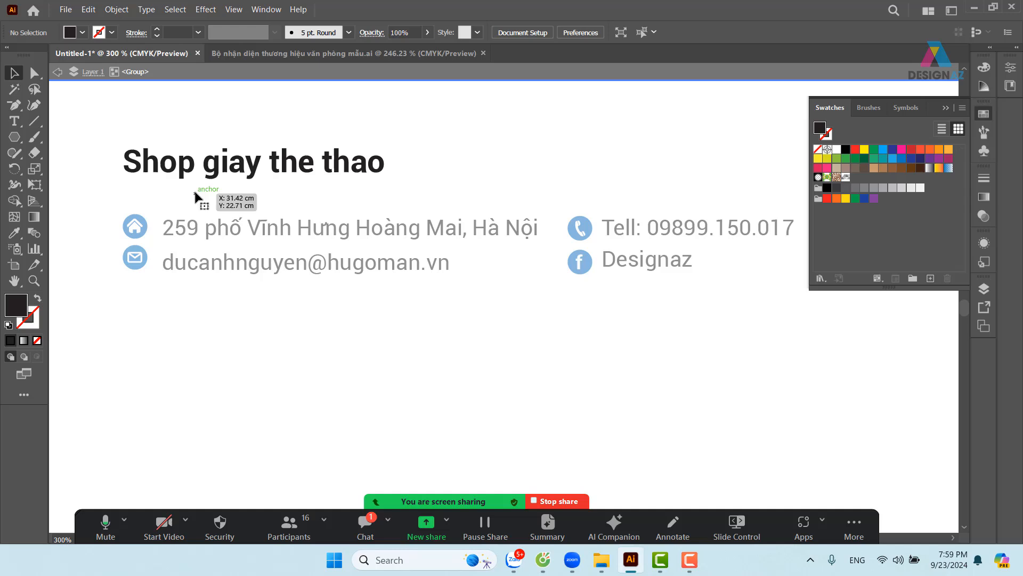
click(270, 174)
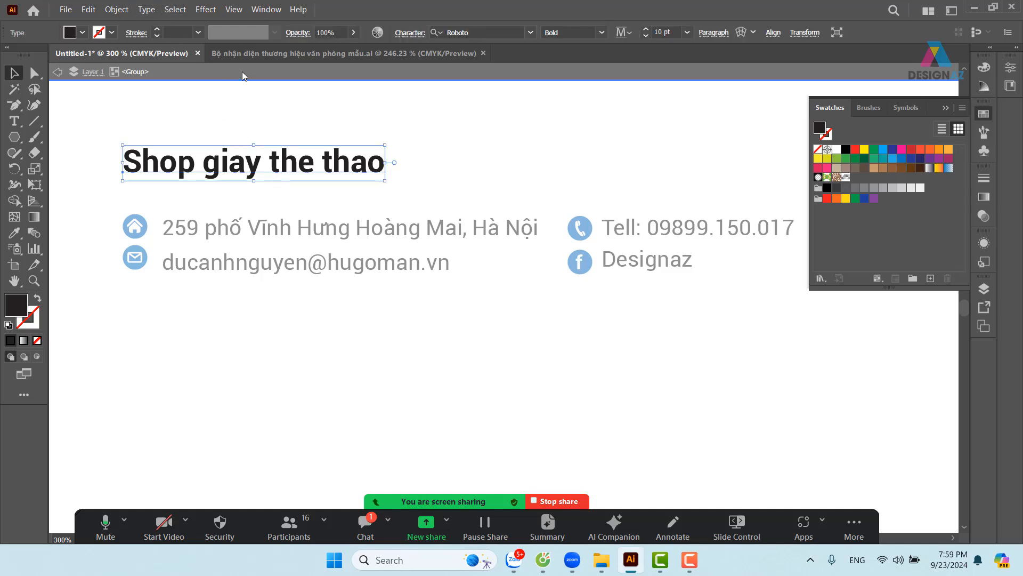
click(456, 143)
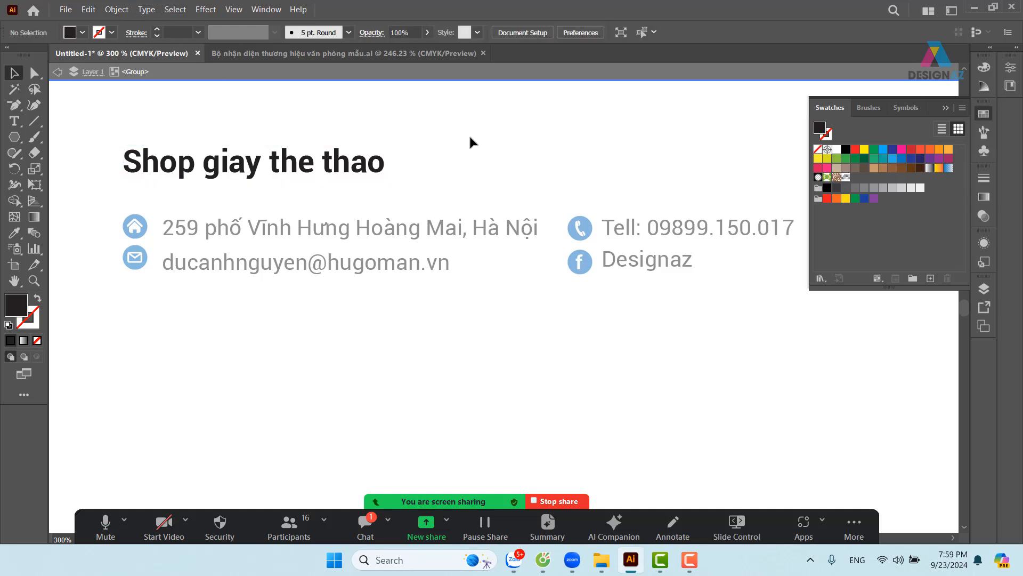
Change the case of the shop heading to uppercase
click(314, 175)
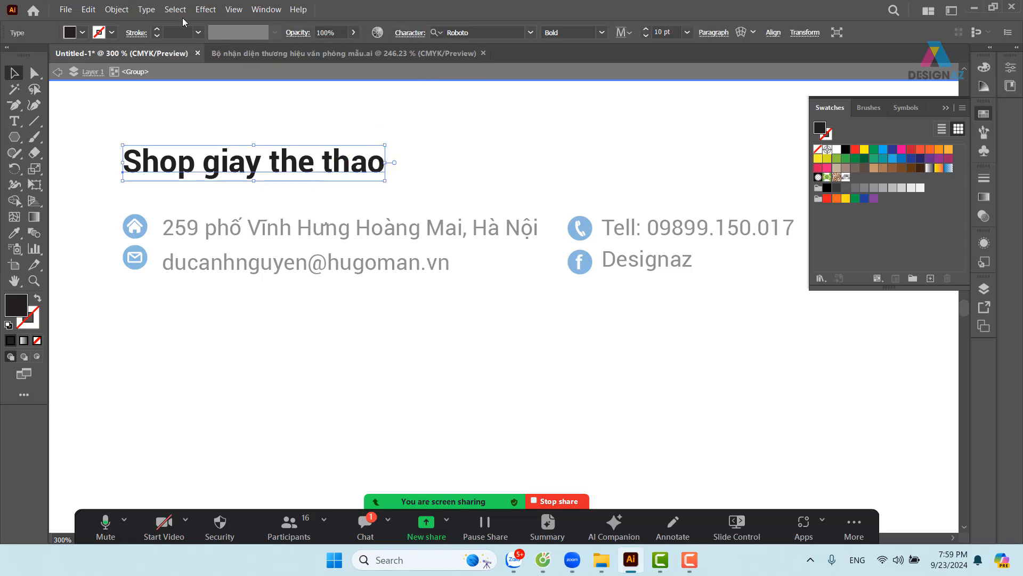
click(146, 9)
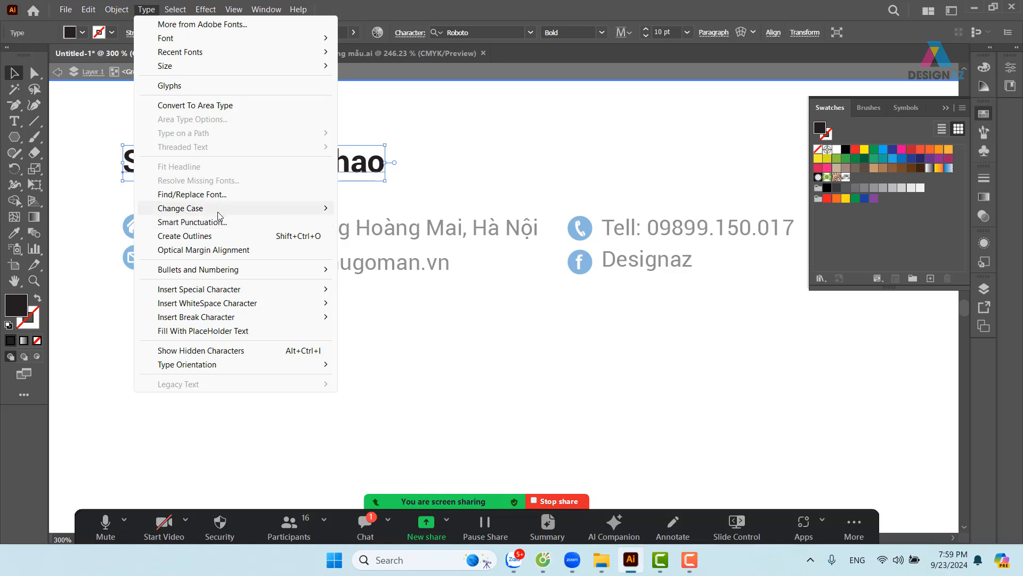
mouse_move(220, 209)
click(375, 207)
click(494, 162)
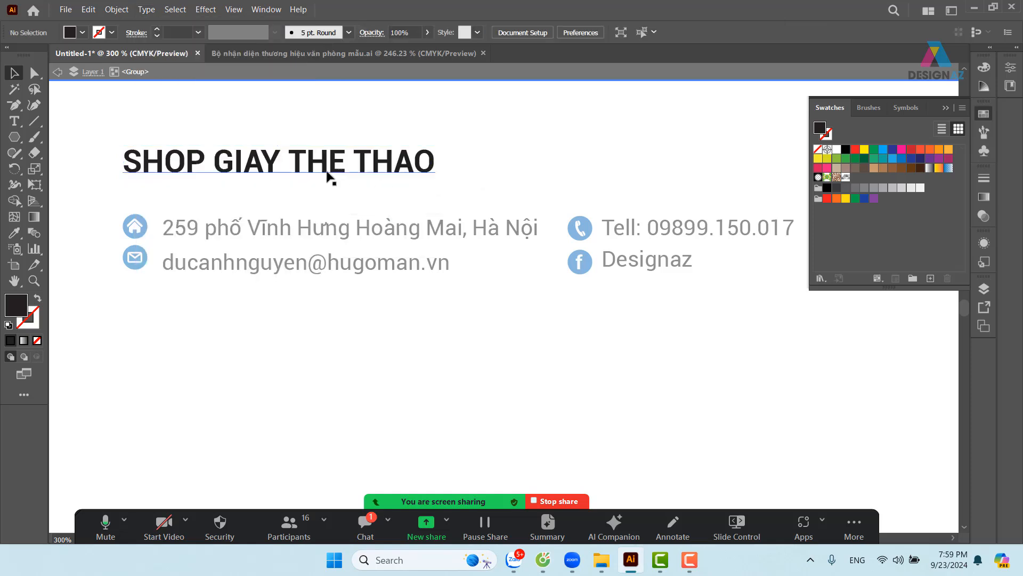
Move the shop heading down closer to the contact lines and leave group isolation
drag(327, 172, 326, 185)
click(585, 140)
double_click(586, 141)
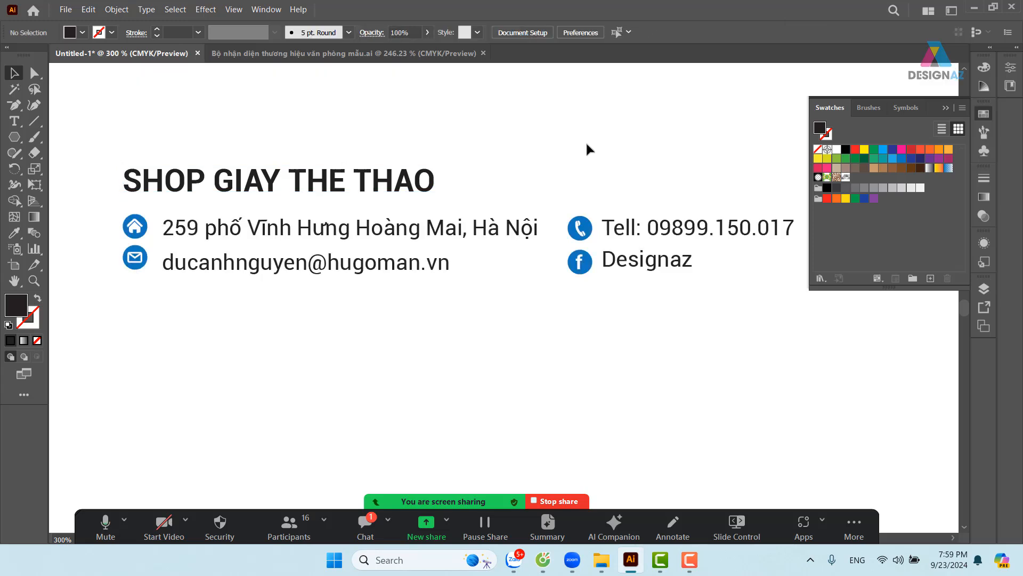
Fill the shop heading with the same blue as the contact icons
click(417, 190)
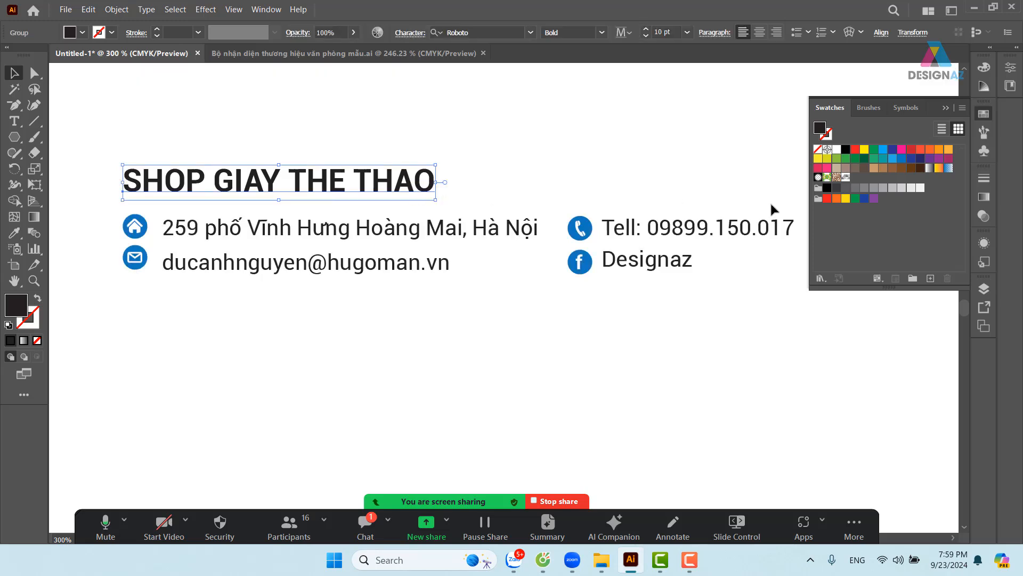
click(902, 159)
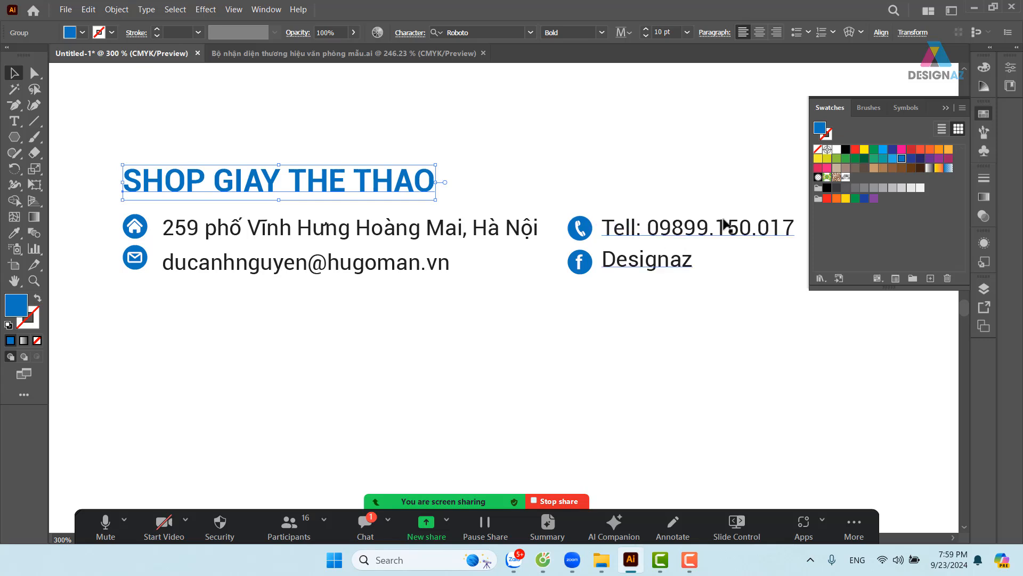
click(557, 191)
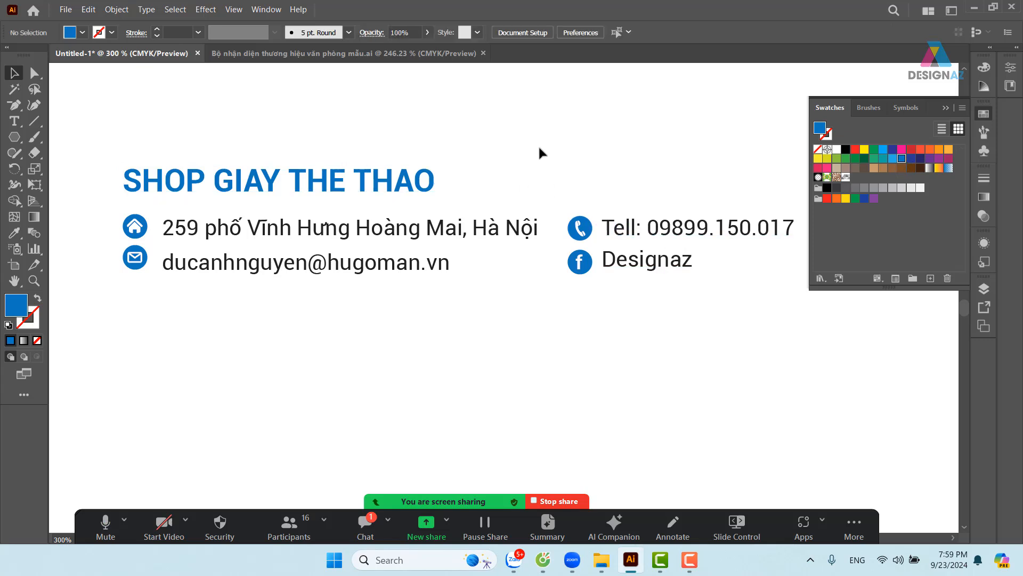
Group the shop heading, icons and contact lines and place the group on the upper poster, beneath its multicoloured lettering
key(ctrl+minus)
key(ctrl+minus)
key(ctrl+minus)
key(ctrl+minus)
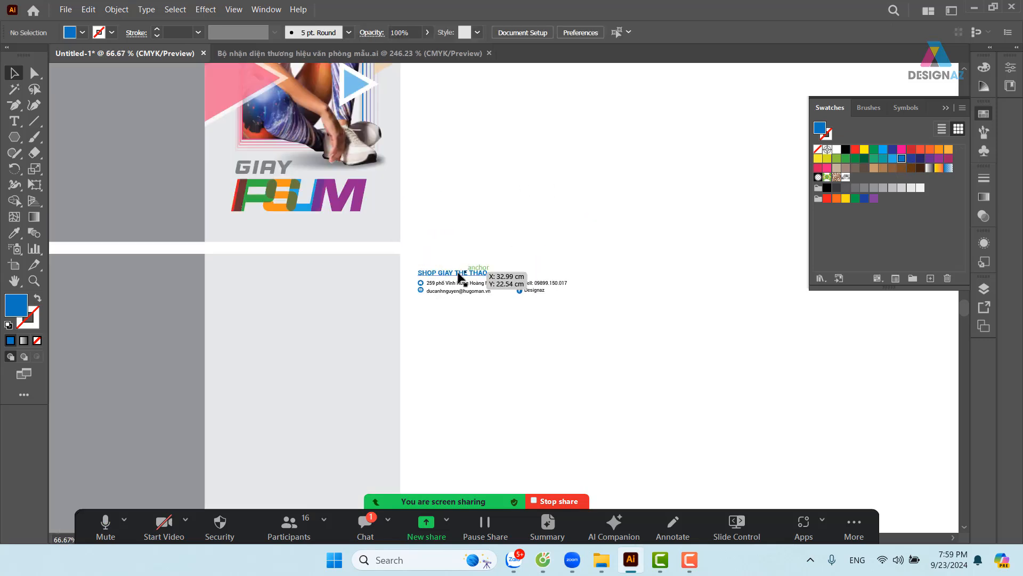
drag(416, 255, 607, 309)
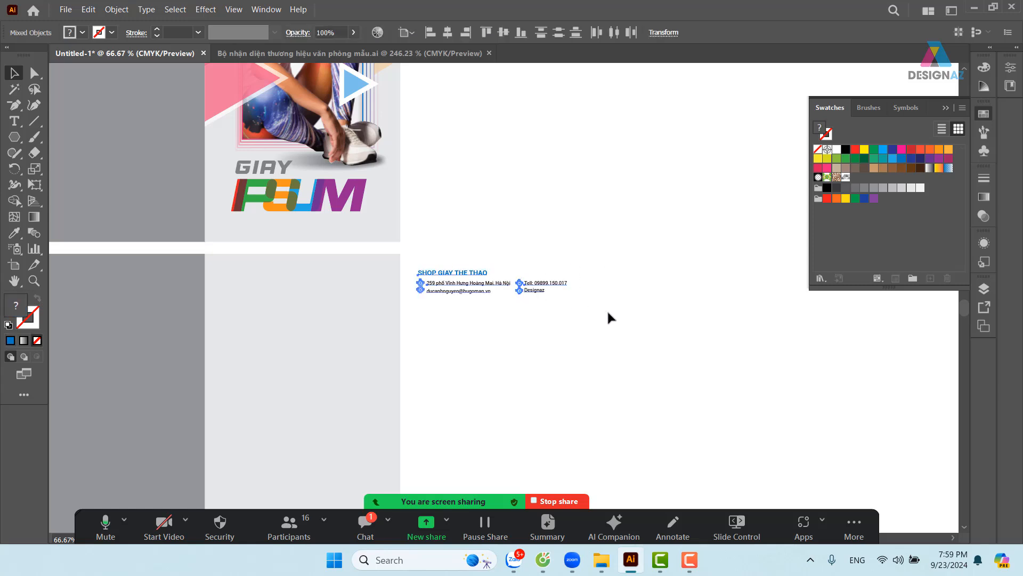
key(ctrl+g)
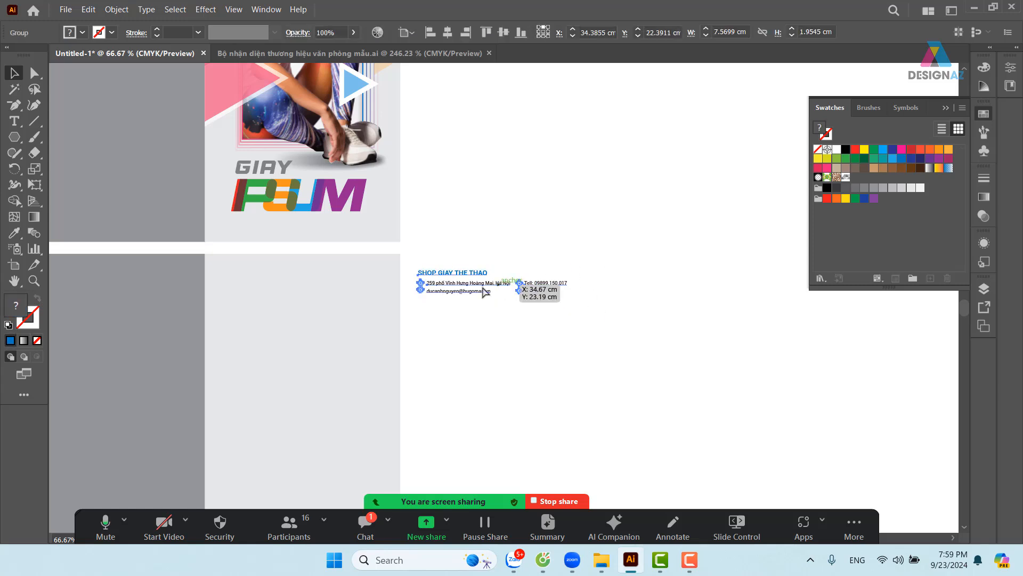
drag(484, 292, 301, 236)
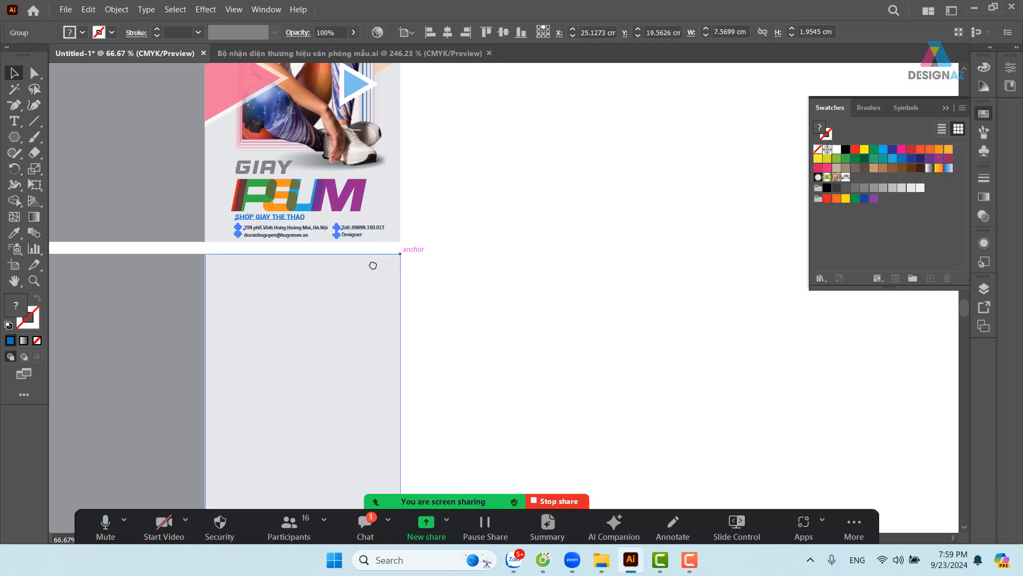
Center the contact group horizontally on the poster's light grey background
drag(373, 265, 513, 319)
scroll(539, 315, up, 2)
drag(401, 291, 392, 292)
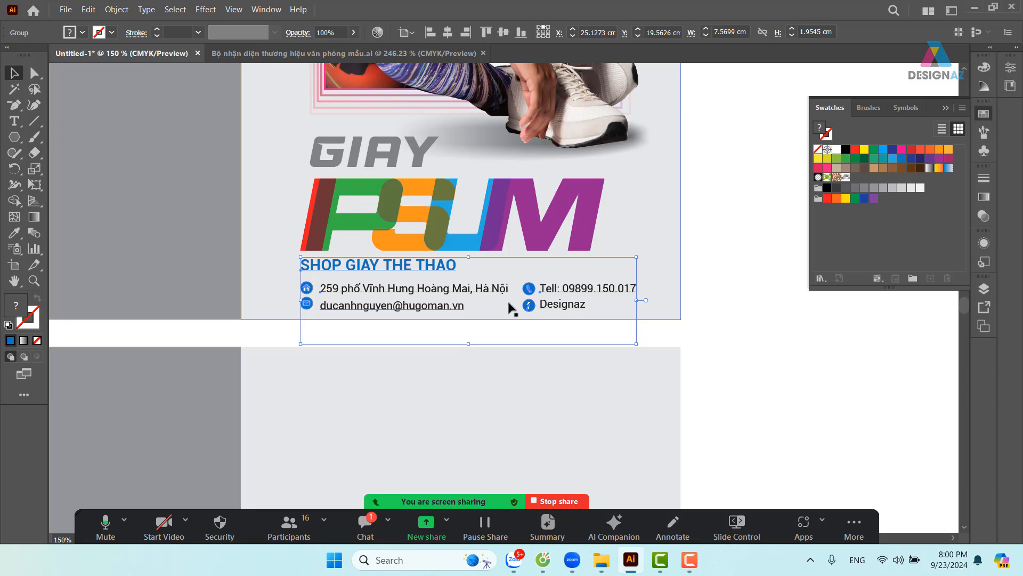
shift+click(660, 244)
click(448, 33)
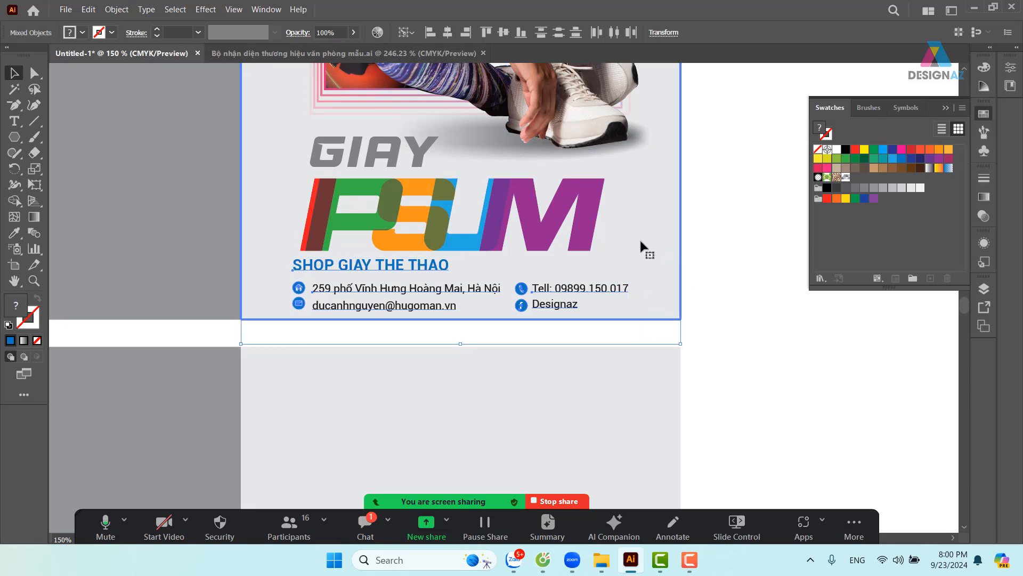
click(746, 258)
Inside the contact group, fill both contact text blocks with dark grey and leave group isolation
scroll(740, 277, up, 1)
scroll(740, 277, left, 1)
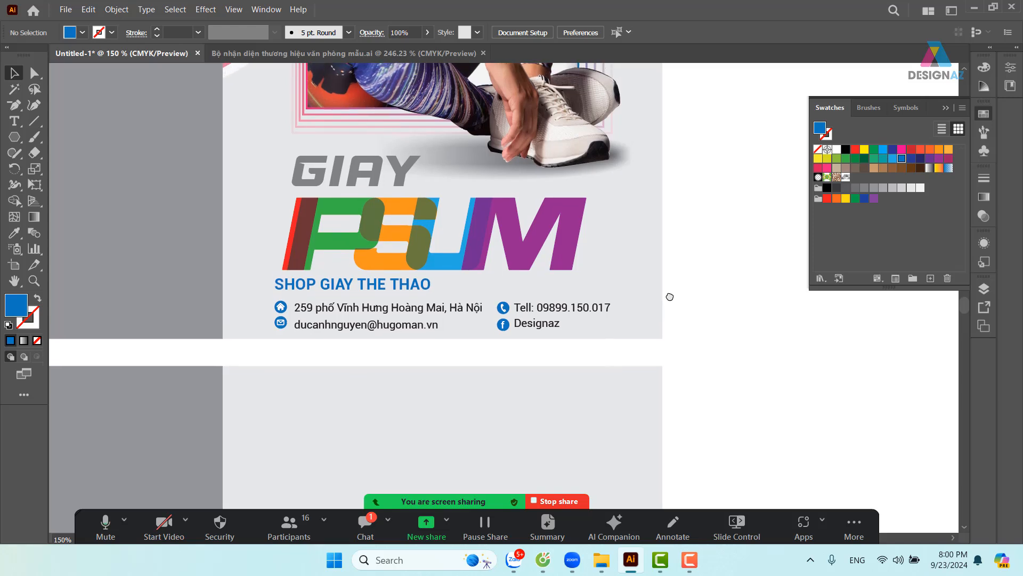
click(457, 313)
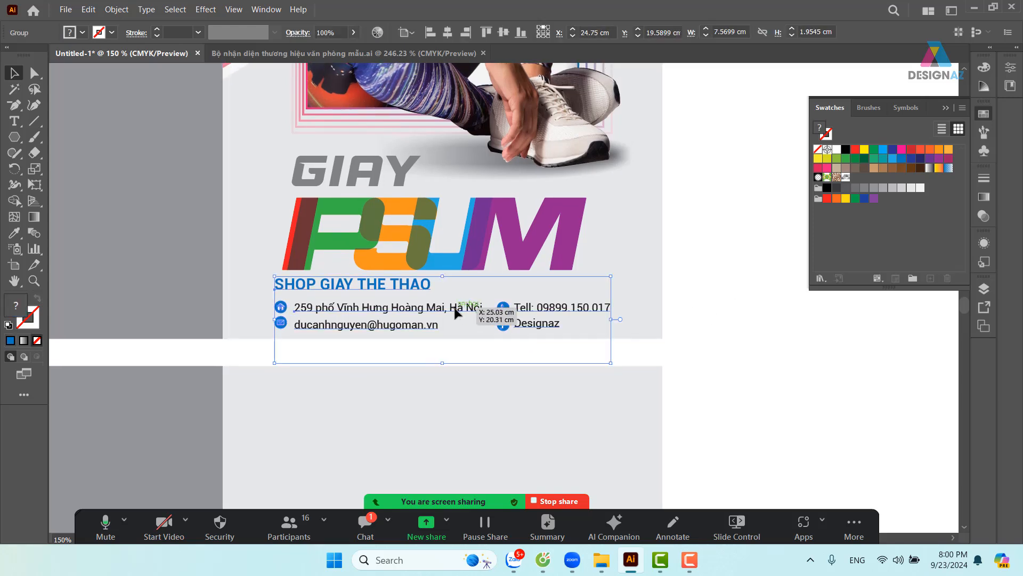
double_click(456, 313)
click(456, 313)
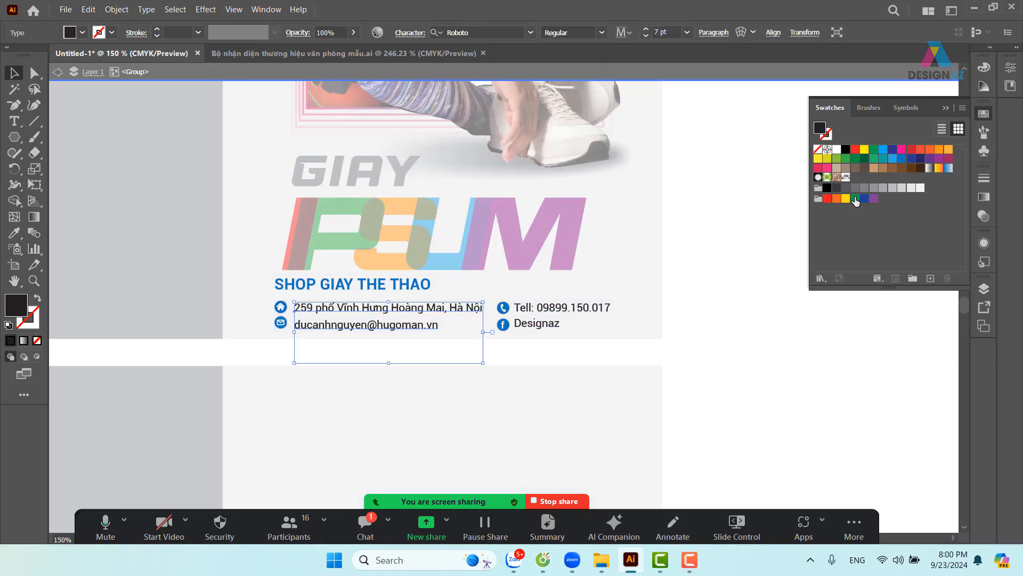
click(837, 193)
click(575, 313)
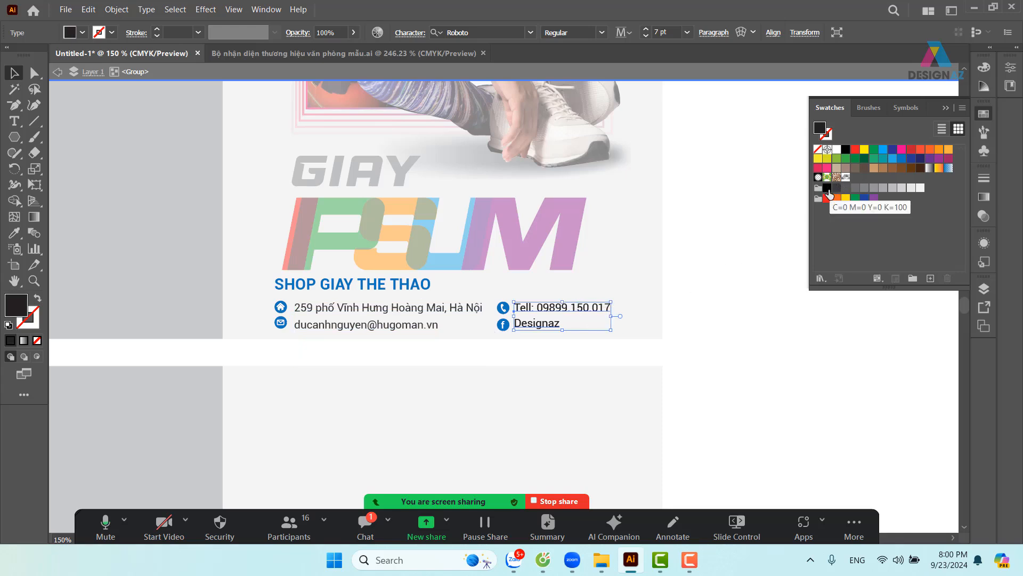
click(836, 190)
click(730, 360)
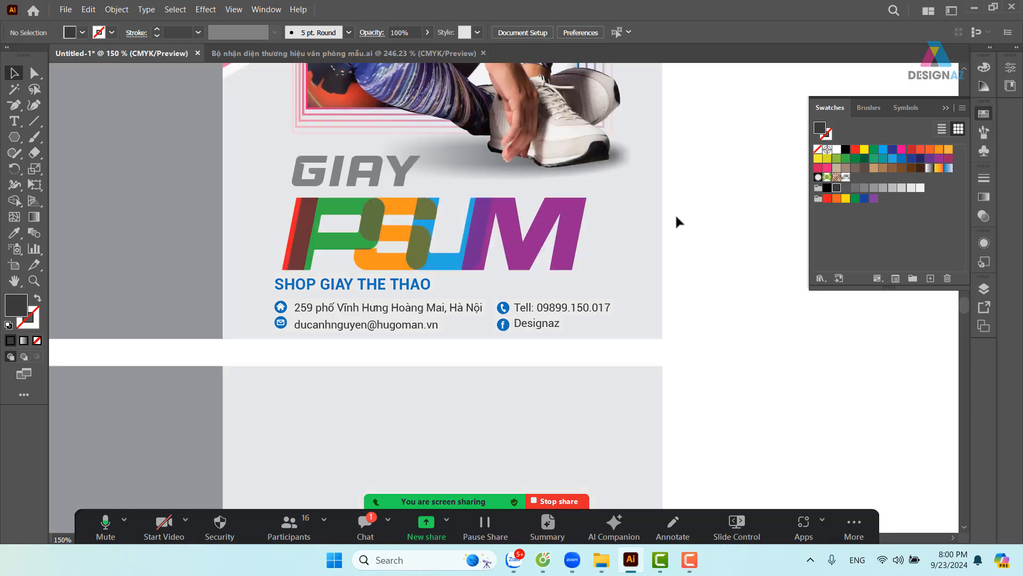
Nudge the shop heading slightly down toward the contact lines inside the contact group and leave isolation
scroll(674, 222, up, 2)
click(381, 352)
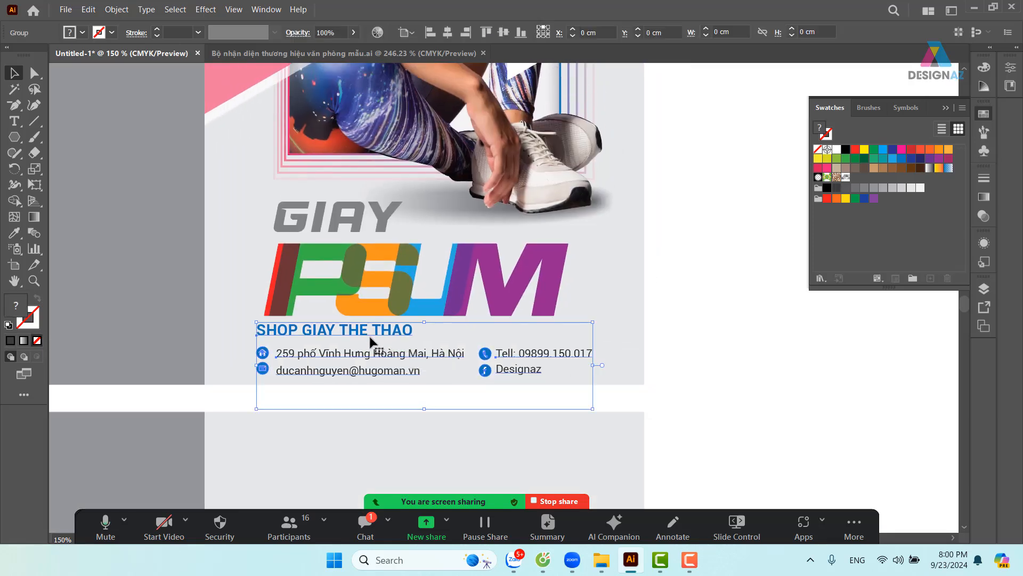
double_click(366, 334)
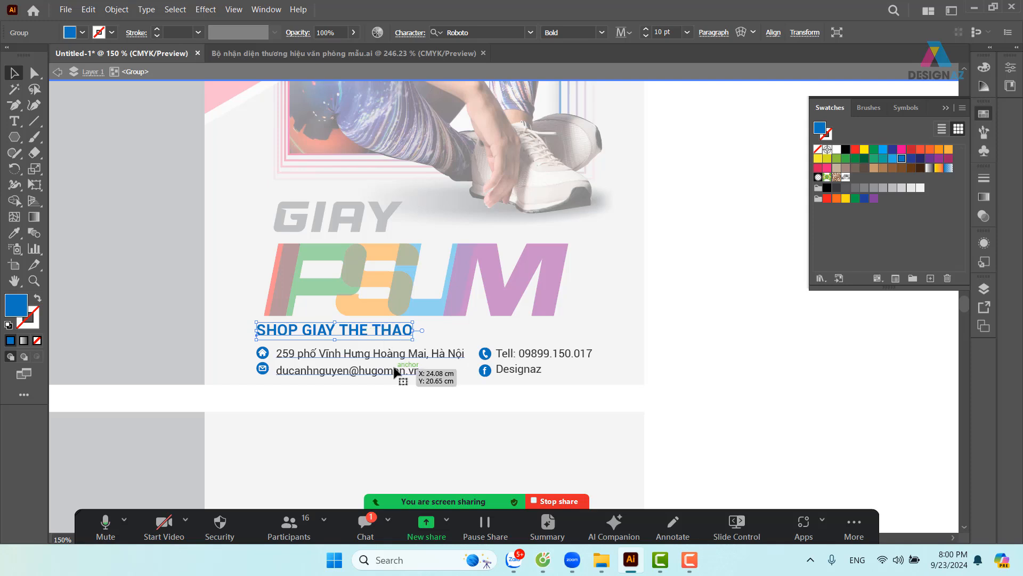
key(Down)
key(Down)
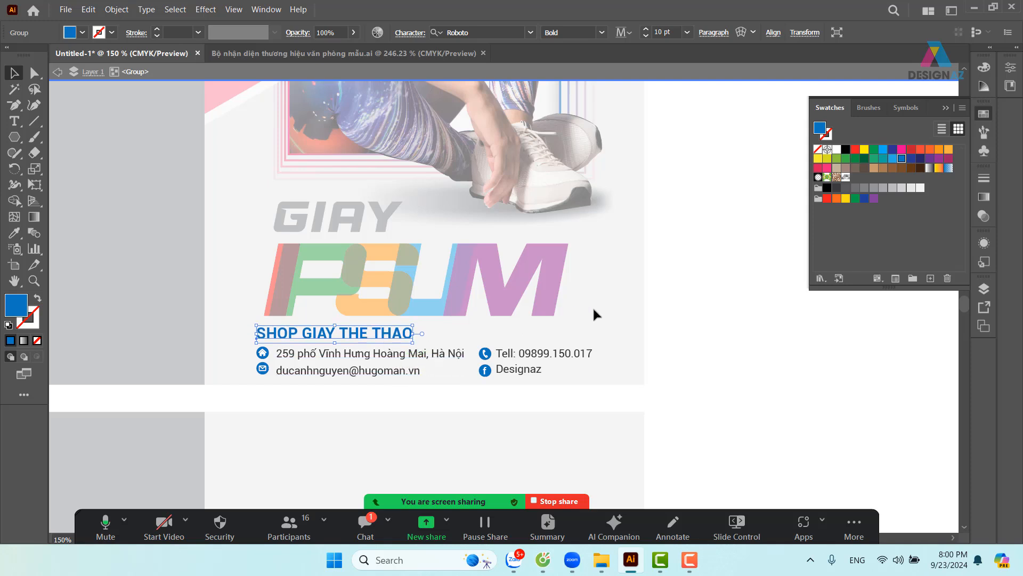
click(675, 274)
Move the GIAY word and the multicoloured lettering up together, and enlarge the multicoloured lettering slightly
scroll(666, 315, up, 2)
double_click(336, 266)
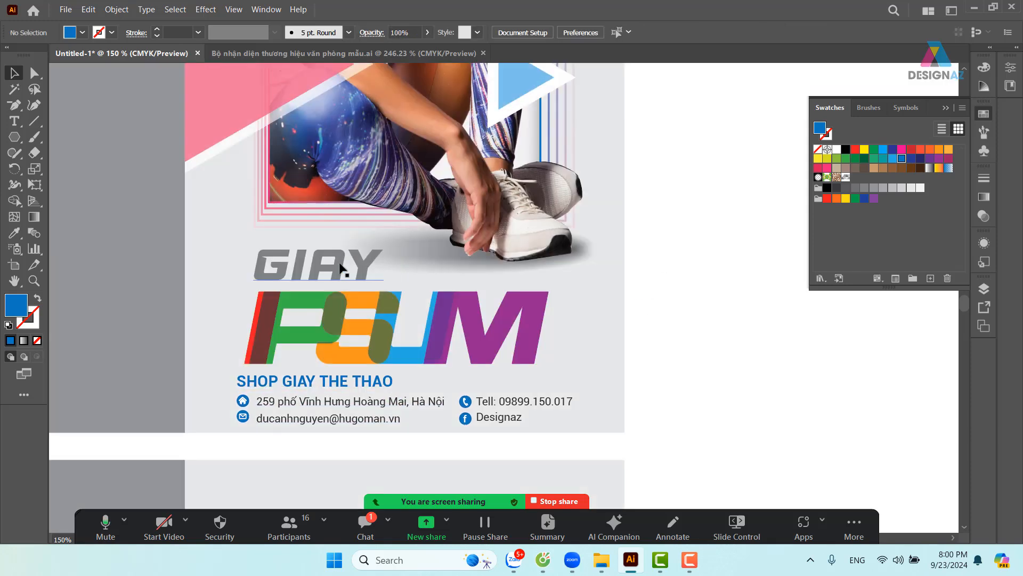
click(340, 266)
shift+click(350, 315)
drag(344, 333, 346, 312)
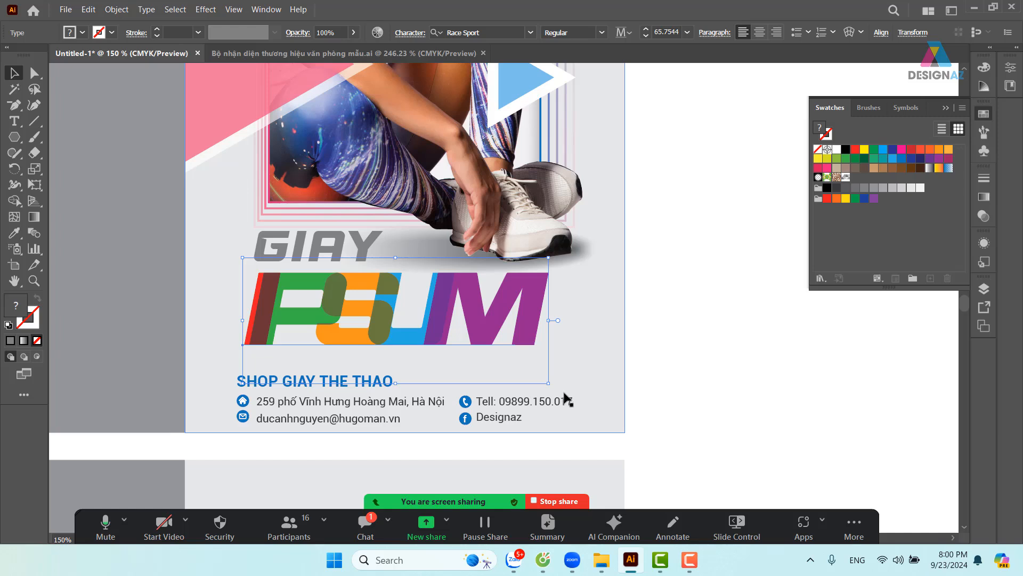
drag(548, 383, 564, 393)
click(607, 318)
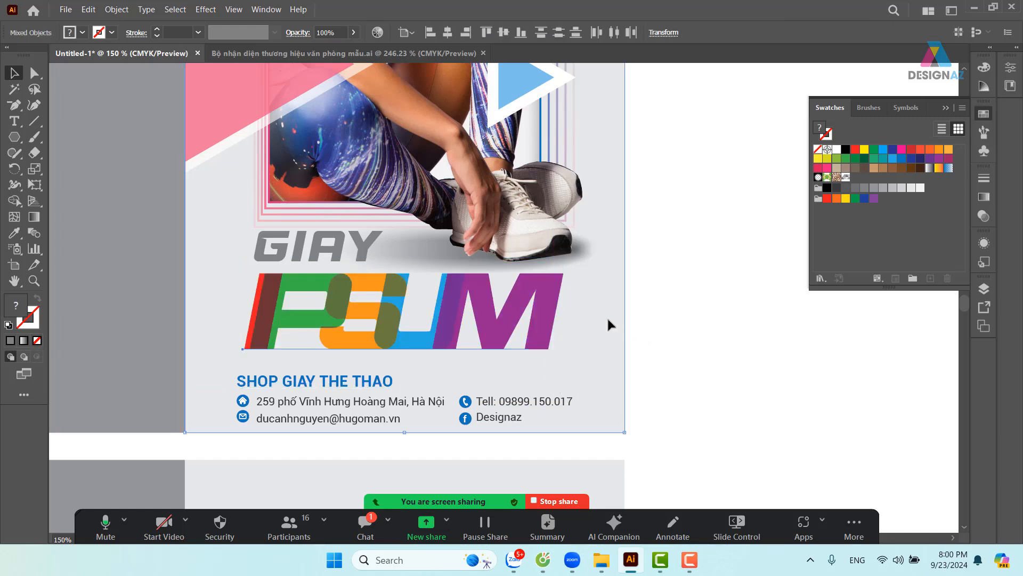
click(523, 328)
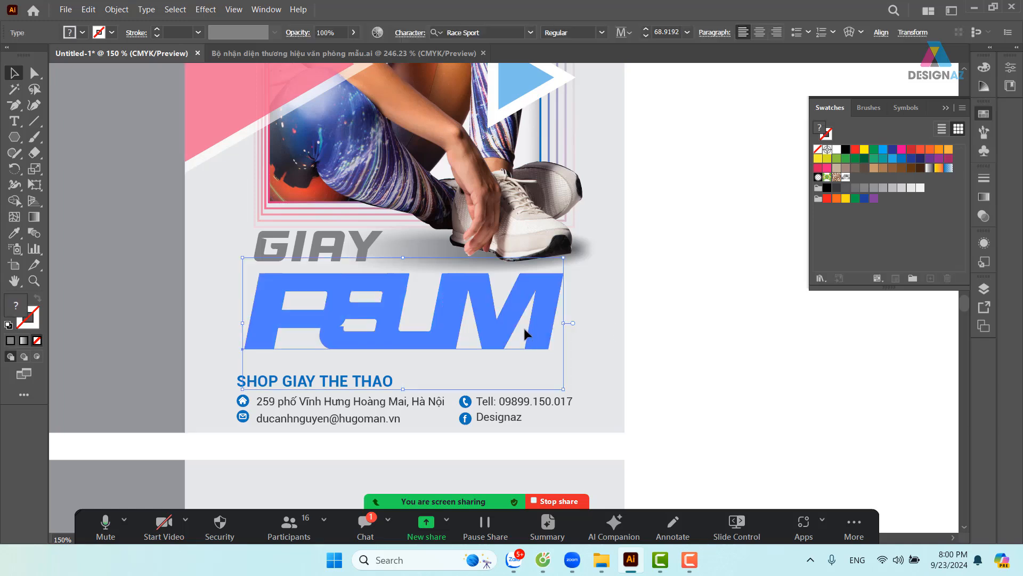
click(605, 325)
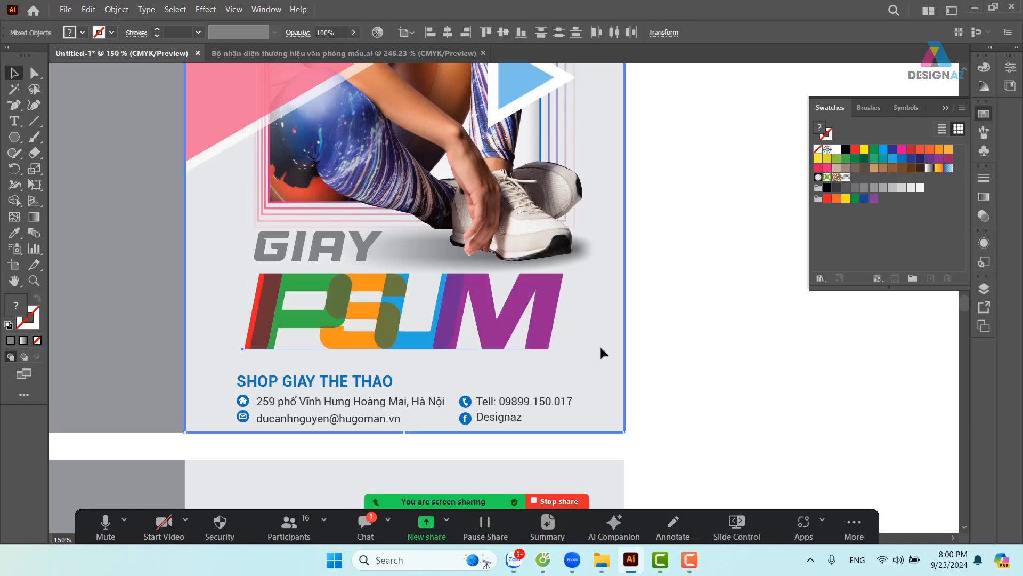
click(659, 260)
Enlarge the grey GIAY word proportionally above the multicoloured lettering
click(319, 255)
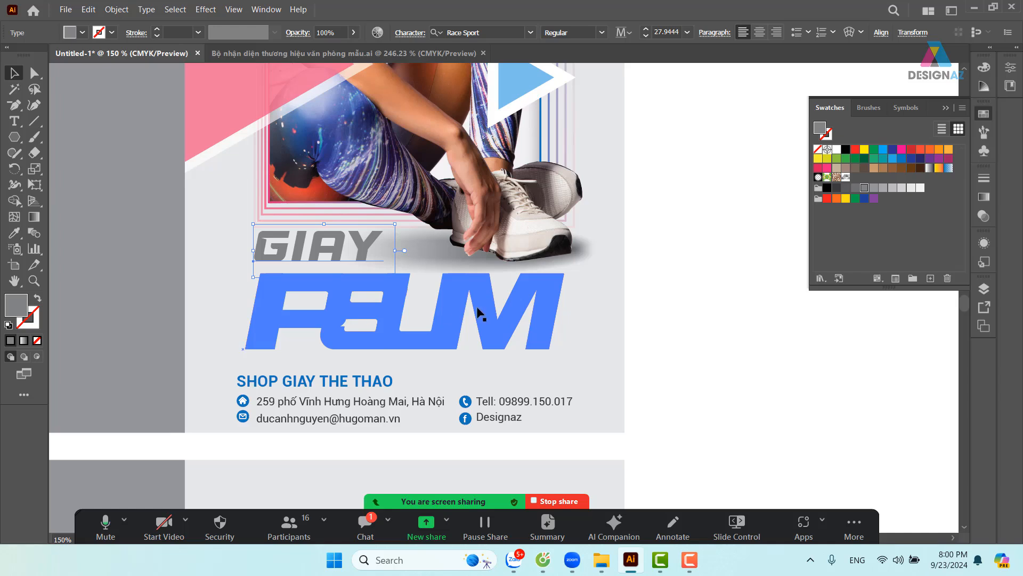
click(696, 322)
drag(334, 252, 333, 254)
drag(395, 231, 433, 213)
click(685, 266)
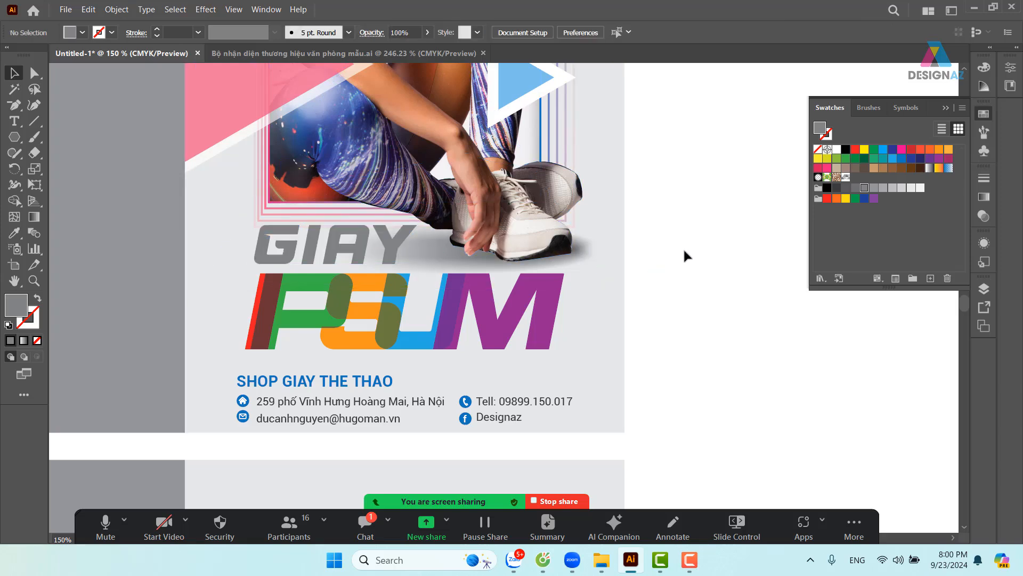
Fill the upper poster's background with the lightest grey swatch
key(ctrl+minus)
key(ctrl+minus)
key(ctrl+minus)
drag(665, 282, 617, 309)
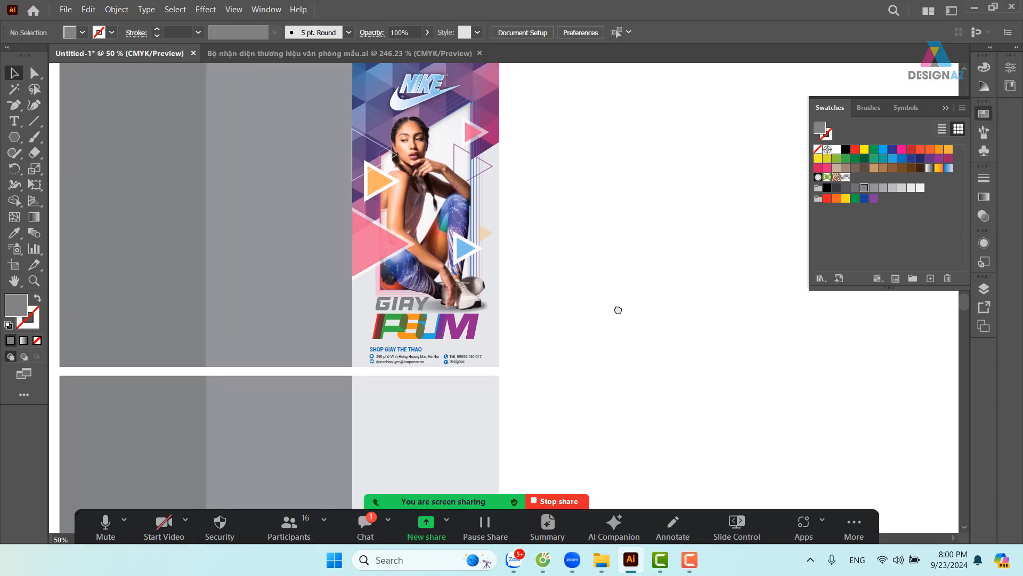
key(ctrl+plus)
key(ctrl+plus)
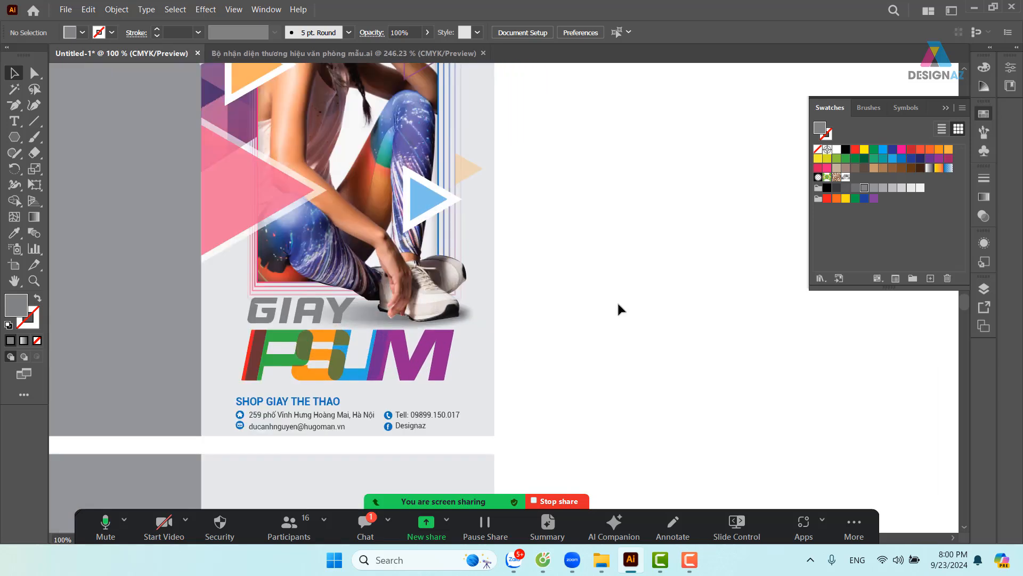
drag(478, 358, 410, 327)
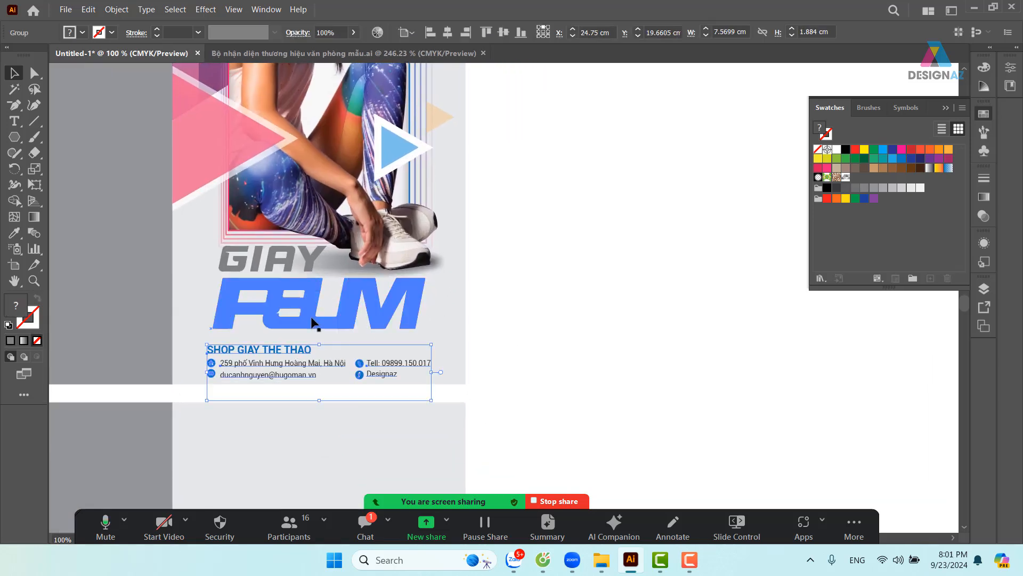
drag(518, 319, 518, 307)
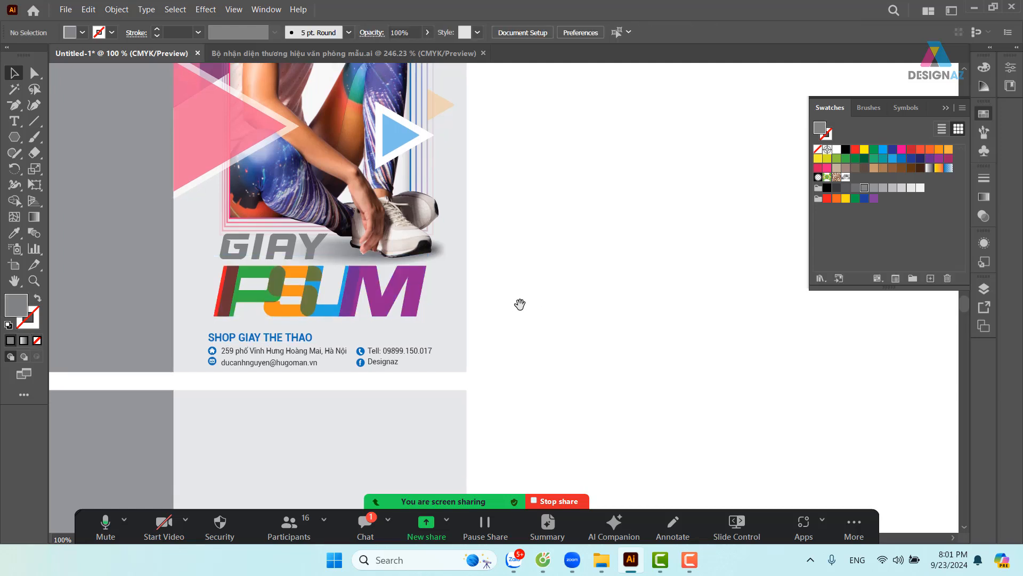
click(451, 321)
click(921, 188)
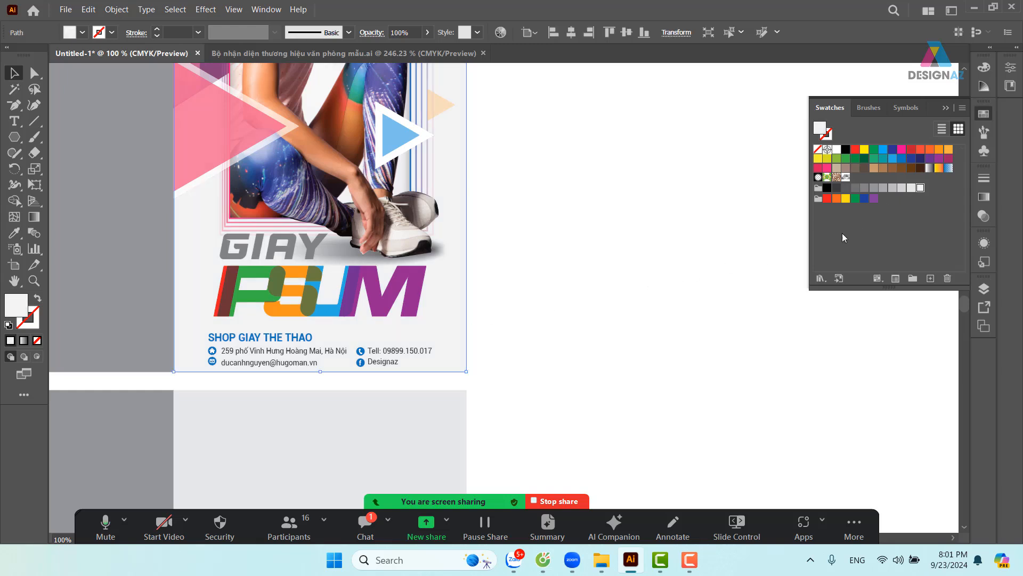
click(535, 321)
Examine the poster's lettering and contact block up close and within the whole layout
drag(344, 333, 416, 313)
key(z)
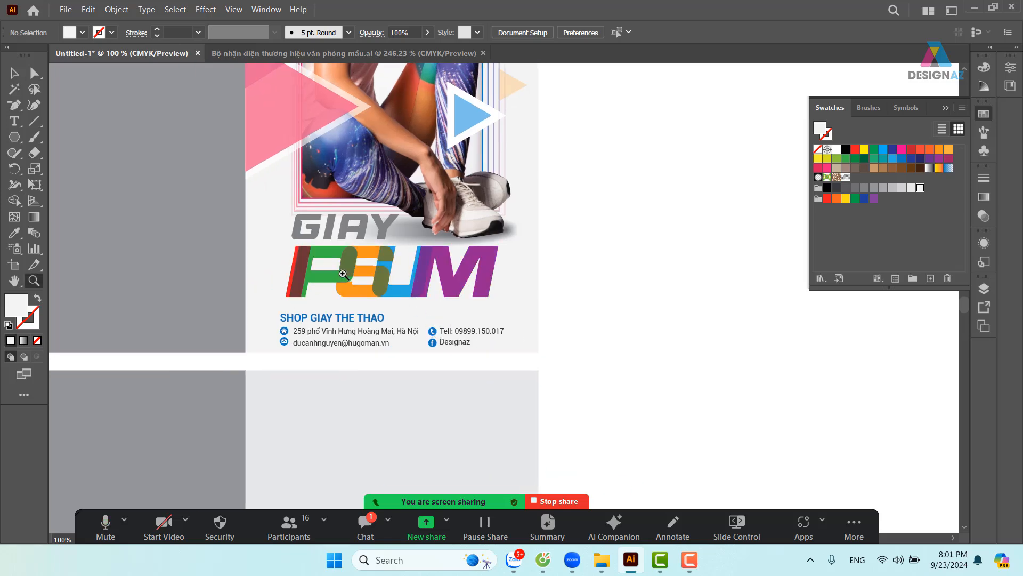
drag(343, 274, 405, 307)
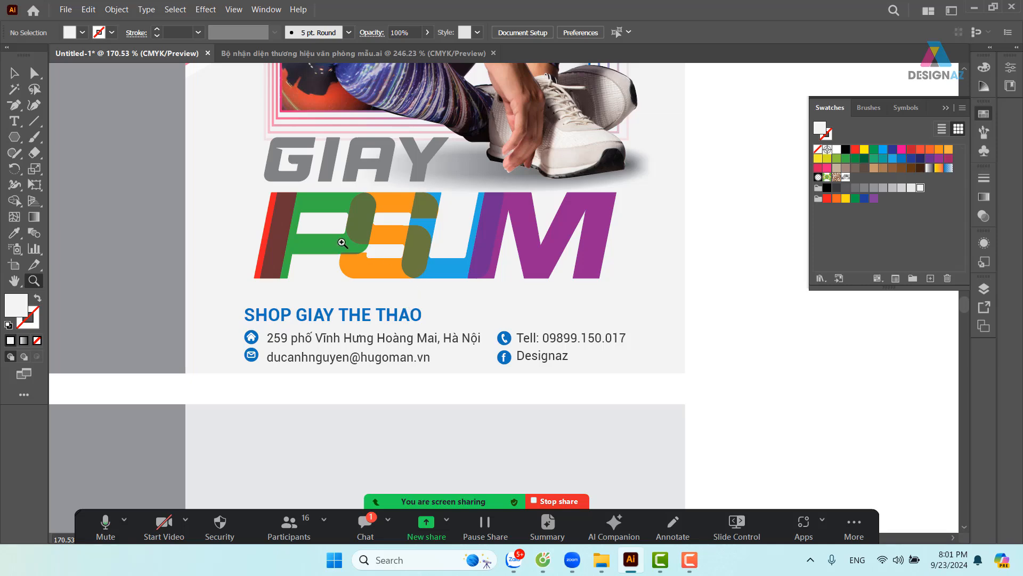
key(ctrl+minus)
key(ctrl+minus)
key(ctrl+minus)
key(ctrl+minus)
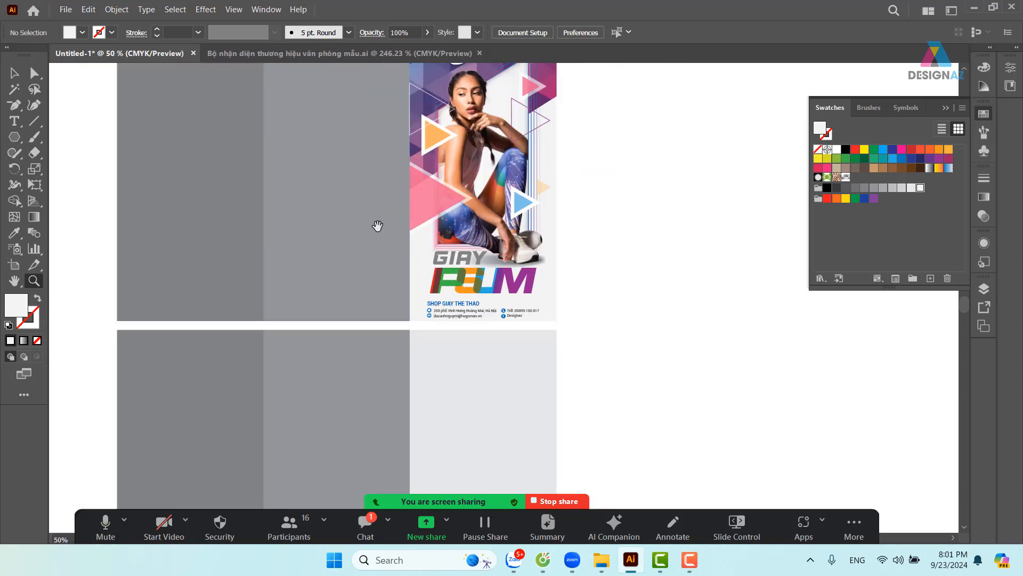
drag(550, 181, 520, 187)
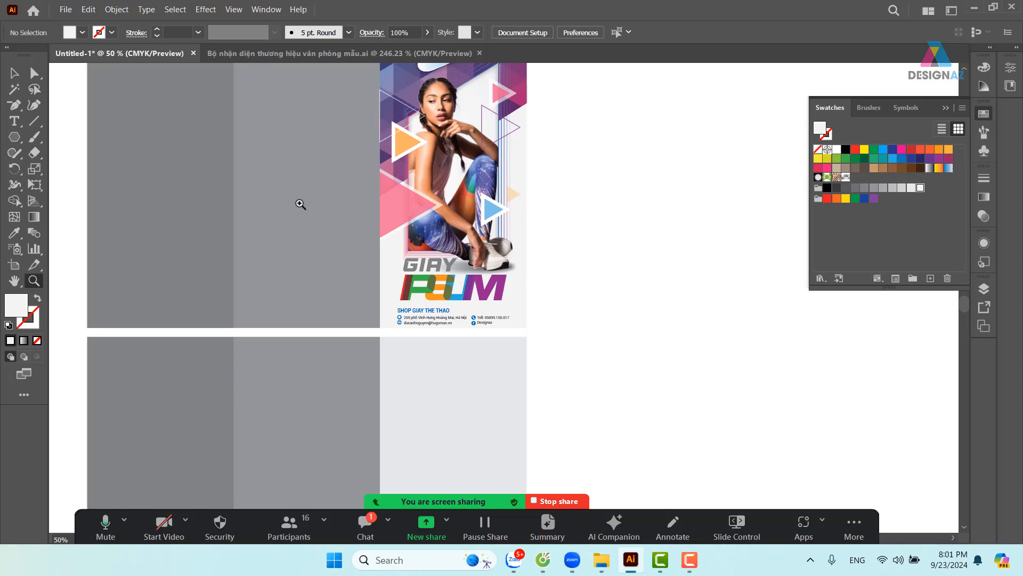
Draw a horizontal divider line between the multicoloured lettering and the shop heading with a 1 pt grey stroke and no fill
drag(384, 285, 500, 296)
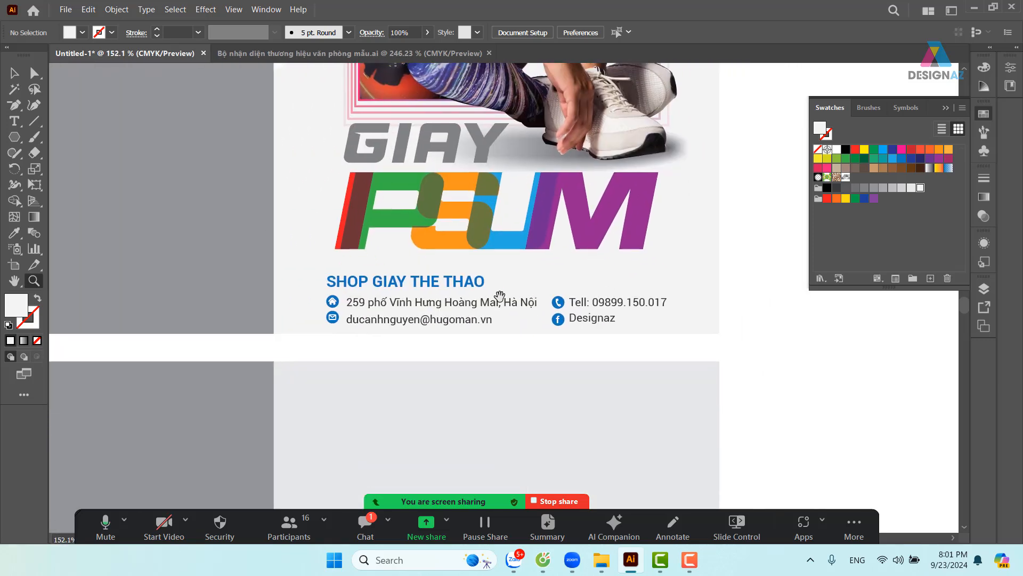
click(30, 125)
drag(323, 263, 678, 264)
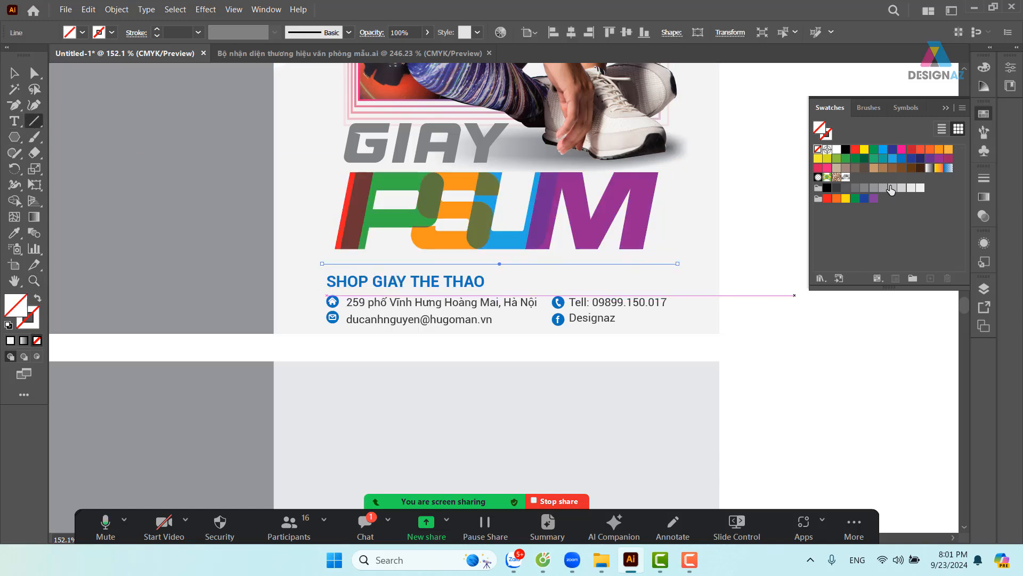
click(883, 189)
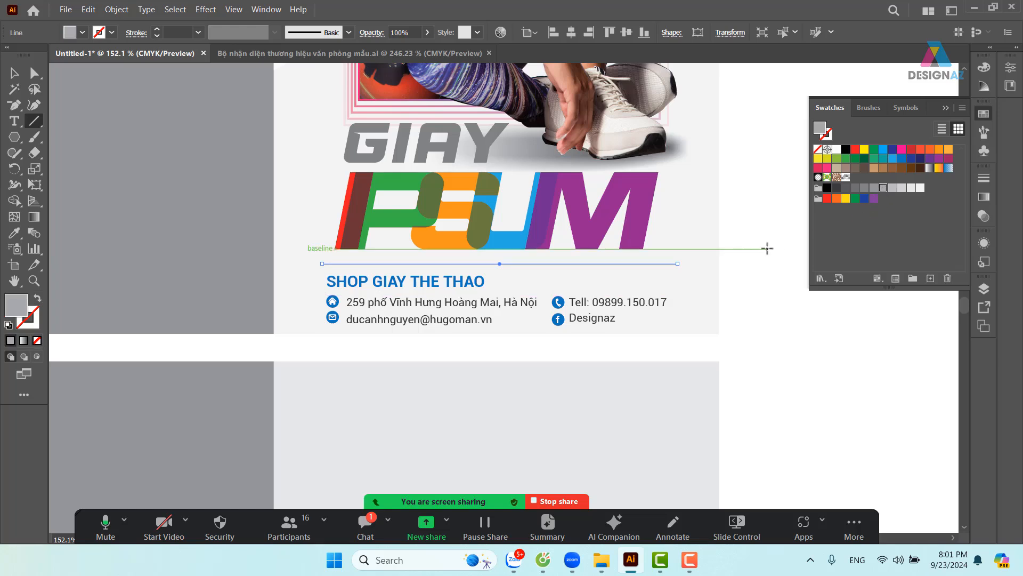
Set the divider line's opacity to 20%
click(406, 33)
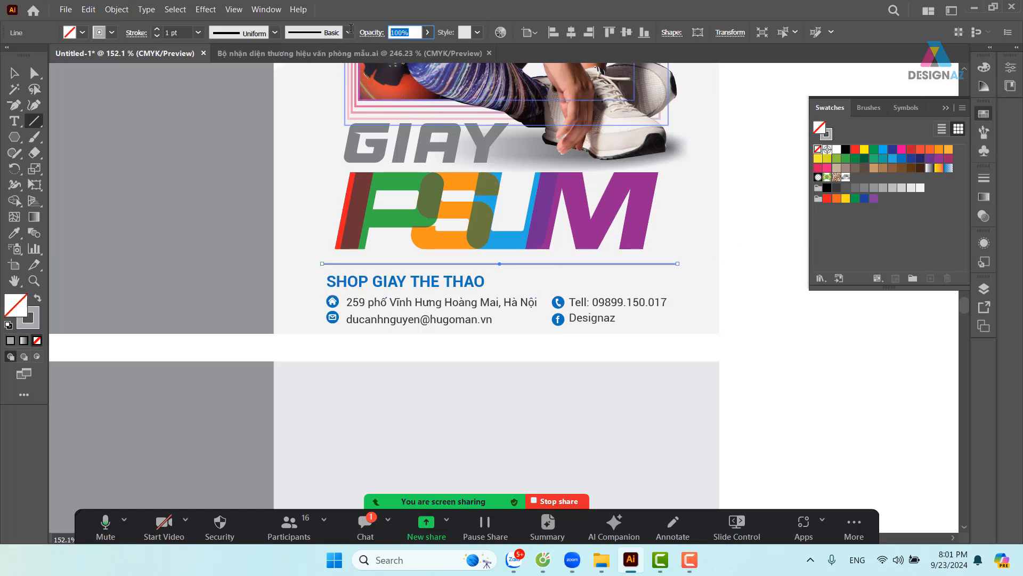
text(20)
key(Return)
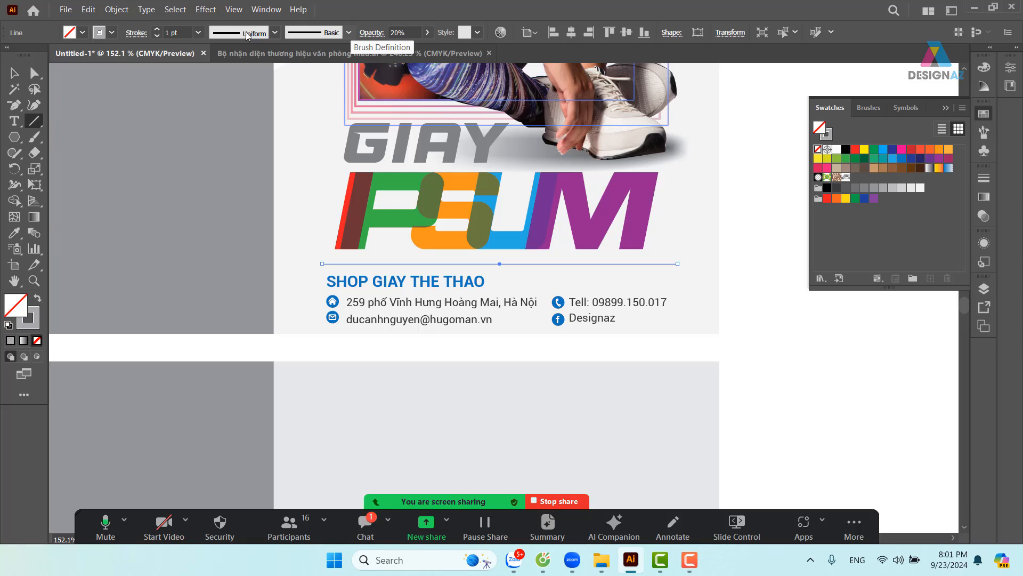
click(14, 75)
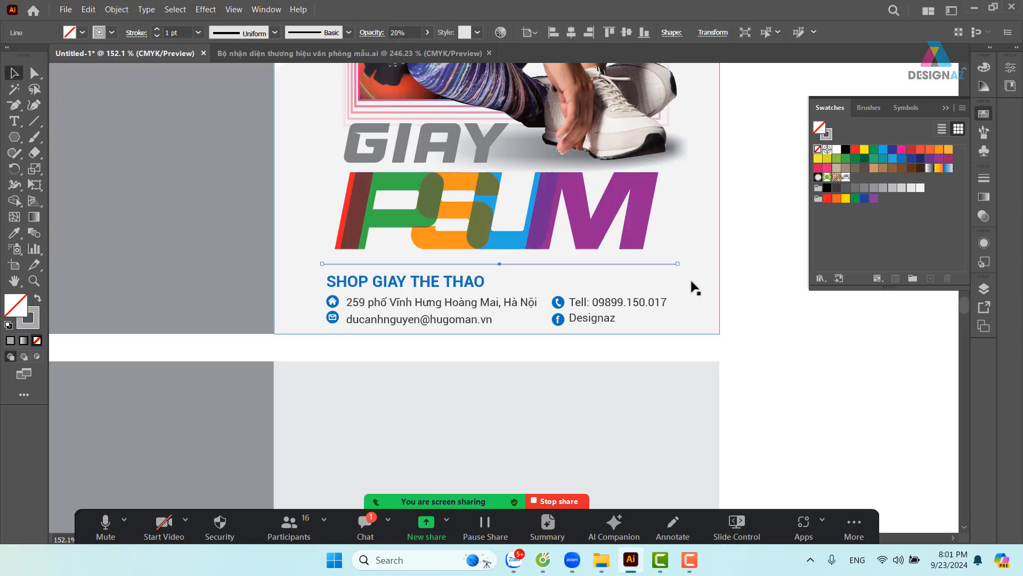
click(734, 283)
Move the divider line slightly down and set its opacity to 50%
click(639, 266)
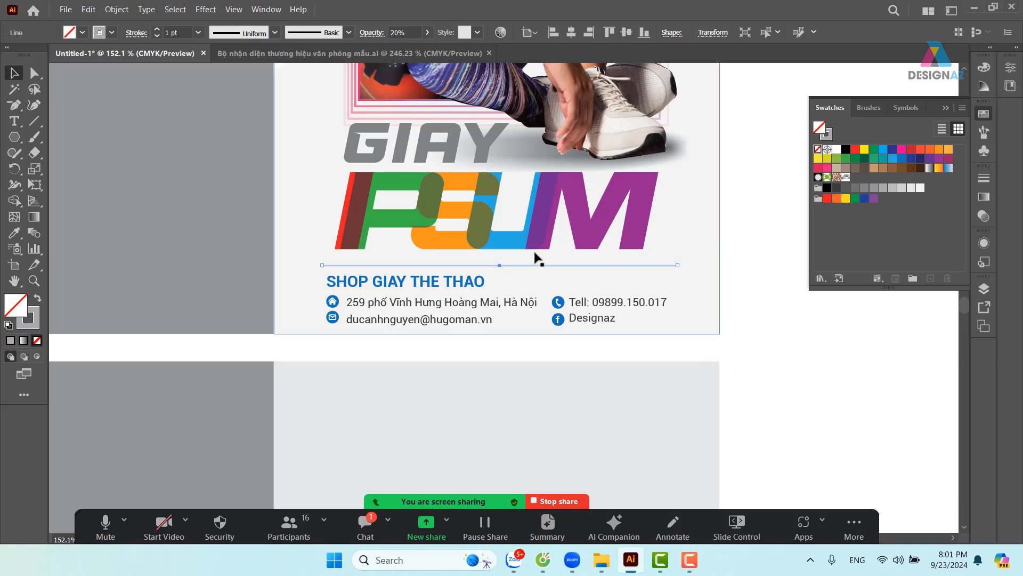
click(404, 33)
text(50)
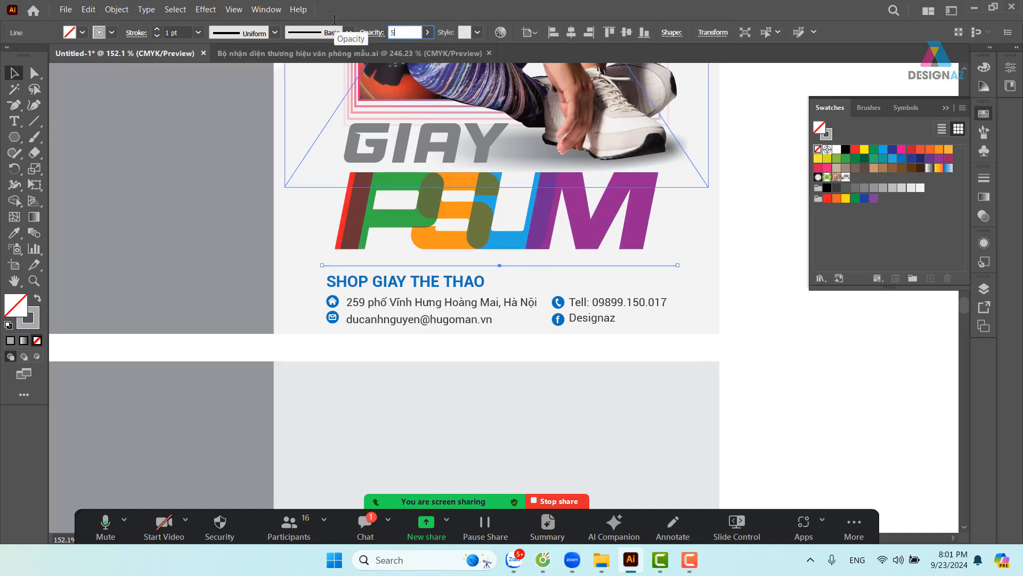
key(Return)
click(784, 389)
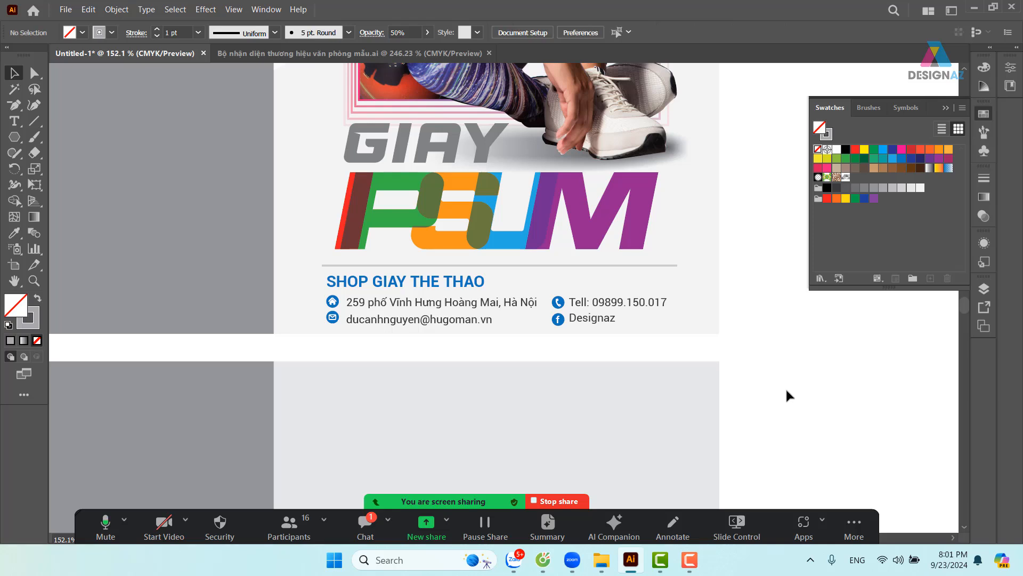
Center the grey divider line horizontally on the poster's background
drag(742, 307, 723, 339)
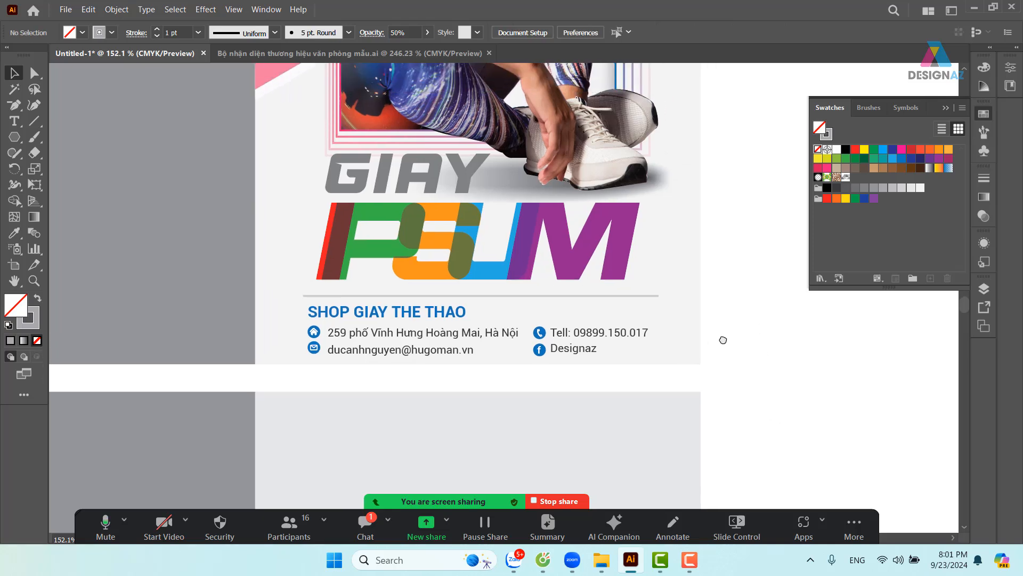
click(650, 296)
shift+click(686, 273)
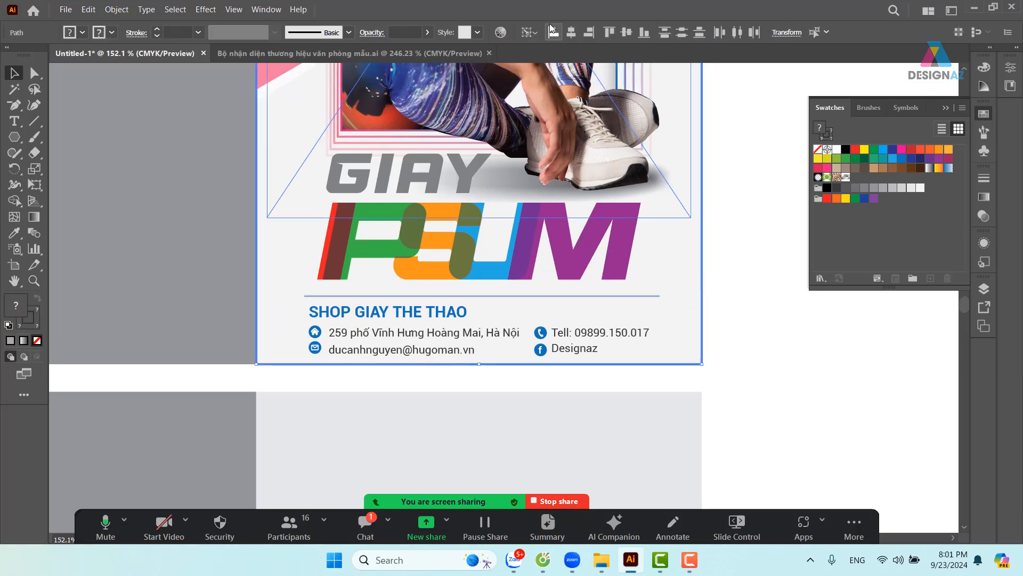
click(764, 363)
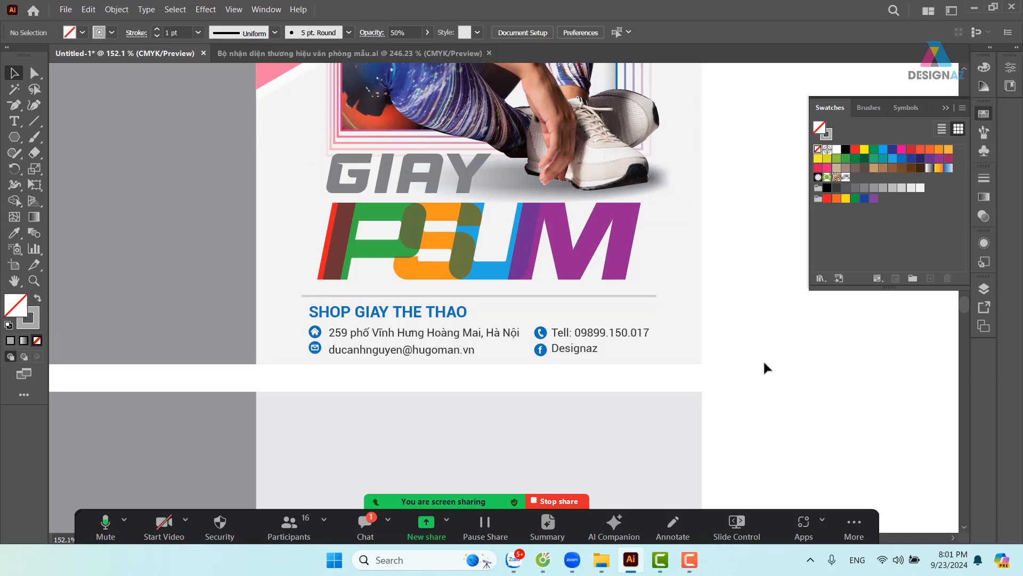
Fill the empty panel beside the shoe poster with the lightest grey swatch
key(ctrl+minus)
key(ctrl+minus)
key(ctrl+minus)
key(ctrl+minus)
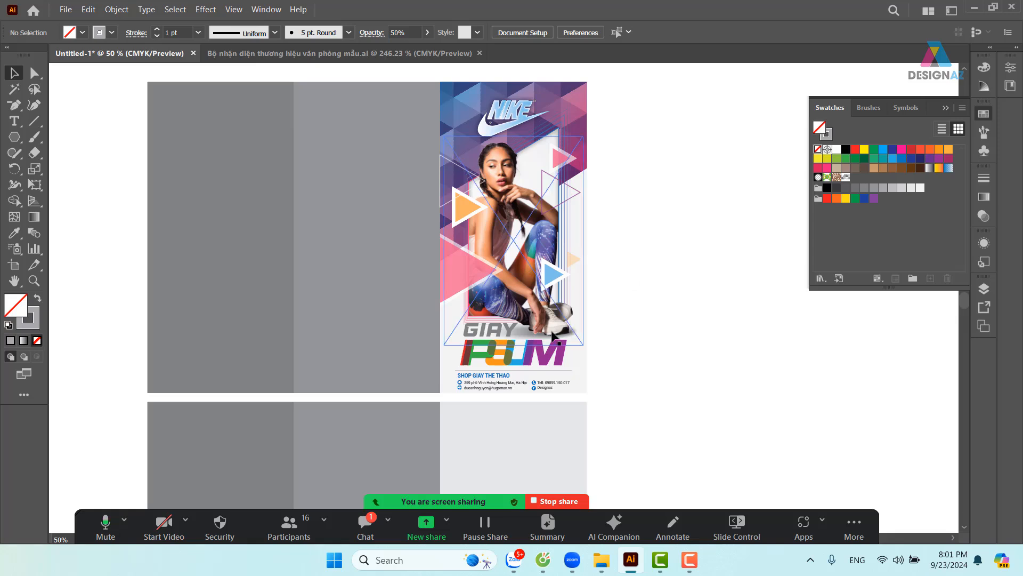
click(395, 311)
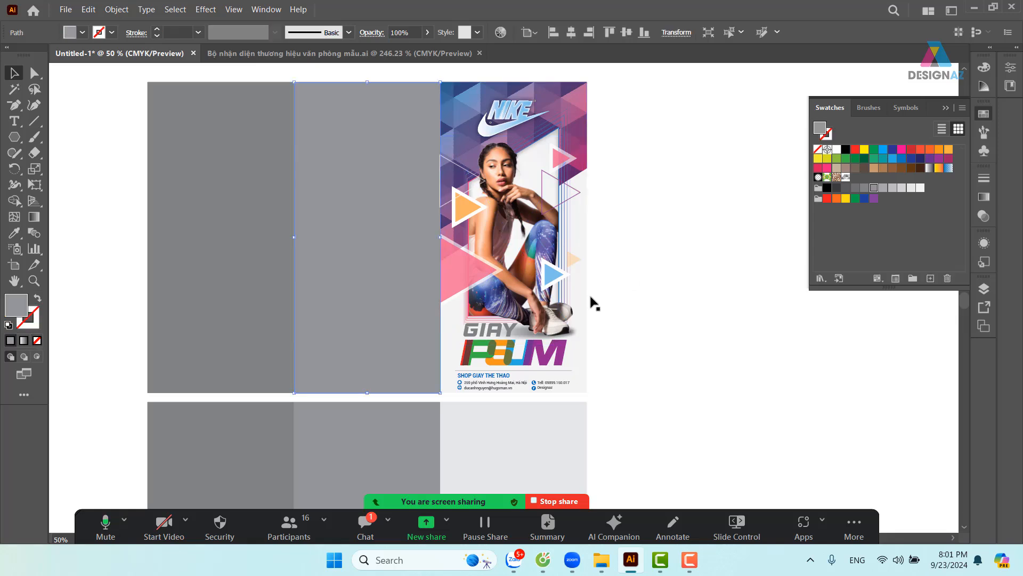
click(921, 188)
click(658, 234)
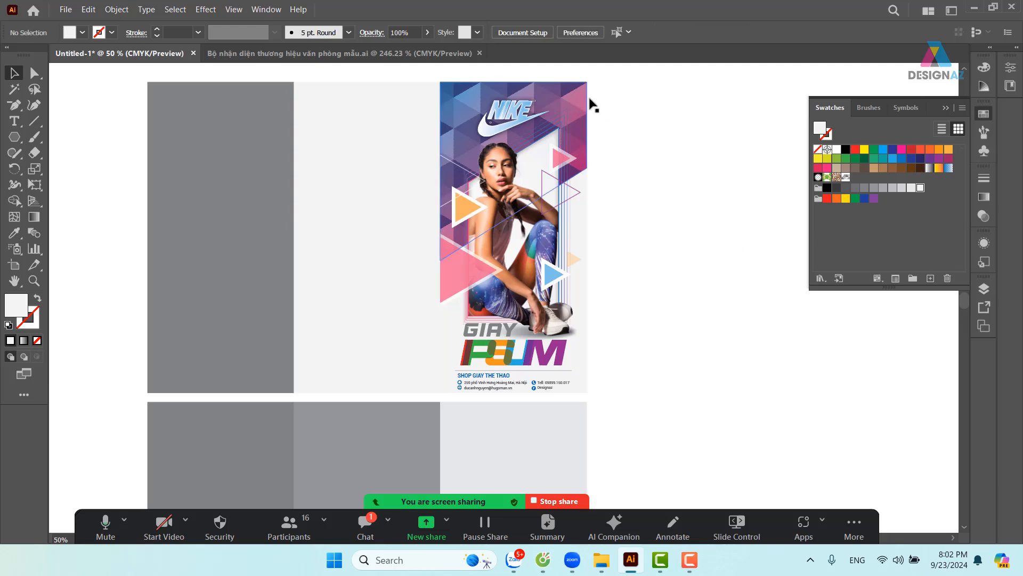
Duplicate the poster's triangle-patterned header shape and its overlay onto the light grey middle panel
click(583, 120)
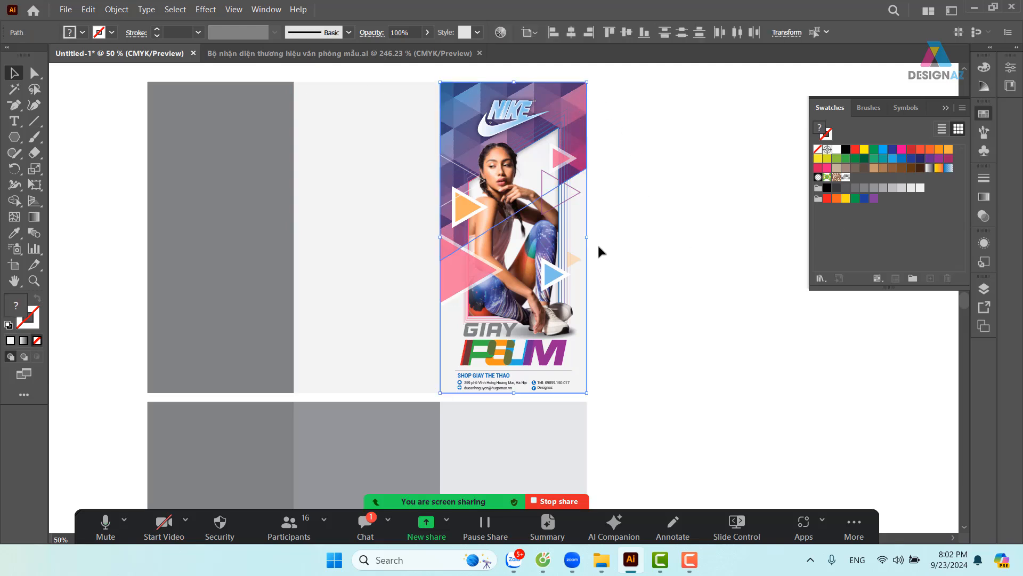
shift+click(585, 293)
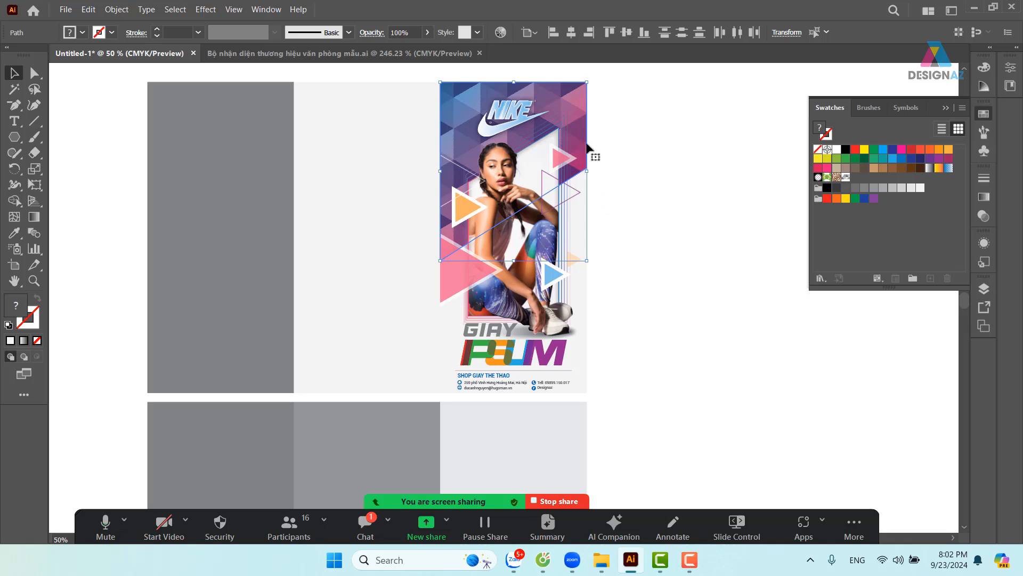
drag(578, 137, 432, 176)
Turn the copied patterned shape 180° and move it down to the middle panel's lower edge
key(o)
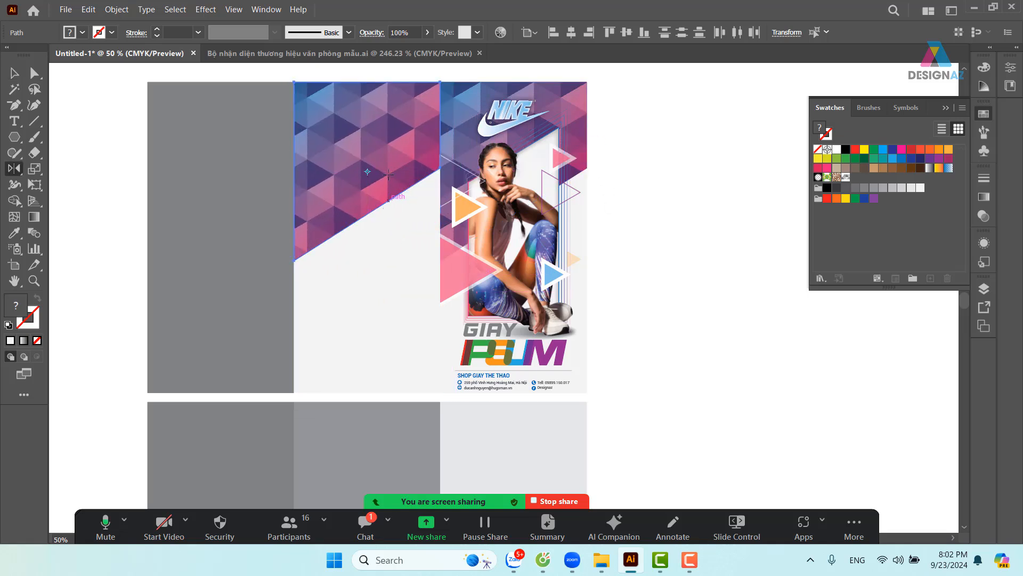
drag(392, 219, 343, 212)
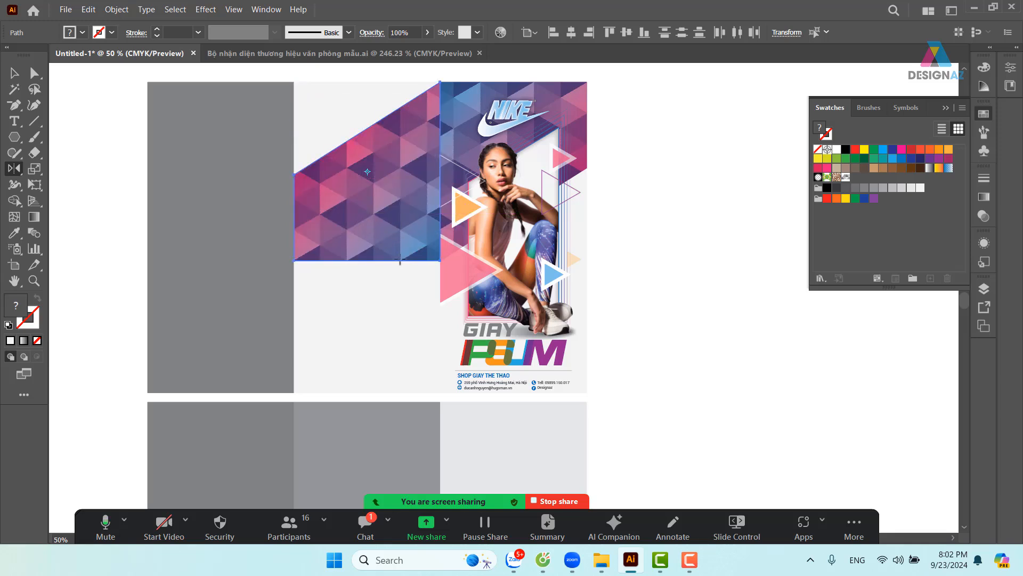
click(14, 73)
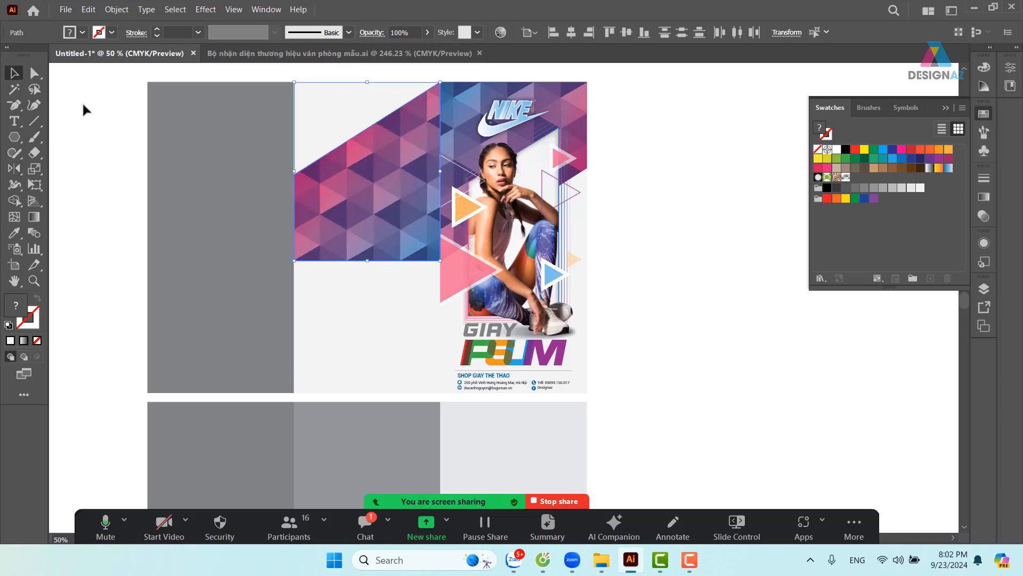
drag(385, 174, 382, 308)
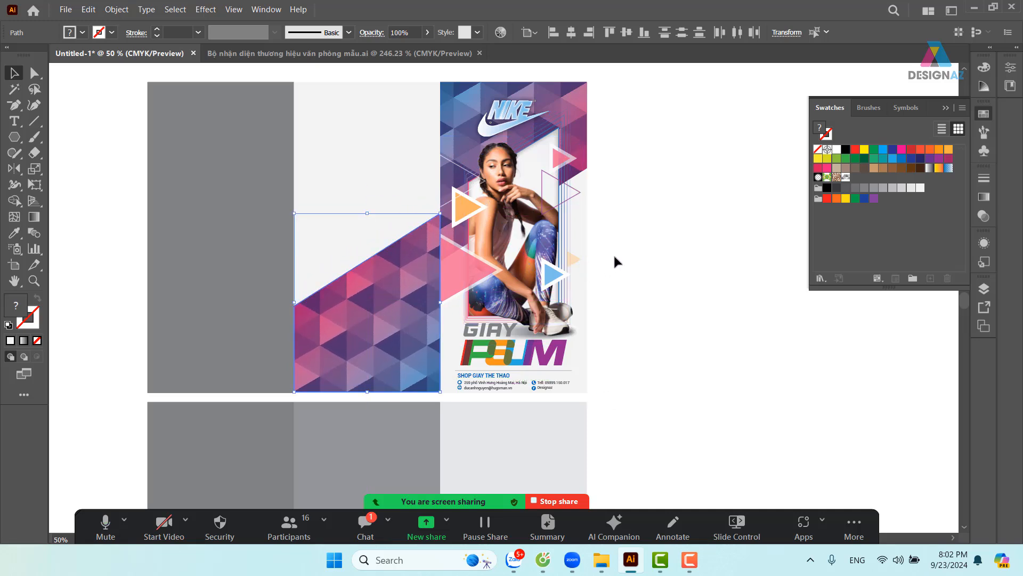
click(643, 251)
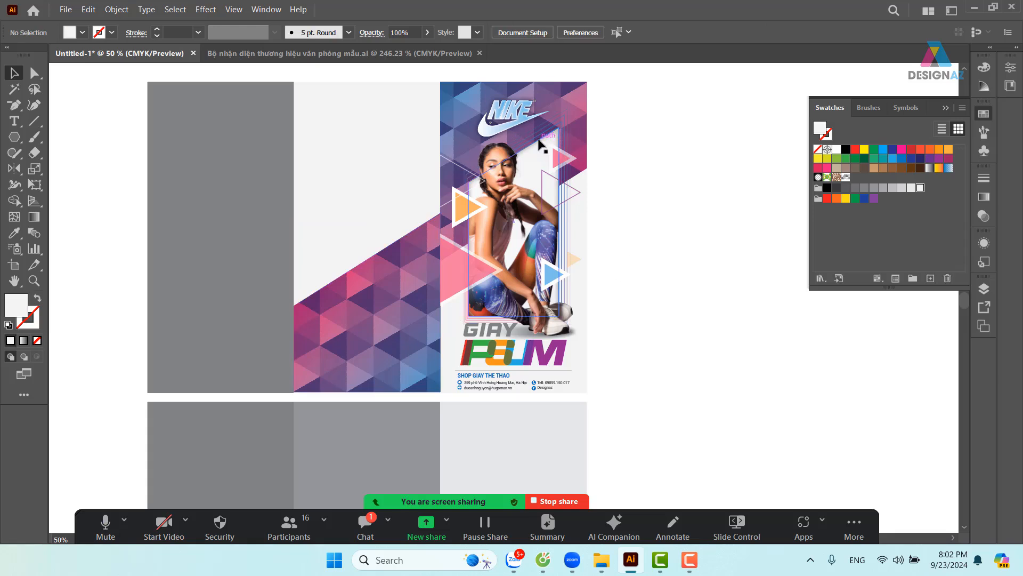
Duplicate the Nike logo onto the upper part of the middle panel's patterned shape
drag(525, 122, 369, 301)
drag(389, 360, 421, 351)
key(ctrl+z)
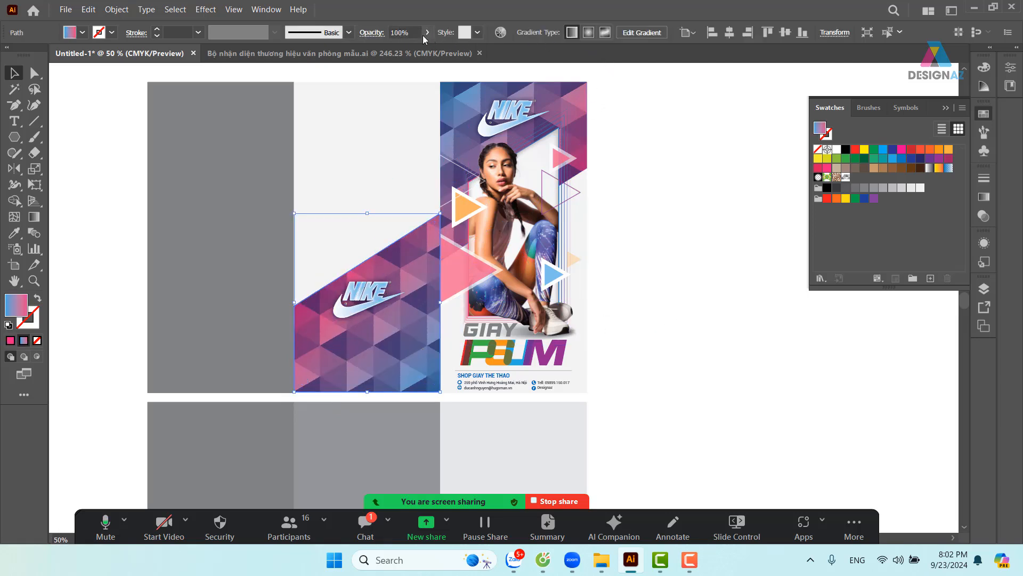
Set the opacity of the gradient overlay on the middle panel's patterned shape to 30%
drag(418, 33, 364, 30)
text(30)
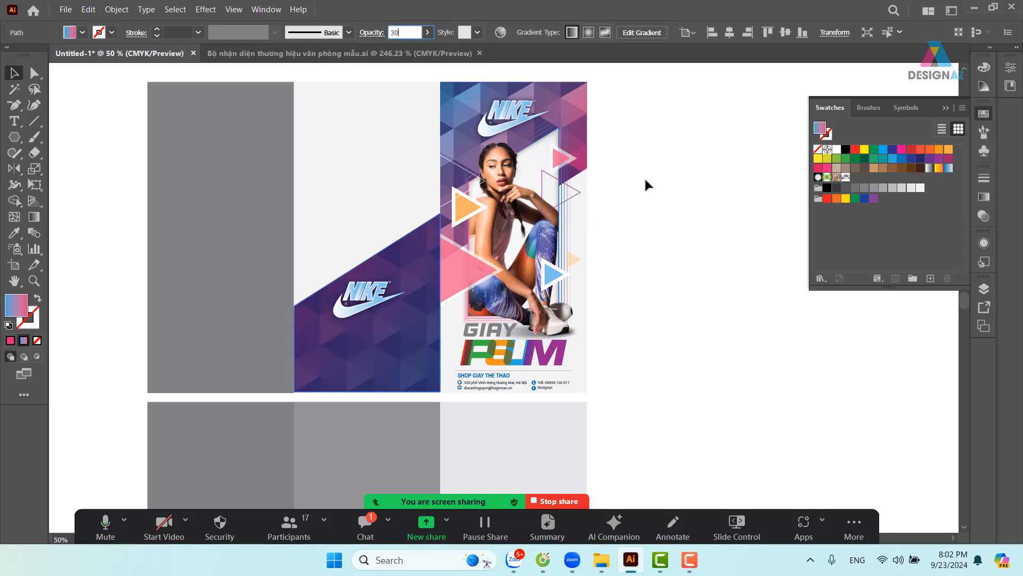
click(688, 288)
Duplicate the shop contact block below the middle panel's Nike logo and center it horizontally on the patterned shape
key(z)
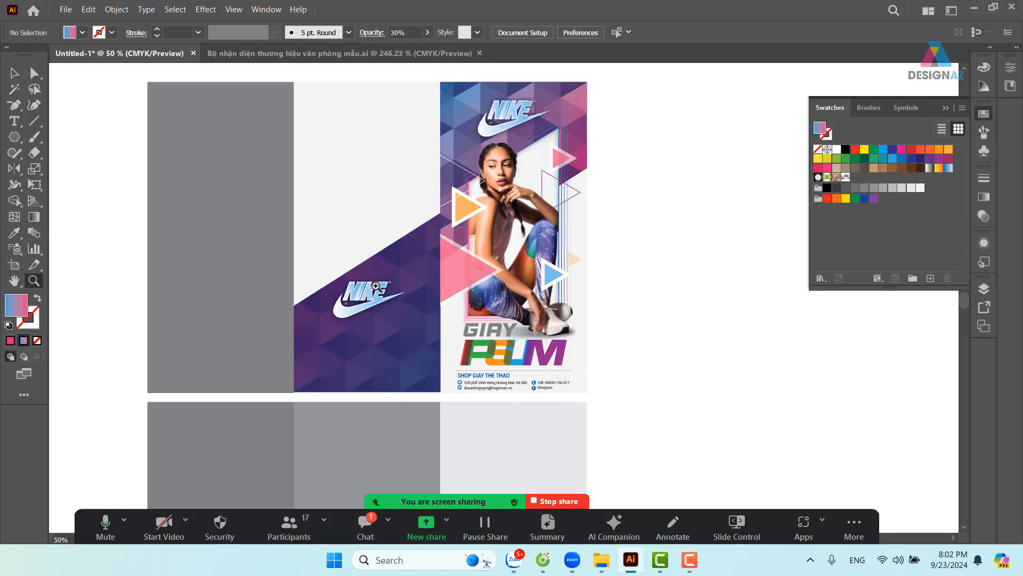
drag(311, 270, 468, 185)
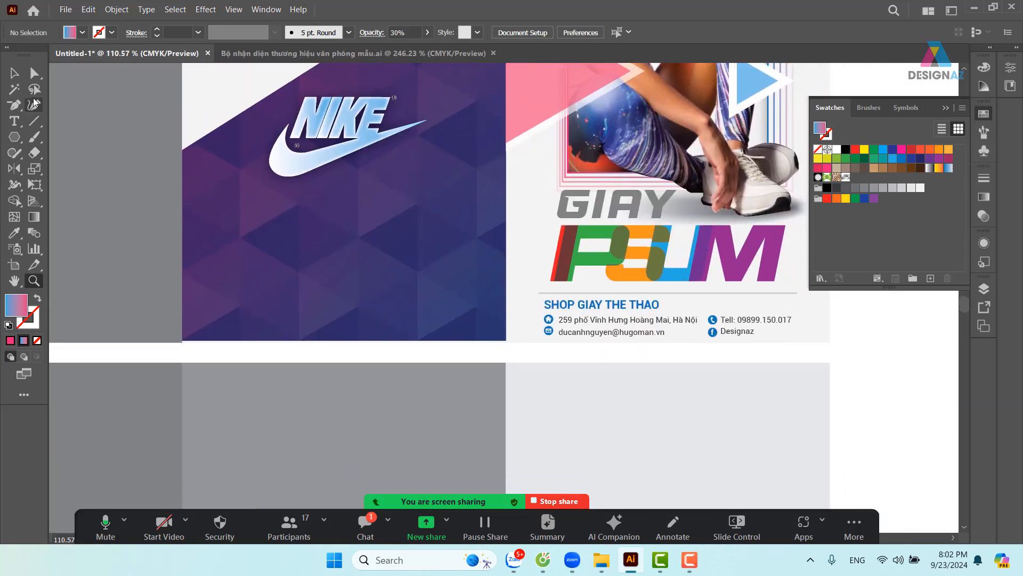
click(14, 72)
click(598, 323)
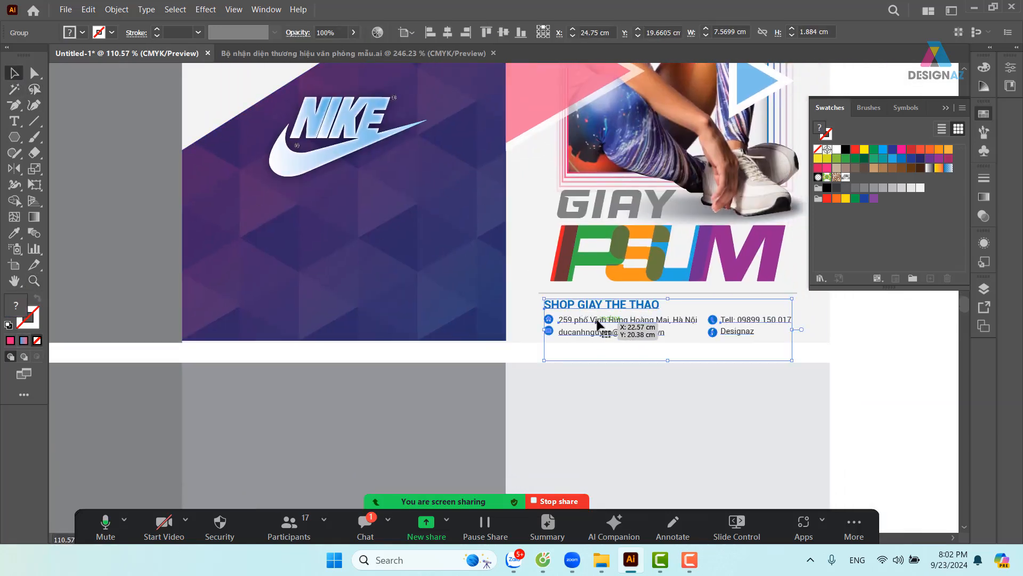
drag(598, 322, 302, 231)
shift+click(412, 311)
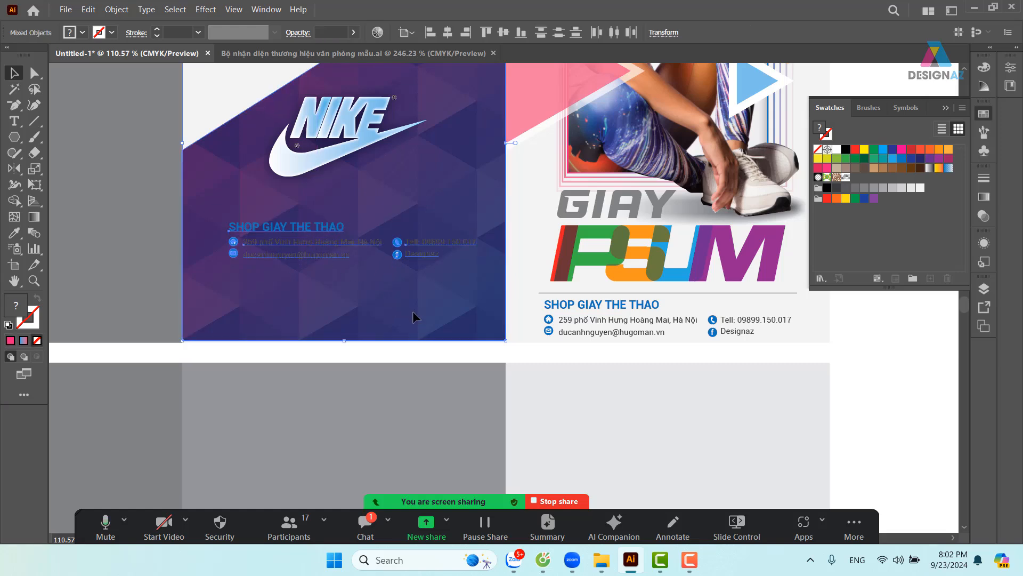
click(413, 311)
click(451, 34)
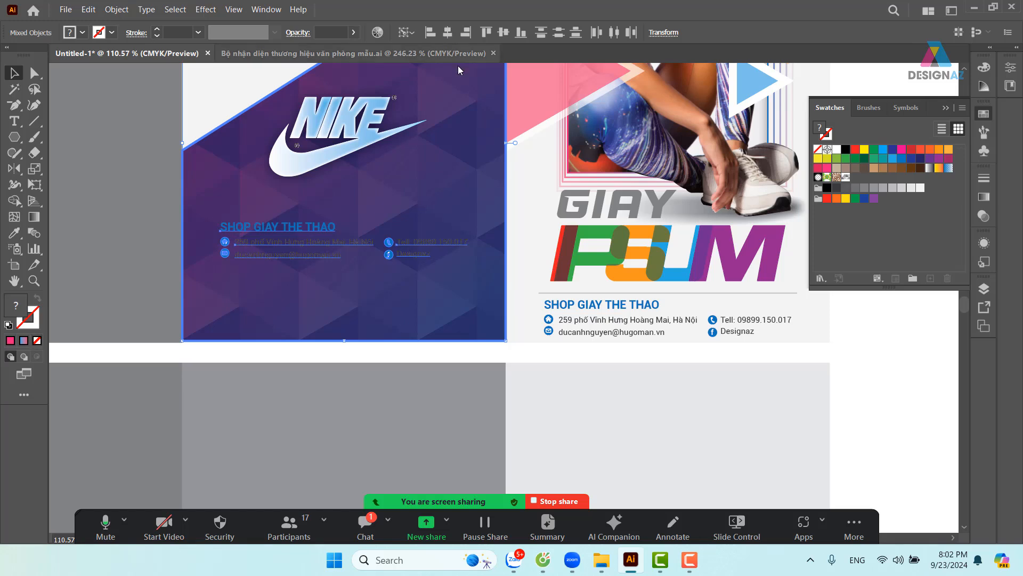
click(880, 395)
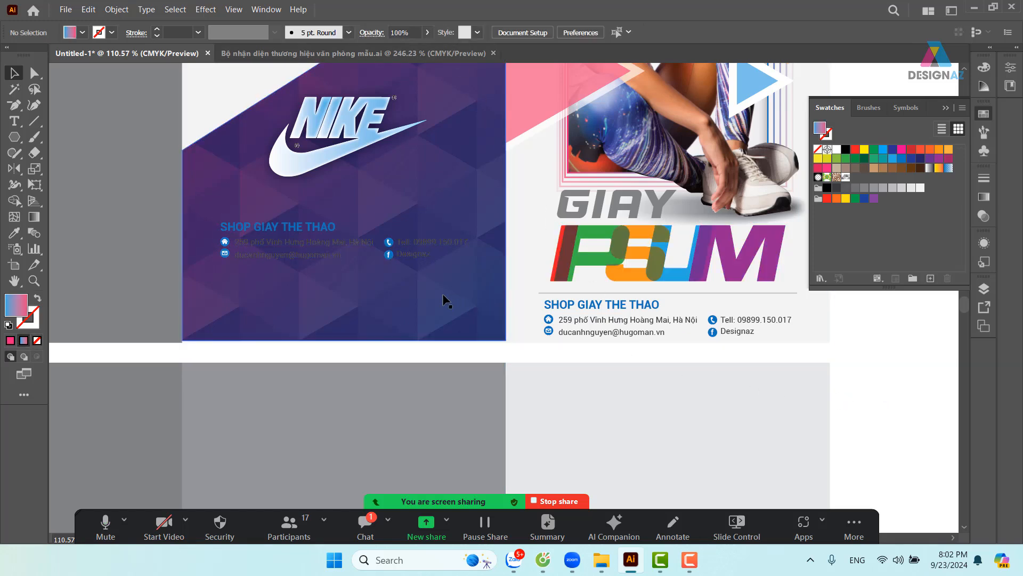
Recolour the copied block's address, e-mail, phone and page-name text with a medium blue swatch
double_click(313, 242)
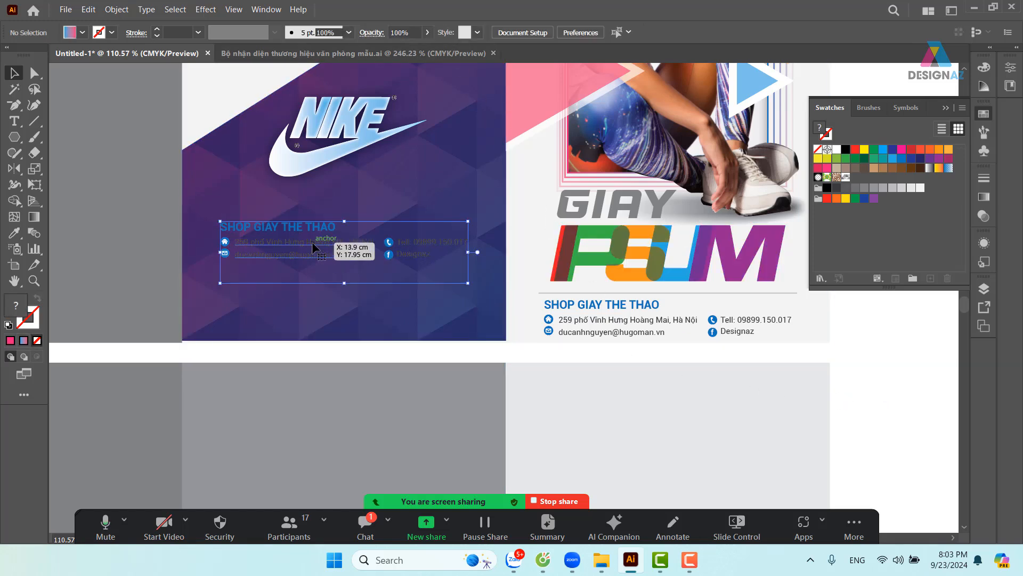
double_click(312, 242)
key(ctrl+a)
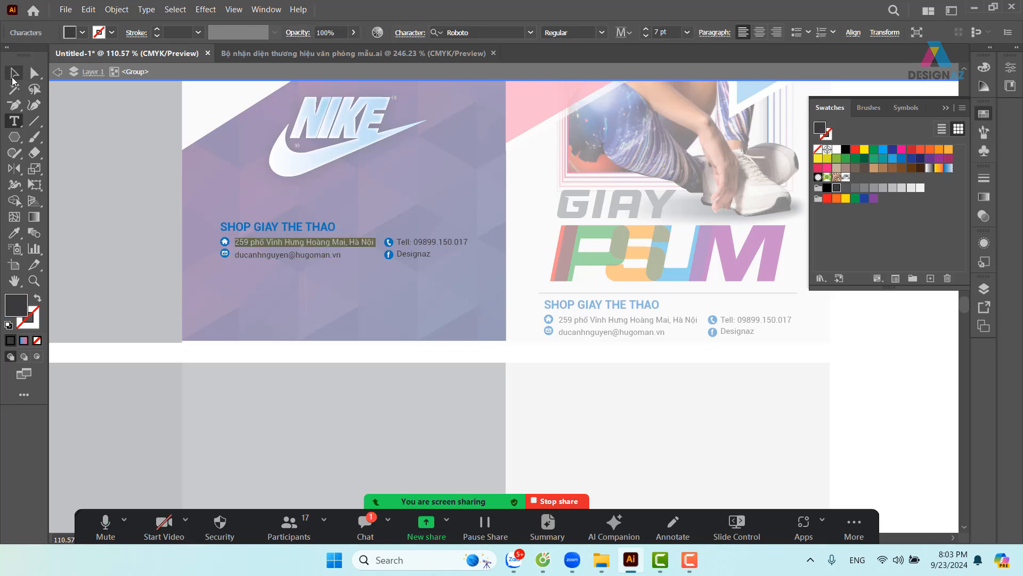
click(13, 78)
shift+click(433, 242)
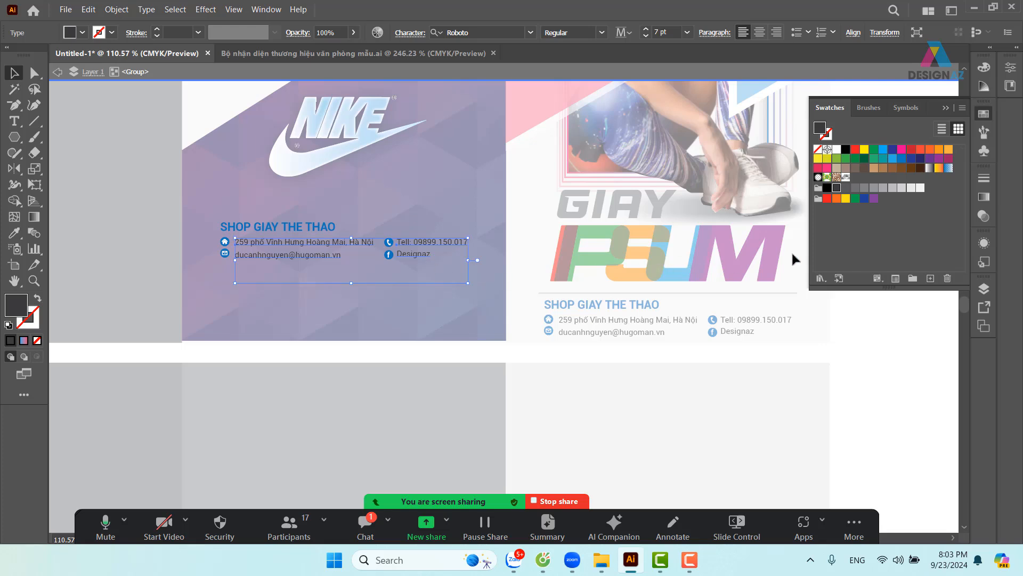
click(892, 159)
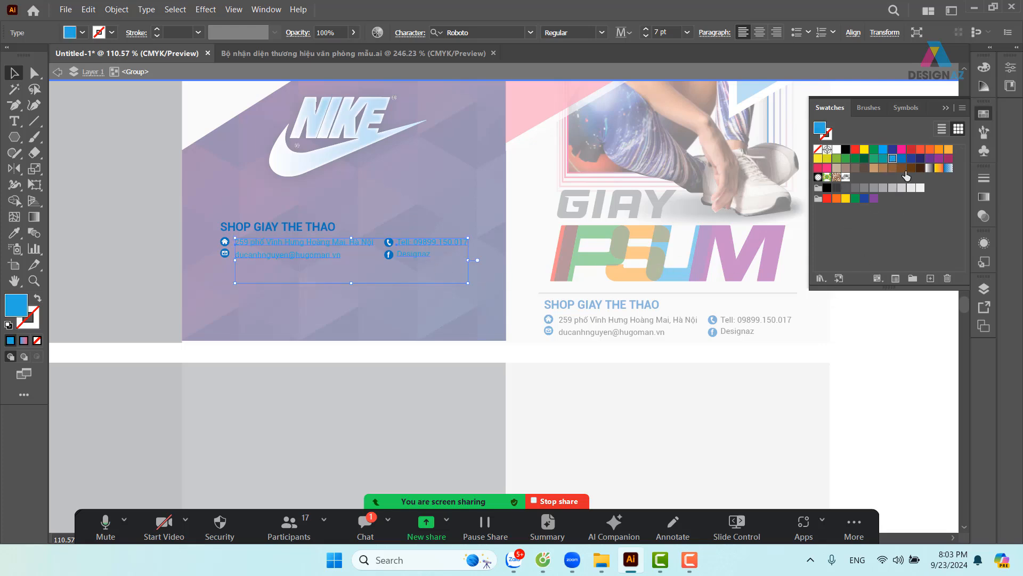
click(901, 158)
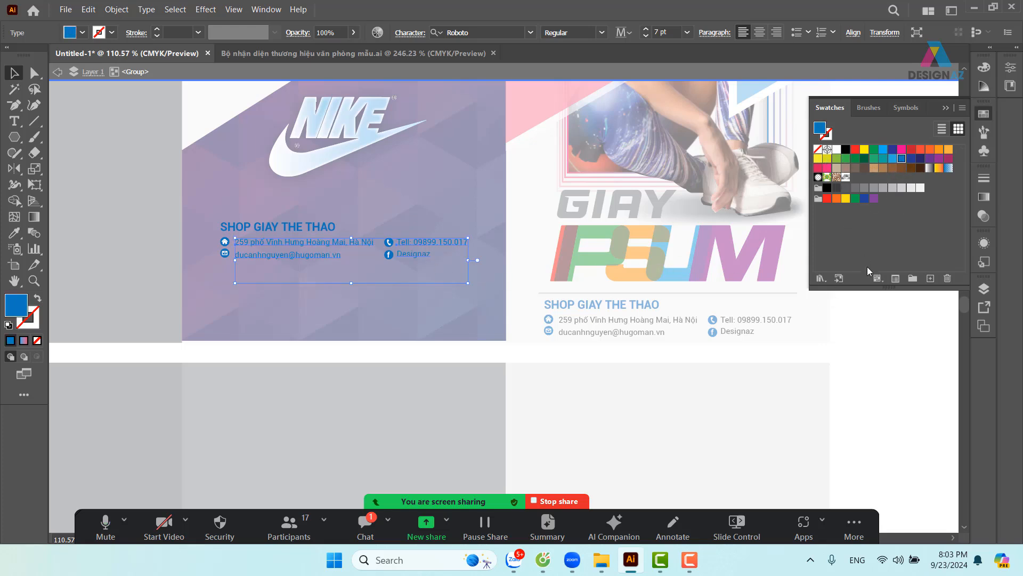
double_click(907, 334)
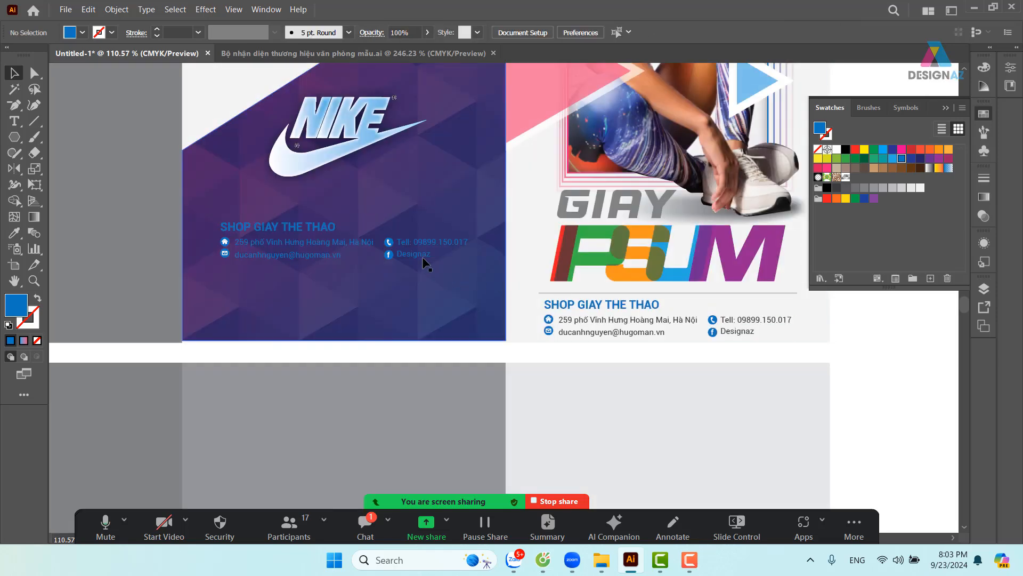
Recolour the contact detail text in the copied block to a lighter blue with a custom fill colour
click(427, 242)
double_click(423, 240)
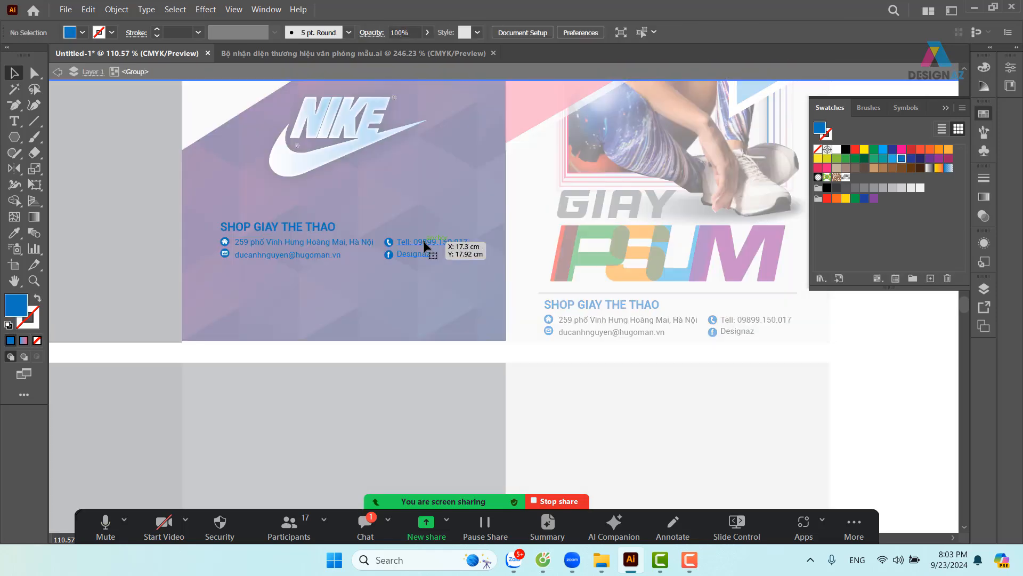
click(327, 239)
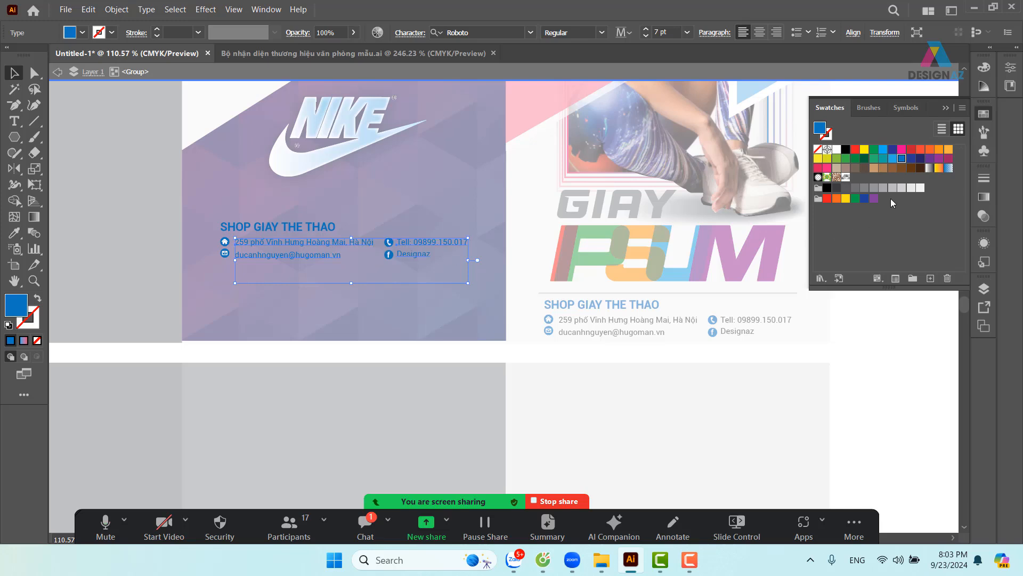
click(890, 159)
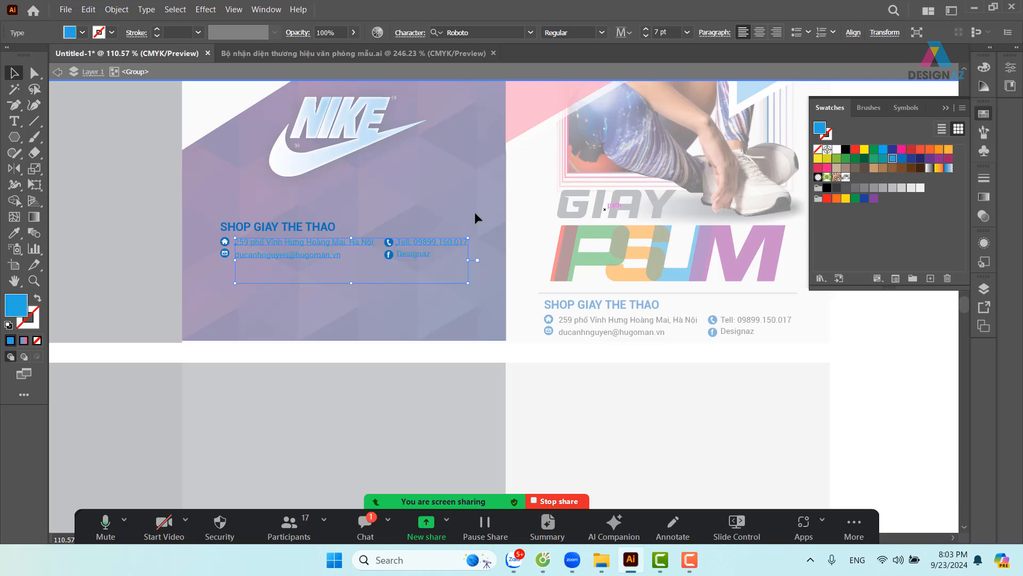
double_click(23, 307)
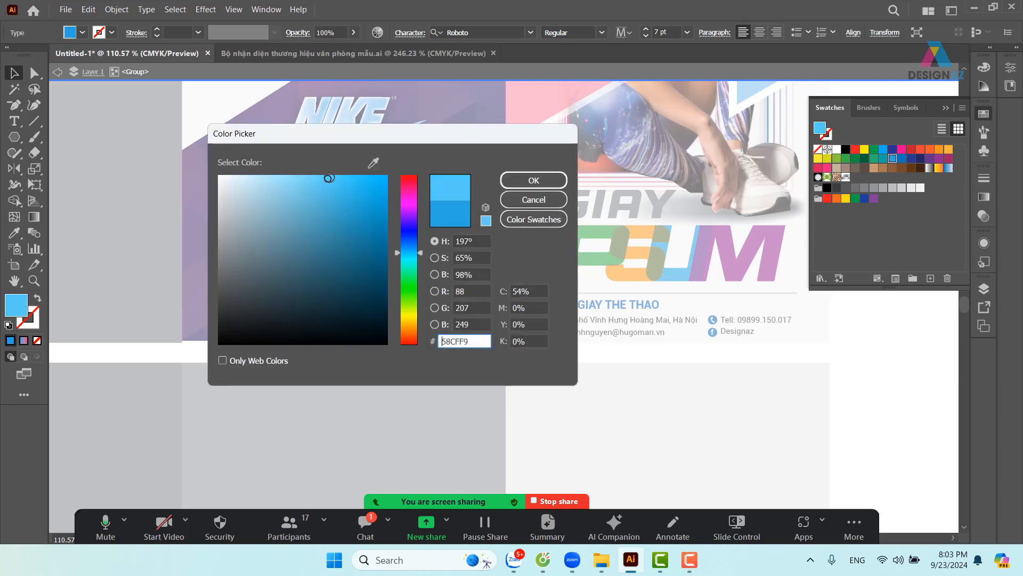
click(533, 180)
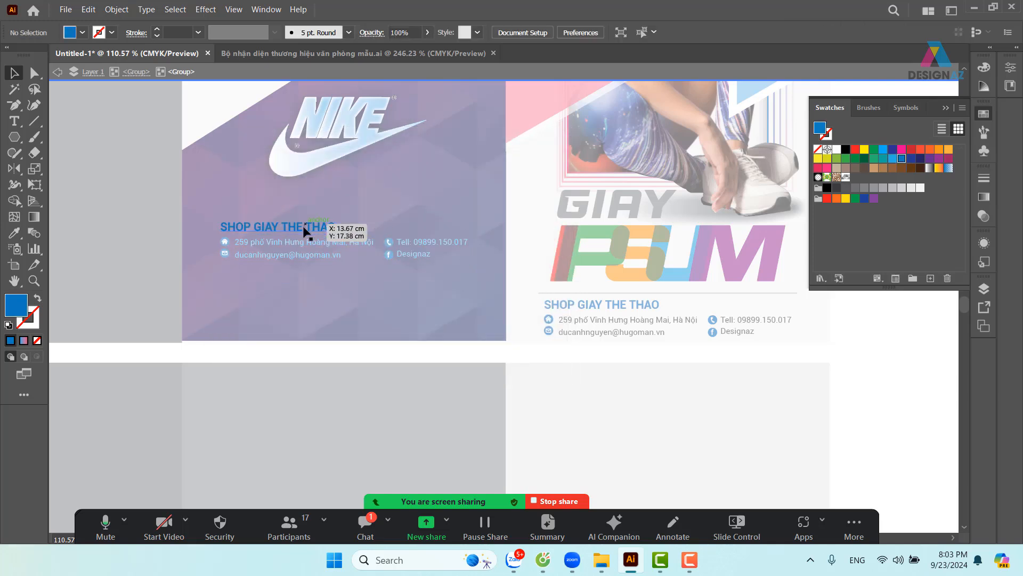
Recolour the "SHOP GIAY THE THAO" heading in the middle panel's contact block to a custom lighter blue
double_click(333, 229)
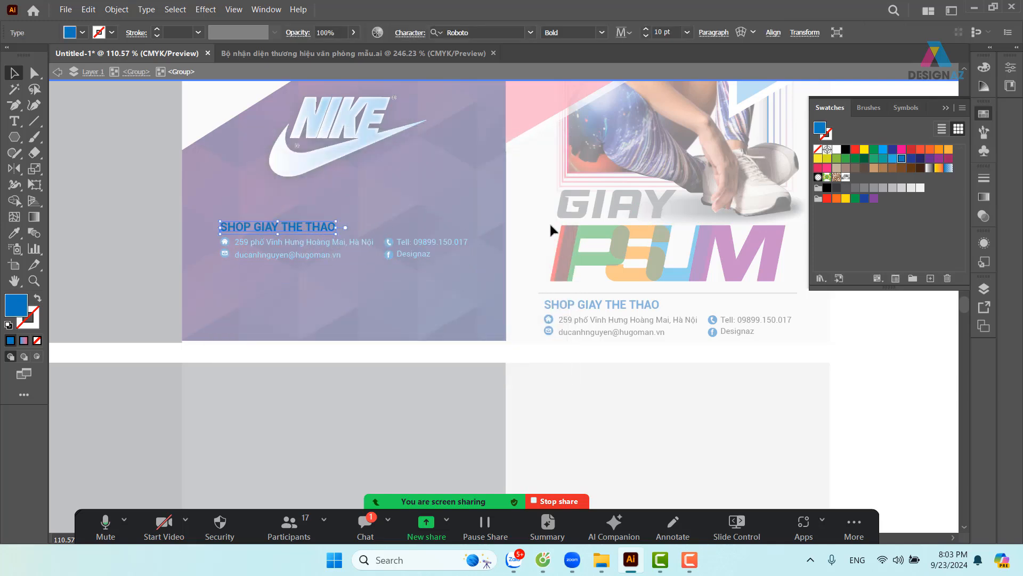
click(892, 158)
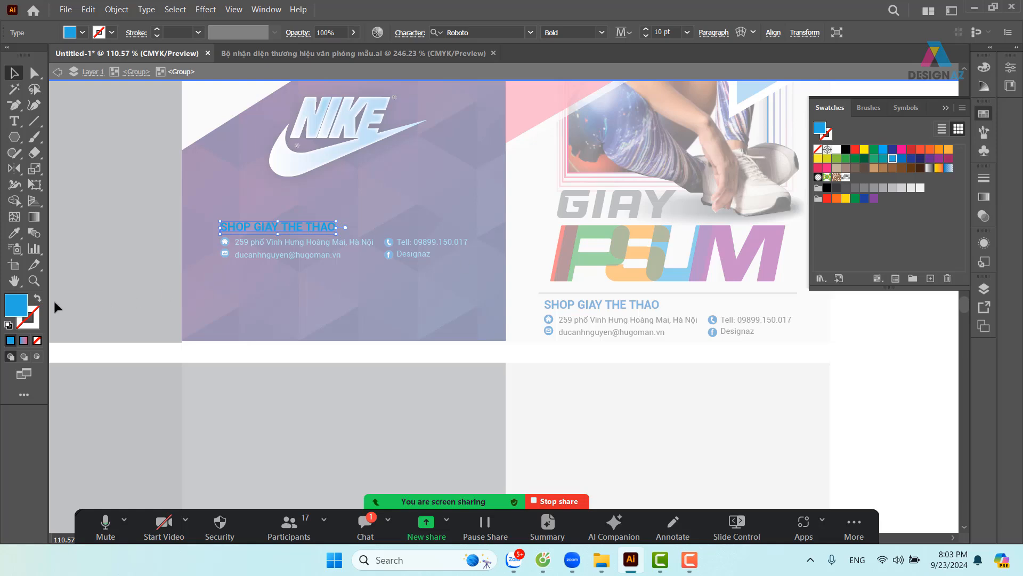
double_click(16, 306)
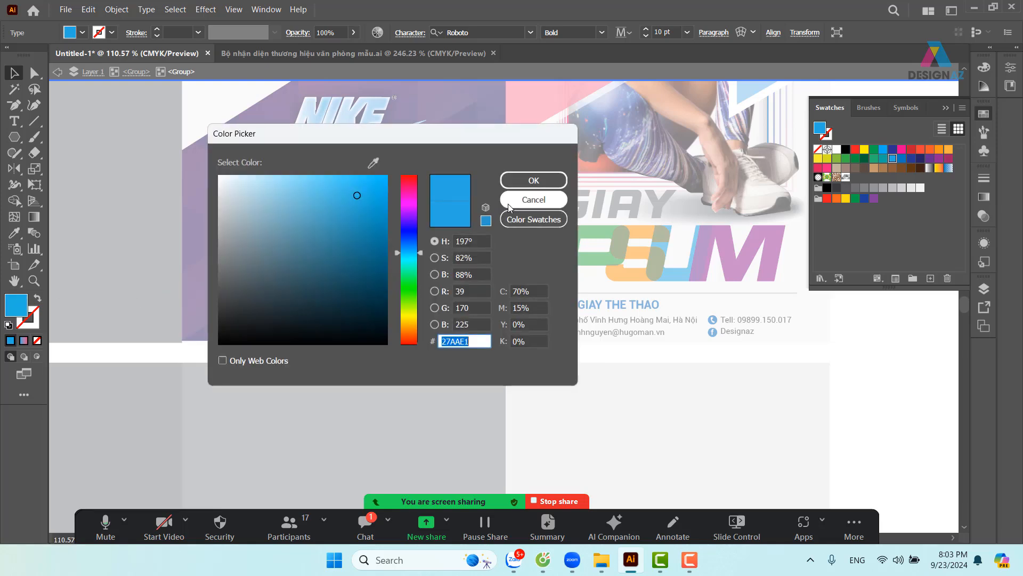
click(320, 186)
click(534, 180)
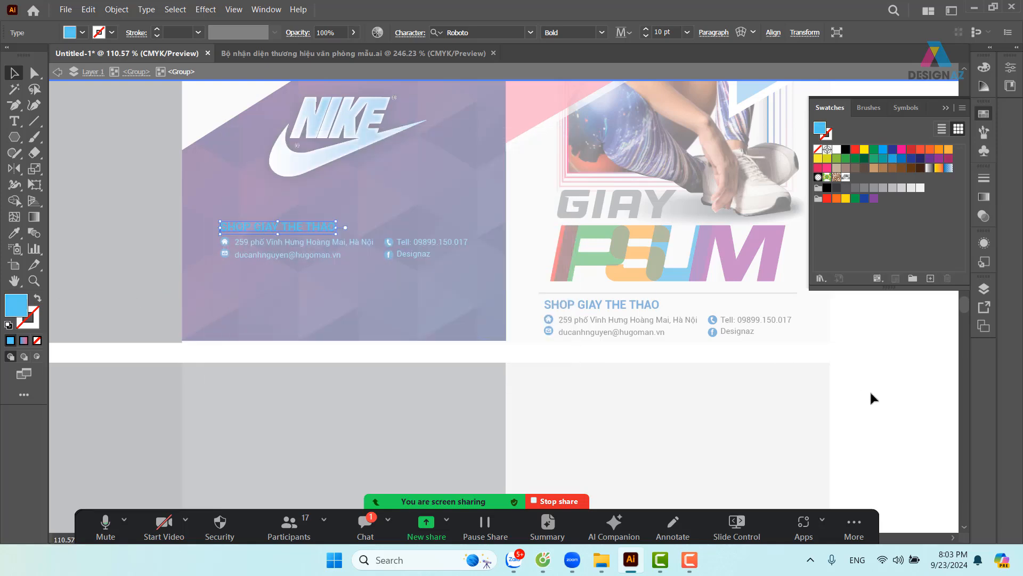
double_click(887, 372)
Move the middle panel's contact block down and align its top edge with the poster panel's contact block
drag(509, 339, 533, 447)
drag(448, 396, 467, 321)
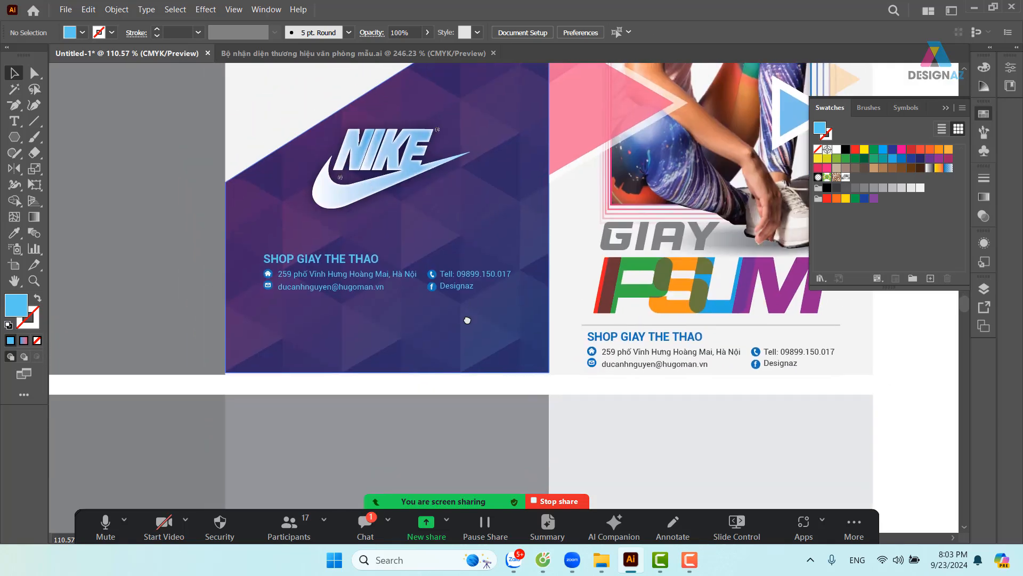
click(340, 266)
drag(340, 266, 658, 342)
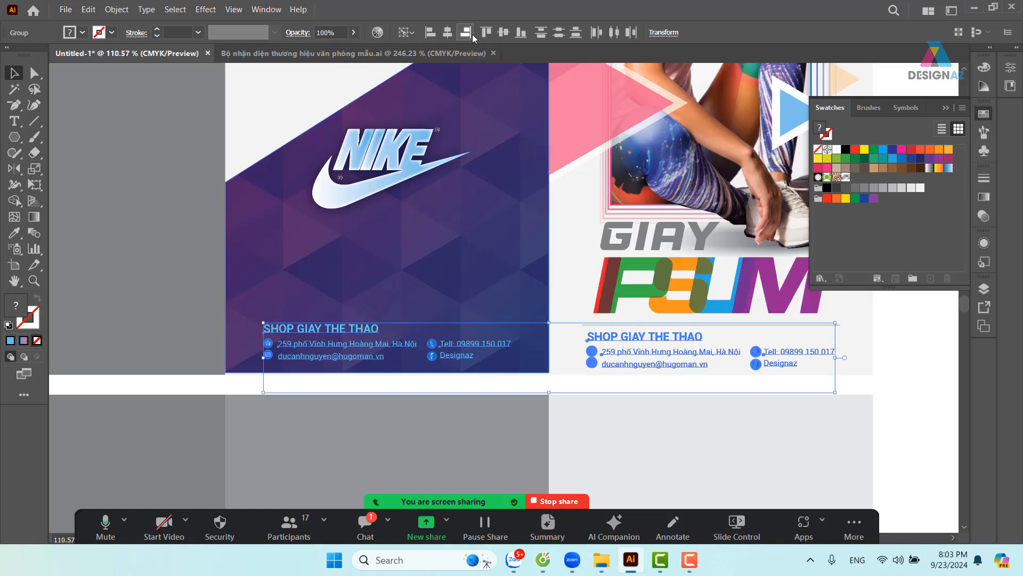
click(486, 32)
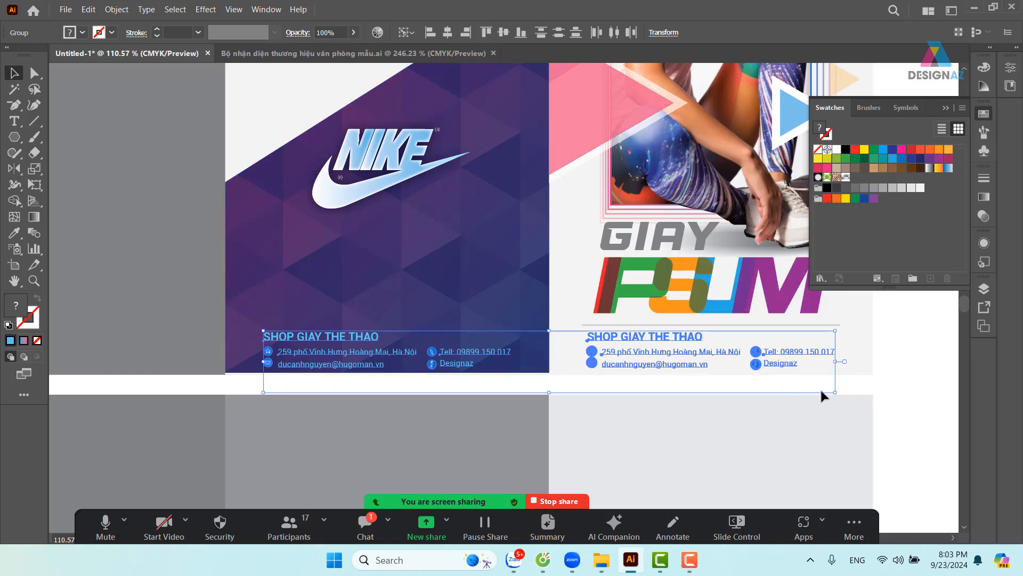
click(914, 379)
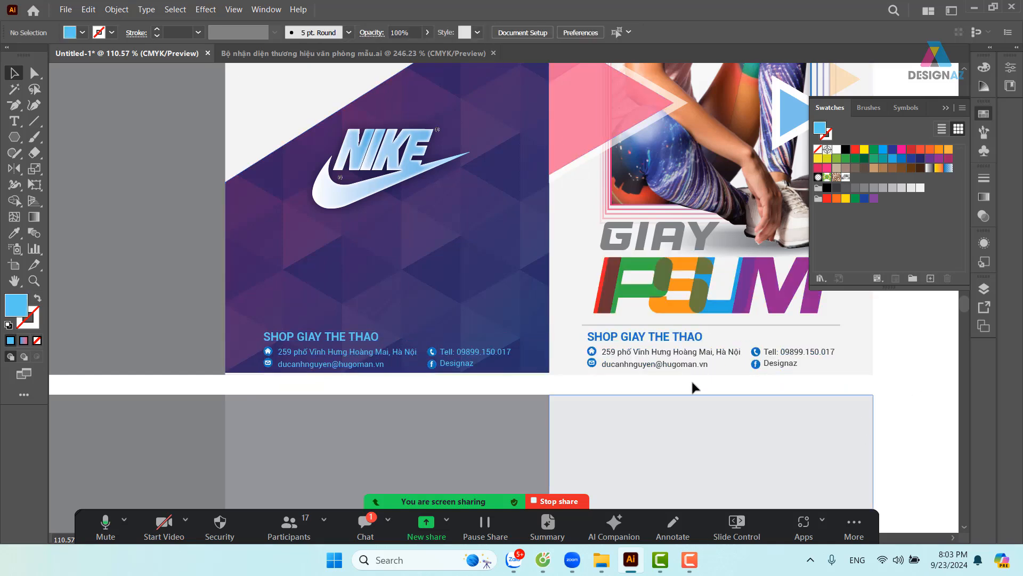
click(628, 341)
shift+click(346, 335)
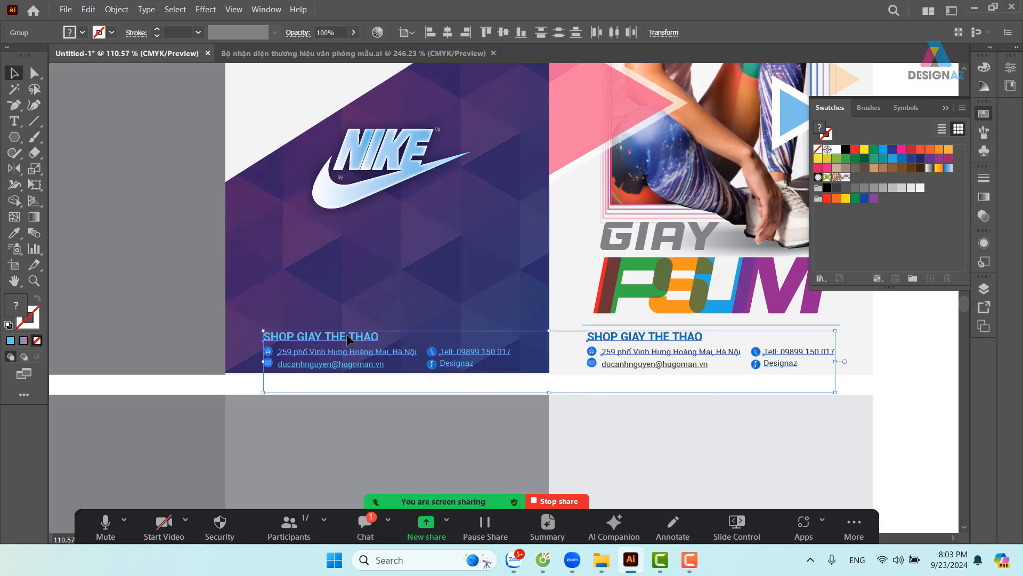
click(962, 400)
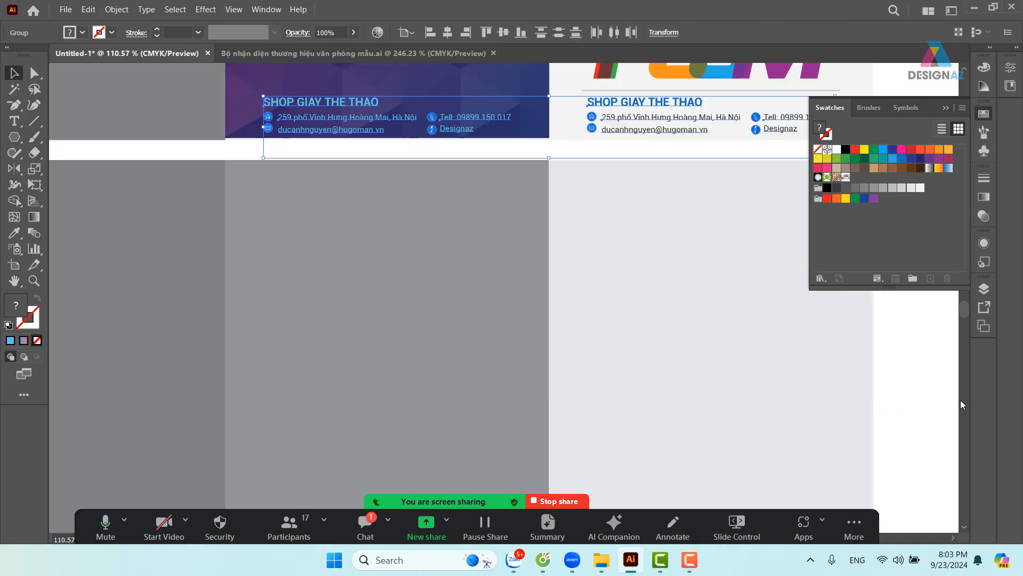
Align the bottom edge of the middle panel's gradient overlay with the bottom of the poster panel's background
drag(548, 225, 478, 391)
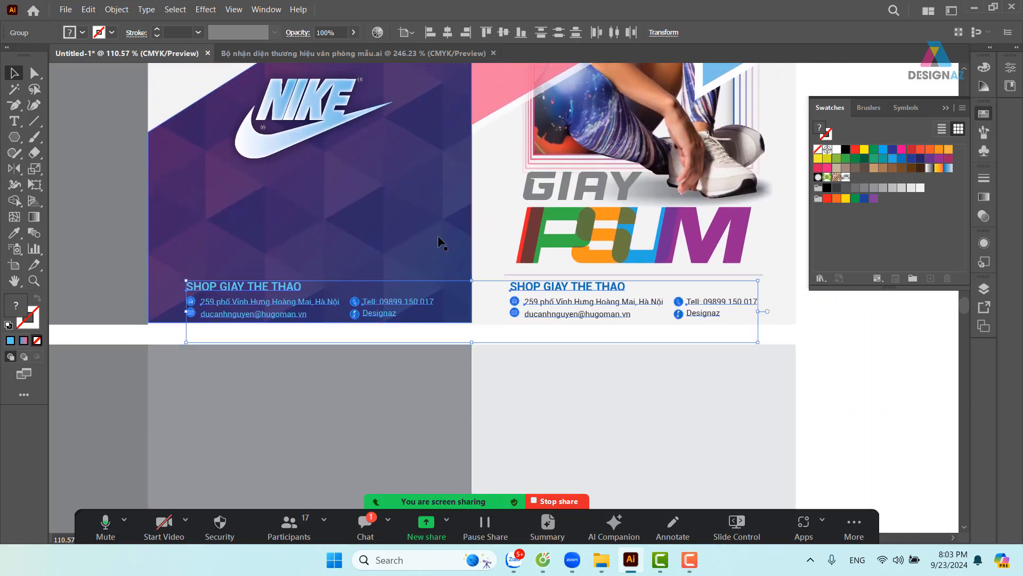
click(454, 238)
shift+click(491, 249)
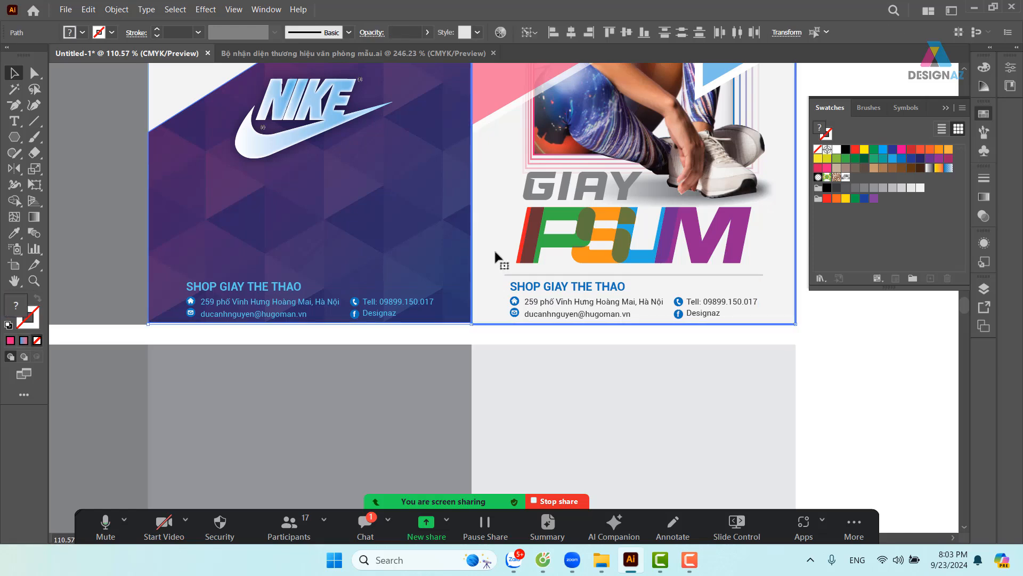
click(643, 32)
click(843, 337)
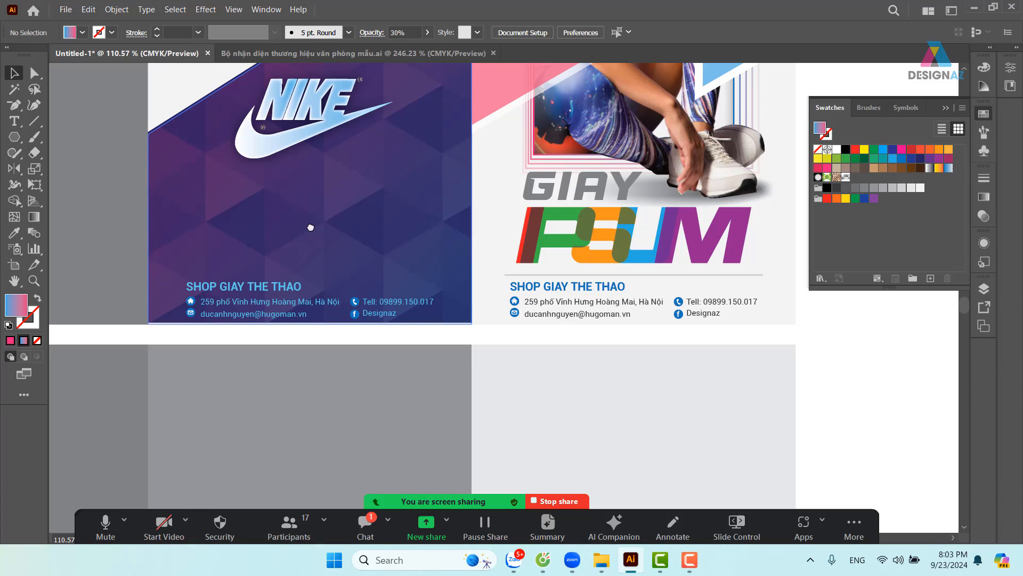
Hide the gradient and pattern over the middle panel and bottom-align the dark-blue base shape with the poster background
drag(311, 228, 322, 312)
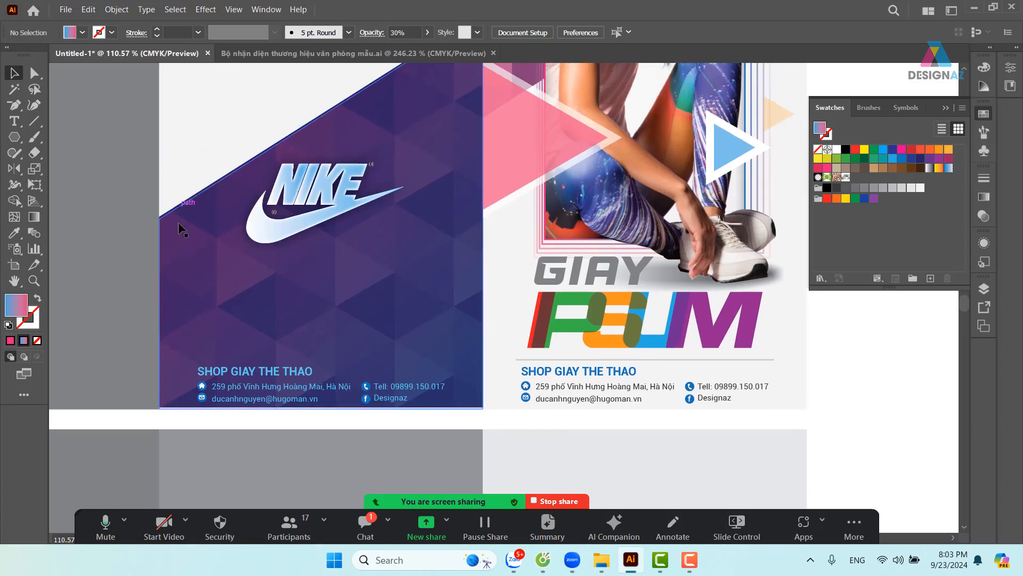
click(196, 283)
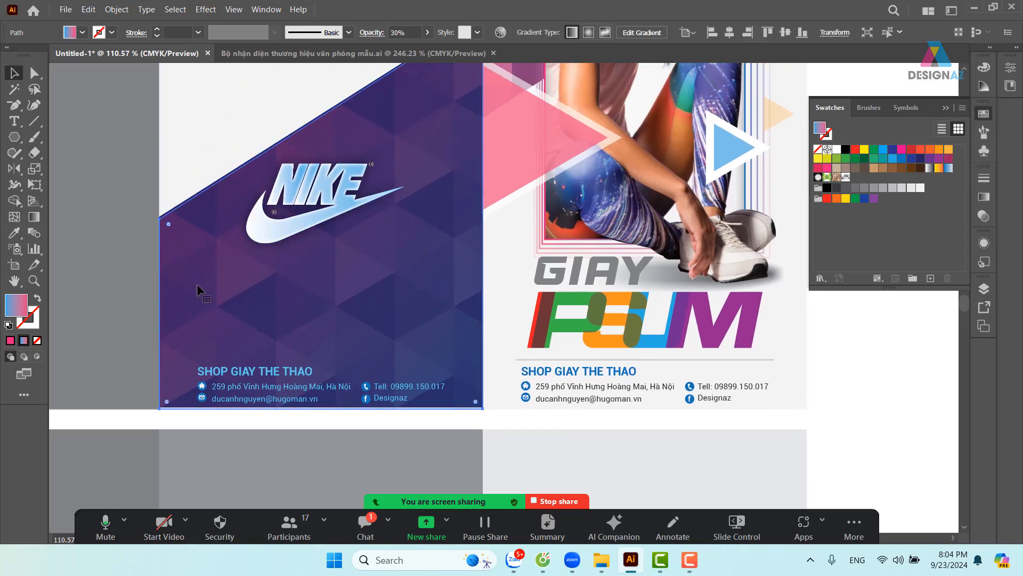
key(Delete)
click(198, 290)
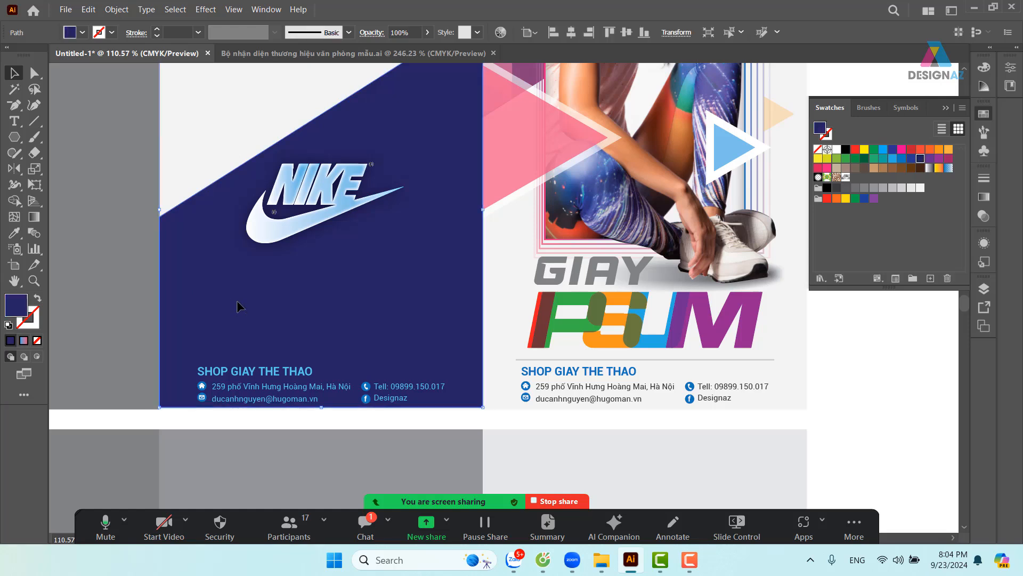
shift+click(498, 401)
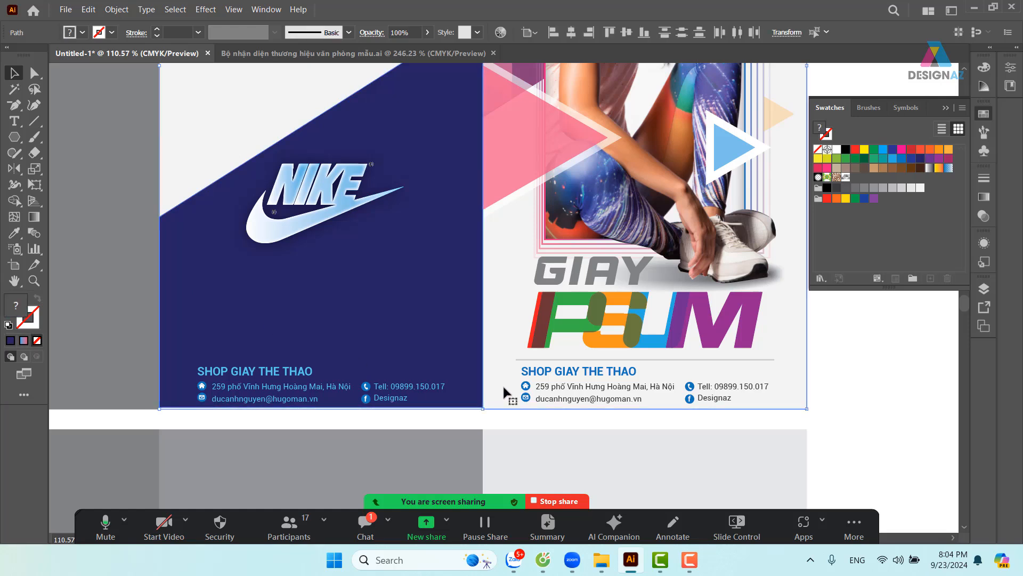
click(644, 33)
click(843, 341)
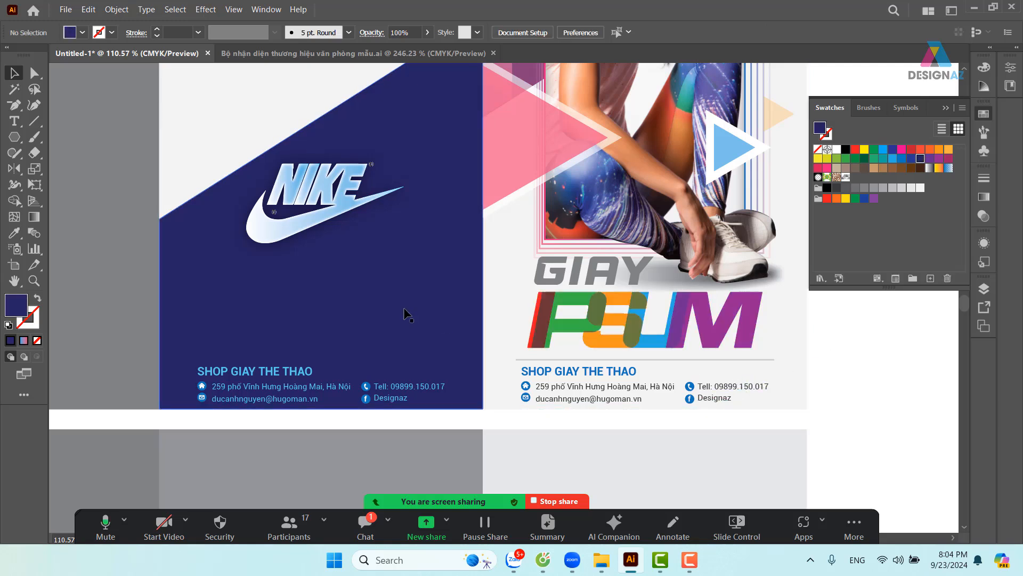
Show all hidden objects and remove the translucent black guide group overlapping the poster panel
key(ctrl+alt+3)
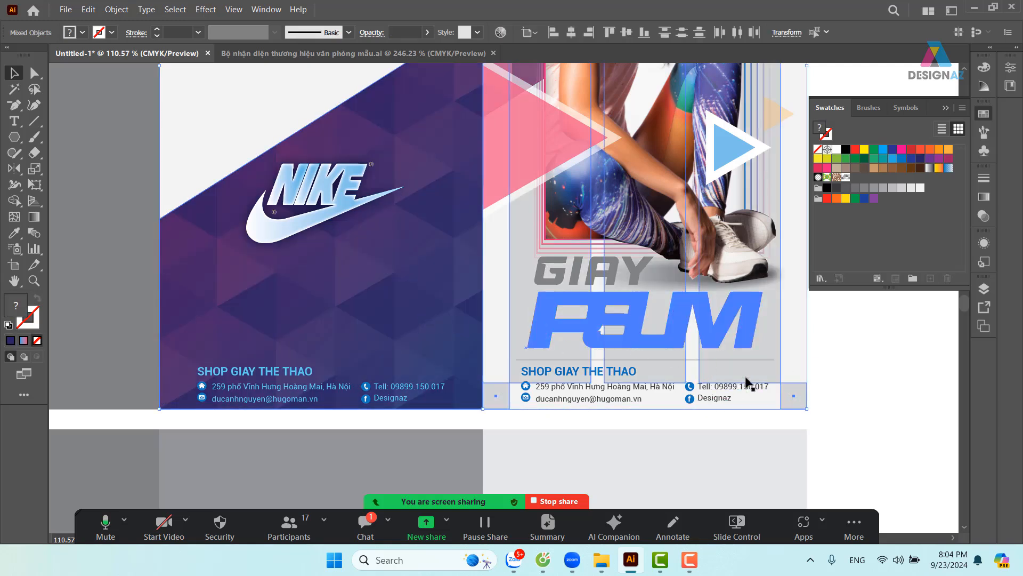
click(856, 388)
click(797, 401)
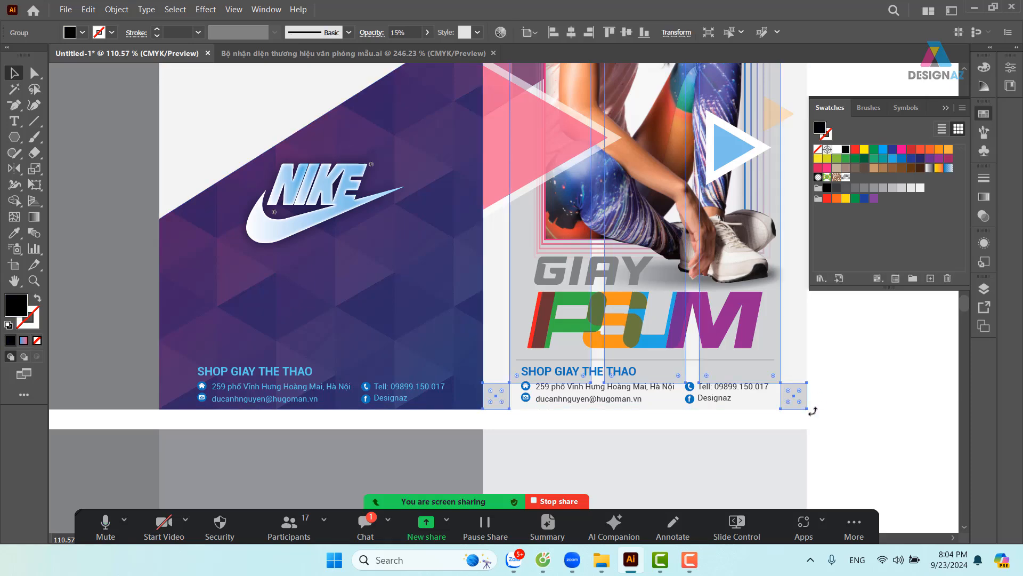
key(Delete)
Move the Nike logo lower on the middle panel and center it horizontally on the panel
drag(465, 306, 513, 359)
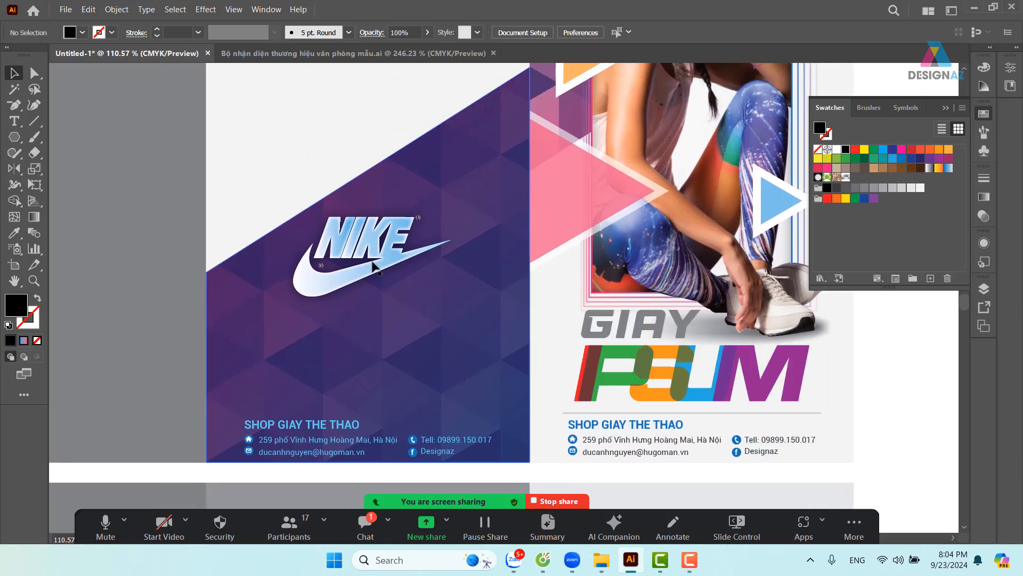
click(366, 259)
drag(367, 272, 369, 306)
shift+click(484, 275)
click(485, 275)
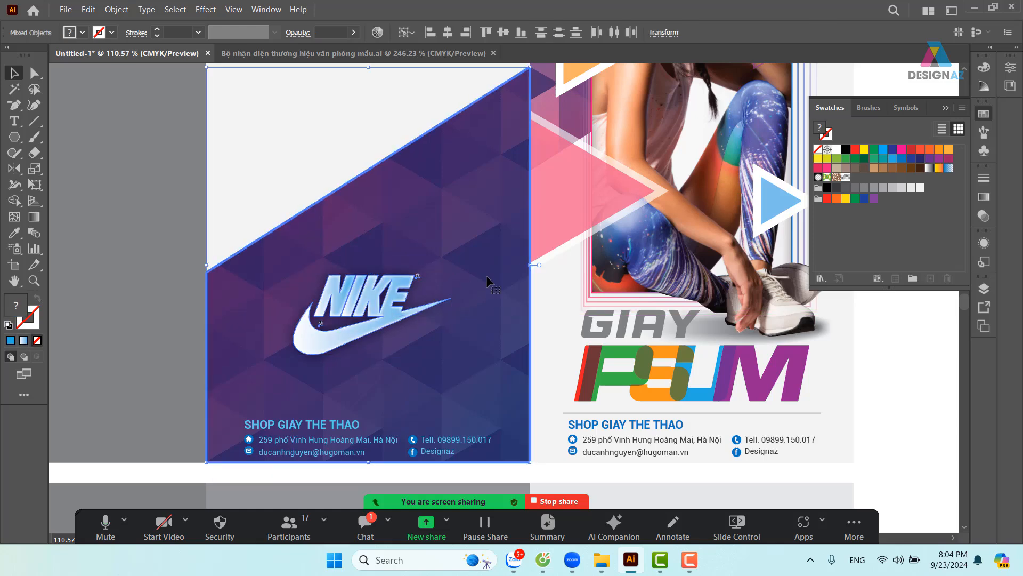
click(446, 35)
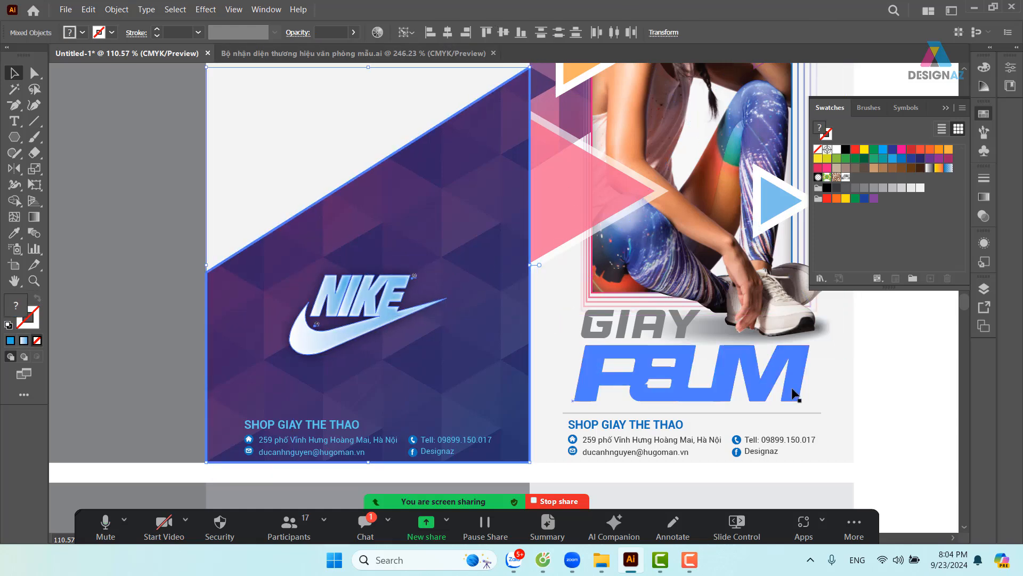
click(865, 393)
key(ctrl+minus)
key(ctrl+minus)
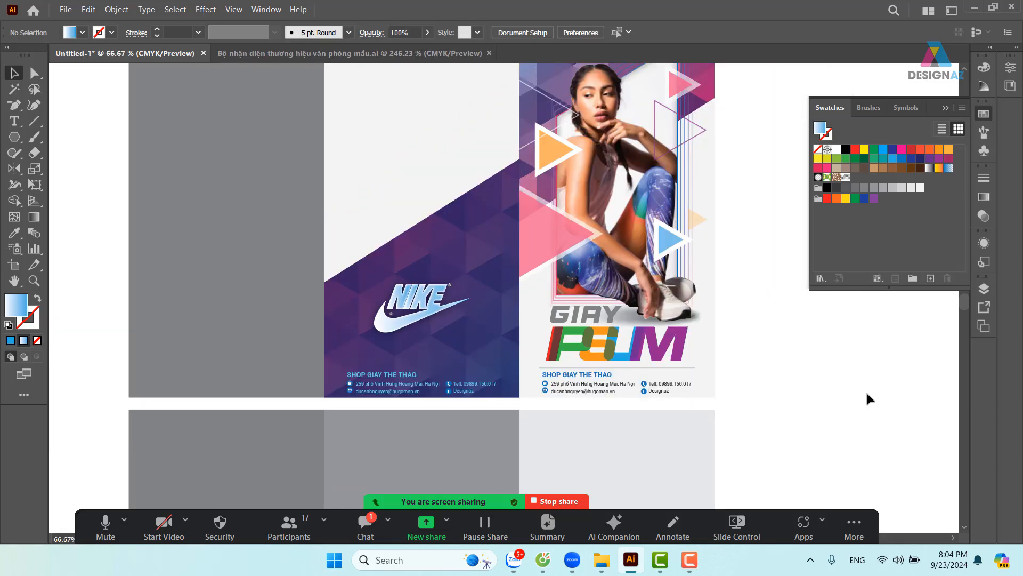
drag(325, 248, 309, 320)
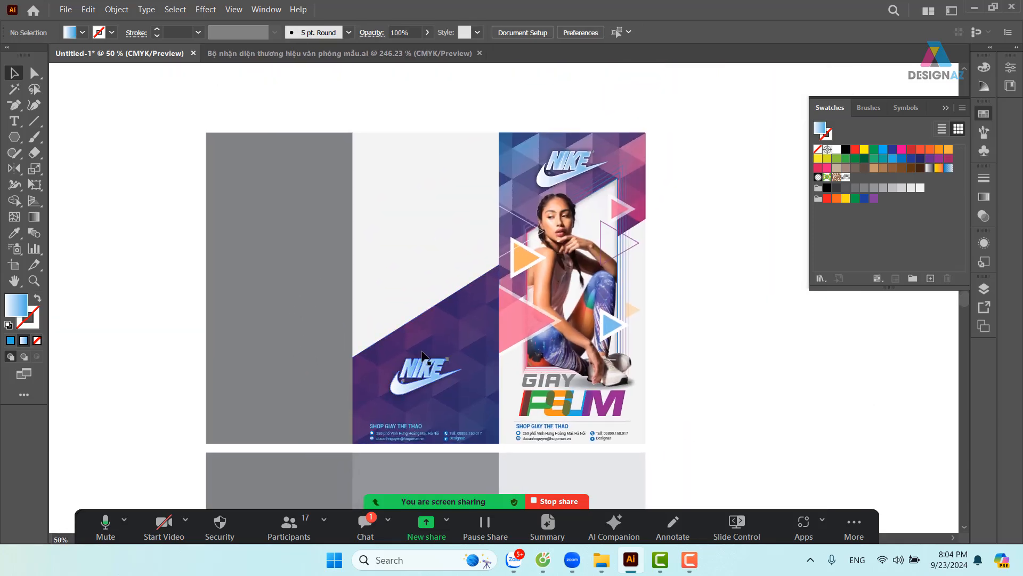
click(412, 154)
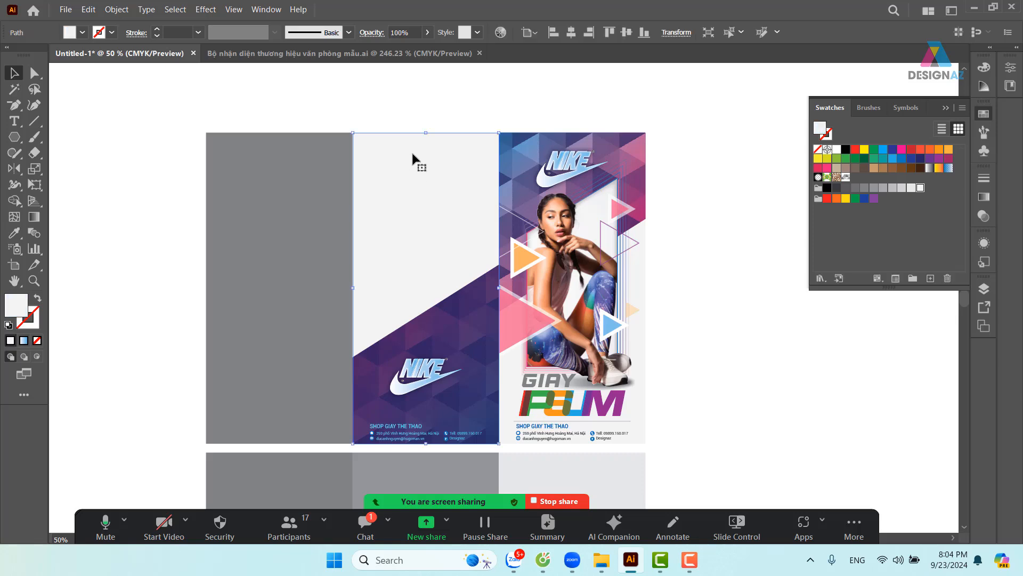
Switch to the Cốc Cốc browser, open Google in a new tab and search for "map"
click(542, 559)
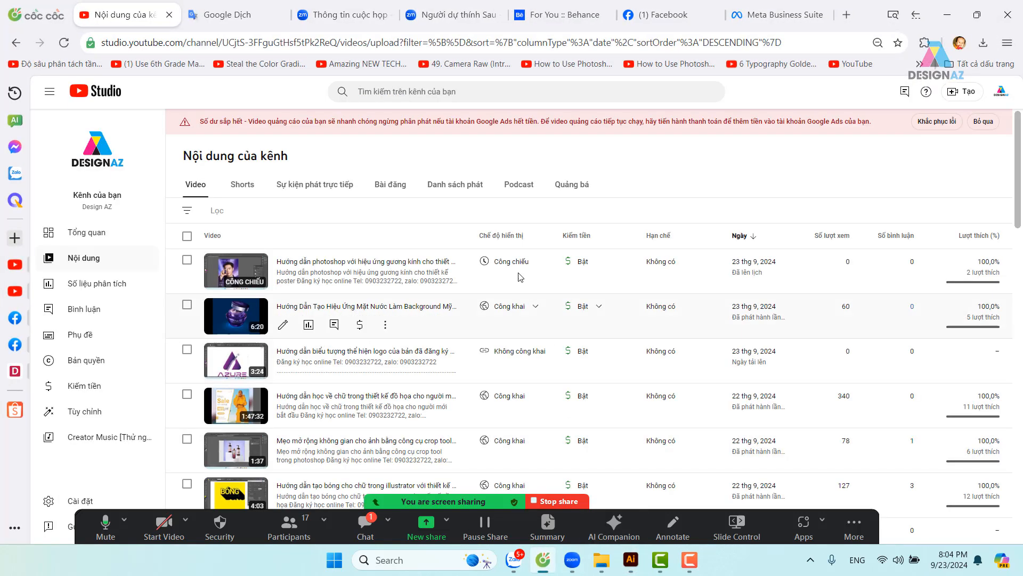
key(ctrl+t)
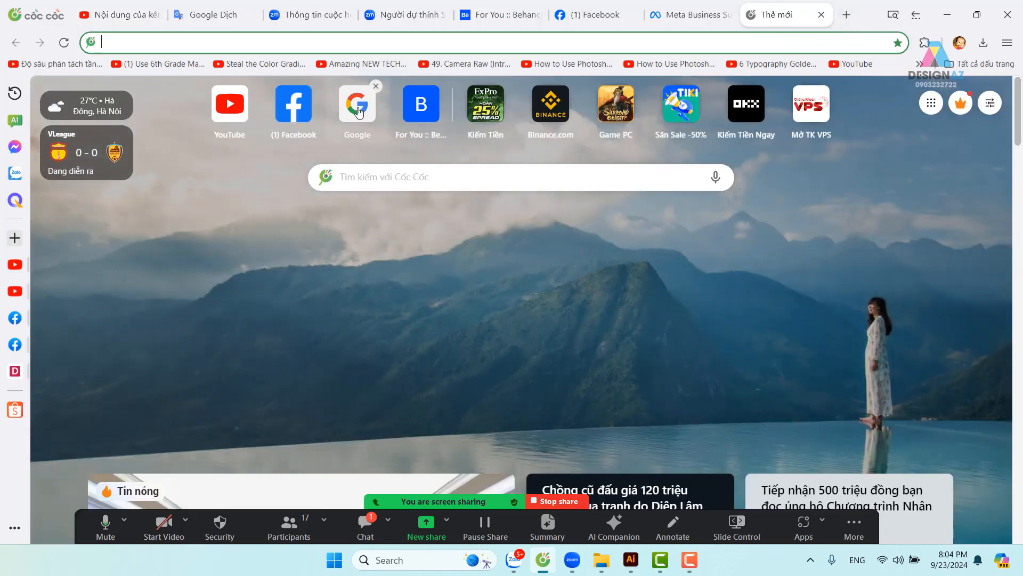
click(359, 111)
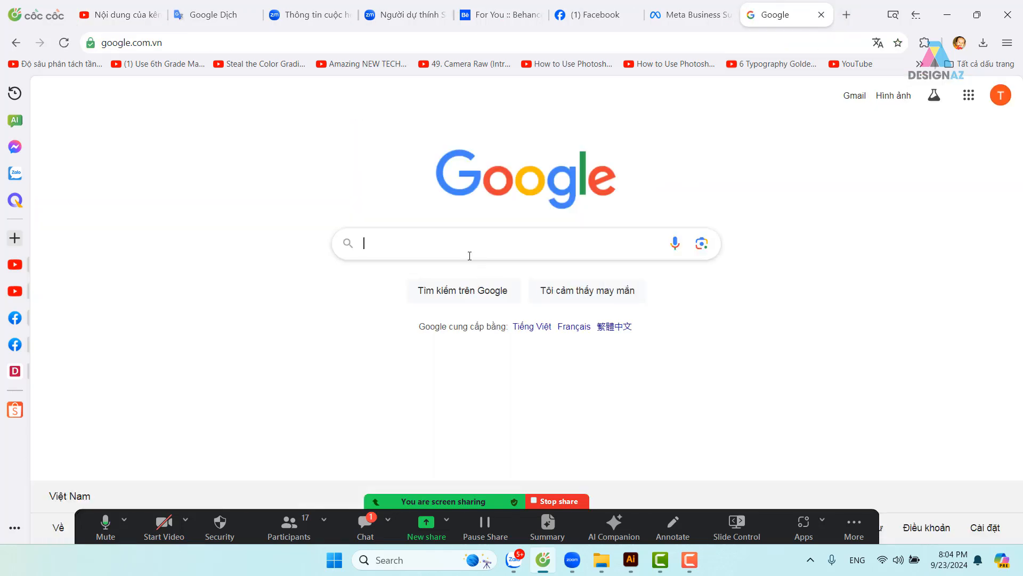
text(bsn)
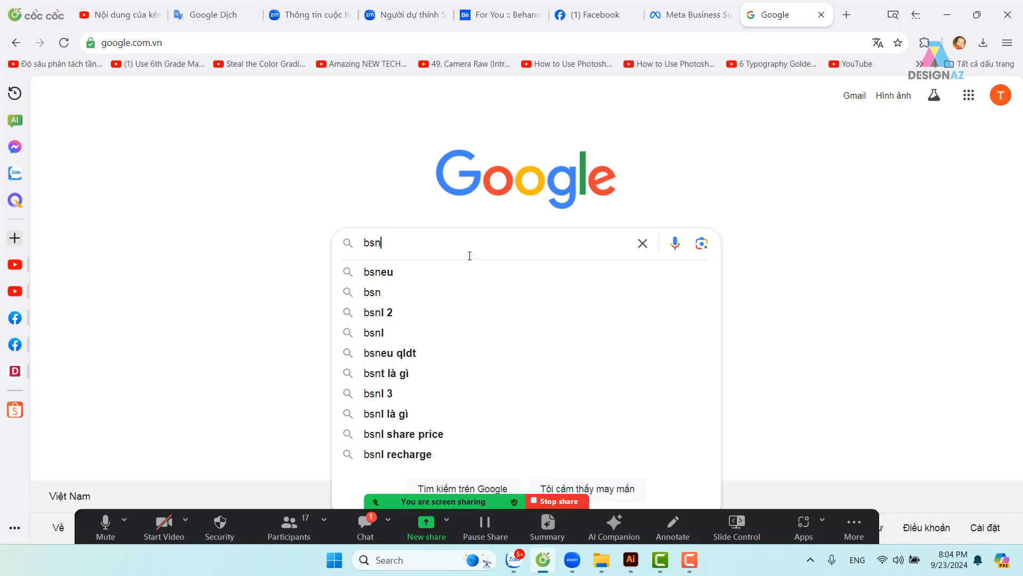
key(BackSpace)
key(BackSpace)
key(BackSpace)
text(ma)
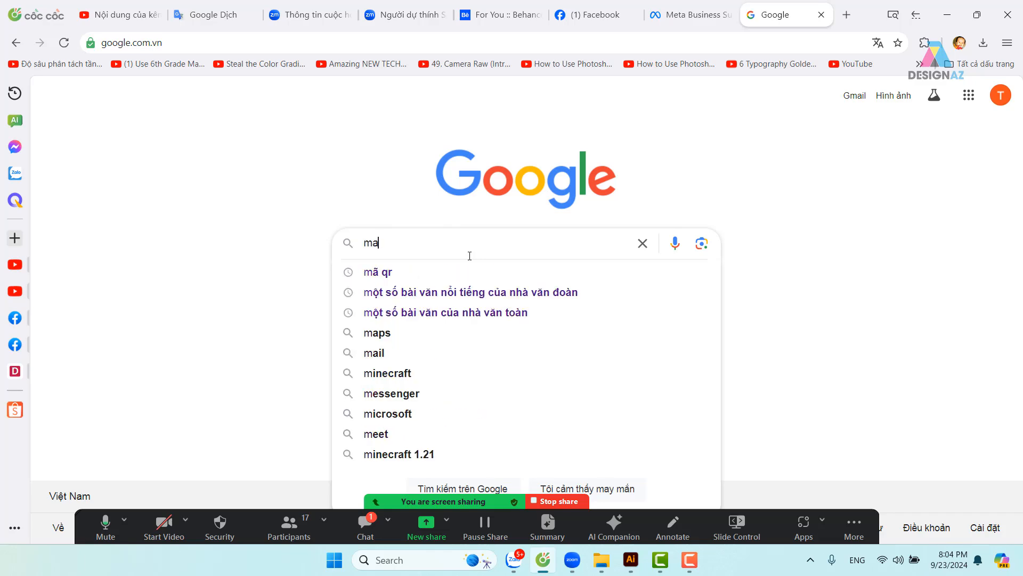
text(p)
key(Return)
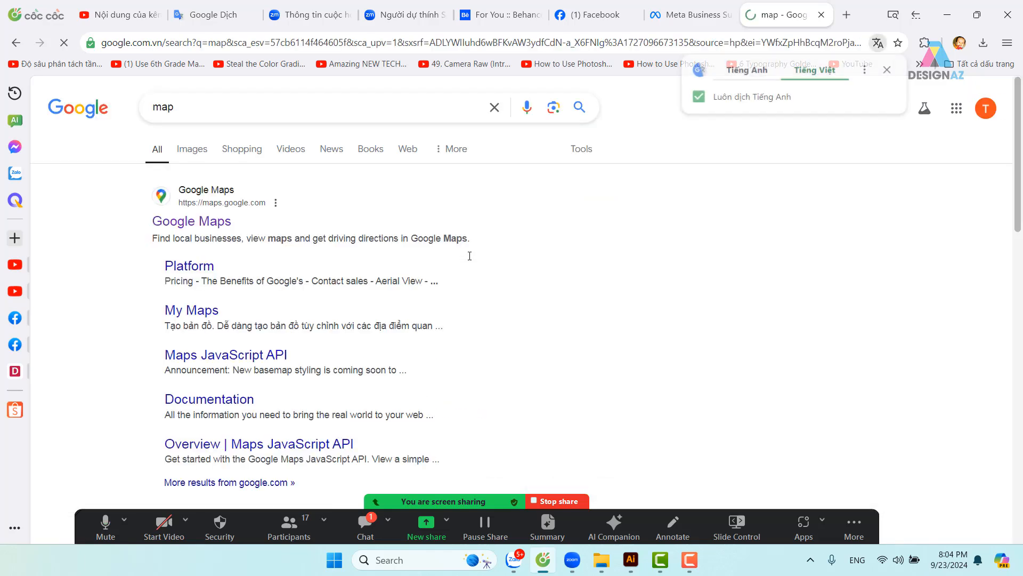
Browse the image results for "map" for a suitable map picture
click(213, 151)
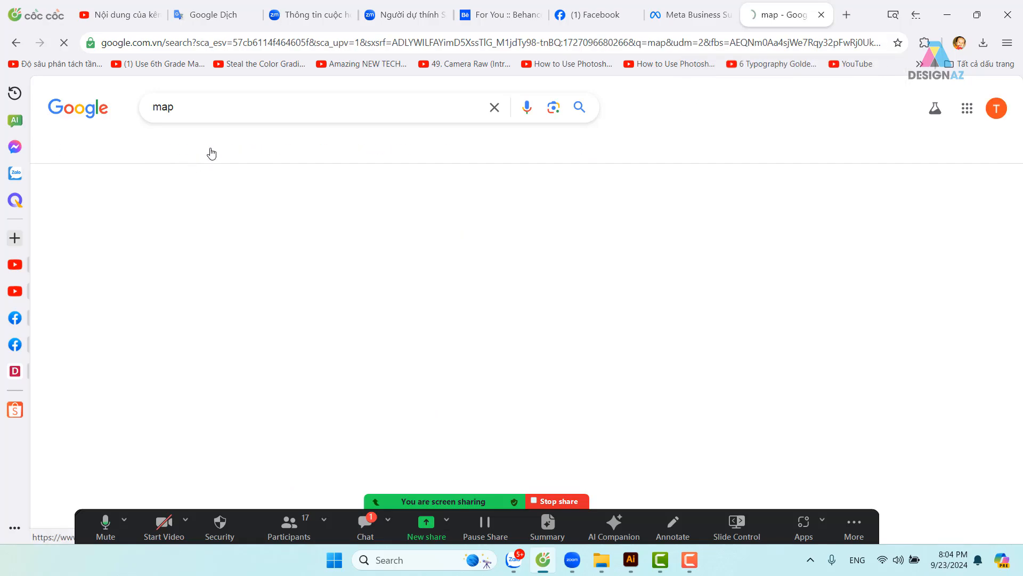
scroll(675, 298, down, 3)
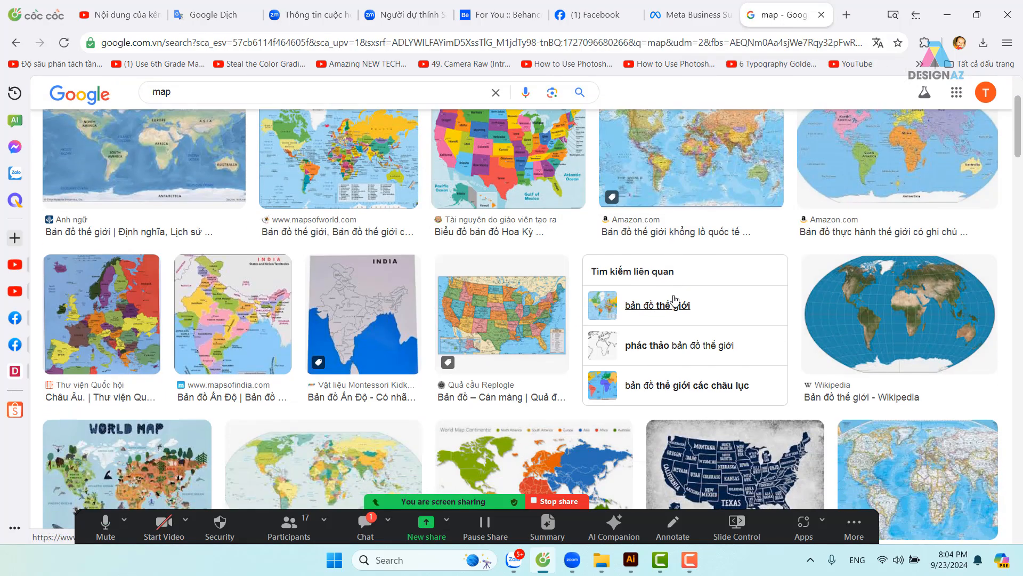
scroll(658, 333, down, 1)
scroll(656, 338, up, 4)
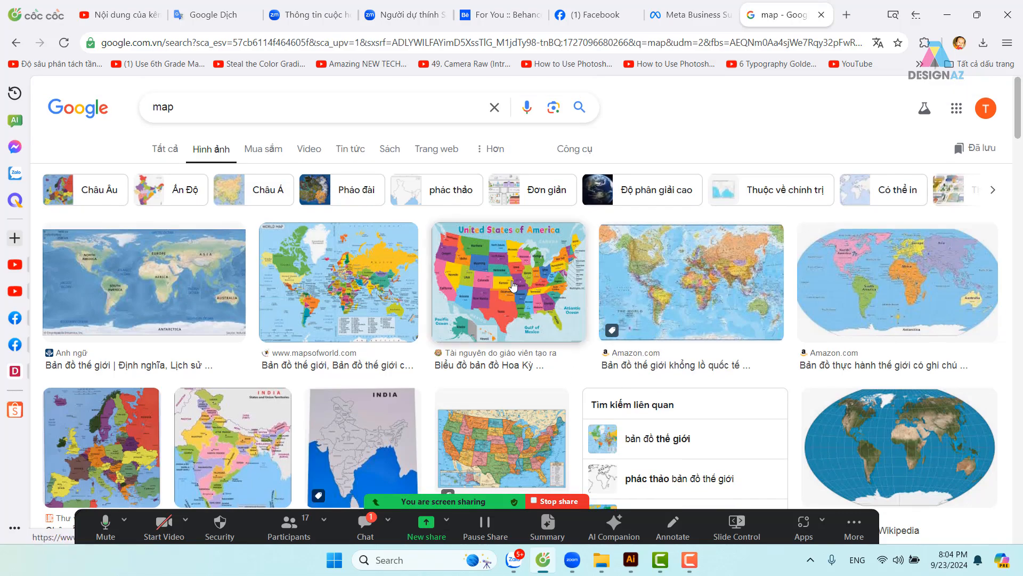
Find the coloured USA states and capitals map in the image results and copy the picture
scroll(453, 315, down, 10)
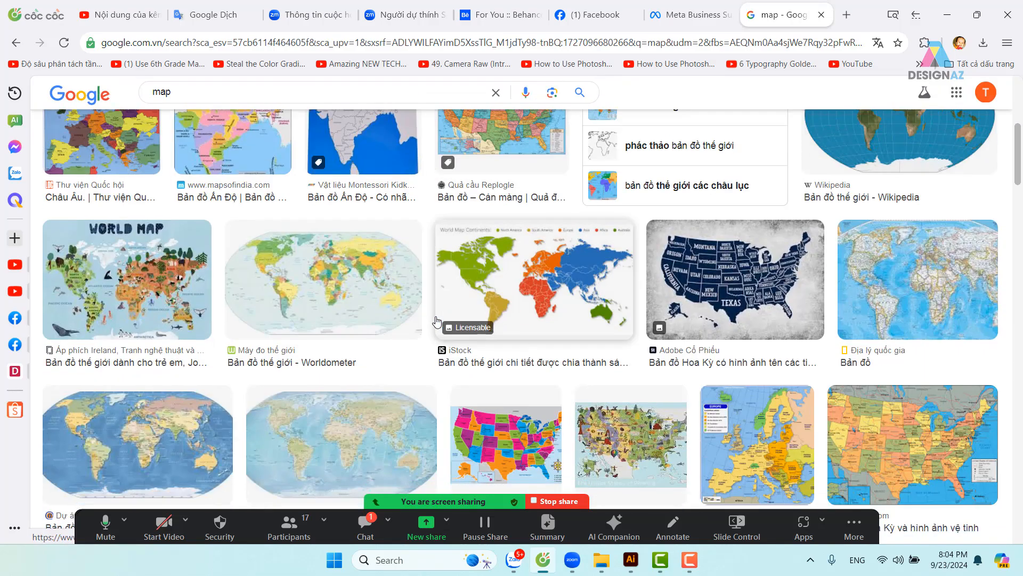
scroll(440, 323, down, 2)
scroll(549, 298, up, 3)
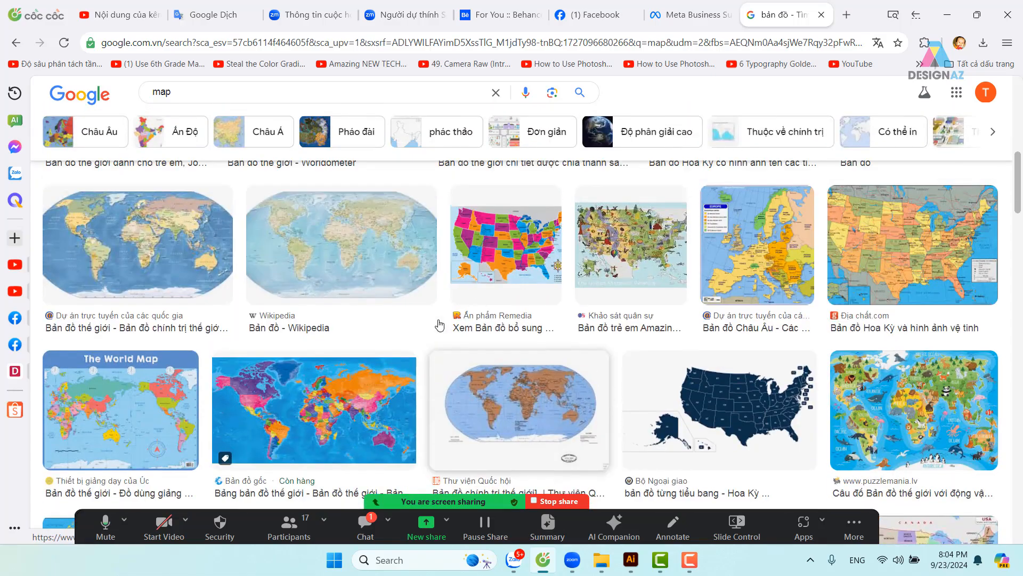
scroll(550, 301, down, 5)
scroll(550, 301, down, 3)
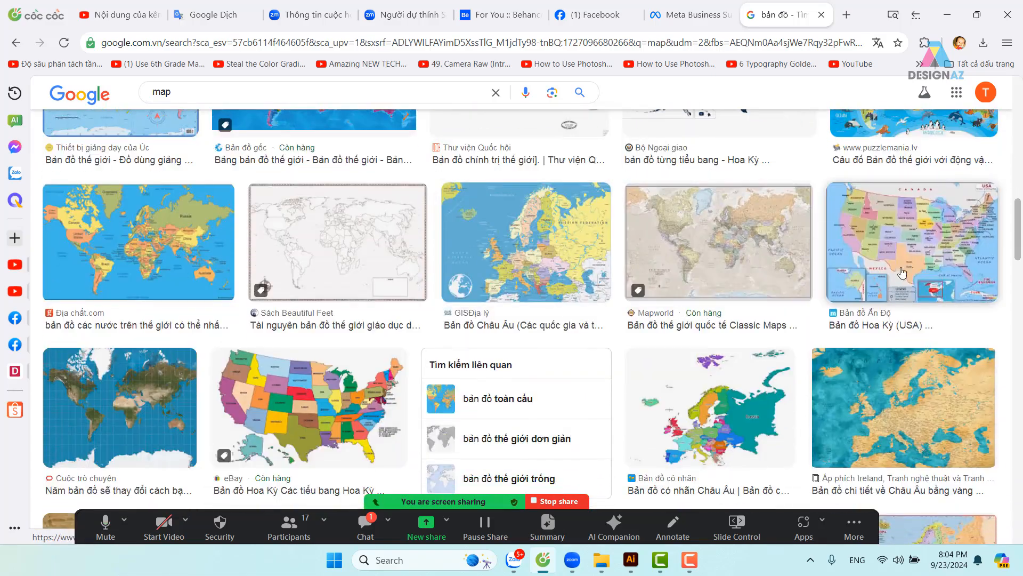
click(911, 237)
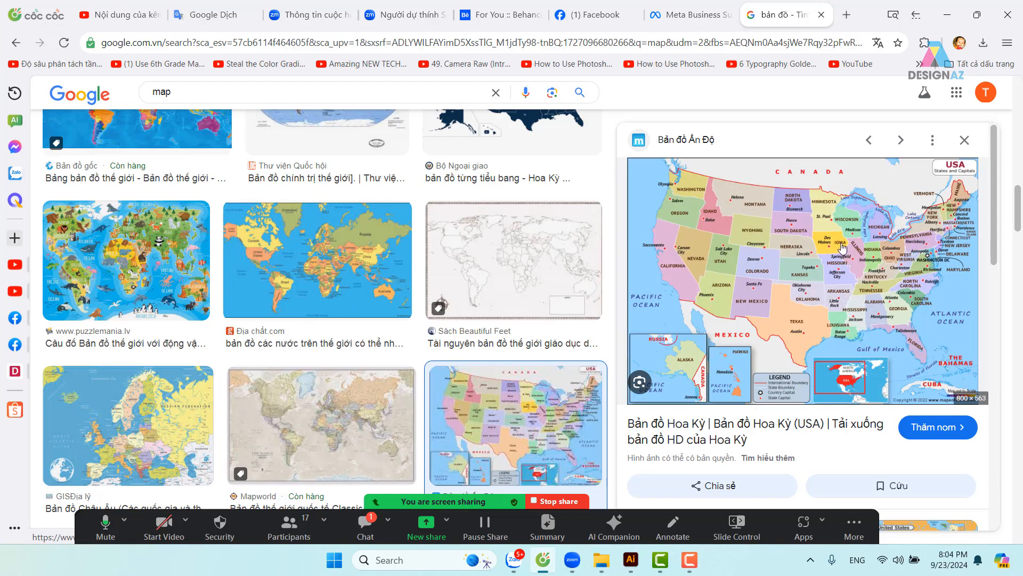
right_click(838, 240)
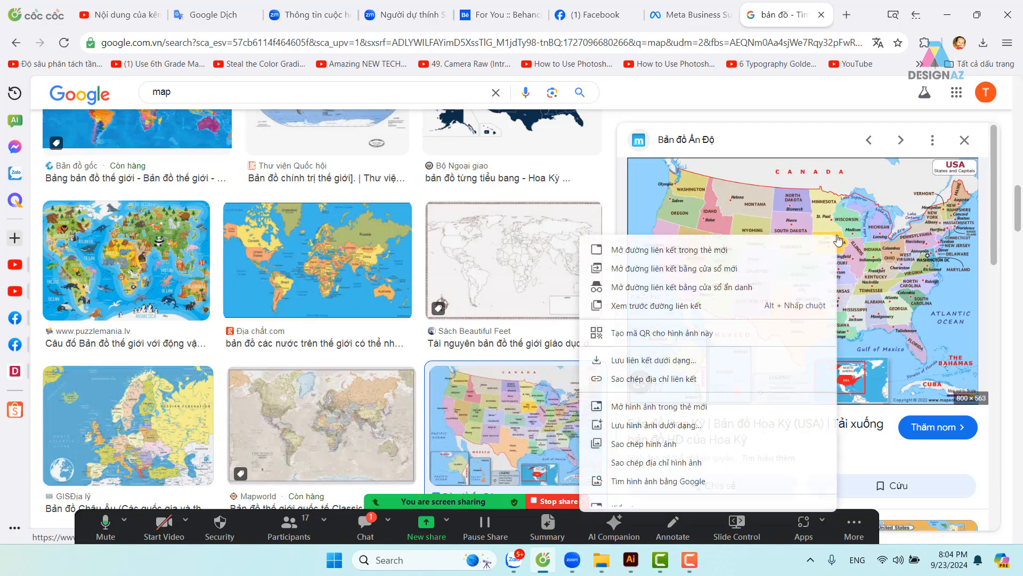
click(666, 451)
Switch to Illustrator, paste the USA map over the brochure's top row and send it to the back
click(630, 559)
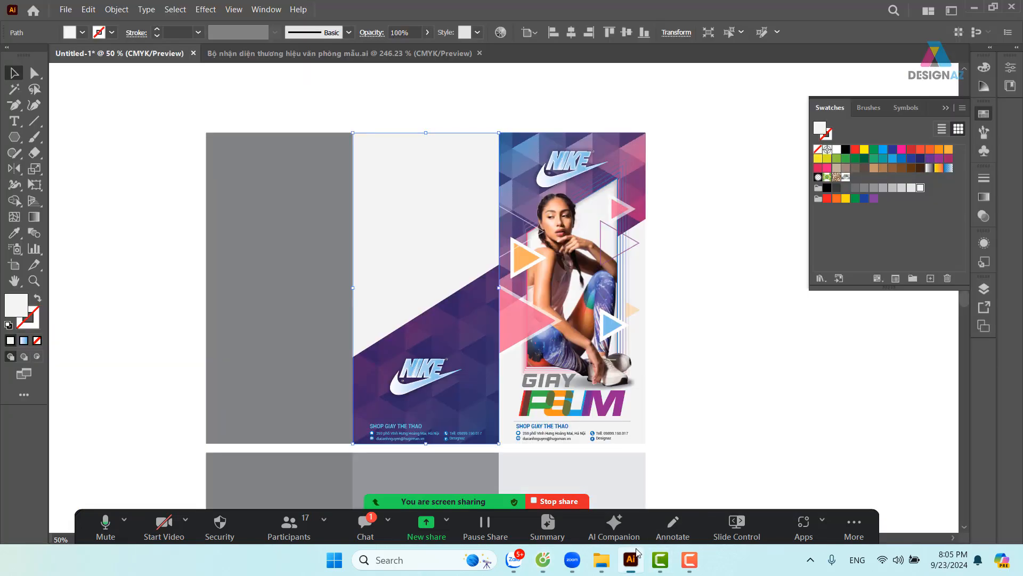
drag(589, 276, 516, 293)
click(724, 309)
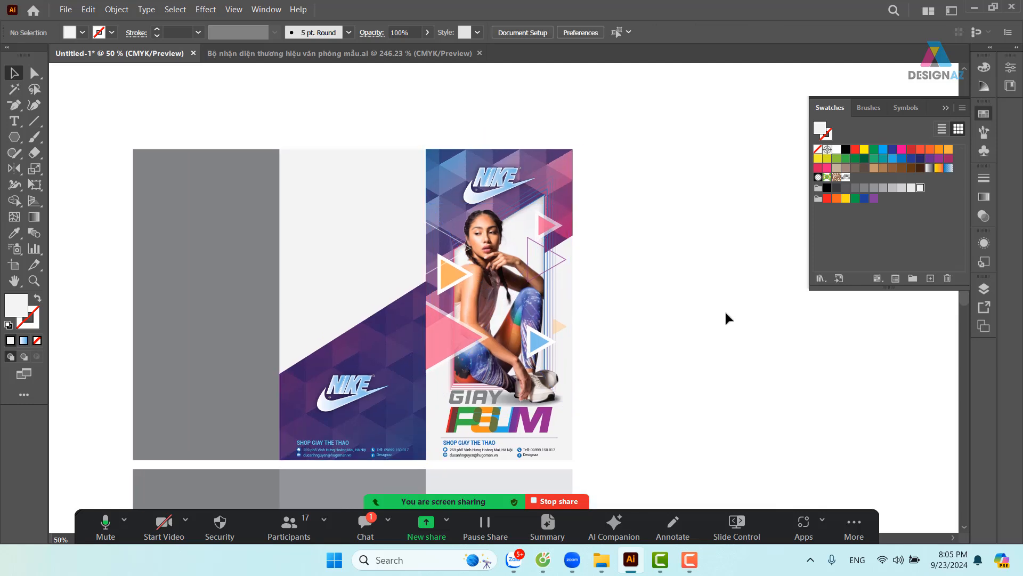
key(ctrl+v)
drag(617, 319, 537, 308)
drag(386, 266, 464, 255)
click(331, 235)
key(ctrl+shift+bracketleft)
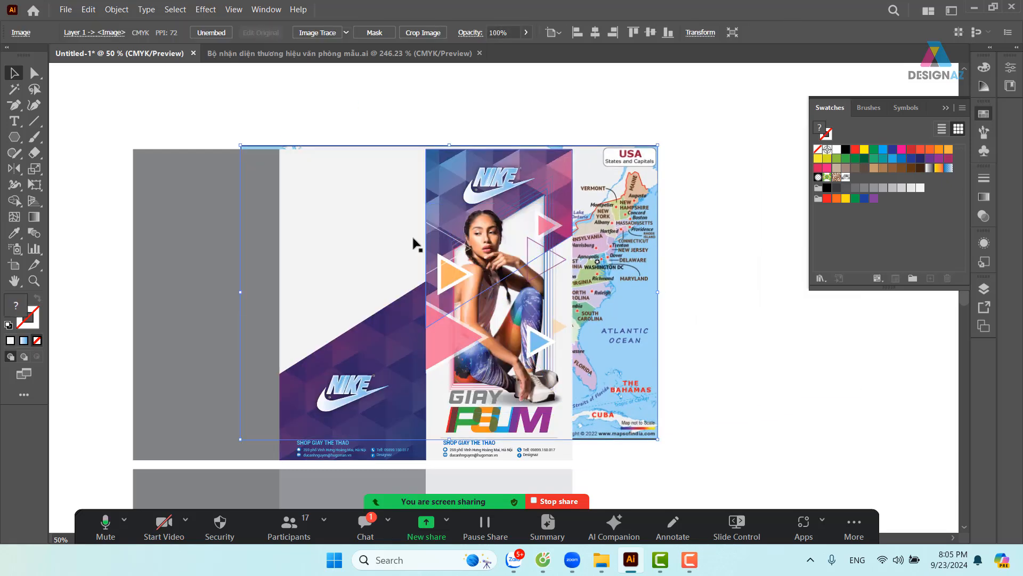
Clip the USA map to the middle panel's light background rectangle with a clipping mask
shift+click(352, 213)
right_click(362, 207)
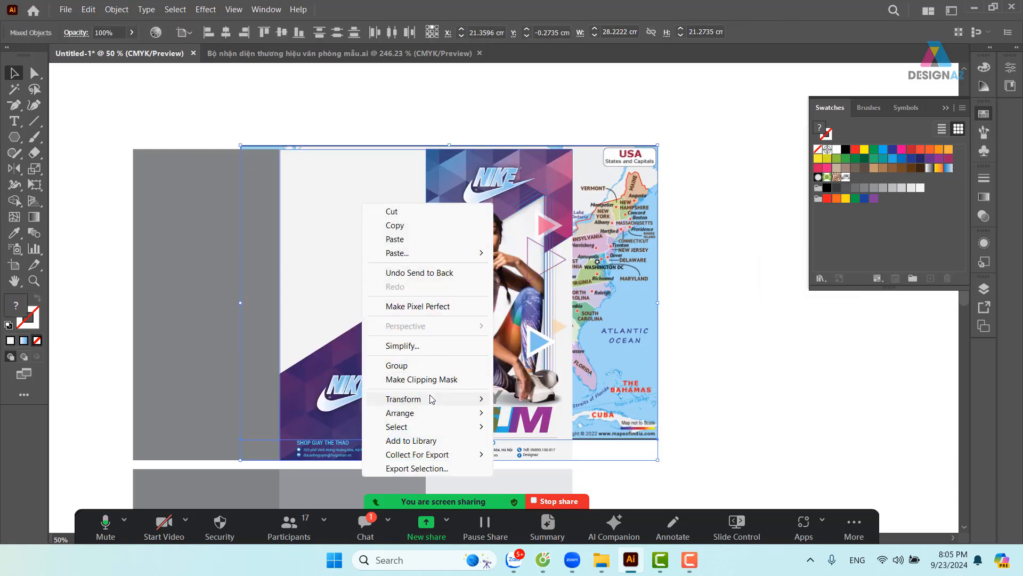
click(421, 379)
click(666, 346)
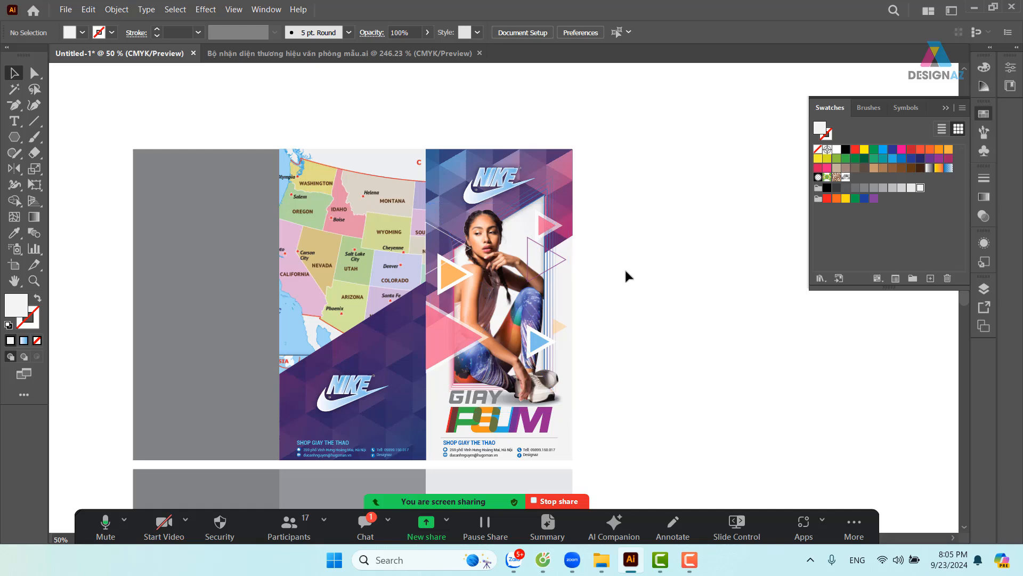
Copy the poster's large pink triangle to the middle panel, shrink it and place it at the panel's left edge on the diagonal
drag(466, 341, 347, 347)
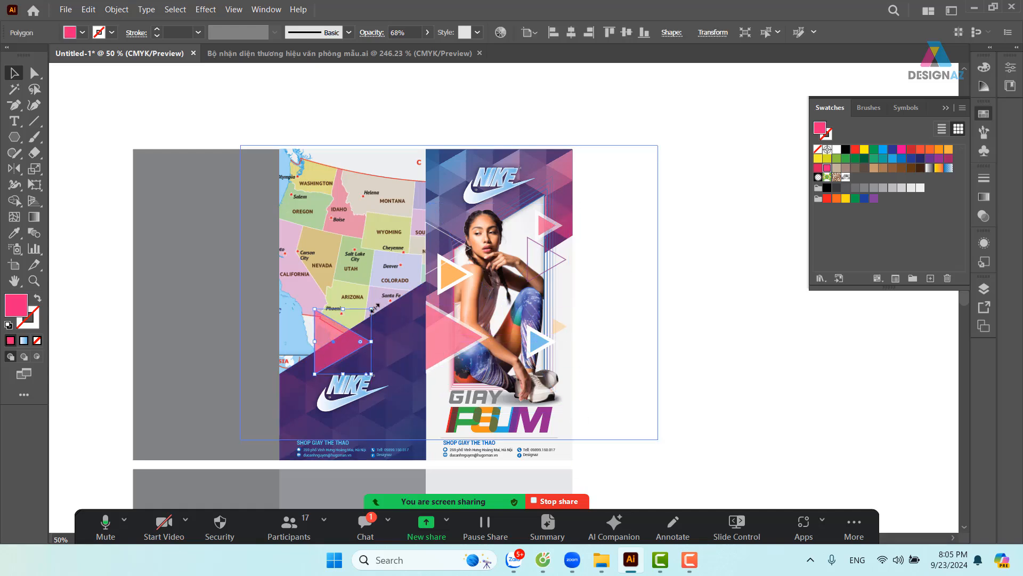
drag(371, 309, 349, 322)
drag(329, 357, 294, 364)
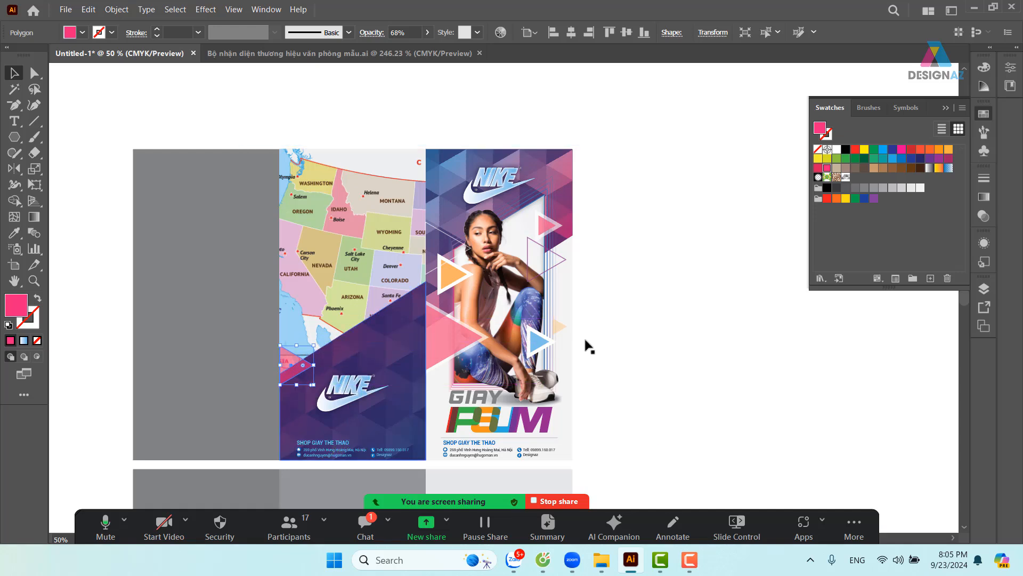
Copy the poster's translucent orange and blue triangles onto the middle panel along the diagonal edge between map and pattern
click(624, 322)
drag(546, 230, 385, 335)
drag(539, 346, 341, 324)
click(684, 370)
drag(685, 371, 657, 275)
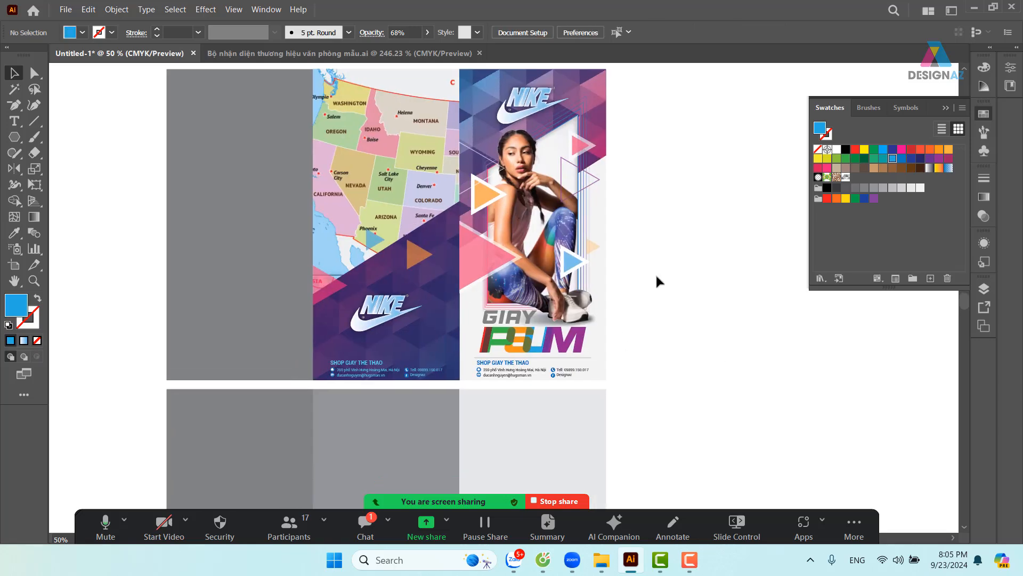
Save the document as "thietke togap giay" in Adobe Illustrator format in the "day hoc ai" folder on drive E
key(ctrl+s)
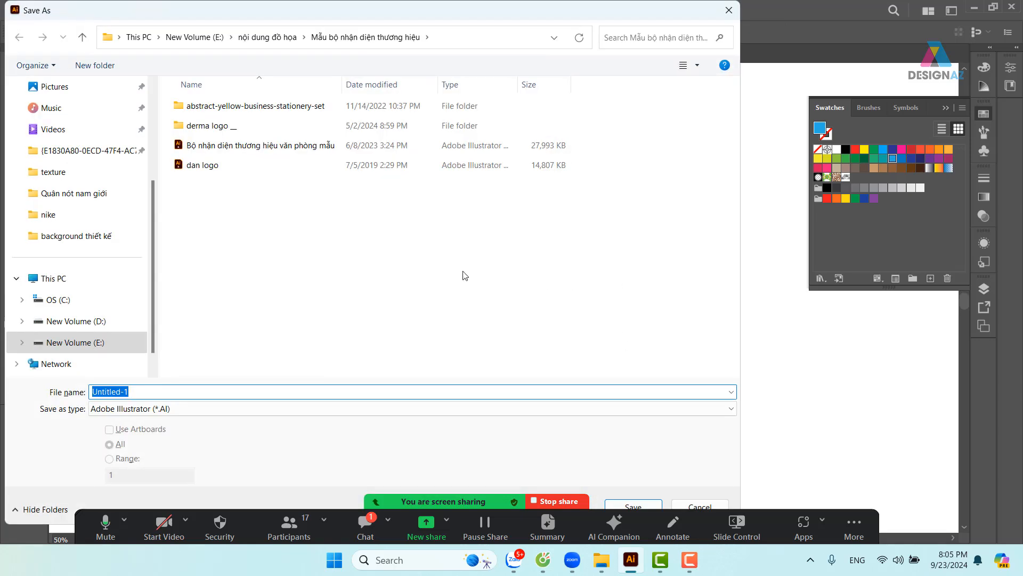
click(737, 12)
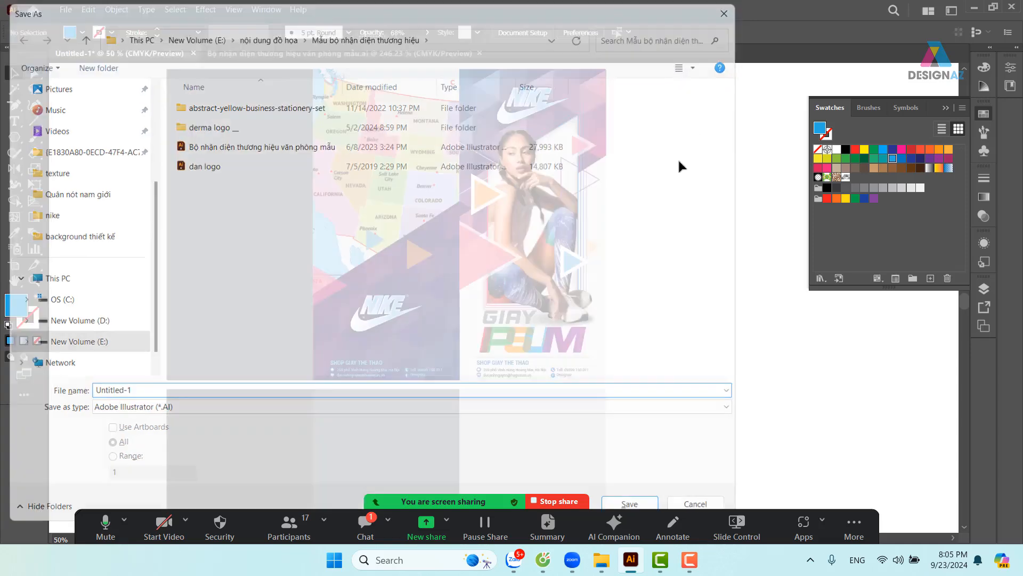
key(ctrl+s)
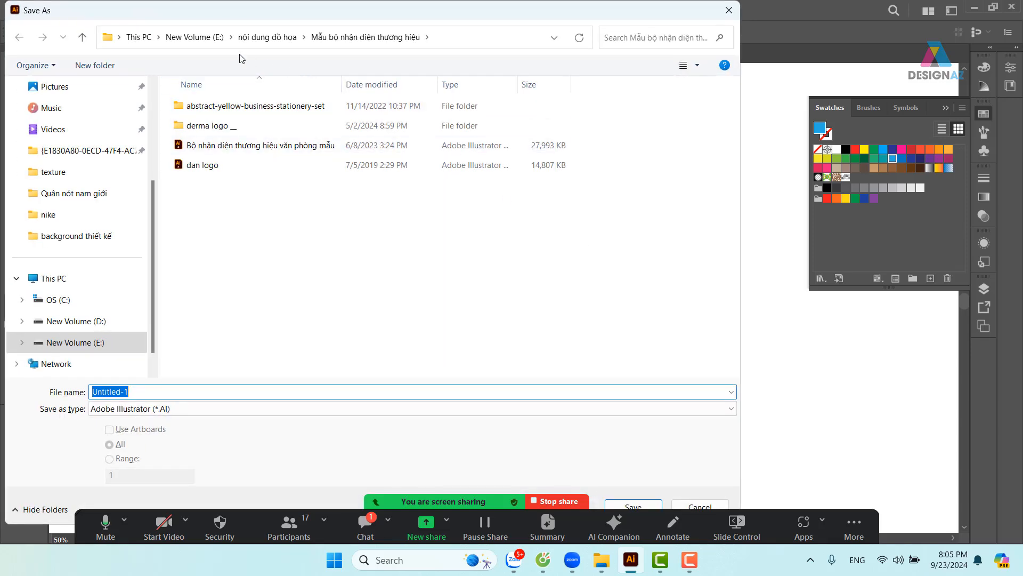
click(257, 39)
click(197, 37)
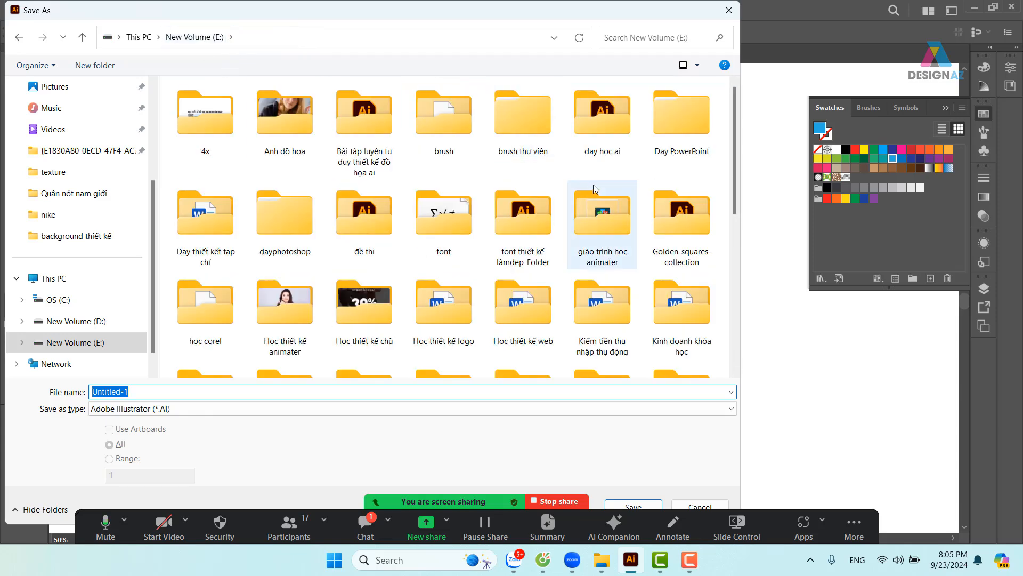
double_click(613, 123)
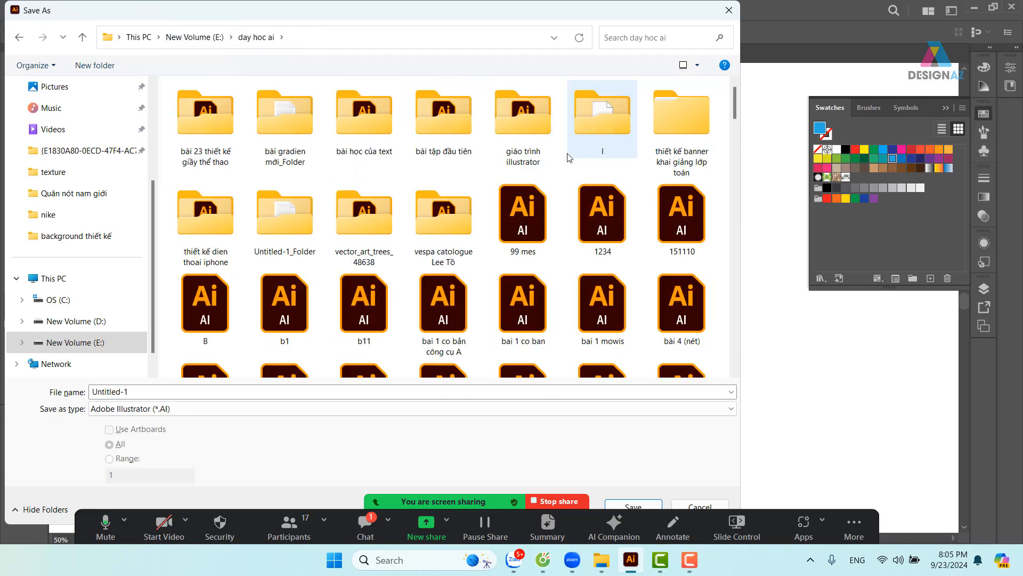
click(183, 392)
text(thi)
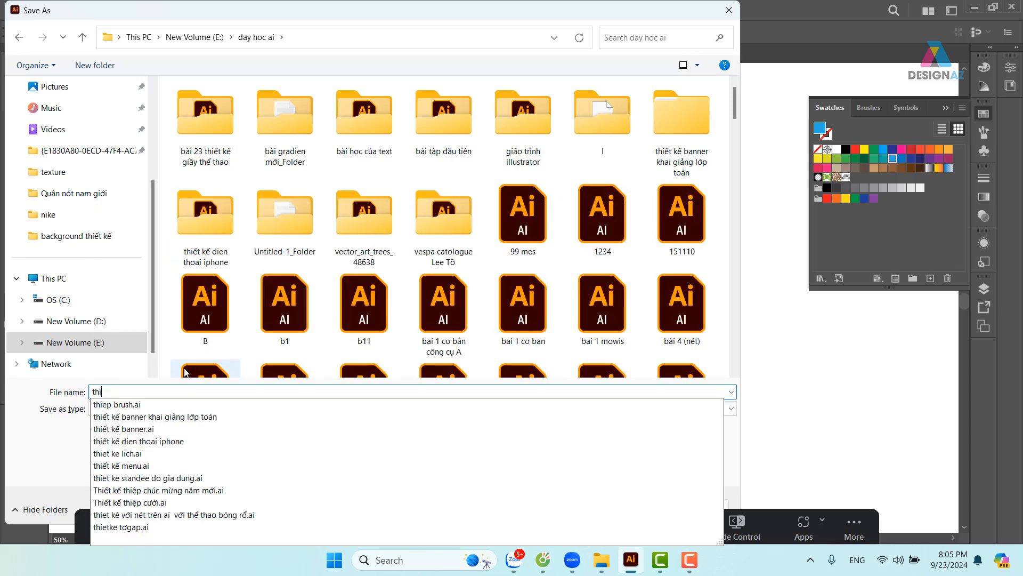
text(etk)
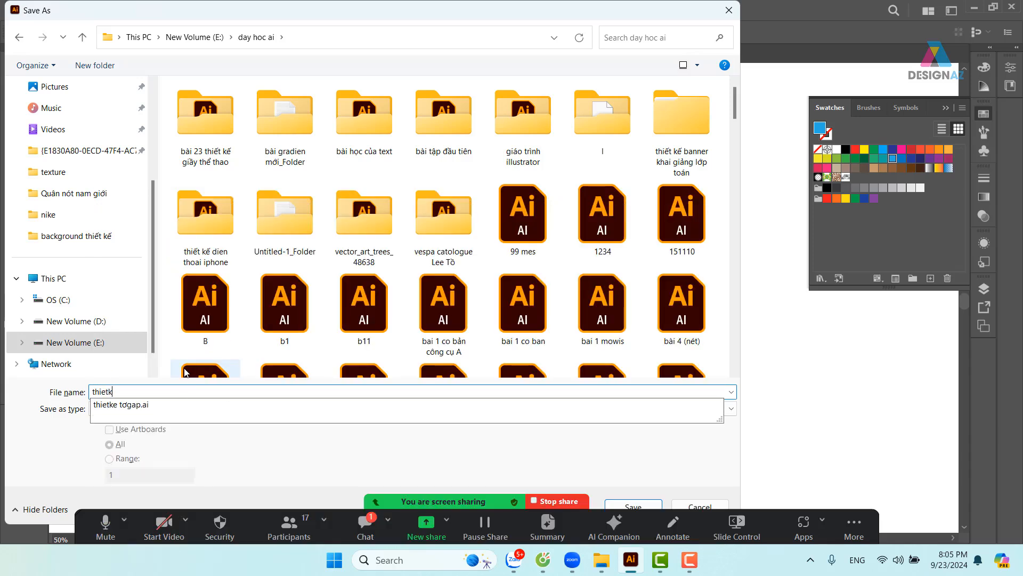
text(e togap giay)
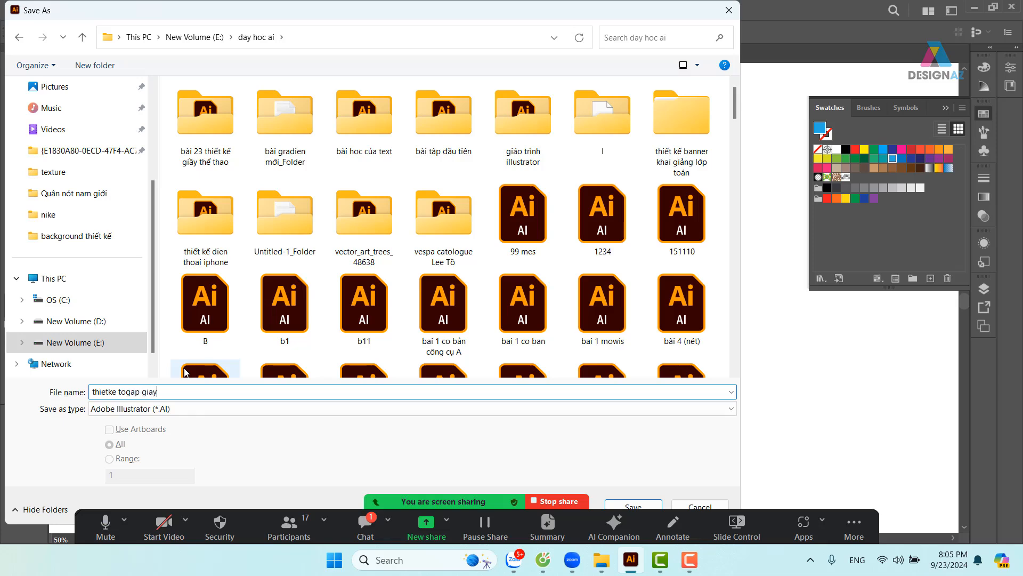
key(Return)
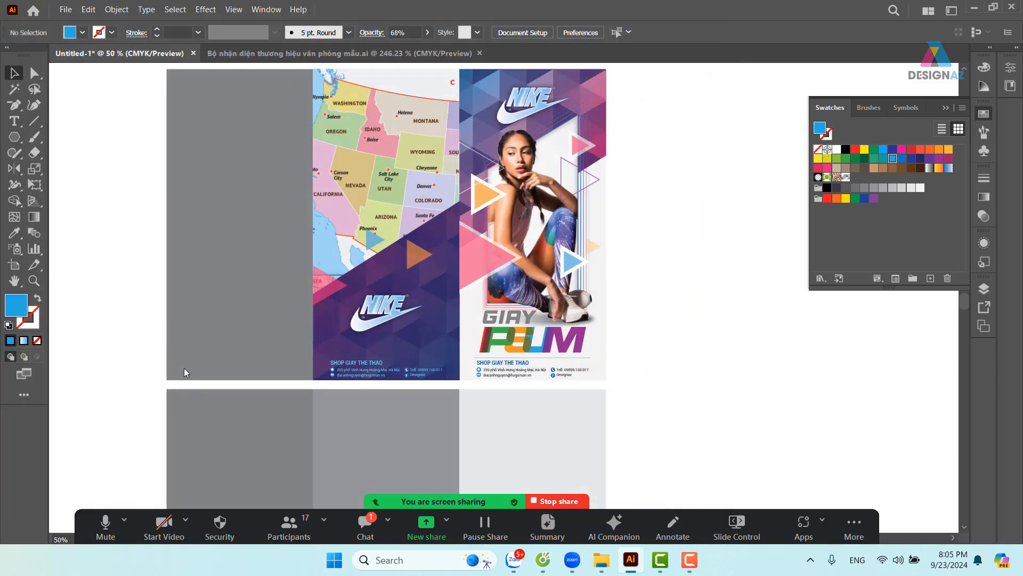
Fill the bottom row's left panel with the poster's light grey background colour using the Eyedropper
click(569, 464)
drag(642, 347, 655, 277)
double_click(291, 411)
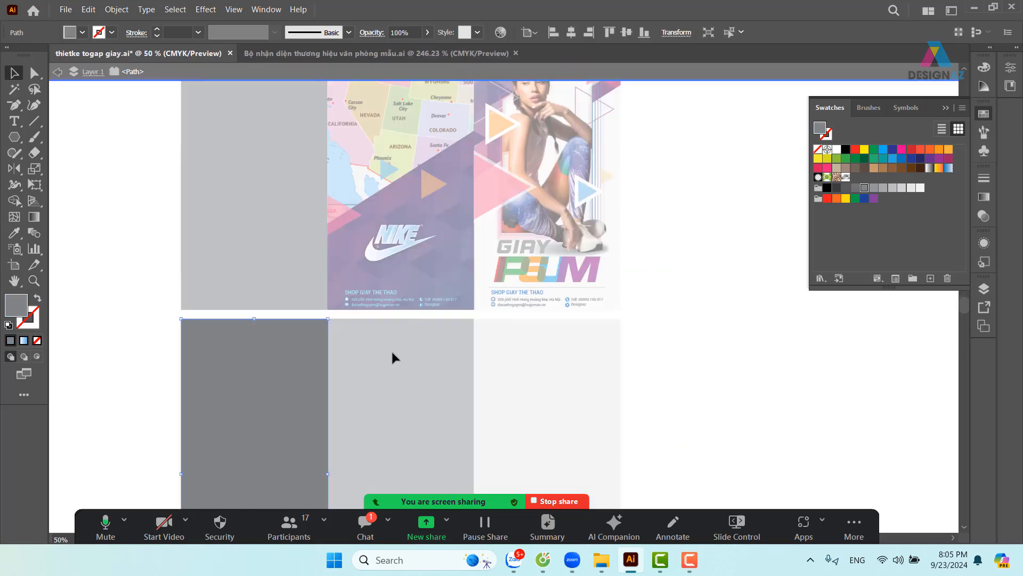
double_click(689, 339)
scroll(560, 389, down, 1)
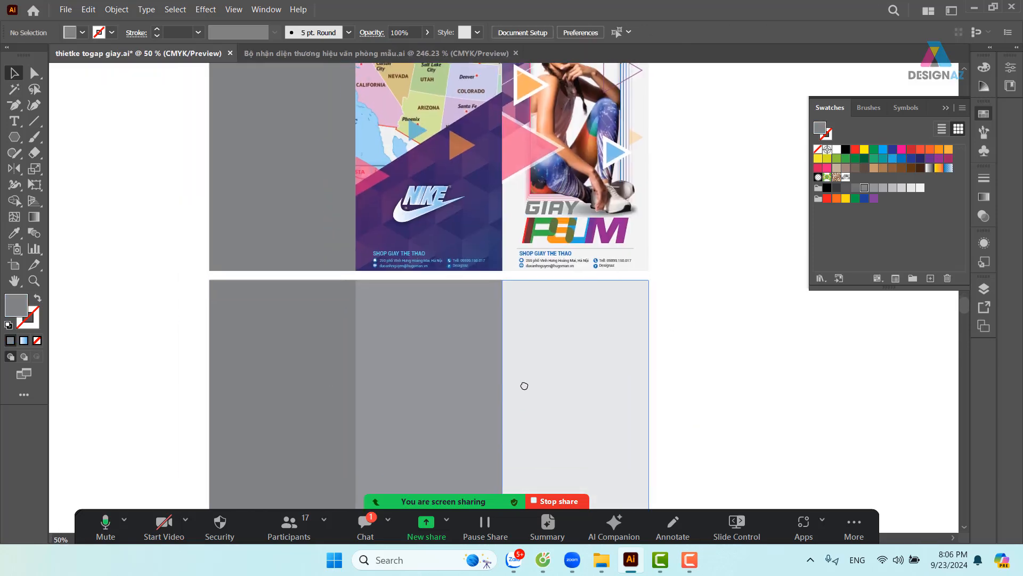
click(341, 376)
key(i)
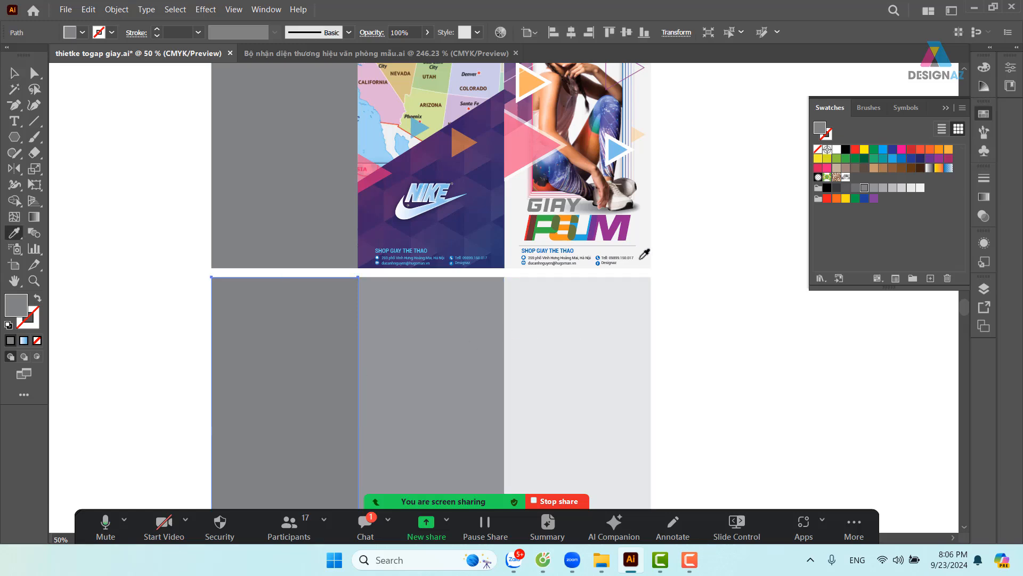
click(651, 227)
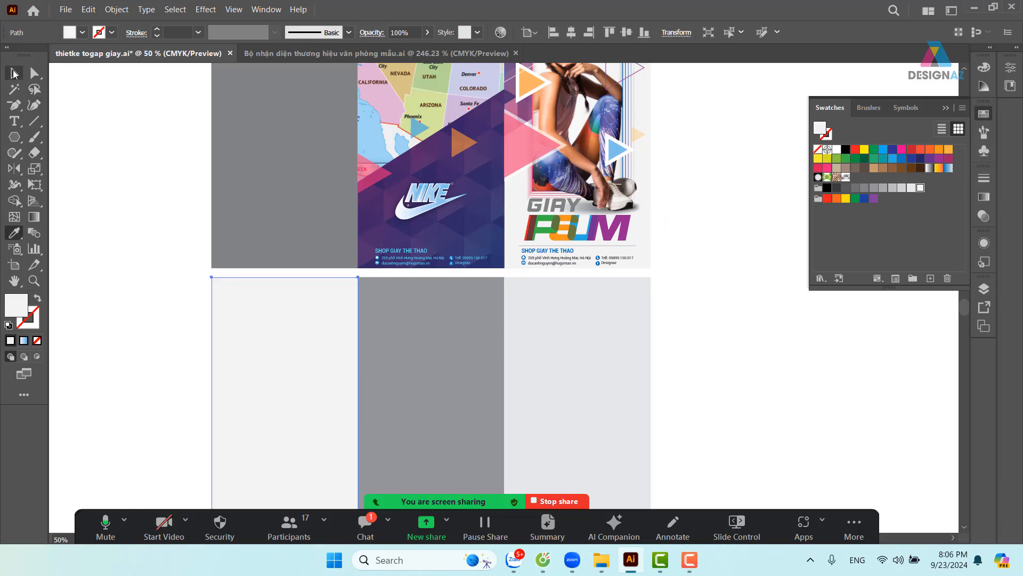
Duplicate the poster's slanted navy shape with its triangle pattern and place the copy beside the bottom row's left panel
drag(486, 242, 417, 399)
click(472, 273)
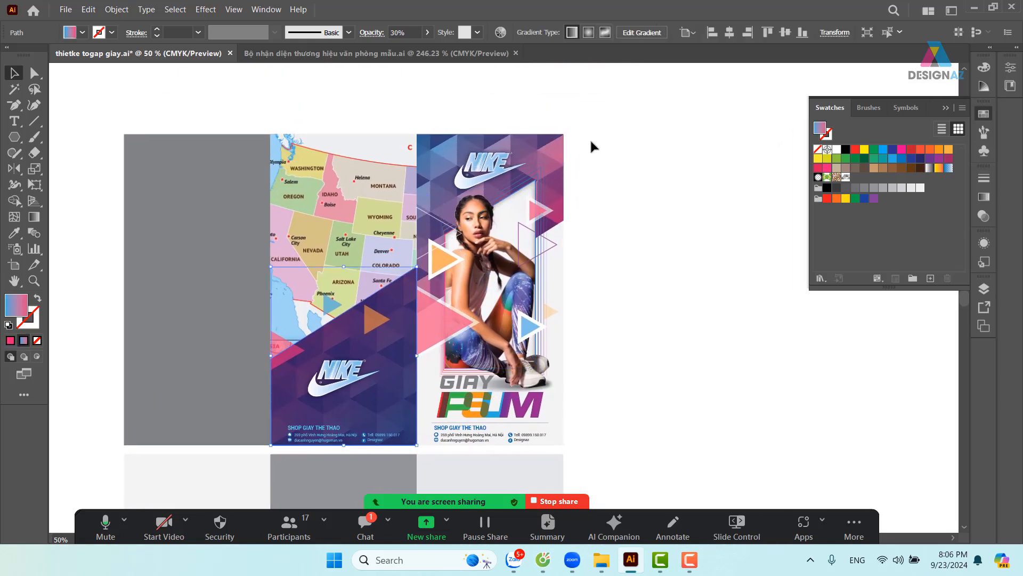
drag(555, 168, 565, 165)
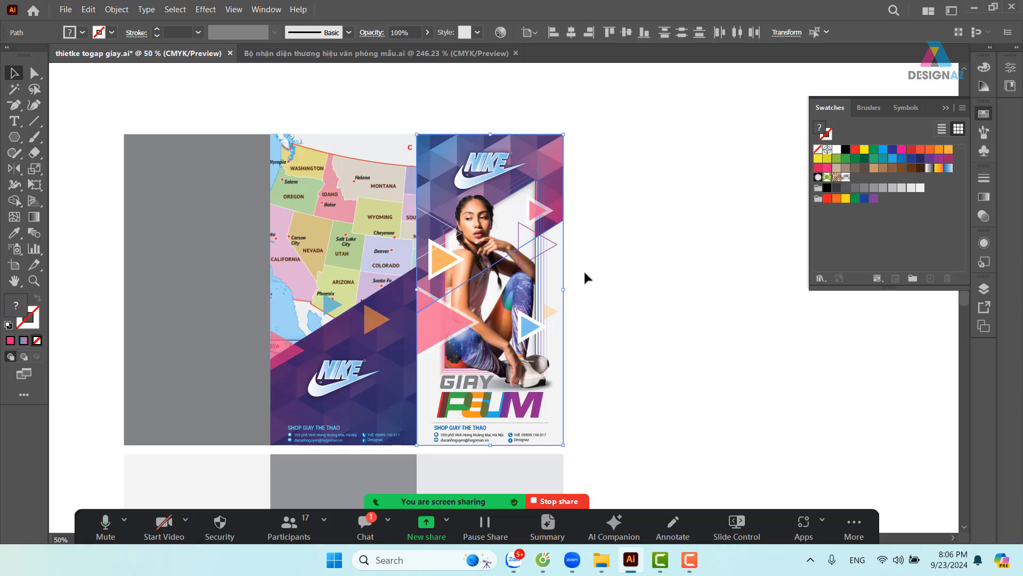
drag(544, 180, 728, 364)
scroll(666, 266, down, 5)
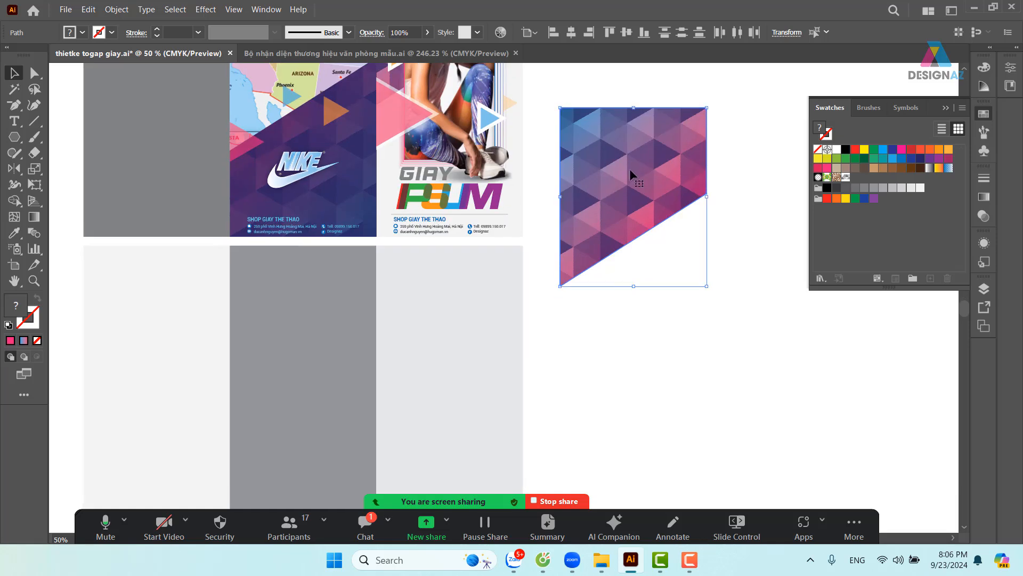
drag(629, 169, 151, 283)
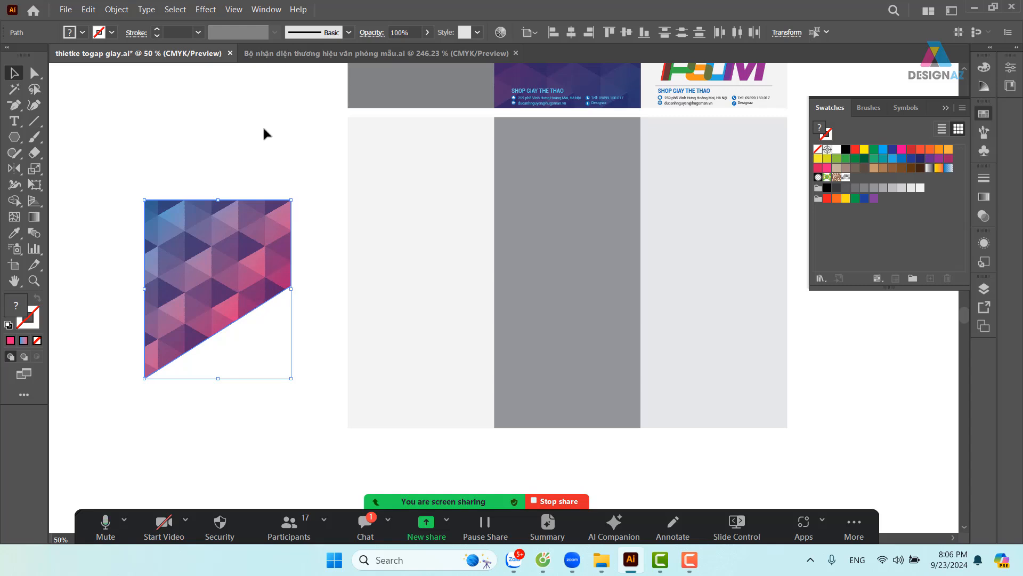
Separate the triangle pattern from the copied navy shape and align the navy shape to the top of the bottom row's left panel
drag(245, 258, 232, 349)
click(241, 200)
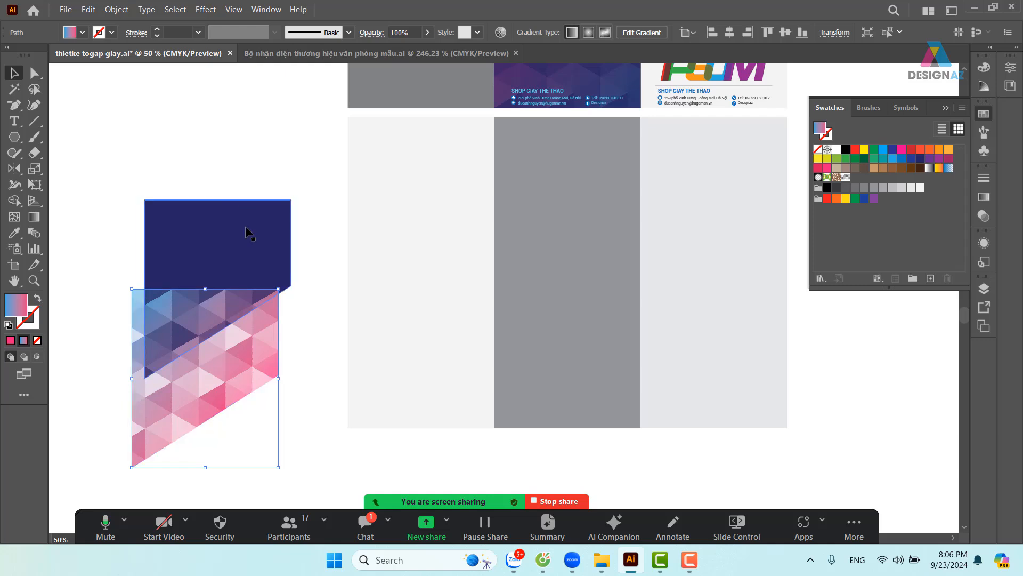
drag(247, 231, 430, 205)
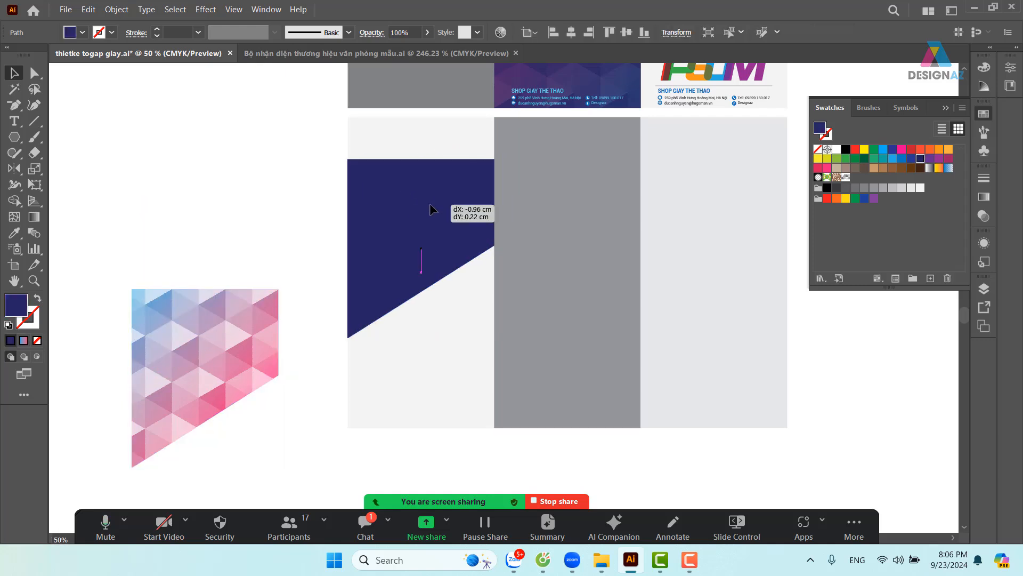
shift+click(462, 136)
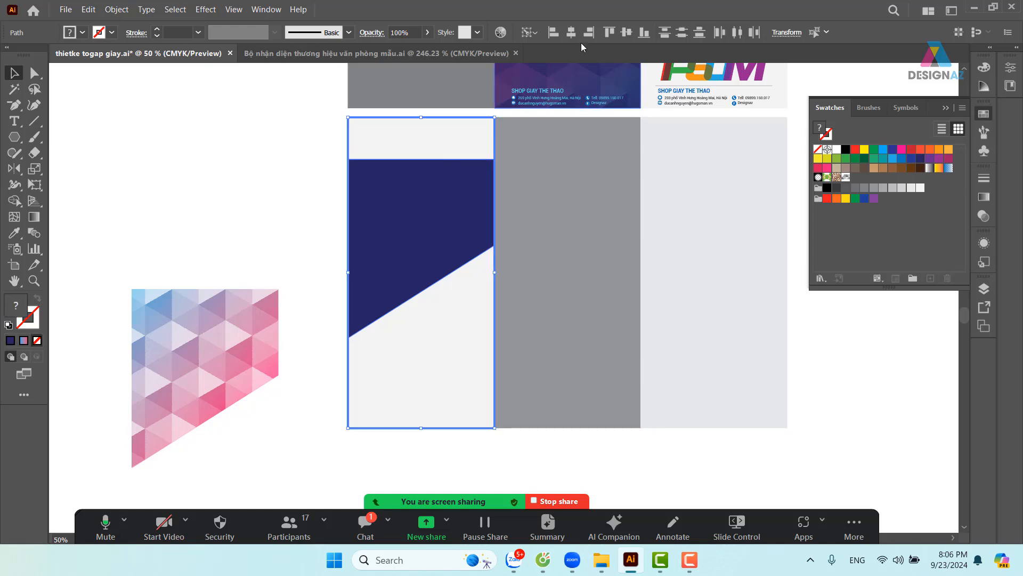
click(627, 33)
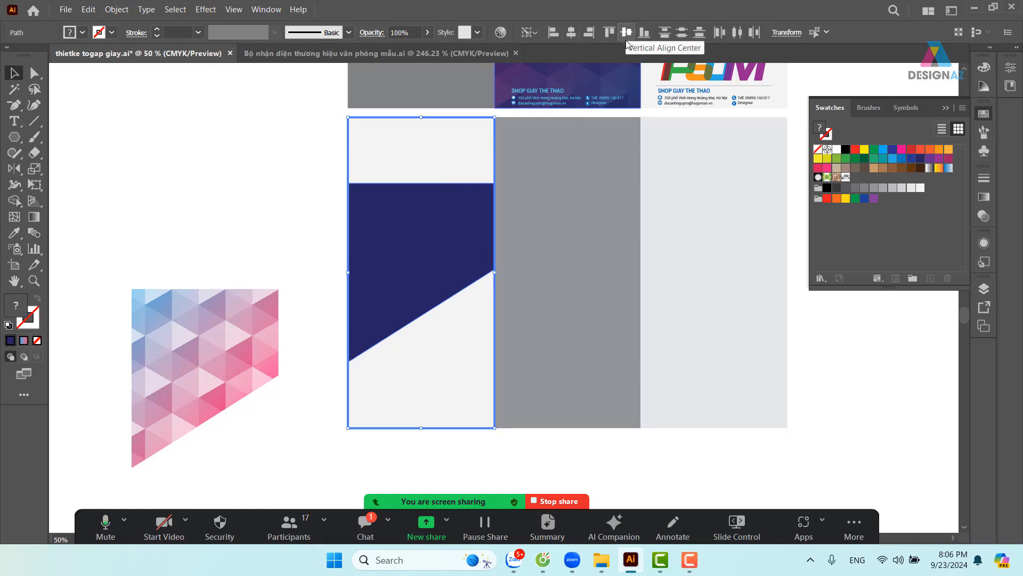
click(609, 32)
click(288, 211)
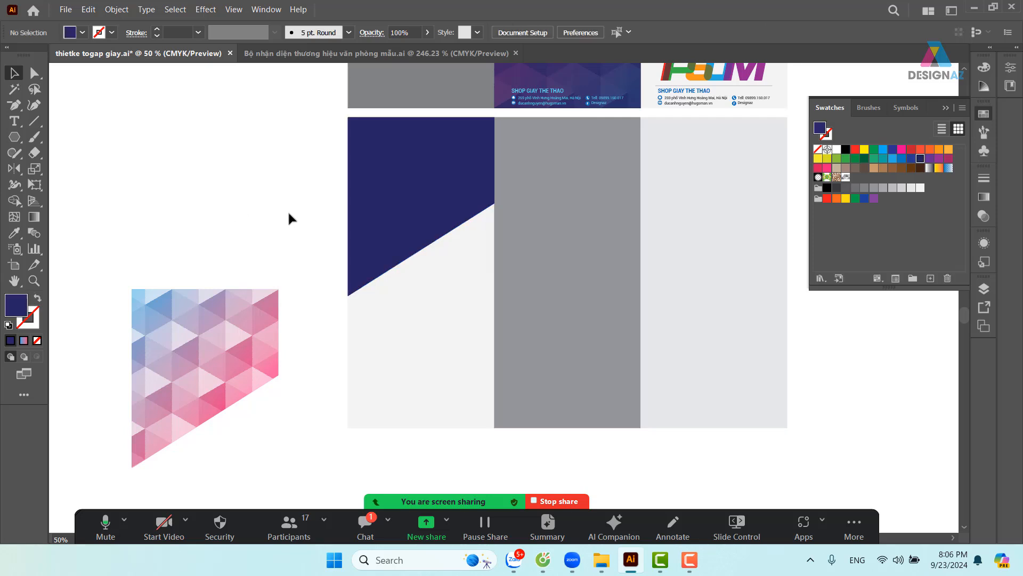
click(412, 225)
drag(416, 210, 365, 308)
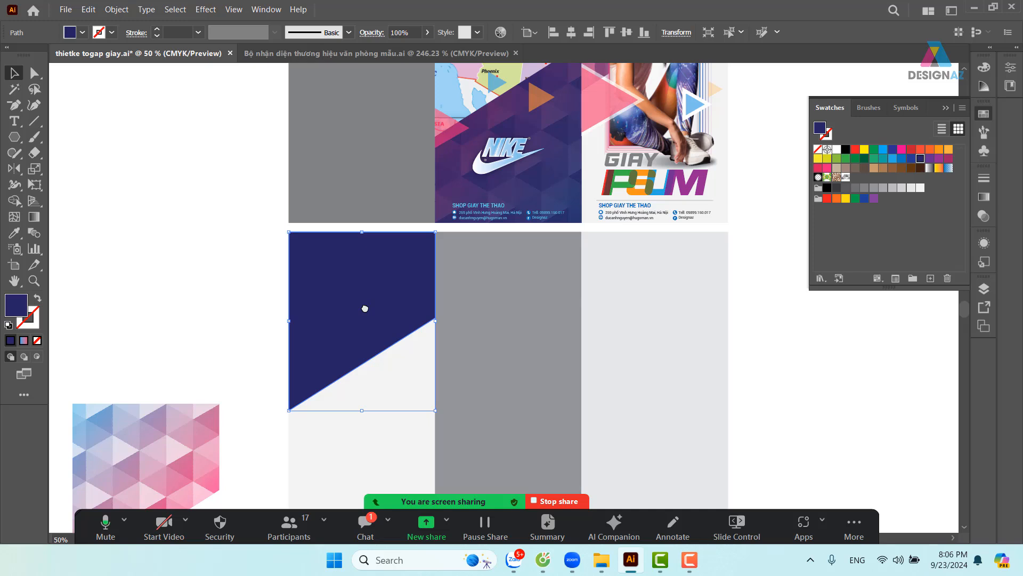
click(65, 10)
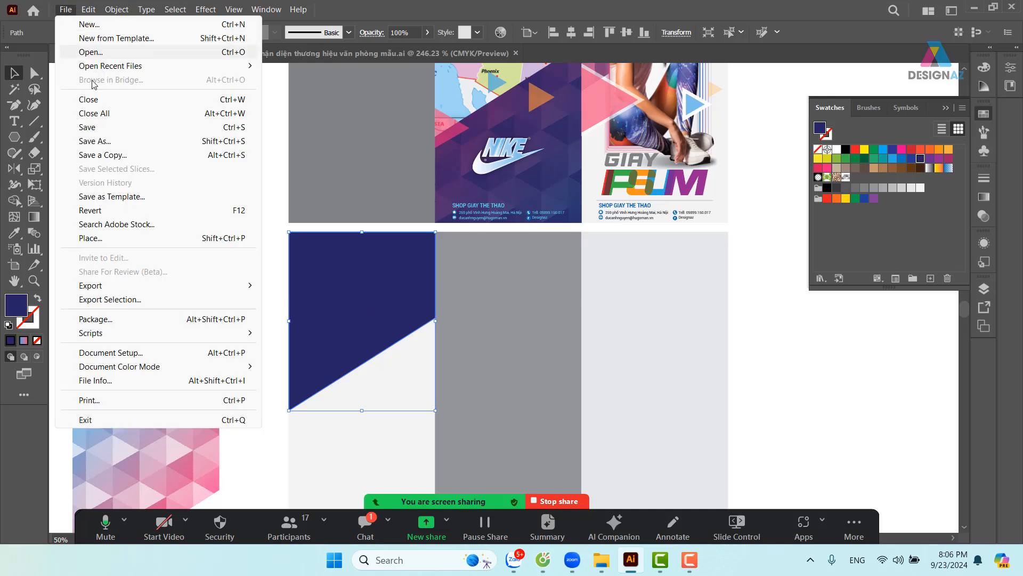
click(145, 319)
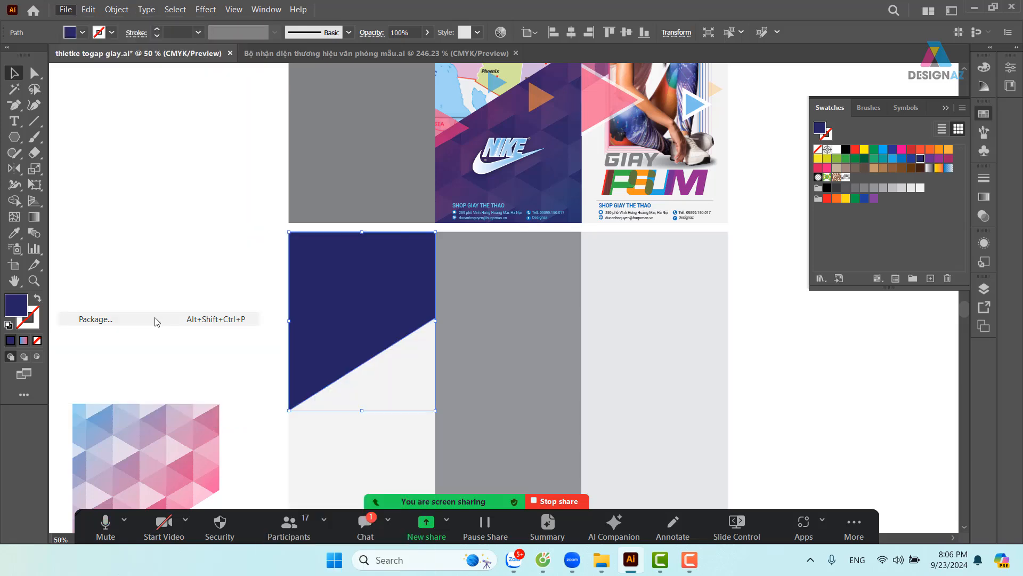
click(594, 299)
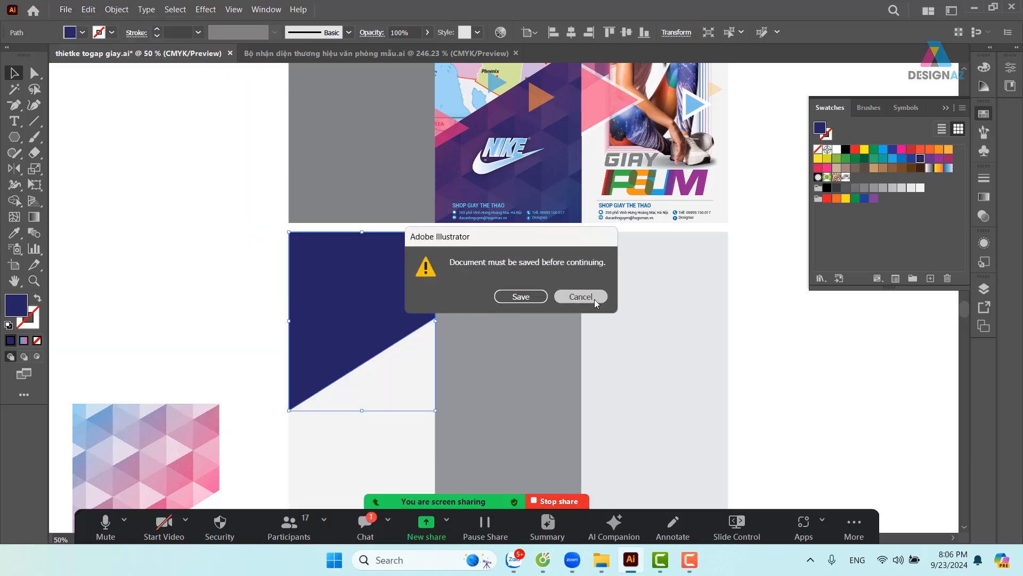
Start placing an image and browse to the "Giầy thể thao nam" folder inside "Tư liệu học đồ họa" on drive D
click(62, 11)
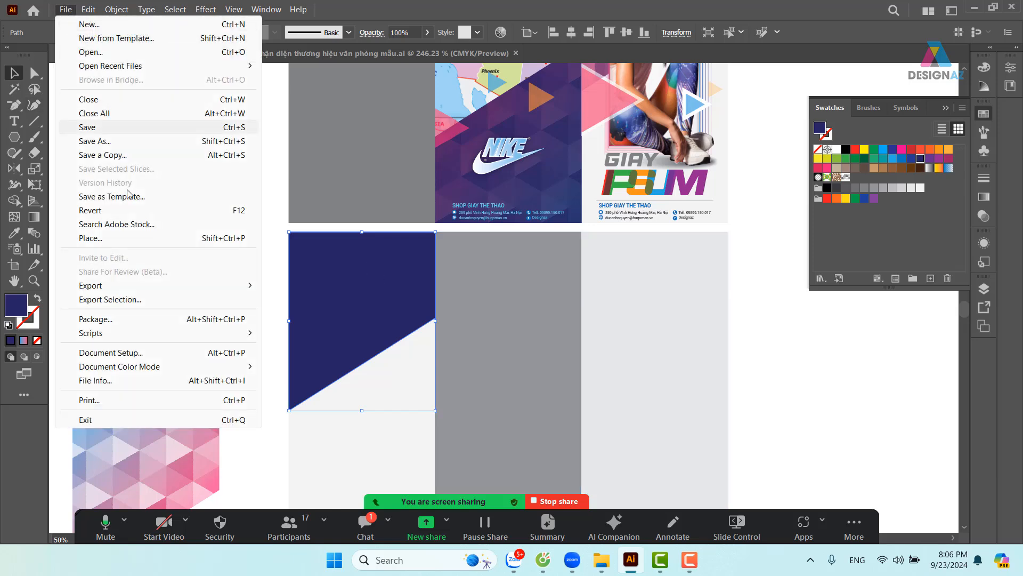
click(164, 238)
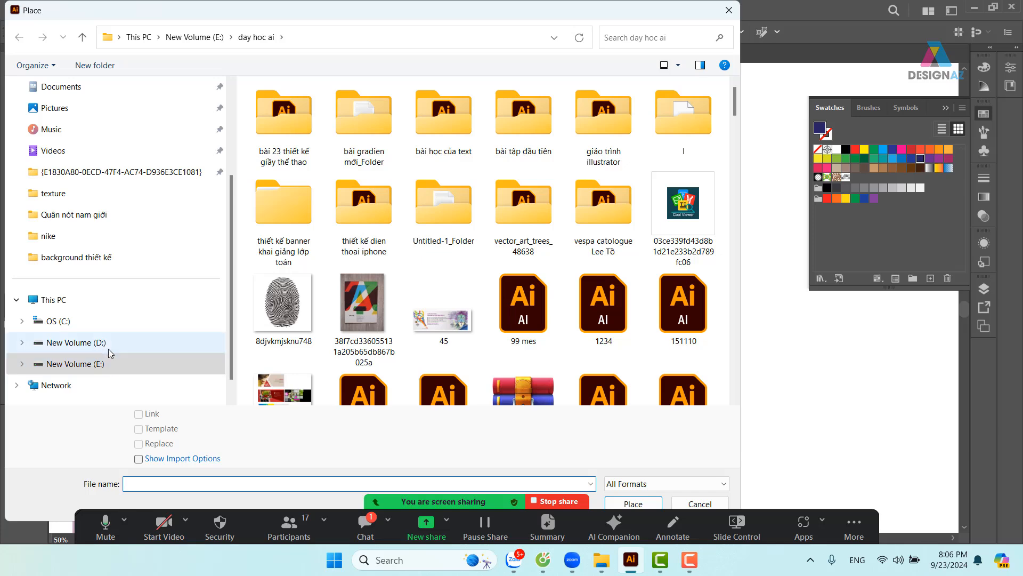
click(108, 345)
scroll(513, 291, down, 5)
scroll(513, 291, down, 15)
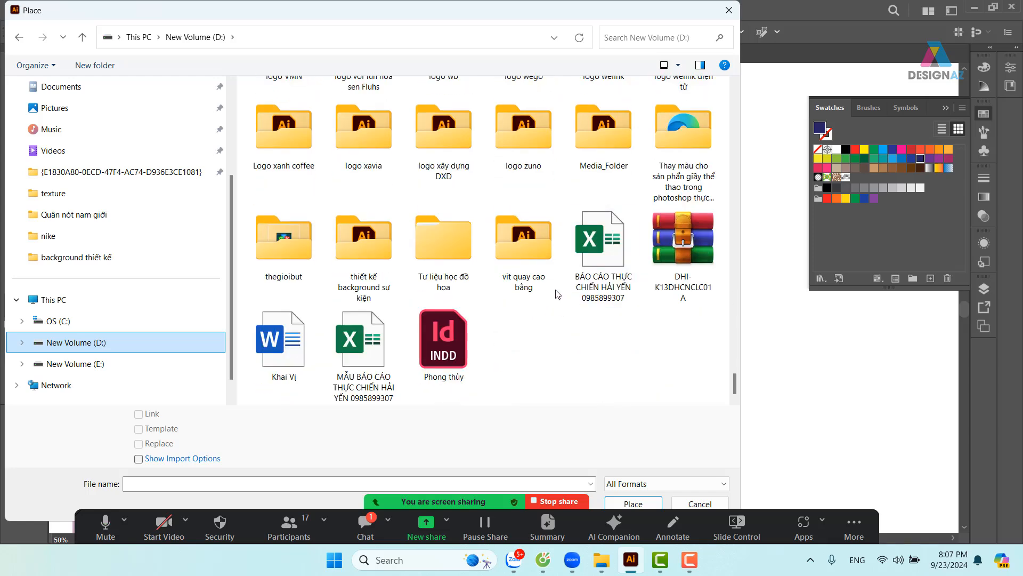
double_click(445, 254)
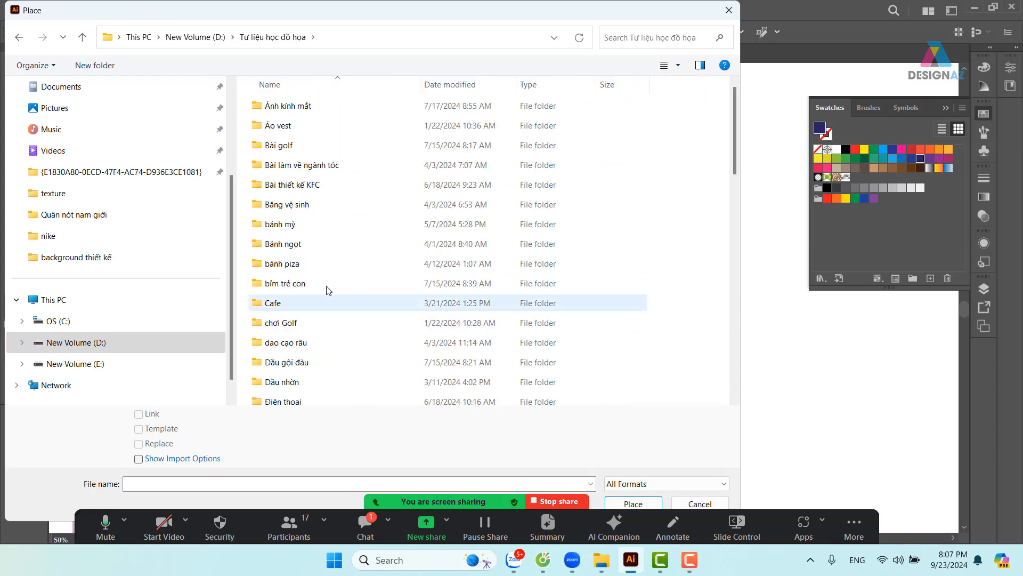
scroll(320, 320, down, 2)
scroll(320, 330, down, 2)
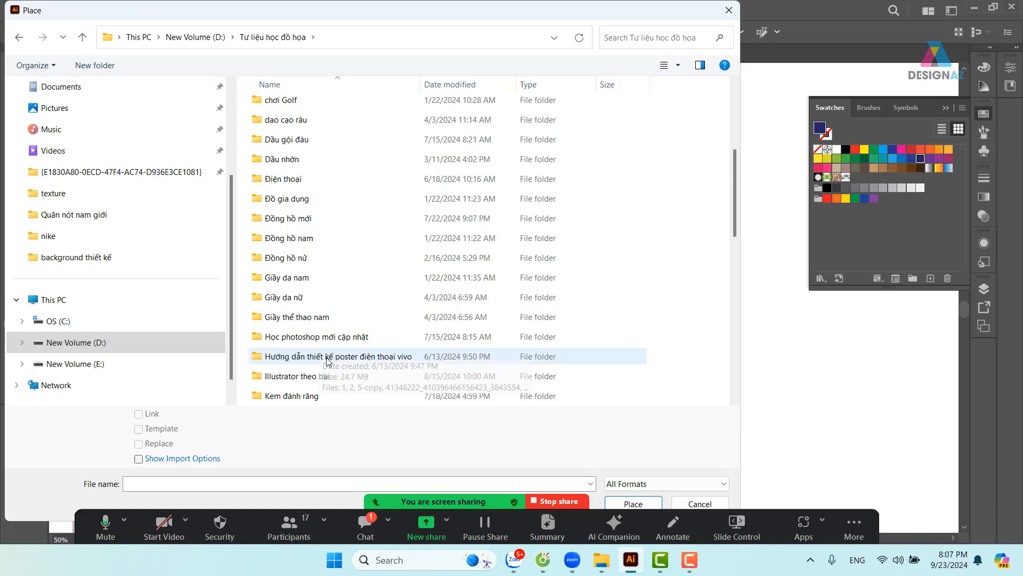
double_click(319, 319)
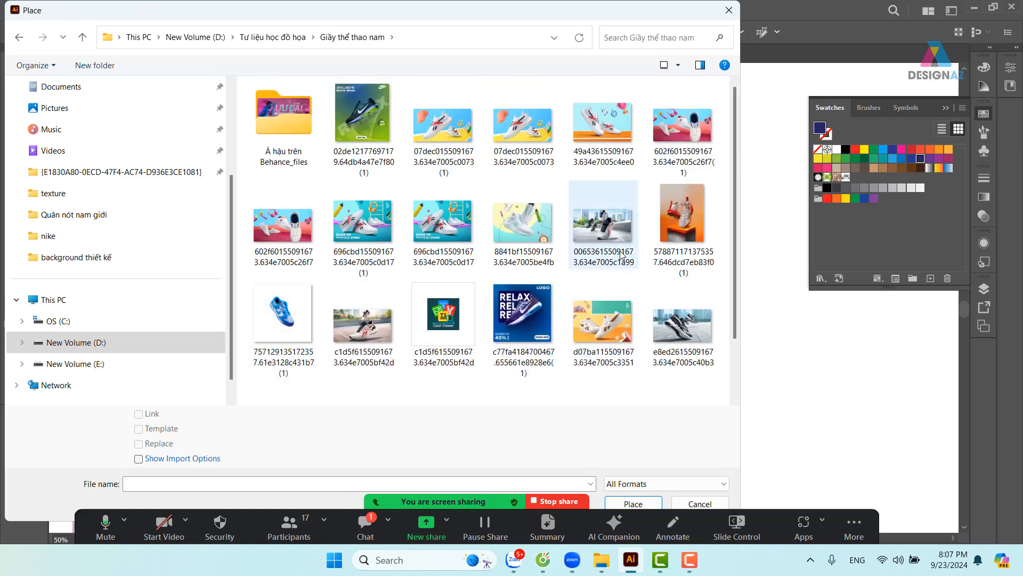
Place the linked RELAX shoe poster, c77fa4184700467.655661e8928e6(1), so that it covers the slanted navy shape in the bottom row
click(611, 231)
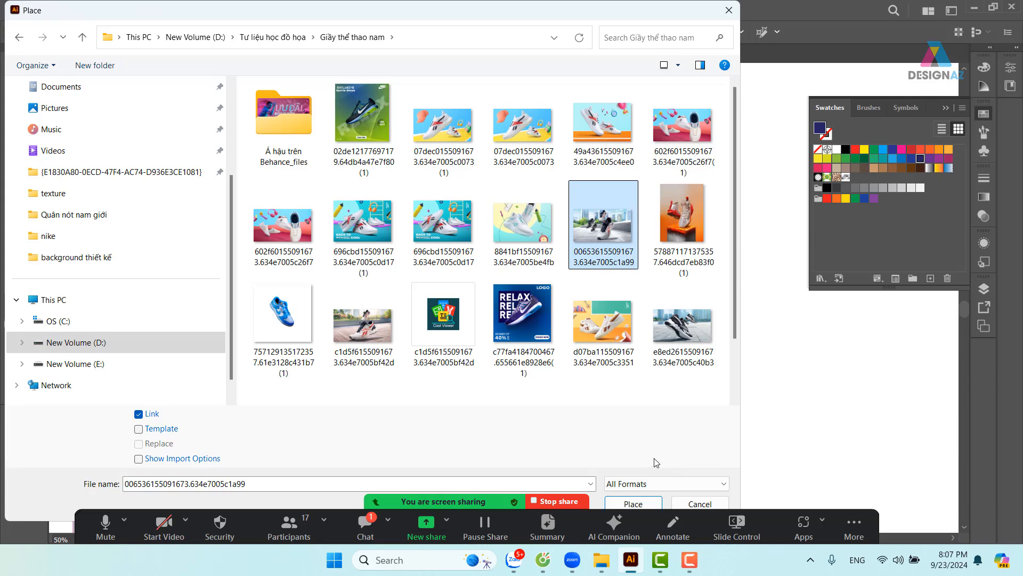
click(528, 313)
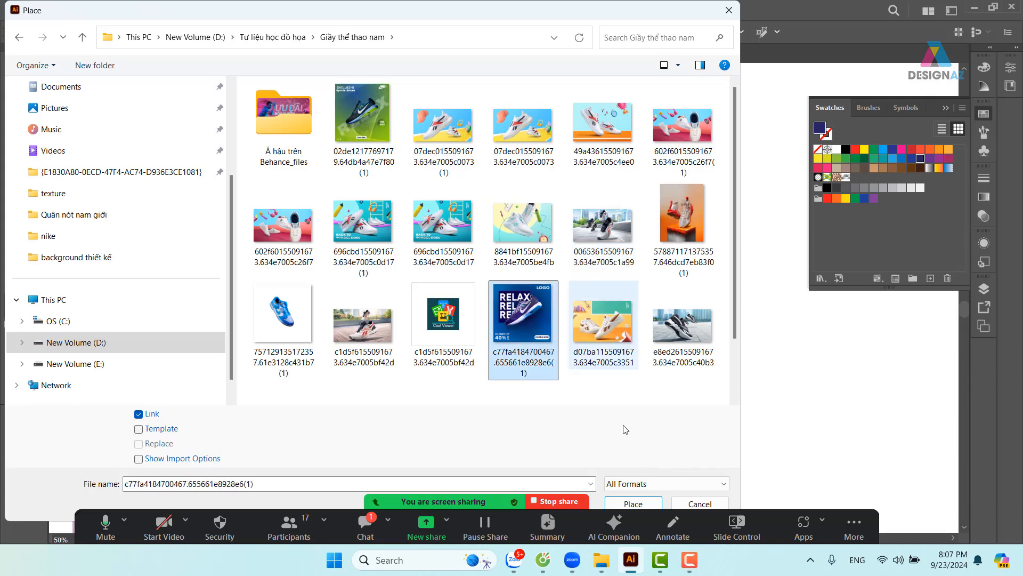
click(652, 505)
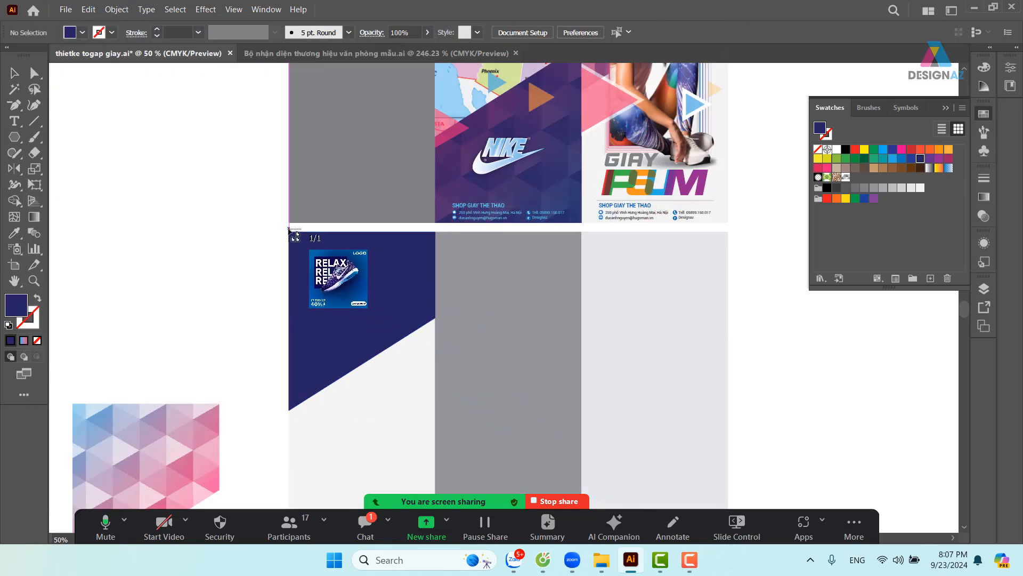
drag(286, 231, 469, 413)
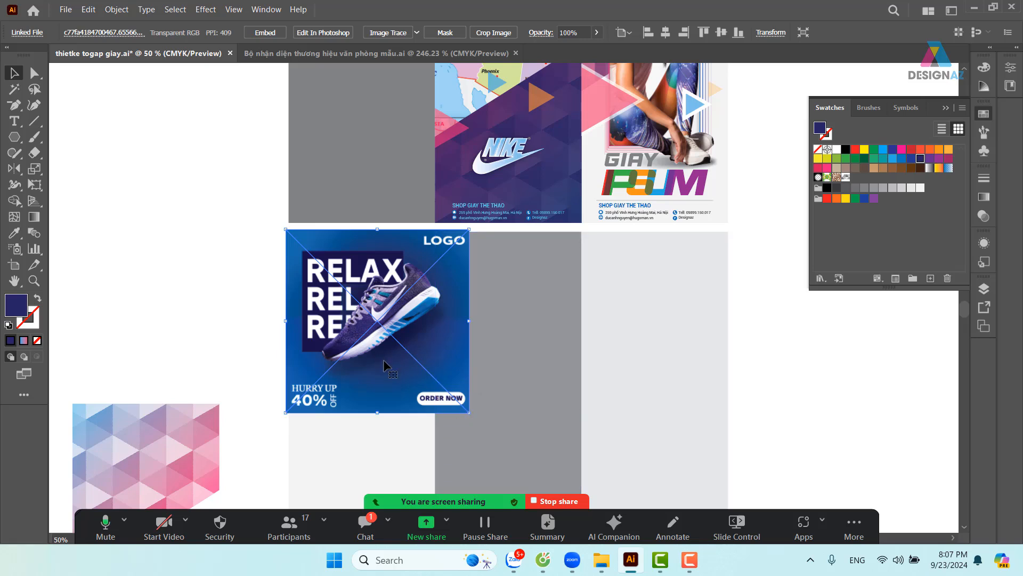
Send the RELAX poster behind the slanted navy shape and clip it with that shape using a clipping mask
key(ctrl+shift+bracketleft)
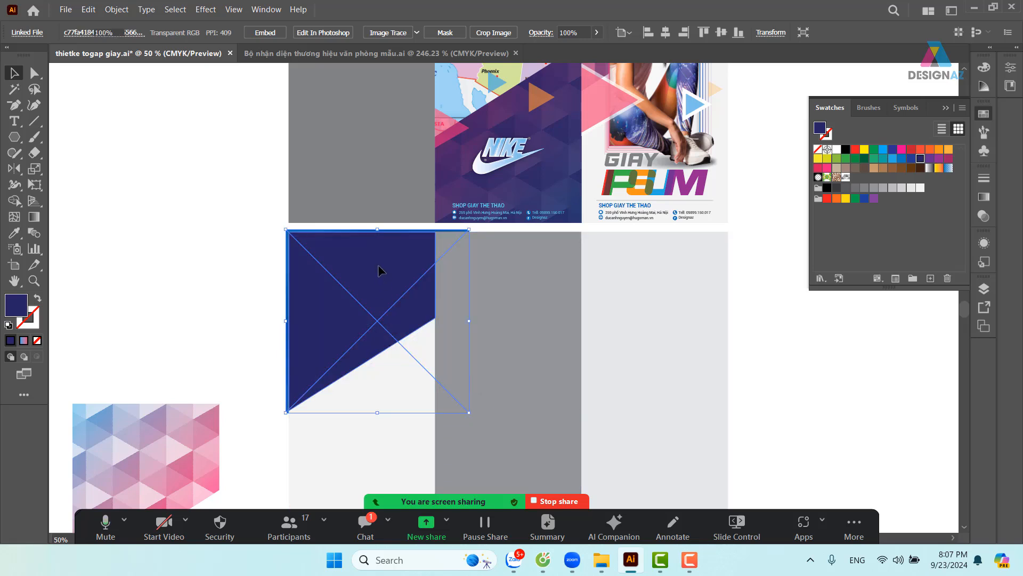
shift+click(378, 264)
right_click(388, 260)
click(437, 436)
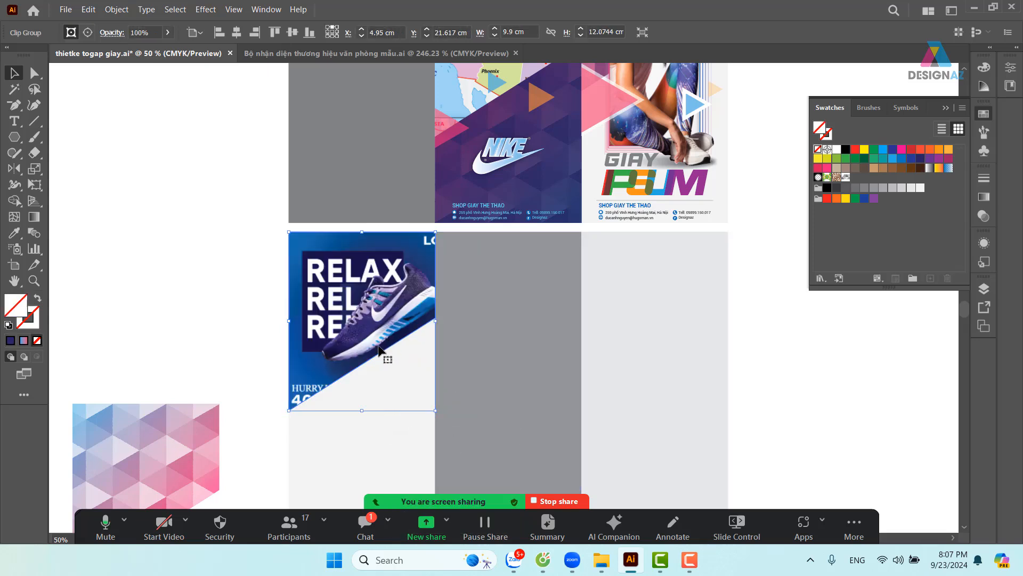
Undo the clipping mask, the stacking change and the placement of the RELAX poster
key(ctrl+z)
key(ctrl+z)
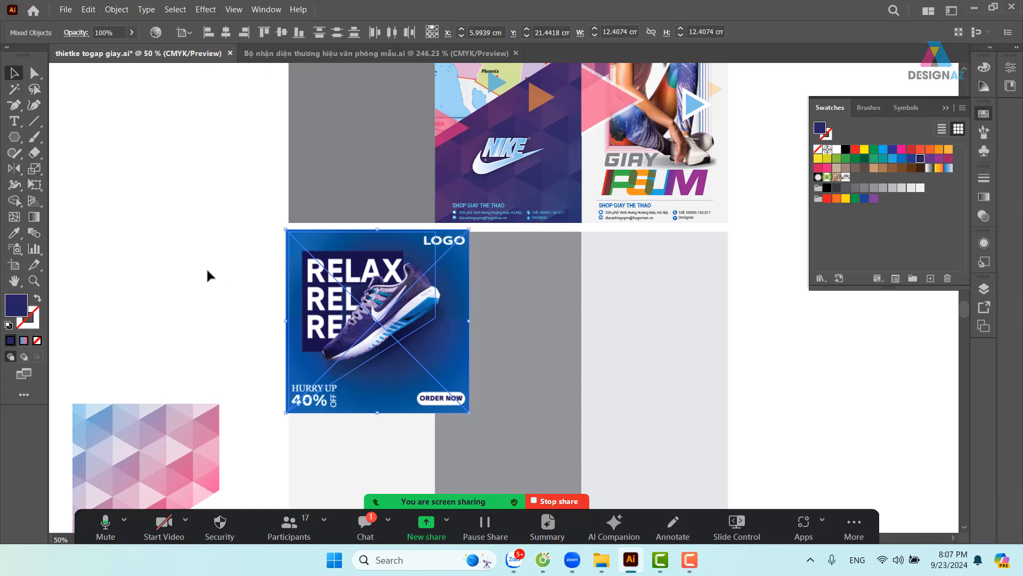
key(ctrl+z)
key(ctrl+z)
key(ctrl+z)
key(ctrl+z)
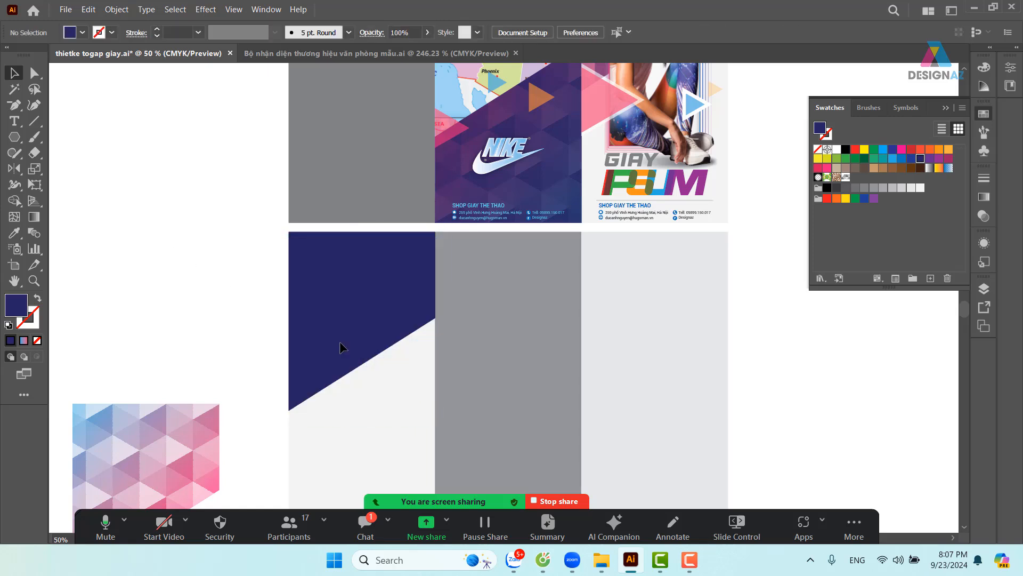
Place the linked "Back to School Cool" shoe image, 696cbd155091673.634e7005c0d17(1), over the bottom row's slanted navy shape
click(65, 9)
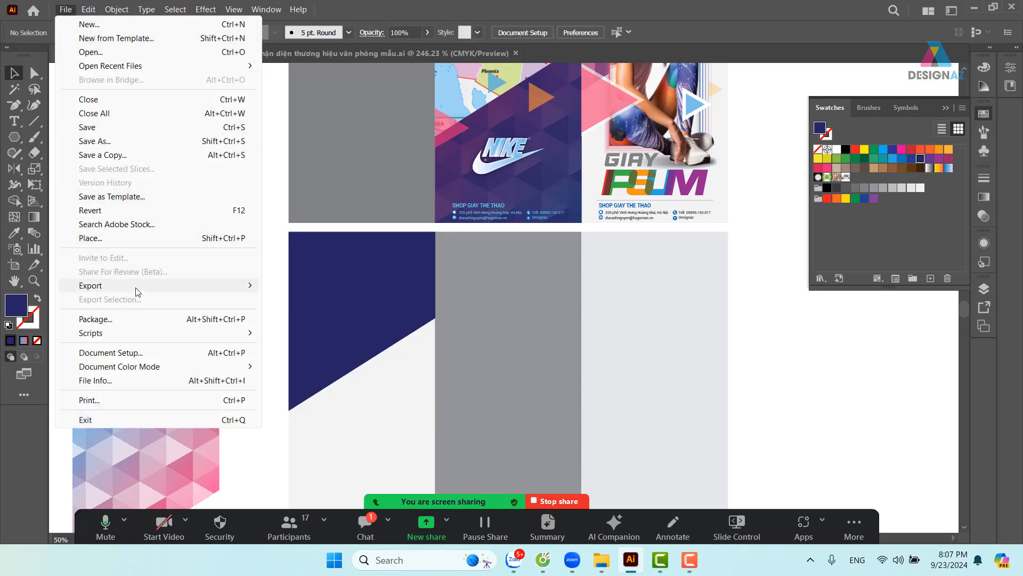
click(154, 240)
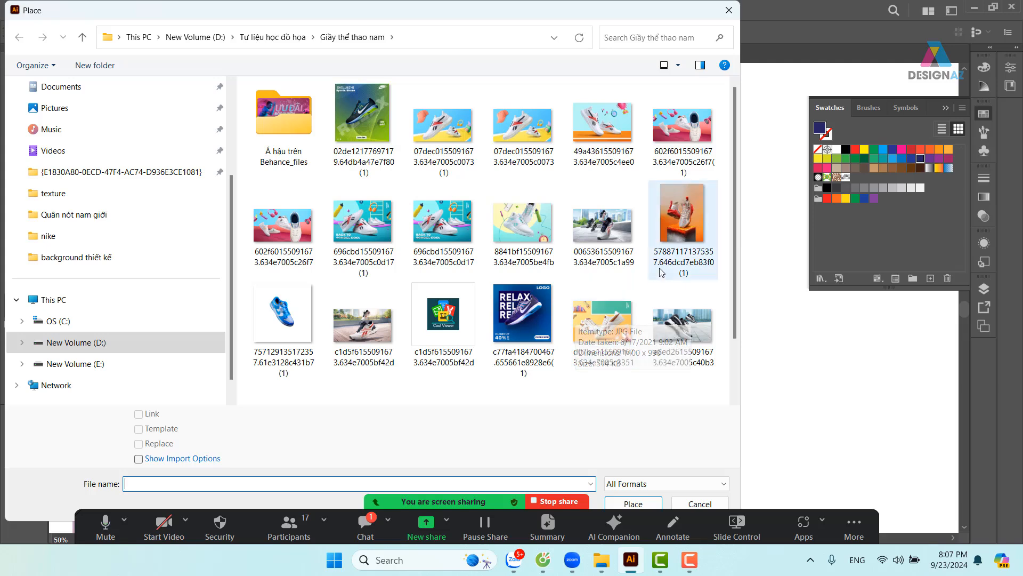
scroll(634, 293, down, 2)
scroll(510, 308, up, 2)
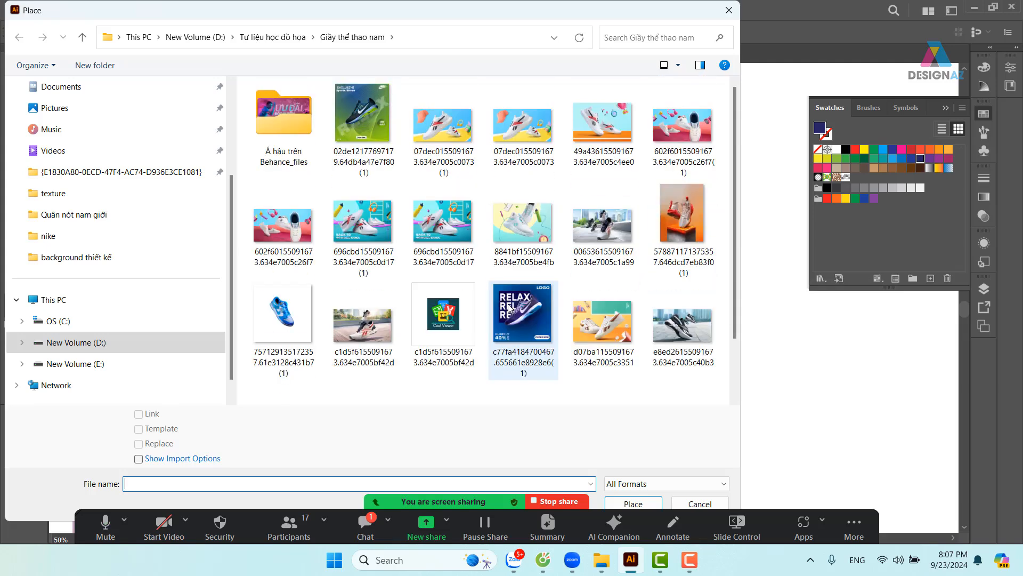
click(624, 238)
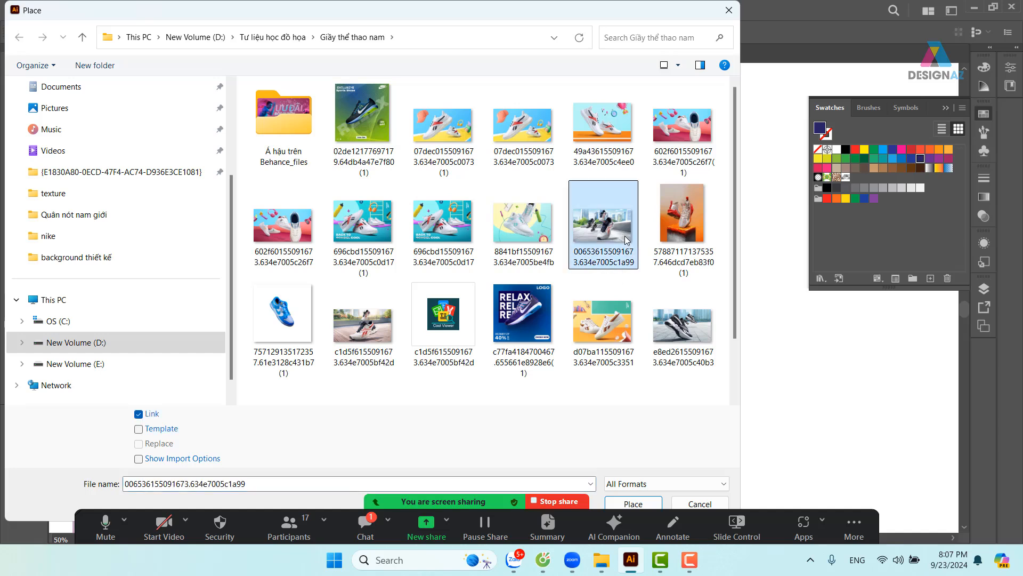
click(369, 222)
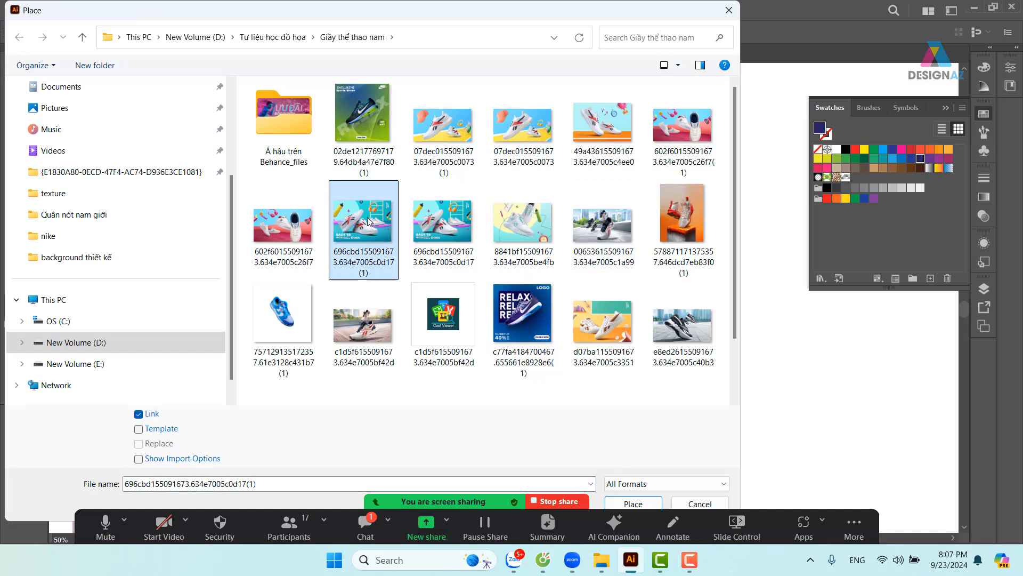
click(648, 506)
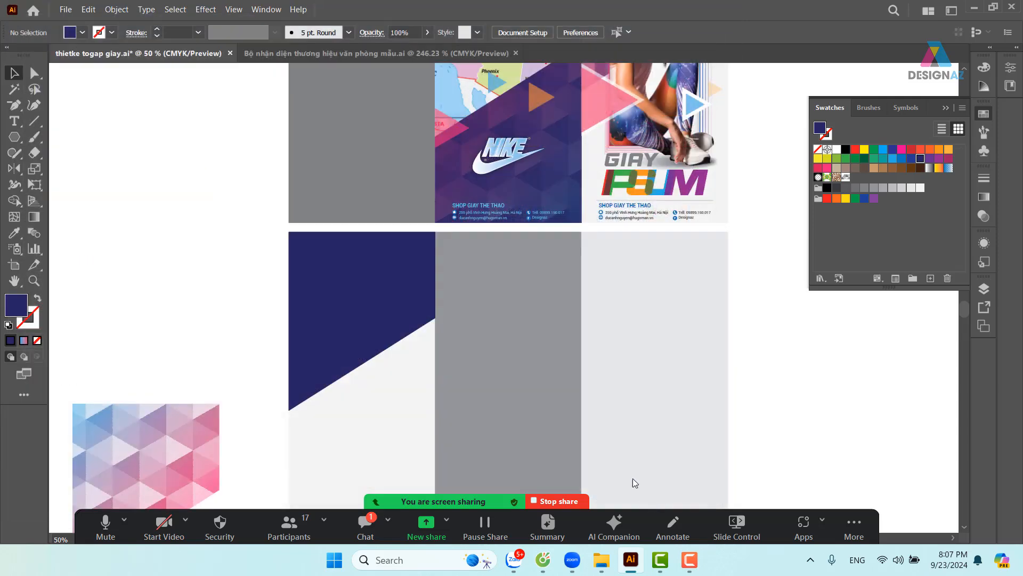
drag(276, 224, 539, 410)
Resize and shift the placed shoe image so it covers the whole navy shape, with the white shoes over the left panel
drag(458, 371, 448, 369)
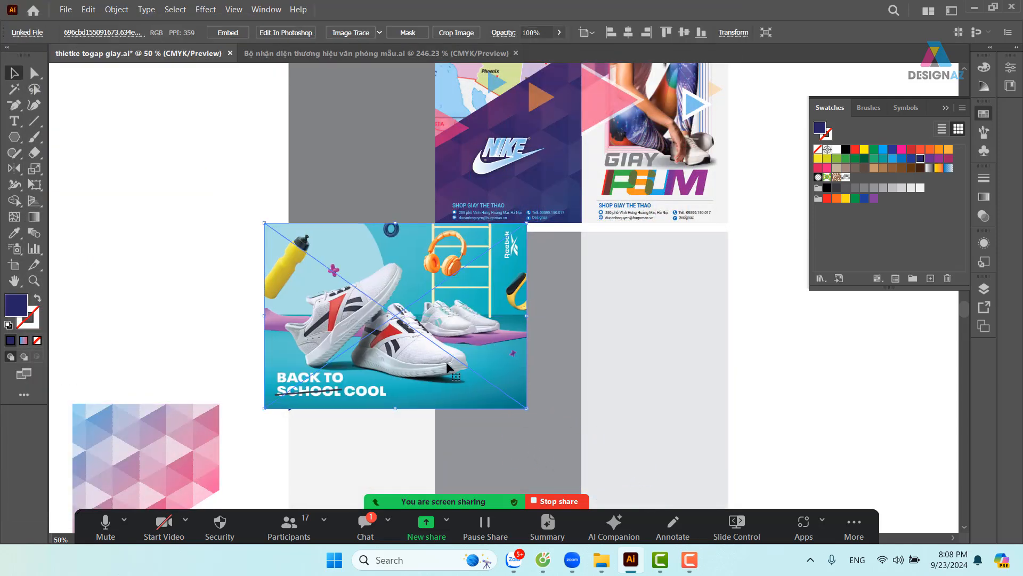
drag(527, 223, 493, 244)
drag(427, 267, 440, 251)
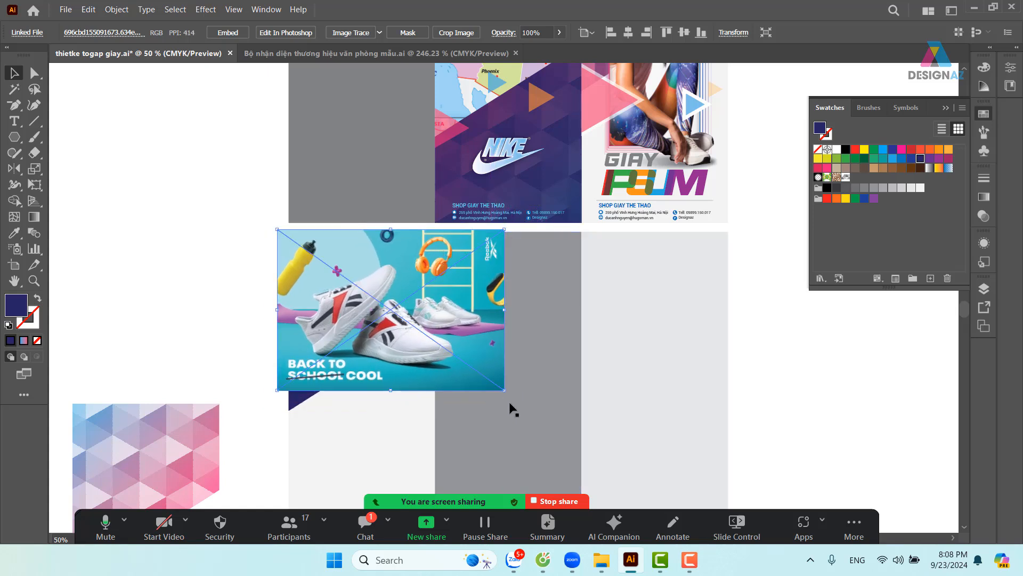
drag(505, 389, 534, 410)
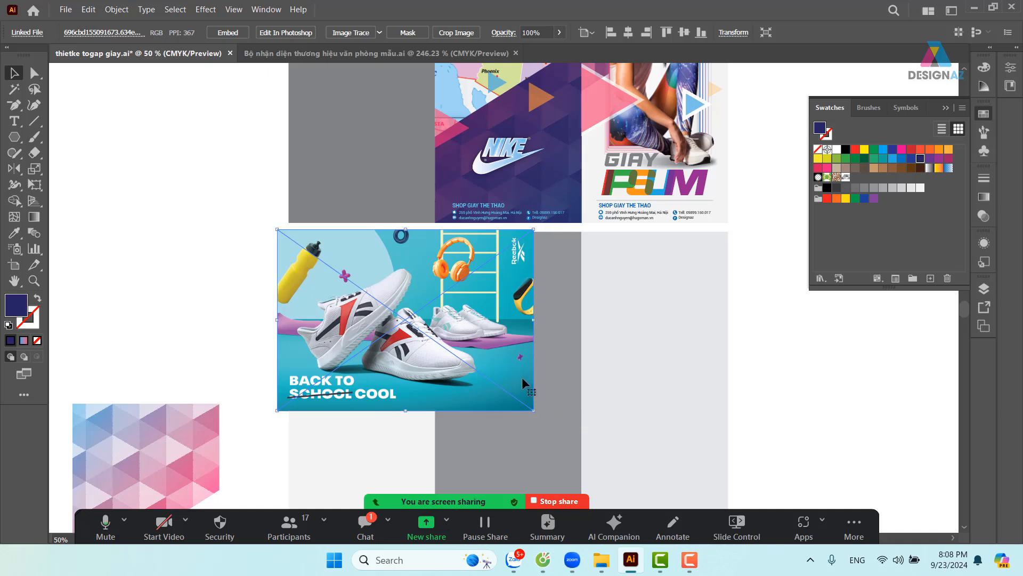
drag(498, 368, 459, 366)
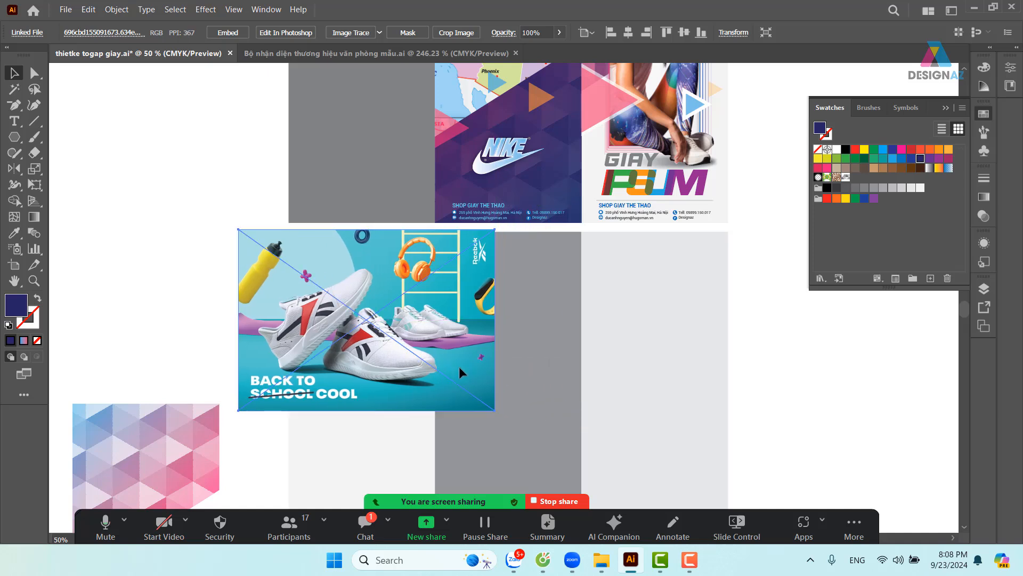
Send the shoe image to the back and clip it to the slanted navy shape with a clipping mask
key(ctrl+shift+bracketleft)
shift+click(403, 267)
right_click(403, 265)
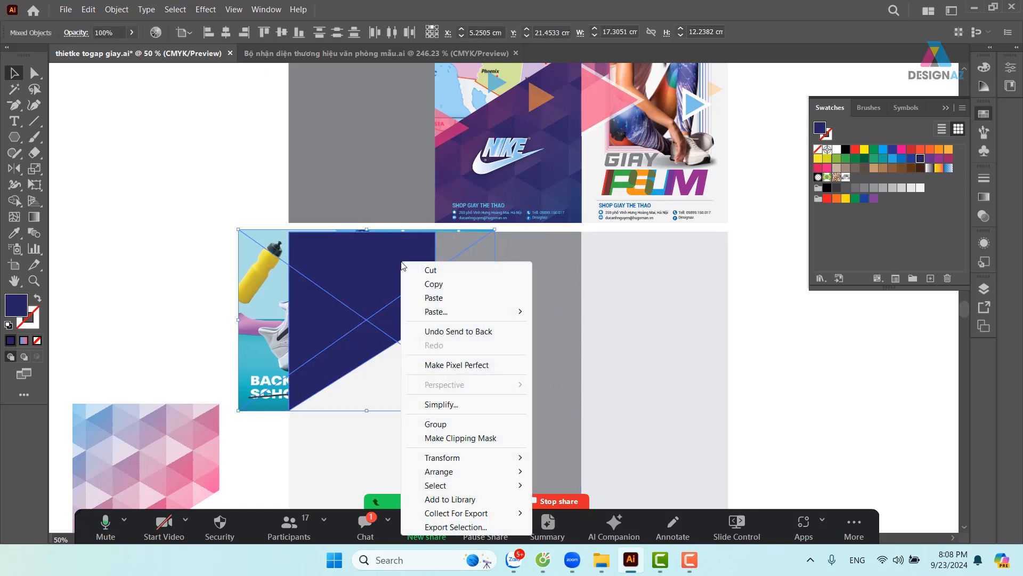
click(464, 437)
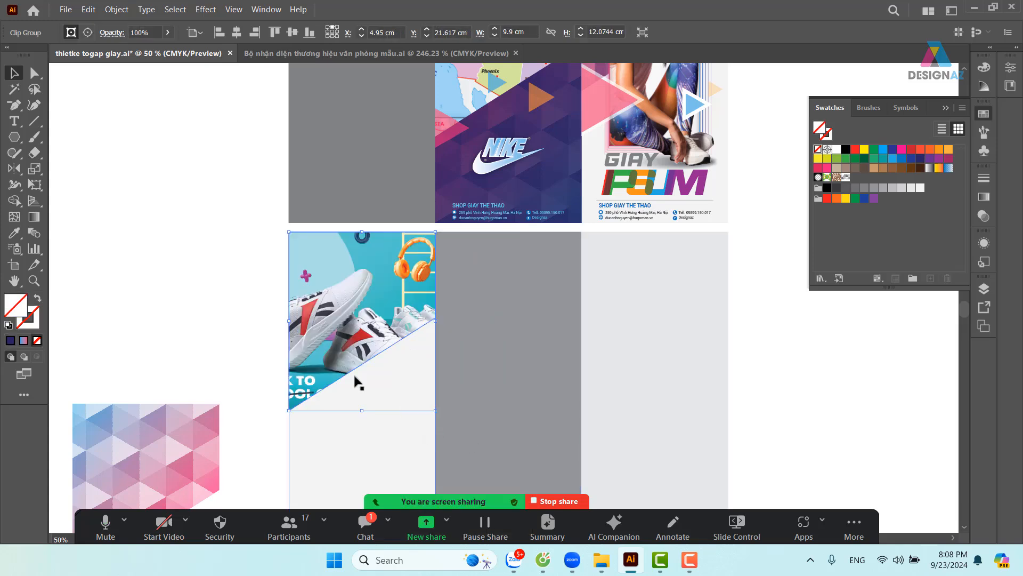
Scale the clipped "Back to School Cool" image down to about 13.64 × 9.64 cm inside its mask and shift it toward the right
click(222, 309)
drag(368, 328, 311, 310)
click(310, 310)
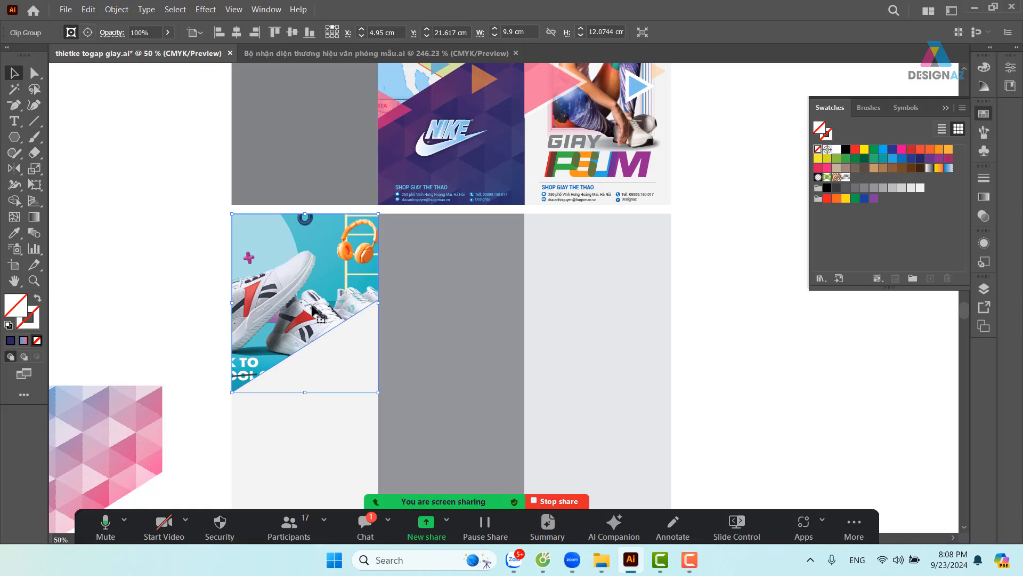
double_click(313, 311)
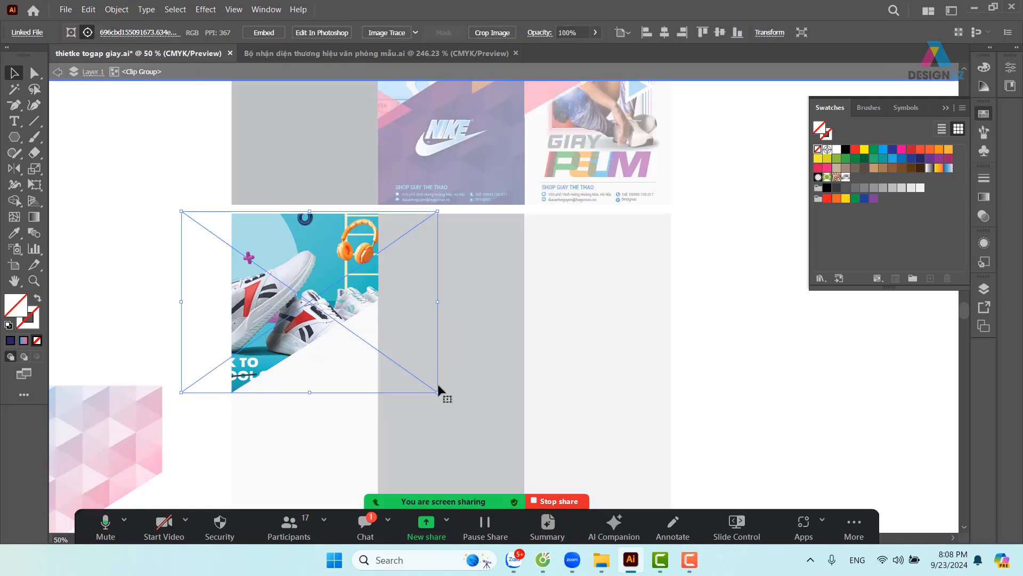
drag(438, 390, 406, 354)
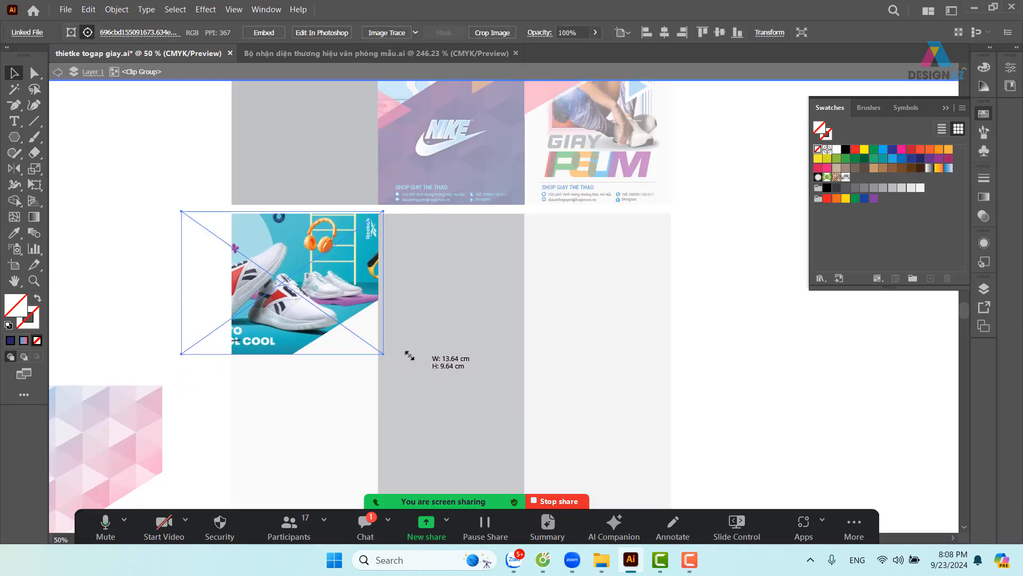
drag(318, 319, 352, 323)
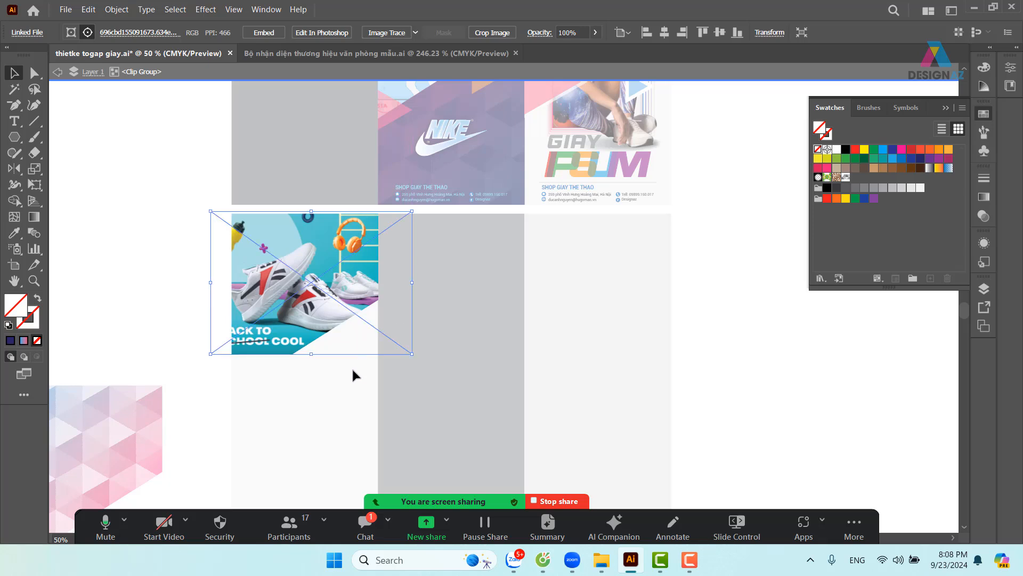
Undo the image adjustments, the clipping mask and the placement of the "Back to School Cool" image, back to the plain navy shape
key(ctrl+z)
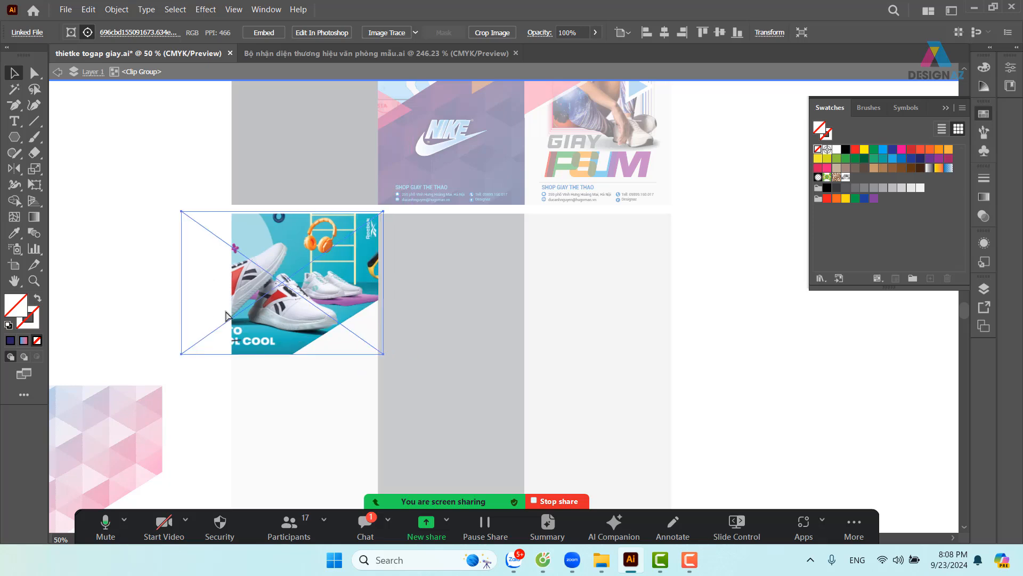
key(ctrl+z)
key(ctrl+z)
key(ctrl+z)
key(ctrl+z)
key(ctrl+z)
key(ctrl+z)
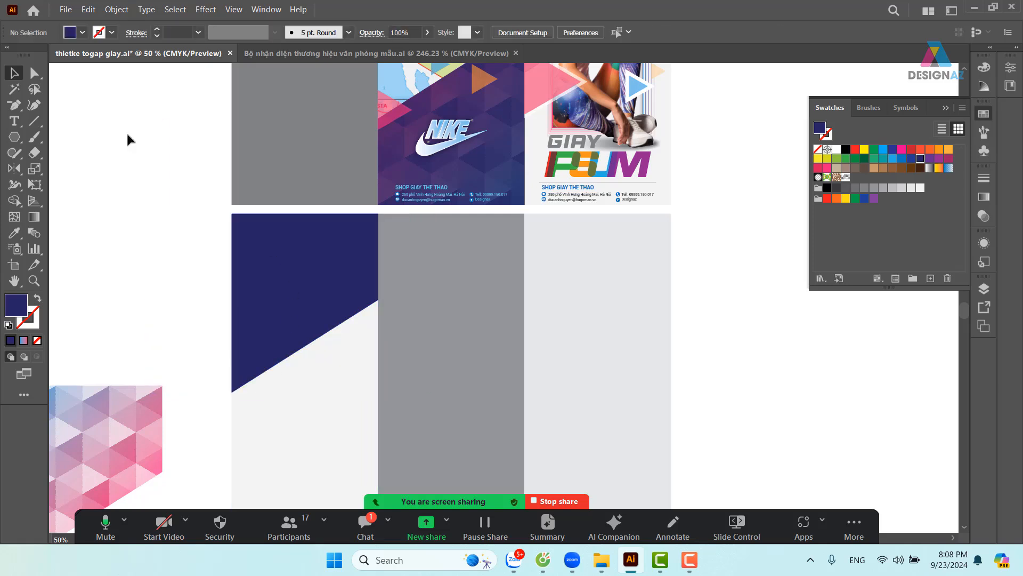
Place the linked street shoe photo 006536155091673.634e7005c1a99 over the navy shape, with the large white shoe over the left panel
click(68, 10)
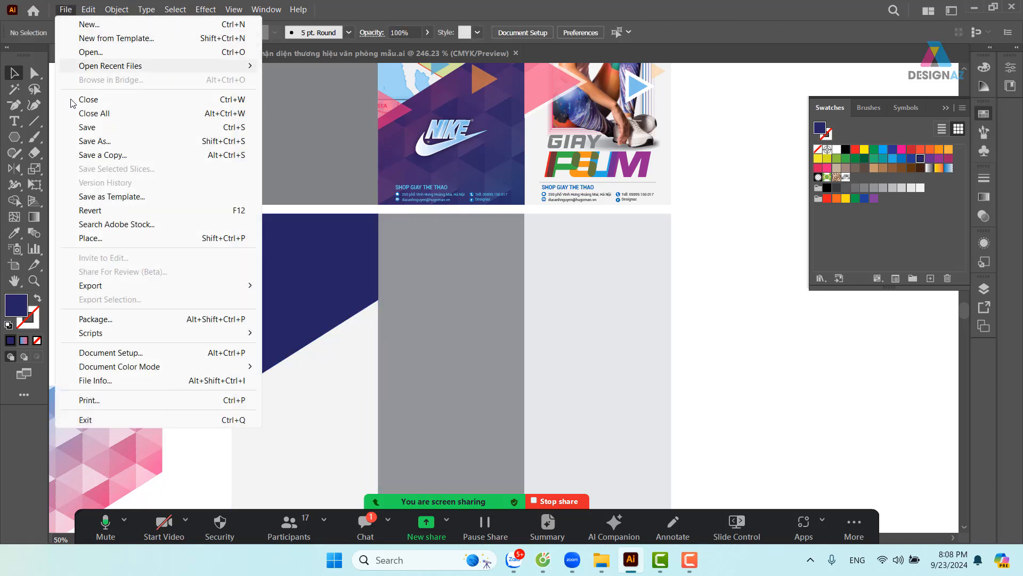
click(137, 237)
click(603, 224)
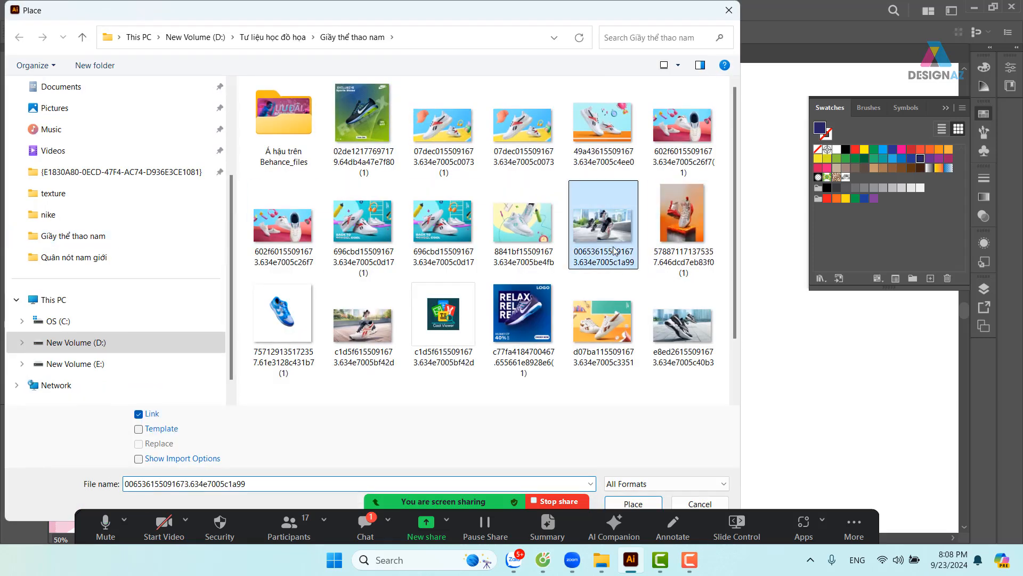
click(633, 504)
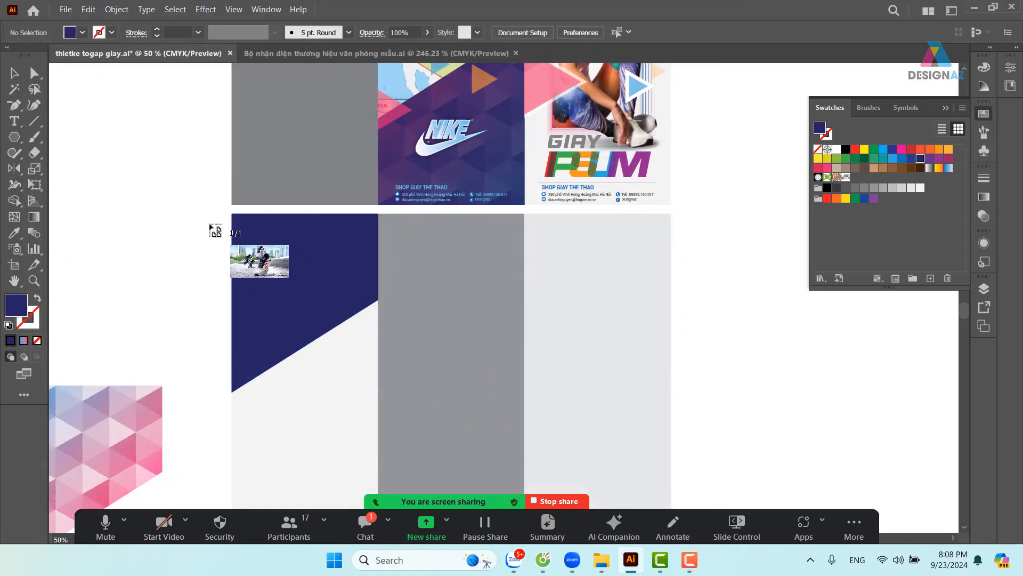
drag(216, 211, 540, 392)
drag(459, 296, 367, 296)
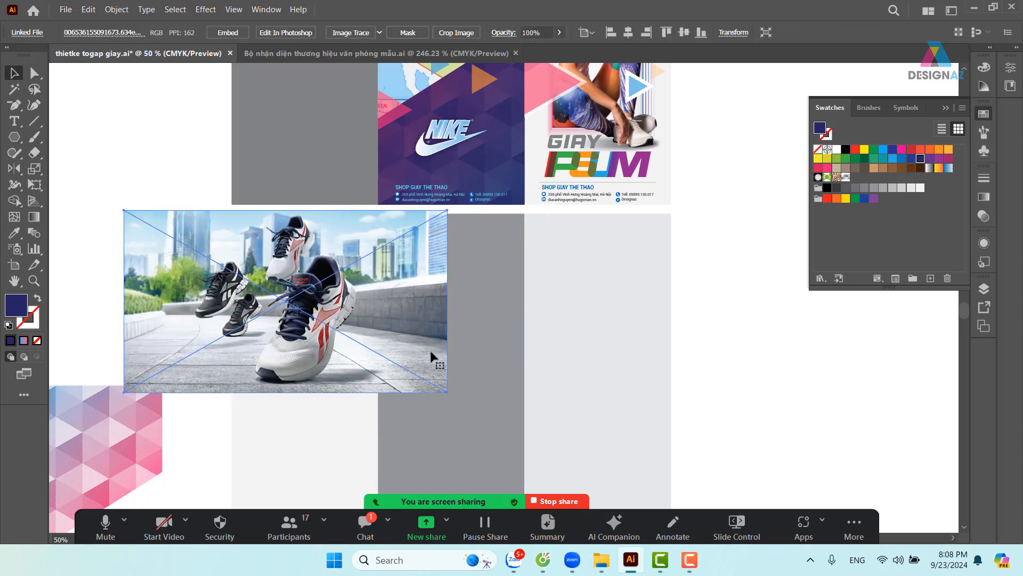
Send the street shoe photo to the back and clip it to the slanted navy shape with a clipping mask
key(ctrl+shift+bracketleft)
shift+click(335, 233)
right_click(335, 232)
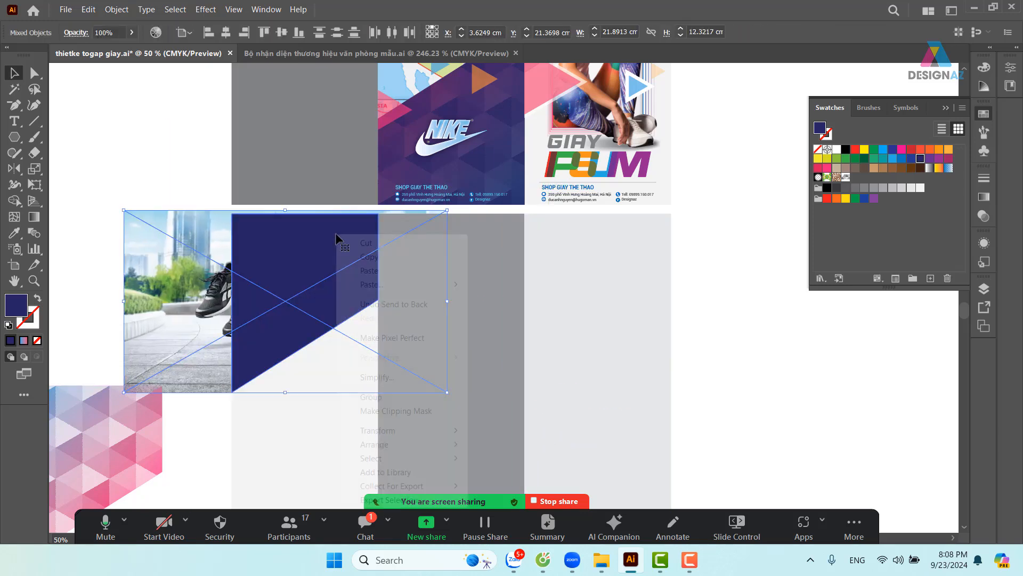
click(410, 410)
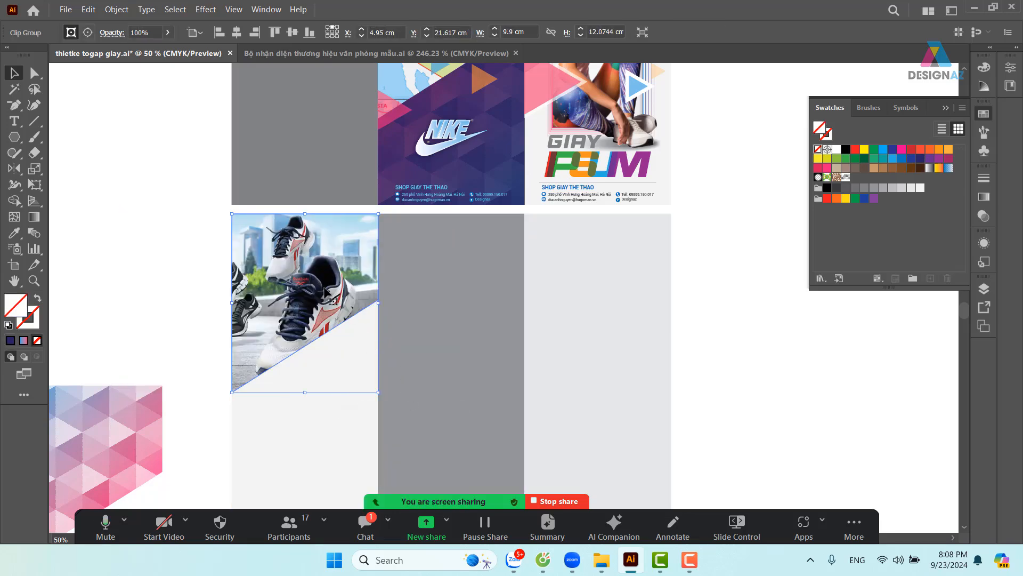
Open the clip group for editing and scale the street shoe photo down very slightly inside its mask
key(ctrl+plus)
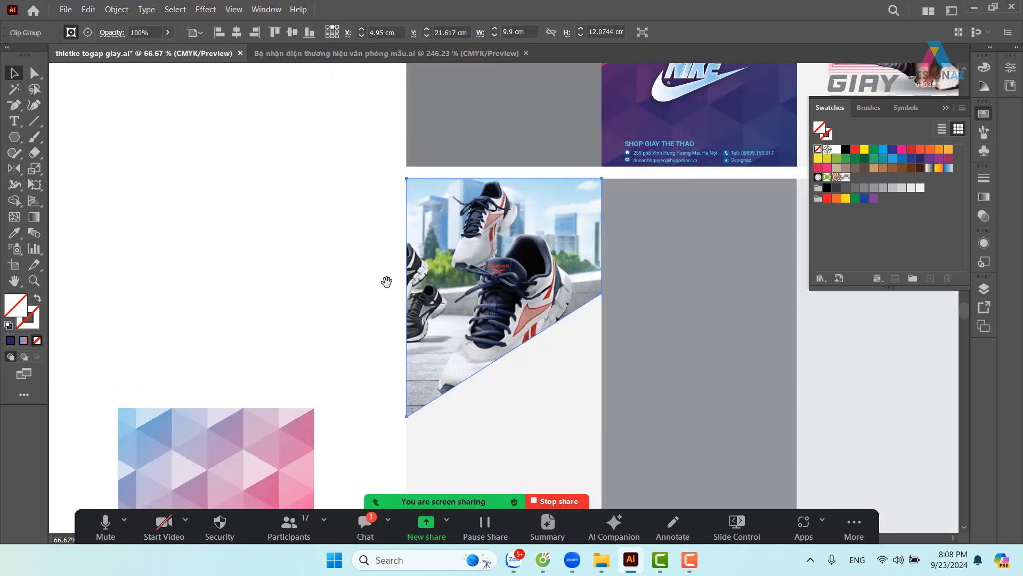
drag(505, 302, 387, 252)
double_click(388, 247)
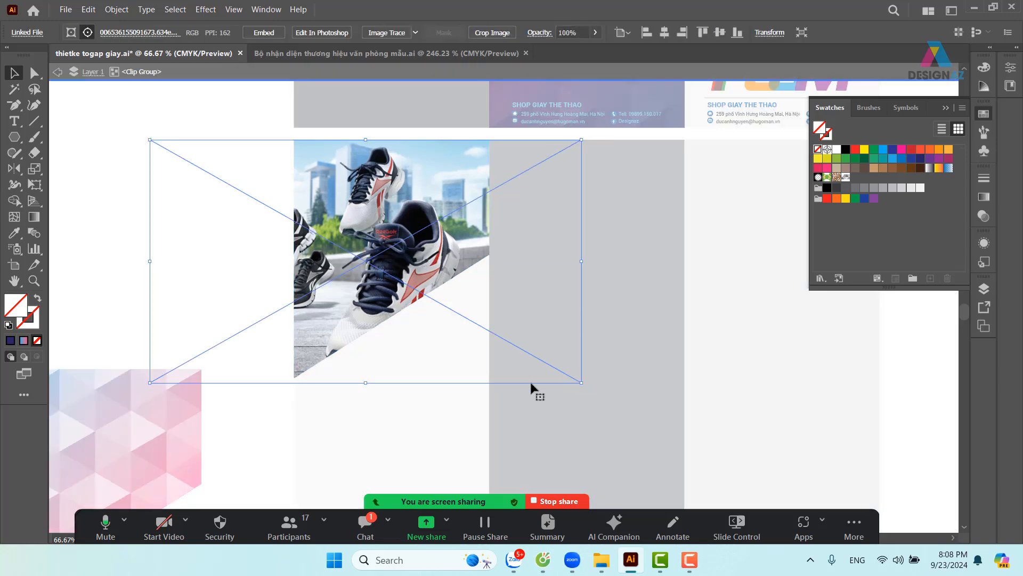
mouse_move(581, 382)
mouse_down()
mouse_move(574, 378)
mouse_move(582, 381)
mouse_up()
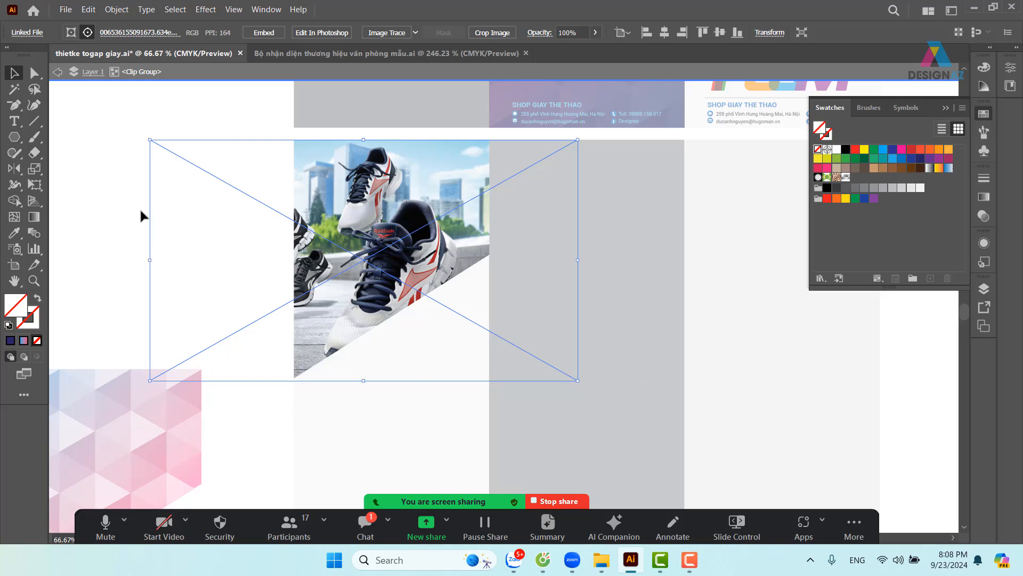
Put an unclipped copy of the street shoe photo on top in the same position and set its opacity to 50%
click(139, 208)
click(436, 287)
double_click(125, 190)
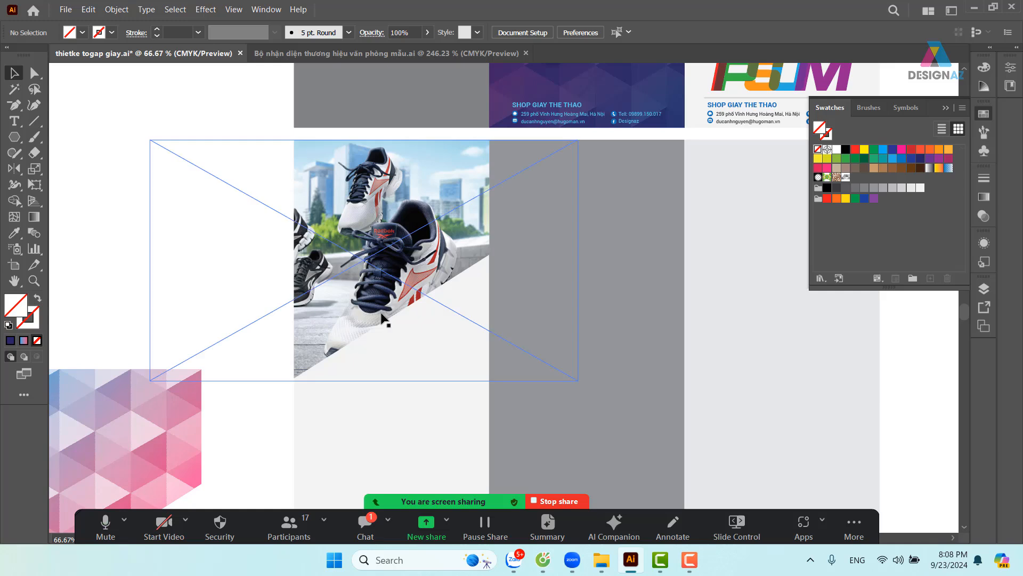
click(382, 318)
key(ctrl+shift+bracketright)
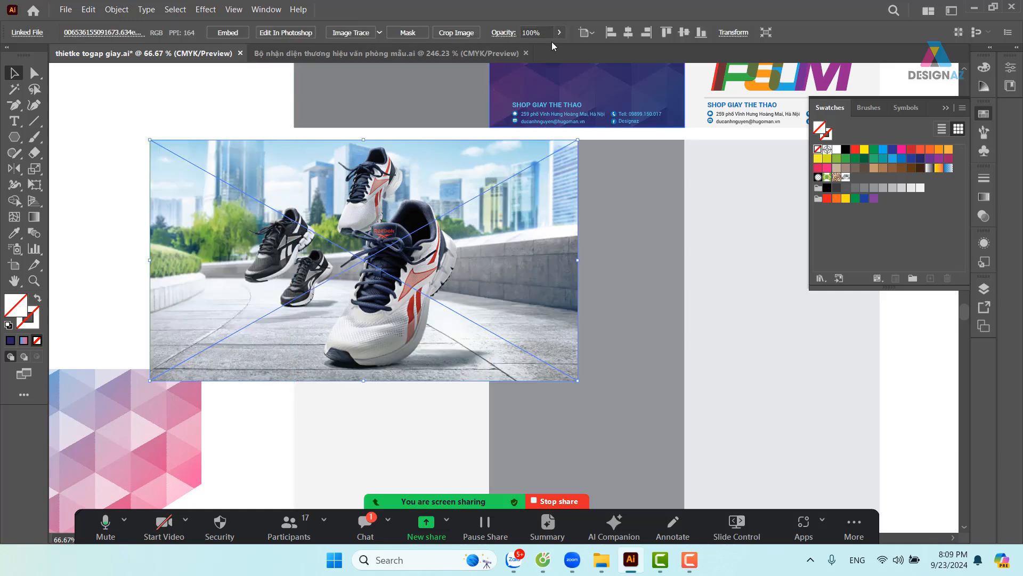
click(536, 32)
text(50)
key(Return)
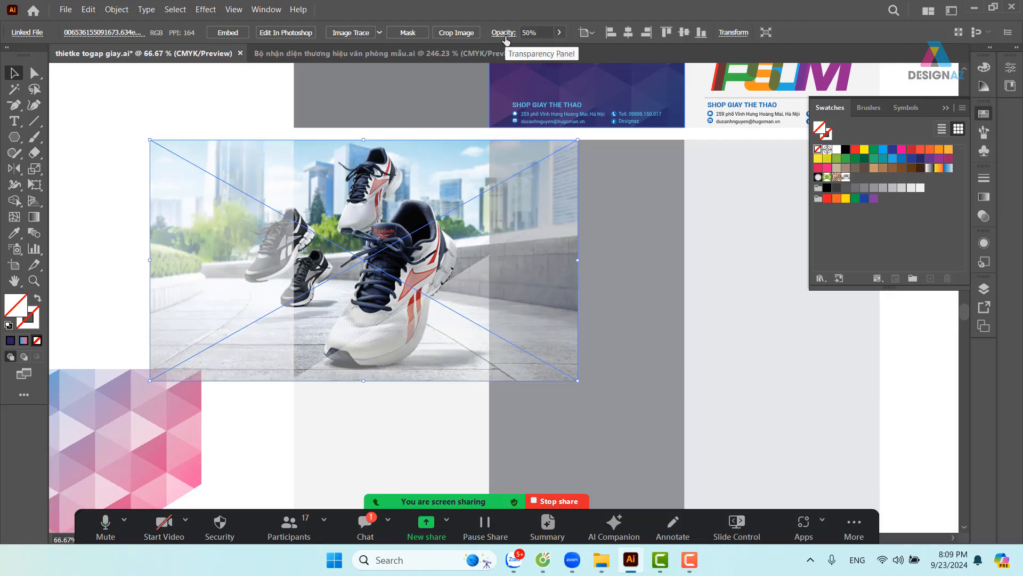
Trace the large shoe's toe and curved outer sole edge with the Pen tool, up to where the heel tread begins
key(z)
drag(313, 311, 504, 398)
key(space)
drag(503, 399, 446, 248)
key(p)
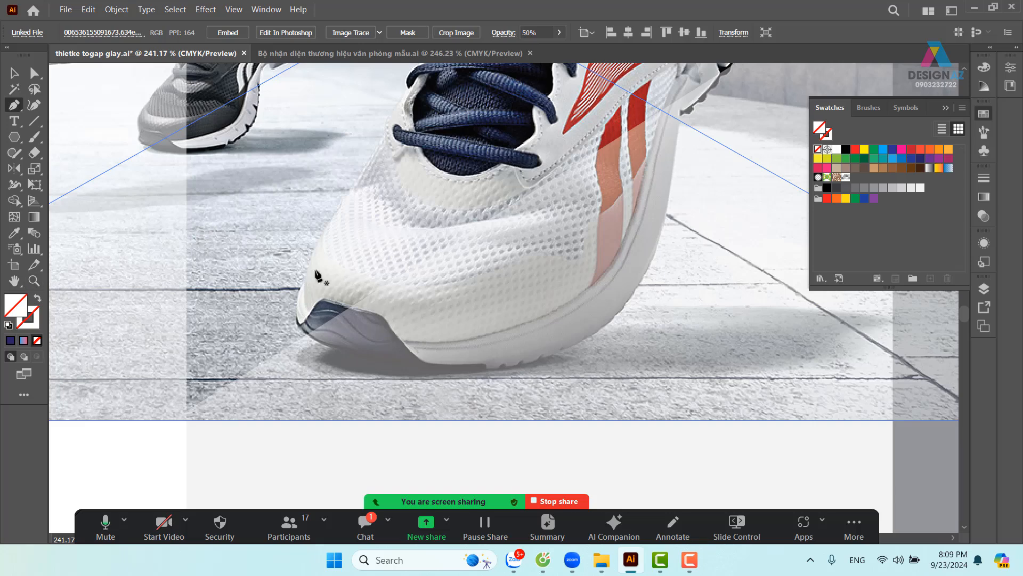
click(323, 236)
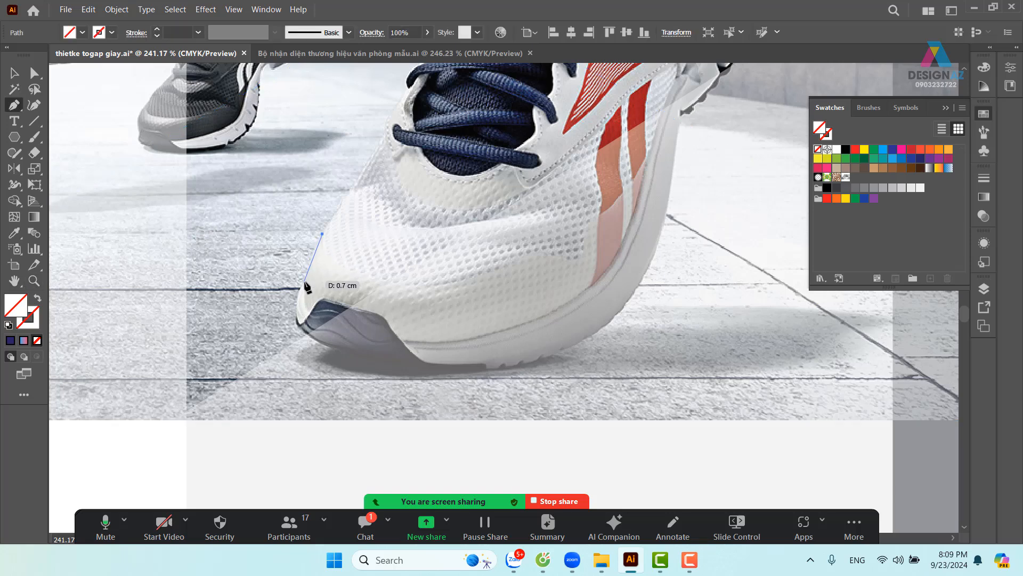
drag(304, 281, 495, 371)
key(ctrl+z)
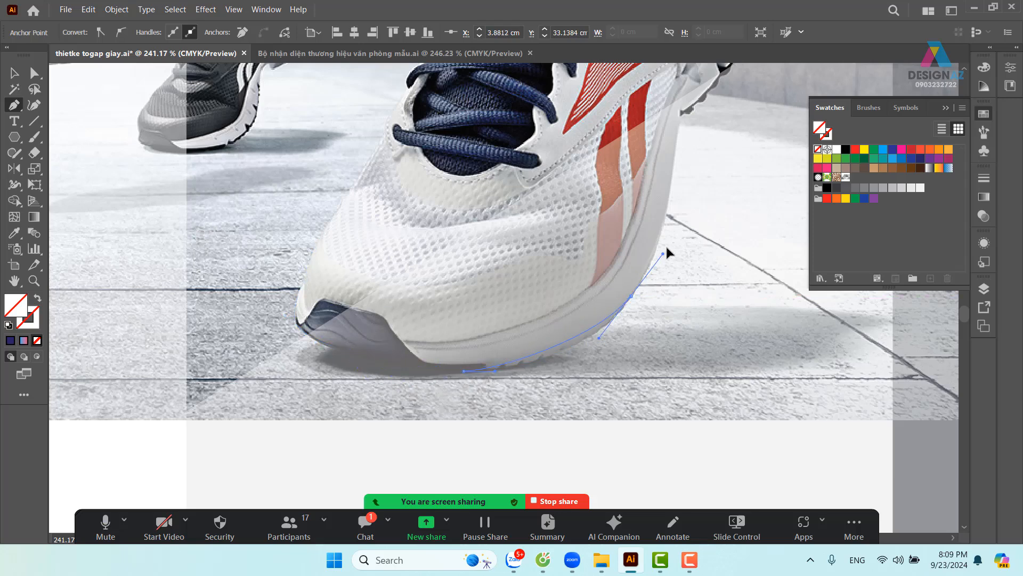
drag(671, 225, 668, 235)
drag(677, 164, 604, 279)
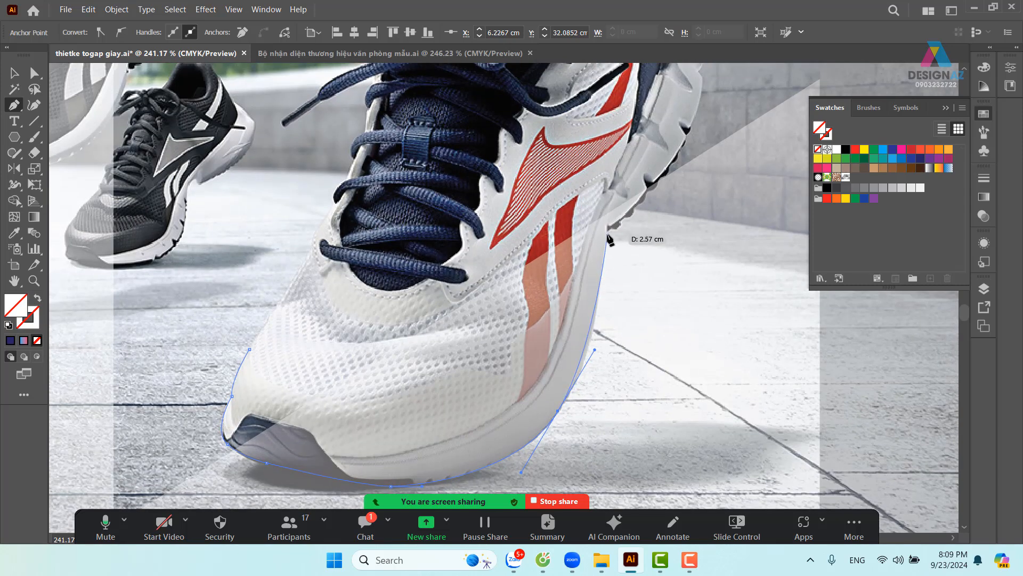
drag(609, 236, 616, 199)
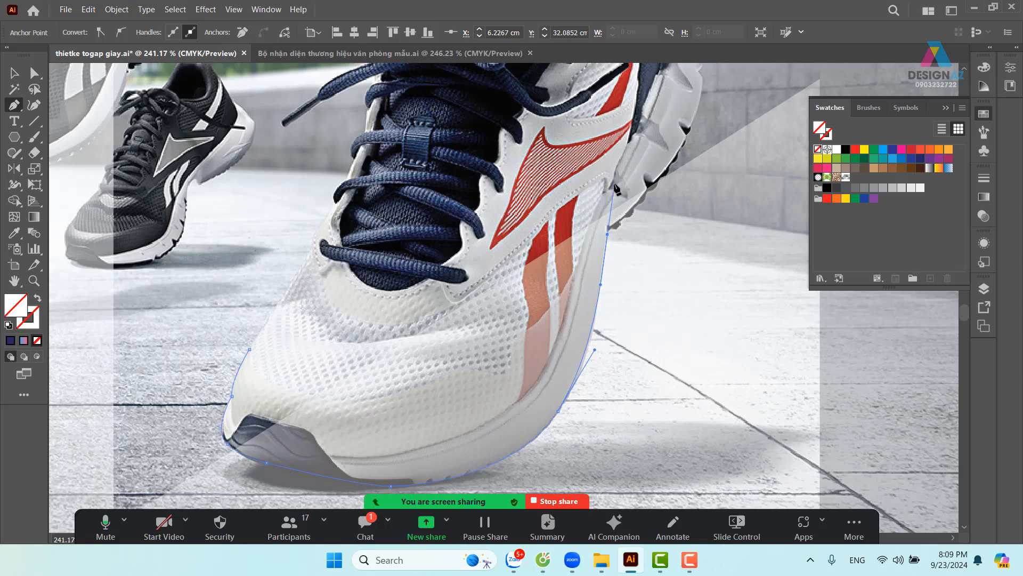
click(609, 233)
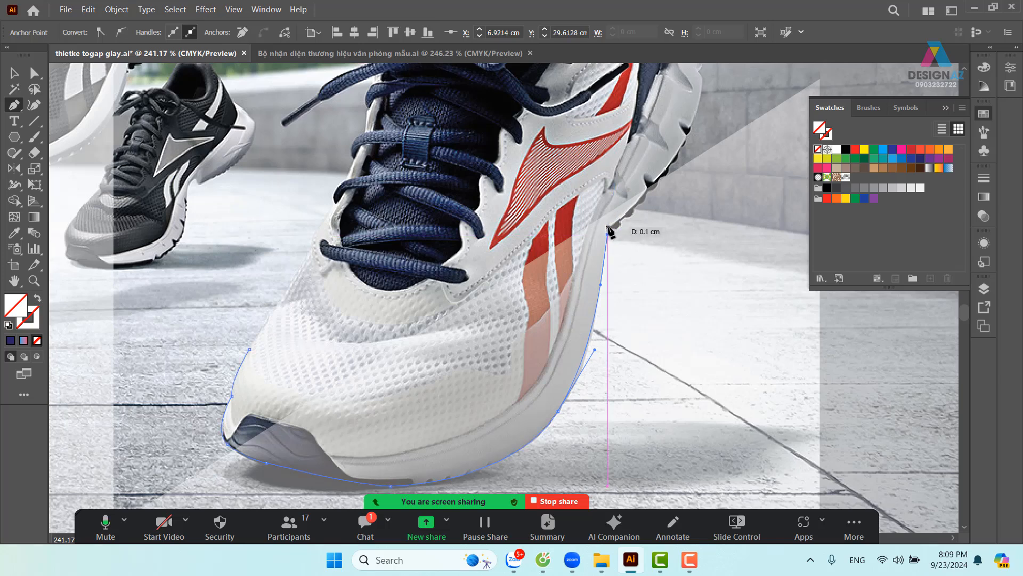
Continue the pen outline closely along the notched heel tread of the large shoe
click(608, 228)
drag(621, 224, 625, 219)
click(637, 206)
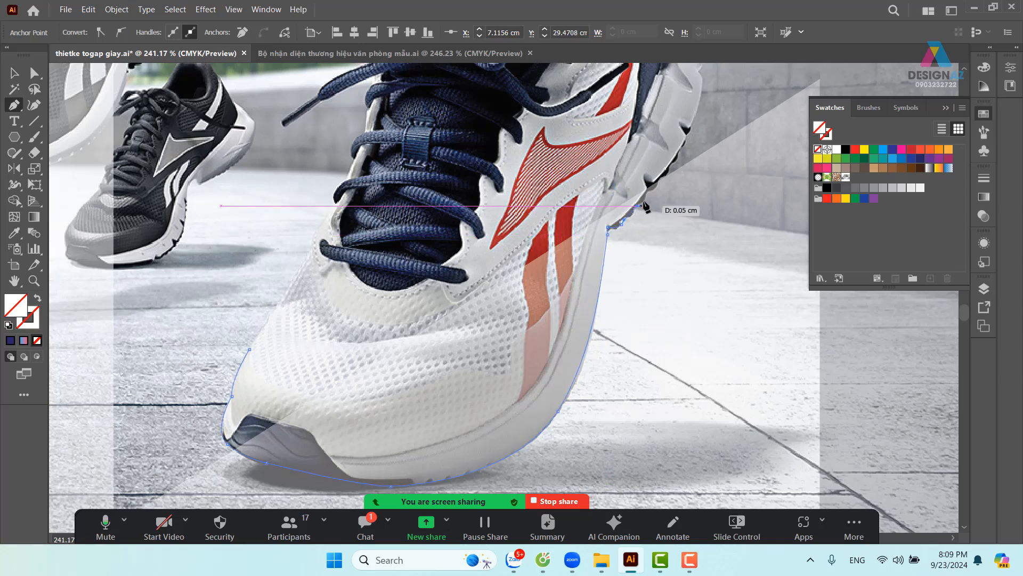
click(645, 193)
click(650, 188)
click(658, 182)
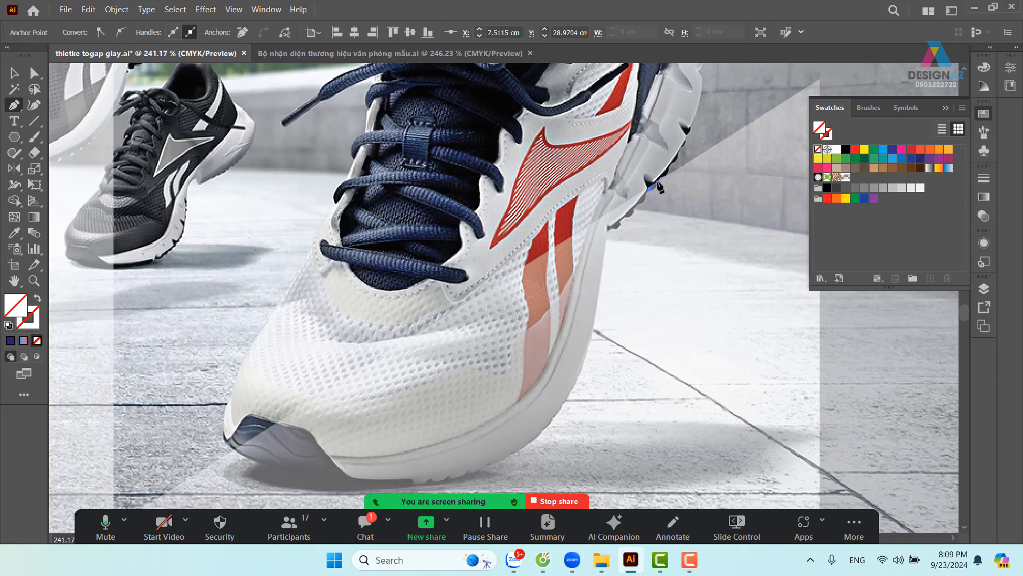
drag(677, 162, 625, 222)
click(645, 187)
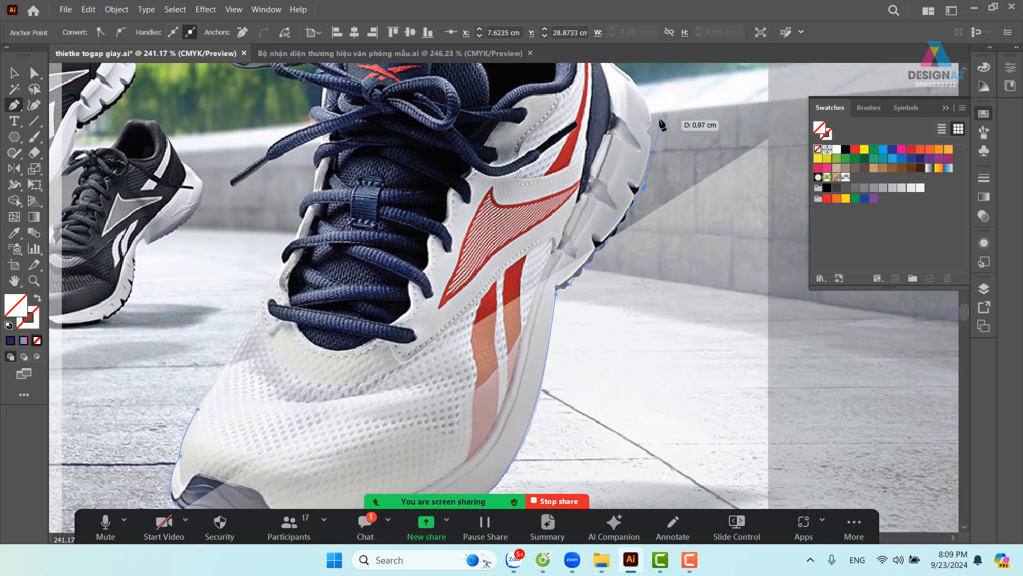
Close the outline with a loose curve from the heel across the laces and back down to its starting point near the toe
click(660, 119)
click(565, 102)
click(421, 113)
click(340, 148)
click(256, 202)
click(217, 292)
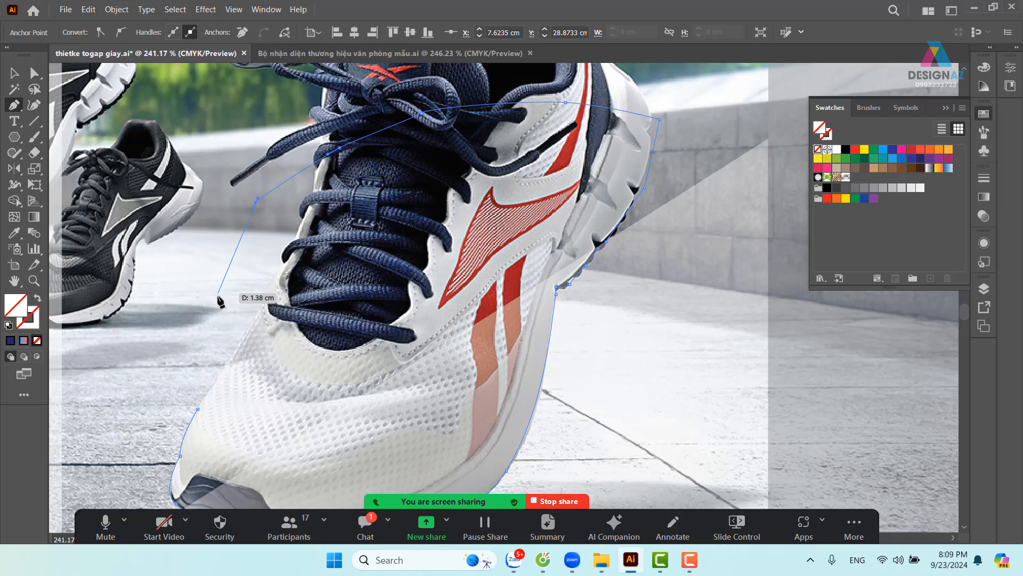
click(198, 409)
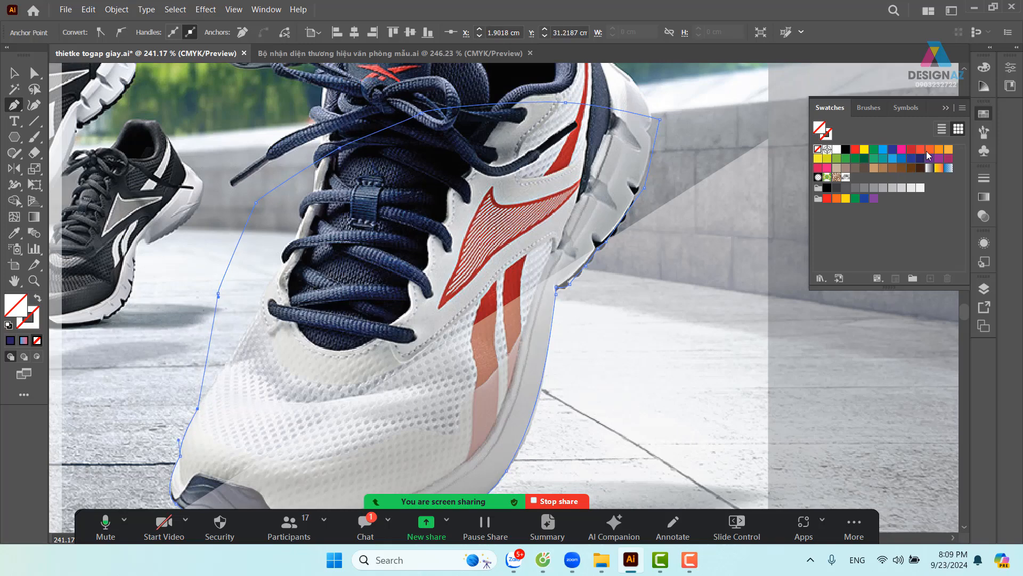
Fill the traced shoe outline with the orange swatch
click(928, 150)
key(ctrl+minus)
key(ctrl+minus)
key(ctrl+minus)
key(ctrl+minus)
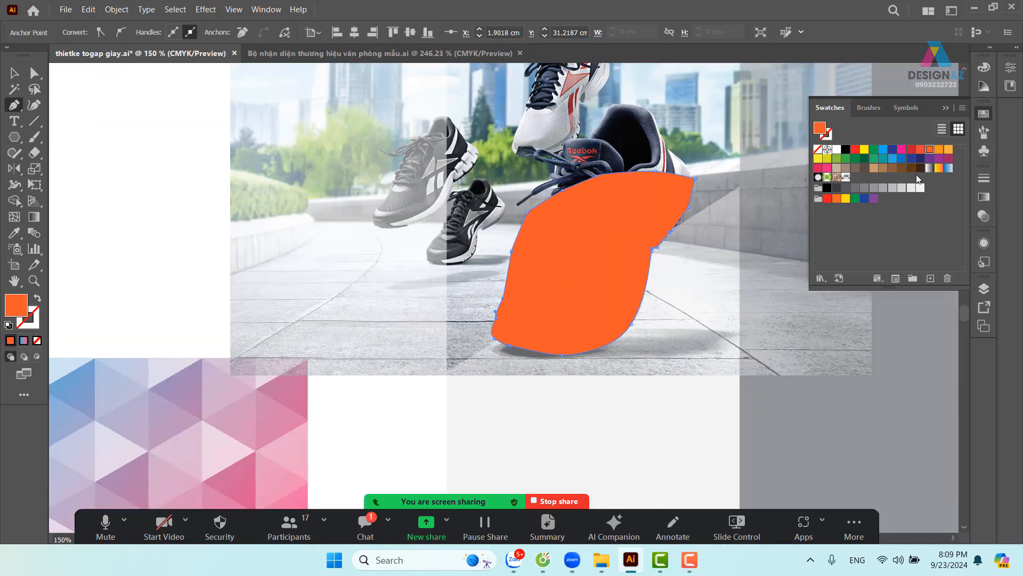
Set the opacity of the unclipped shoe photo copy back to 100%
key(v)
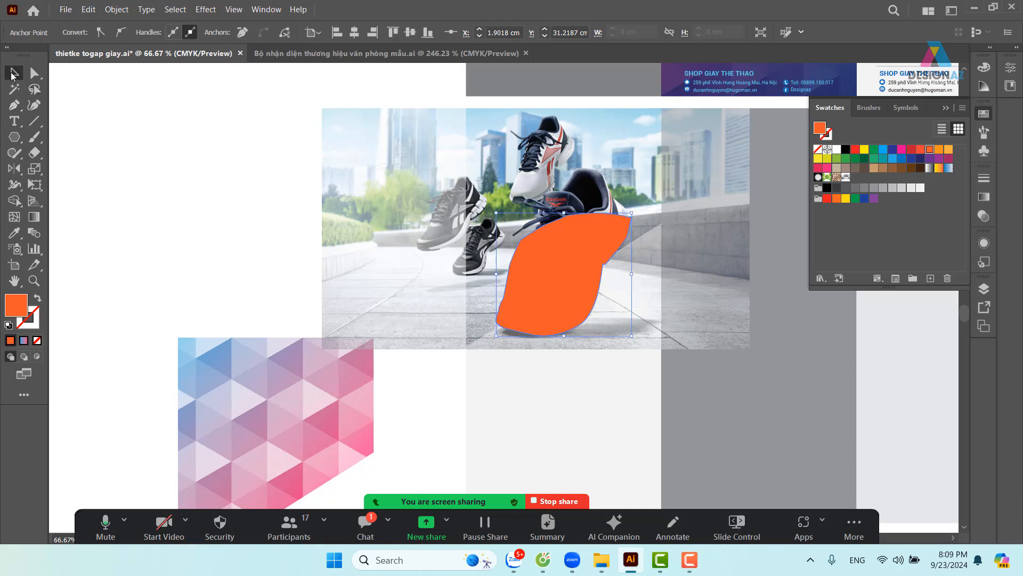
click(193, 180)
click(403, 242)
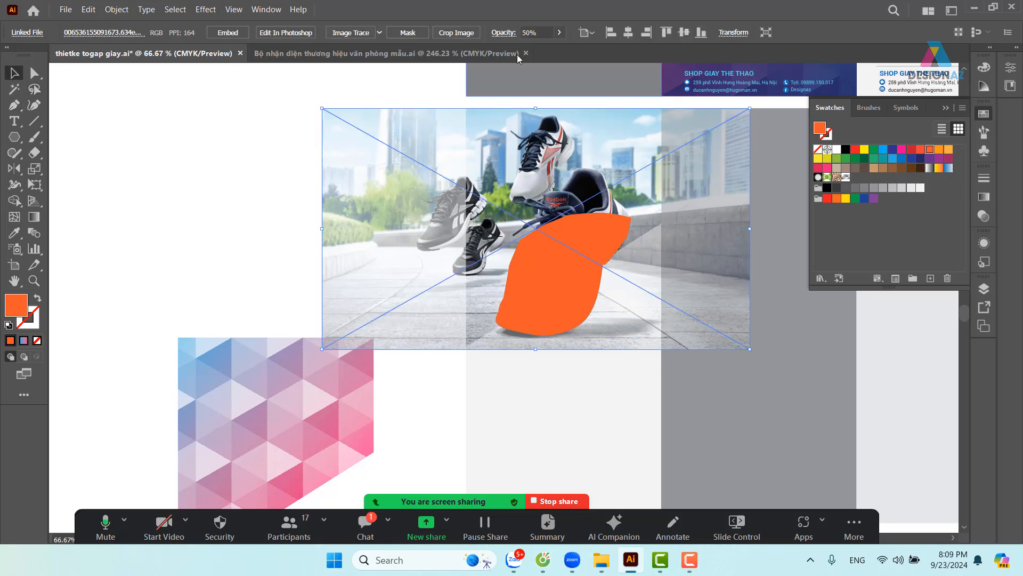
drag(548, 32, 502, 40)
text(100)
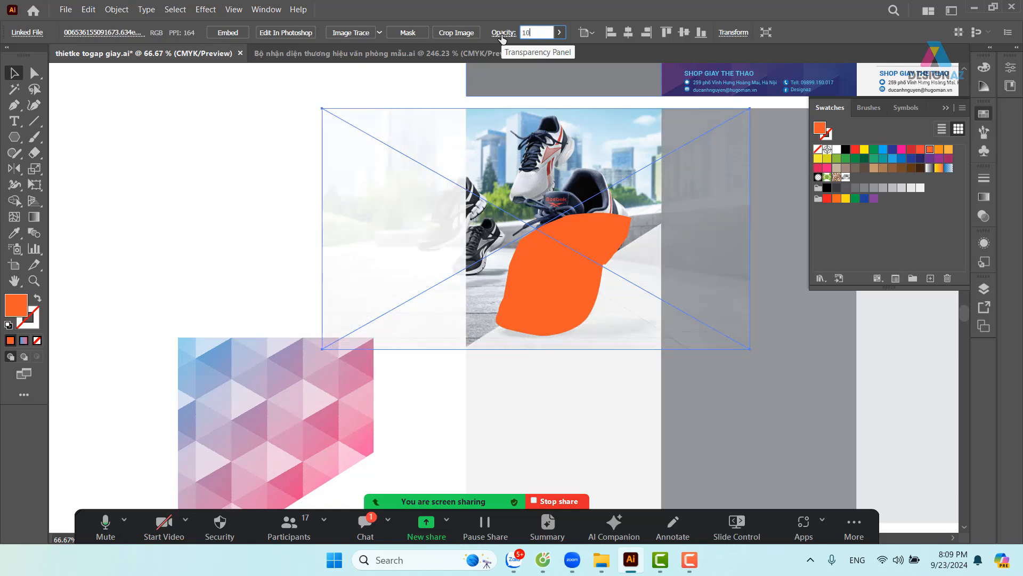
key(Return)
click(245, 165)
Clip the full-opacity shoe photo copy with the orange shoe outline using a clipping mask
click(564, 252)
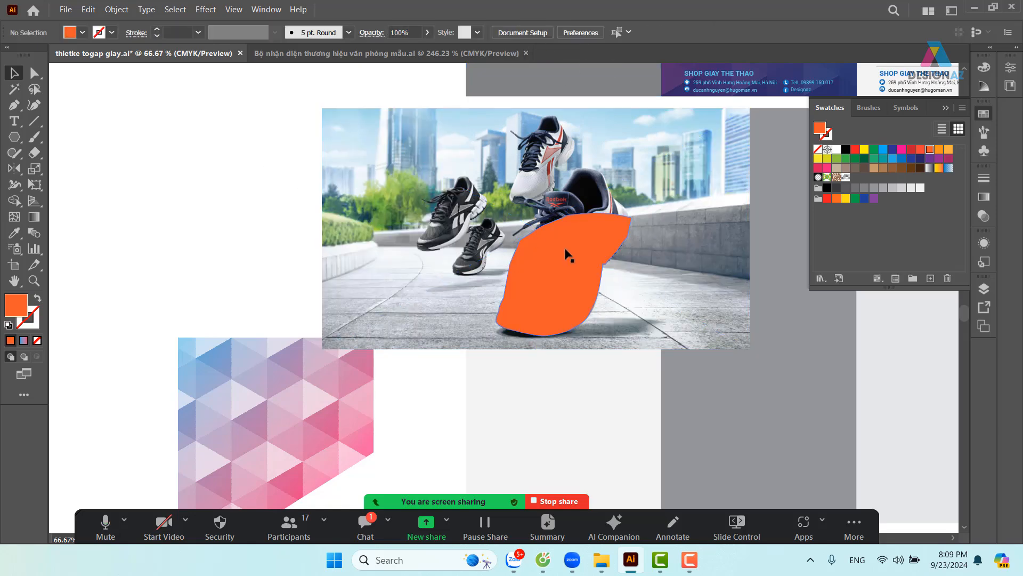
shift+click(436, 237)
right_click(548, 238)
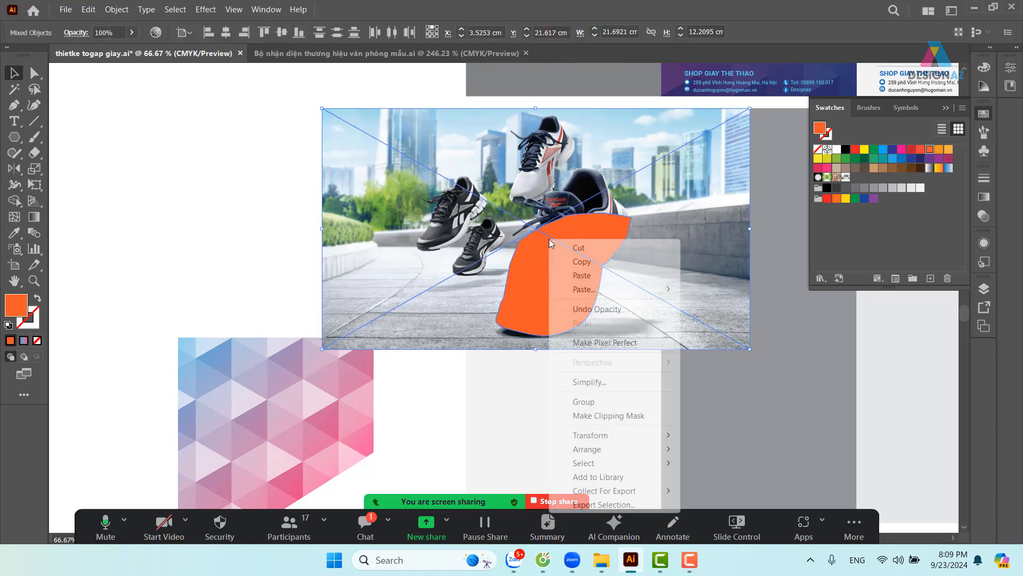
click(607, 415)
click(382, 299)
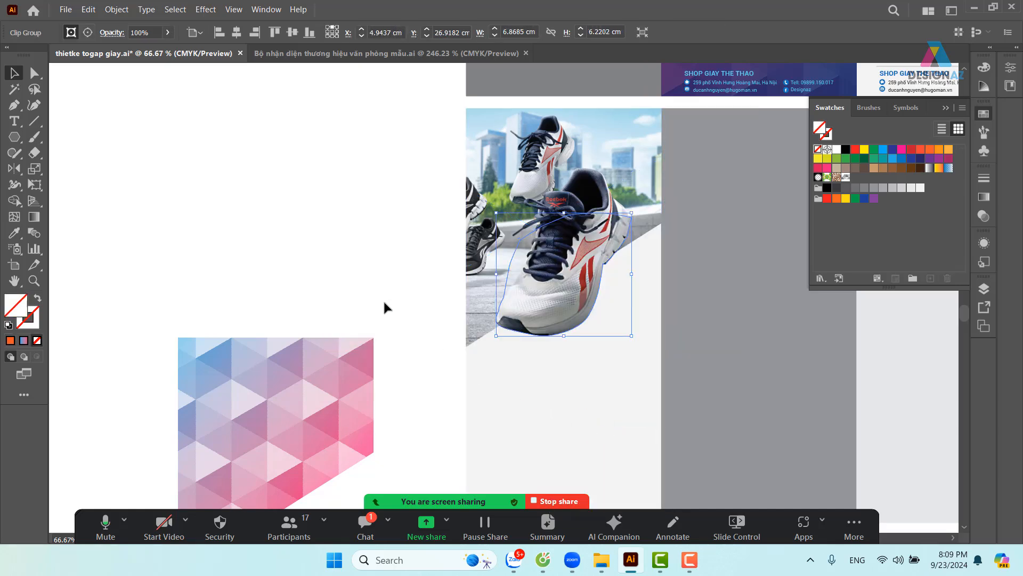
drag(296, 282, 227, 272)
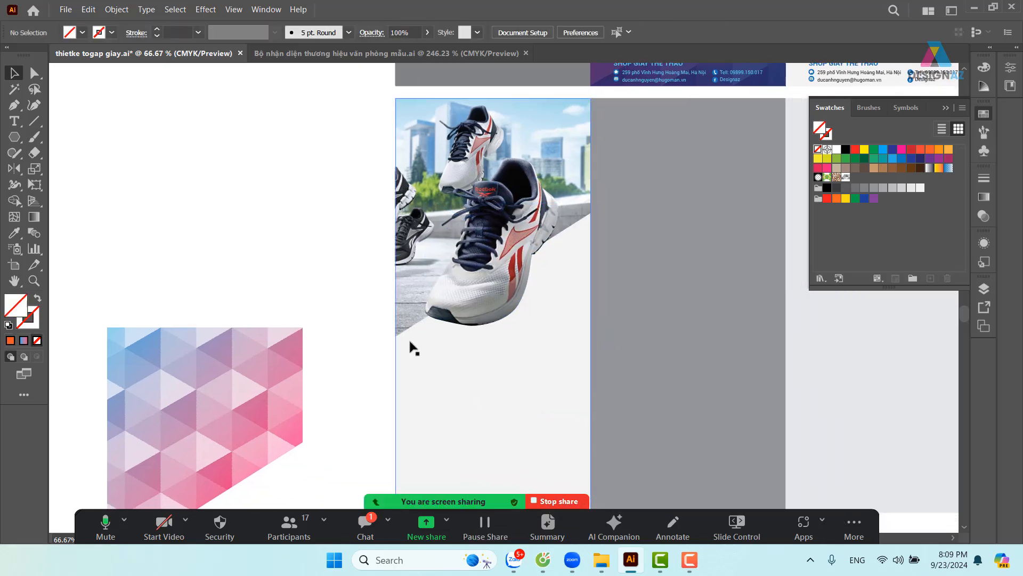
Start a pen outline for the shoe's shadow at the dark toe cap and curve it along just below the front sole
key(z)
drag(436, 289, 513, 341)
drag(543, 354, 510, 362)
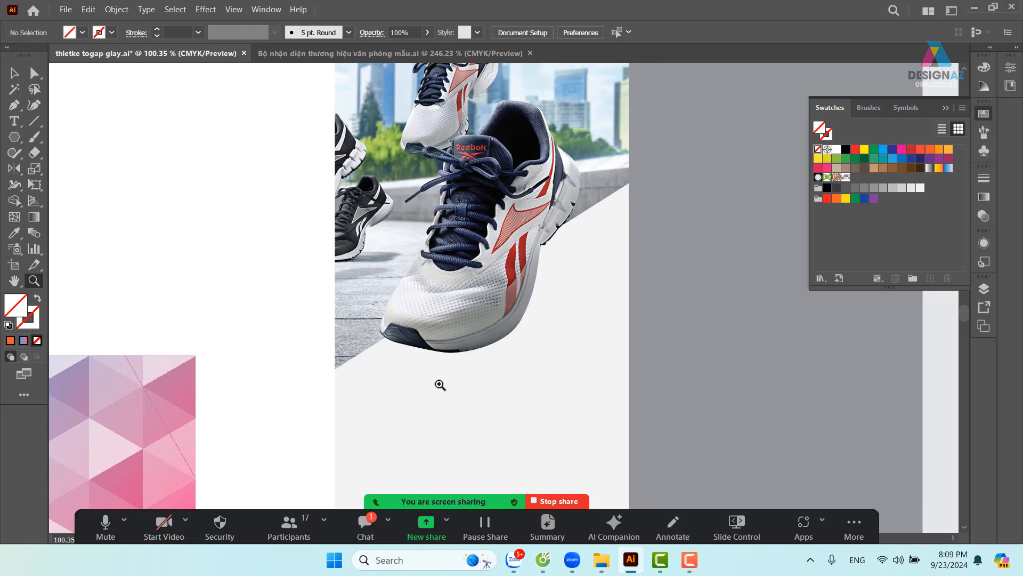
key(p)
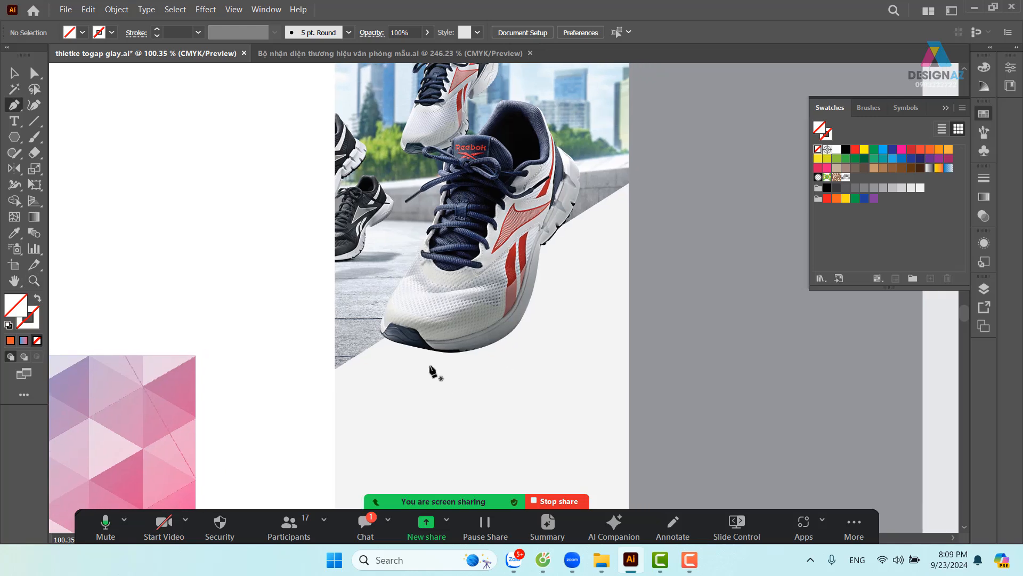
click(410, 325)
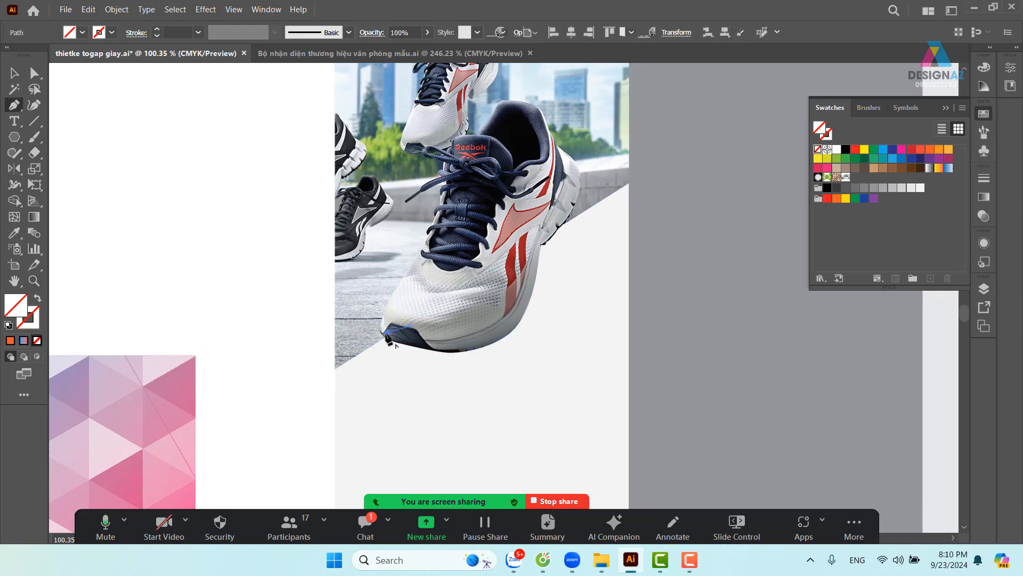
drag(381, 334, 421, 368)
drag(457, 366, 520, 341)
key(ctrl+z)
key(ctrl+z)
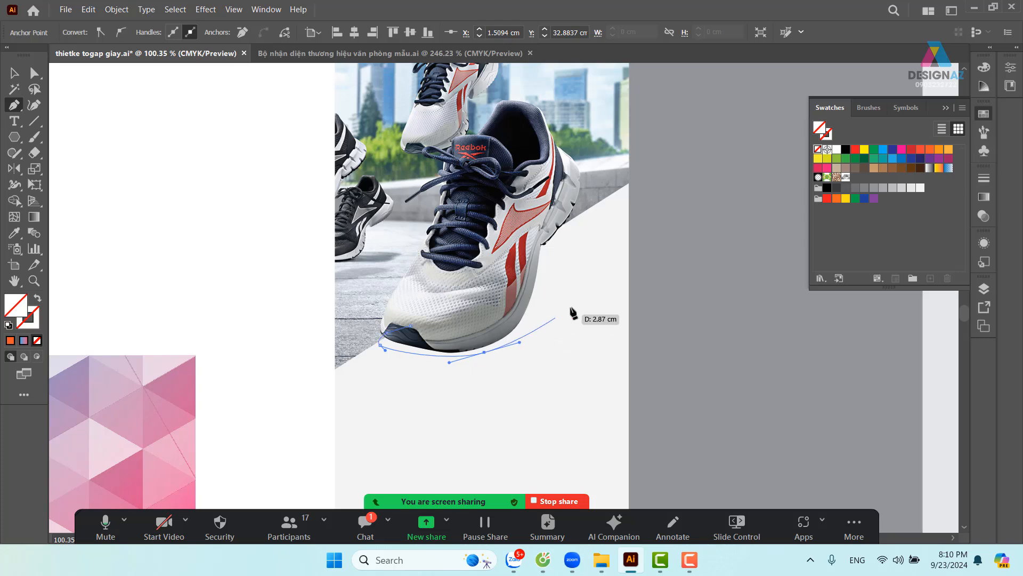
Close the shadow outline by running it out beyond the heel and back across the shoe to its start at the toe
click(583, 297)
click(614, 265)
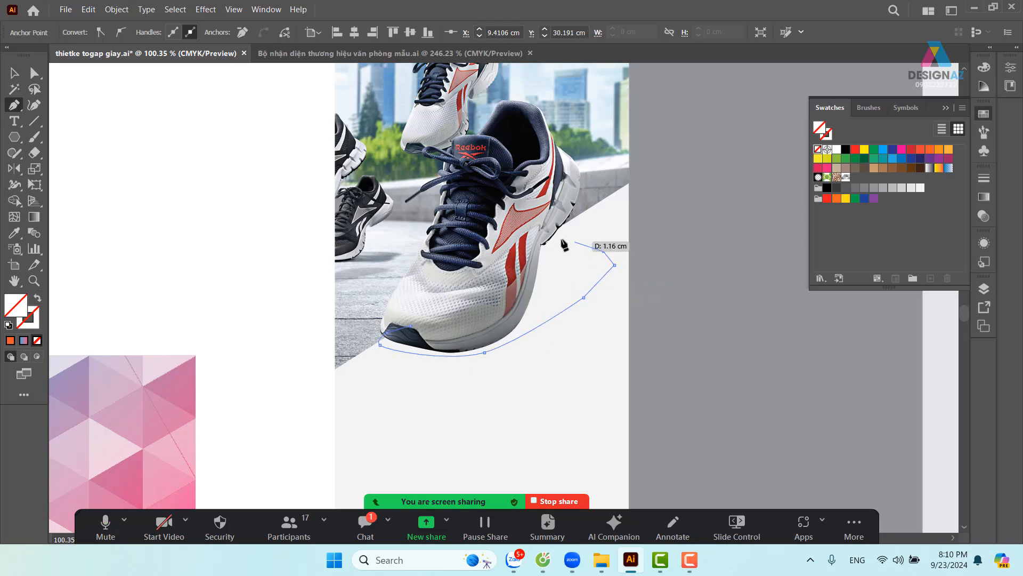
drag(560, 240, 556, 239)
click(500, 253)
click(423, 298)
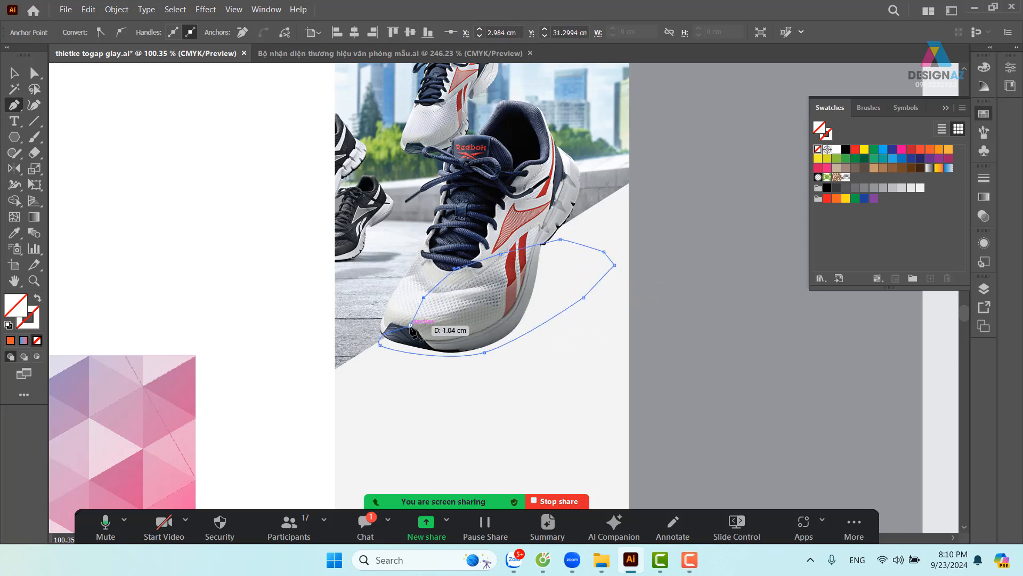
click(411, 326)
Fill the shadow shape with a mid-gray swatch and send it behind the clipped shoe
click(868, 190)
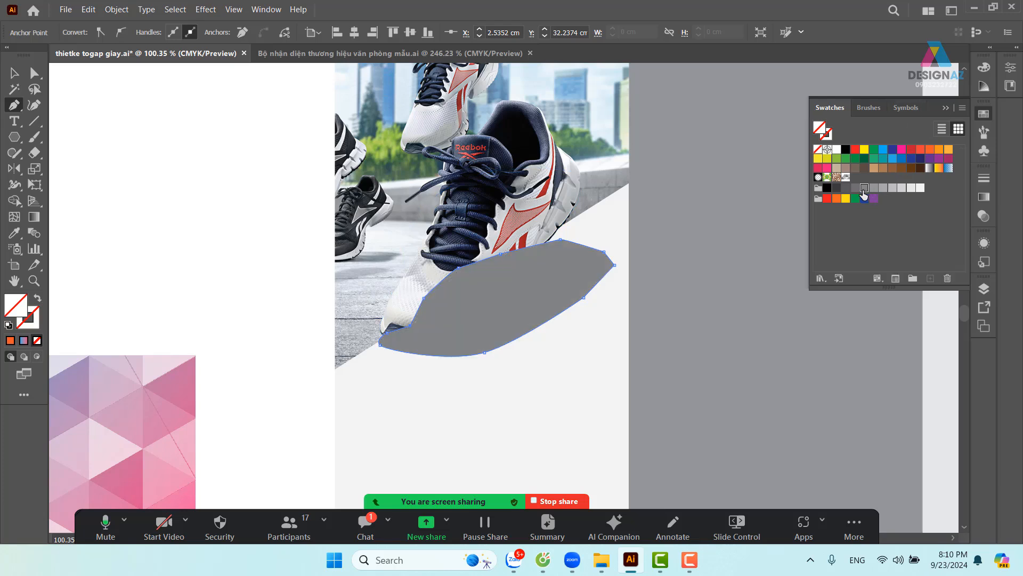
click(16, 79)
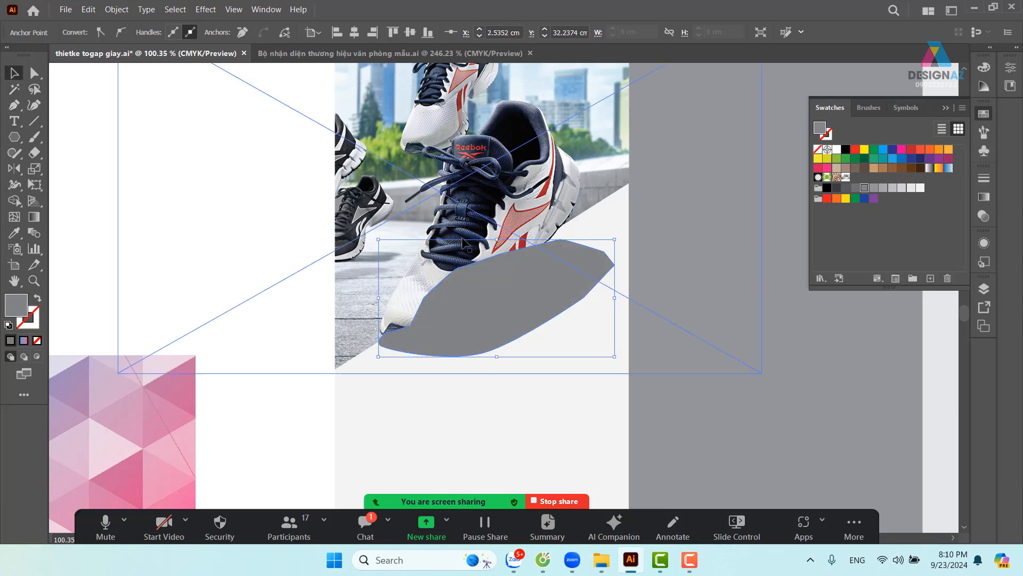
key(ctrl+bracketleft)
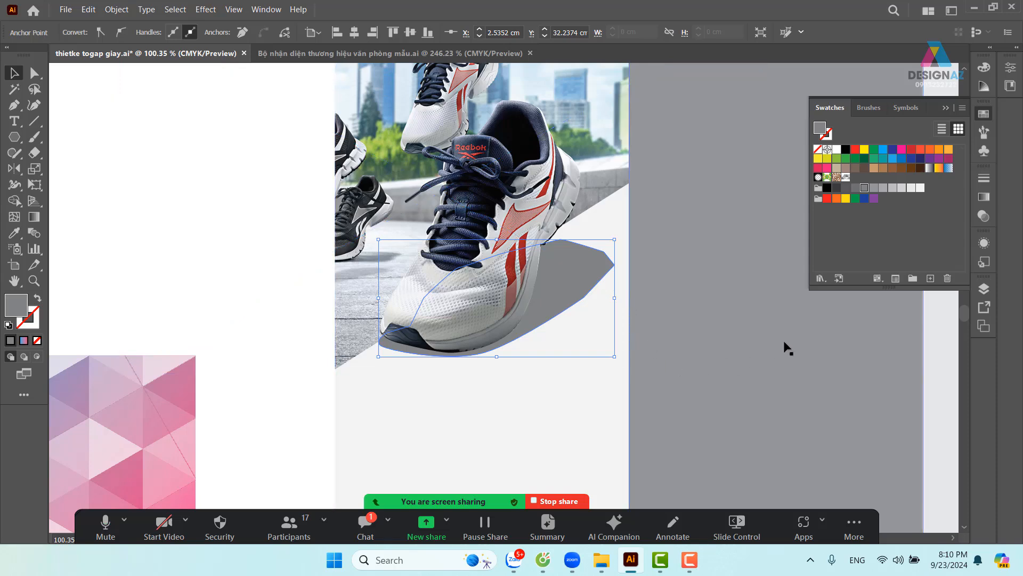
click(601, 324)
Apply a Gaussian Blur with a 21-pixel radius to the gray shadow and nudge it slightly up under the shoe
click(571, 300)
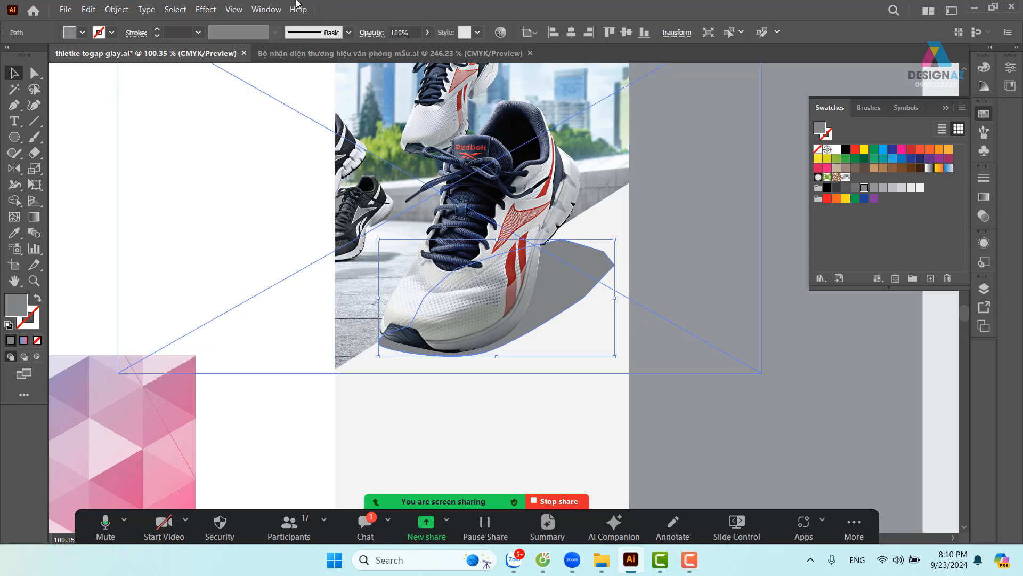
click(206, 11)
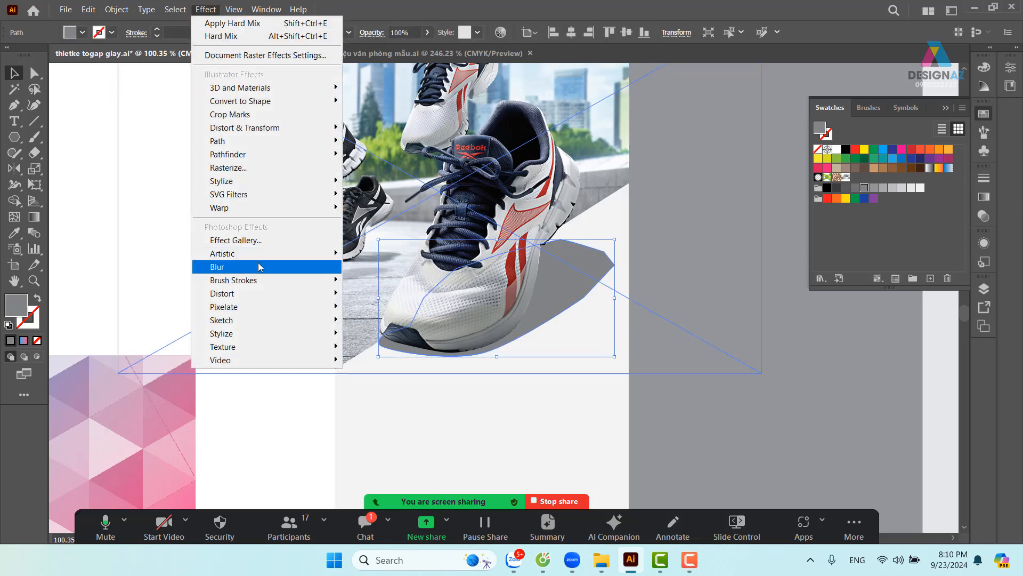
mouse_move(303, 269)
click(373, 267)
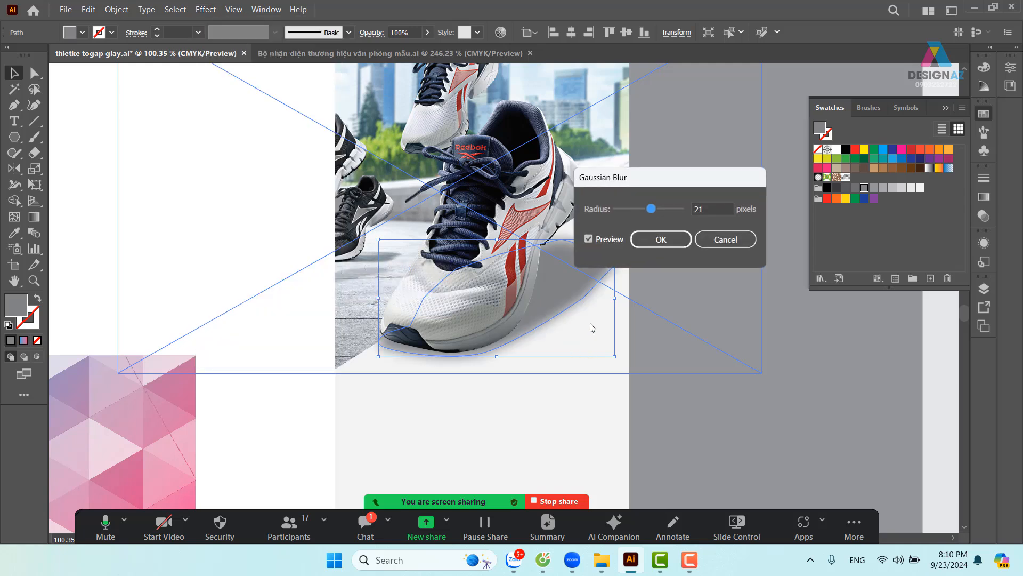
click(664, 245)
drag(542, 298, 540, 297)
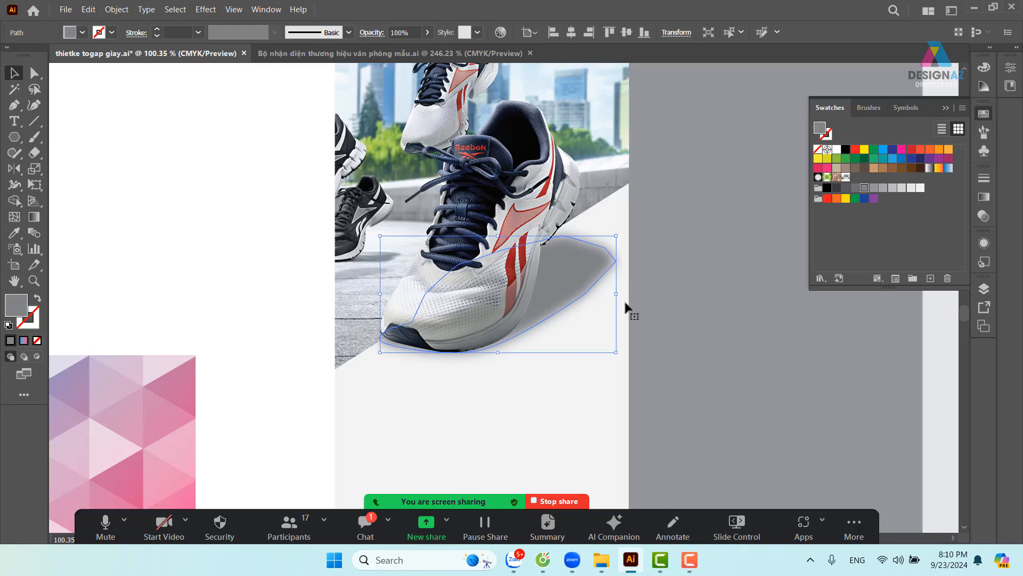
Add an opacity mask without clipping to the shadow and draw a rectangle in the mask covering the whole shadow
click(985, 215)
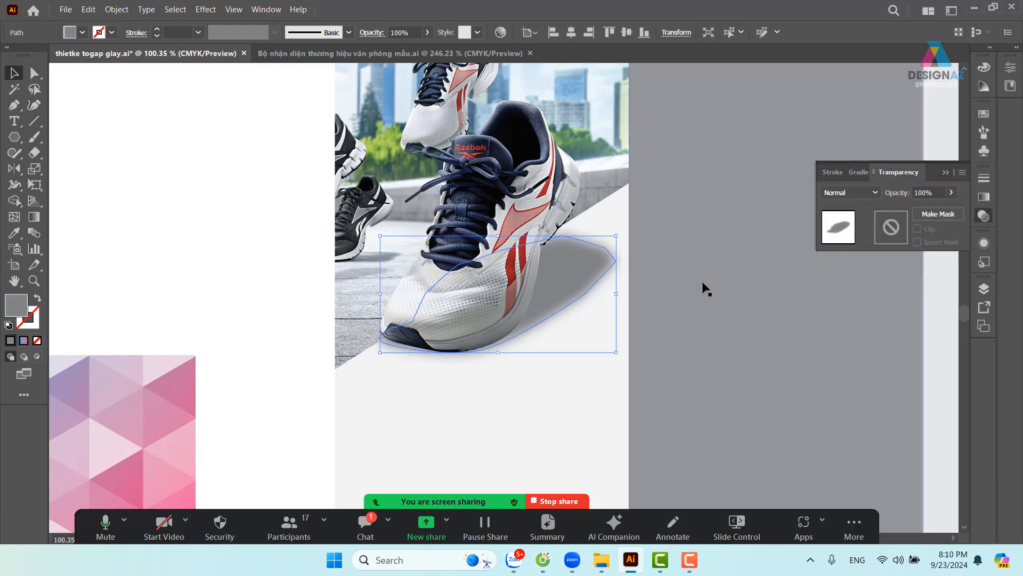
click(900, 235)
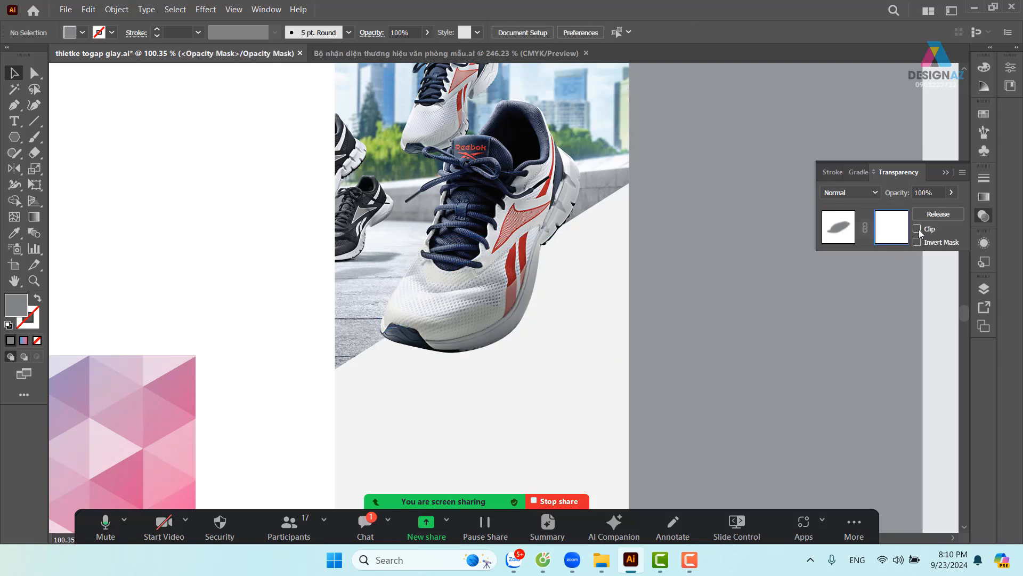
drag(15, 141, 64, 137)
mouse_move(364, 186)
mouse_down()
mouse_move(530, 344)
mouse_move(622, 365)
mouse_up()
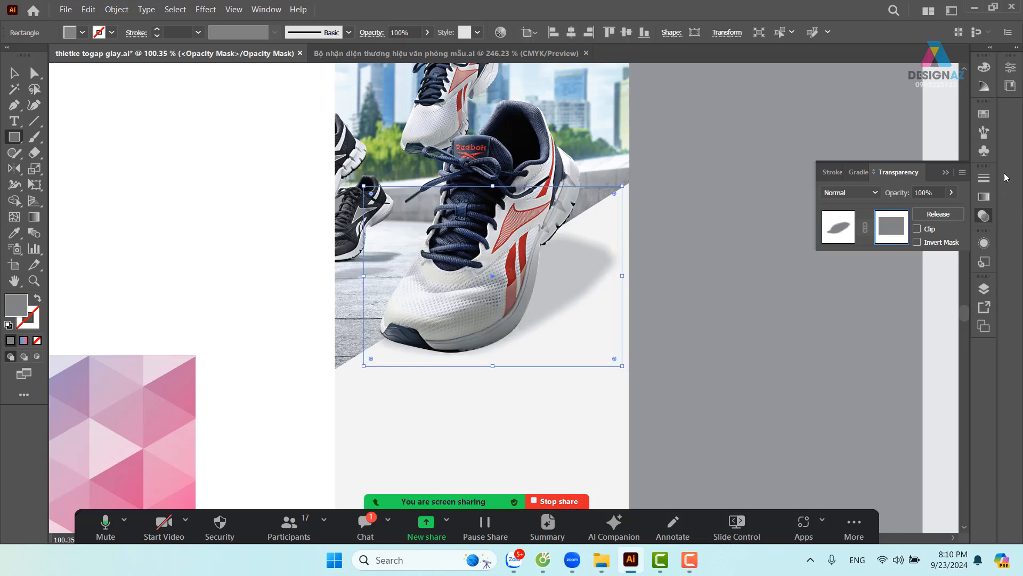
Fill the mask rectangle with the white-to-black gradient, run it diagonally to fade the shadow away from the sole, and leave mask editing
click(985, 114)
click(929, 168)
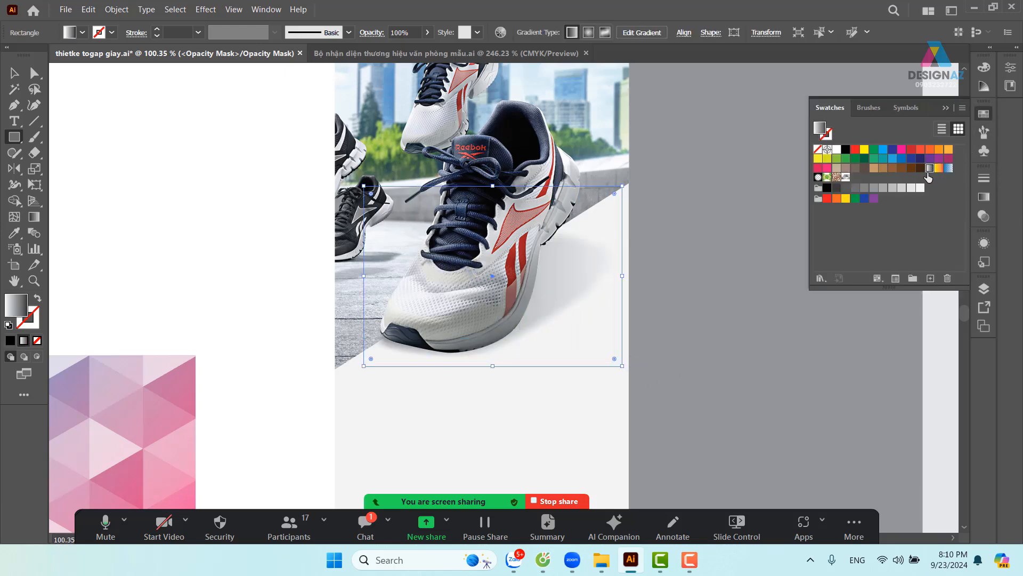
key(g)
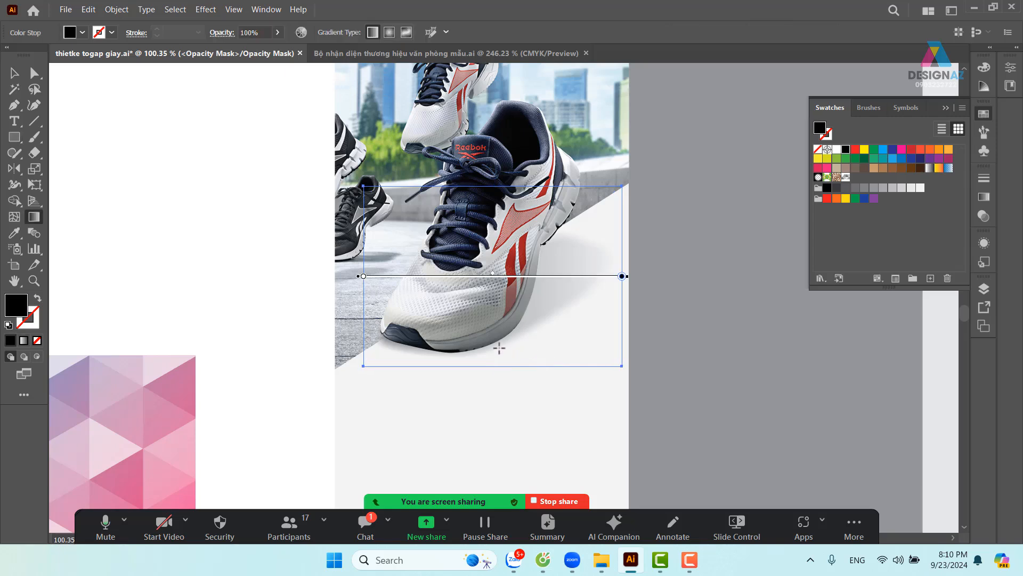
drag(499, 348, 605, 275)
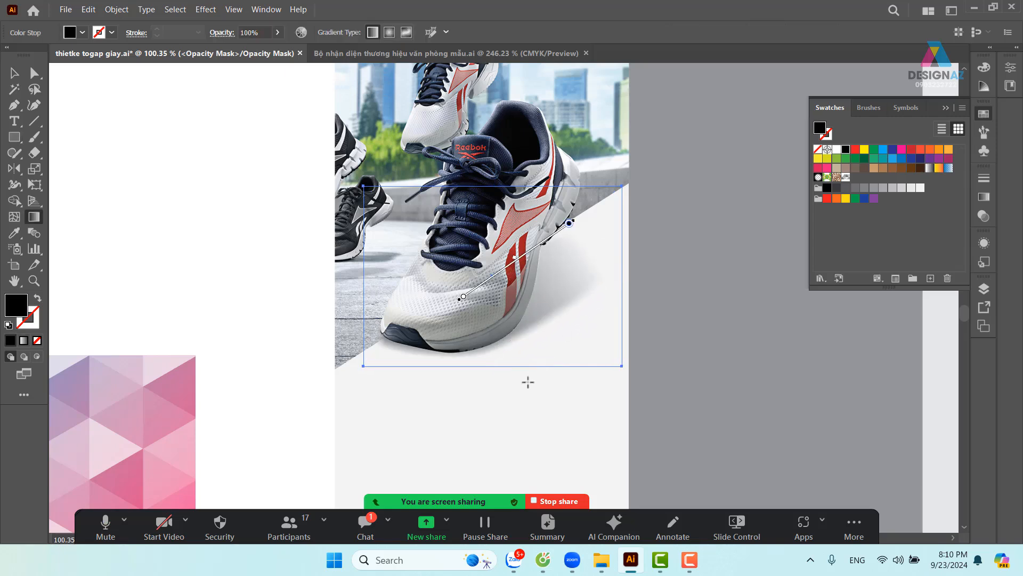
click(19, 79)
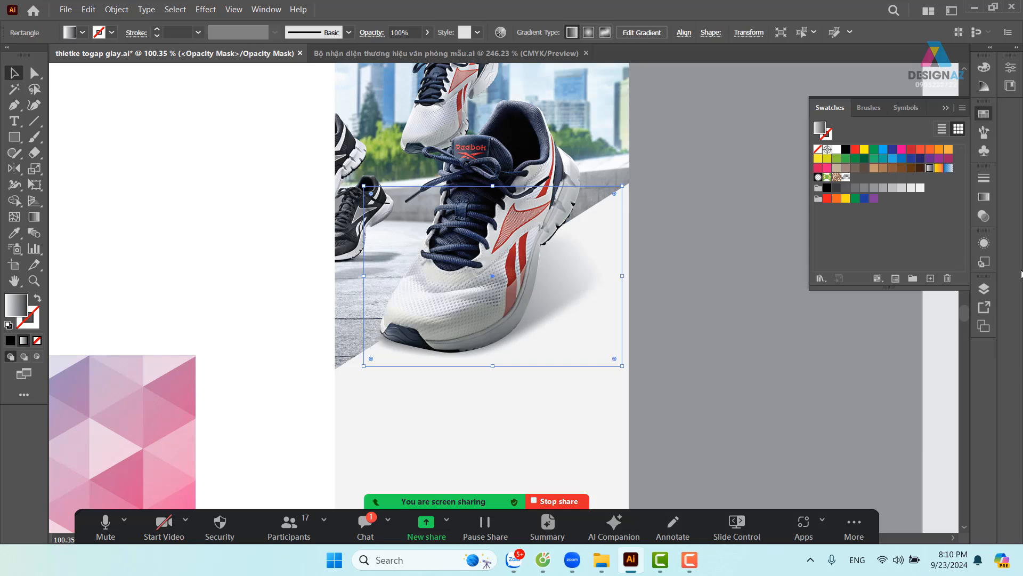
click(983, 216)
click(838, 240)
click(708, 354)
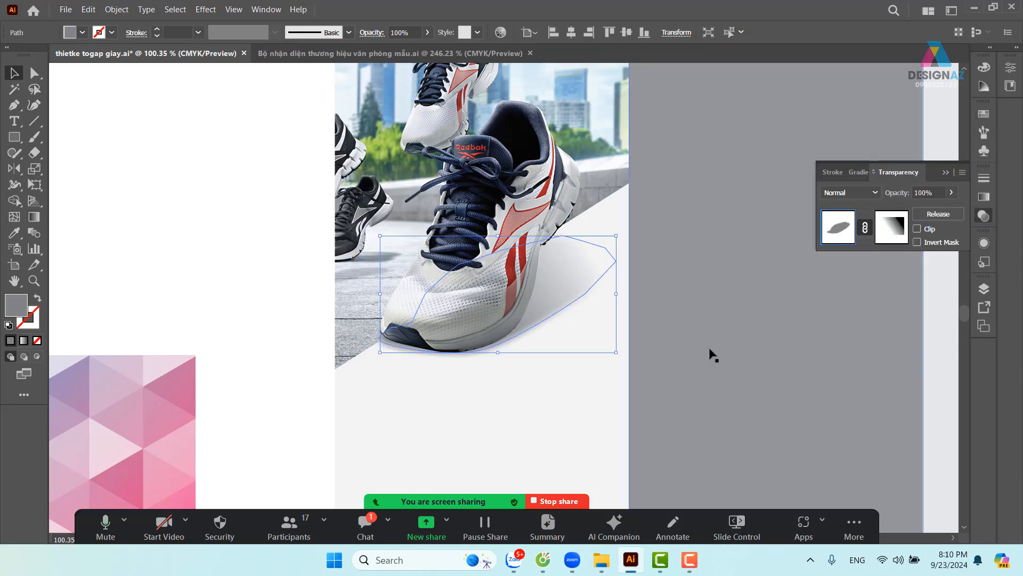
key(ctrl+minus)
key(ctrl+minus)
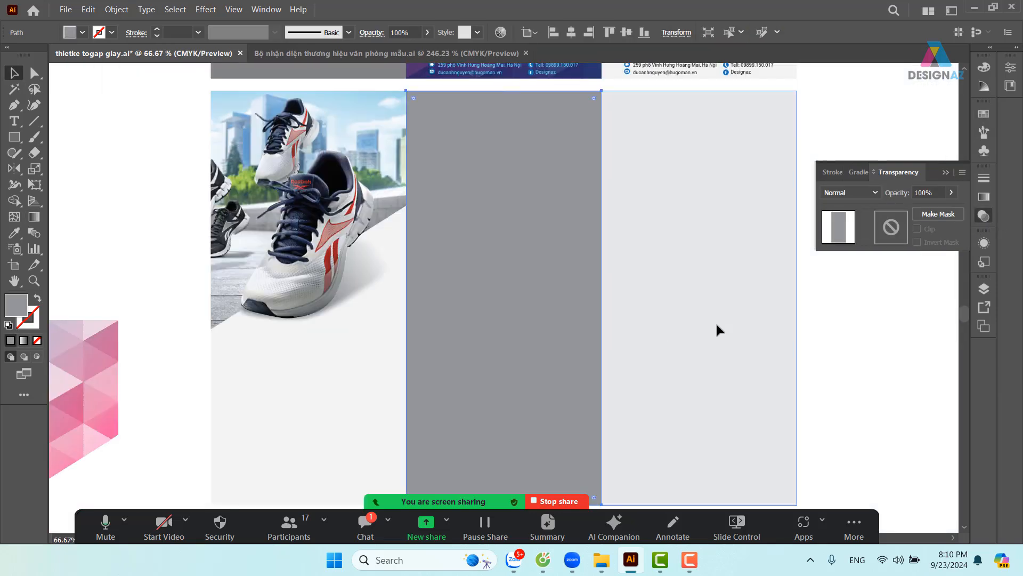
drag(512, 220, 601, 219)
click(583, 229)
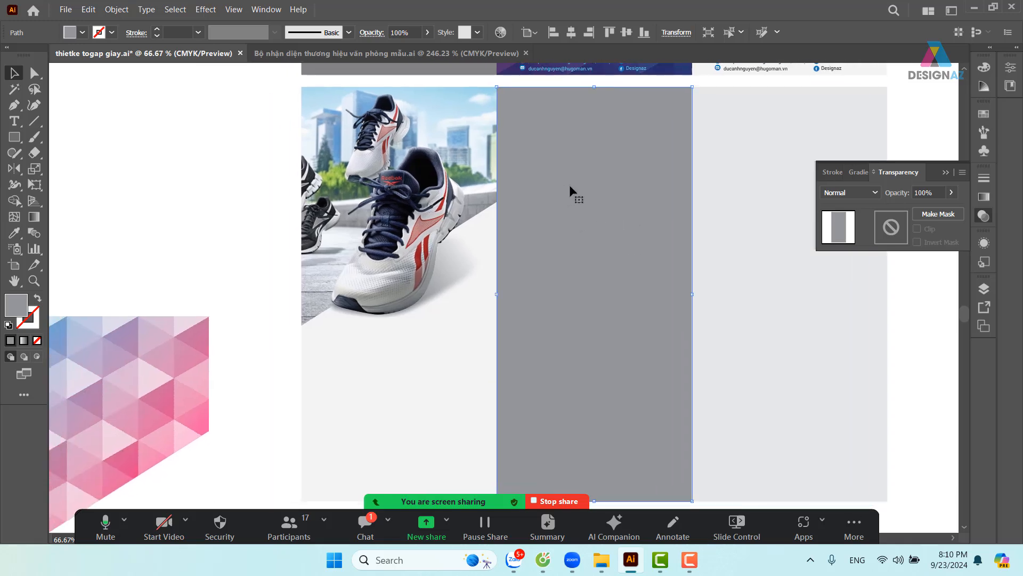
drag(569, 185, 622, 152)
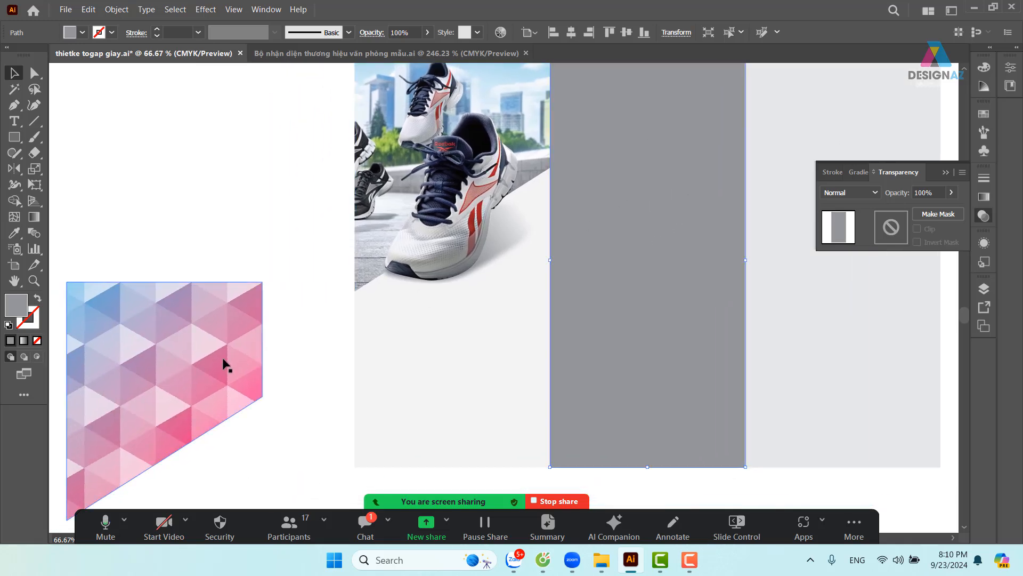
drag(672, 290, 640, 335)
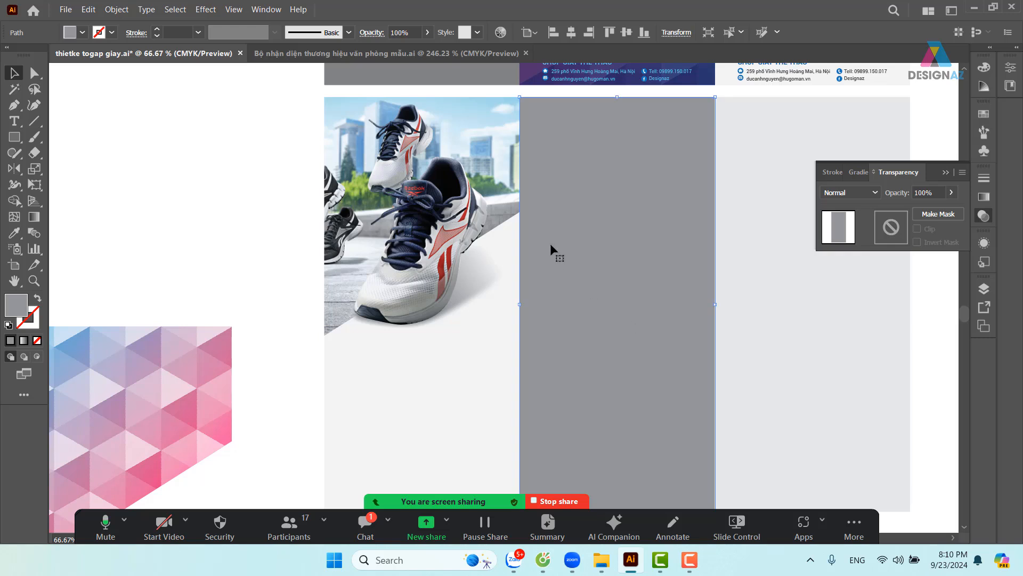
click(511, 209)
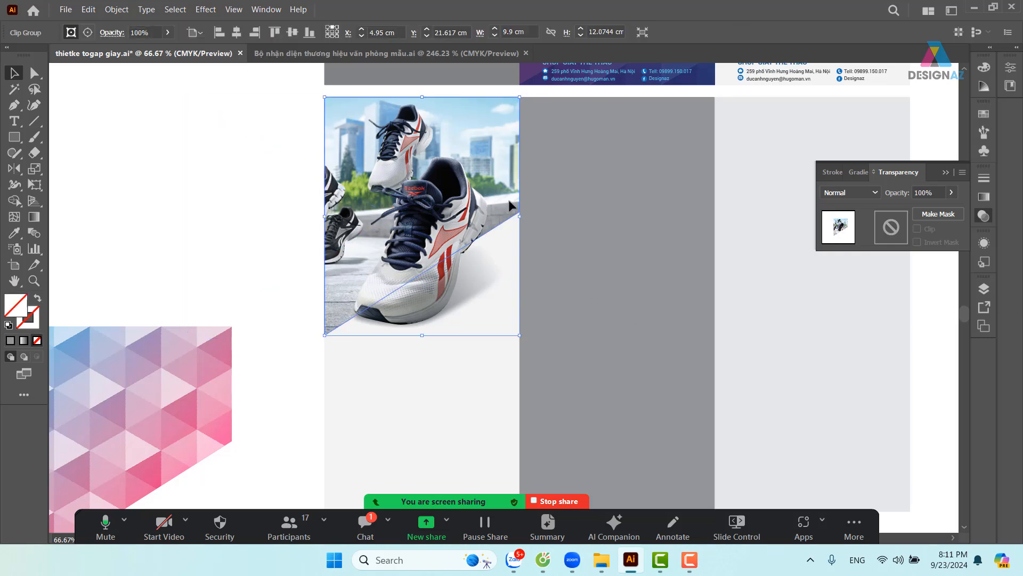
Place a copy of the cover's GIAY title on the left inside panel, below the shoe
drag(480, 284, 455, 365)
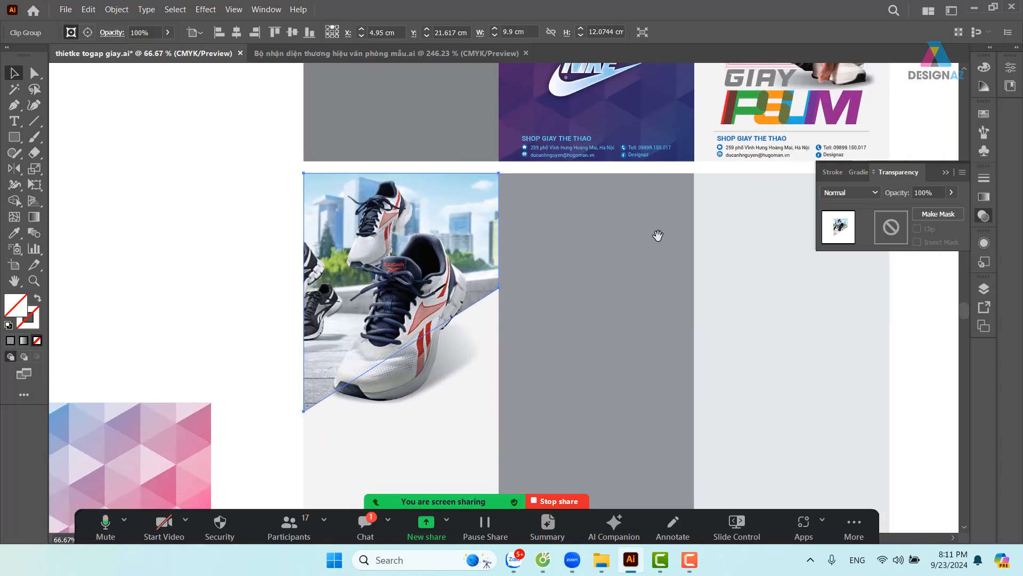
drag(658, 235, 548, 263)
drag(620, 136, 423, 328)
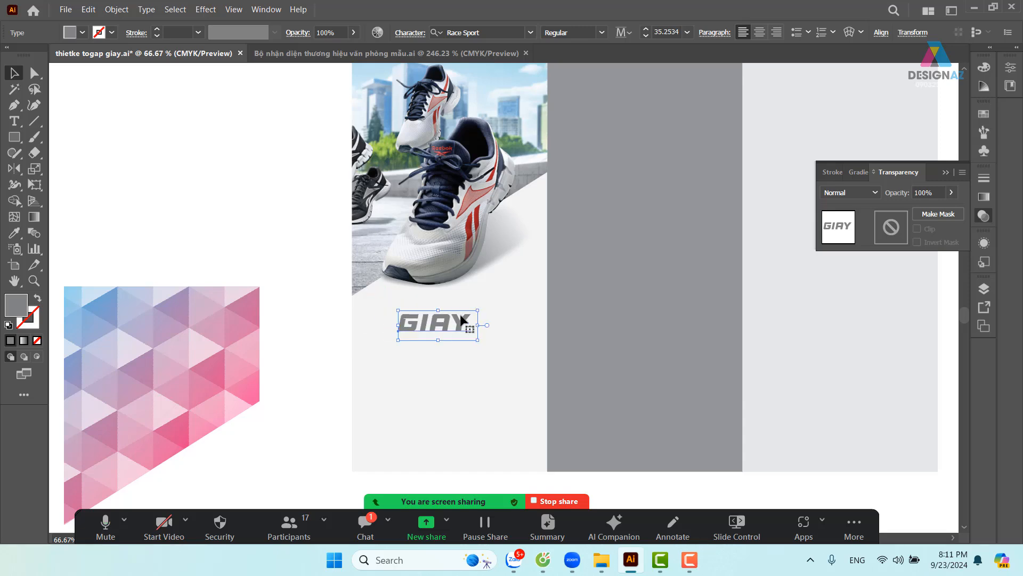
Show the hidden column guide grid and transfer it from the front cover to the left inside panel
drag(594, 268, 403, 508)
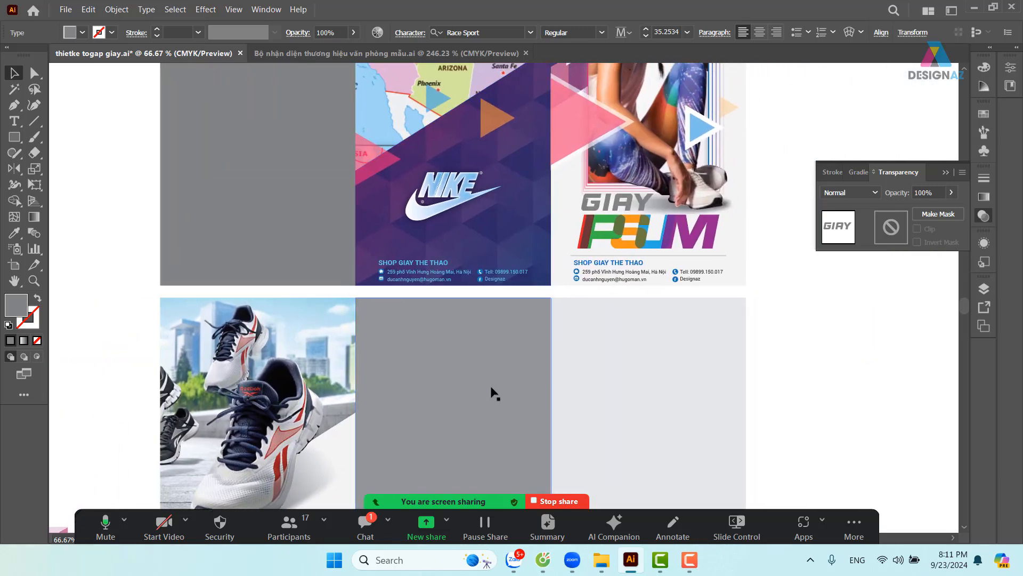
key(ctrl+alt+3)
click(861, 338)
click(742, 277)
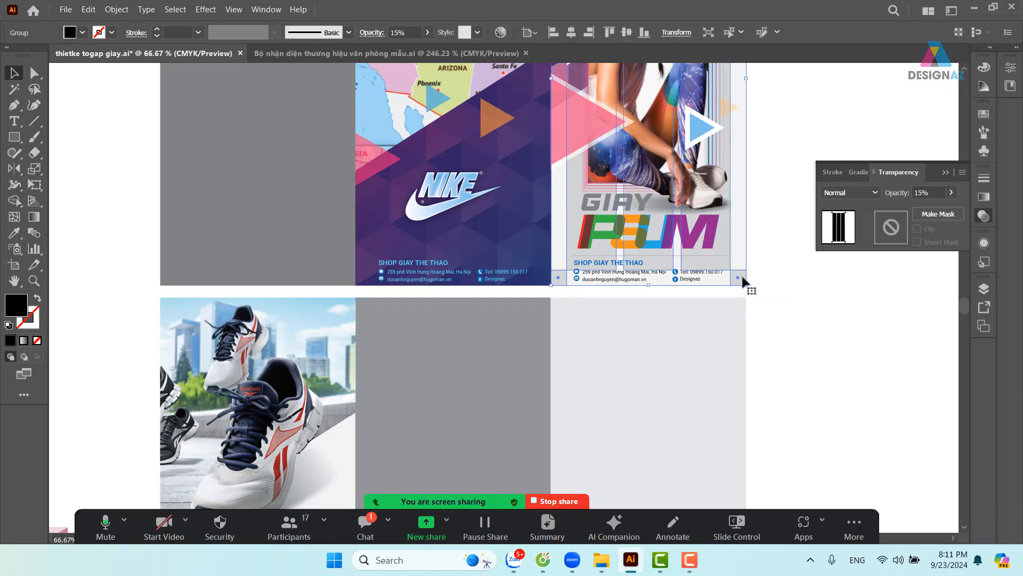
key(ctrl+c)
drag(631, 310, 333, 441)
drag(282, 470, 655, 190)
key(Delete)
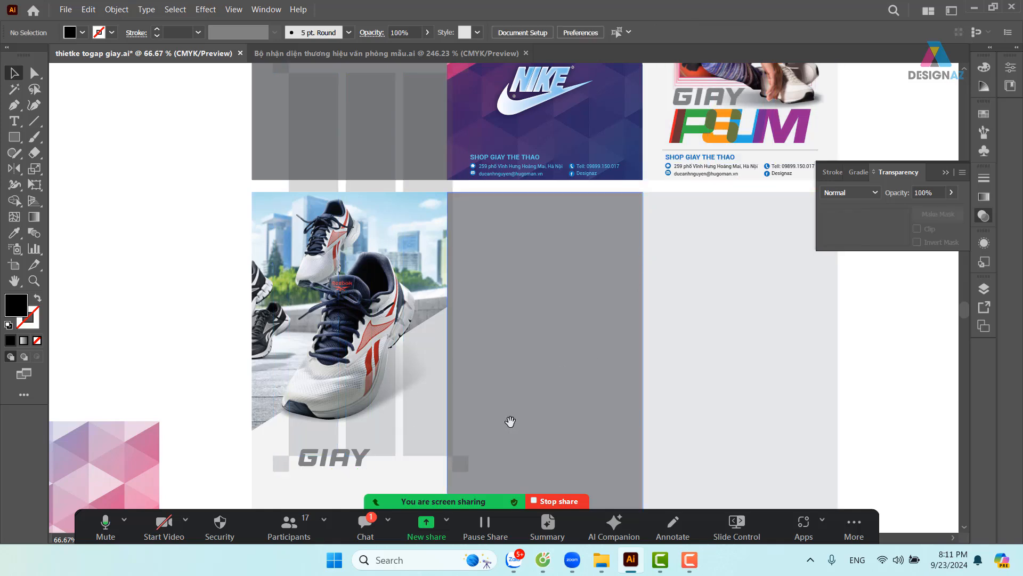
Align the column guide grid to the left and bottom edges of the left inside panel, using the panel as key object
drag(510, 420, 581, 271)
click(501, 276)
shift+click(469, 409)
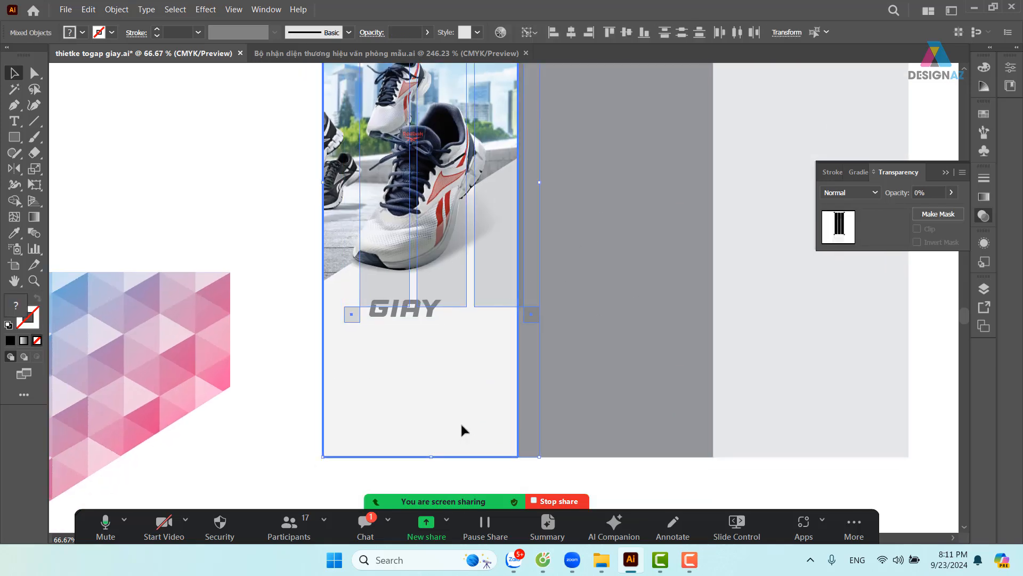
shift+click(503, 85)
click(554, 35)
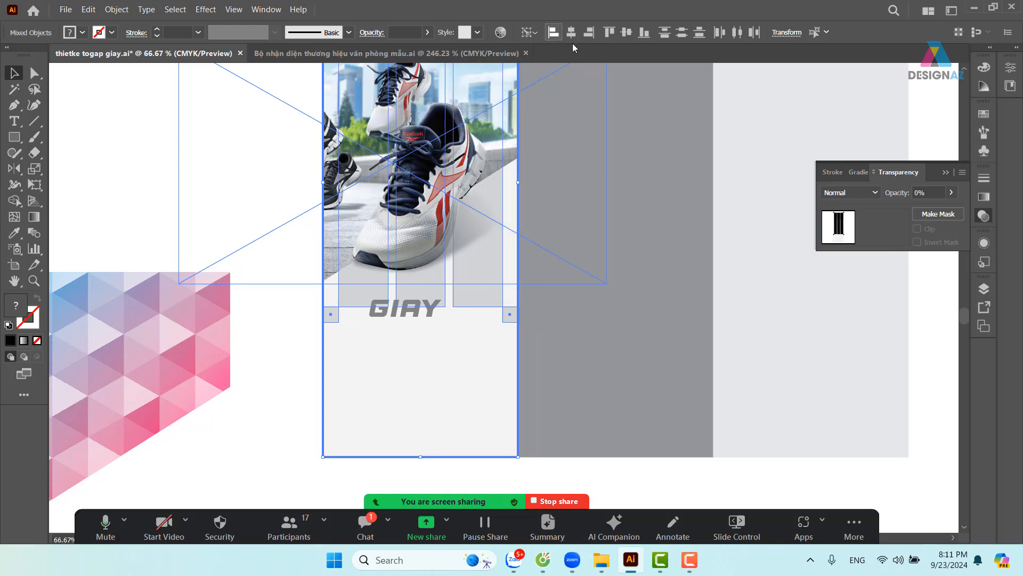
click(643, 34)
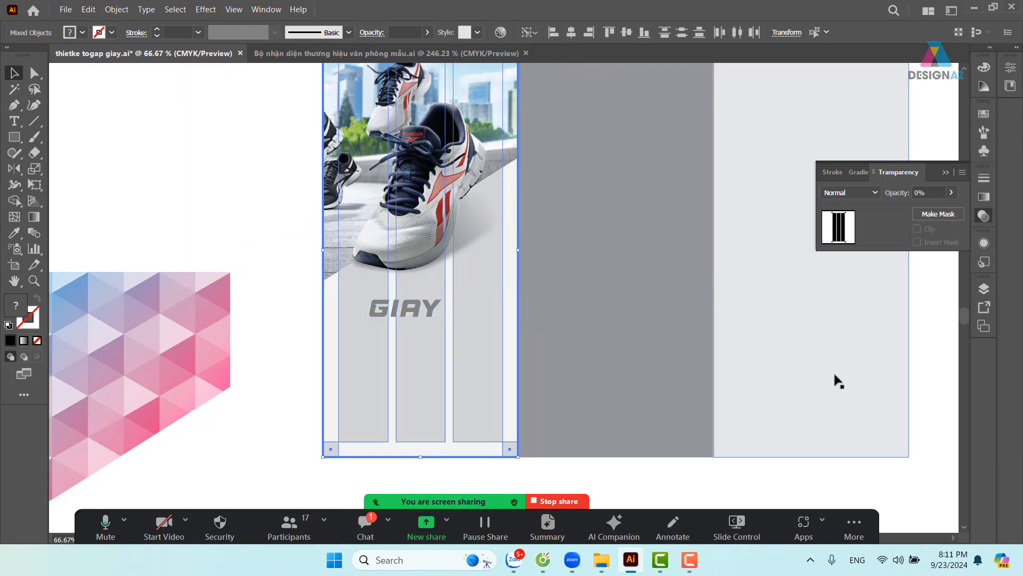
click(913, 308)
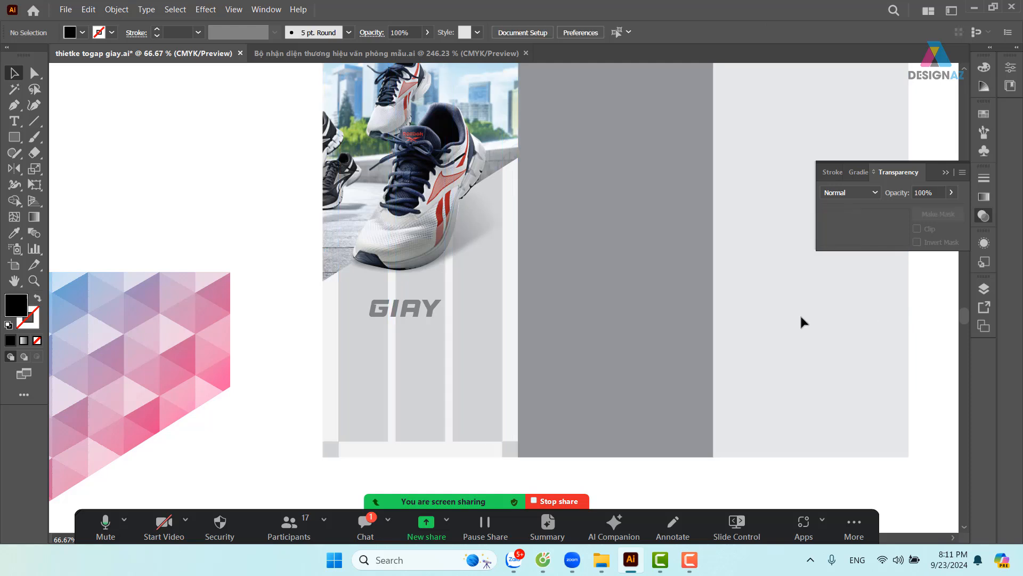
Move the GIAY title to the left edge of the first guide column and retype it as GIOI THIEU
drag(429, 307, 459, 293)
key(t)
key(BackSpace)
text(G)
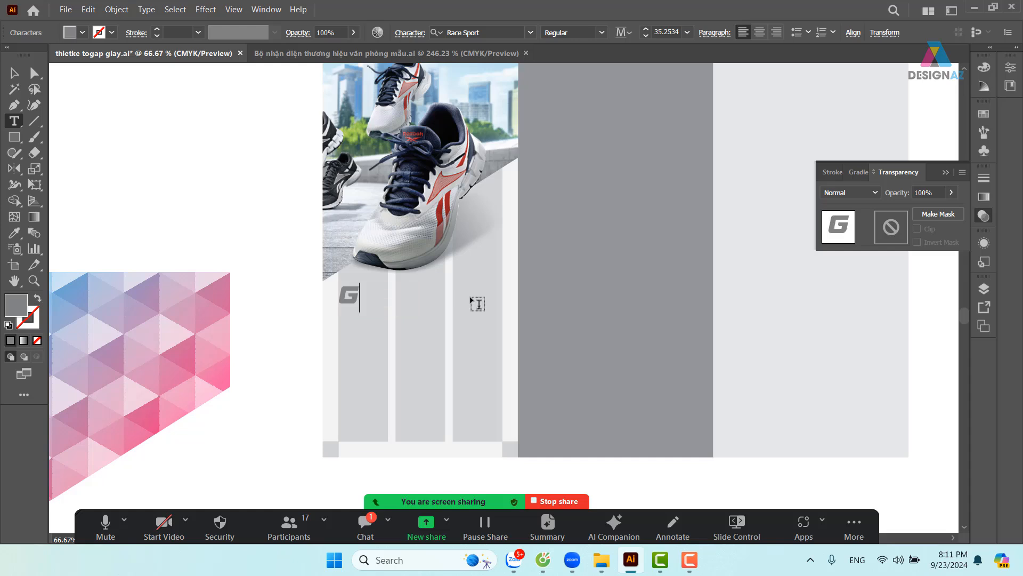
text(IOI)
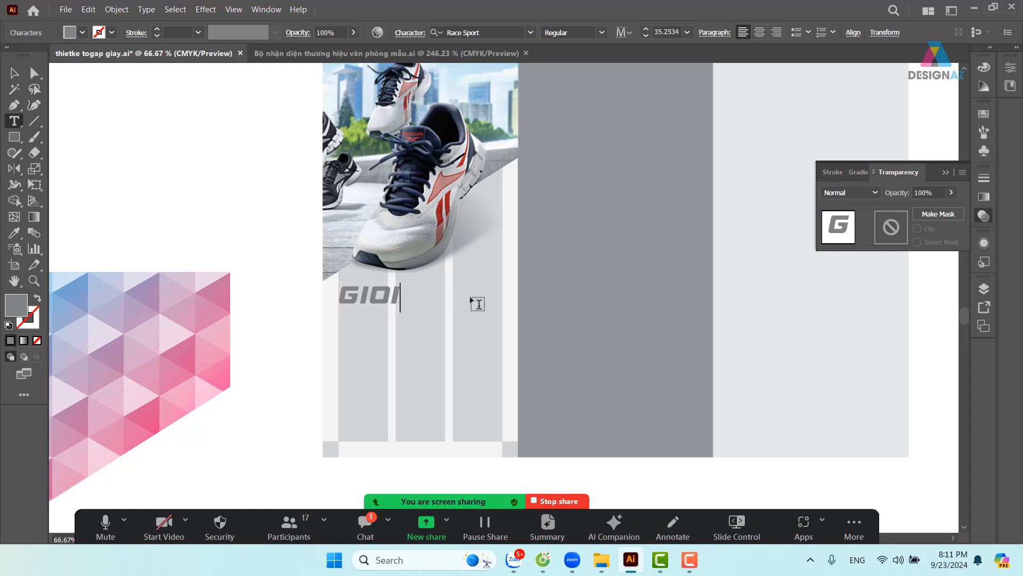
text( THIÊU)
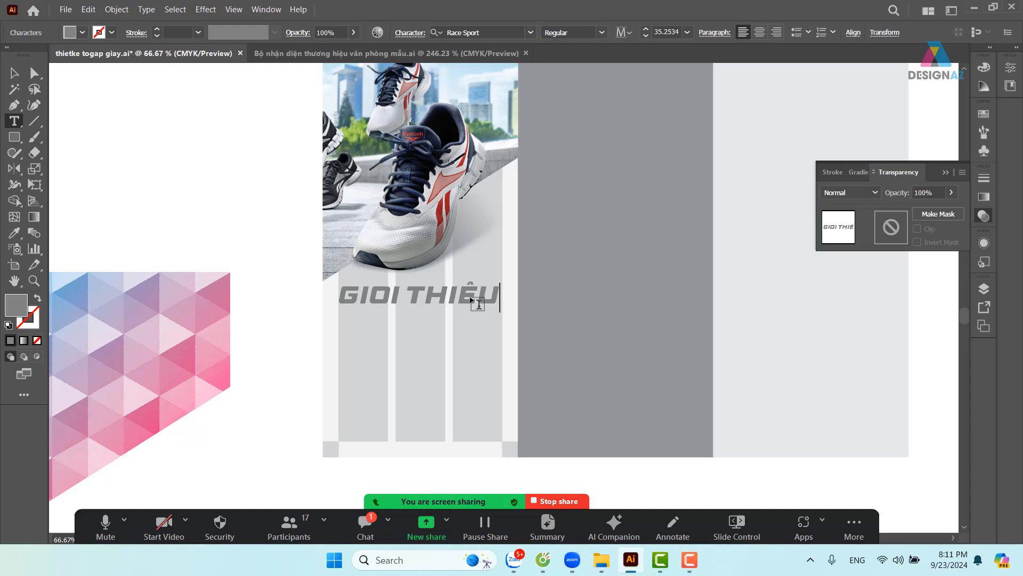
key(BackSpace)
key(BackSpace)
text(EU)
click(14, 73)
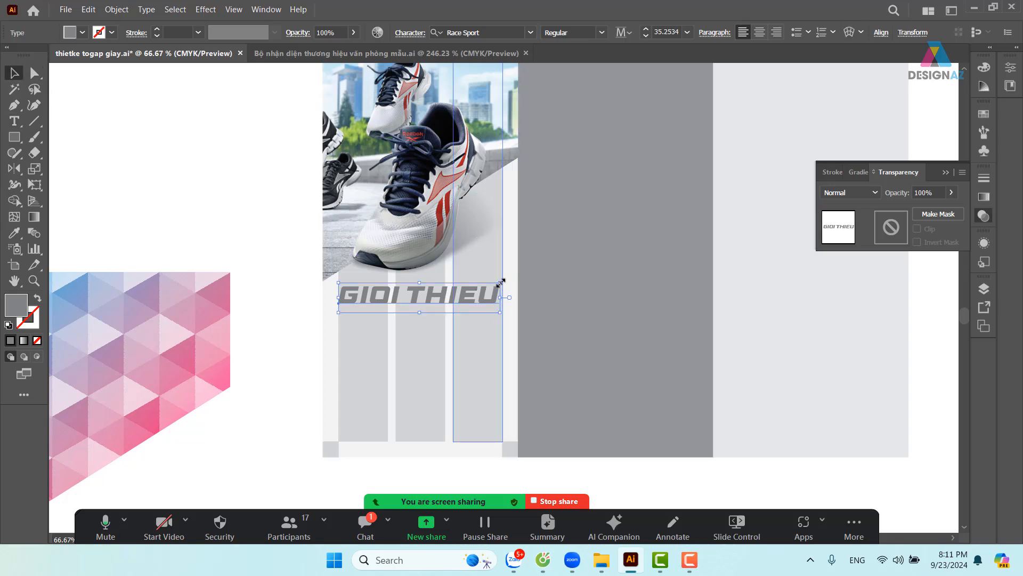
Scale the GIOI THIEU title down proportionally so it spans the first two guide columns
drag(500, 283, 446, 285)
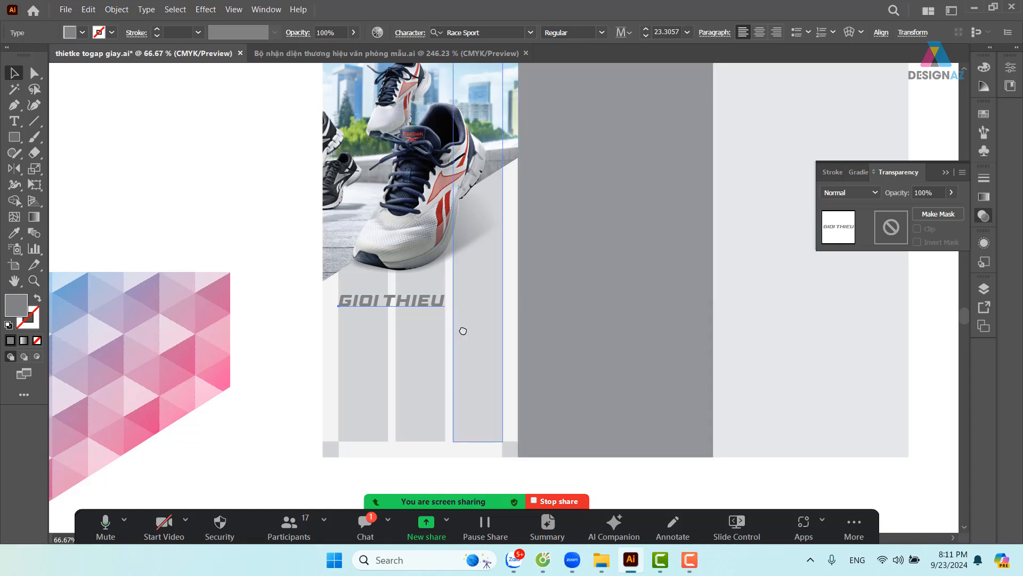
scroll(464, 331, up, 1)
drag(422, 333, 422, 331)
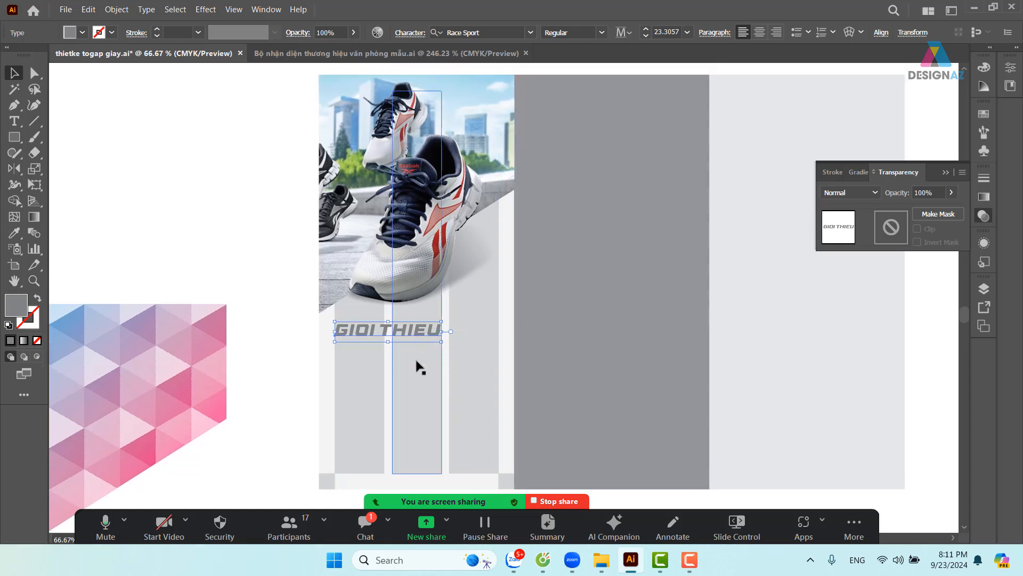
click(178, 232)
drag(256, 255, 279, 217)
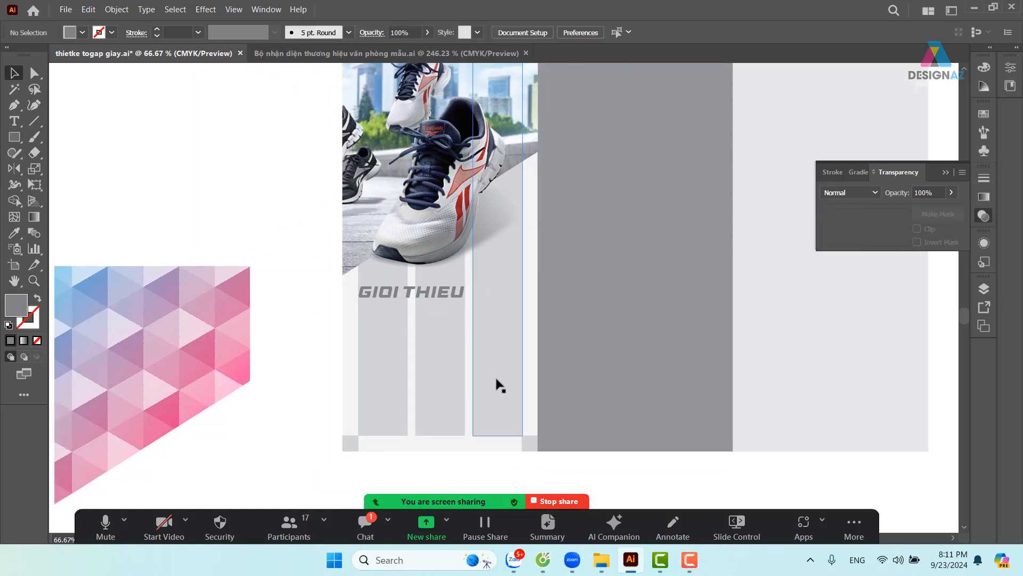
Draw a placeholder text area beside the panel and format it as Roboto Regular, 7 pt, in dark gray
click(15, 121)
drag(105, 134, 305, 230)
click(14, 73)
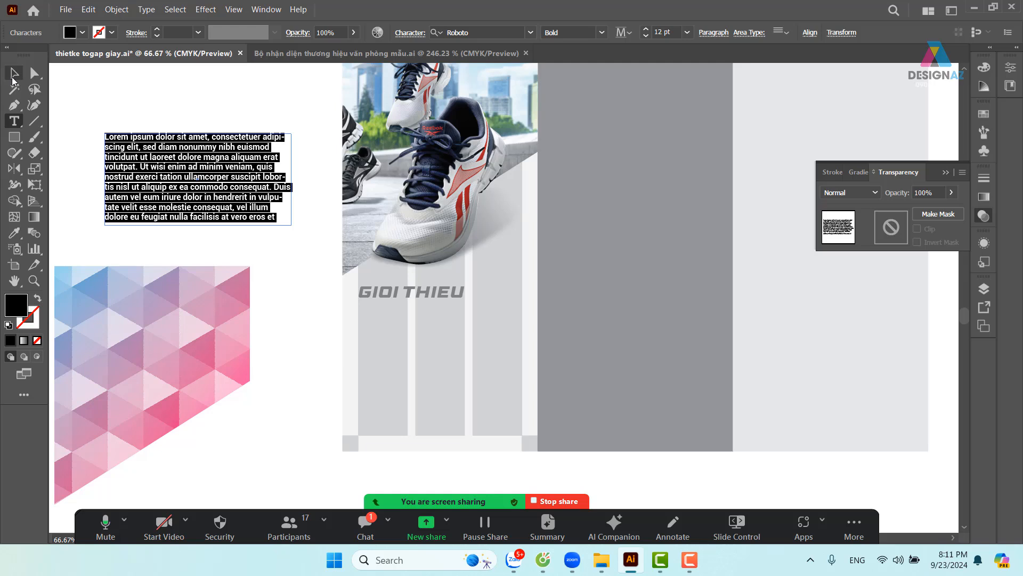
click(687, 33)
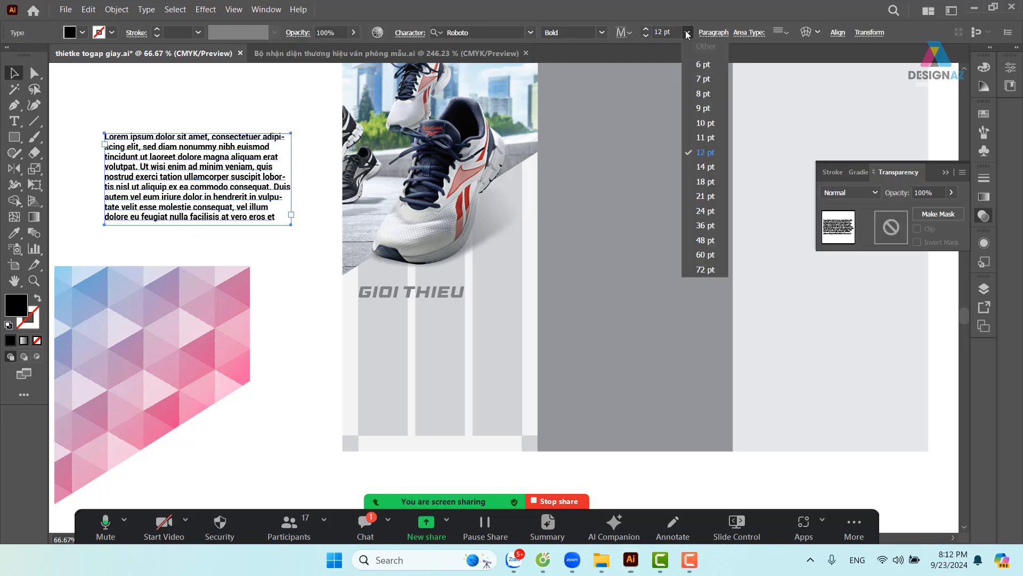
click(702, 80)
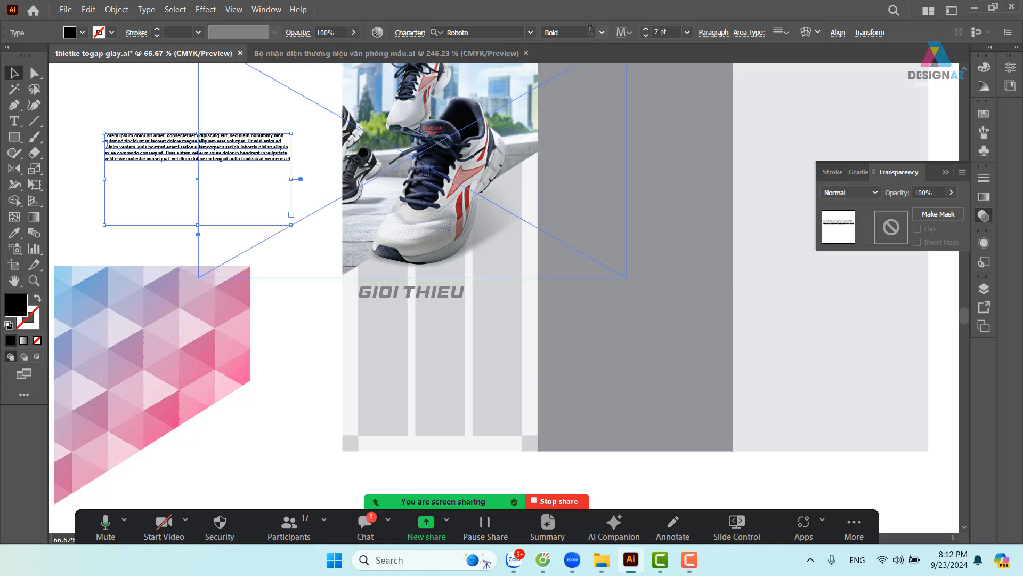
click(602, 34)
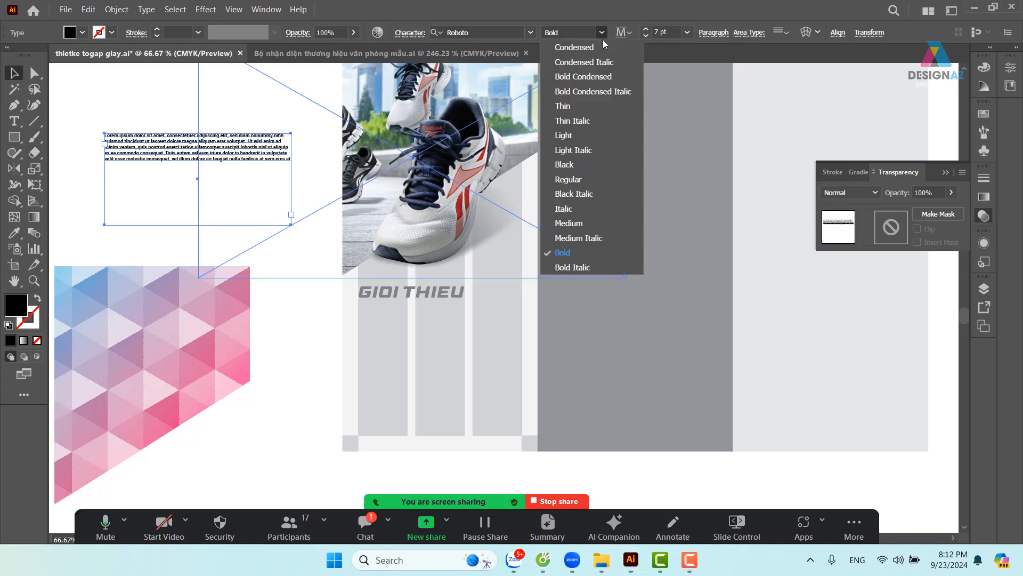
click(576, 179)
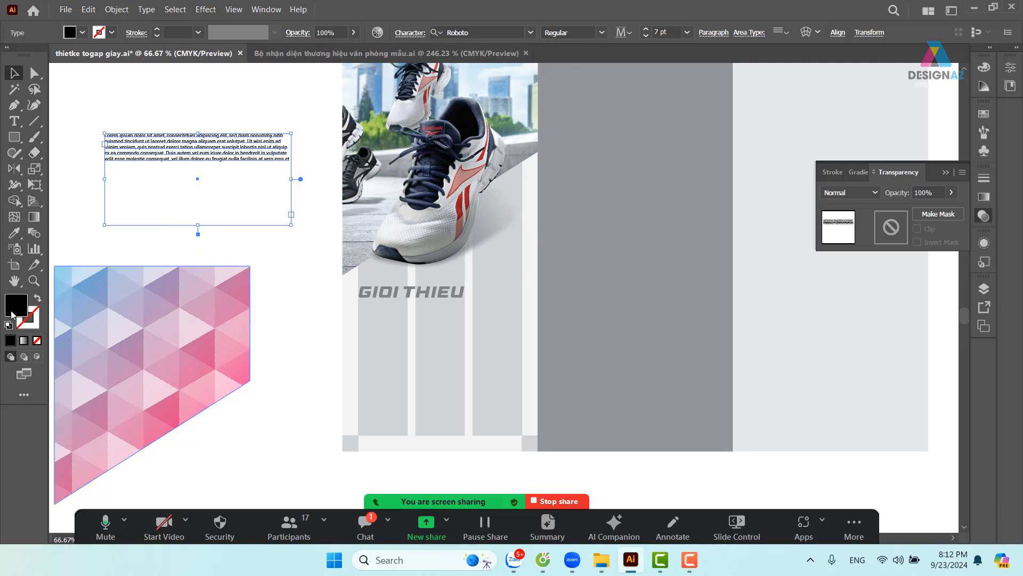
click(984, 114)
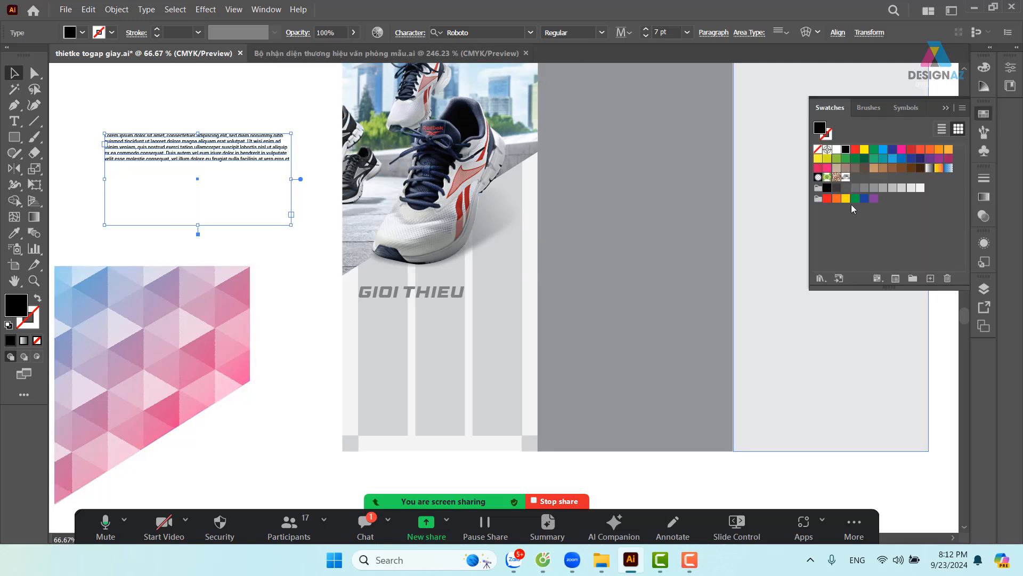
click(837, 189)
click(151, 111)
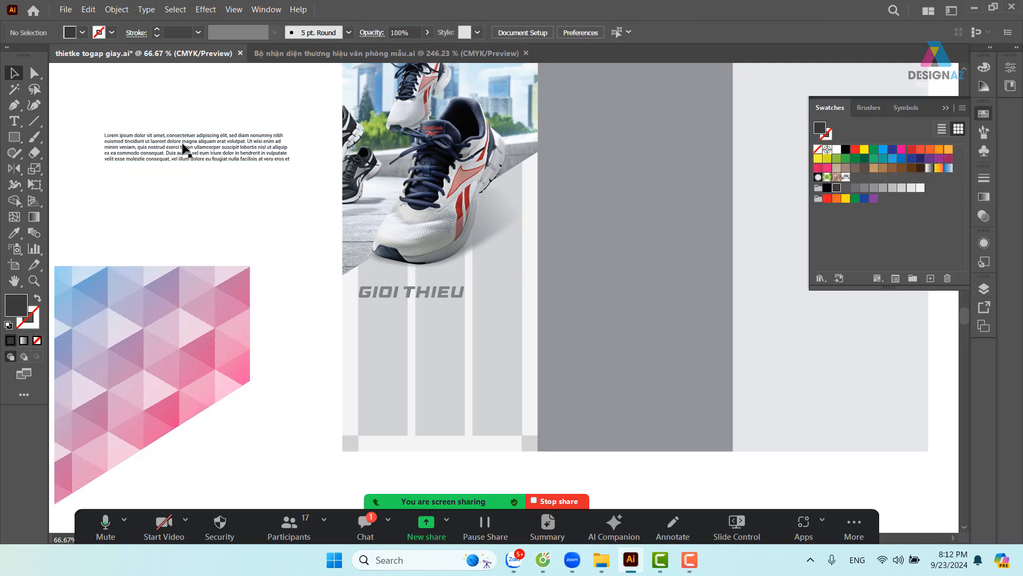
Place the placeholder paragraph just below the GIOI THIEU title, starting at the left guide column
drag(185, 152, 437, 334)
drag(544, 359, 522, 353)
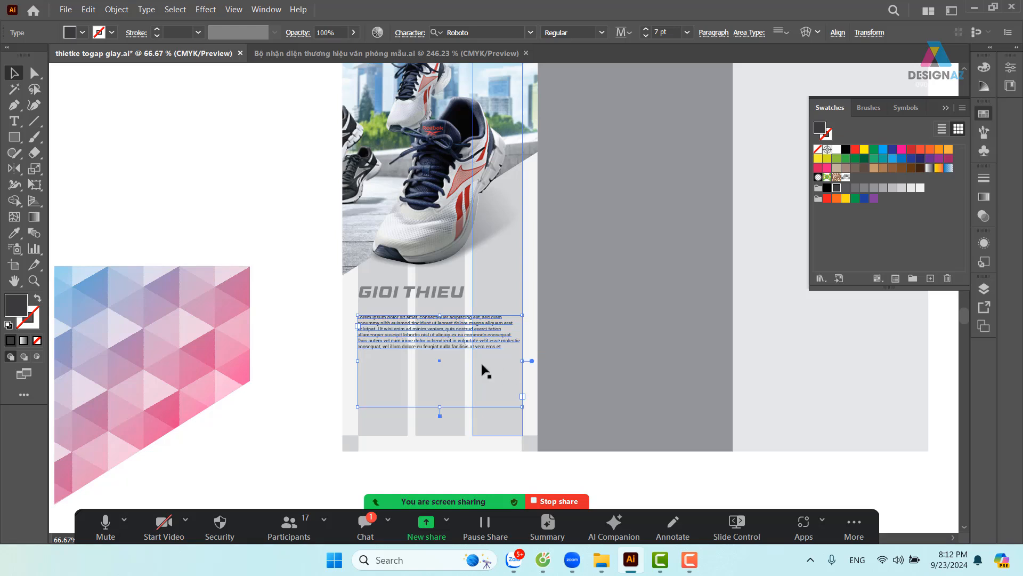
scroll(482, 365, down, 1)
drag(428, 313, 427, 303)
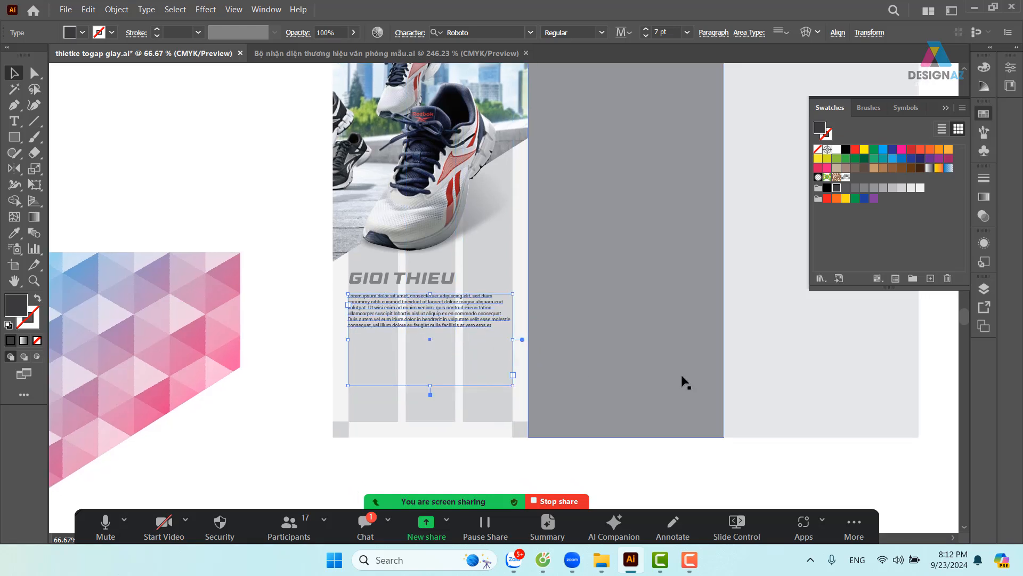
Narrow the paragraph's text frame to the width of two guide columns and justify it with the last line left-aligned
key(ctrl+equal)
key(ctrl+equal)
drag(566, 277, 596, 293)
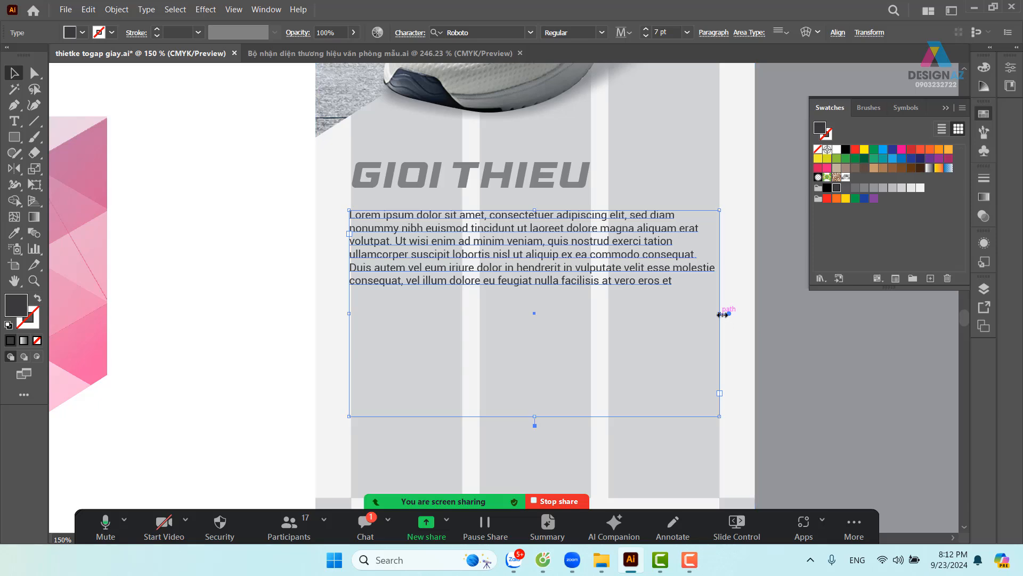
drag(720, 313, 590, 349)
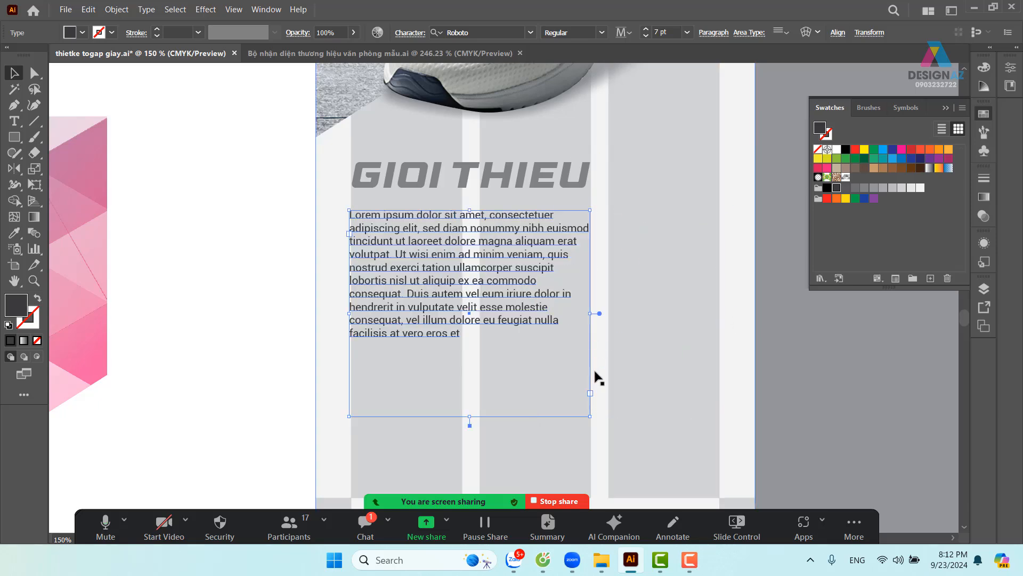
key(ctrl+shift+j)
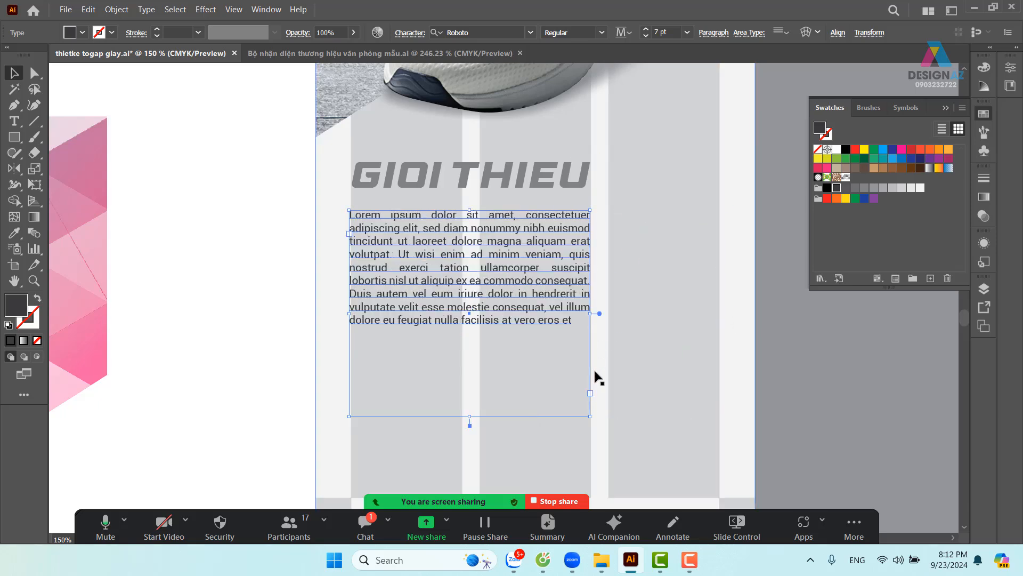
Copy the paragraph from "tincidunt ut laoreet" to its end and paste it on a new line below to lengthen the text
scroll(581, 368, down, 3)
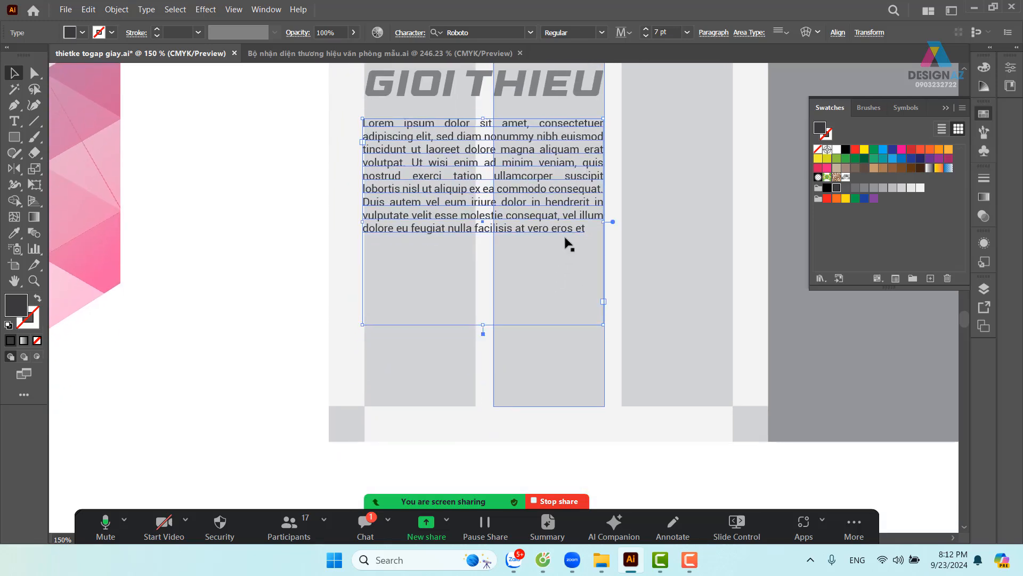
double_click(584, 228)
drag(585, 226, 350, 153)
key(ctrl+c)
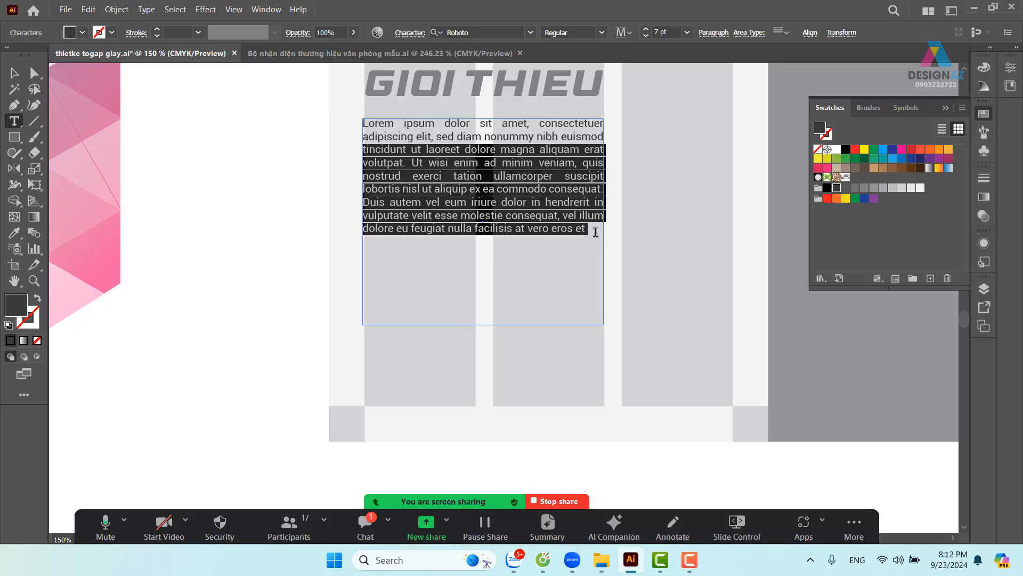
click(594, 260)
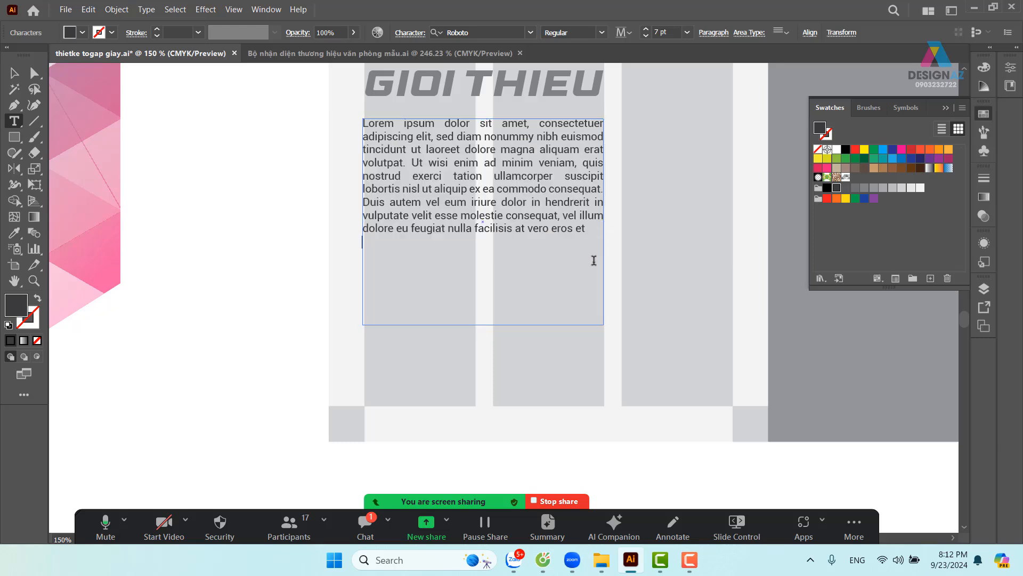
key(ctrl+v)
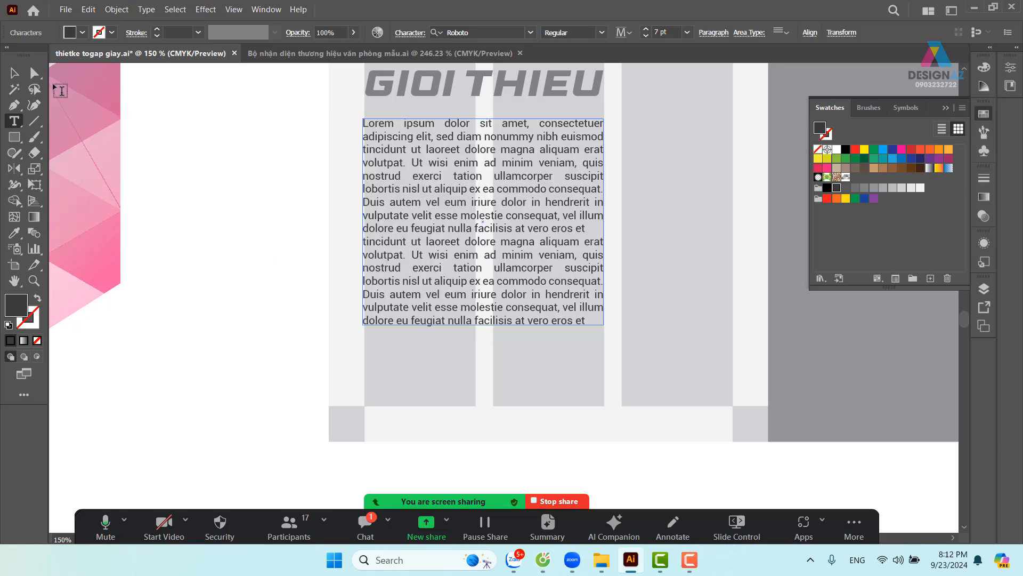
click(14, 73)
click(316, 261)
drag(370, 253, 311, 330)
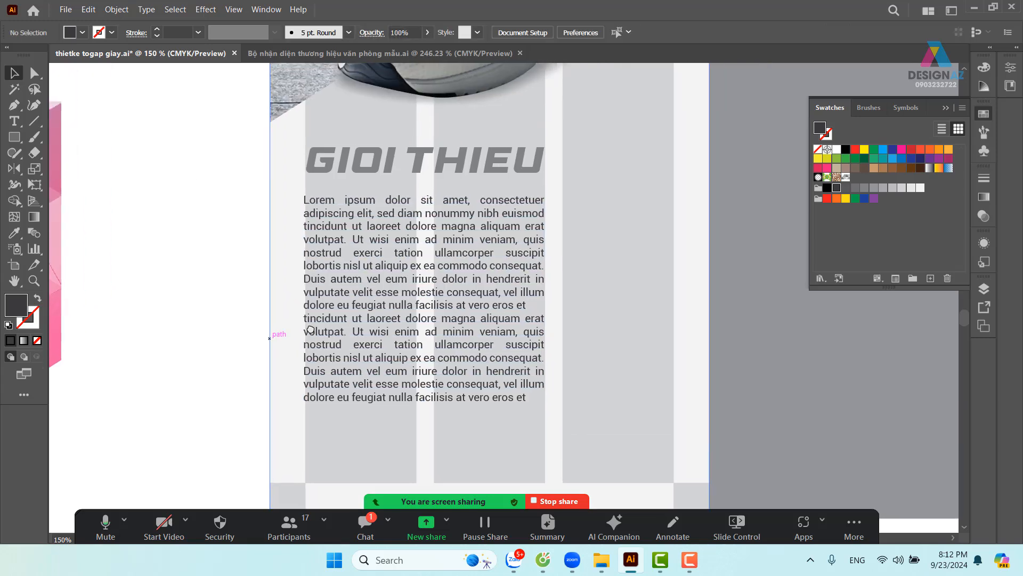
Nudge the body text slightly right so its left edge lines up with the title and guide column
click(393, 275)
key(Right)
key(Right)
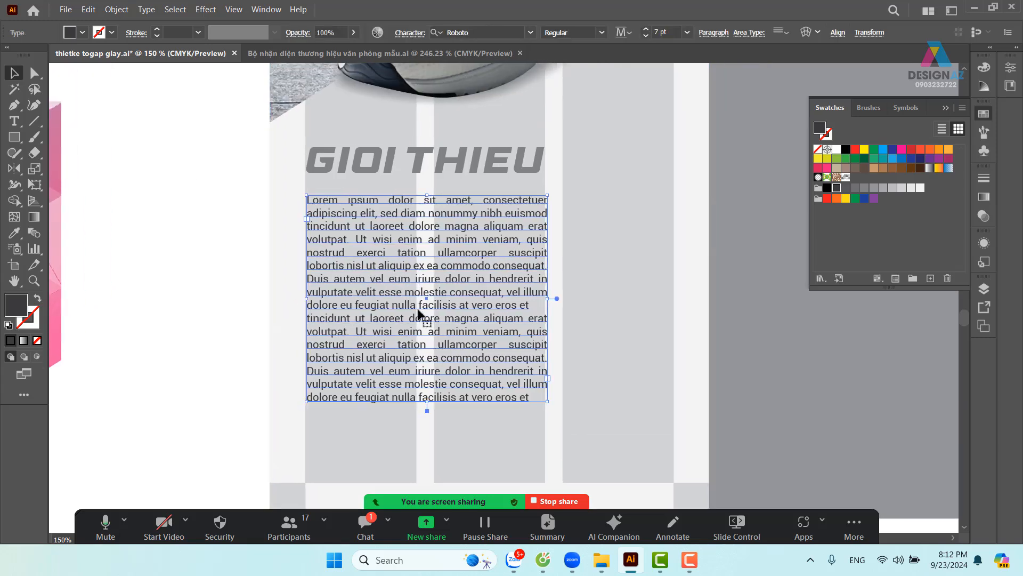
click(388, 164)
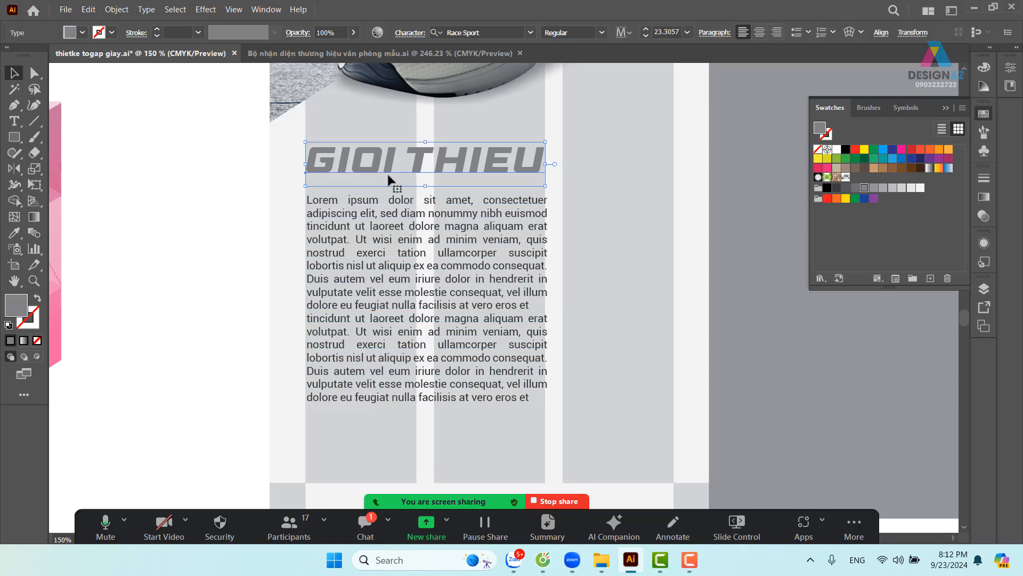
Delete the column guide grid from the left inside panel
click(206, 230)
click(376, 465)
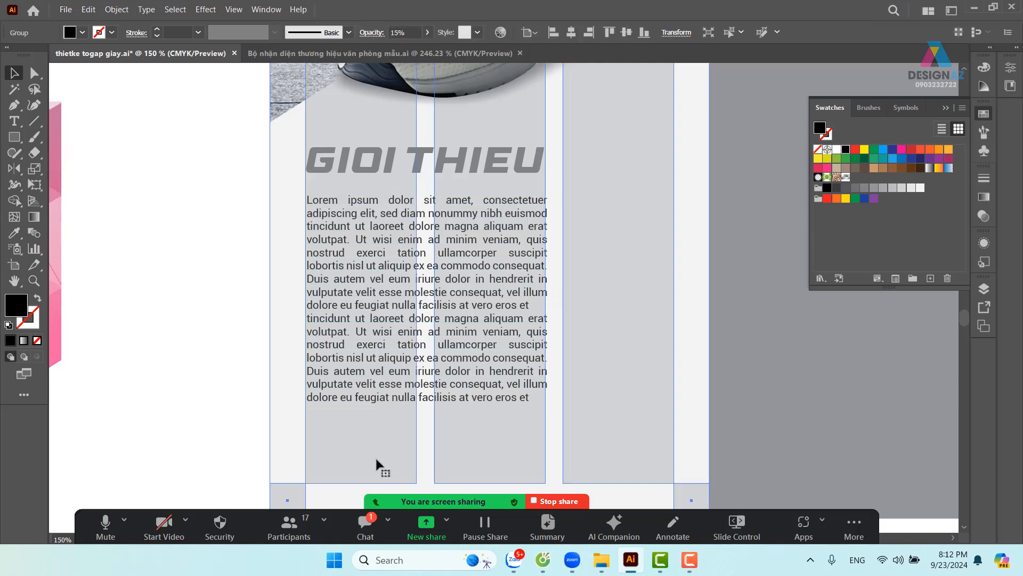
key(Delete)
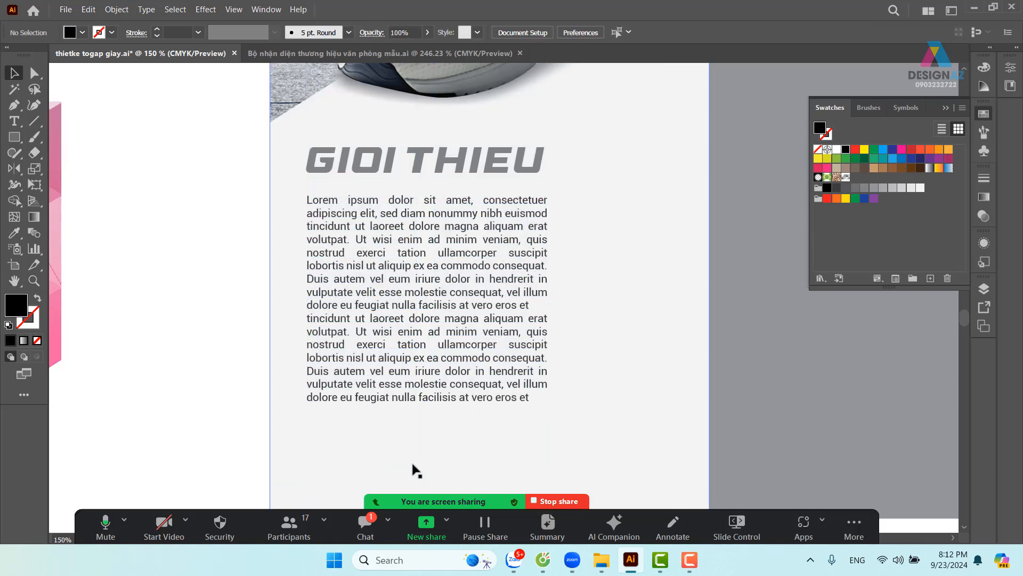
Show the hidden column guide grid over the inside panel with the GIOI THIEU title
key(ctrl+minus)
key(ctrl+minus)
mouse_move(533, 298)
mouse_down()
mouse_move(510, 370)
mouse_move(496, 350)
mouse_move(525, 304)
mouse_up()
key(ctrl+plus)
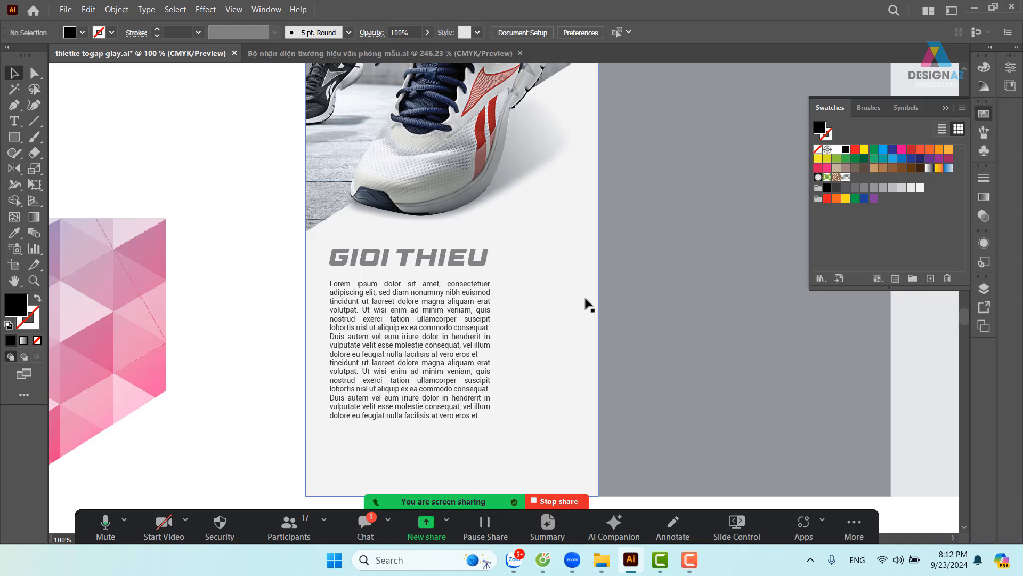
key(ctrl+alt+3)
drag(555, 324, 534, 311)
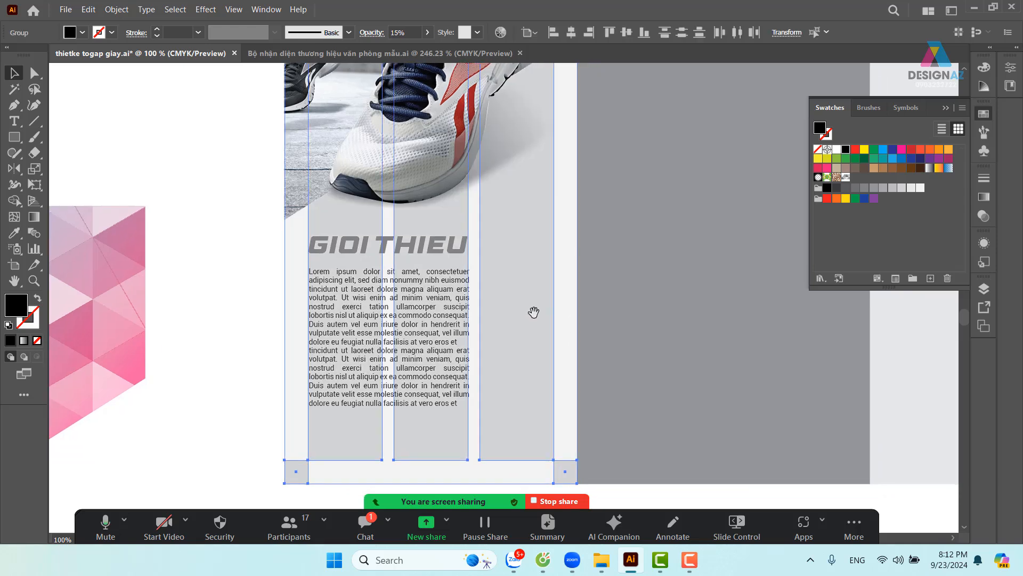
Draw a black square spanning the third guide column beside the text and duplicate it into a vertical stack of three
click(21, 140)
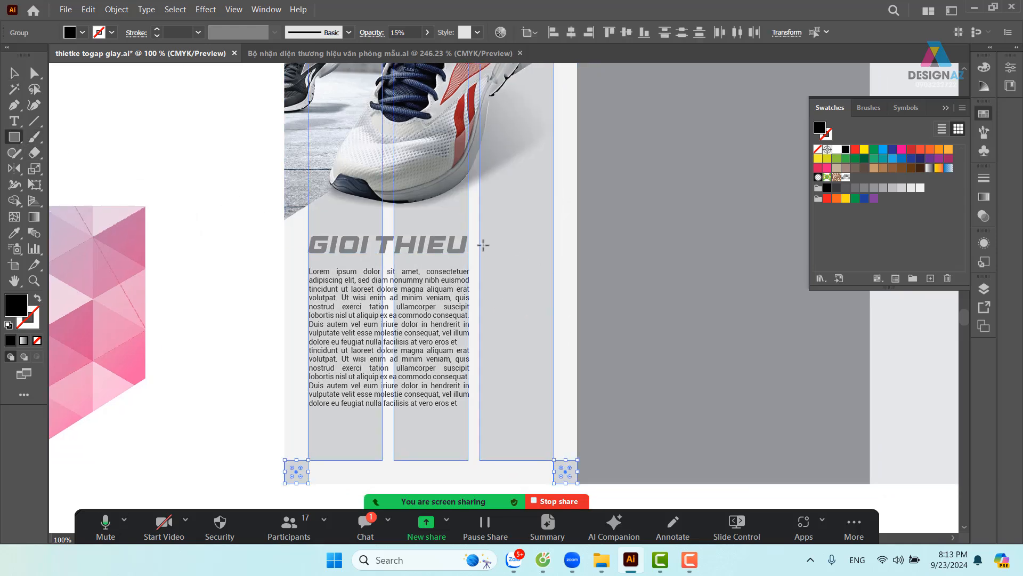
drag(480, 236, 553, 288)
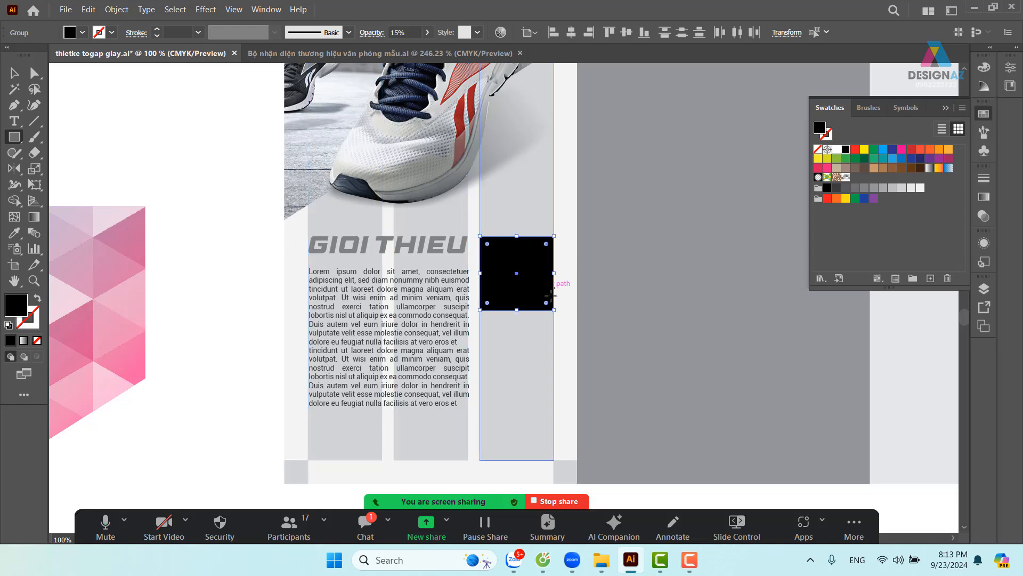
key(v)
drag(595, 351, 635, 336)
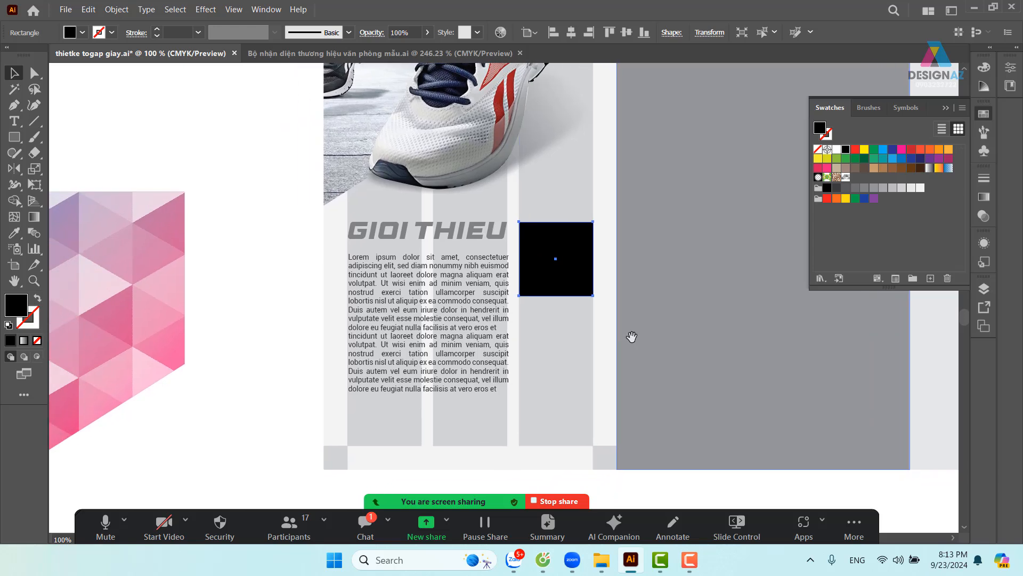
click(275, 244)
drag(568, 284, 574, 218)
Distribute the three black squares vertically at even intervals, aligned to the selection instead of the artboard
click(566, 217)
shift+click(573, 278)
shift+click(567, 350)
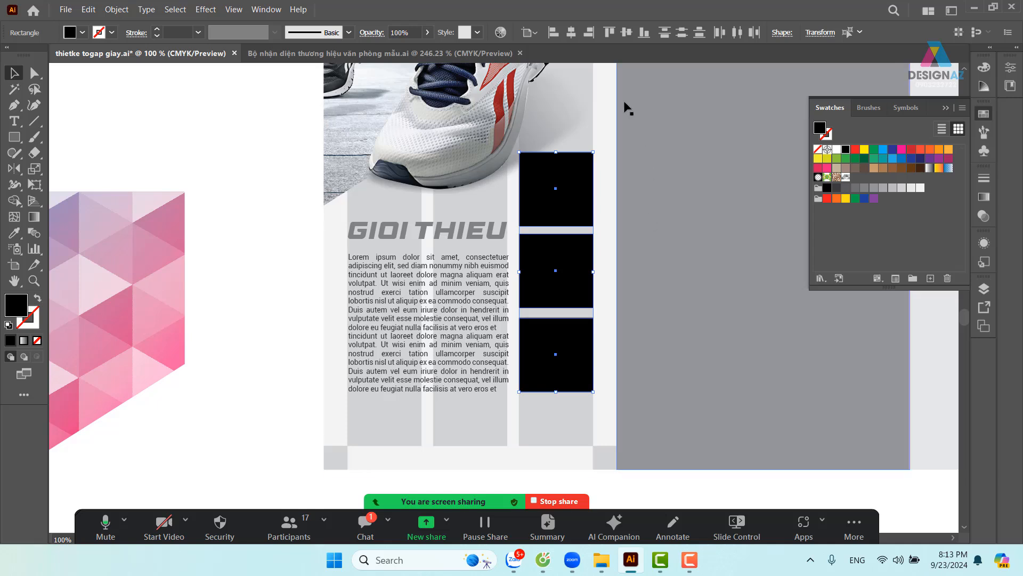
key(shift+F7)
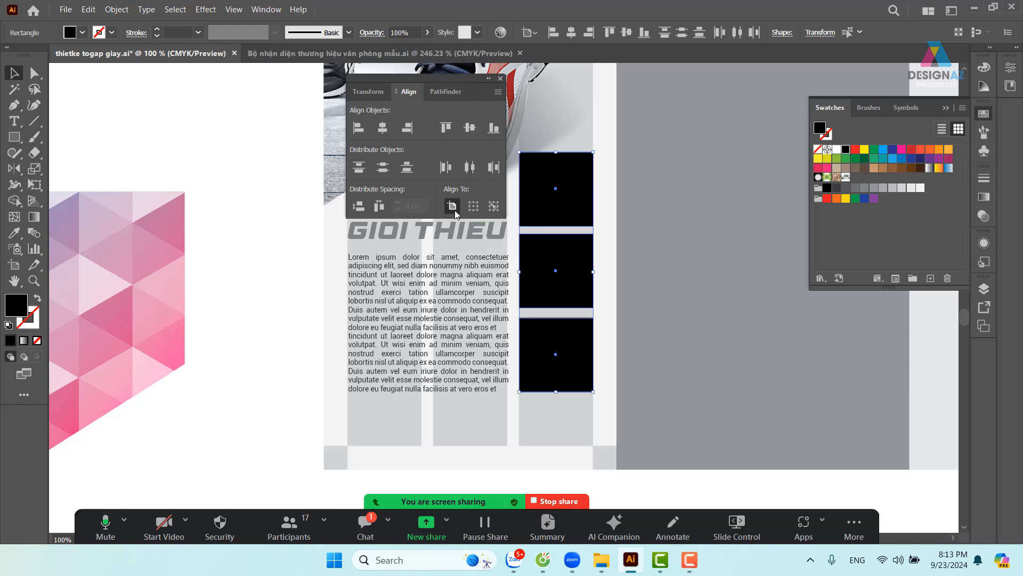
click(404, 170)
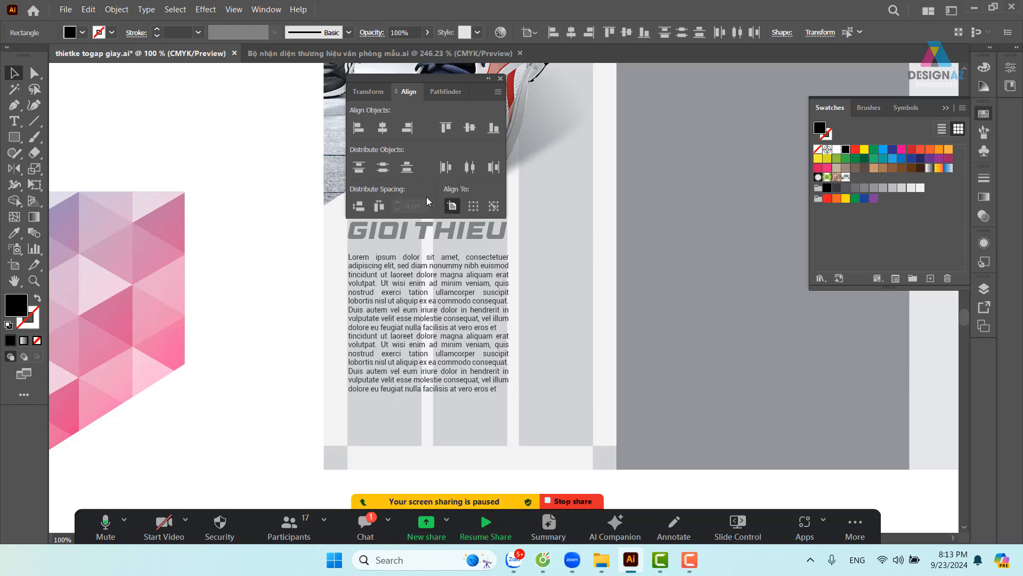
key(ctrl+z)
click(476, 207)
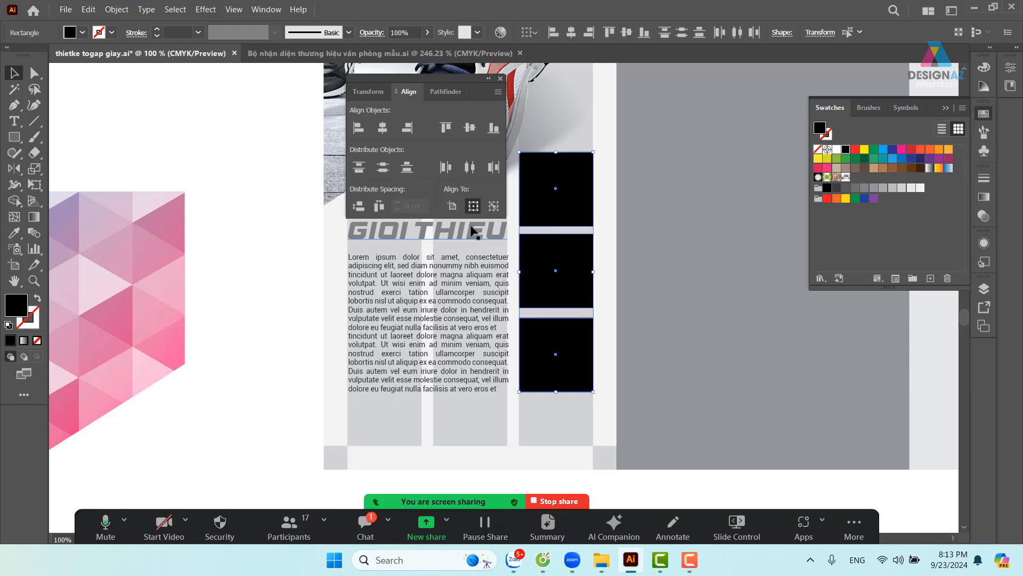
click(391, 169)
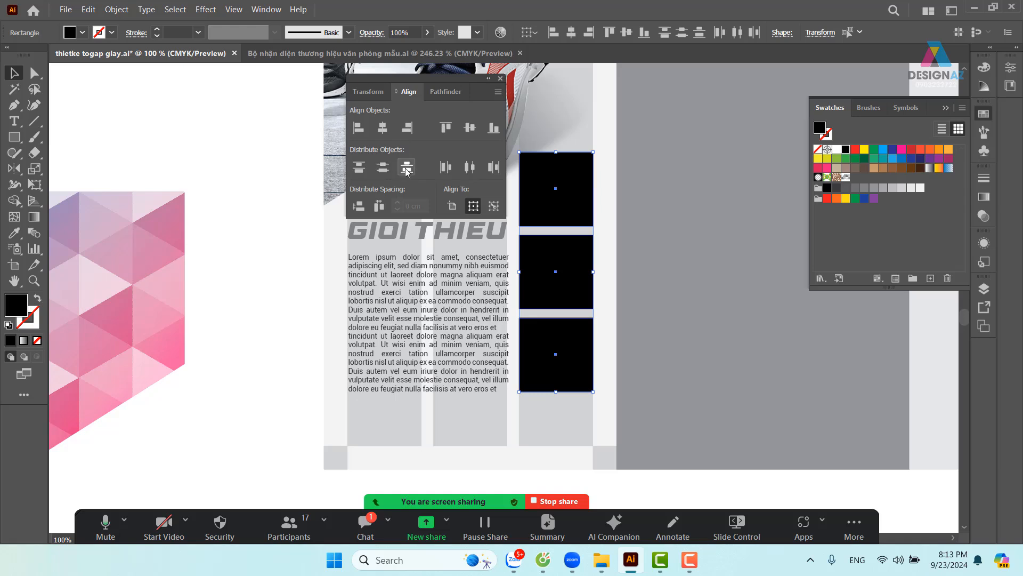
click(502, 80)
click(299, 263)
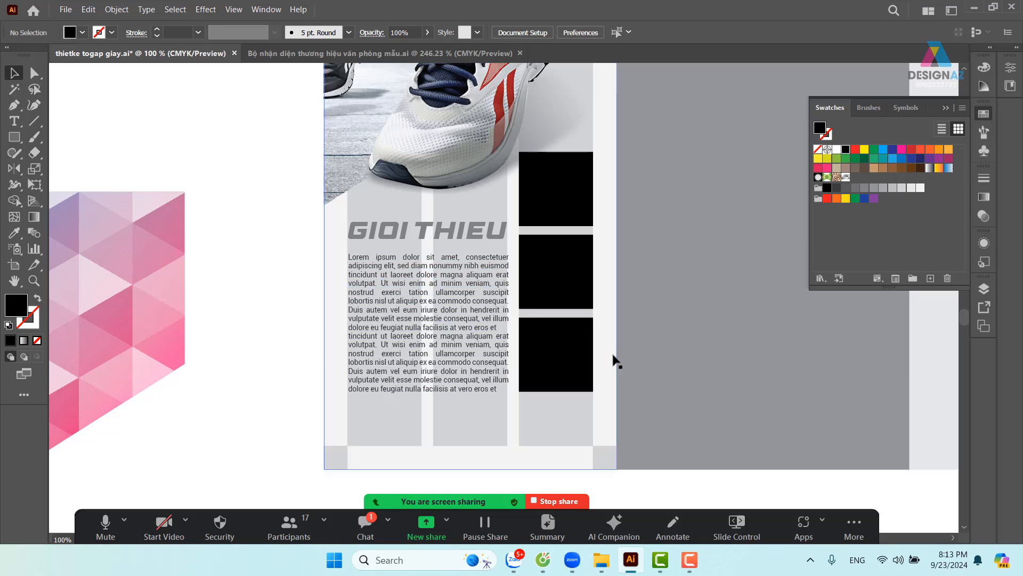
Give the upper black square a chamfered upper-left corner of about 0.55 cm
drag(649, 332, 606, 322)
click(516, 187)
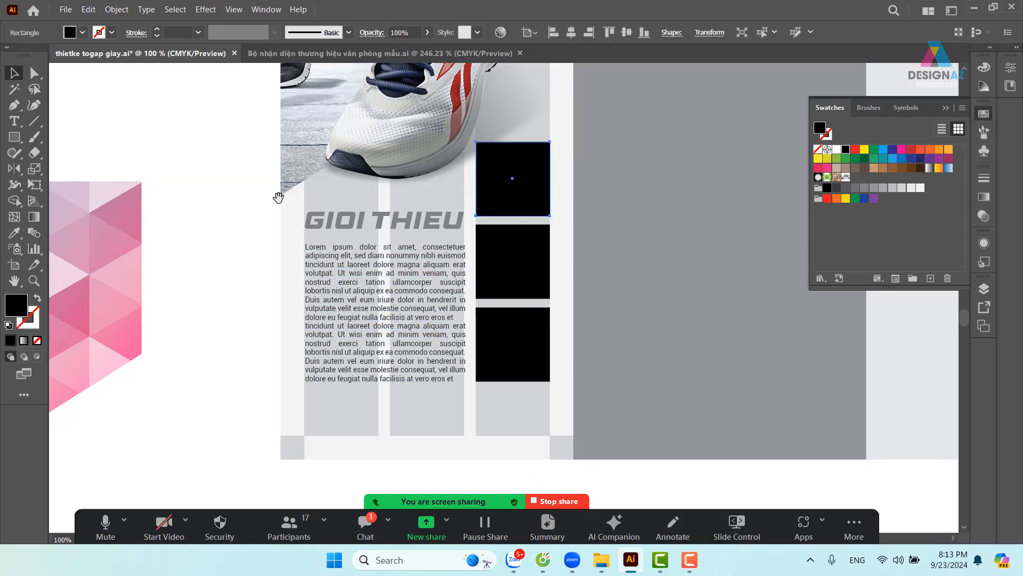
drag(276, 194, 282, 267)
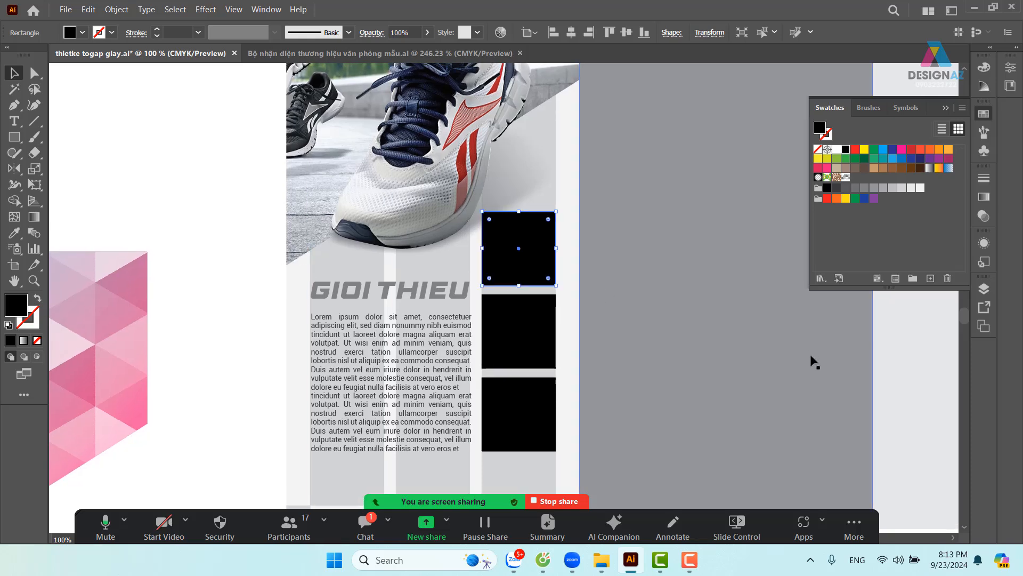
key(ctrl+=)
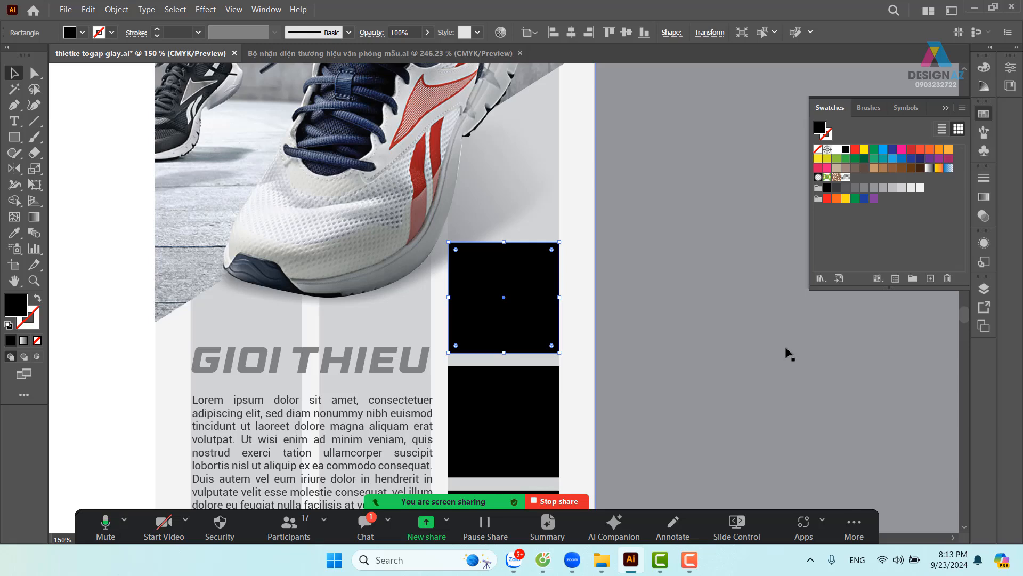
key(ctrl+=)
drag(633, 258, 607, 223)
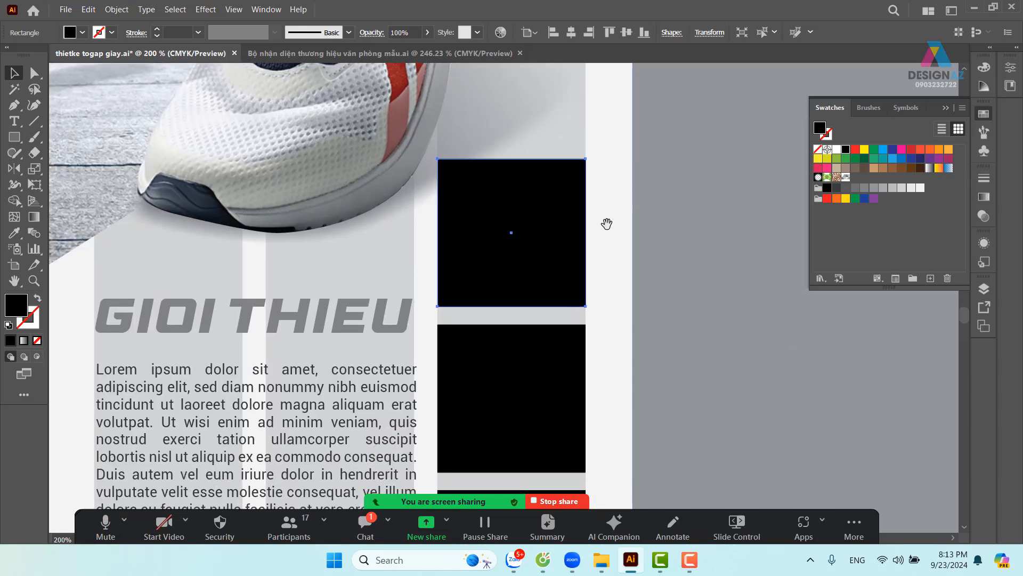
key(a)
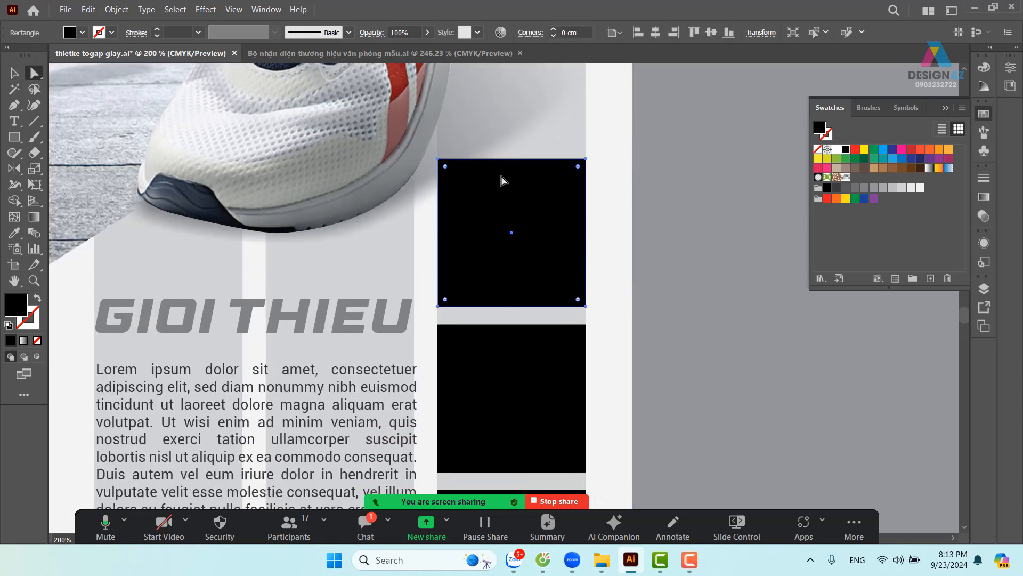
click(438, 159)
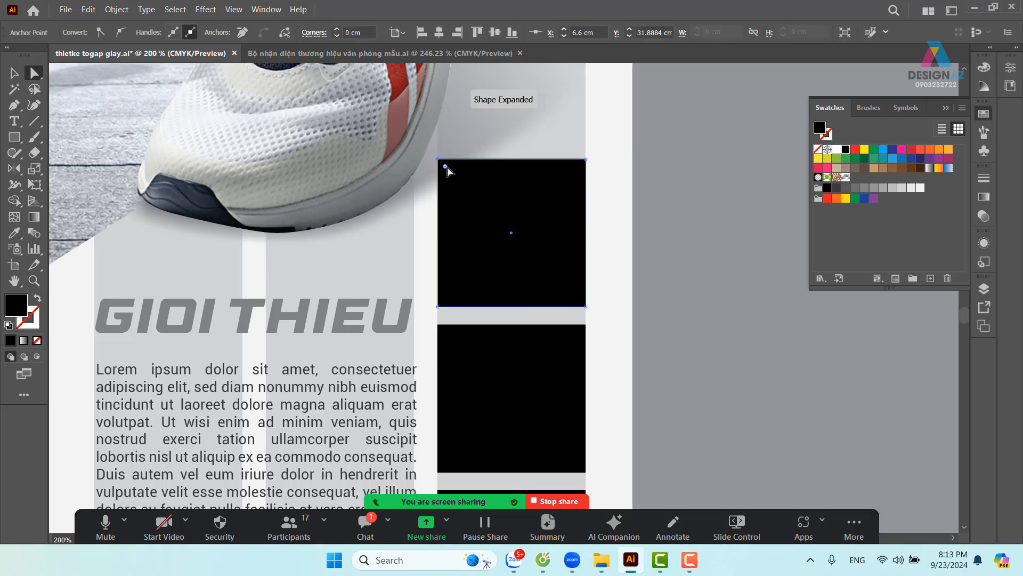
drag(446, 166, 471, 191)
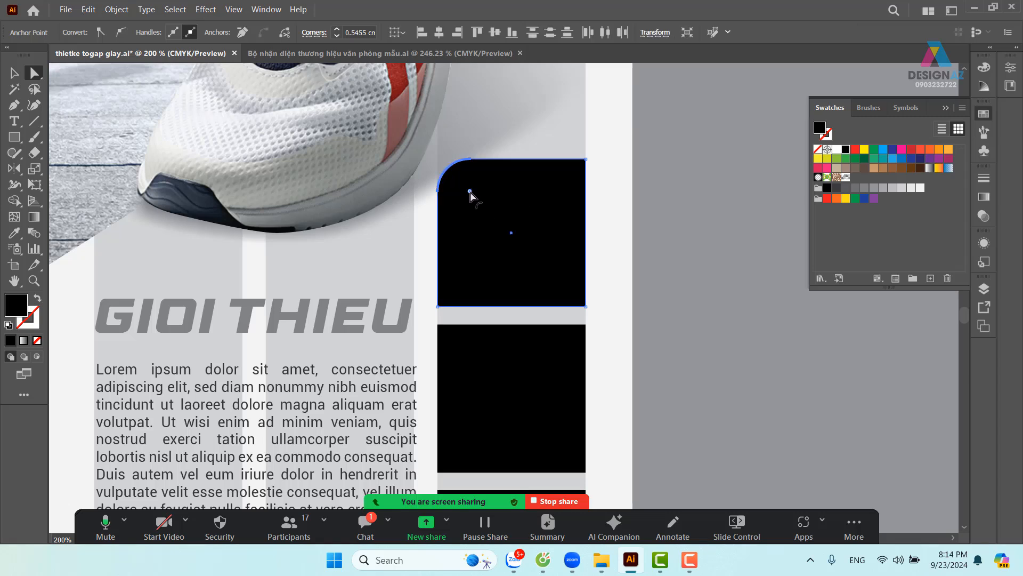
alt+click(470, 191)
alt+click(470, 191)
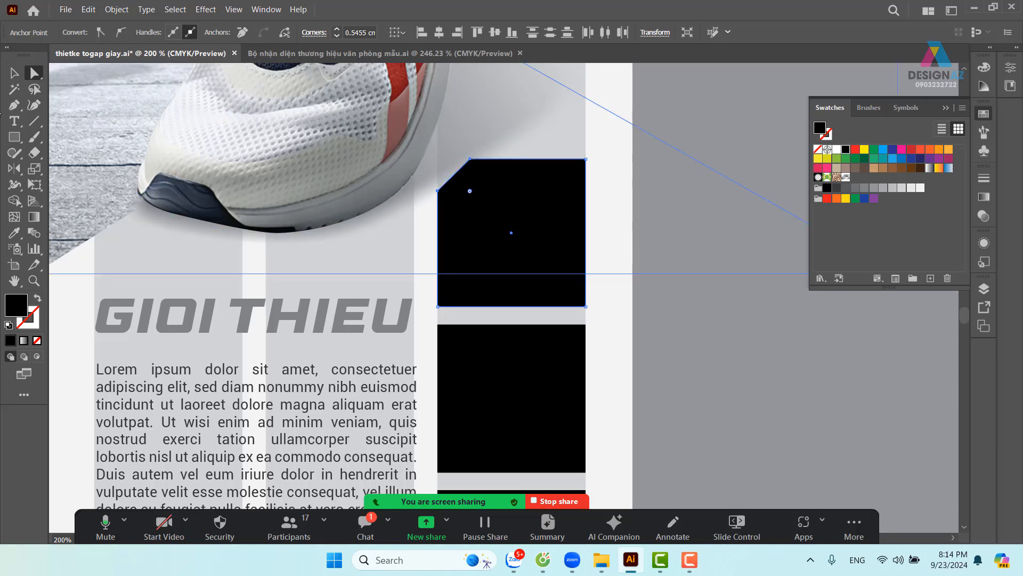
Remove the two plain black squares below the chamfered one
key(v)
click(498, 352)
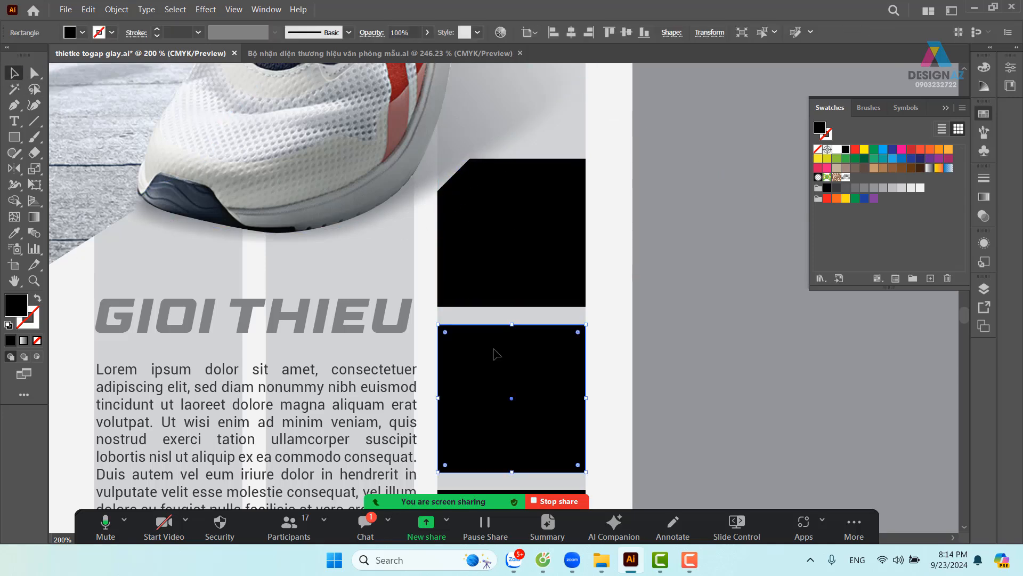
key(ctrl+x)
scroll(485, 414, down, 3)
key(ctrl+v)
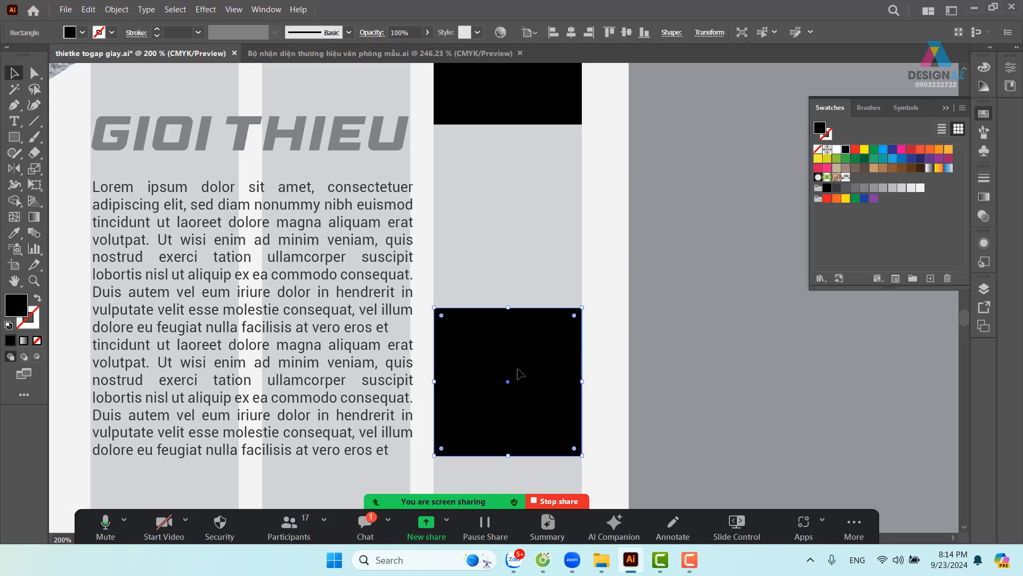
key(Delete)
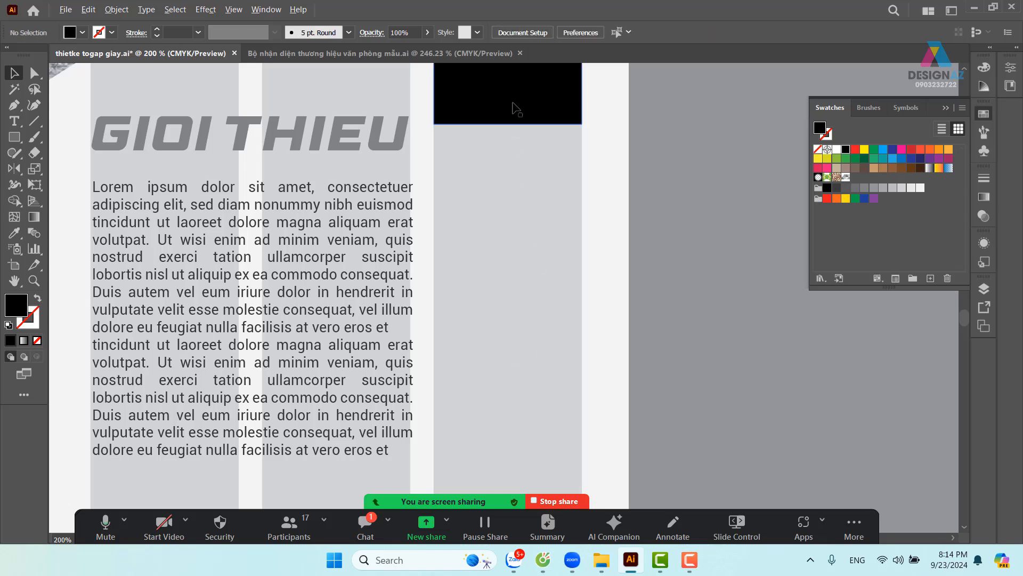
Duplicate the chamfered square twice downward in the third column and shift the two copies slightly up
drag(516, 108, 538, 285)
key(ctrl+d)
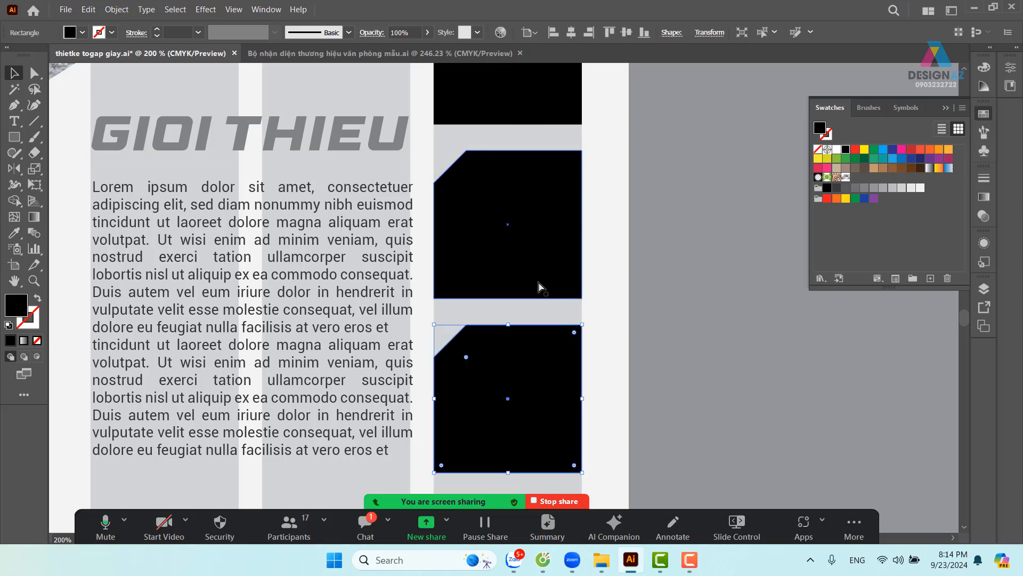
key(ctrl+minus)
key(ctrl+minus)
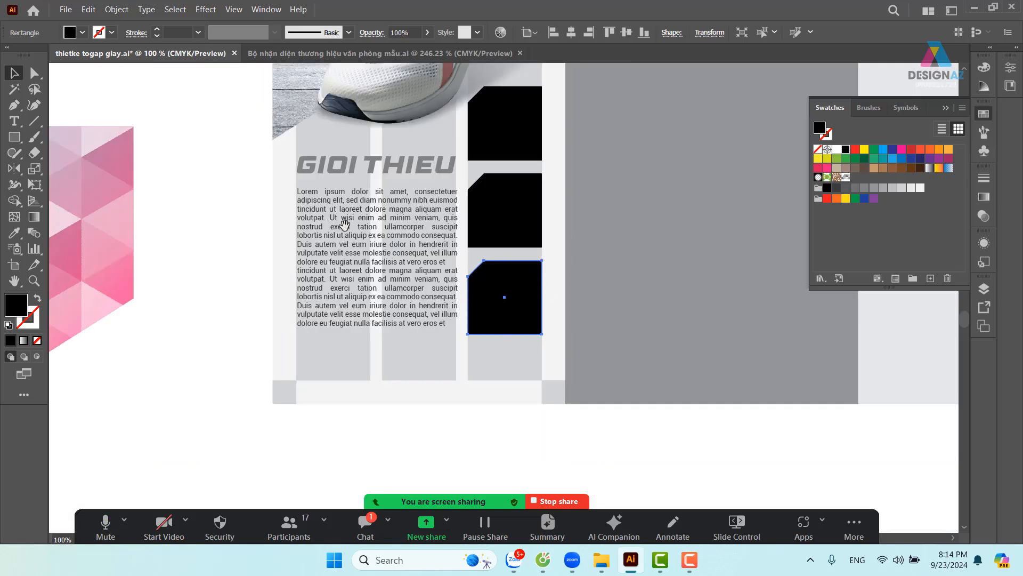
drag(274, 205, 219, 252)
shift+click(463, 287)
drag(473, 253, 473, 253)
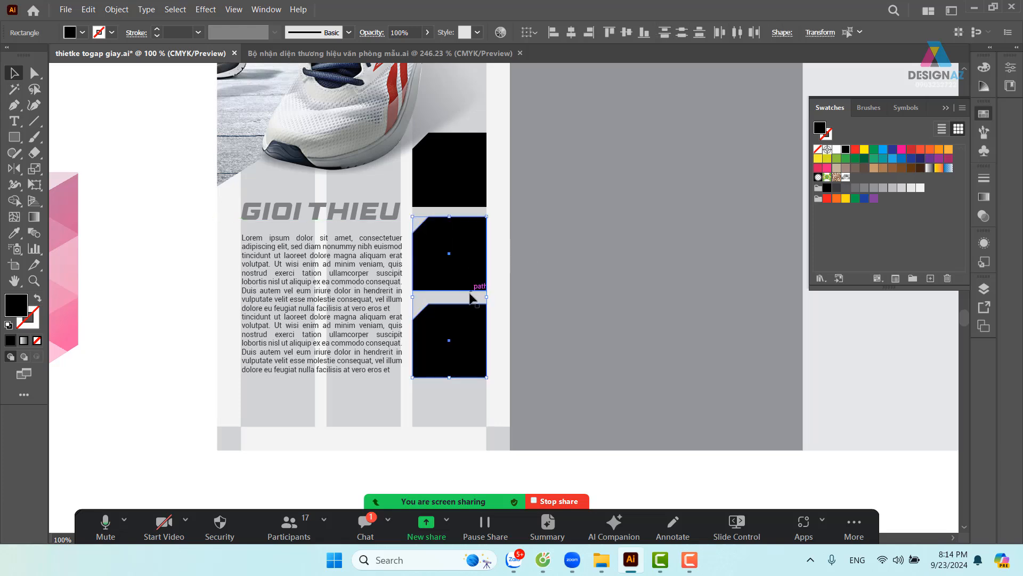
Distribute the three chamfered squares vertically at even intervals
click(467, 329)
shift+click(465, 271)
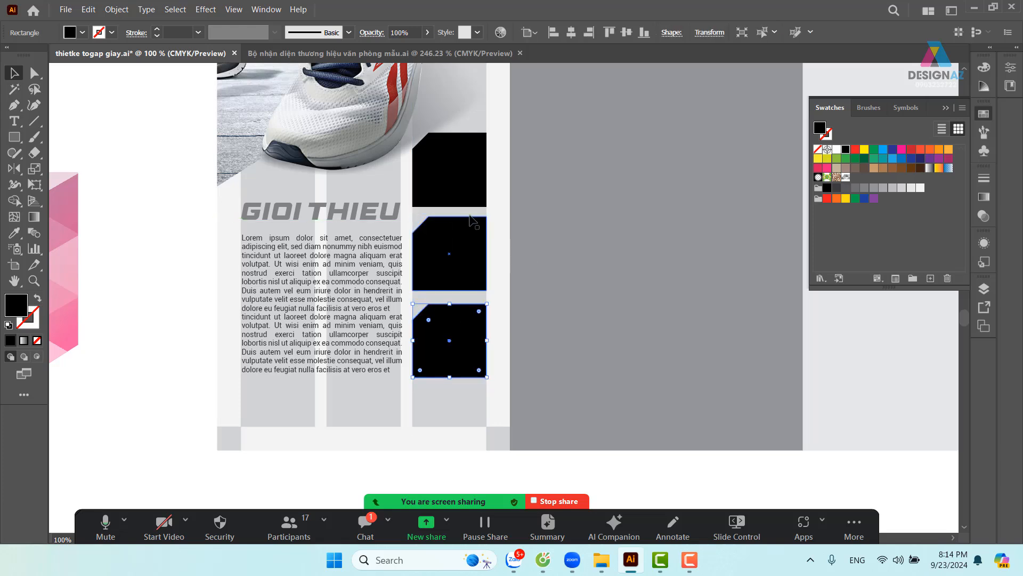
shift+click(473, 186)
drag(465, 284, 467, 313)
key(ctrl+z)
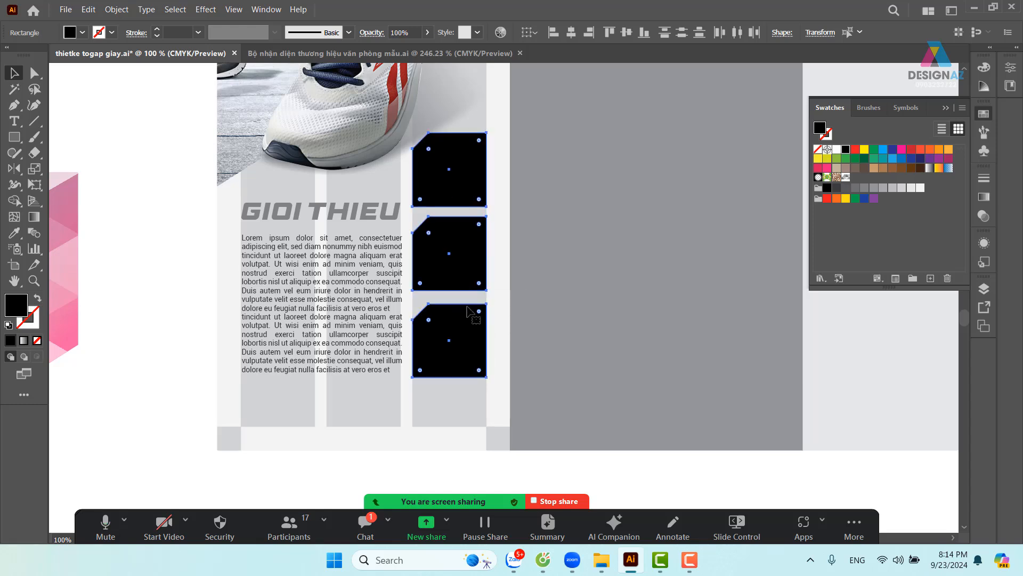
key(shift+F7)
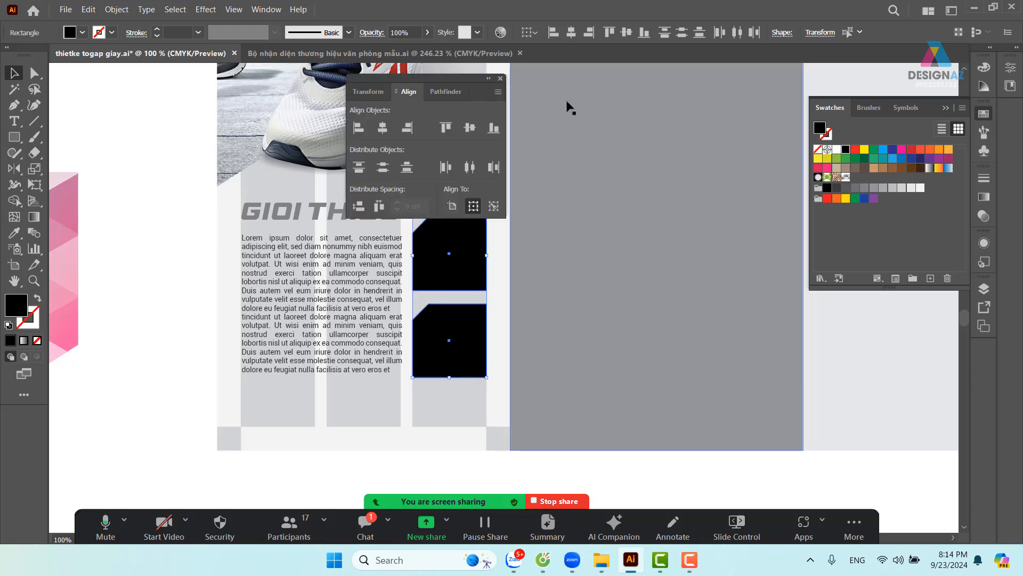
click(409, 171)
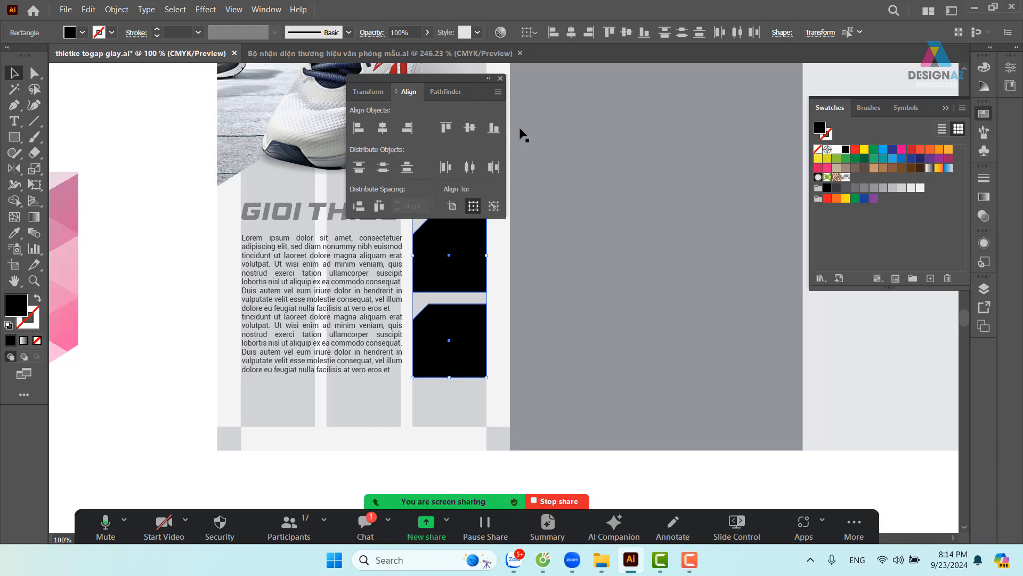
click(500, 78)
click(158, 251)
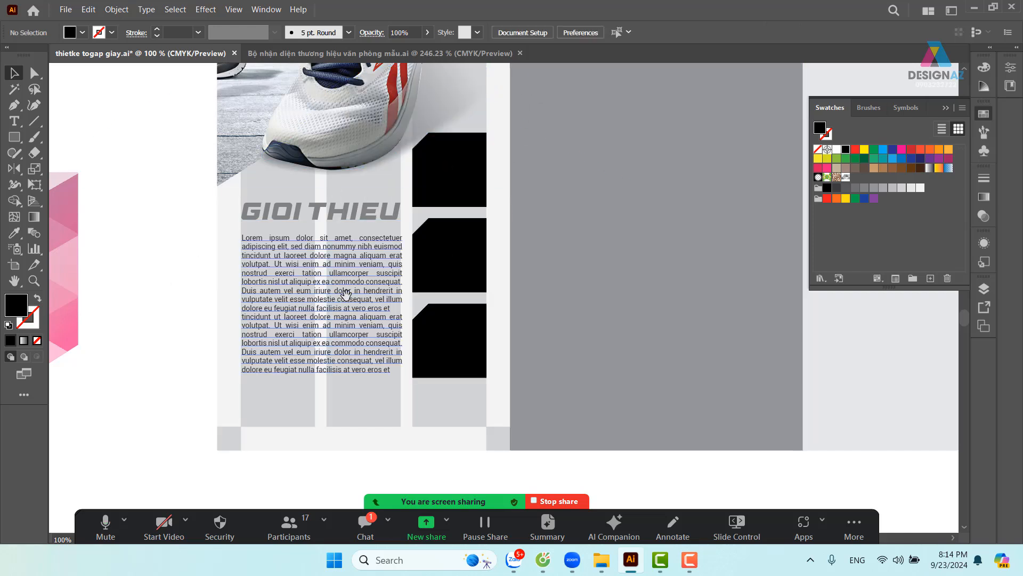
Move the three chamfered squares, the GIOI THIEU title and the body text together slightly down the panel
scroll(341, 293, left, 3)
scroll(341, 293, up, 1)
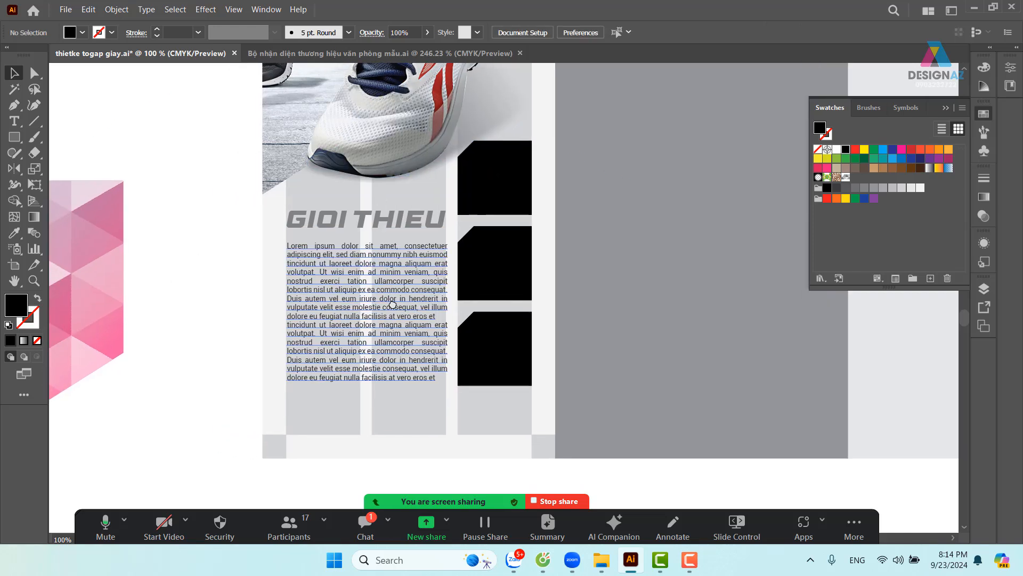
scroll(427, 298, up, 1)
click(507, 201)
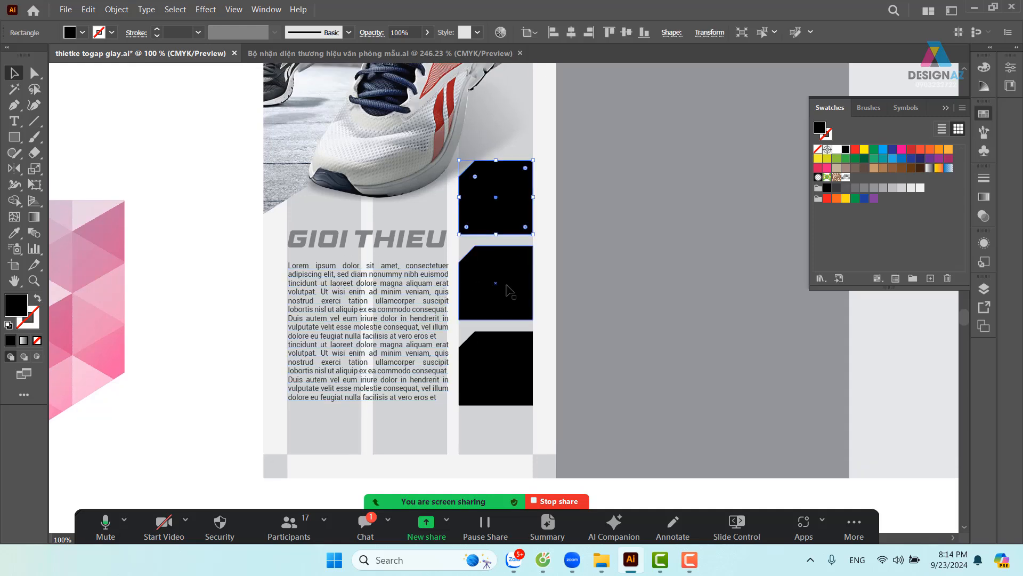
shift+click(506, 290)
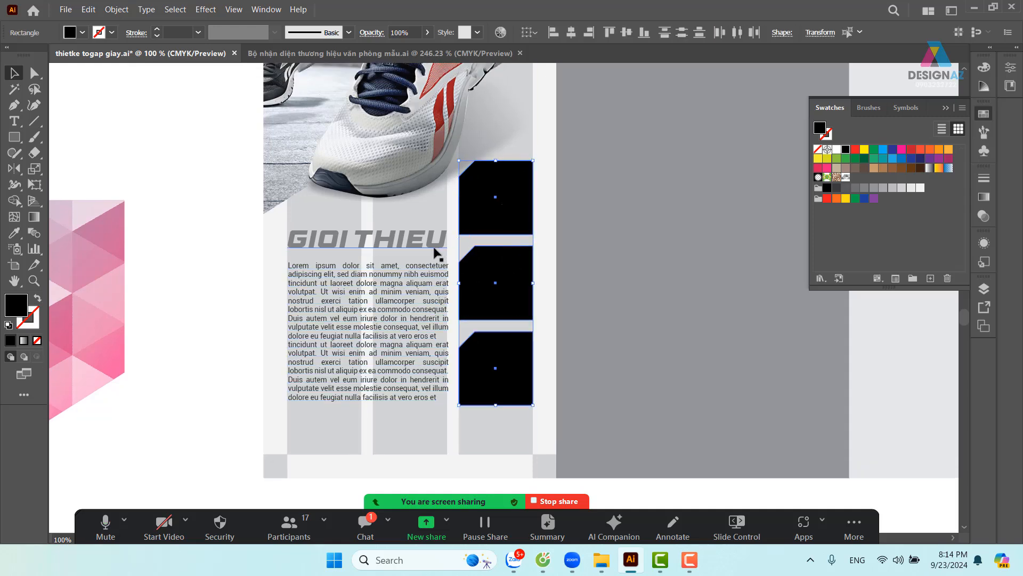
shift+click(420, 260)
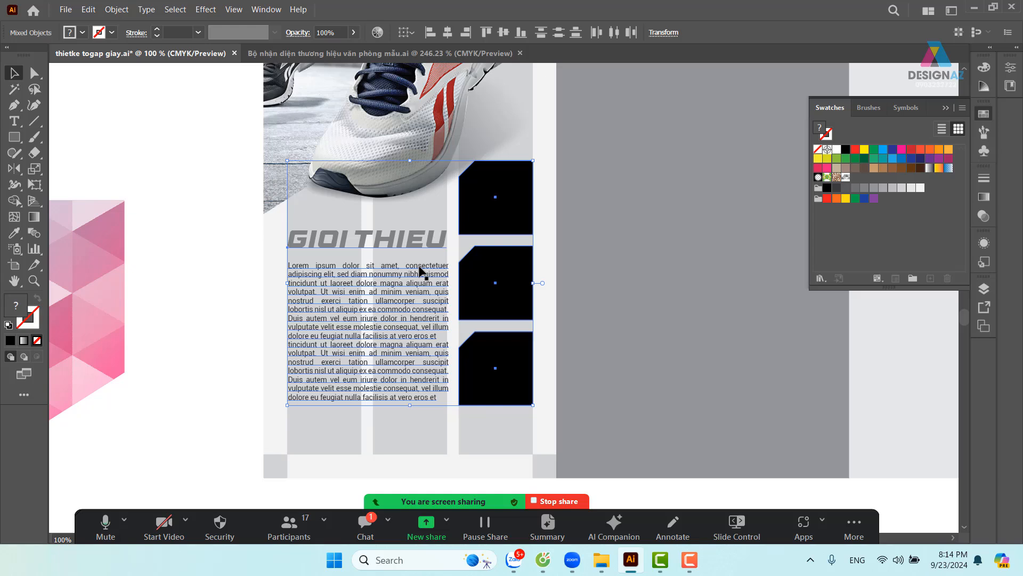
drag(420, 270, 424, 294)
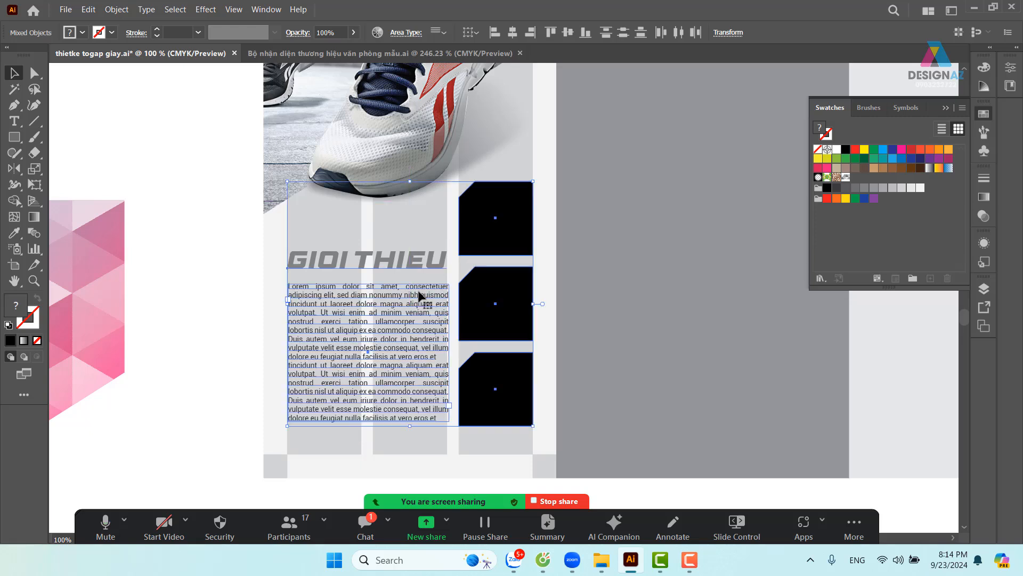
Choose the photos 07dec0155091673.634e7005c0073, c1d5f6155091673.634e7005bf42d and d07ba1155091673.634e7005c3351 from the Giầy thể thao nam folder for placing as linked files
click(157, 297)
key(ctrl+minus)
key(ctrl+minus)
key(ctrl+minus)
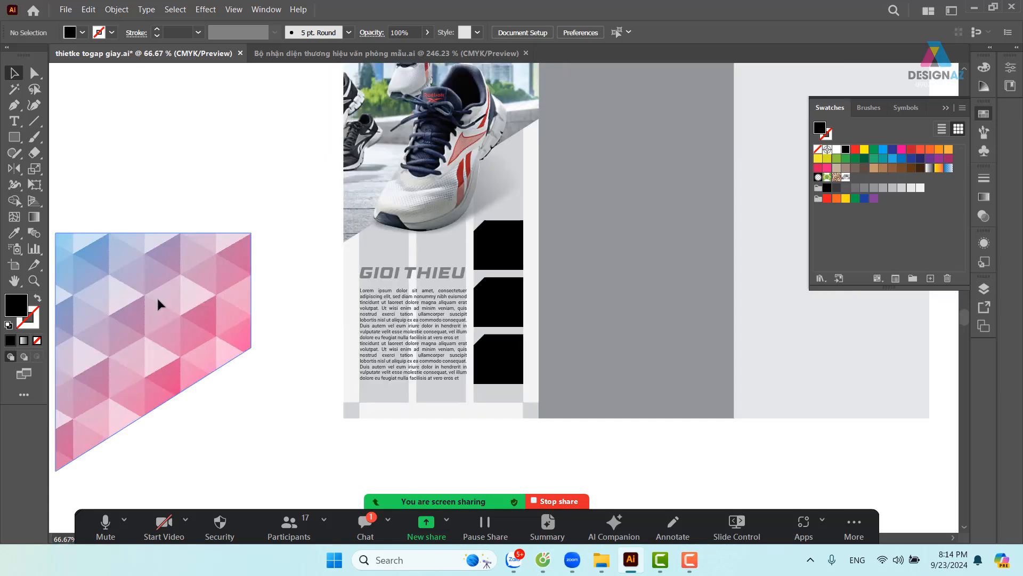
drag(516, 310, 472, 326)
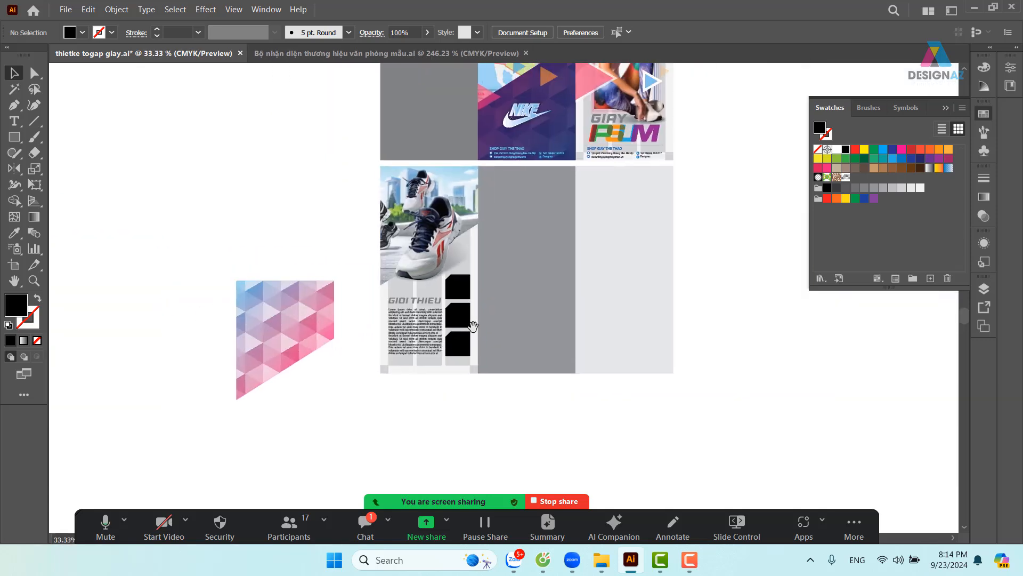
key(ctrl+plus)
key(ctrl+plus)
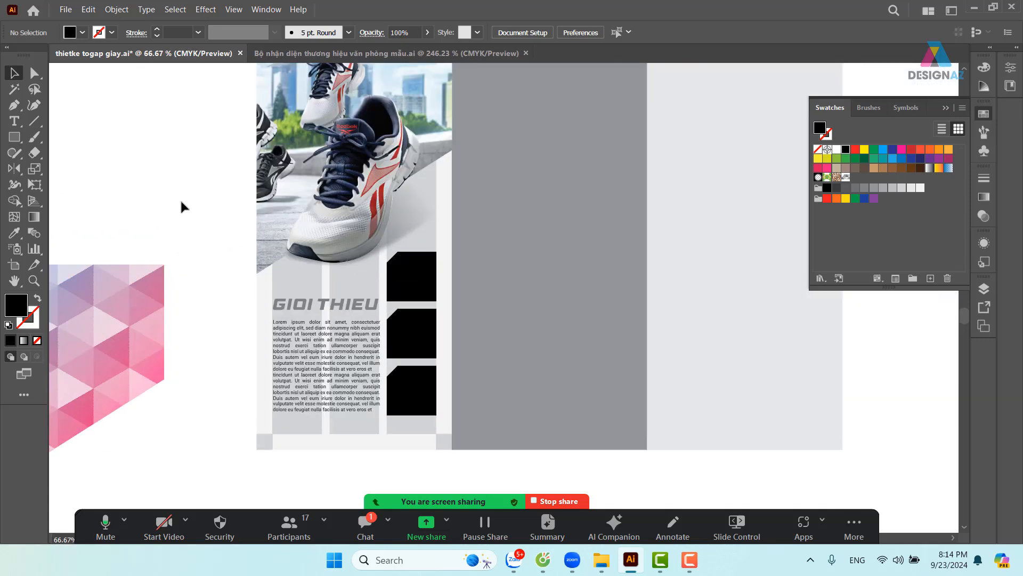
click(69, 11)
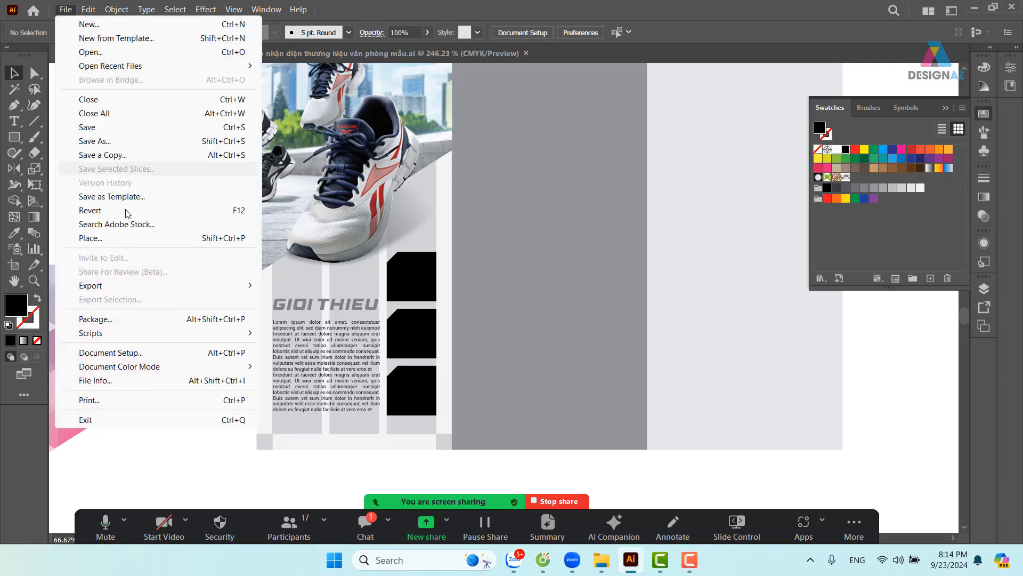
click(124, 241)
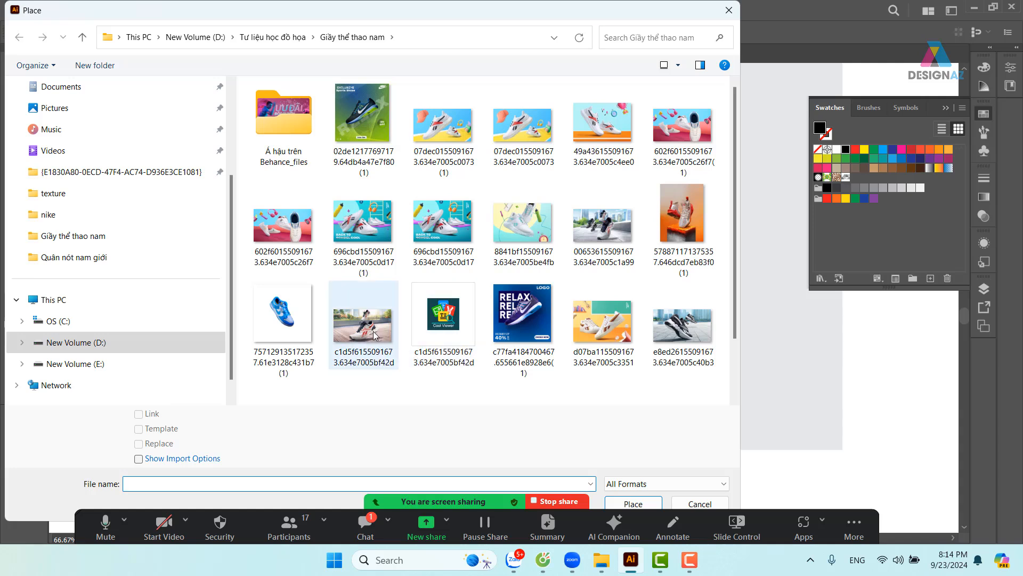
click(373, 333)
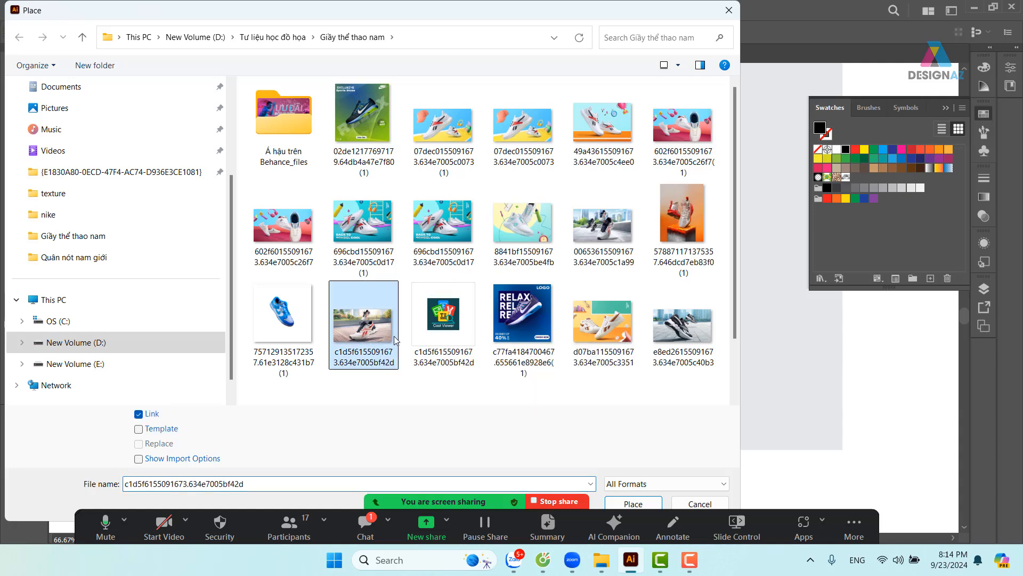
ctrl+click(618, 333)
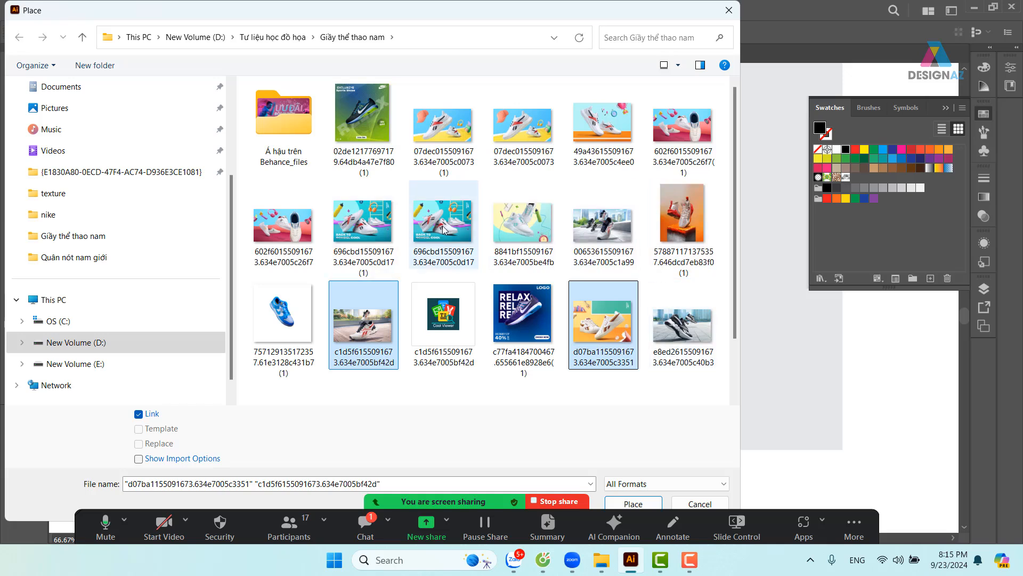
ctrl+click(524, 129)
click(643, 503)
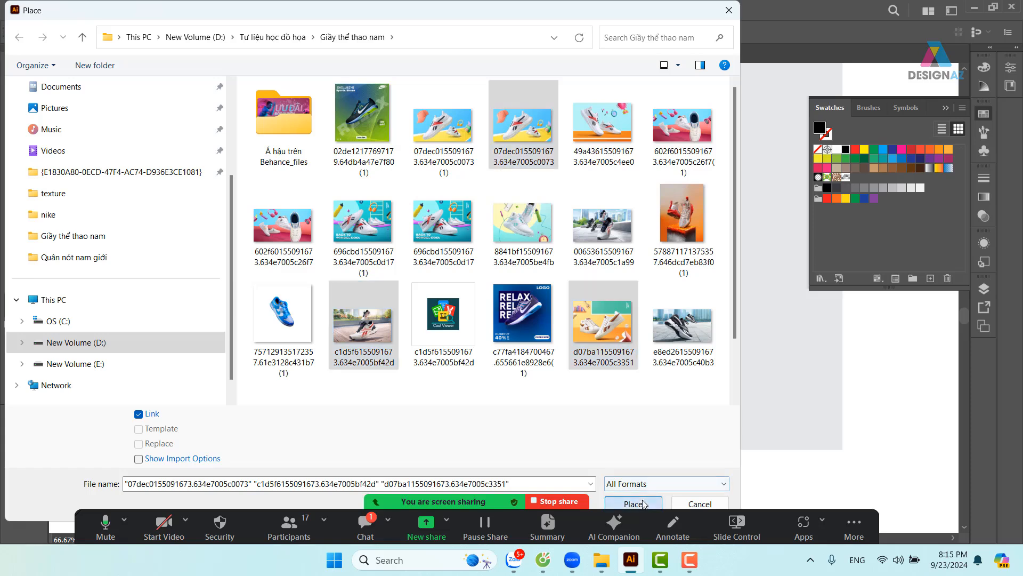
Place the three shoe photos stacked beside the left panel, and move each one over its black chamfered frame
drag(190, 237, 273, 292)
drag(190, 291, 277, 340)
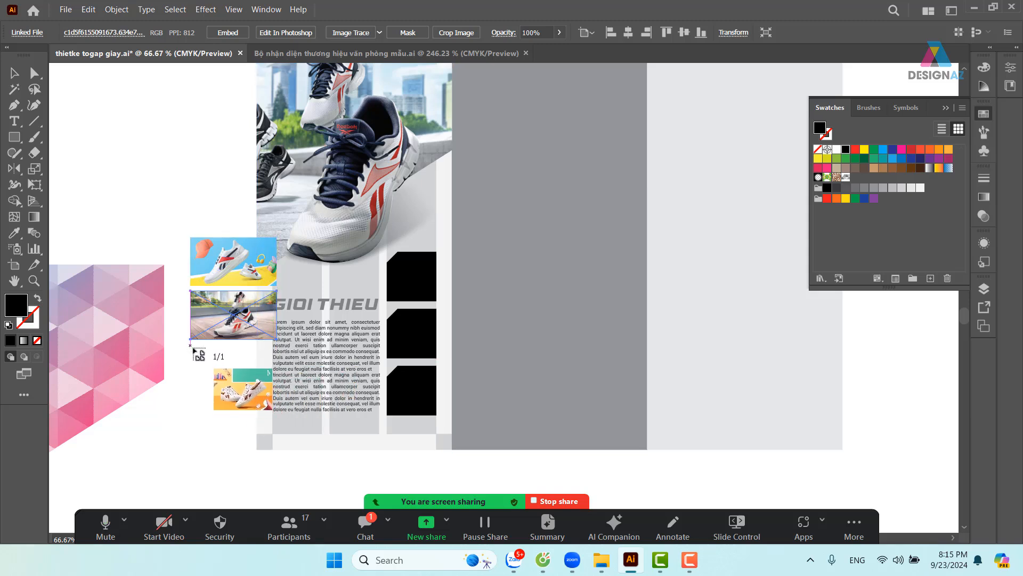
drag(191, 345, 294, 410)
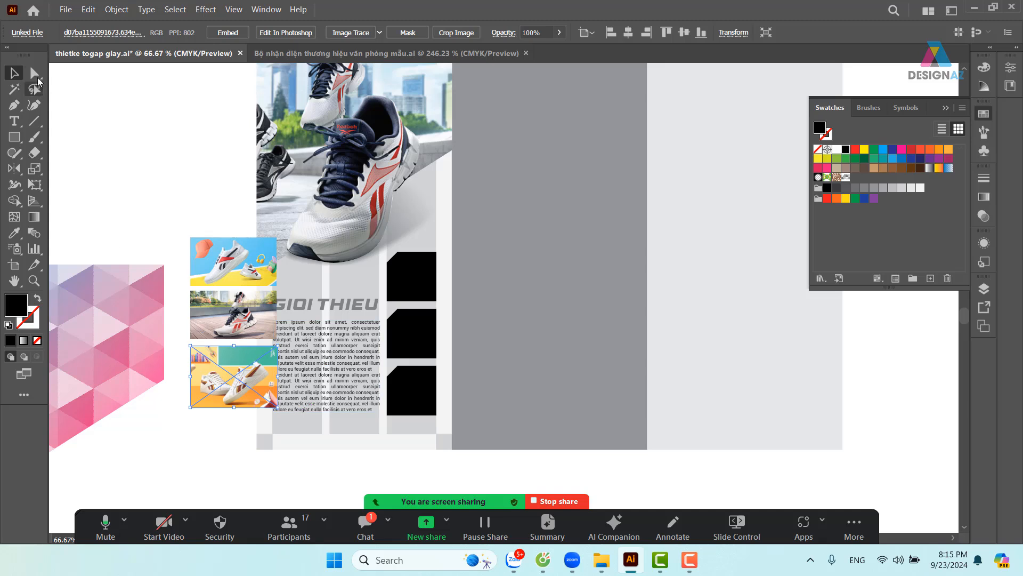
drag(229, 267, 417, 283)
drag(224, 330, 421, 349)
drag(222, 383, 412, 395)
Send the orange sneaker photo behind the lowest chamfered frame and clip it to that frame with a clipping mask
key(ctrl+equal)
key(ctrl+equal)
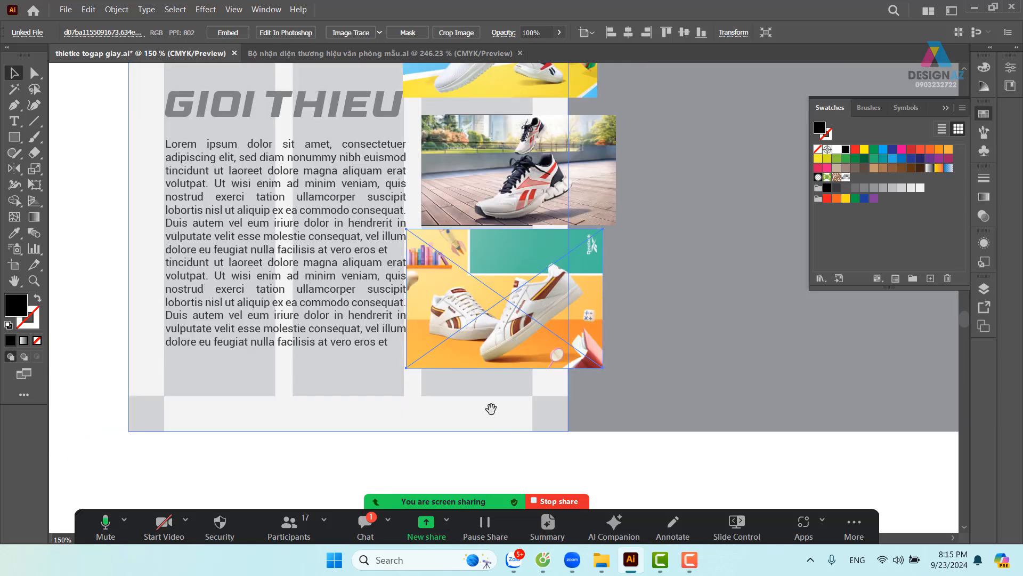
scroll(503, 319, up, 3)
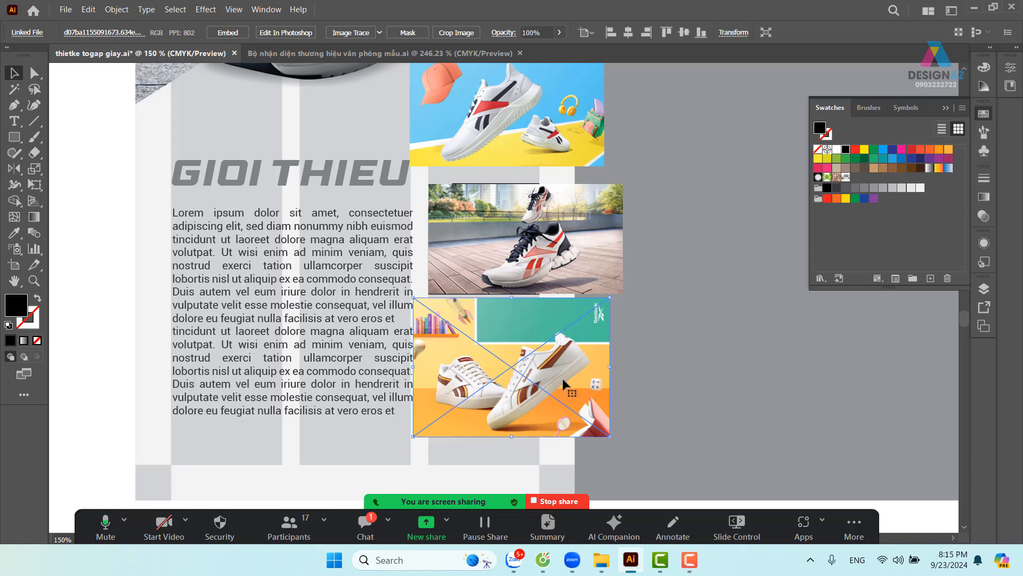
drag(561, 379, 544, 372)
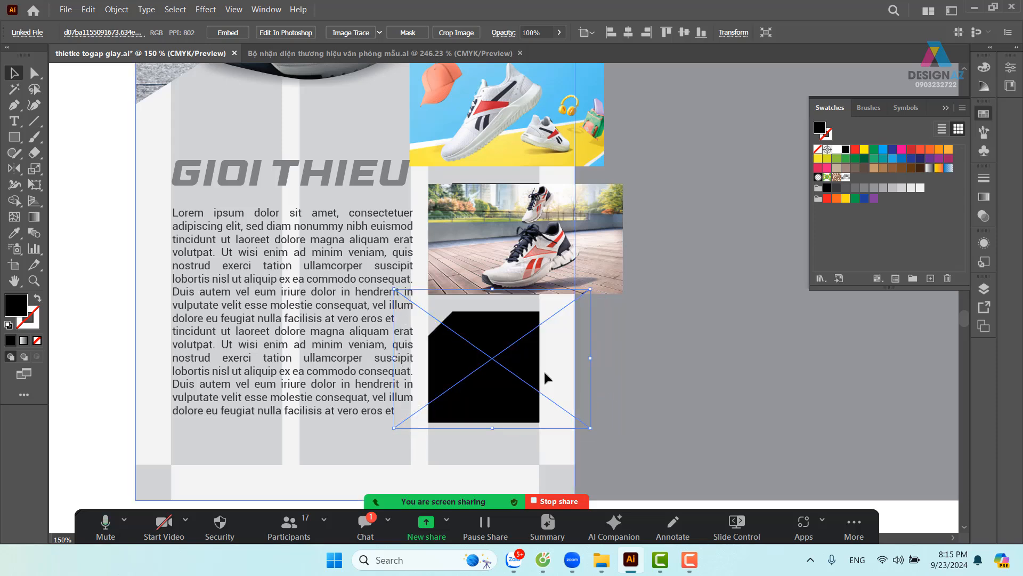
shift+click(533, 354)
right_click(512, 318)
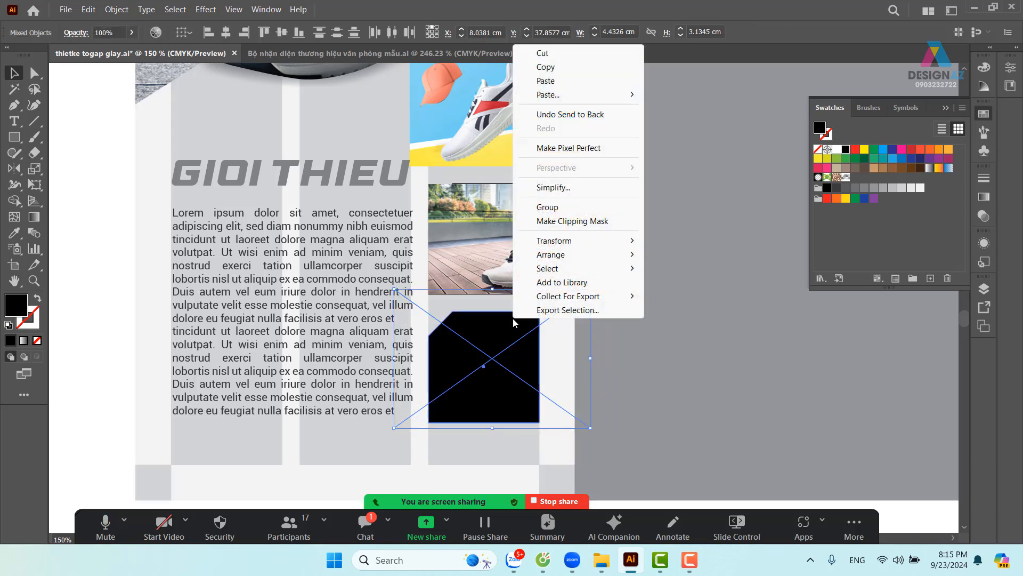
click(587, 222)
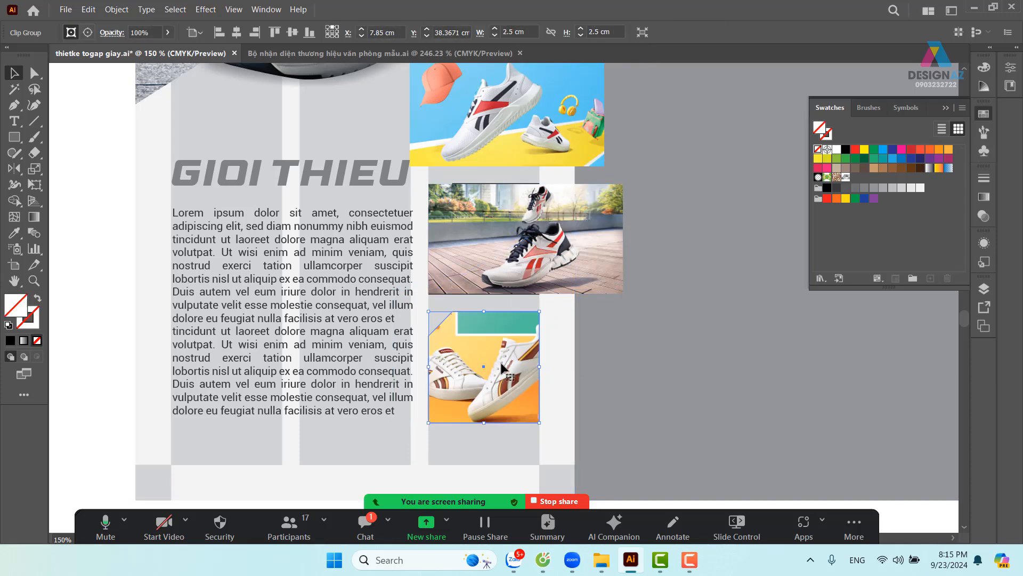
Scale down and reposition the orange photo inside its clipping mask so one whole shoe fills the lowest frame
double_click(510, 377)
drag(510, 378, 499, 381)
drag(578, 286, 545, 307)
drag(510, 364, 508, 362)
double_click(642, 346)
Shift the wooden-deck shoe photo left, send it behind the middle chamfered frame and clip it to that frame
click(537, 276)
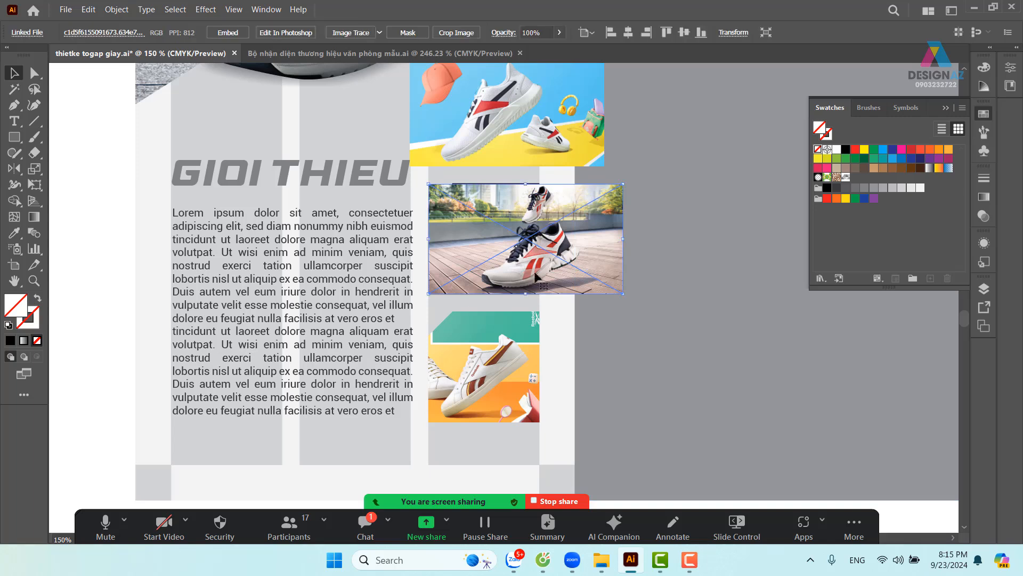
drag(593, 261, 558, 263)
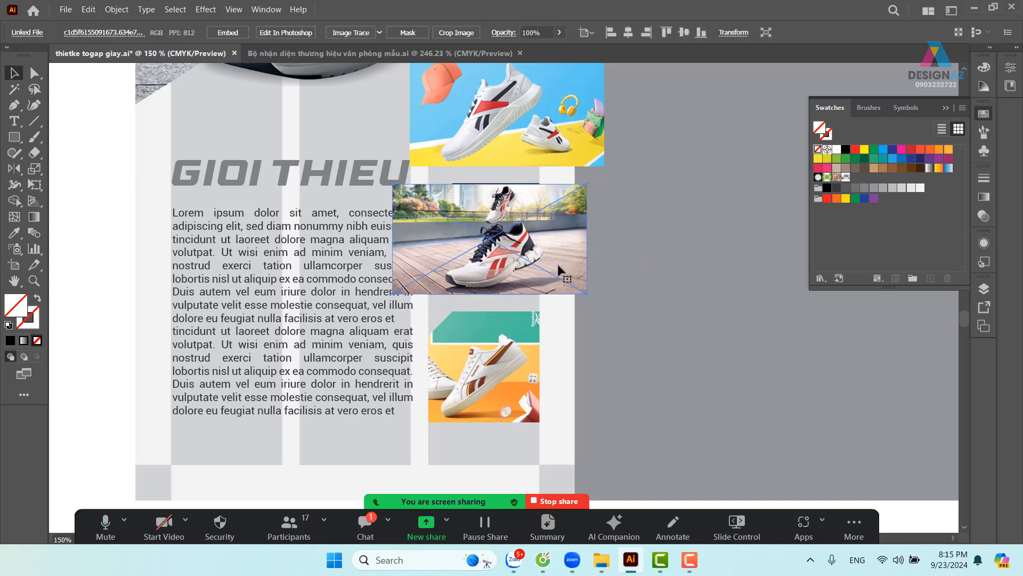
key(ctrl+shift+bracketleft)
shift+click(520, 209)
right_click(519, 209)
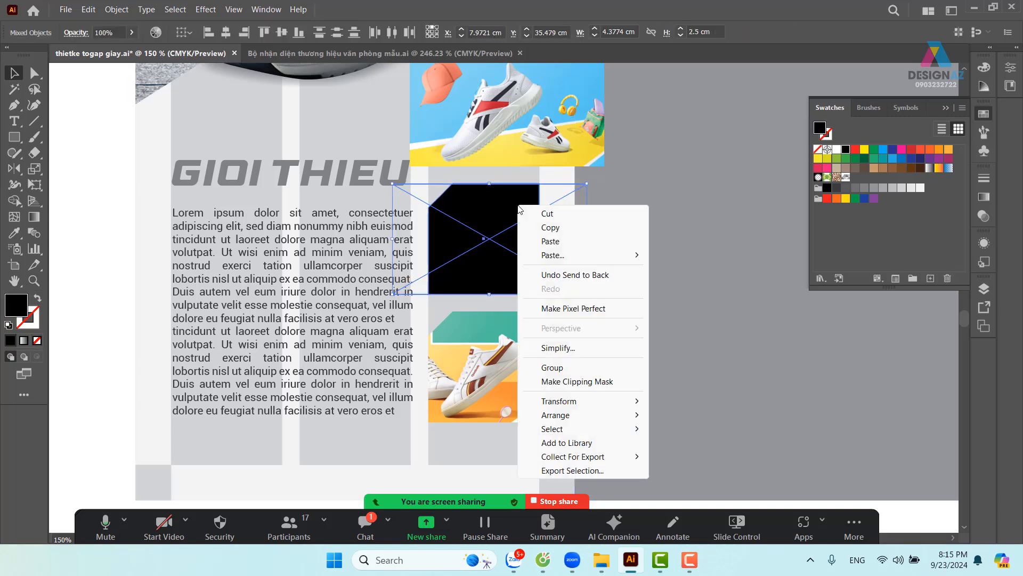
click(576, 382)
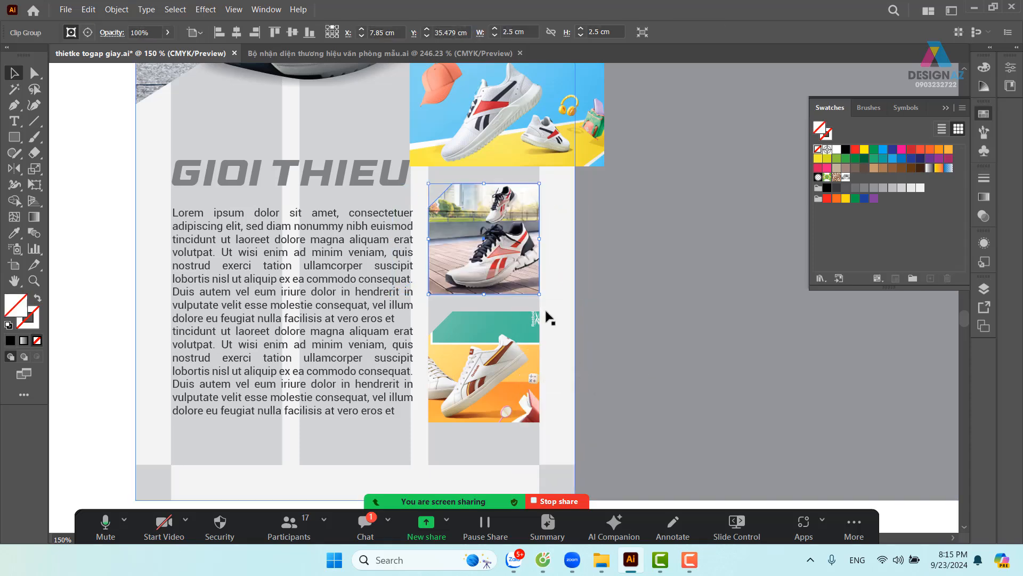
Shift the wooden-deck photo left inside its clipping mask so the whole shoe fits within the middle frame
double_click(516, 260)
drag(515, 260, 497, 265)
drag(548, 246, 506, 334)
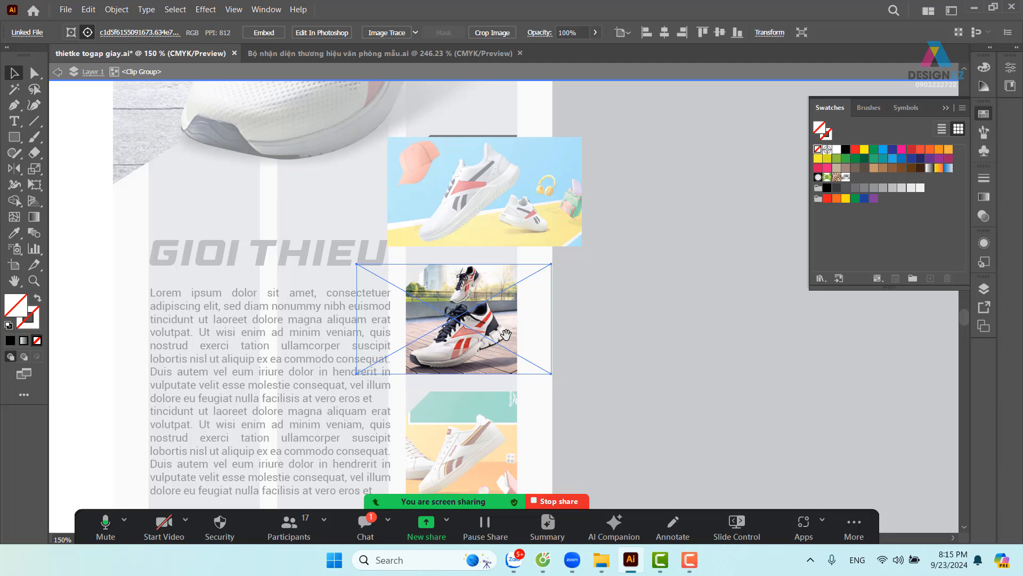
click(488, 213)
double_click(526, 214)
Send the blue-and-yellow shoe photo behind the top chamfered frame and clip it to that frame with a clipping mask
click(523, 215)
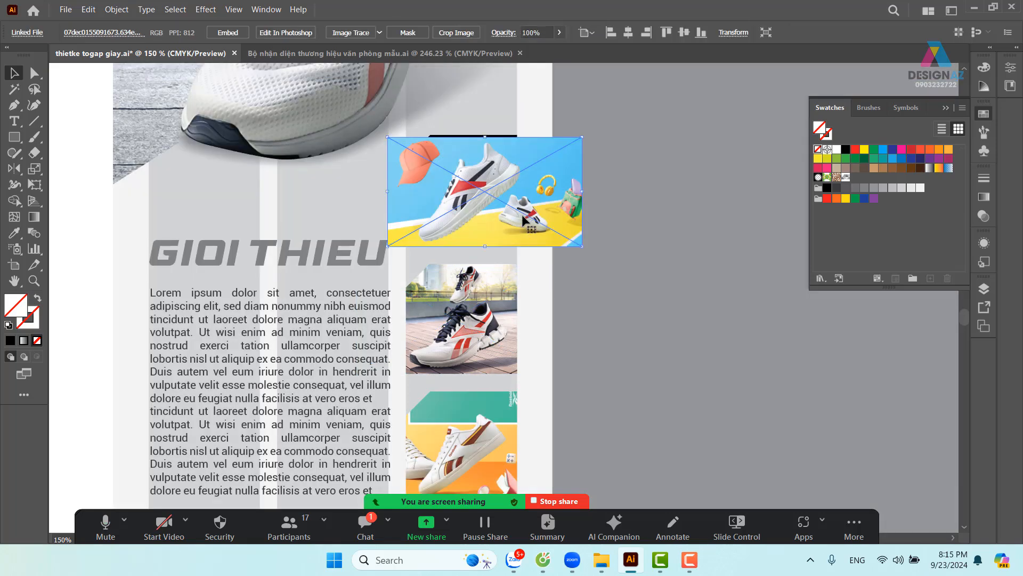
key(ctrl+shift+bracketleft)
shift+click(459, 201)
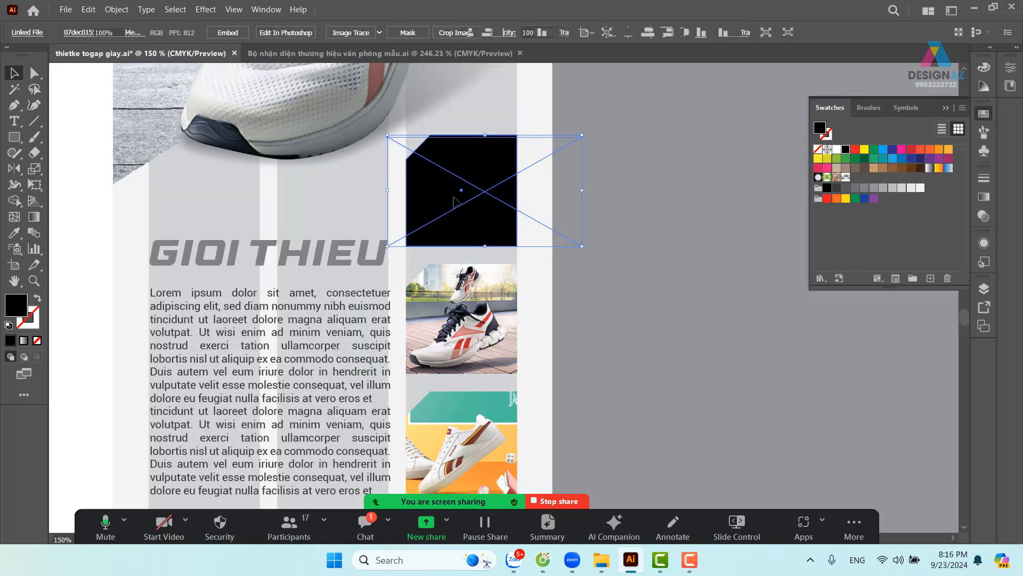
right_click(462, 201)
click(538, 372)
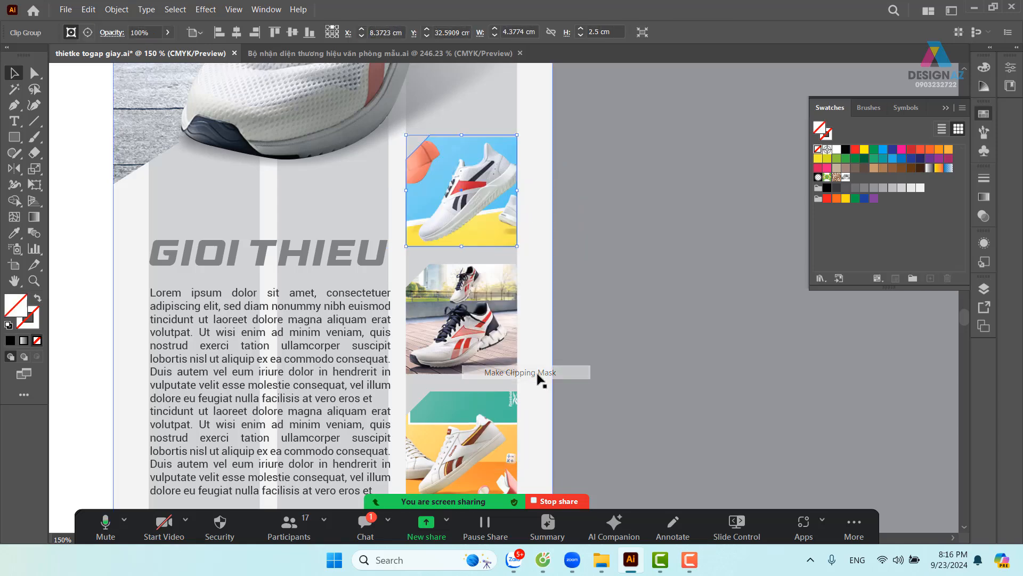
Shift the blue-and-yellow photo slightly left inside its clipping mask to centre the shoe in the top frame
double_click(485, 214)
drag(487, 217, 477, 215)
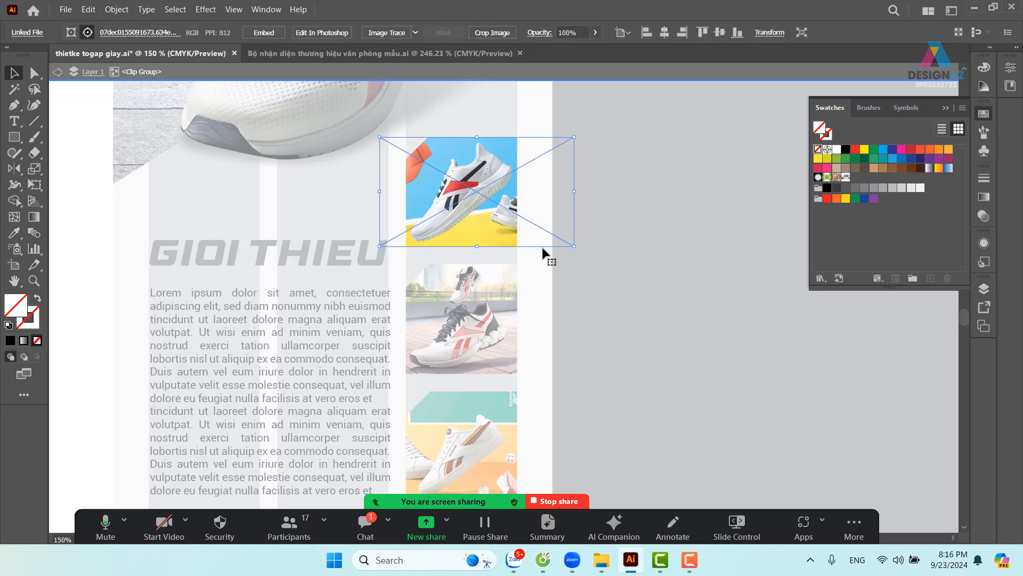
double_click(564, 282)
Delete the group of semi-transparent grey column and margin guides from the left inside panel
scroll(565, 280, down, 3)
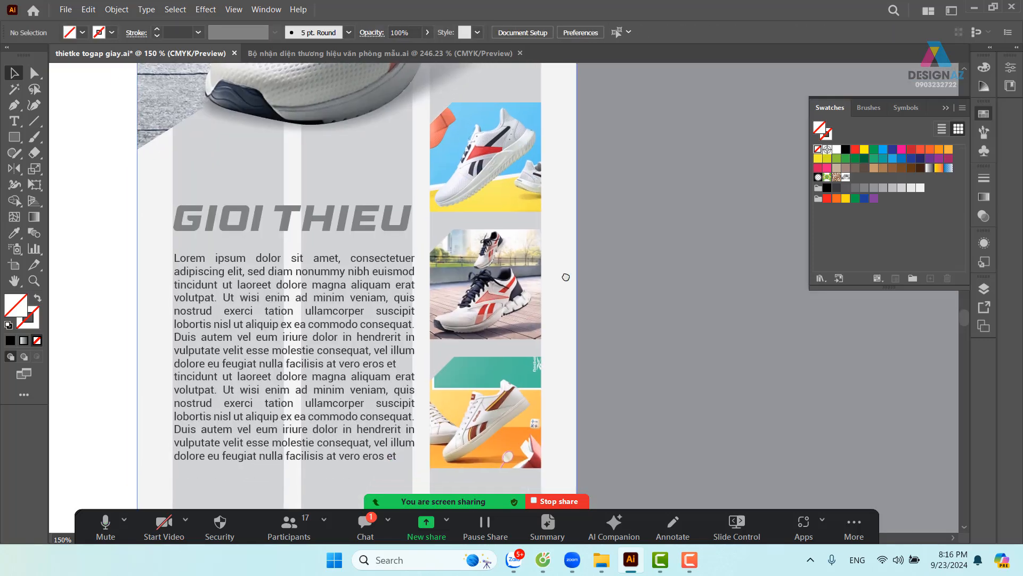
key(ctrl+minus)
key(z)
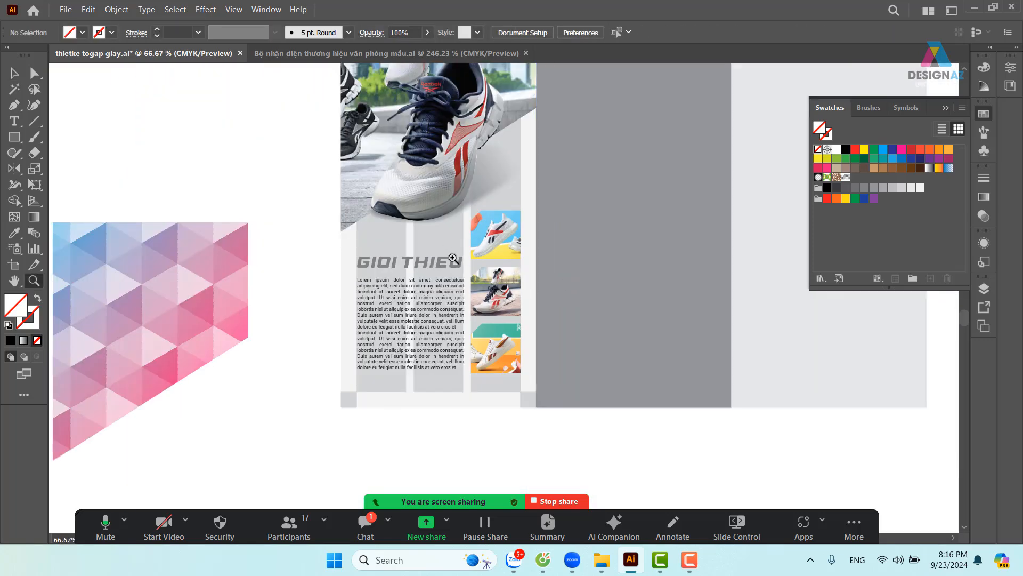
drag(450, 258, 519, 255)
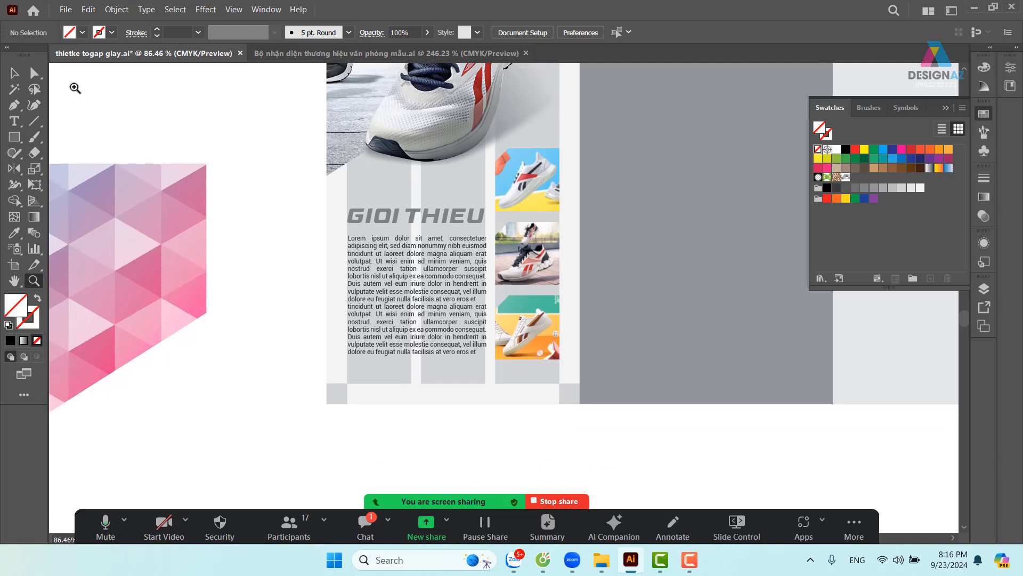
click(15, 73)
click(387, 197)
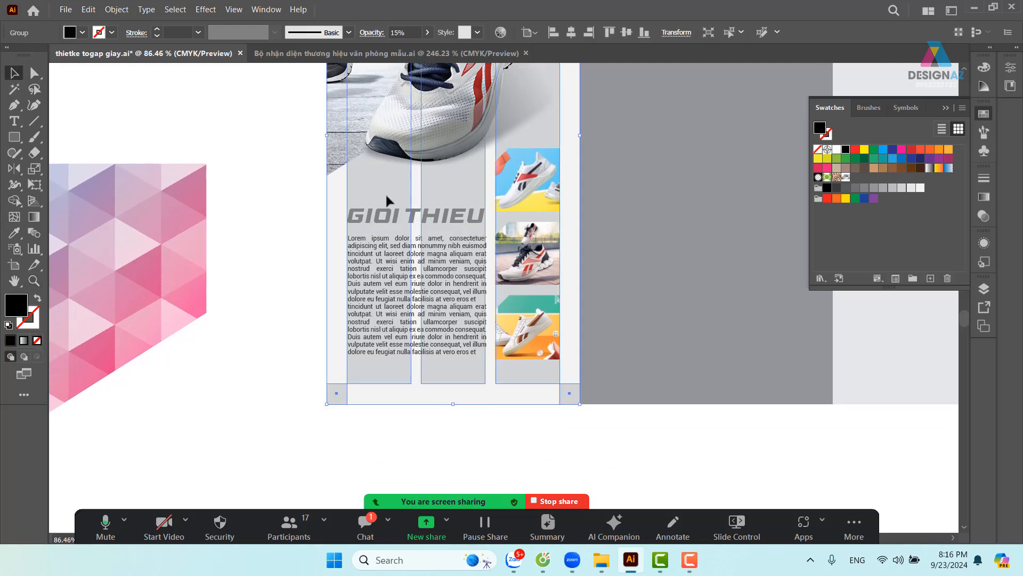
key(Delete)
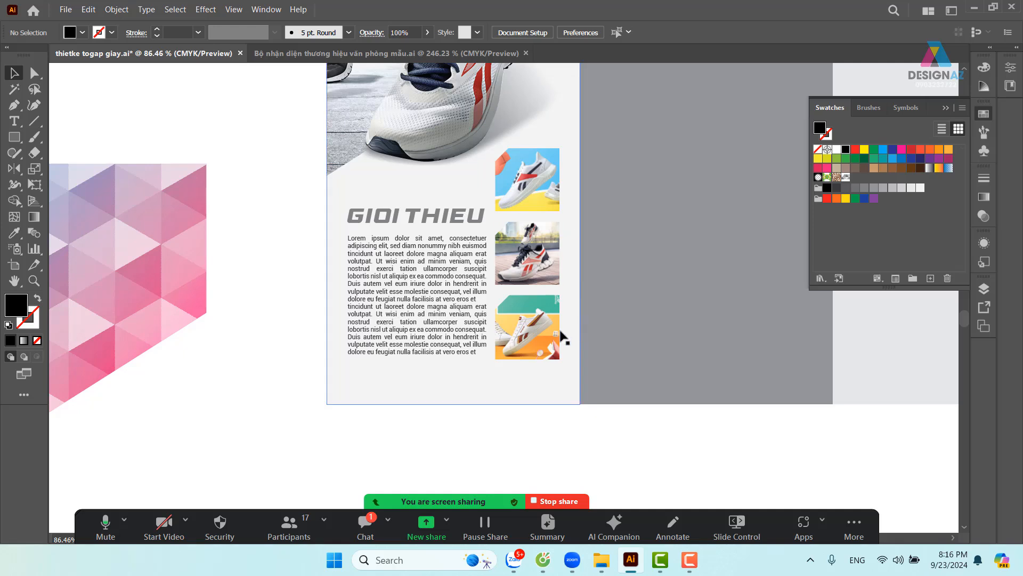
Nudge the body paragraph down slightly below the GIOI THIEU heading
double_click(456, 258)
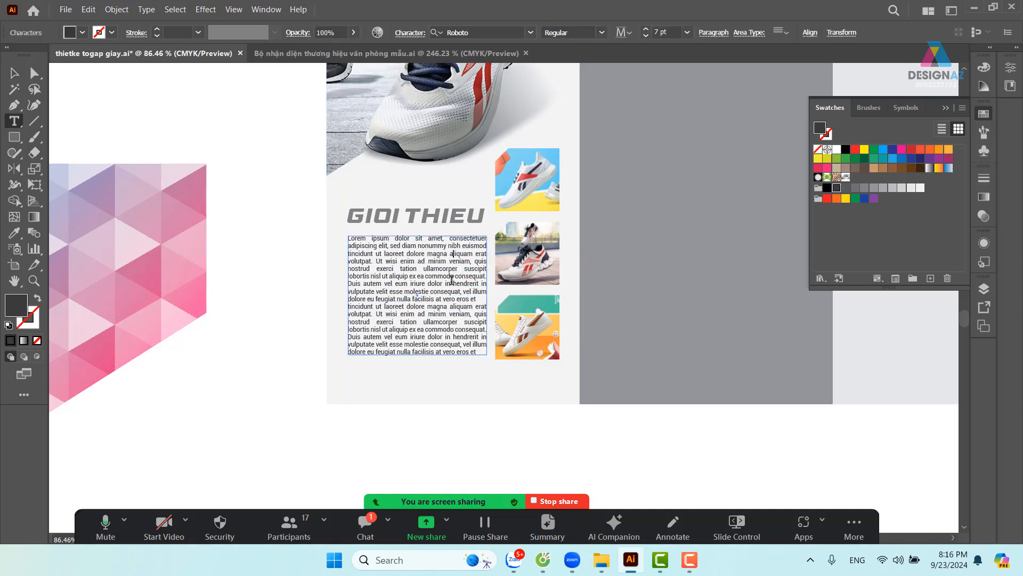
key(Escape)
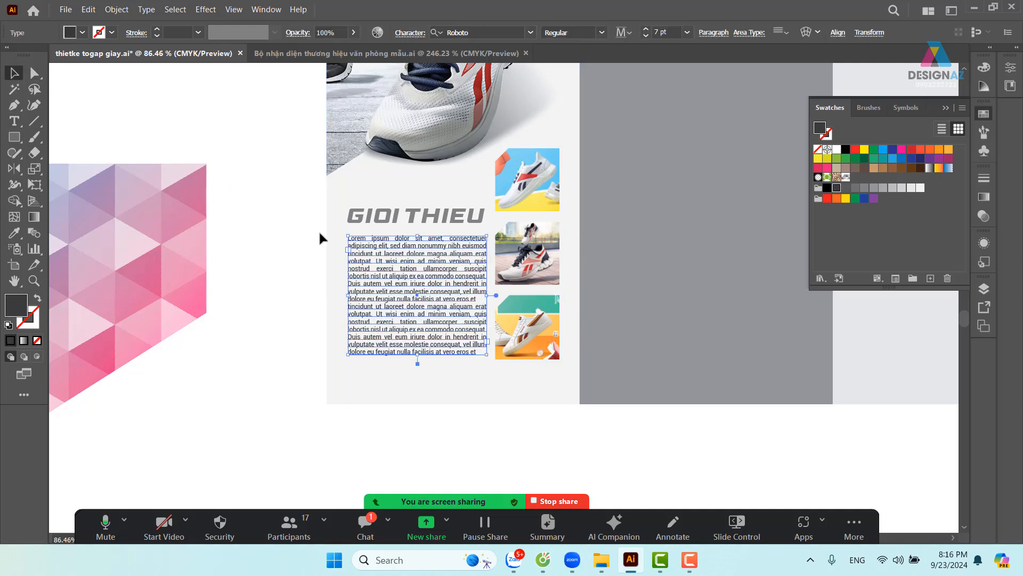
key(Down)
key(Down)
key(Down)
key(Down)
key(Down)
key(Down)
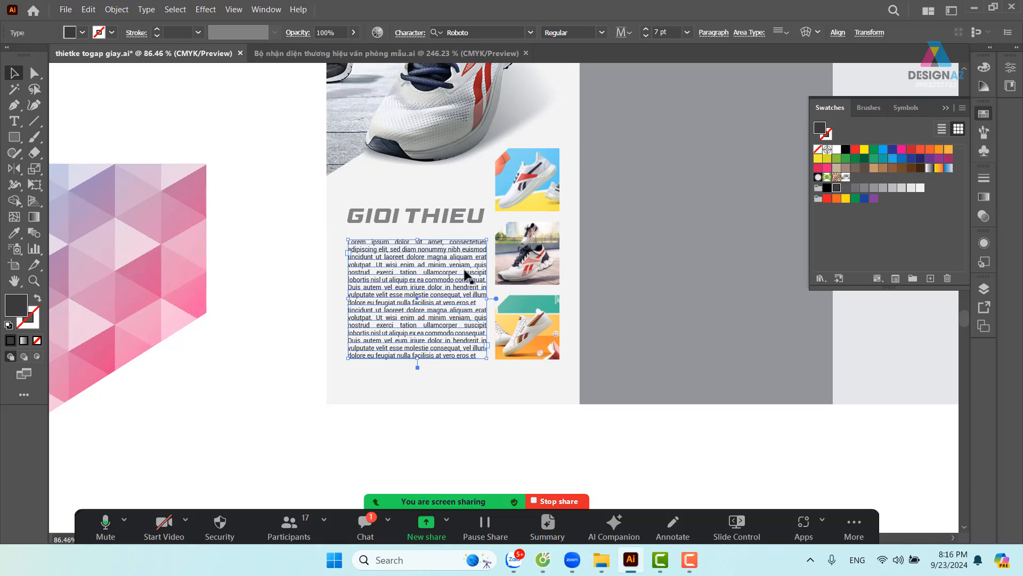
click(473, 219)
Outline the three small shoe photos beside the paragraph with a 3 pt stroke
click(534, 178)
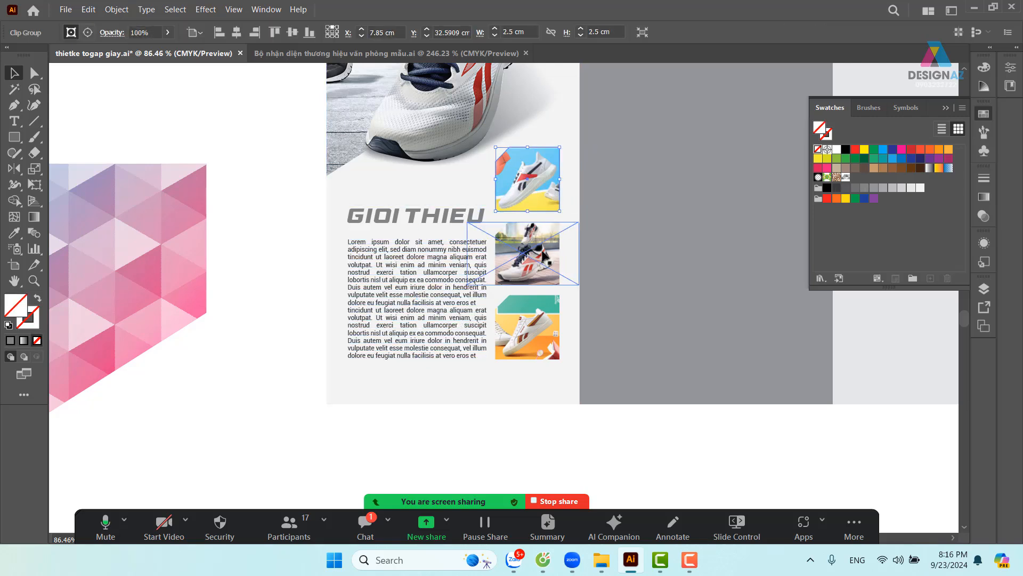
shift+click(545, 258)
shift+click(538, 332)
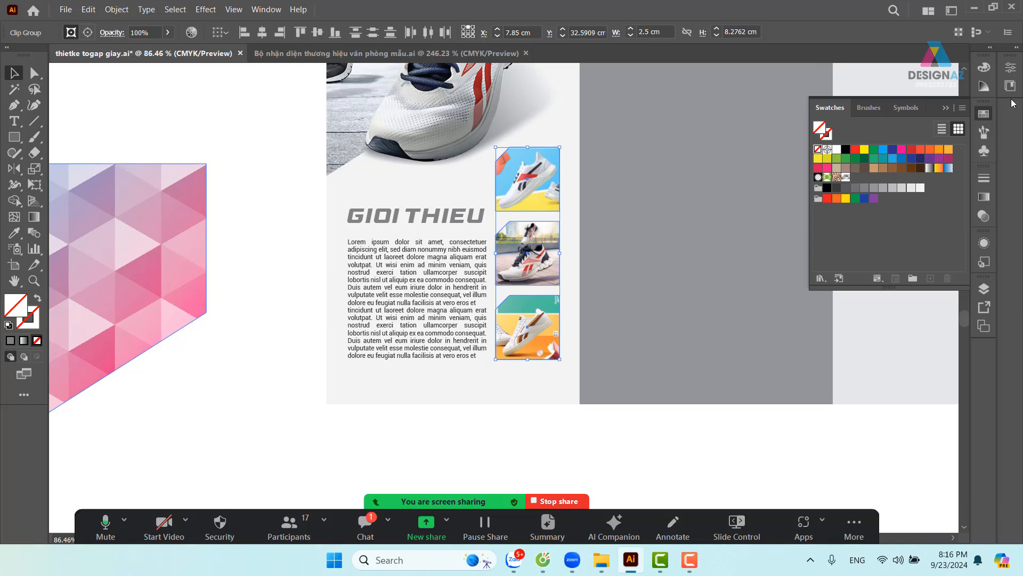
click(986, 179)
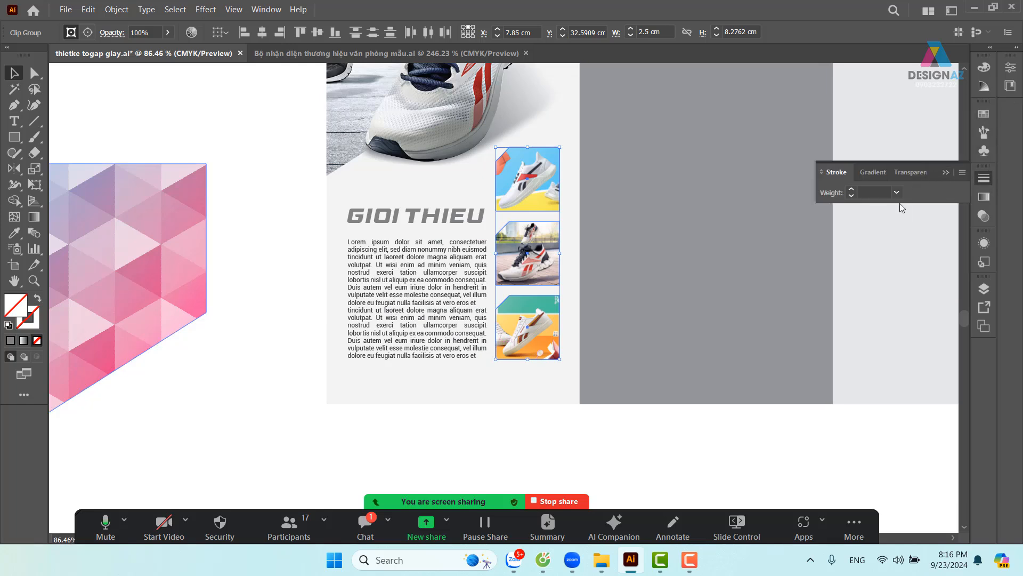
click(897, 192)
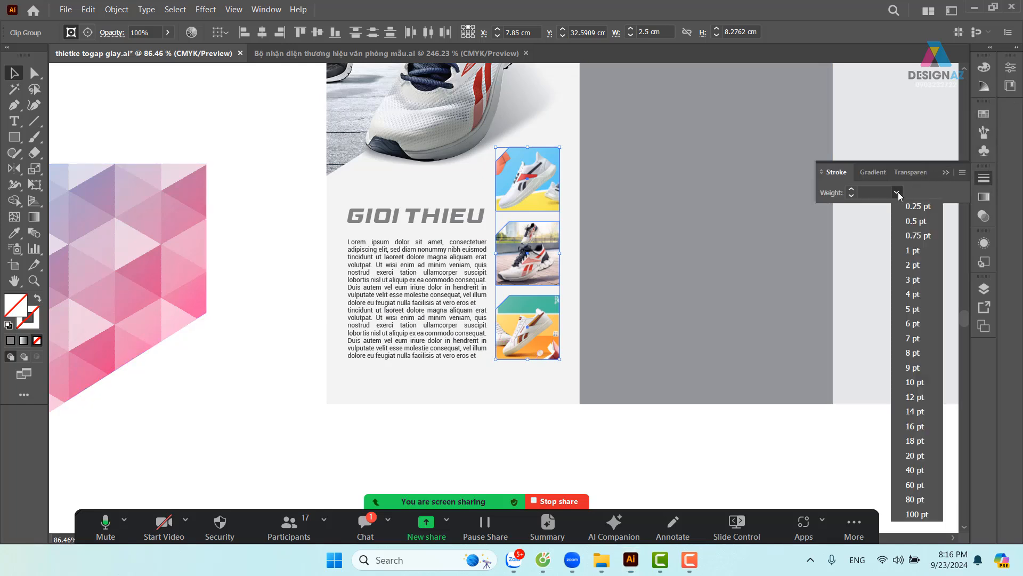
click(919, 251)
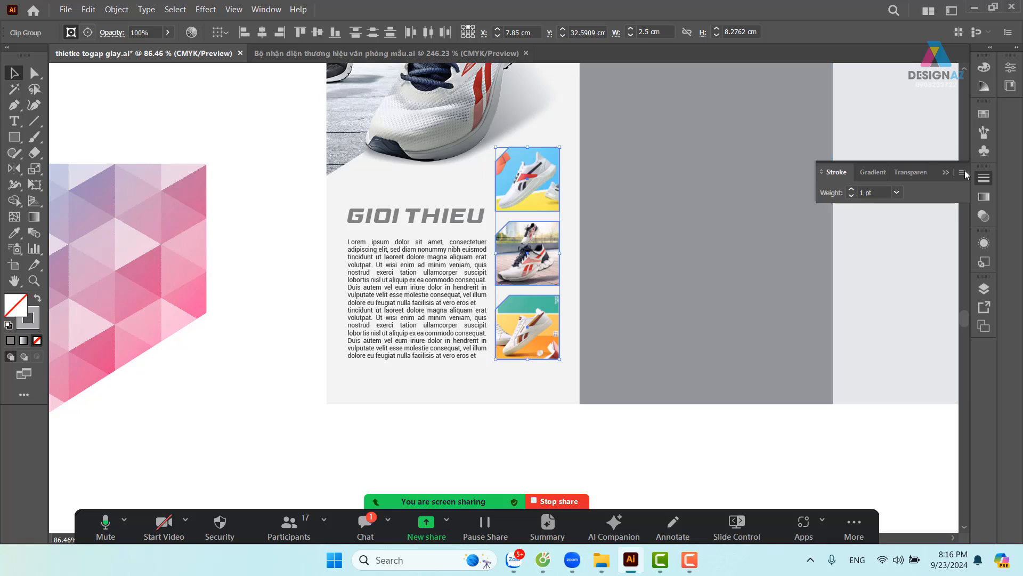
click(897, 193)
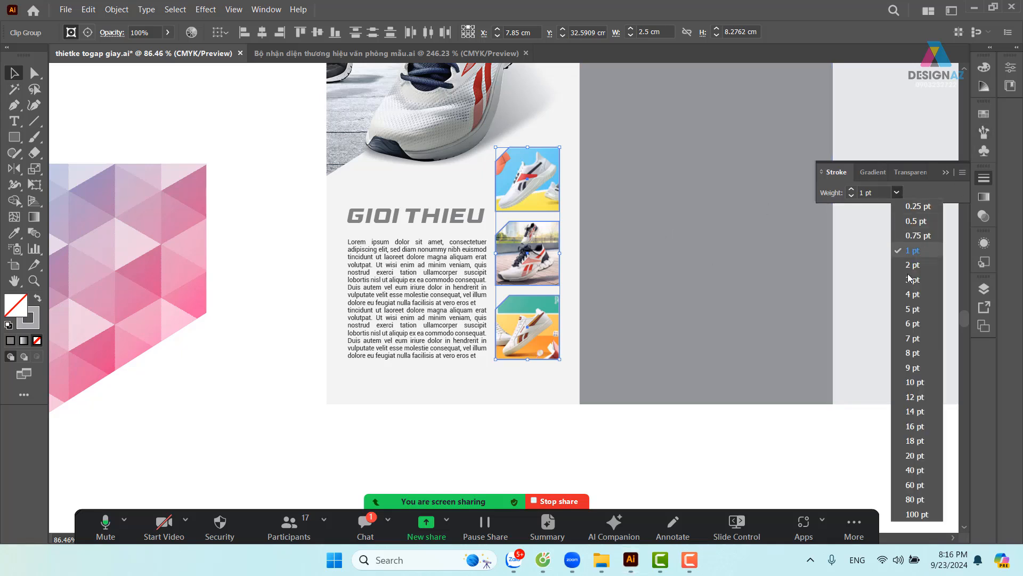
click(915, 284)
click(269, 324)
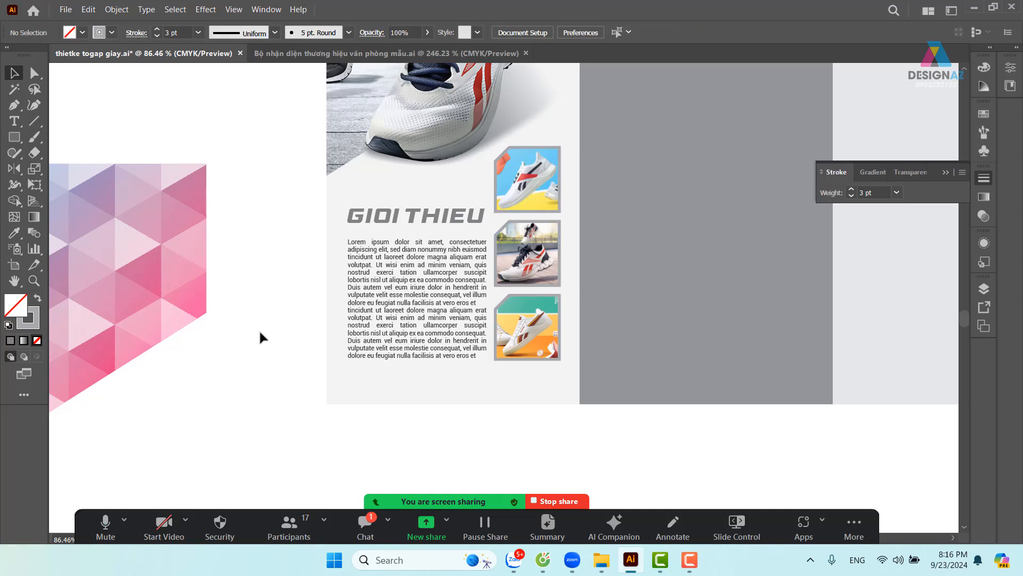
Set the stroke weight of the three small shoe photos to 2 pt
click(557, 205)
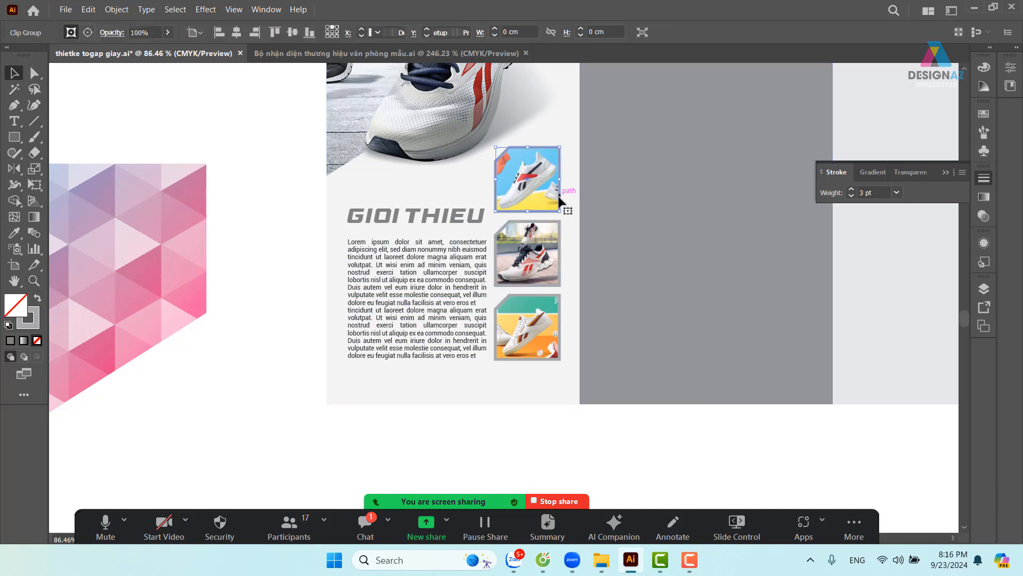
shift+click(551, 250)
shift+click(552, 325)
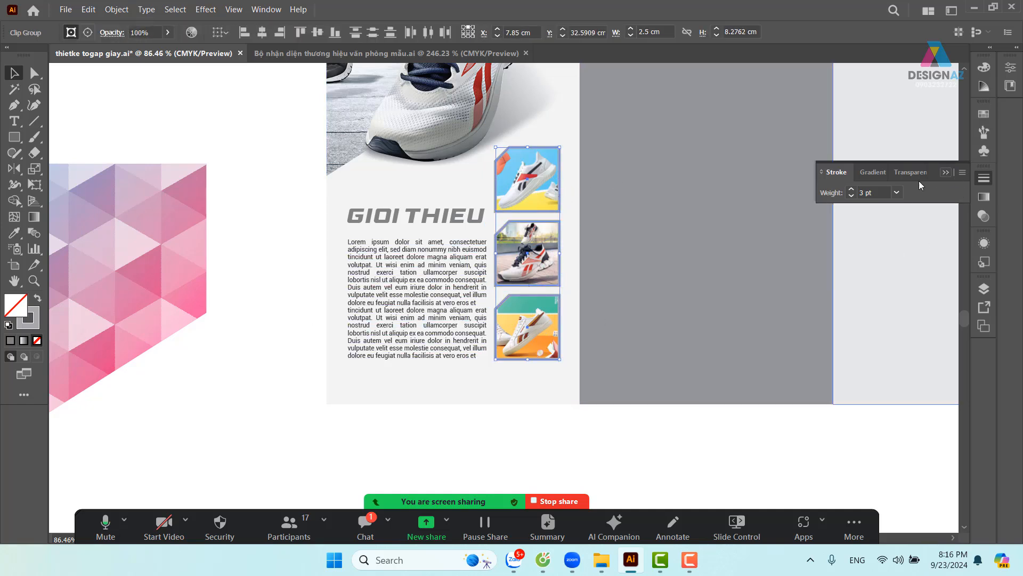
click(897, 192)
click(906, 267)
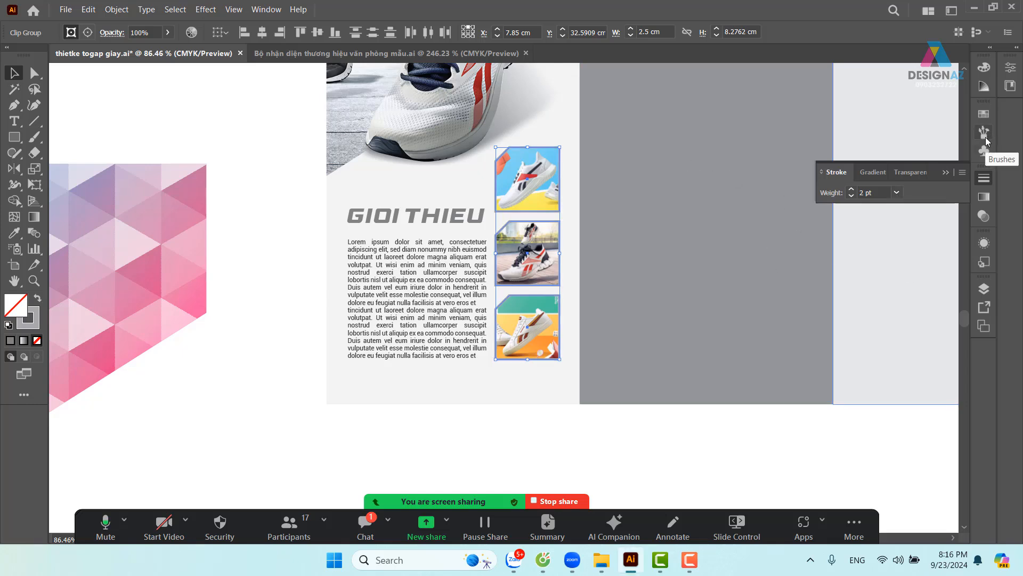
Colour the strokes of the three small shoe photos teal
key(x)
click(981, 119)
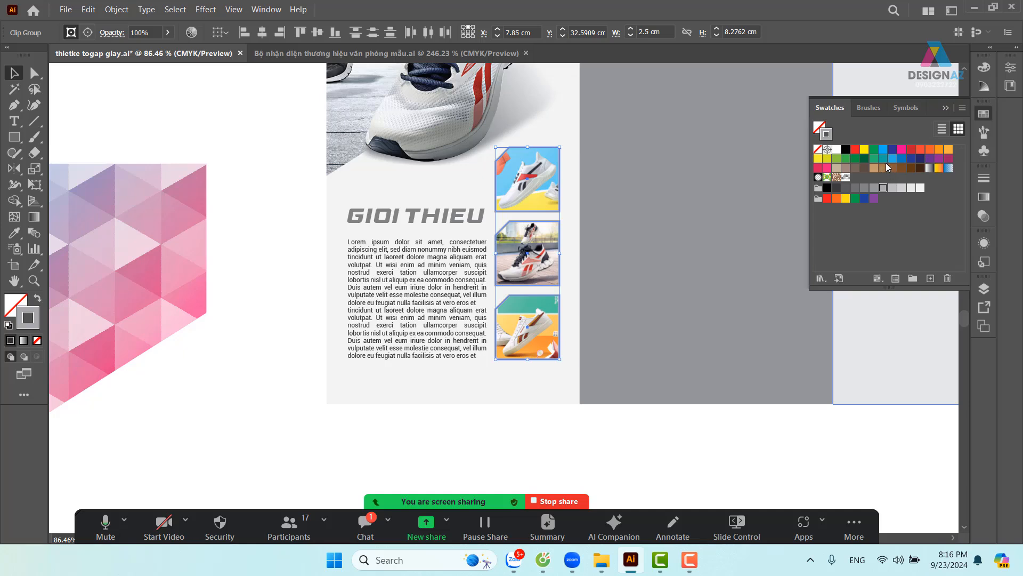
click(883, 160)
click(249, 263)
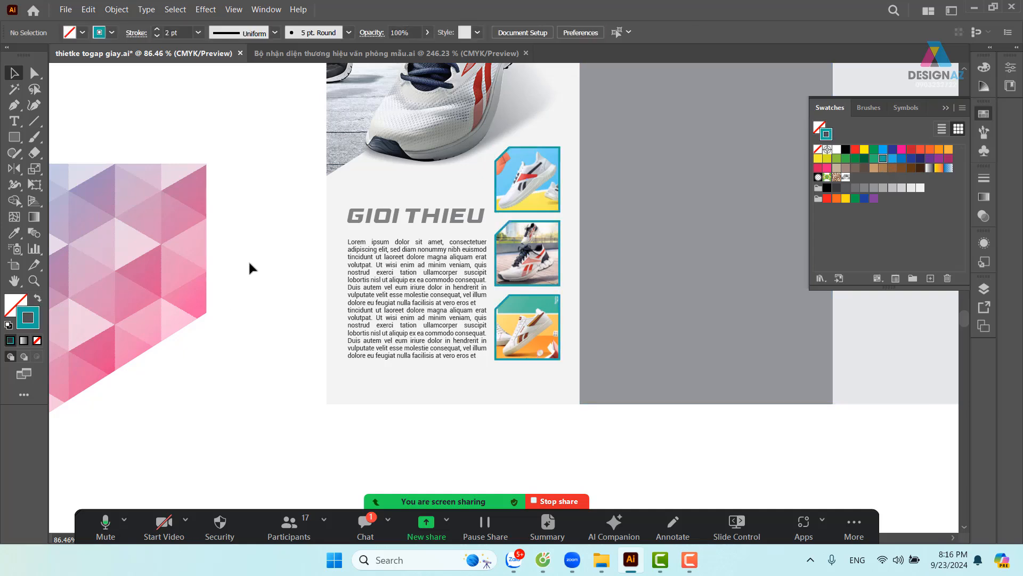
Change the stroke colour of all three small shoe photos to light blue
click(538, 266)
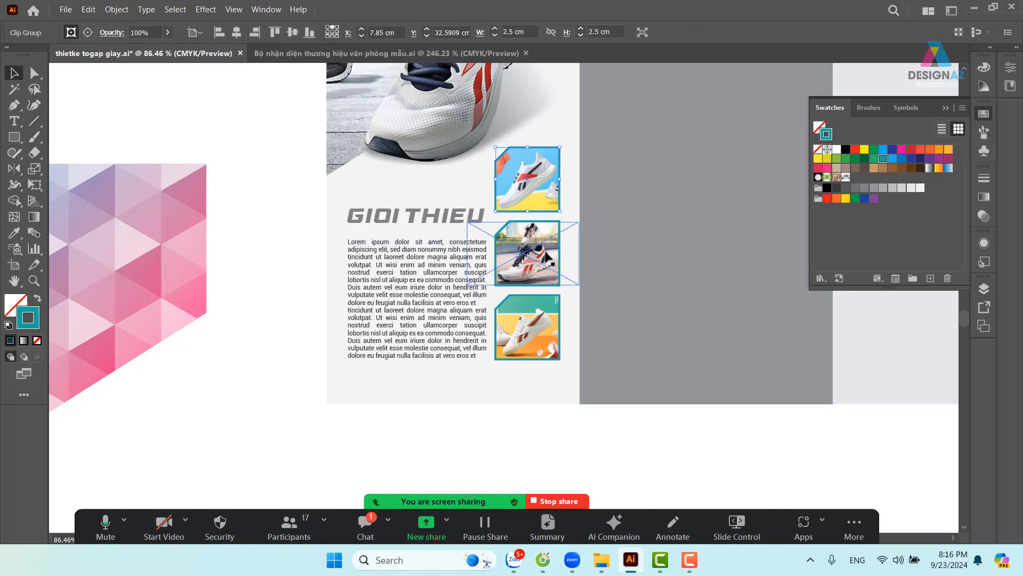
shift+click(548, 301)
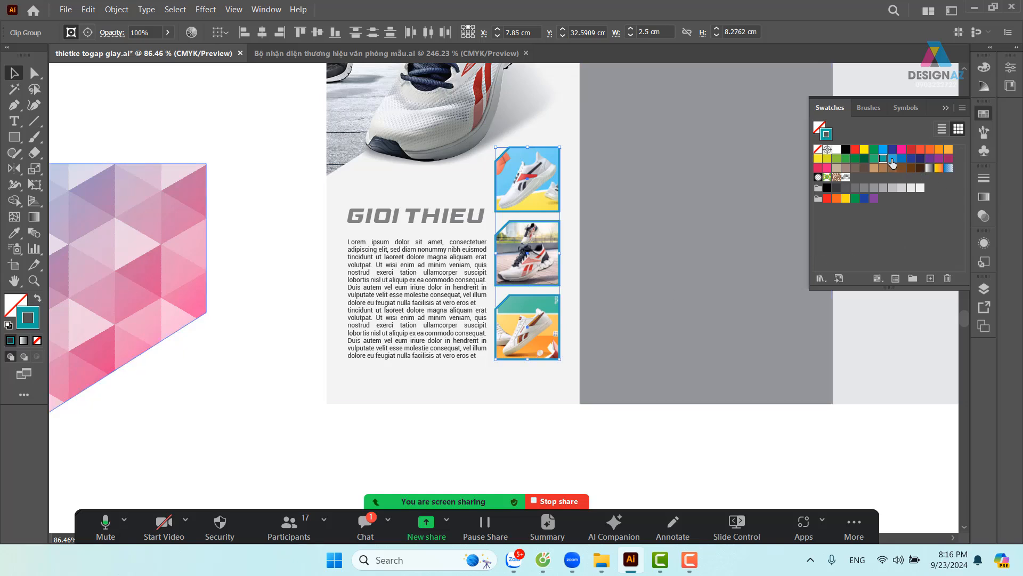
click(893, 160)
click(265, 297)
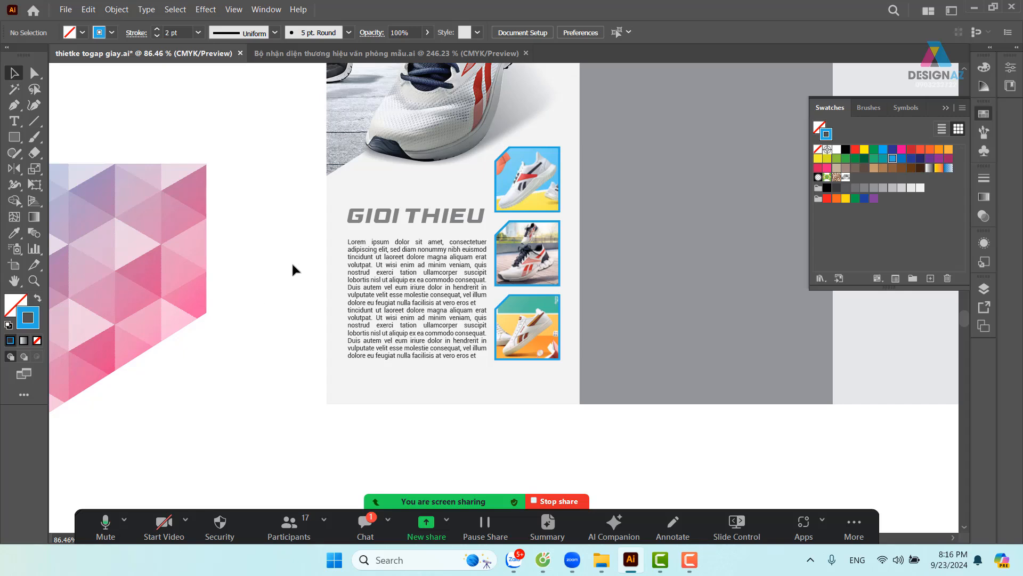
Set the middle shoe photo's stroke colour to magenta pink
click(549, 246)
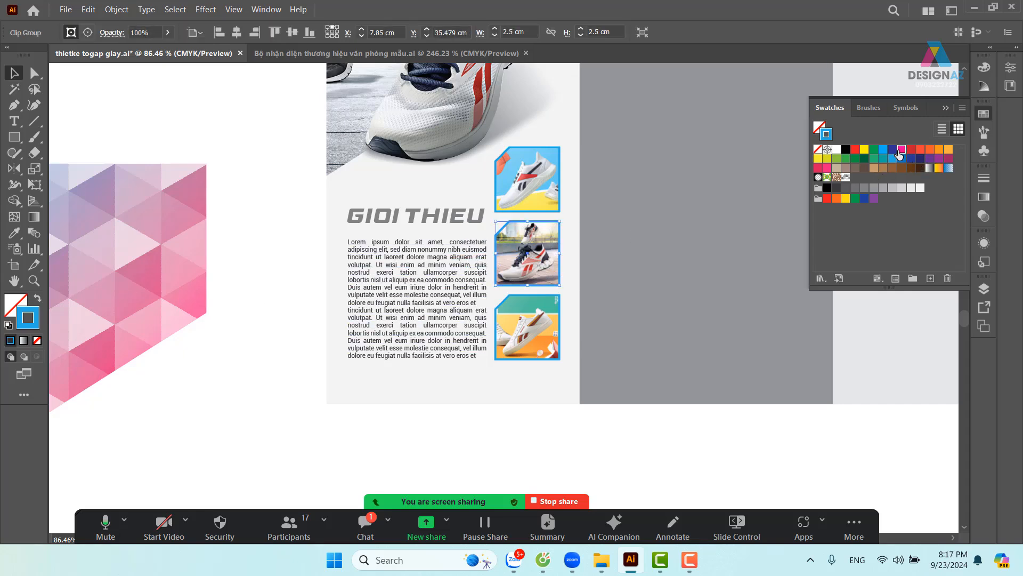
click(901, 151)
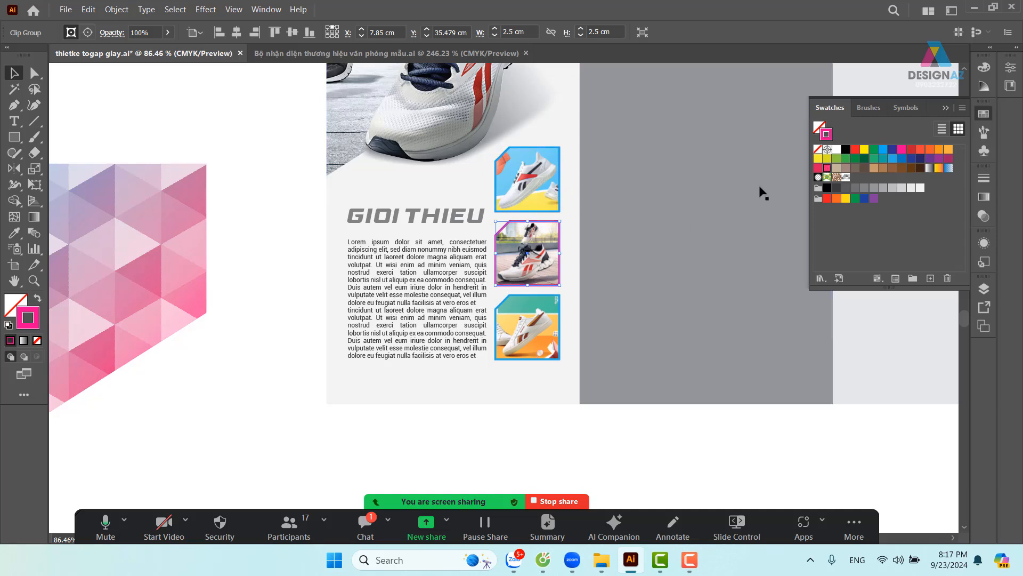
click(540, 327)
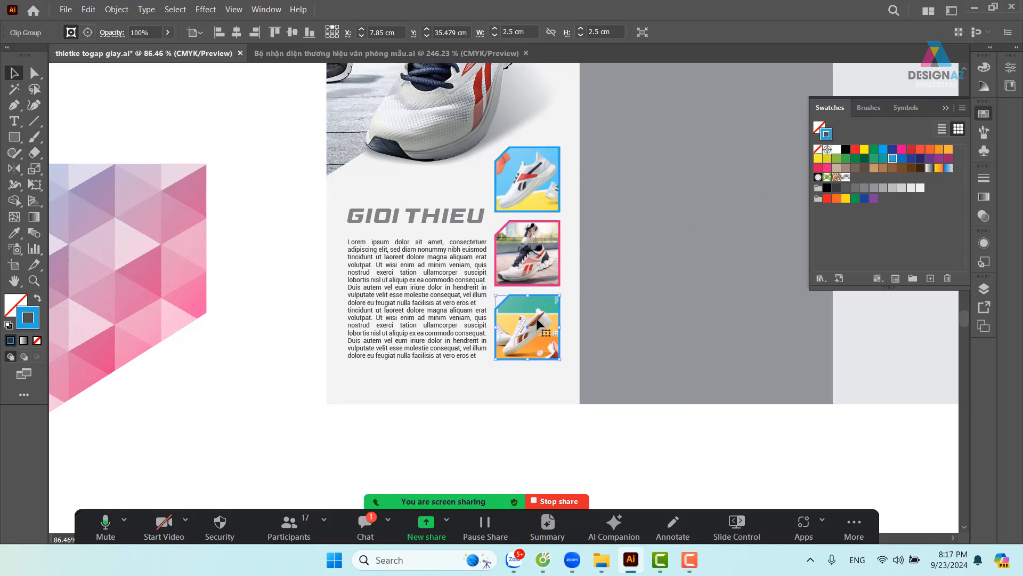
double_click(542, 193)
double_click(278, 285)
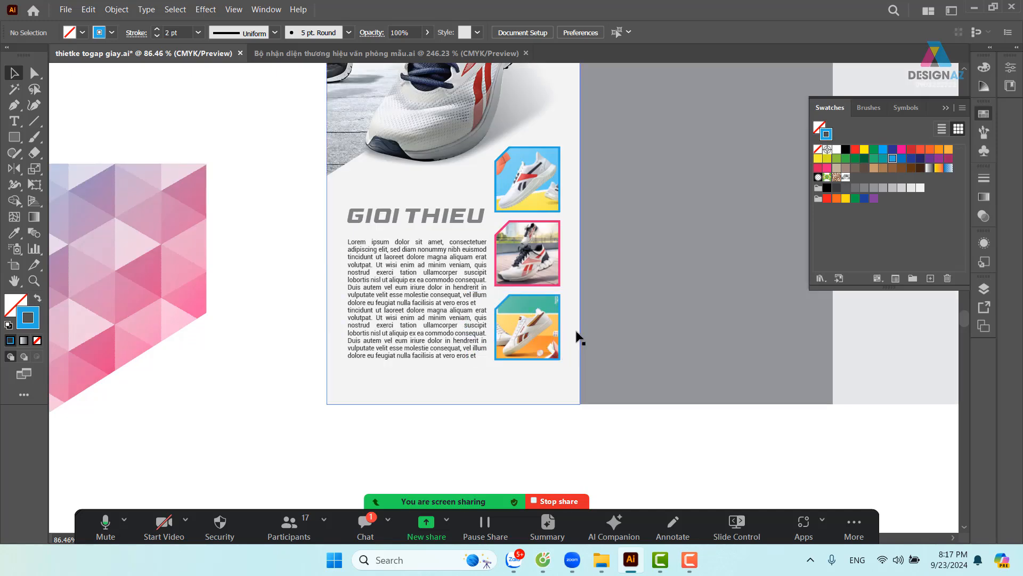
Set the lowest shoe photo's stroke colour to green
click(546, 336)
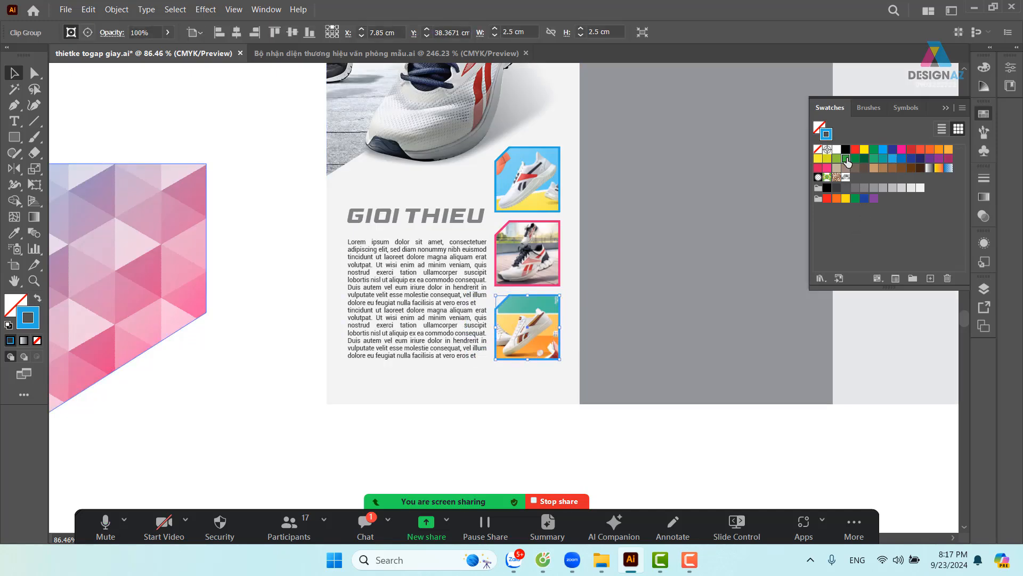
click(846, 159)
click(272, 275)
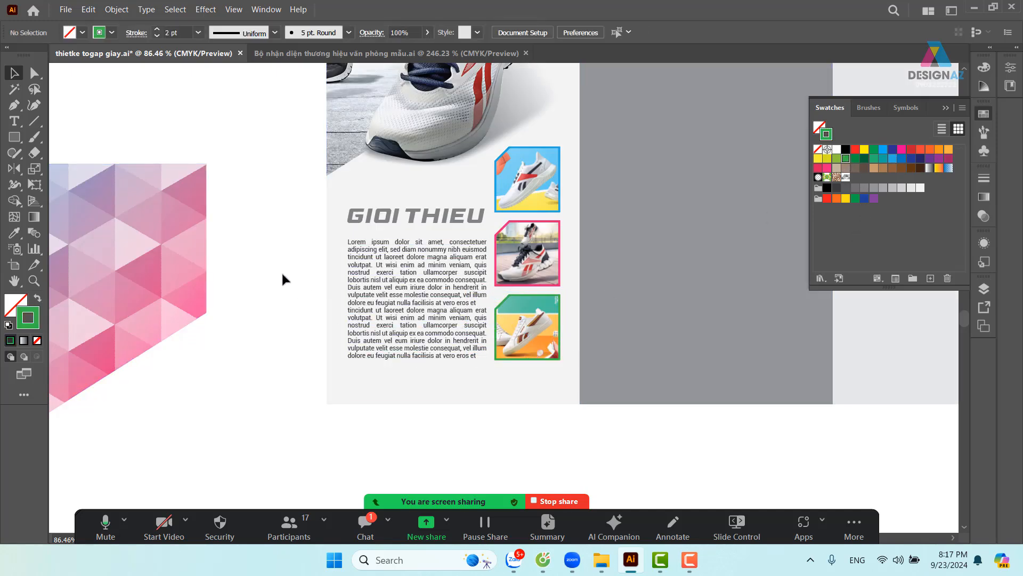
Fill the GIOI THIEU panel's background with the grey triangle pattern and set its opacity to 10%
drag(229, 318, 364, 298)
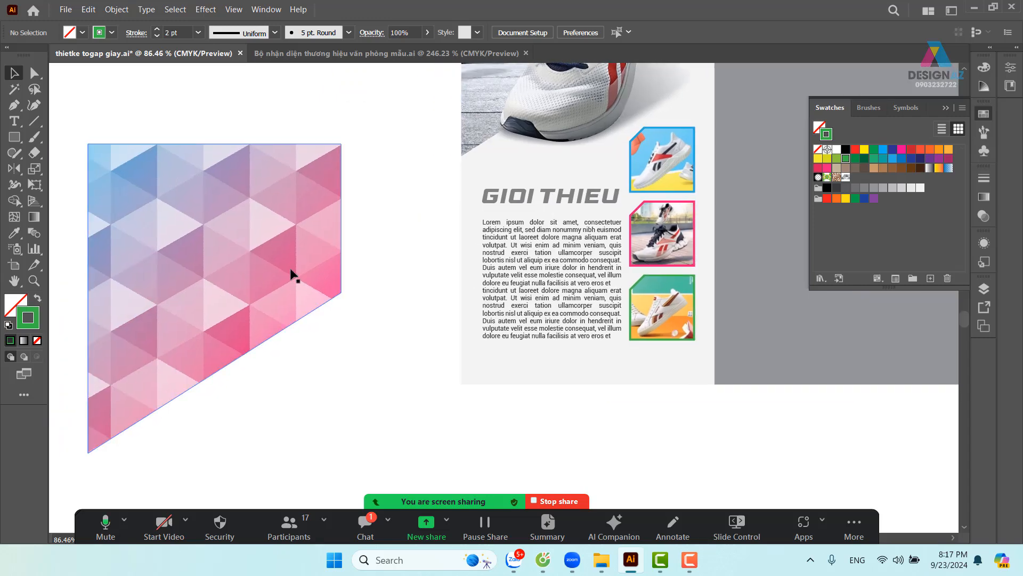
click(286, 325)
drag(295, 330, 263, 327)
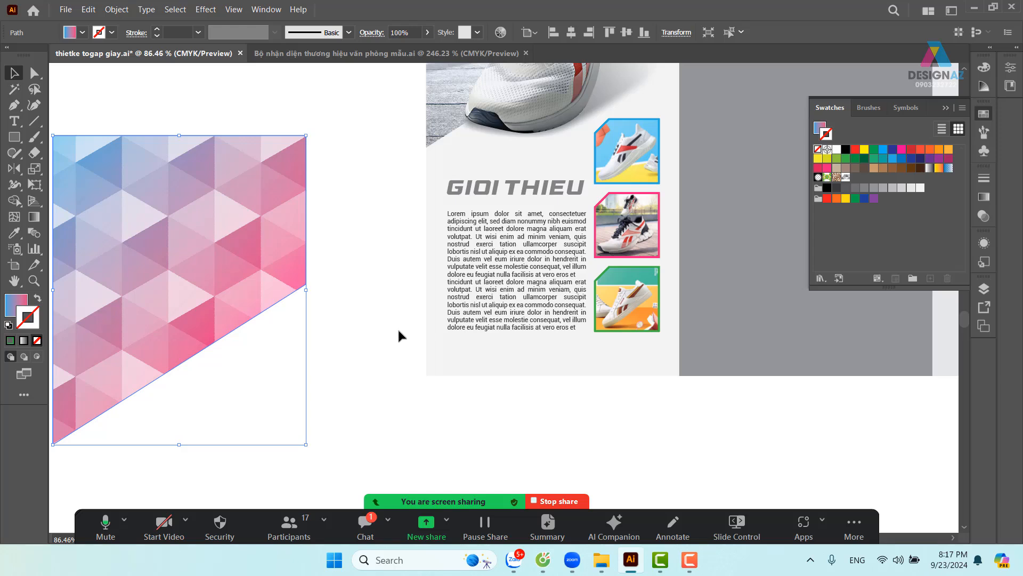
click(545, 368)
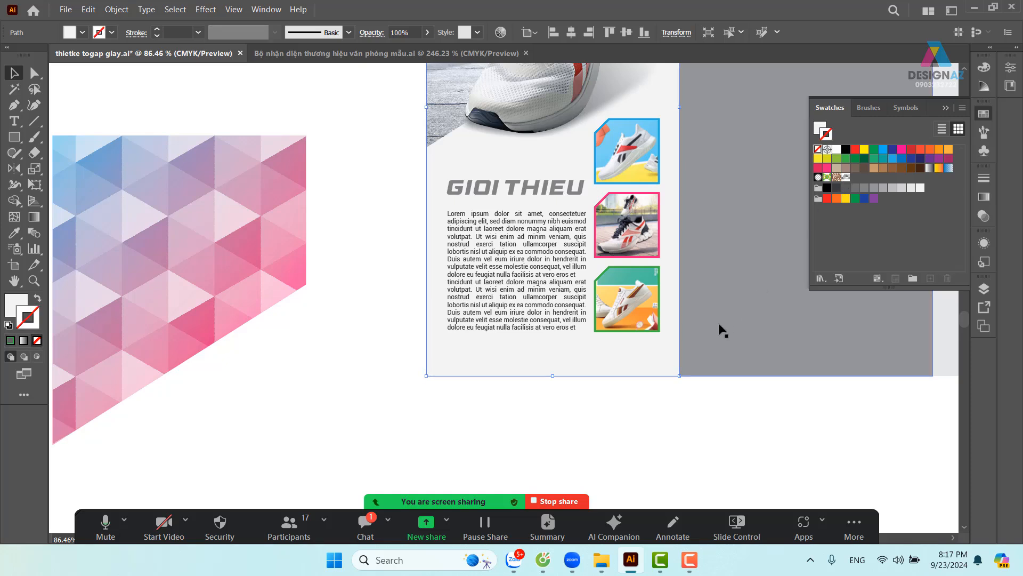
click(847, 179)
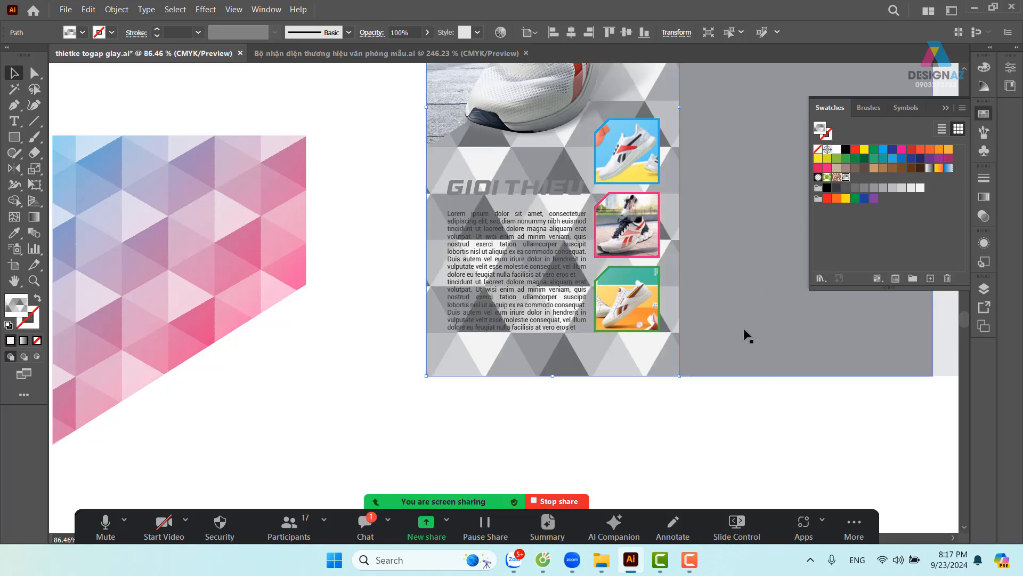
click(403, 32)
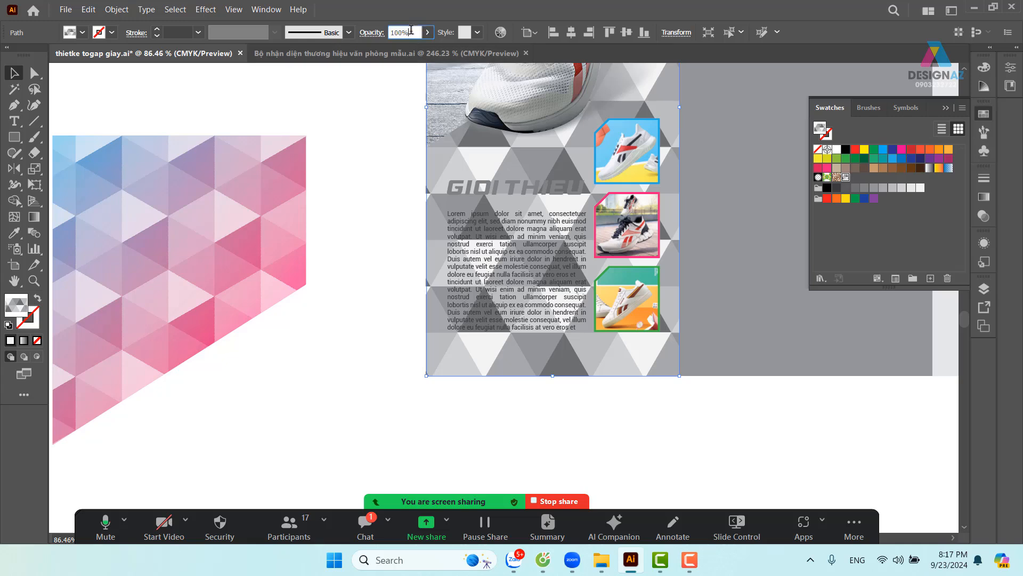
text(10)
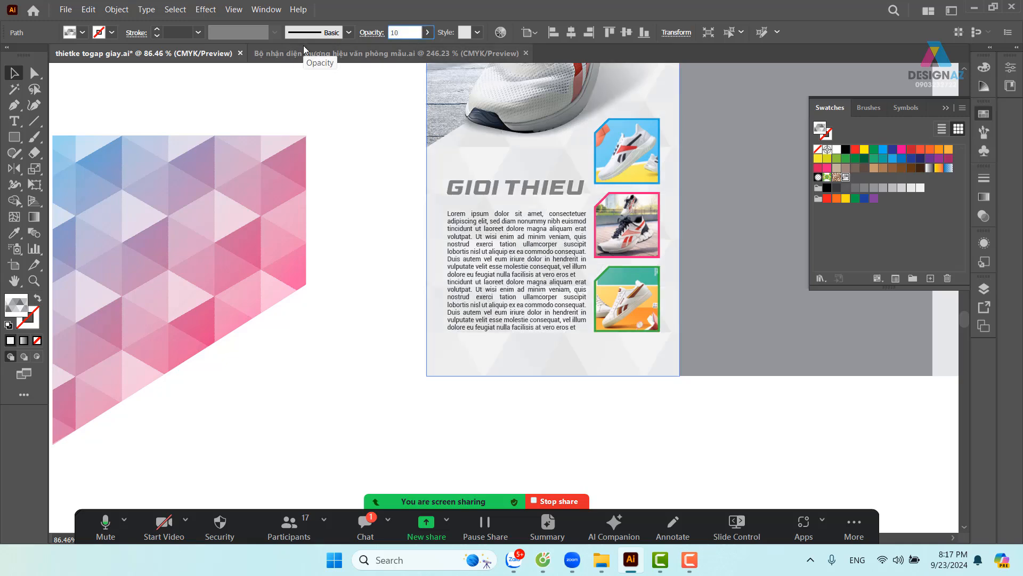
Fill the dark grey panel next to the GIOI THIEU panel with the lightest grey swatch
drag(683, 226, 534, 319)
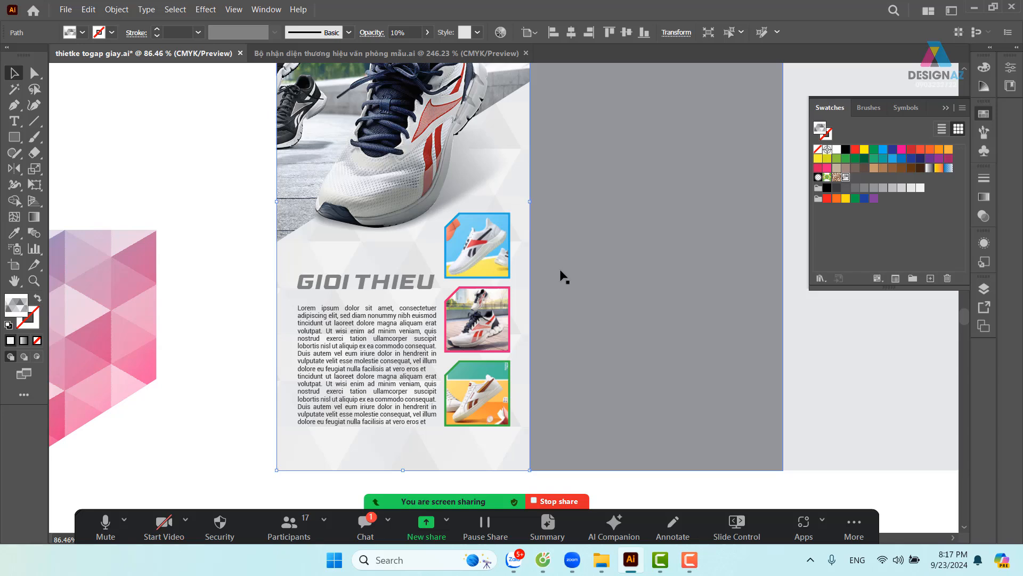
drag(670, 303, 500, 315)
key(ctrl+minus)
key(ctrl+minus)
click(549, 291)
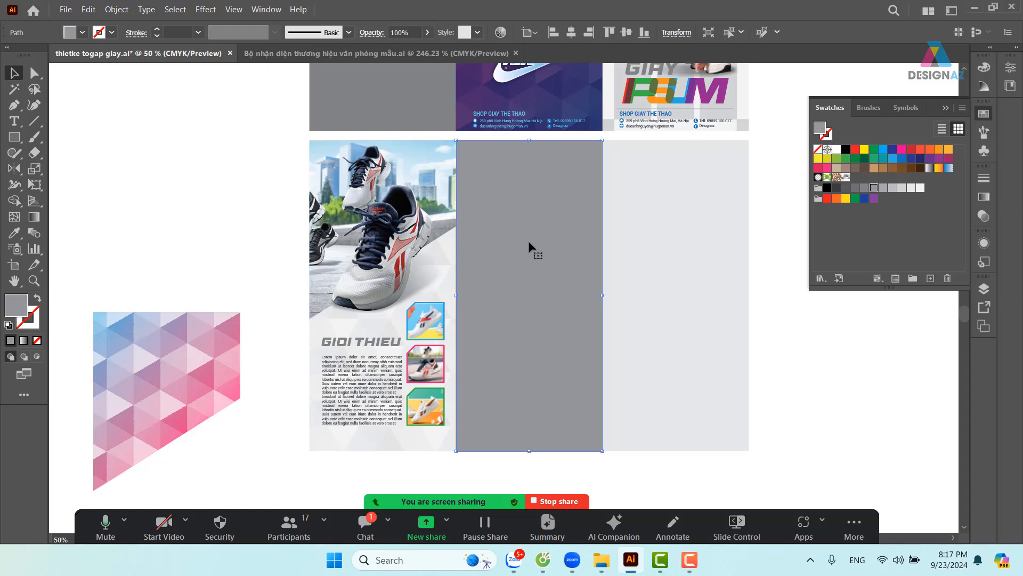
click(921, 188)
Place a copy of the front cover's slanted triangle-pattern header and grey bars in the empty space beside the cover
drag(661, 222, 612, 228)
drag(666, 99, 357, 410)
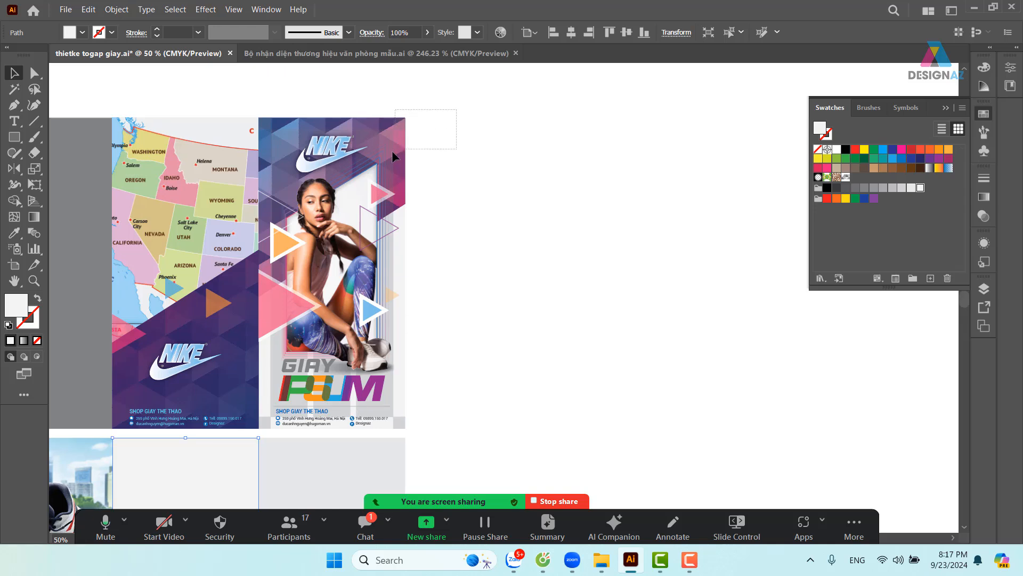
drag(392, 150, 569, 169)
drag(651, 168, 652, 169)
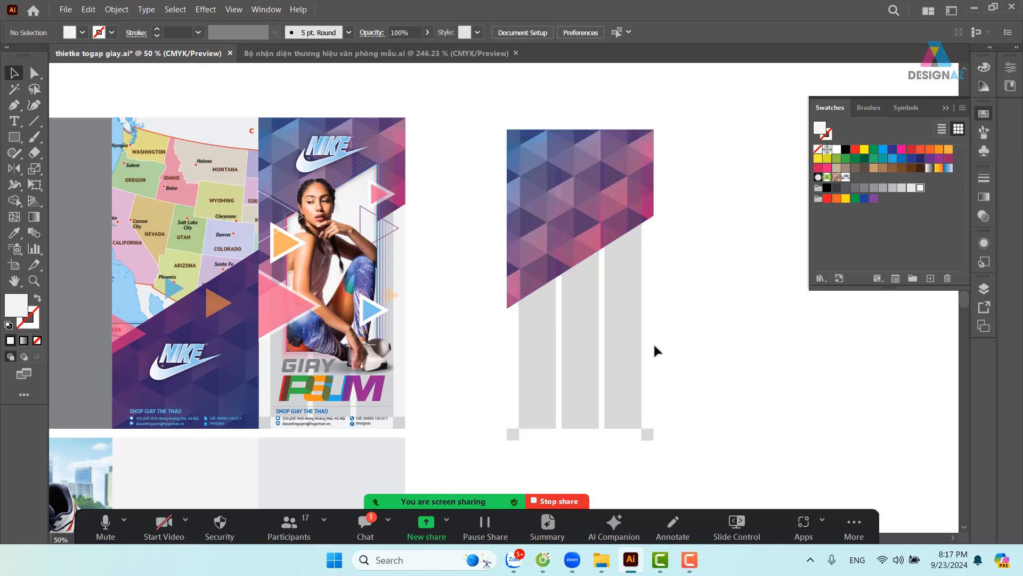
Delete the grey bars and the triangle-pattern overlay from the copied artwork, keeping the solid navy slanted shape
click(629, 353)
key(Delete)
drag(587, 197, 623, 309)
key(Delete)
Move the solid navy slanted shape off the triangle pattern and onto the middle panel of the inside spread
key(space)
drag(415, 358, 551, 180)
drag(675, 87, 521, 299)
key(space)
key(space)
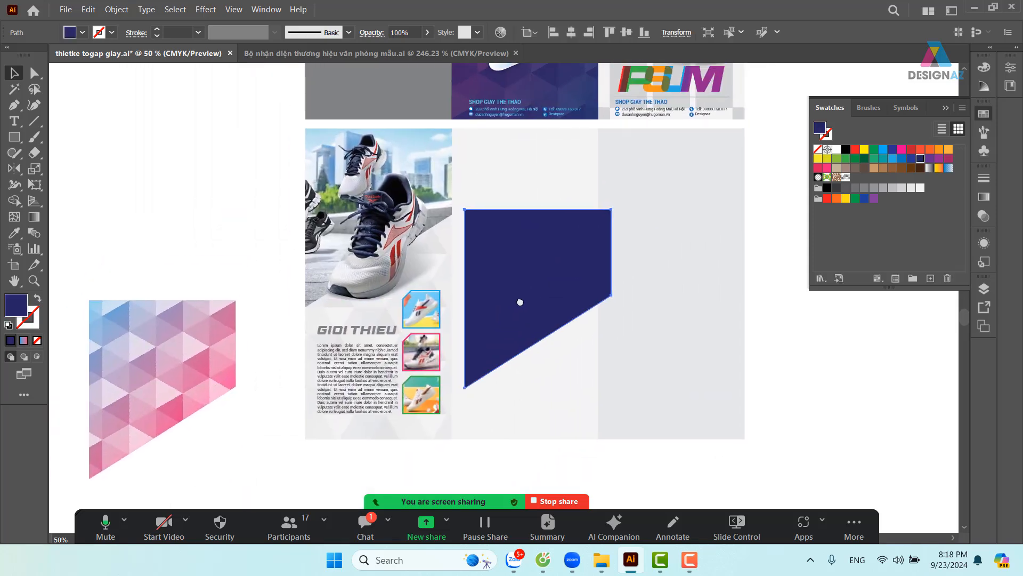
Fill the middle panel's light grey background with the navy colour sampled from the slanted shape
click(549, 190)
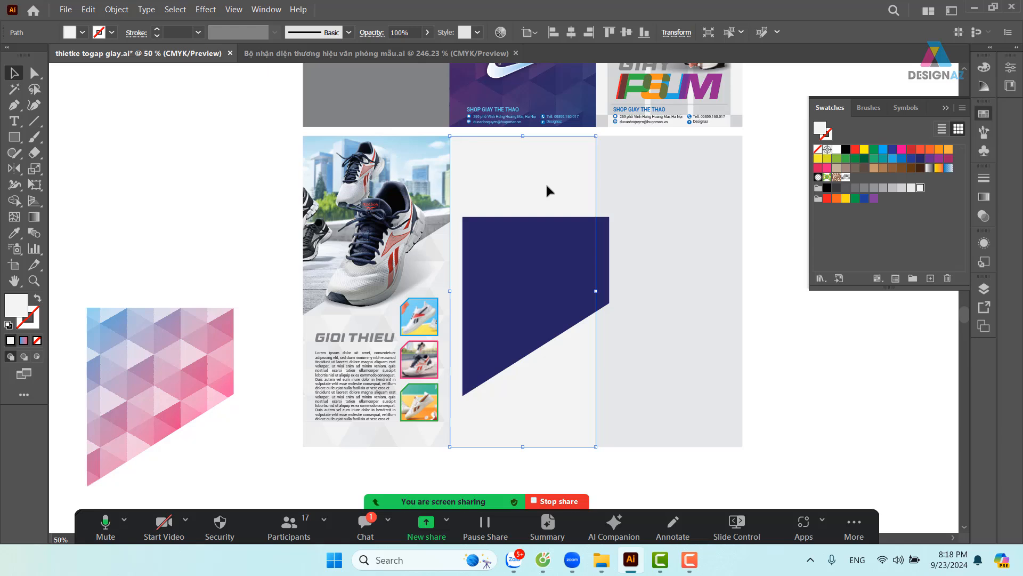
key(i)
click(549, 288)
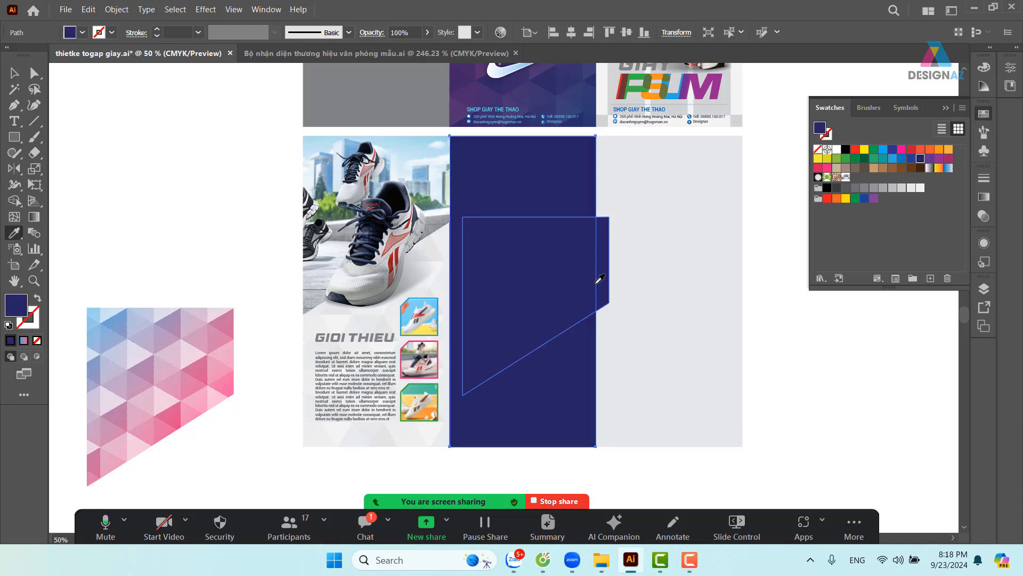
click(15, 75)
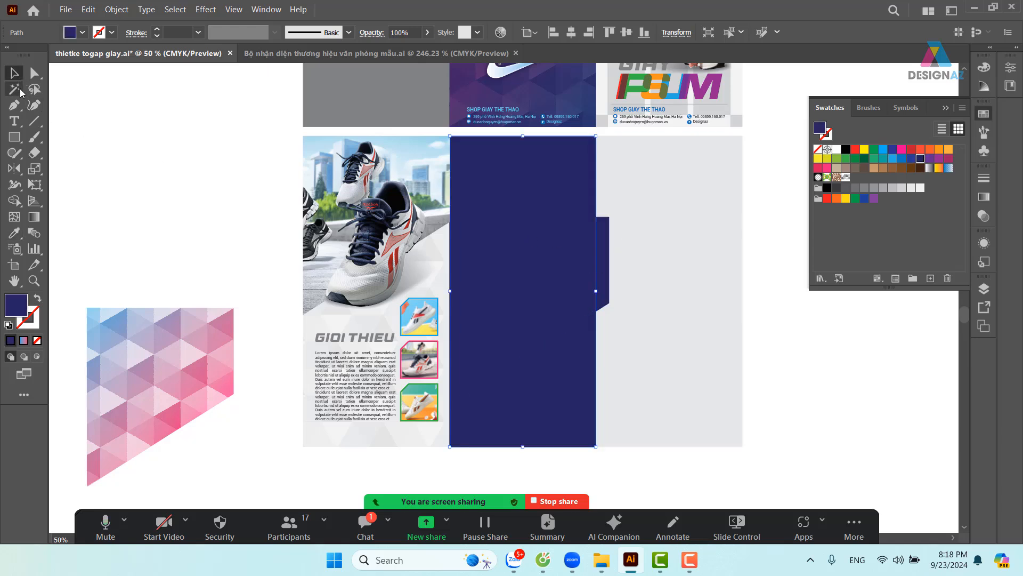
Move the navy slanted shape off the middle panel and over the empty grey panel beside it
click(765, 283)
drag(625, 280, 810, 326)
drag(543, 256, 518, 270)
click(516, 268)
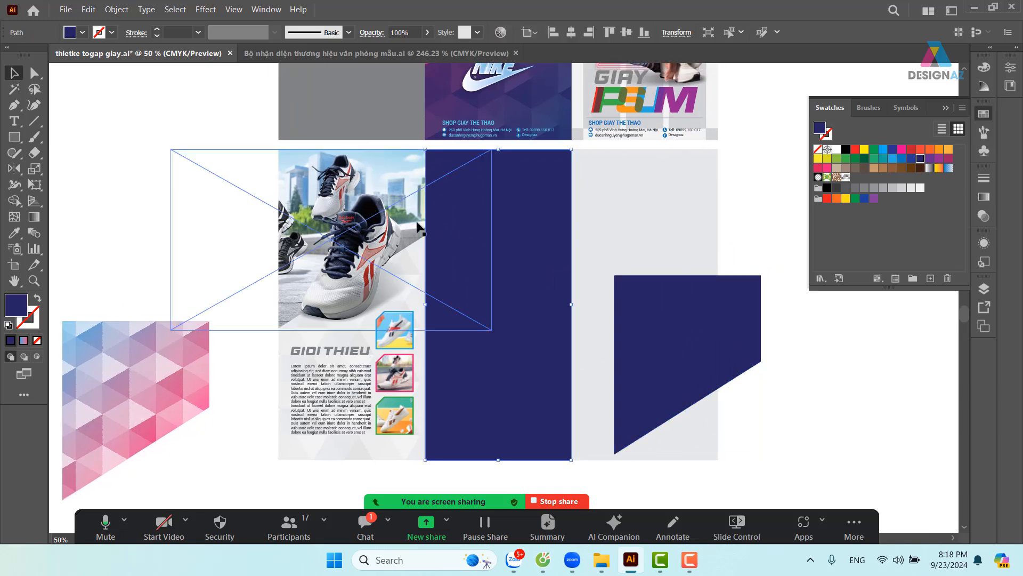
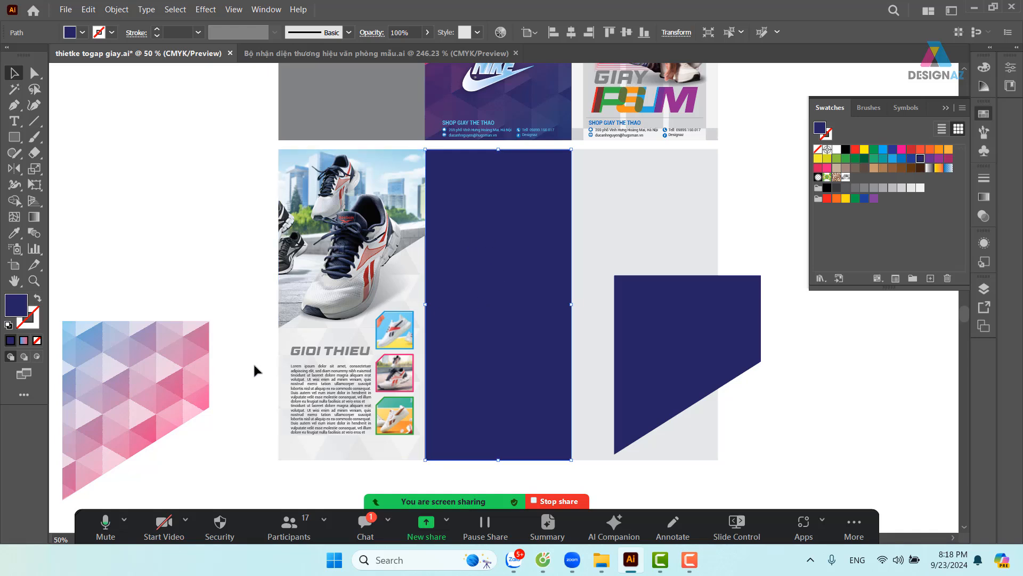
Place the slanted triangle pattern on the navy middle panel, aligned with the panel's left and top edges
drag(183, 384, 524, 269)
shift+click(541, 195)
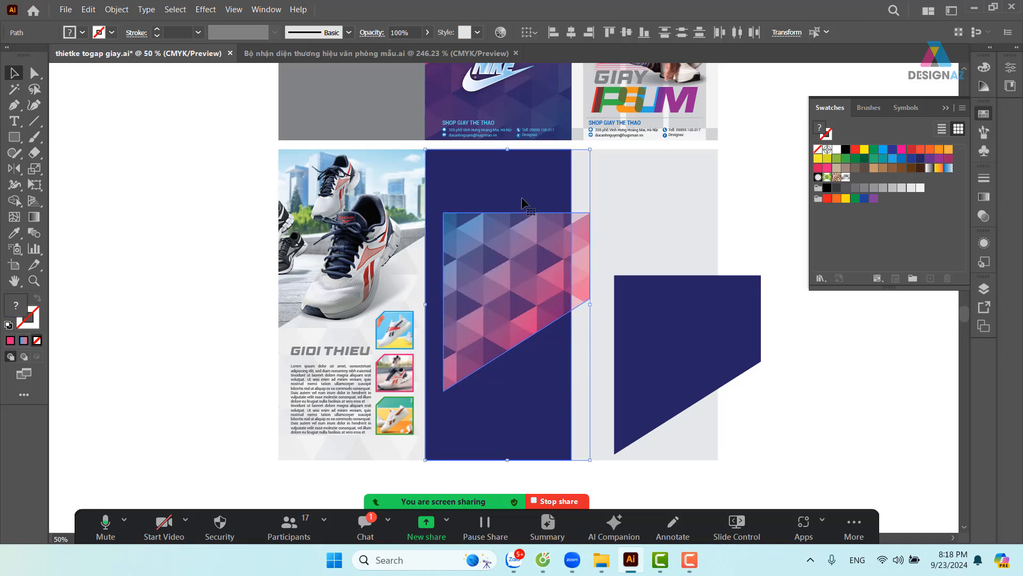
click(553, 32)
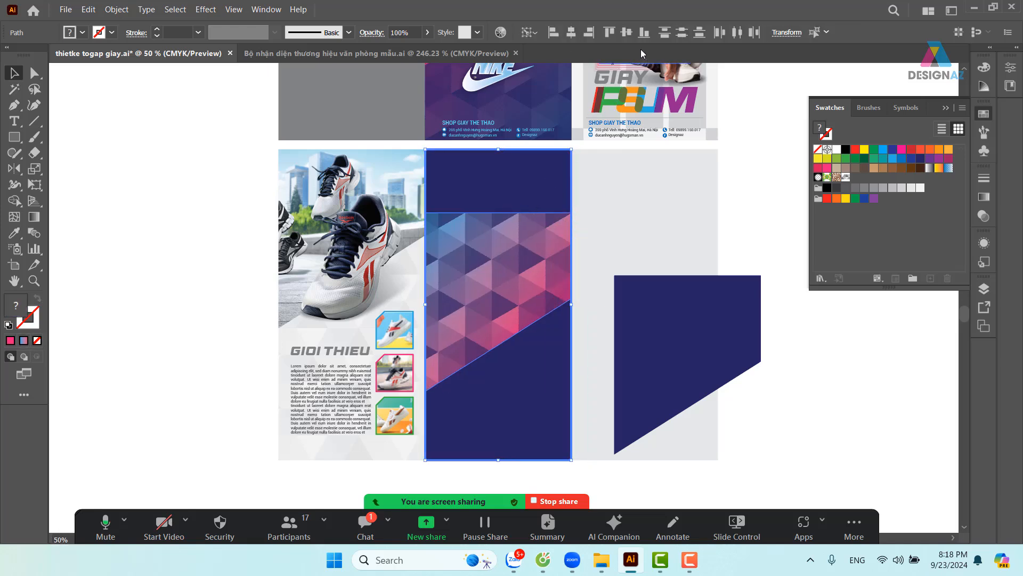
click(608, 32)
click(763, 205)
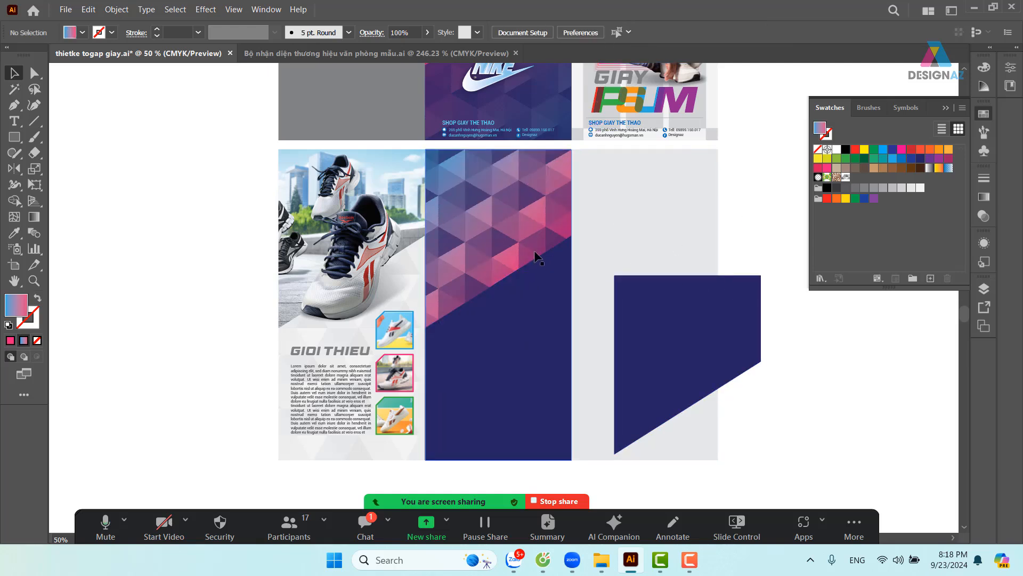
Raise the triangle pattern's two lower anchor points so its slanted edge sits close to the top of the navy panel
click(534, 261)
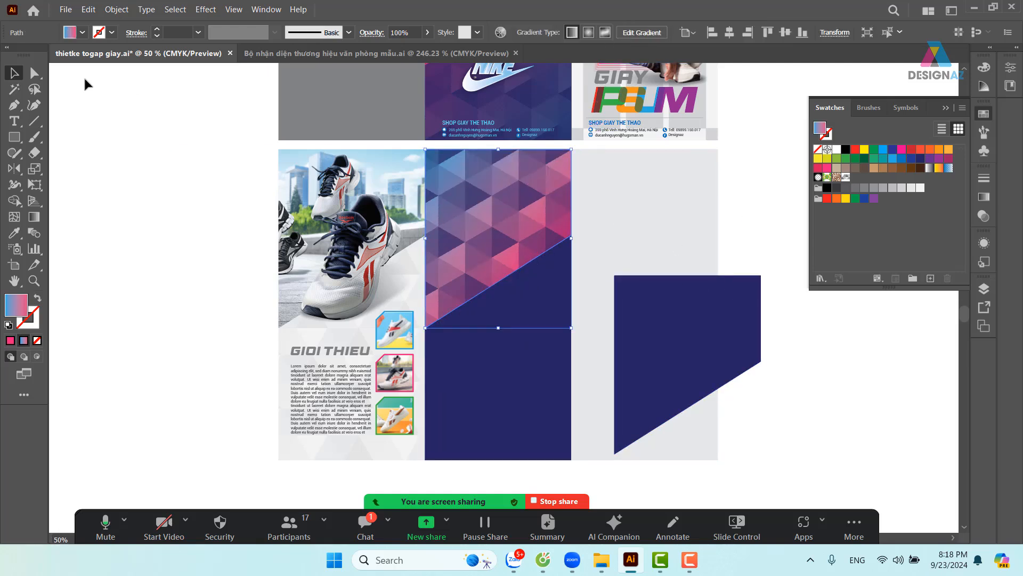
click(34, 73)
click(426, 327)
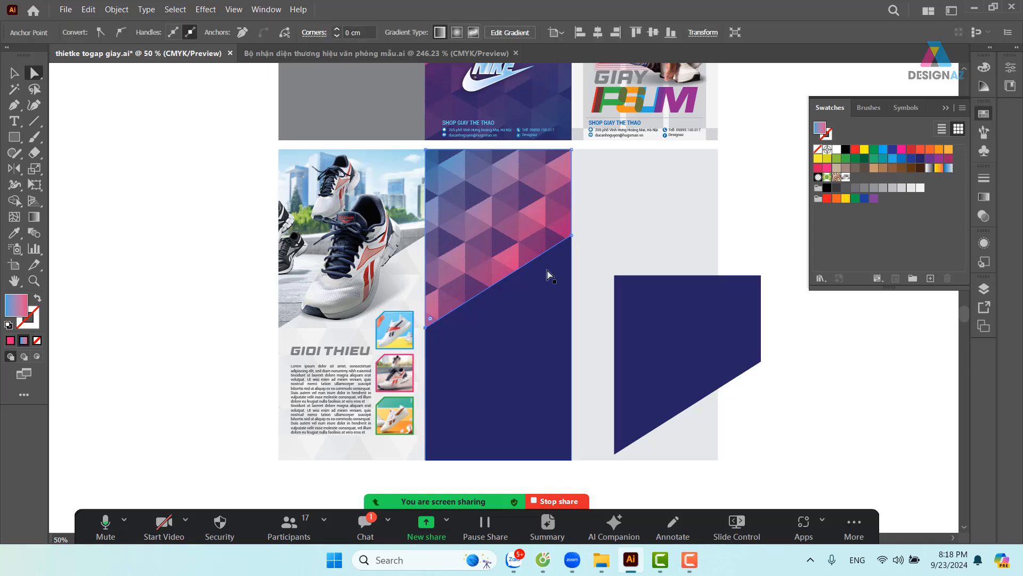
drag(570, 235, 567, 152)
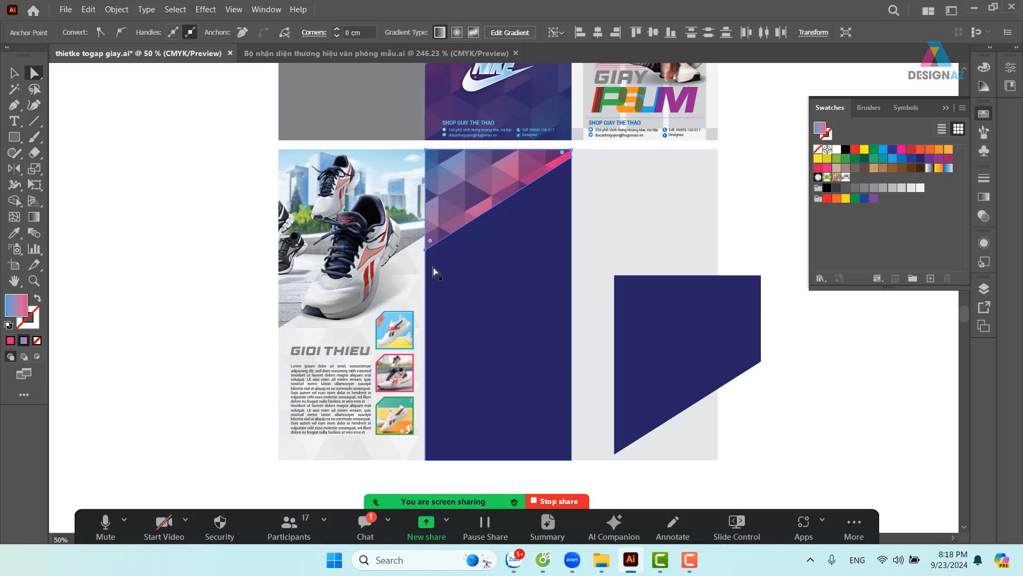
drag(426, 250, 428, 235)
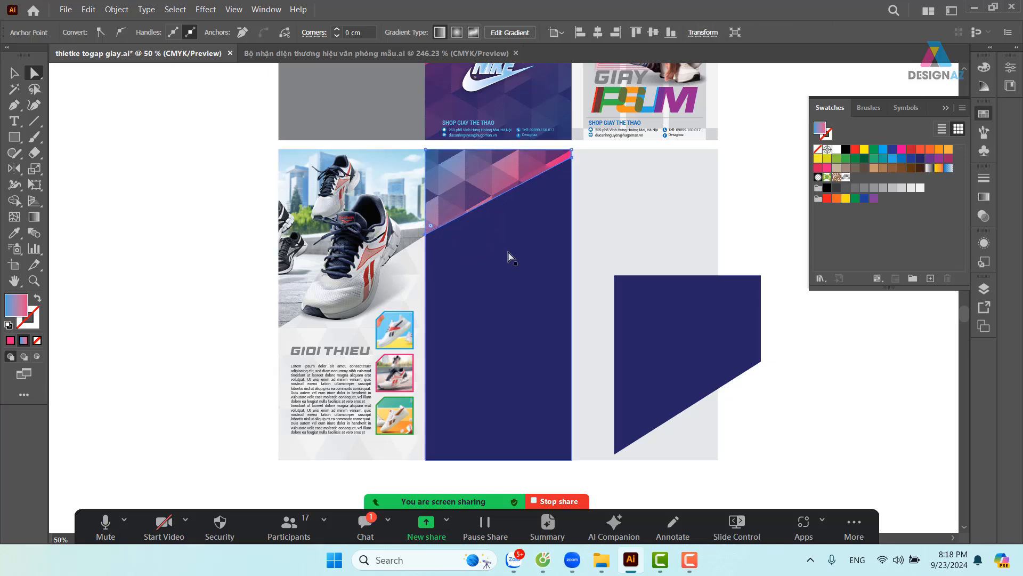
Move the triangle pattern's lower-right anchor point up to the navy panel's top-right corner
scroll(512, 262, up, 2)
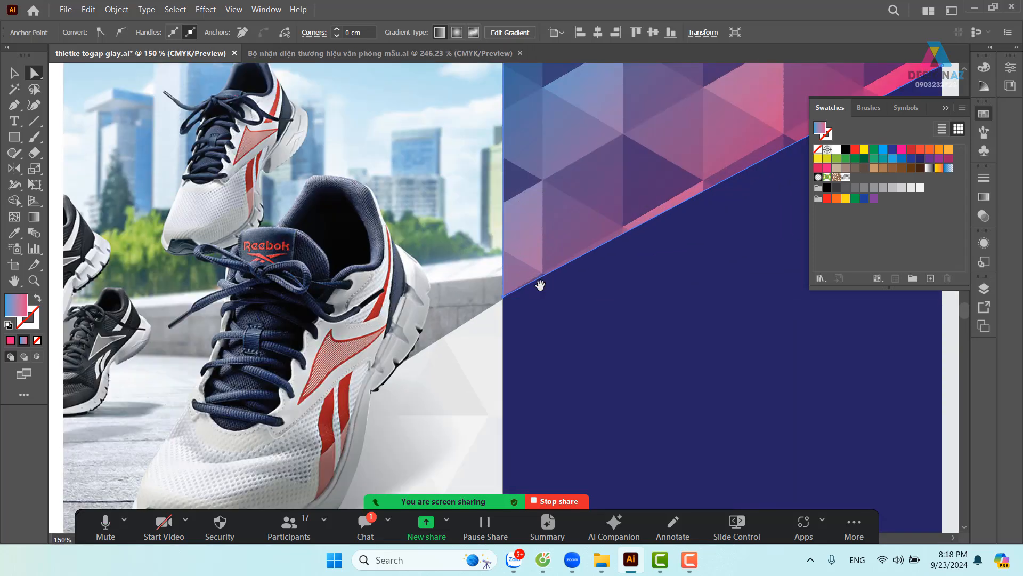
drag(539, 283, 343, 326)
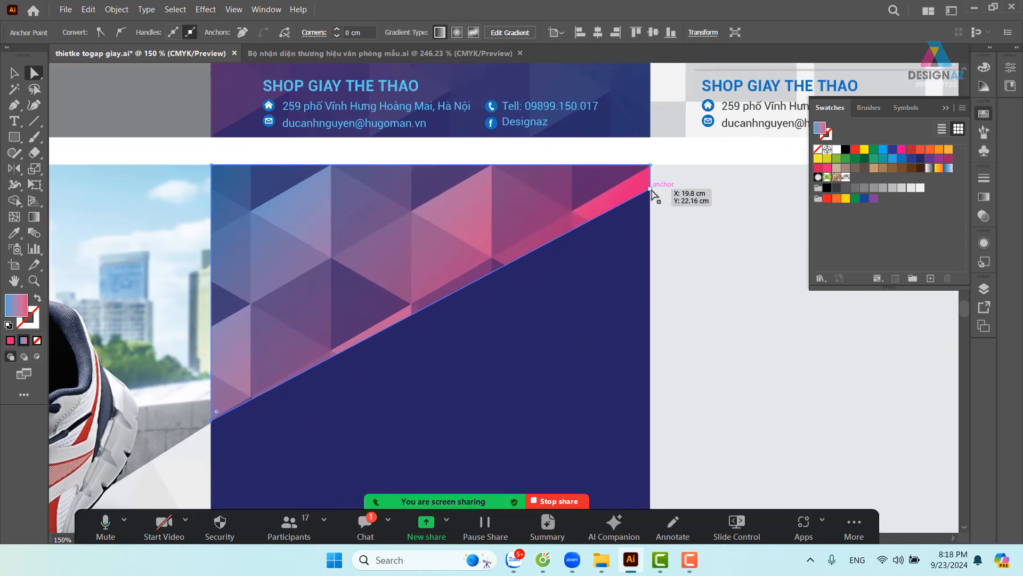
drag(651, 188, 651, 165)
key(ctrl+minus)
key(ctrl+minus)
key(ctrl+minus)
key(ctrl+minus)
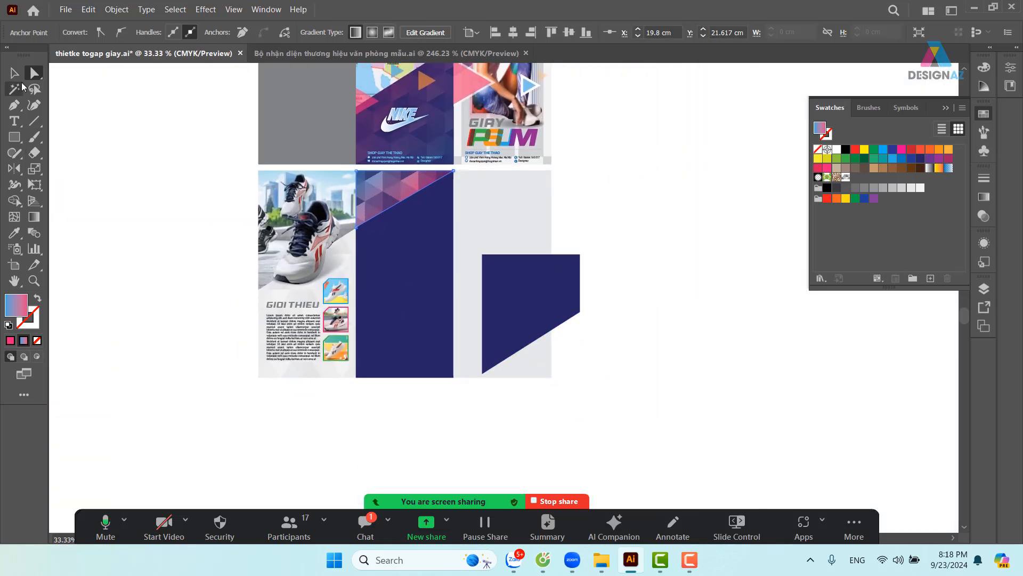
Move the leftover navy slanted shape into the empty space outside the brochure spread
click(14, 72)
drag(588, 287, 663, 270)
click(553, 212)
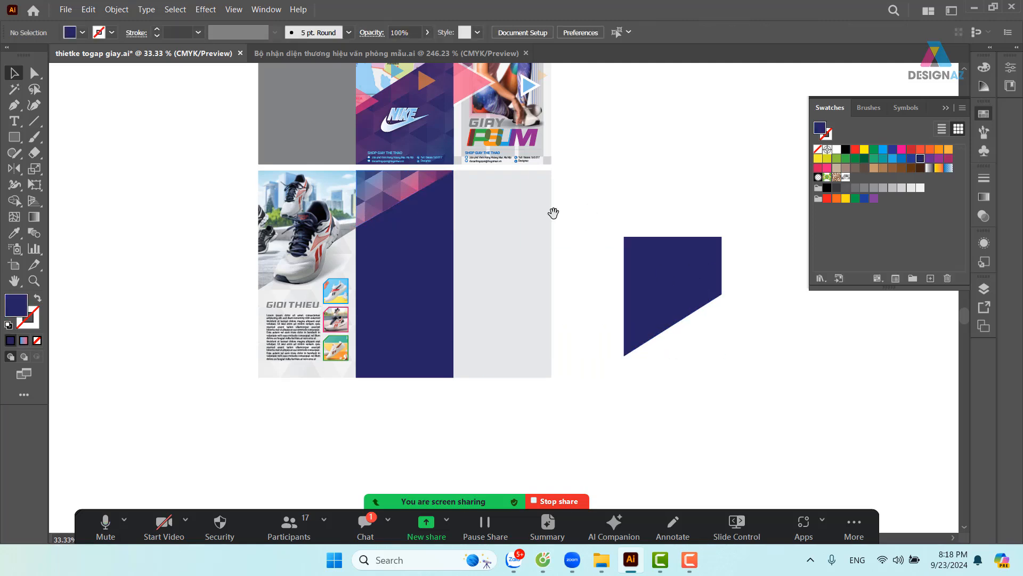
drag(552, 212, 554, 241)
key(ctrl+plus)
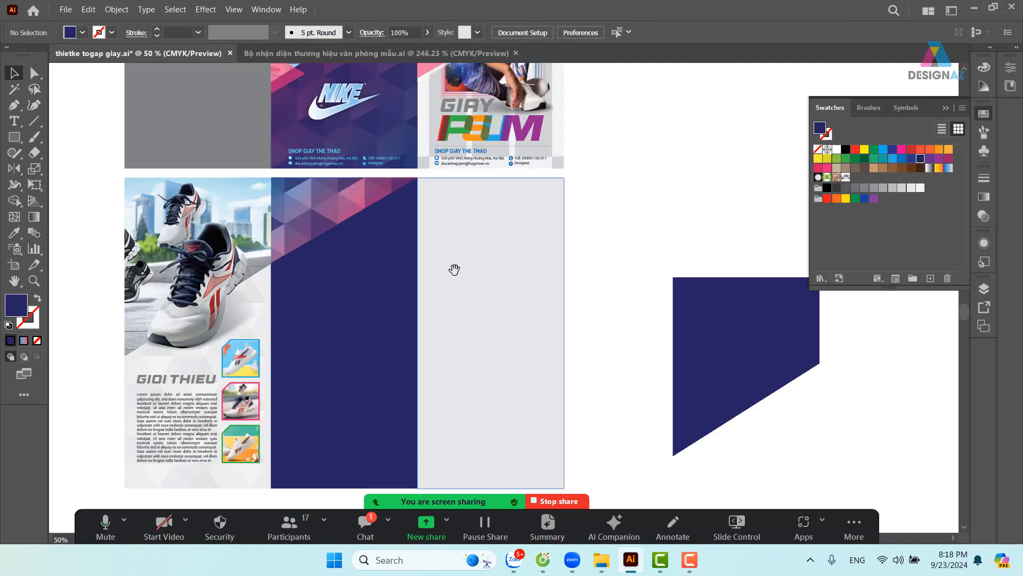
drag(367, 273, 416, 257)
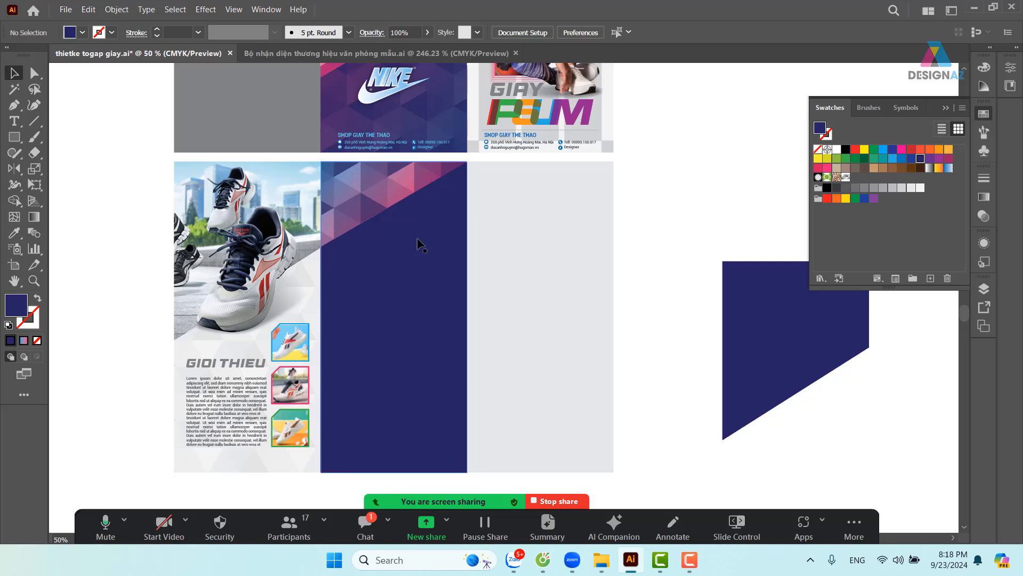
Place copies of the back cover's translucent orange and blue triangles along the pattern's slanted edge on the middle panel
drag(459, 219, 430, 375)
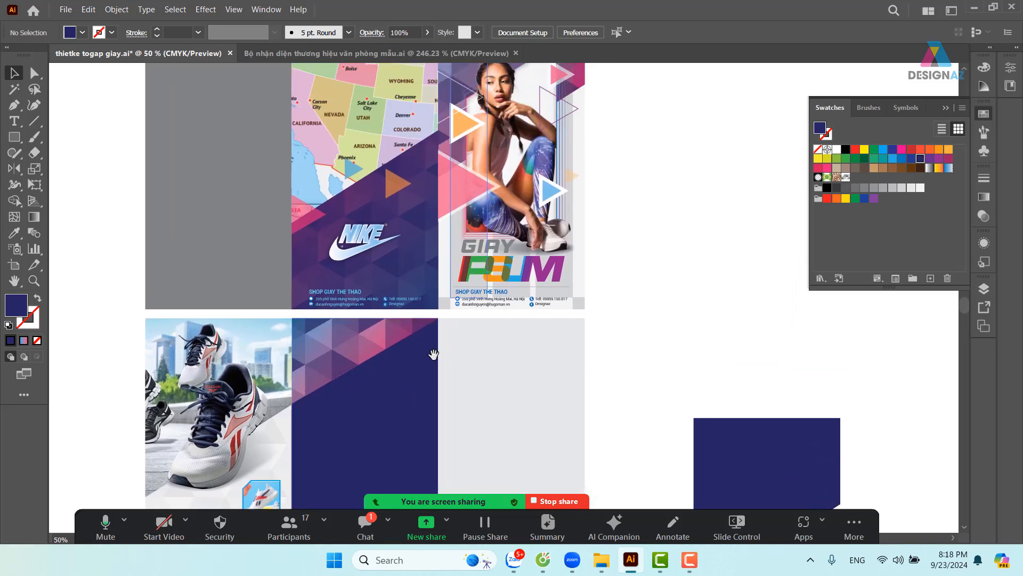
drag(359, 356, 336, 391)
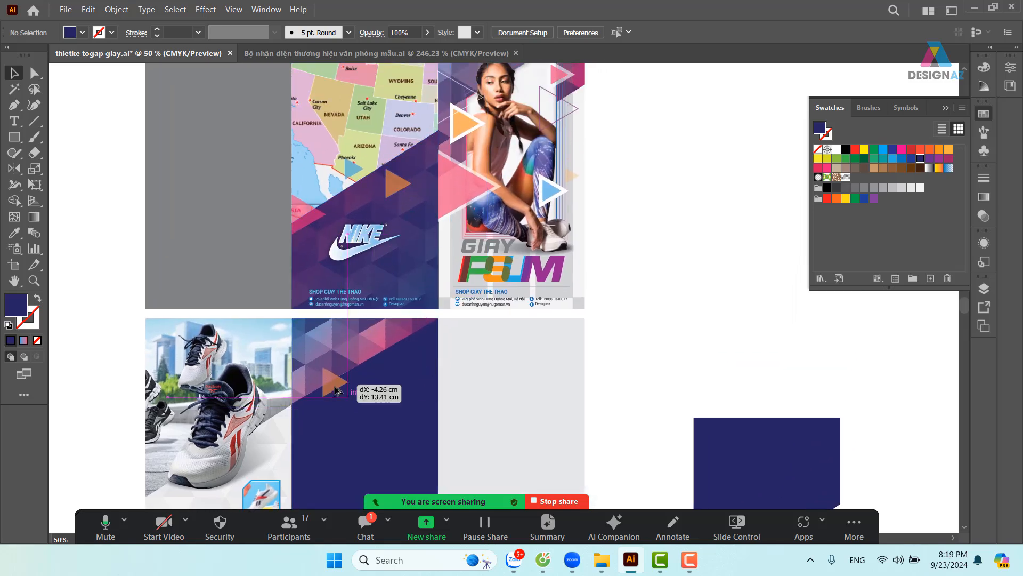
drag(544, 196, 425, 333)
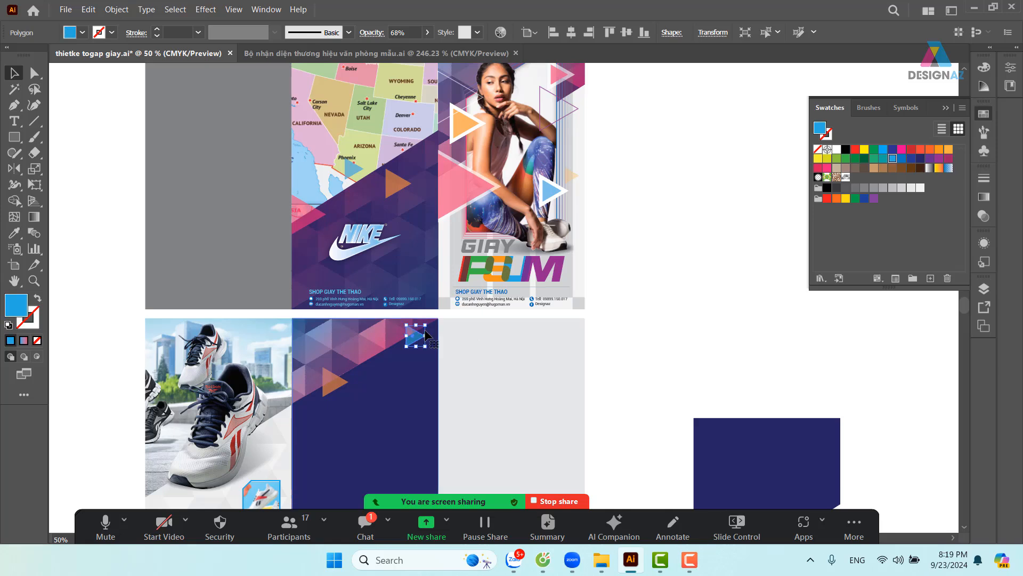
drag(446, 386, 533, 224)
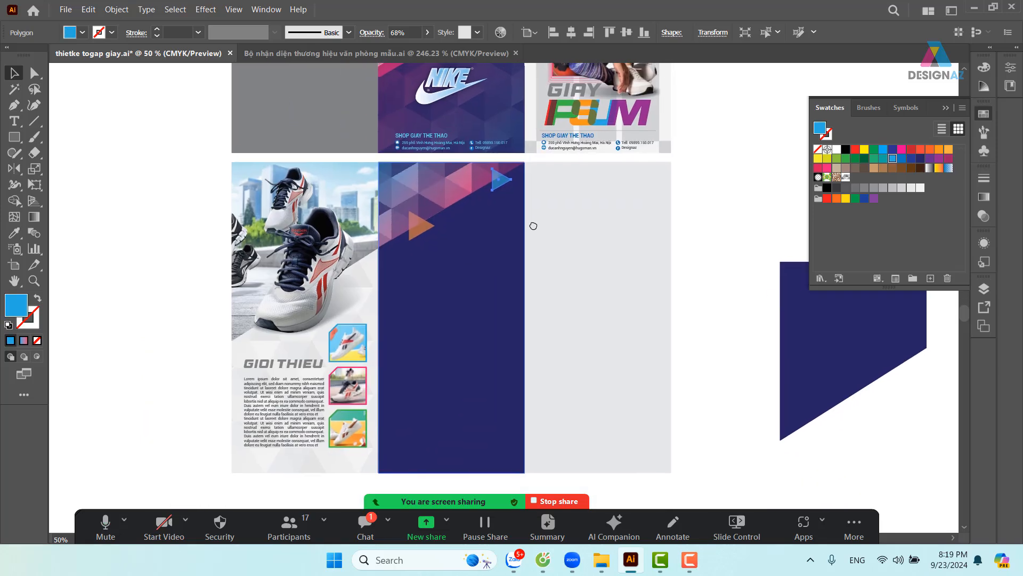
click(676, 255)
drag(286, 358, 439, 199)
double_click(411, 204)
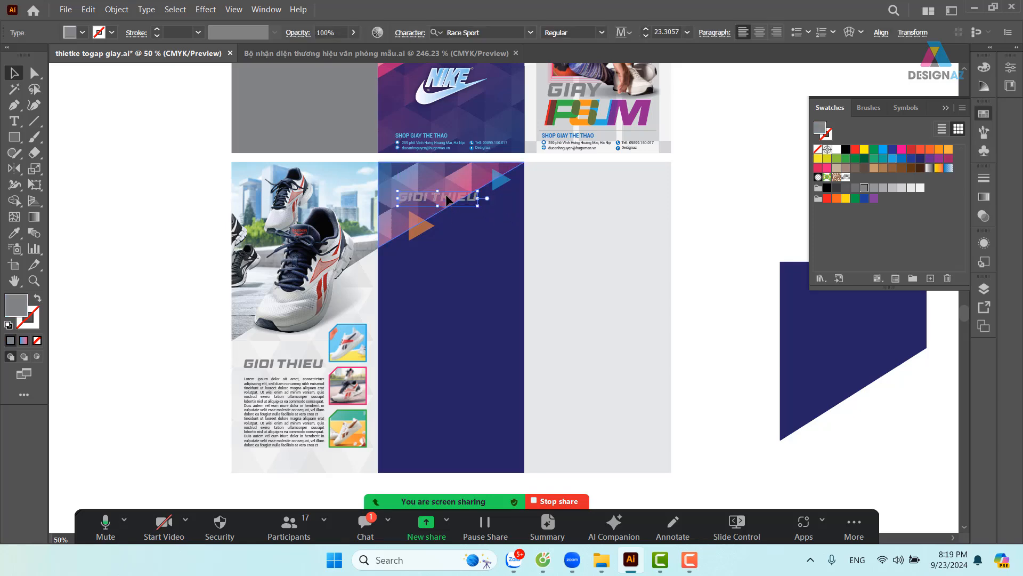
key(ctrl+z)
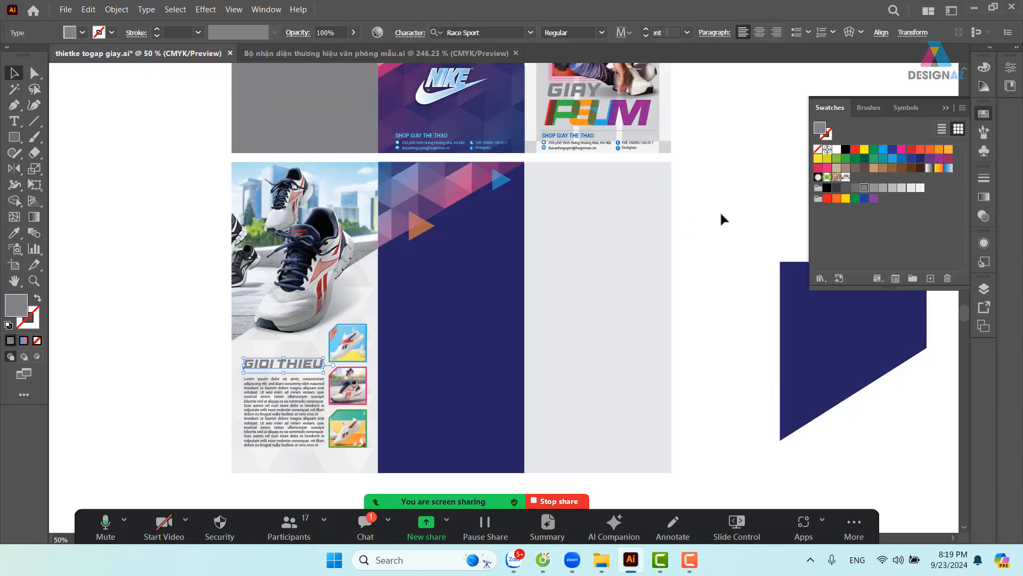
Place a white copy of the GIOI THIEU heading on the navy middle panel and change its text to SAN PHAM
drag(315, 368, 508, 274)
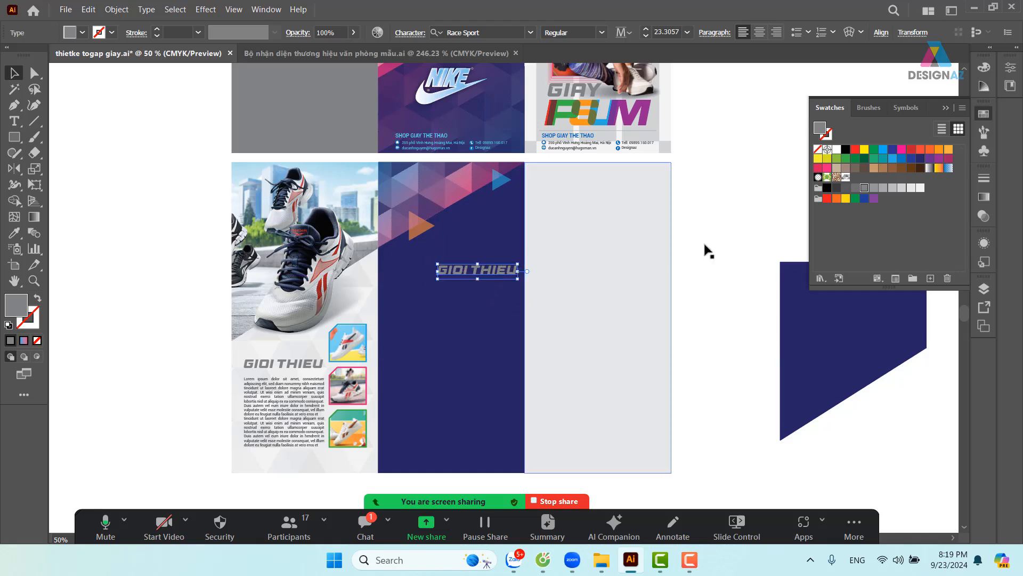
click(837, 151)
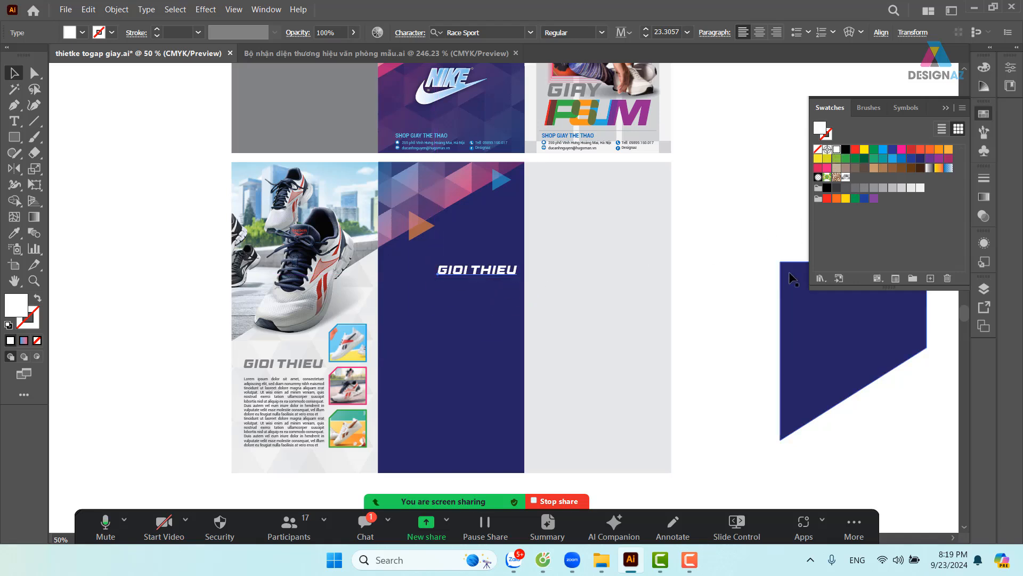
double_click(467, 269)
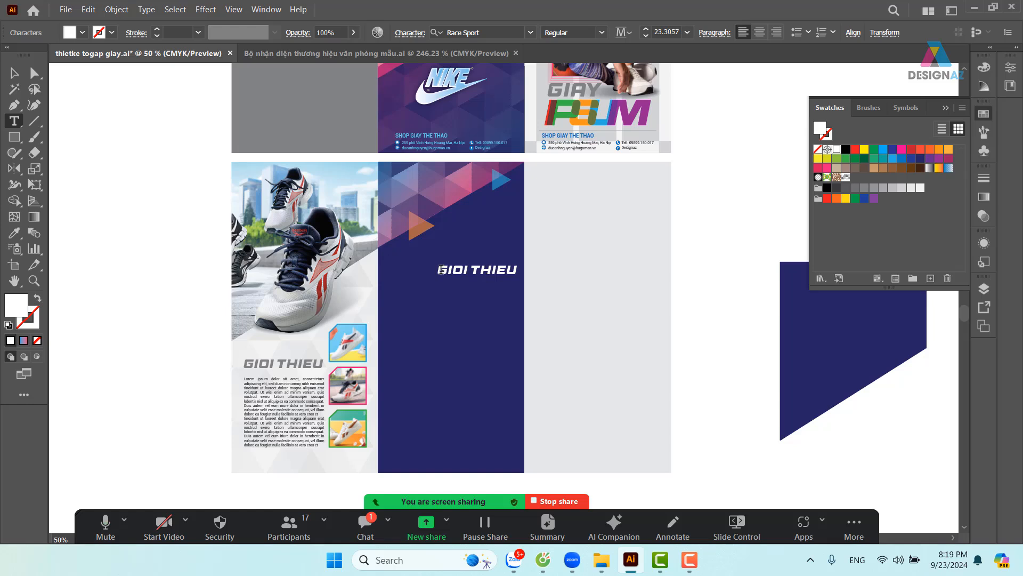
drag(442, 269, 555, 263)
key(BackSpace)
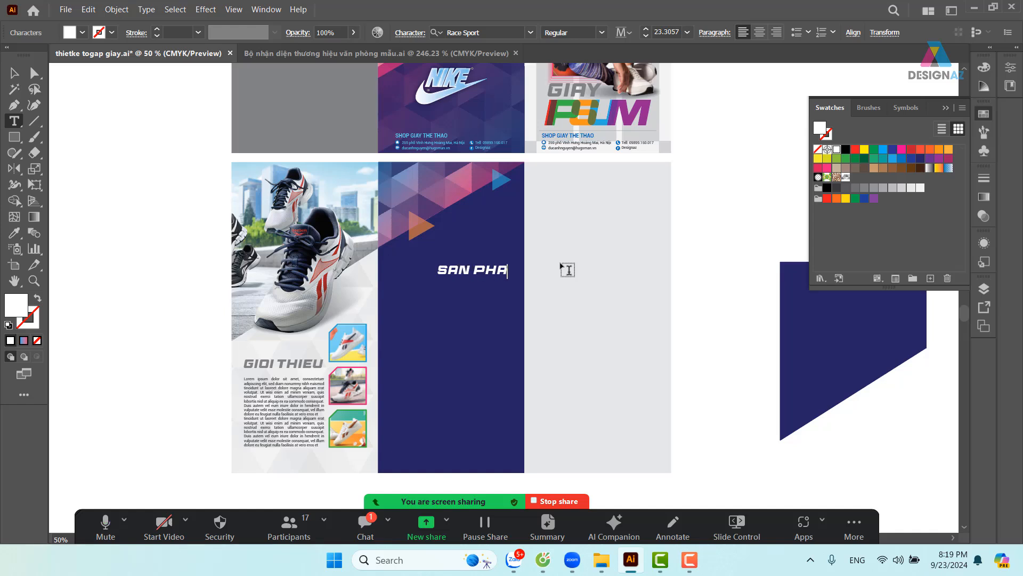
click(18, 75)
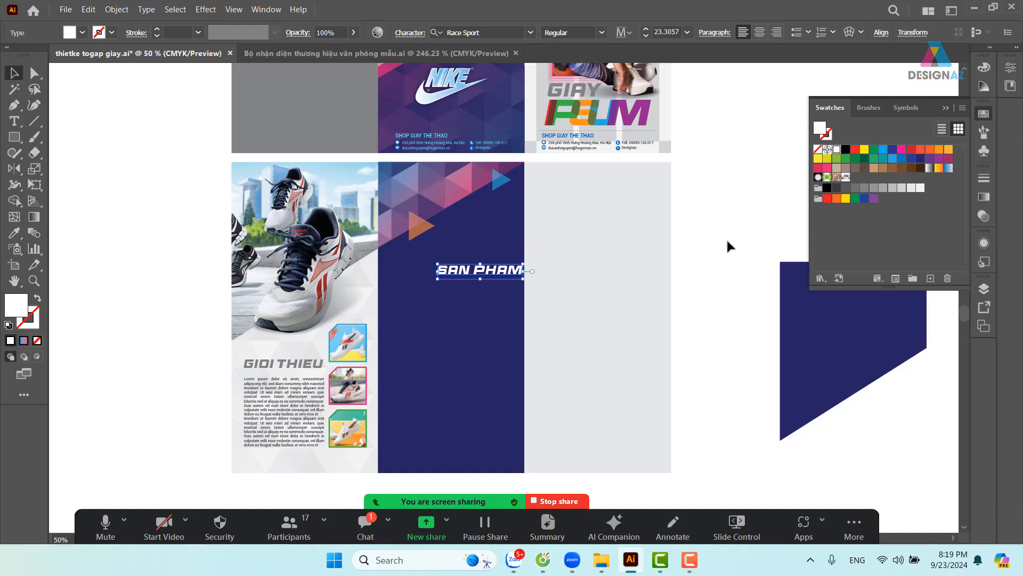
Move the SAN PHAM heading over the triangle pattern at the top of the middle panel
click(725, 238)
drag(486, 274, 434, 190)
drag(587, 209, 538, 237)
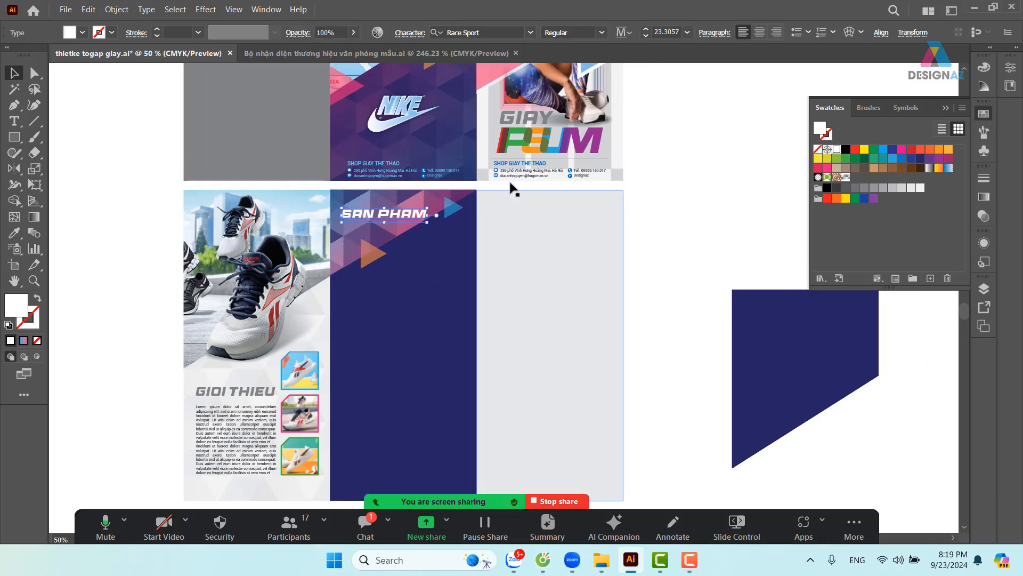
Copy the cover's group of translucent layout bars and corner squares onto the middle panel and align it with the panel's edges
drag(483, 175, 416, 408)
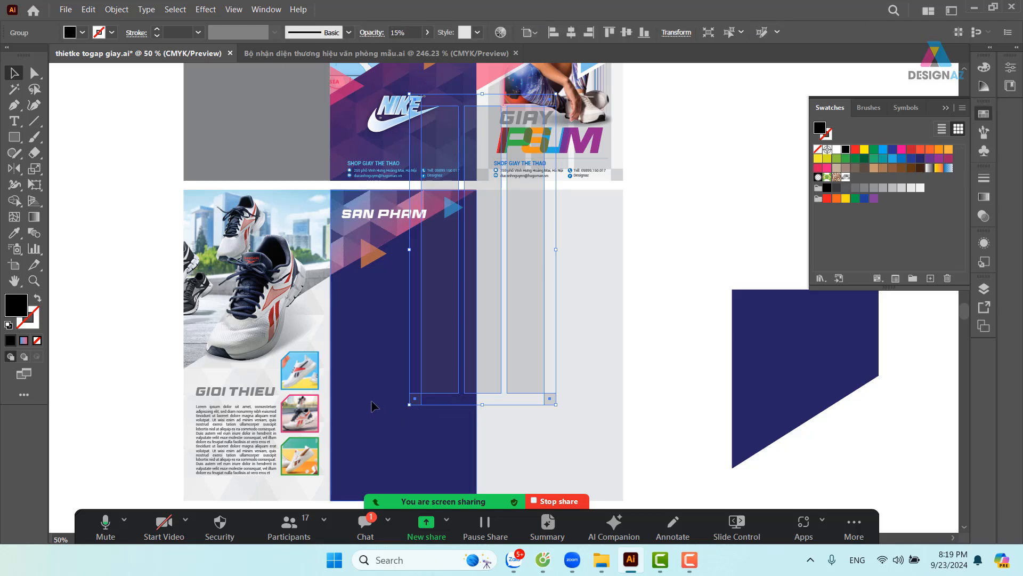
shift+click(371, 405)
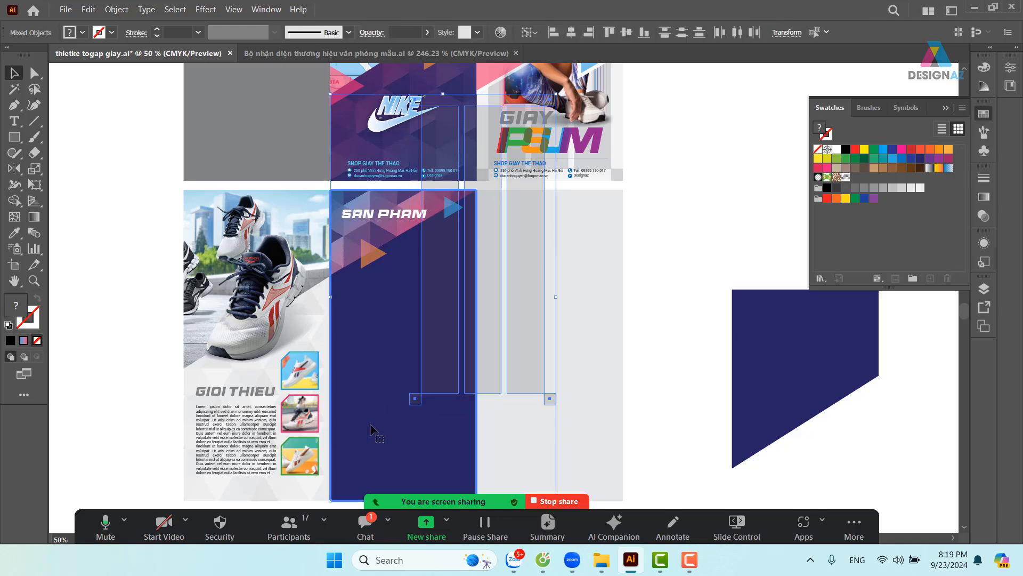
click(552, 33)
click(690, 218)
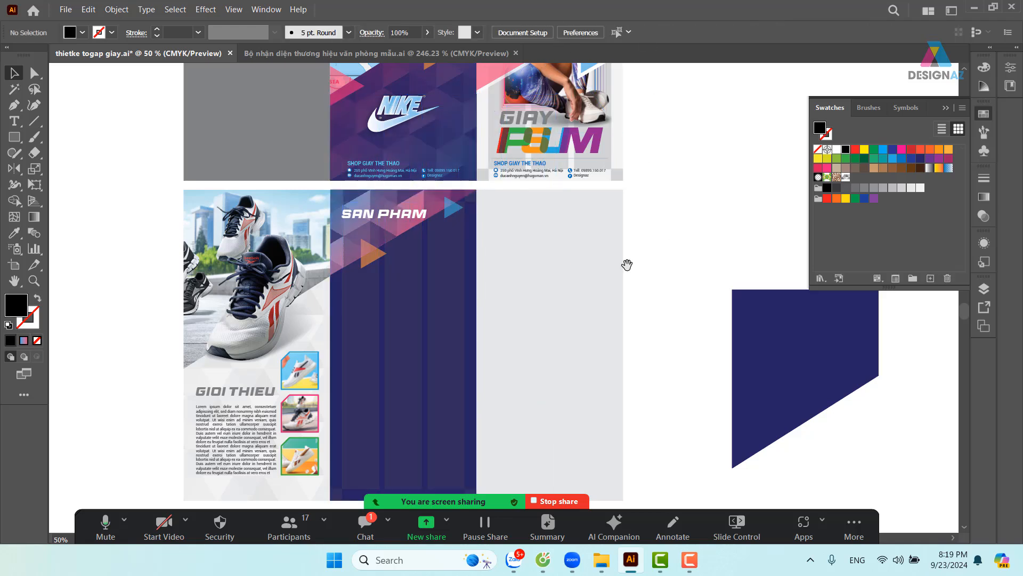
scroll(618, 213, down, 2)
click(369, 411)
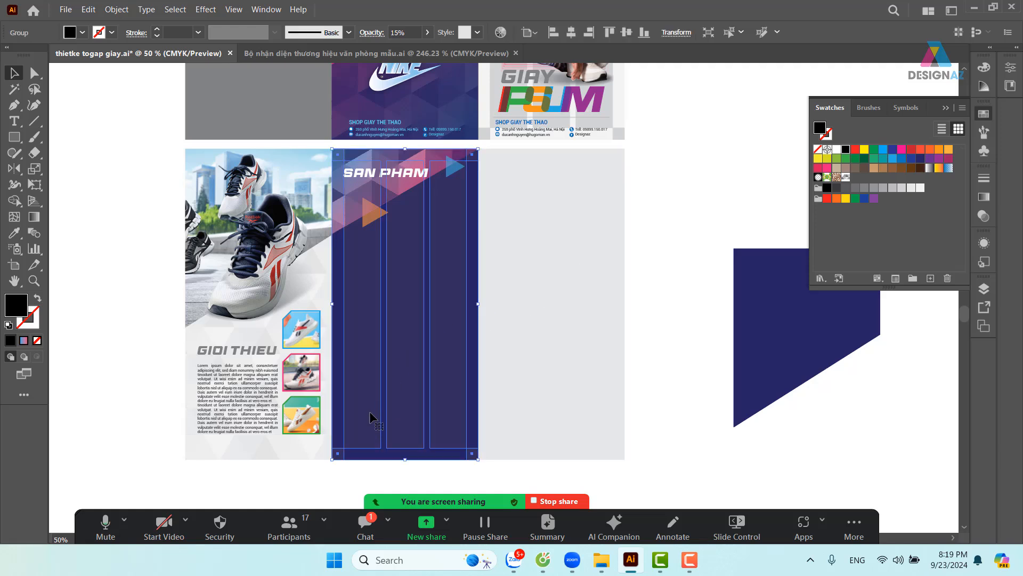
click(670, 169)
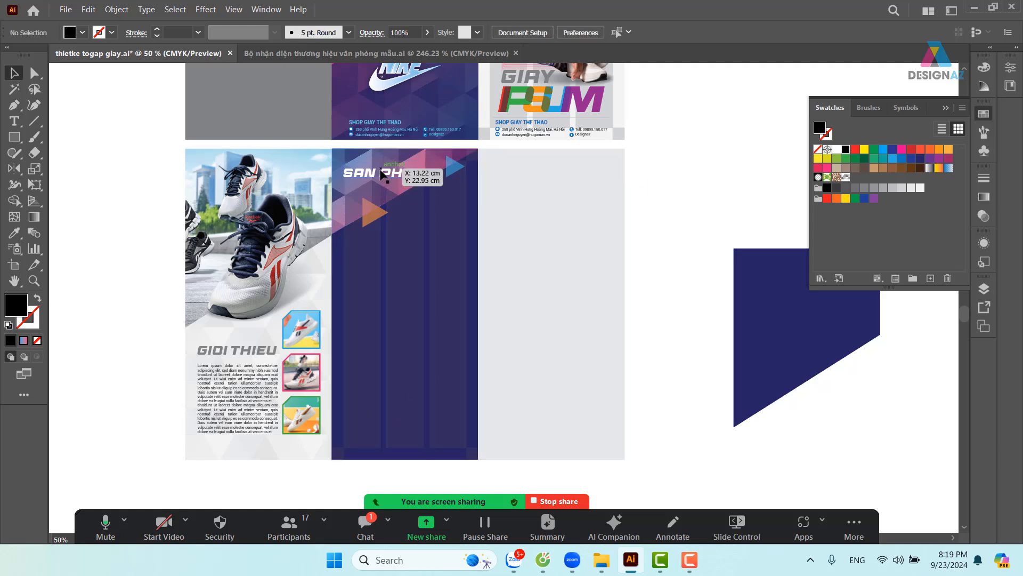
click(403, 175)
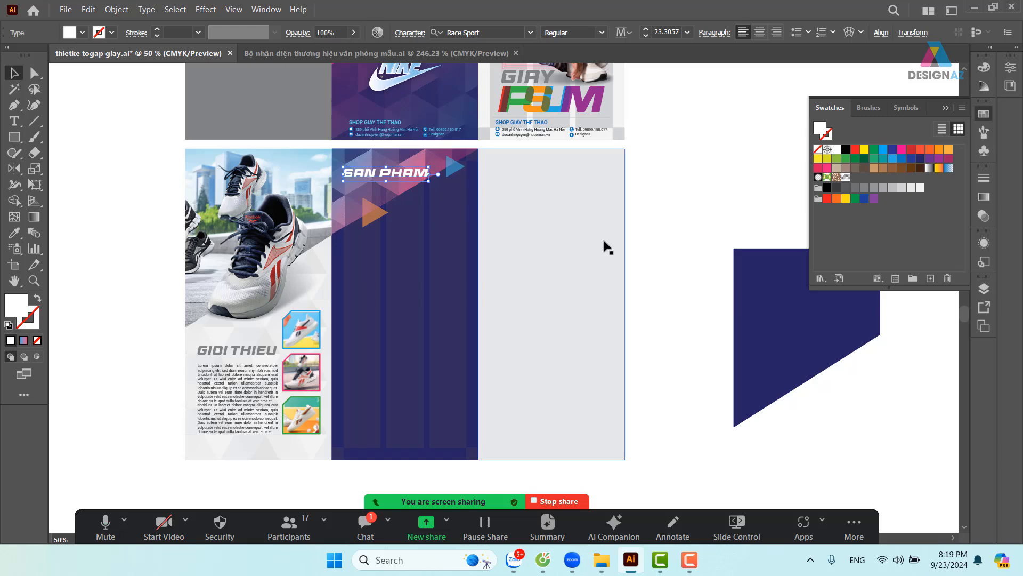
click(693, 186)
scroll(549, 327, down, 3)
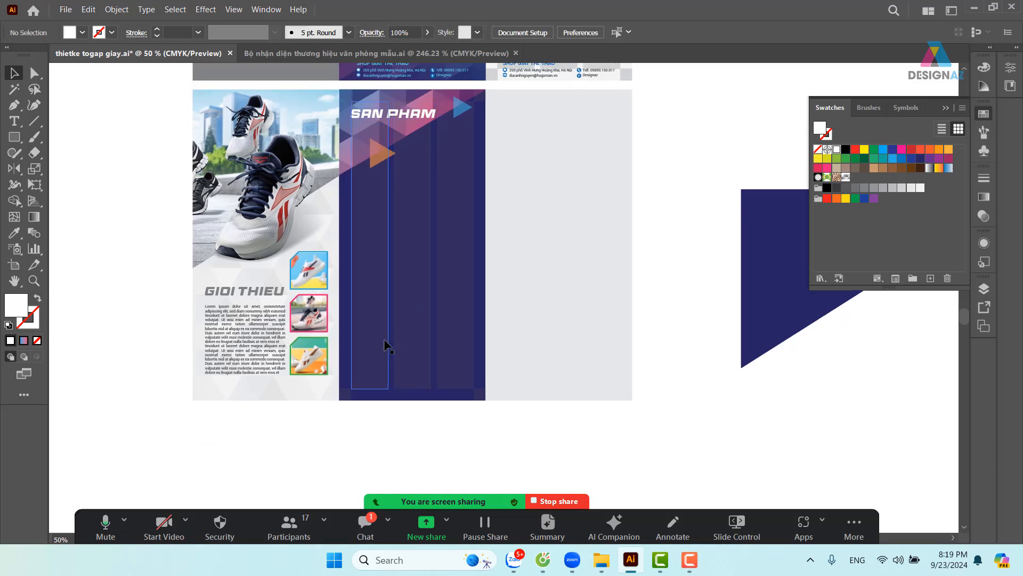
Copy the introduction panel's three framed shoe thumbnails into the first column of the navy middle panel
click(317, 282)
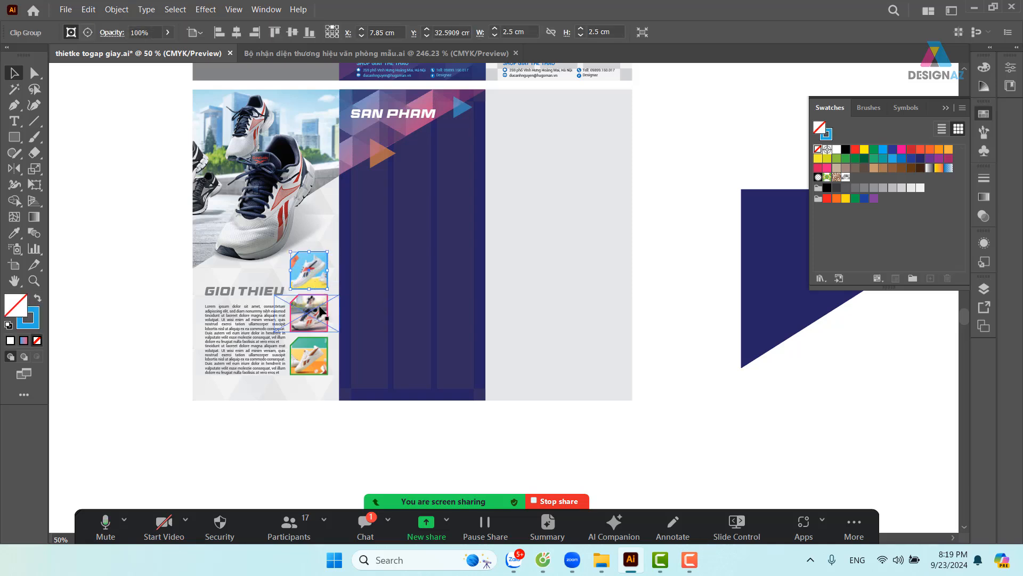
shift+click(320, 317)
shift+click(314, 362)
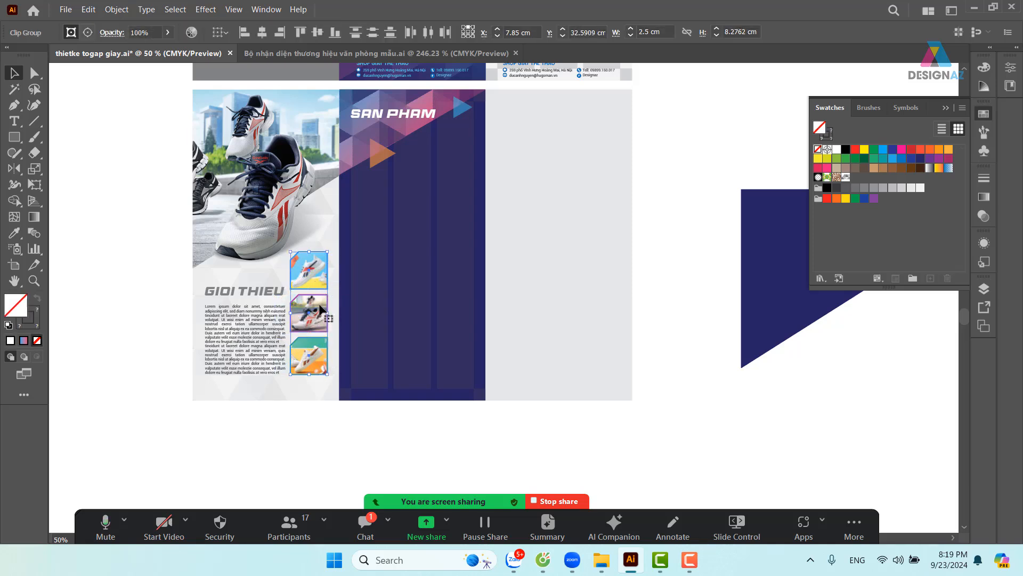
drag(320, 309, 376, 248)
key(z)
click(456, 248)
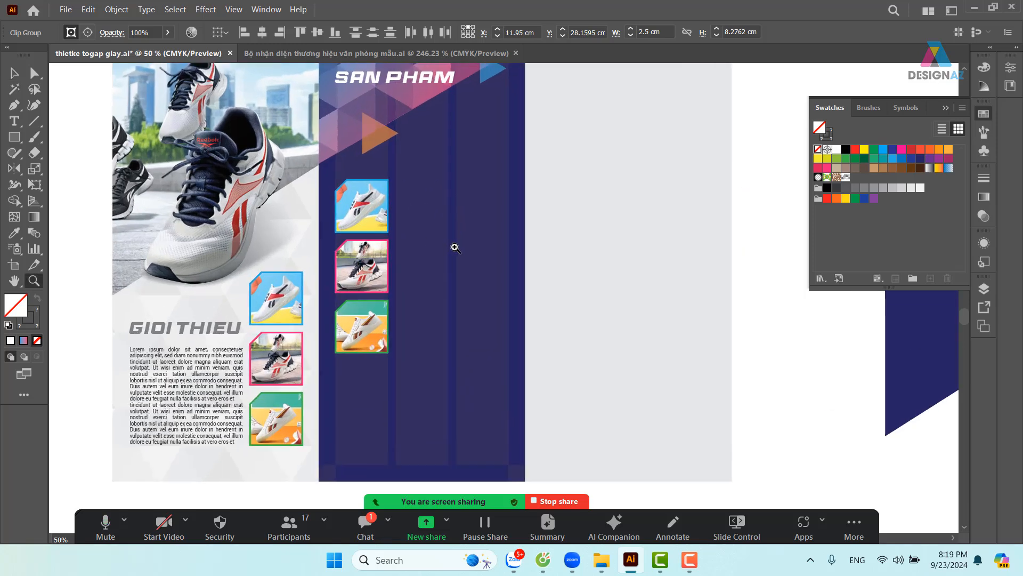
drag(455, 248, 506, 274)
key(space)
drag(417, 273, 404, 270)
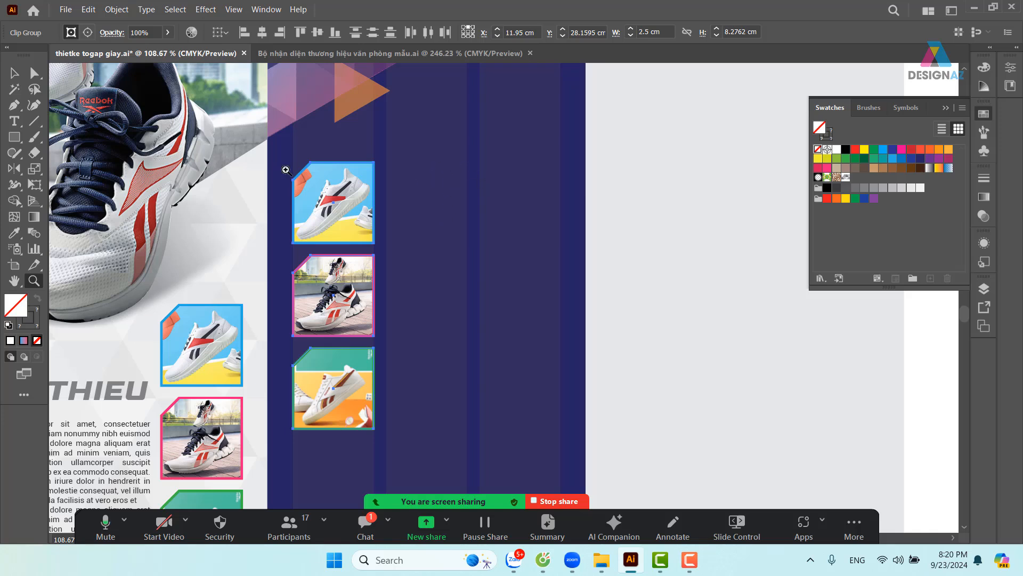
Try to move the pink-framed shoe thumbnail into the third column of the navy panel, and undo the move
click(13, 75)
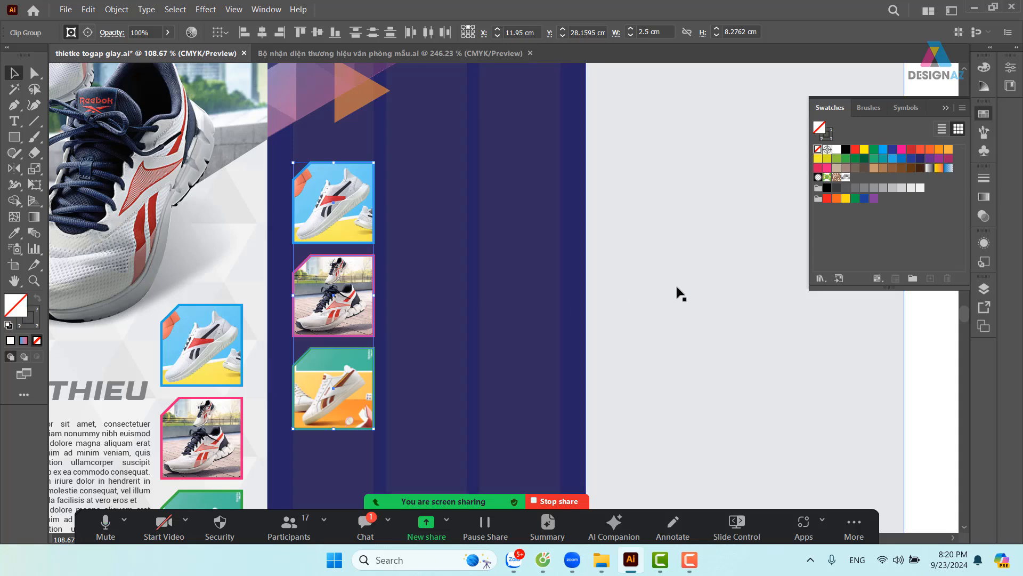
click(360, 317)
drag(360, 317, 533, 318)
scroll(438, 313, right, 1)
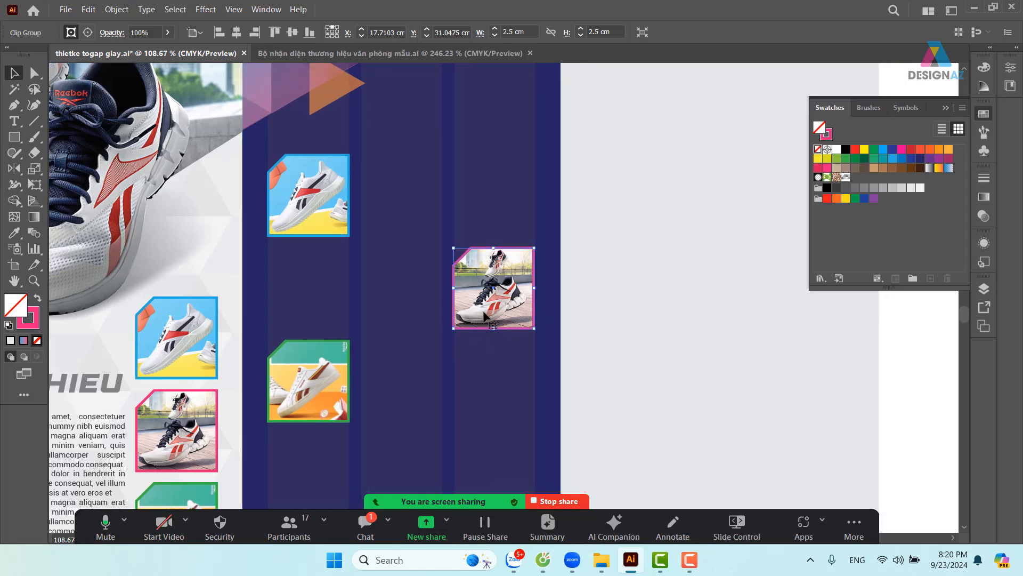
key(ctrl+z)
Hide the middle panel's navy background together with its translucent layout bars and corner squares
drag(424, 287, 421, 265)
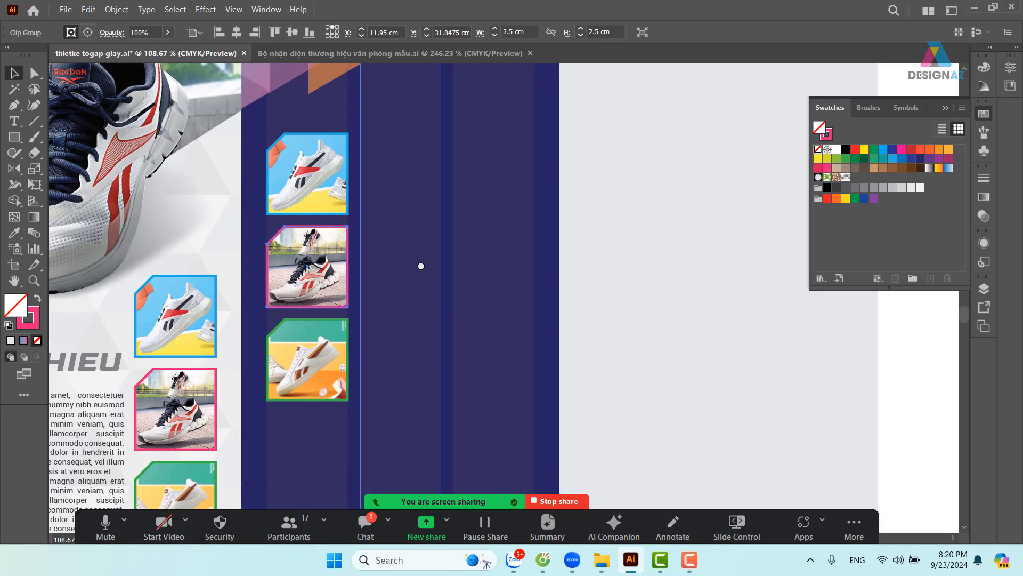
drag(443, 347, 448, 281)
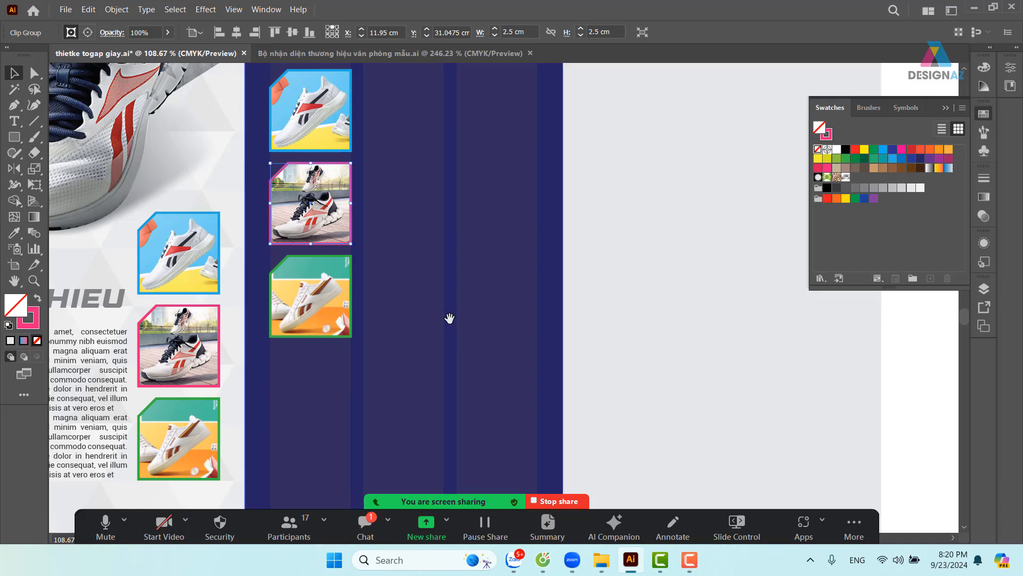
scroll(361, 306, down, 3)
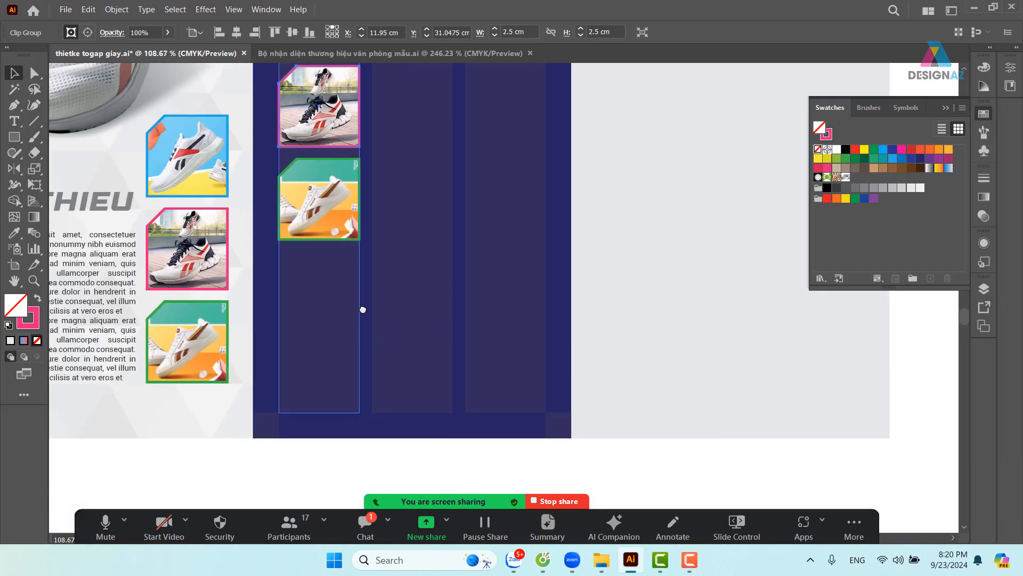
drag(298, 460, 437, 375)
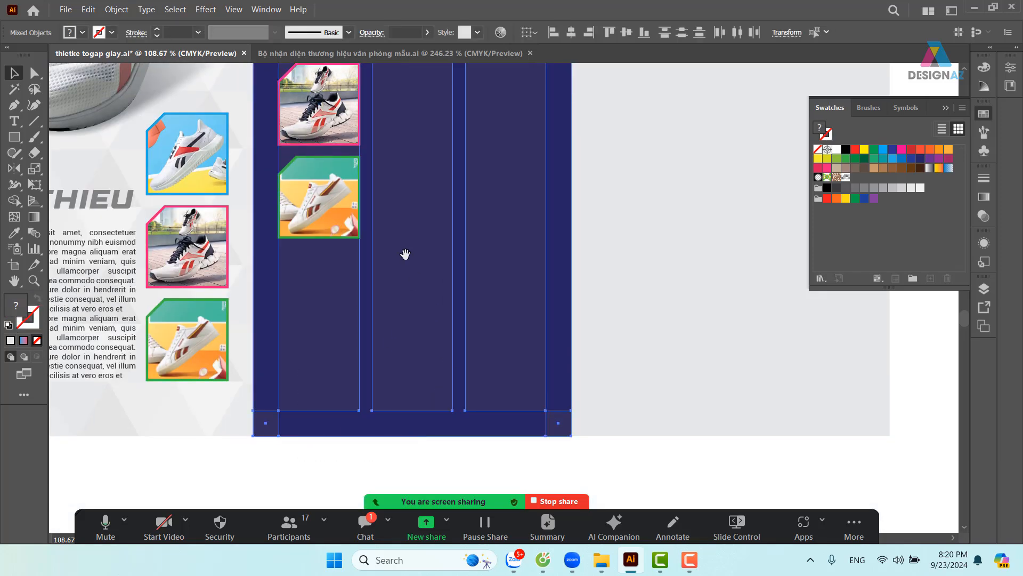
drag(403, 254, 377, 381)
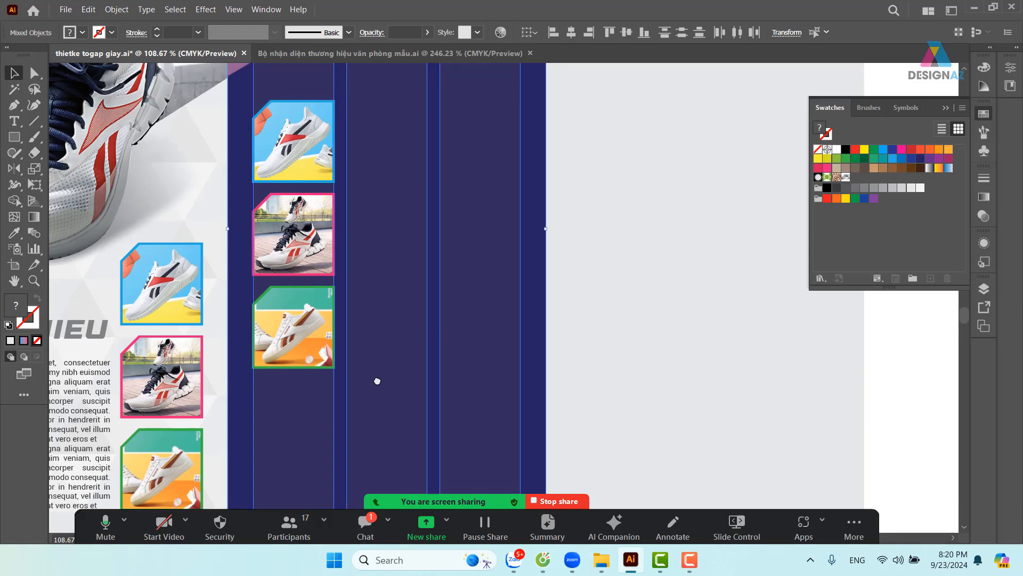
key(Delete)
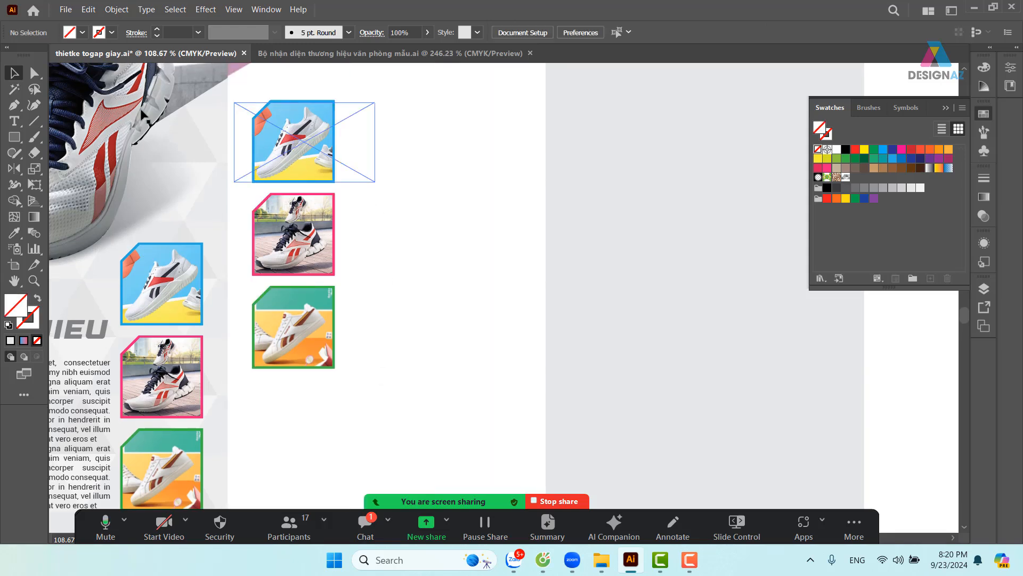
Try to widen the three copied thumbnail frames together by their right-hand corner anchor points, and undo the attempt
click(35, 76)
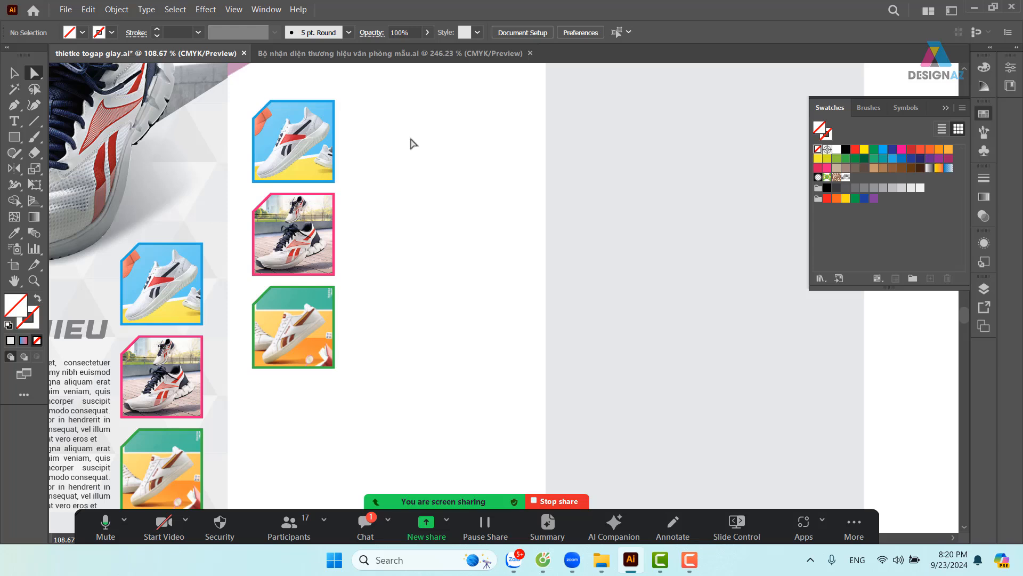
click(334, 100)
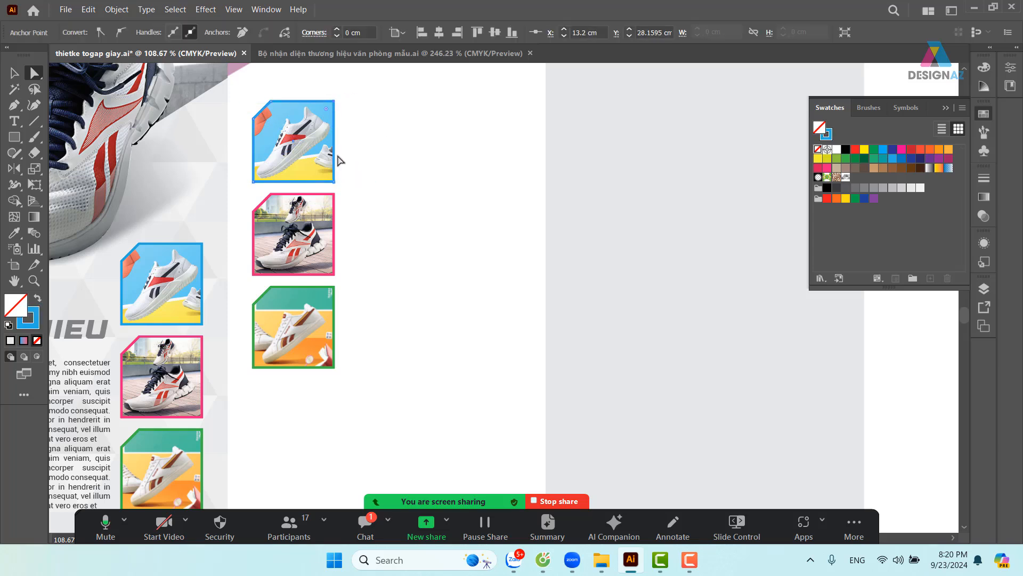
shift+click(335, 183)
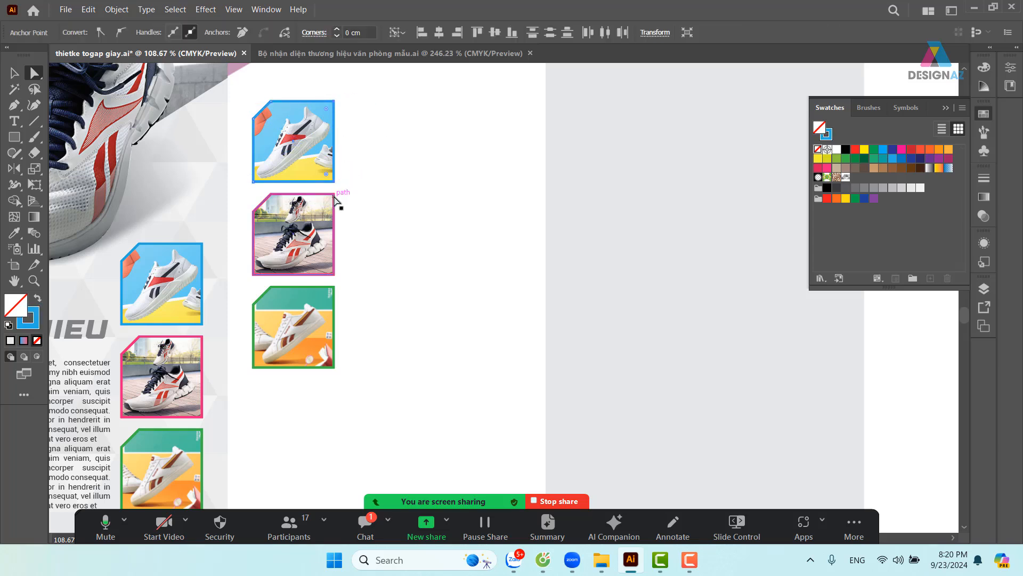
shift+click(334, 195)
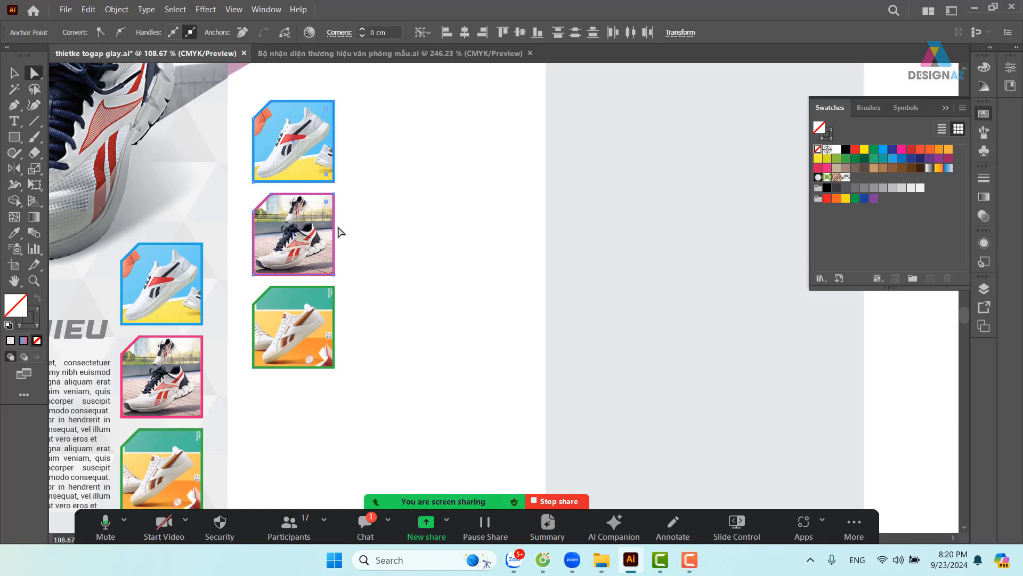
shift+click(335, 276)
shift+click(334, 286)
shift+click(334, 367)
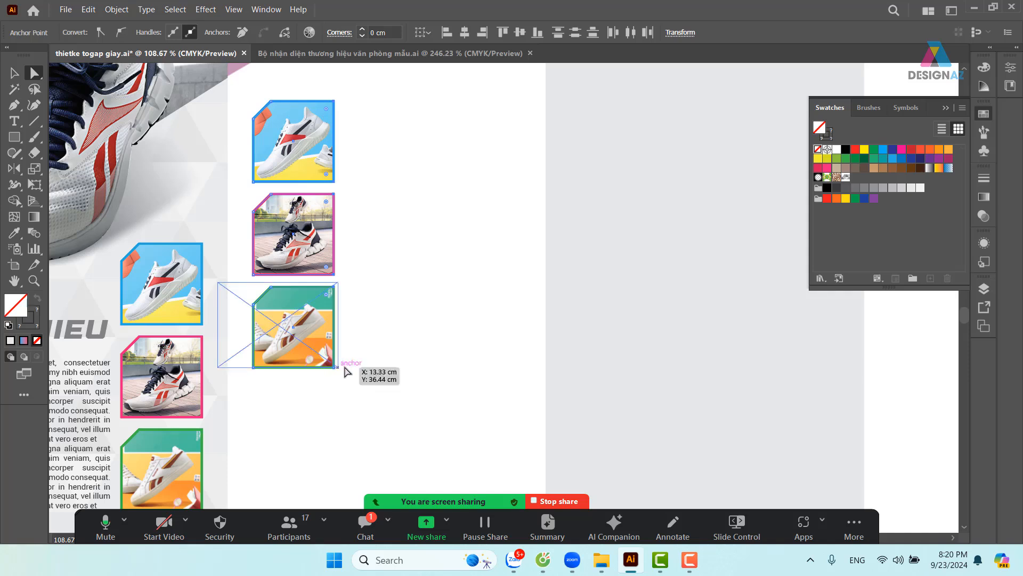
drag(334, 367, 358, 366)
key(ctrl+z)
Try to widen the green-framed thumbnail about 1.14 cm to the right, and undo both this and the hiding of the panel background
drag(334, 287, 372, 292)
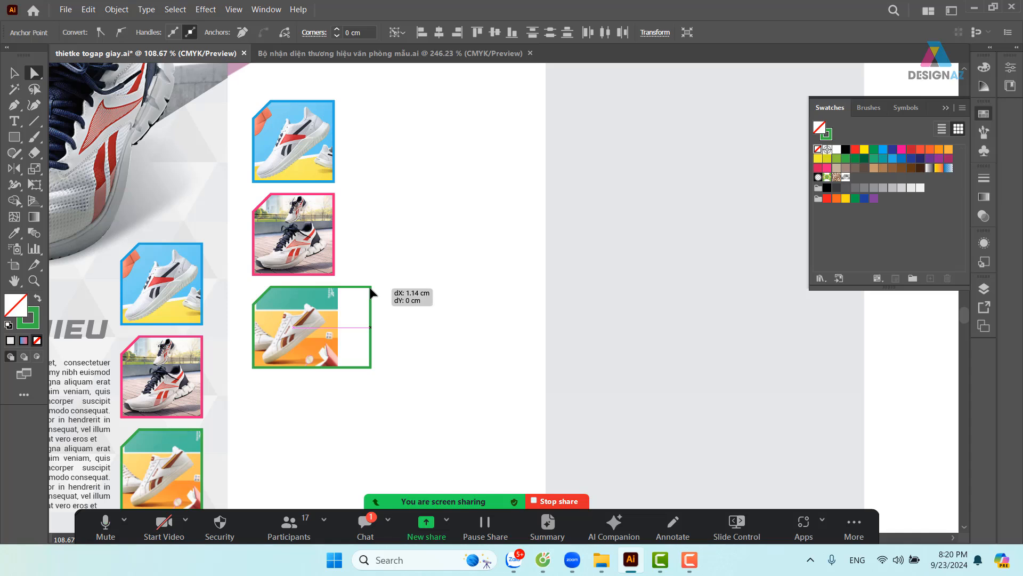
drag(372, 293, 372, 293)
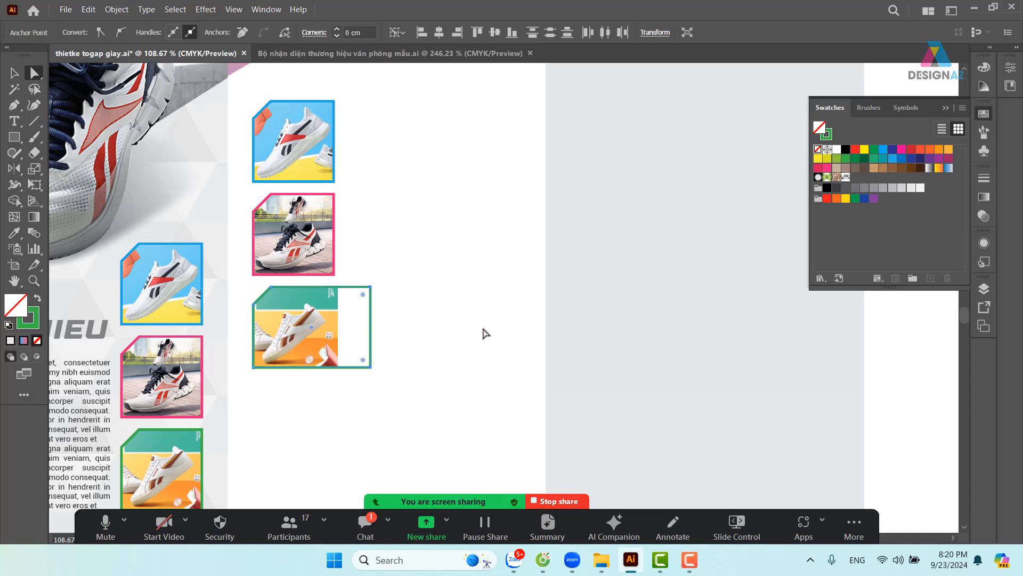
key(ctrl+z)
key(ctrl+z)
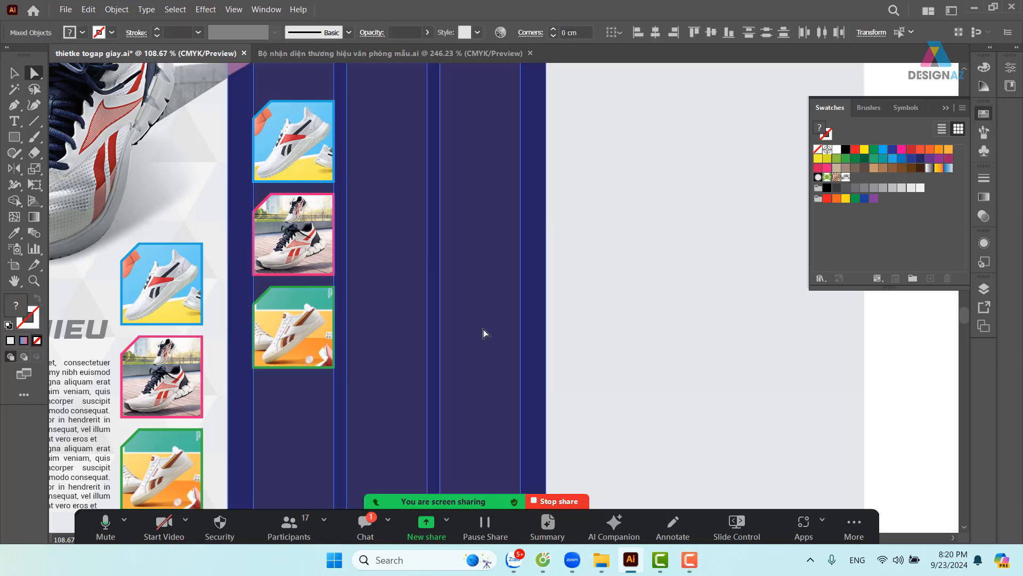
Ungroup the middle panel's layout bars and delete the second and third column bars
drag(454, 349, 481, 273)
key(v)
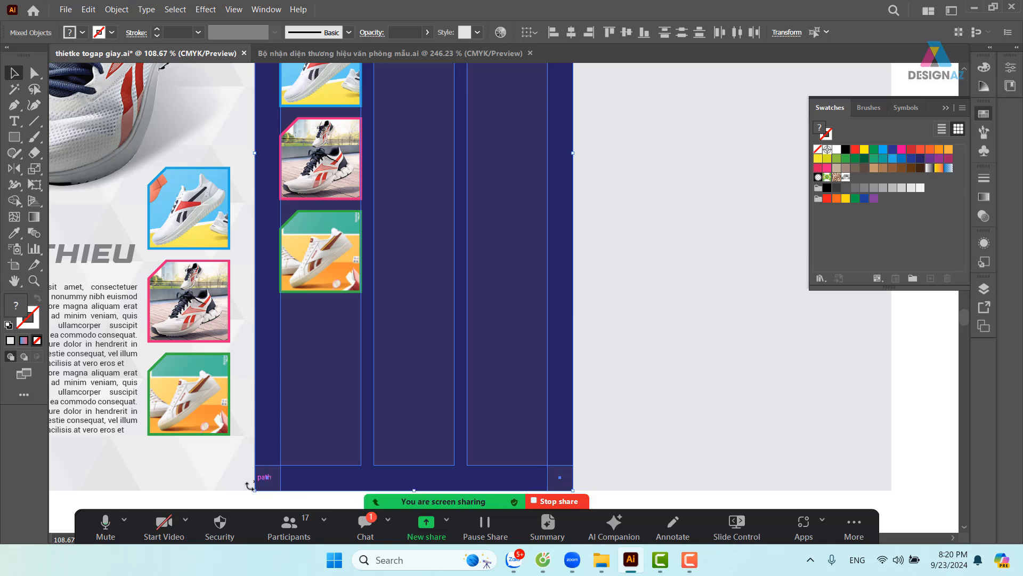
drag(338, 416, 370, 307)
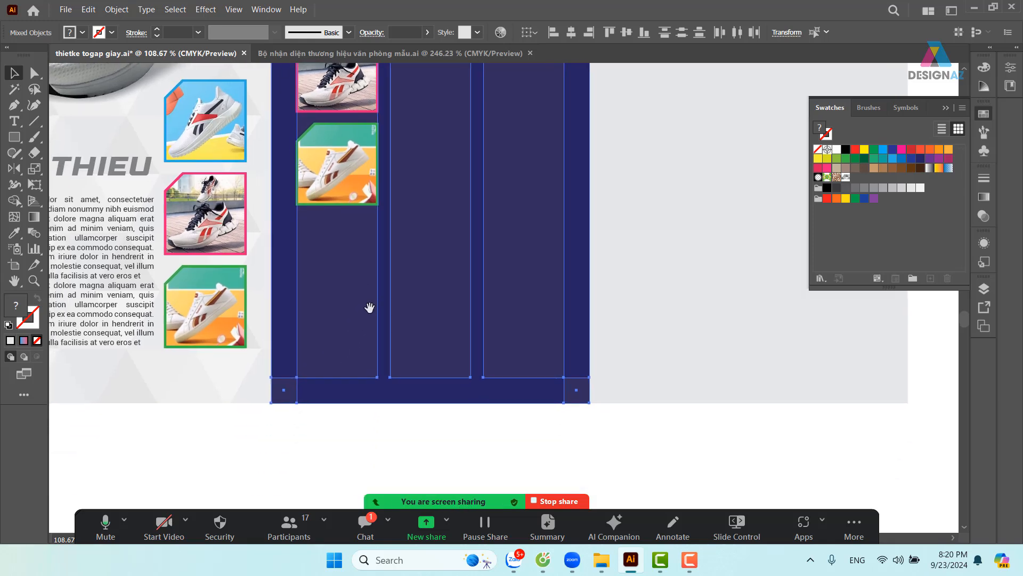
click(347, 329)
right_click(457, 301)
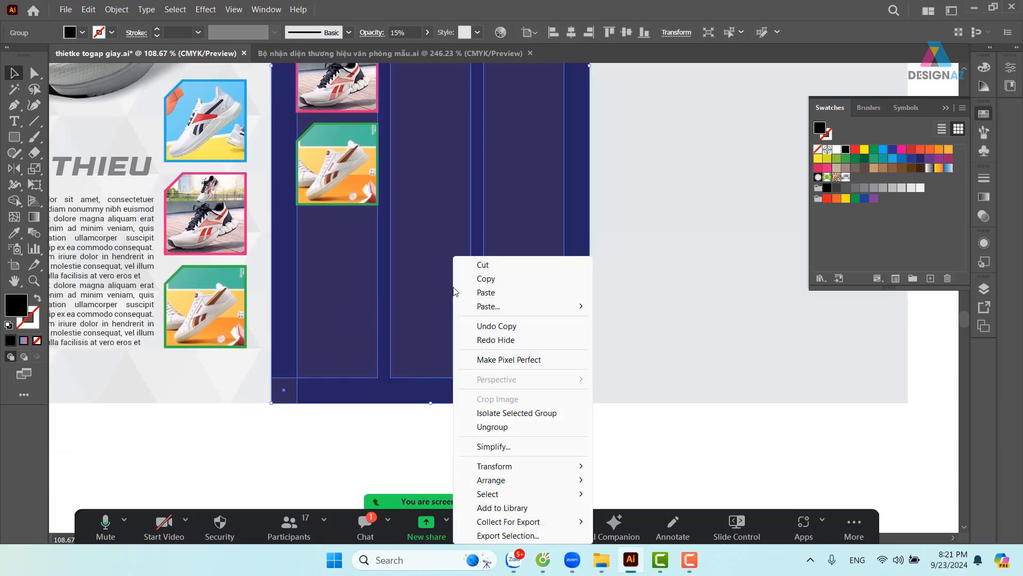
click(492, 426)
click(452, 328)
key(Delete)
click(520, 318)
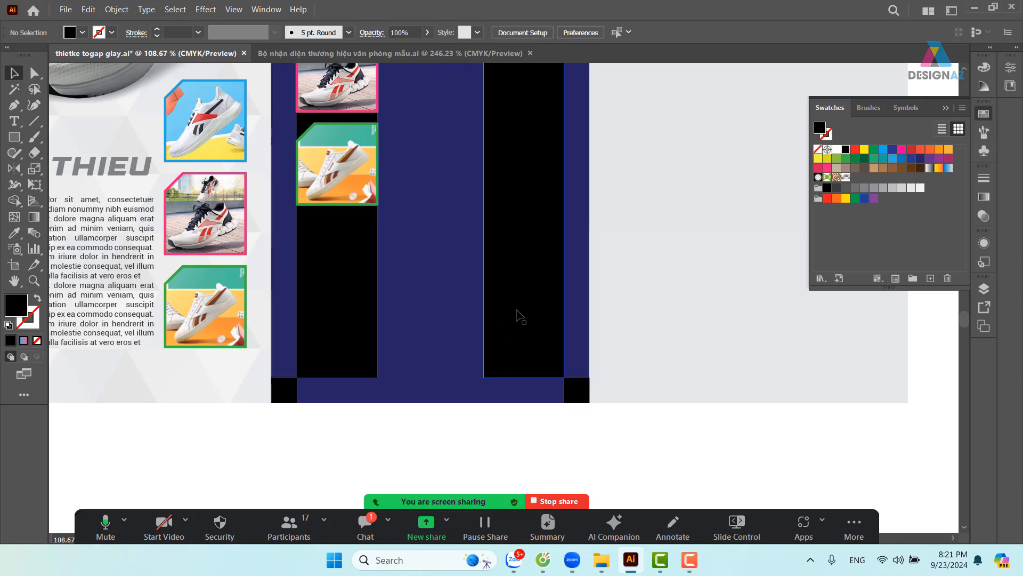
key(Delete)
Widen the remaining first column bar to about 8.3 cm so it spans to the panel's right margin
click(373, 289)
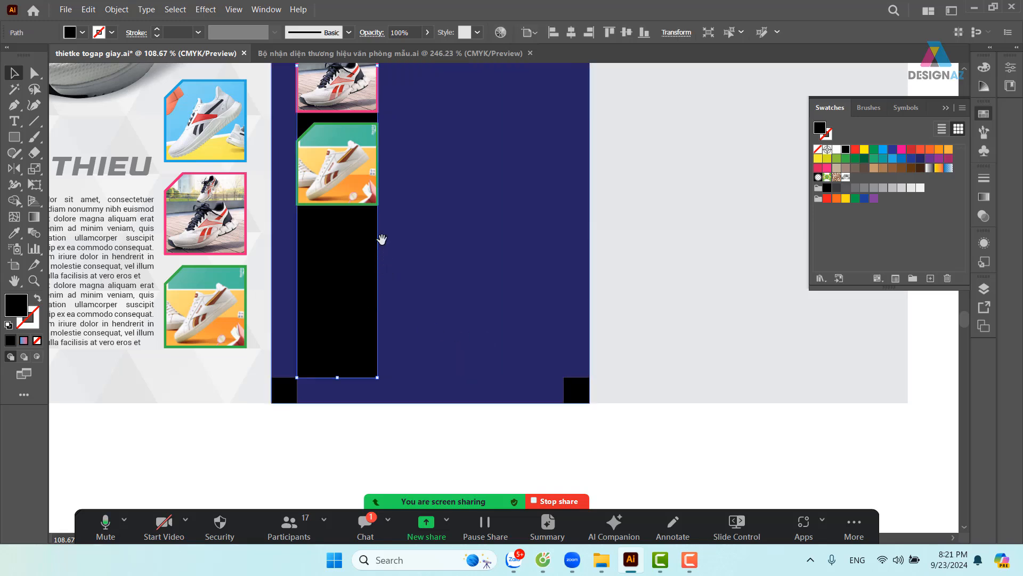
drag(379, 235, 366, 325)
drag(351, 193, 538, 199)
drag(457, 313, 478, 202)
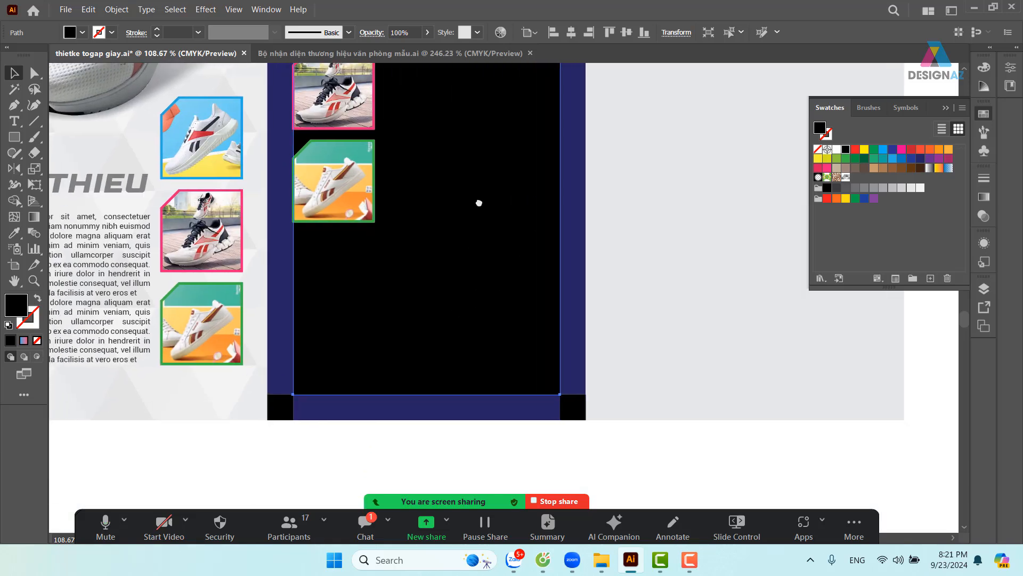
Split the wide bar into a grid of 1 row and 2 columns with a 0.3 cm column gutter
click(115, 9)
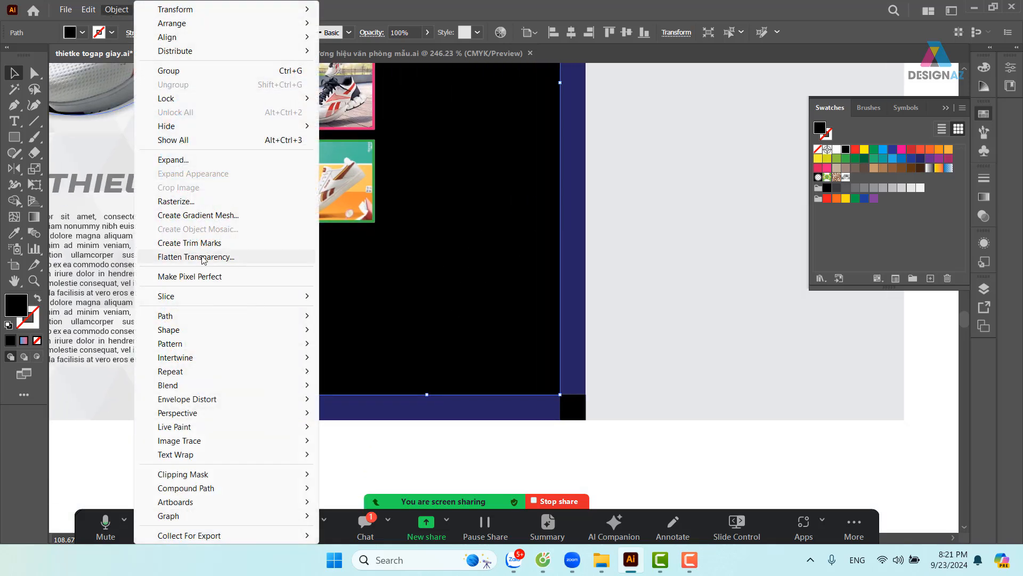
mouse_move(229, 318)
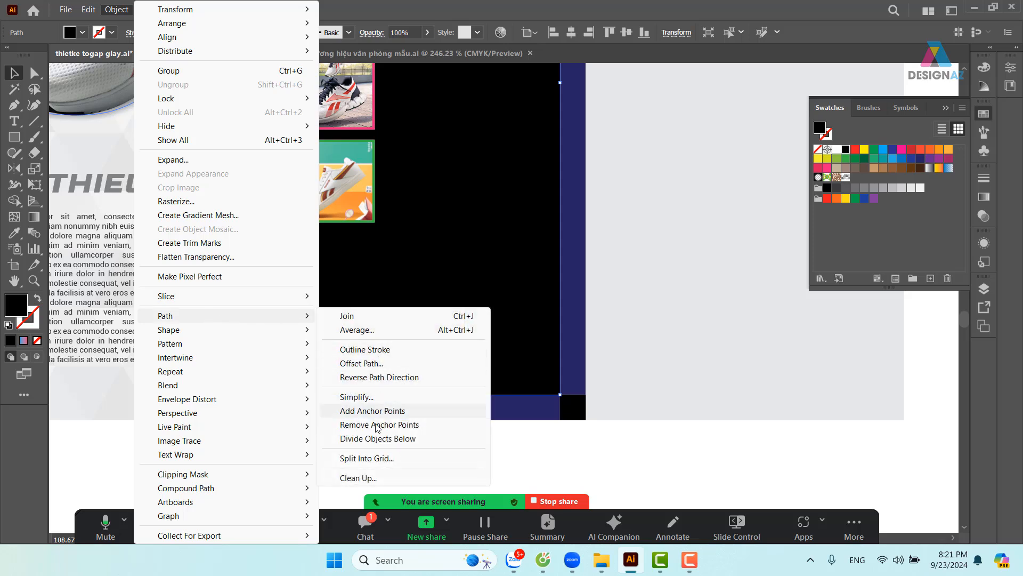
click(386, 458)
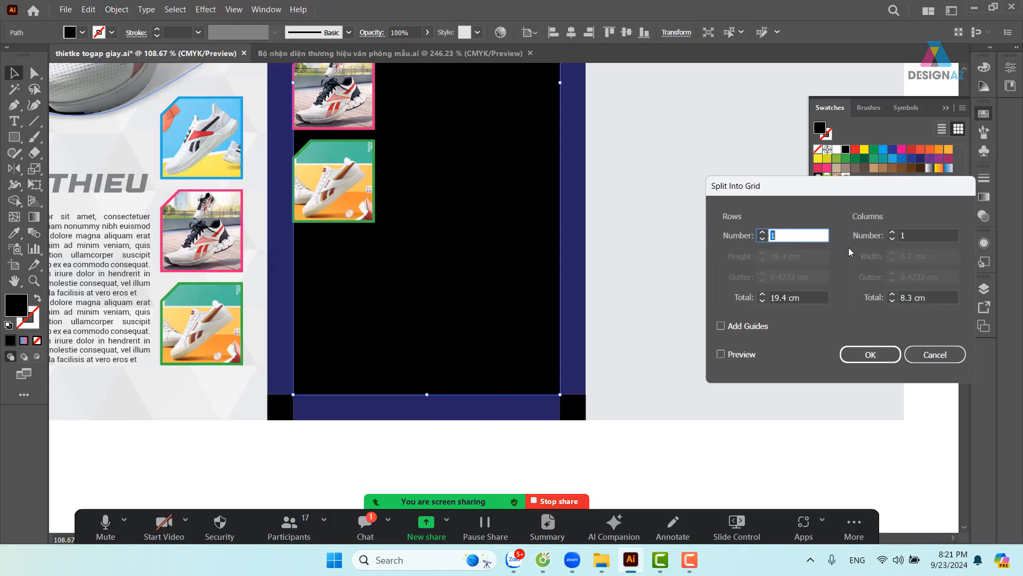
click(892, 233)
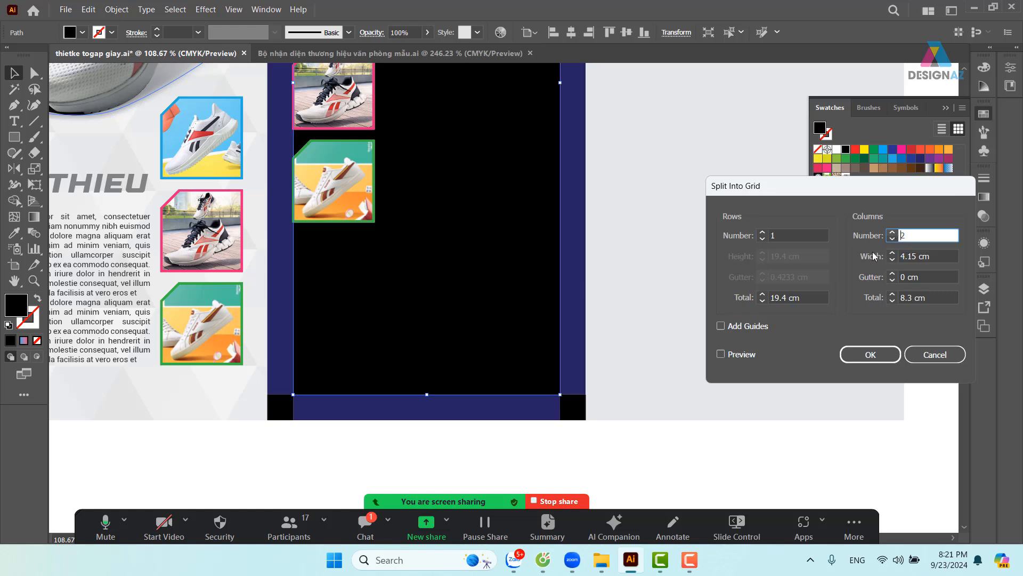
click(721, 354)
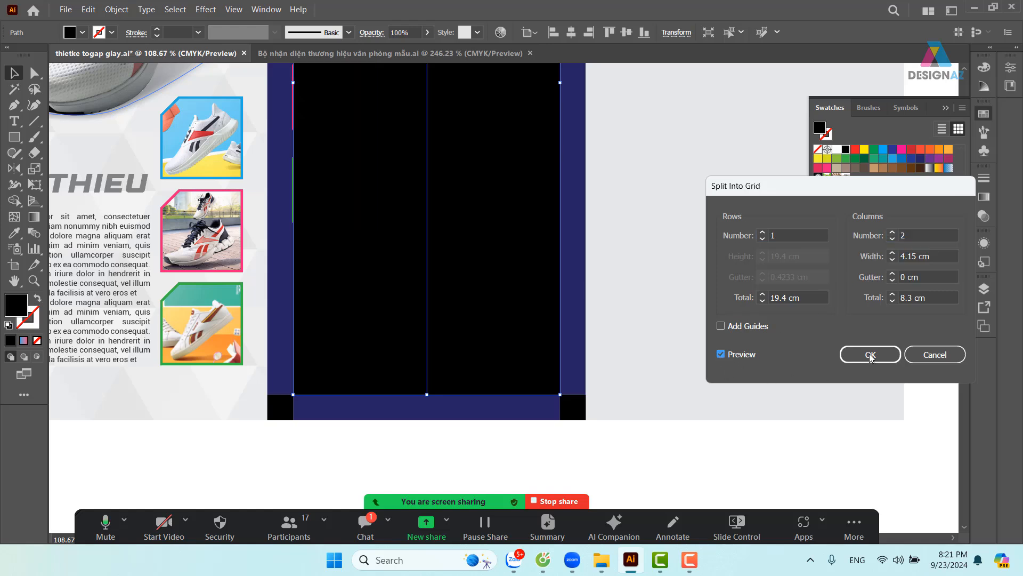
click(892, 273)
click(892, 273)
click(892, 273)
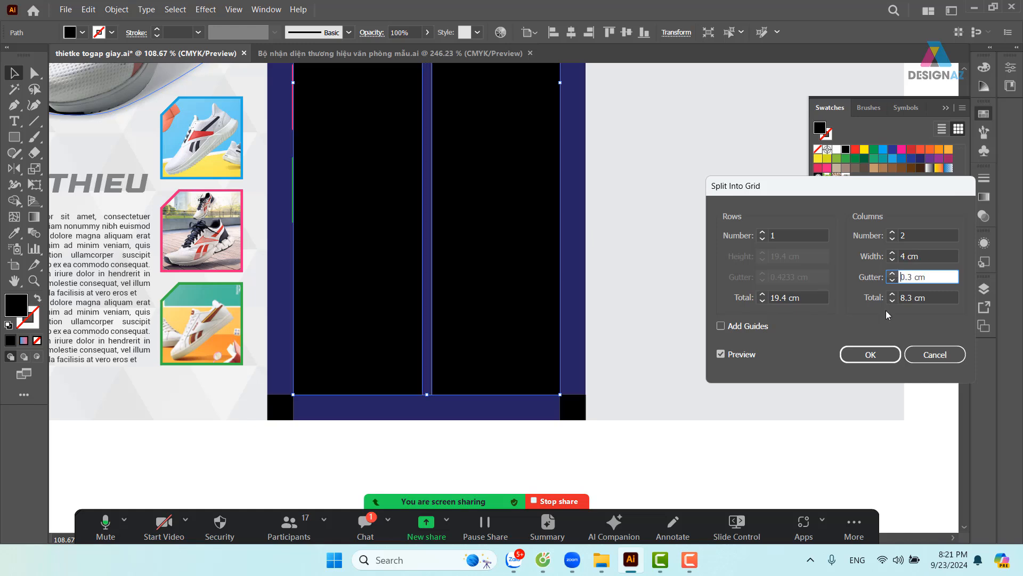
click(874, 358)
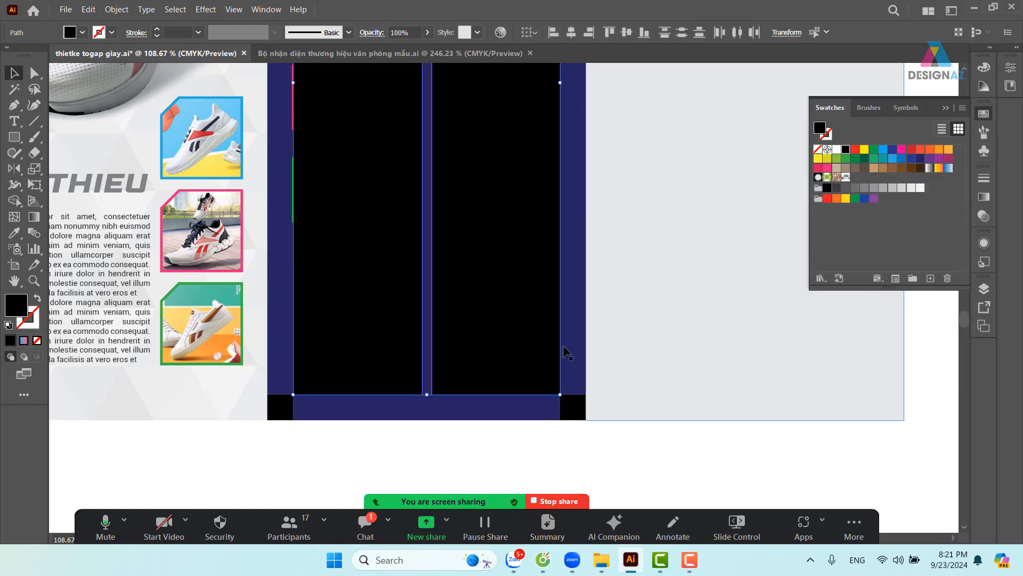
Group the two new column bars and set the group's opacity to 20%
scroll(537, 322, down, 1)
scroll(529, 297, up, 3)
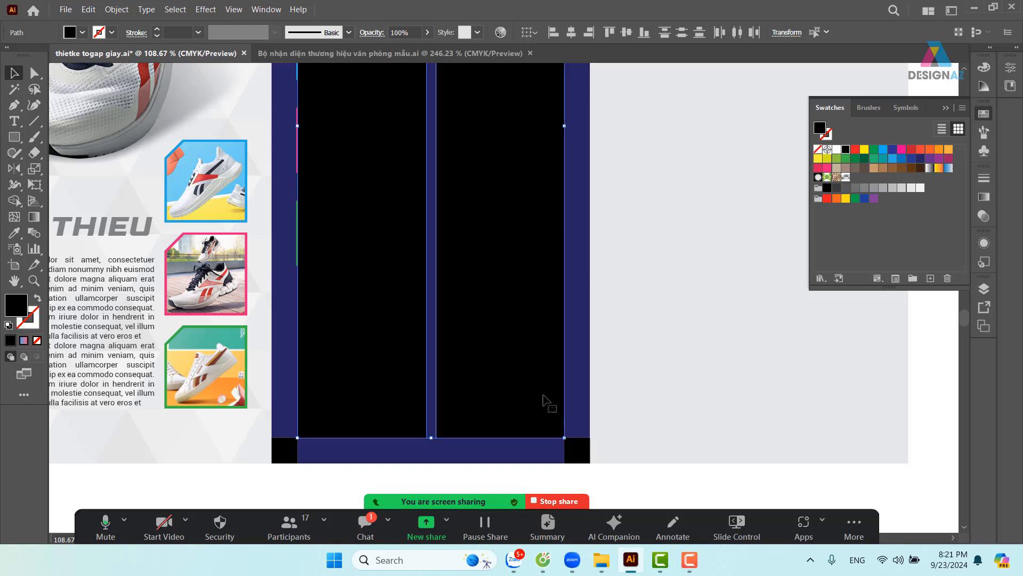
click(164, 487)
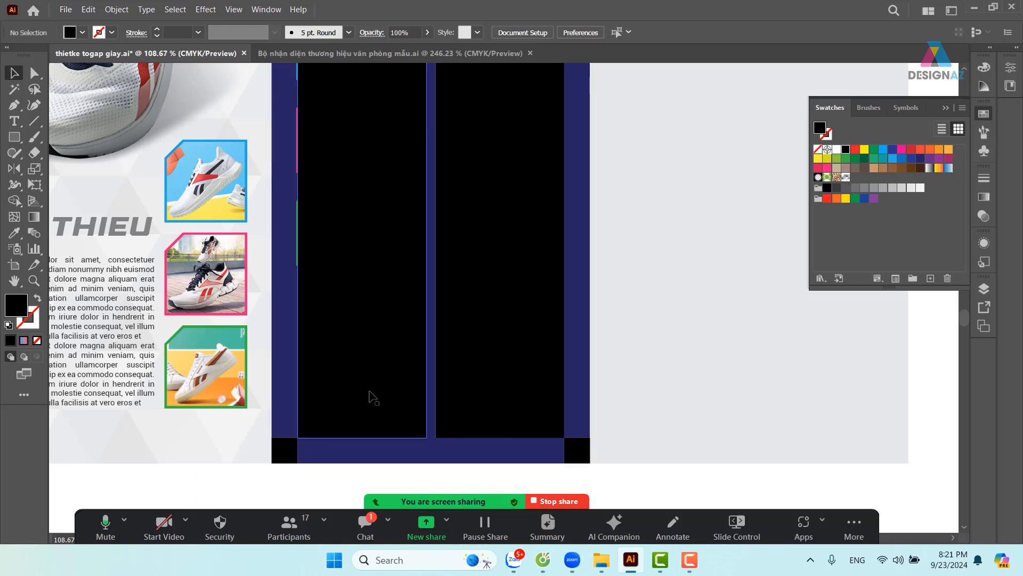
click(370, 395)
click(532, 408)
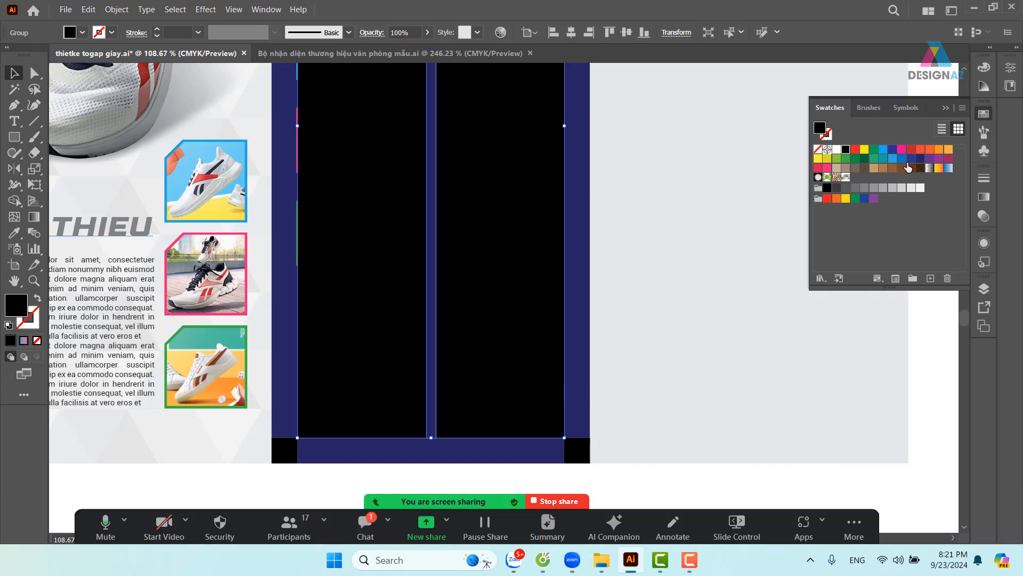
click(404, 33)
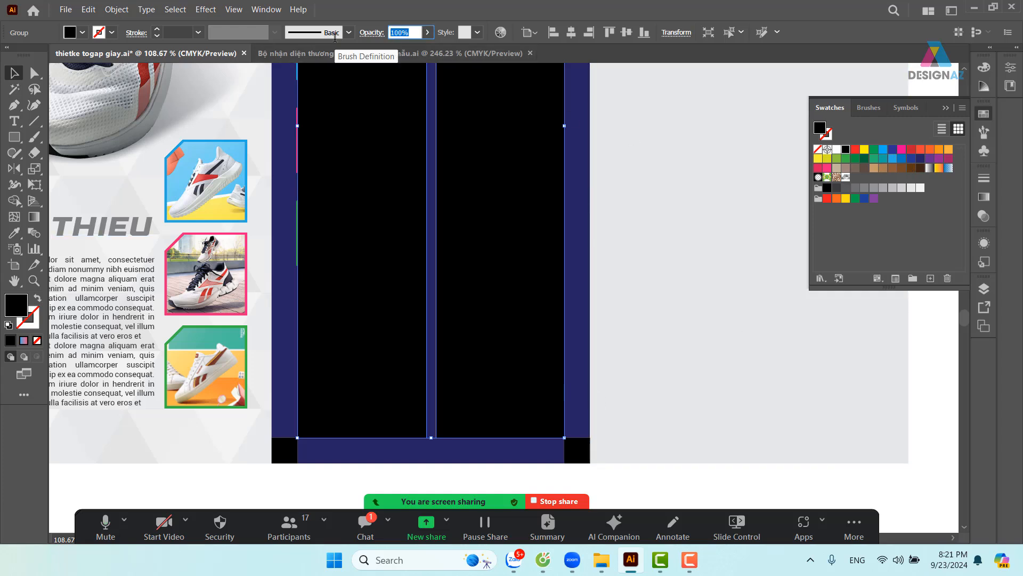
text(20)
scroll(539, 158, down, 3)
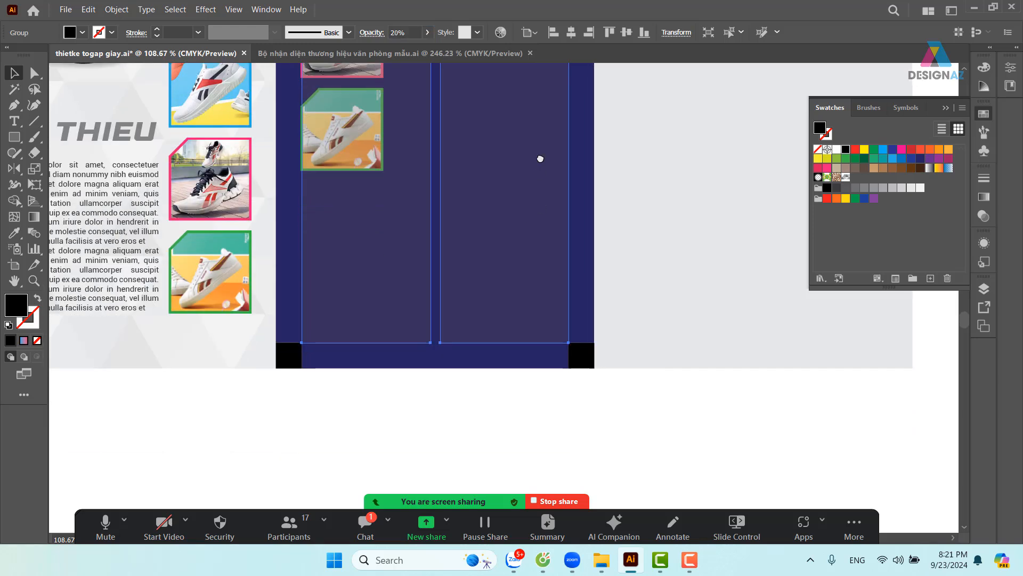
Delete the two black corner squares at the bottom of the navy panel
click(623, 410)
drag(585, 362, 581, 405)
key(Delete)
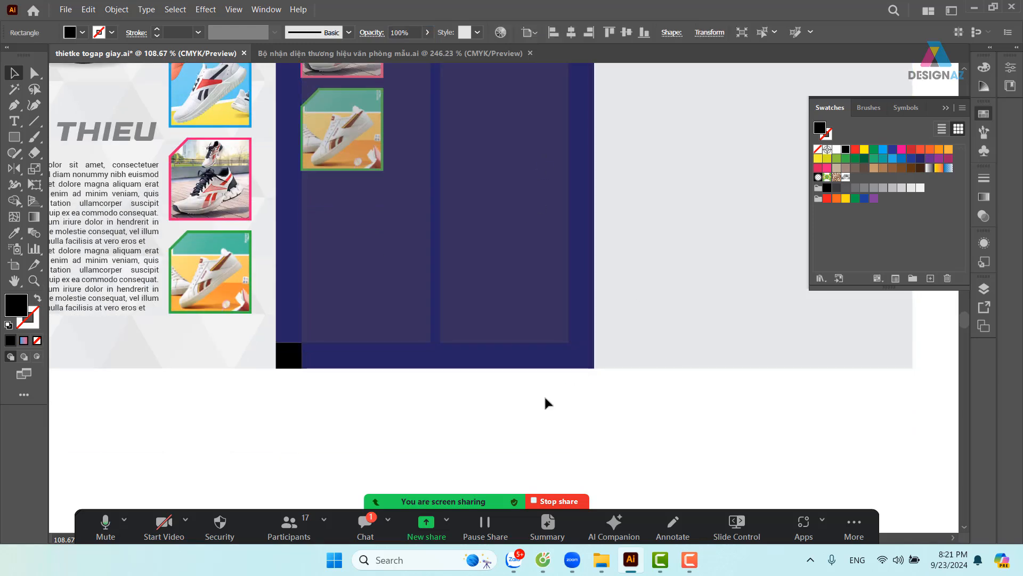
drag(289, 357, 288, 415)
key(Delete)
Hide the navy panel background and lock the group of two column bars
click(412, 351)
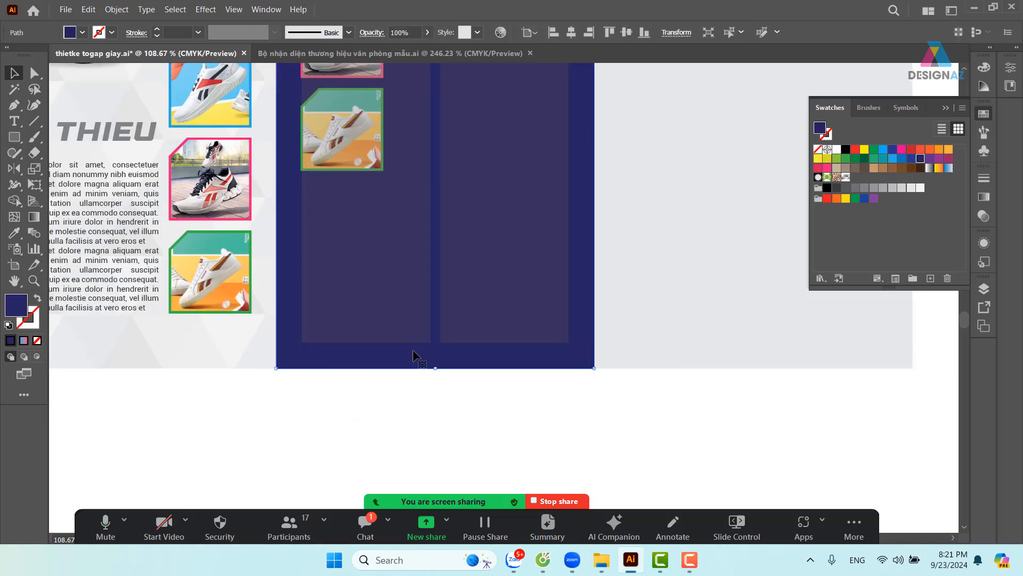
key(Delete)
scroll(436, 285, up, 5)
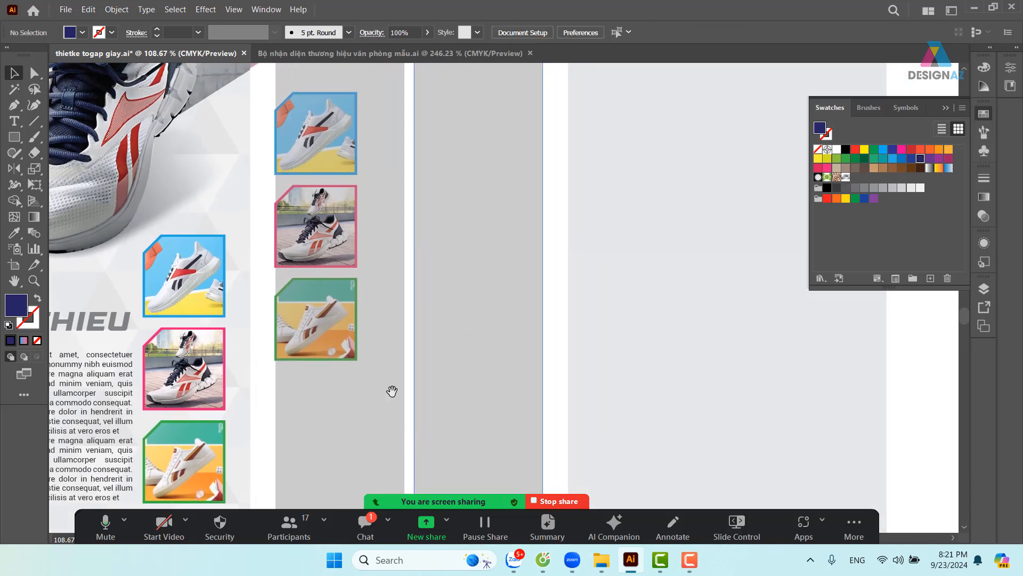
click(435, 375)
key(ctrl+2)
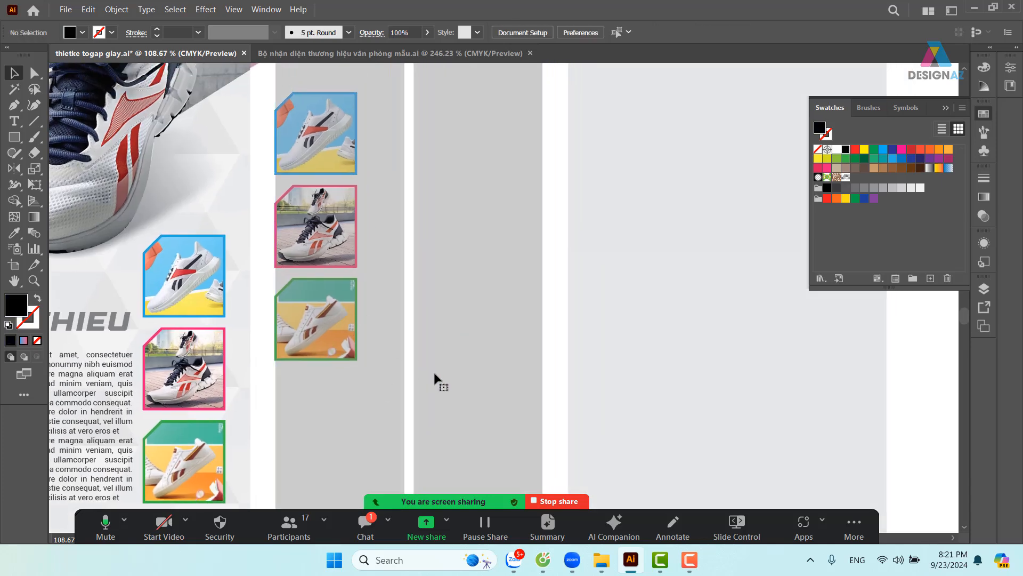
Widen the green-, pink- and blue-framed thumbnails to the first column's full width of about 4 cm
drag(352, 305, 388, 333)
key(ctrl+z)
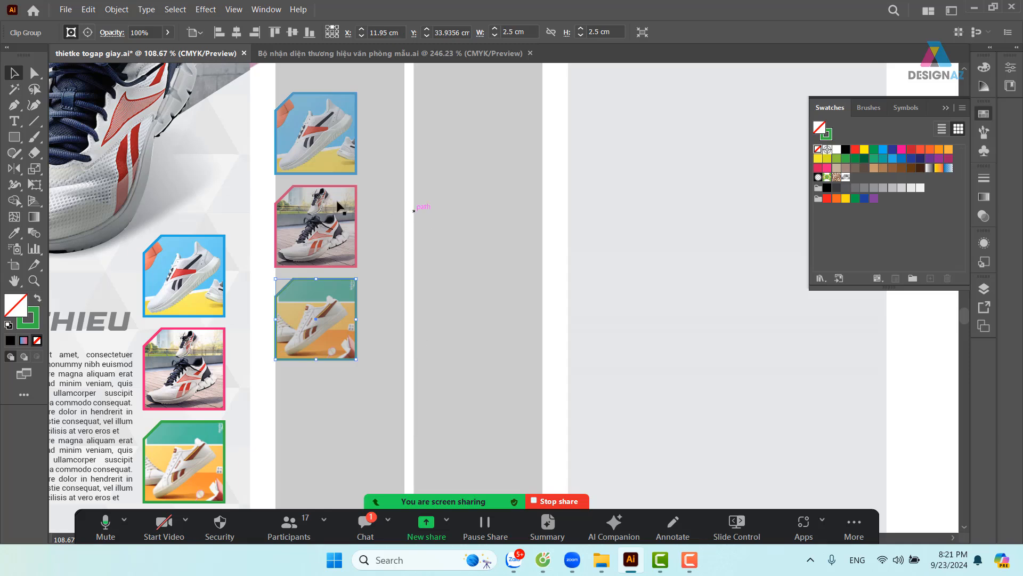
key(a)
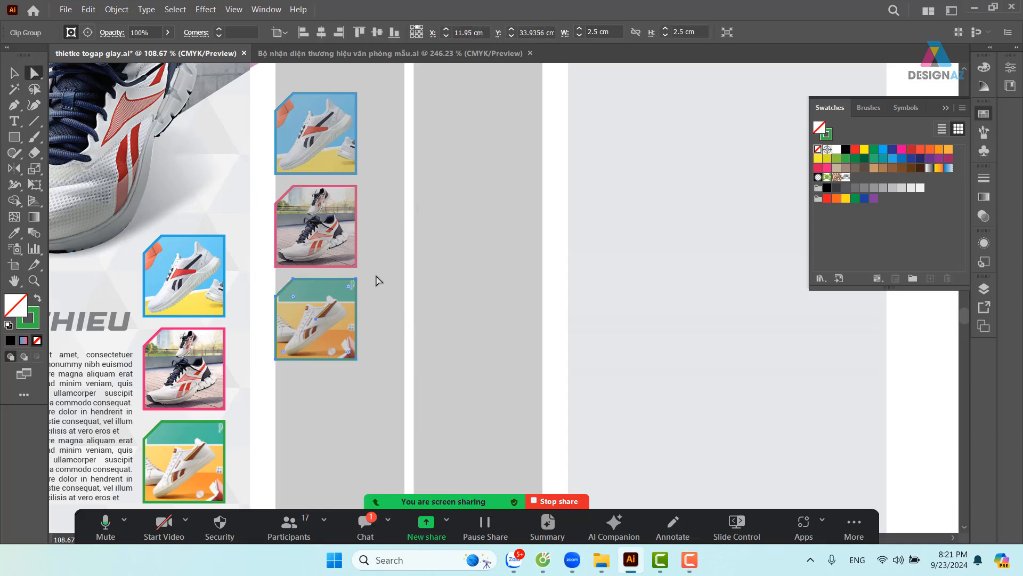
drag(376, 277, 403, 360)
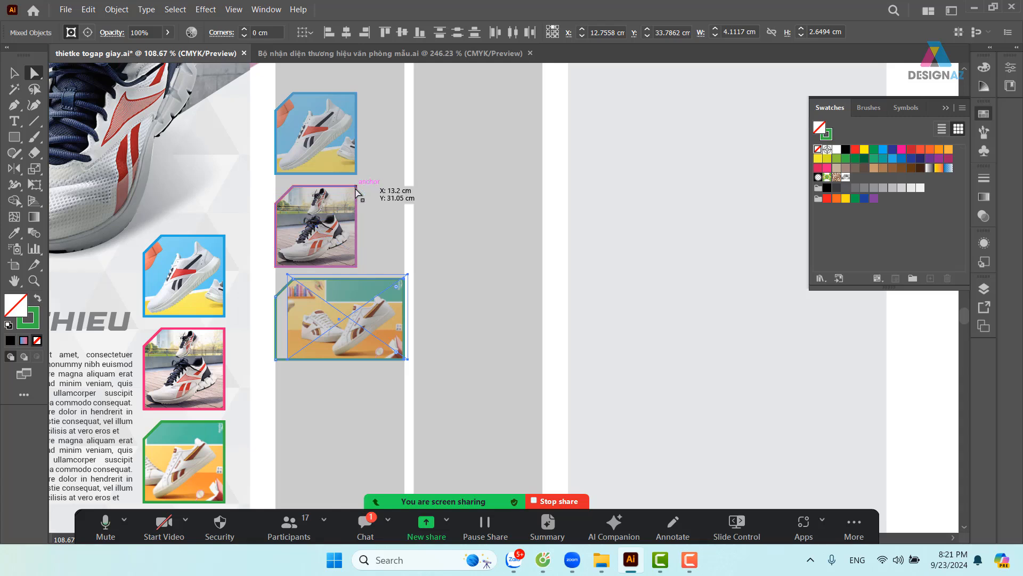
mouse_move(408, 182)
mouse_down()
mouse_move(377, 248)
mouse_move(347, 270)
mouse_up()
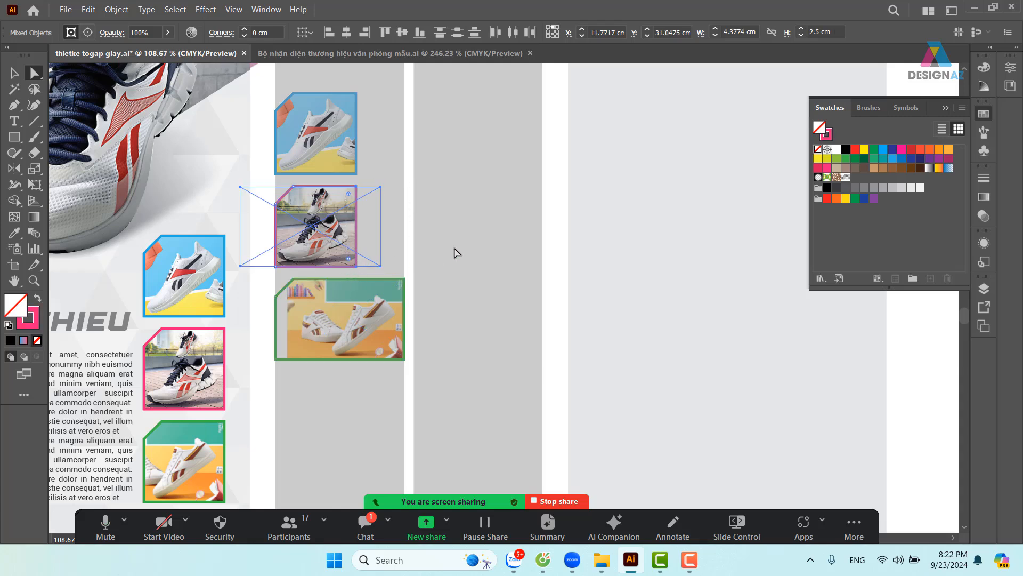
key(ctrl+d)
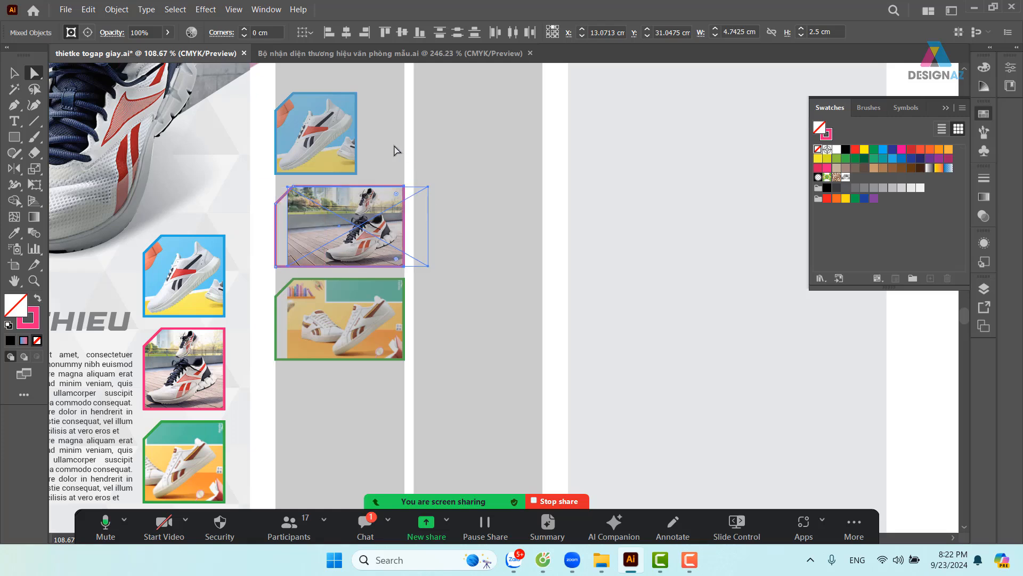
drag(409, 84, 353, 182)
key(ctrl+d)
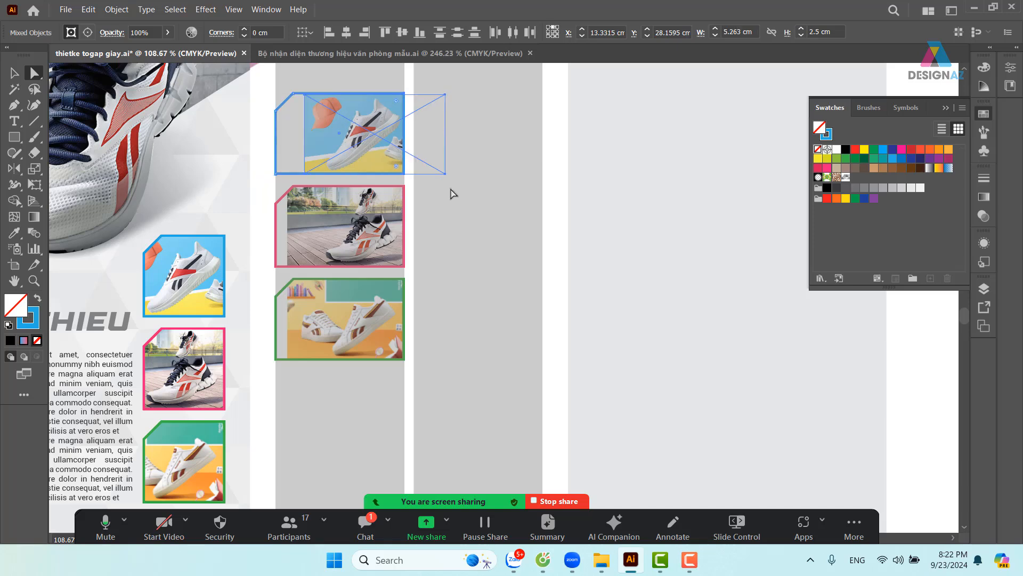
Shift the photo inside the pink-framed thumbnail and enlarge it until it fills the widened frame
drag(426, 248, 507, 257)
key(v)
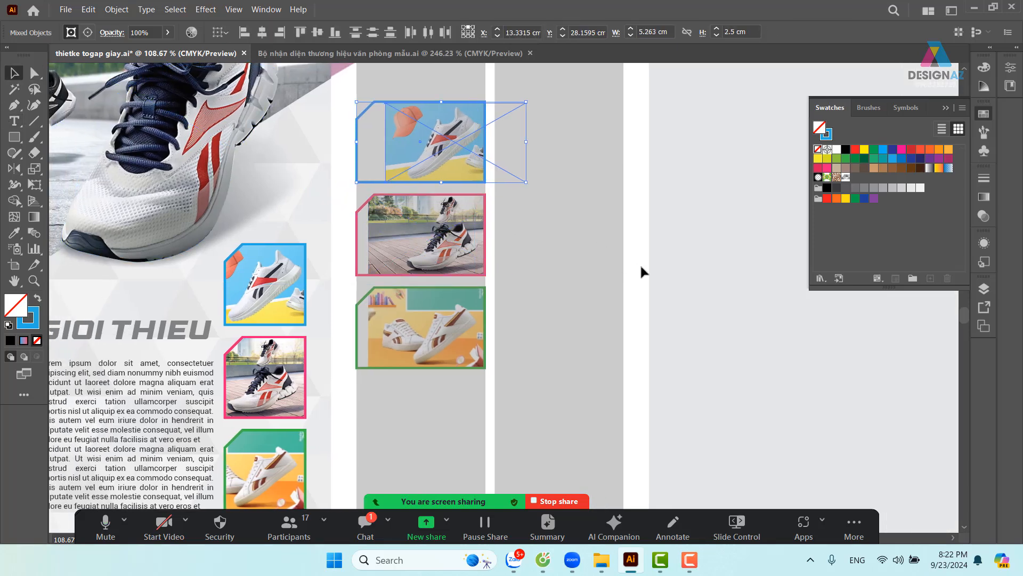
click(425, 152)
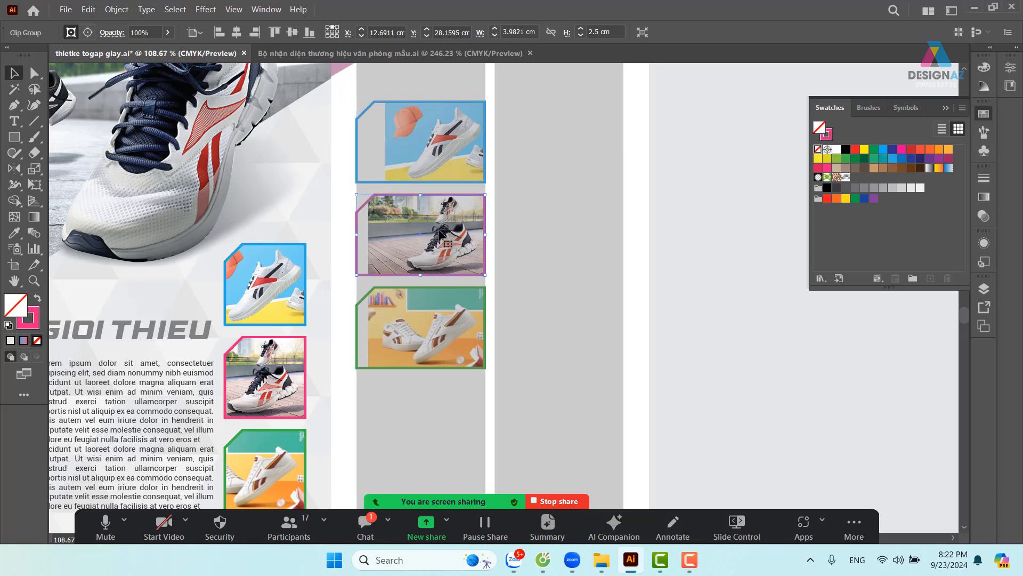
double_click(446, 246)
drag(445, 246, 424, 242)
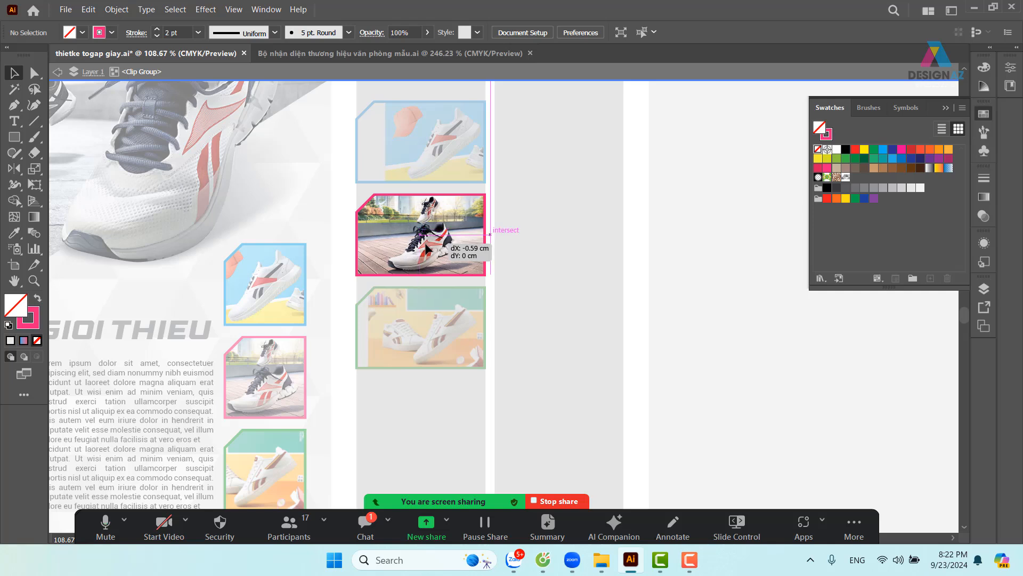
drag(490, 196, 521, 178)
drag(351, 178, 320, 162)
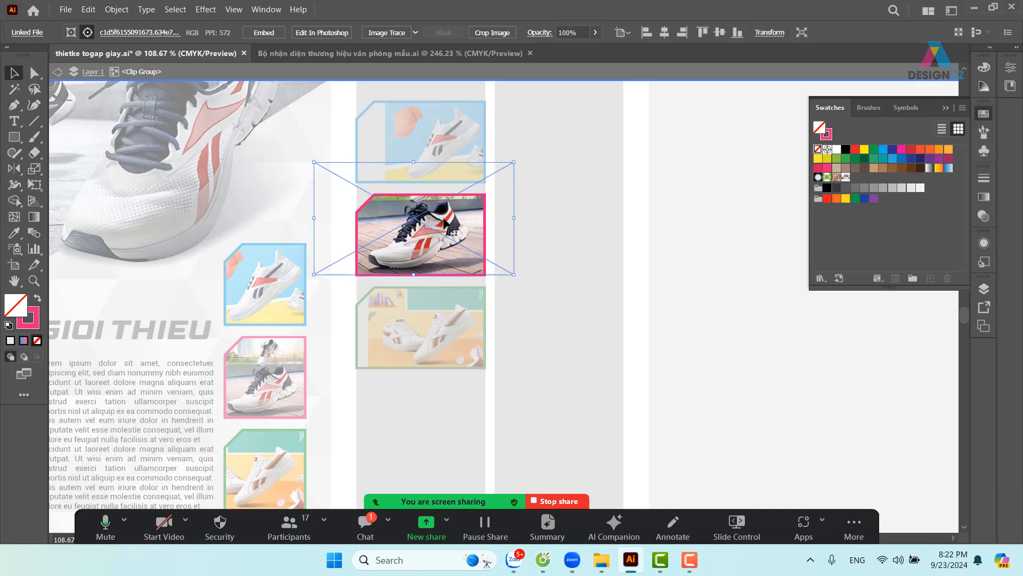
Enlarge the photo inside the blue-framed thumbnail and move it to fill the frame
double_click(448, 146)
double_click(449, 155)
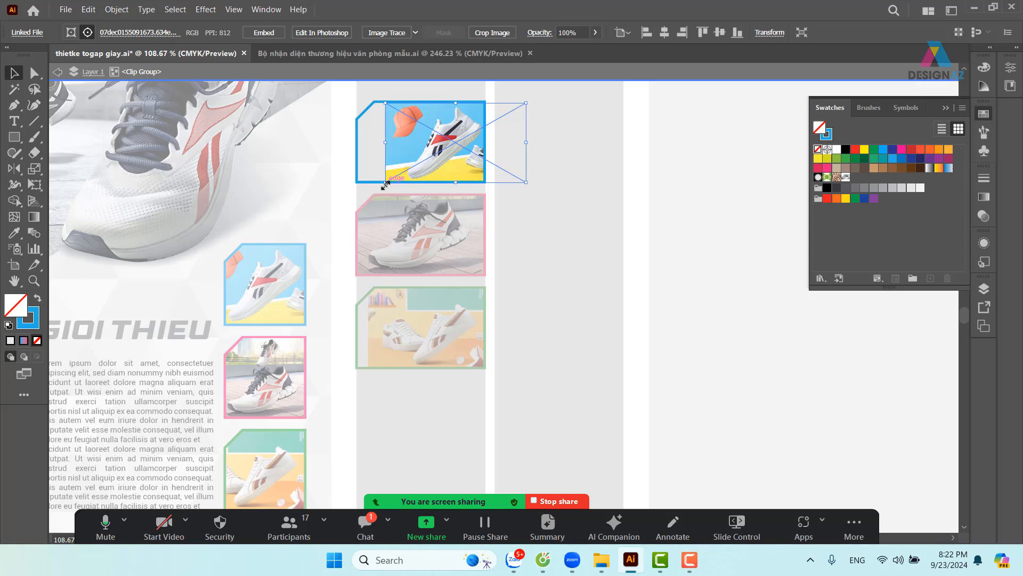
drag(385, 183, 365, 193)
mouse_move(459, 161)
mouse_down()
mouse_move(432, 153)
mouse_move(442, 155)
mouse_up()
Enlarge the photo inside the green-framed thumbnail, position it to fill the frame, and leave isolation mode
double_click(447, 340)
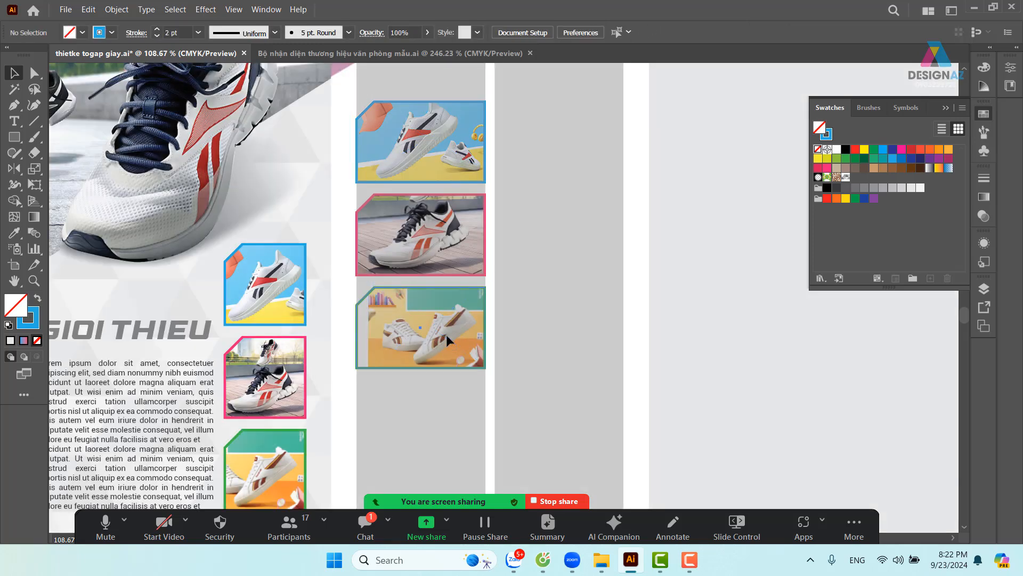
double_click(434, 341)
click(434, 341)
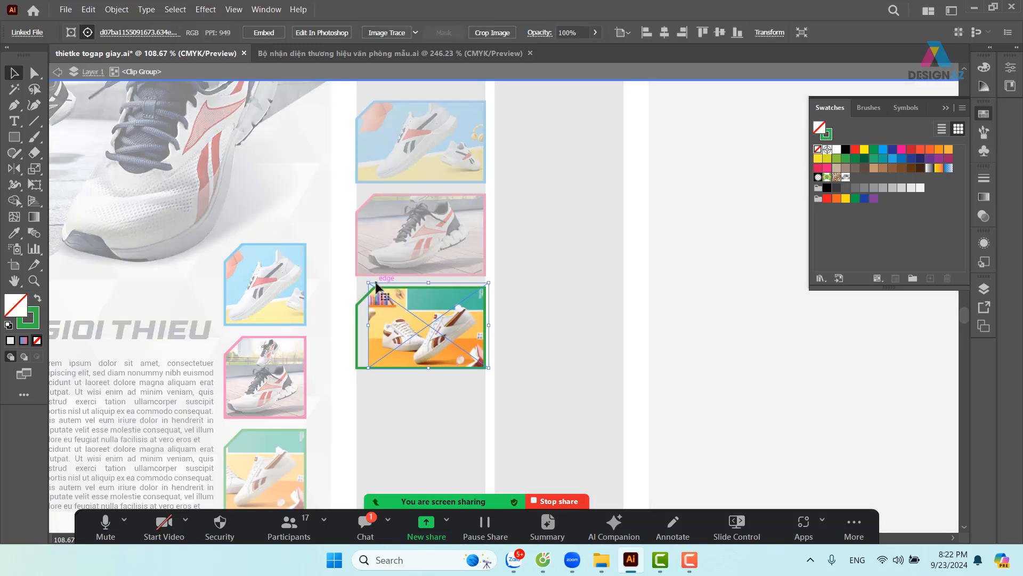
drag(368, 283, 337, 261)
drag(452, 306, 429, 339)
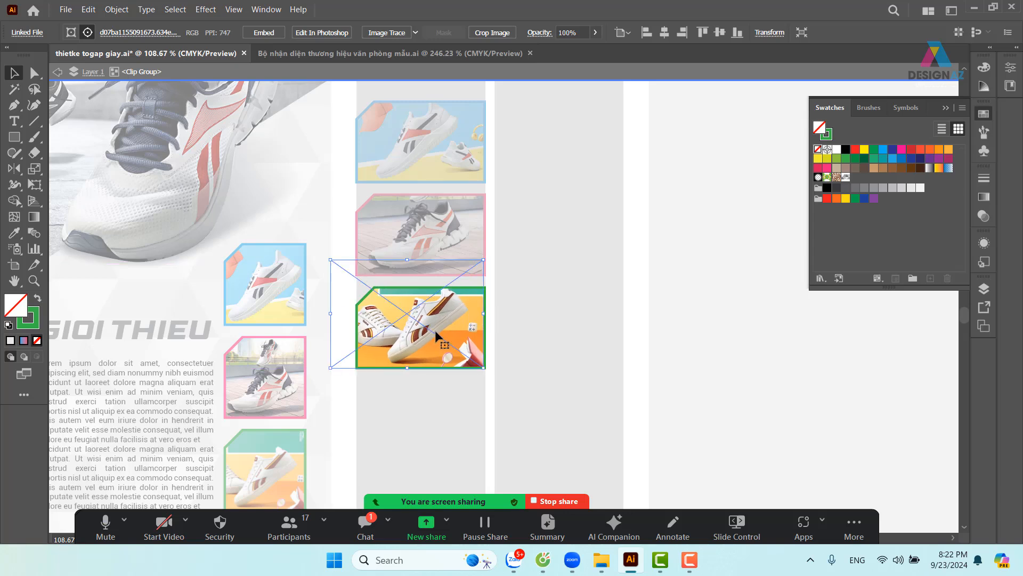
key(Down)
key(Down)
key(Down)
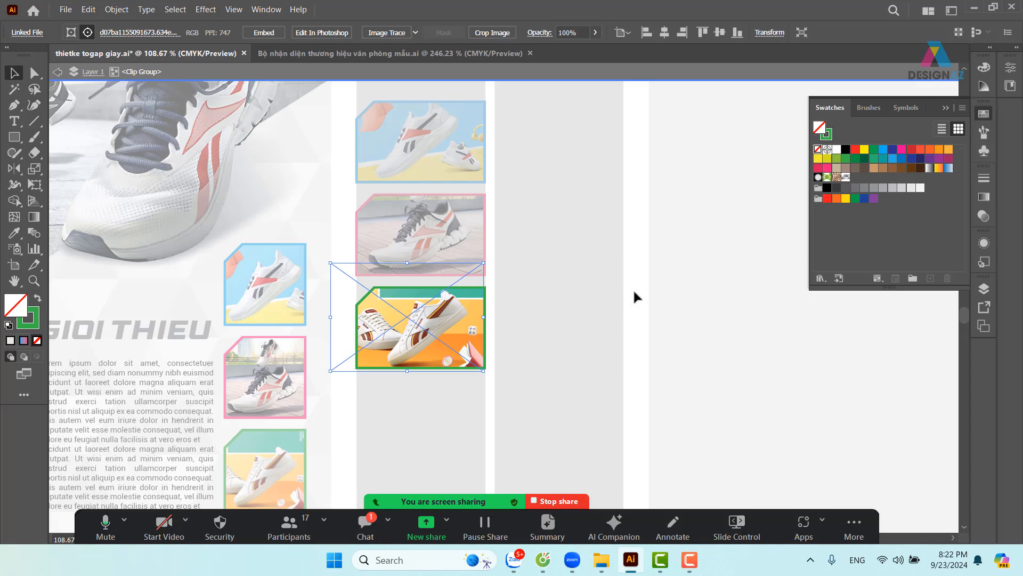
double_click(634, 291)
Show all hidden objects again and select the group of two column bars on the navy panel
drag(616, 281, 581, 270)
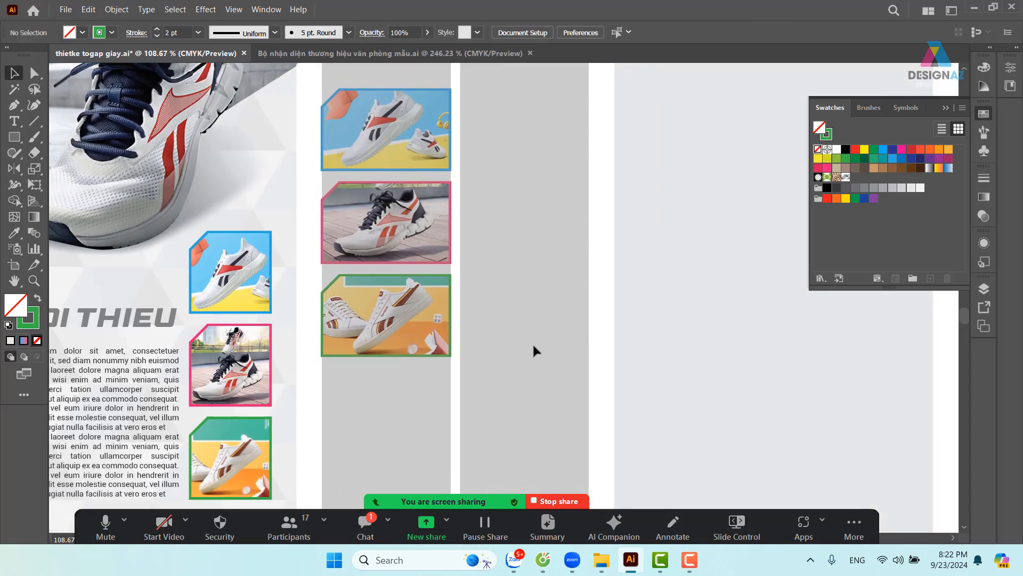
click(515, 369)
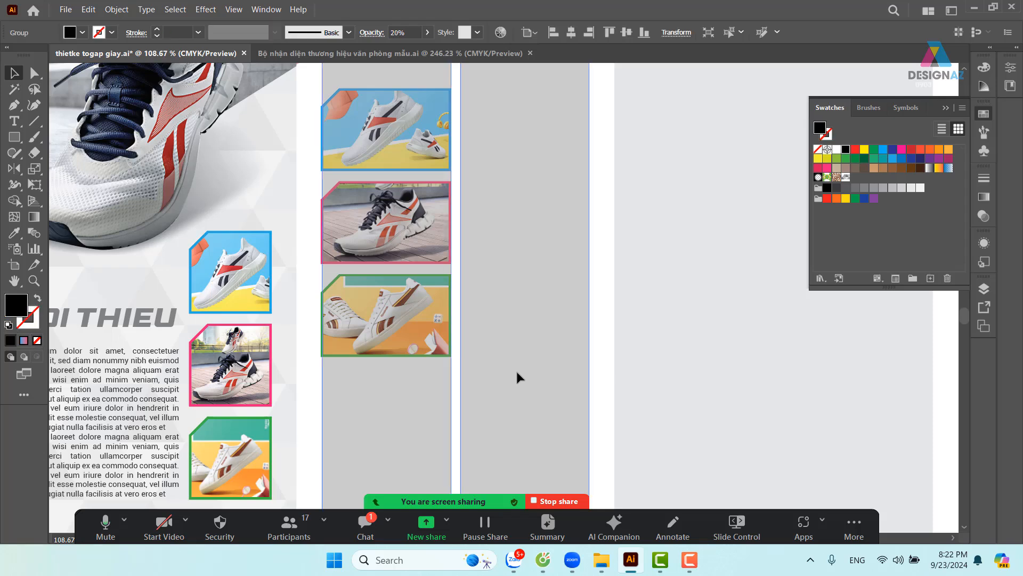
key(ctrl+alt+3)
drag(516, 362, 523, 201)
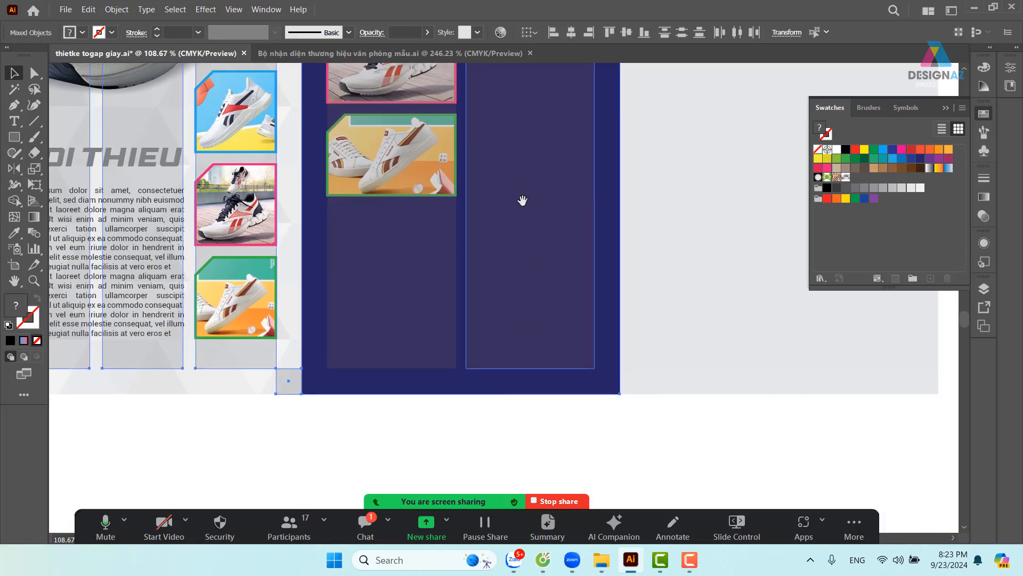
click(464, 408)
click(421, 286)
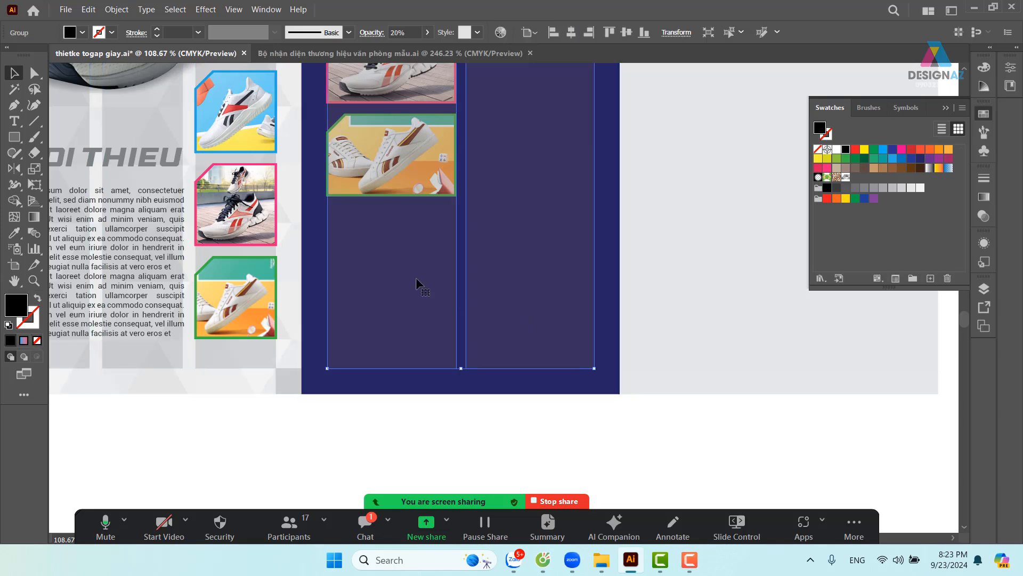
shift+click(488, 389)
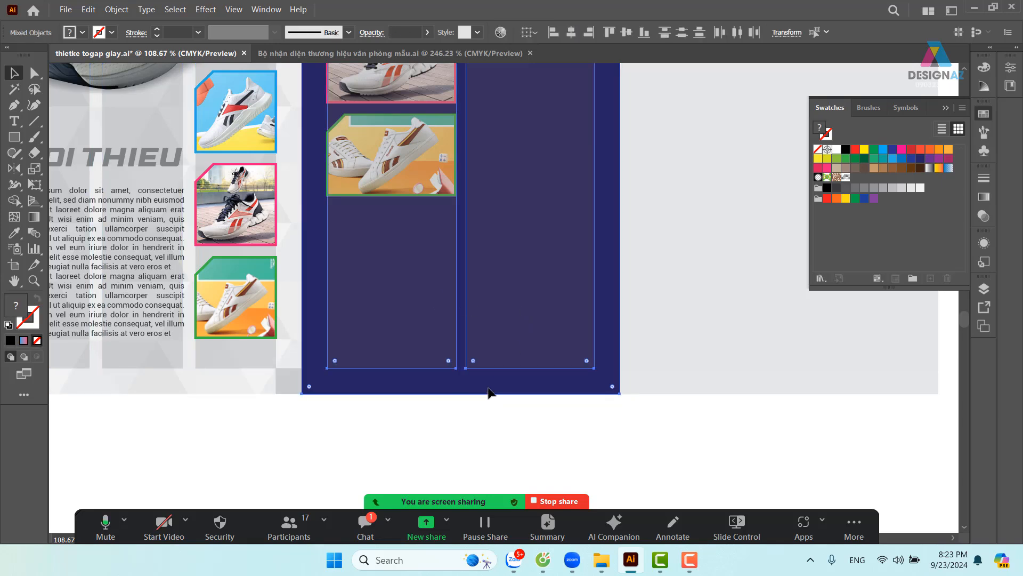
scroll(480, 286, up, 5)
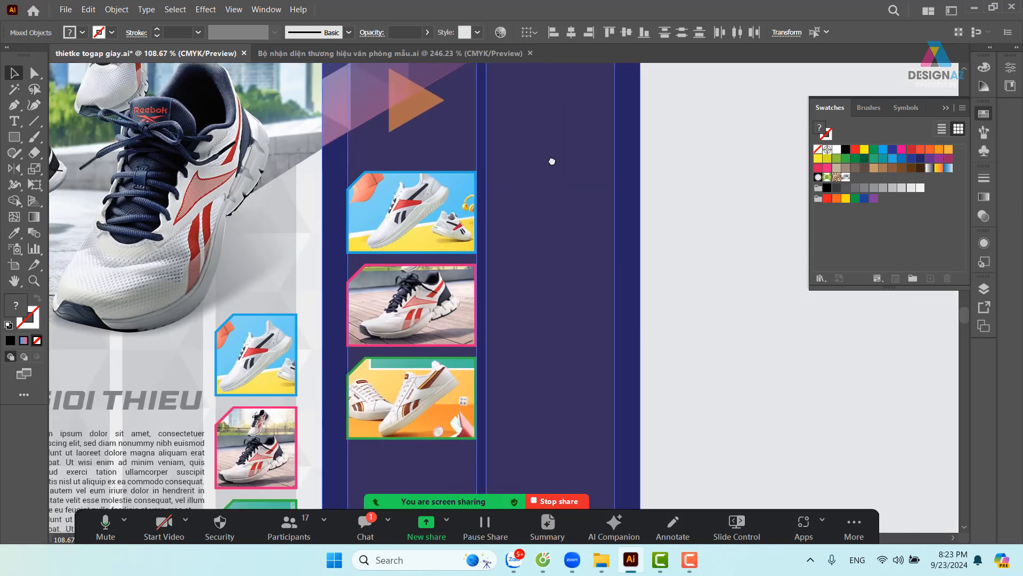
drag(552, 161, 565, 148)
drag(443, 290, 442, 216)
click(242, 308)
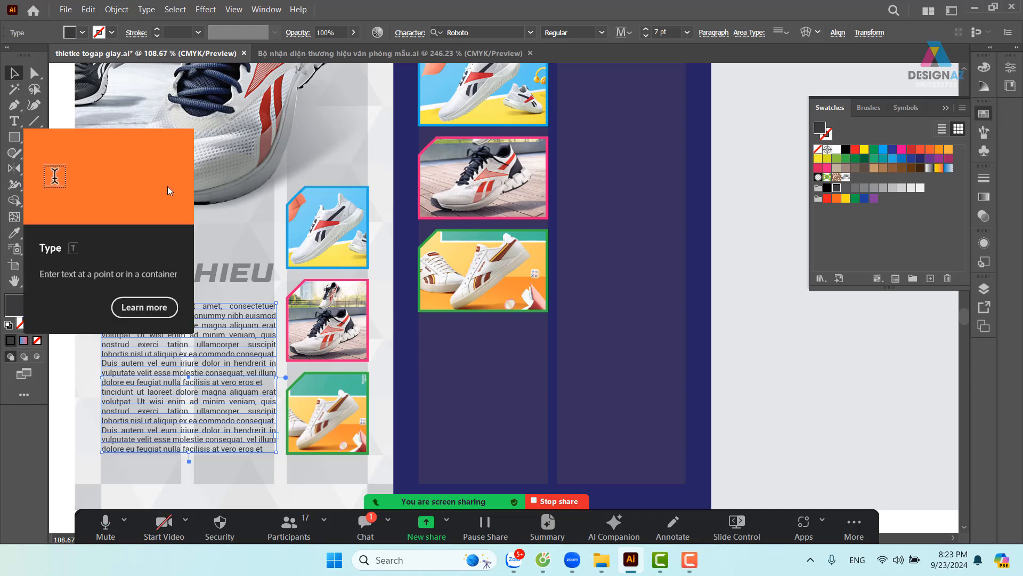
Copy the GIOI THIEU heading into the empty column of the navy panel, level with the top of the blue-framed photo
drag(224, 284, 650, 127)
drag(579, 181, 476, 343)
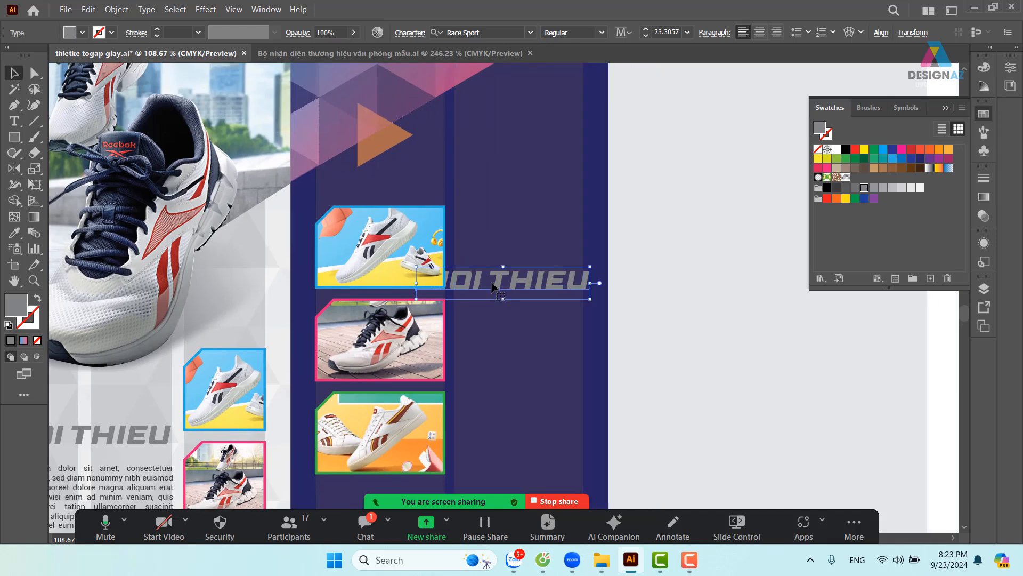
drag(490, 281, 529, 220)
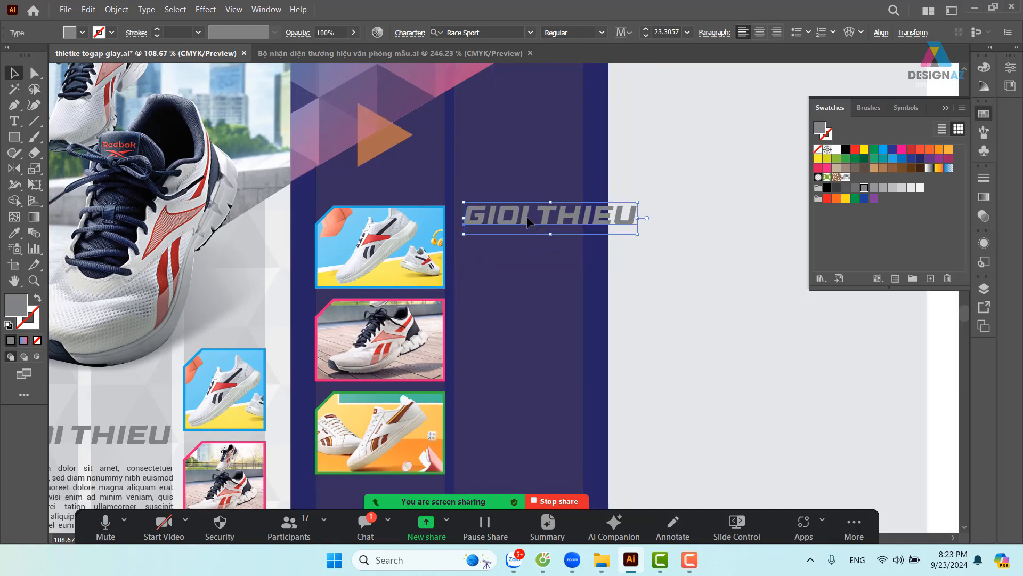
Replace the copied heading's text with "F68" and move it close to the left edge of its column
key(t)
drag(467, 215, 648, 209)
key(BackSpace)
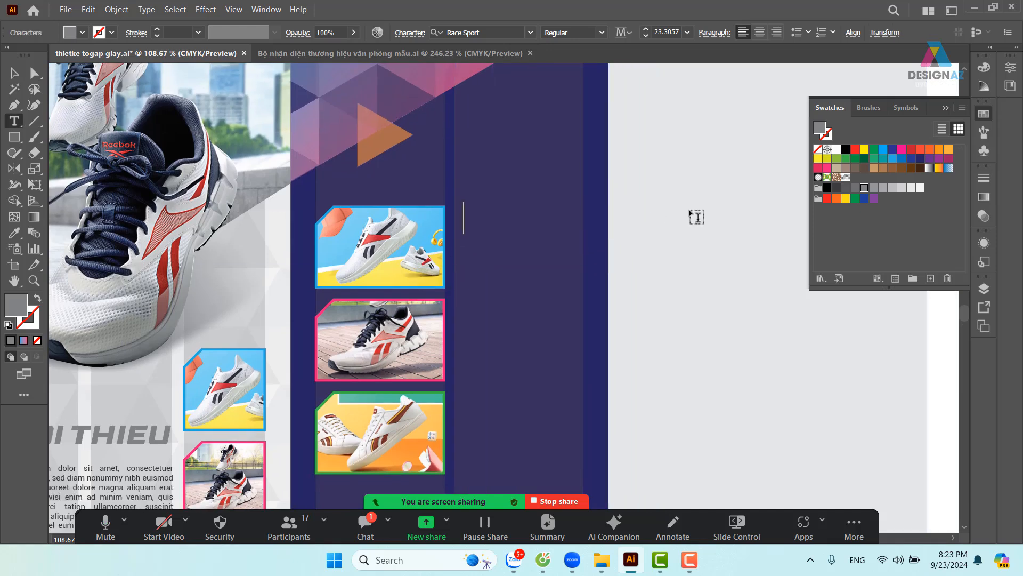
text(F68)
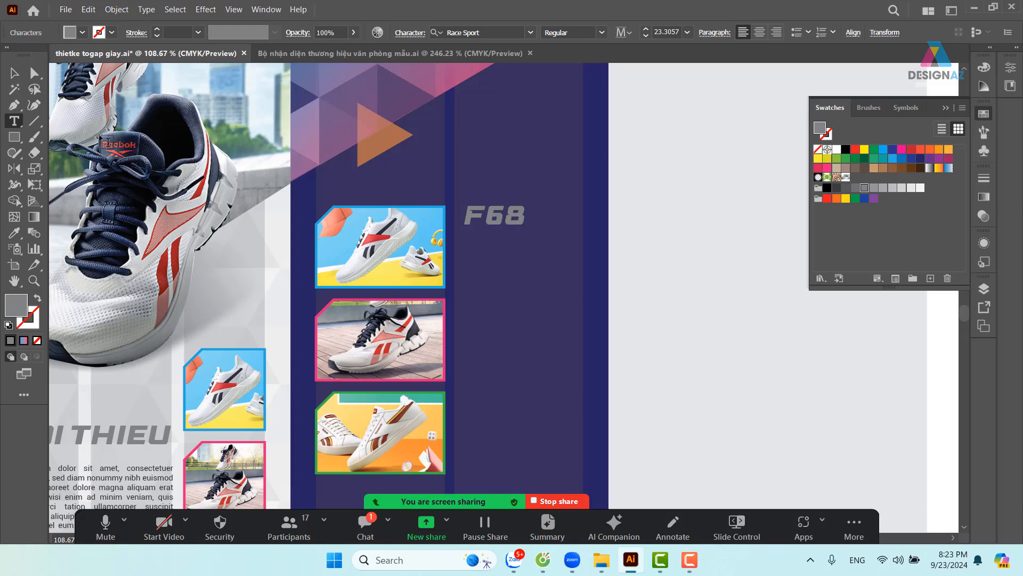
key(Escape)
drag(500, 220, 551, 165)
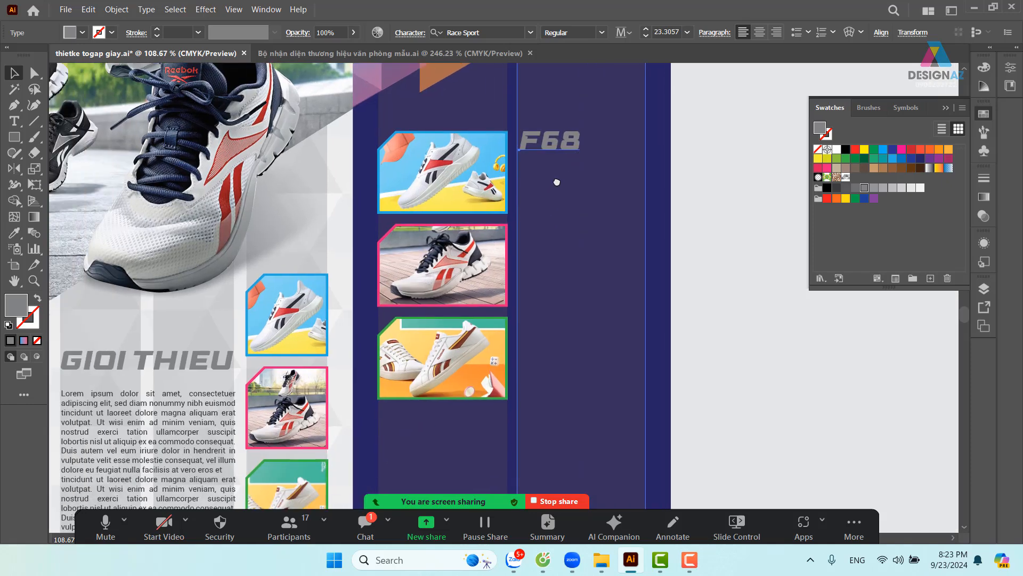
click(174, 406)
drag(172, 403, 596, 211)
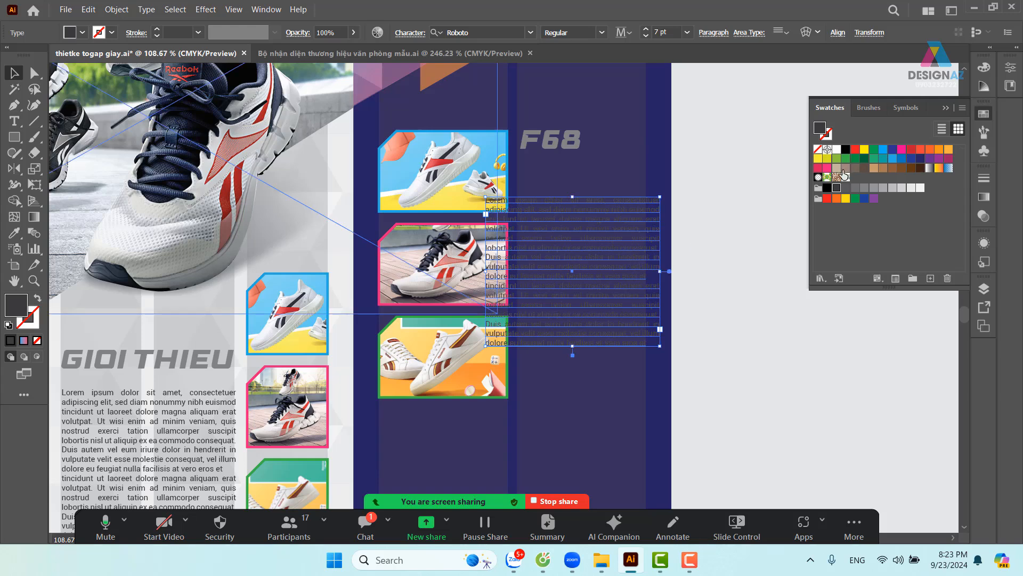
click(892, 159)
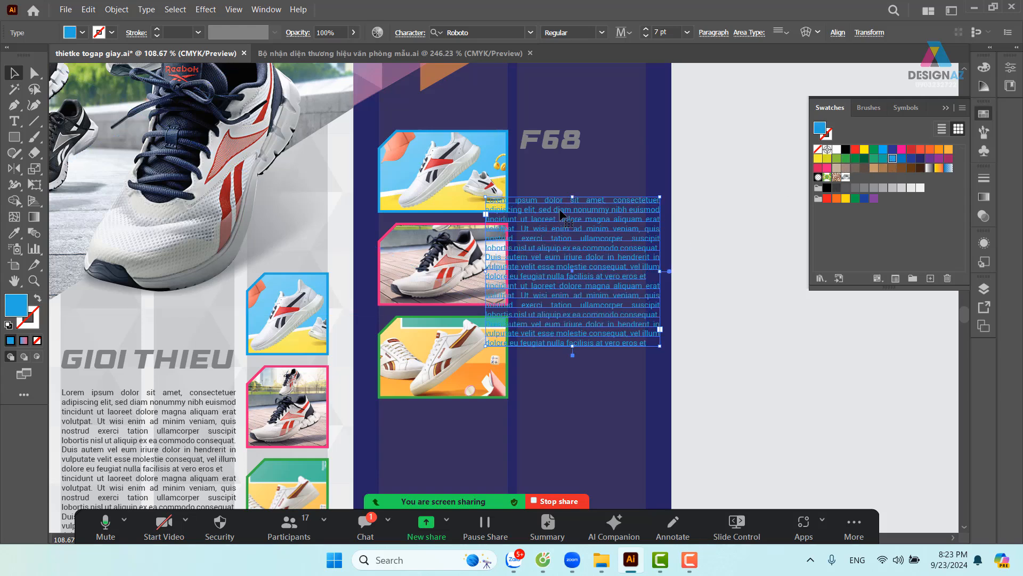
drag(560, 211, 504, 187)
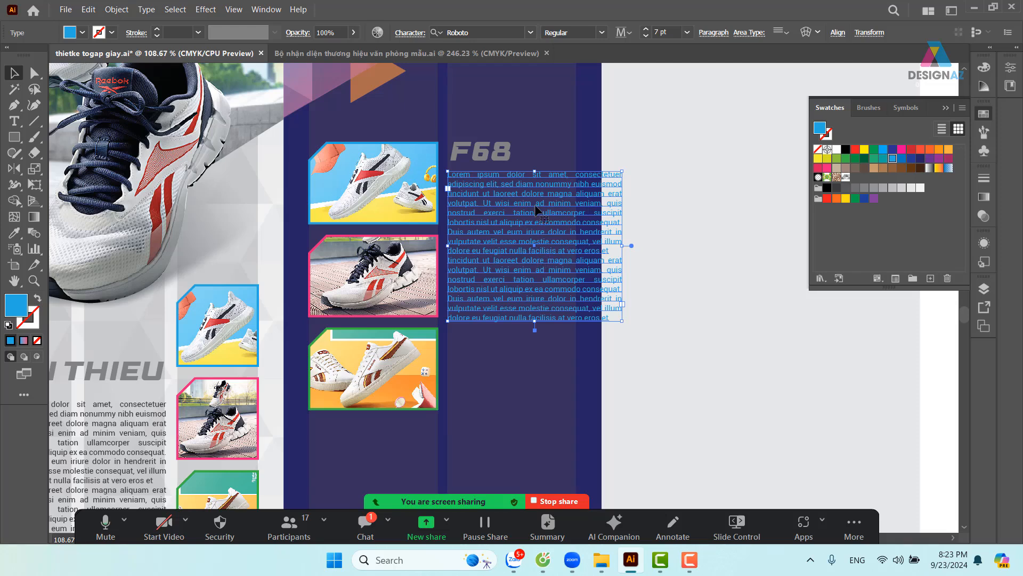
key(Delete)
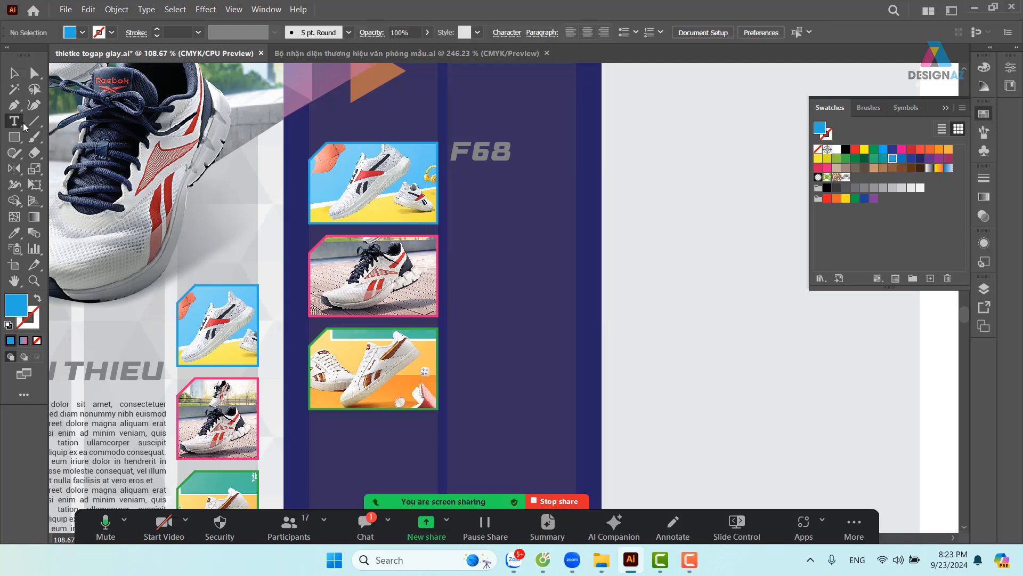
Add a single-line "Lorem ipsum" placeholder text, place it beneath the F68 heading, and fill it with a mid grey
click(588, 204)
key(Escape)
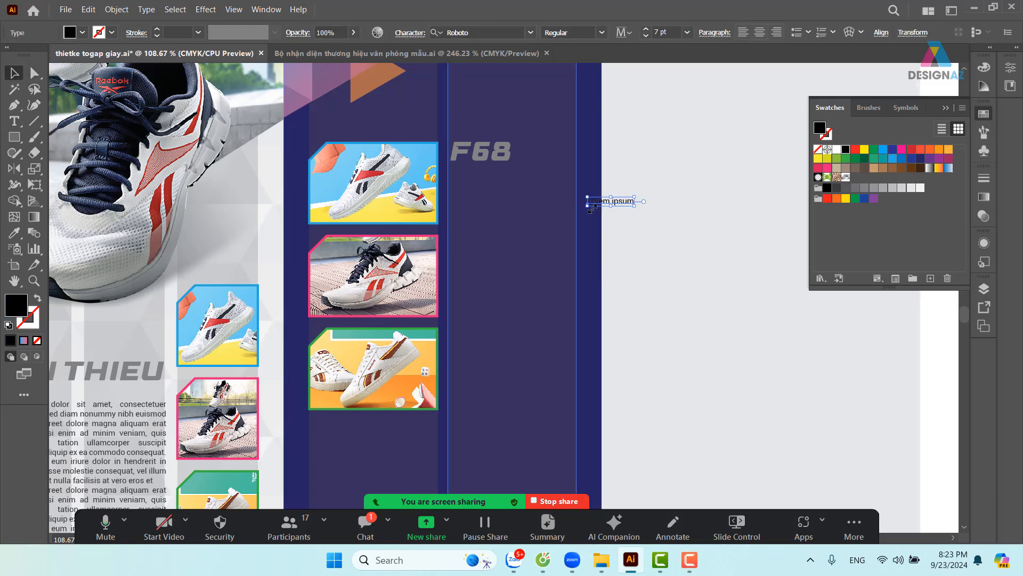
drag(613, 202, 475, 176)
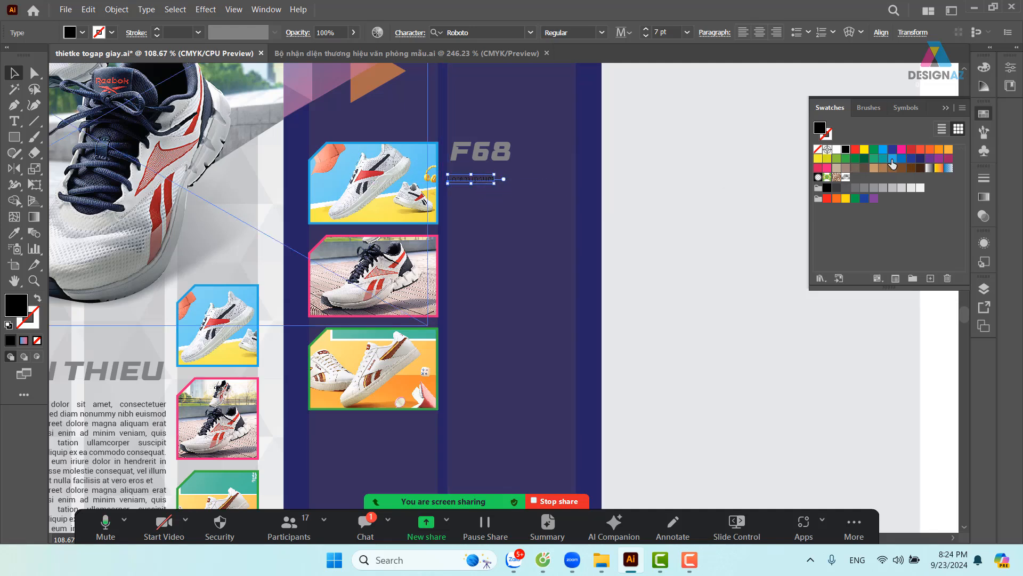
click(874, 188)
key(ctrl+=)
key(ctrl+=)
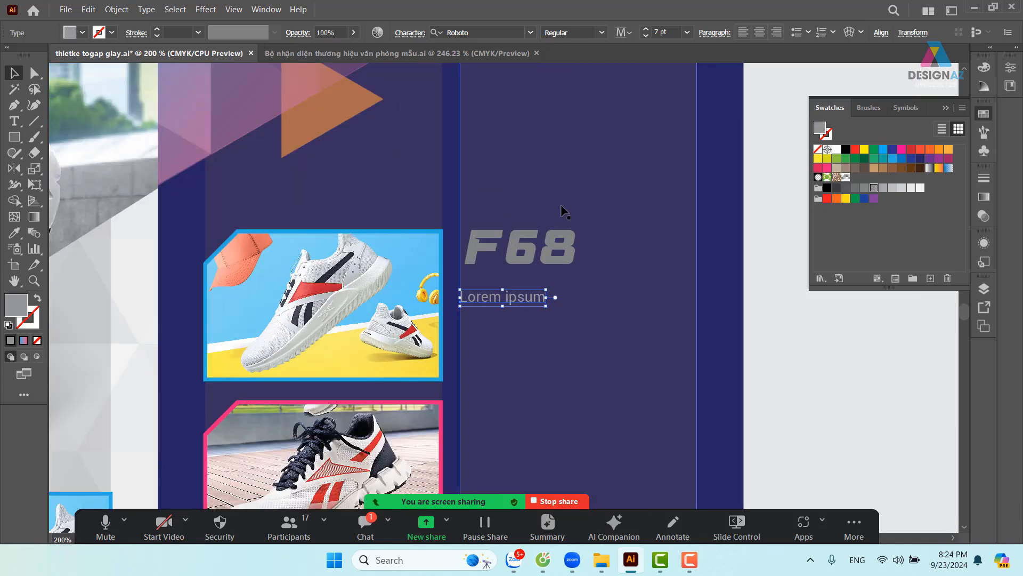
drag(627, 296, 618, 275)
Hide the two column bars on the navy panel and move the Lorem ipsum line closer beneath F68
click(643, 296)
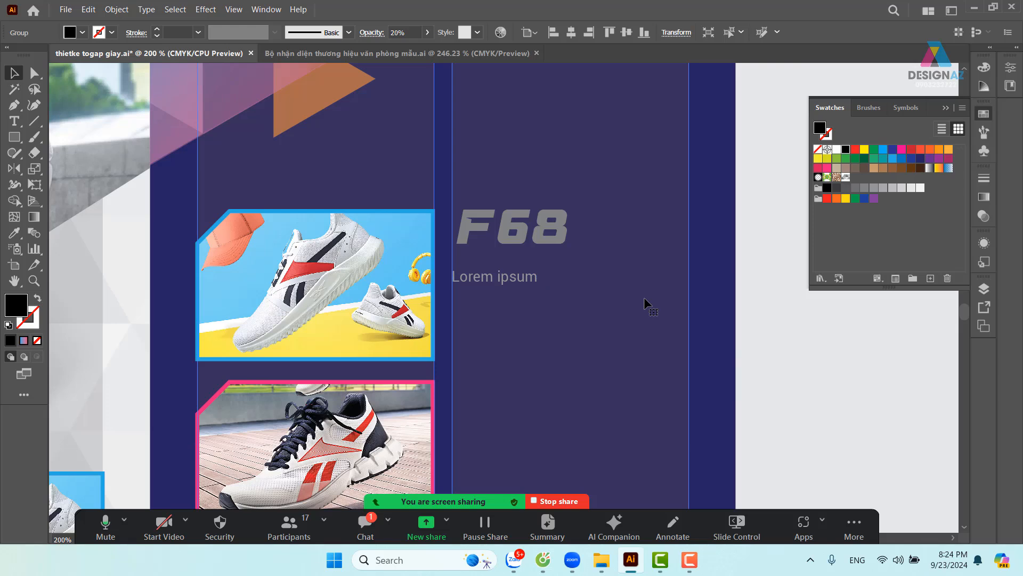
key(ctrl+3)
drag(529, 277, 513, 271)
Replace the placeholder line beneath F68 with the price text "Giá:400k"
double_click(510, 269)
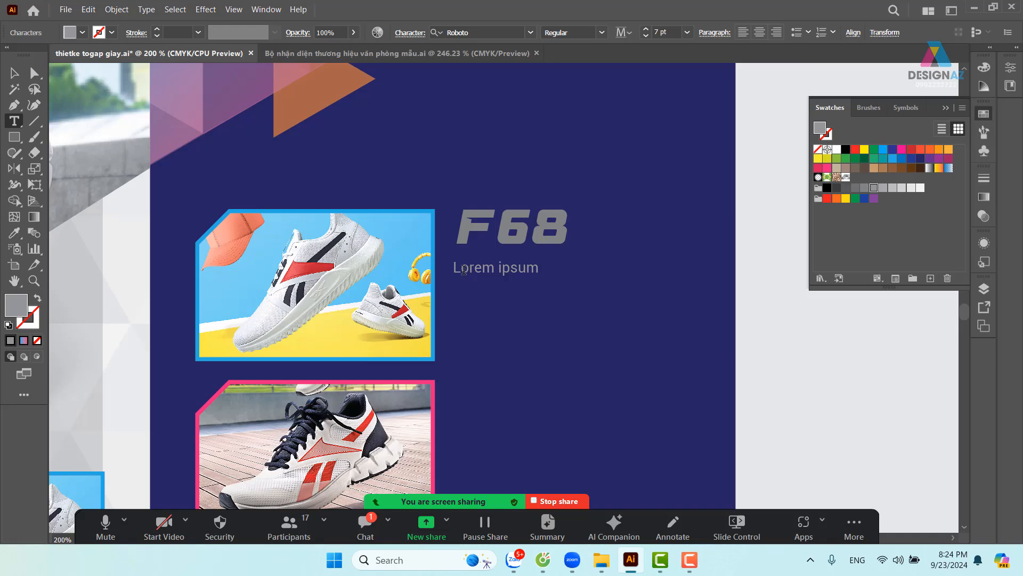
click(12, 75)
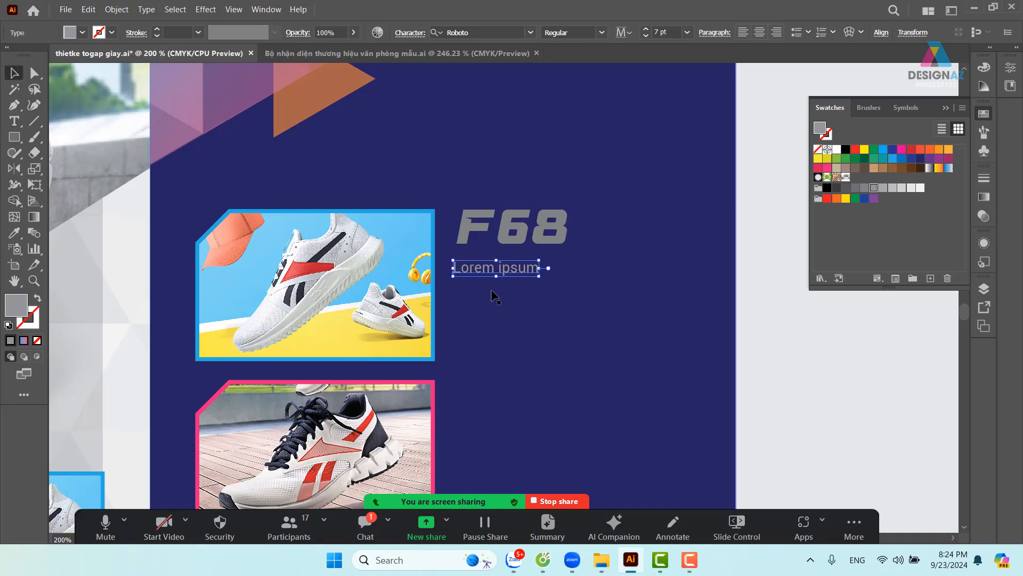
double_click(517, 268)
key(ctrl+a)
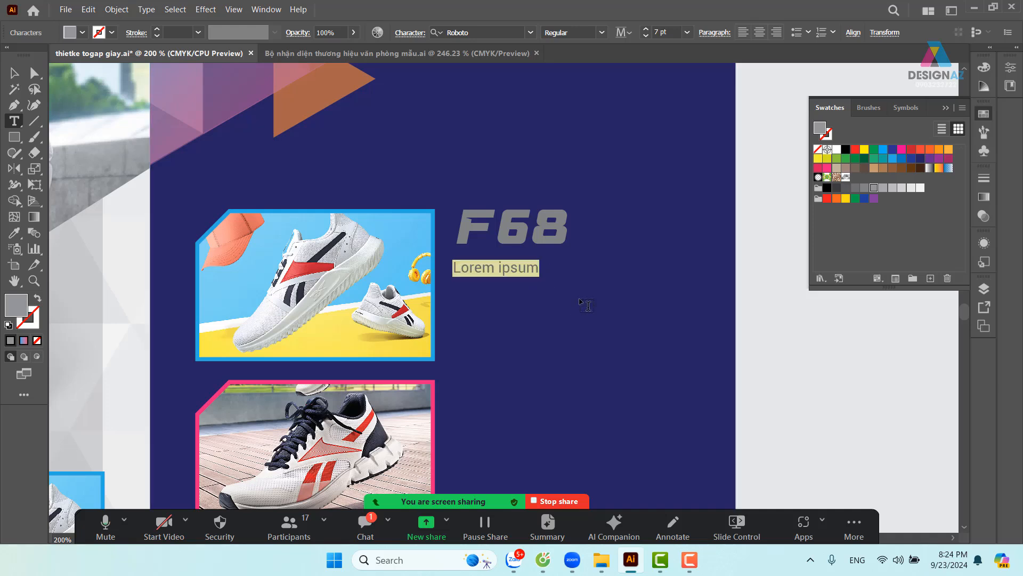
key(BackSpace)
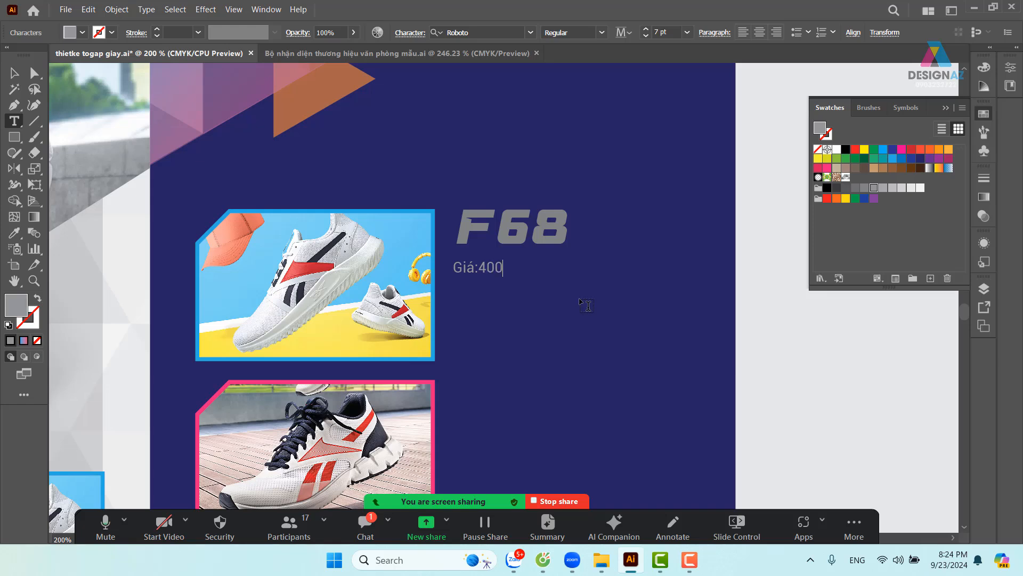
key(Escape)
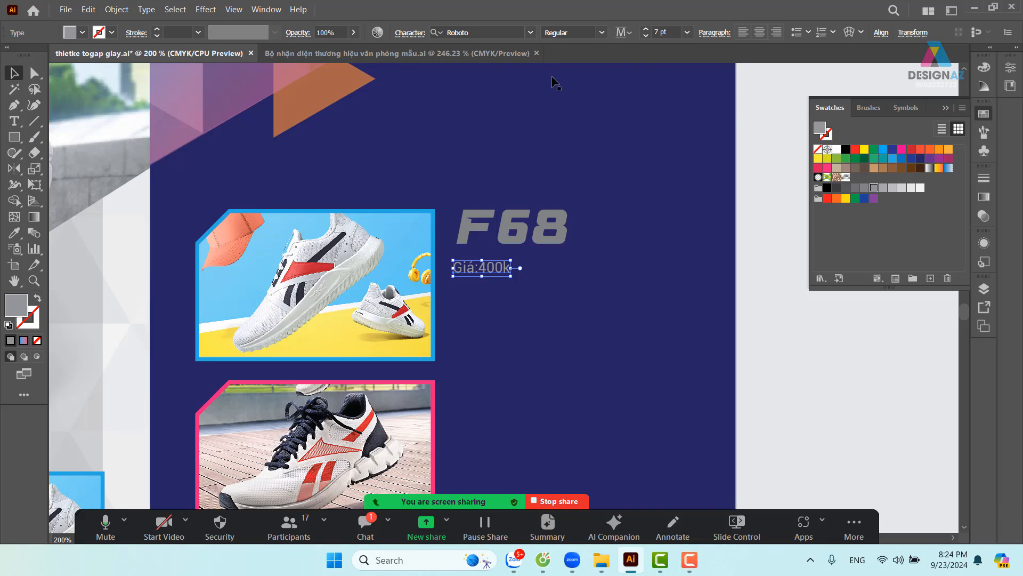
Set the price text to the Bold style and fill it with light blue
click(602, 33)
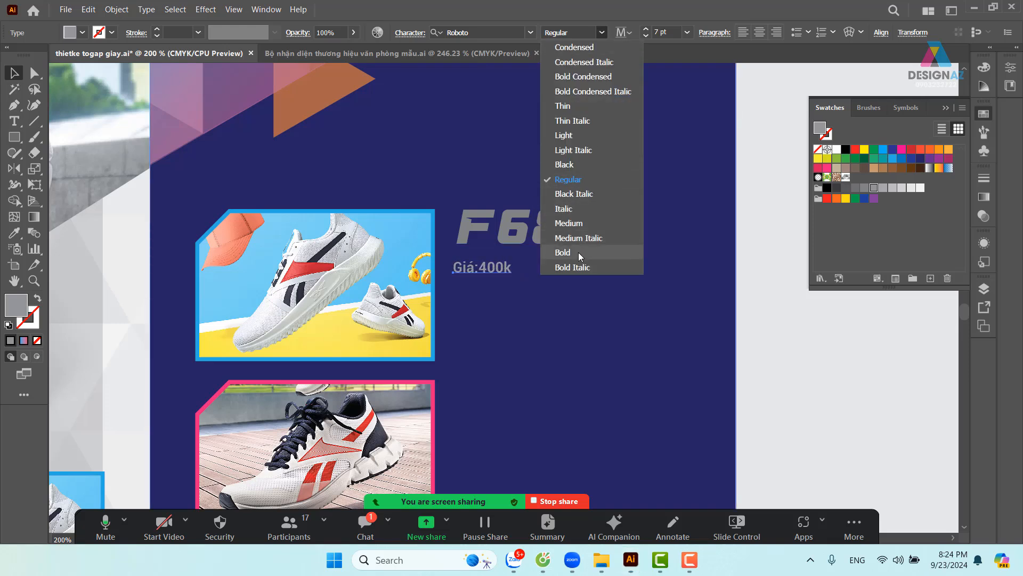
click(578, 252)
click(892, 159)
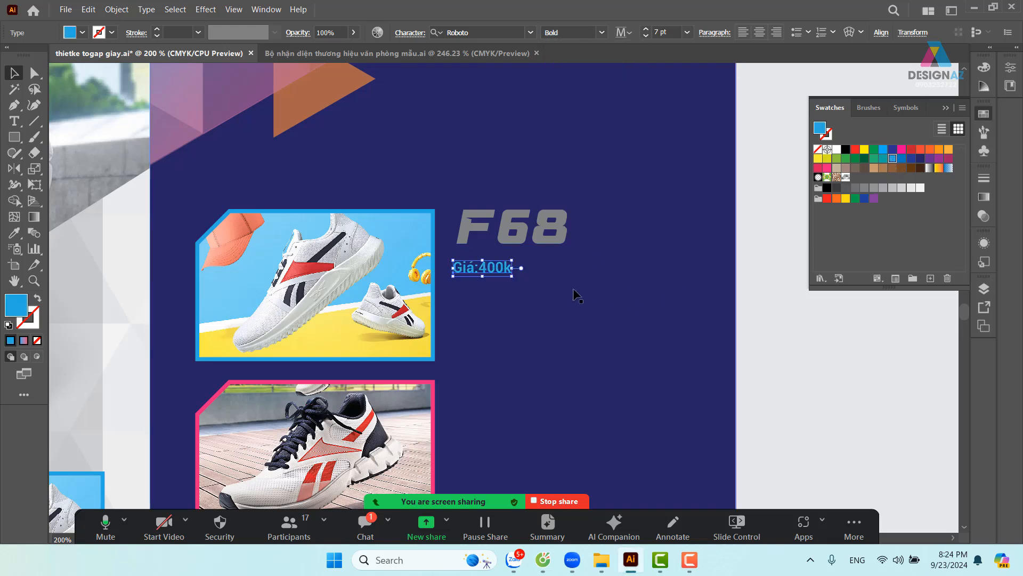
Try to line up the price text with the left edge of the F68 heading
scroll(529, 221, down, 3)
scroll(529, 221, right, 2)
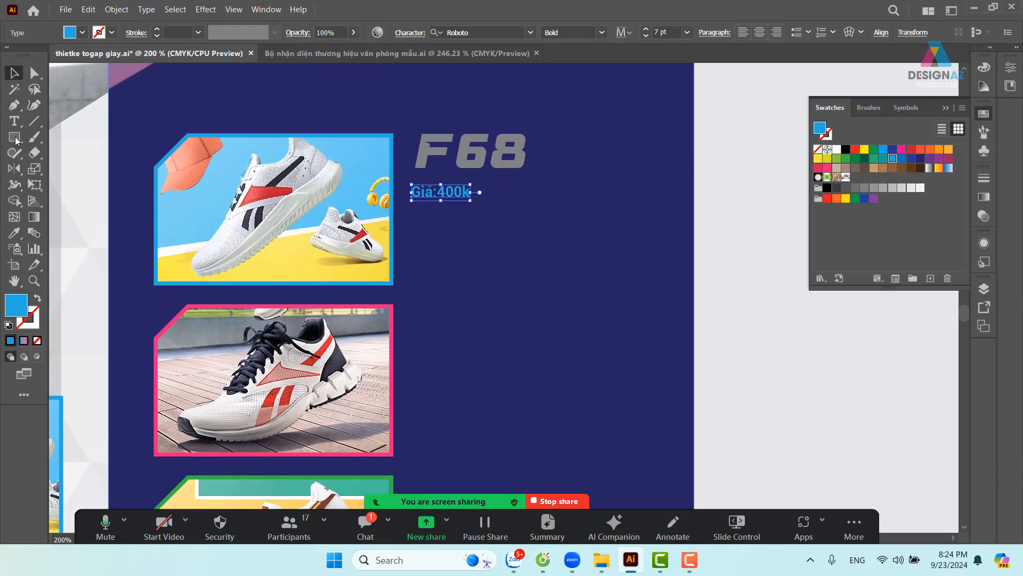
click(470, 149)
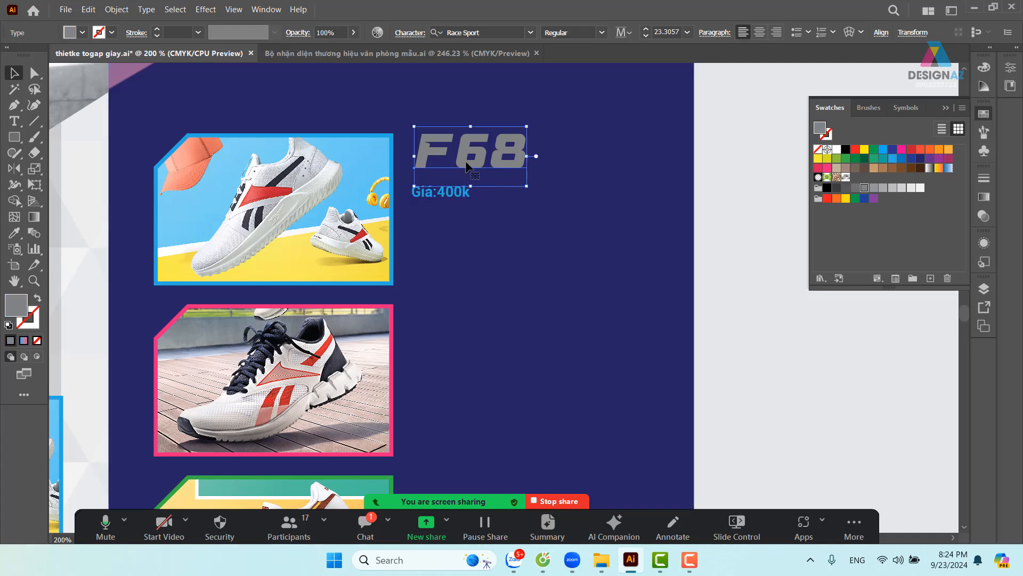
double_click(467, 164)
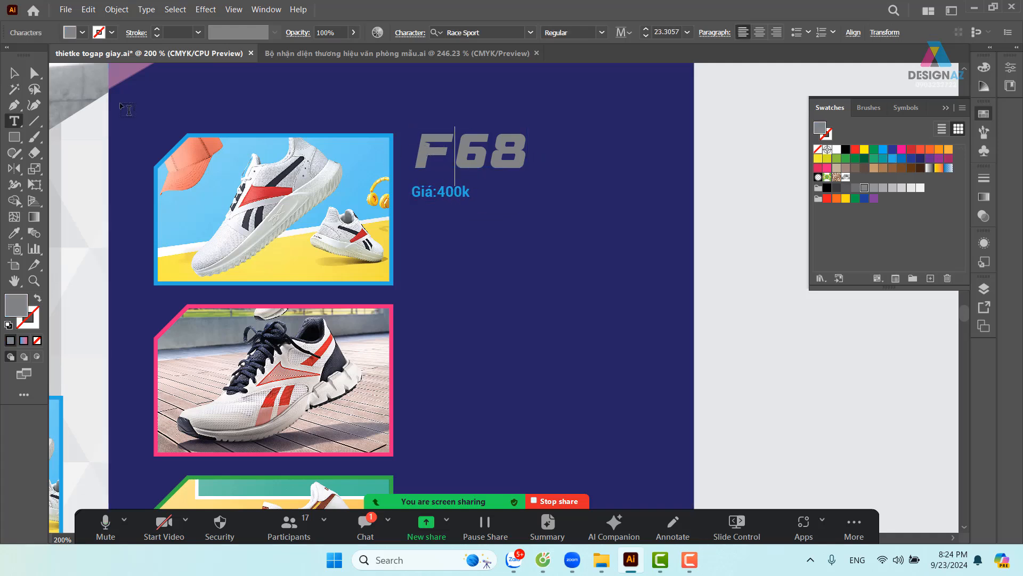
click(14, 73)
click(450, 202)
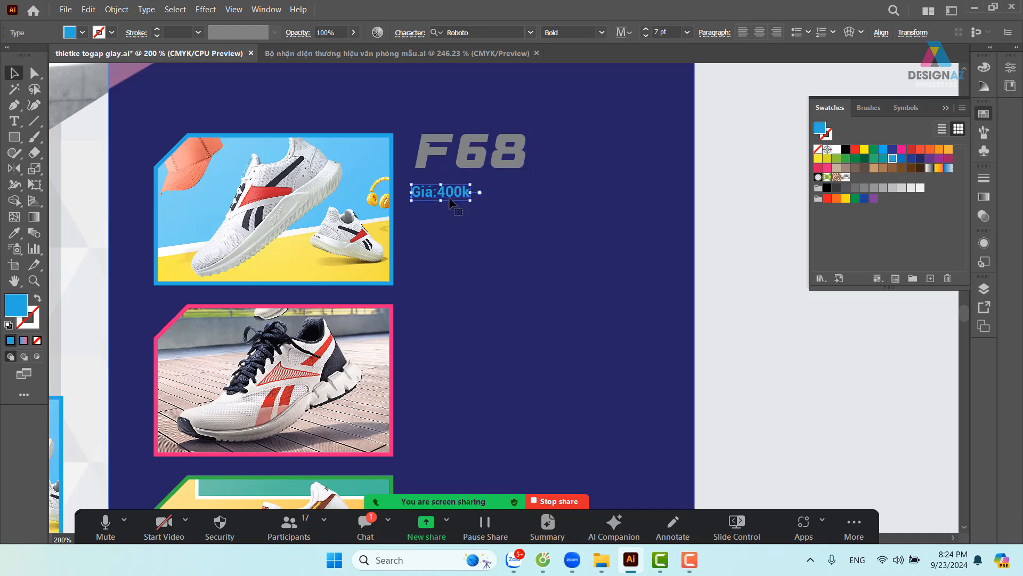
drag(448, 198, 459, 191)
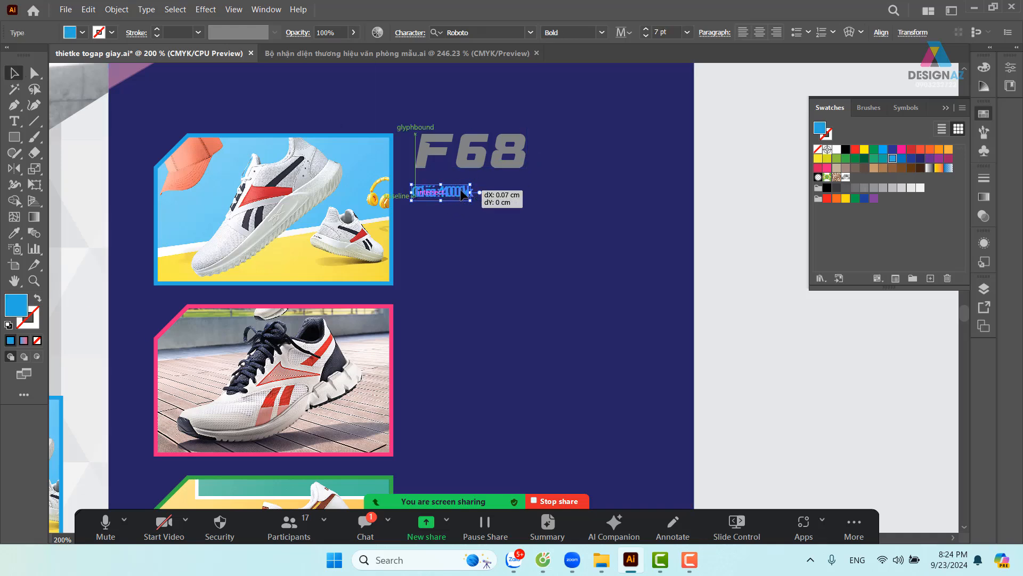
Create a four-line paragraph text frame with placeholder text beneath the price, as wide as the photo, and align it left
key(t)
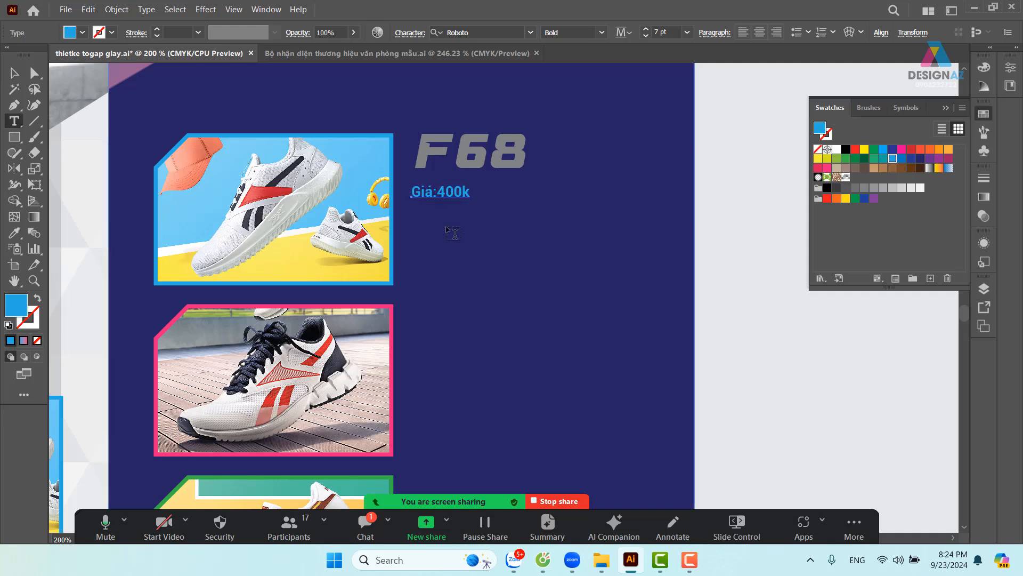
drag(415, 208, 651, 278)
click(14, 73)
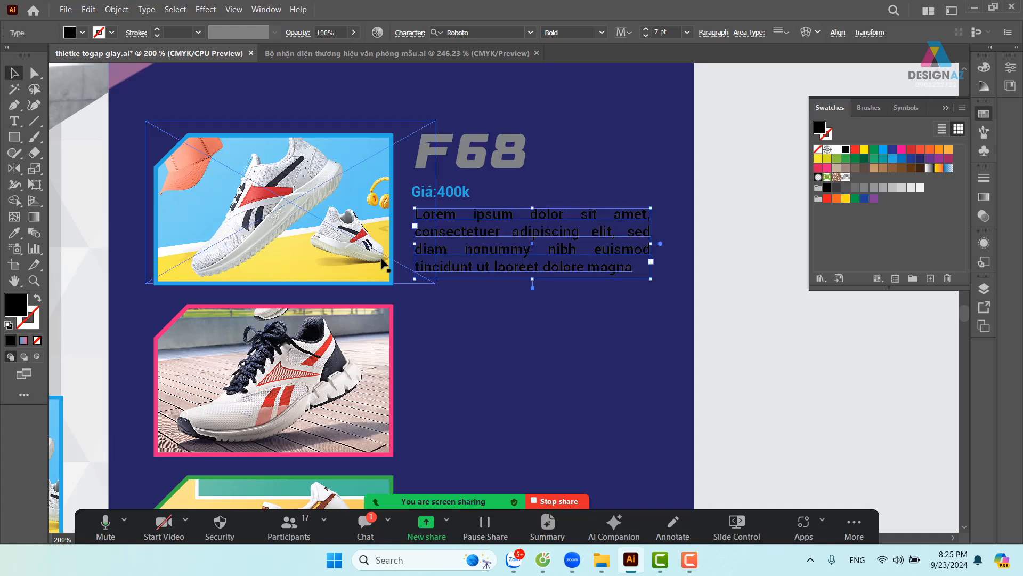
key(ctrl+shift+l)
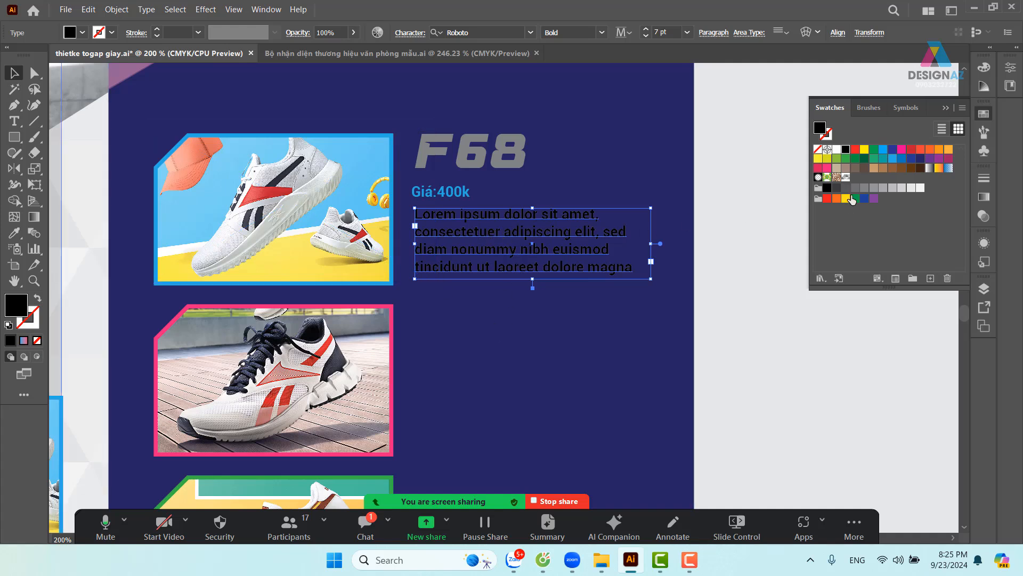
Fill the description paragraph with light blue, set it to Regular, and move it into line with the price text's left edge
click(893, 160)
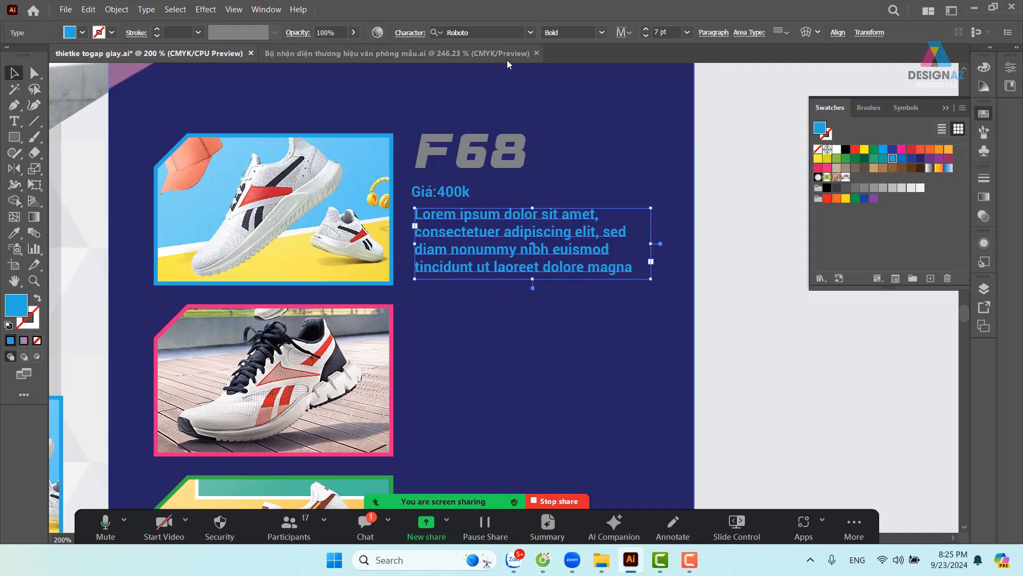
click(602, 33)
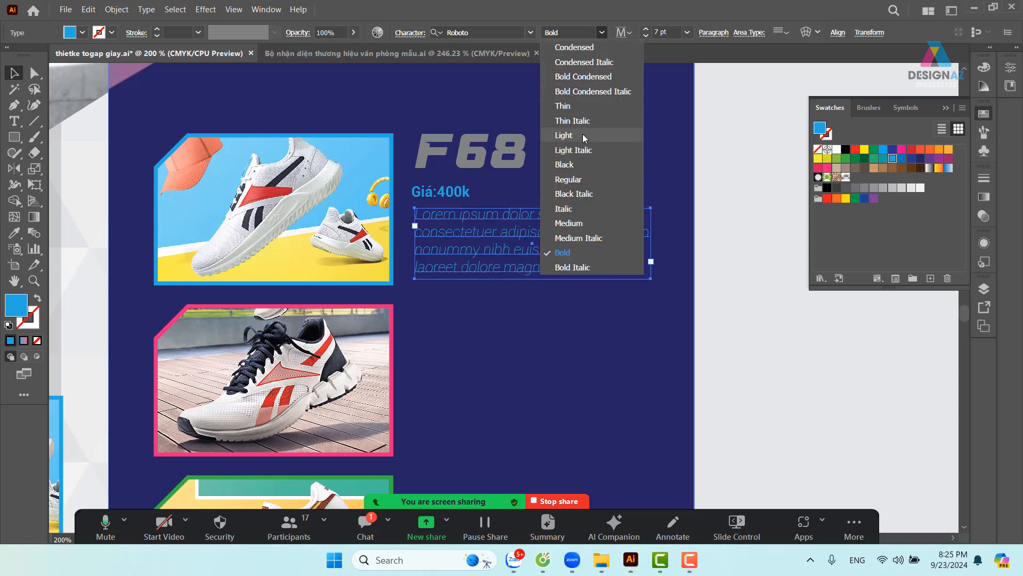
click(584, 178)
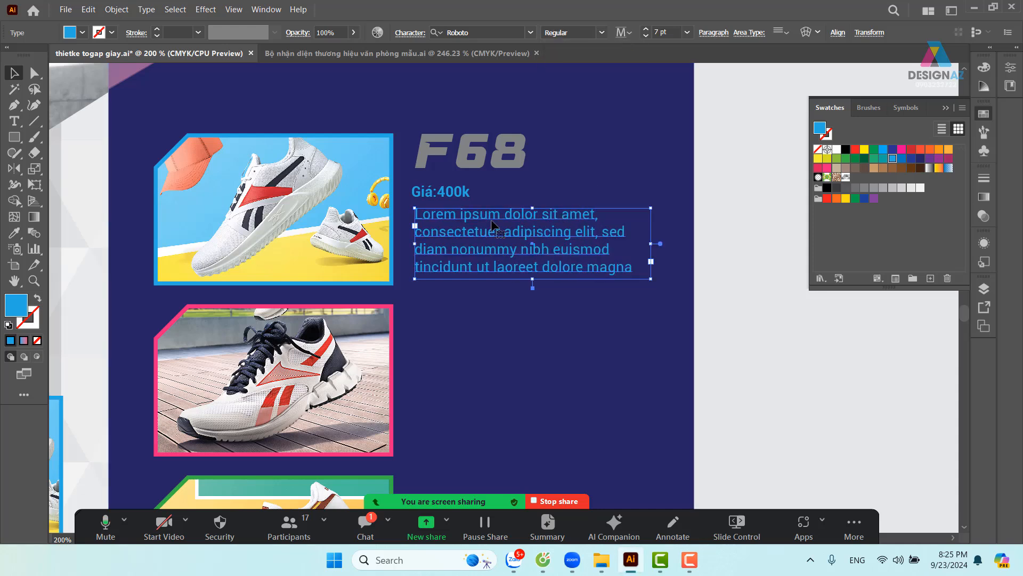
drag(491, 224, 489, 227)
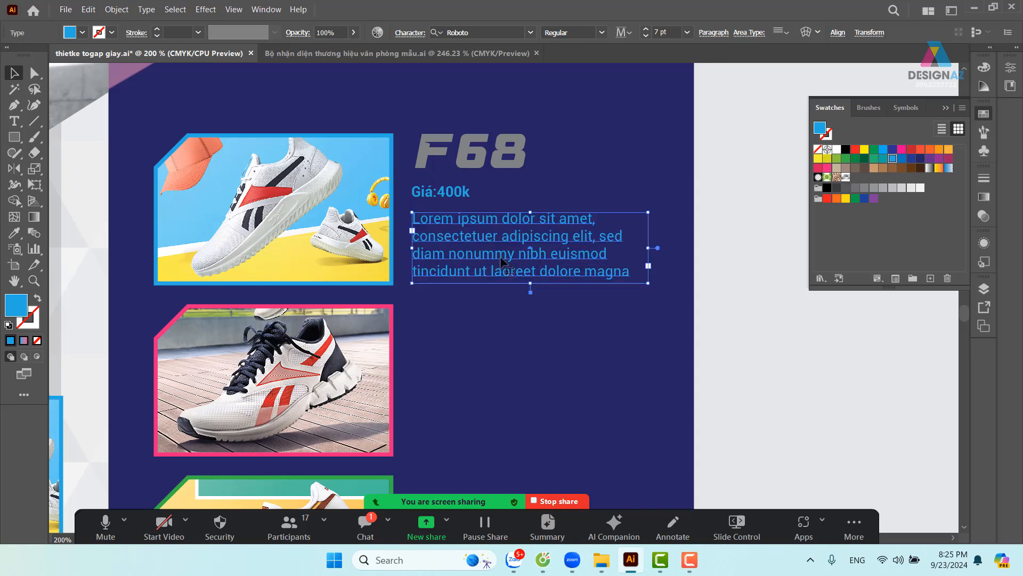
Fill the F68 heading with the same light blue as the price and description text
click(490, 157)
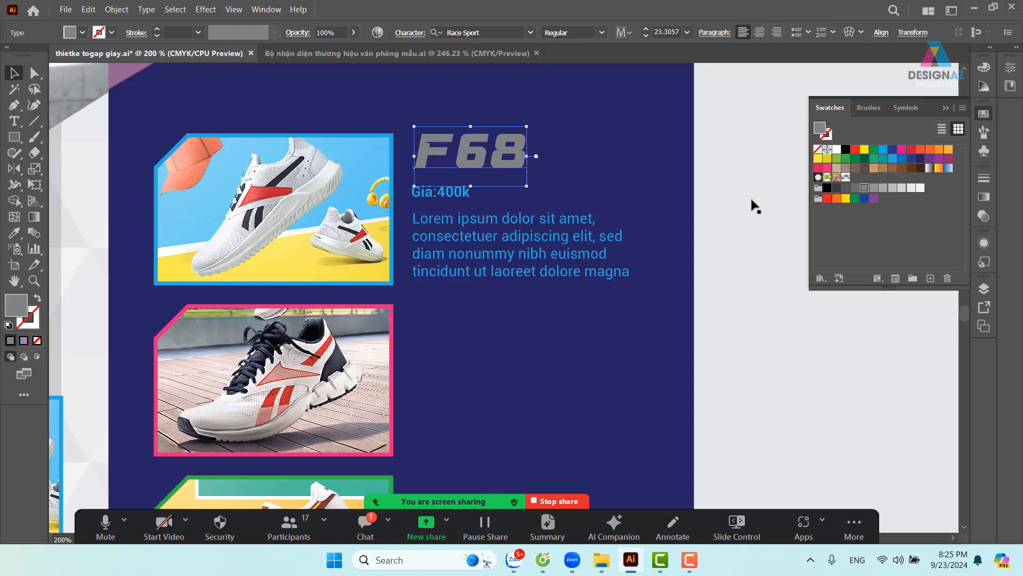
click(930, 150)
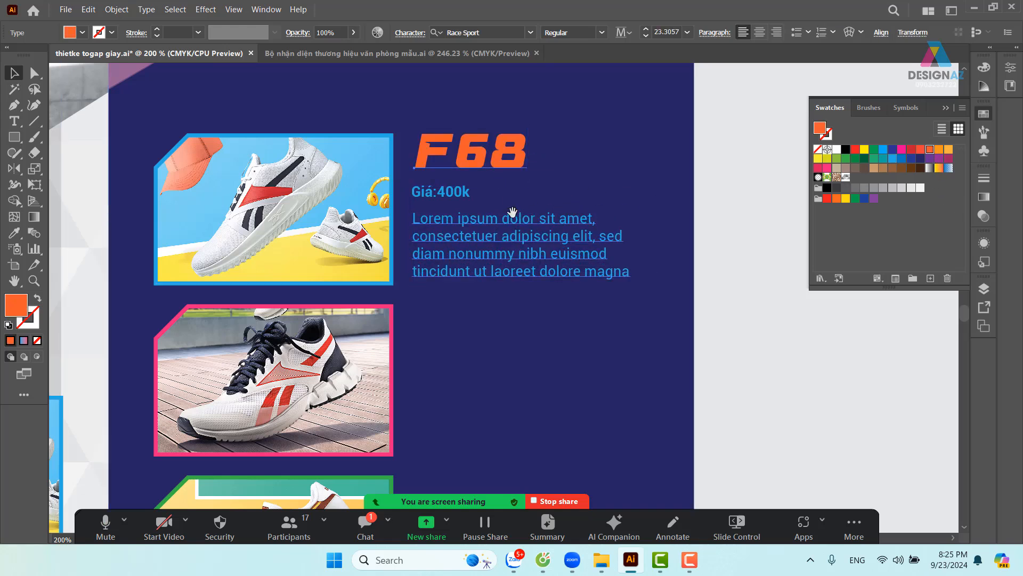
click(892, 159)
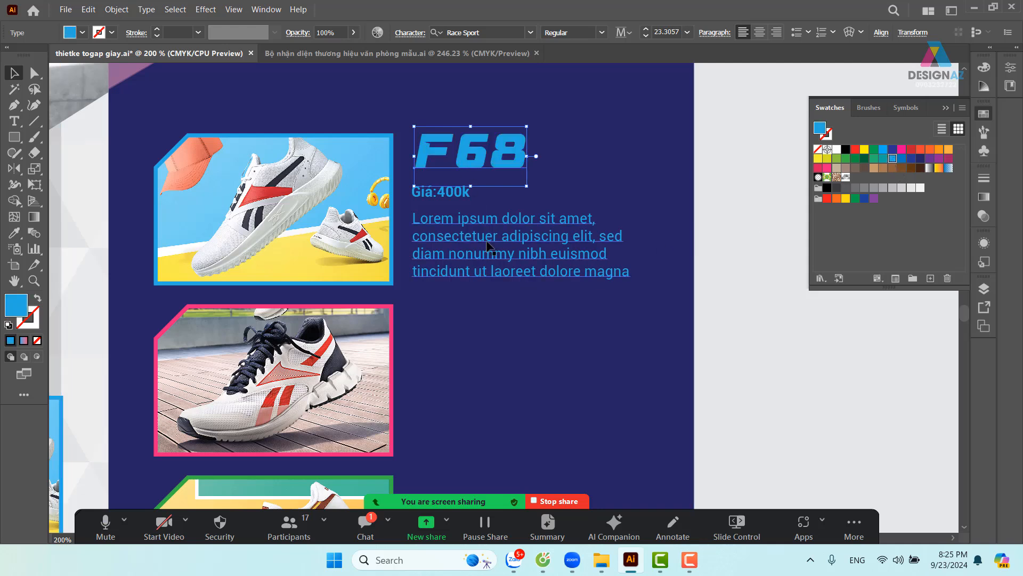
Duplicate the F68 heading, price and description straight down beside the pink-framed shoe photo
shift+click(458, 196)
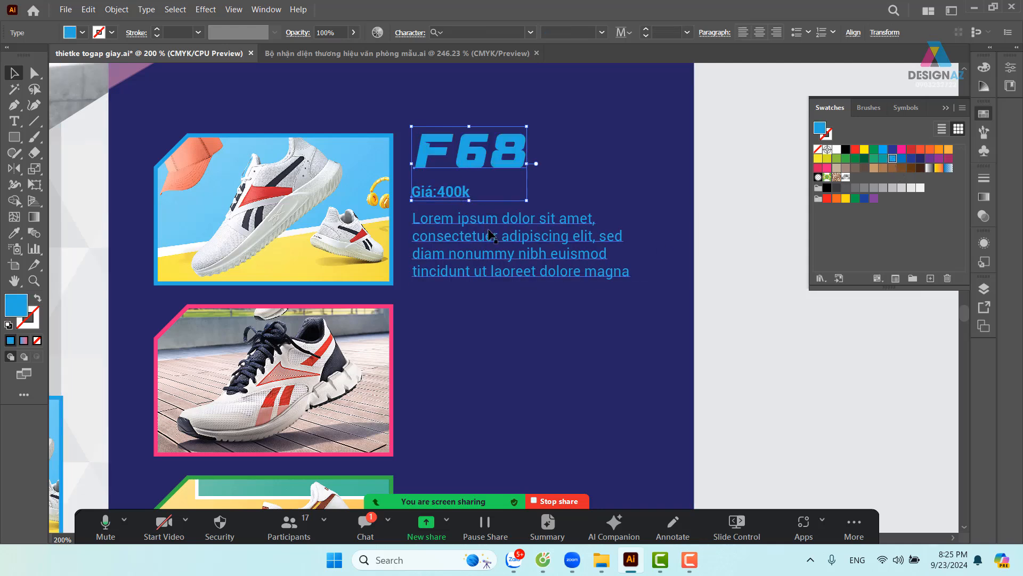
shift+click(489, 235)
scroll(471, 136, down, 2)
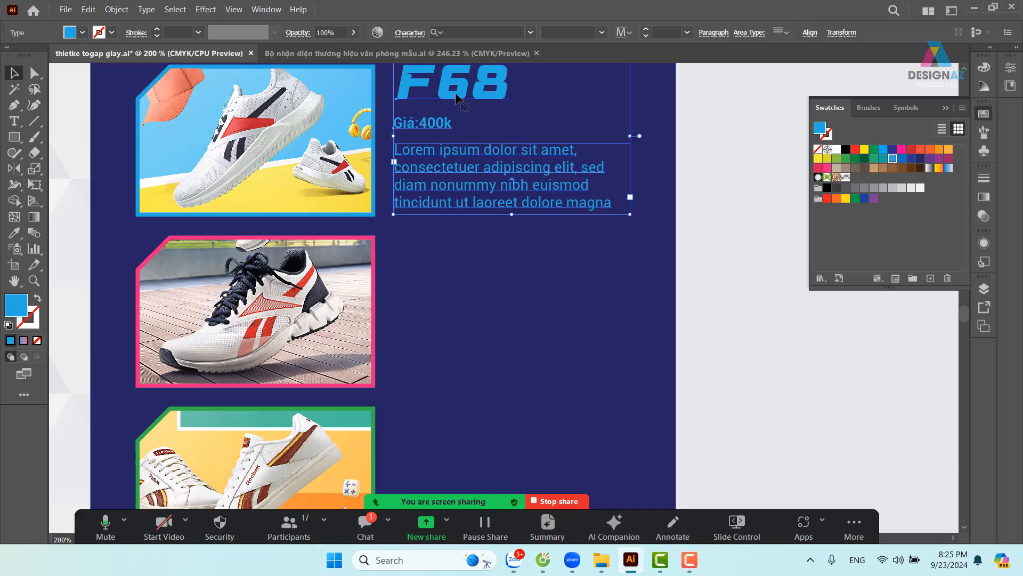
drag(456, 96, 426, 253)
Change the heading beside the pink-framed photo to S50
key(t)
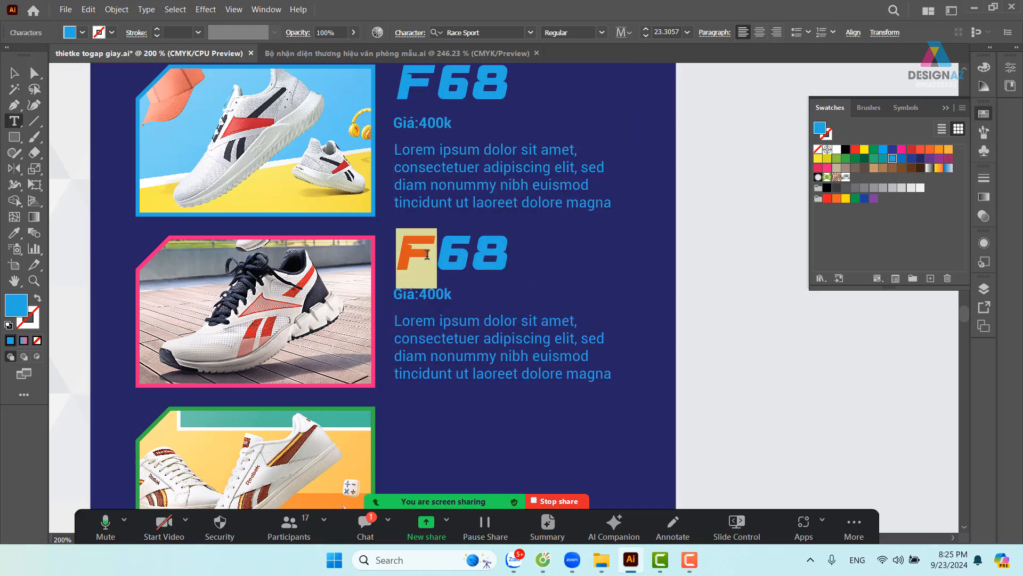
text(S)
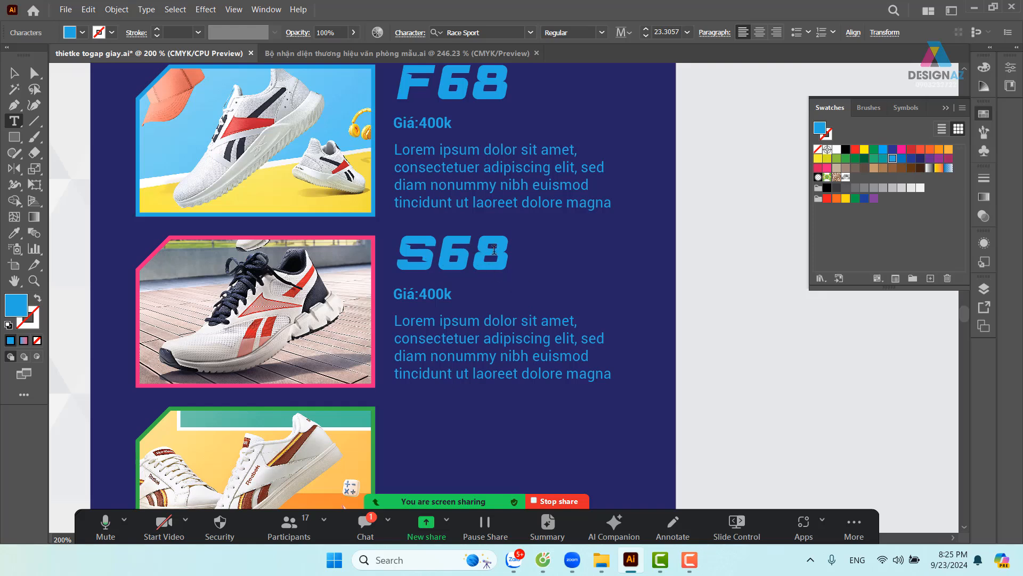
drag(473, 250, 526, 249)
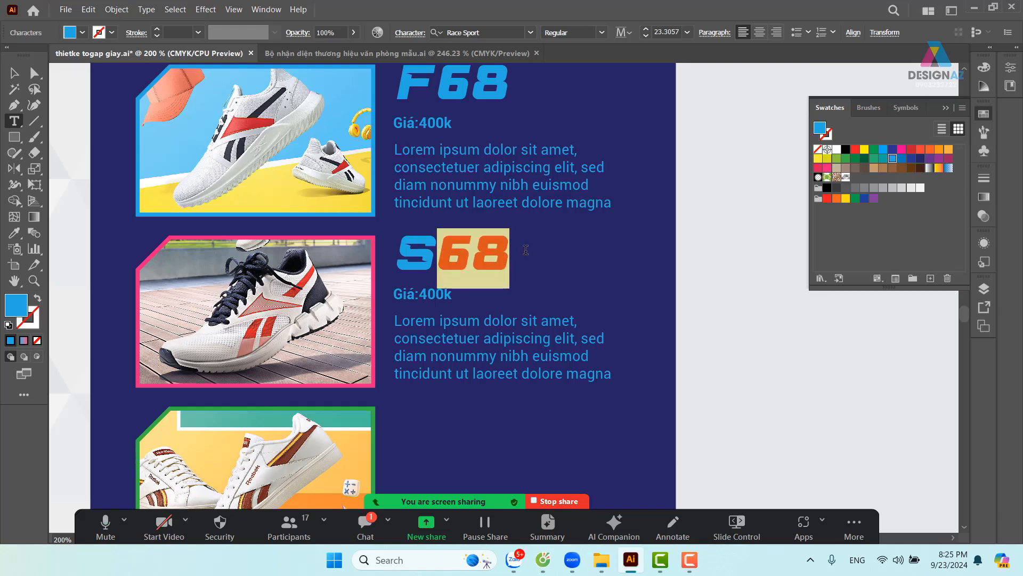
text(50)
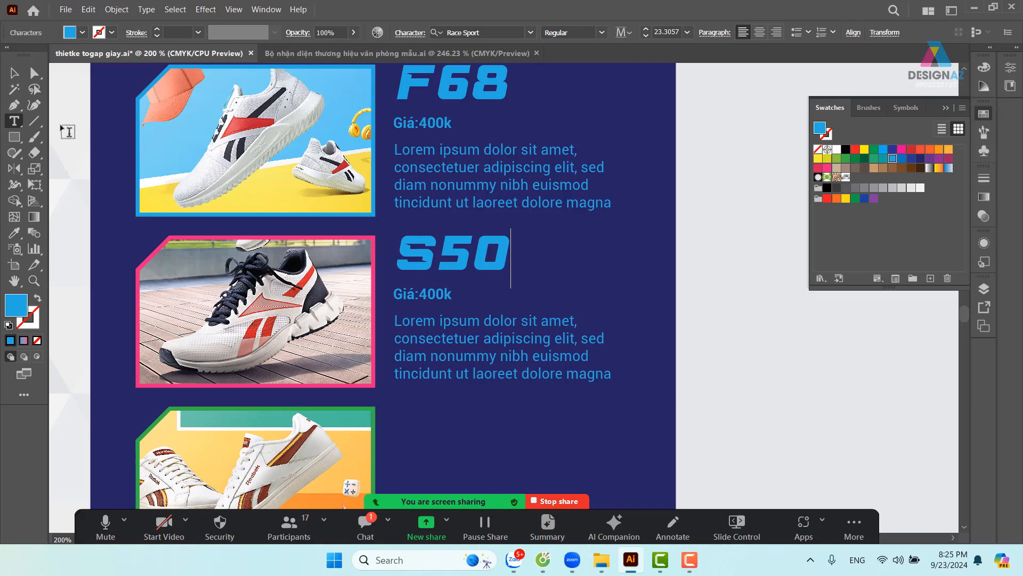
click(15, 73)
Duplicate the S50 heading, price and description straight down beside the green-framed shoe photo
scroll(373, 267, down, 3)
click(458, 128)
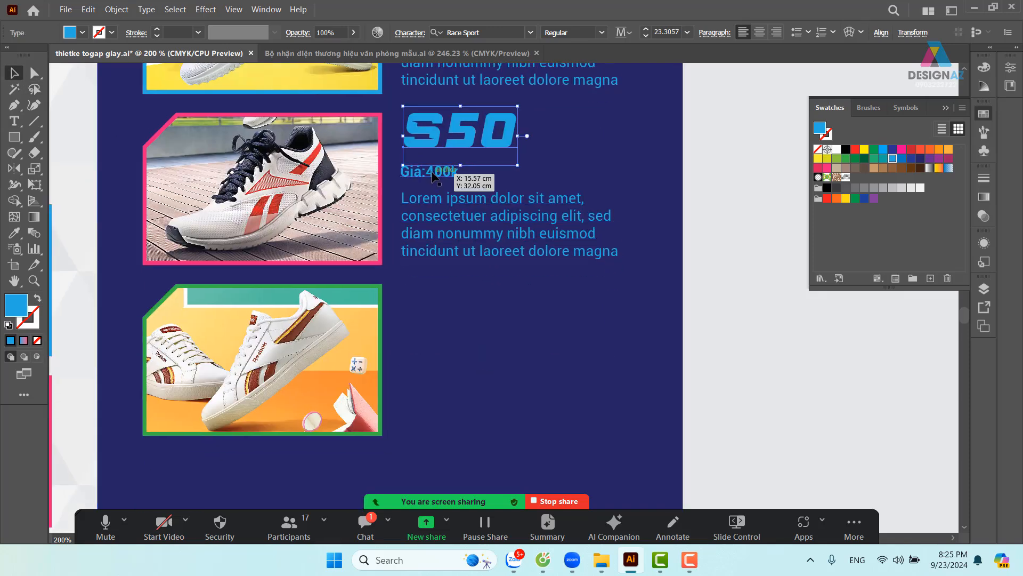
shift+click(450, 207)
drag(462, 154, 462, 325)
Change the heading beside the green-framed photo to B79
scroll(544, 308, down, 1)
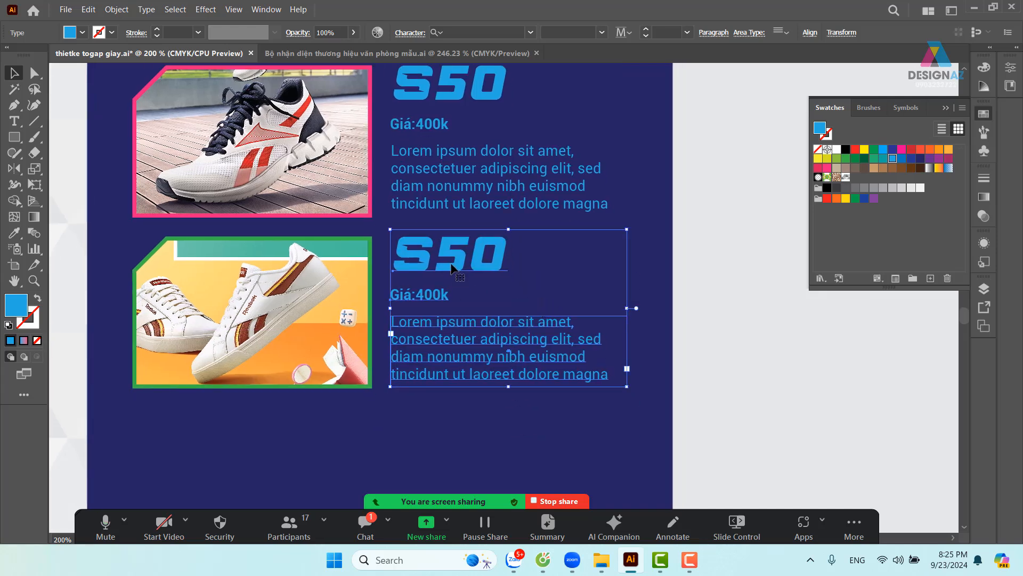
double_click(452, 260)
drag(434, 257, 533, 271)
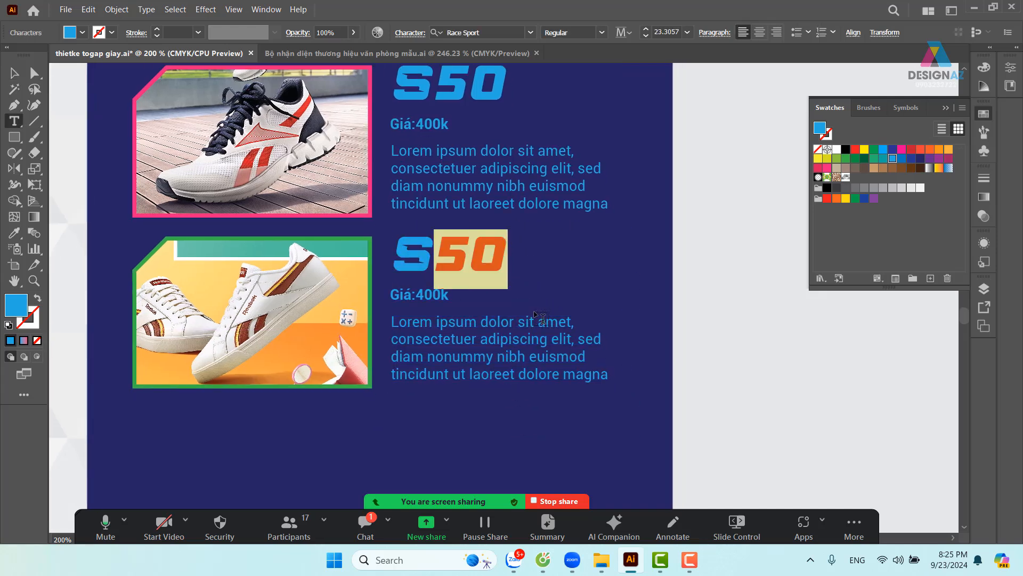
drag(426, 263, 524, 271)
text(B79)
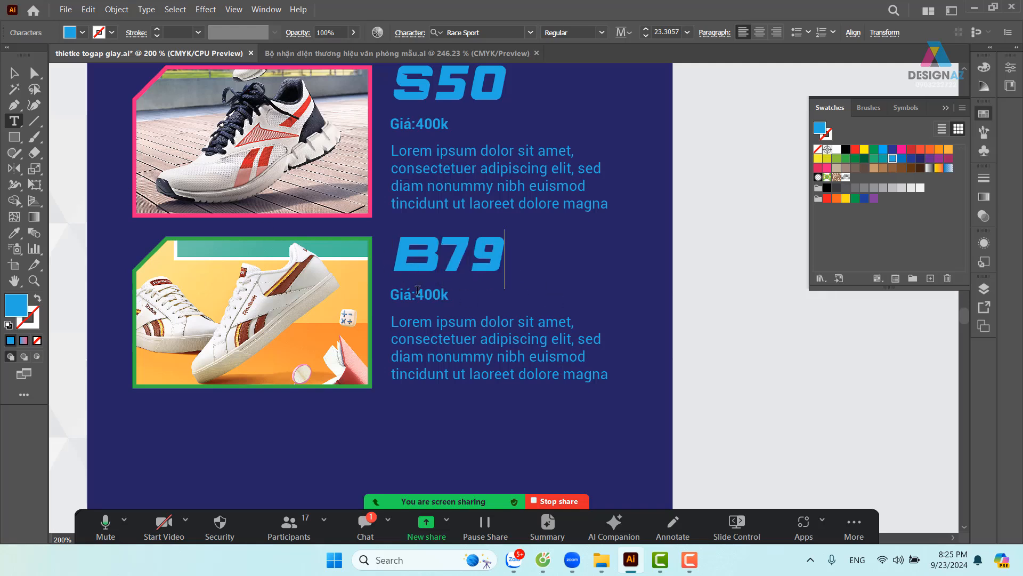
Set the B79 price to 600k and the S50 price to 800k
drag(416, 292, 423, 293)
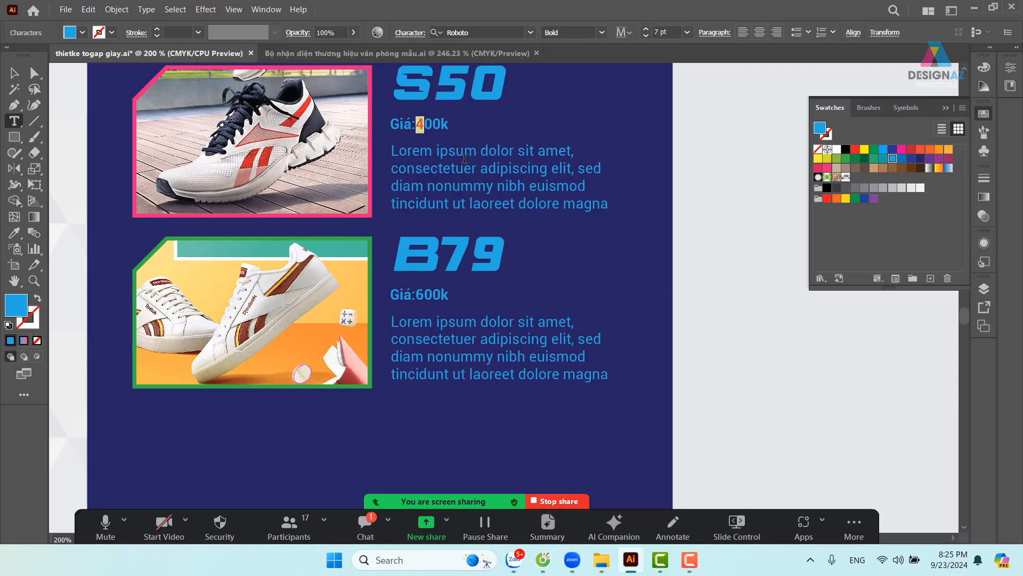
click(14, 72)
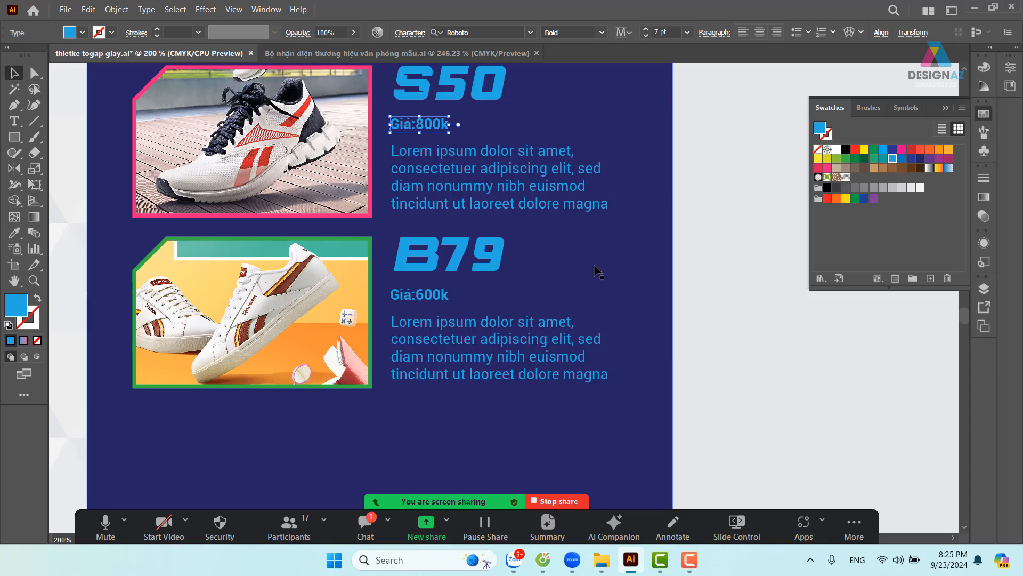
Duplicate the whole B79 row, photo and texts, straight down to near the bottom of the navy panel
key(ctrl+minus)
key(ctrl+minus)
key(ctrl+minus)
key(ctrl+minus)
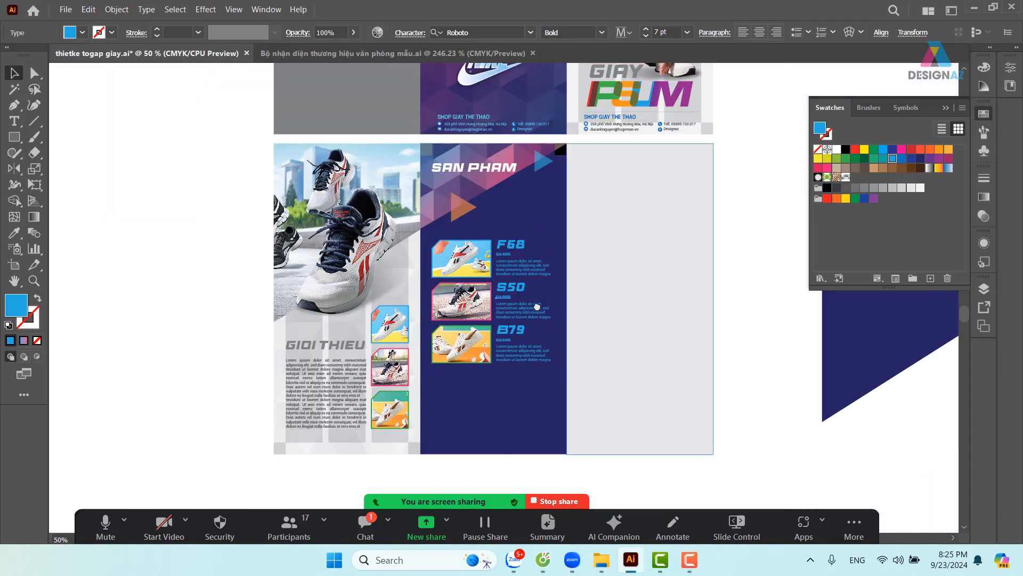
scroll(559, 277, down, 2)
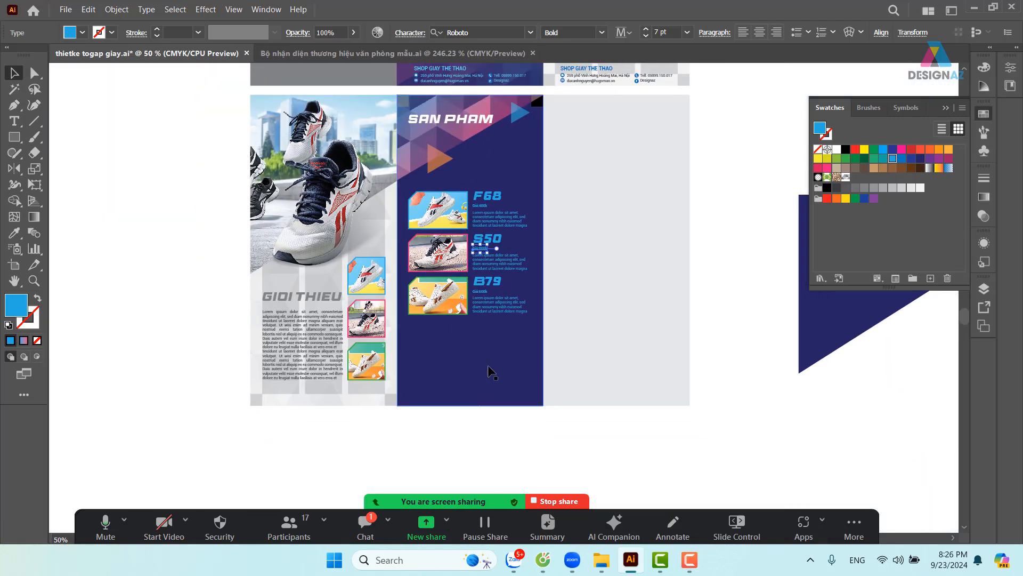
drag(489, 371, 487, 334)
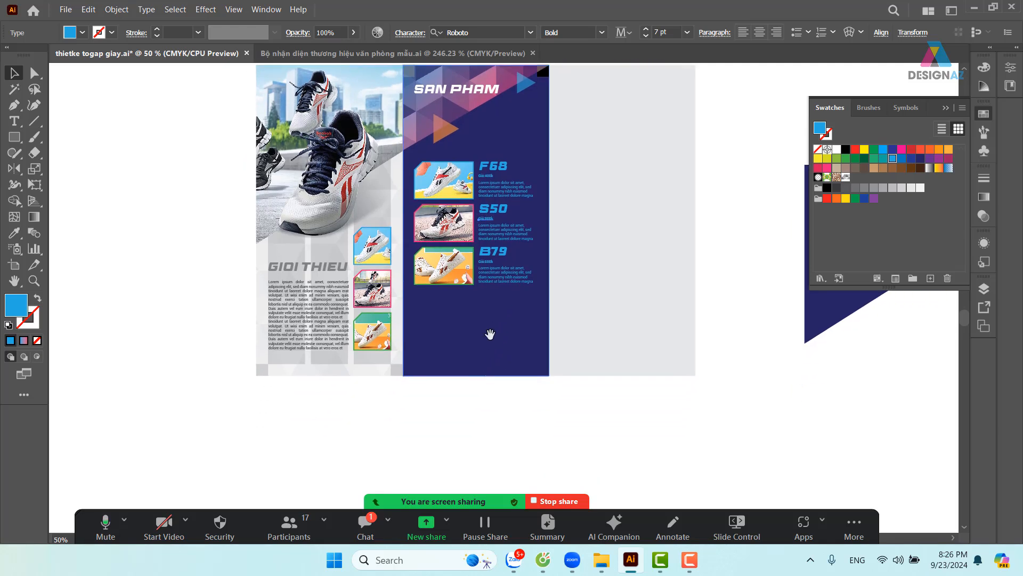
drag(415, 418, 527, 253)
shift+click(507, 334)
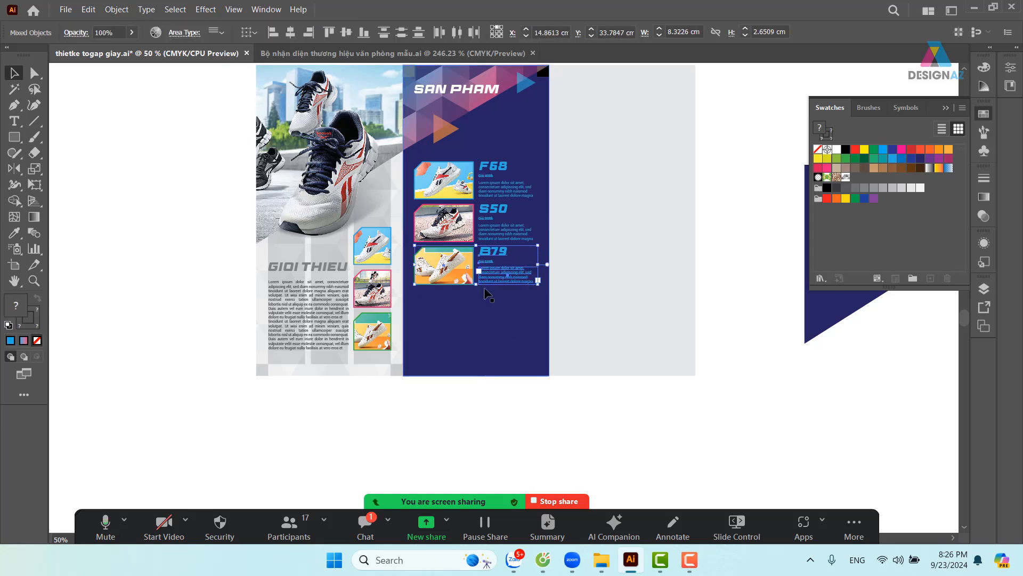
drag(463, 262, 461, 331)
click(491, 413)
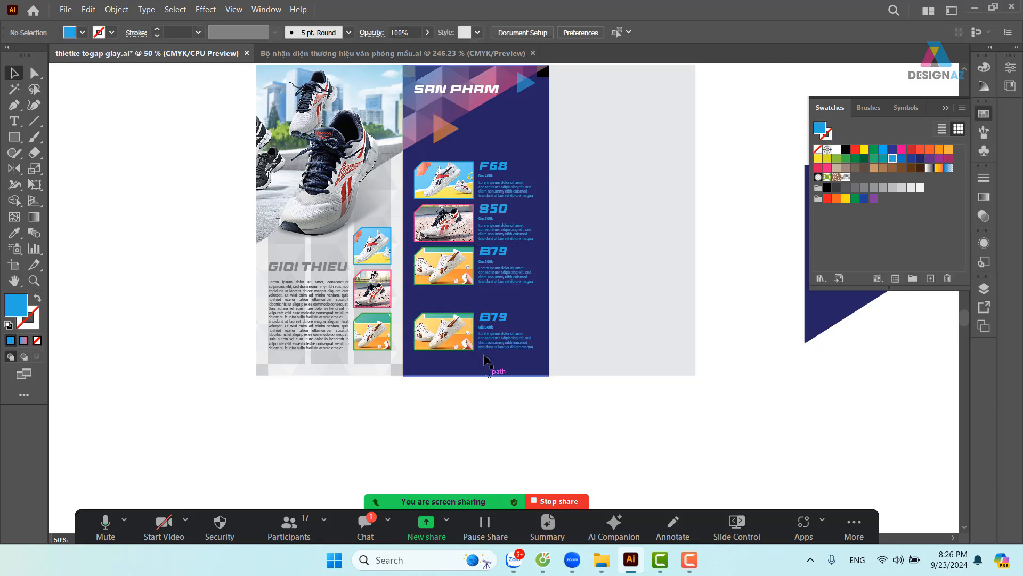
Group the photo and texts of the copied B79 row at the bottom of the panel
click(440, 347)
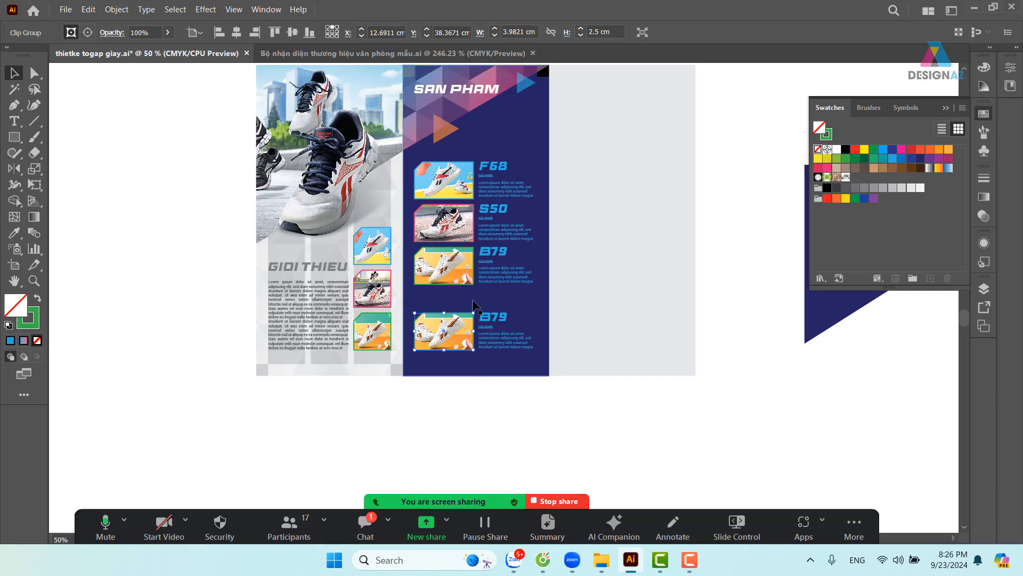
drag(420, 404, 525, 326)
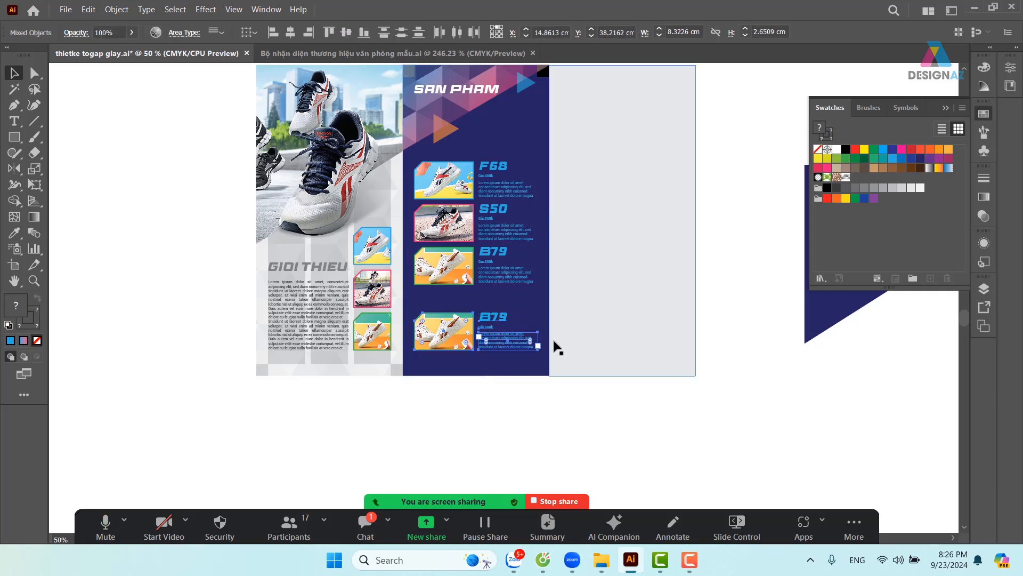
click(530, 415)
click(502, 357)
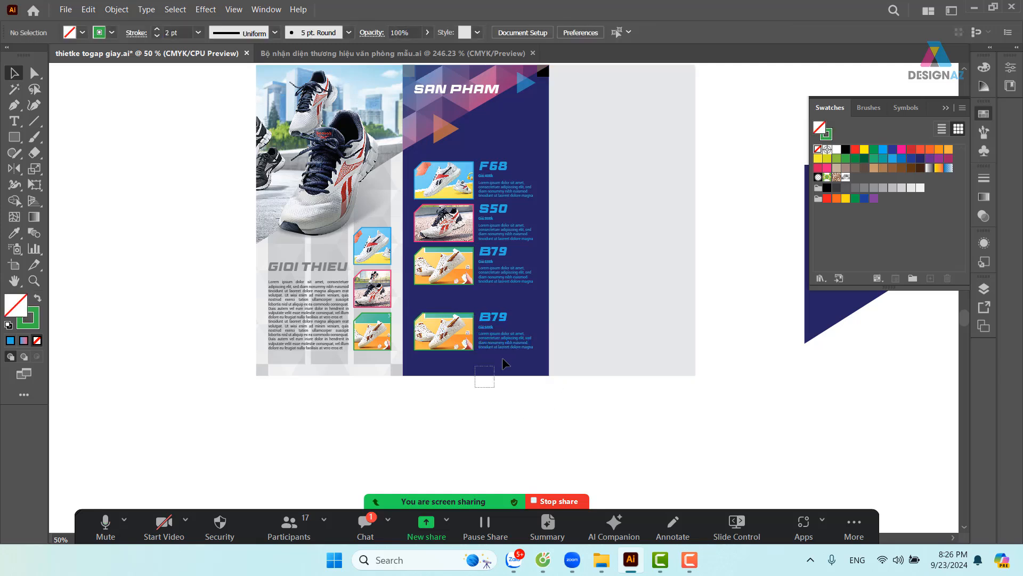
click(522, 405)
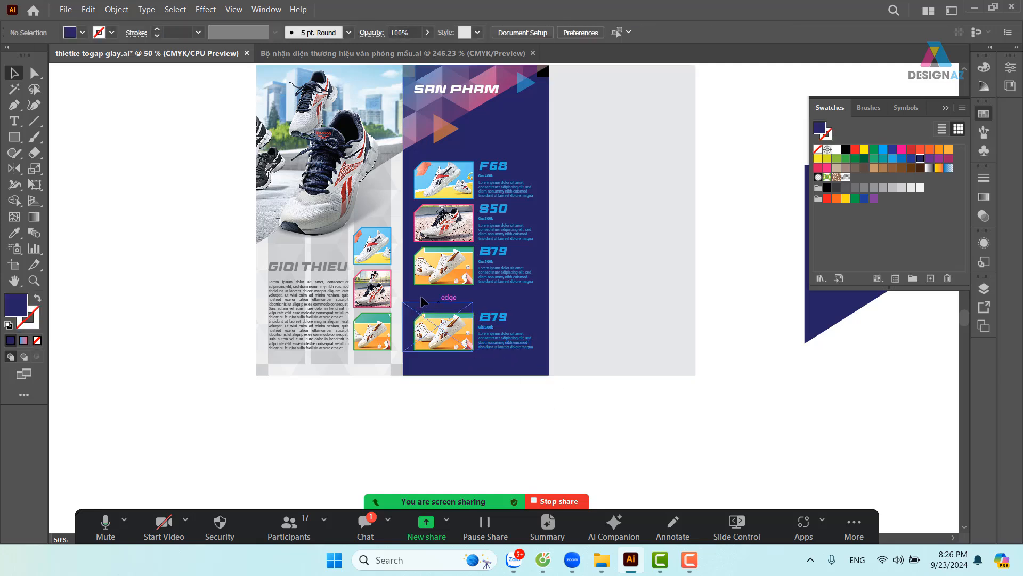
Group the photo and texts of the original B79, S50 and F68 rows, making each row its own group
drag(415, 295, 545, 263)
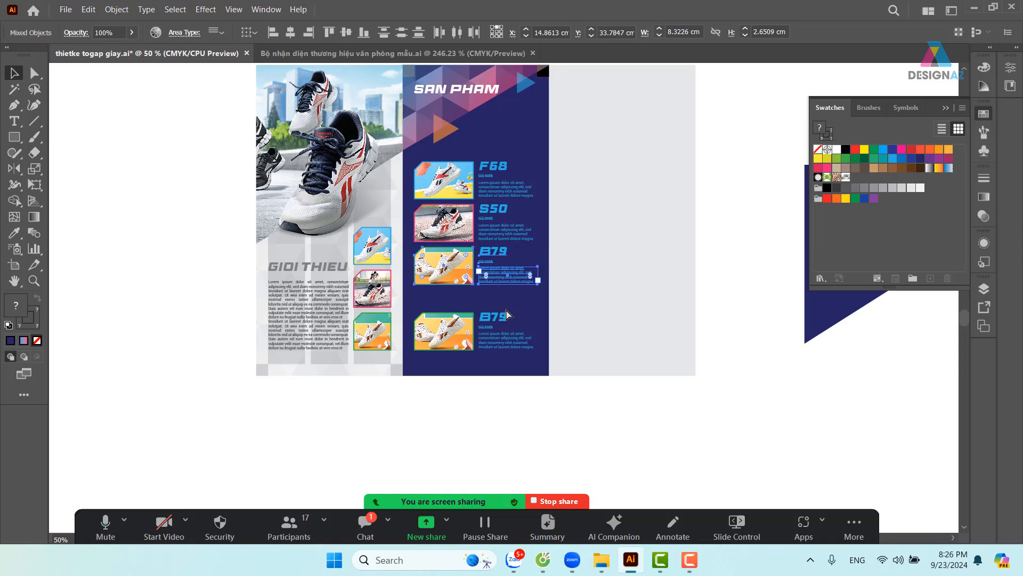
key(ctrl+g)
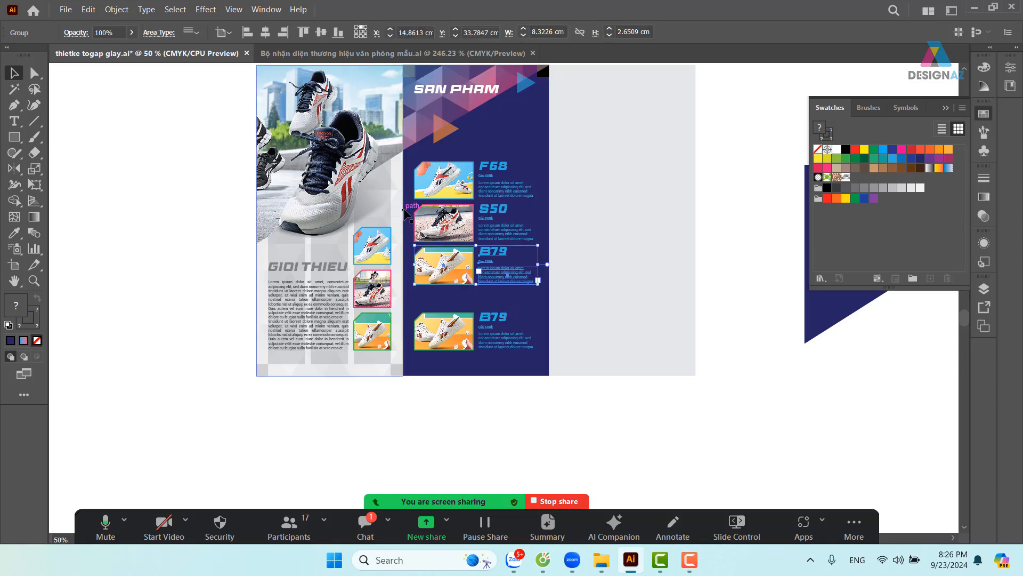
drag(409, 218, 539, 245)
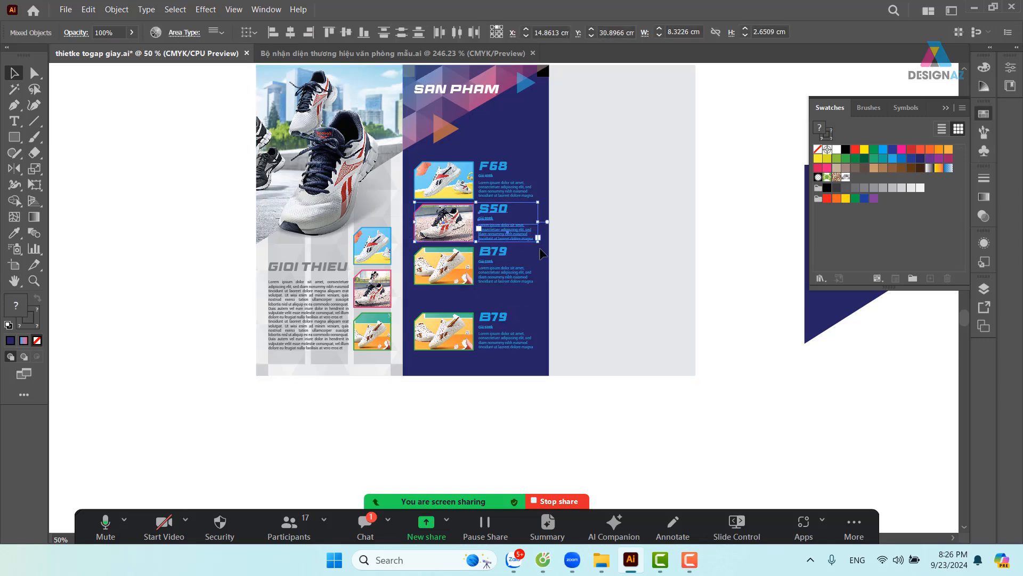
key(ctrl+g)
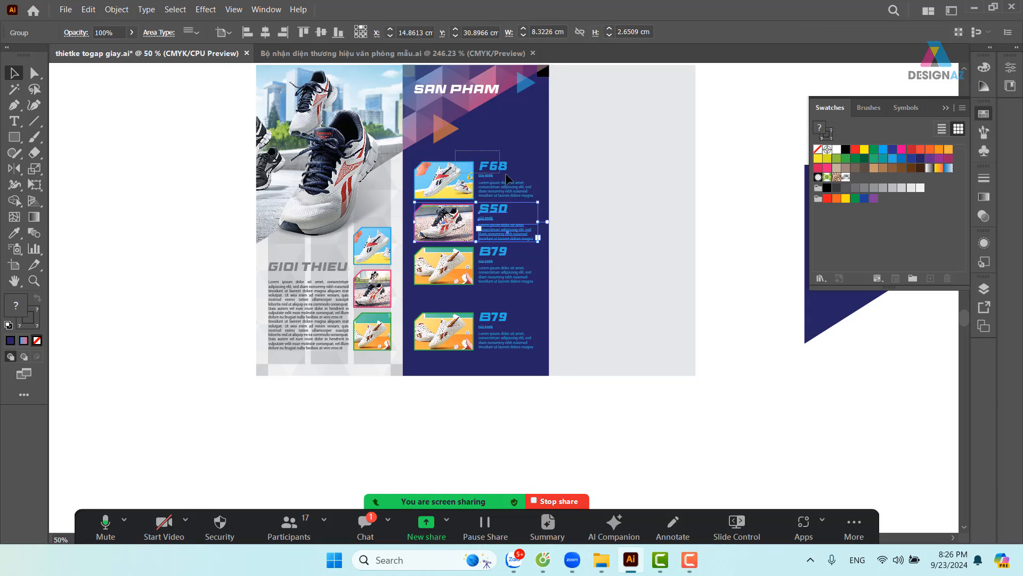
drag(505, 173, 507, 179)
key(ctrl+g)
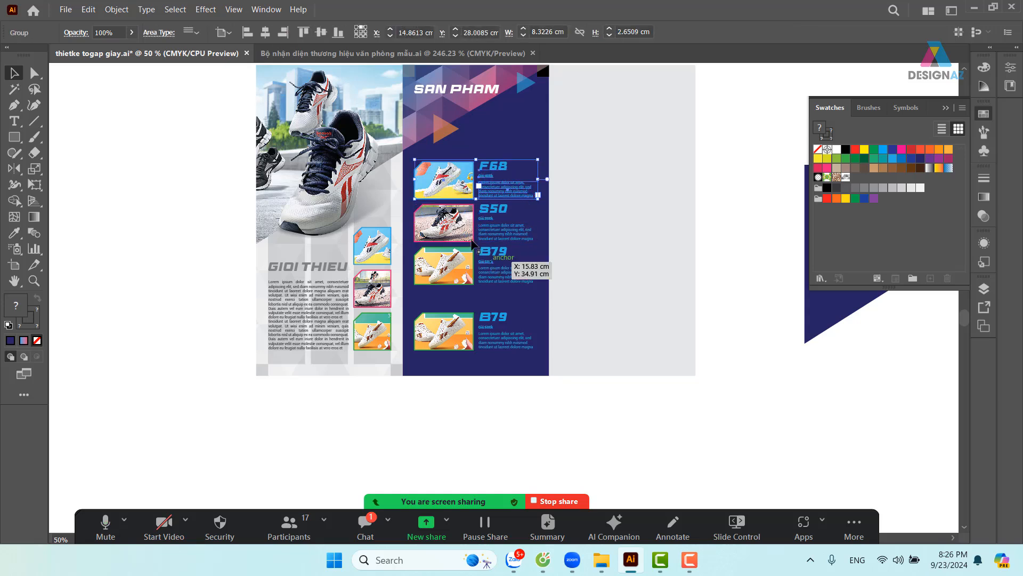
Distribute the four product row groups vertically by their bottom edges so they are evenly spaced down the panel
shift+click(451, 228)
shift+click(449, 271)
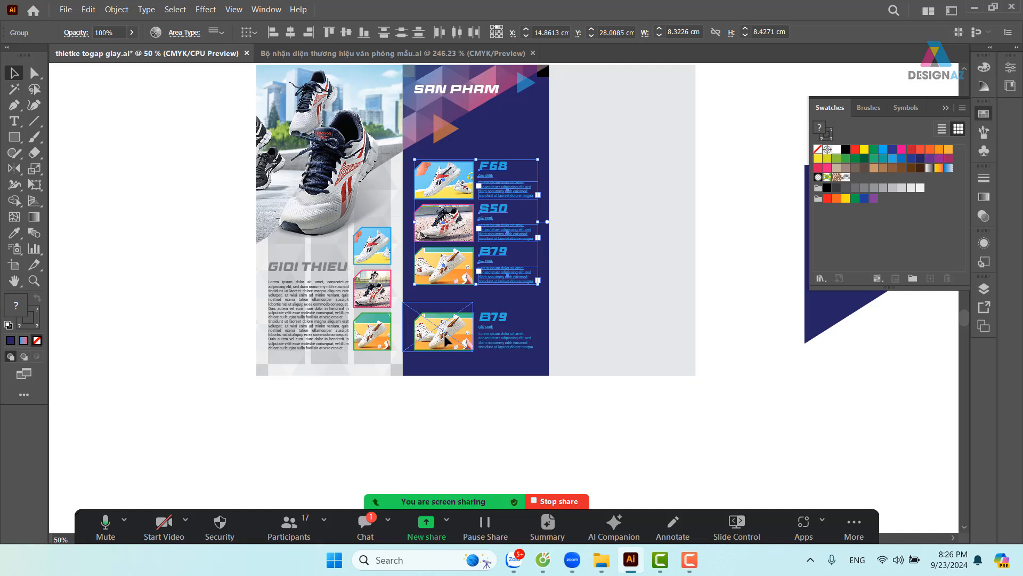
shift+click(450, 343)
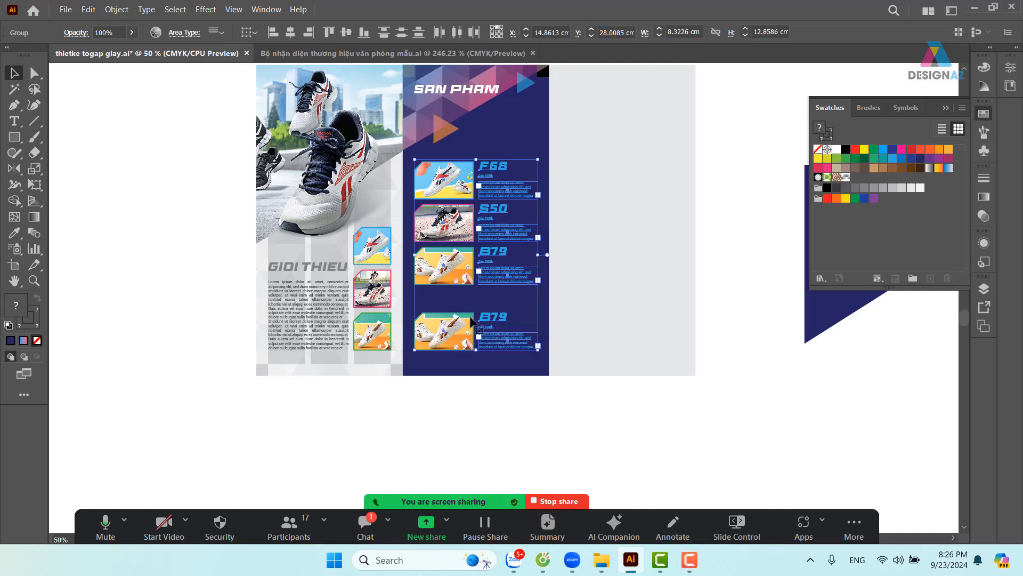
key(shift+F7)
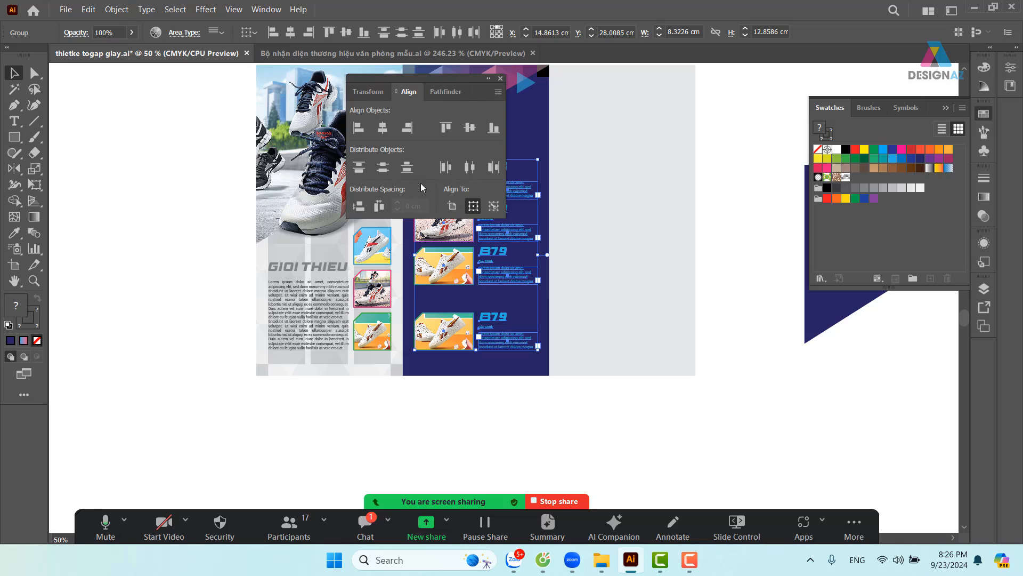
click(407, 168)
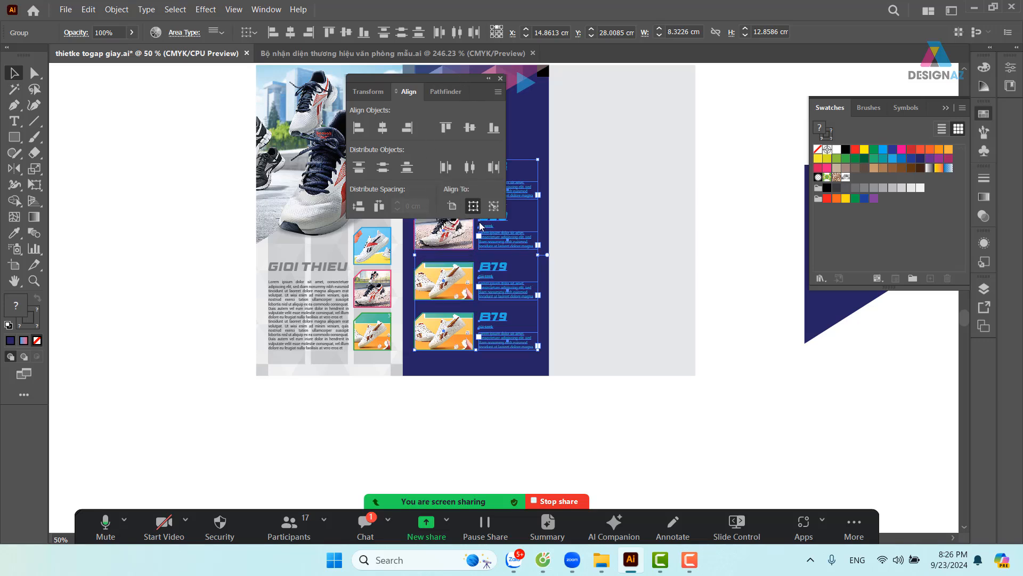
click(500, 78)
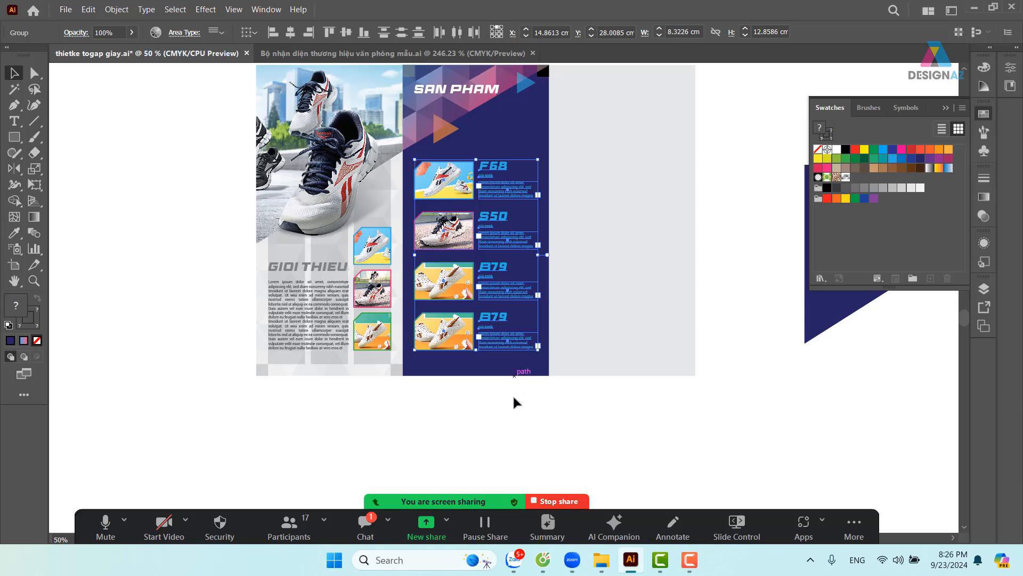
click(577, 421)
scroll(533, 414, right, 3)
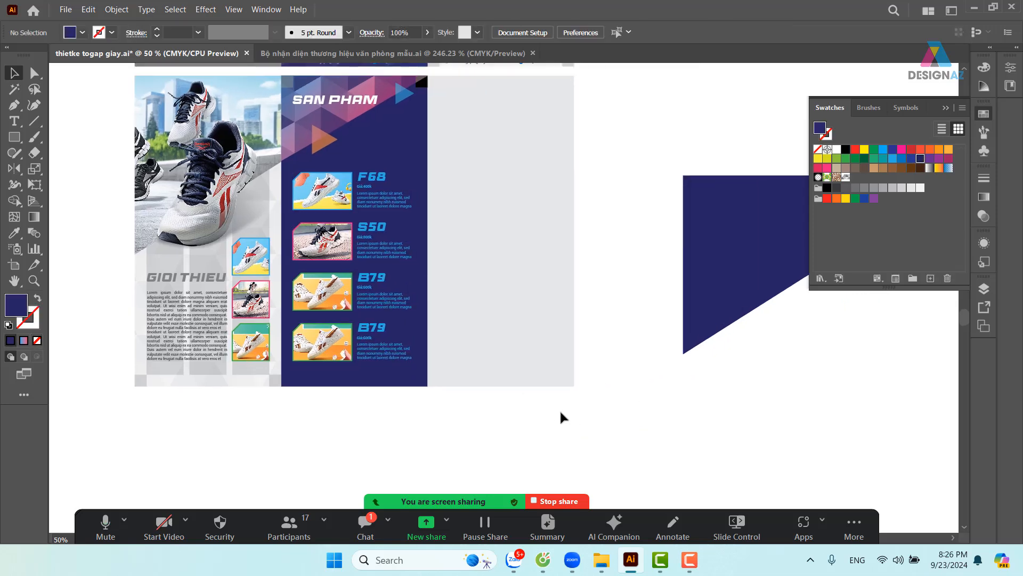
Draw a horizontal divider line between the F68 and S50 rows, spanning the row width, with a light blue stroke and no fill
key(ctrl+plus)
key(ctrl+plus)
drag(191, 245, 439, 260)
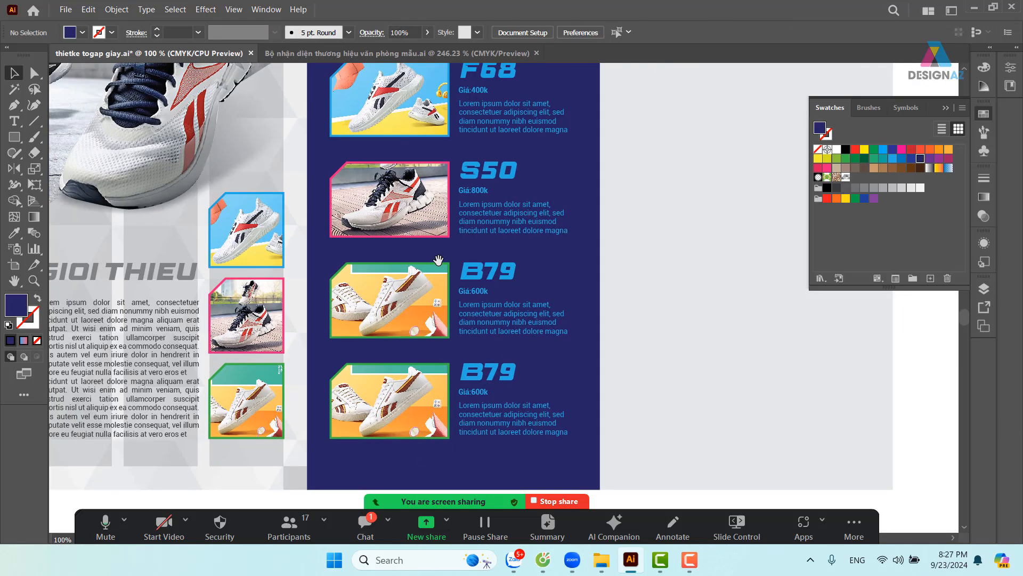
click(33, 121)
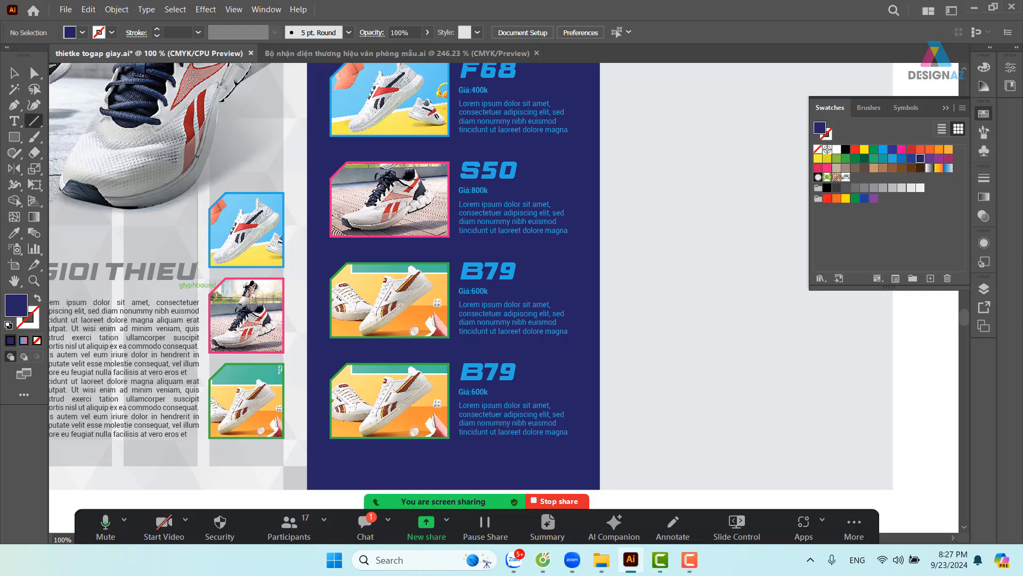
drag(331, 151, 574, 152)
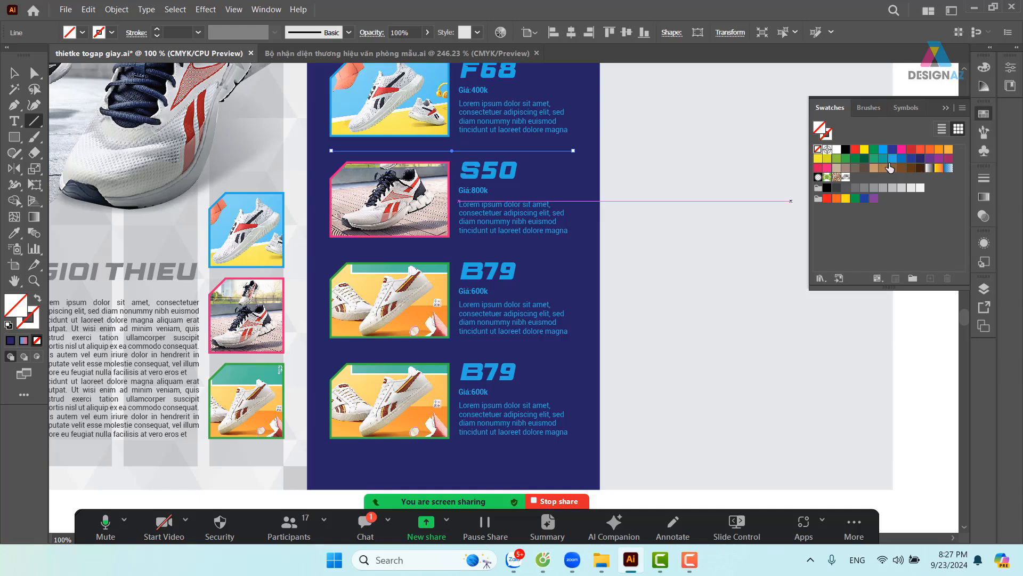
click(893, 159)
click(413, 31)
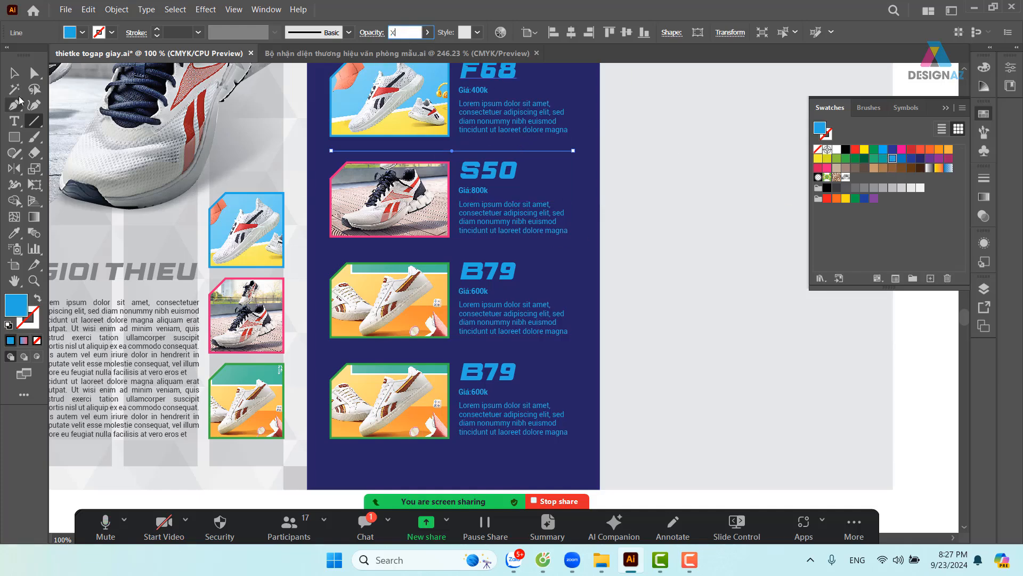
click(15, 74)
key(shift+x)
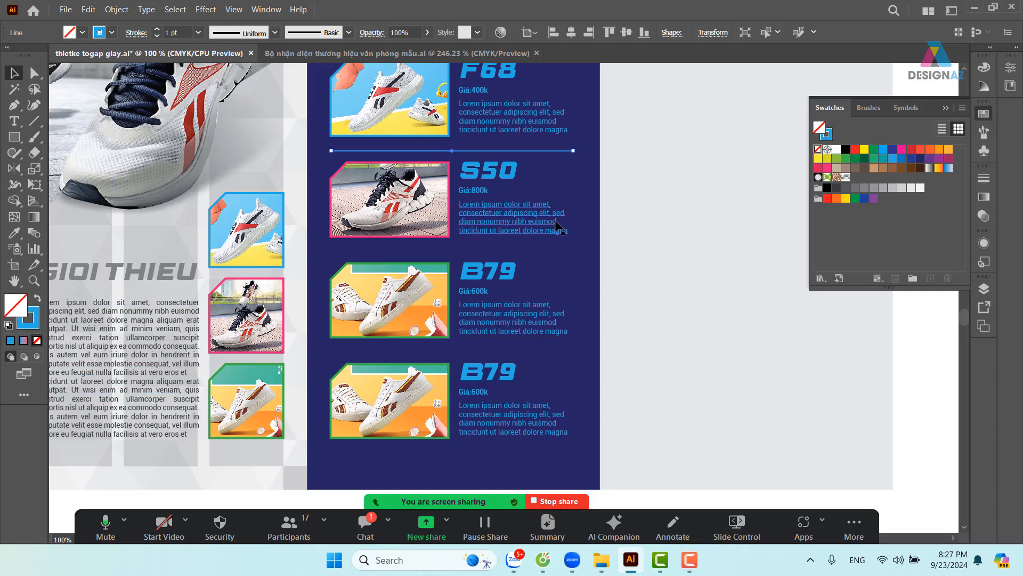
Set the divider line's opacity to 20% and copy it straight down into the gaps below the S50 and first B79 rows
click(408, 33)
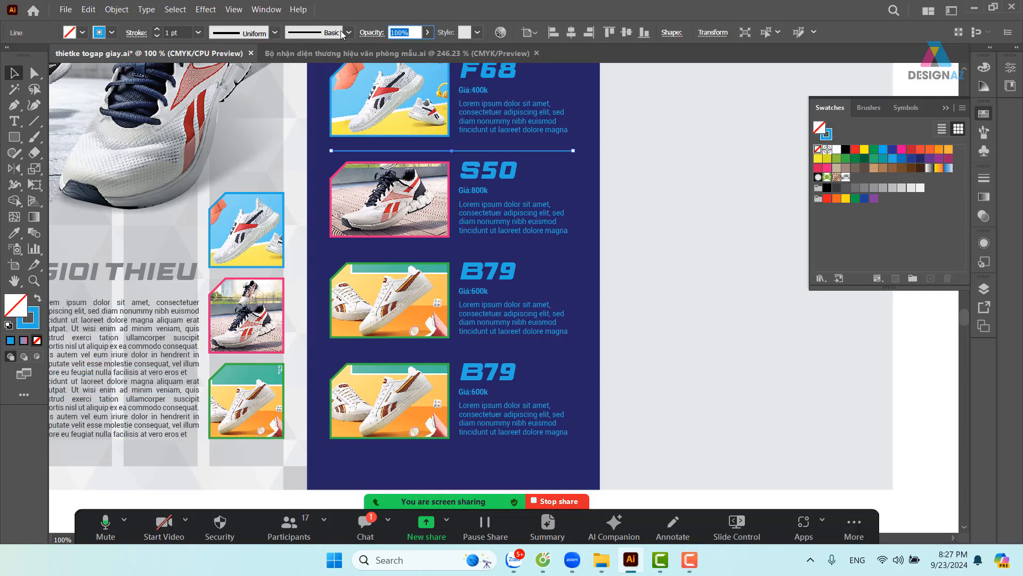
text(20)
key(Return)
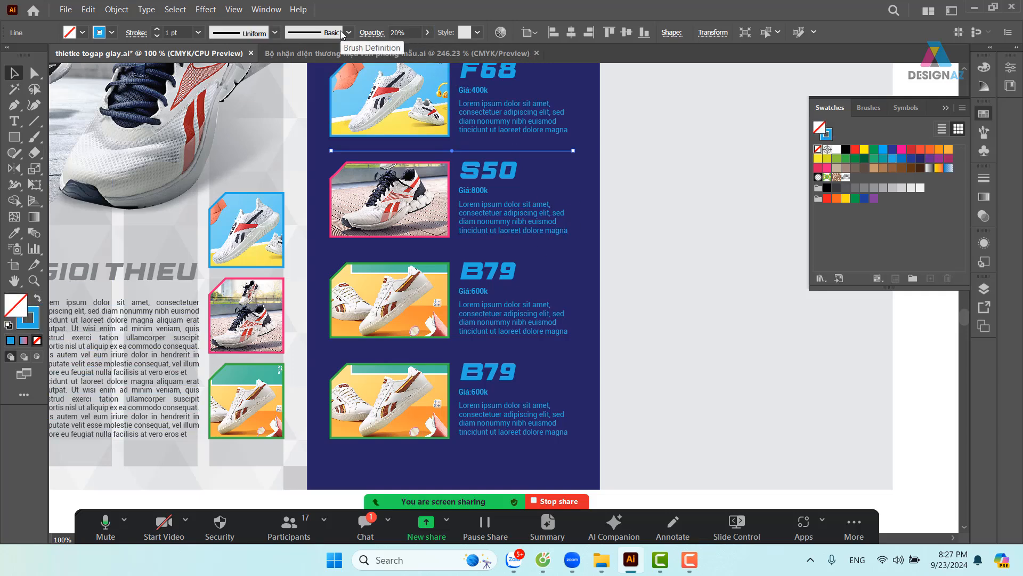
click(671, 331)
drag(525, 151, 586, 351)
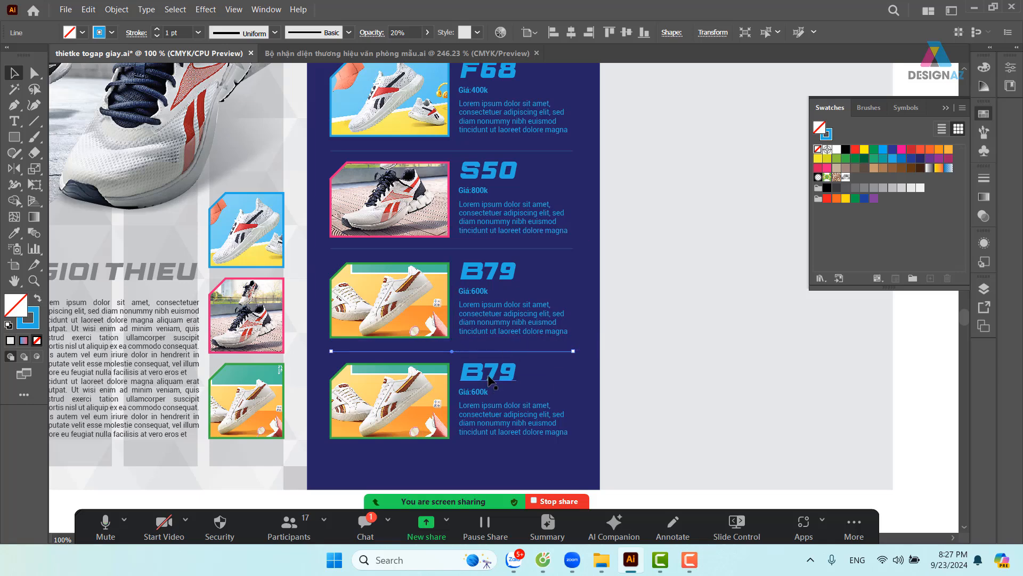
Change the product name in the lowest B79 row to K49
double_click(489, 379)
double_click(478, 376)
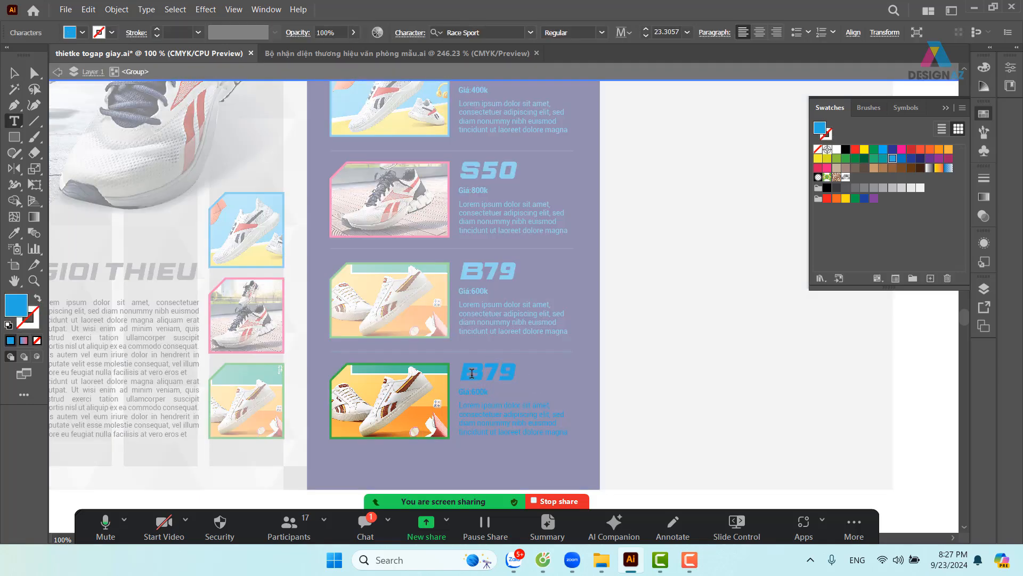
drag(462, 371, 482, 371)
text(K)
drag(489, 370, 500, 366)
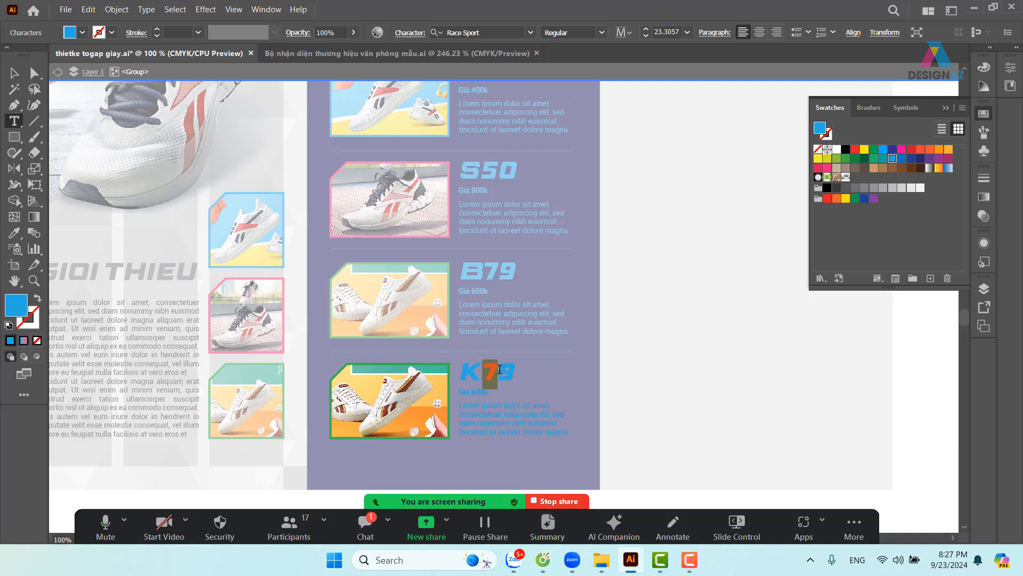
text(4)
key(Escape)
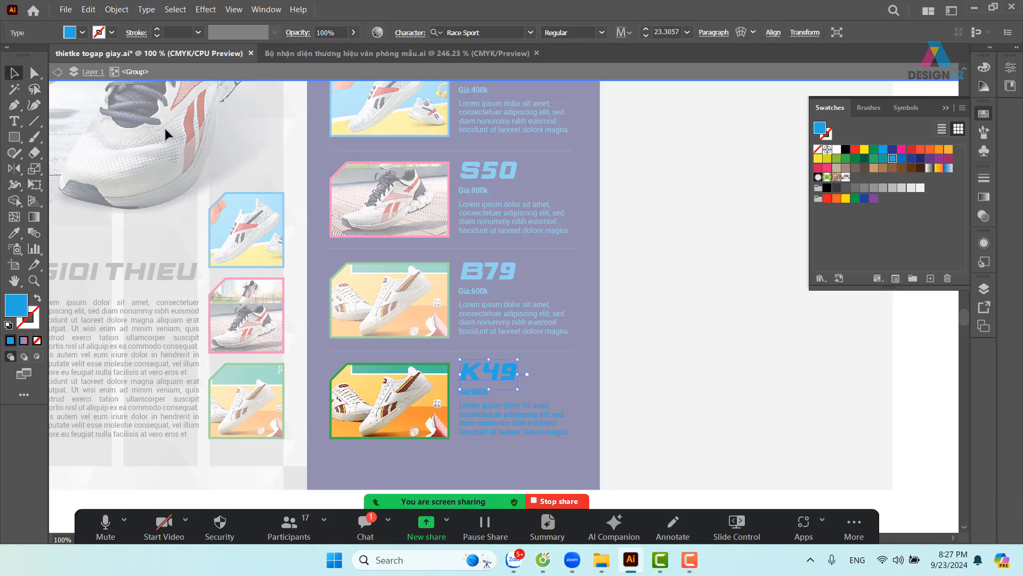
double_click(666, 342)
Relink the K49 row's photo to the linked image 49a436155091673.634e7005c4ee0
drag(638, 415, 671, 361)
click(431, 355)
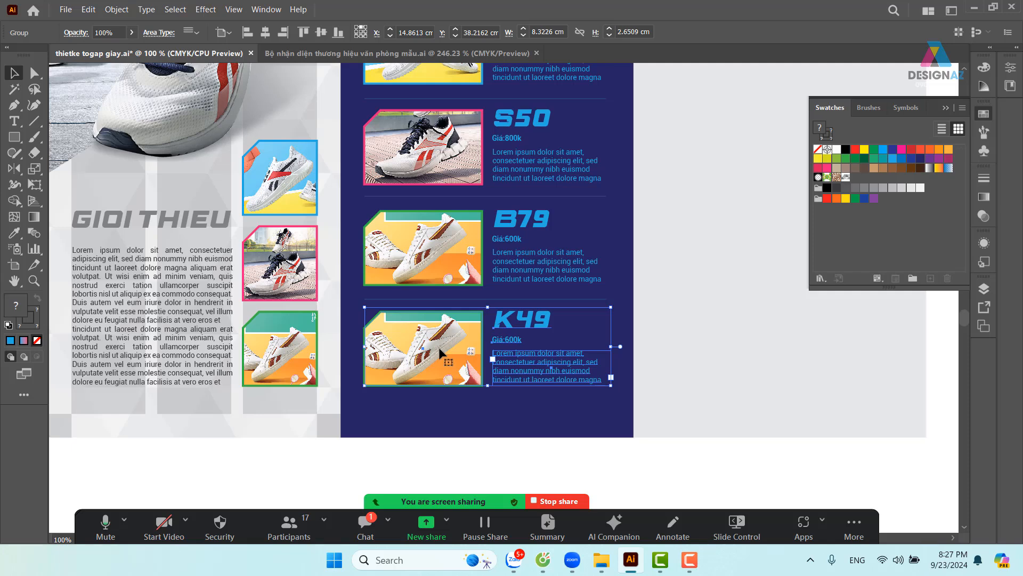
right_click(439, 348)
click(406, 356)
click(266, 9)
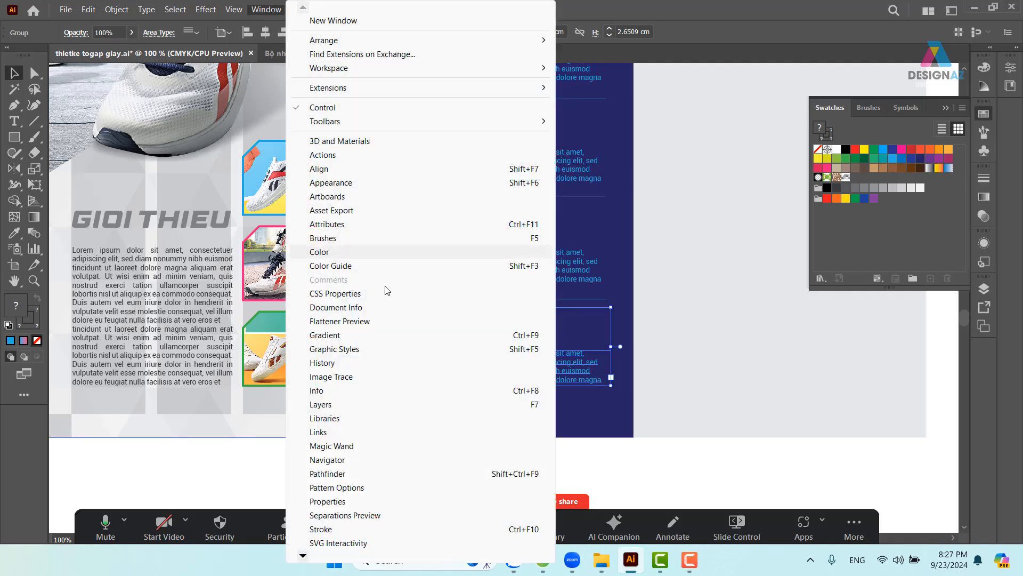
click(335, 432)
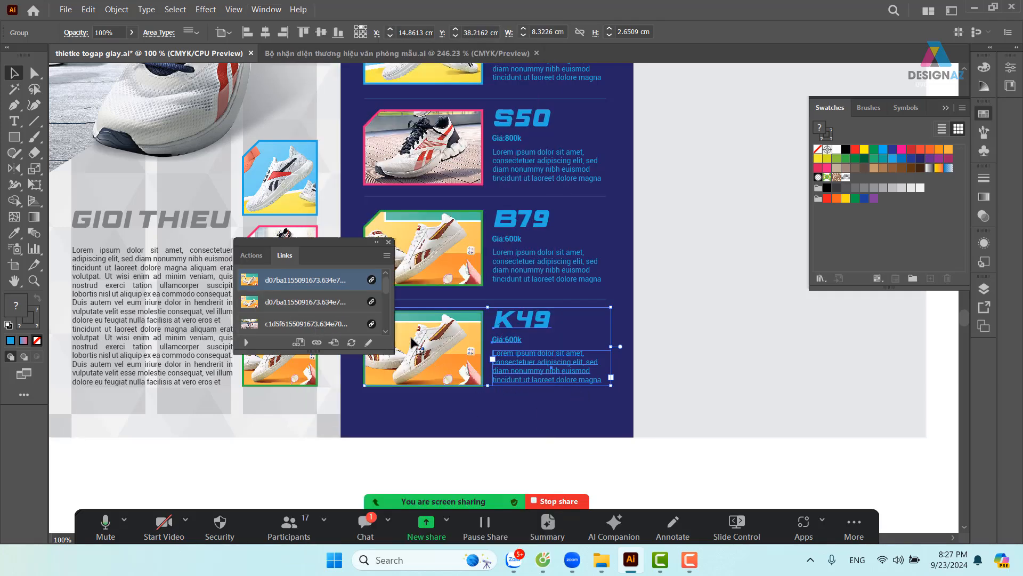
click(316, 347)
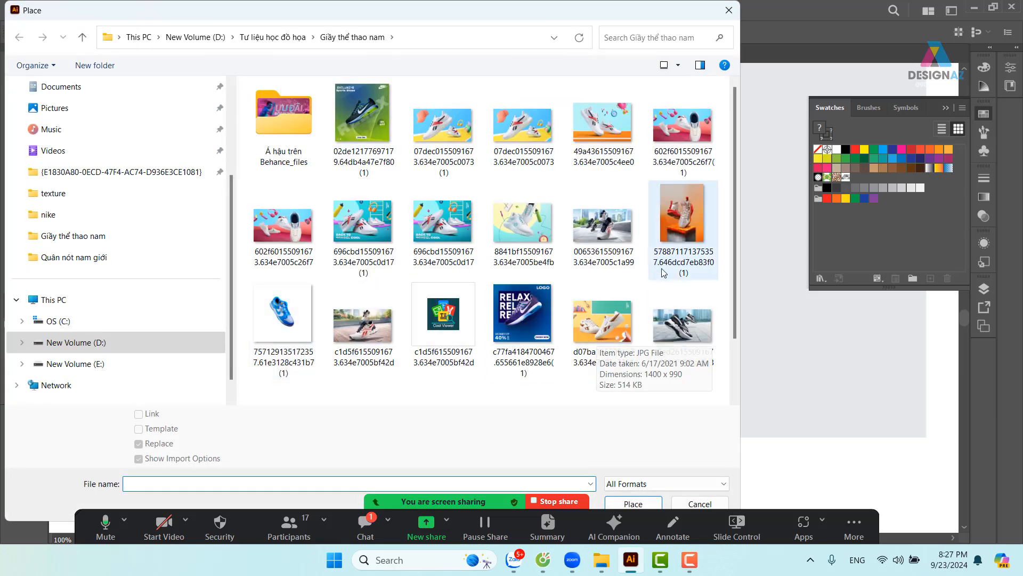
click(613, 128)
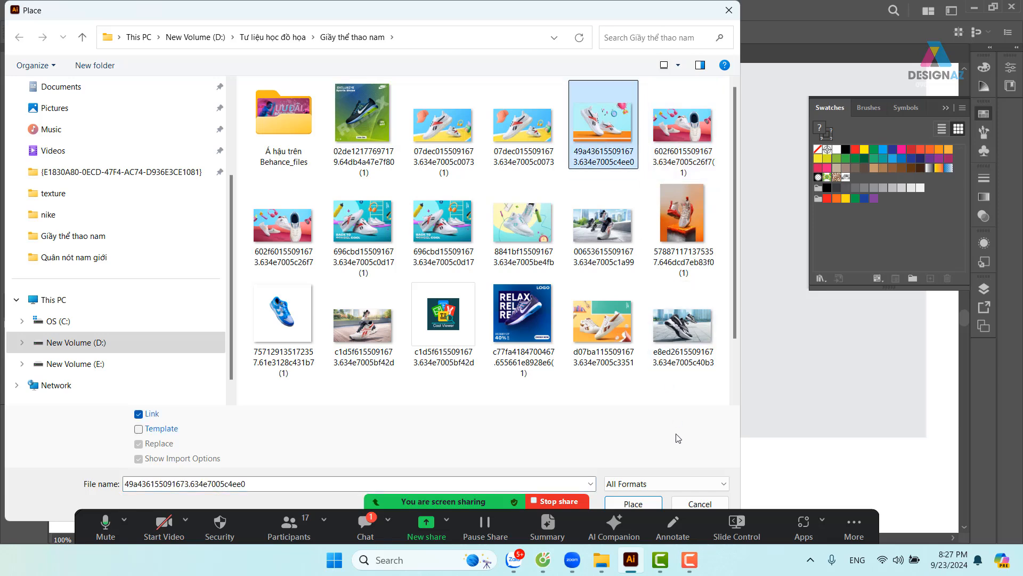
click(629, 504)
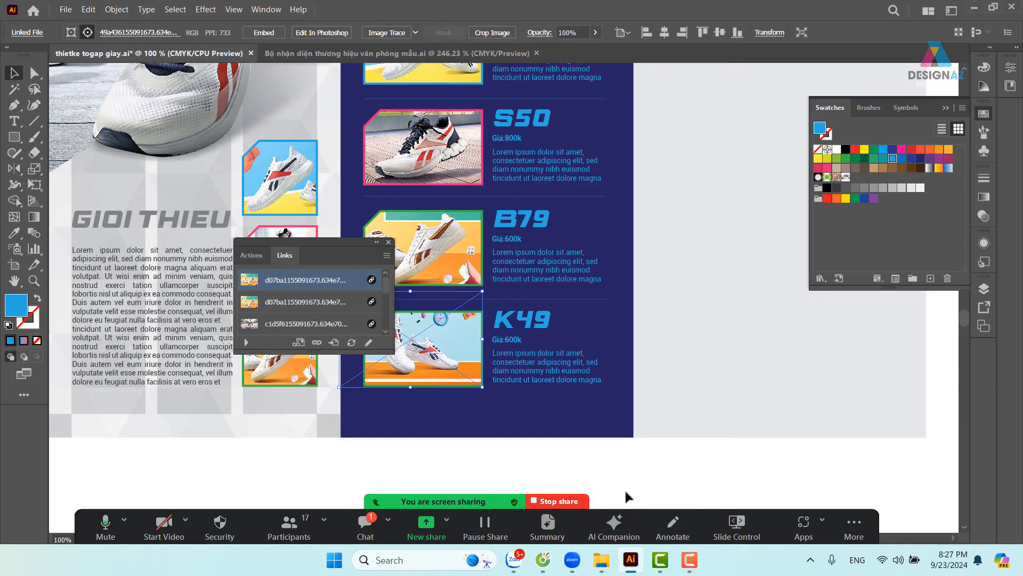
Reposition the new K49 photo inside its frame so that both shoes fit and the frame is filled
drag(335, 235, 292, 184)
drag(429, 356, 450, 368)
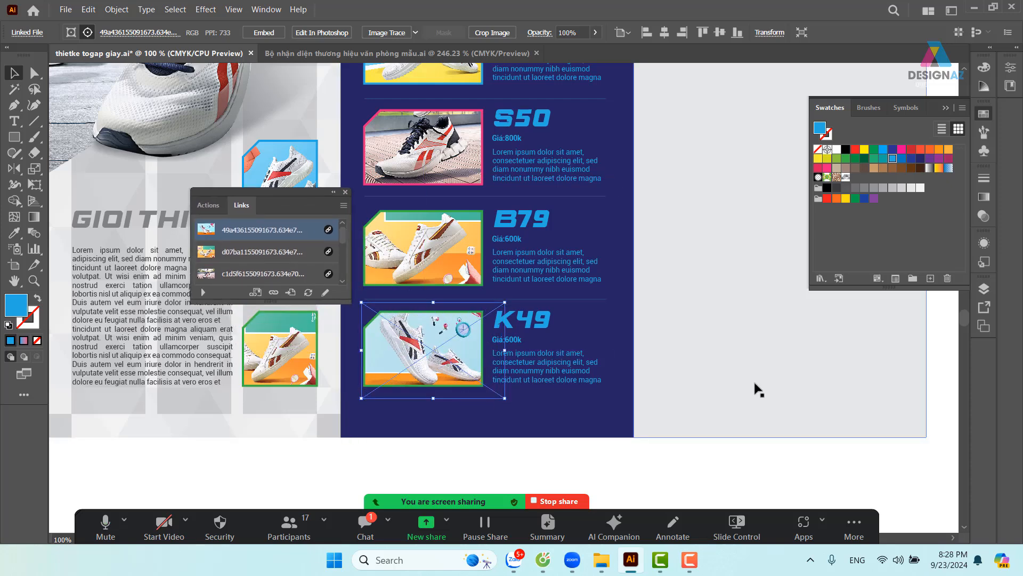
click(667, 468)
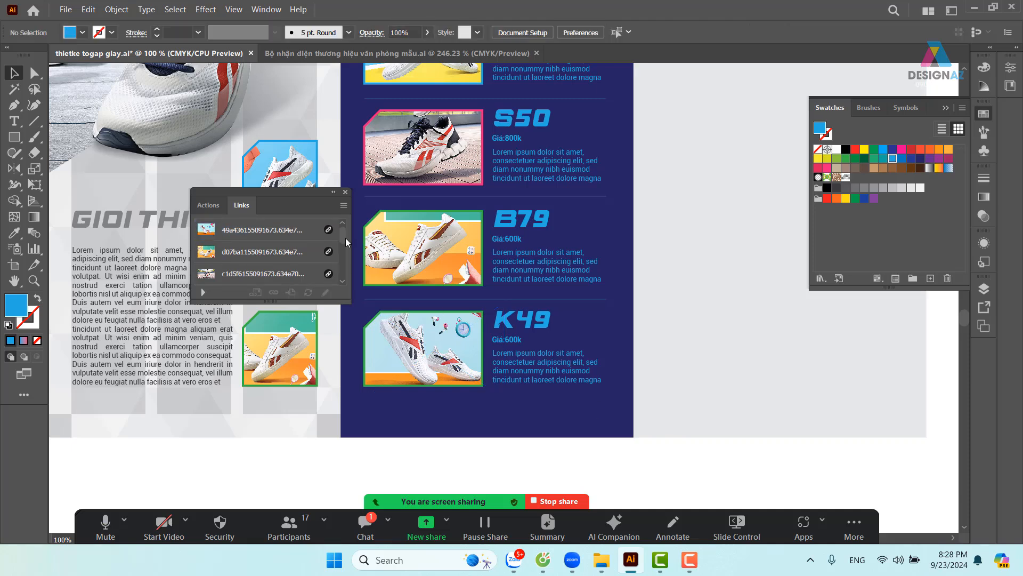
click(345, 192)
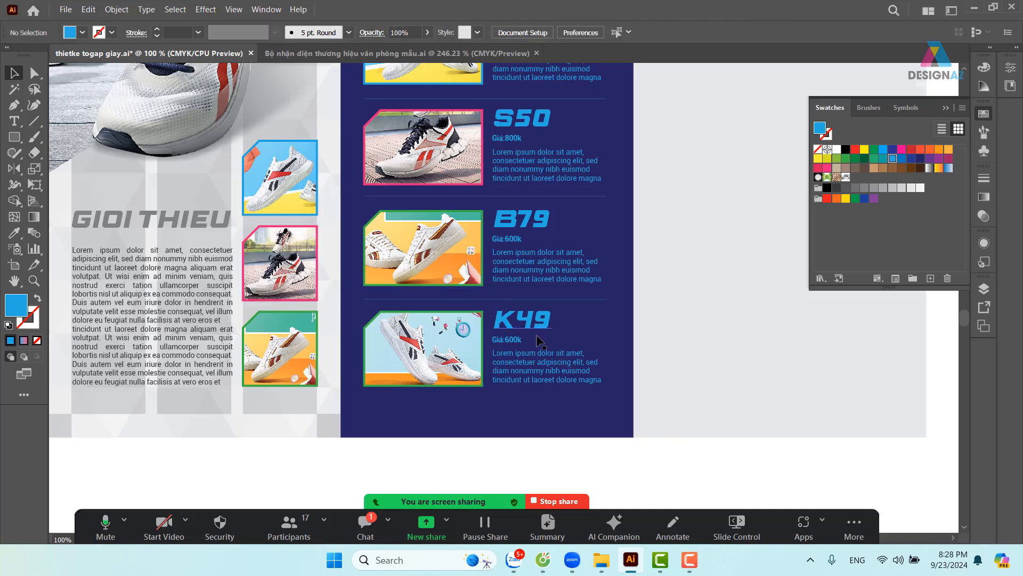
Copy the triangle-pattern corner graphic from the SAN PHAM panel onto the blank panel beside it and mirror the copy horizontally
key(ctrl+minus)
key(ctrl+minus)
drag(534, 323, 454, 360)
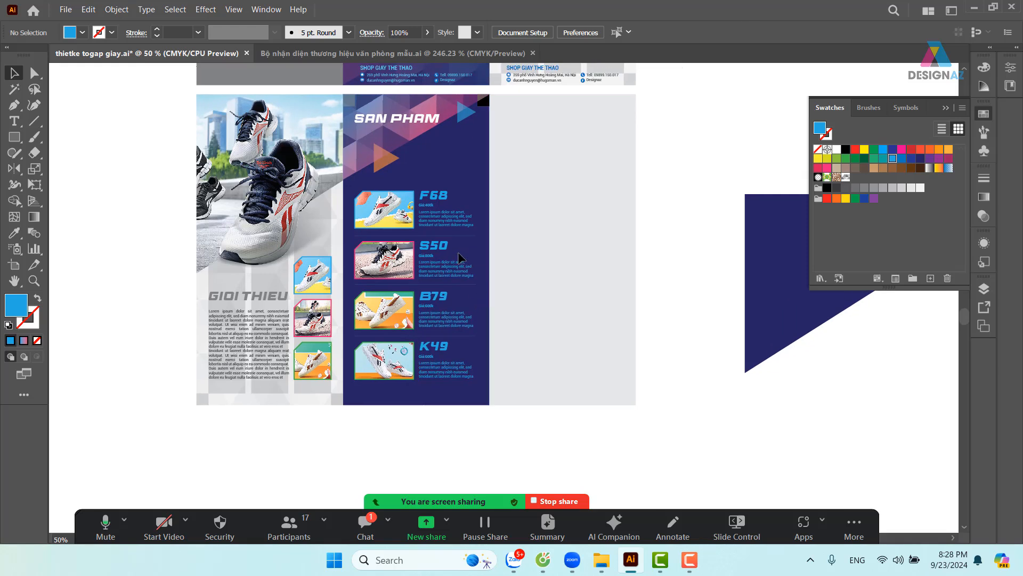
drag(563, 225, 453, 199)
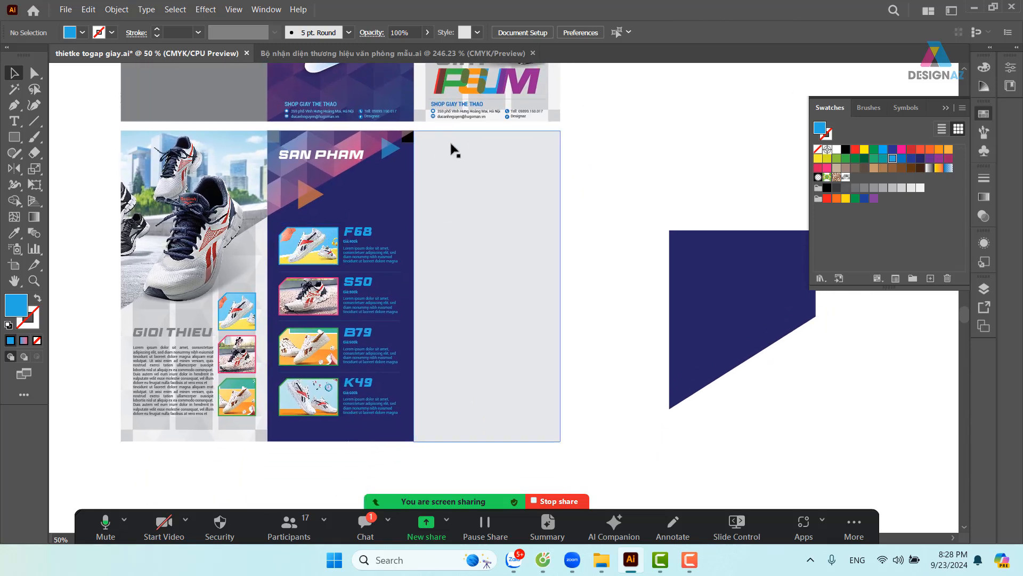
drag(302, 169, 470, 193)
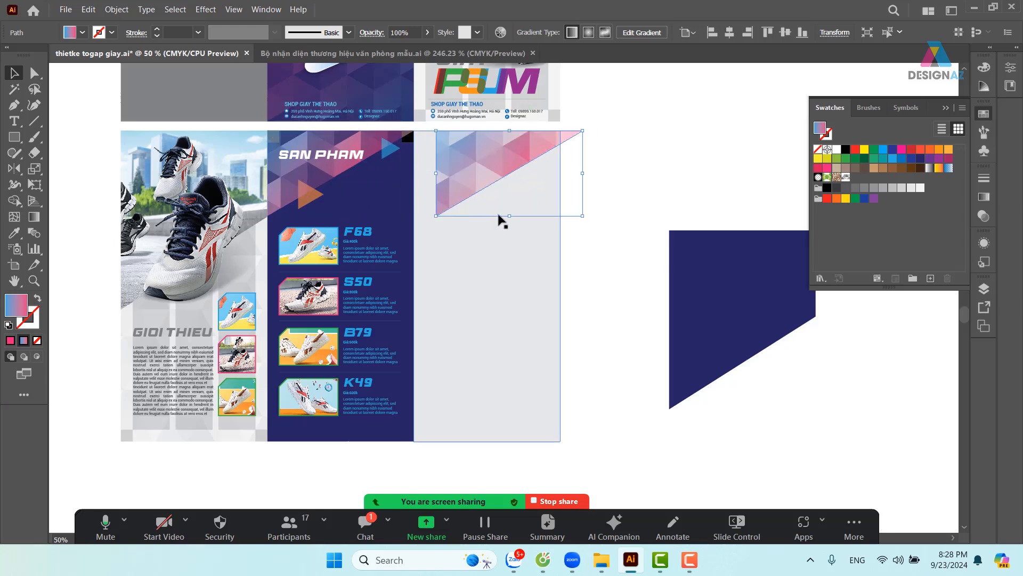
key(o)
drag(591, 195, 418, 213)
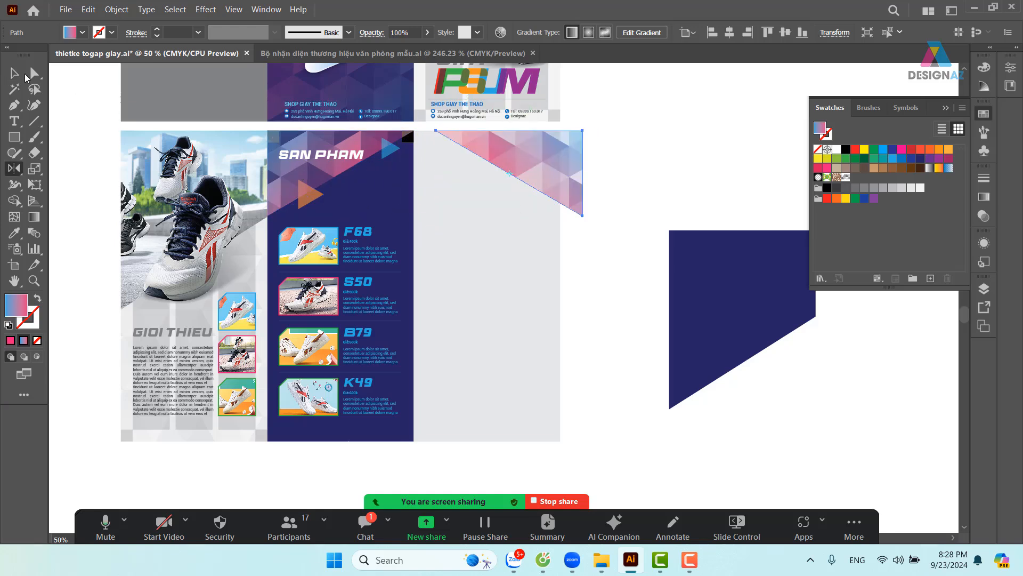
Move the mirrored pattern to the blank panel's top edge and align it with the panel by horizontal centers
click(15, 73)
drag(538, 171, 515, 202)
shift+click(519, 290)
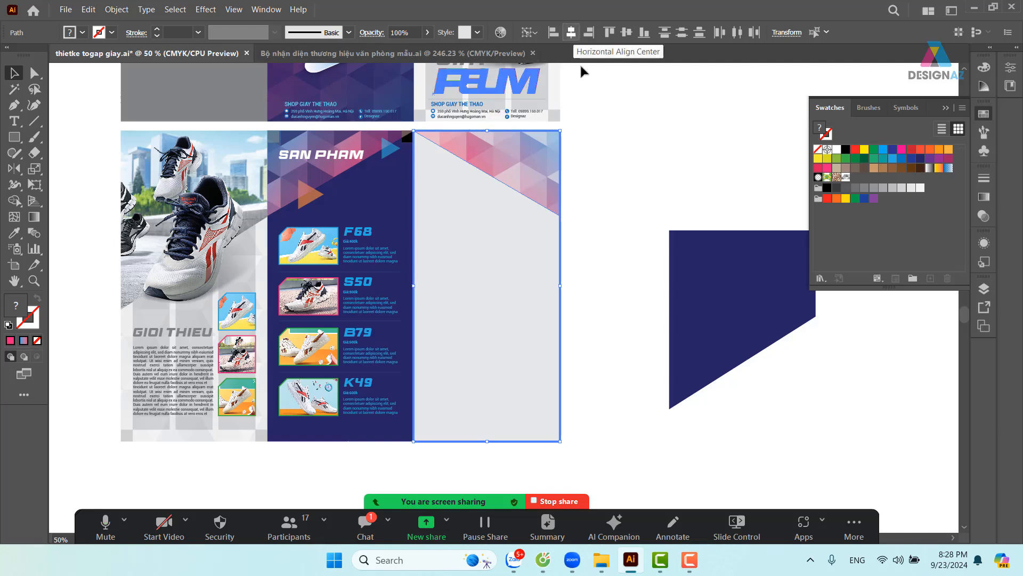
click(597, 160)
Fill the blank third panel and the pattern overlay of the GIOI THIEU panel's background with white
click(516, 292)
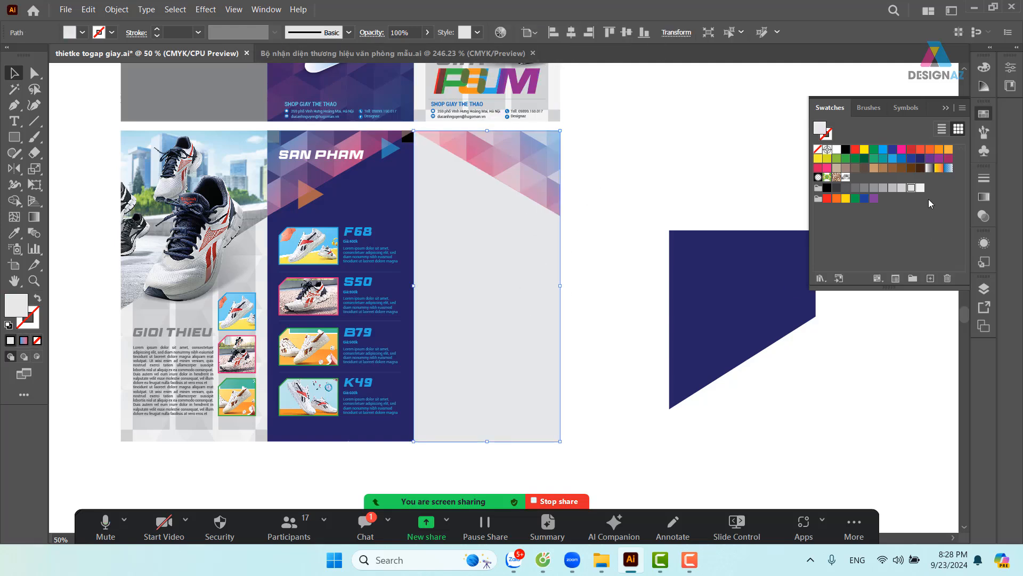
click(839, 150)
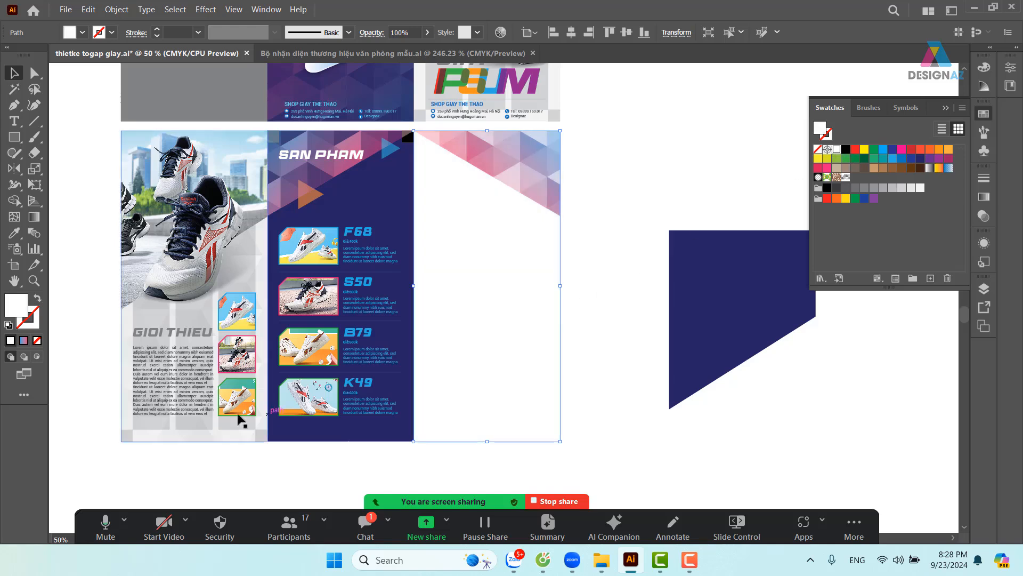
click(160, 418)
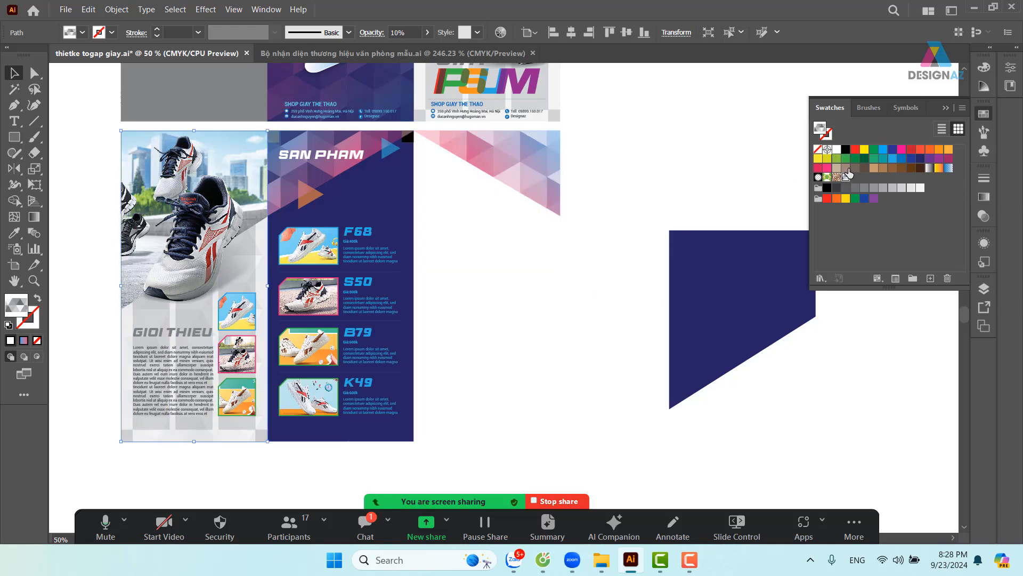
click(838, 151)
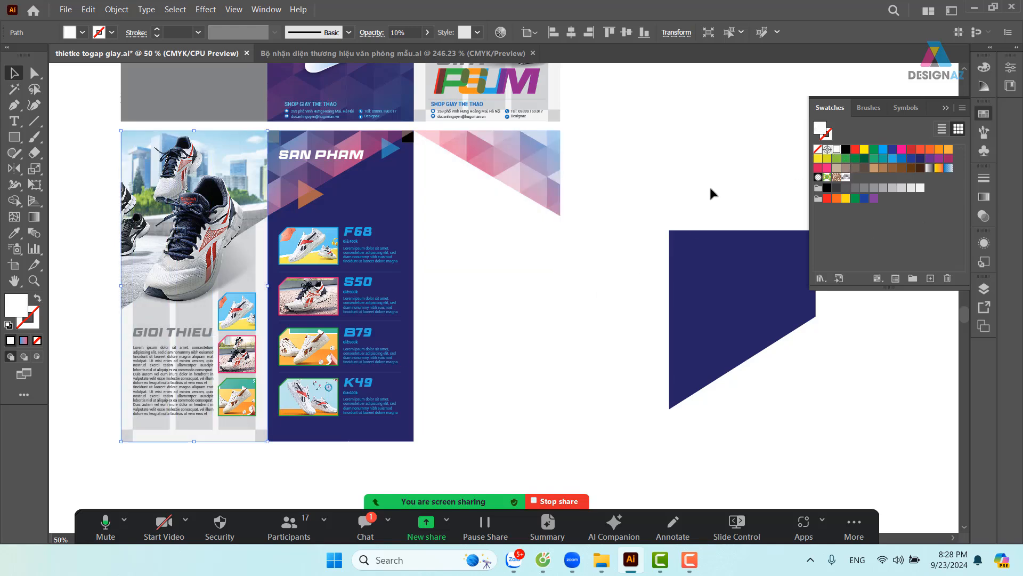
click(582, 285)
Fill the GIAY IPSUM cover panel's background with white and remove its grey vertical stripes
scroll(582, 284, up, 3)
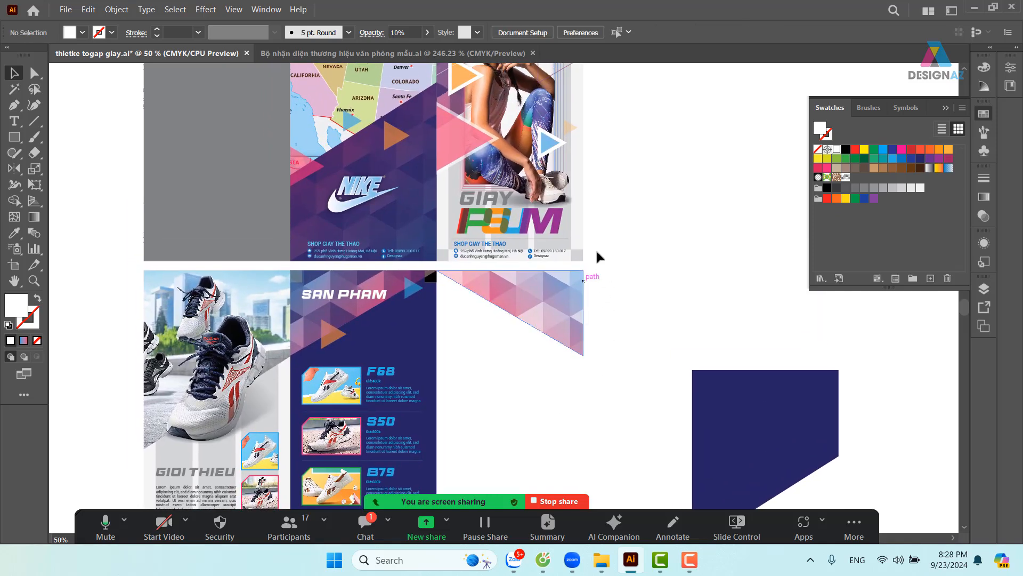
click(584, 233)
click(836, 151)
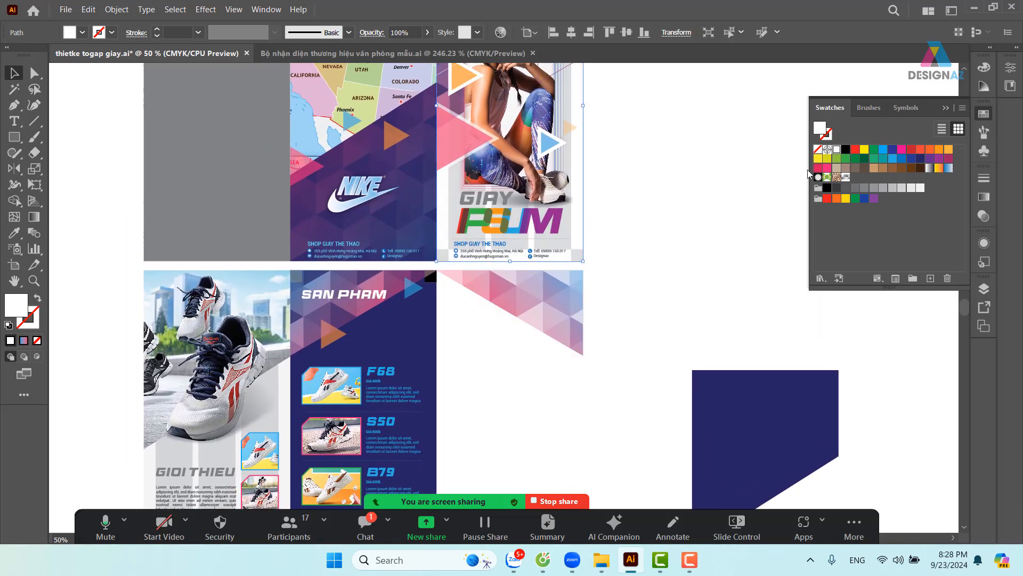
click(661, 252)
scroll(638, 283, up, 2)
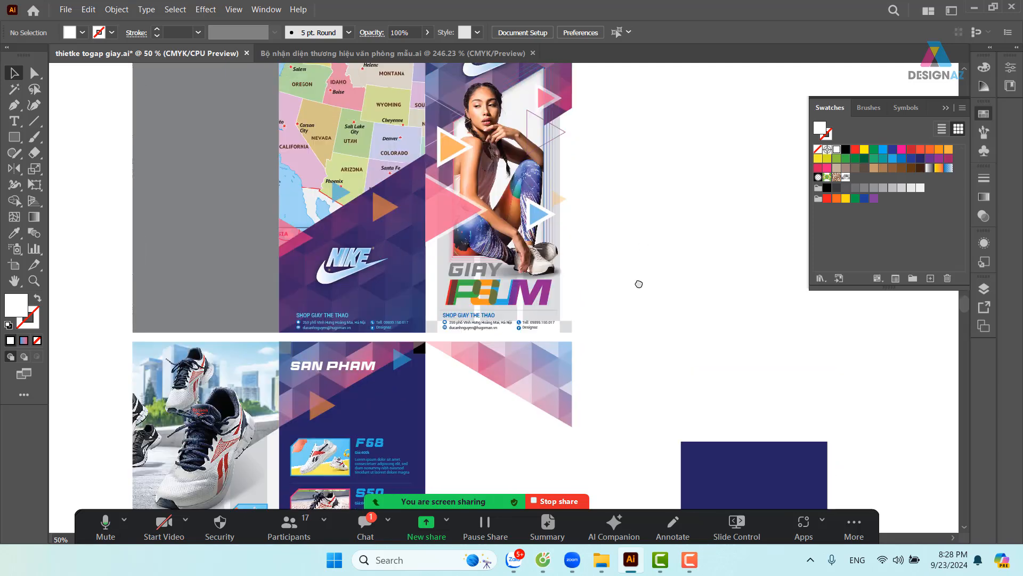
click(559, 322)
click(605, 315)
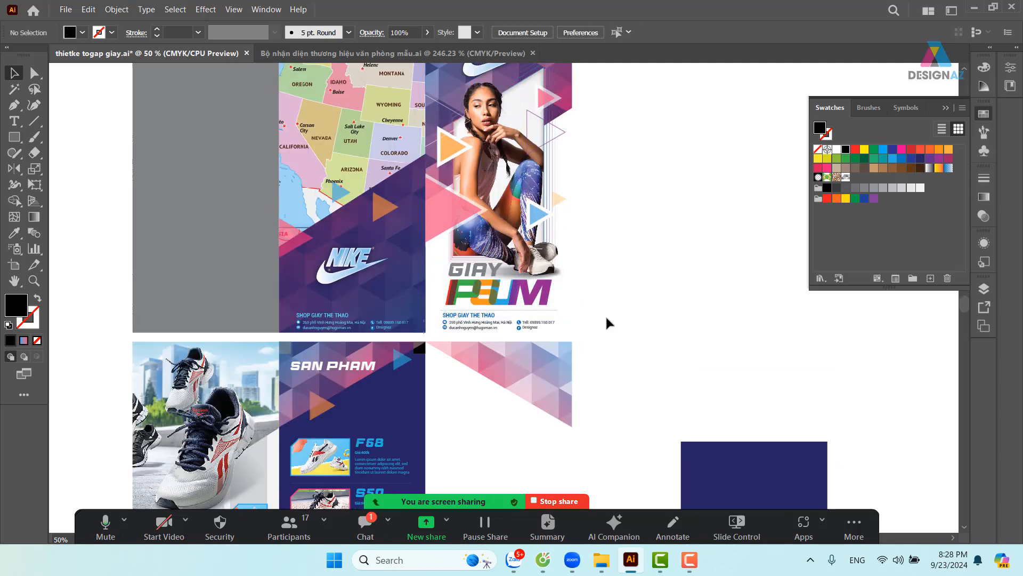
Group the four shoe product entries and their divider lines on the SAN PHAM panel
scroll(631, 298, down, 1)
scroll(631, 298, left, 1)
scroll(644, 314, down, 3)
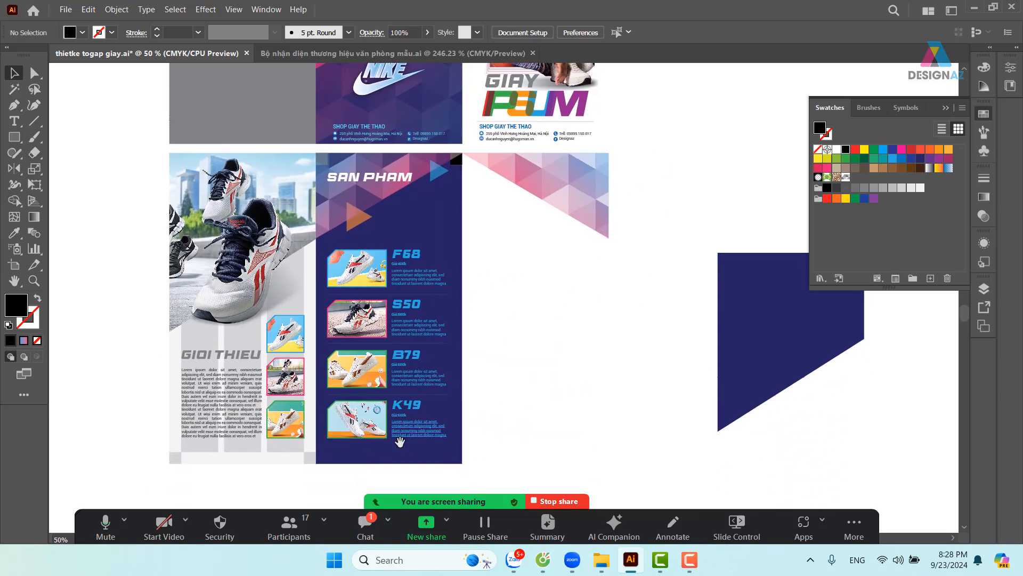
scroll(414, 400, down, 1)
scroll(414, 400, left, 1)
drag(352, 452, 466, 204)
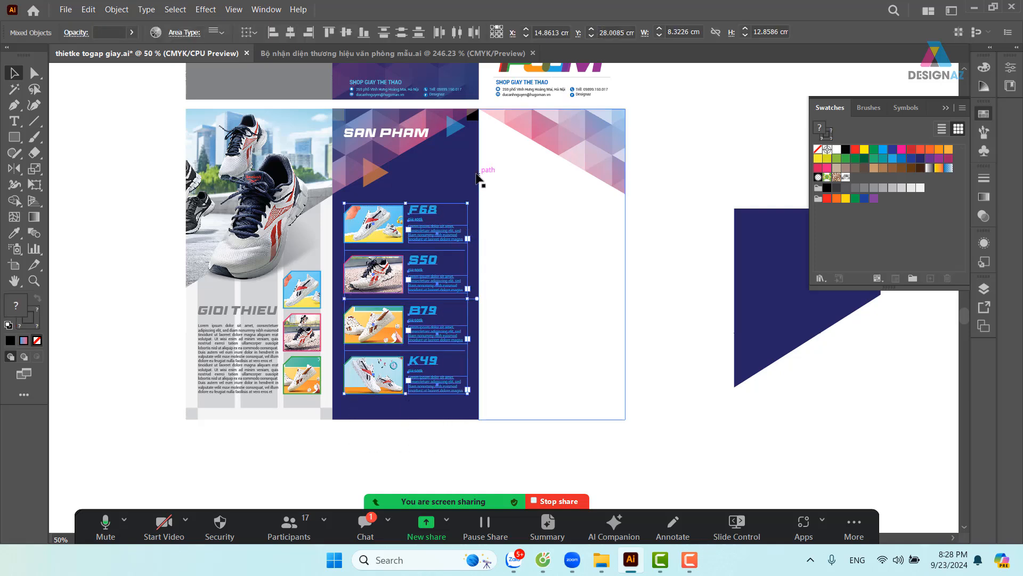
key(ctrl+g)
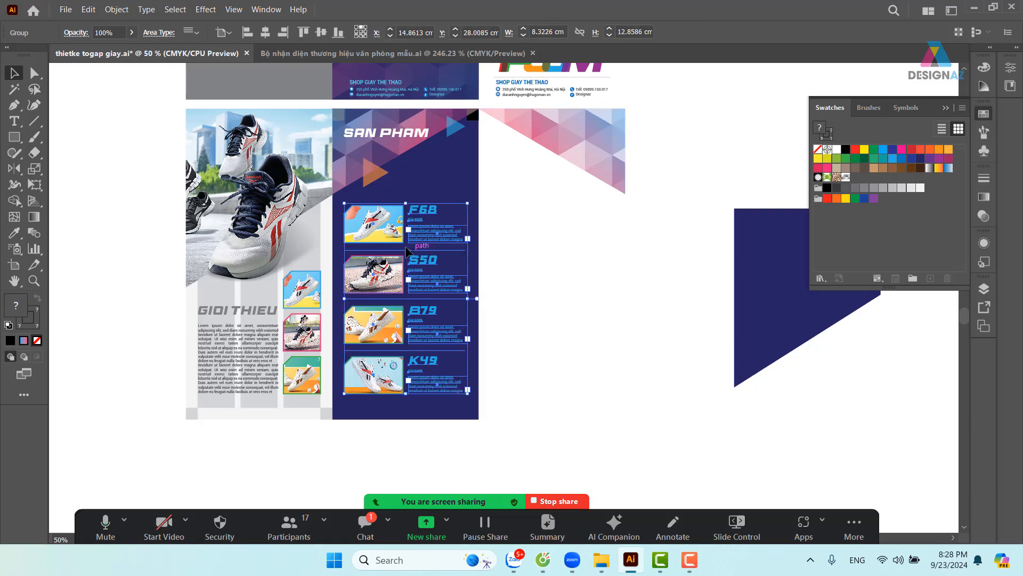
Copy the product group onto the white third panel and align it with that panel by horizontal centers
drag(387, 243, 538, 244)
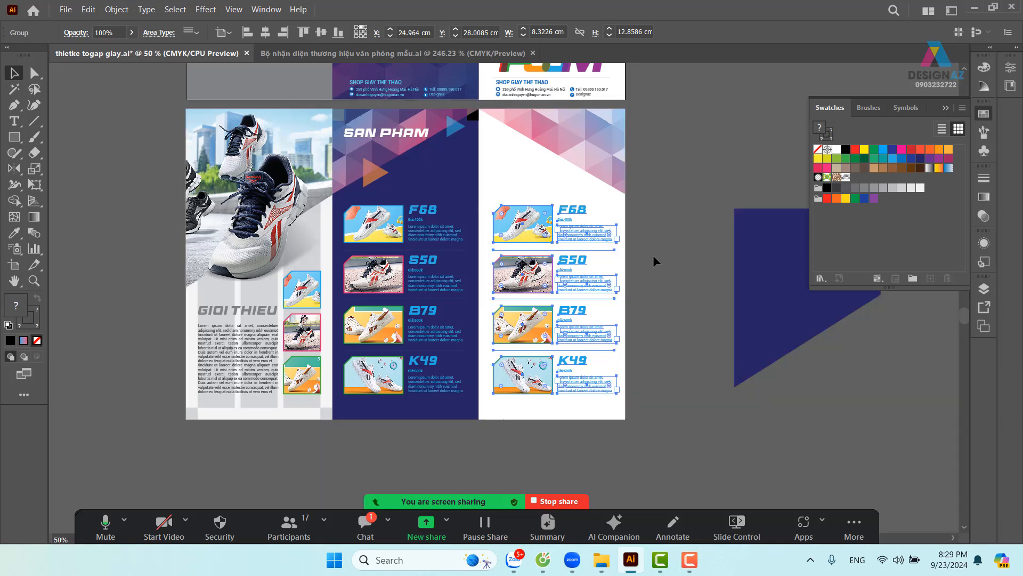
shift+click(521, 179)
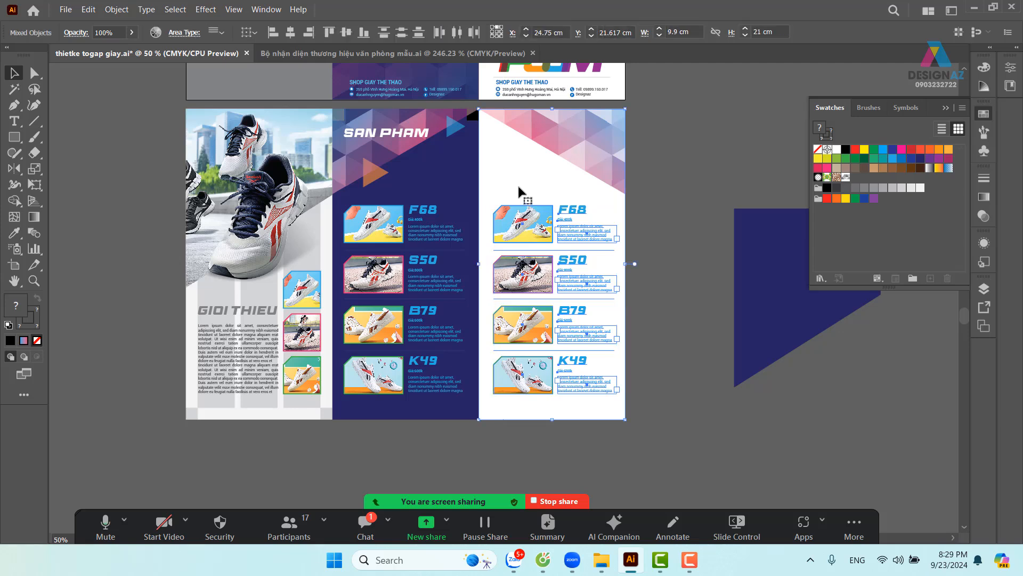
click(518, 185)
click(291, 33)
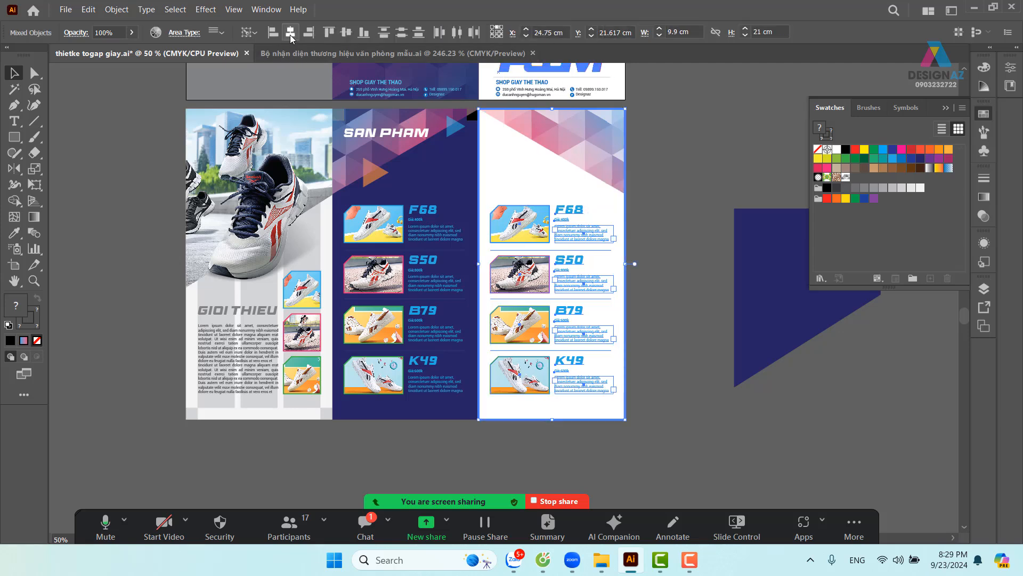
click(669, 252)
drag(663, 310, 655, 320)
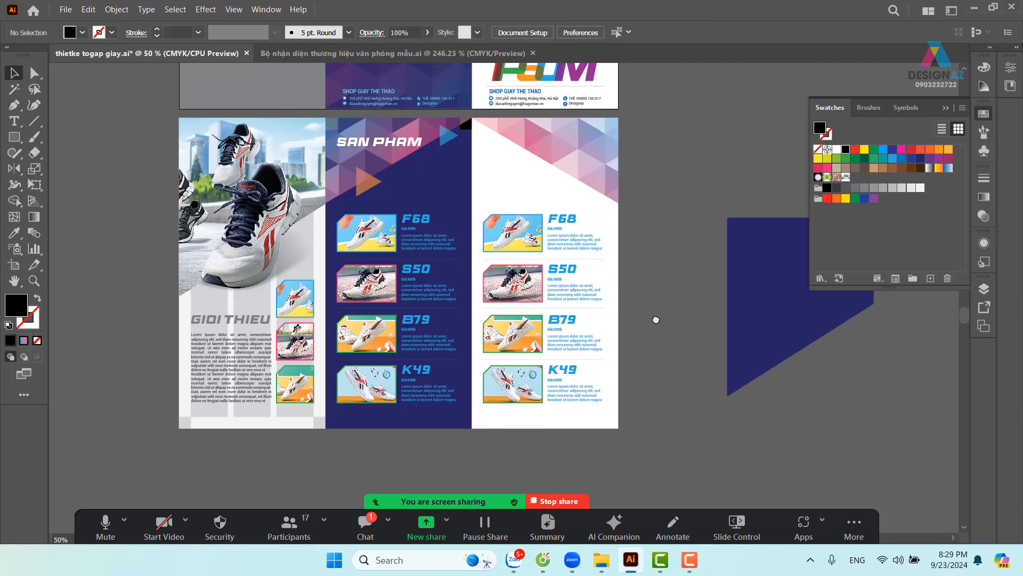
drag(614, 271, 598, 339)
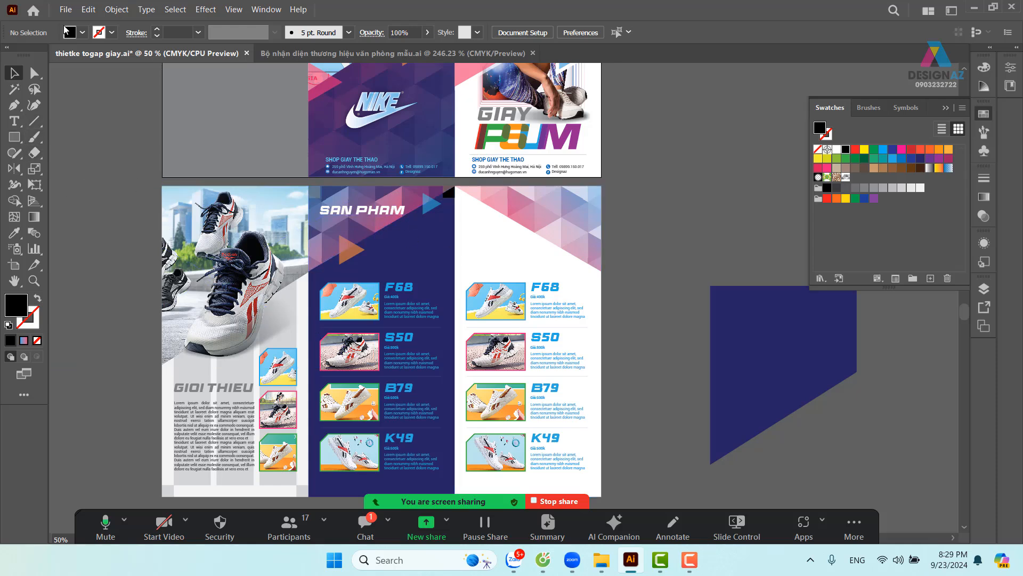
Place the QR code card image from the Desktop folder as a linked file at the top of the third panel
click(66, 10)
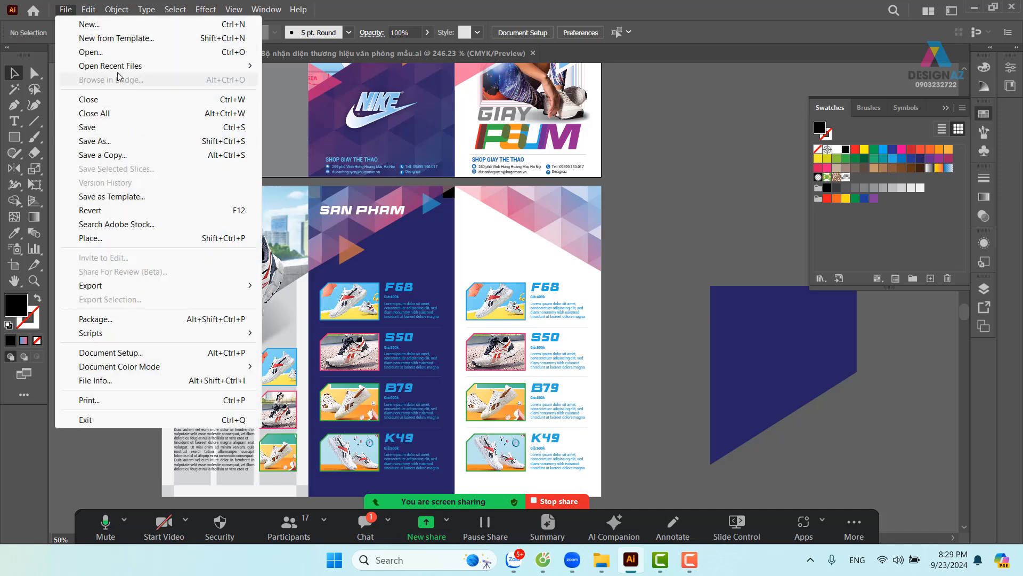
click(117, 240)
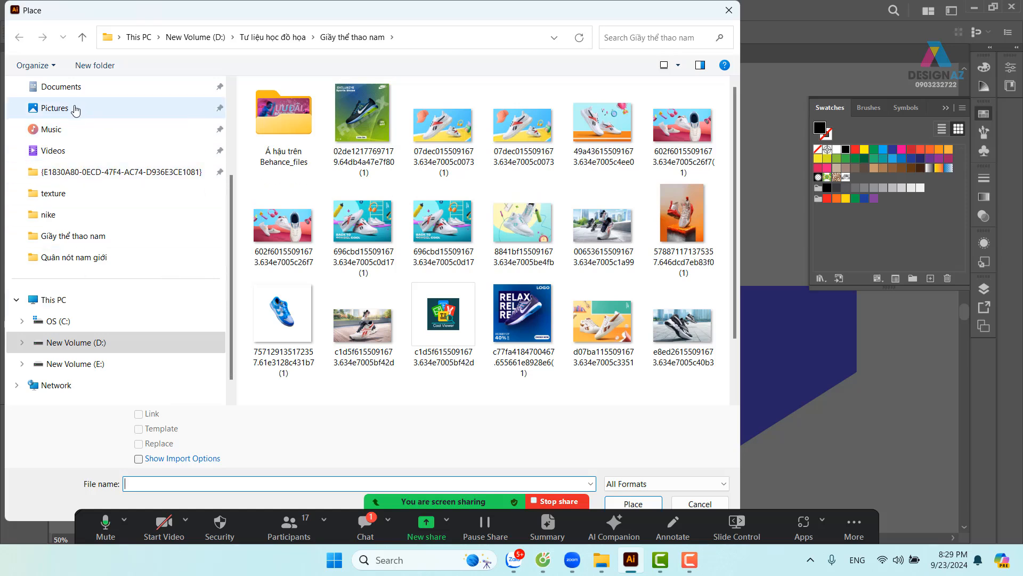
scroll(87, 130, up, 2)
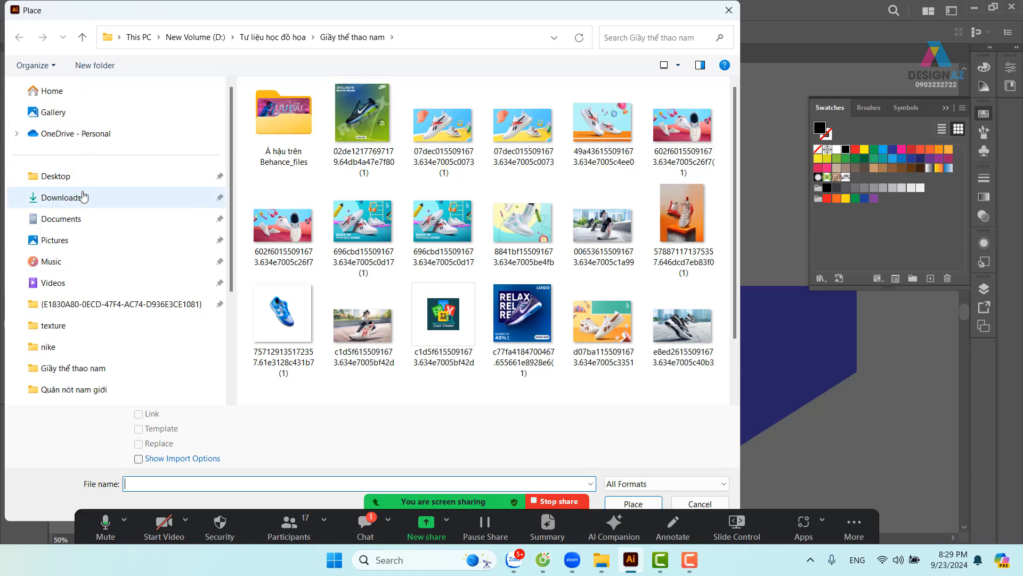
click(73, 178)
scroll(482, 229, down, 5)
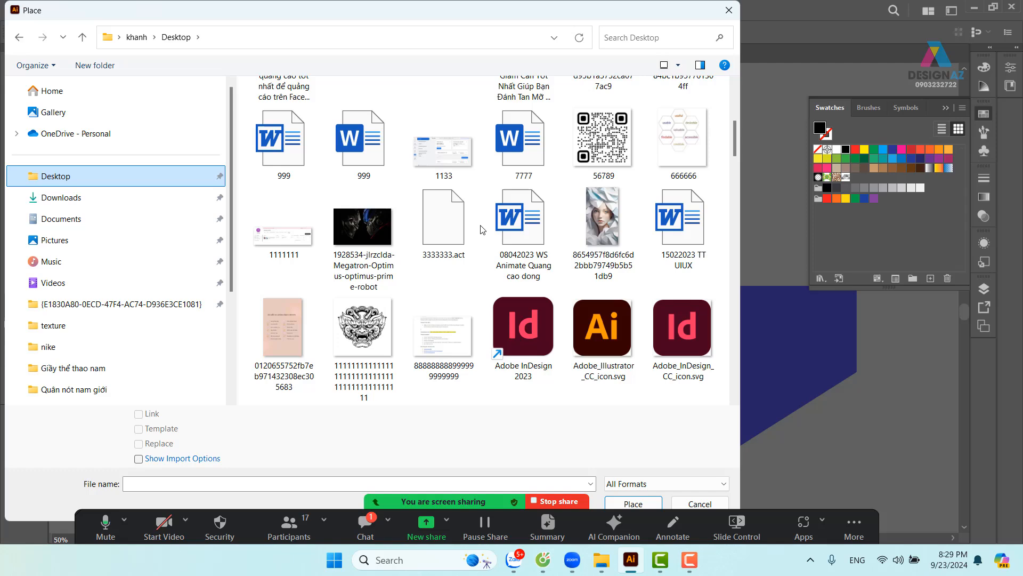
scroll(483, 229, down, 10)
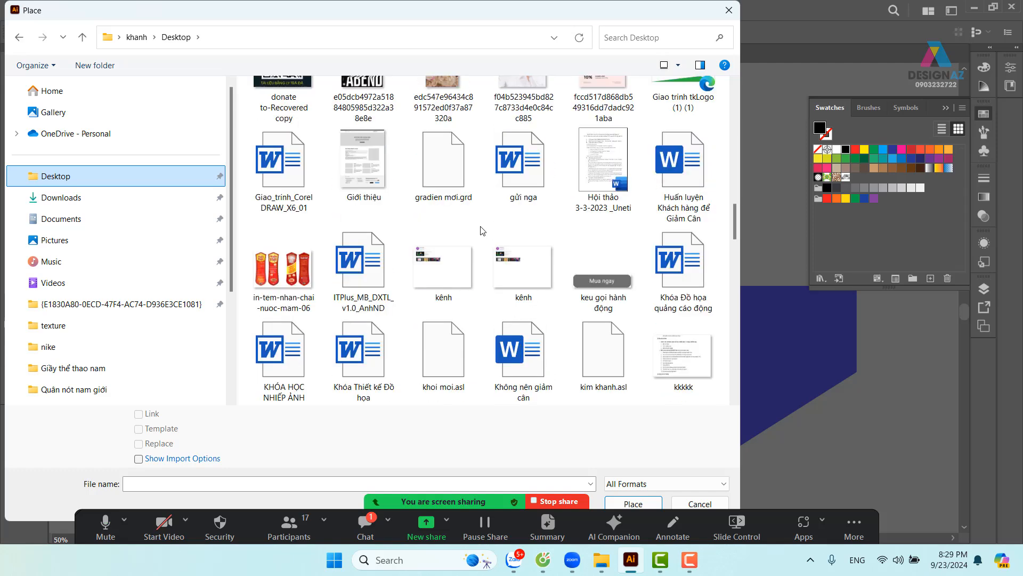
scroll(483, 230, up, 3)
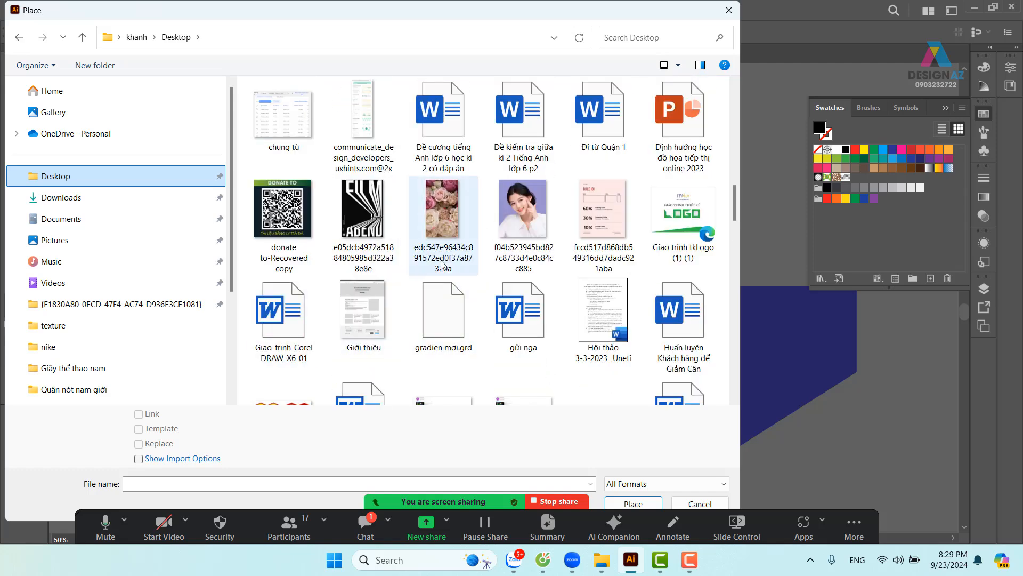
scroll(456, 263, down, 7)
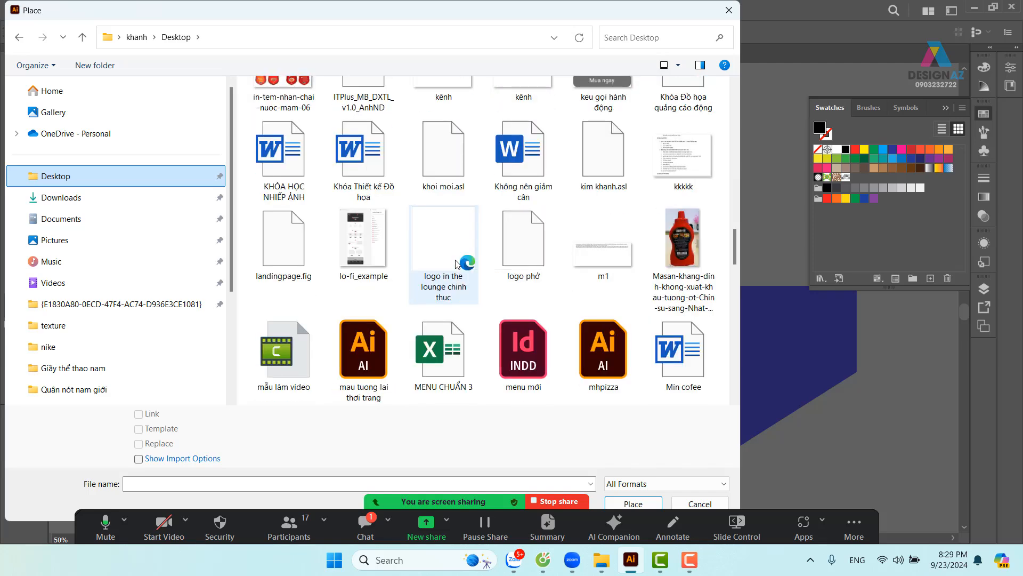
scroll(458, 261, down, 15)
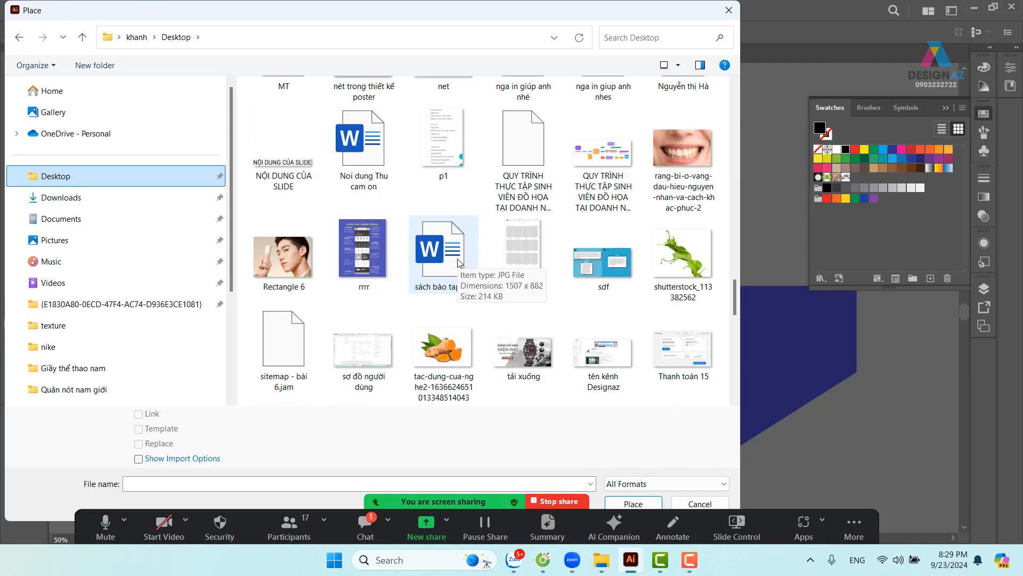
scroll(458, 261, down, 8)
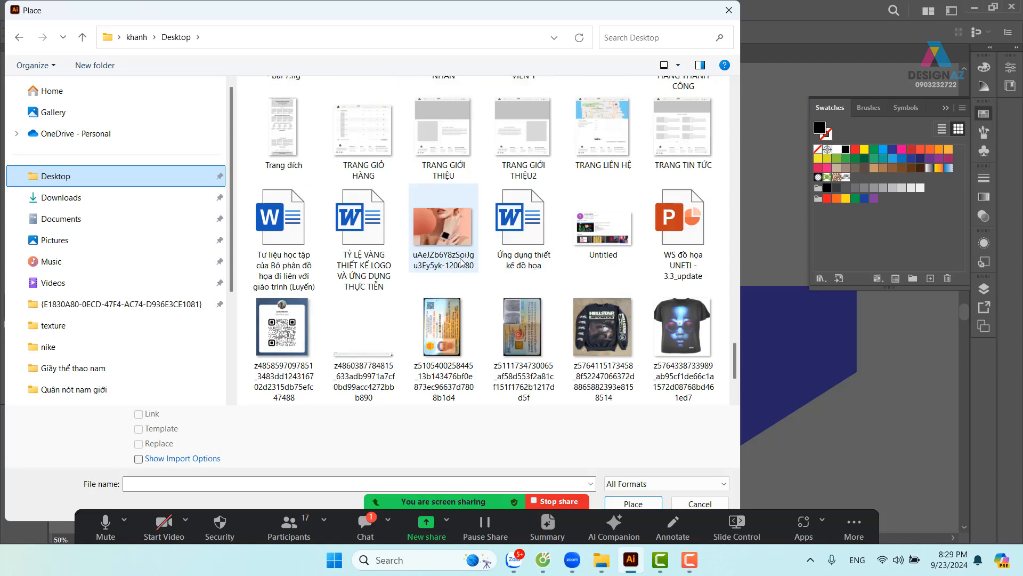
click(282, 224)
click(139, 414)
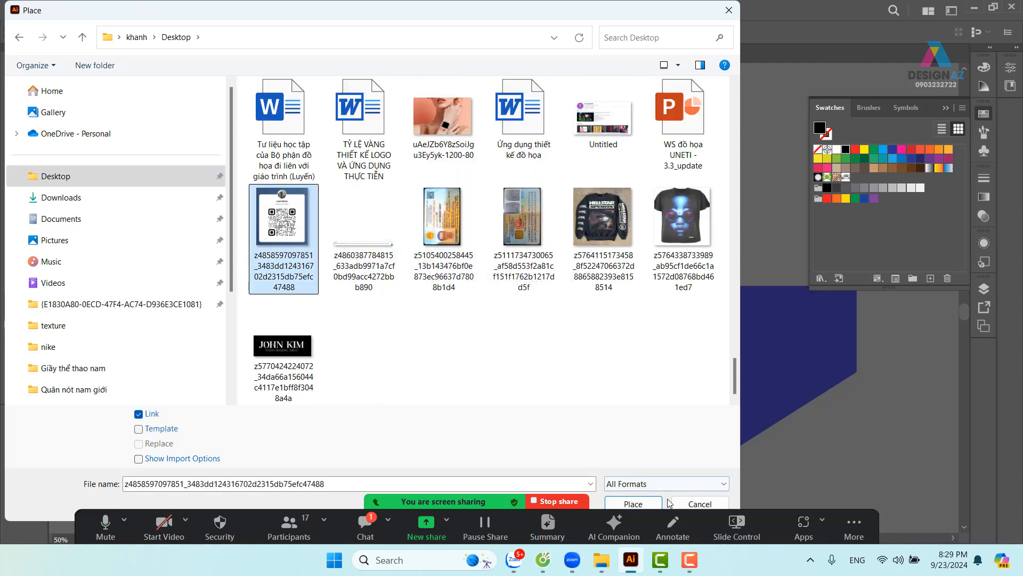
click(634, 503)
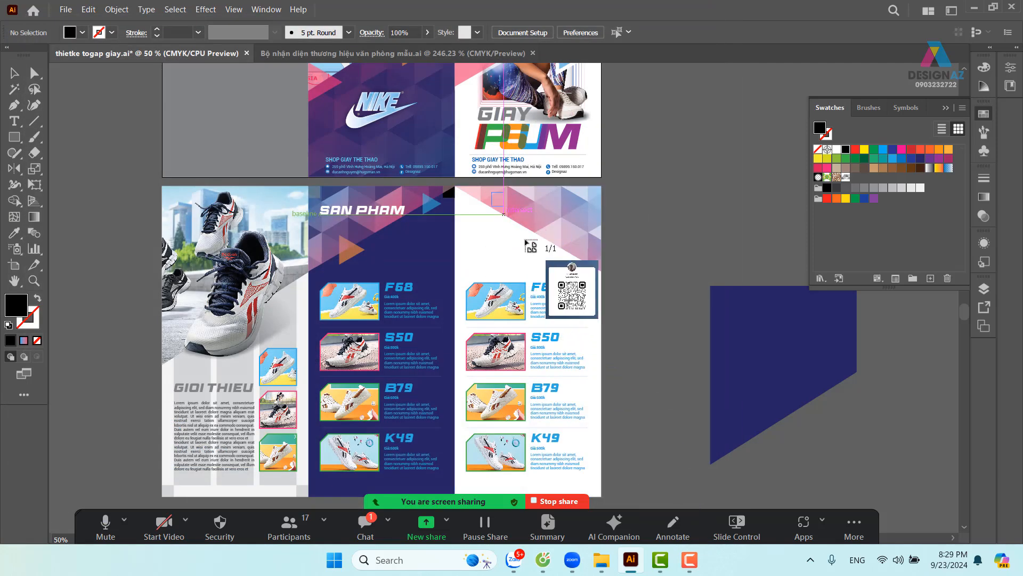
drag(563, 269, 619, 286)
click(679, 203)
Align the QR code card with the third panel's triangle-pattern graphic by horizontal centers
key(z)
drag(365, 208, 574, 350)
key(ctrl+minus)
key(ctrl+minus)
key(ctrl+minus)
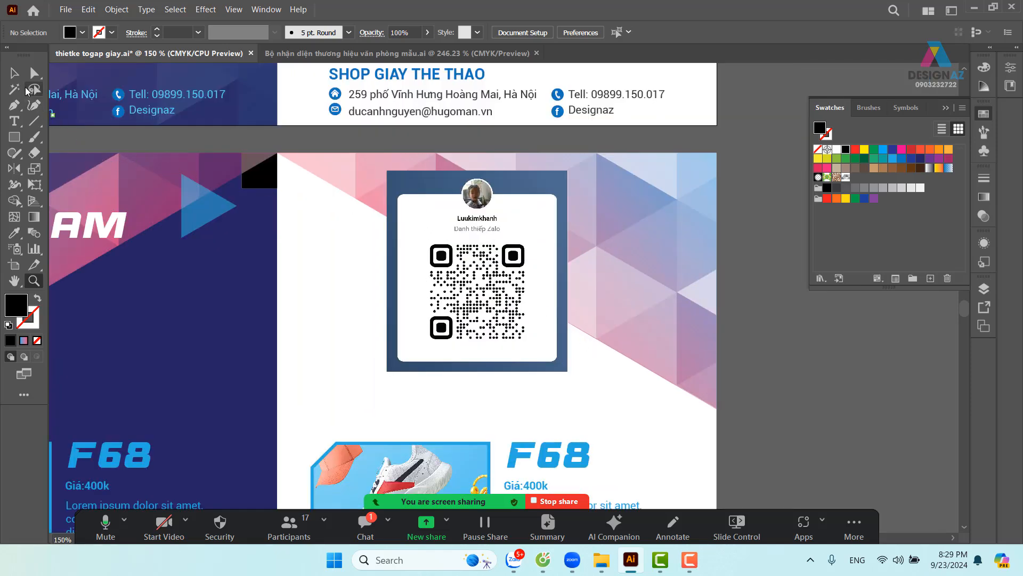
click(14, 73)
click(532, 252)
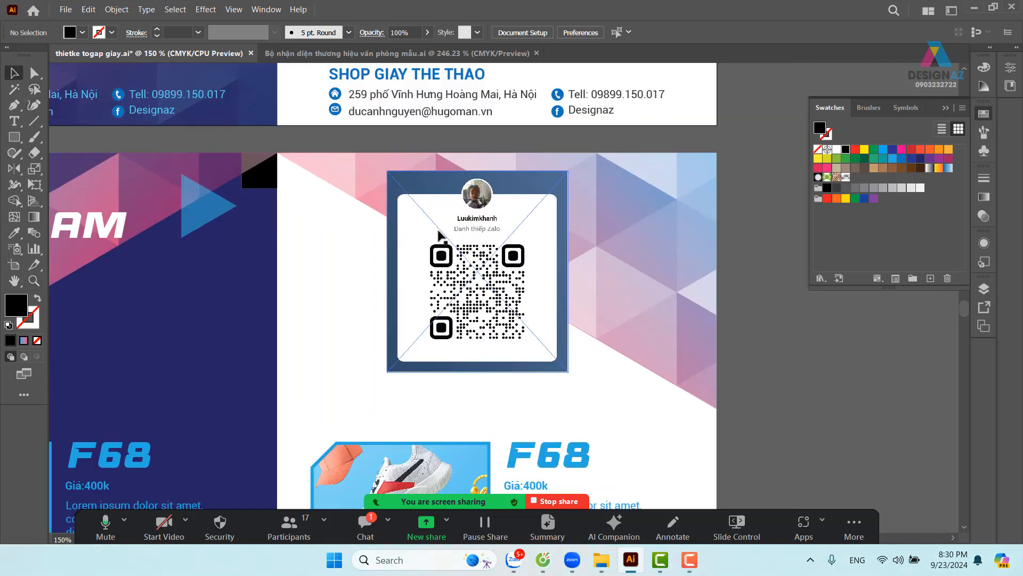
click(15, 137)
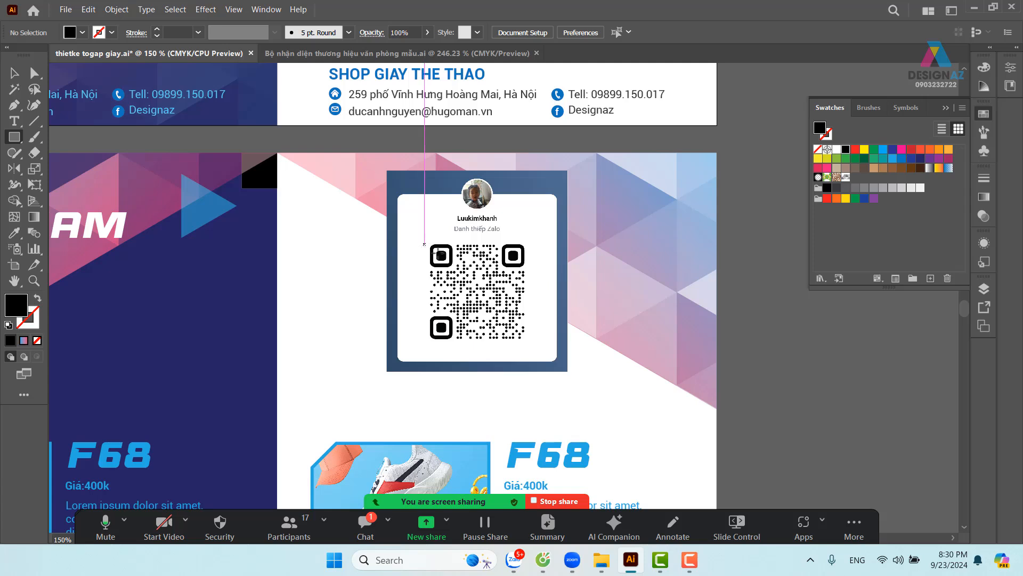
key(v)
drag(532, 322, 539, 321)
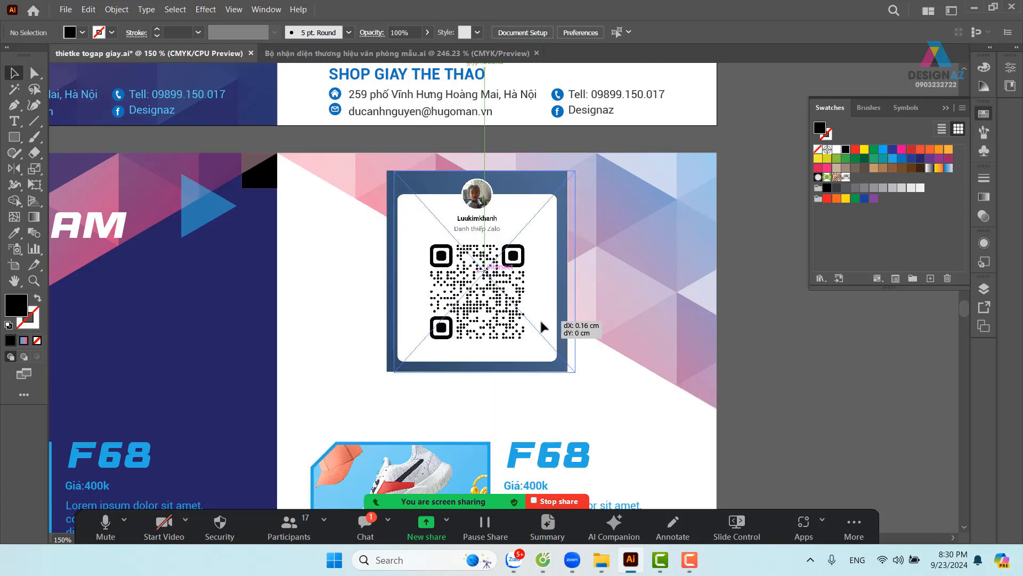
click(638, 333)
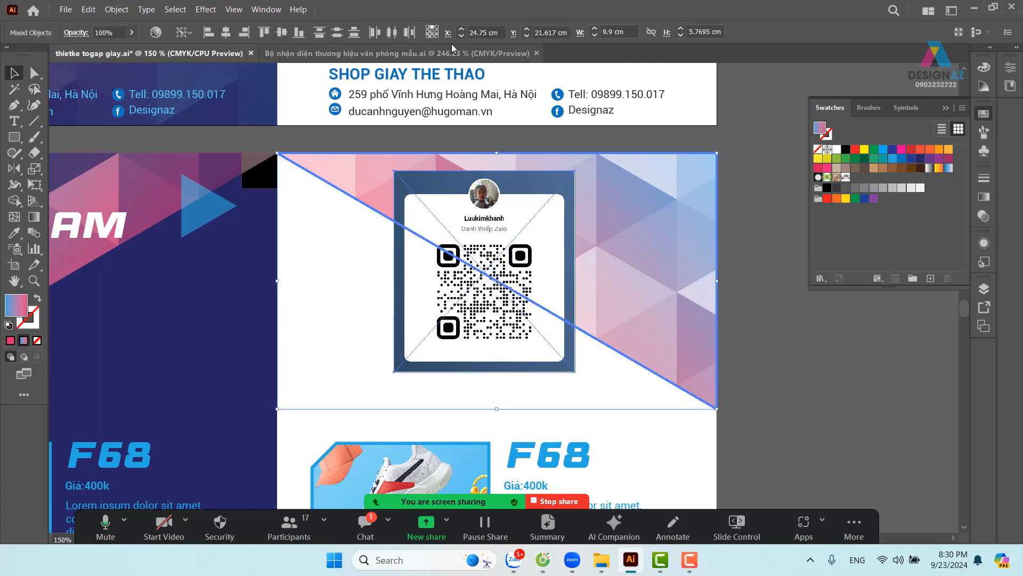
click(226, 32)
click(729, 302)
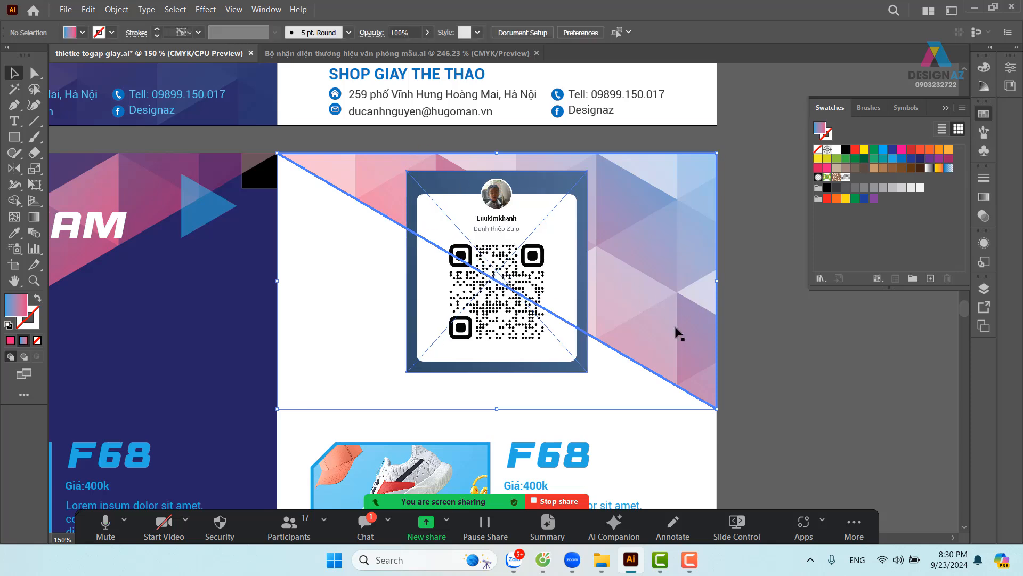
Copy the blue and orange accent triangles from the SAN PHAM panel to either side of the QR code card
drag(215, 219, 871, 353)
key(space)
drag(868, 353, 473, 297)
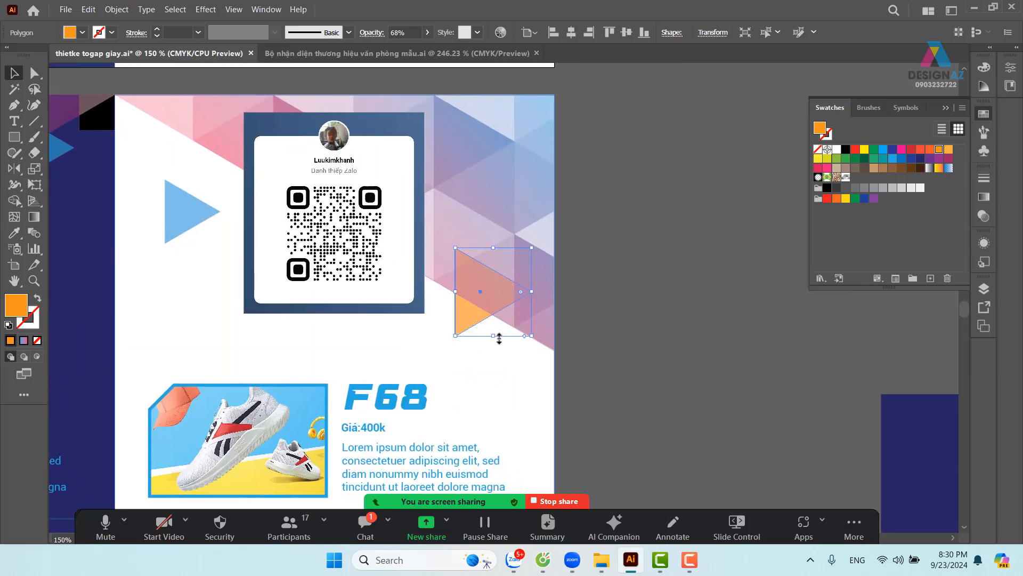
click(626, 331)
key(space)
drag(571, 304, 681, 310)
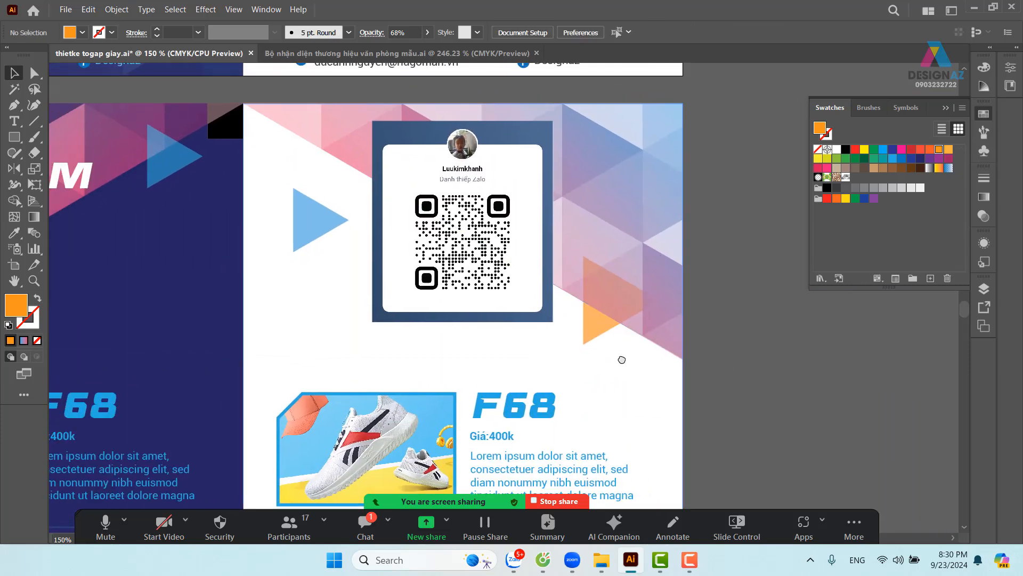
Ungroup the copied product list on the third panel, and ungroup its F68 entry as well
key(ctrl+minus)
key(ctrl+minus)
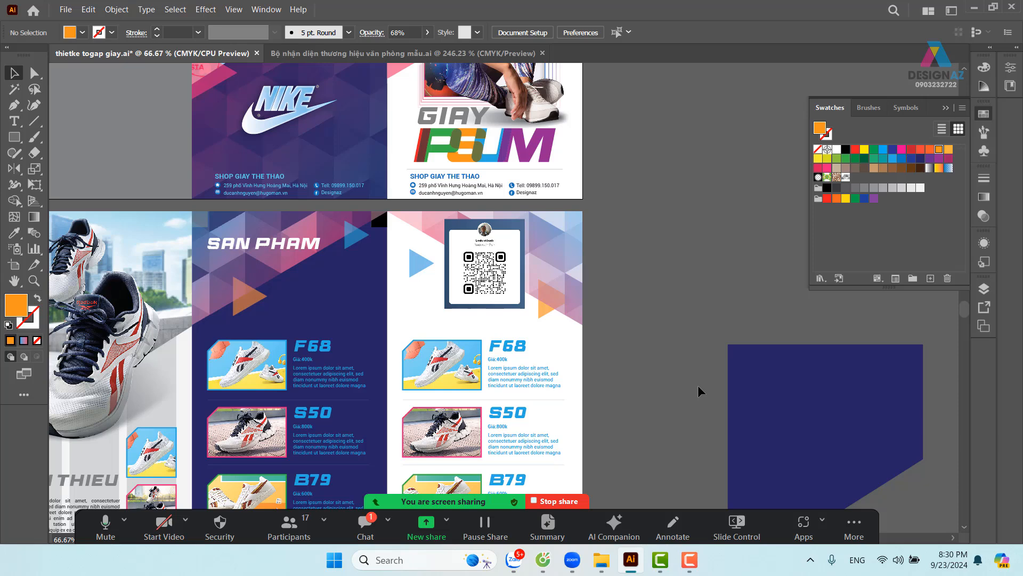
key(space)
drag(627, 362, 648, 232)
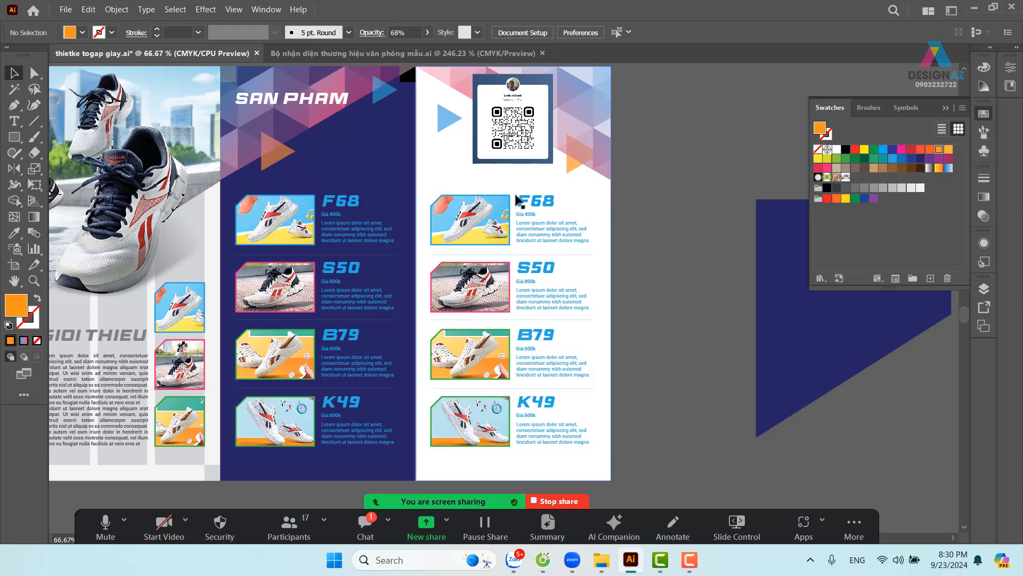
click(280, 237)
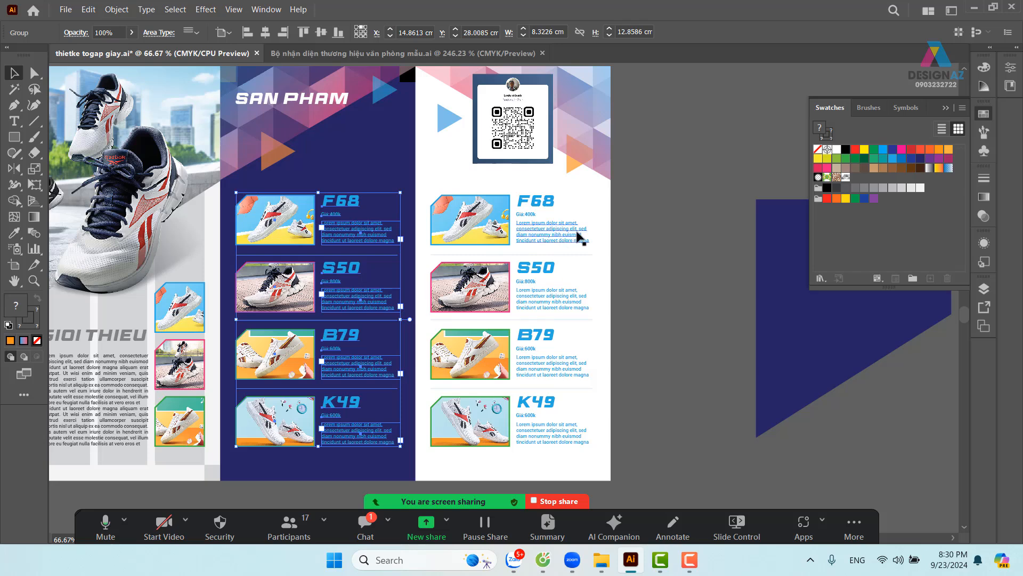
drag(486, 233, 483, 229)
right_click(481, 227)
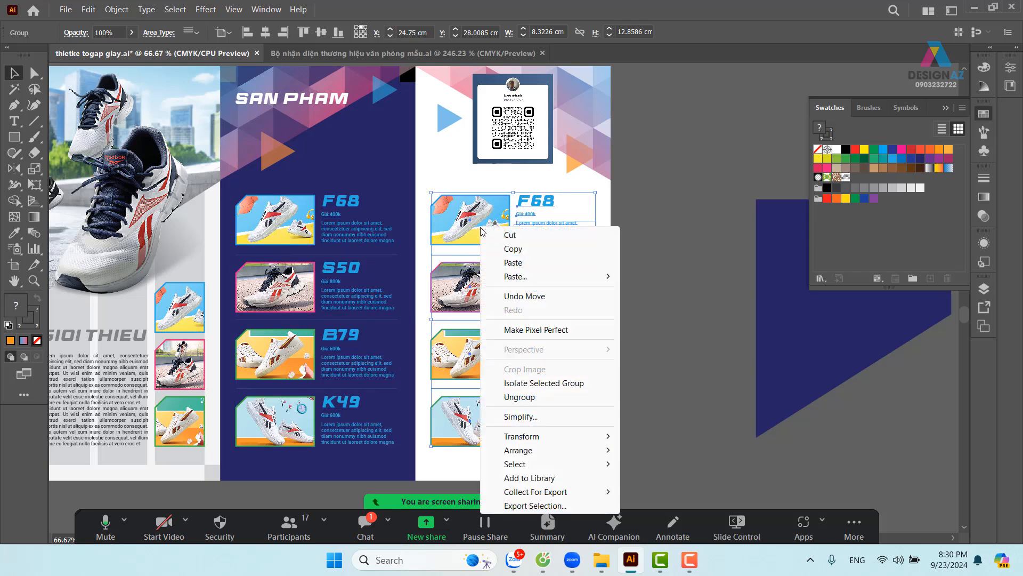
click(549, 397)
click(468, 229)
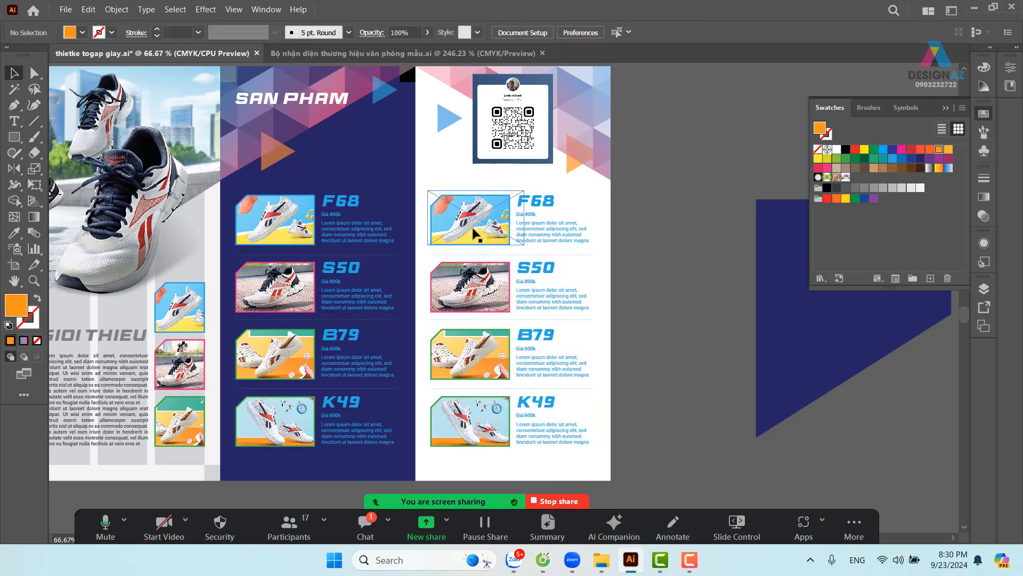
key(ctrl+shift+a)
click(479, 235)
right_click(478, 225)
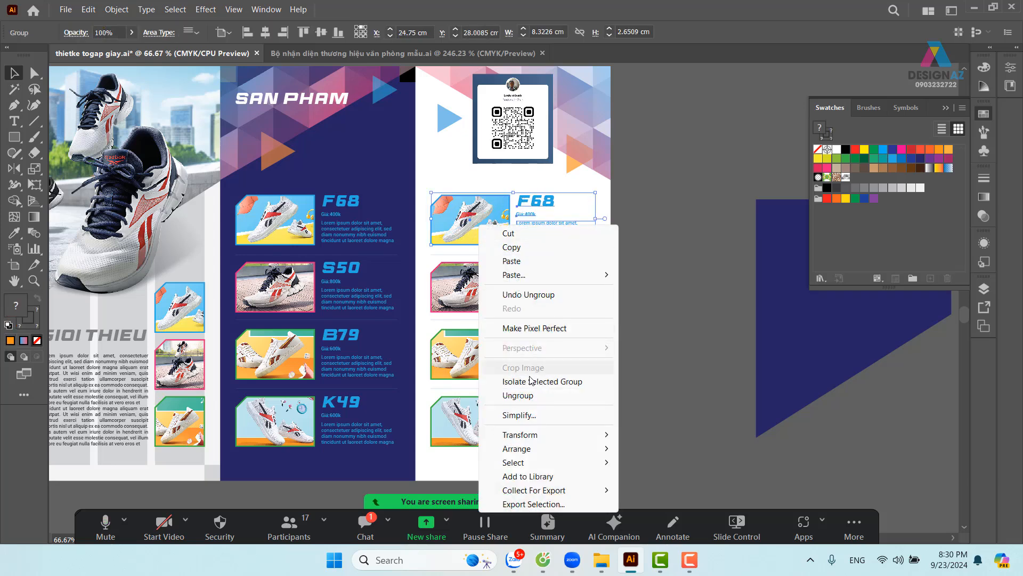
click(533, 394)
click(587, 310)
Set the blend mode of the F68 shoe photo on the third inside panel to Multiply
click(484, 230)
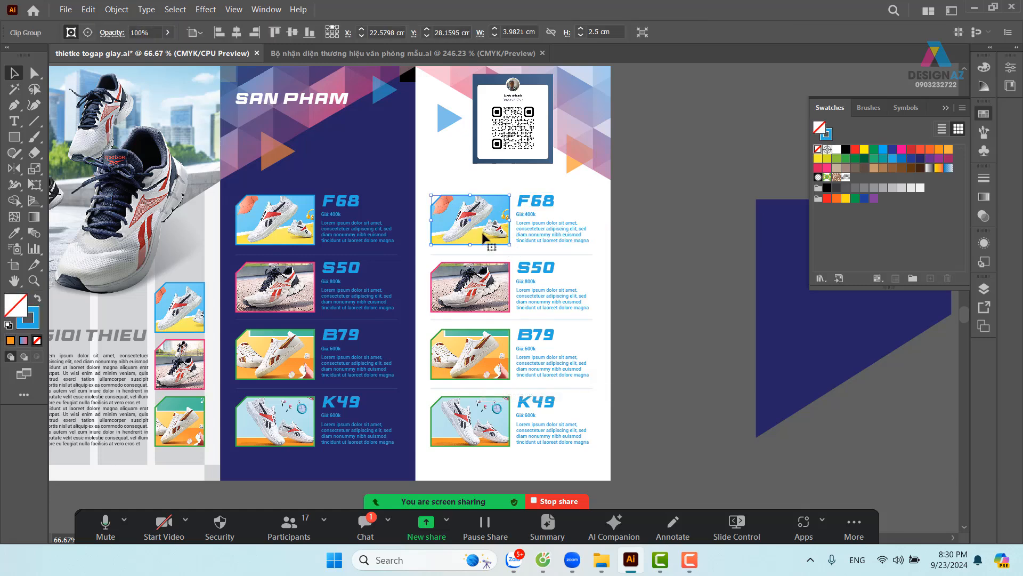
click(985, 216)
click(988, 223)
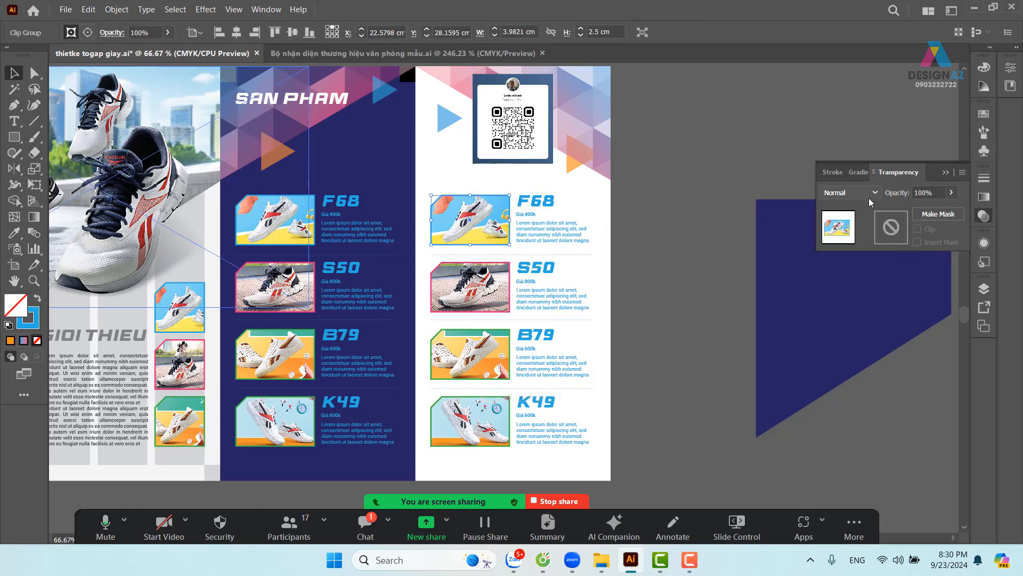
click(872, 194)
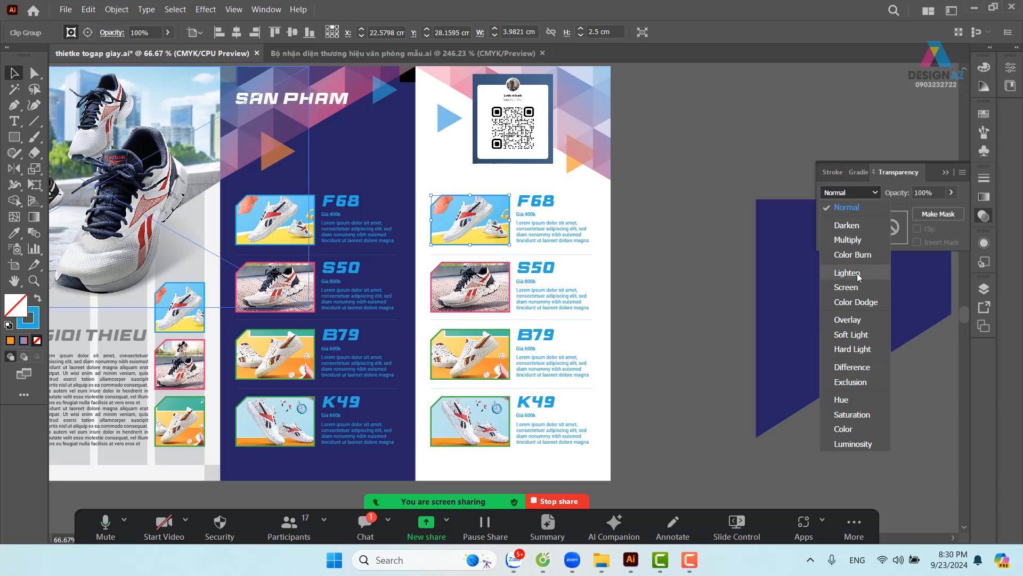
click(849, 240)
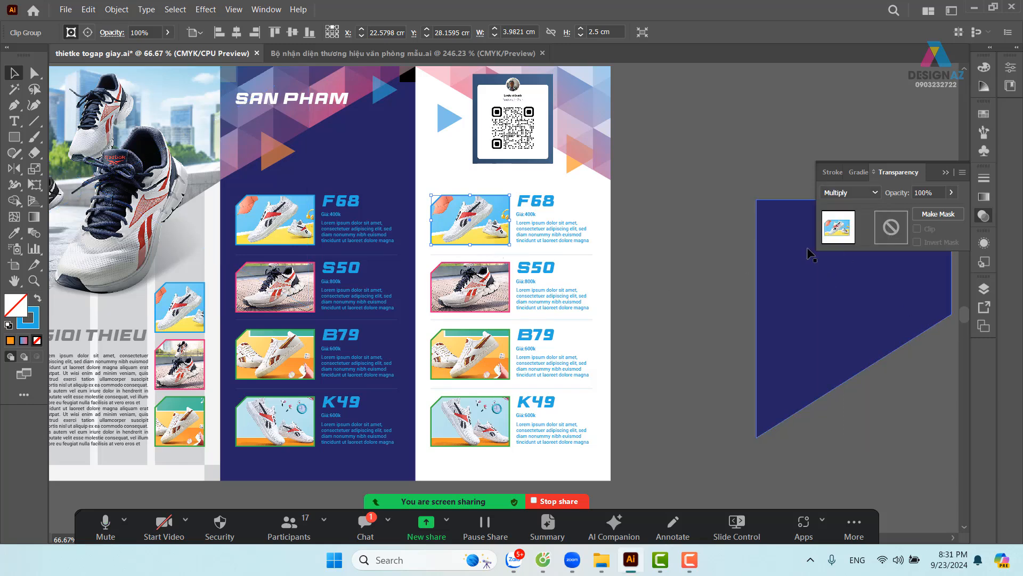
Flatten the F68 photo's transparency with Preserve Alpha Transparency on and Preserve Overprints and Spot Colors off
click(116, 10)
click(178, 258)
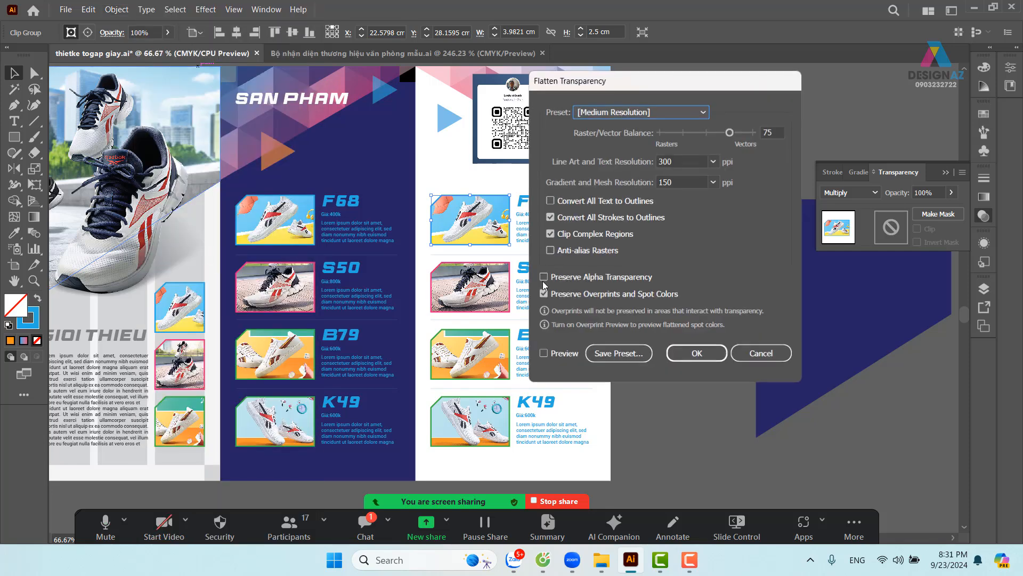
click(606, 278)
click(596, 295)
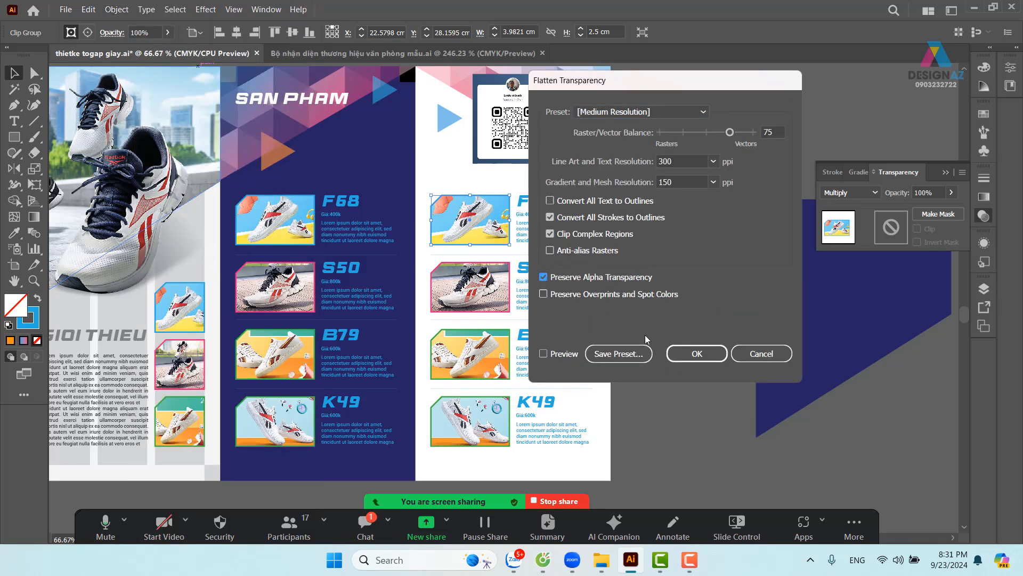
click(697, 353)
click(708, 267)
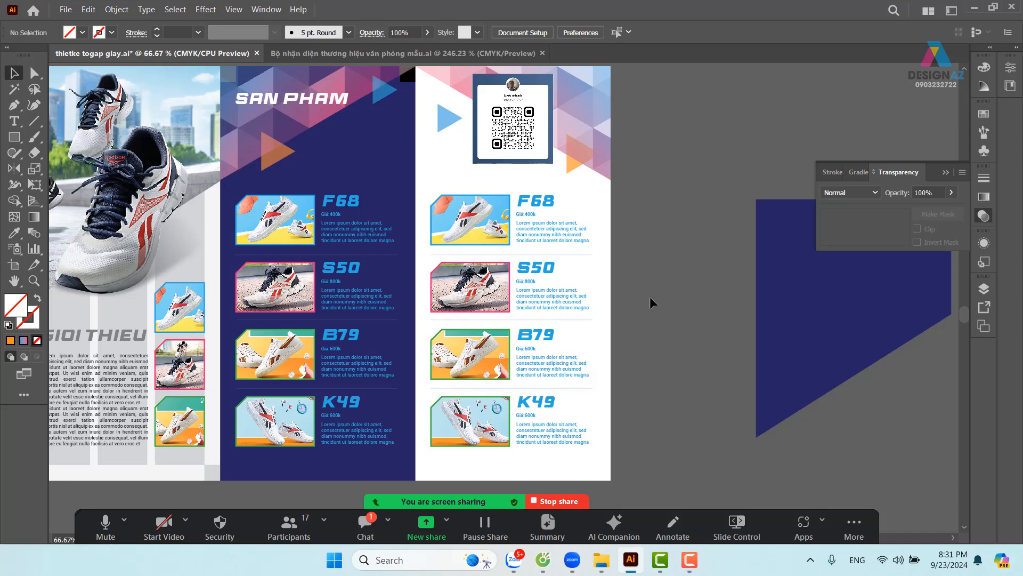
Recolor the empty gray panel beside the map on the outside spread white
key(ctrl+minus)
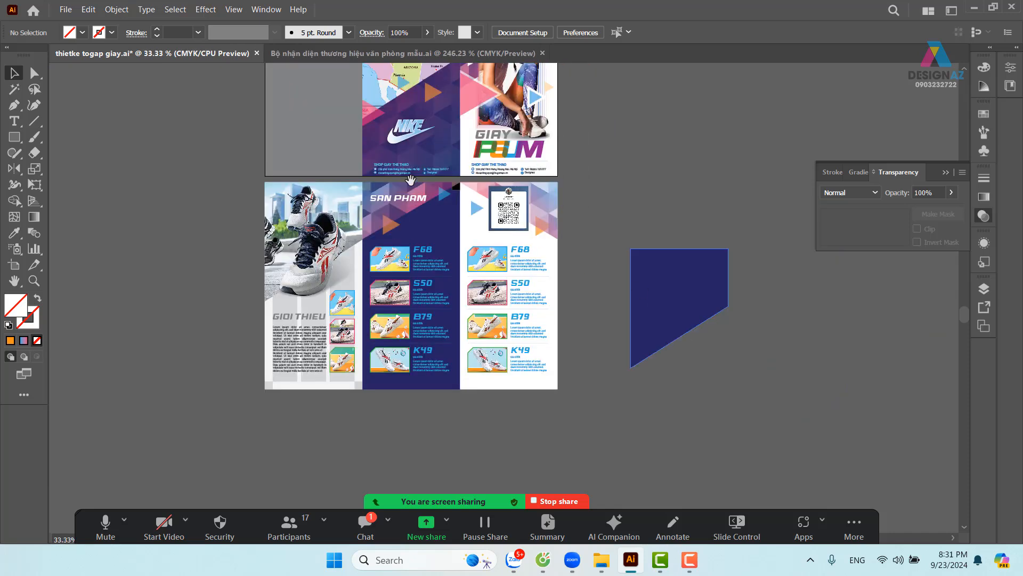
drag(410, 180, 426, 288)
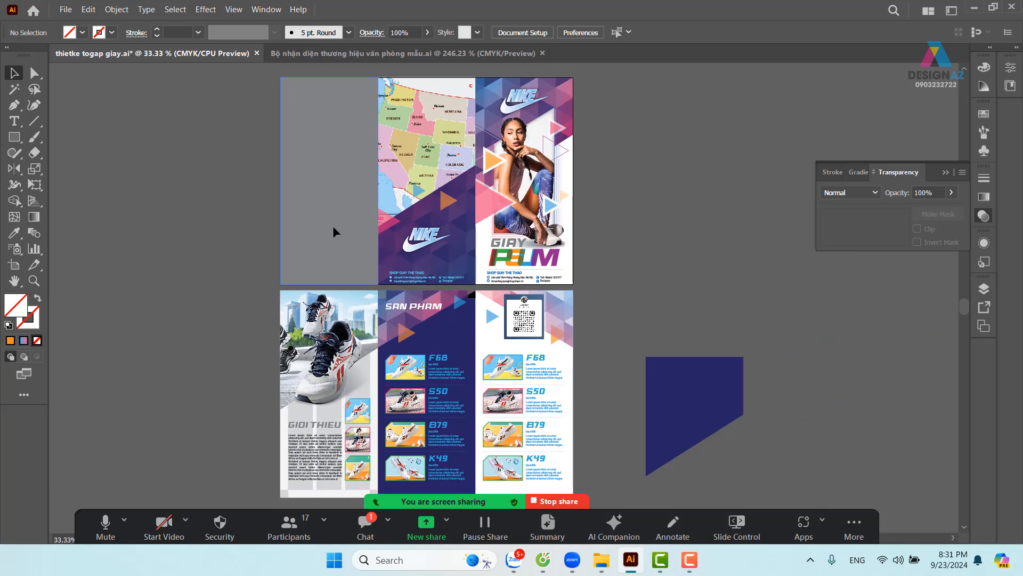
click(334, 231)
click(982, 115)
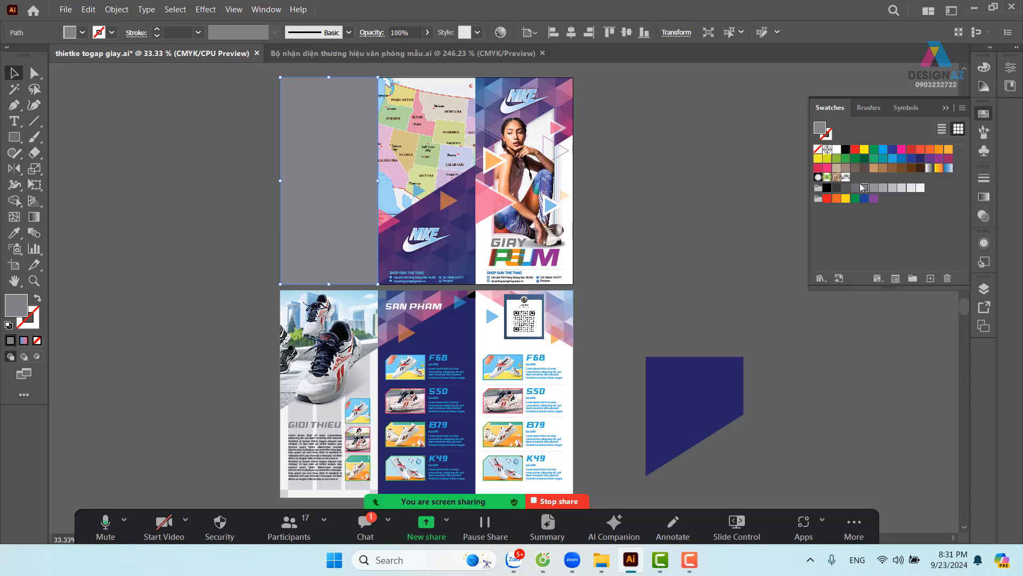
click(837, 150)
click(714, 178)
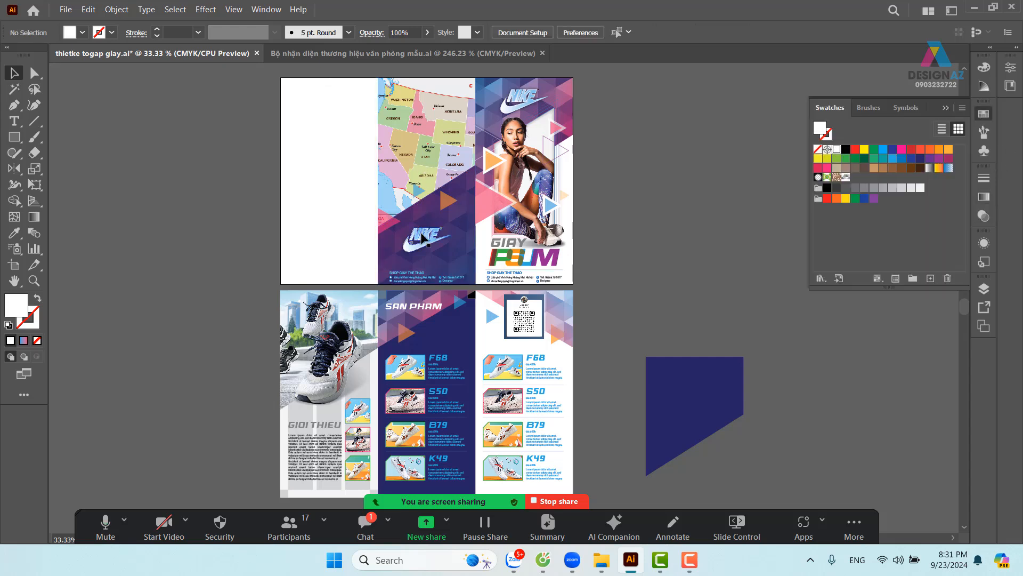
Copy the gradient triangle-pattern overlay from the map panel onto the pasteboard beside the blank panel, and lock the original overlay
click(470, 248)
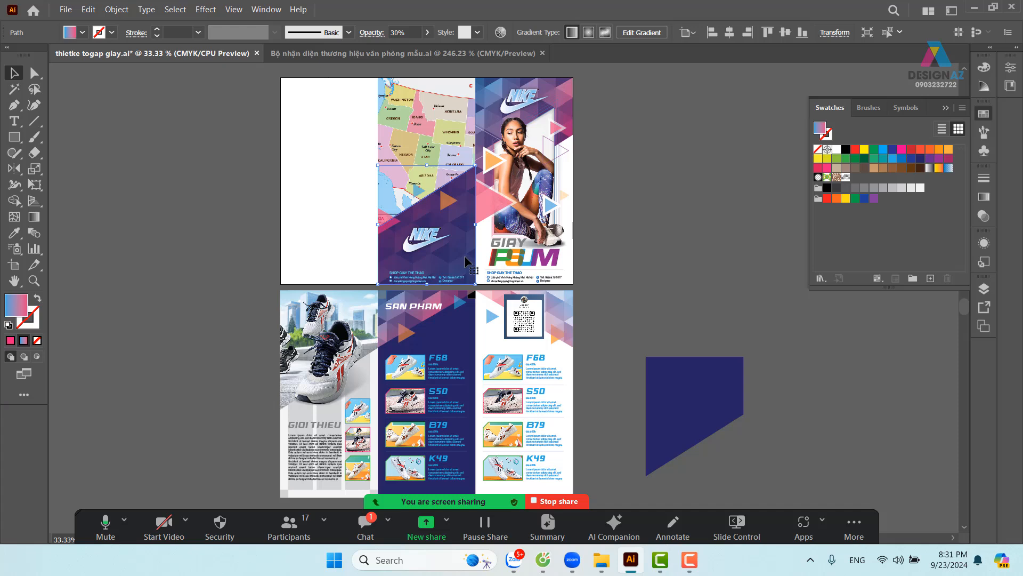
drag(466, 261, 233, 266)
click(461, 265)
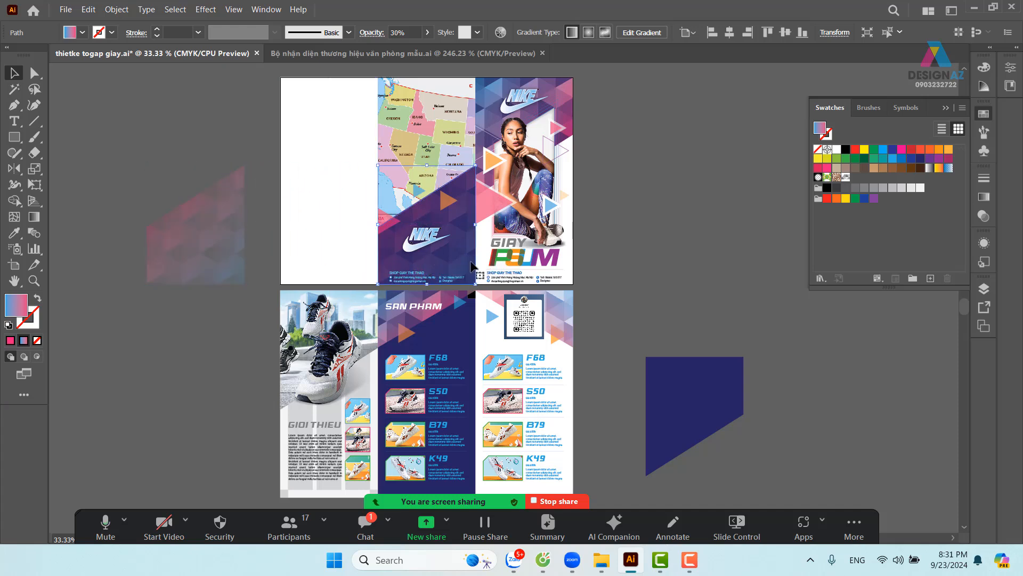
key(ctrl+c)
key(ctrl+2)
Copy the slanted navy shape from the map panel onto the blank white panel and reflect the copy horizontally
click(461, 266)
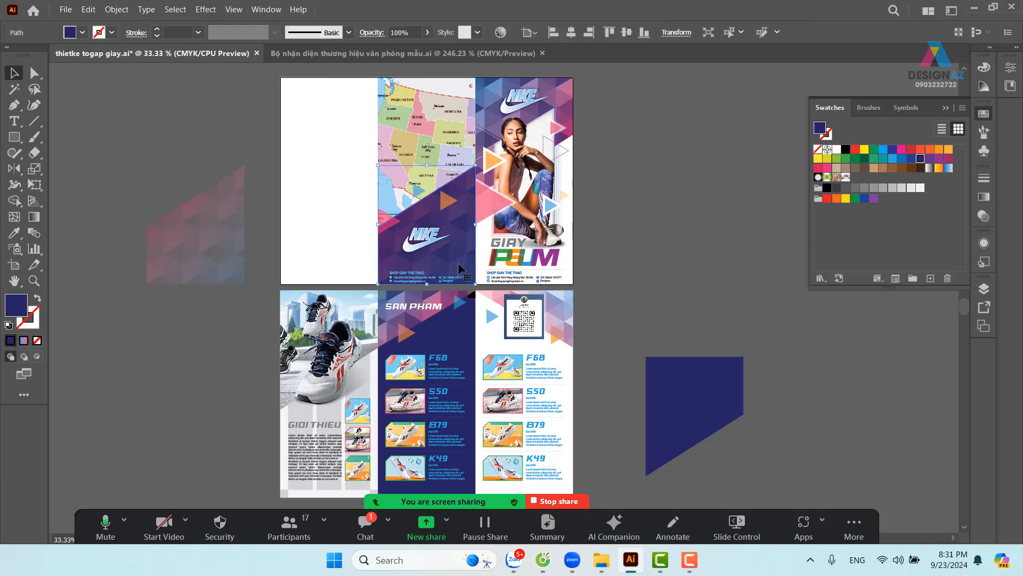
drag(461, 266, 358, 269)
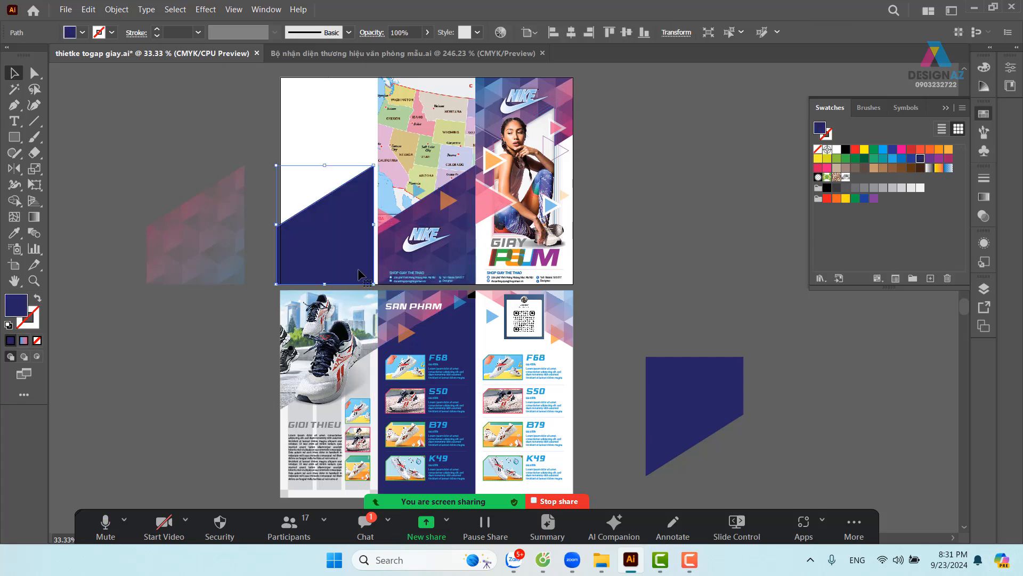
key(o)
drag(413, 248, 322, 254)
click(12, 74)
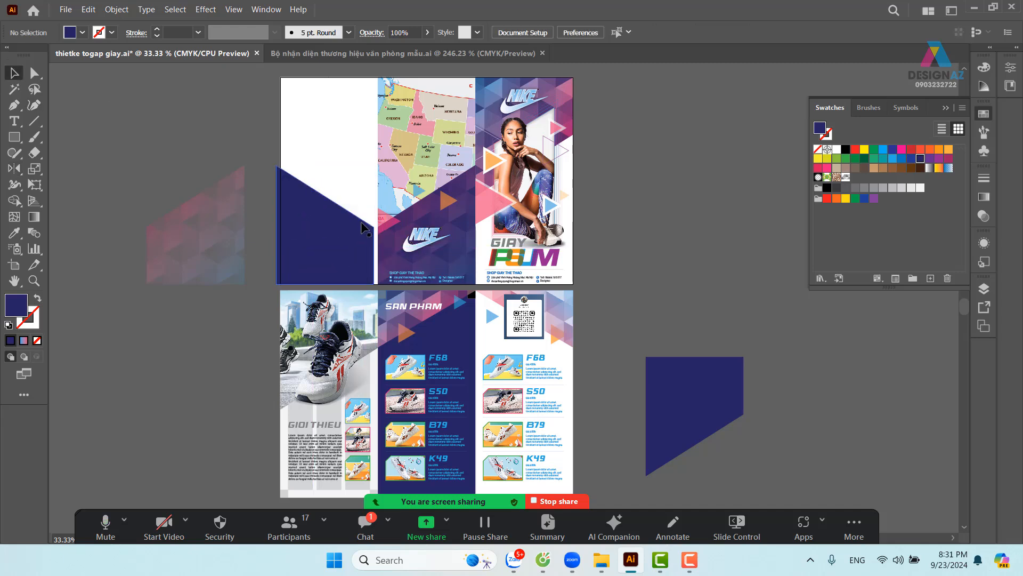
Align the mirrored navy shape with the white panel by horizontal centers
shift+click(347, 129)
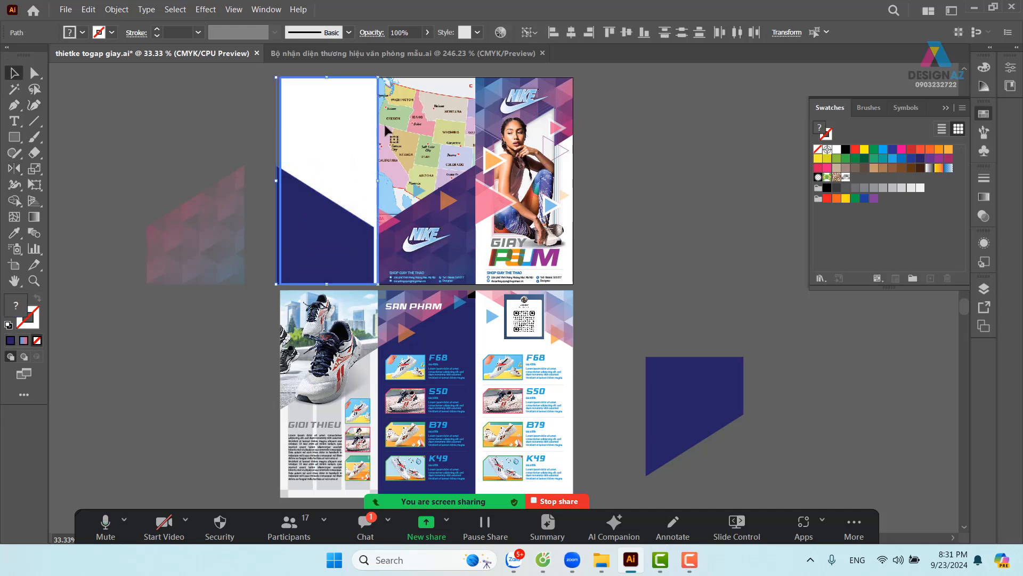
click(569, 35)
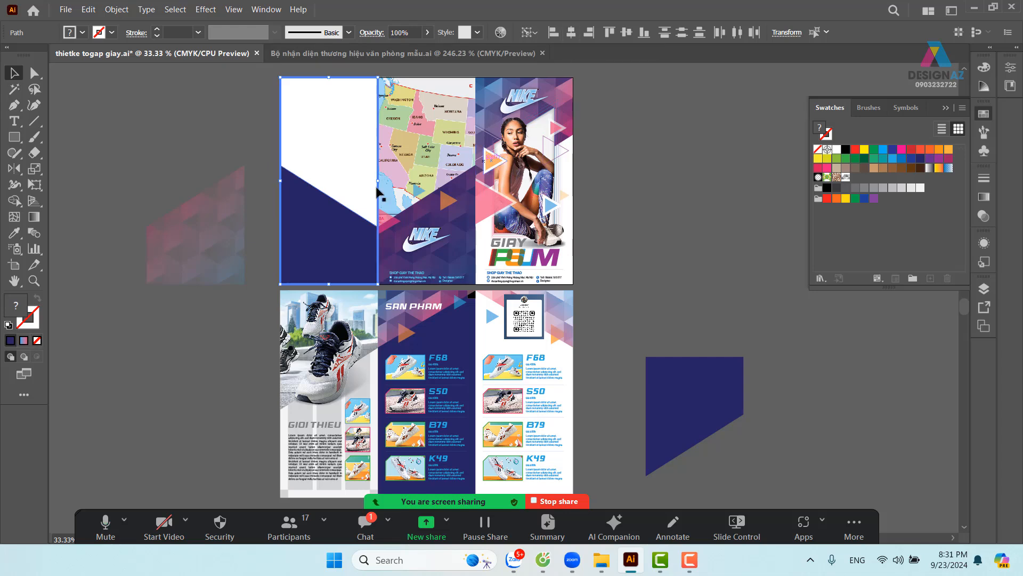
click(189, 145)
Reflect the copied gradient pattern overlay horizontally and align it over the mirrored navy shape by horizontal centers
click(211, 229)
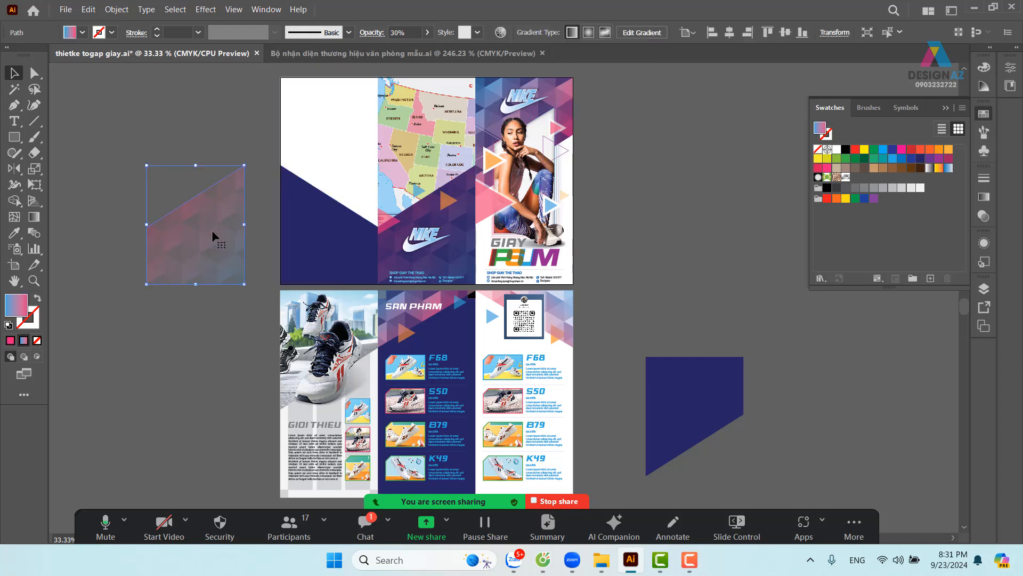
key(o)
drag(252, 238, 180, 234)
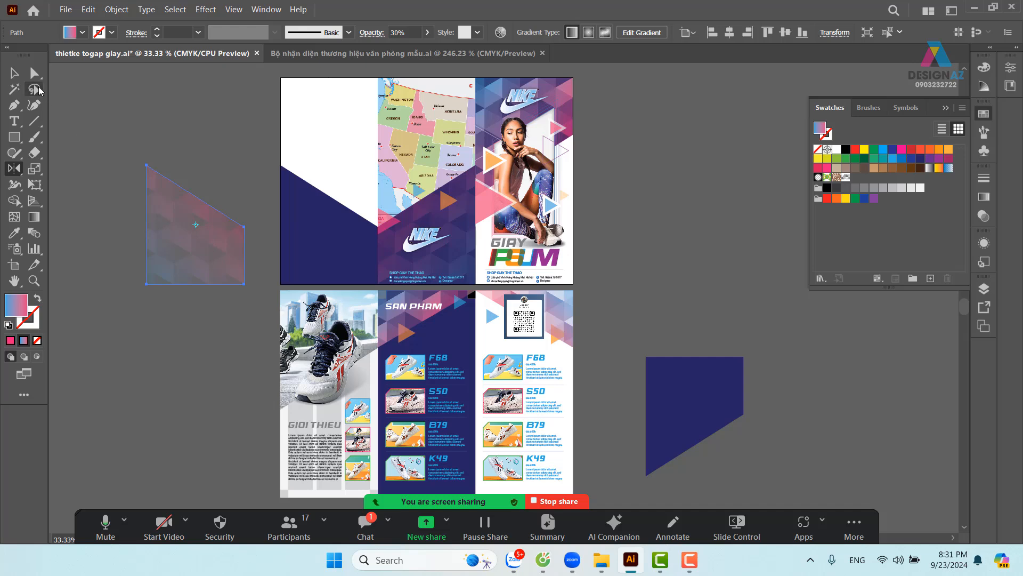
key(v)
shift+click(326, 253)
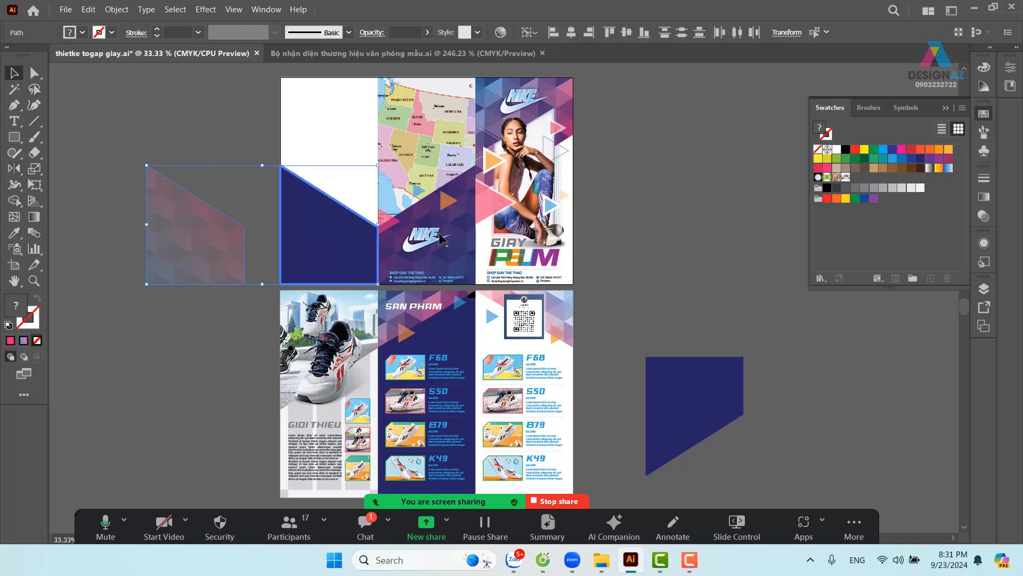
click(574, 36)
click(211, 228)
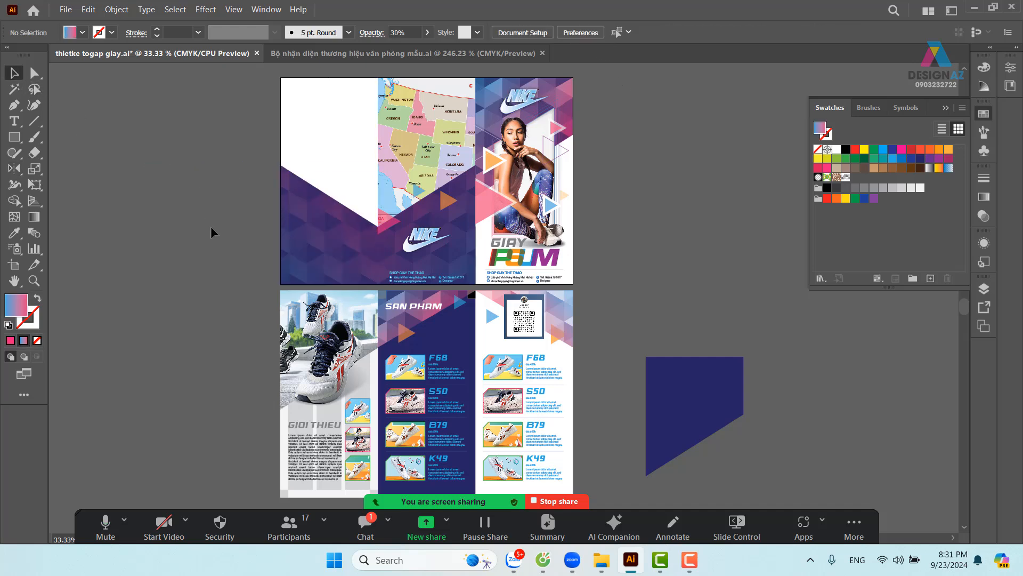
Copy the SAN PHAM heading to the top of the blank outside panel and fill it with light blue
click(278, 169)
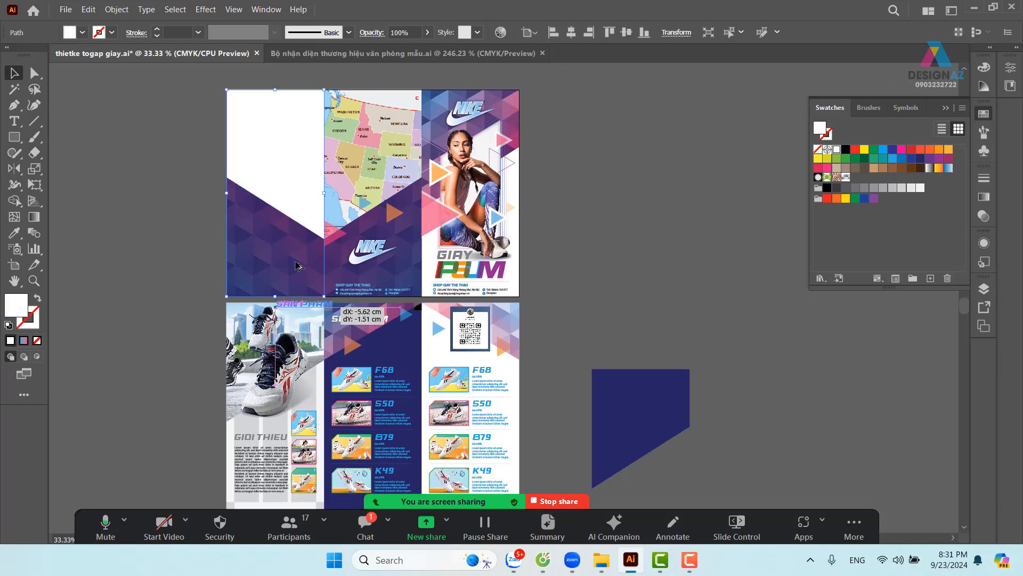
drag(381, 328, 287, 112)
key(alt+shift)
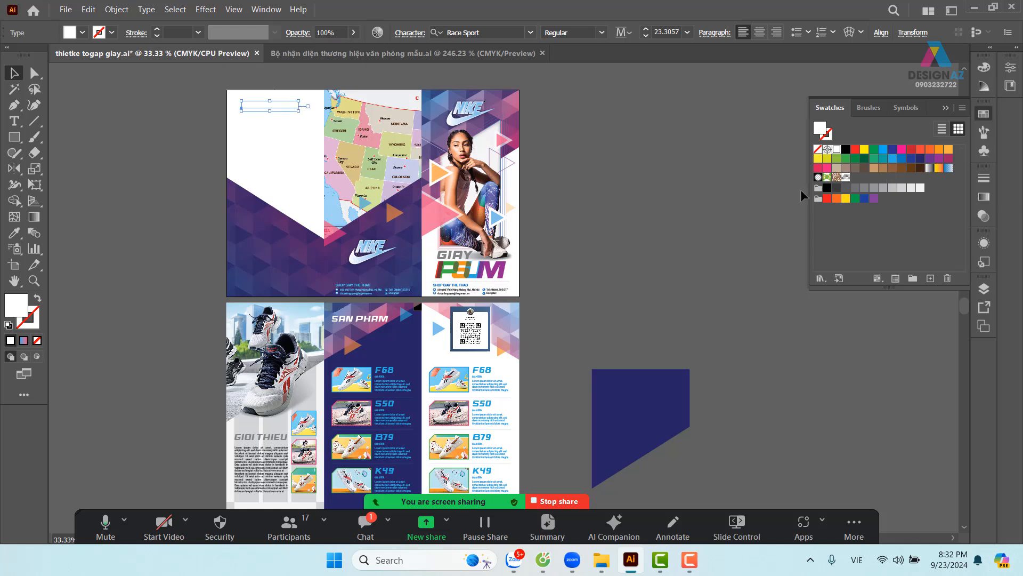
click(892, 160)
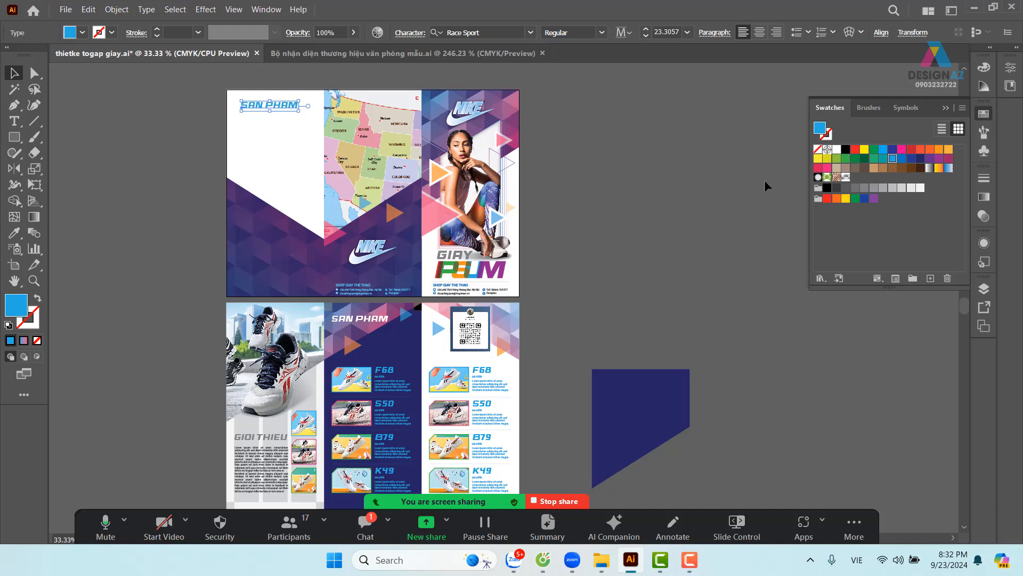
click(625, 141)
Change the copied heading's text to DICH VU
click(268, 108)
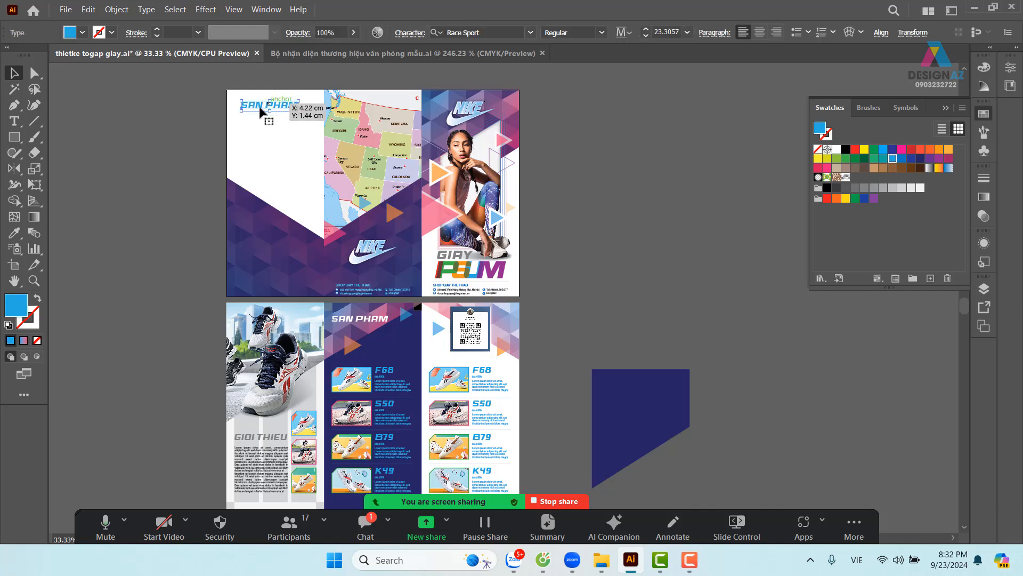
double_click(288, 112)
key(ctrl+a)
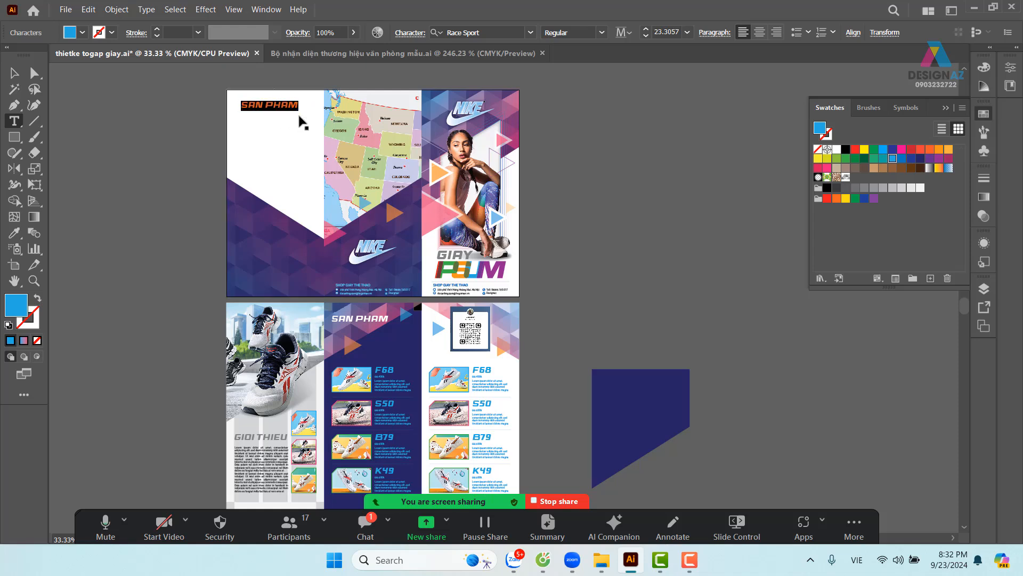
key(BackSpace)
click(14, 76)
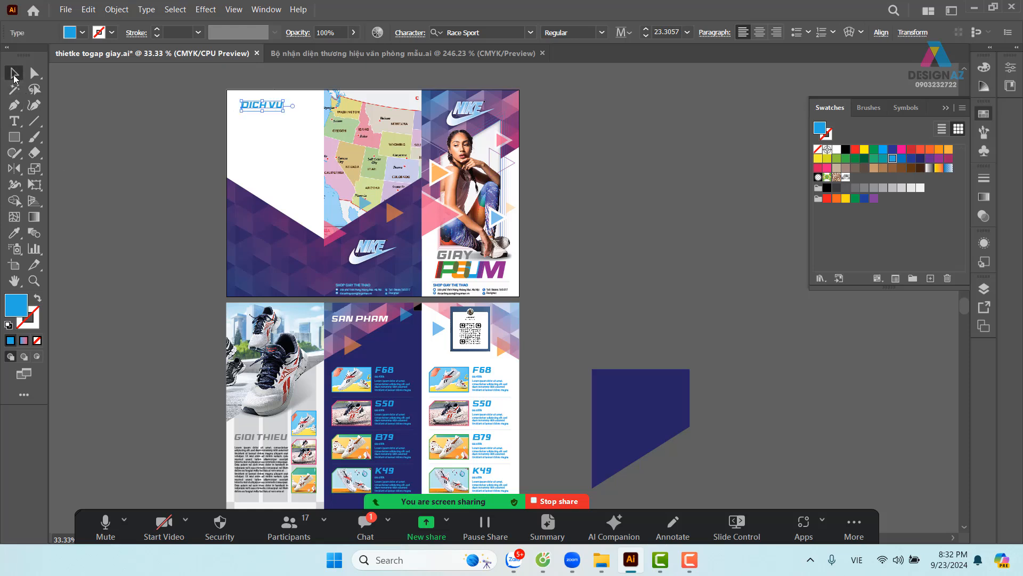
click(176, 123)
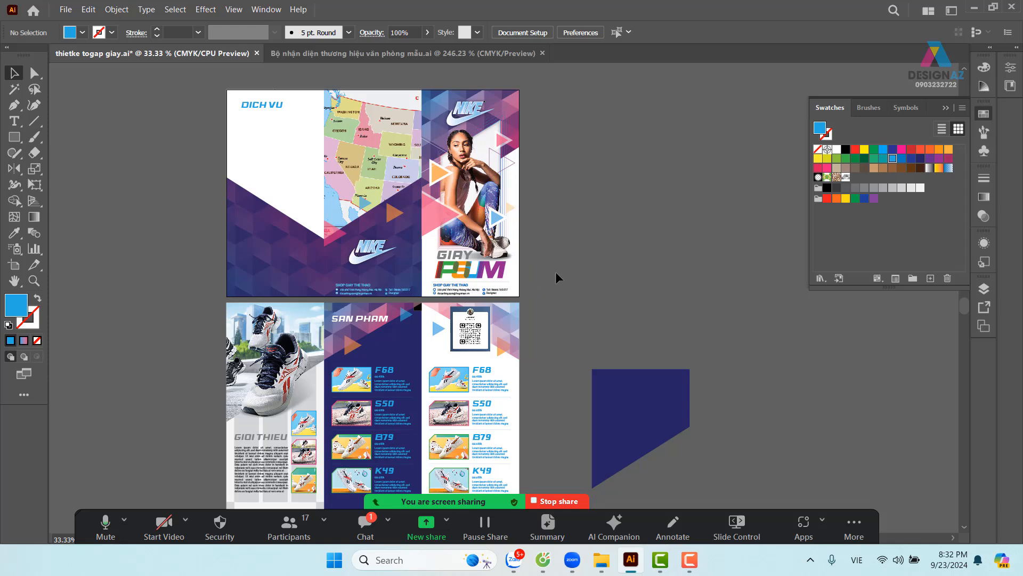
Copy the gray column shapes from the GIOI THIEU panel to the DICH VU panel and align them to its top edge
drag(425, 341, 467, 260)
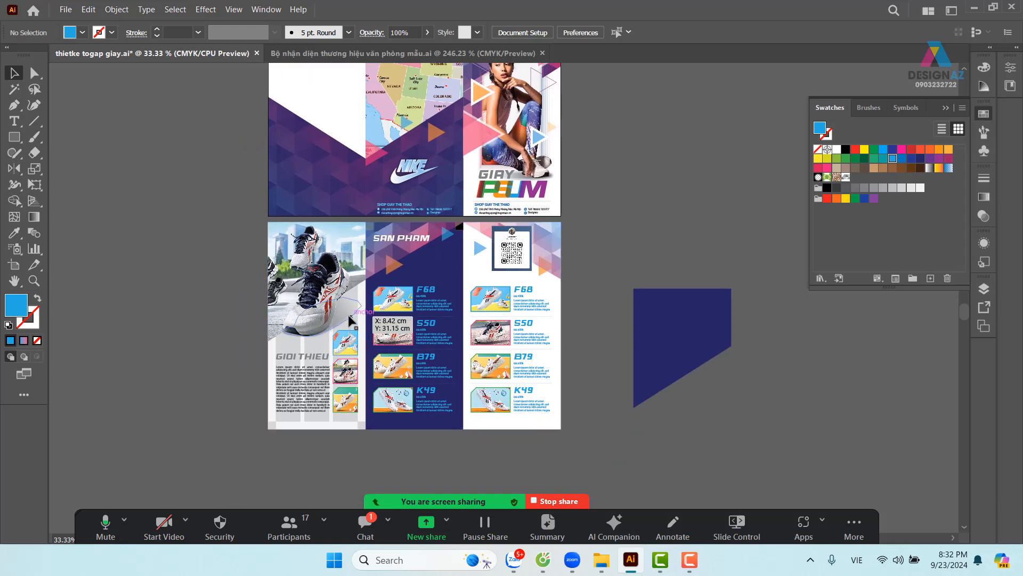
click(349, 320)
mouse_move(280, 346)
mouse_down()
mouse_move(280, 180)
mouse_move(297, 341)
mouse_up()
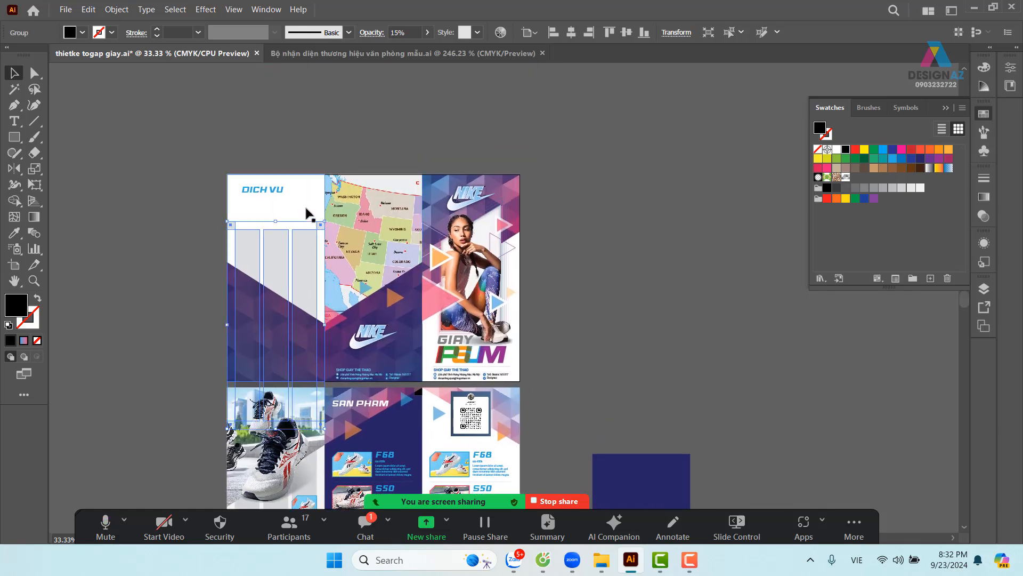
shift+click(311, 199)
click(311, 199)
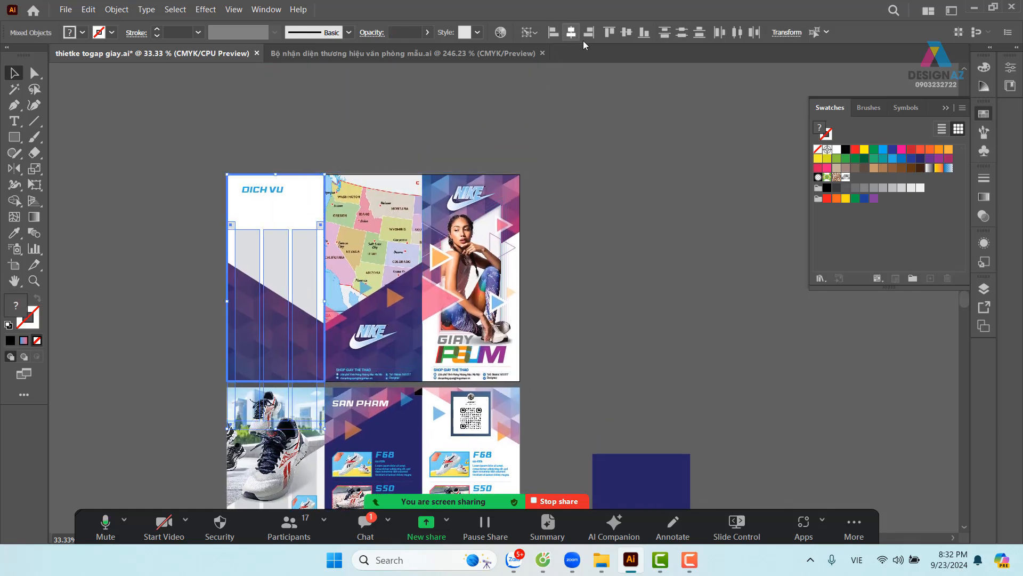
click(610, 33)
click(582, 166)
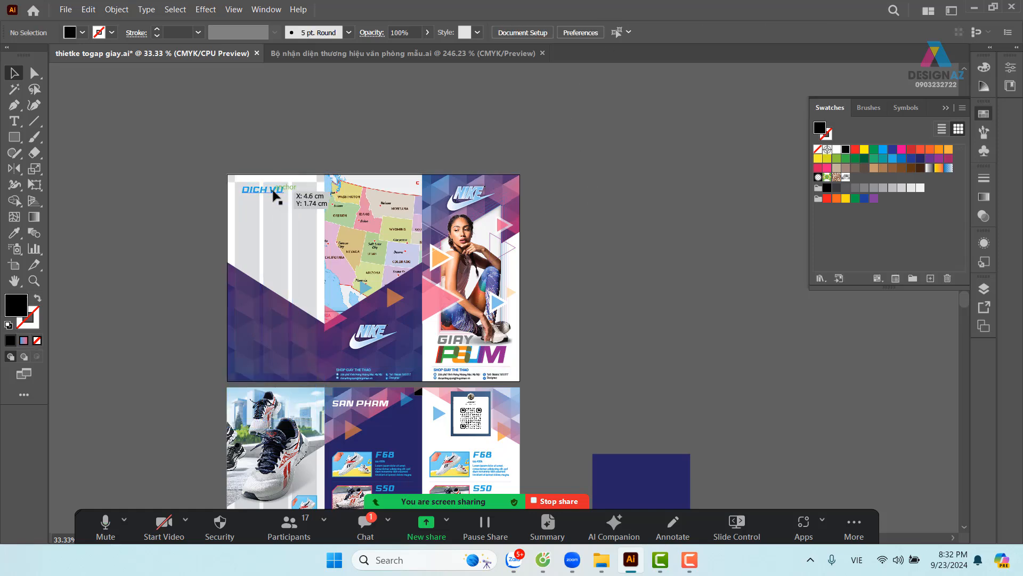
Move the DICH VU heading so it starts at the first gray column's outer edge, just below the column's top
drag(274, 194, 266, 195)
key(z)
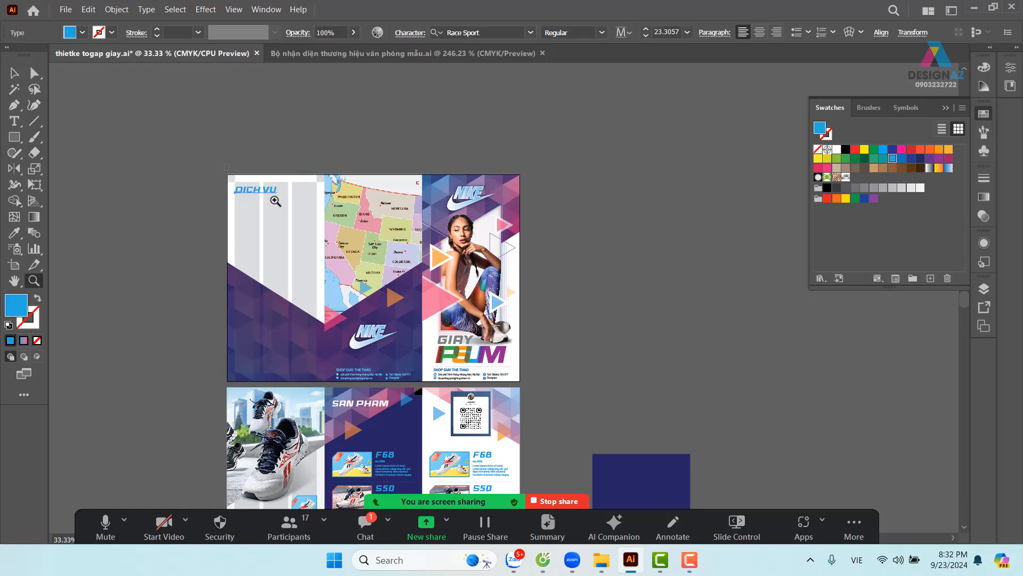
drag(223, 164, 436, 288)
key(v)
drag(204, 166, 206, 150)
click(93, 176)
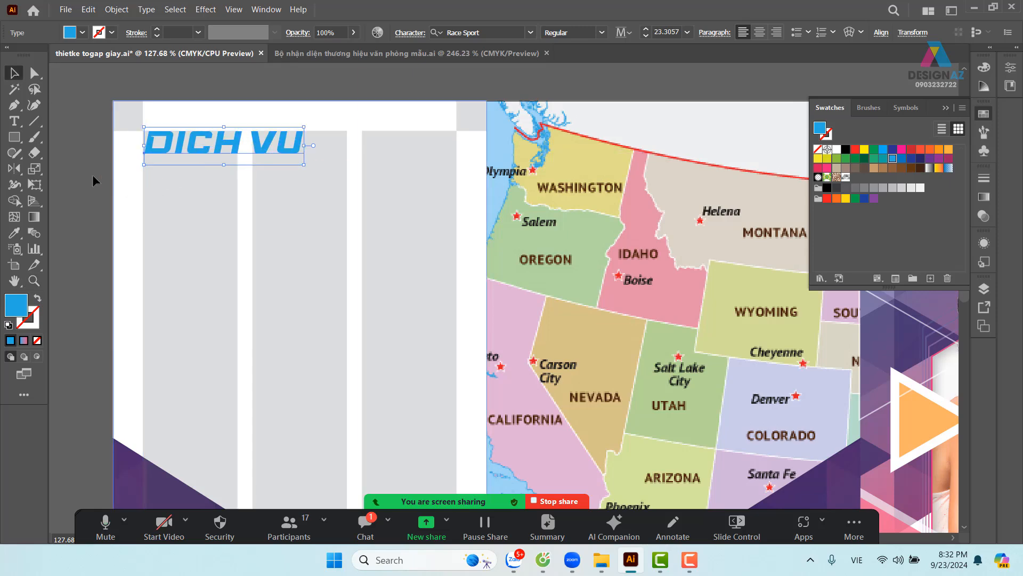
Place Cristiano-Ronaldo-Nike-Mercurial-Superfly-wallpaper-1920x1080 from the nike folder as a linked image across the DICH VU and map panels
key(ctrl+minus)
key(ctrl+minus)
key(ctrl+minus)
key(ctrl+minus)
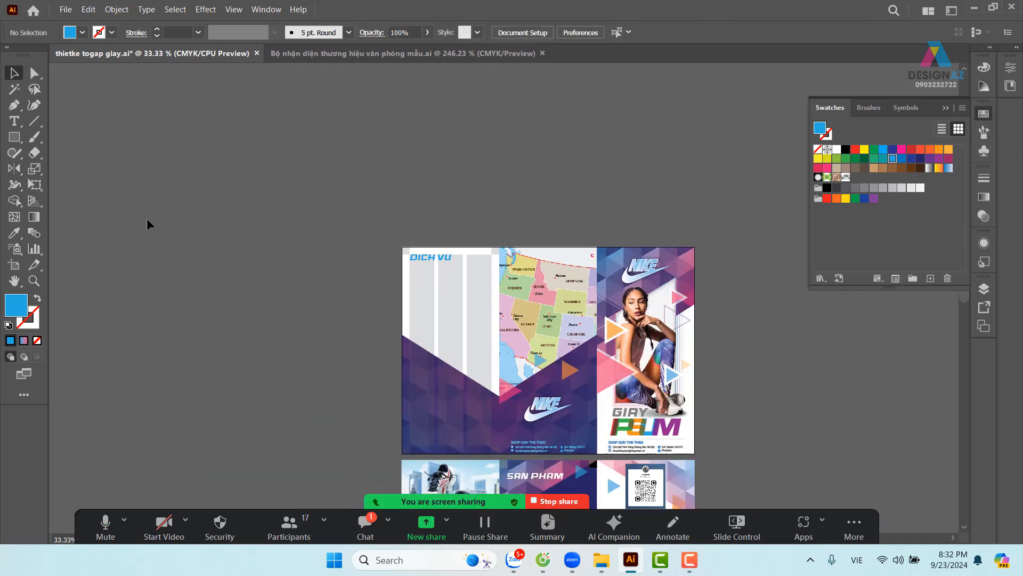
drag(268, 282, 193, 206)
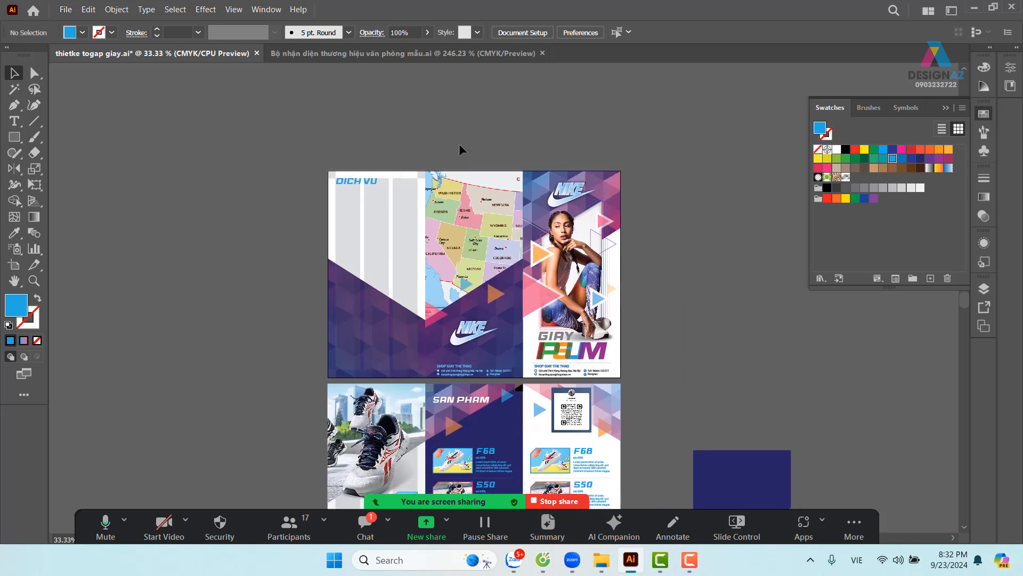
click(65, 10)
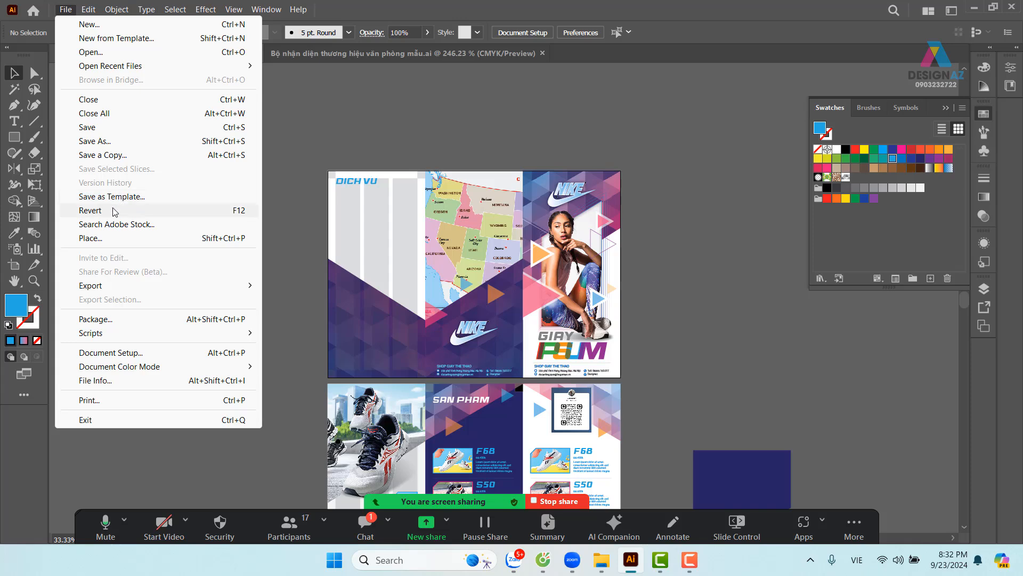
click(148, 240)
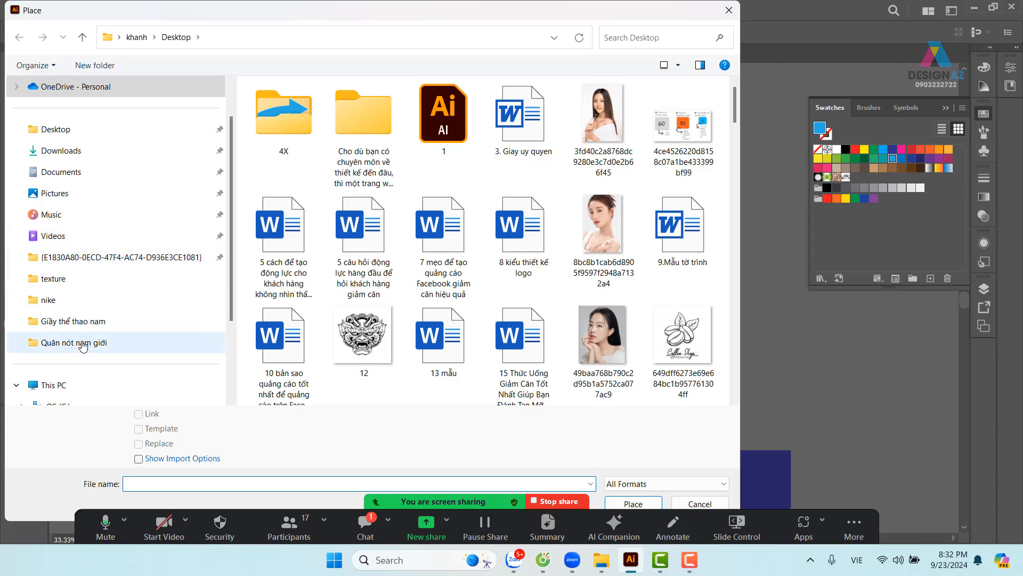
click(69, 300)
scroll(431, 290, down, 3)
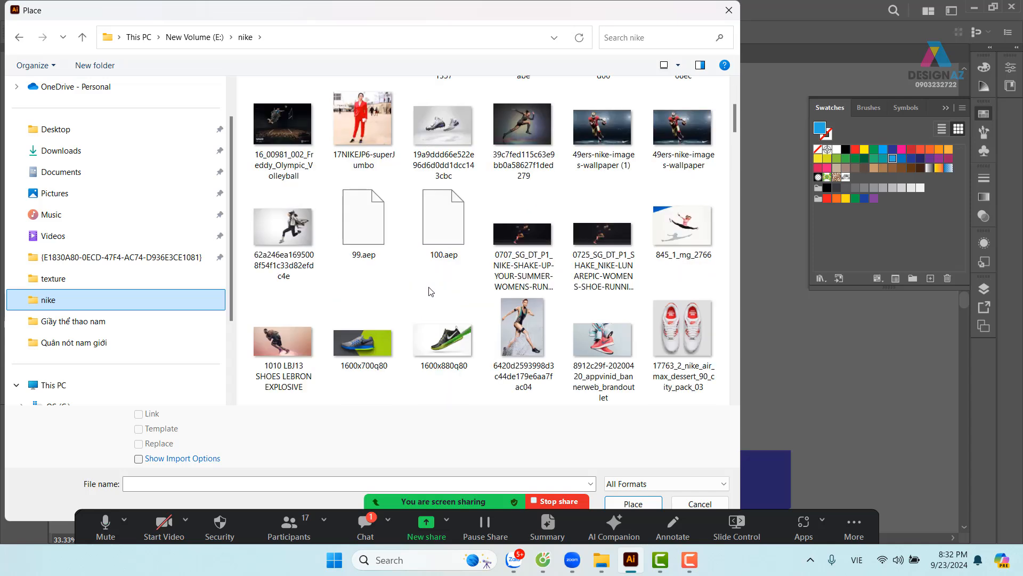
scroll(429, 290, down, 12)
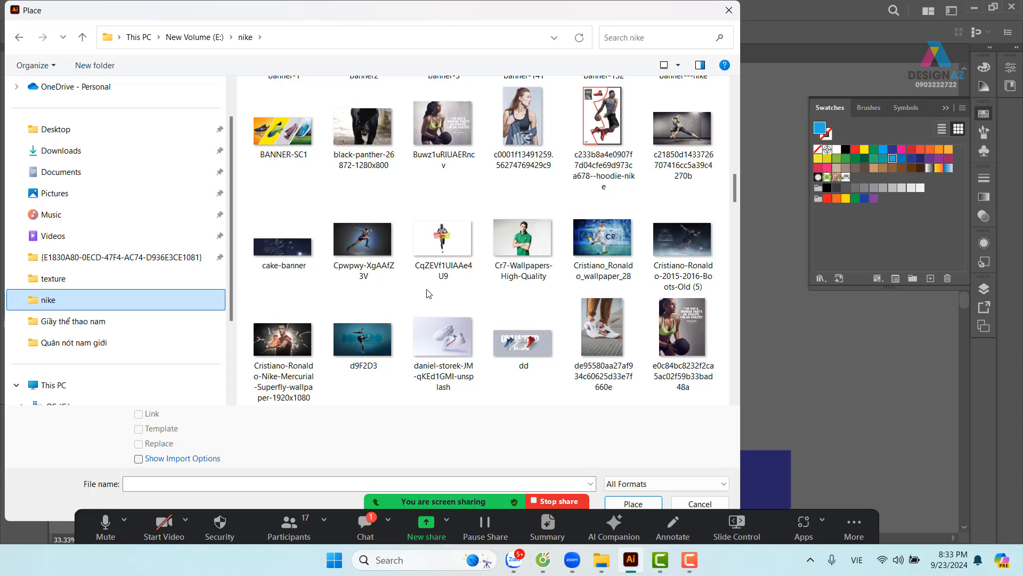
click(289, 353)
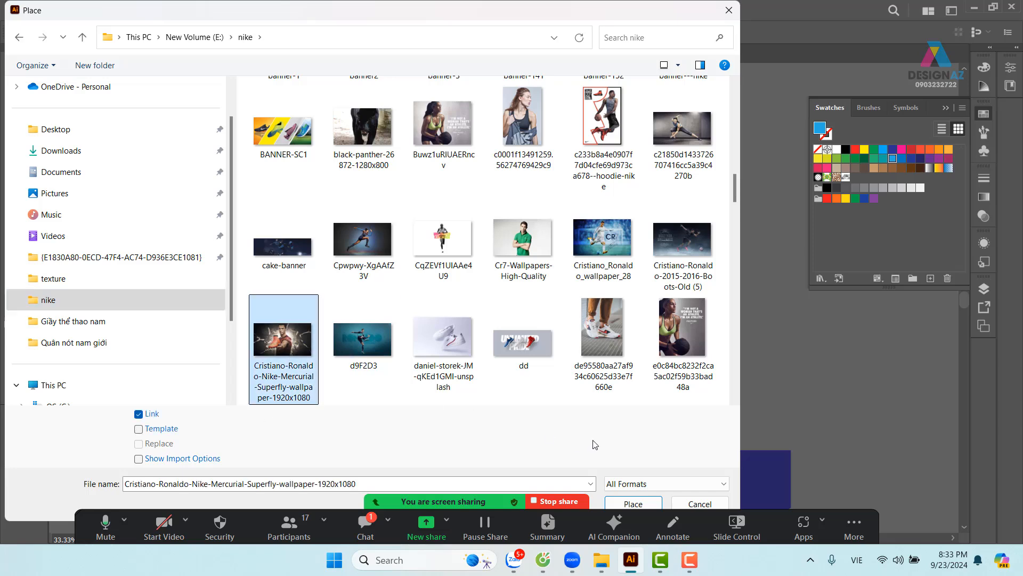
key(Return)
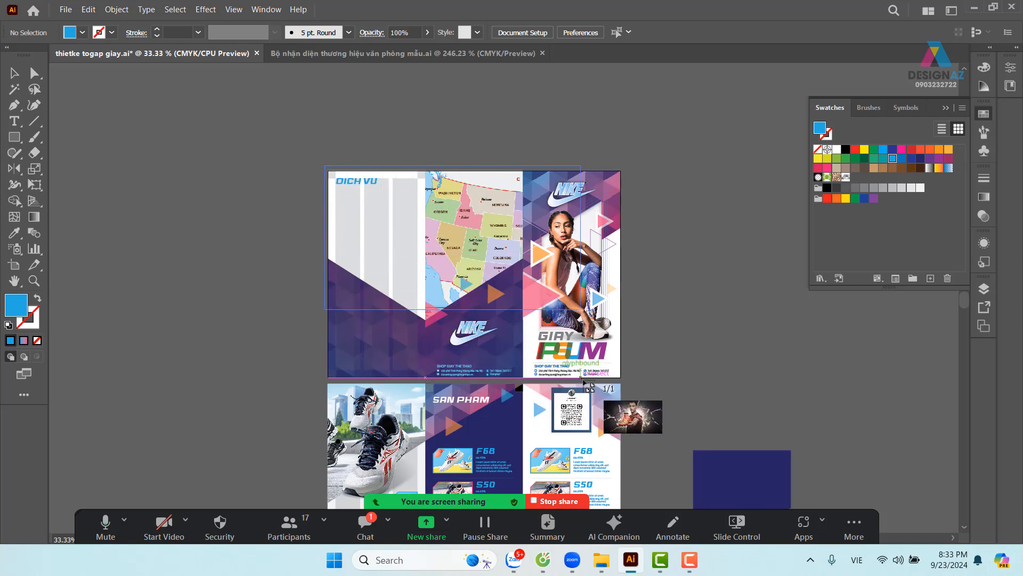
drag(325, 165, 592, 316)
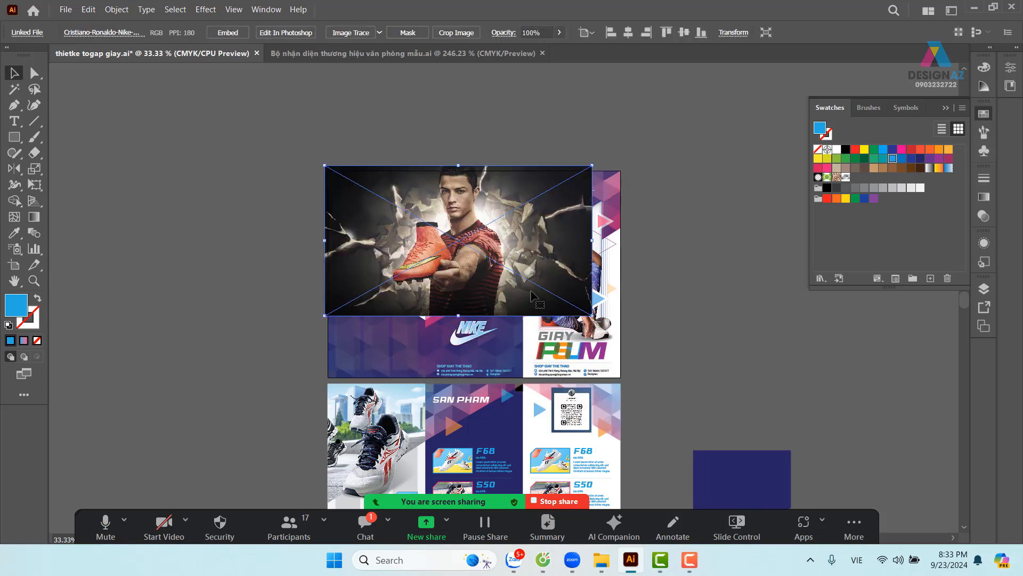
Send the placed photo to the back and clip it to the white DICH VU panel rectangle with a clipping mask
key(ctrl+shift+bracketleft)
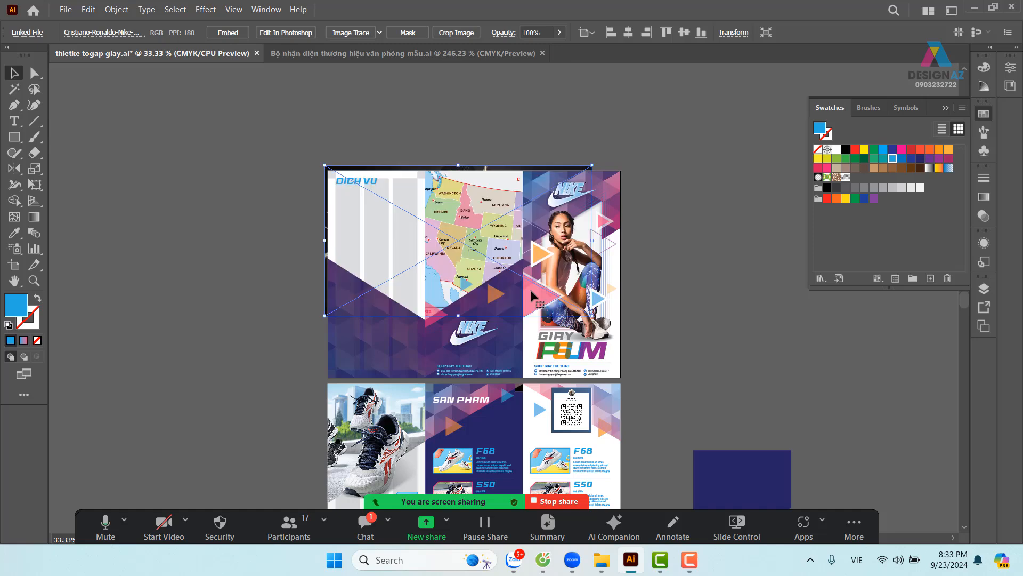
shift+click(399, 176)
right_click(400, 175)
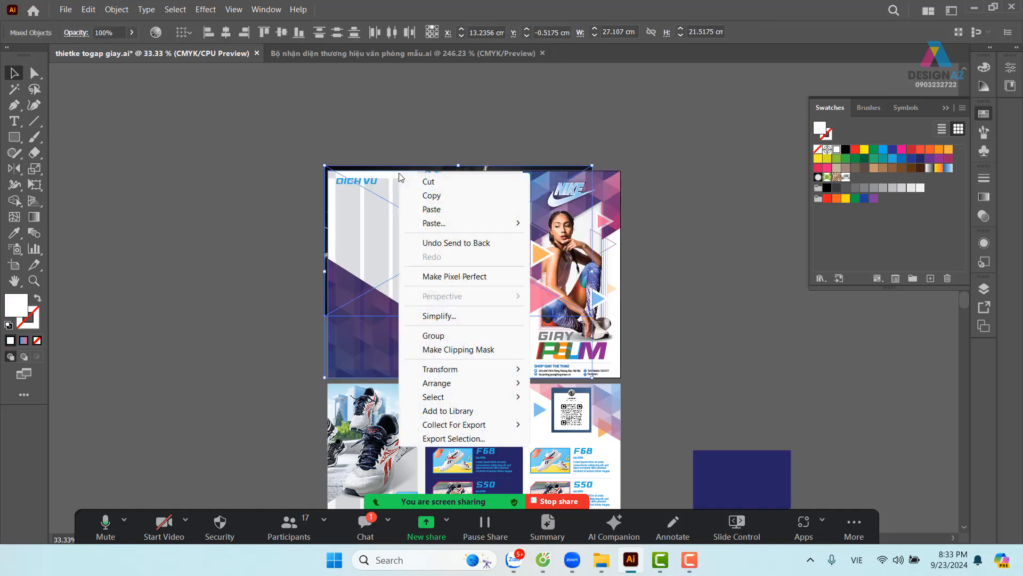
click(453, 352)
click(633, 347)
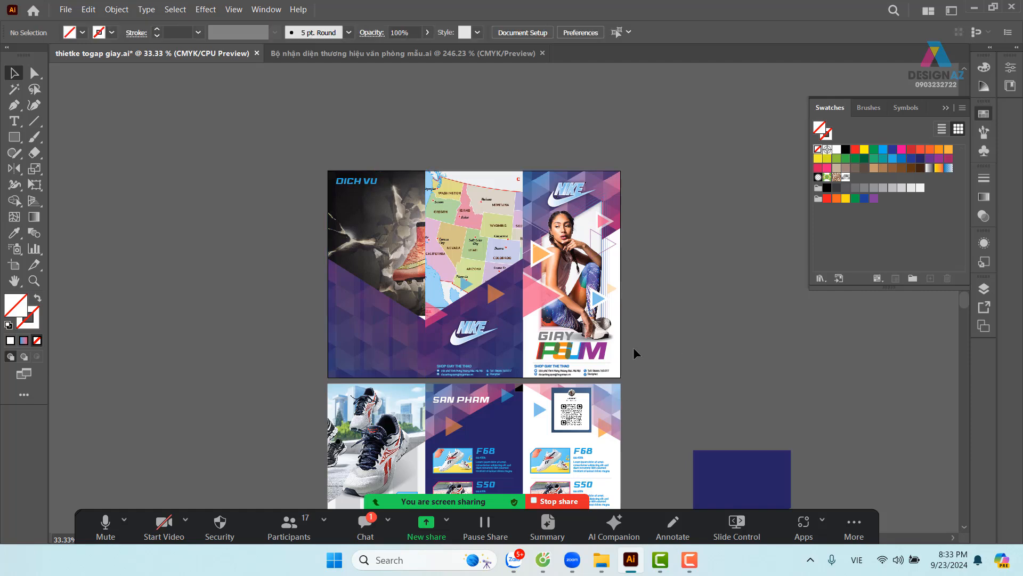
Shift the photo inside the DICH VU clipping group so the footballer and the orange shoe fill the panel
key(z)
drag(334, 172, 603, 385)
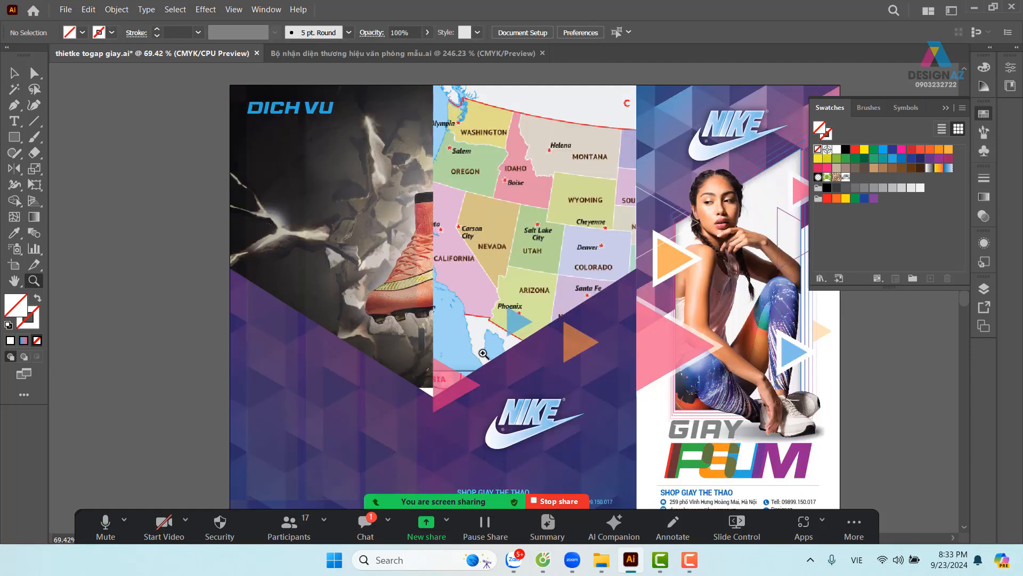
drag(421, 330, 457, 338)
click(14, 73)
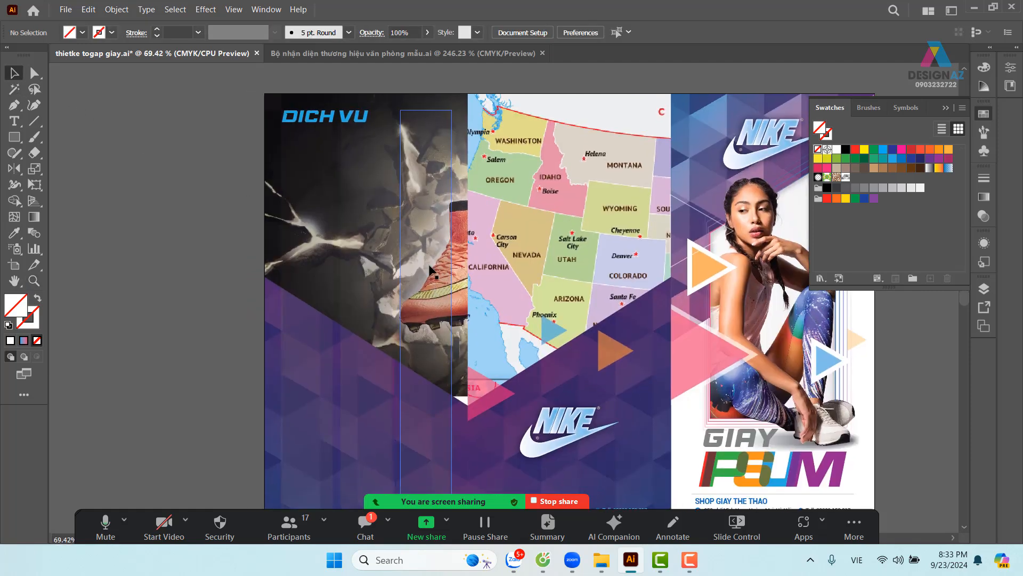
click(455, 226)
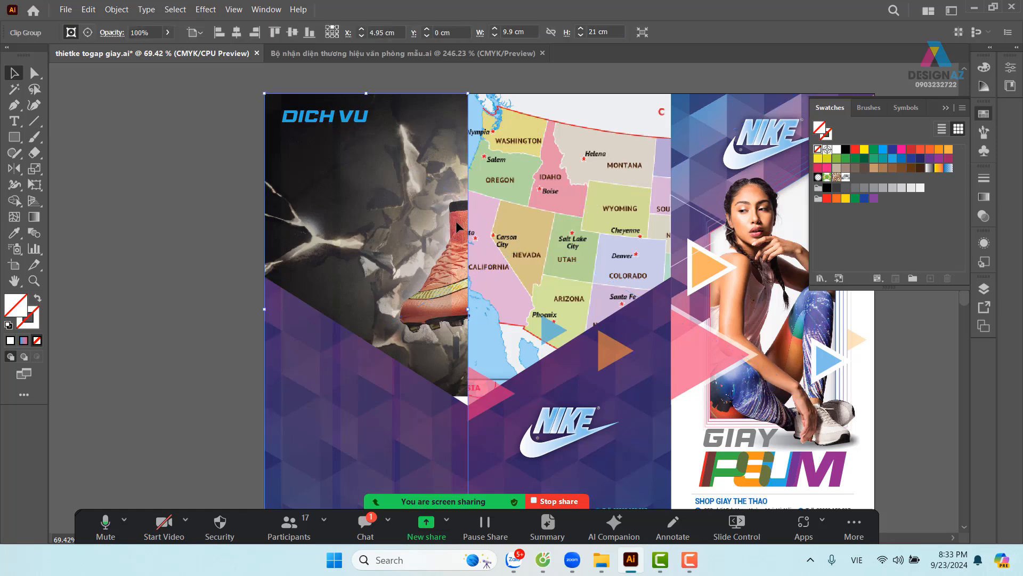
double_click(456, 222)
drag(456, 222, 320, 229)
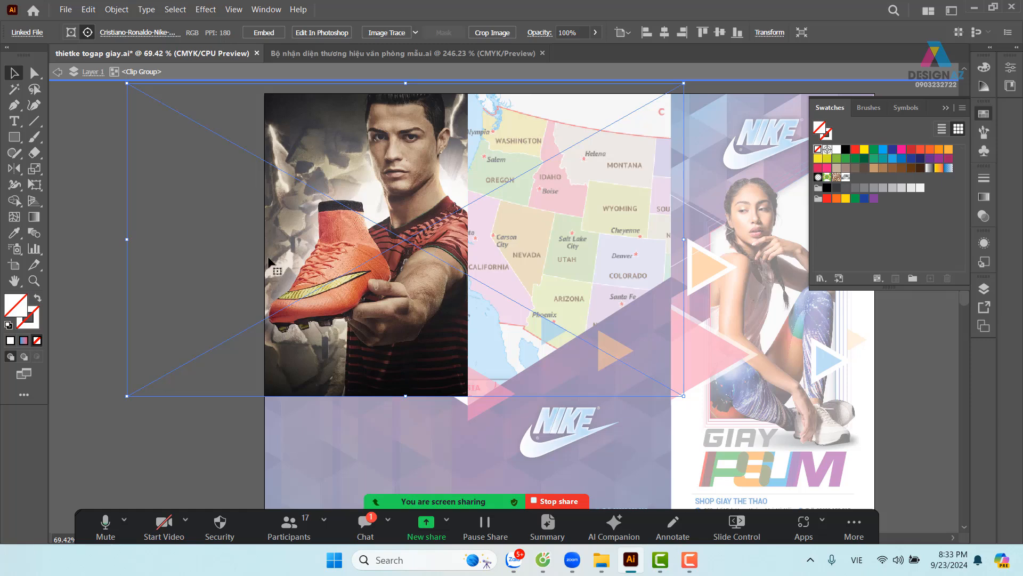
double_click(105, 253)
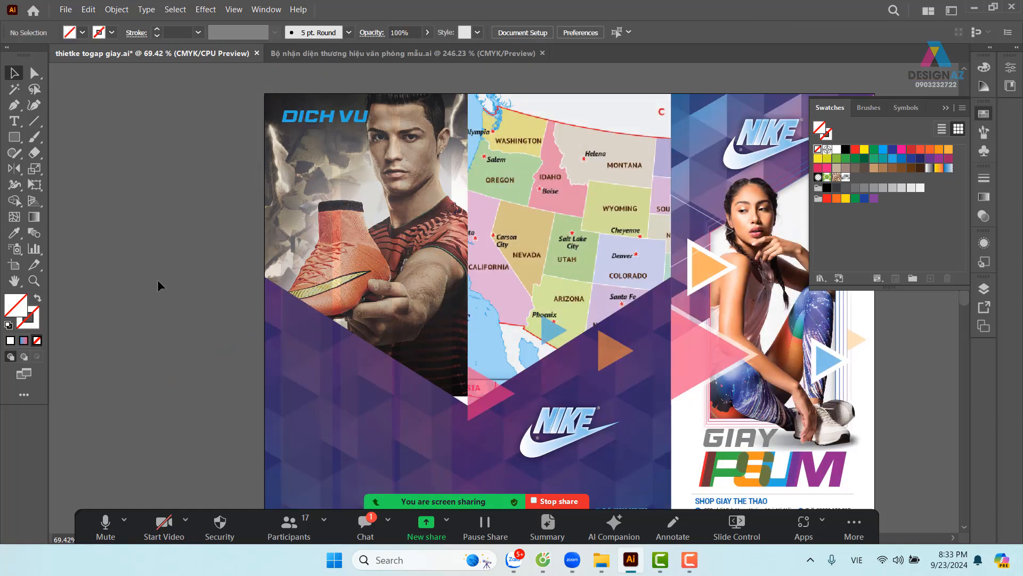
Relink the DICH VU panel's clipped photo to banner (2) from the nike folder
drag(459, 297, 394, 290)
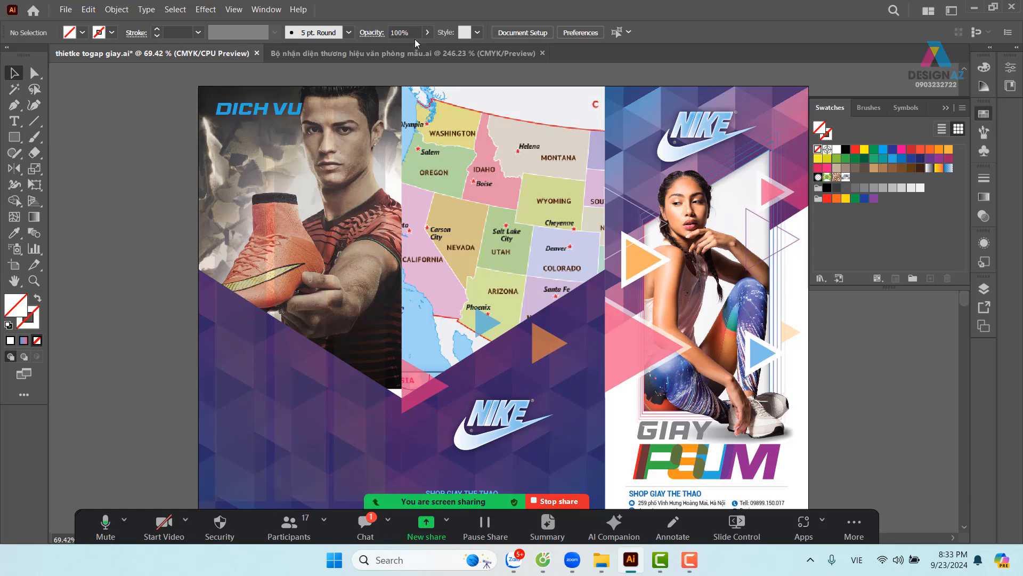
click(266, 10)
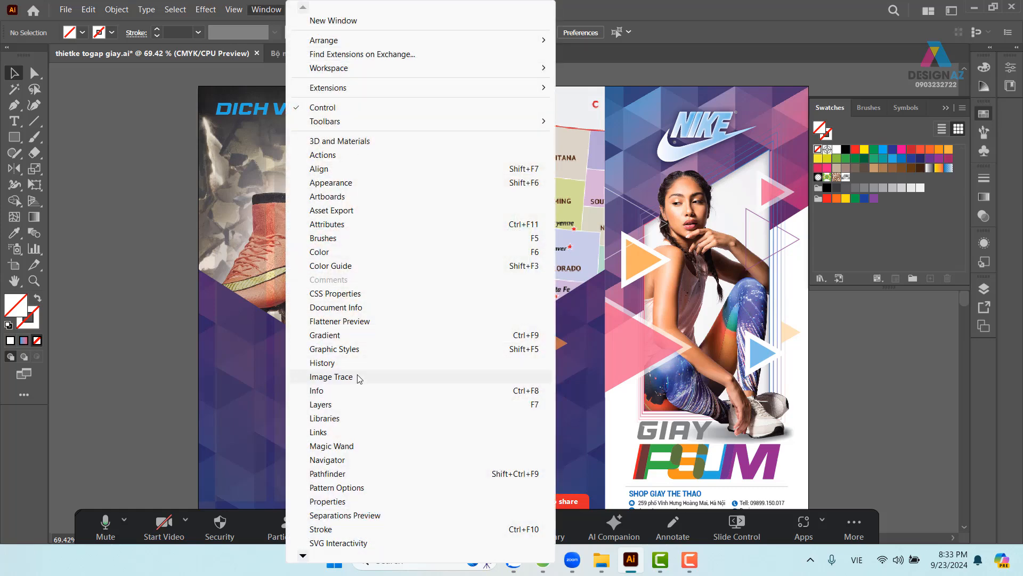
click(345, 432)
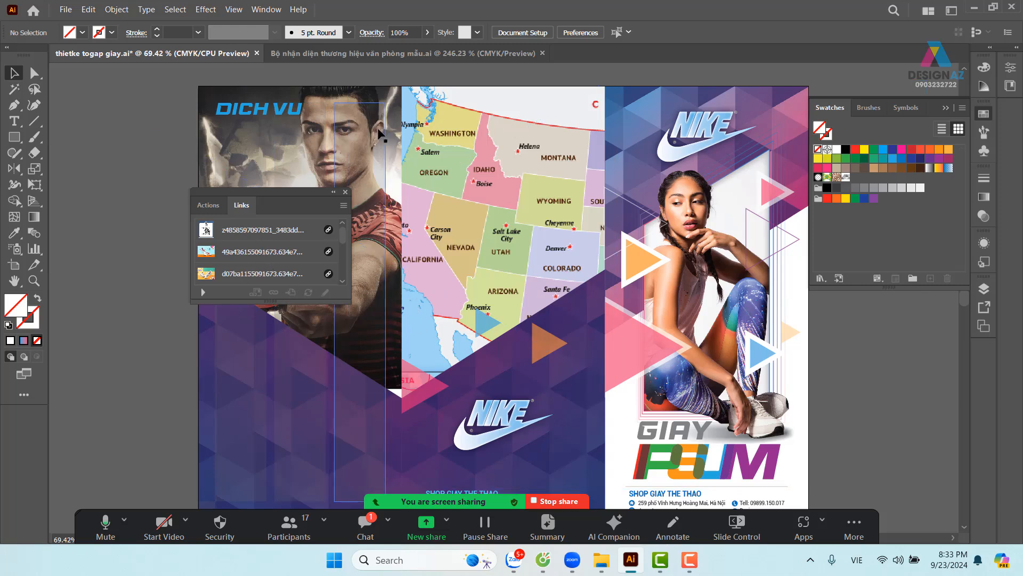
click(389, 110)
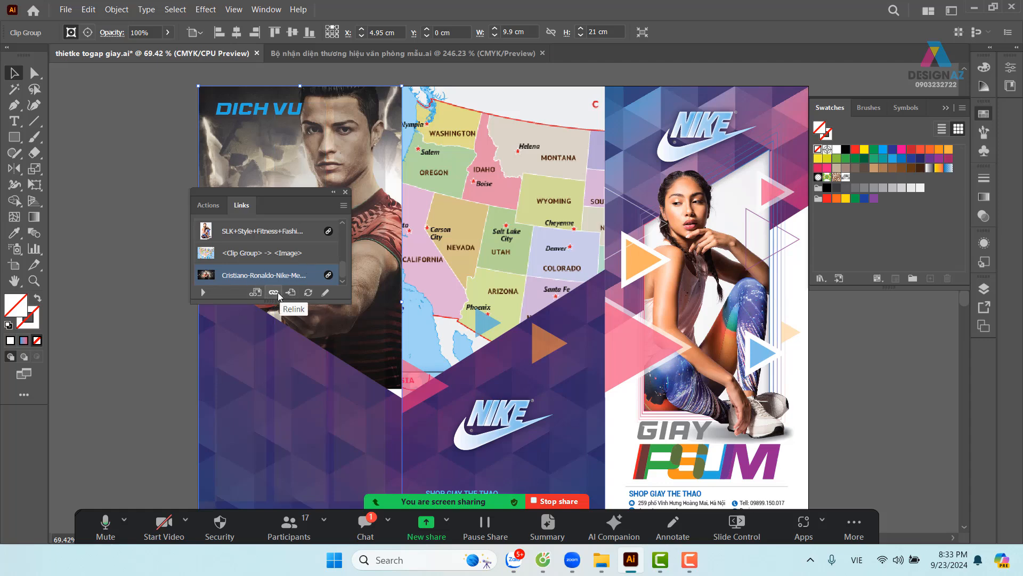
click(277, 292)
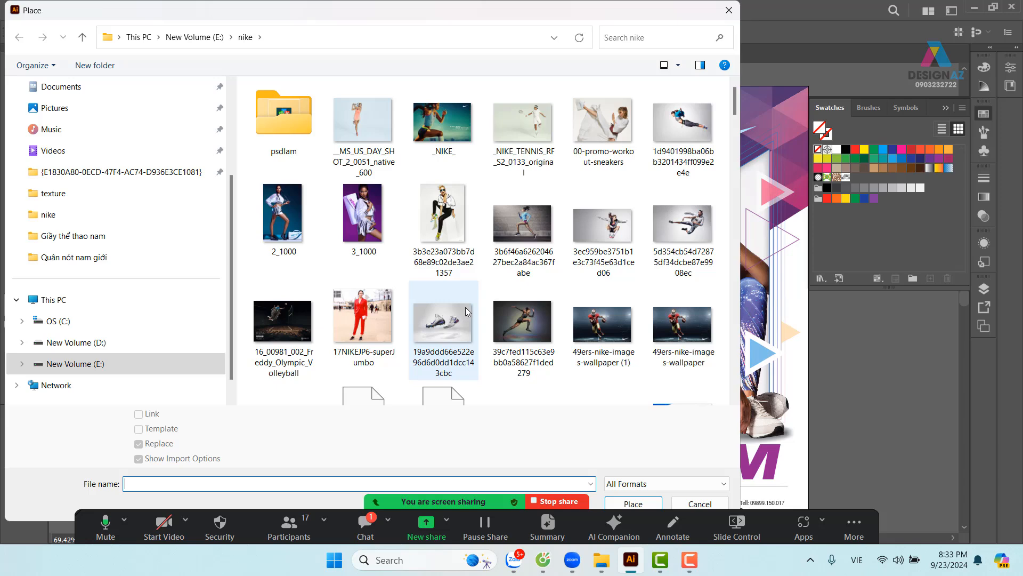
scroll(465, 310, down, 8)
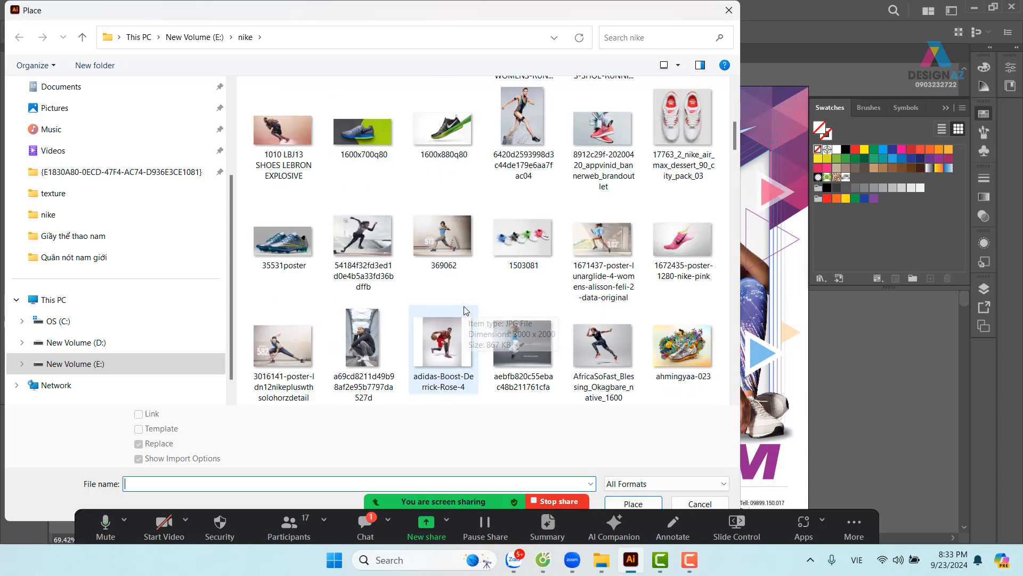
scroll(466, 310, down, 3)
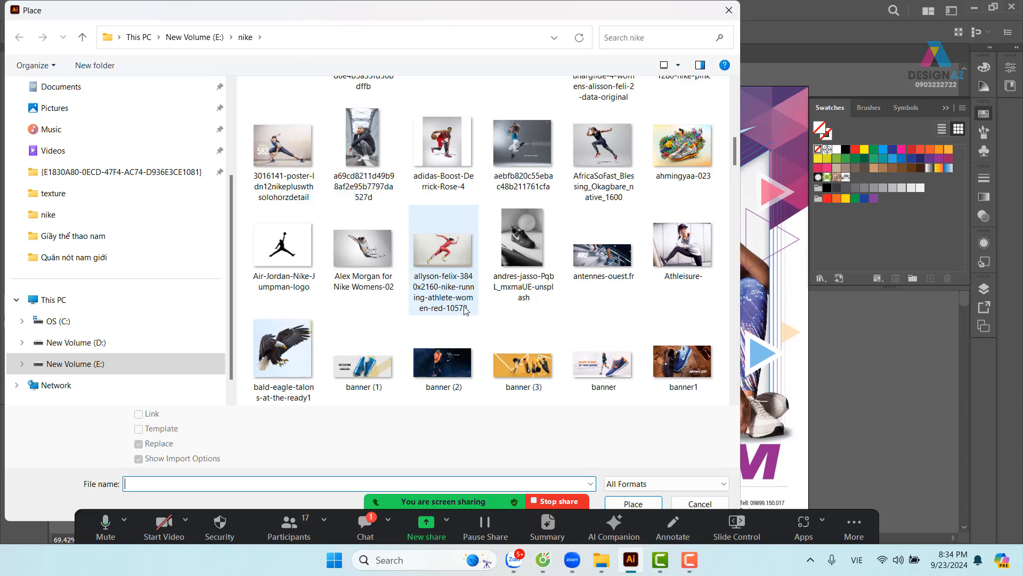
scroll(465, 310, down, 3)
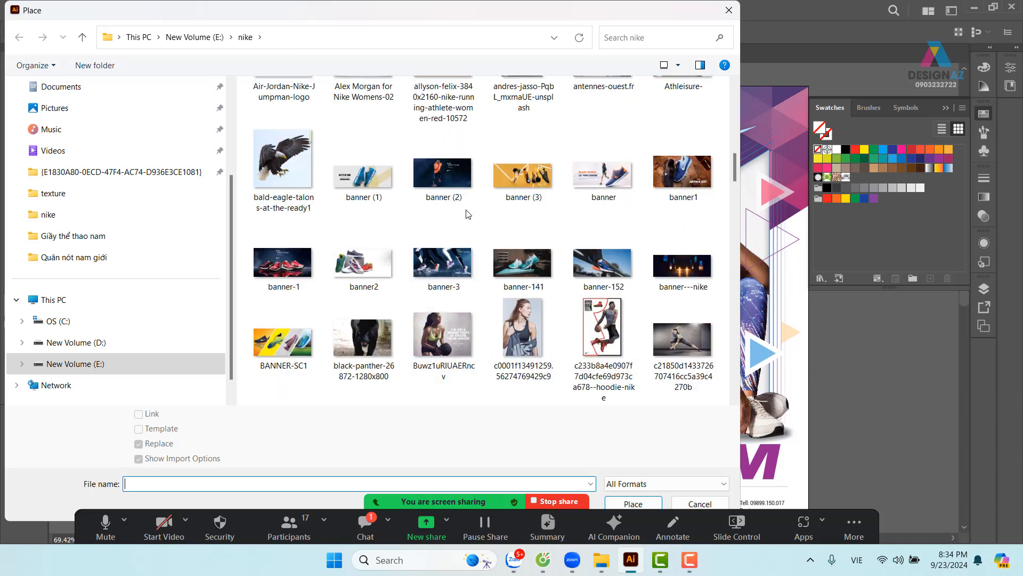
click(461, 187)
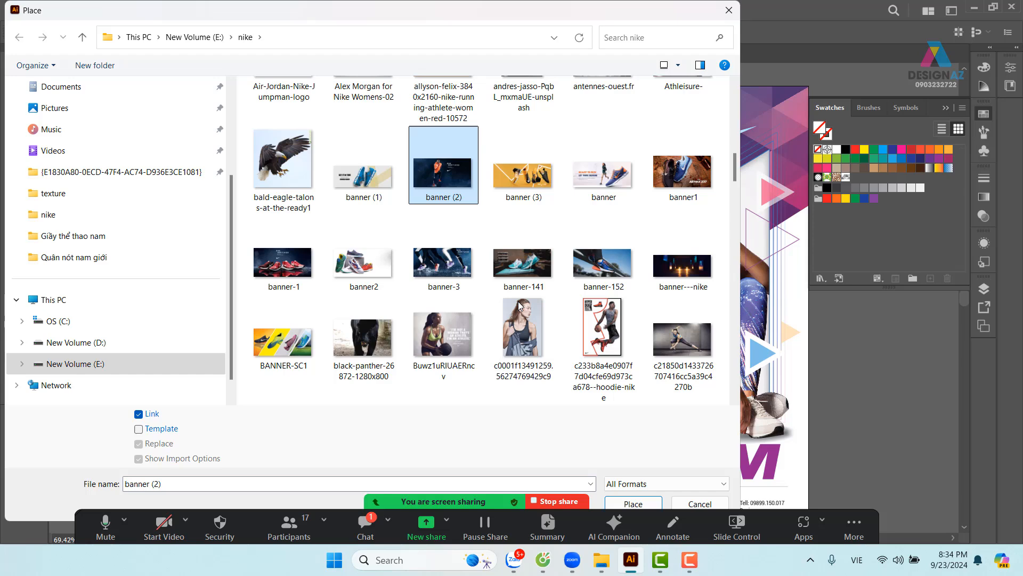
click(639, 504)
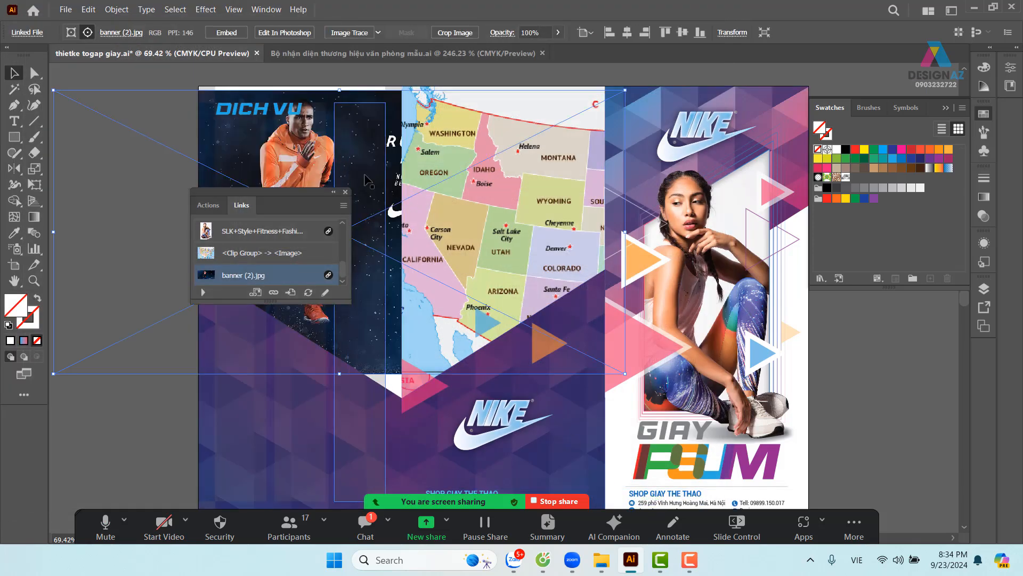
Move the runner photo right and up inside the DICH VU panel and enlarge it slightly to cover the area above the purple shape
key(shift+Right)
key(shift+Right)
key(shift+Right)
key(shift+Right)
key(shift+Right)
key(shift+Right)
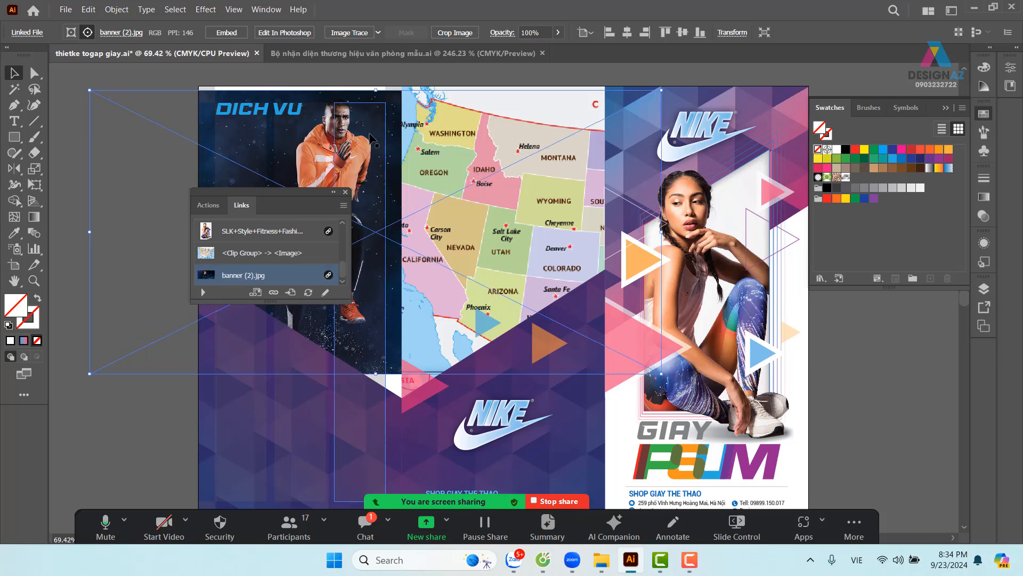
key(shift+Up)
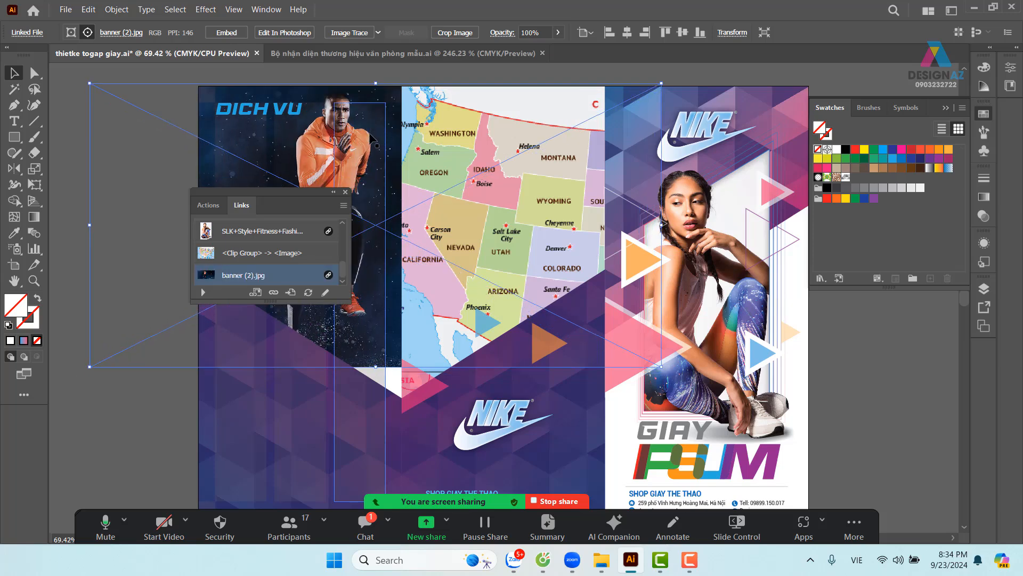
drag(162, 368, 339, 366)
drag(259, 362, 215, 384)
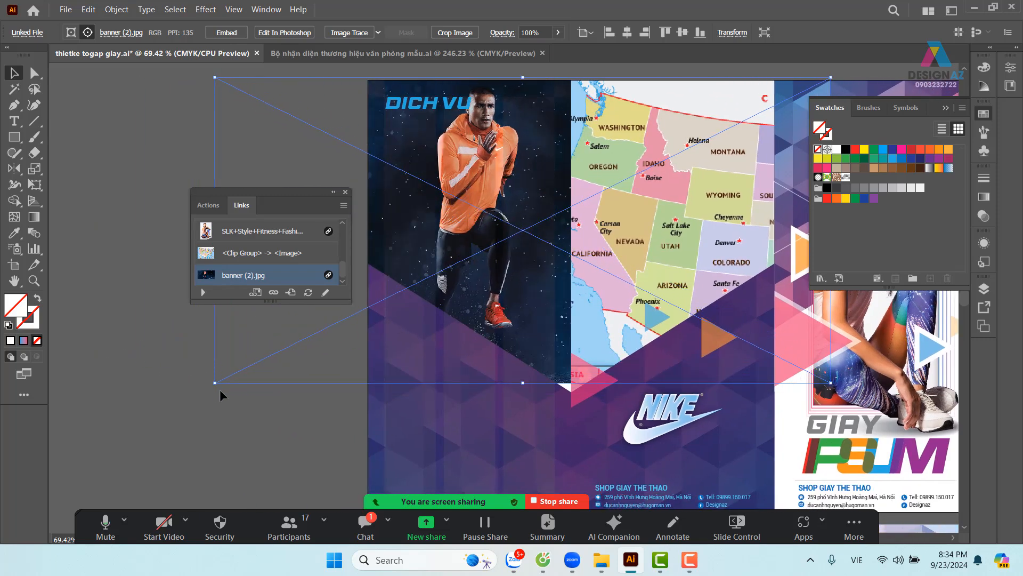
drag(453, 287, 418, 275)
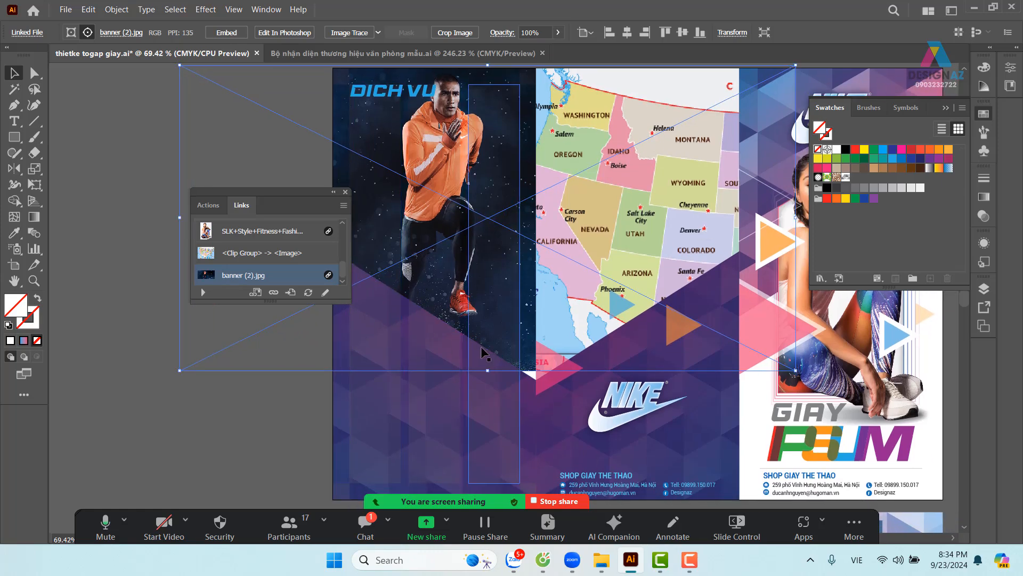
click(126, 169)
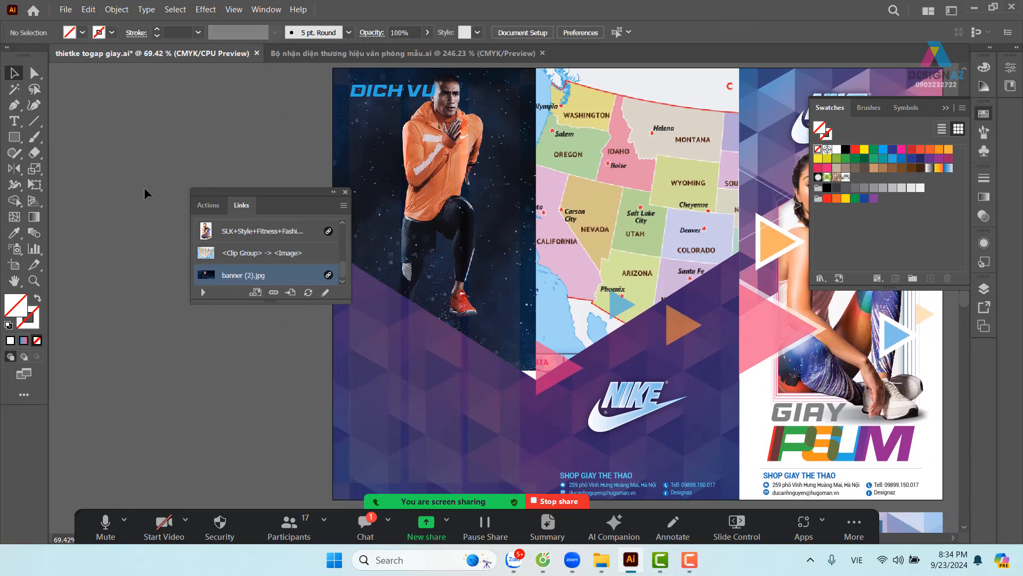
Close the list of linked images and delete the column shapes from the DICH VU panel
scroll(472, 330, down, 3)
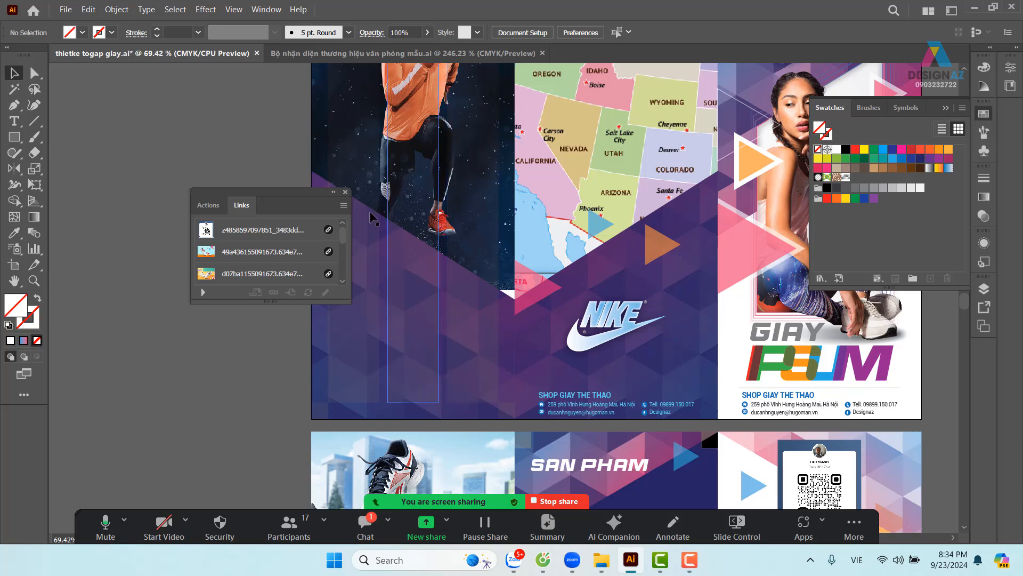
click(345, 192)
scroll(373, 330, up, 3)
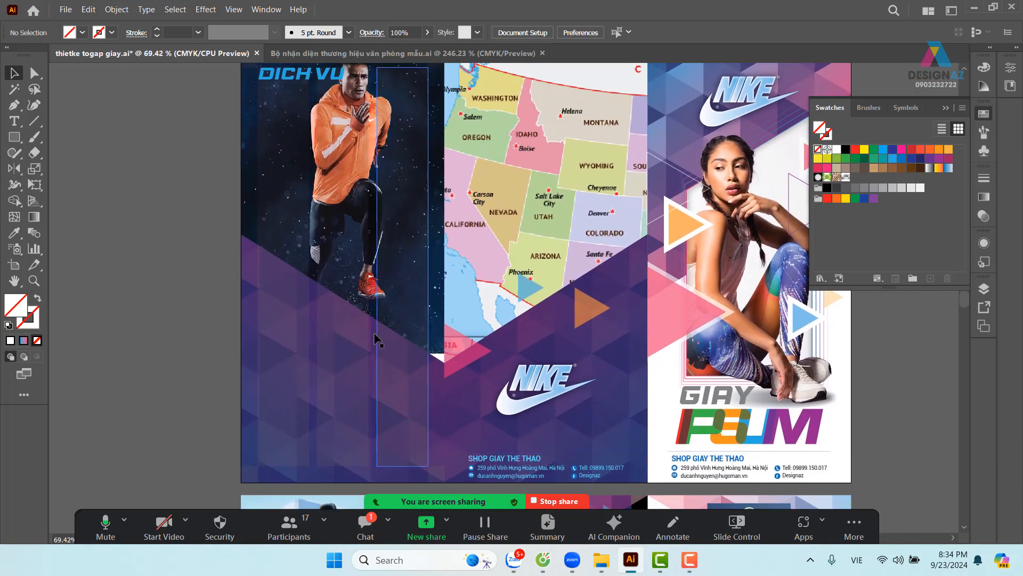
drag(321, 359, 167, 337)
key(Delete)
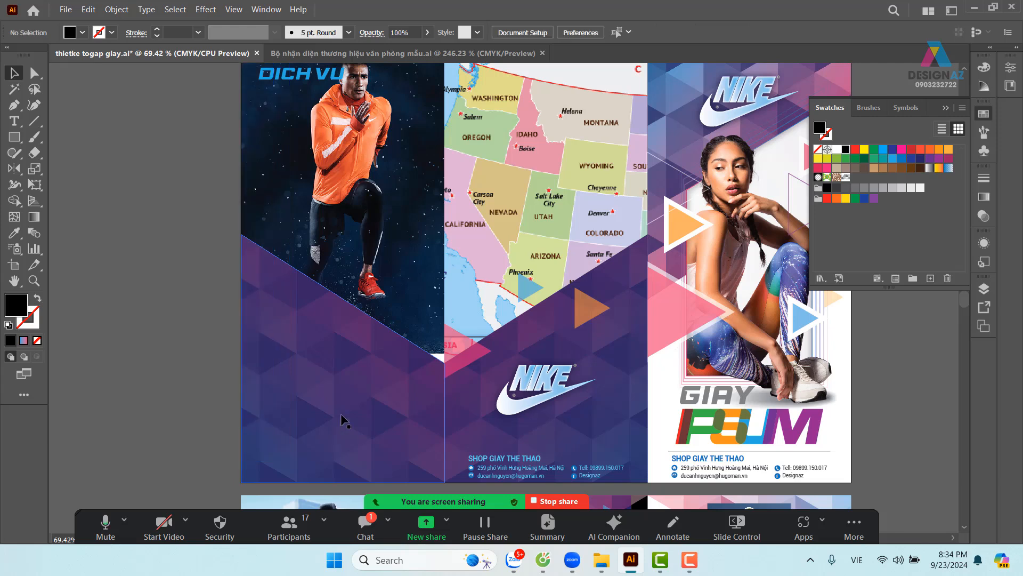
Delete the triangle pattern over the lower shape of the DICH VU panel and fill the navy shape with white
drag(347, 405, 273, 409)
key(Delete)
click(392, 399)
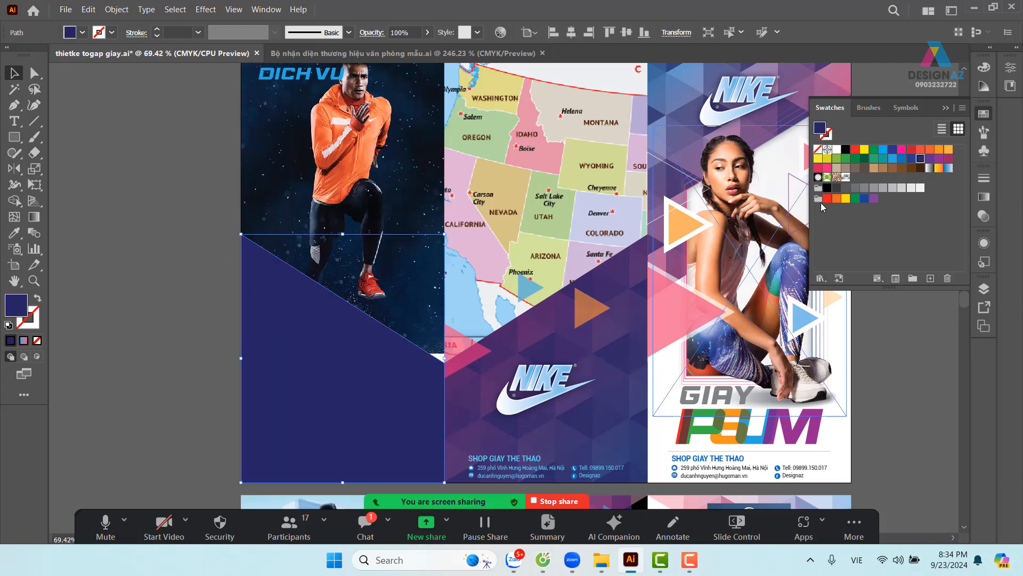
click(836, 150)
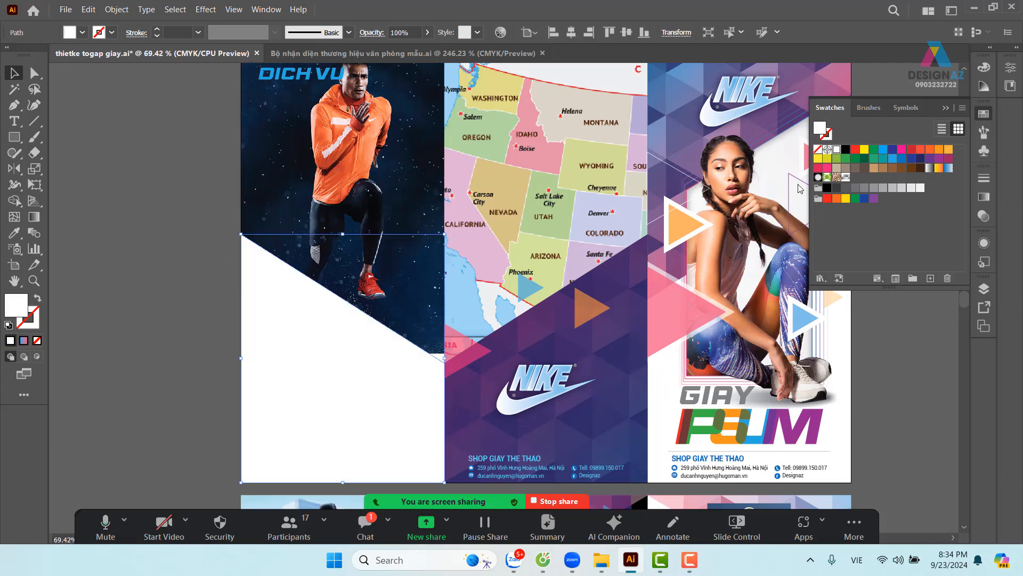
click(190, 284)
Fill the background of the runner photo's clipping group with a dark blue sampled from the photo's lower edge
drag(453, 343, 427, 389)
click(383, 313)
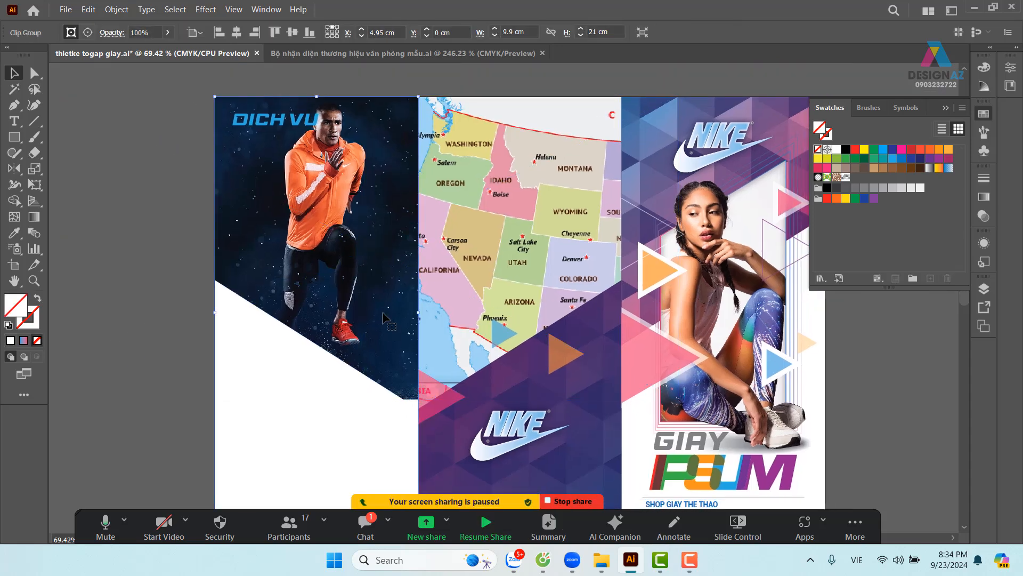
key(i)
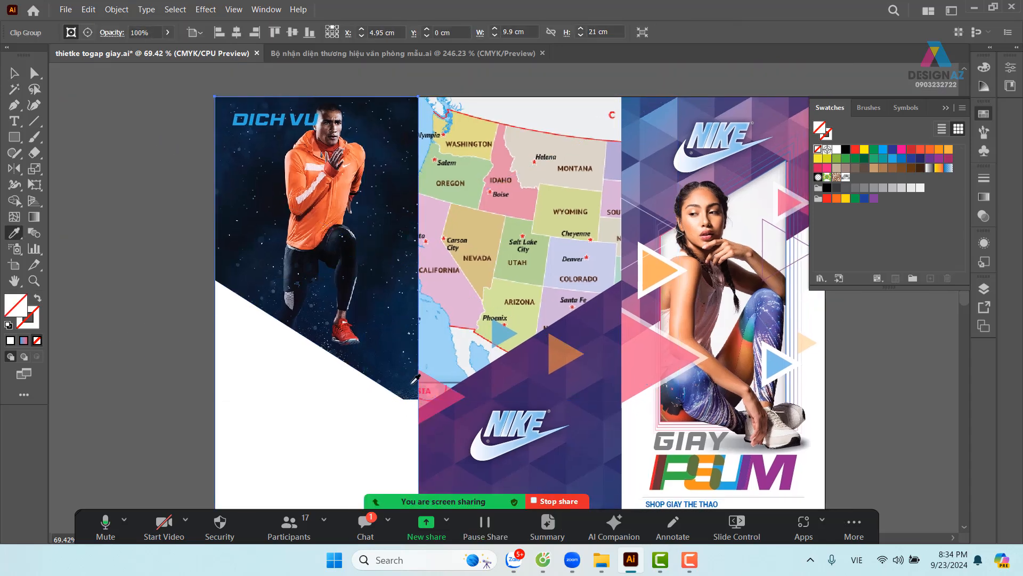
click(417, 390)
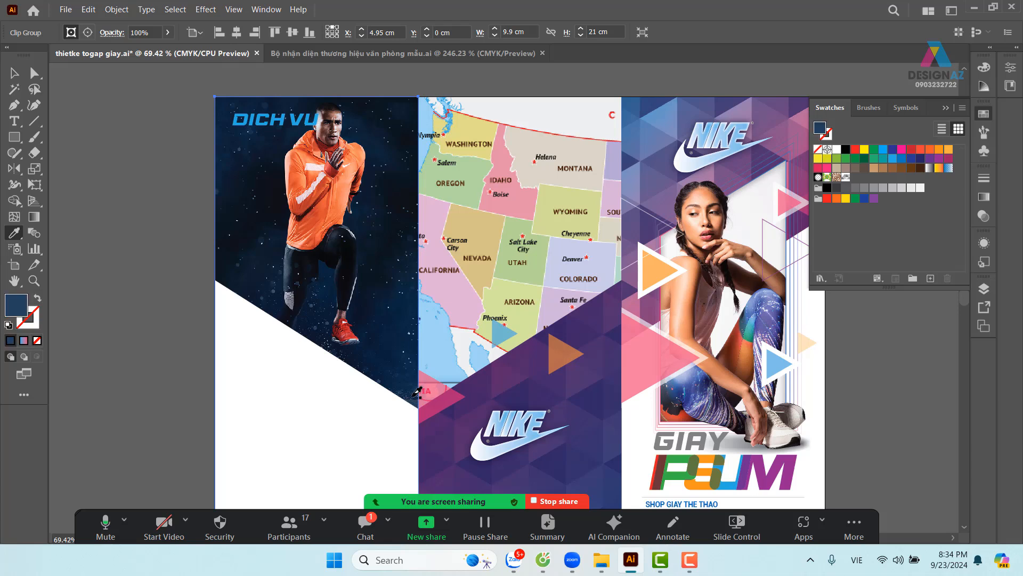
click(15, 73)
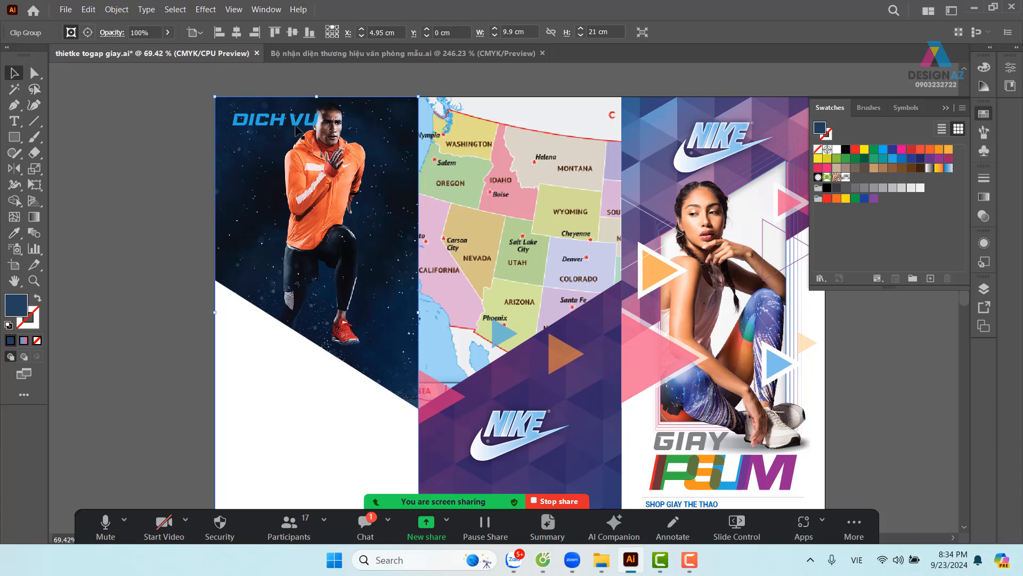
Move the DICH VU heading down onto the white area and place a copy of the GIOI THIEU paragraph beneath it
click(281, 121)
drag(282, 121, 284, 385)
drag(363, 344, 420, 71)
drag(424, 300, 439, 125)
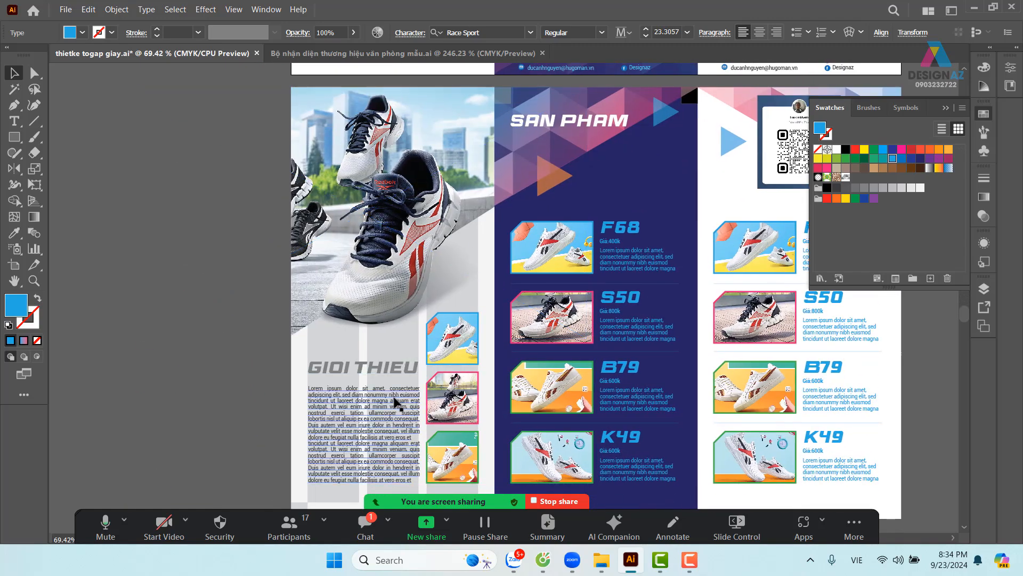
drag(394, 392, 411, 94)
drag(414, 129, 389, 179)
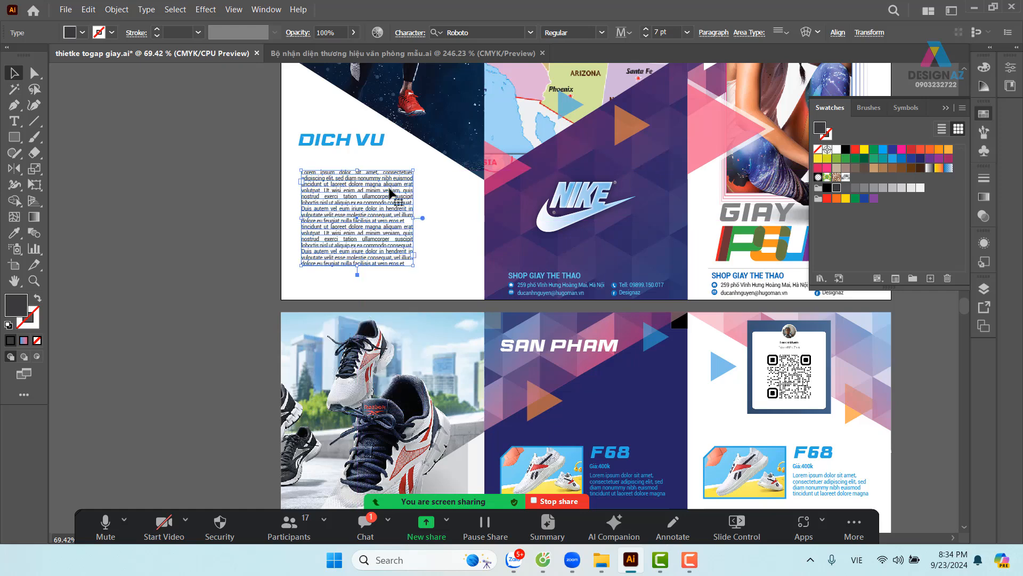
Align the left edges of the DICH VU heading and its paragraph
shift+click(351, 147)
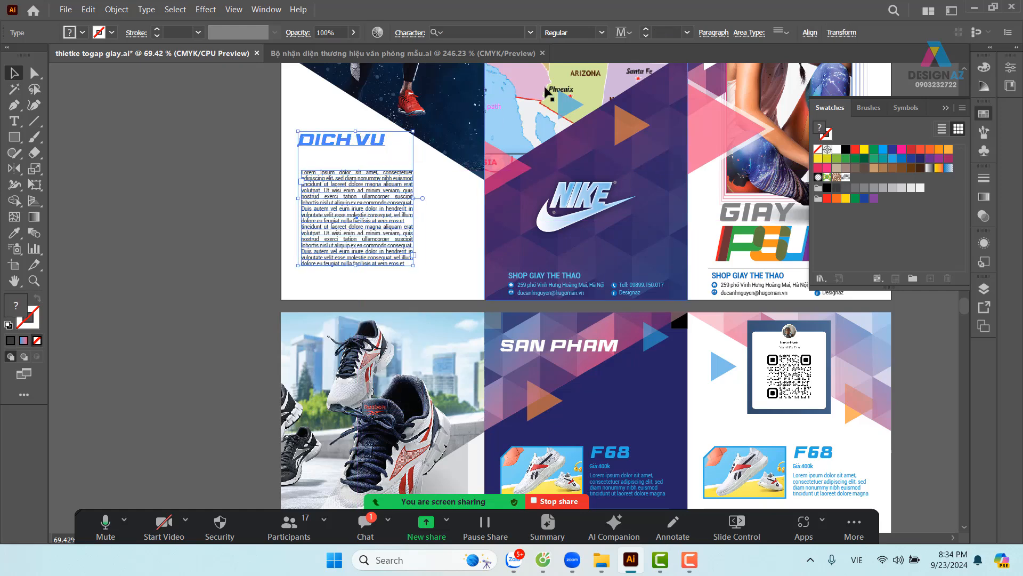
click(811, 34)
click(669, 71)
click(193, 175)
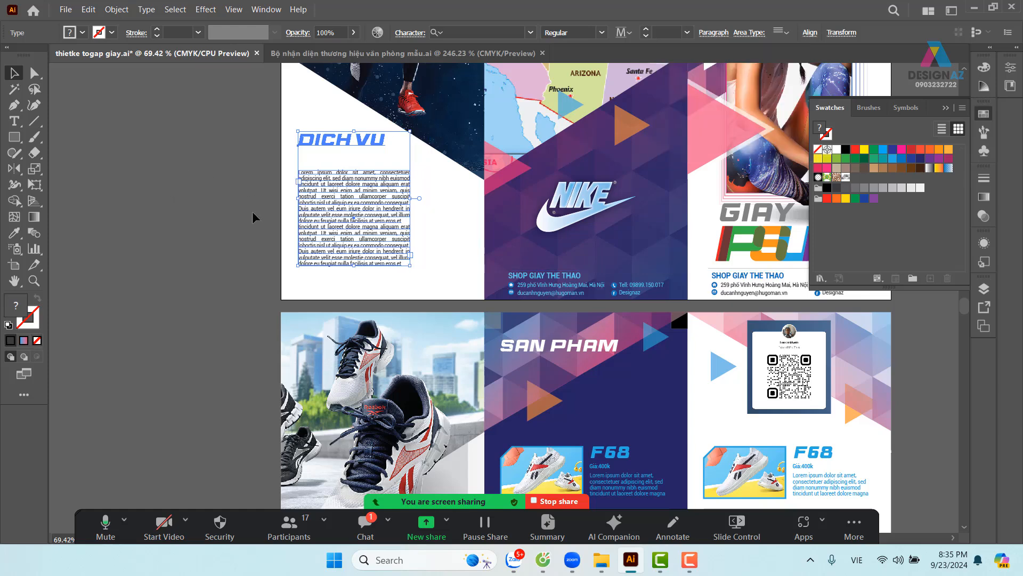
click(174, 231)
Widen the DICH VU paragraph's text frame towards the panel's right margin, then lower the paragraph and heading on the white area
click(409, 241)
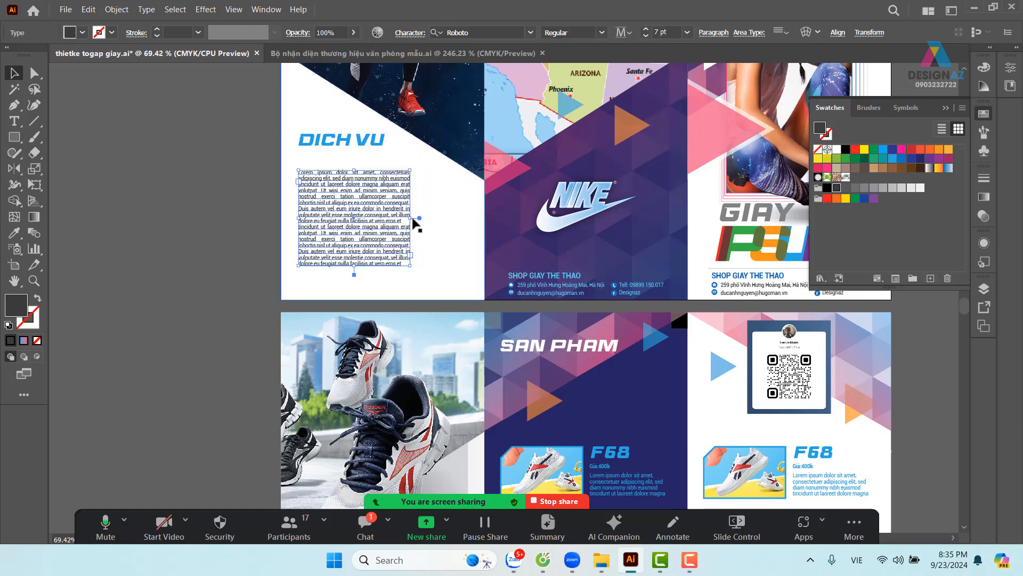
drag(411, 218, 464, 222)
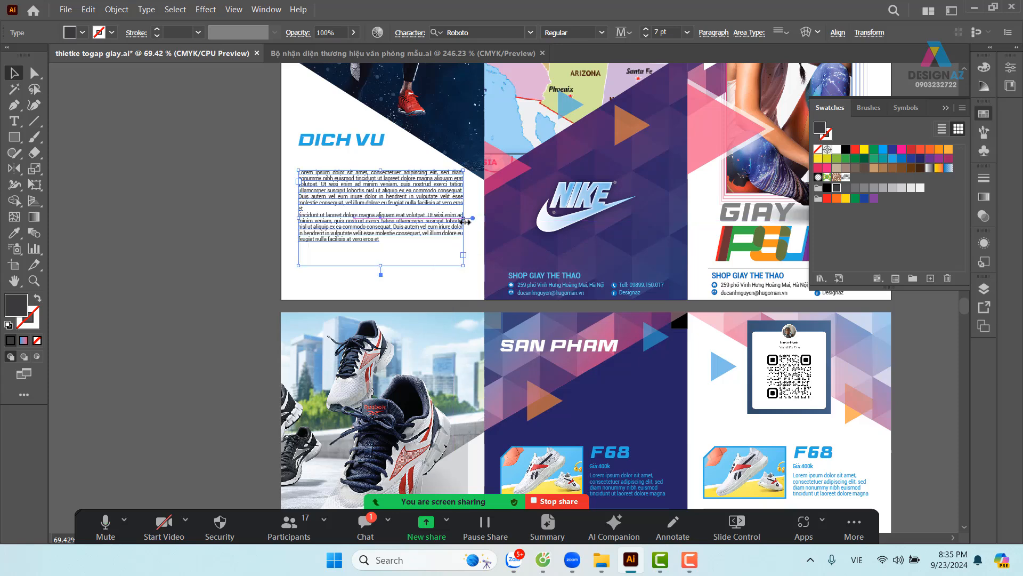
drag(402, 216, 397, 236)
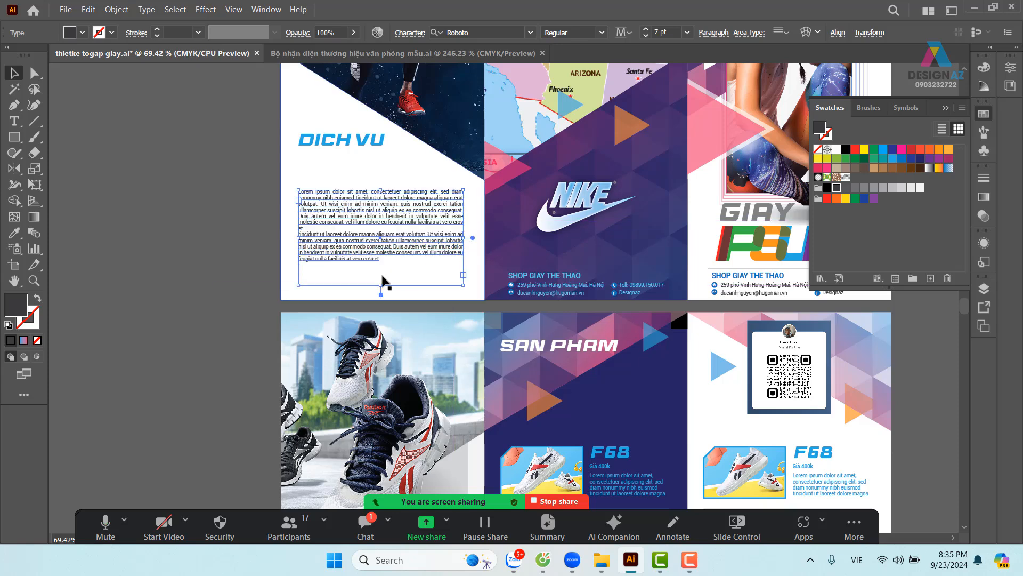
drag(349, 148, 350, 182)
Copy the large pink triangle and its pale backing triangle from the cover to the DICH VU panel's left edge, over the photo's diagonal
drag(599, 213, 528, 259)
click(681, 184)
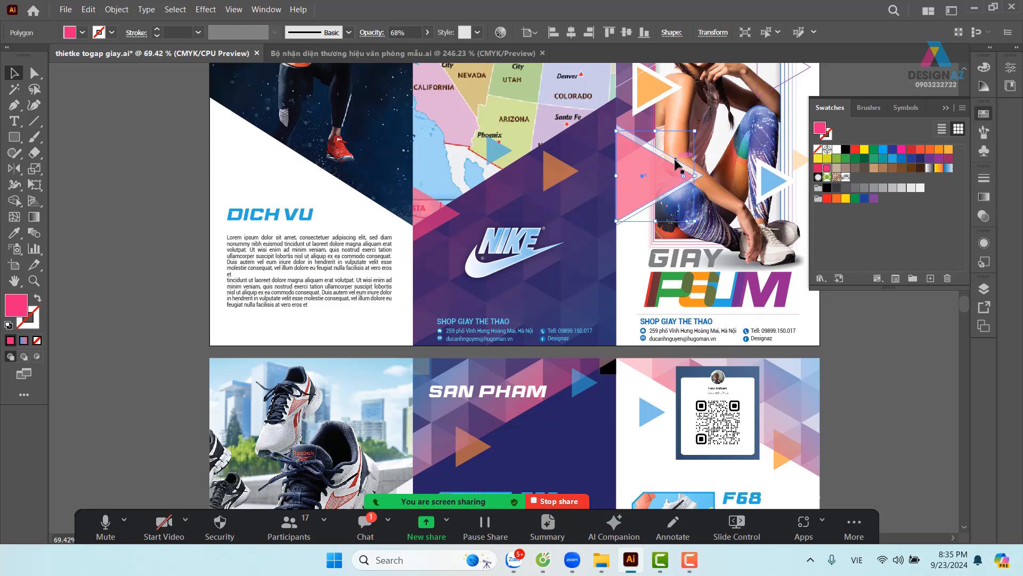
click(676, 165)
drag(667, 169, 234, 115)
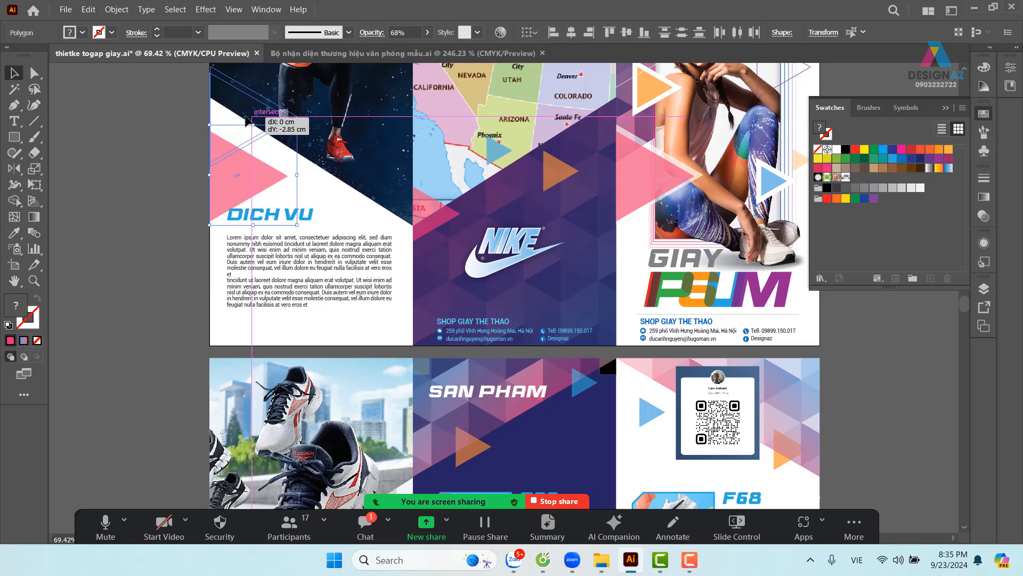
click(135, 171)
Copy the blue triangle with its white backing from the cover onto the photo's diagonal edge, below the runner's shoe
scroll(617, 318, up, 3)
scroll(618, 318, right, 1)
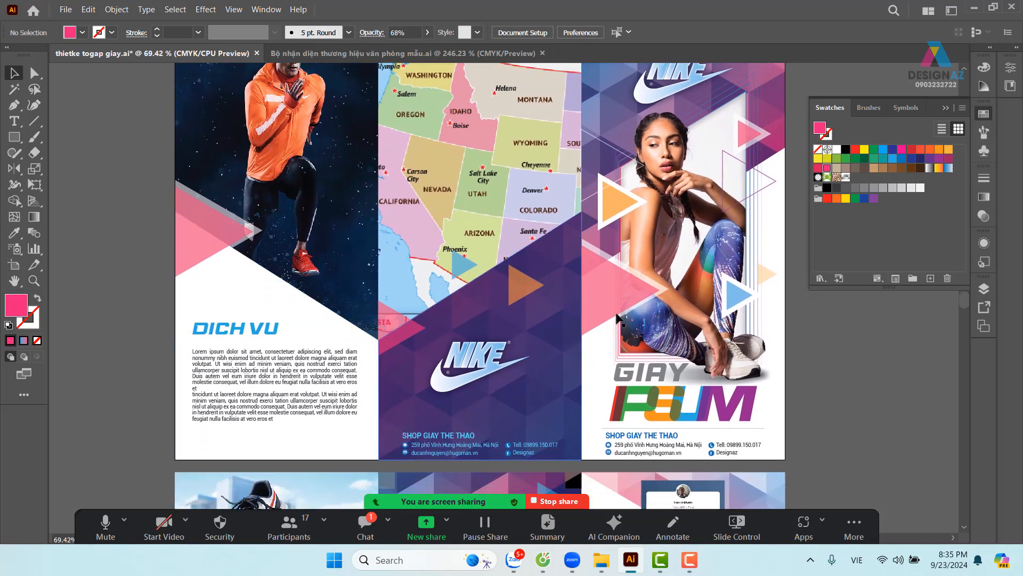
click(743, 296)
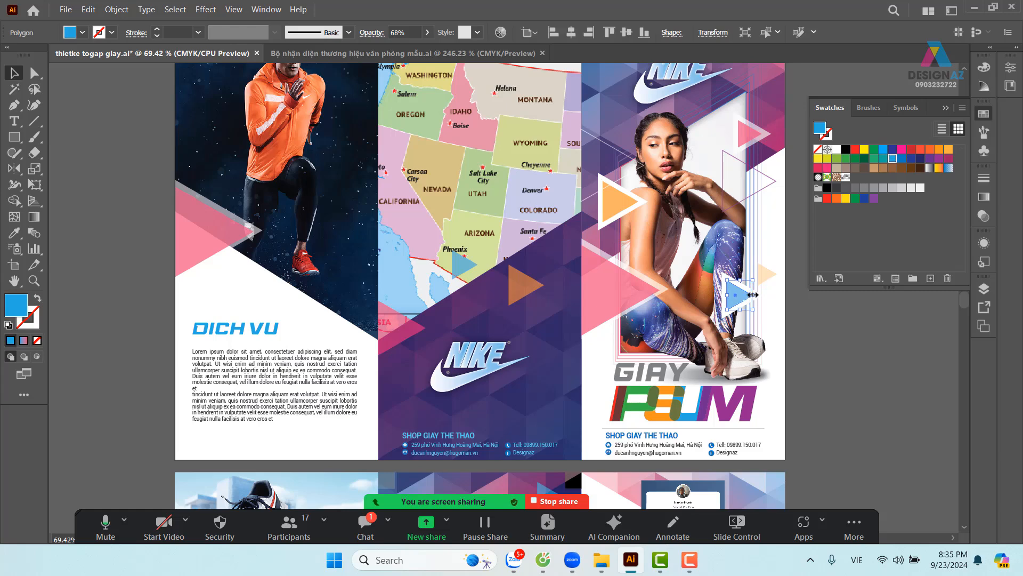
shift+click(757, 296)
drag(742, 295, 316, 295)
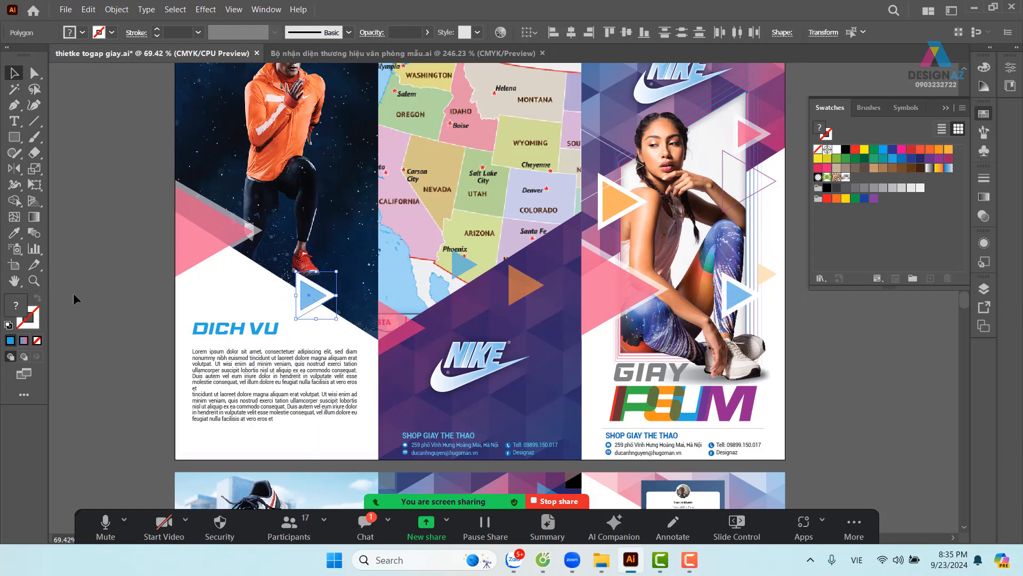
click(131, 289)
scroll(272, 240, down, 4)
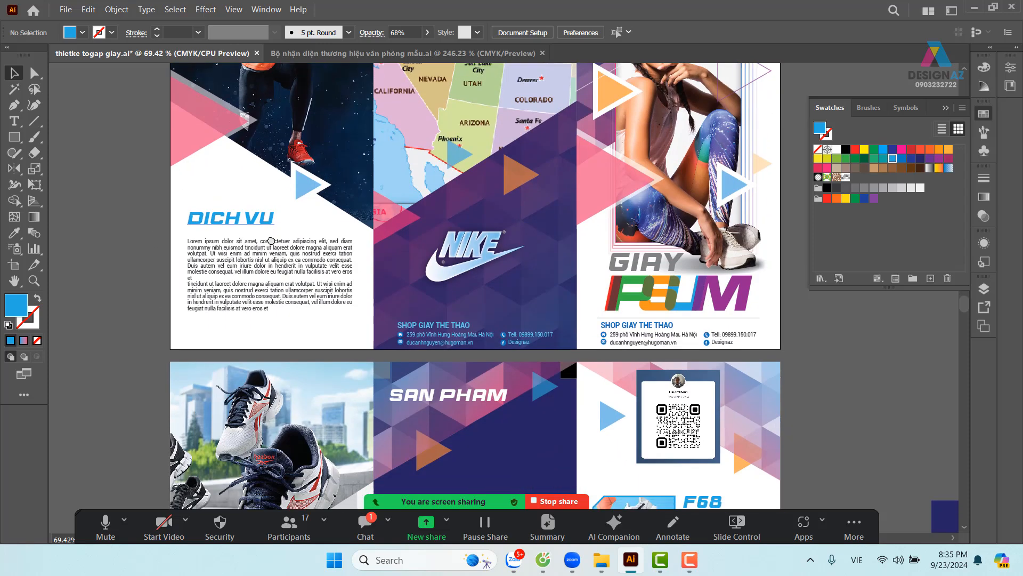
click(319, 305)
click(241, 220)
click(122, 260)
Delete the leftover navy shape beside the inside page and save the brochure file
drag(420, 283, 404, 271)
key(ctrl+minus)
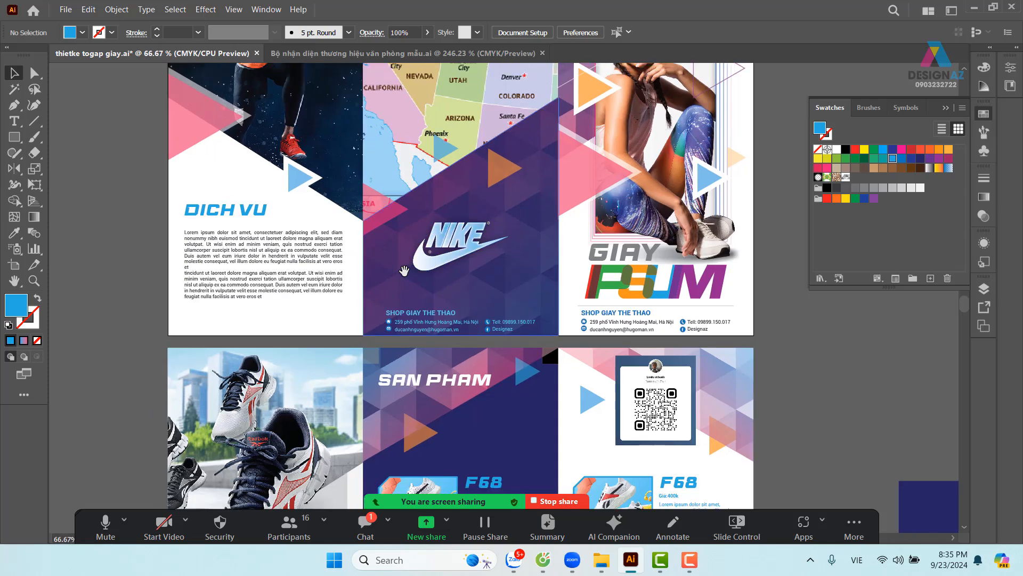
key(ctrl+minus)
key(ctrl+minus)
scroll(678, 330, down, 2)
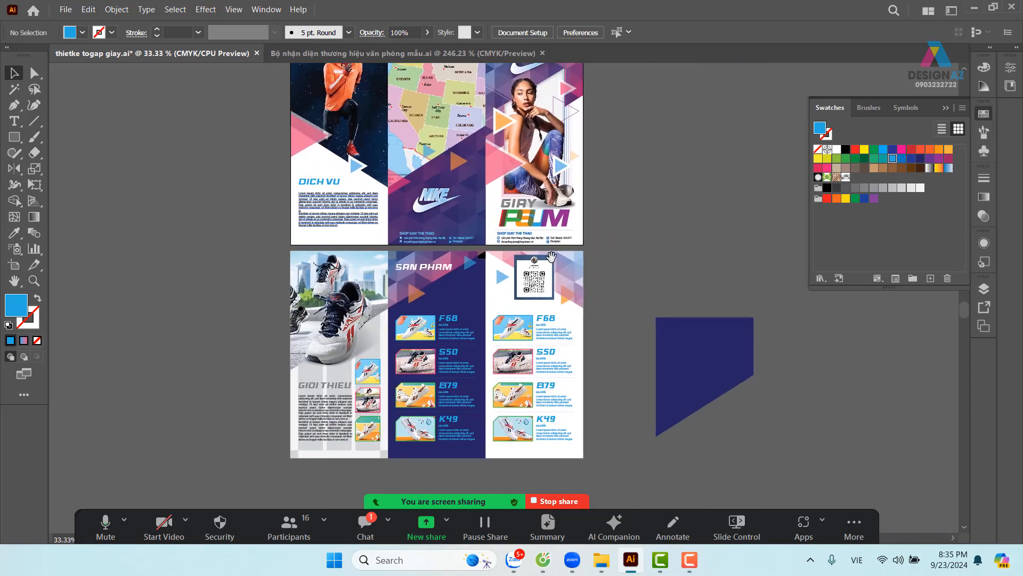
click(676, 328)
key(Delete)
scroll(615, 263, up, 2)
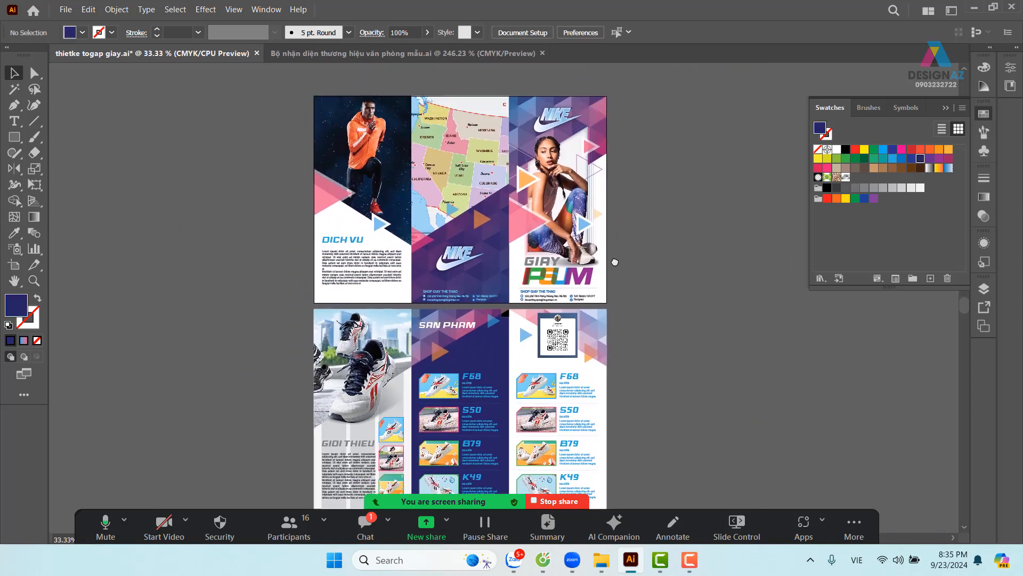
drag(615, 262, 615, 263)
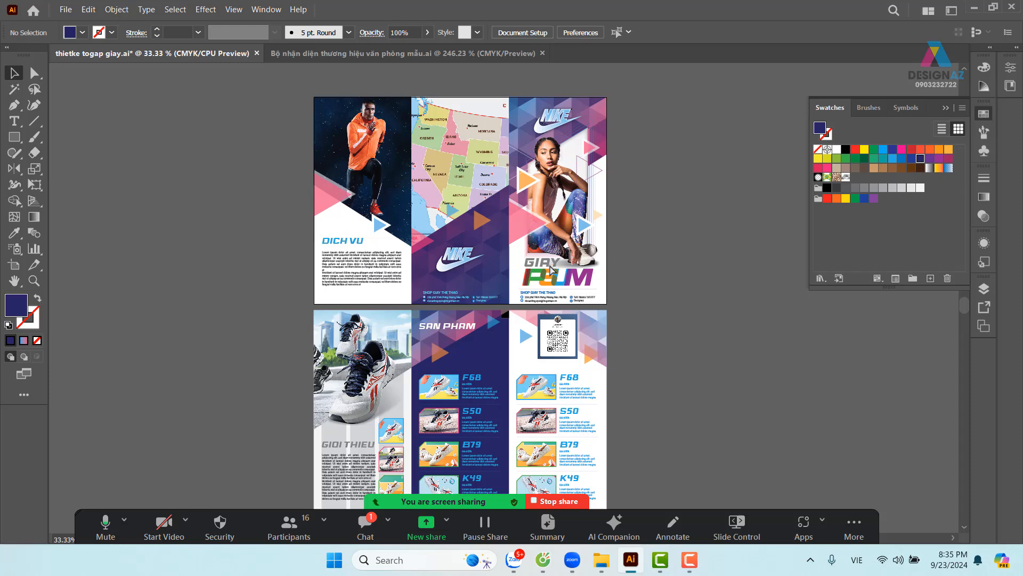
key(ctrl+s)
Delete the grey column guide shapes from the GIOI THIEU panel
scroll(527, 318, down, 2)
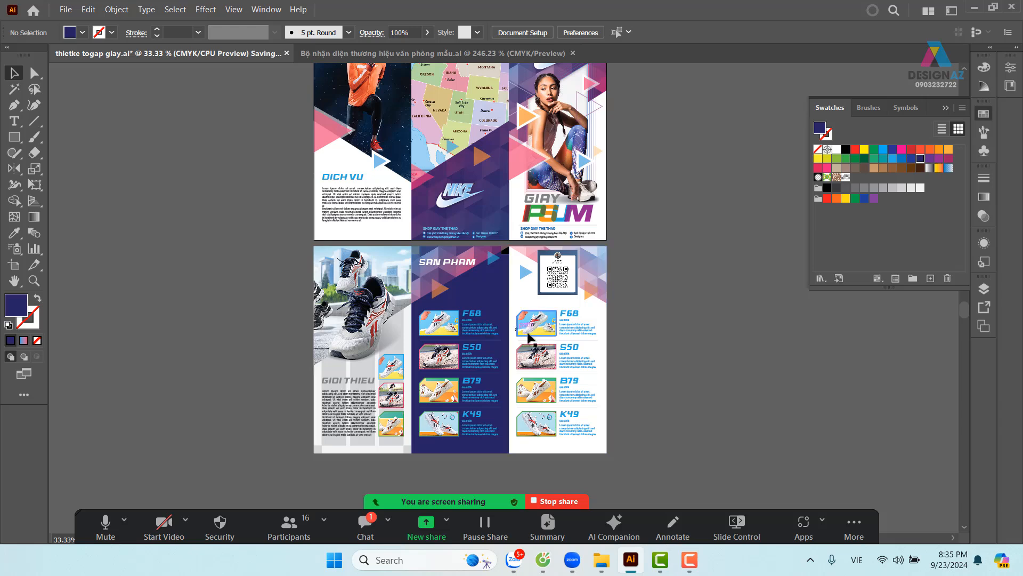
click(389, 446)
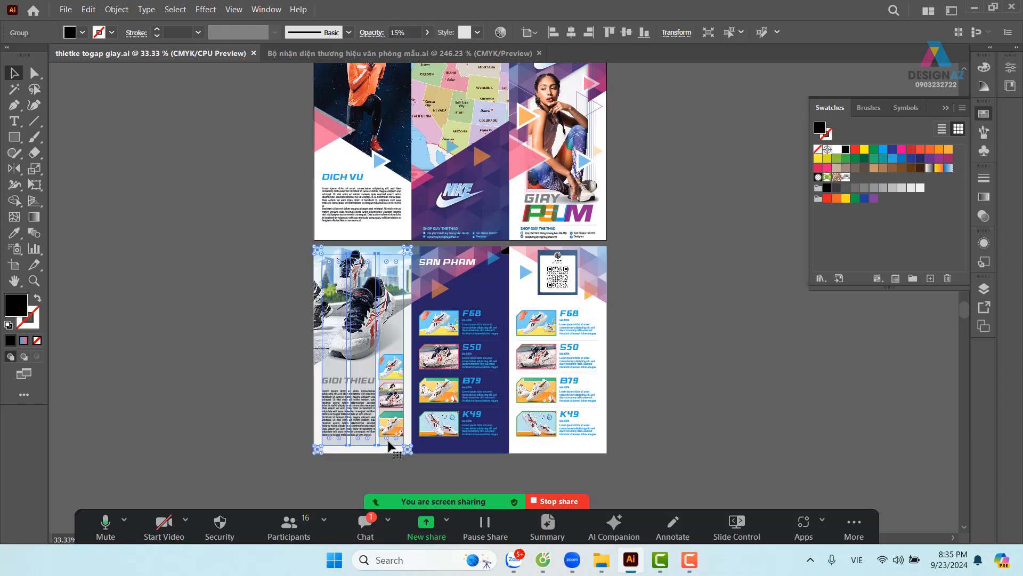
click(411, 453)
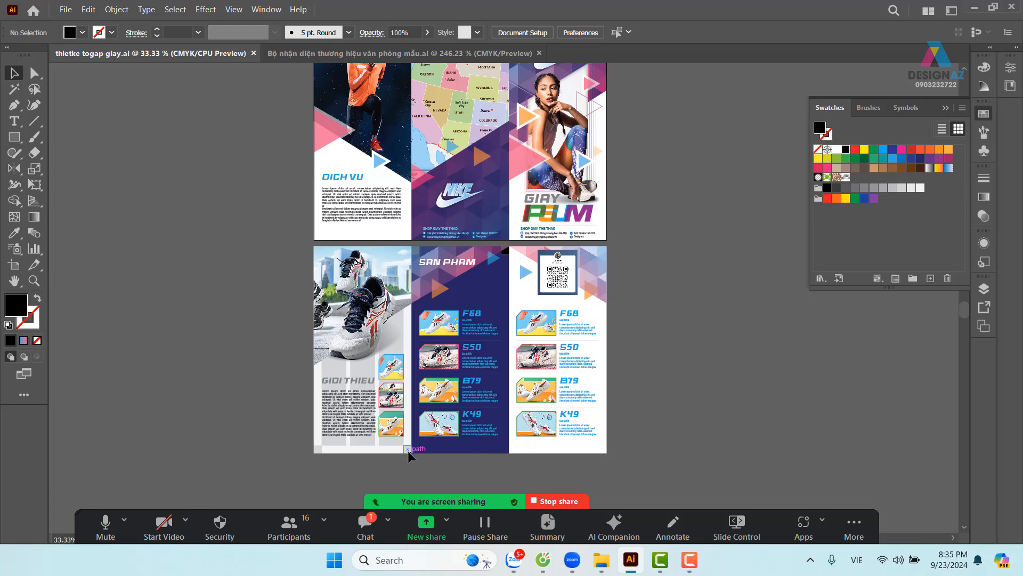
drag(408, 450, 369, 476)
key(Delete)
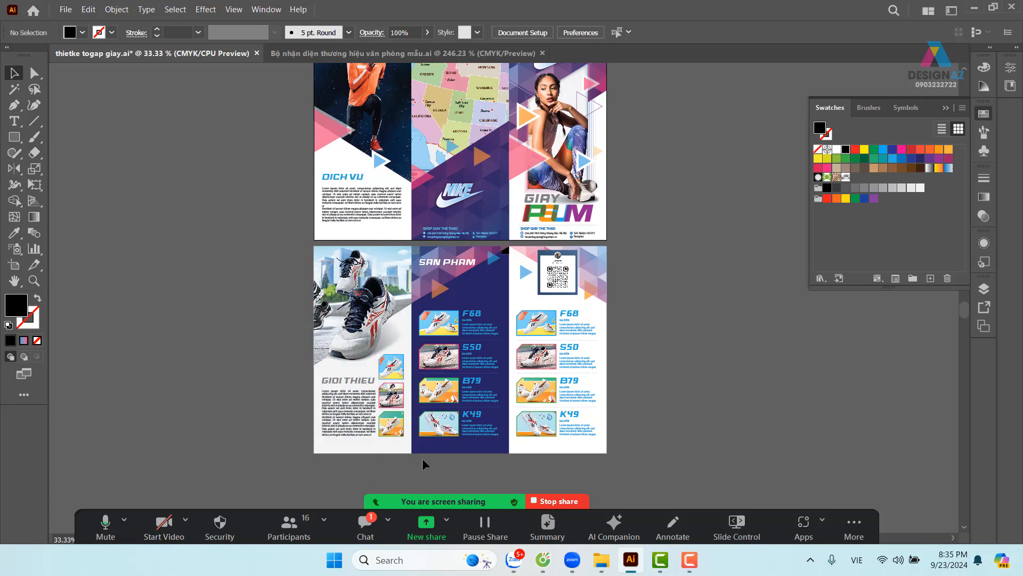
Examine the finished outside page up close, checking the cover's artwork and title, the map panel and the DICH VU panel
scroll(533, 320, up, 3)
key(z)
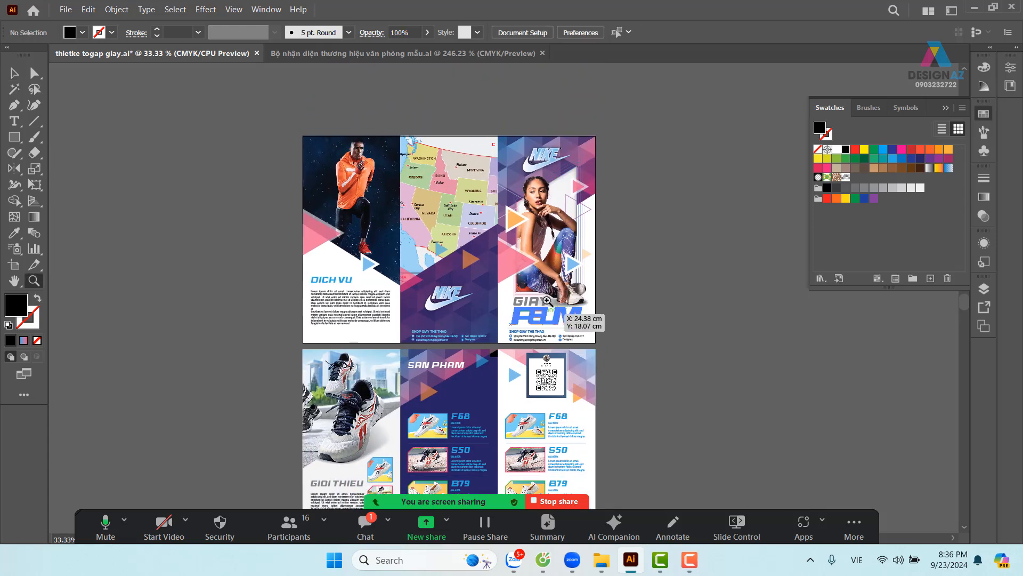
drag(603, 344, 531, 341)
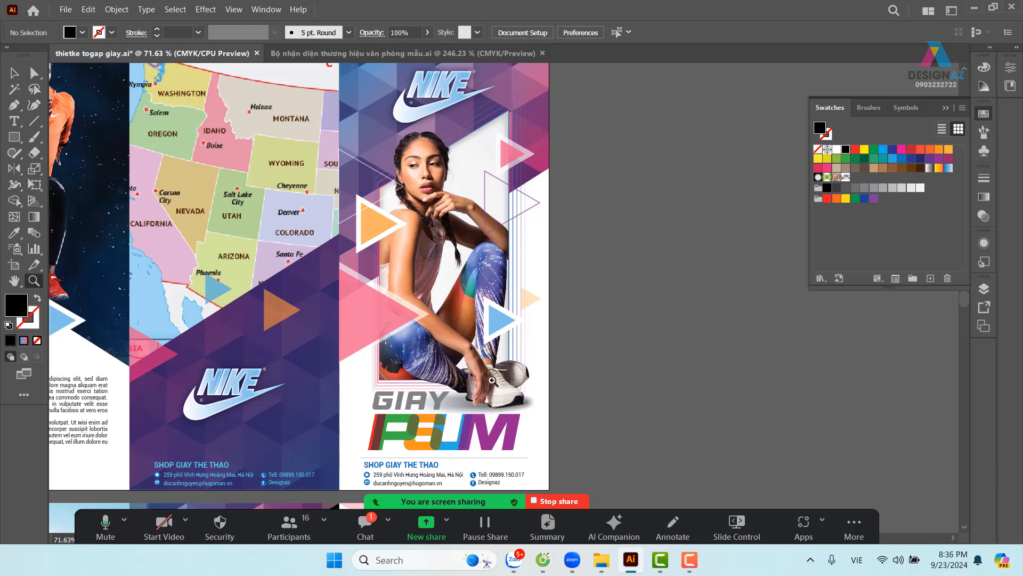
click(13, 74)
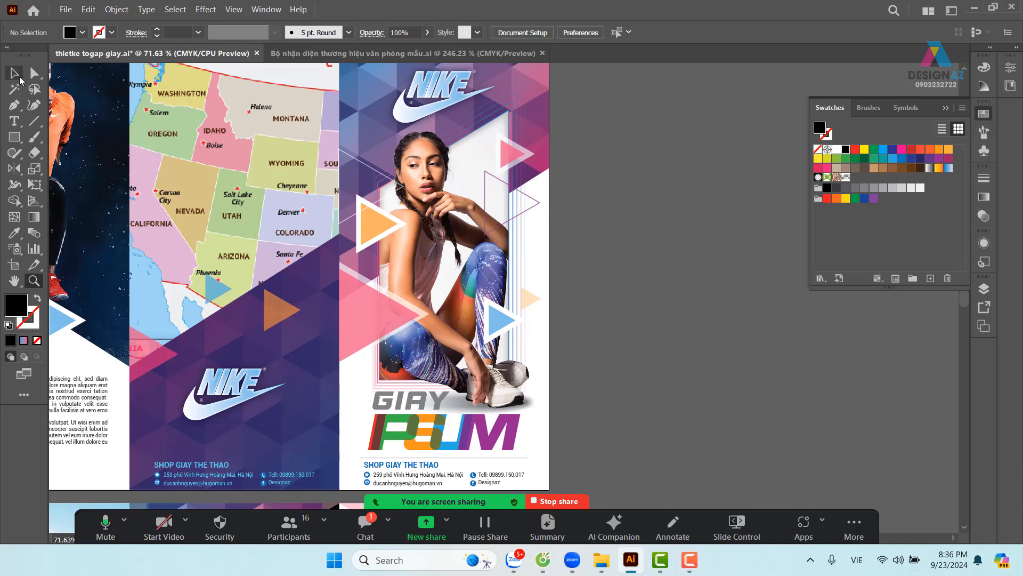
click(536, 111)
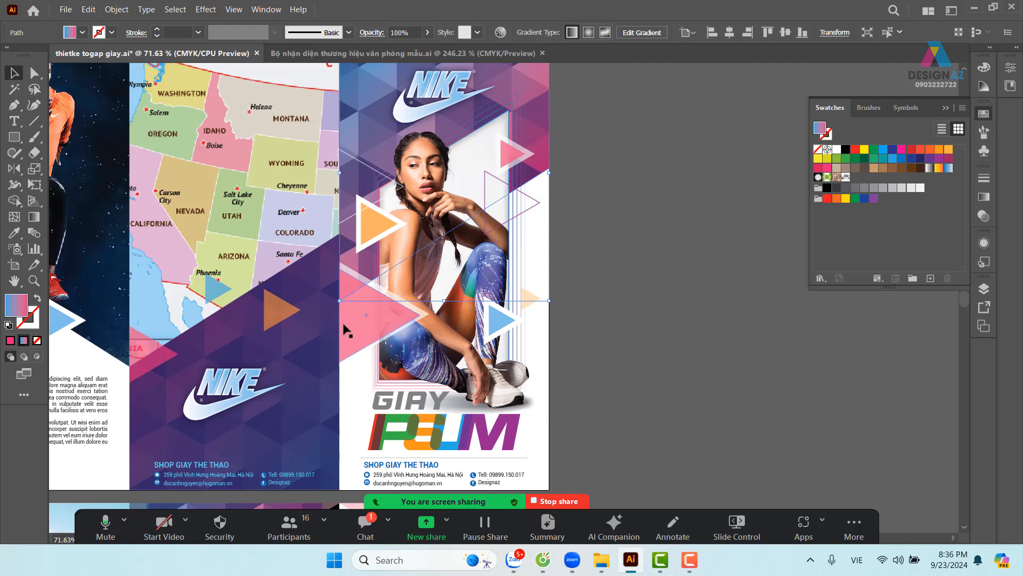
click(413, 434)
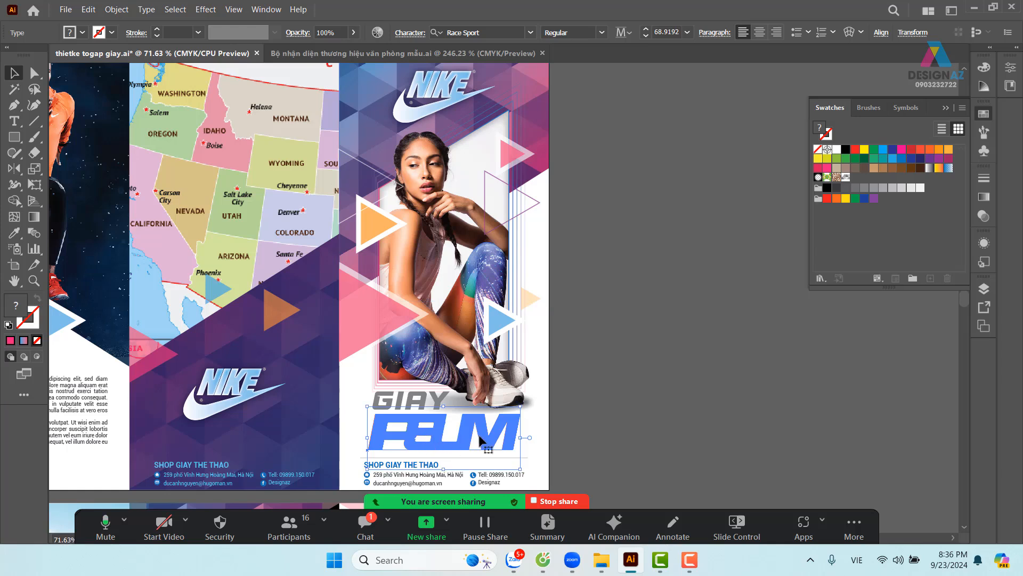
click(597, 424)
scroll(631, 370, down, 5)
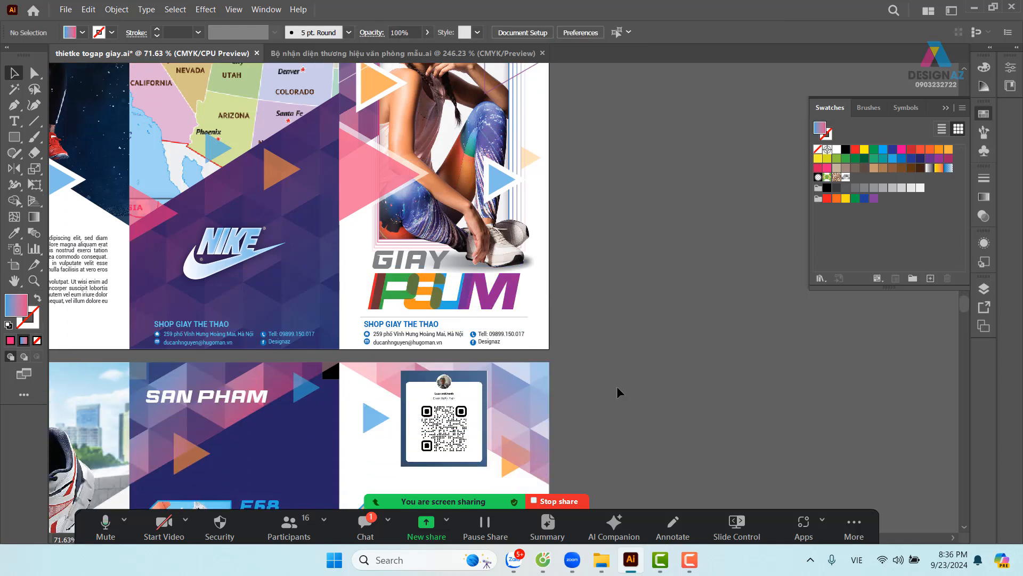
scroll(616, 386, left, 9)
scroll(596, 368, up, 3)
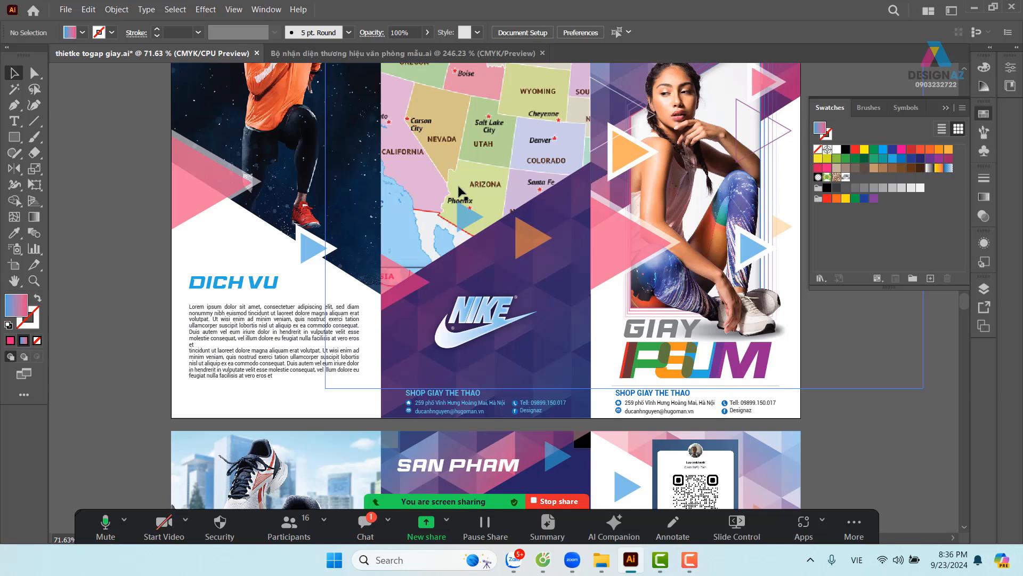
scroll(421, 239, up, 2)
scroll(418, 238, down, 2)
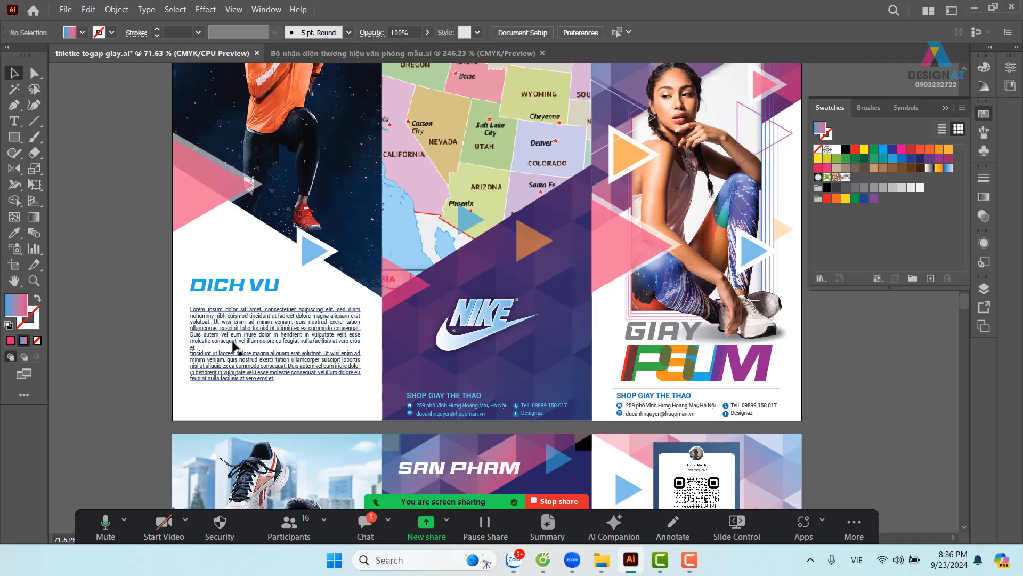
Examine the inside page's GIOI THIEU and SAN PHAM panels and compare them with the outside page
scroll(311, 356, down, 8)
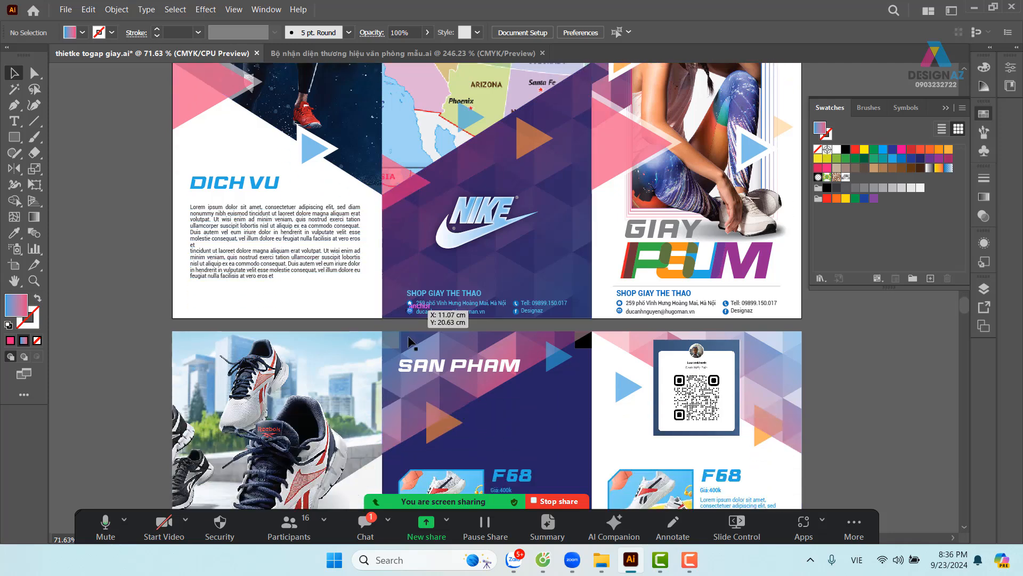
scroll(419, 341, down, 3)
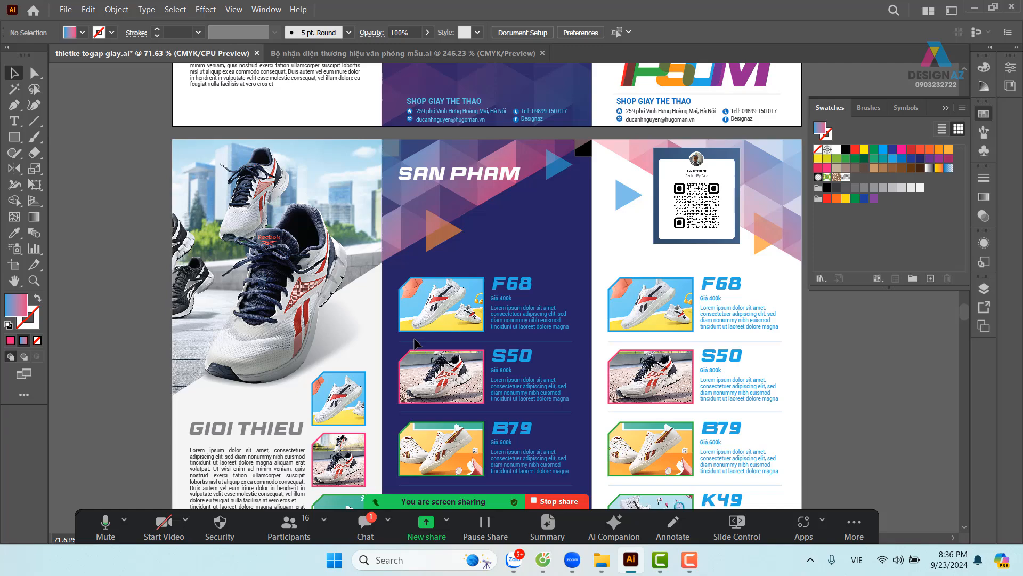
scroll(419, 341, down, 4)
scroll(426, 339, up, 10)
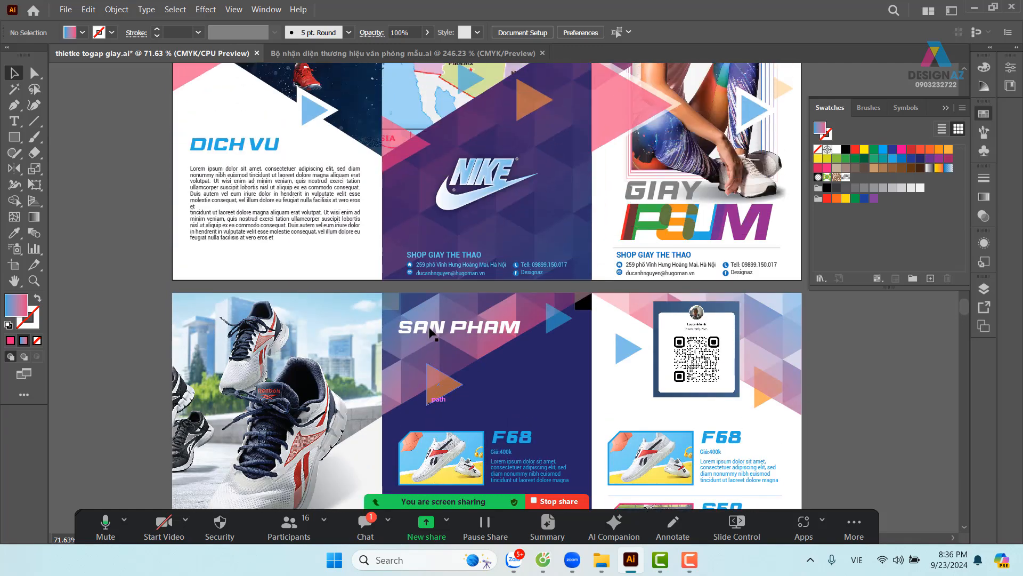
scroll(371, 297, down, 5)
scroll(371, 297, down, 4)
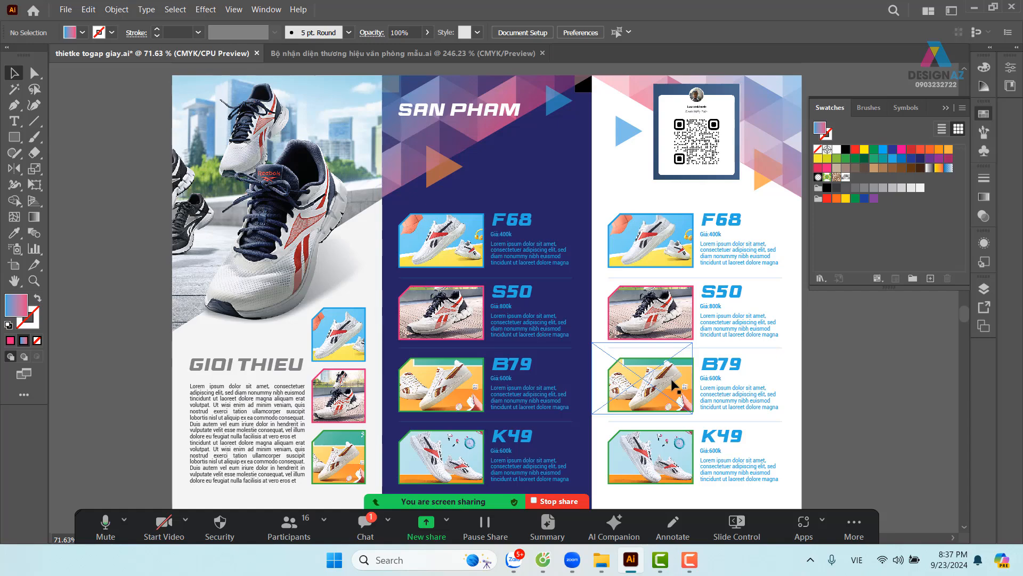
scroll(583, 233, up, 5)
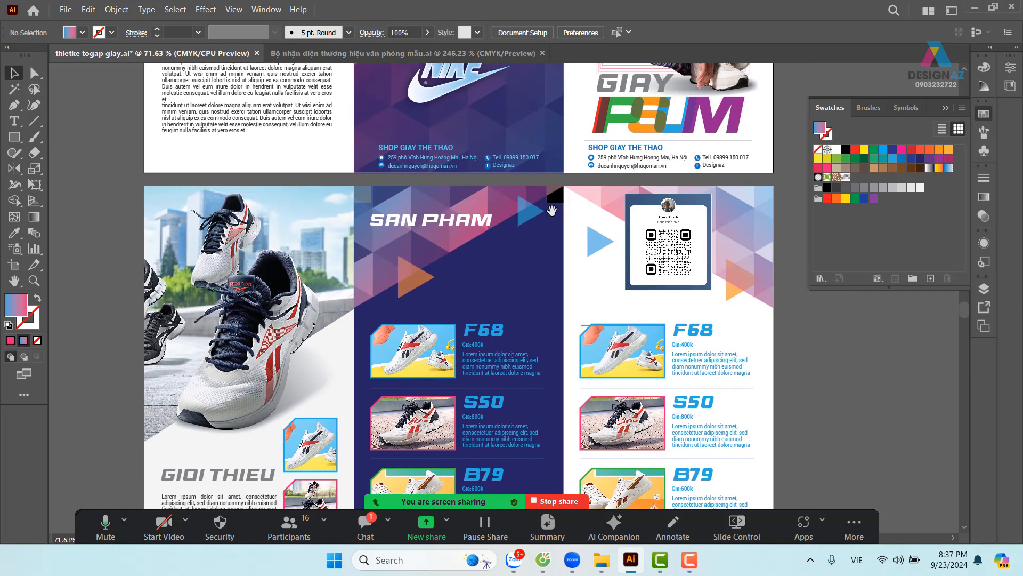
scroll(584, 326, up, 5)
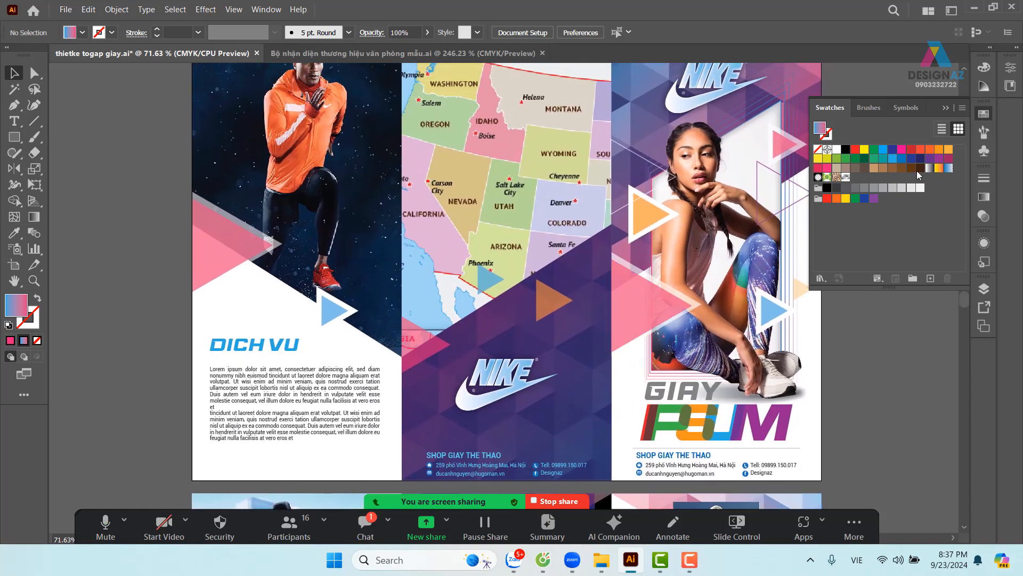
Collapse the Swatches panel and move the orange triangle on the middle outside panel up onto the map's diagonal edge
click(946, 109)
scroll(596, 201, up, 3)
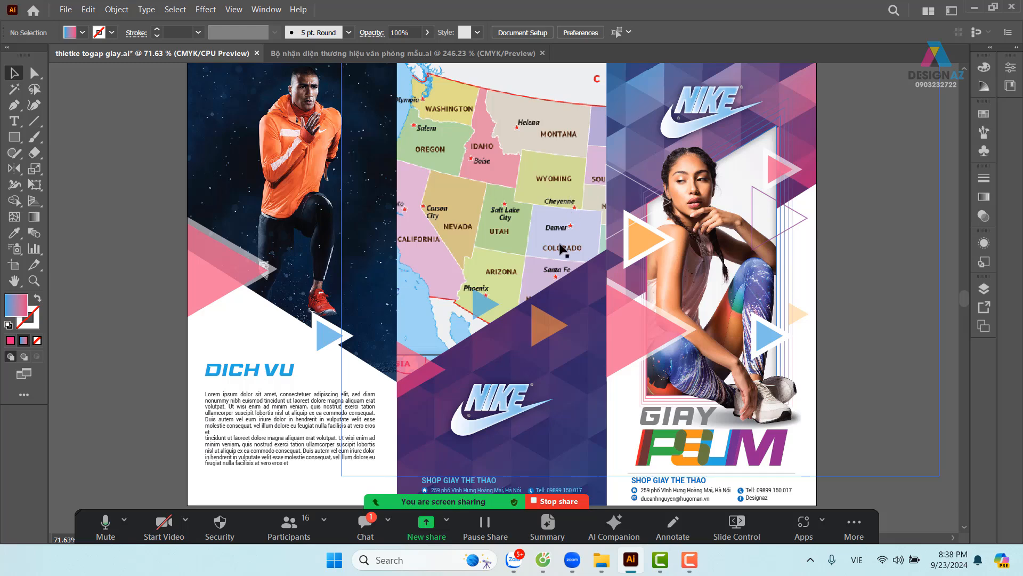
drag(544, 318, 547, 291)
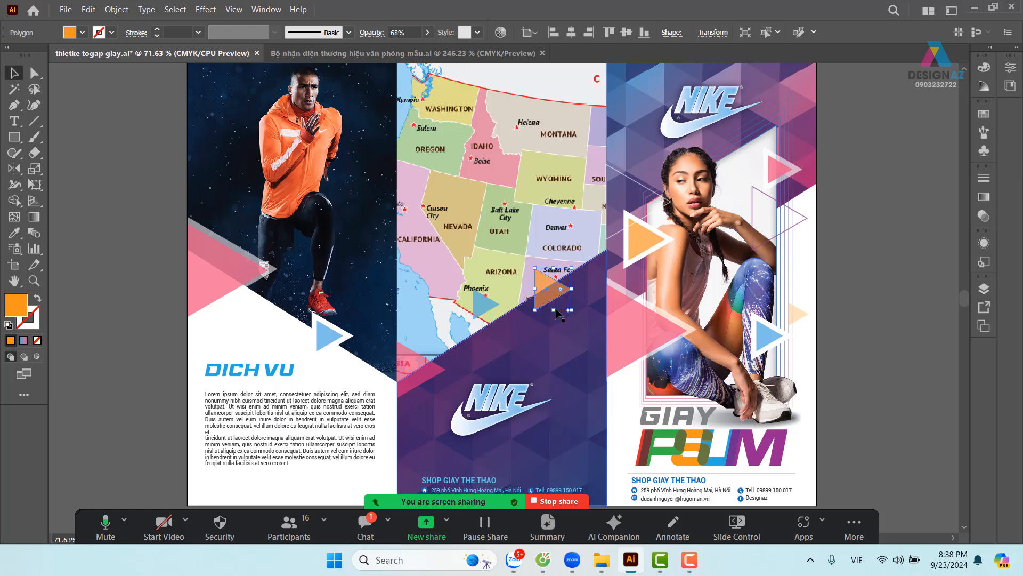
Scale down and reposition the map image inside its clipping group so more of the country fills the middle outside panel
click(531, 184)
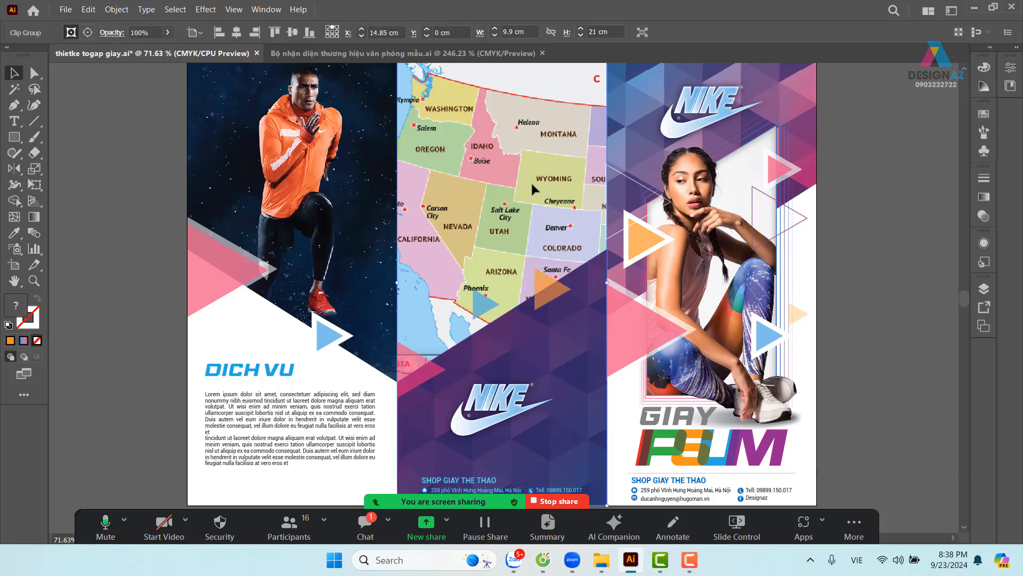
double_click(516, 193)
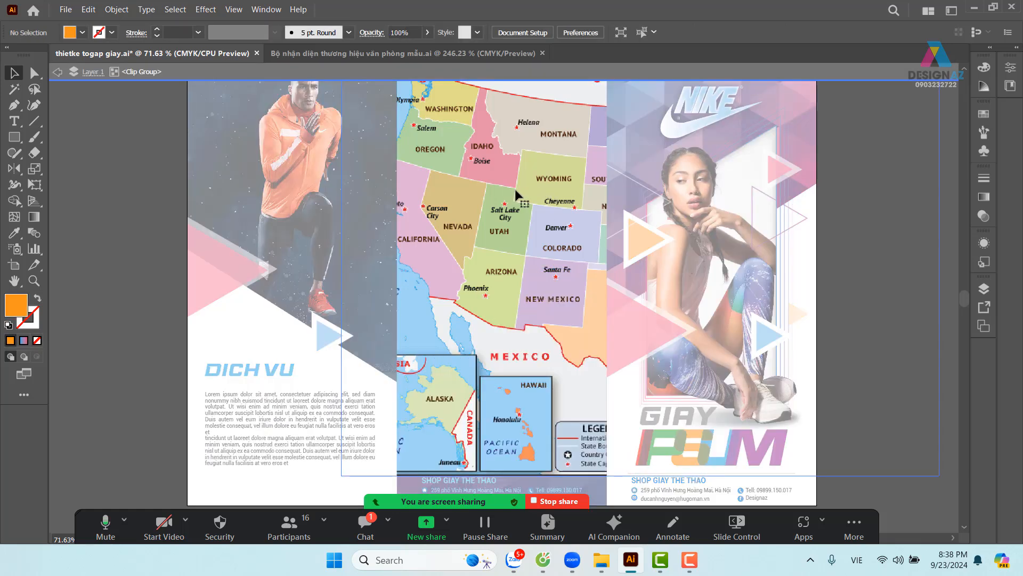
click(516, 193)
drag(939, 477, 774, 360)
drag(532, 331, 525, 367)
drag(591, 297, 451, 315)
drag(537, 274, 478, 316)
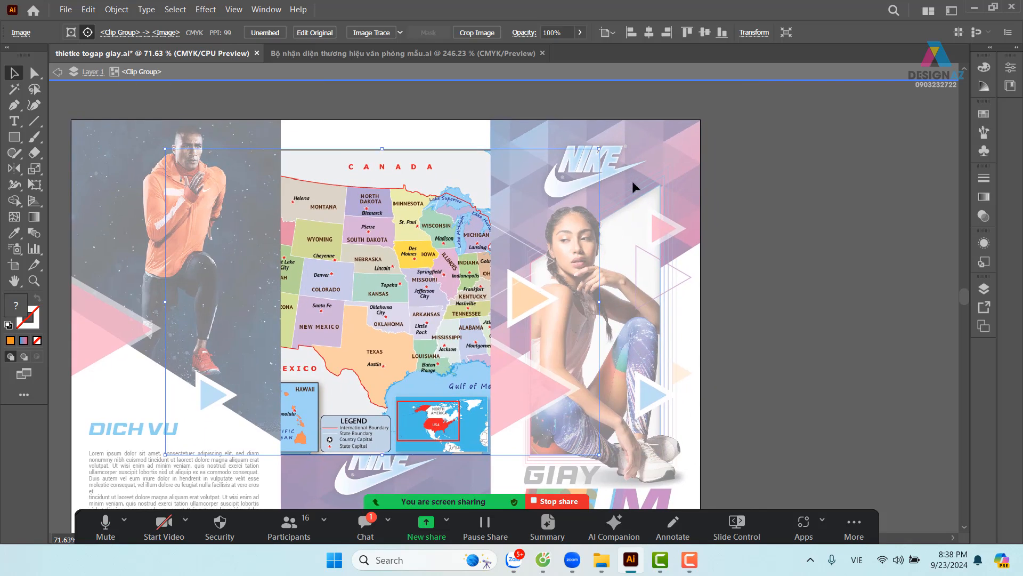
drag(602, 150, 645, 120)
double_click(836, 142)
drag(807, 258, 856, 208)
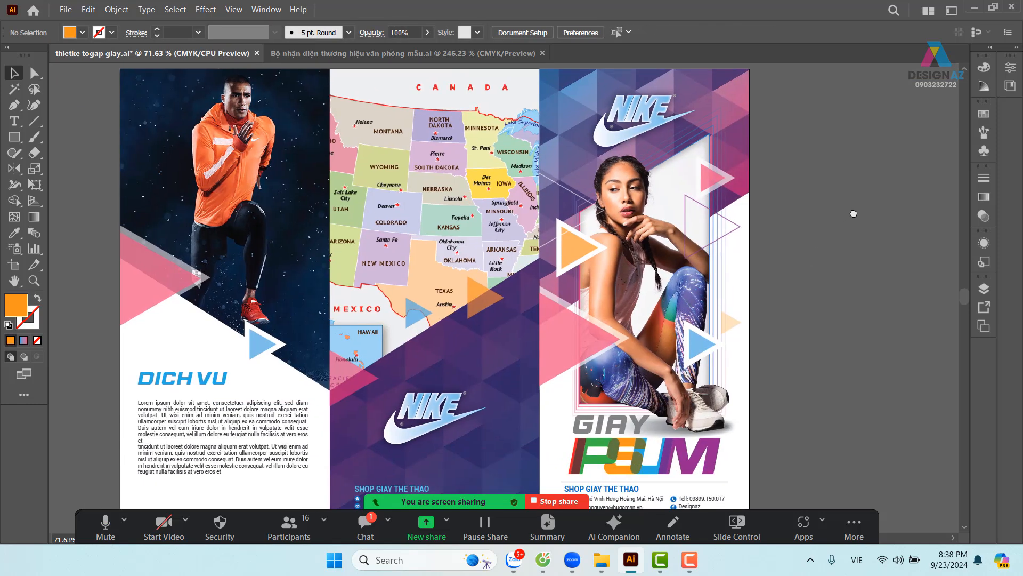
Check both brochure pages as a whole and save the file
key(ctrl+minus)
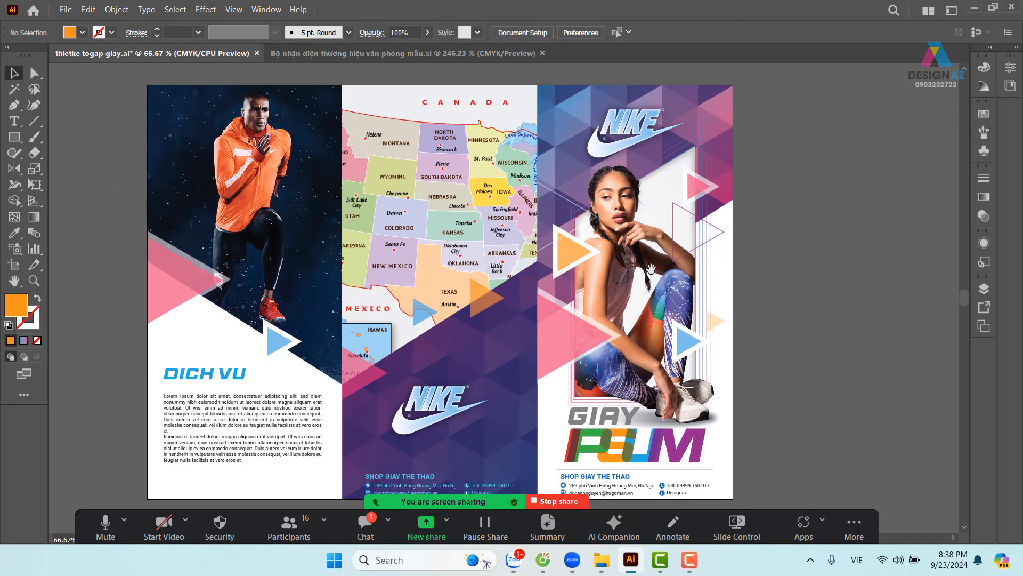
drag(615, 268, 678, 260)
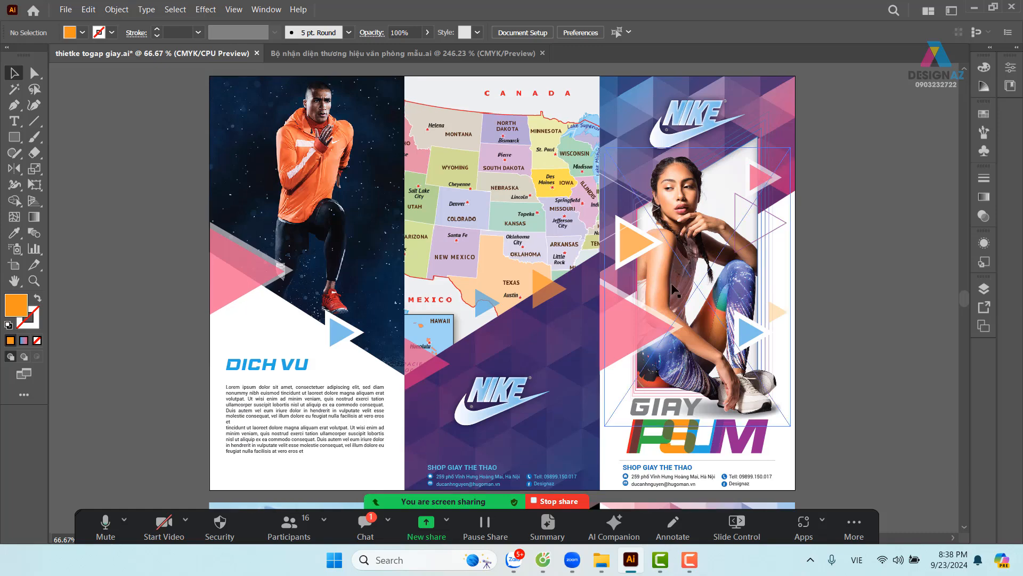
scroll(674, 285, down, 10)
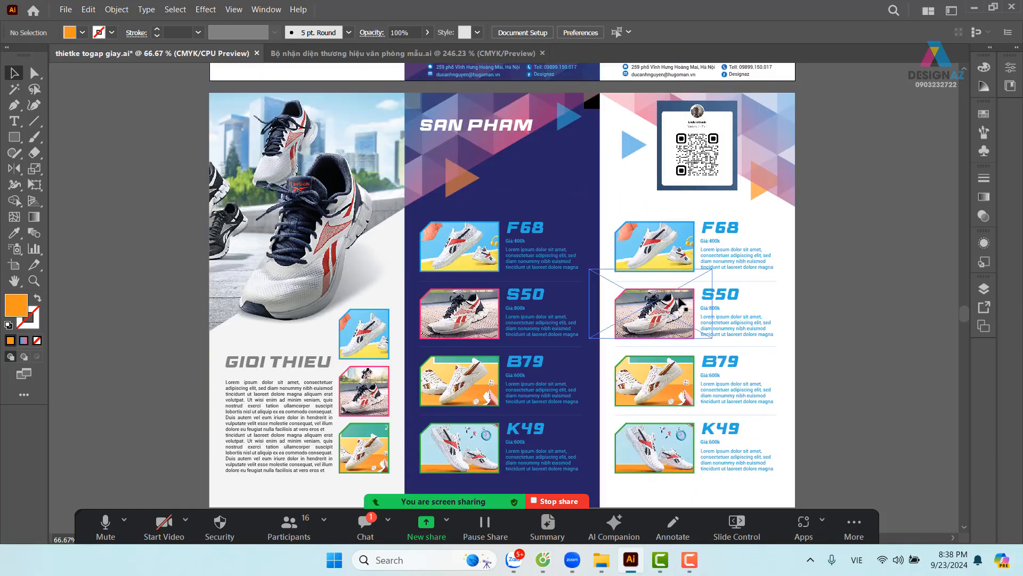
scroll(678, 309, down, 1)
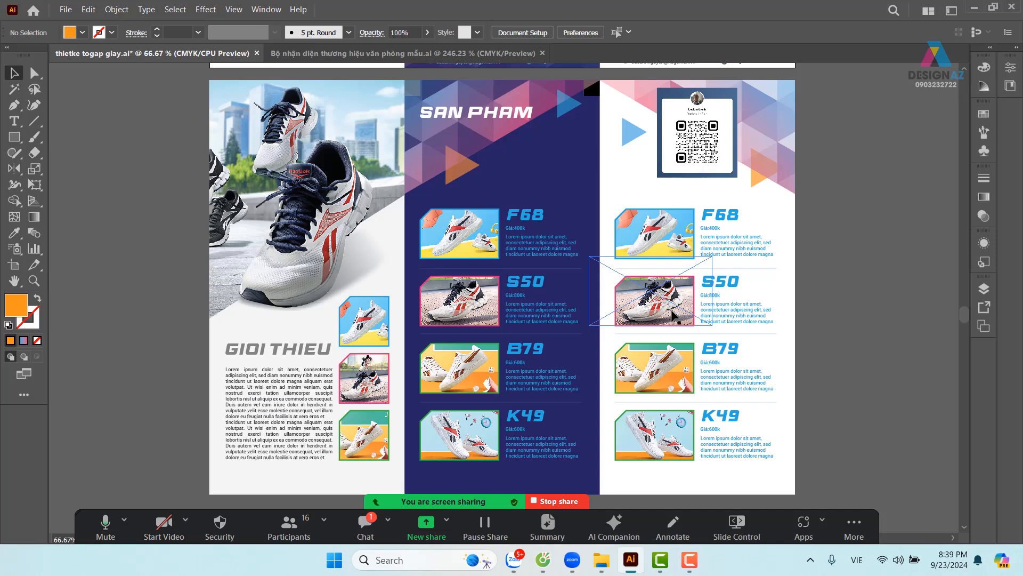
key(ctrl+s)
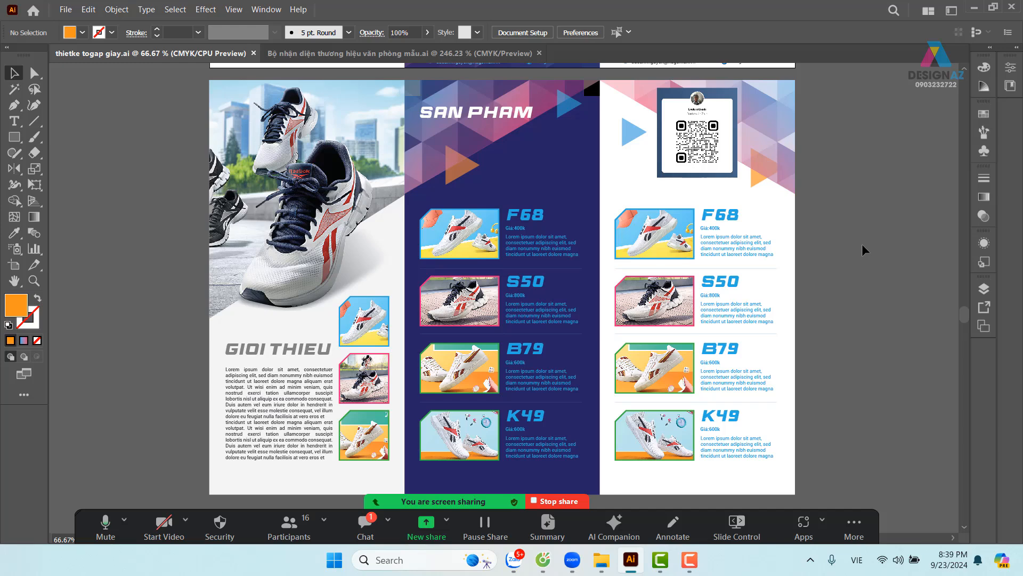
Review the saved outside page and the inside page's product panels once more
scroll(645, 195, up, 5)
scroll(641, 190, up, 5)
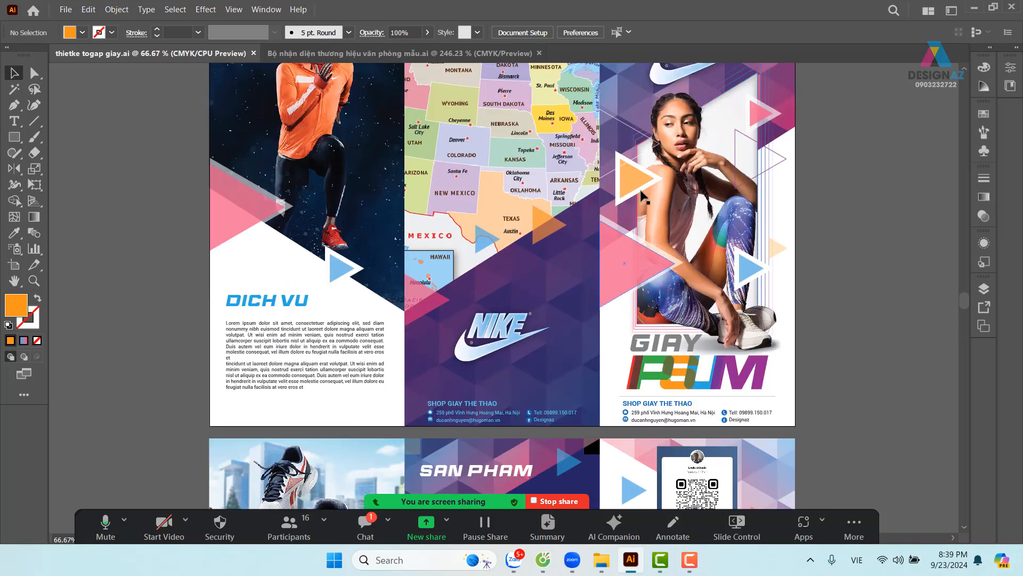
scroll(639, 195, down, 5)
scroll(640, 211, down, 6)
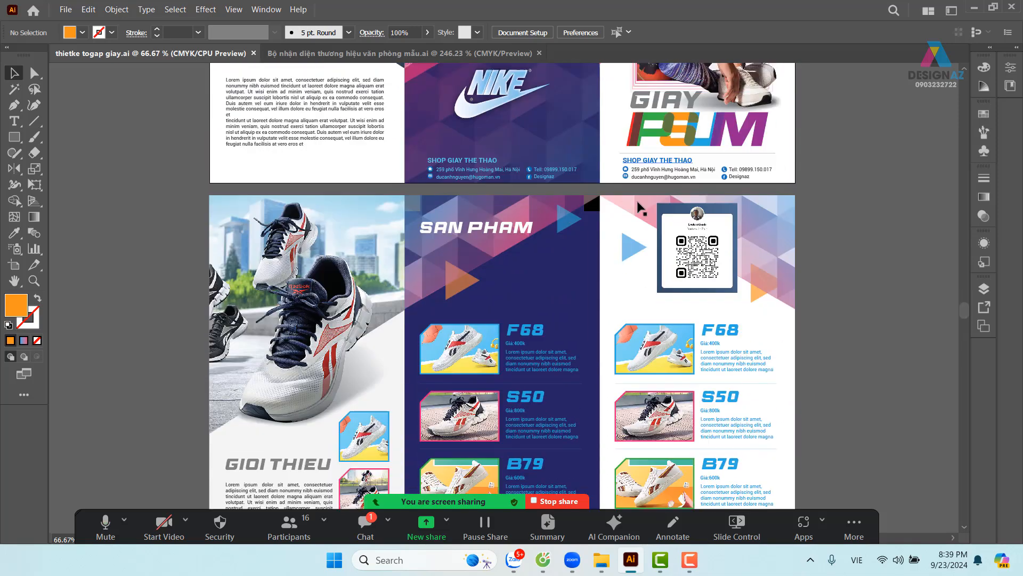
scroll(639, 213, up, 2)
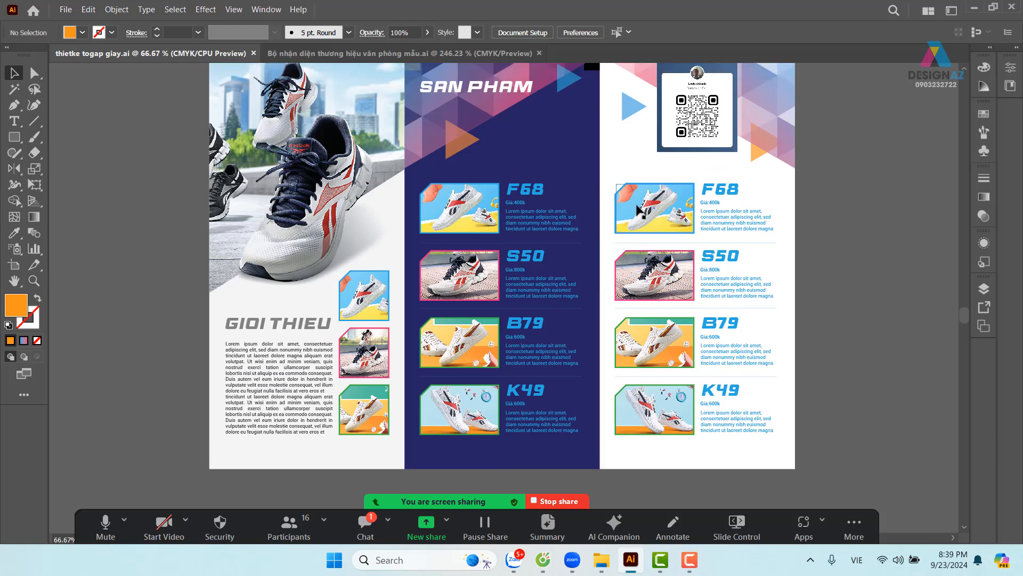
scroll(632, 223, down, 1)
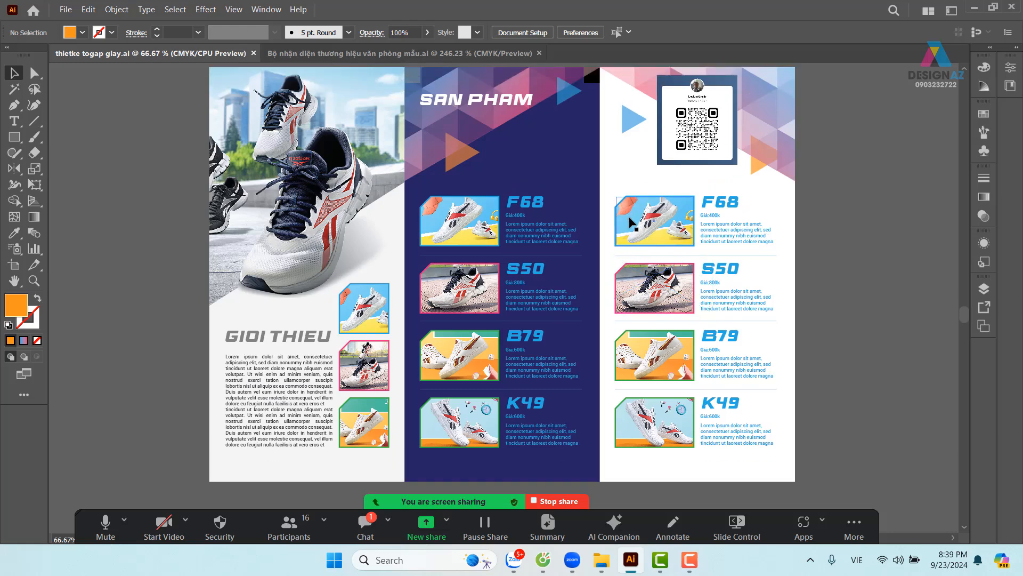
scroll(633, 223, up, 1)
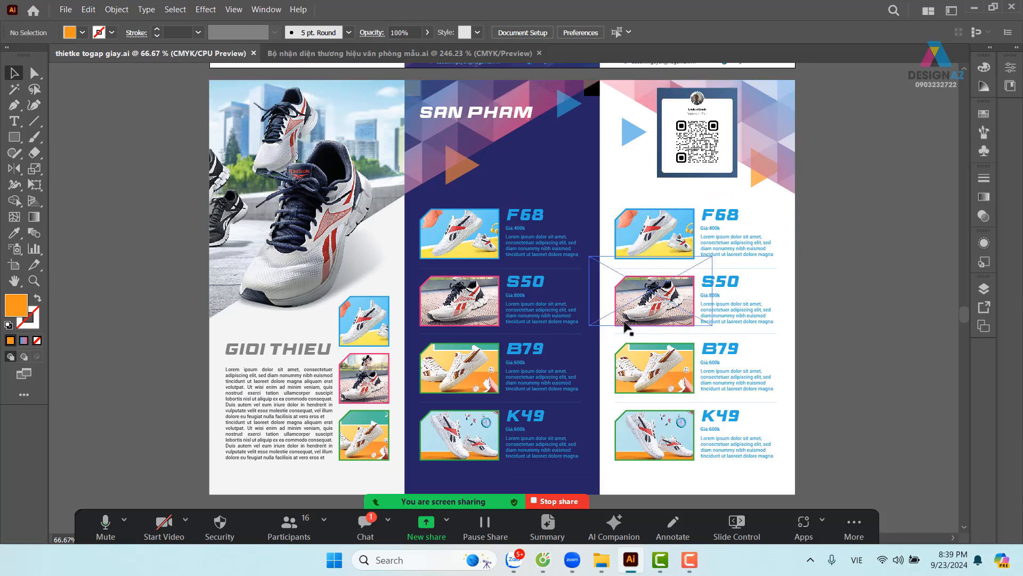